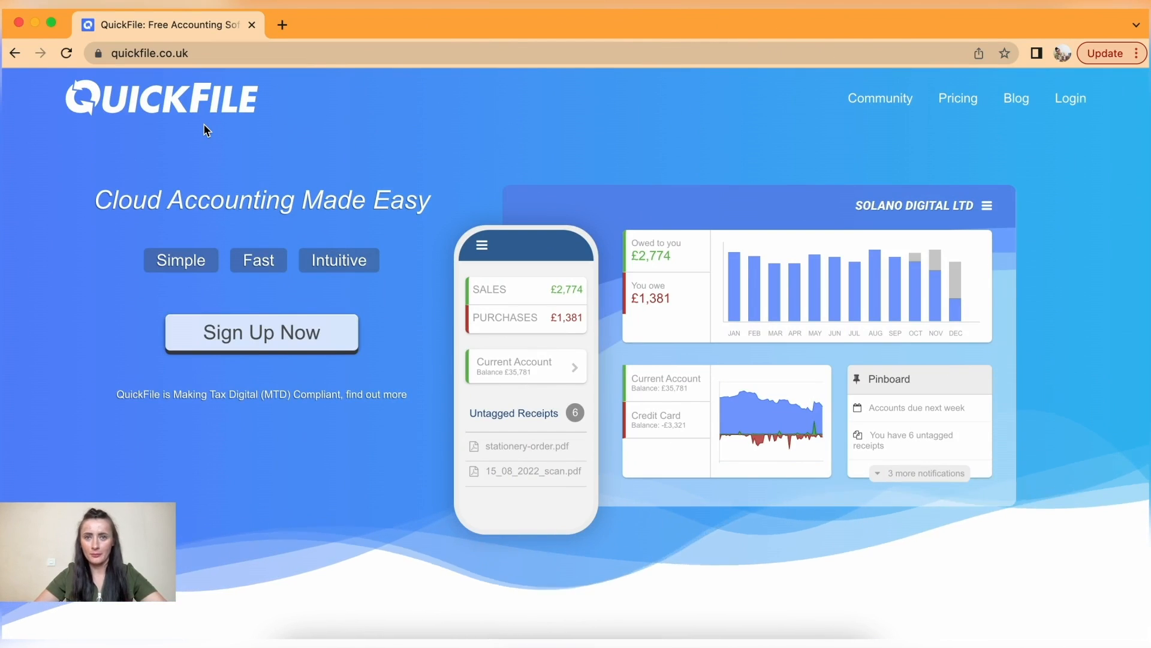
- Start sign-up and claim the available account name 'rkltd'
click(339, 333)
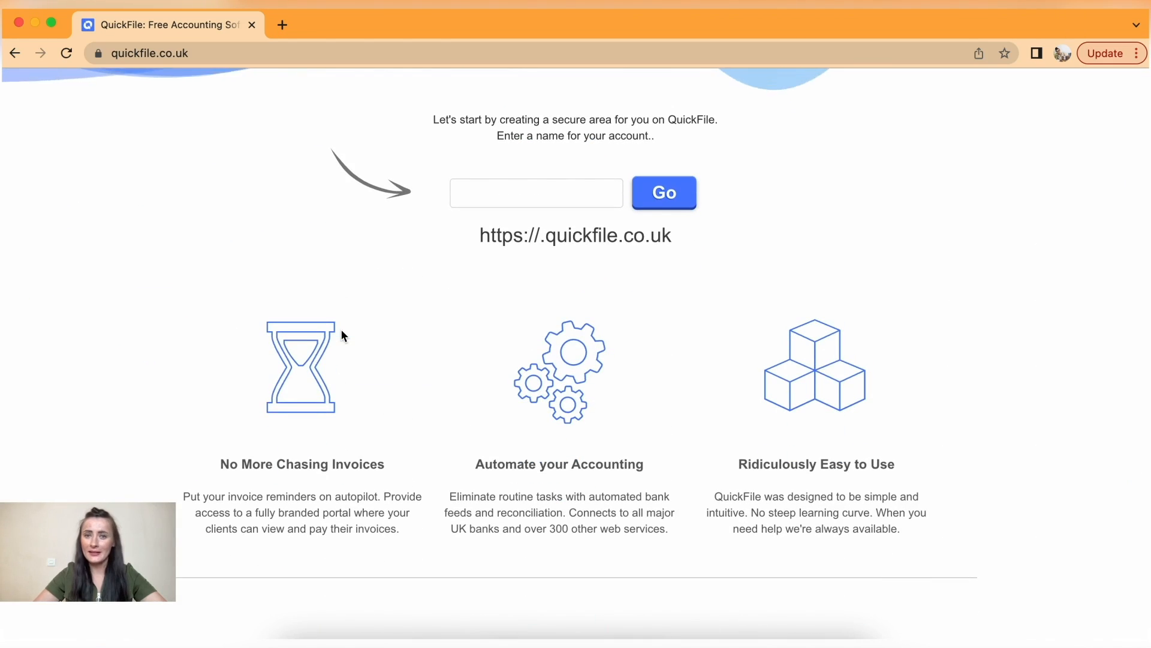
click(499, 194)
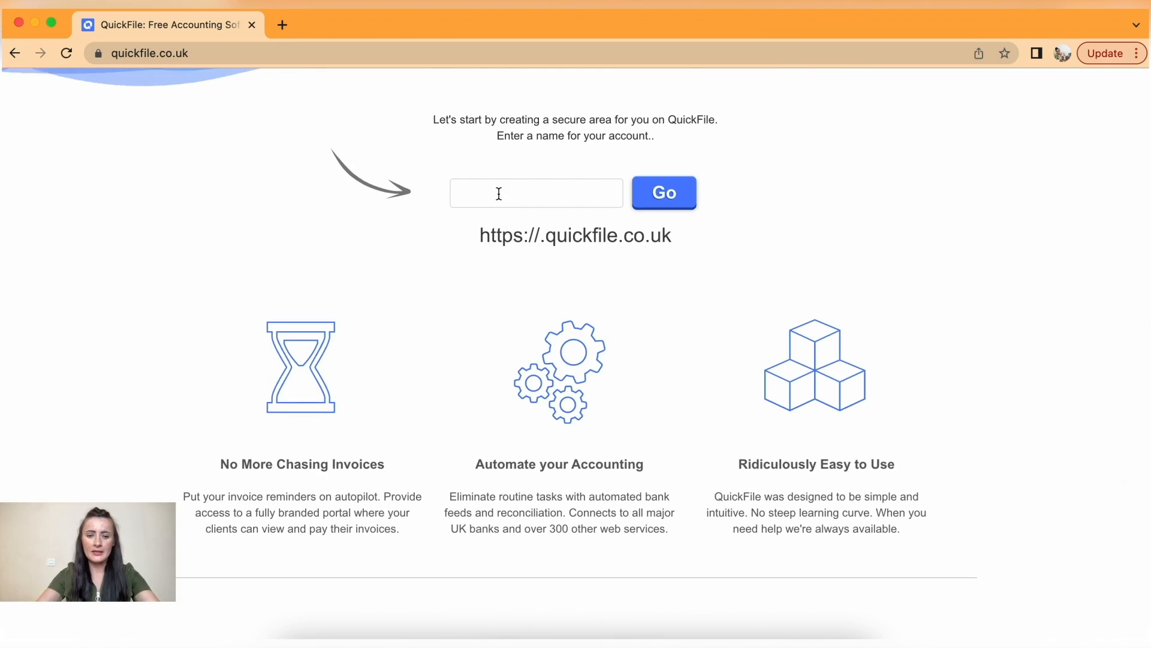
text(rkltd)
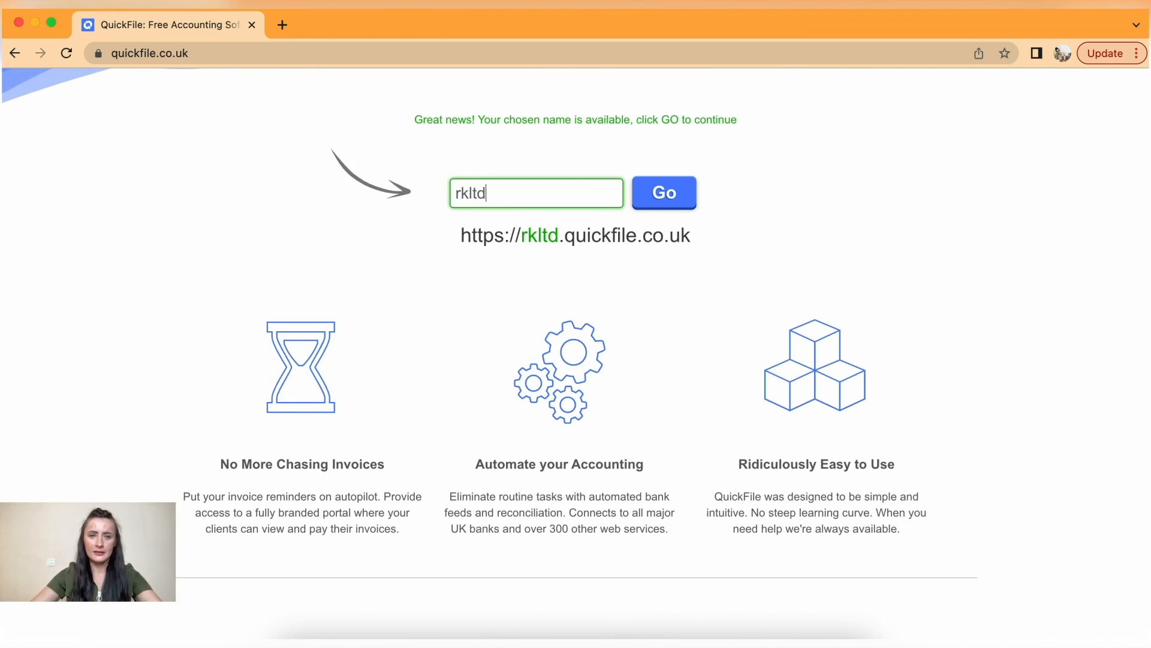
click(670, 201)
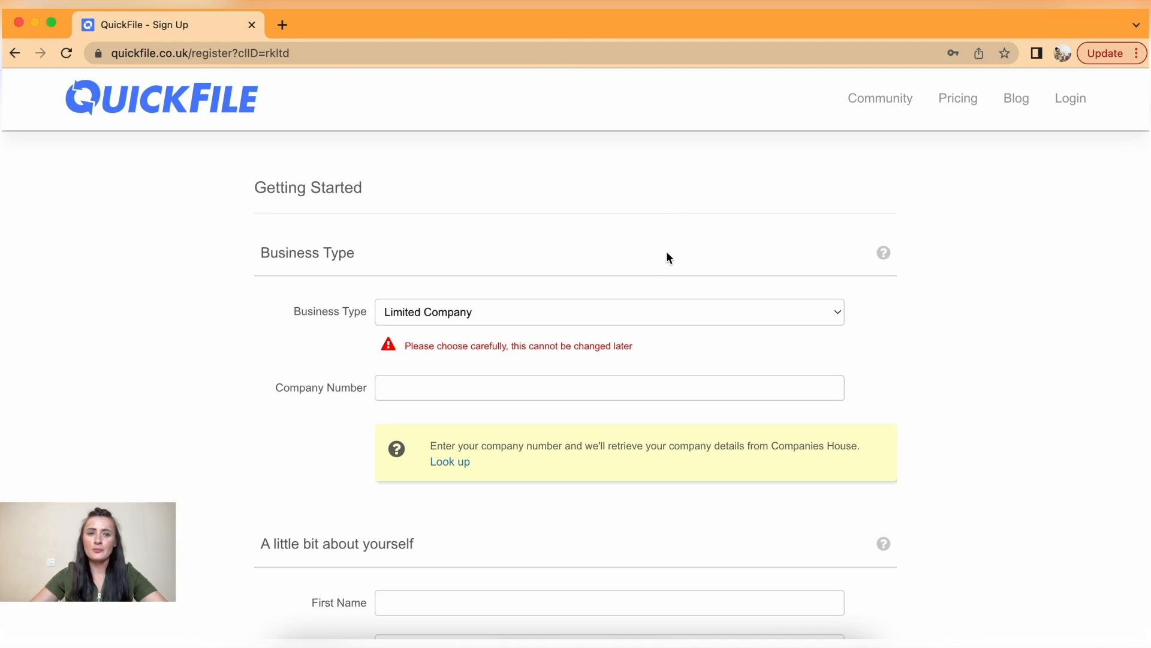
- Keep Limited Company as the business type
scroll(669, 256, down, 2)
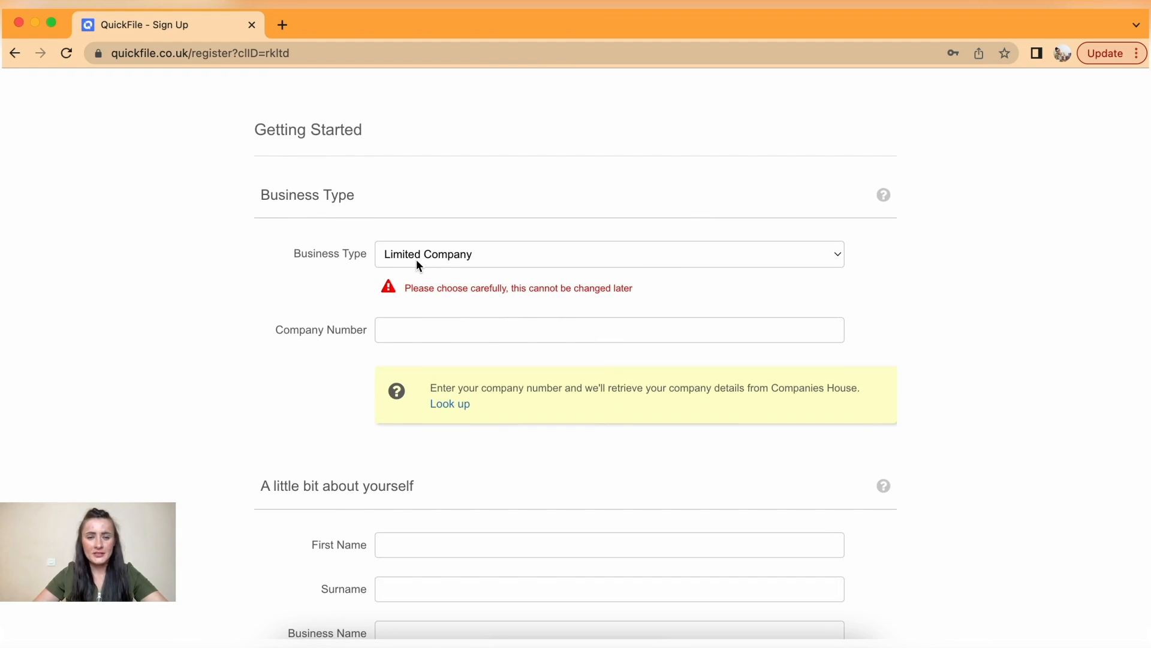
click(462, 255)
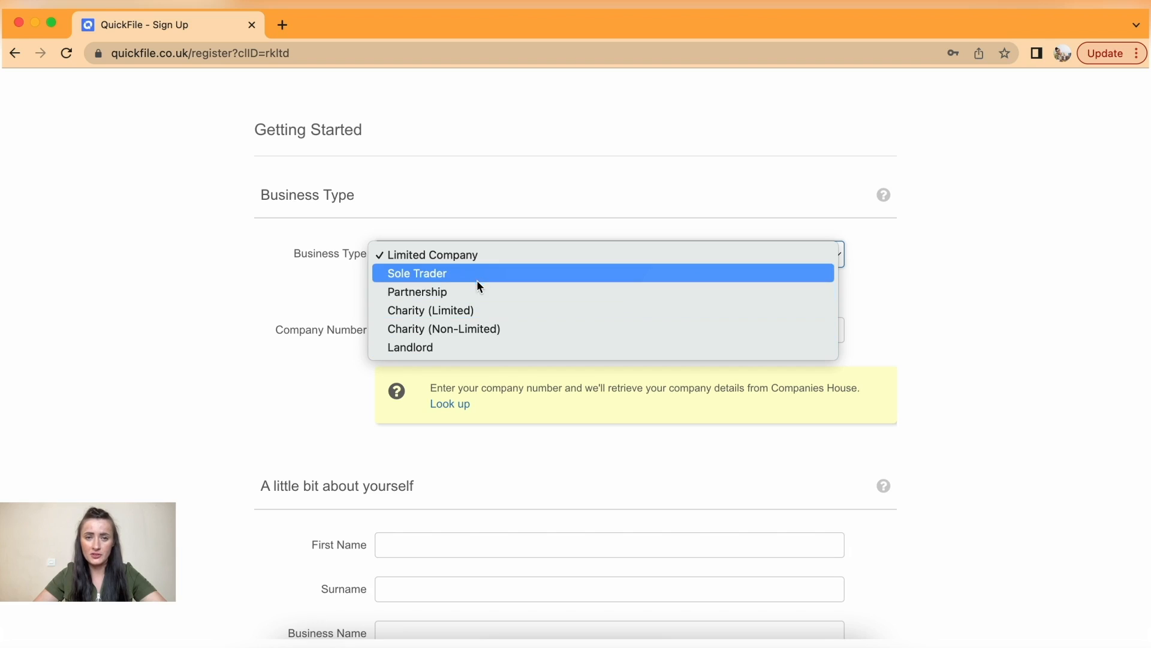
click(477, 259)
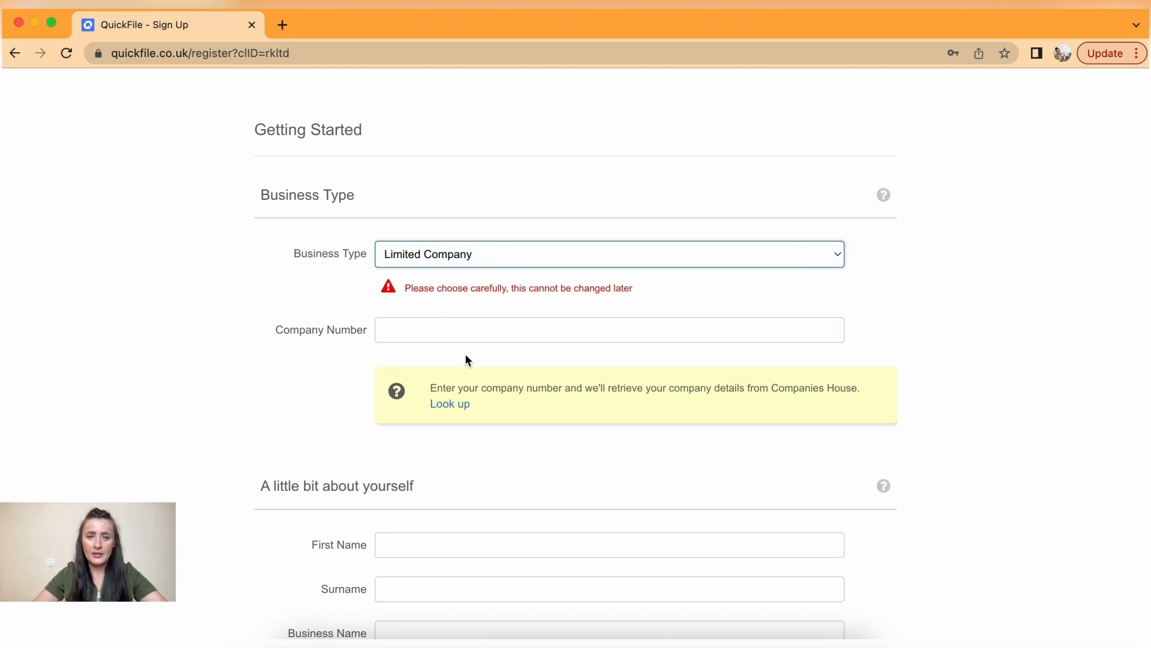
- Look up company number 1234567 at Companies House, which reports it not found
scroll(467, 359, down, 3)
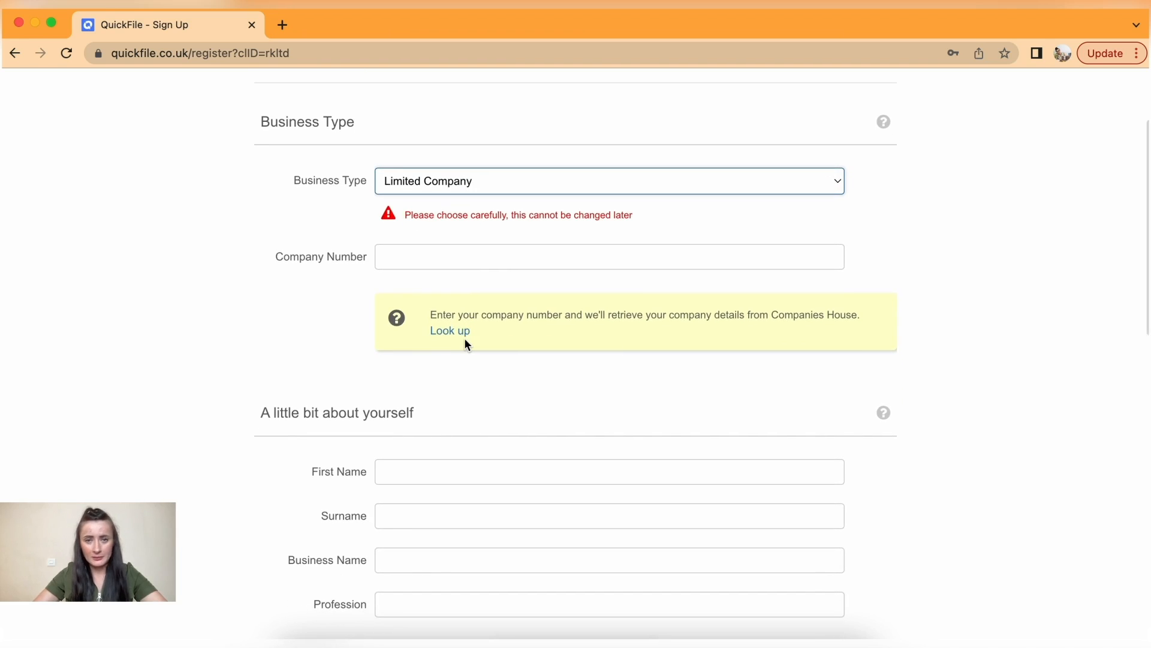
click(412, 258)
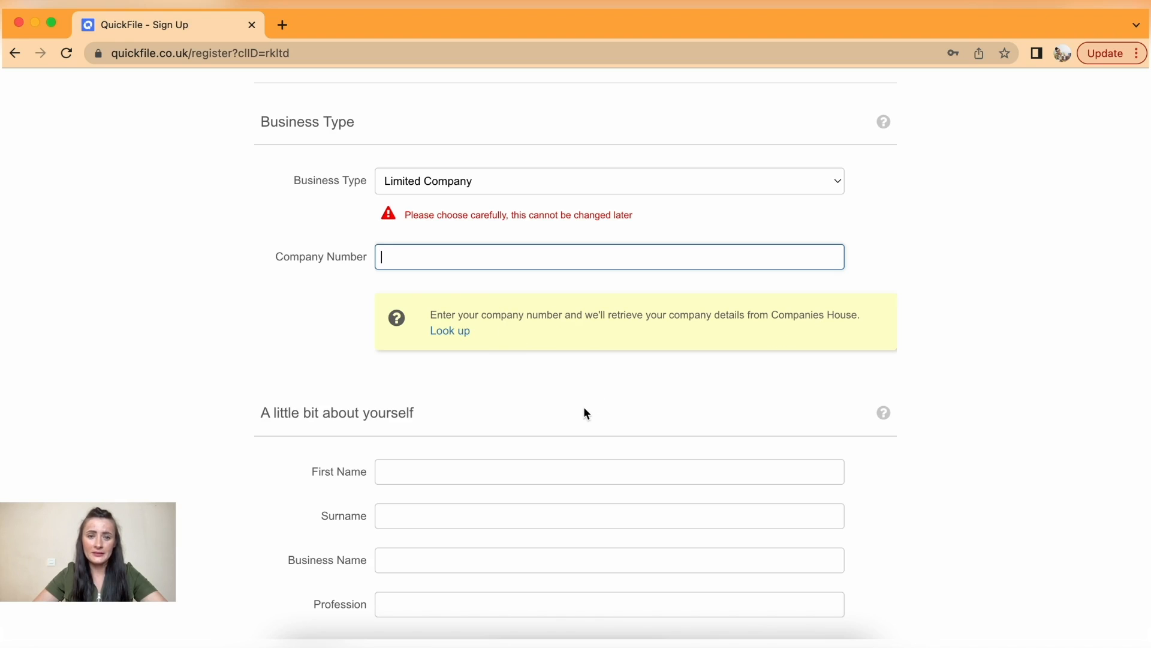
scroll(586, 413, down, 4)
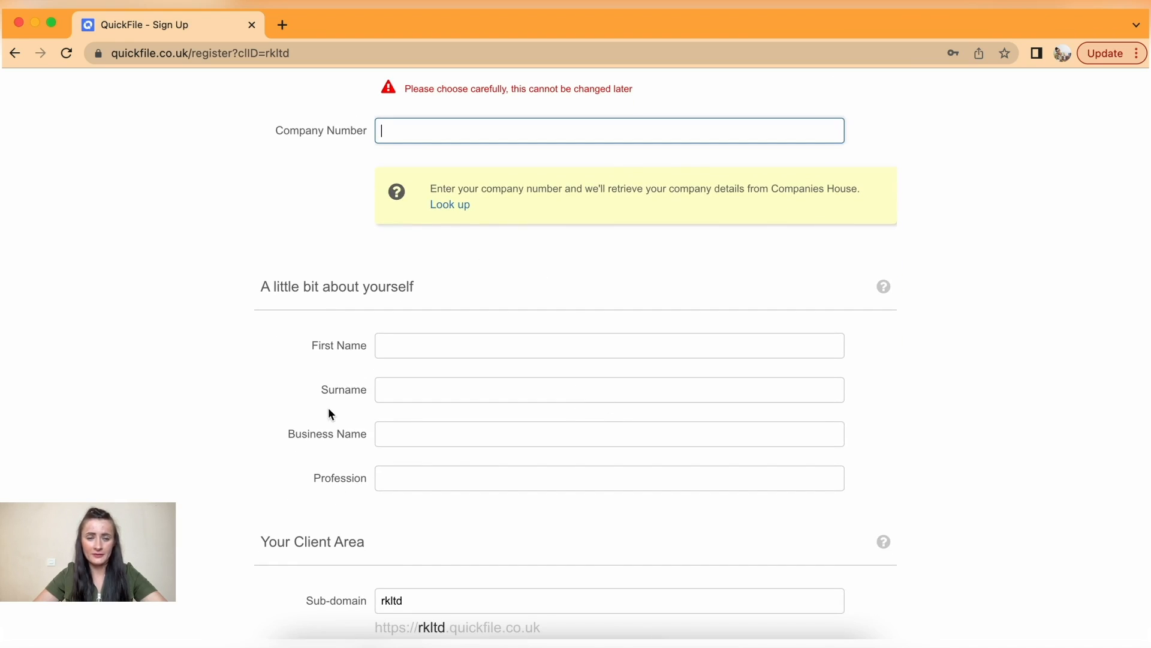
scroll(380, 491, down, 3)
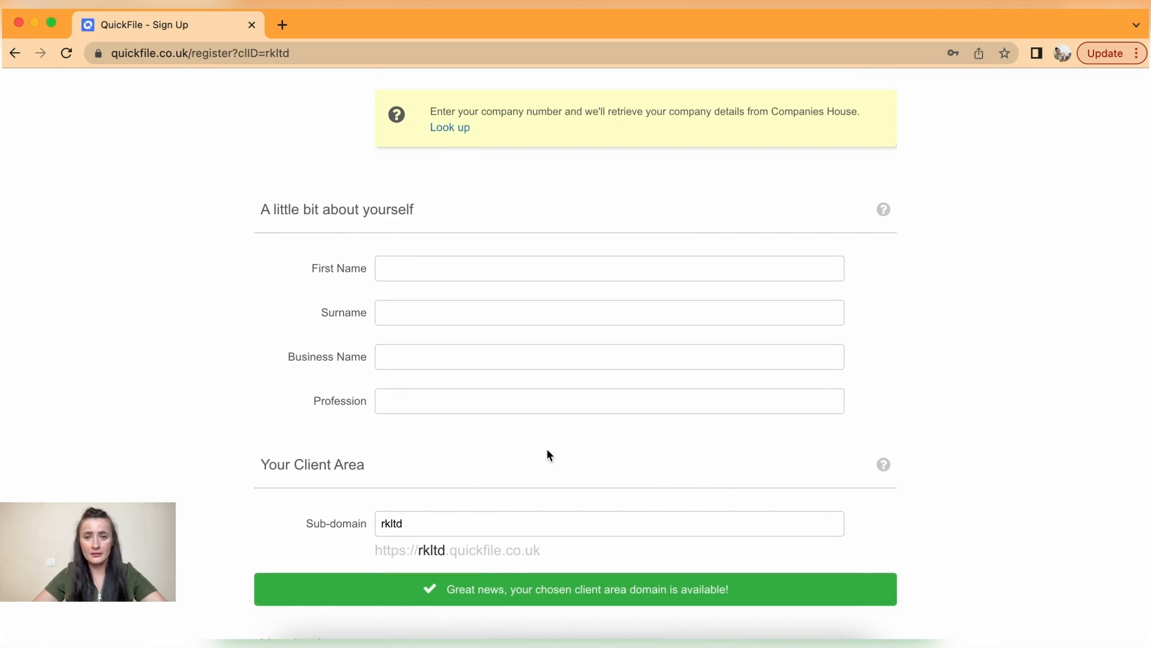
scroll(546, 448, up, 5)
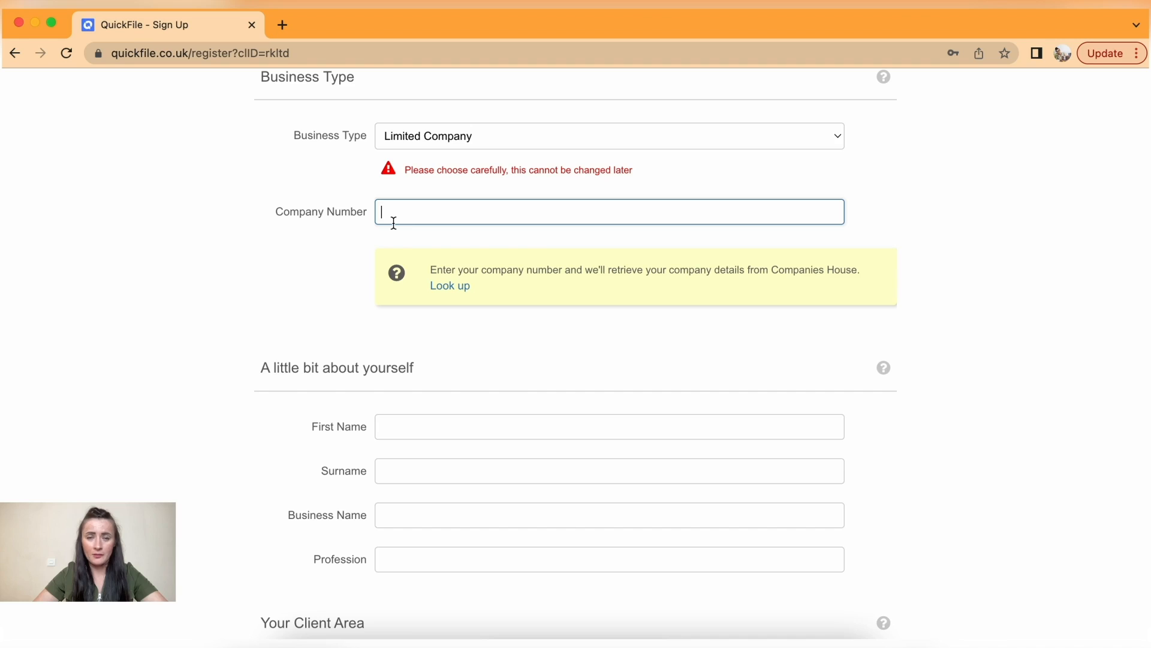
text(1234567)
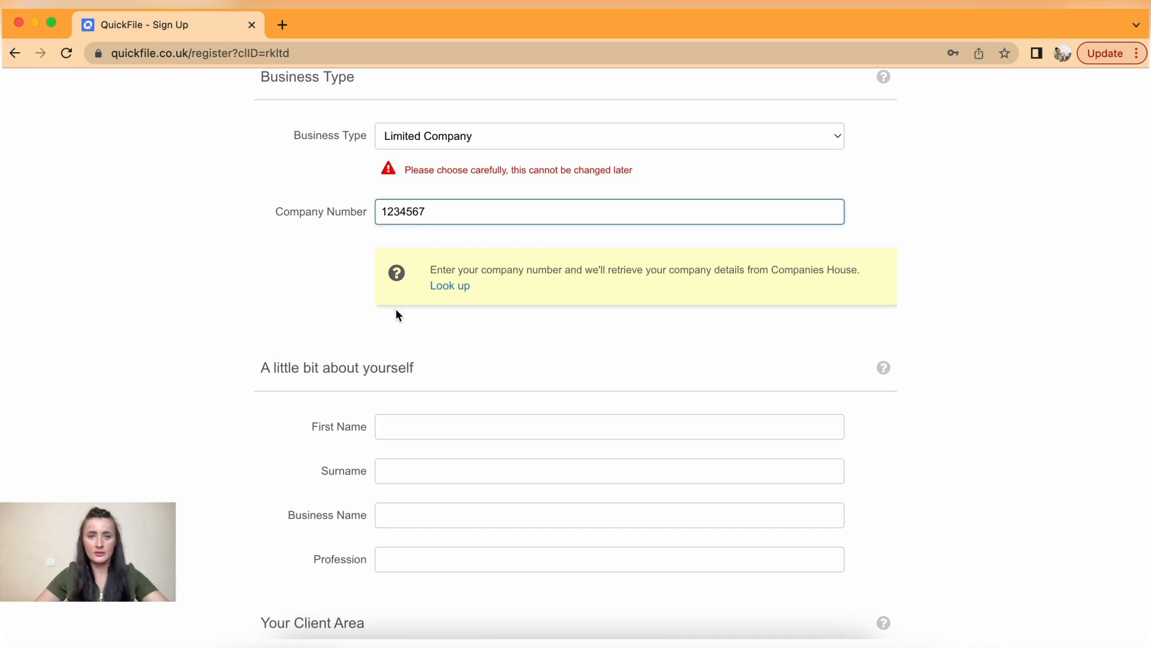
click(390, 370)
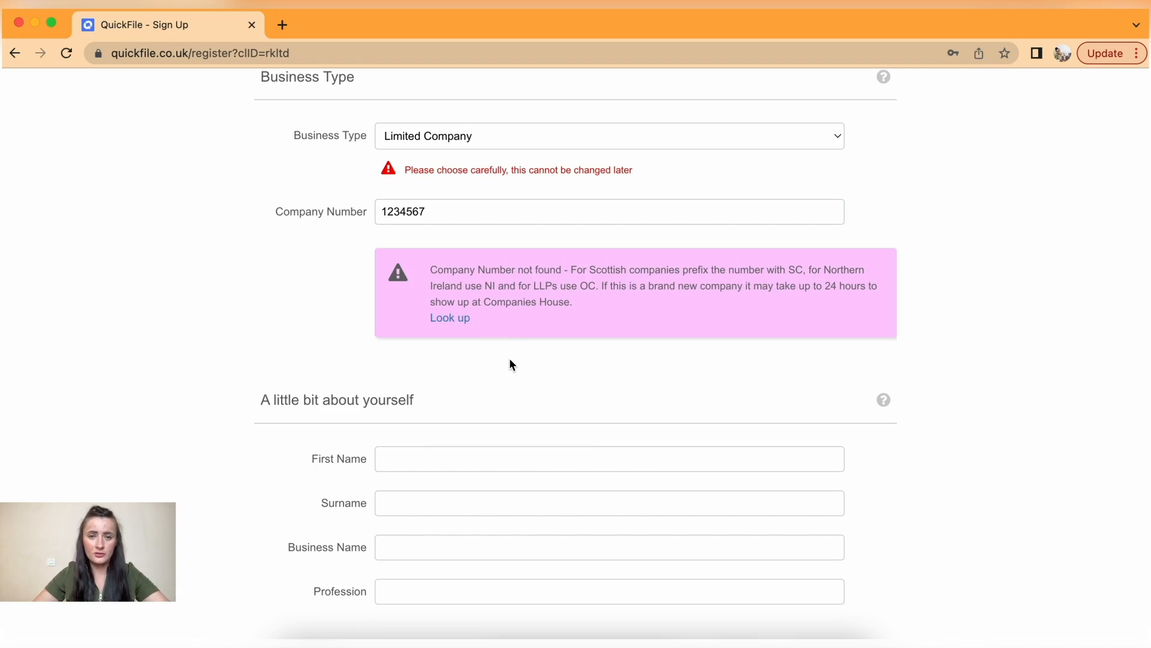
scroll(513, 365, down, 2)
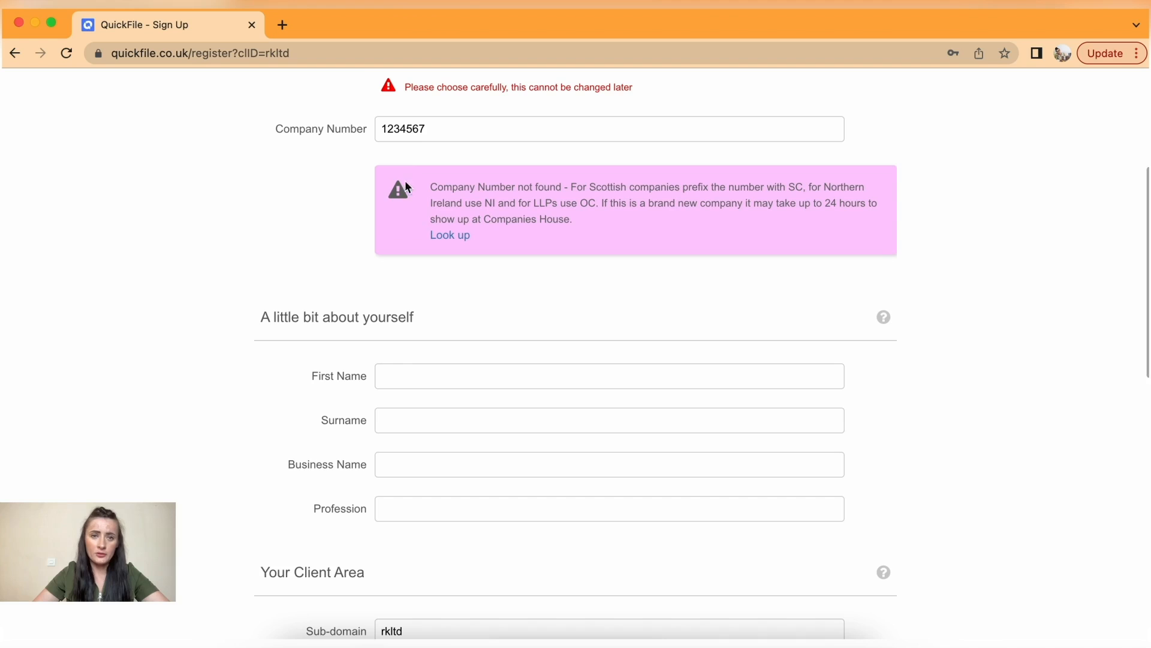
- Enter the owner's first name and surname
click(454, 378)
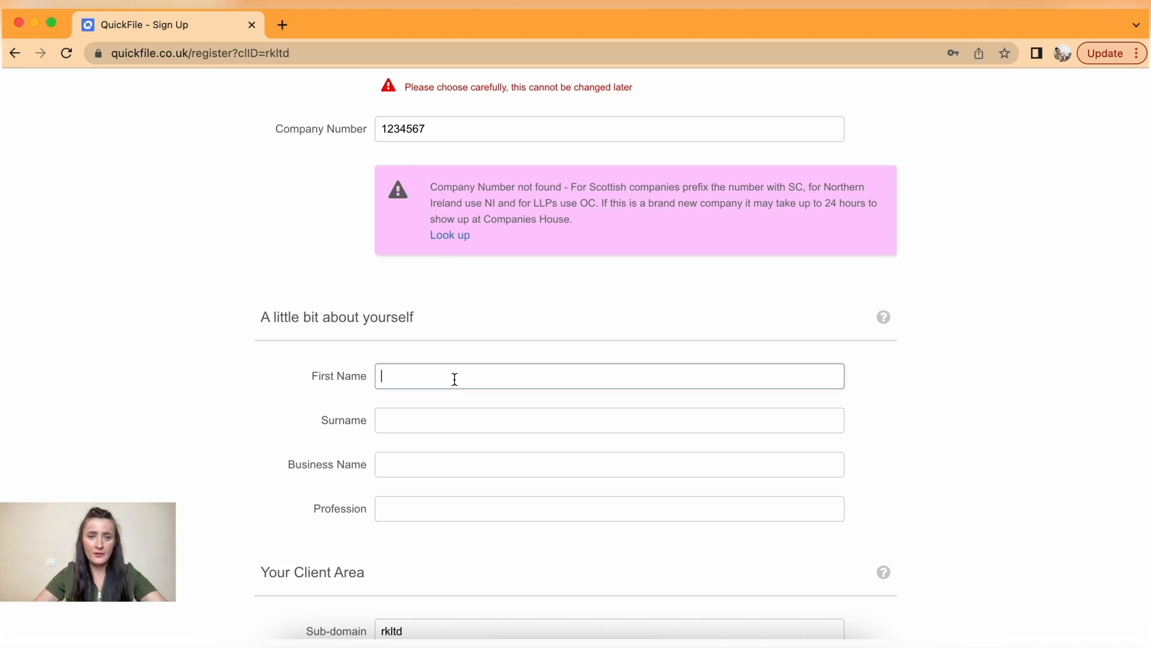
click(442, 426)
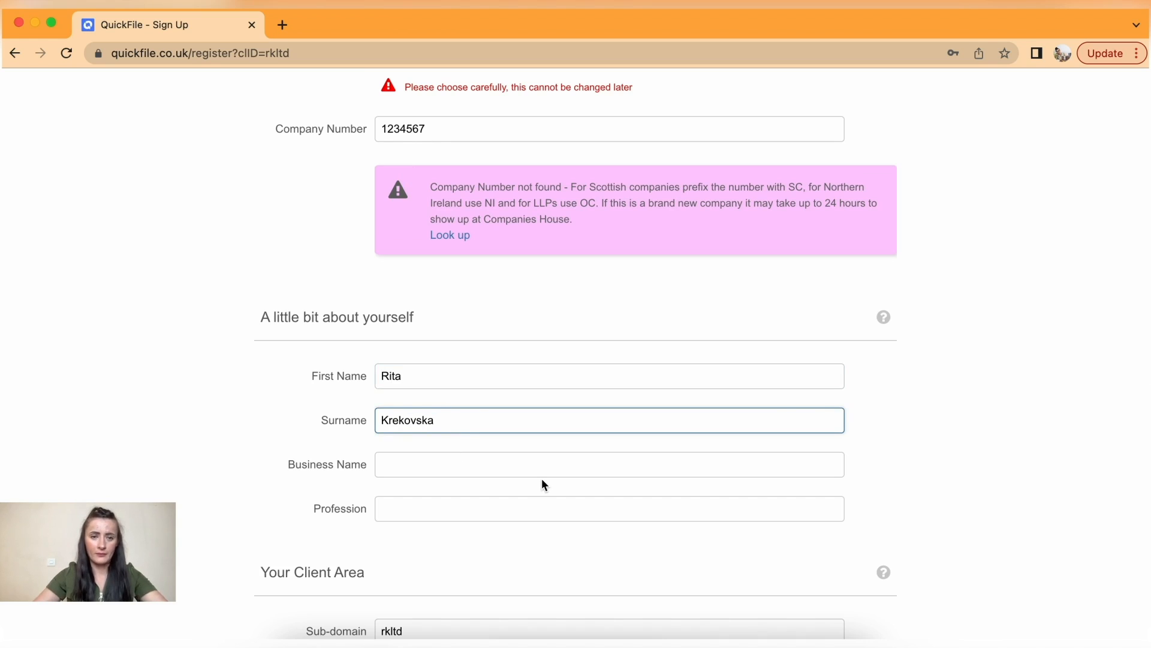
- Enter the business name and set the profession to 'MakeUp Artist'
scroll(544, 485, down, 2)
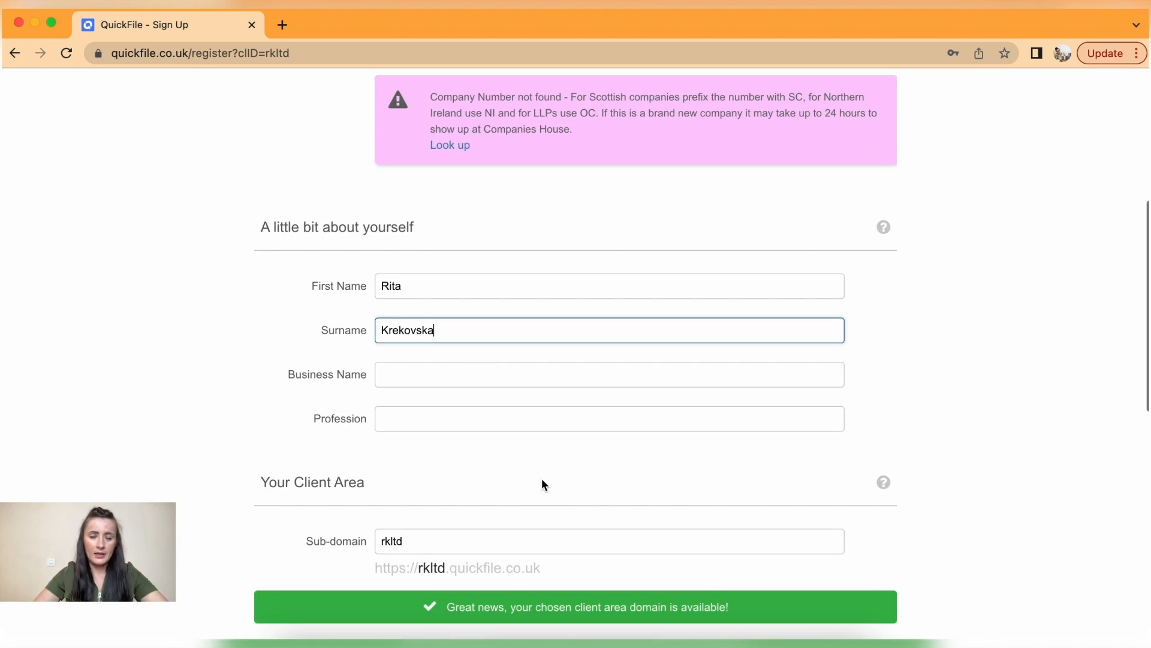
click(428, 379)
text(R)
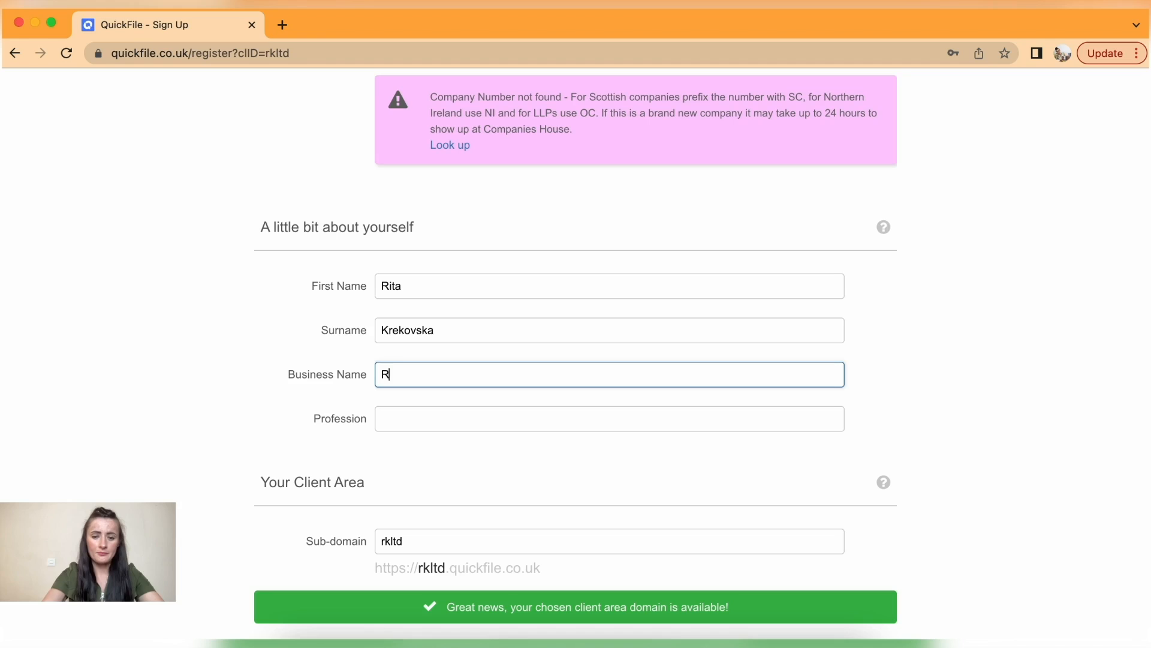
text(itaK Ltd)
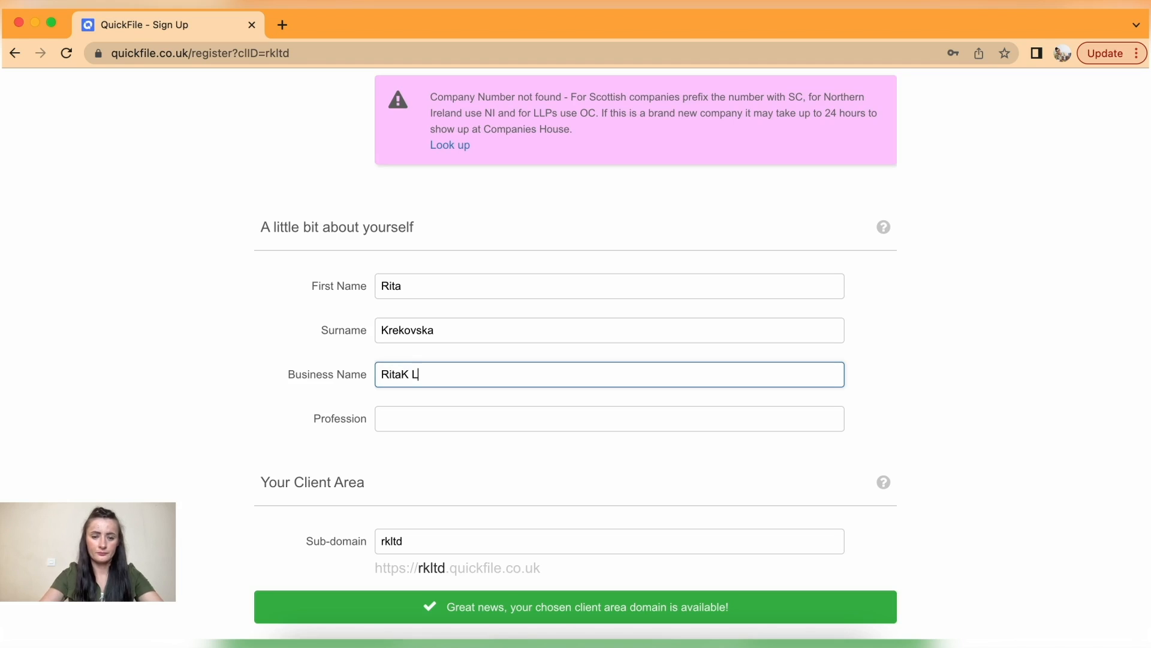
click(429, 422)
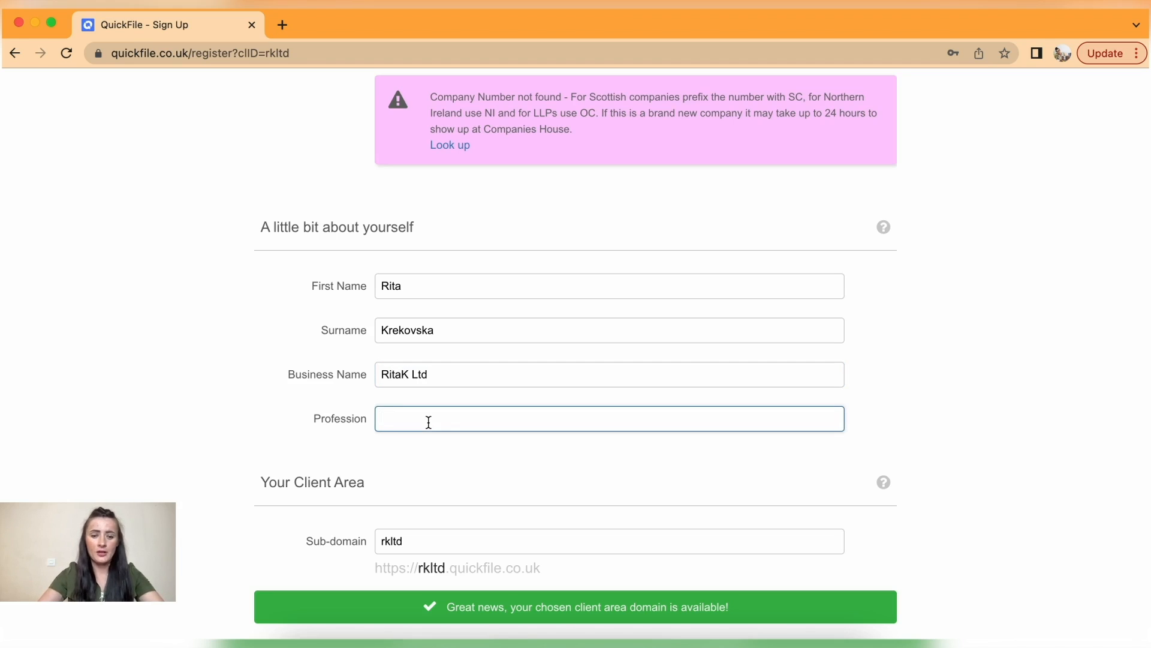
text(Make)
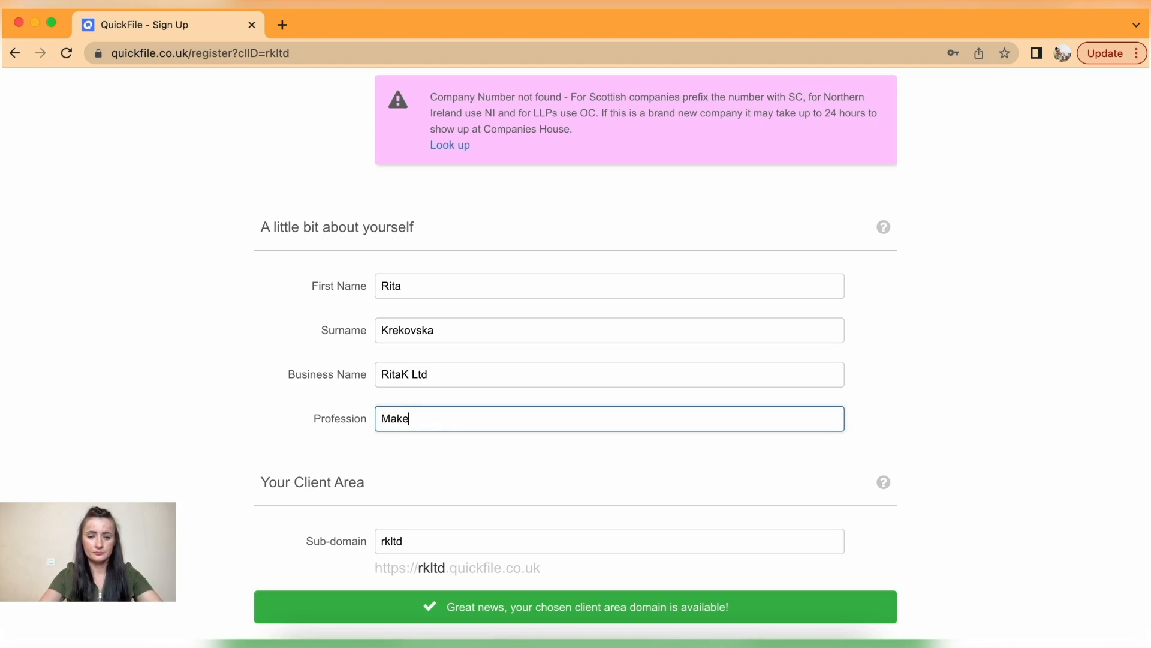
text(Up Artist)
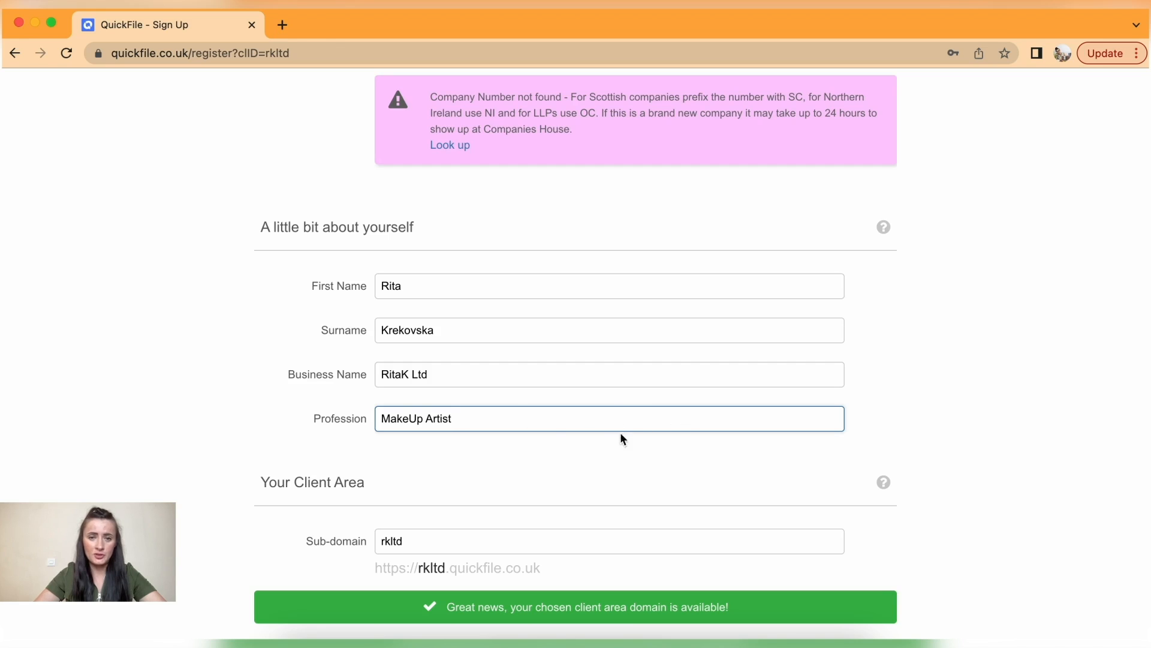
scroll(472, 433, down, 3)
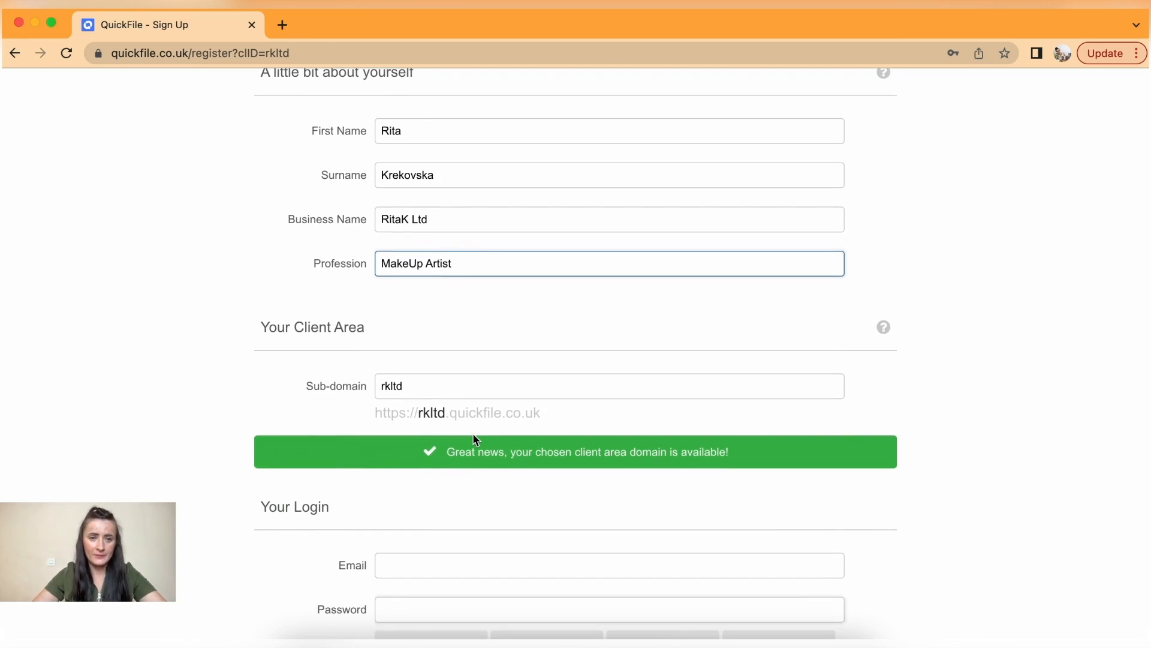
- Enter the login e-mail address
scroll(473, 432, down, 2)
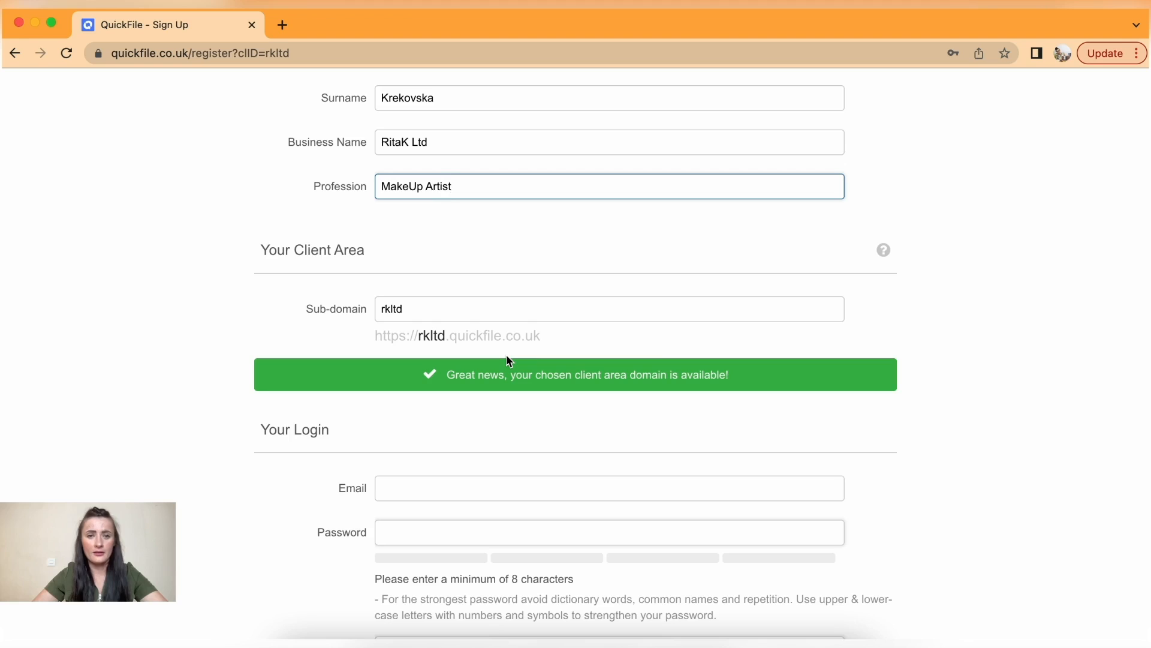
scroll(520, 336, down, 4)
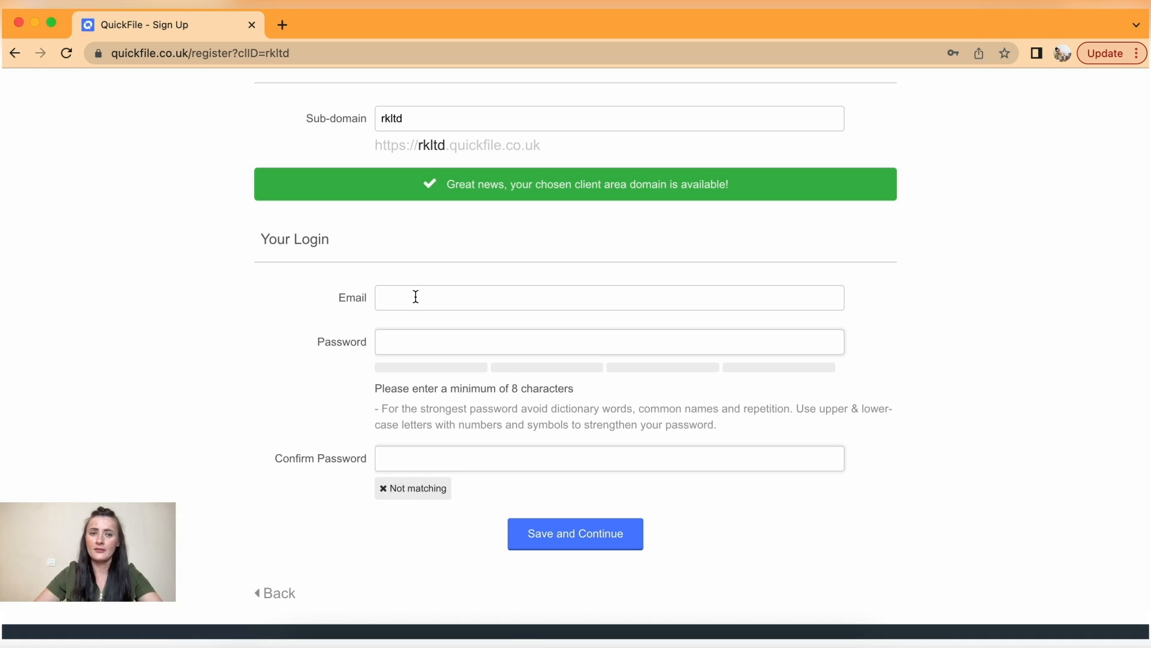
click(416, 297)
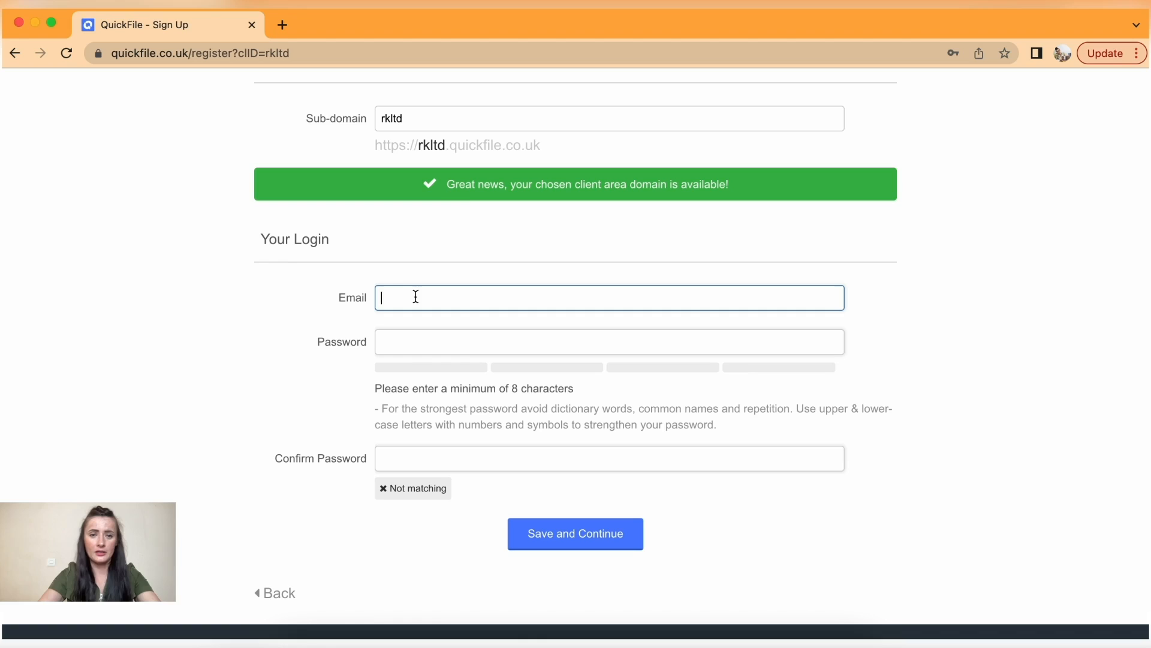
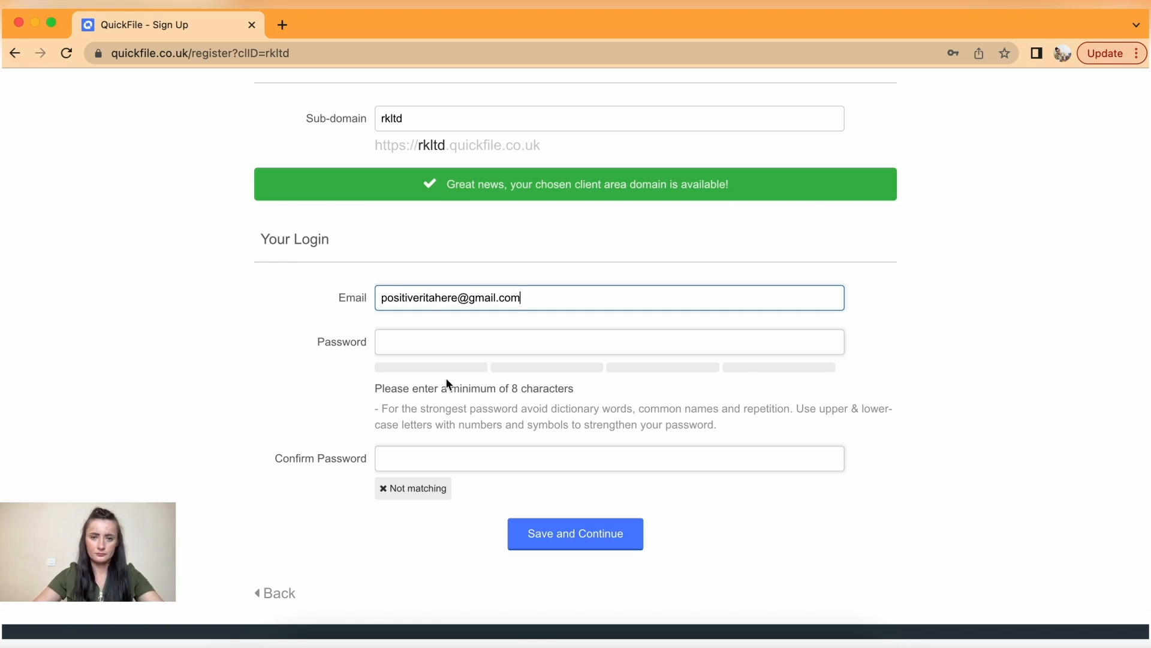
- Set the account password, confirm it, and save and continue
click(421, 343)
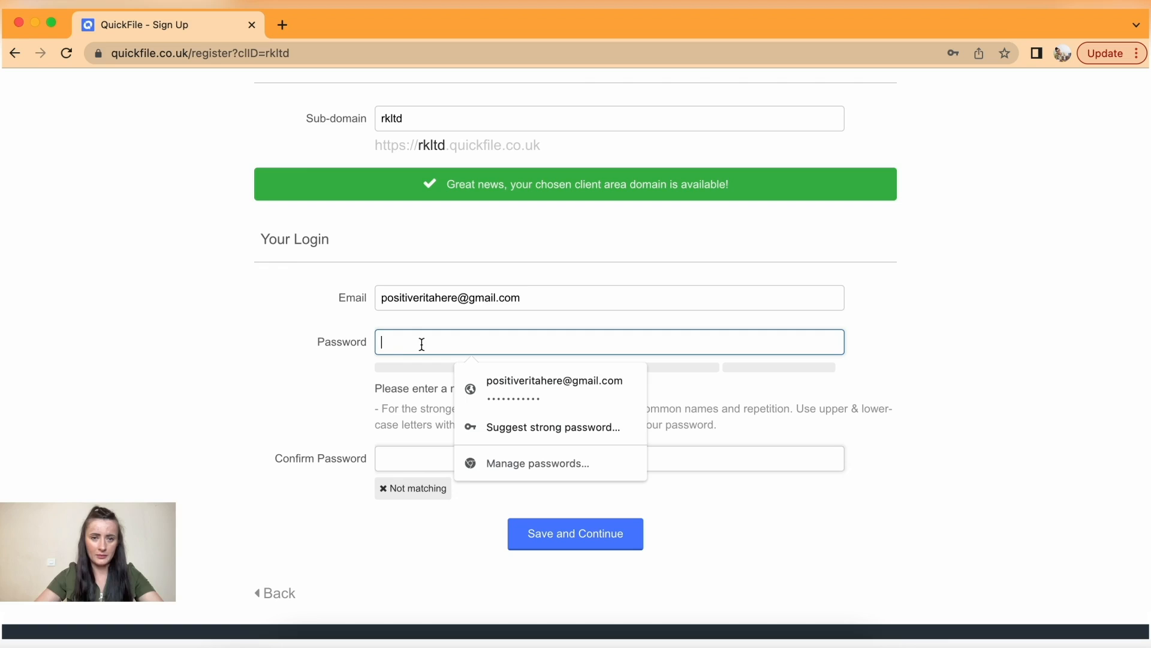
text(••)
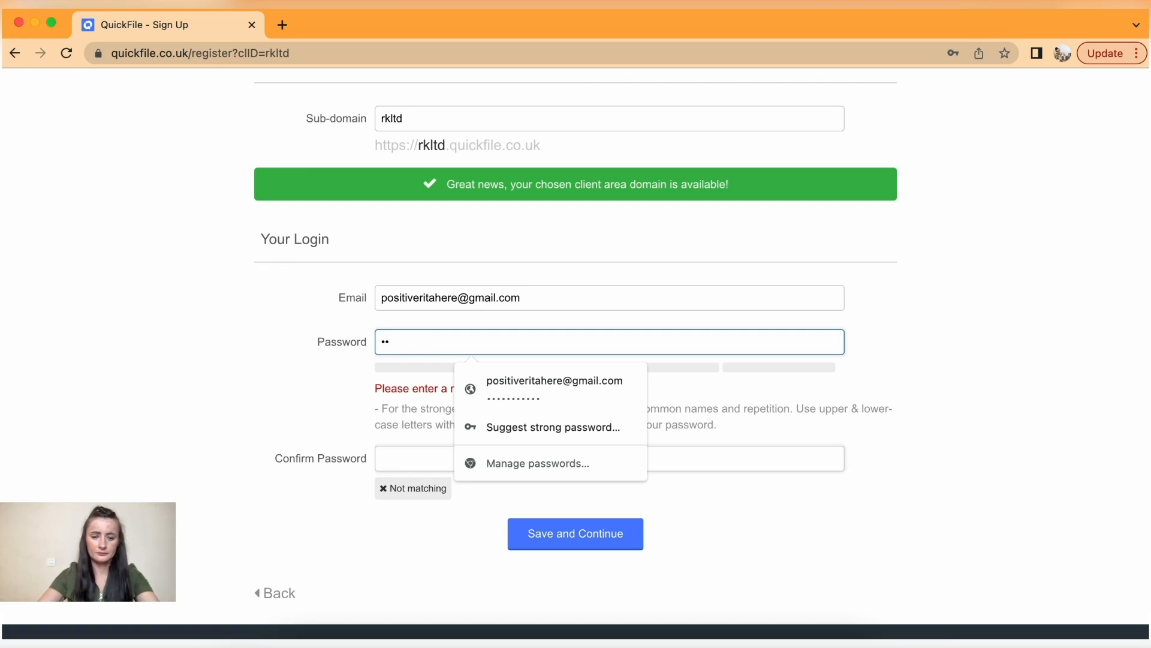
text(••••)
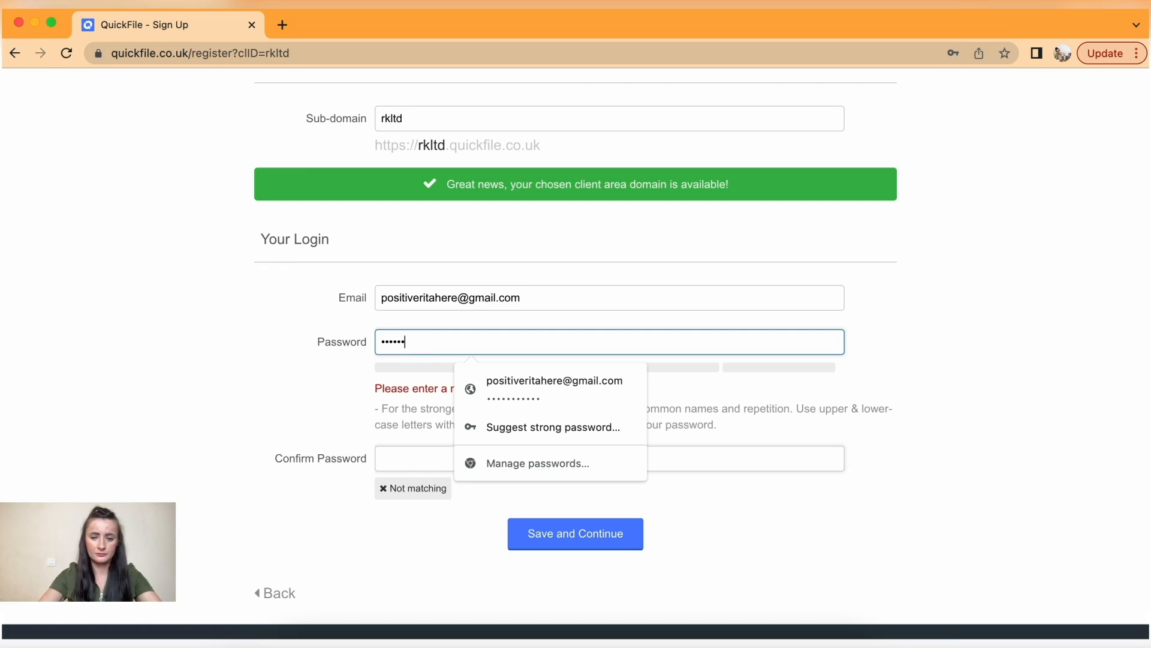
key(BackSpace)
key(BackSpace)
key(BackSpace)
key(BackSpace)
key(BackSpace)
key(BackSpace)
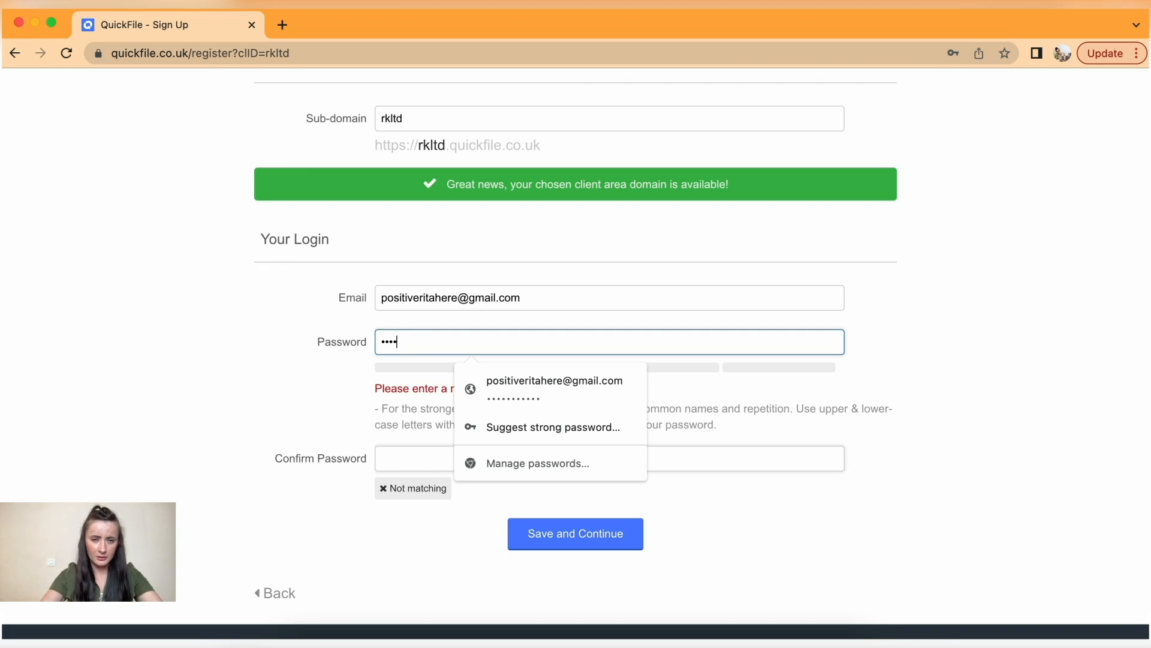
text(•••••••••••)
click(413, 446)
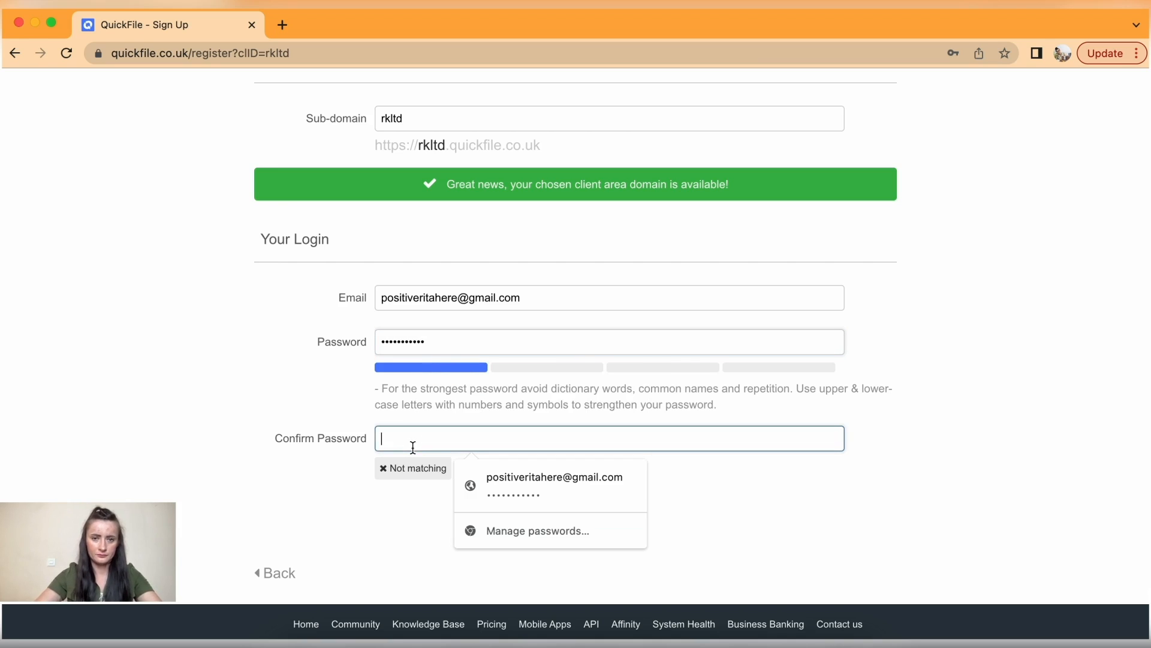
text(••)
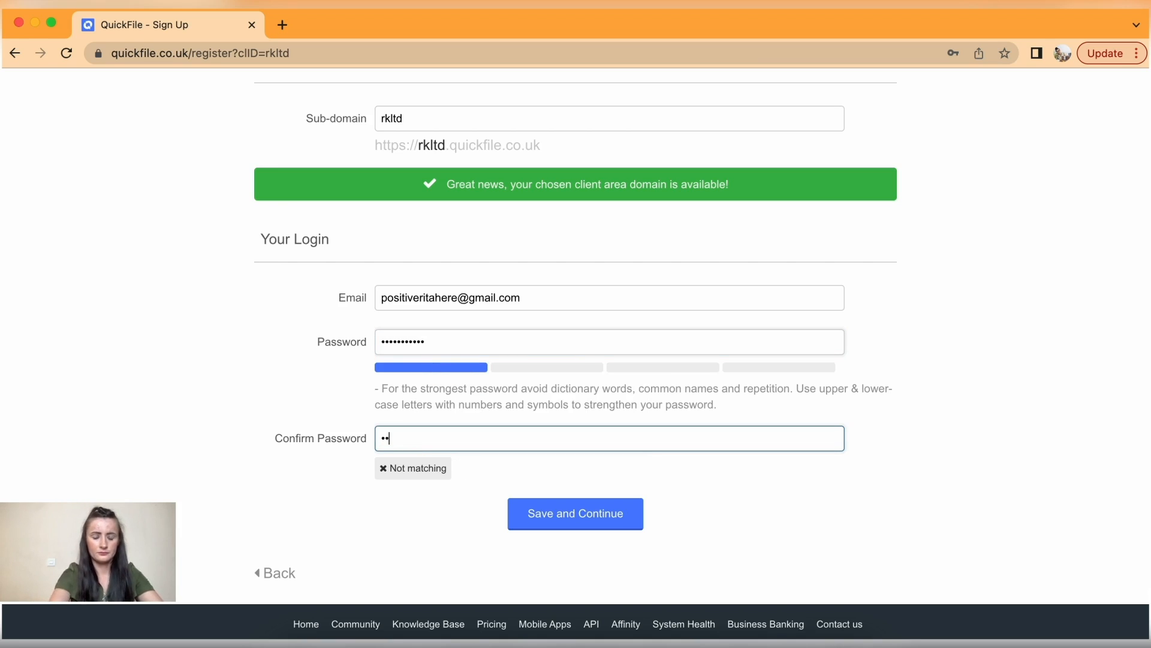
text(•••••••••)
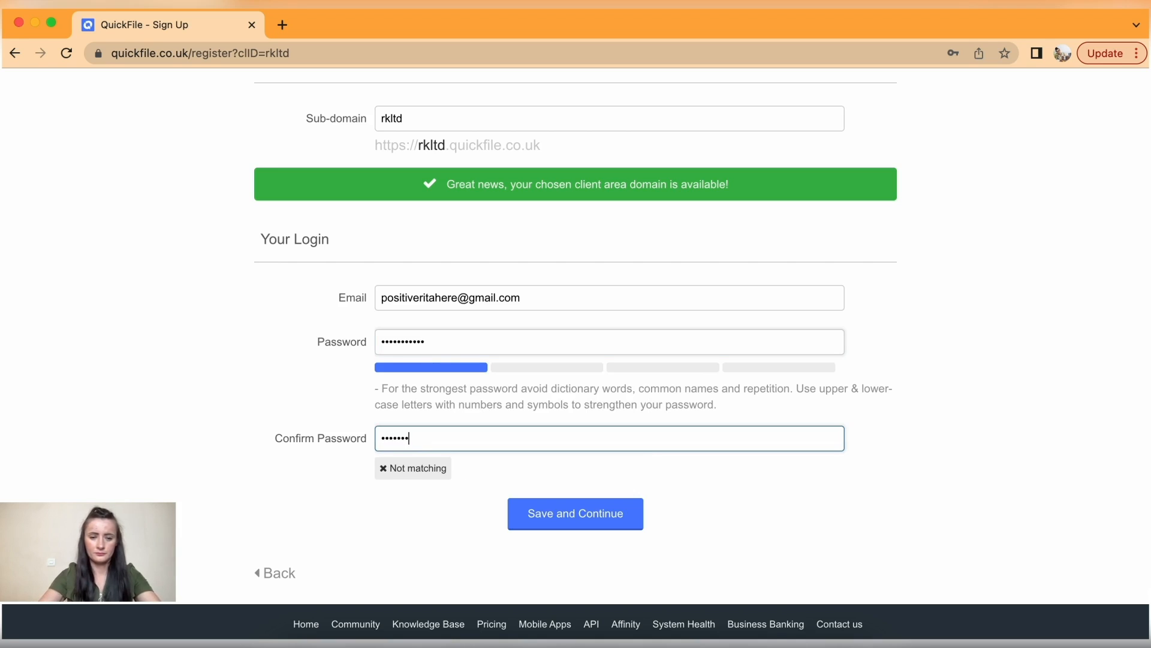
text(•)
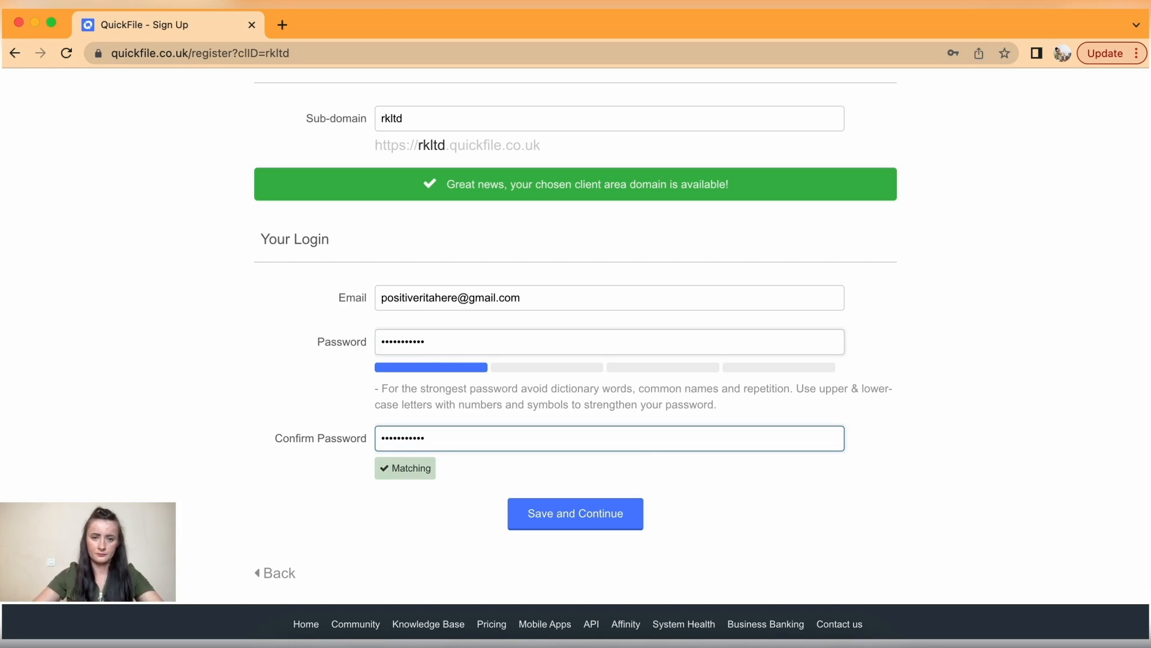
click(561, 514)
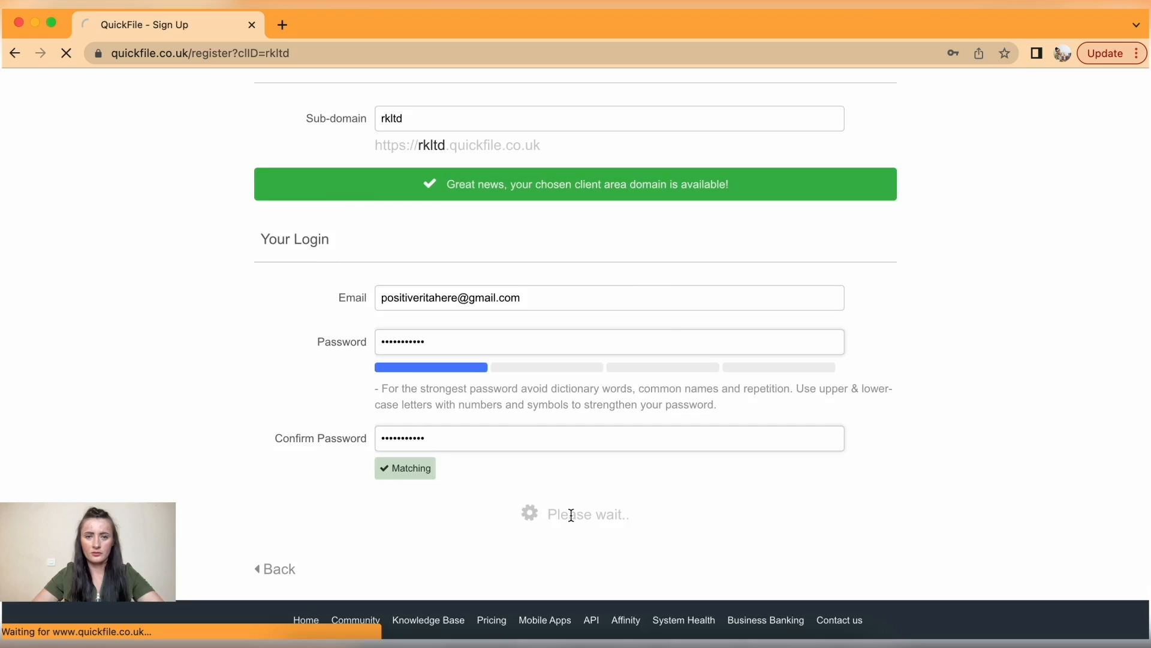
- Dismiss the browser password prompt and enter the business address line, town and post code
click(939, 281)
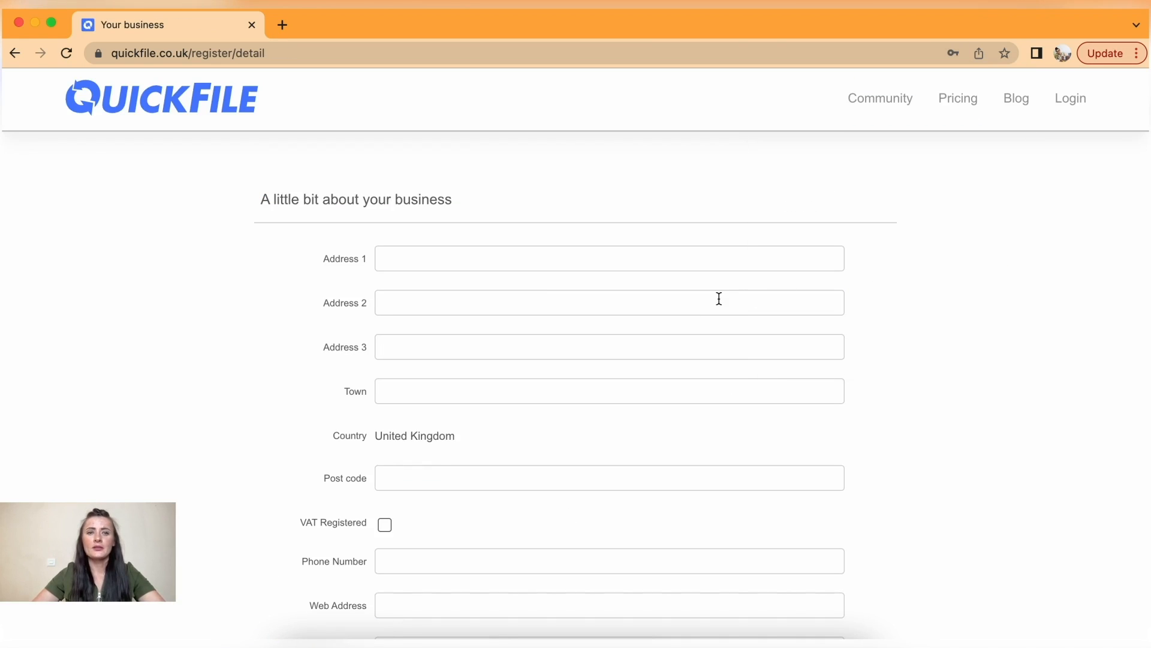
scroll(719, 298, down, 3)
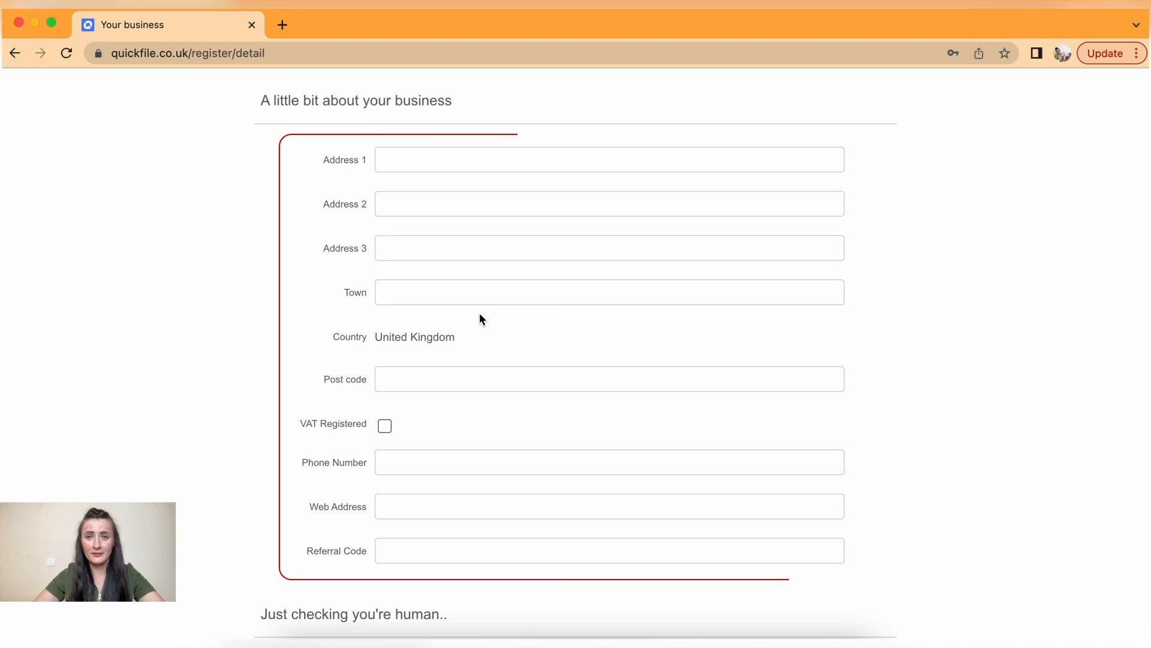
click(425, 161)
text(123)
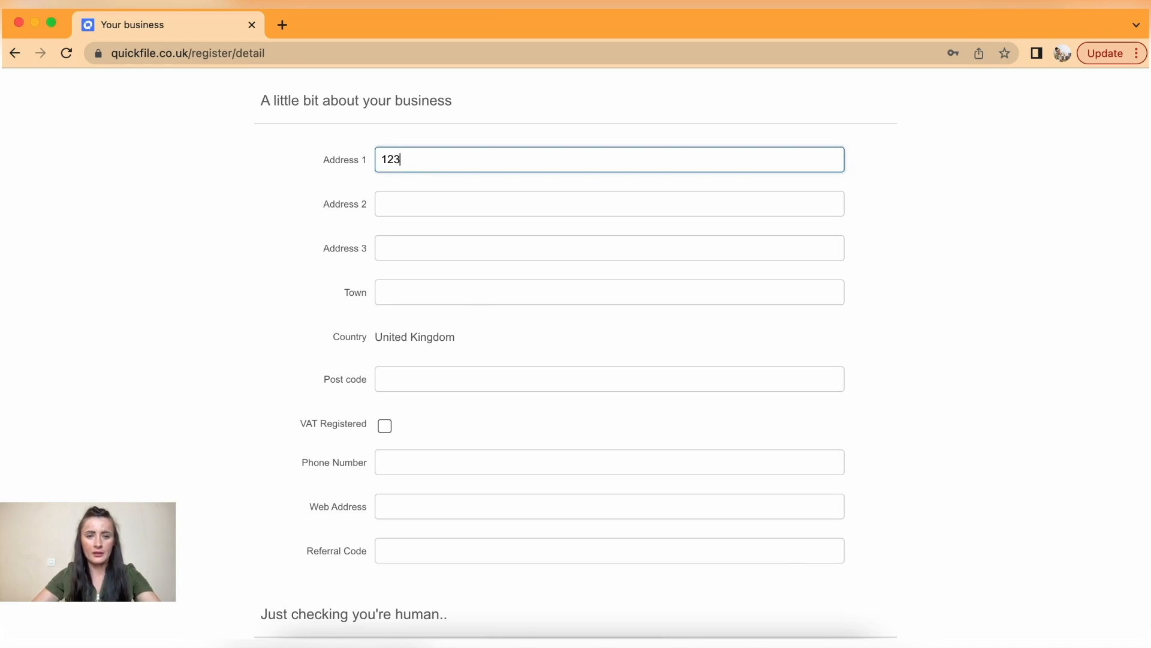
text( Green)
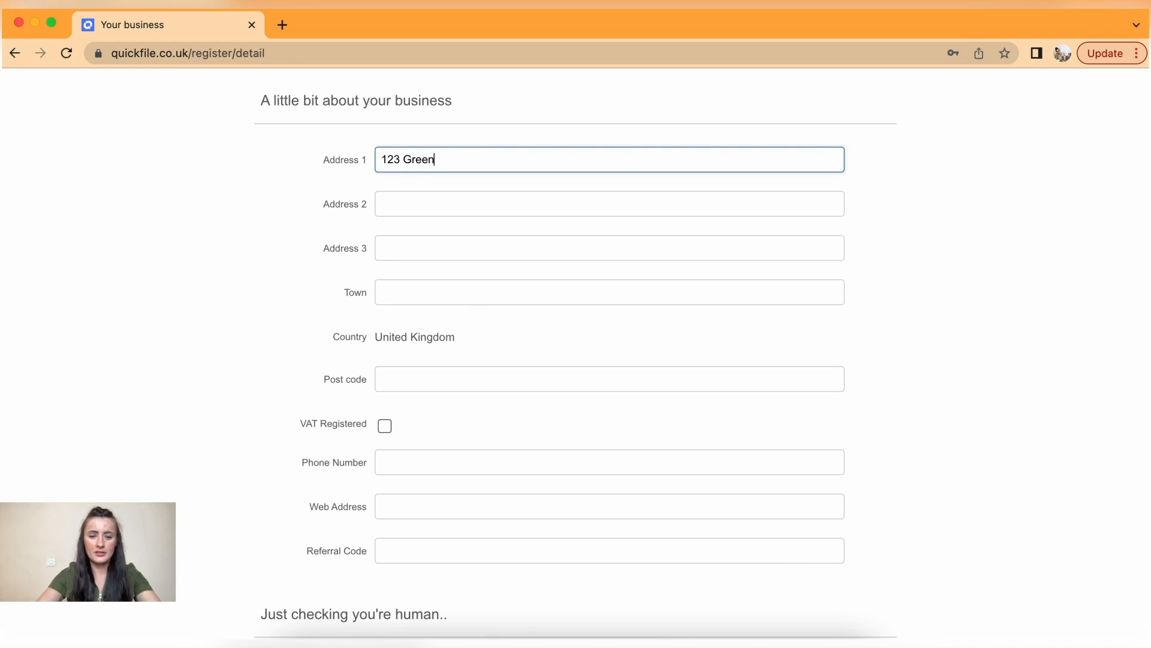
text( Street)
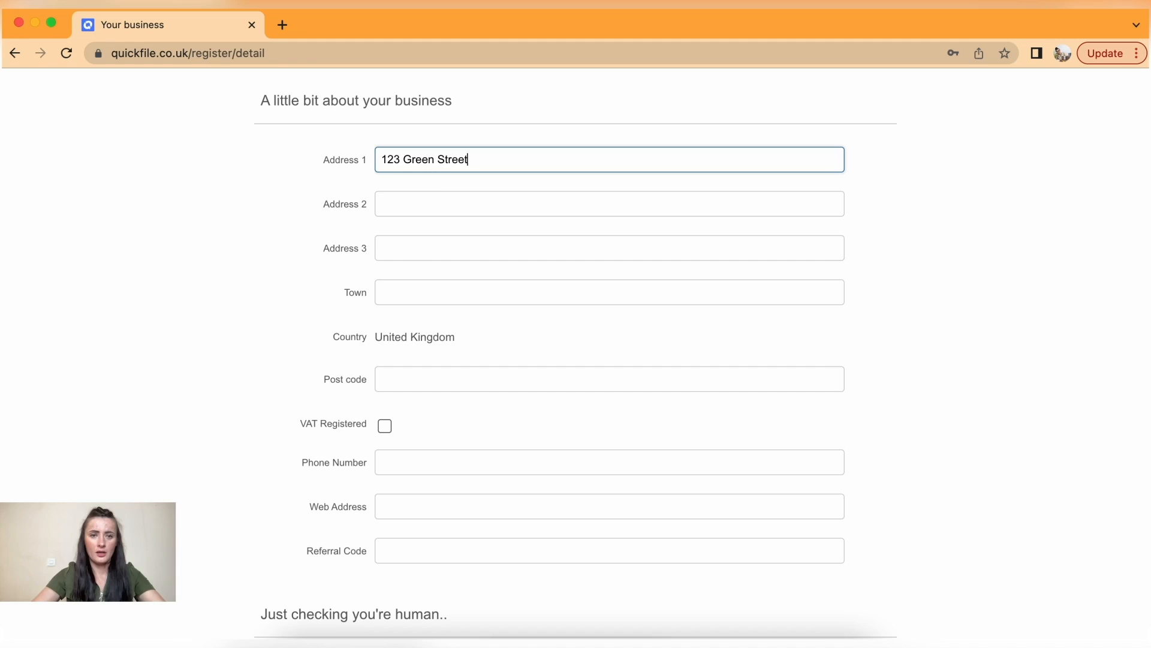
click(429, 293)
text(Gre)
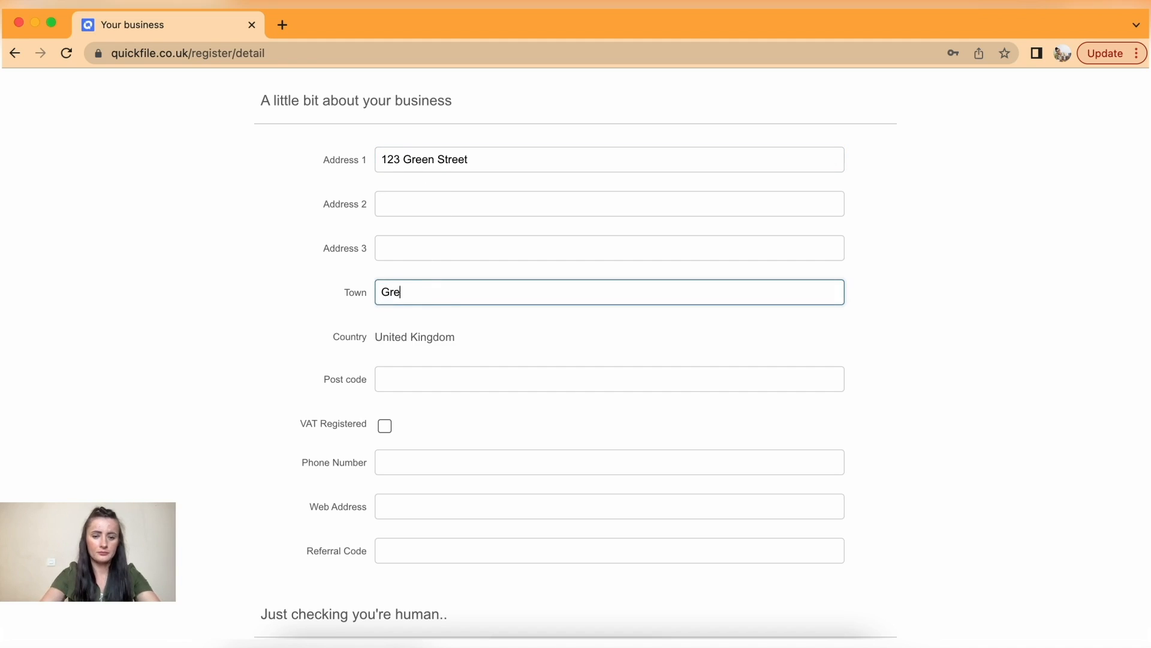
text(en Town)
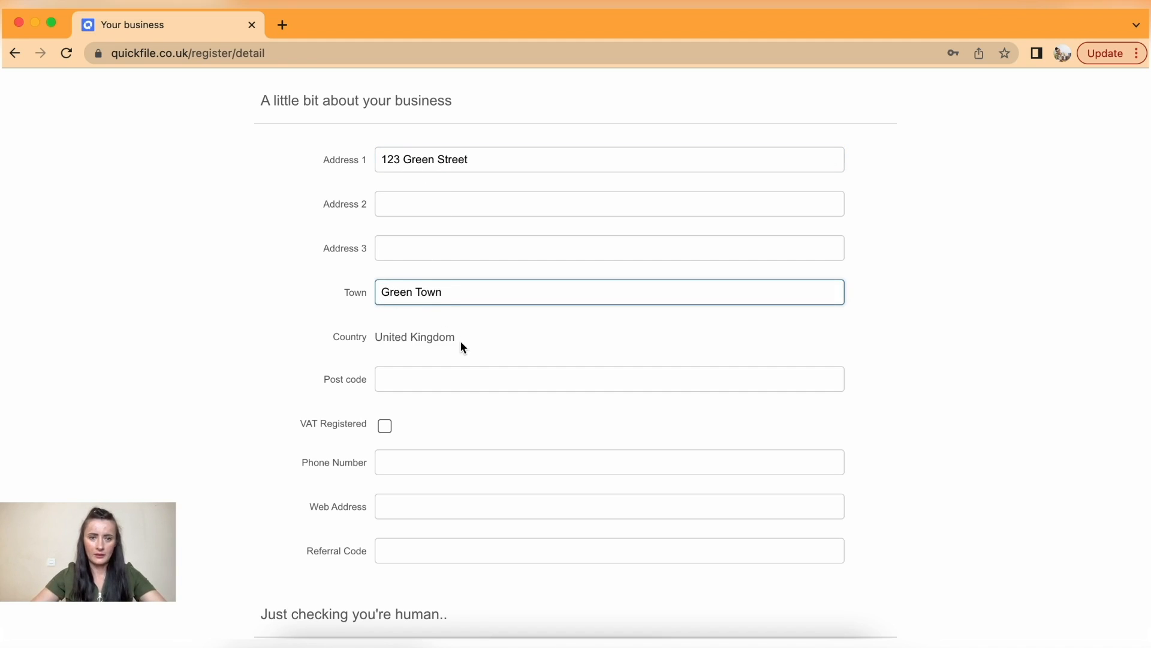
scroll(461, 341, down, 3)
click(412, 227)
text(GG)
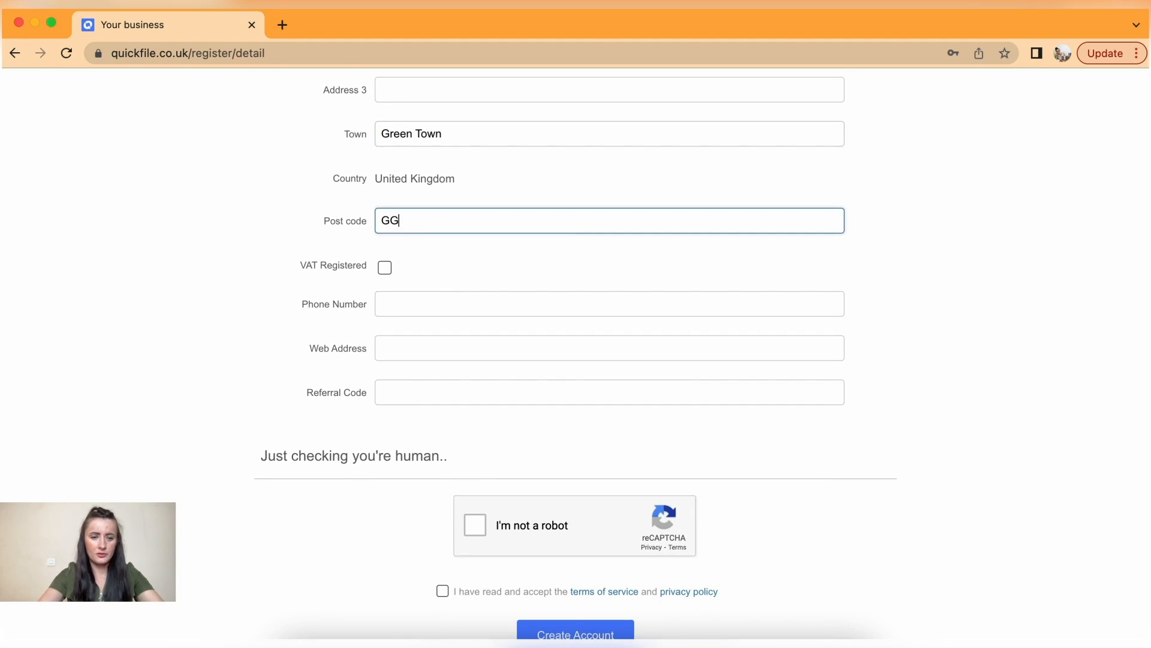
text(12 3G)
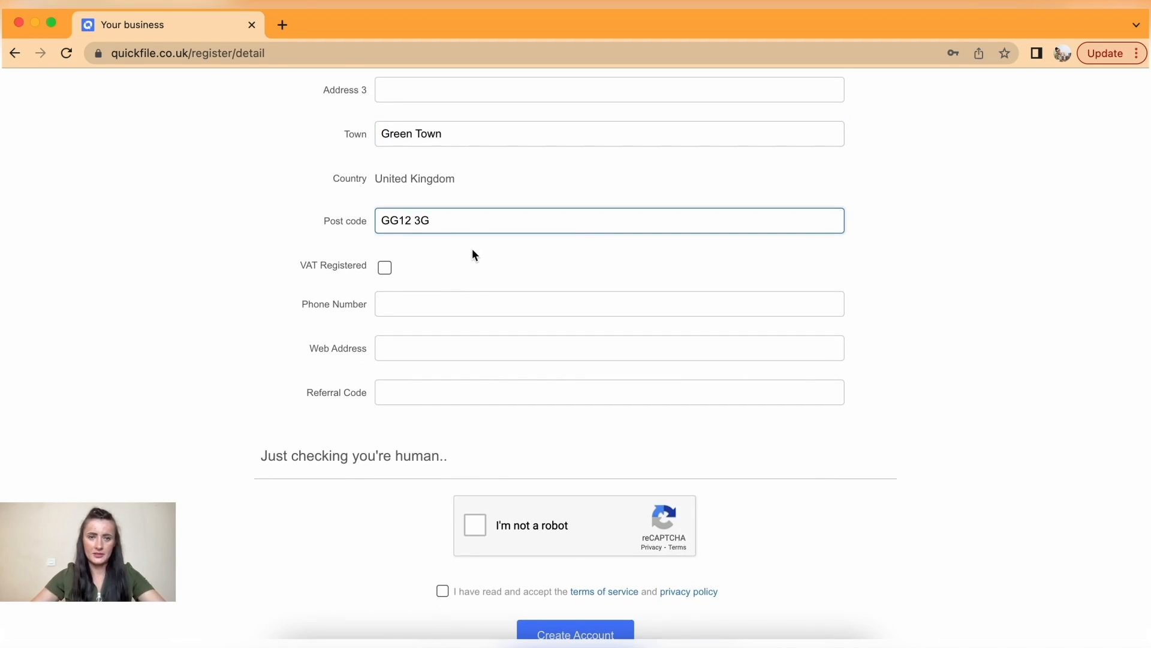
click(385, 268)
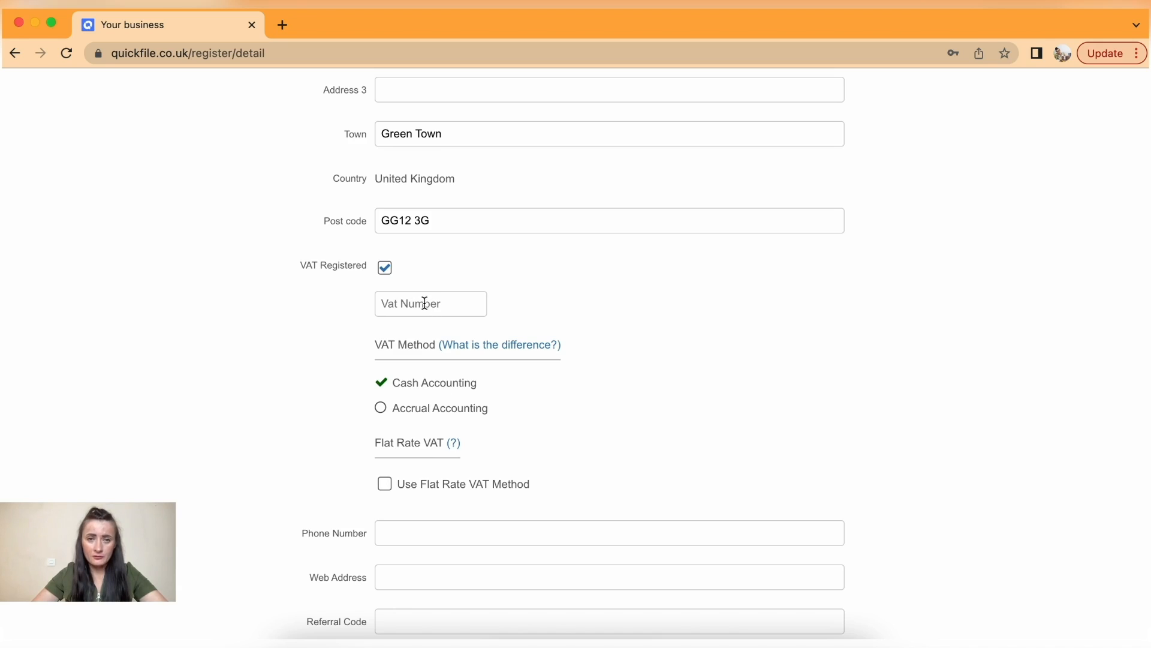
click(384, 268)
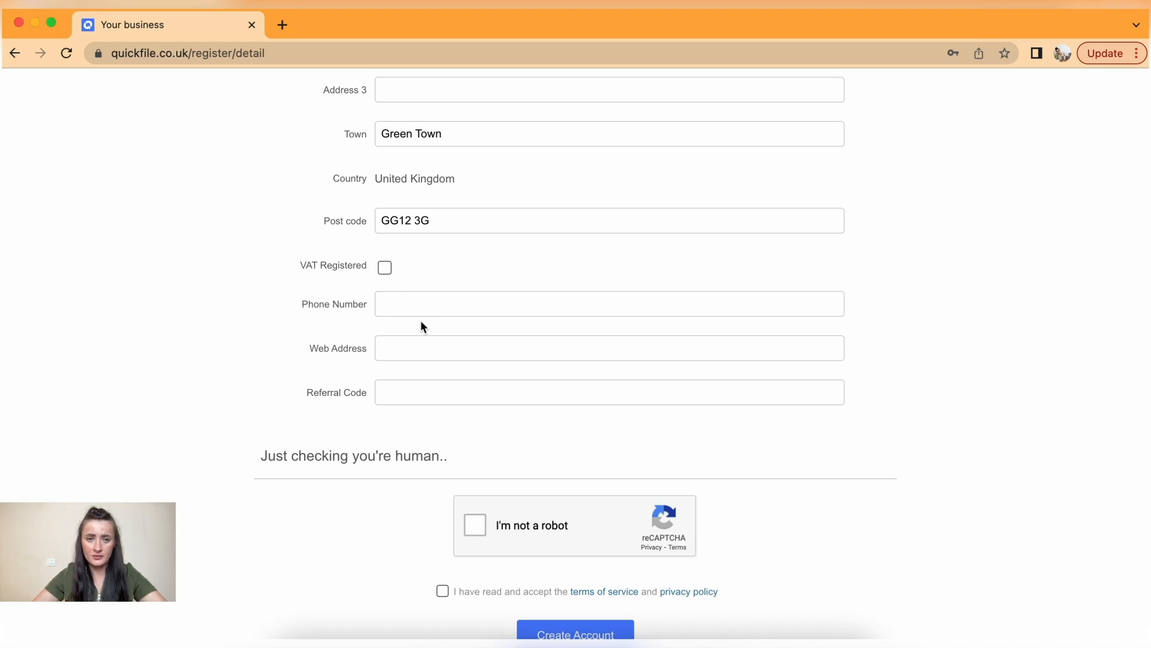
scroll(422, 327, down, 1)
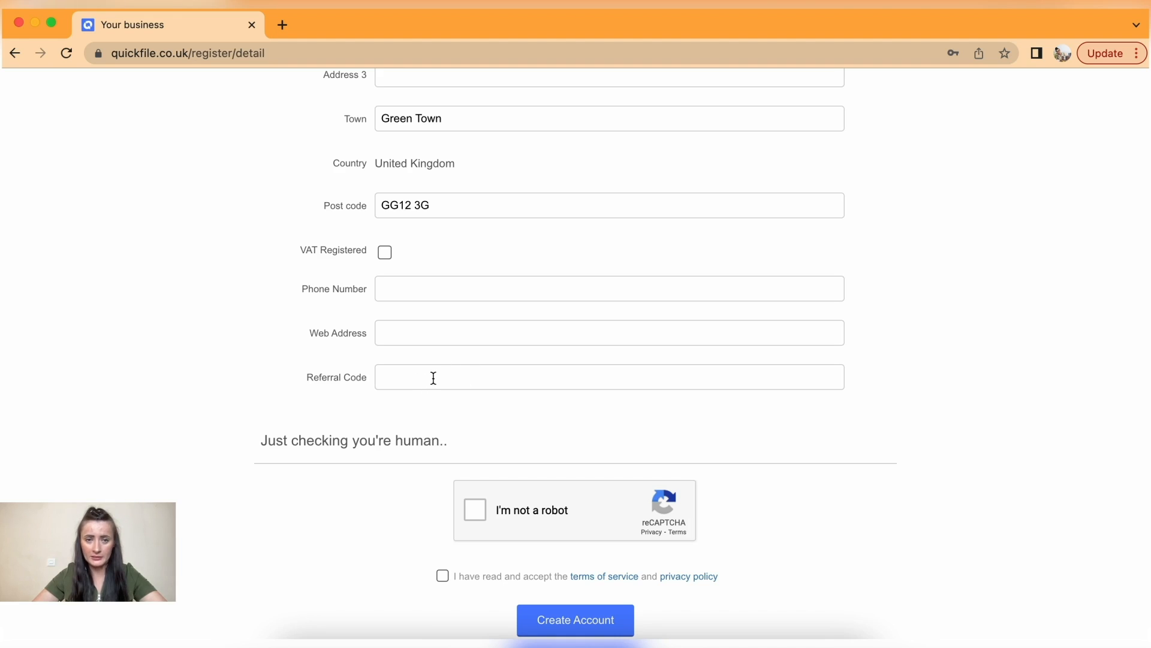
- Pass the reCAPTCHA, create the account, and decline saving the address in Chrome
click(475, 510)
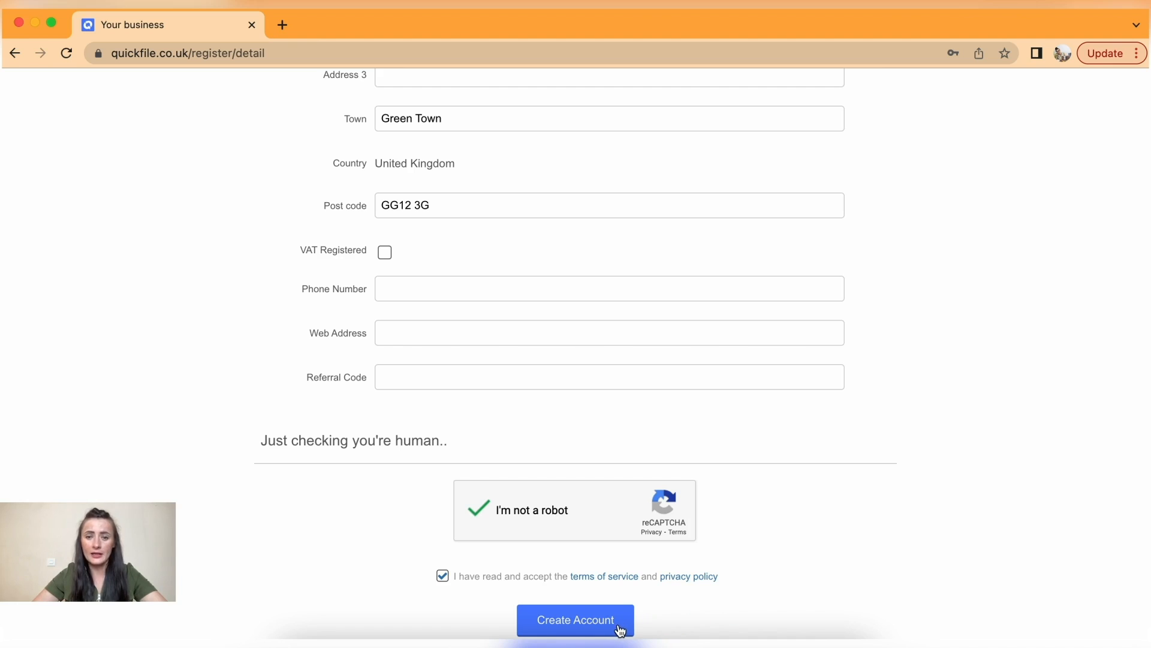
click(620, 630)
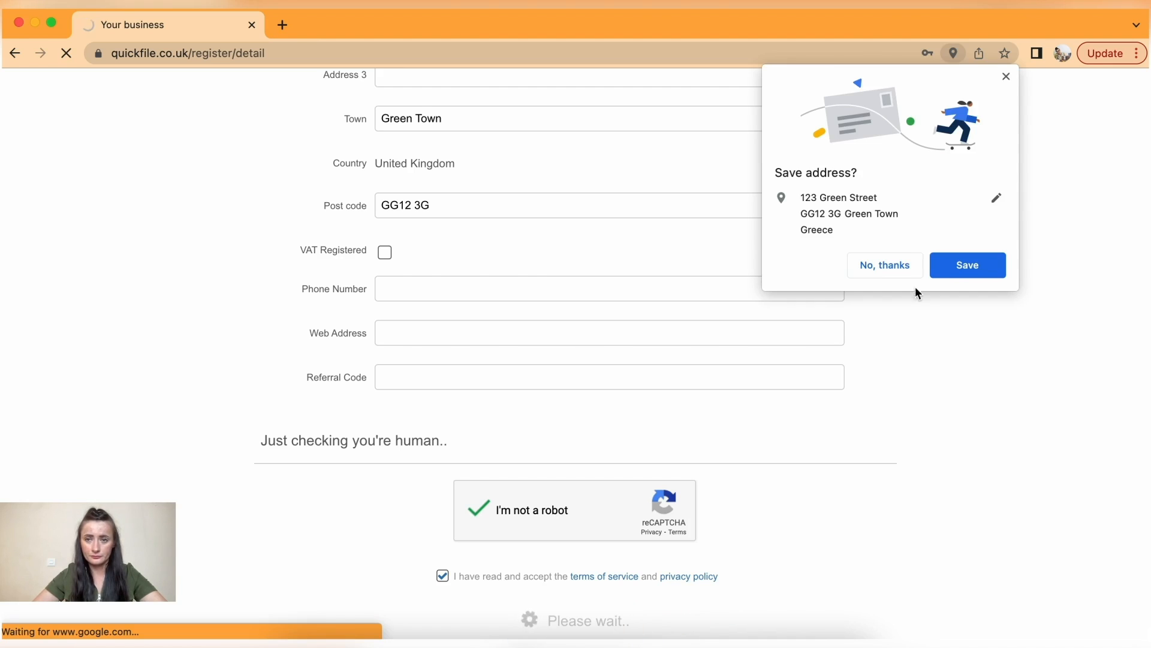
click(899, 266)
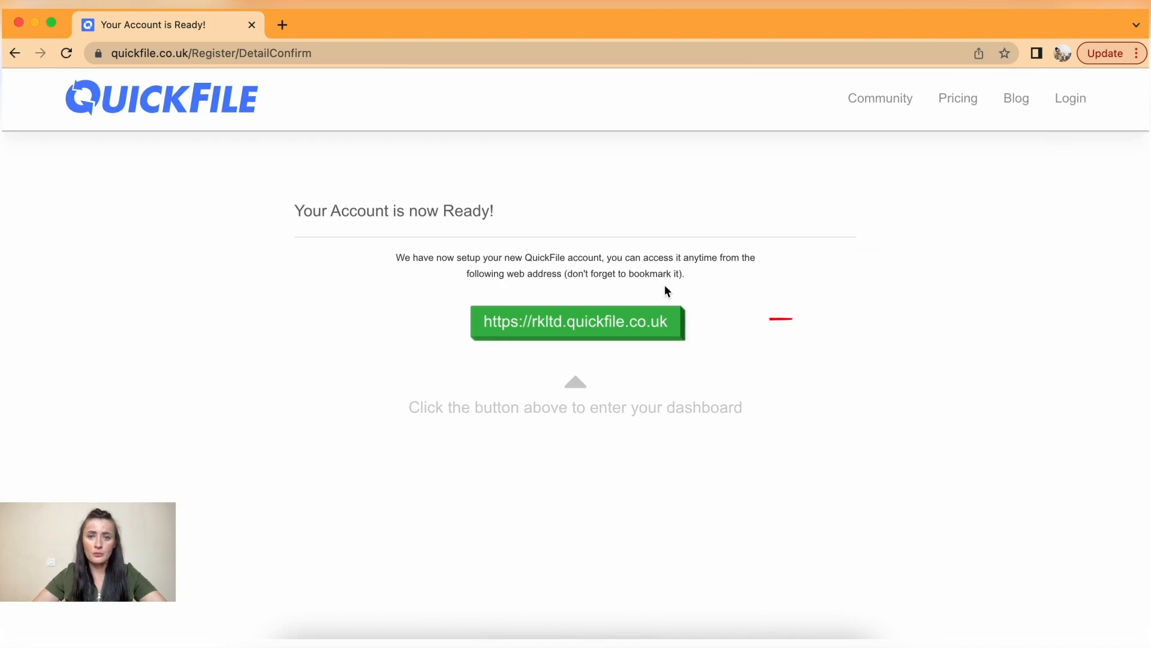
- Enter the new dashboard via the rkltd.quickfile.co.uk link
click(669, 333)
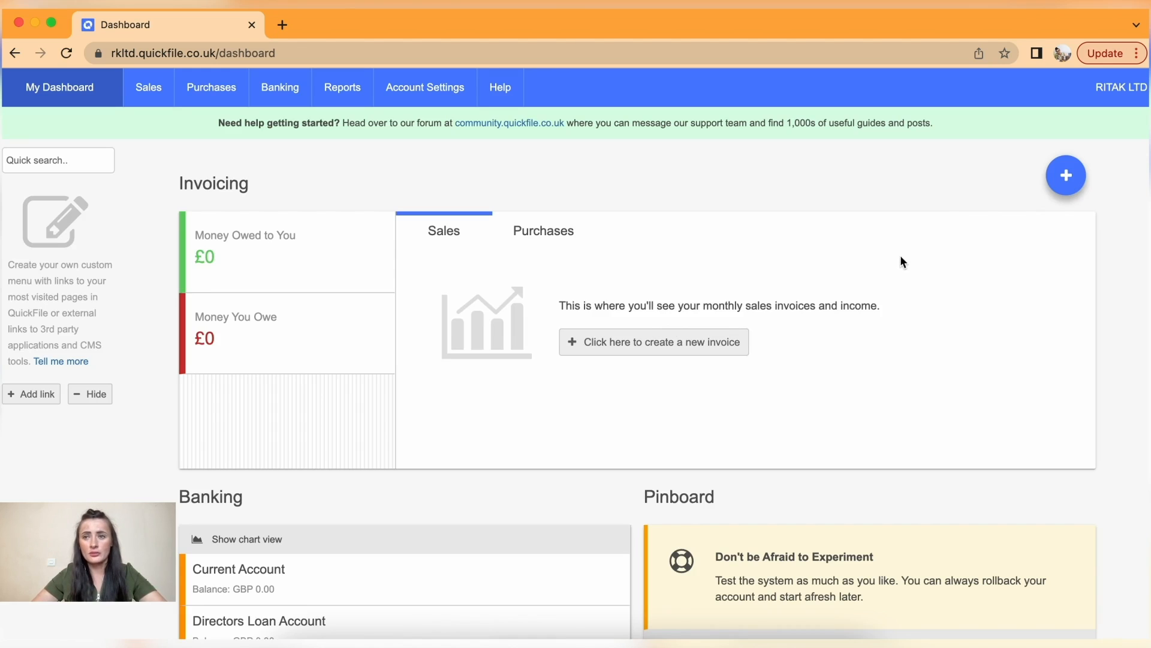
- Open the company account menu from the top-right company name
click(1118, 98)
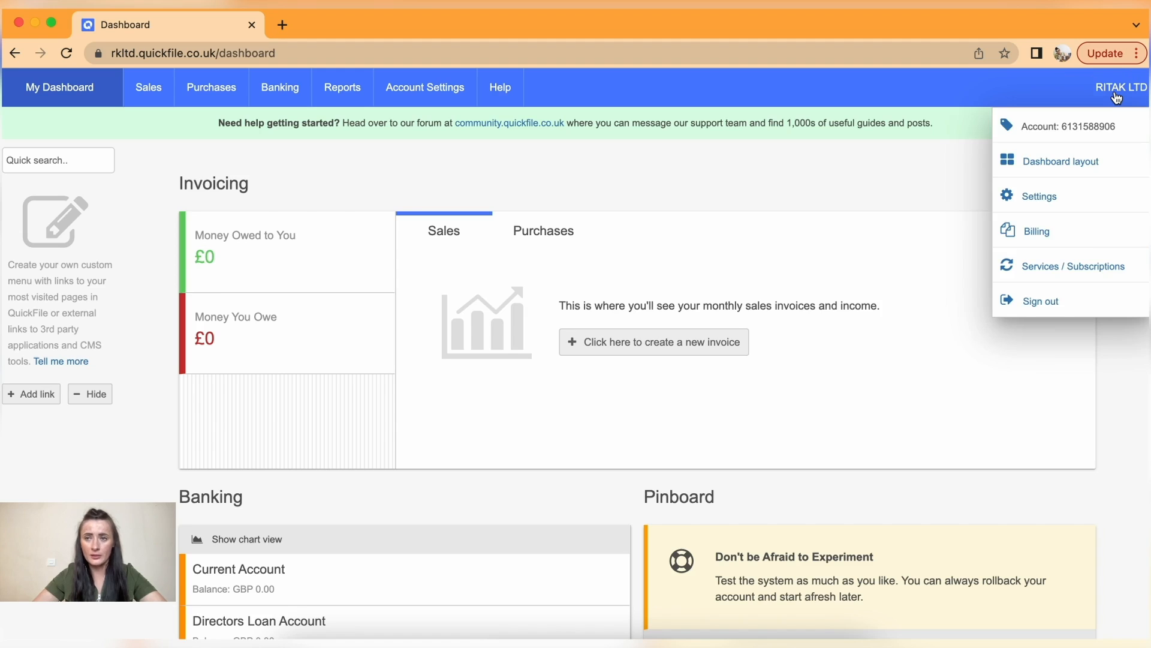
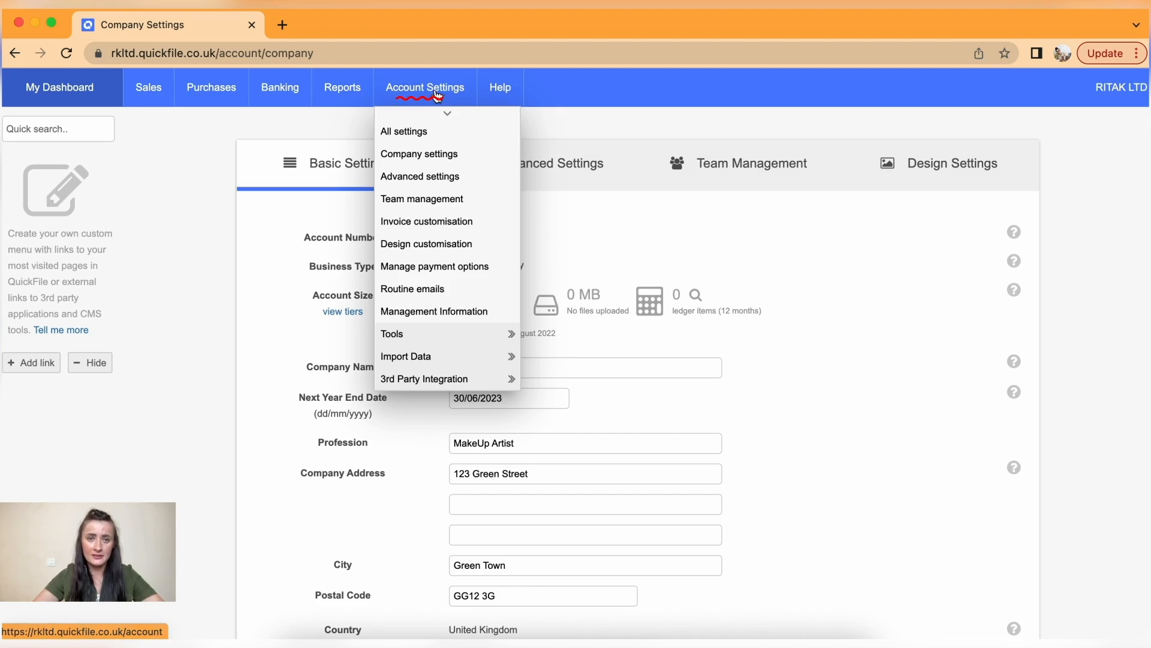
- Browse the All settings General Settings list top to bottom, then go to Company settings
click(412, 134)
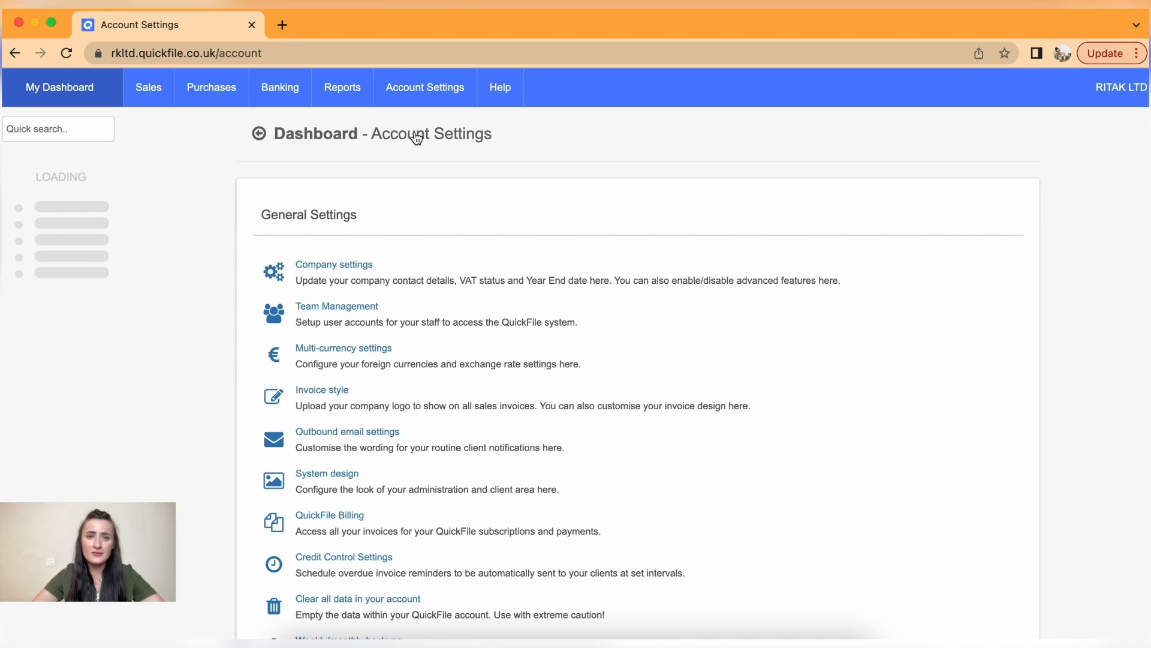
scroll(498, 377, down, 5)
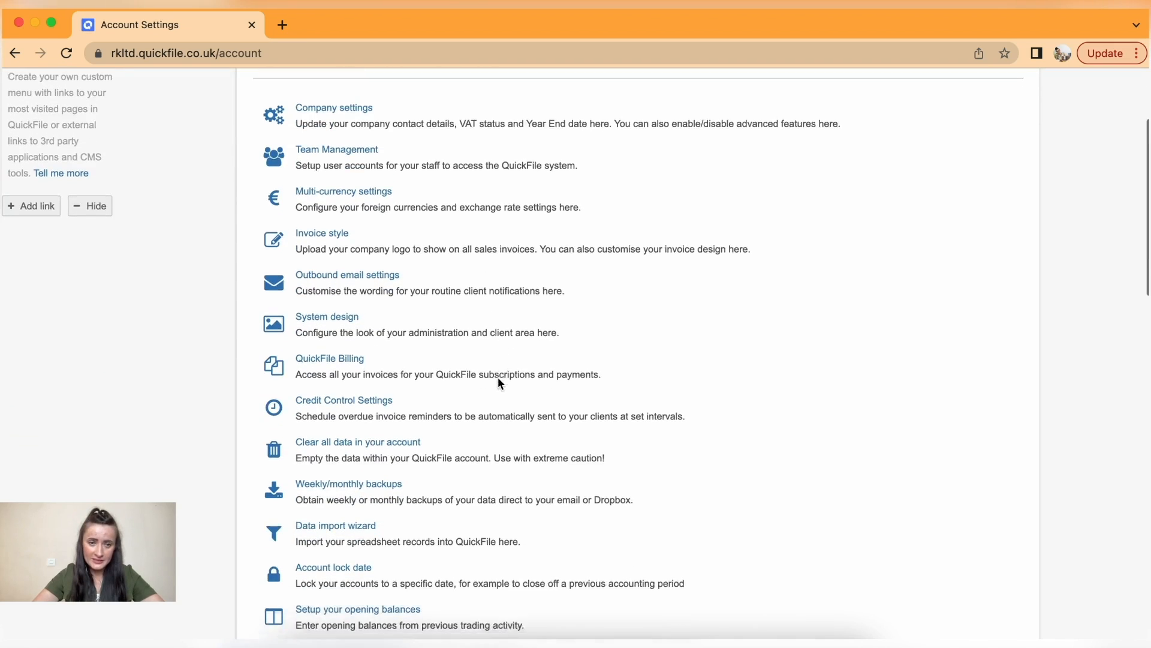
scroll(498, 377, down, 3)
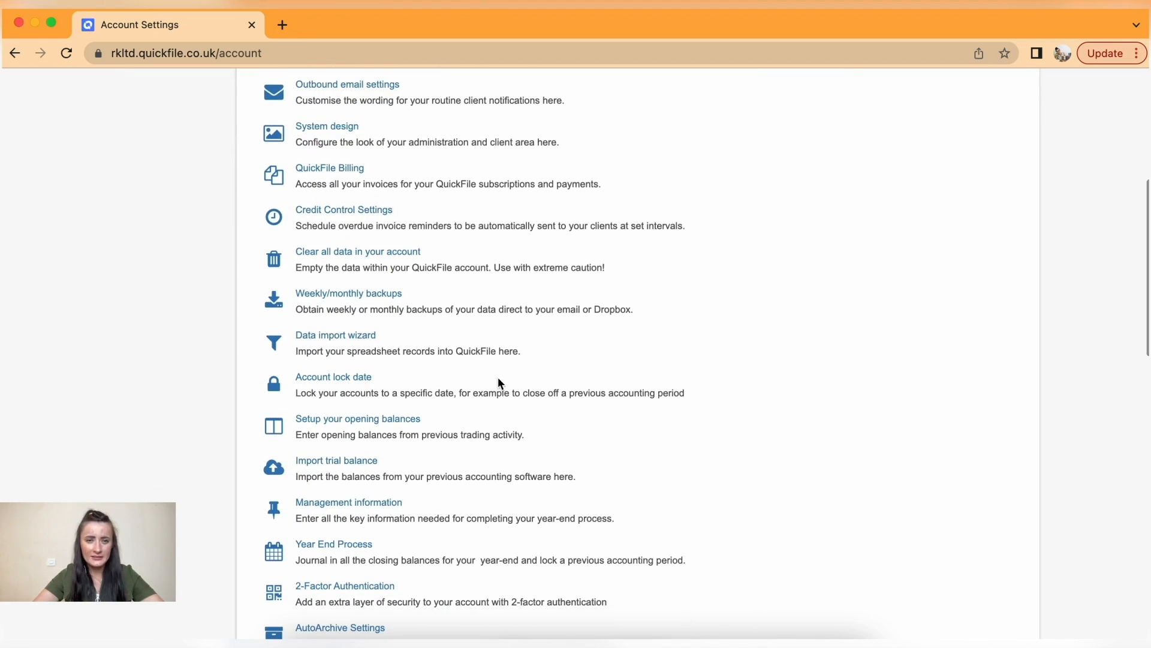
scroll(498, 377, up, 6)
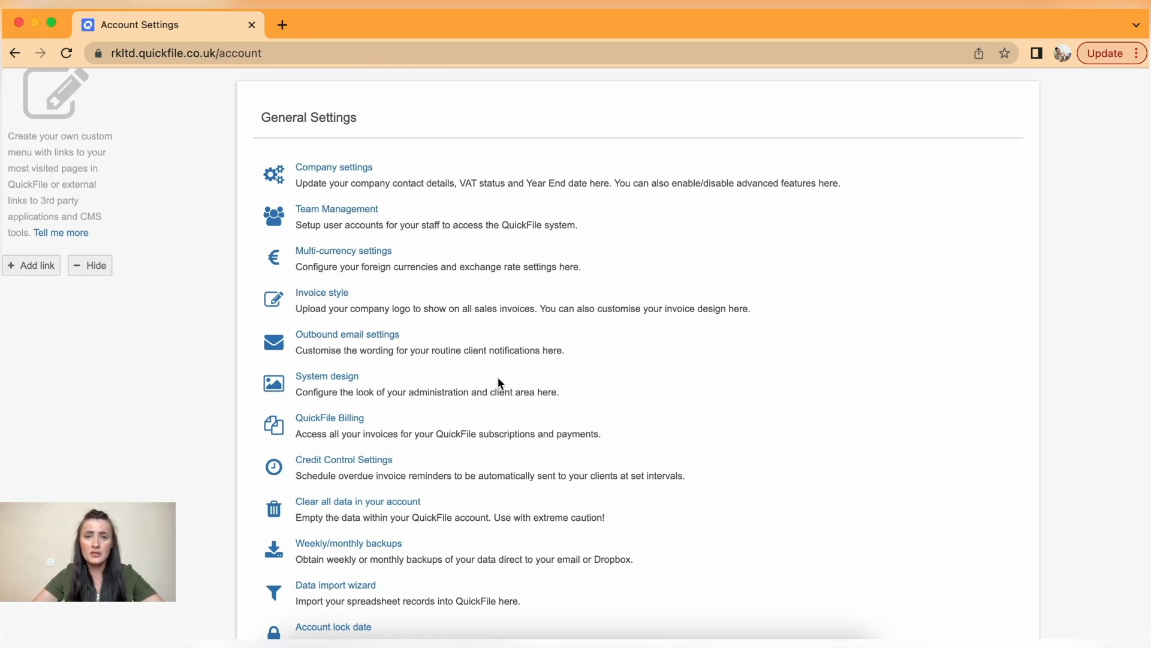
scroll(432, 510, up, 1)
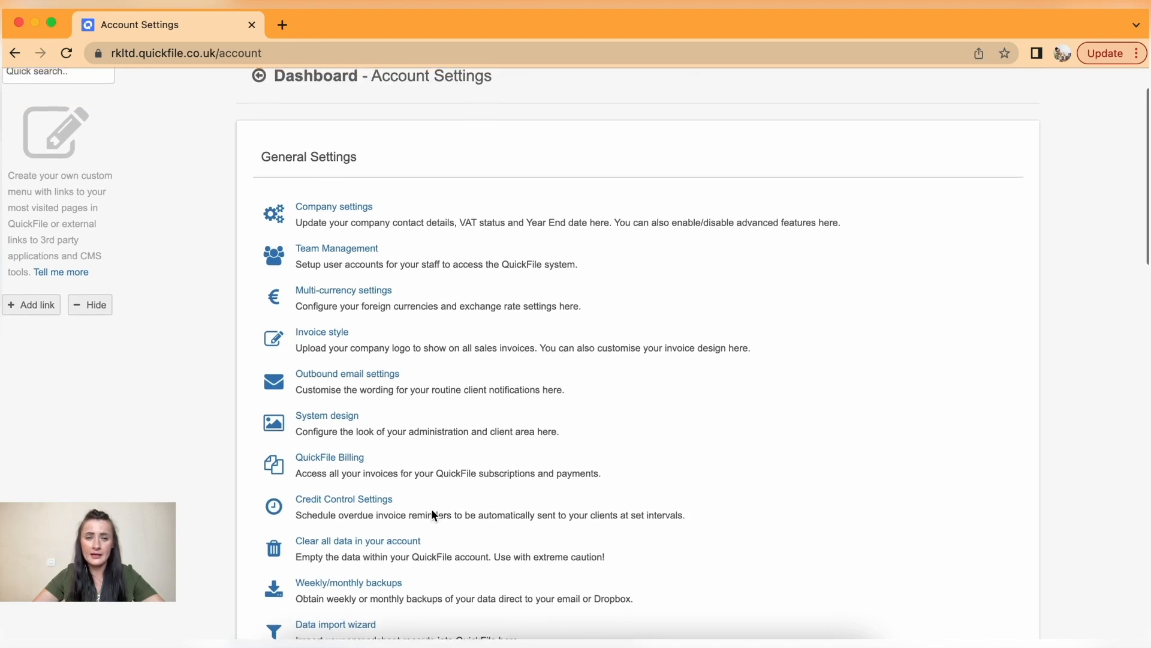
scroll(431, 508, up, 1)
click(330, 238)
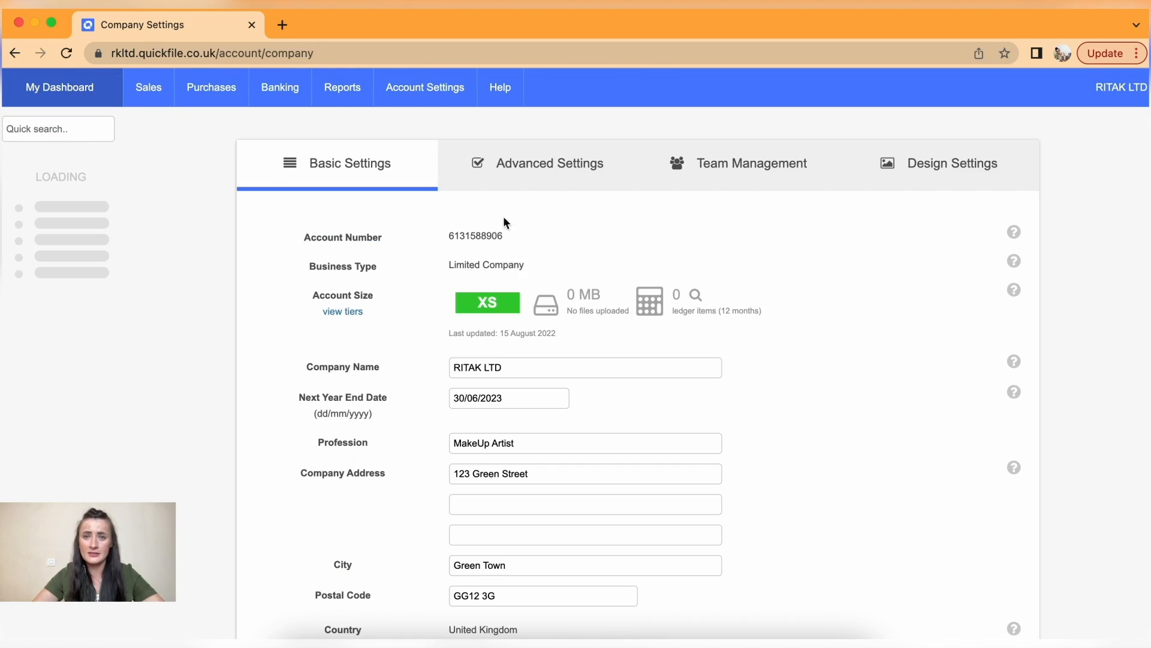
- Check the company account menu, then review Basic Settings down to the XS account size details
click(1119, 87)
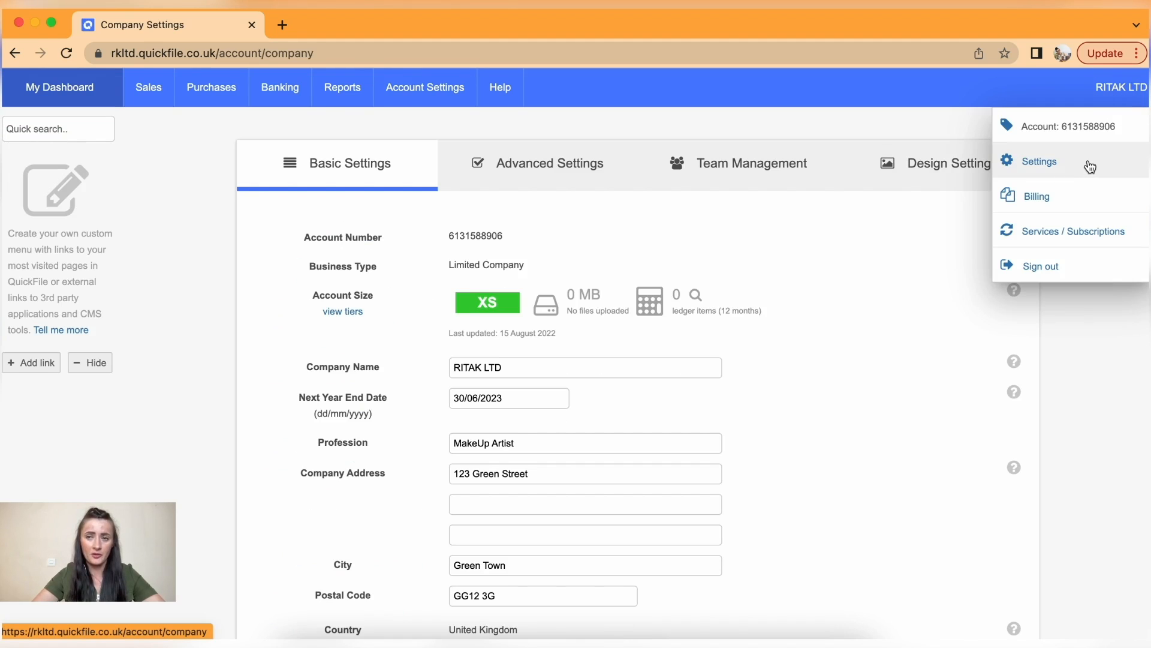
click(613, 218)
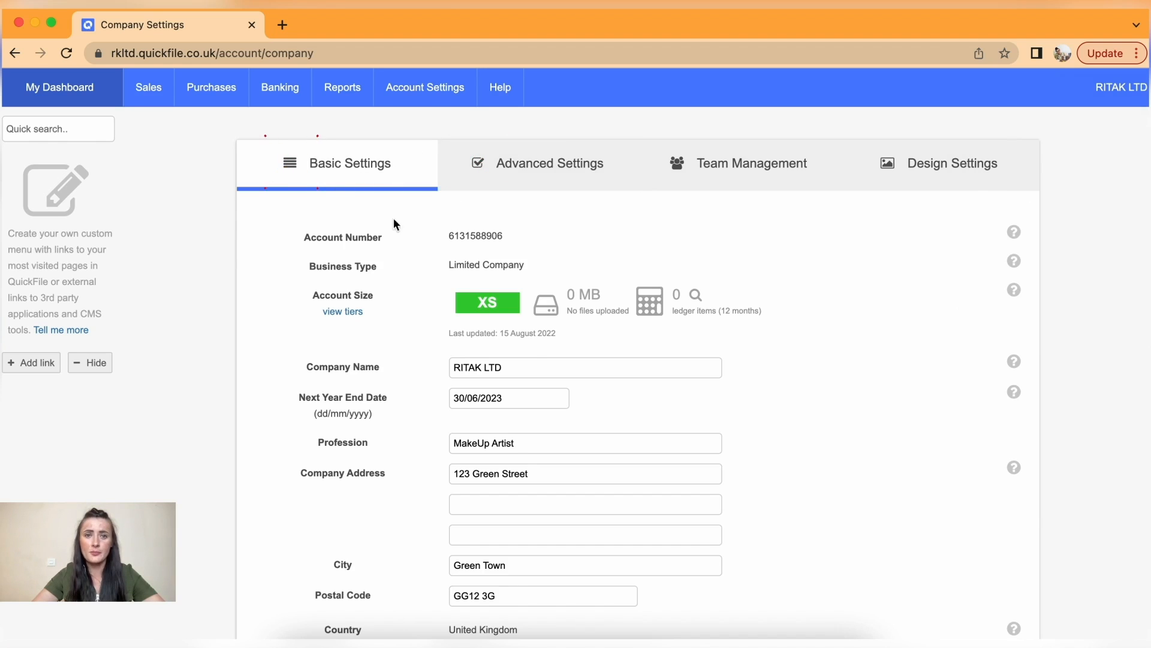
scroll(839, 335, down, 2)
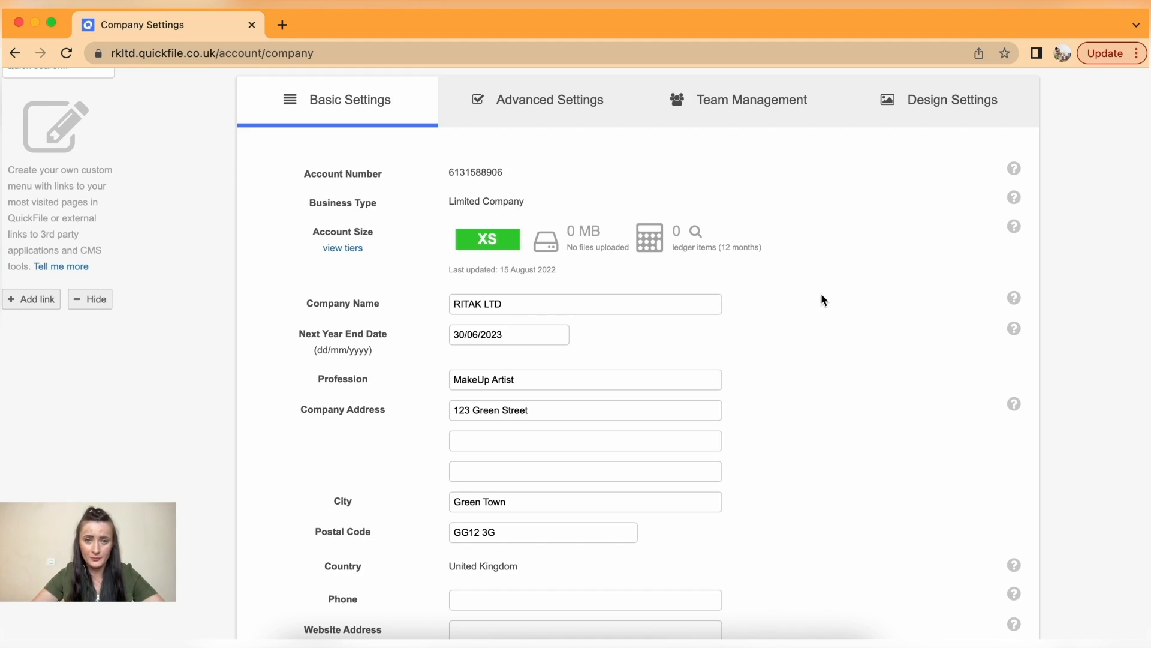
scroll(822, 295, down, 5)
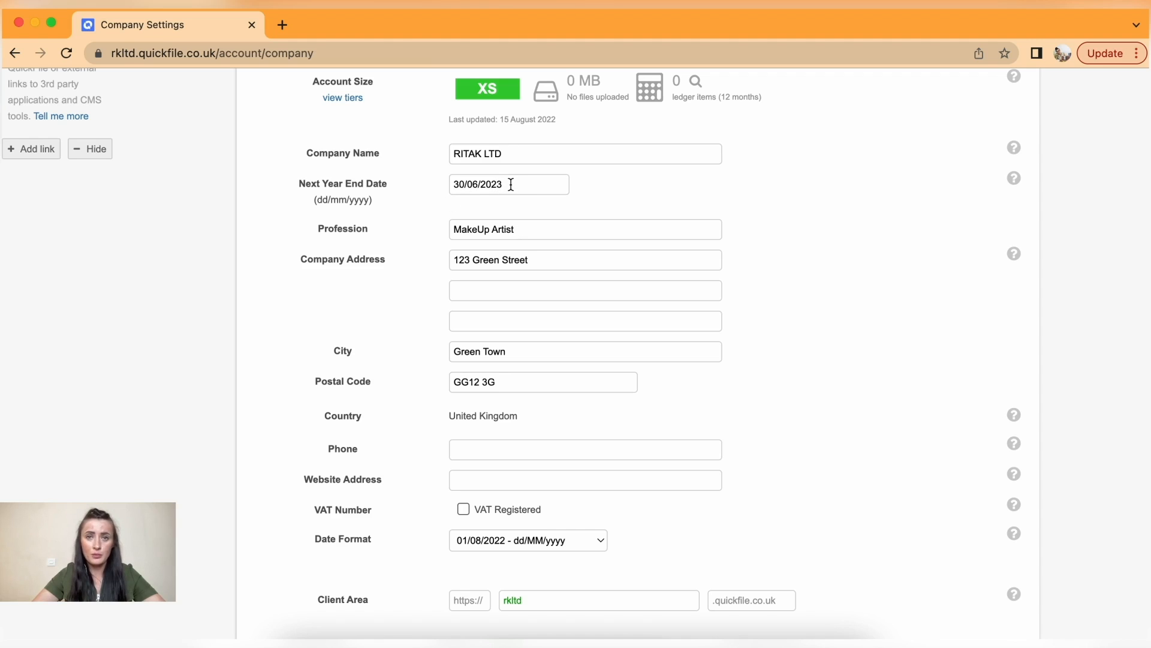
click(510, 186)
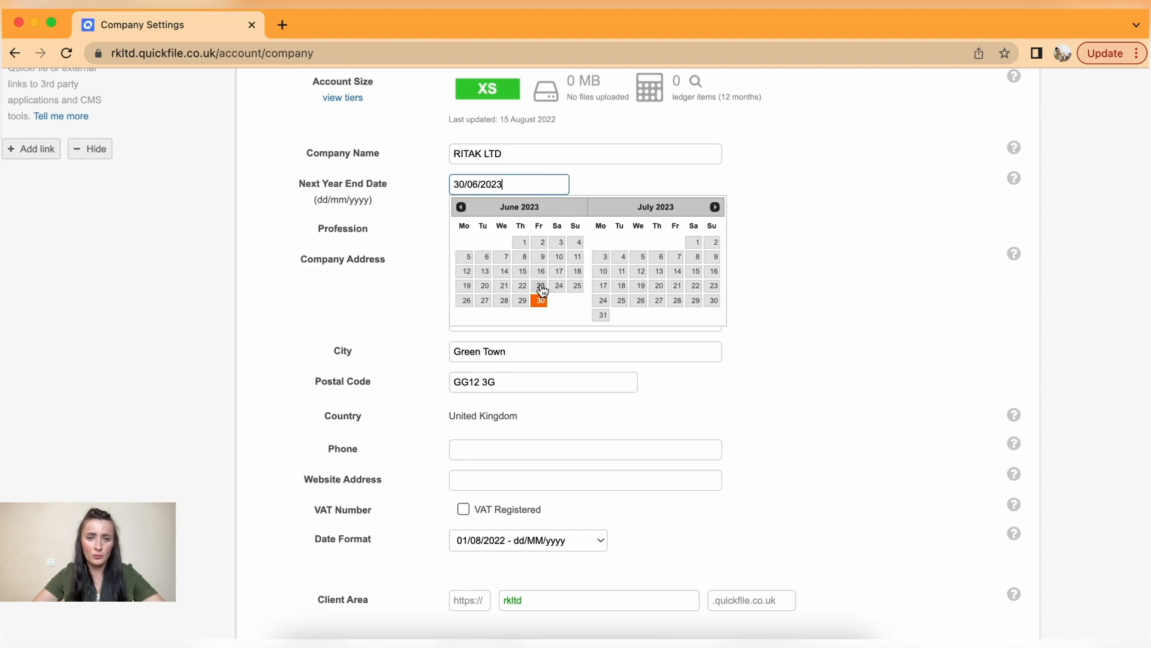
click(596, 183)
click(594, 179)
scroll(625, 252, down, 2)
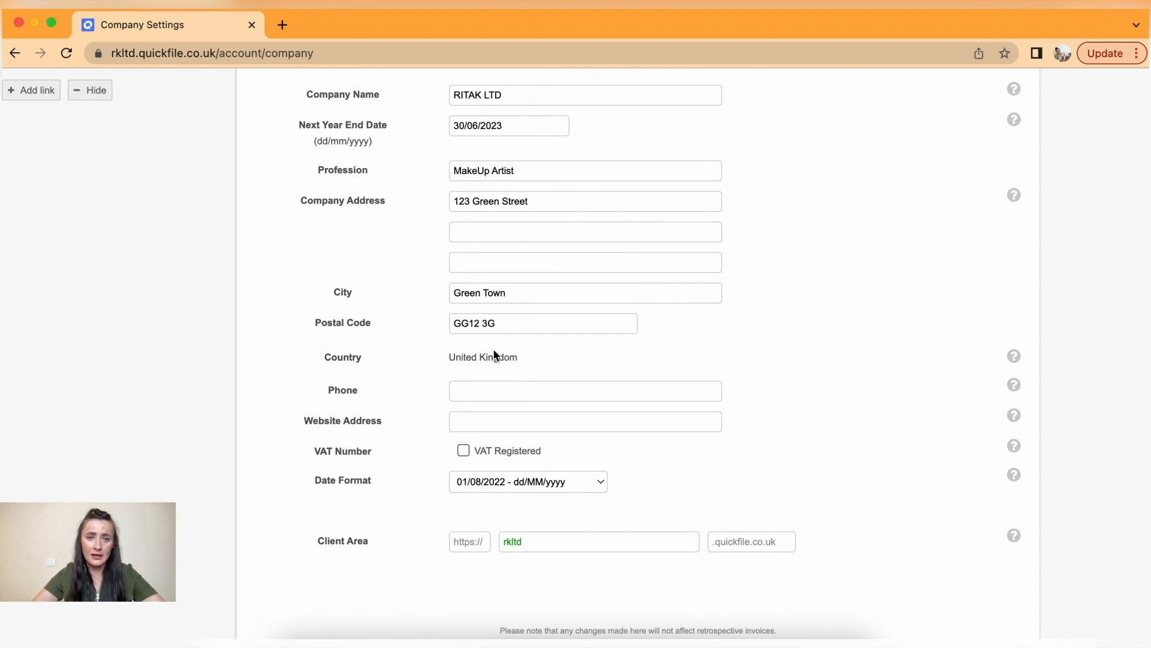
scroll(567, 358, down, 5)
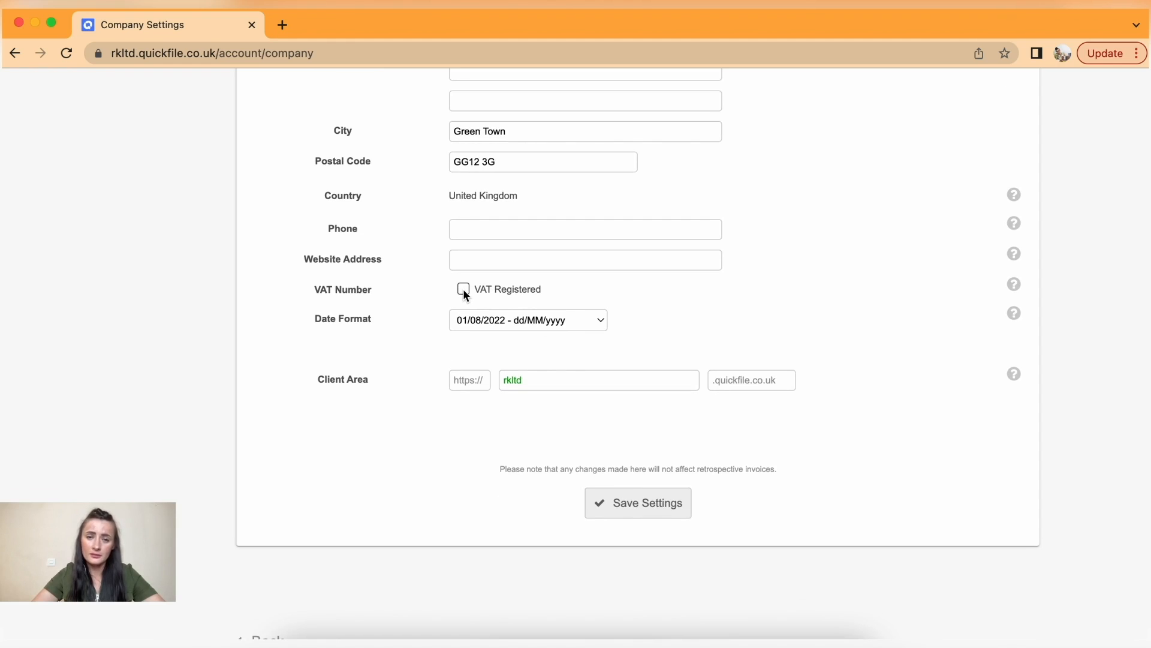
click(463, 291)
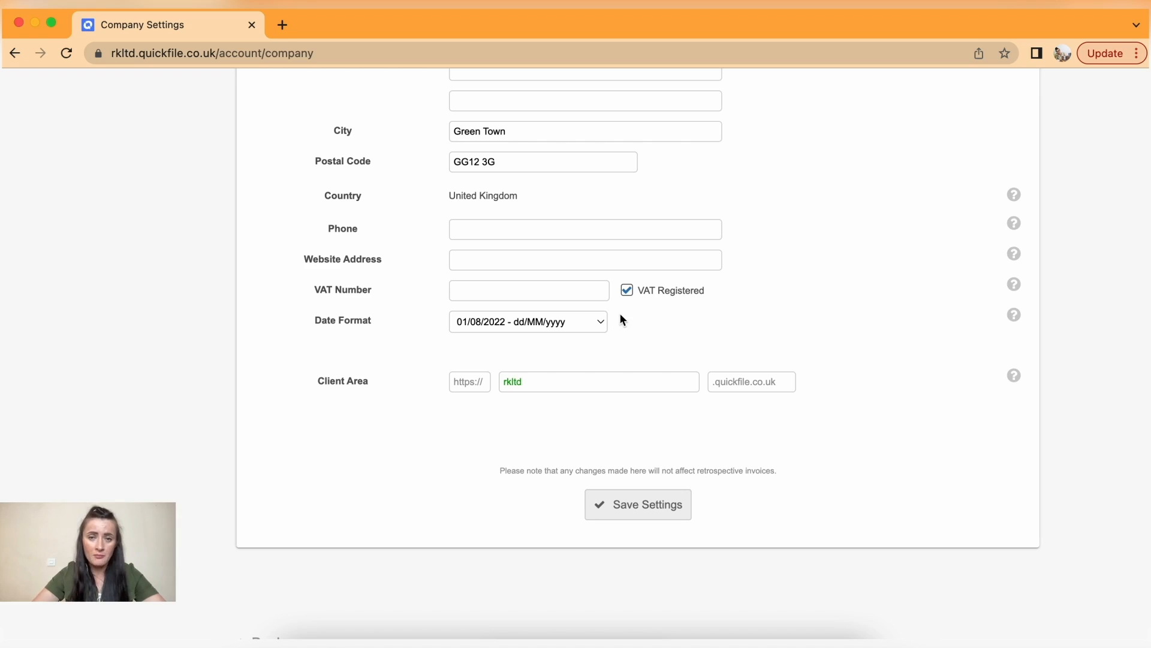
click(627, 290)
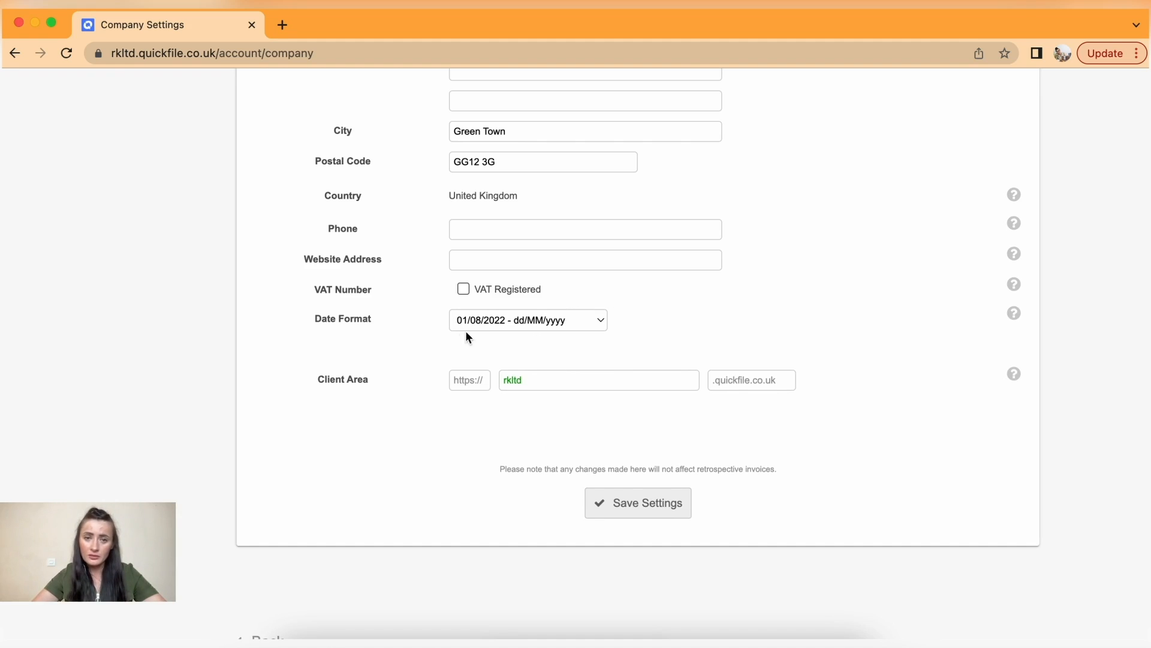
click(598, 324)
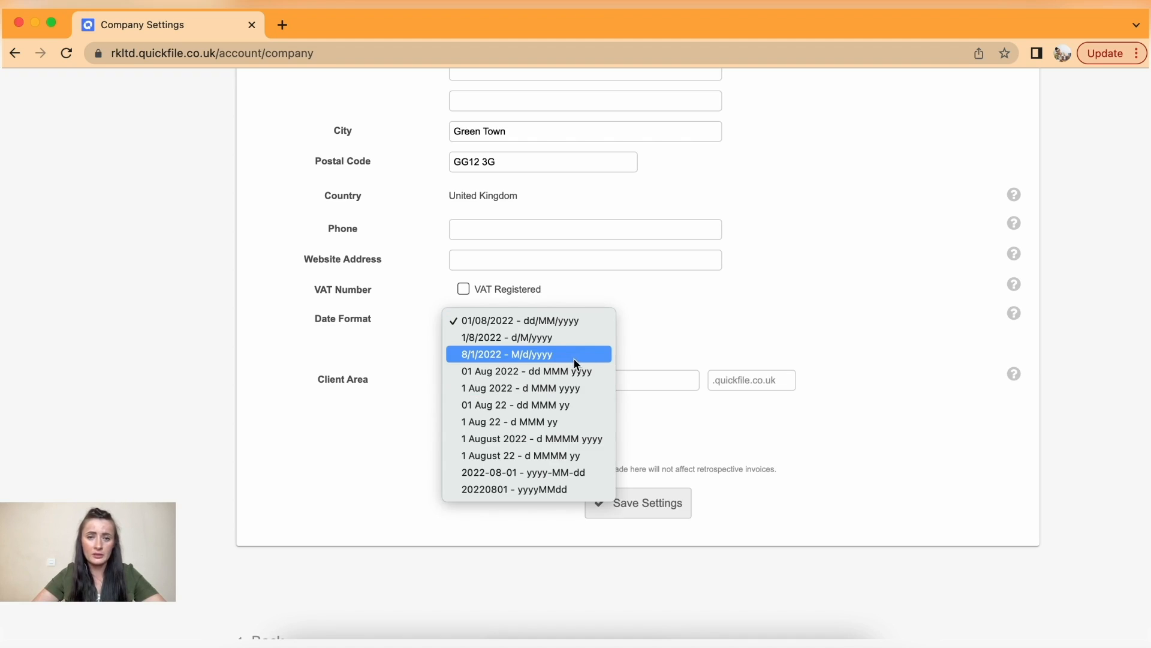
click(716, 320)
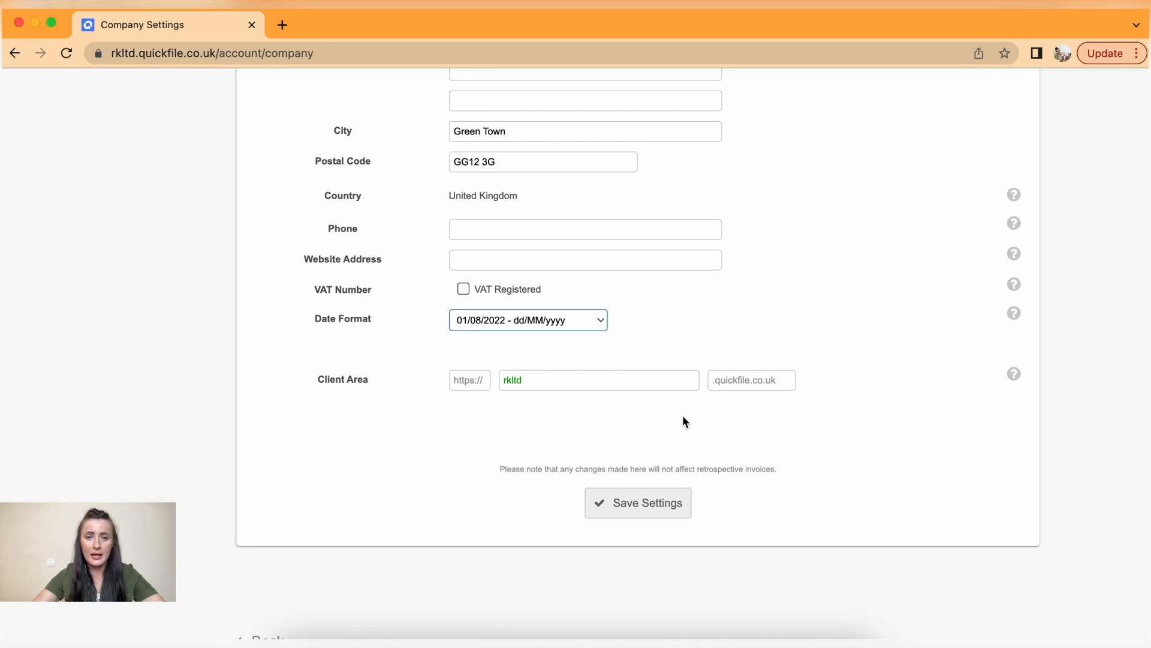
scroll(679, 364, up, 10)
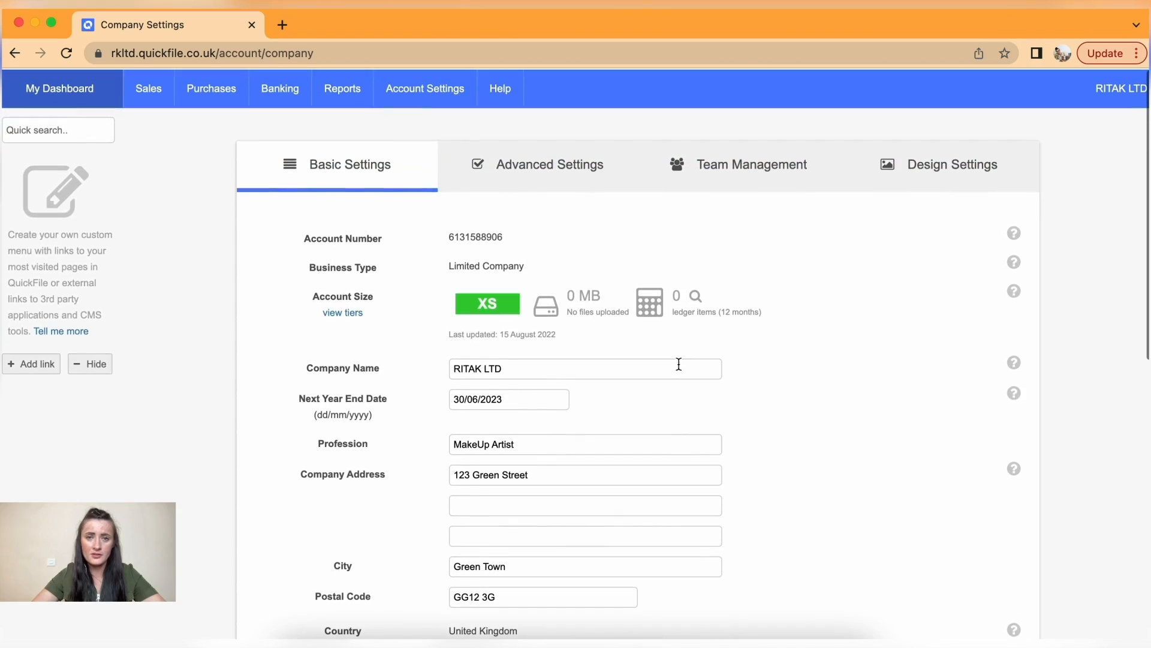
click(546, 177)
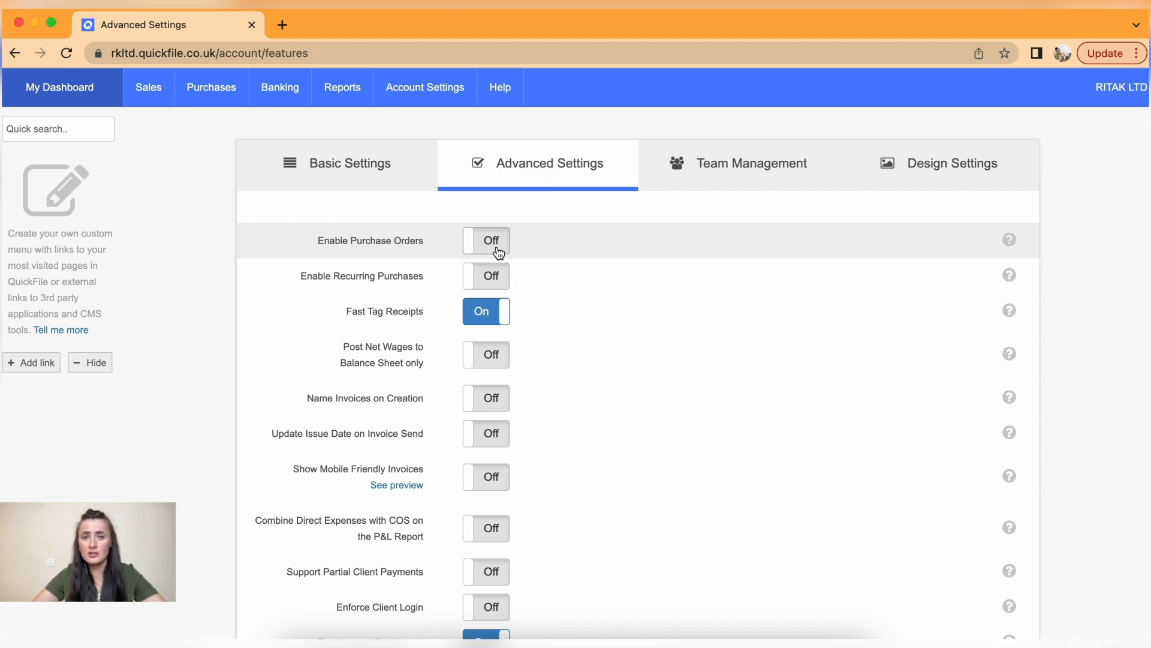
- Turn on Enable Purchase Orders and Enable Recurring Purchases
click(501, 251)
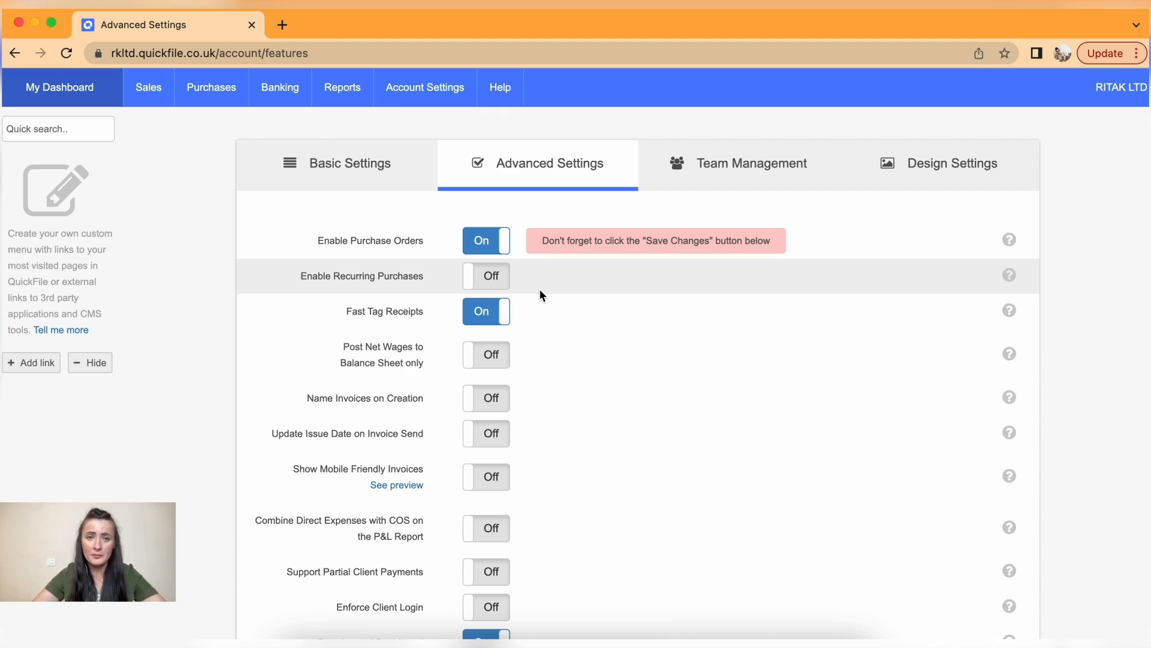
scroll(532, 279, down, 2)
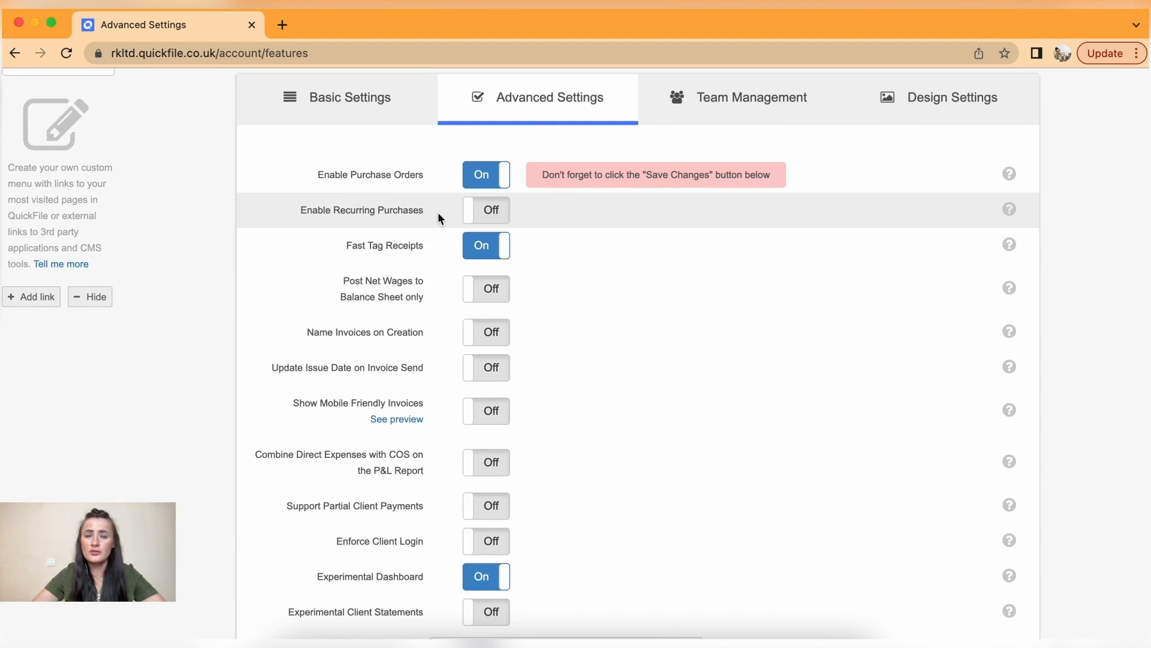
click(506, 216)
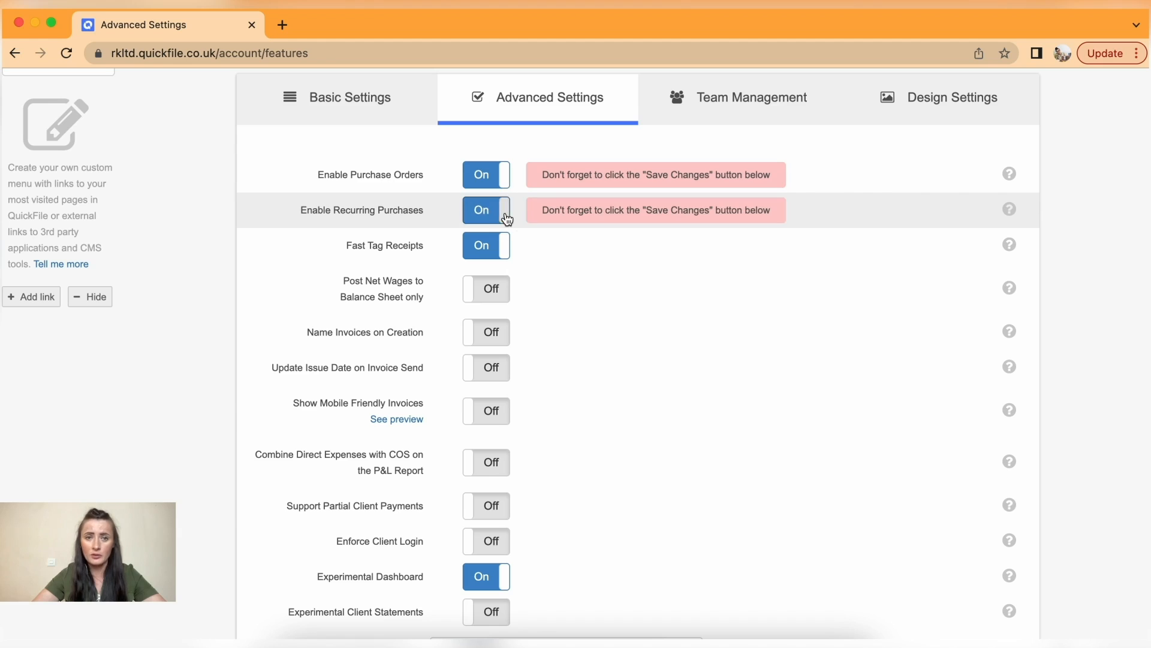
scroll(554, 252, down, 1)
scroll(554, 255, down, 2)
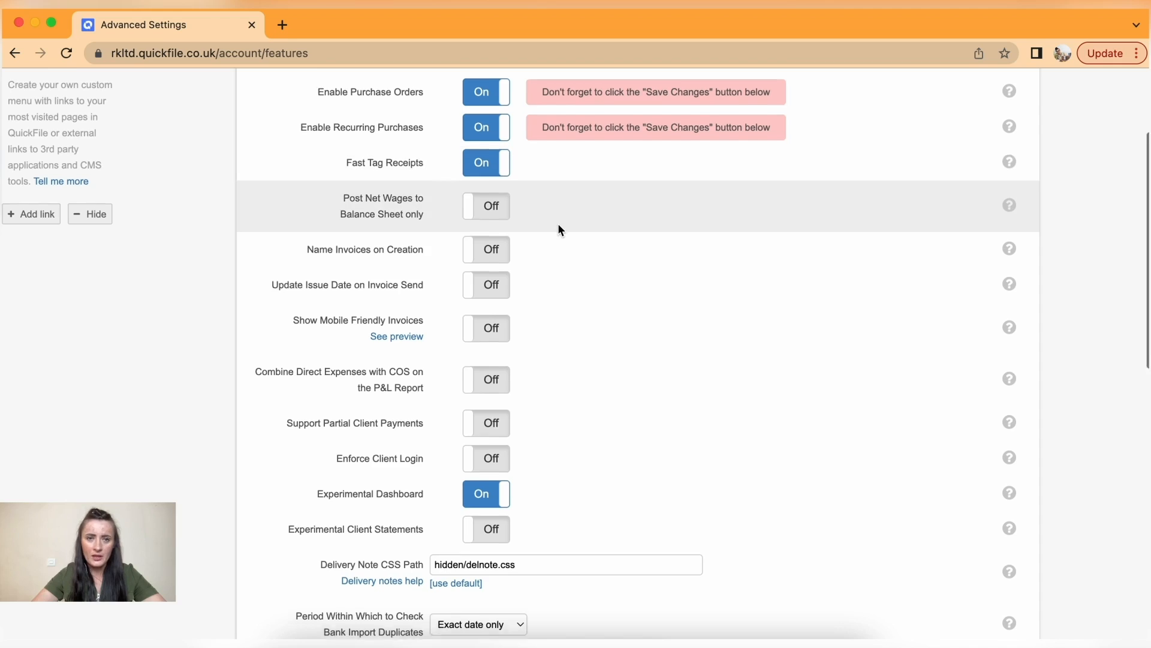
scroll(557, 223, down, 2)
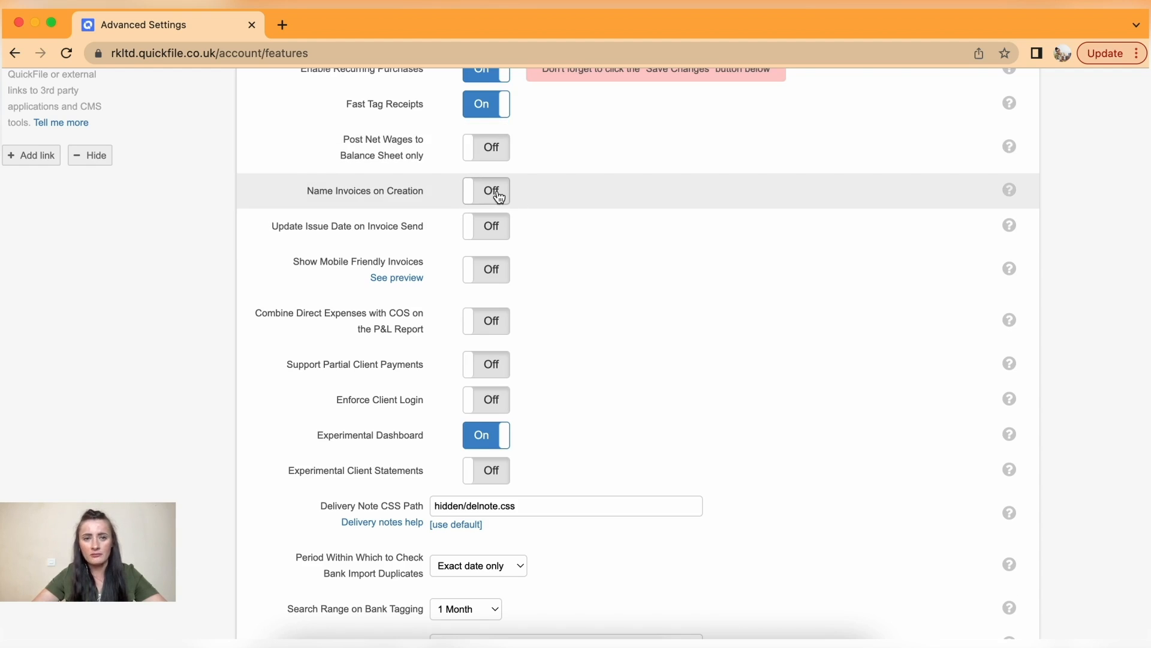
scroll(495, 196, down, 3)
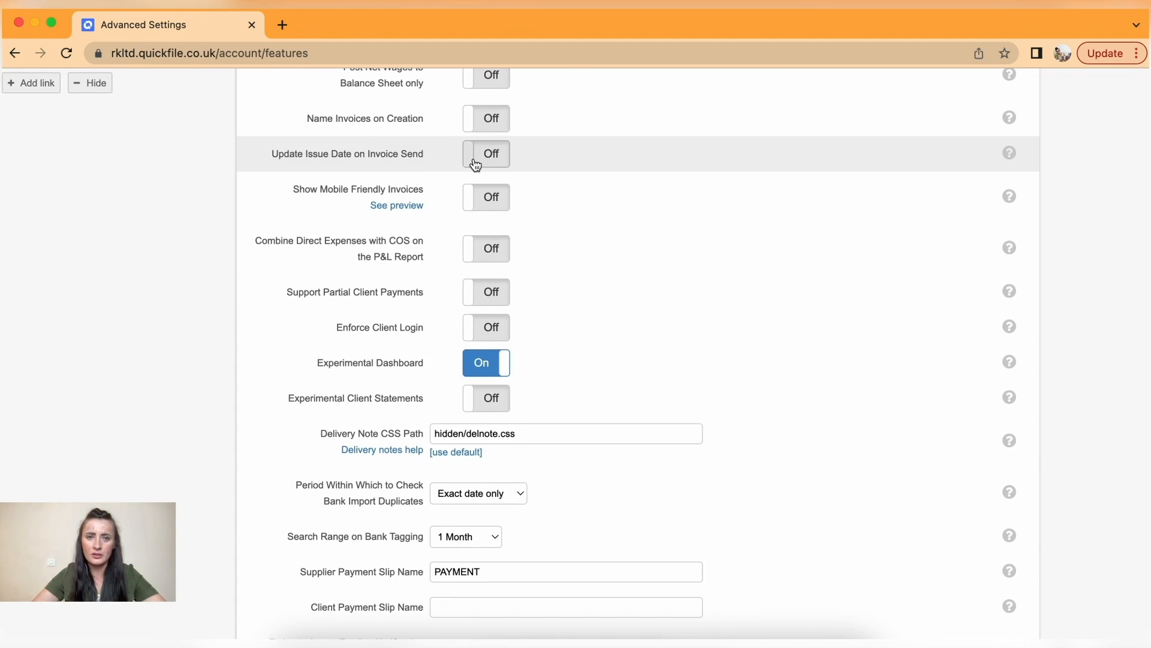
- Turn on updating issue dates when invoices are sent and Show Mobile Friendly Invoices
click(490, 160)
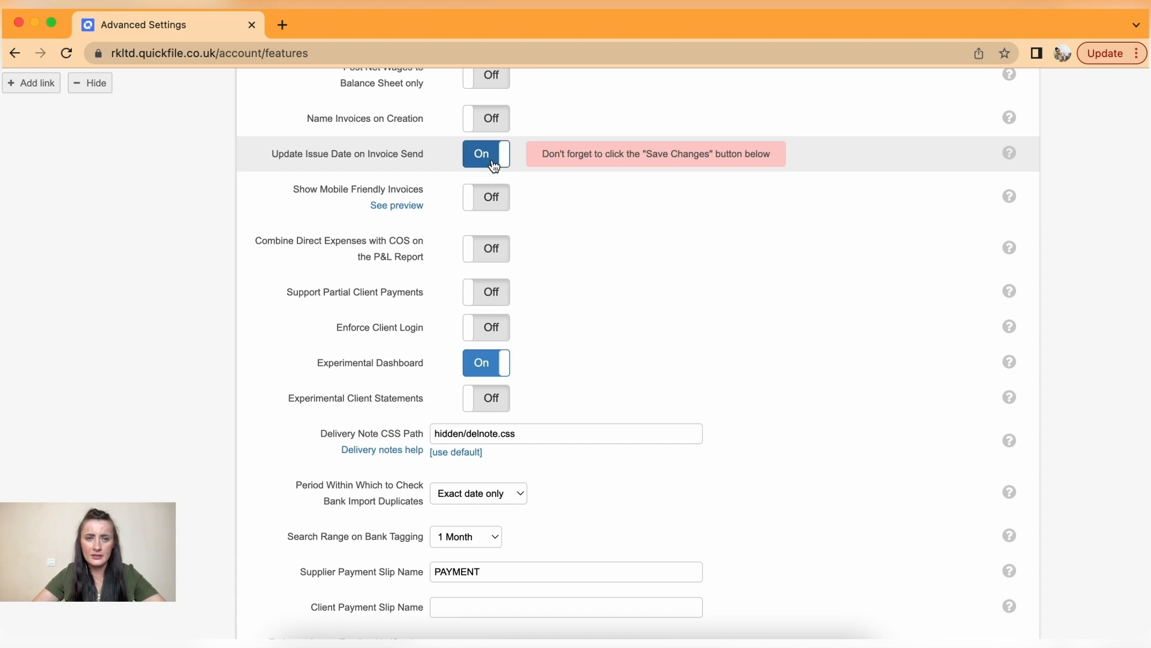
click(485, 201)
scroll(567, 223, down, 3)
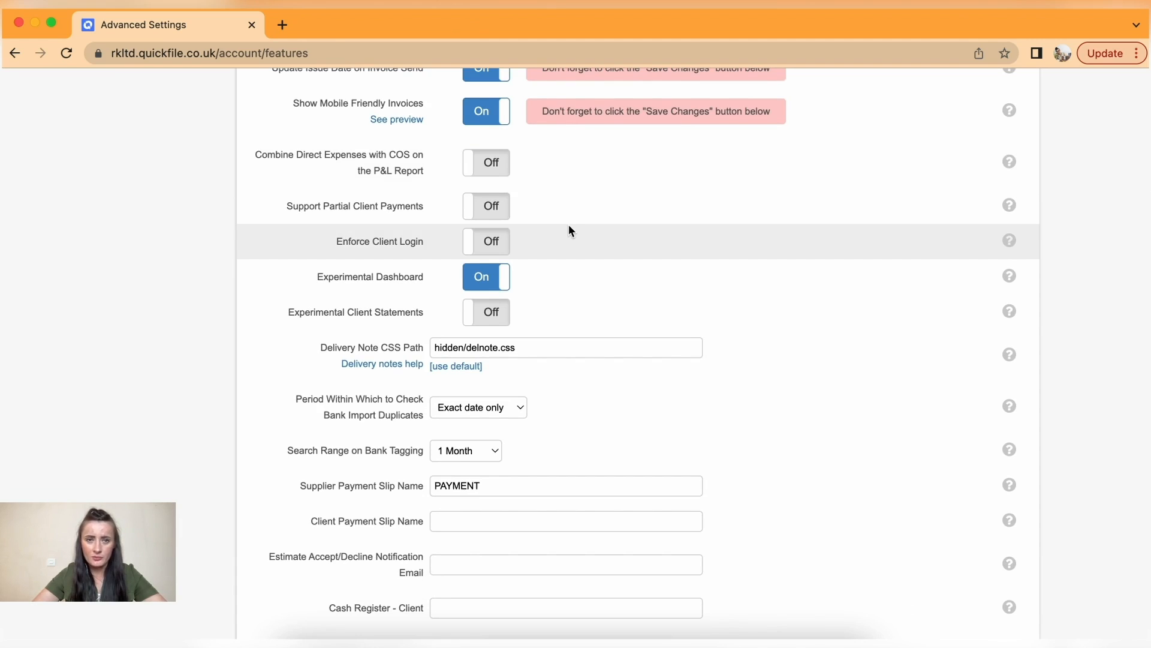
- Combine direct expenses with cost of sales on the P&L; enable Partial Client Payments and Experimental Client Statements
click(505, 172)
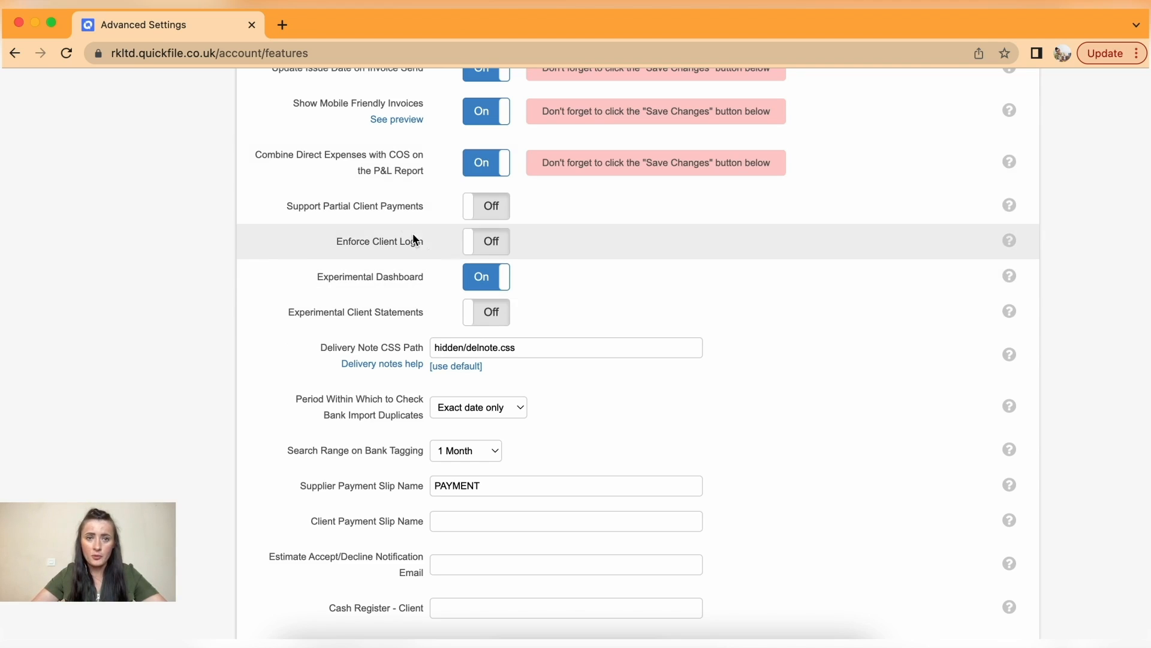
click(475, 214)
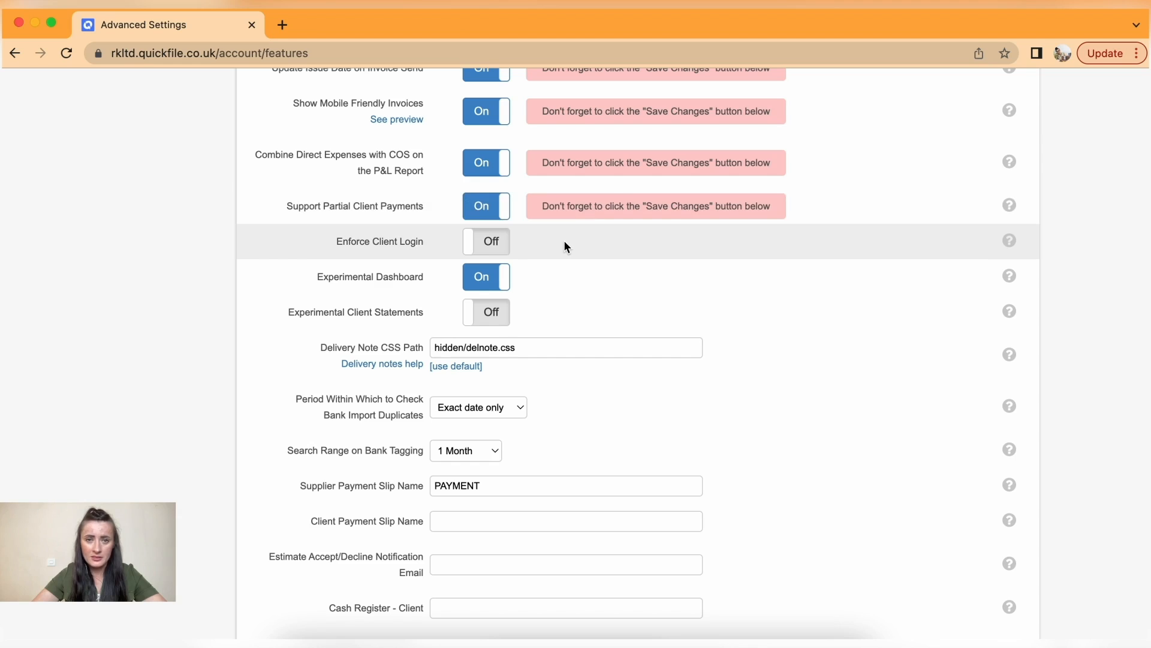
scroll(566, 243, down, 1)
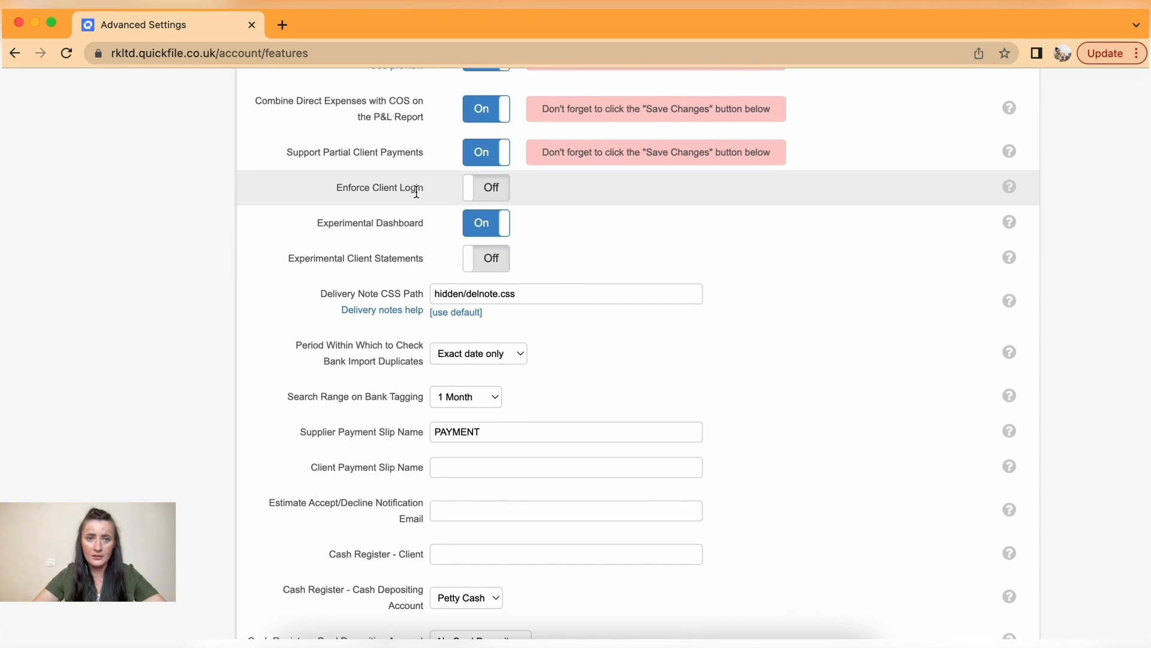
scroll(556, 209, down, 2)
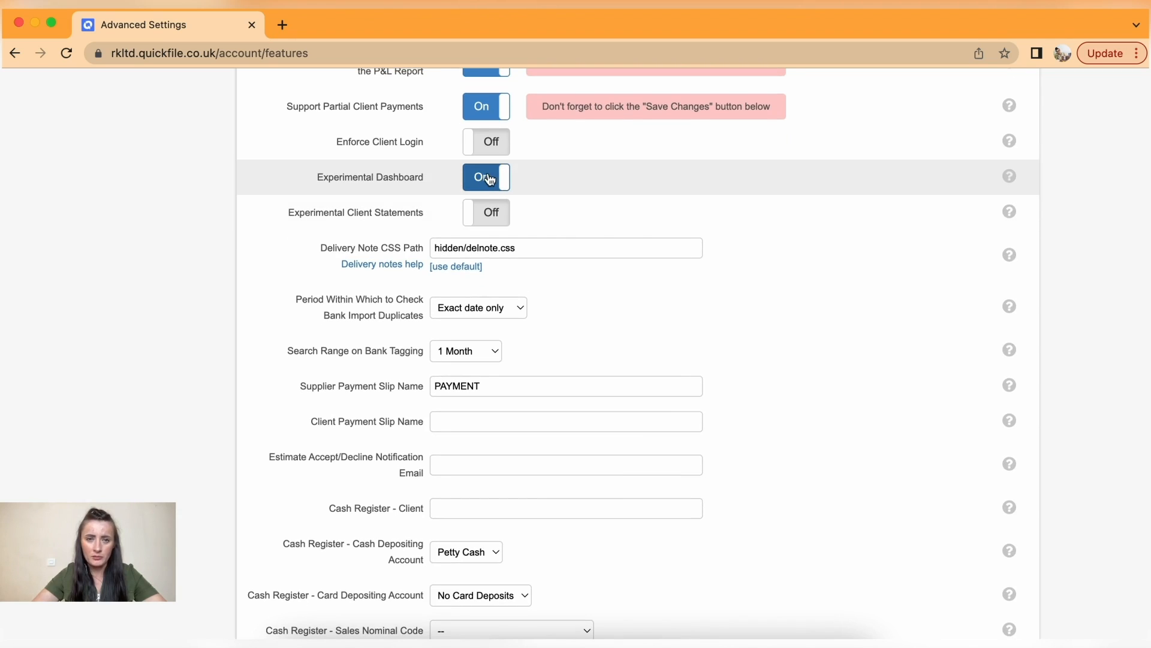
click(504, 220)
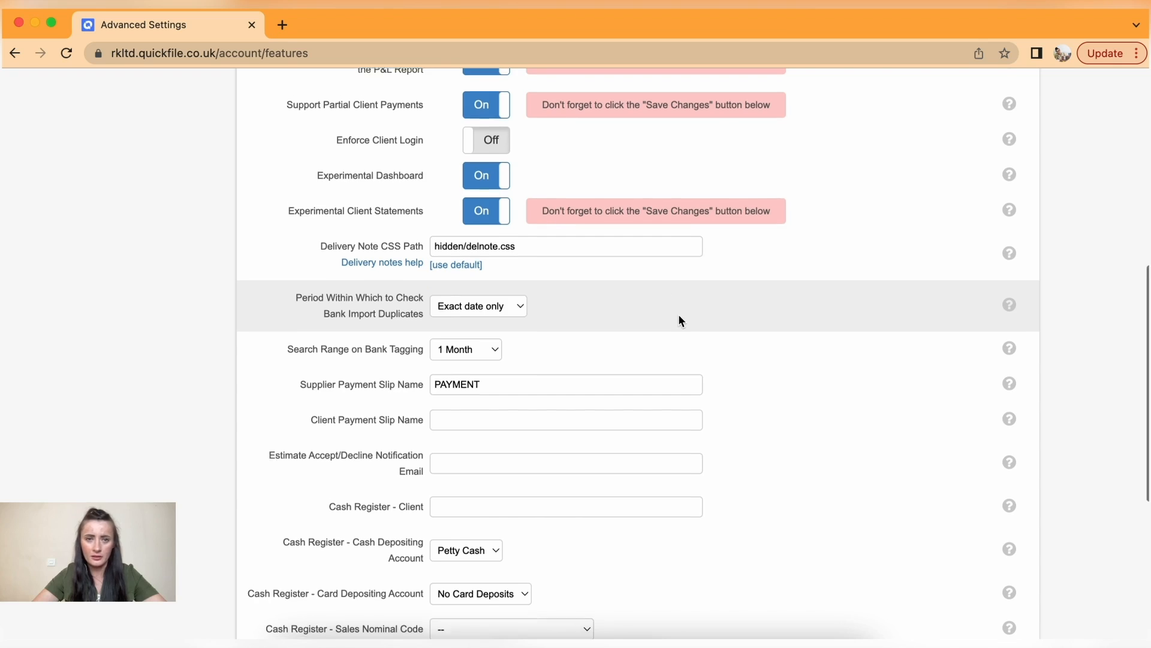
scroll(679, 318, down, 4)
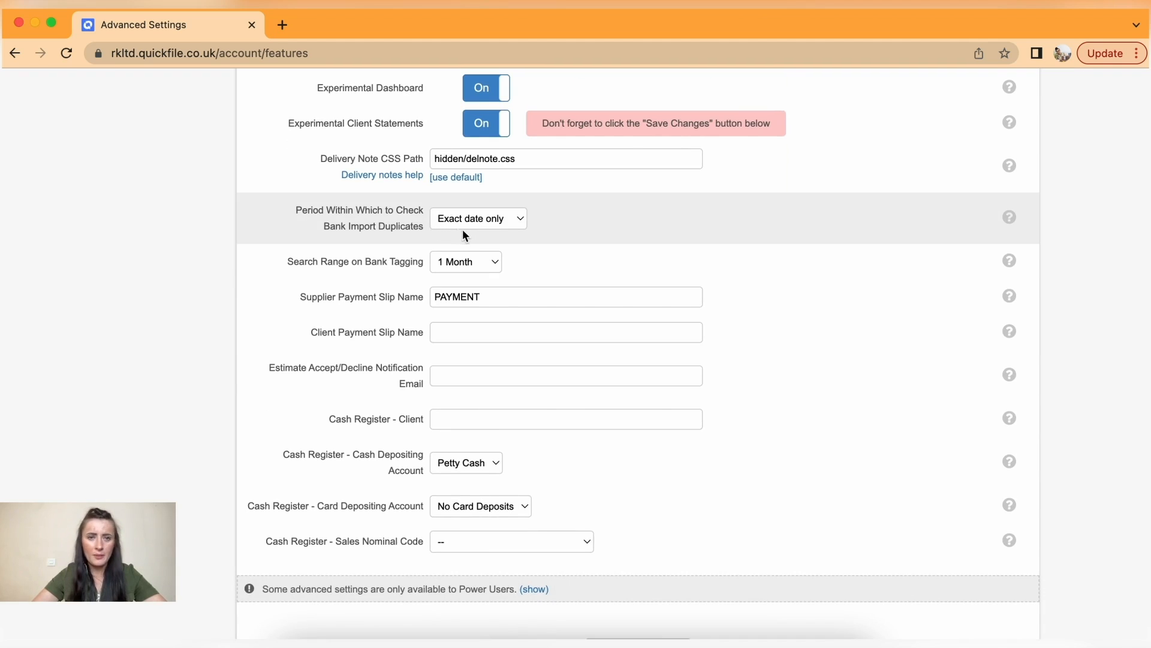
- Keep bank import duplicate checking at Exact date only and the tagging search range at 1 Month
click(509, 224)
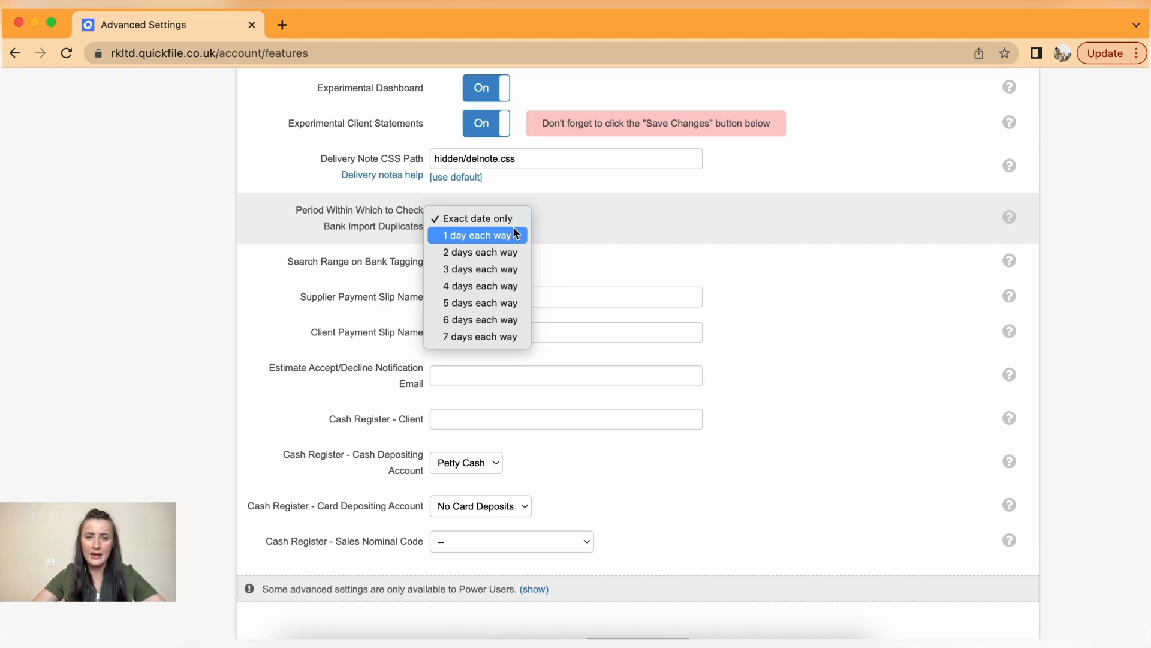
click(495, 222)
scroll(606, 282, down, 2)
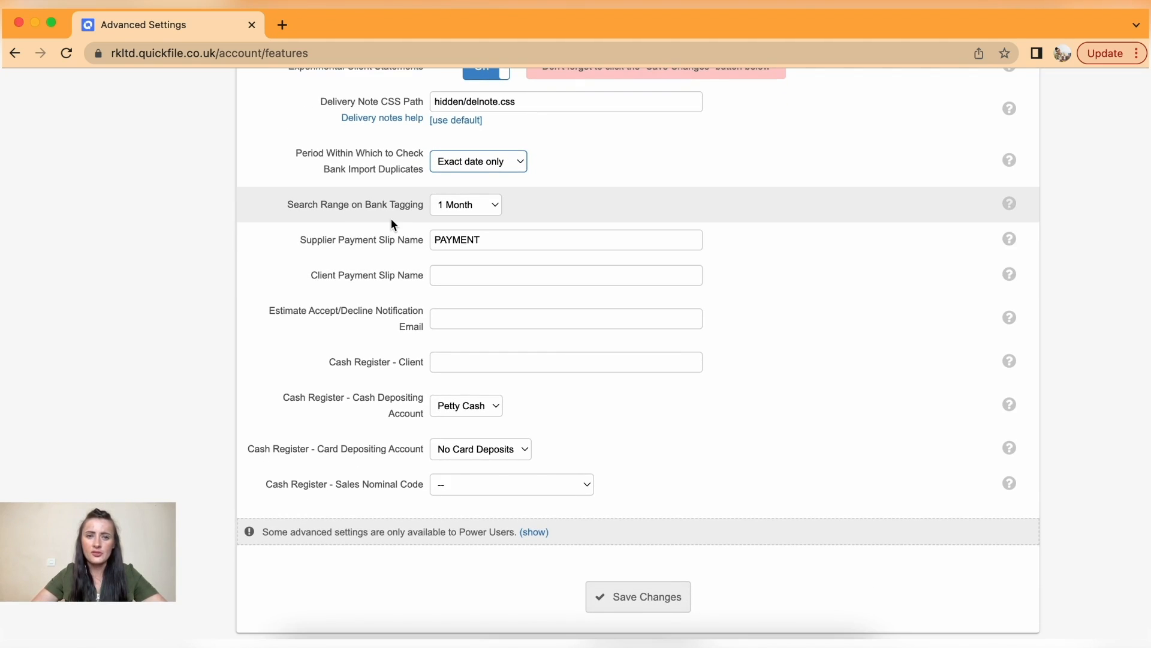
drag(395, 204, 423, 205)
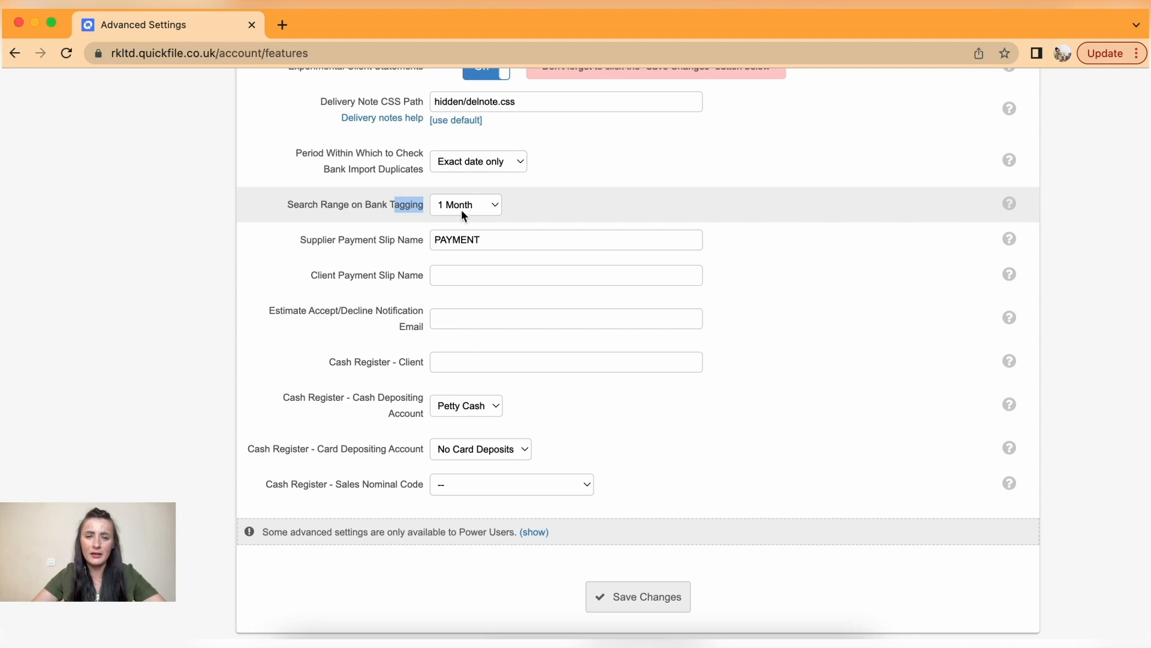
click(493, 210)
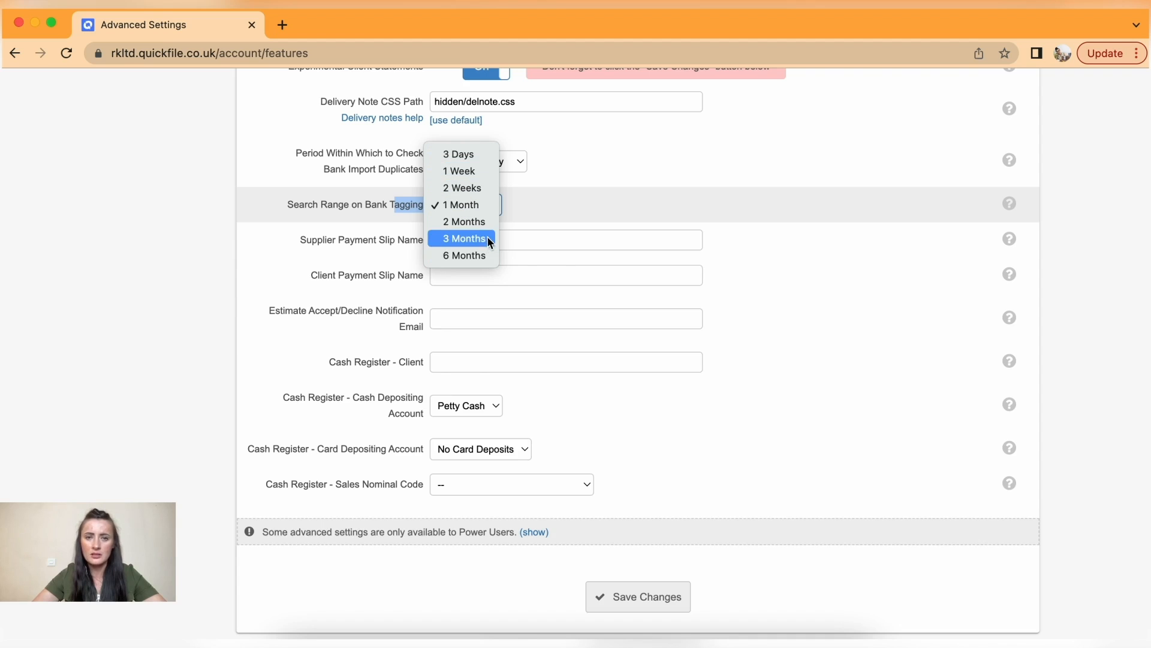
click(483, 208)
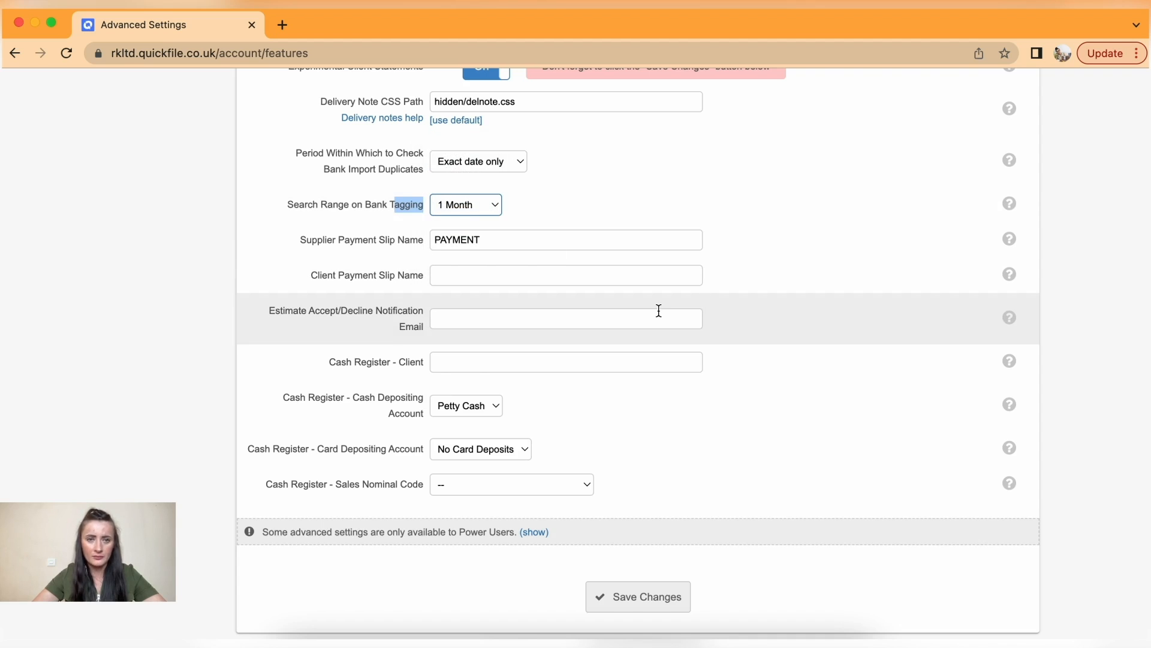
scroll(659, 311, down, 2)
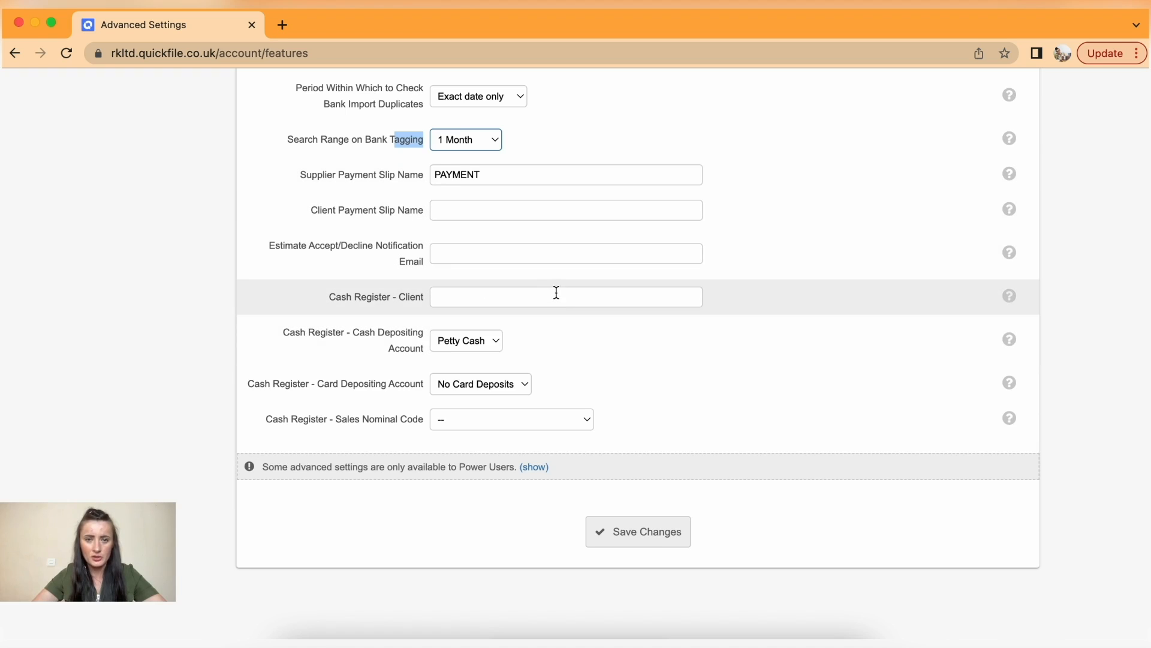
scroll(579, 351, down, 2)
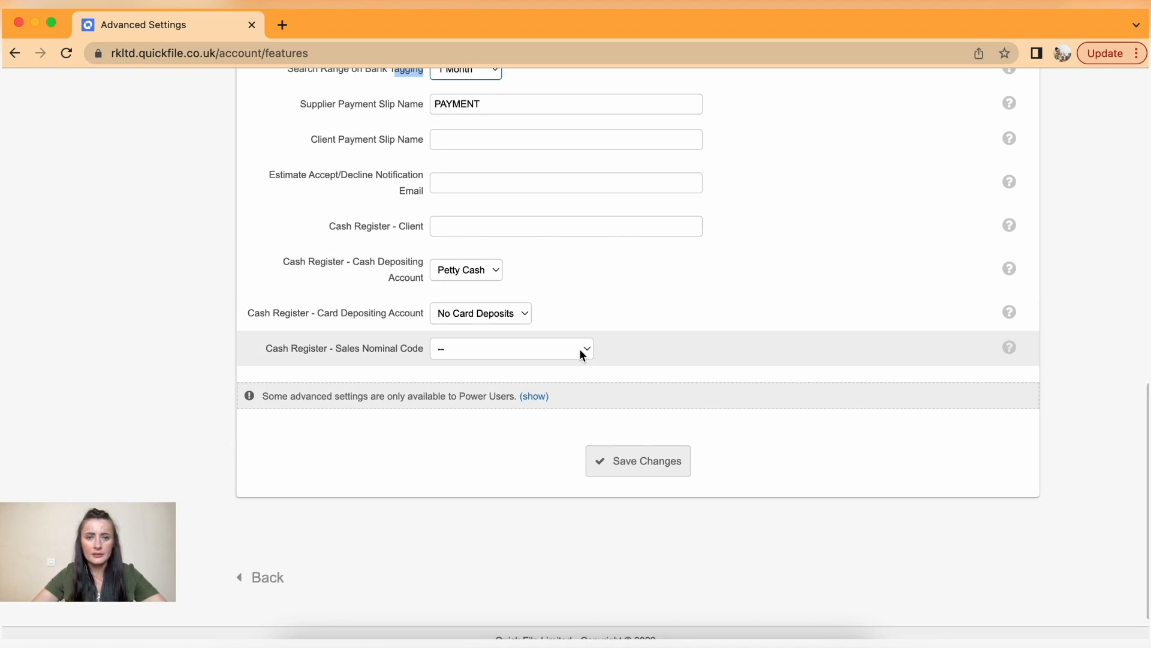
- Leave cash depositing as Petty Cash and card depositing as No Card Deposits
click(495, 275)
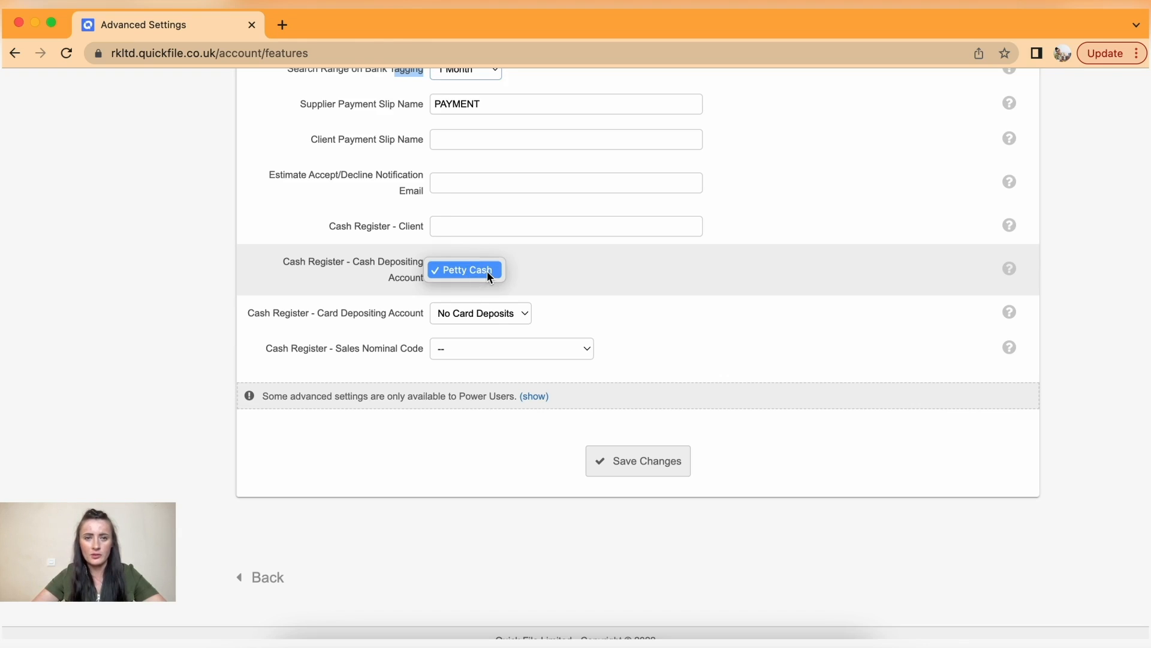
click(534, 278)
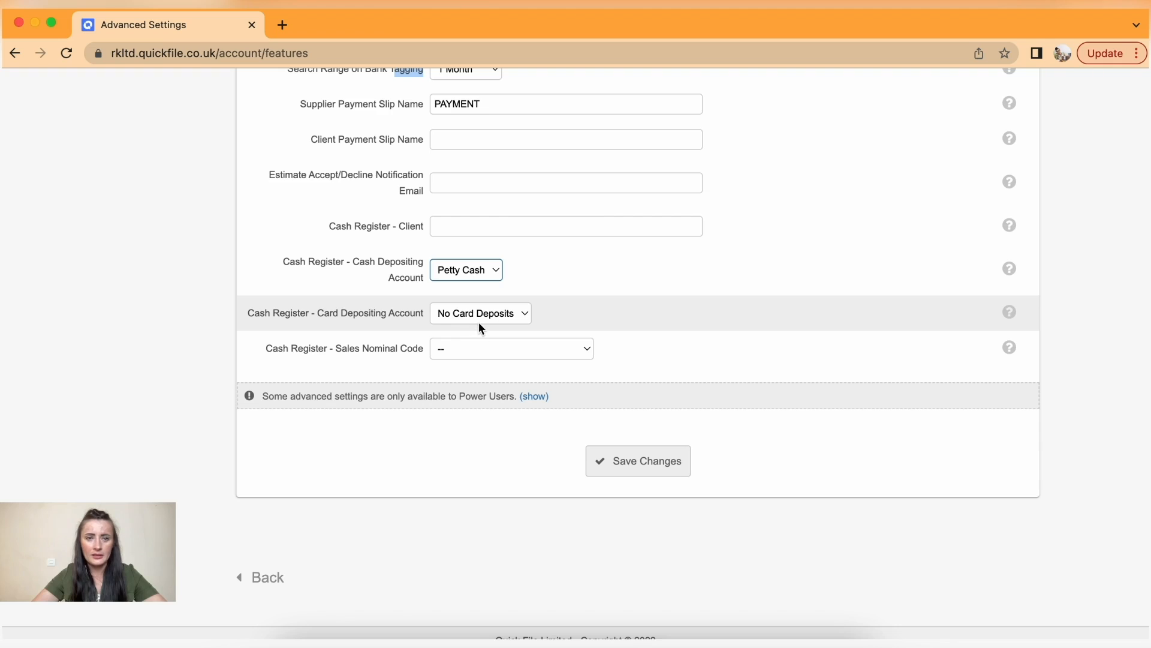
click(527, 314)
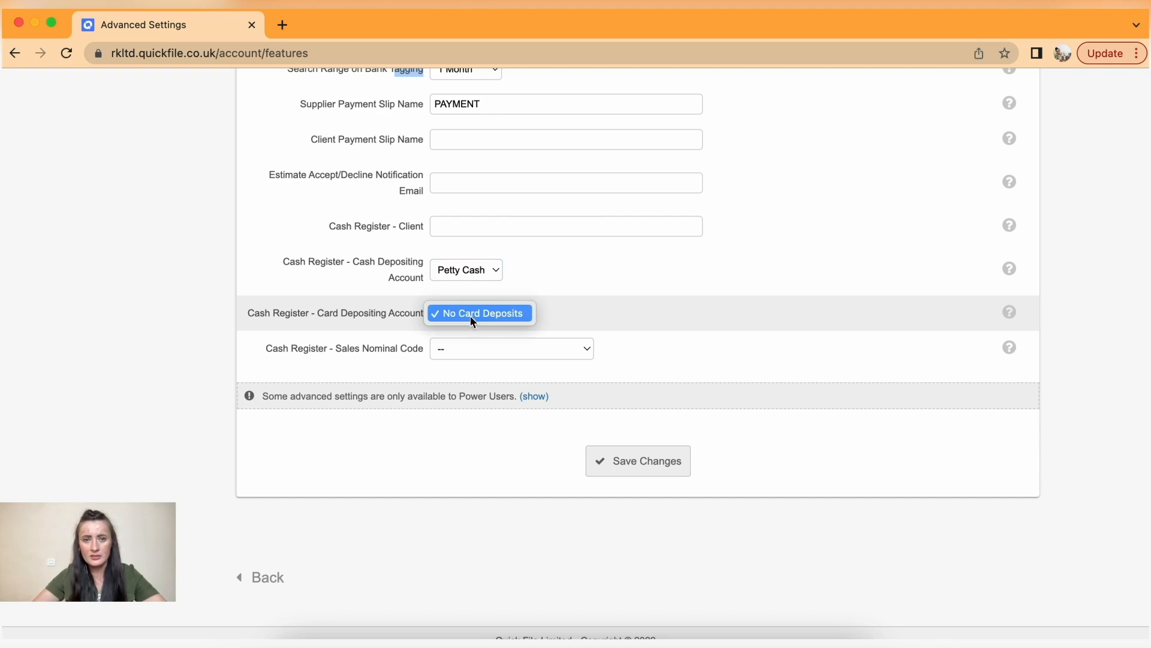
click(550, 323)
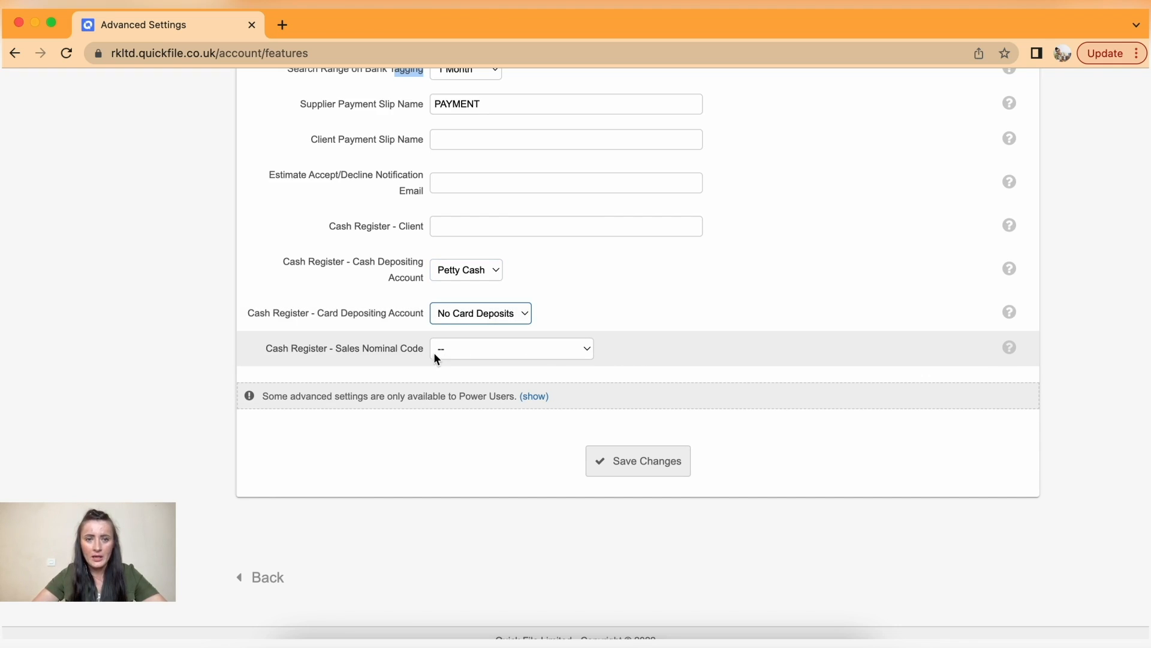
- Set the Cash Register sales nominal code to General Sales and save the advanced settings
click(569, 355)
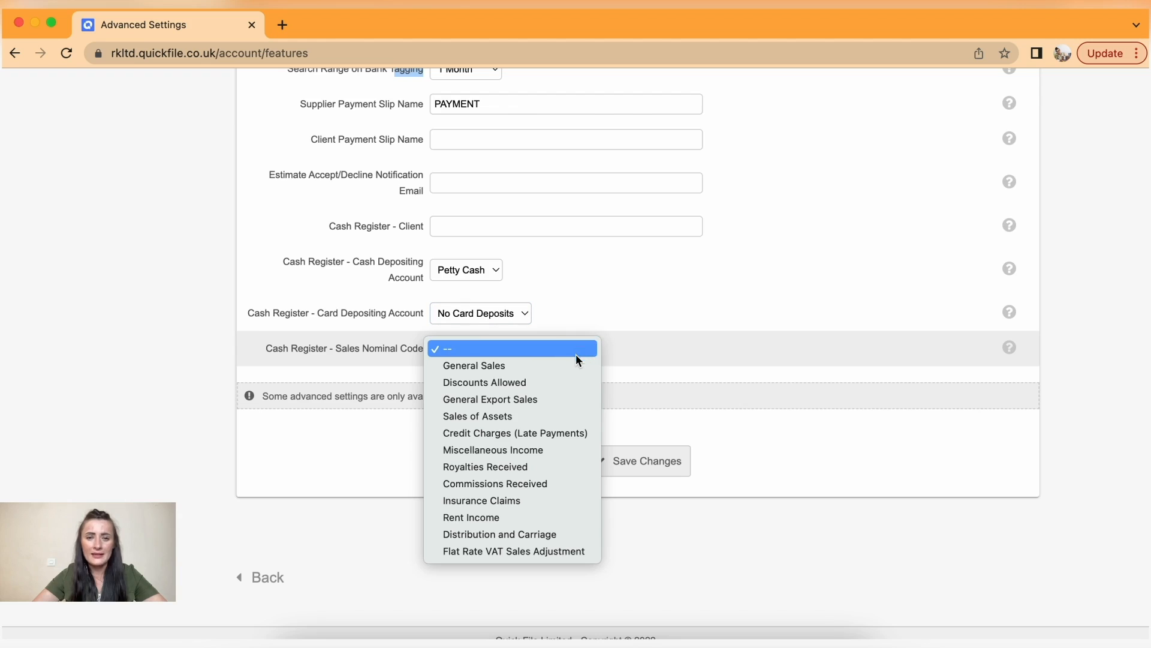
click(567, 365)
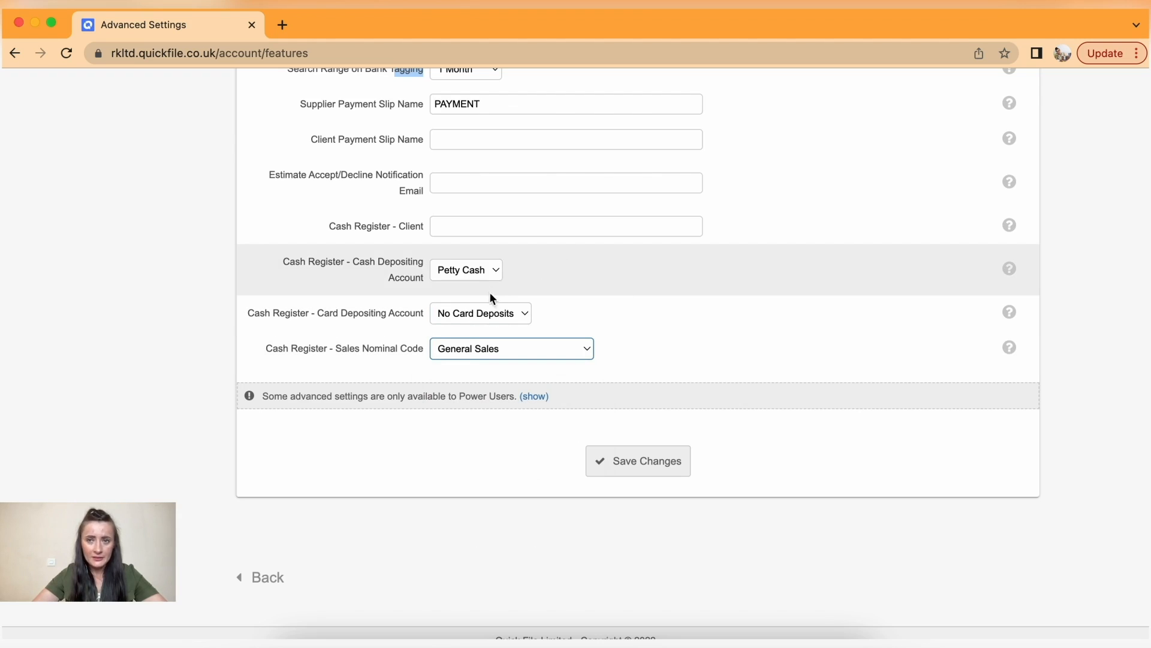
scroll(685, 384, up, 10)
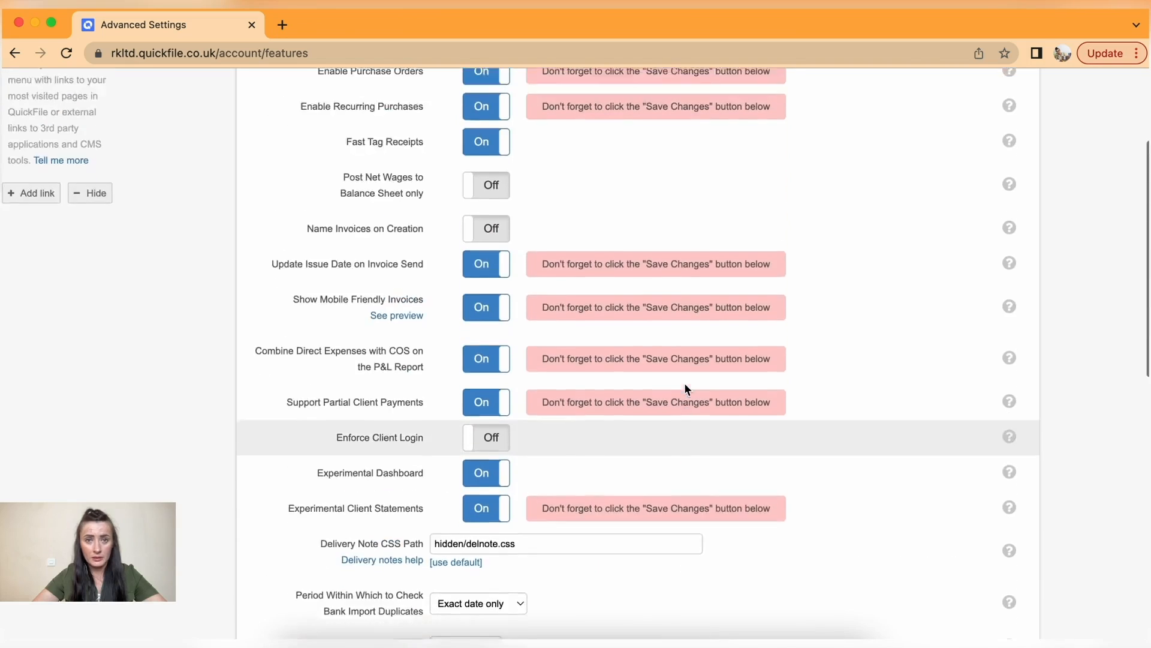
scroll(686, 388, up, 3)
scroll(541, 390, down, 8)
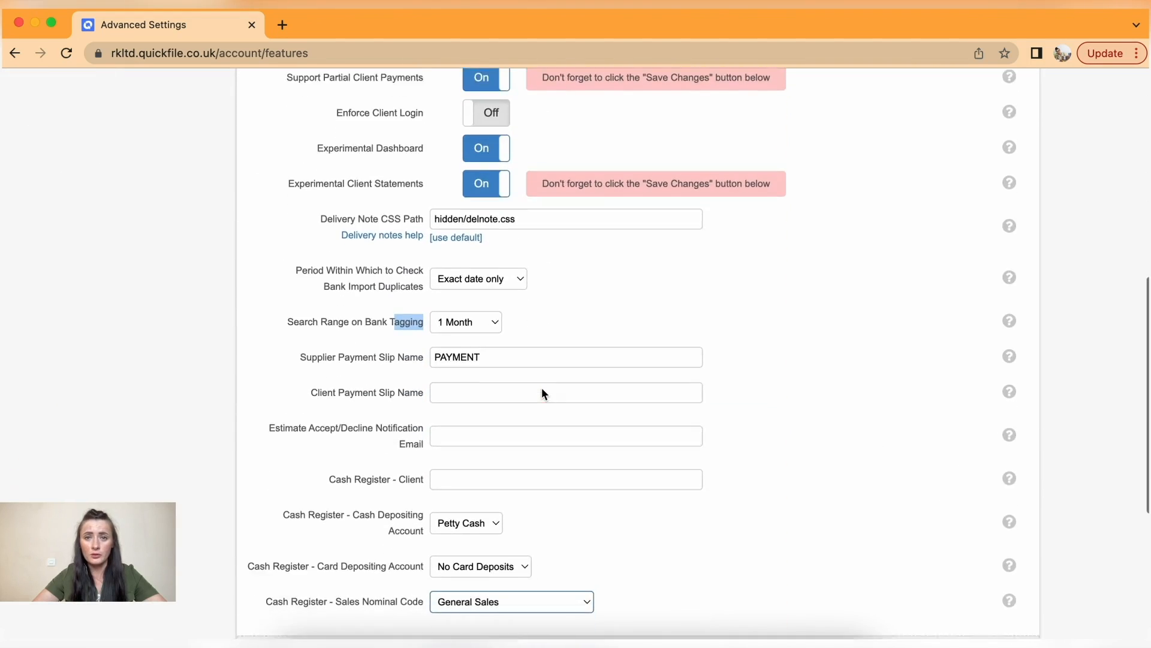
scroll(542, 387, down, 6)
click(638, 469)
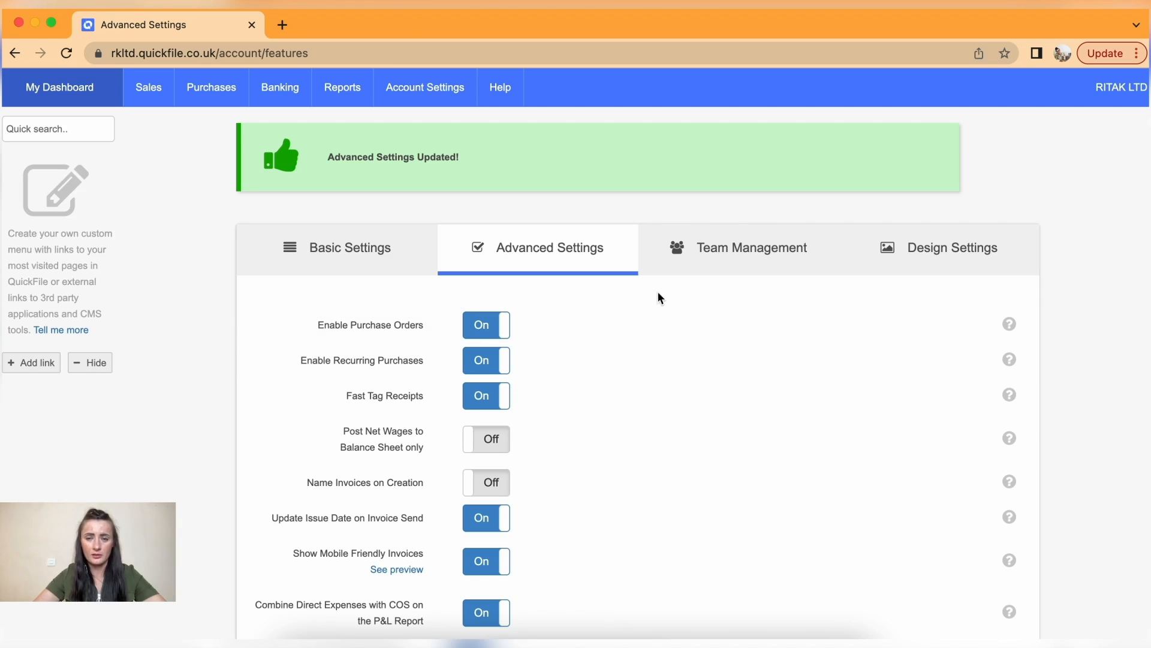
- Preview the Add a new team member form, close it unsaved, and switch to Design Settings
click(728, 257)
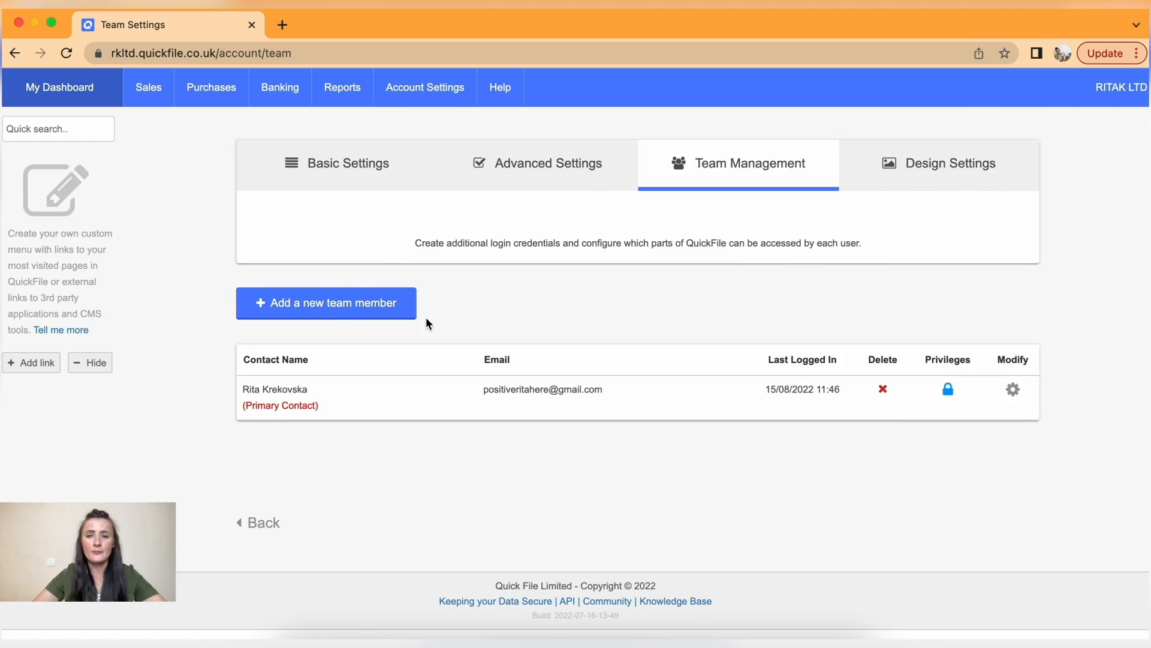
click(362, 309)
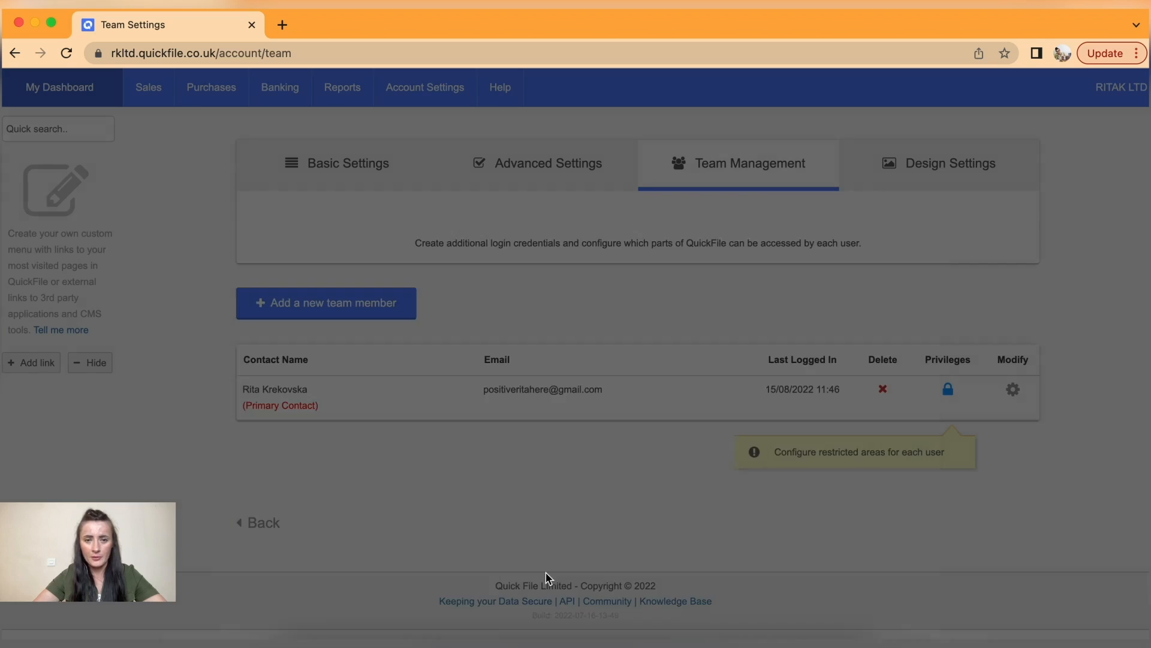
click(546, 576)
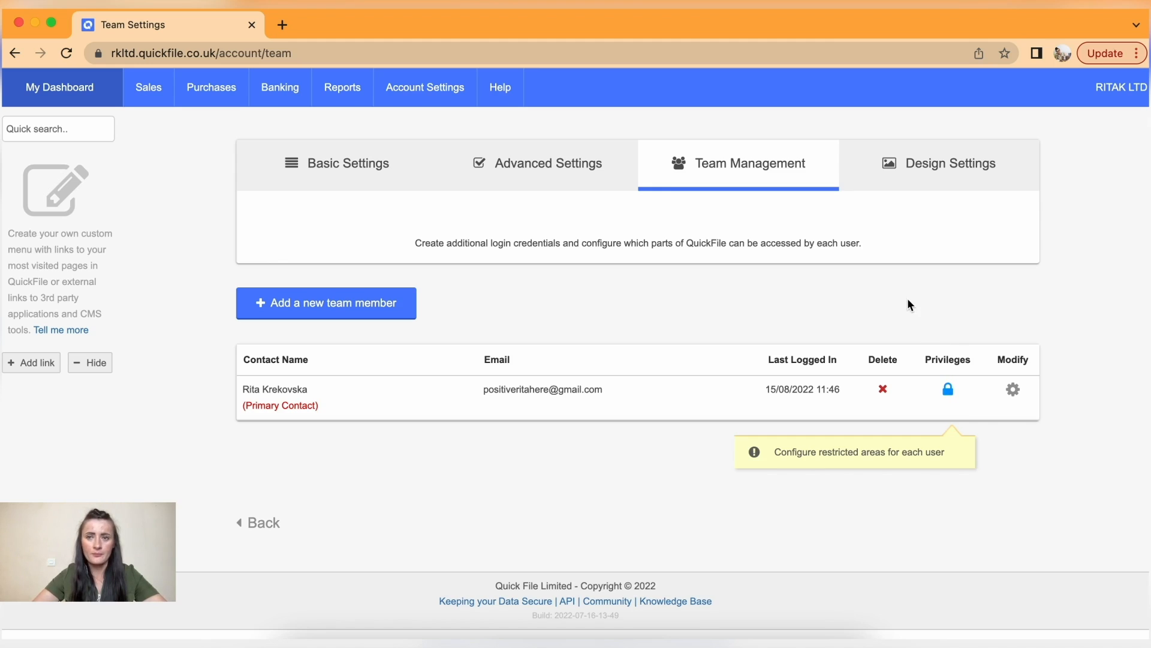
click(929, 173)
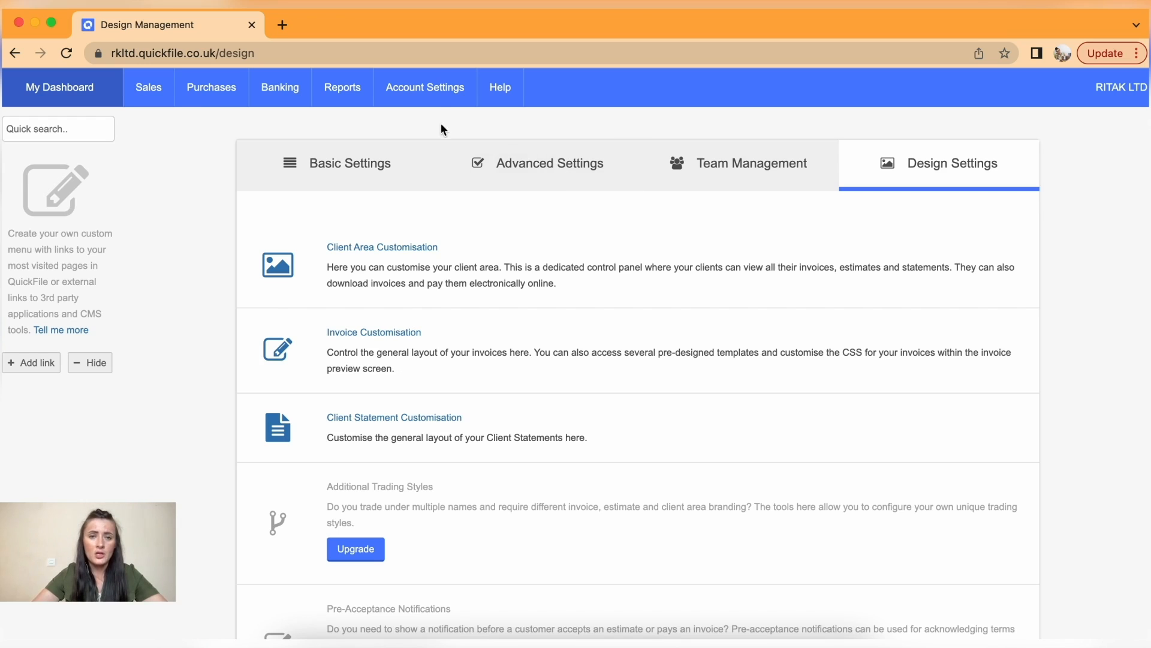
- Return to the All settings overview and scroll down its General Settings list
mouse_move(427, 96)
click(413, 132)
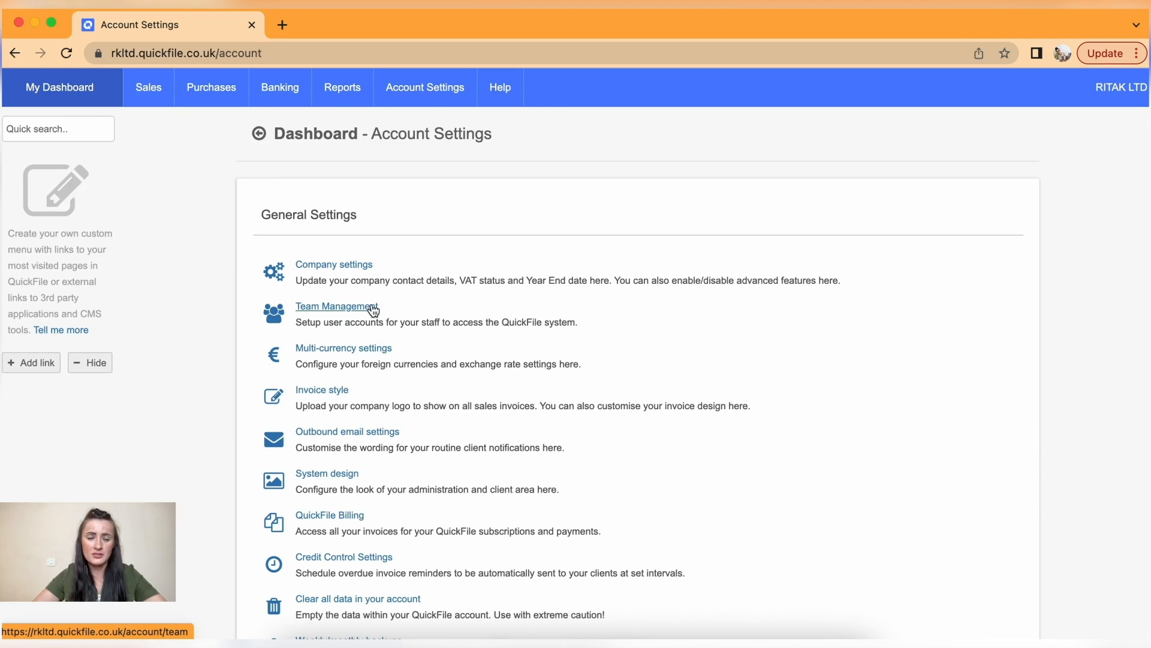
scroll(458, 316, down, 3)
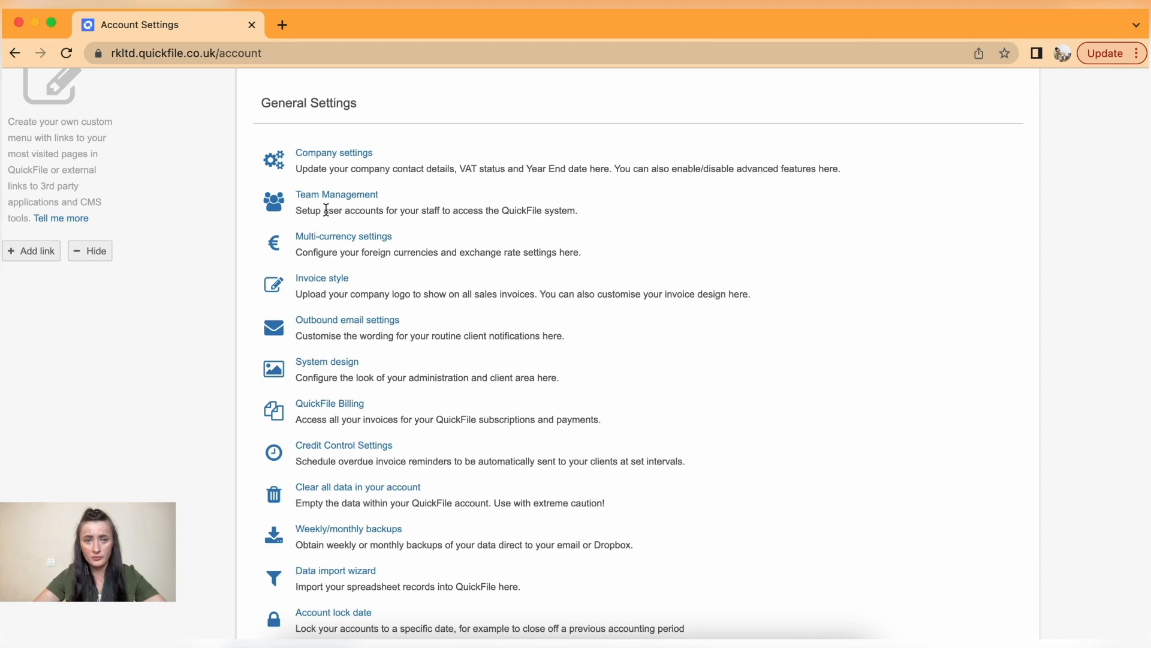
click(359, 241)
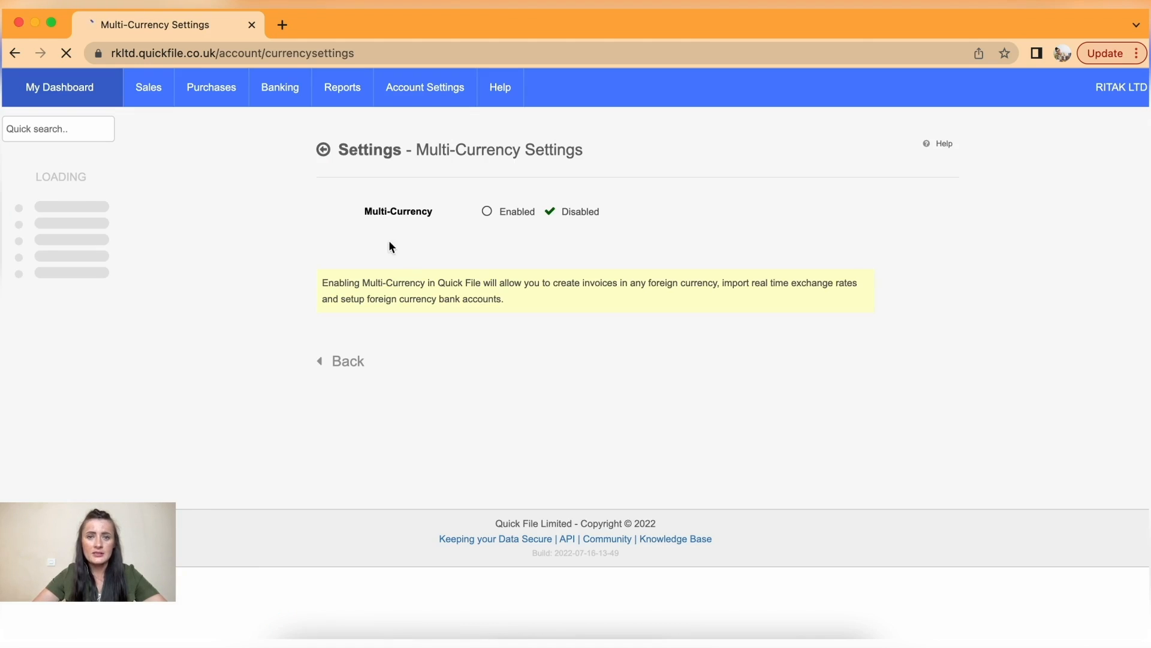
click(486, 212)
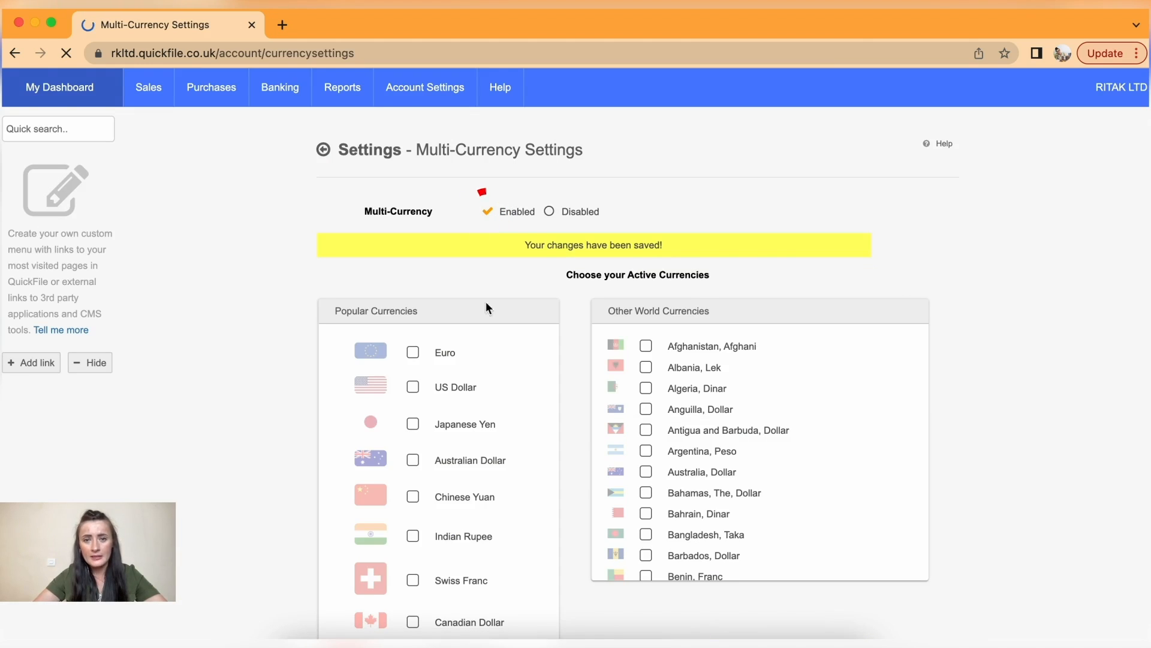
click(549, 213)
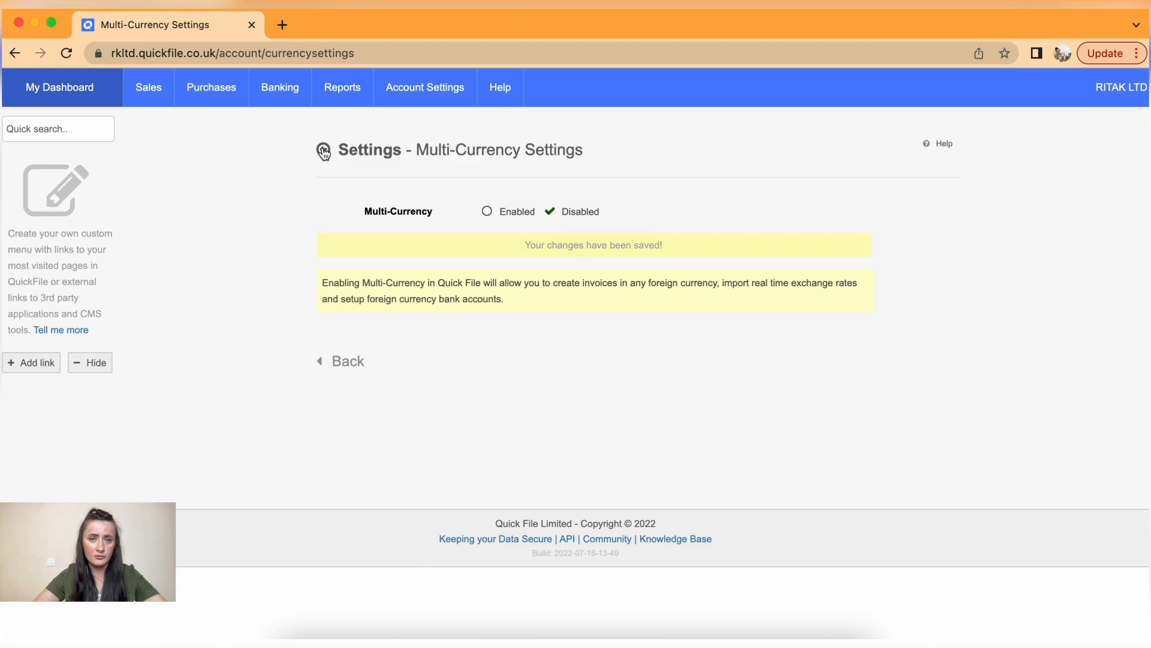
click(323, 149)
scroll(408, 397, down, 3)
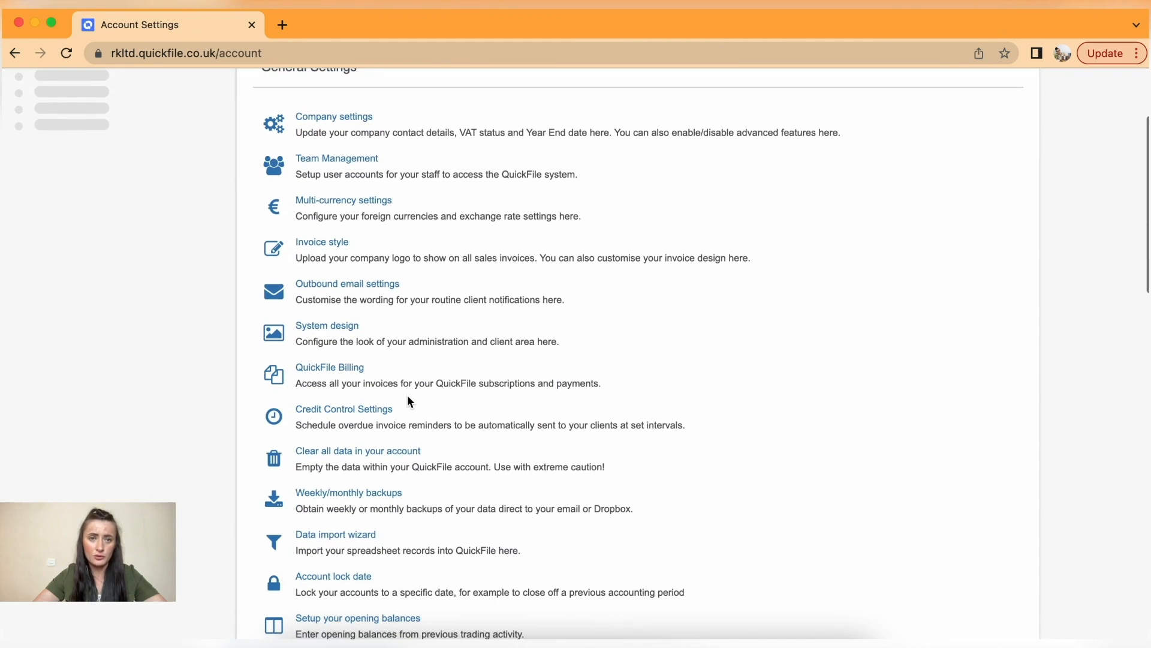
scroll(408, 394, down, 2)
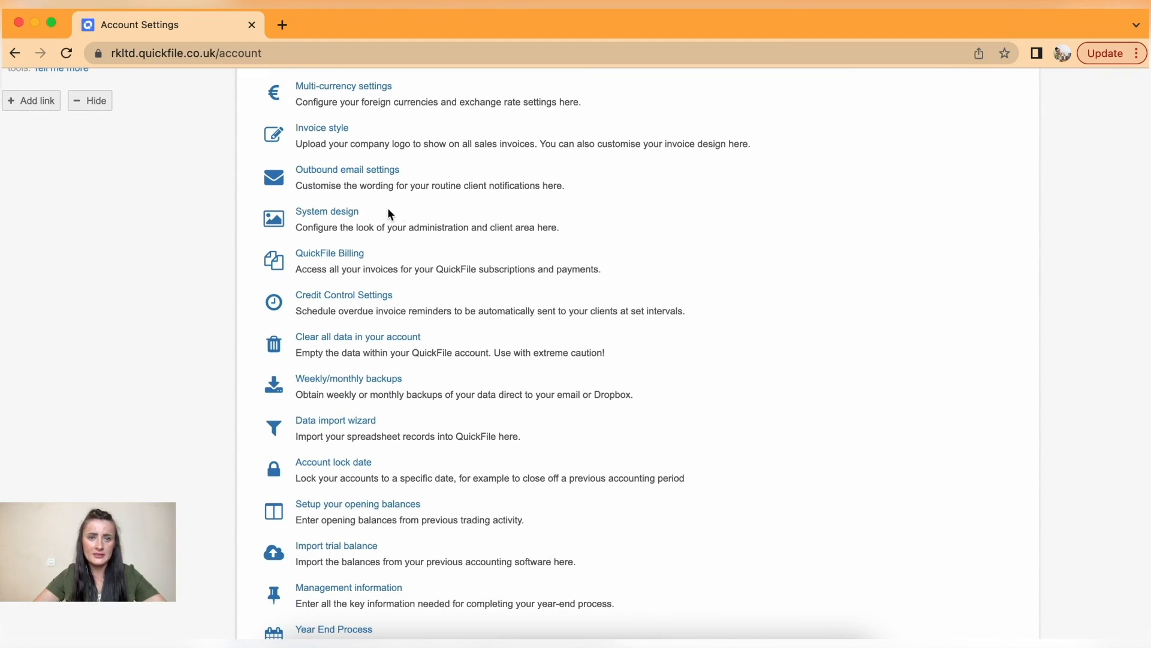
scroll(339, 223, up, 2)
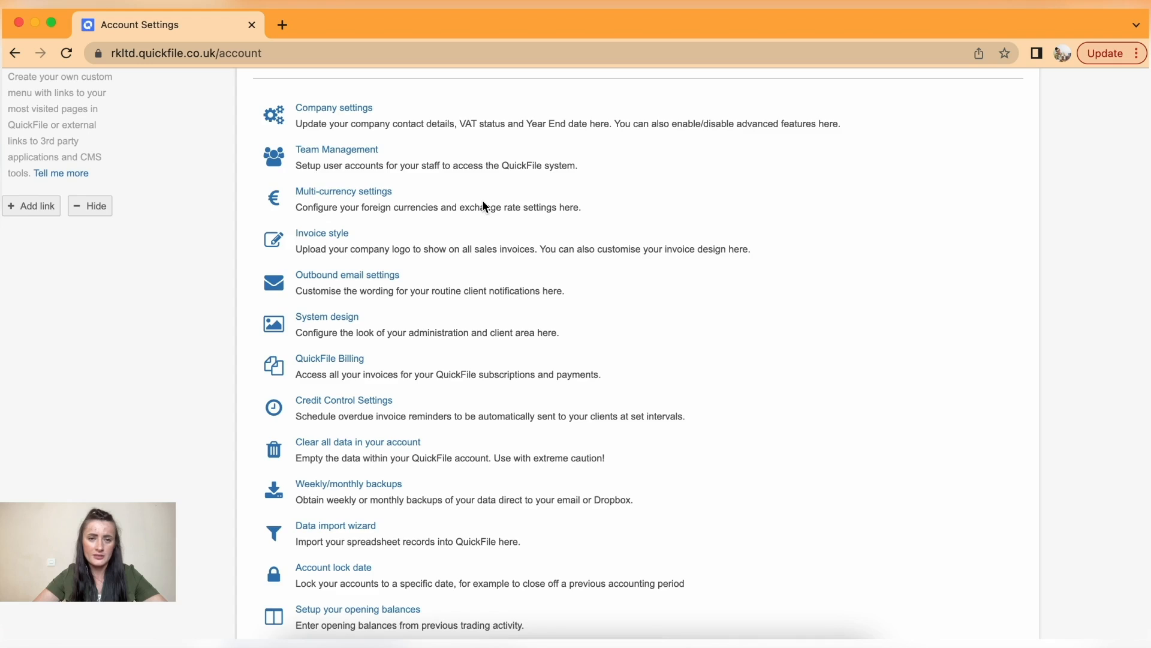
scroll(484, 205, down, 2)
scroll(484, 205, down, 1)
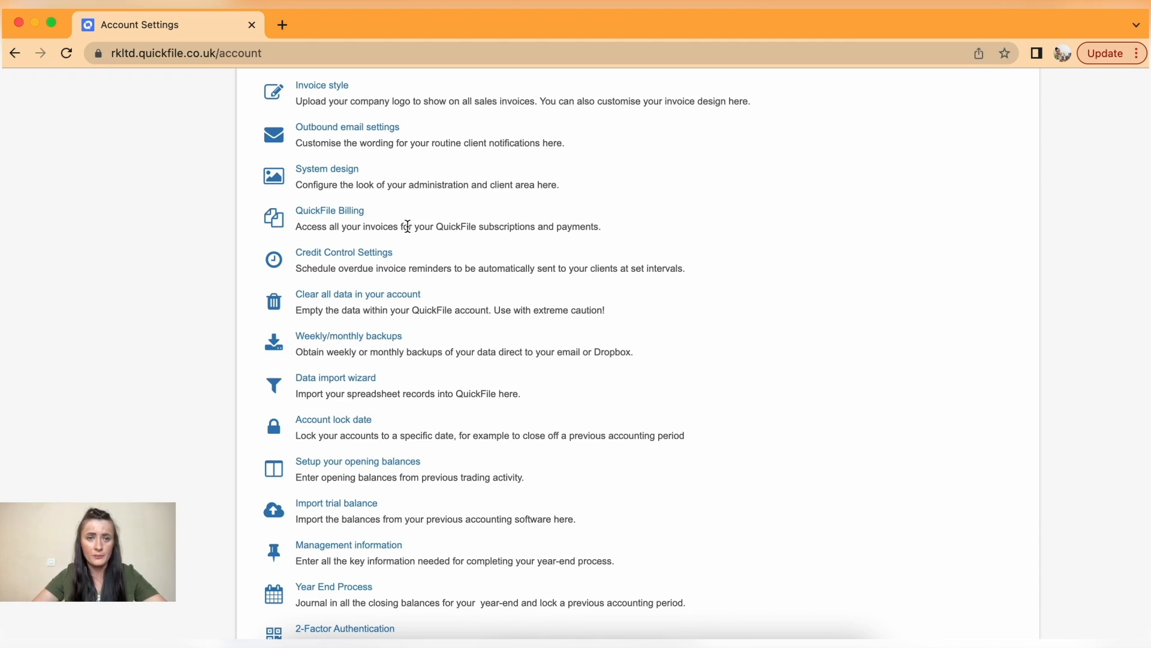
scroll(445, 267, down, 1)
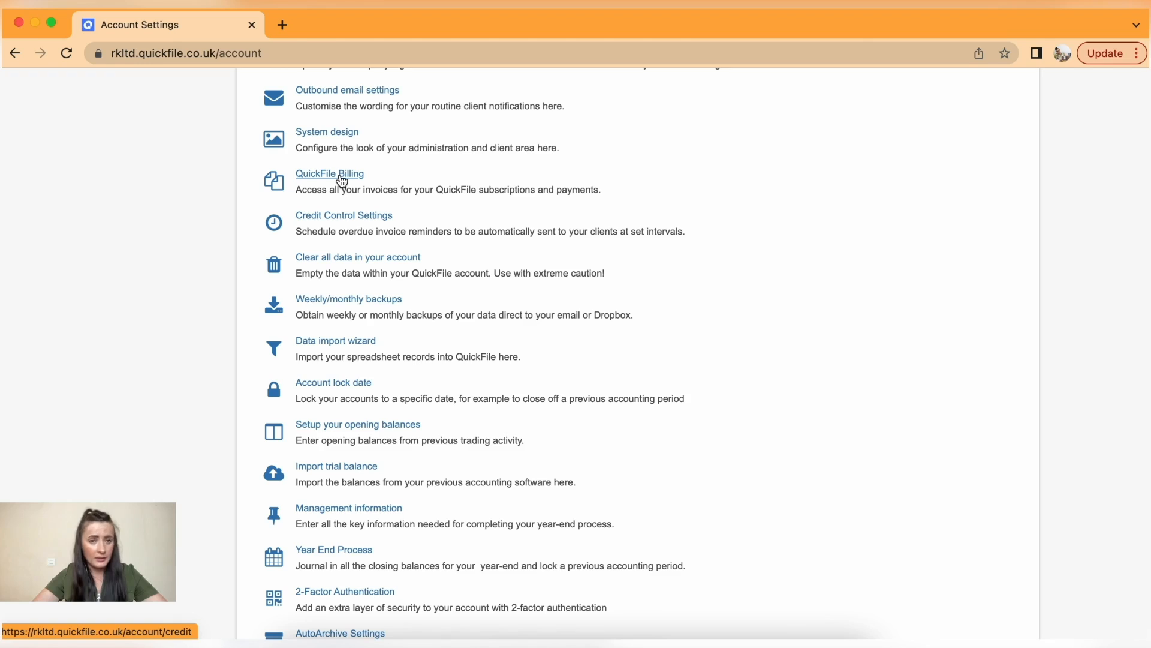
click(324, 175)
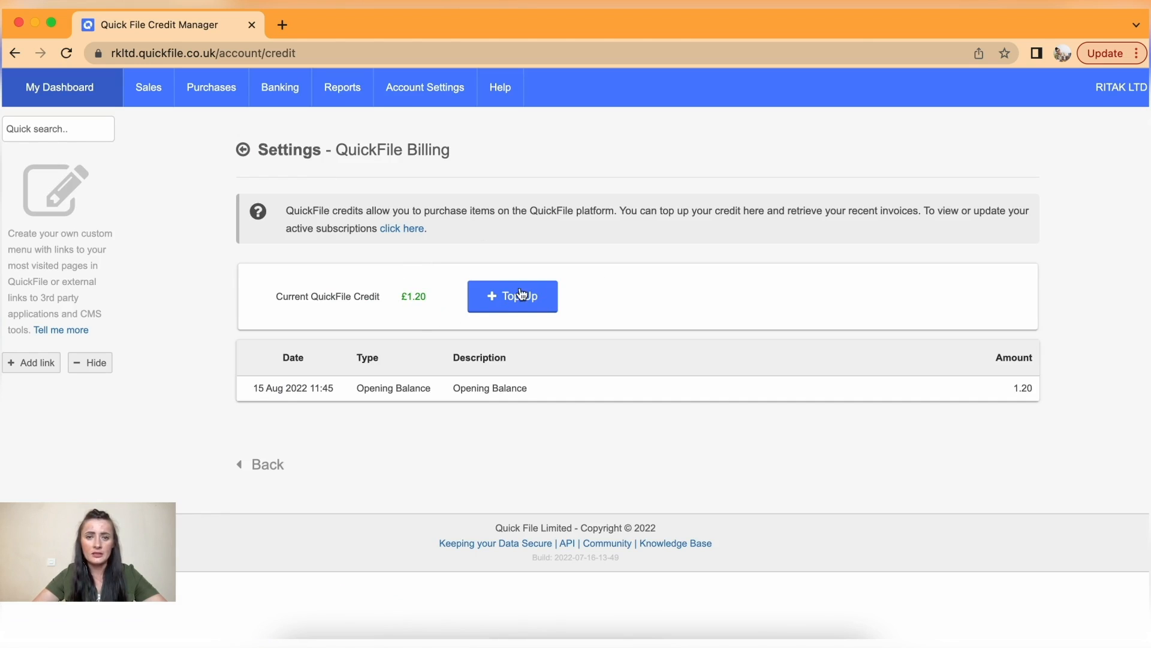
click(244, 151)
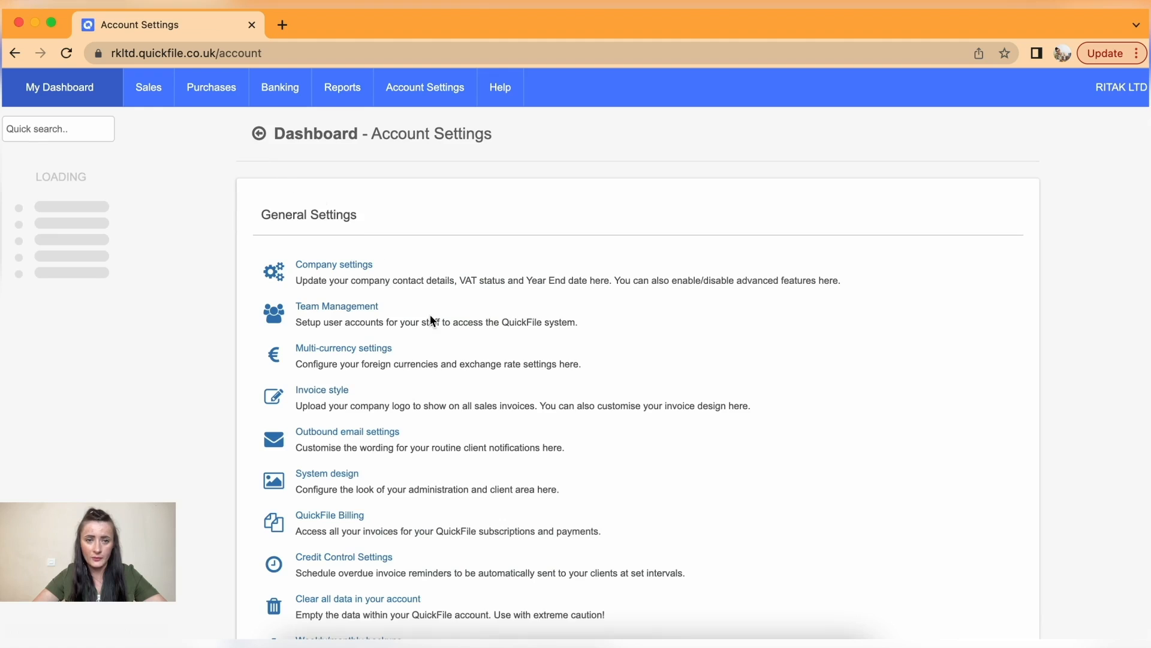
scroll(430, 318, down, 5)
scroll(430, 314, down, 2)
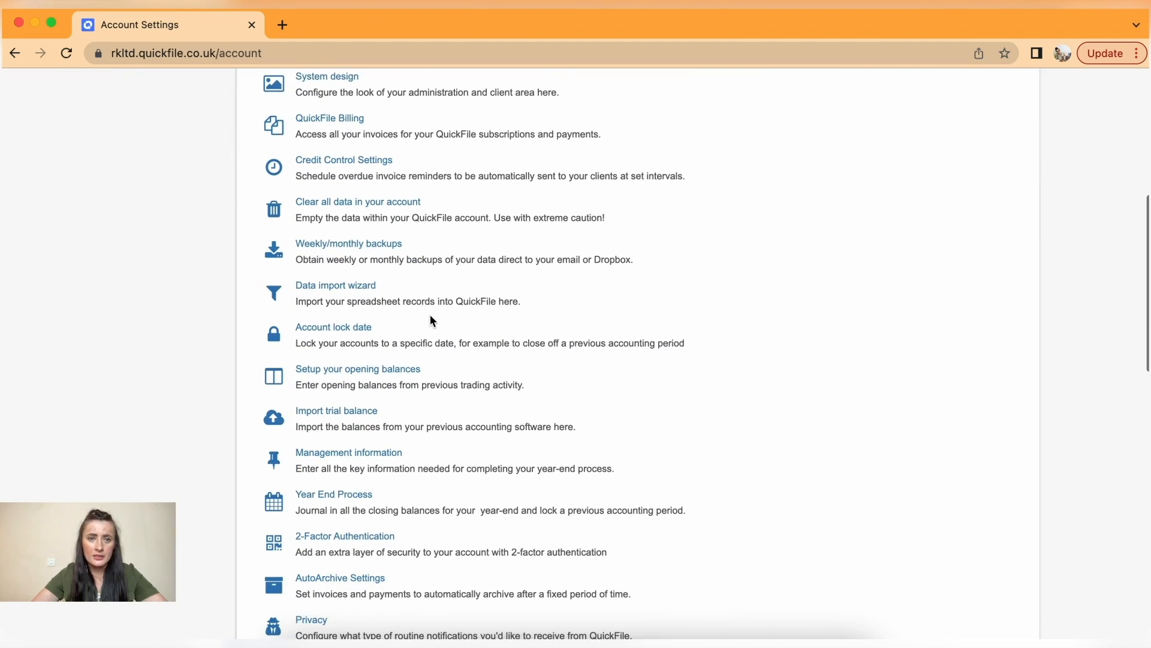
click(334, 156)
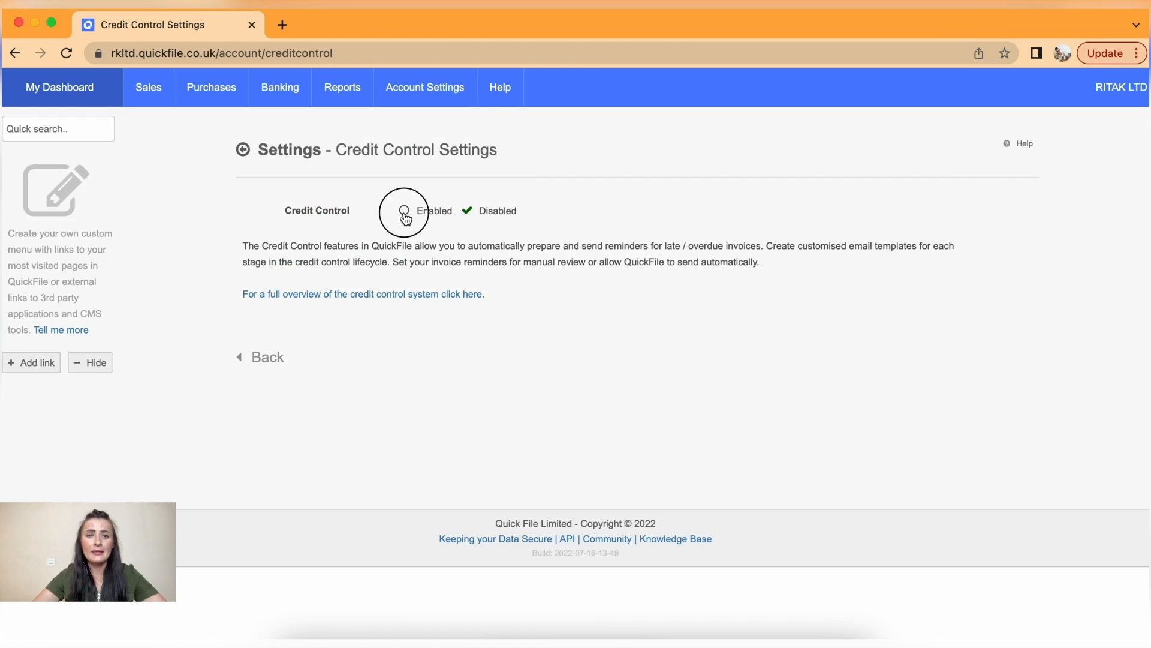
click(404, 210)
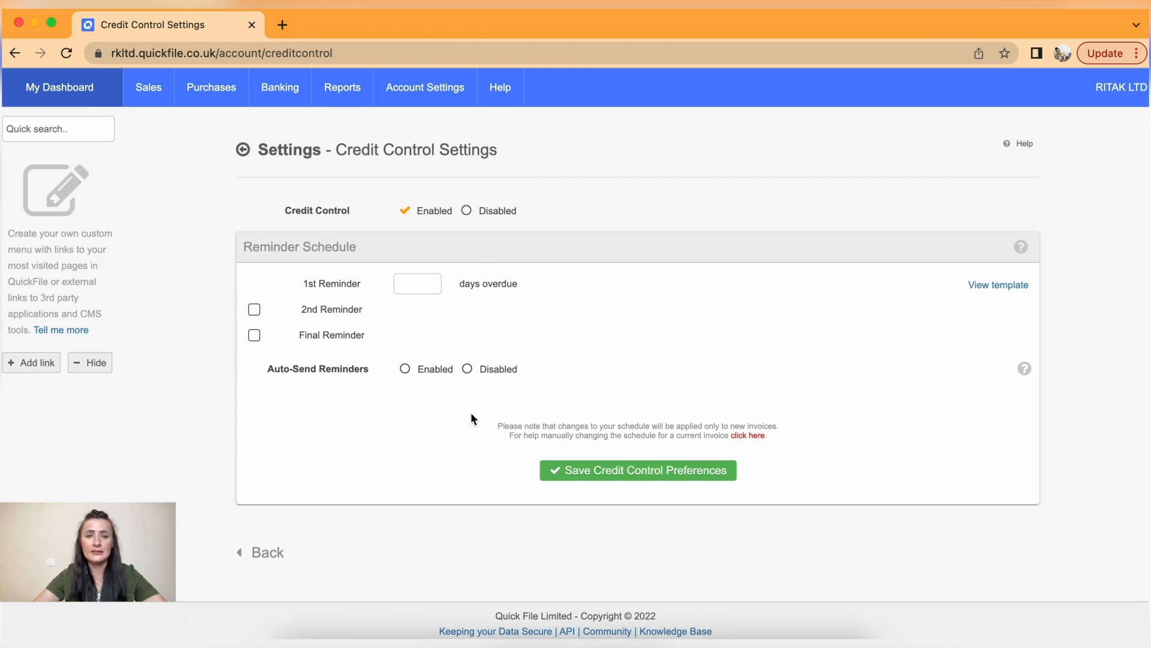
click(467, 210)
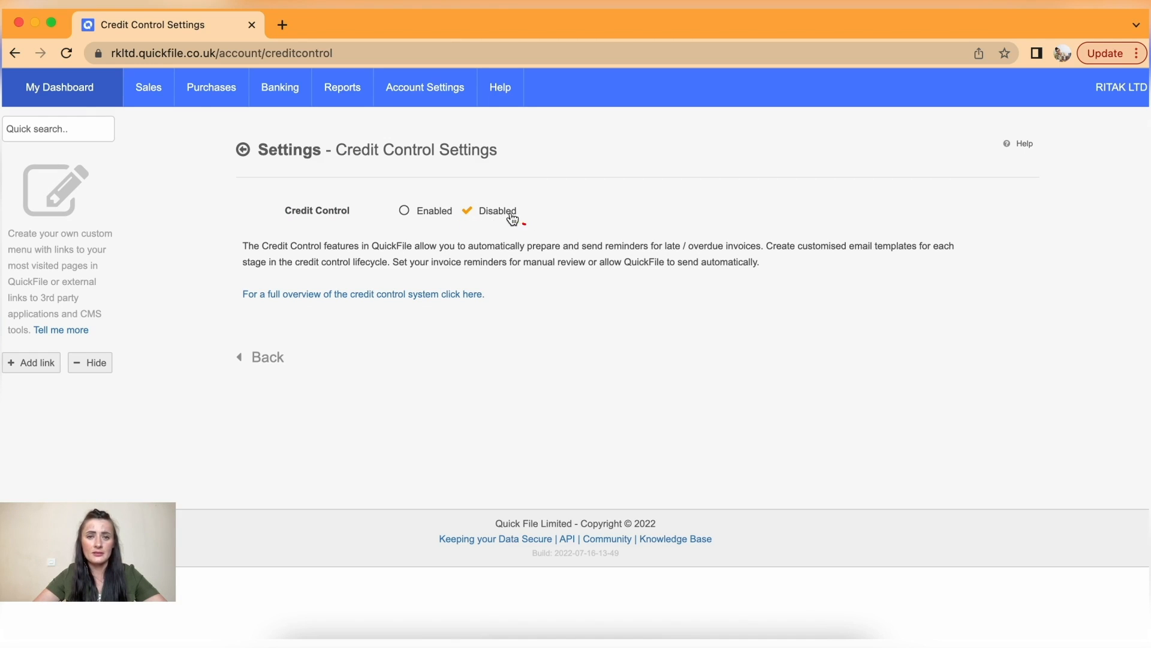
click(244, 153)
- Scroll through the Account Settings list and open the Data import wizard
scroll(405, 381, down, 8)
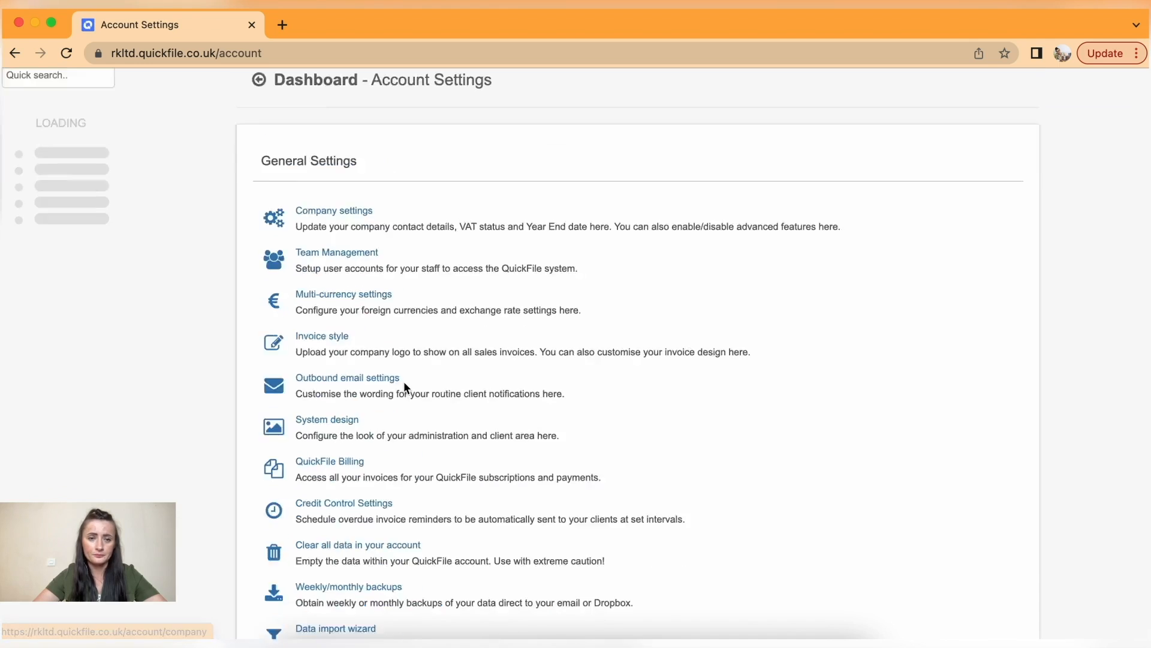
scroll(404, 381, up, 2)
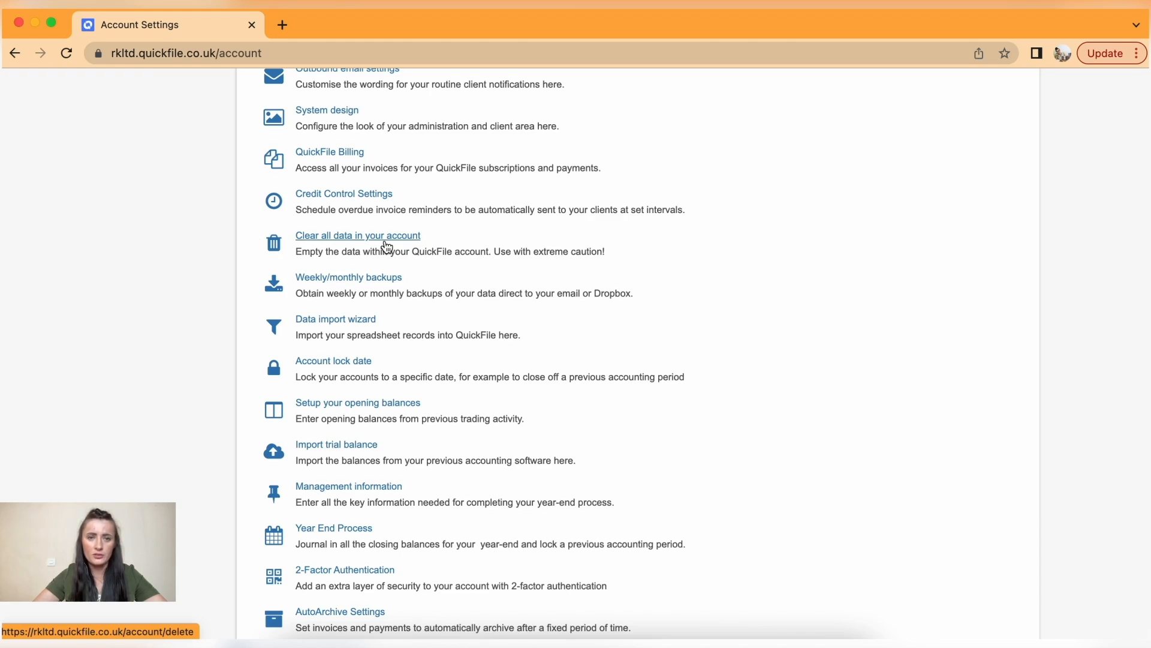
scroll(387, 246, down, 2)
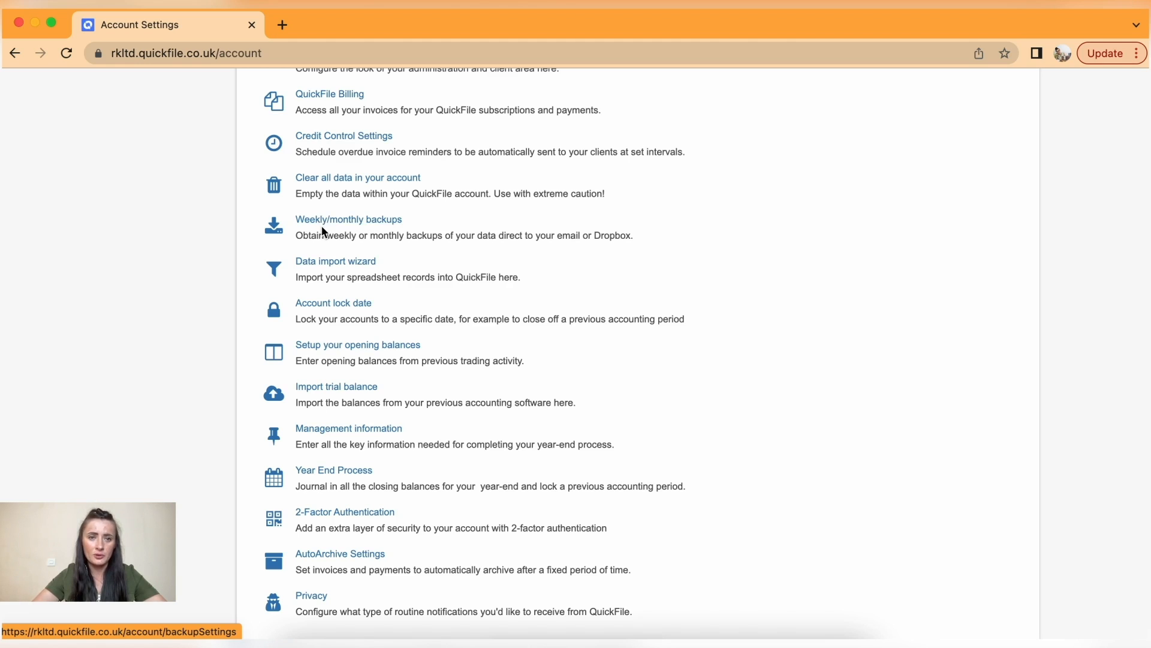
scroll(476, 270, down, 3)
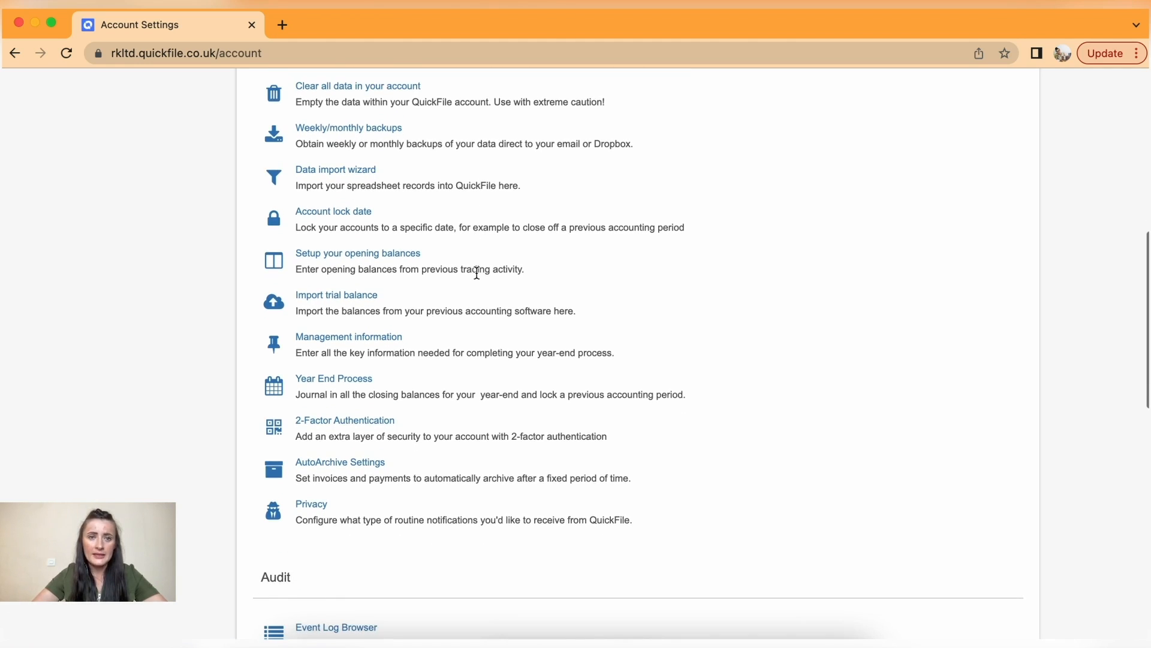
click(351, 174)
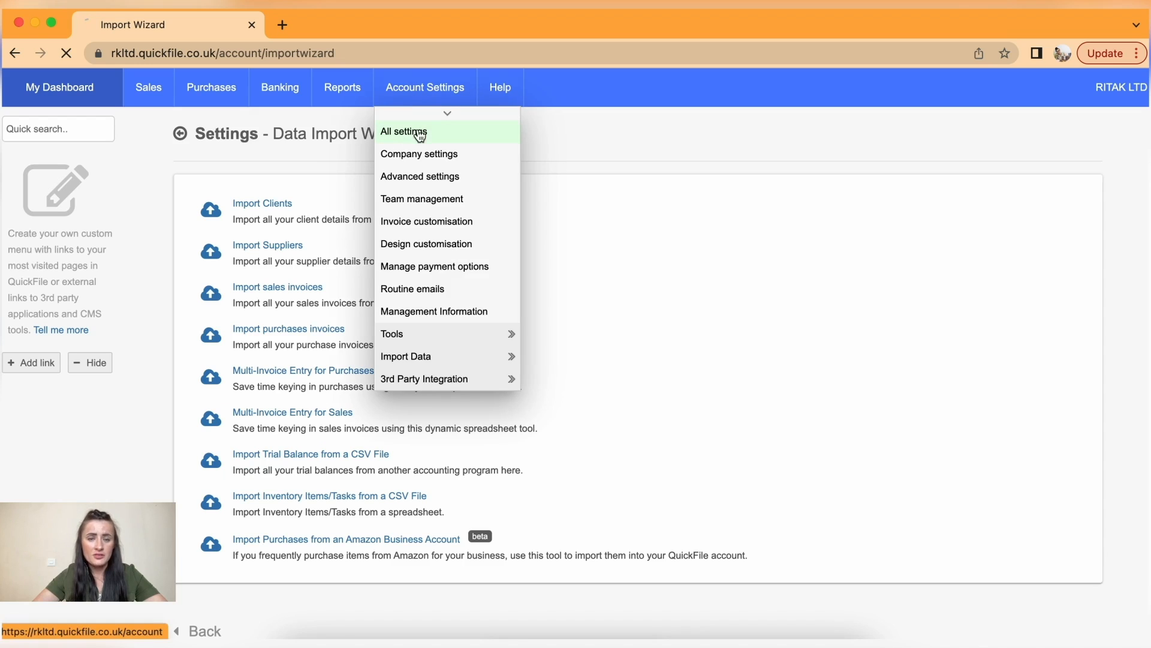
- Go back to All settings from the import wizard and scroll down to Privacy
click(409, 161)
scroll(365, 439, down, 10)
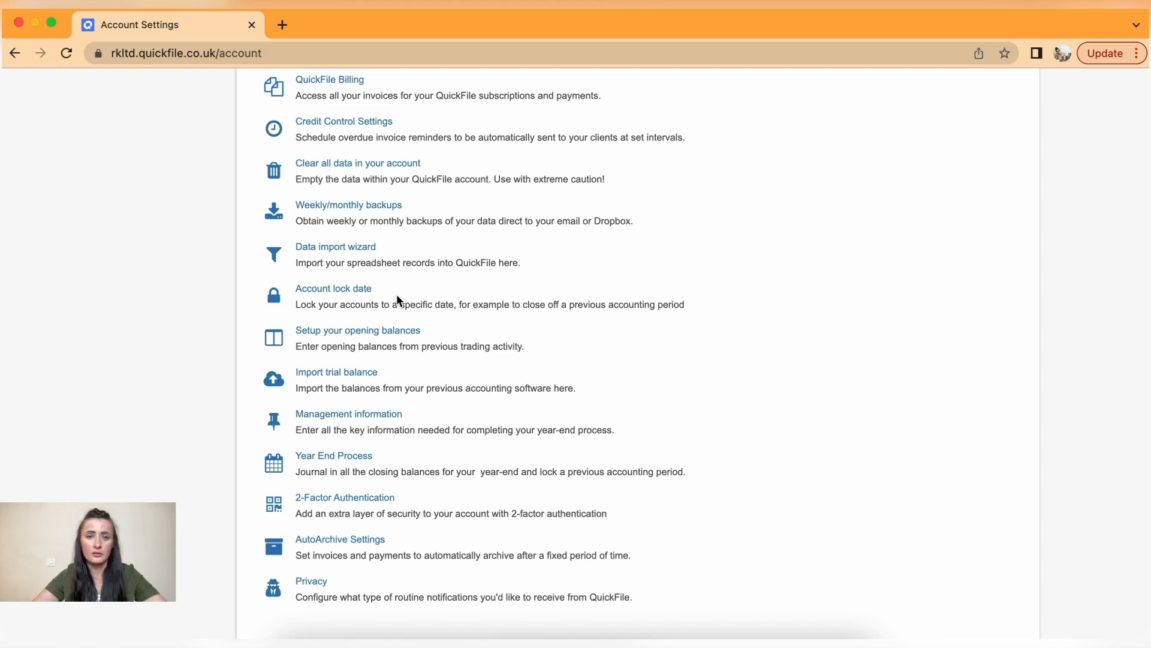
scroll(398, 298, down, 3)
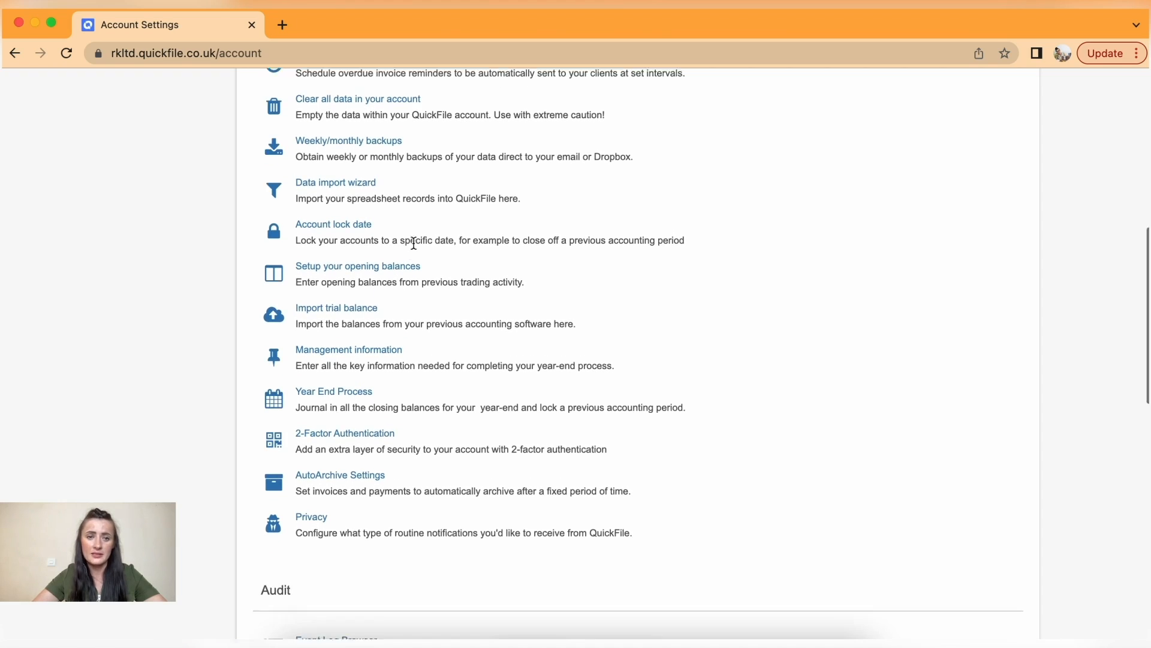
scroll(414, 243, down, 3)
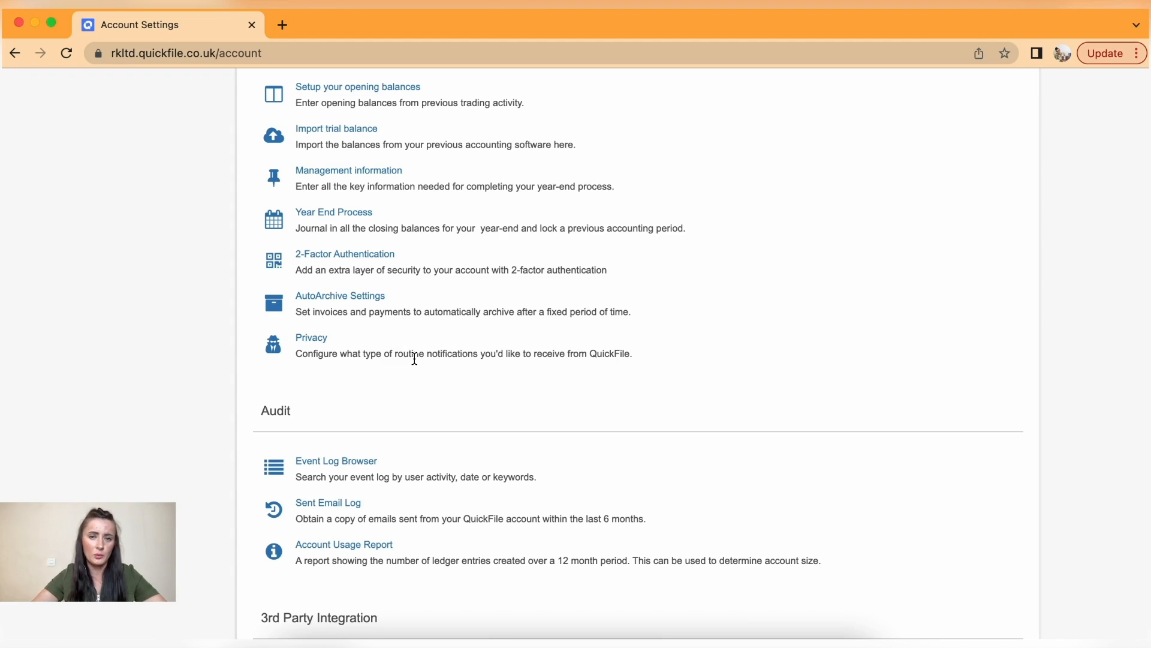
scroll(415, 359, down, 5)
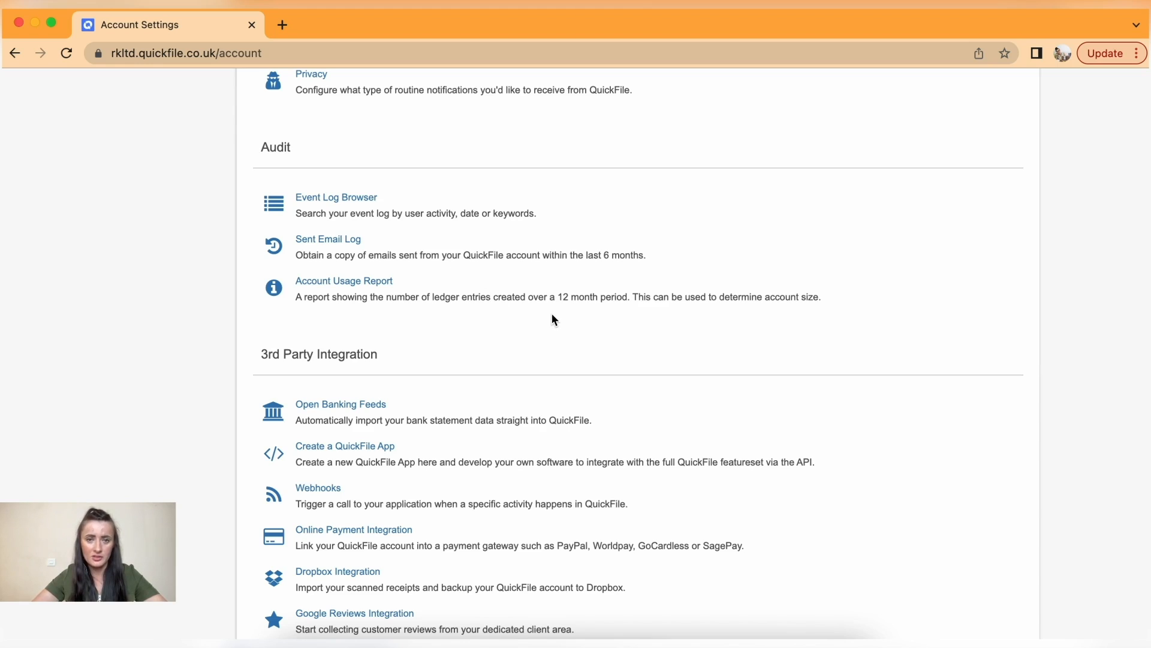
scroll(553, 316, down, 5)
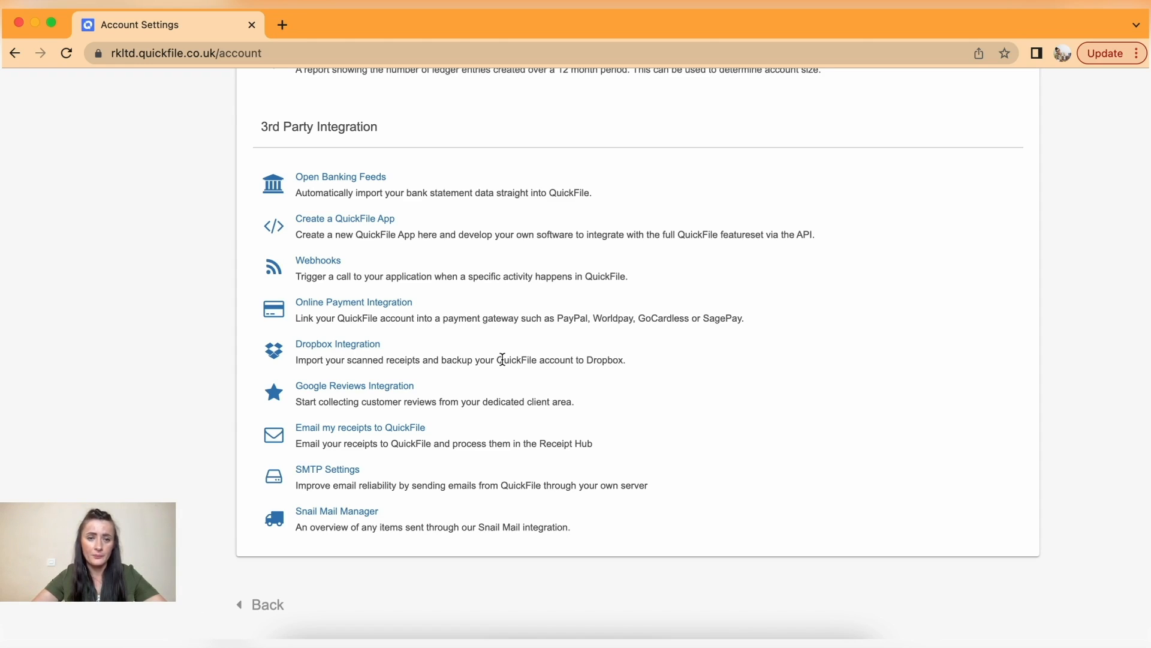
scroll(502, 358, up, 15)
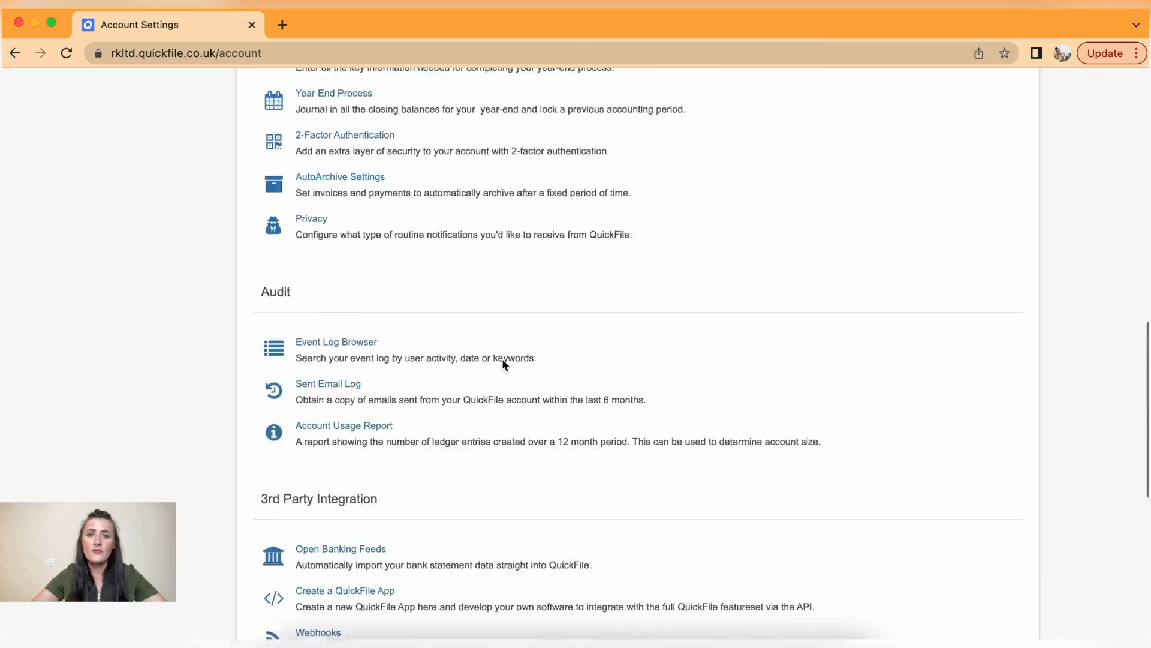
scroll(502, 358, down, 5)
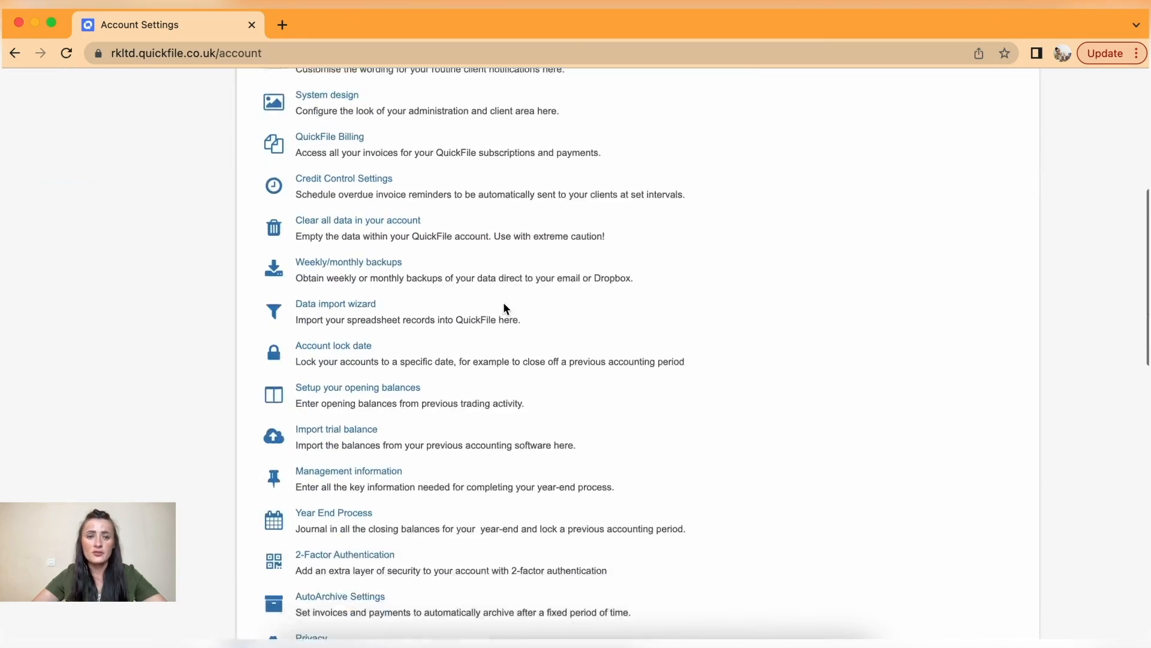
scroll(502, 312, up, 2)
scroll(503, 324, down, 6)
scroll(504, 324, up, 7)
scroll(504, 326, up, 3)
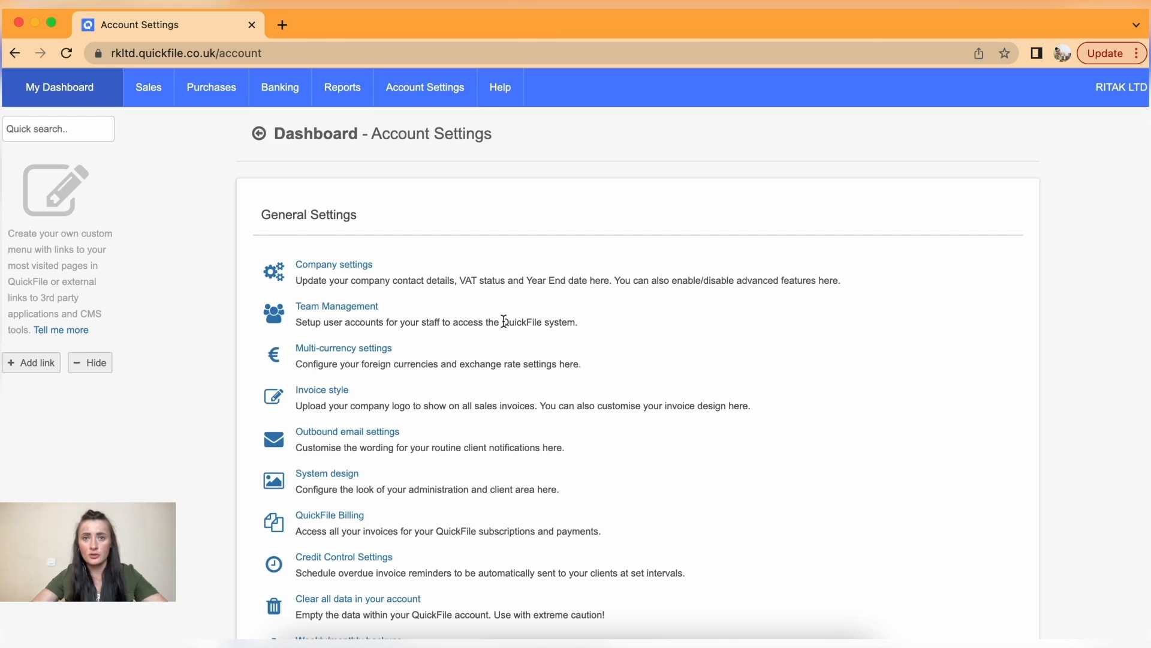
mouse_move(426, 90)
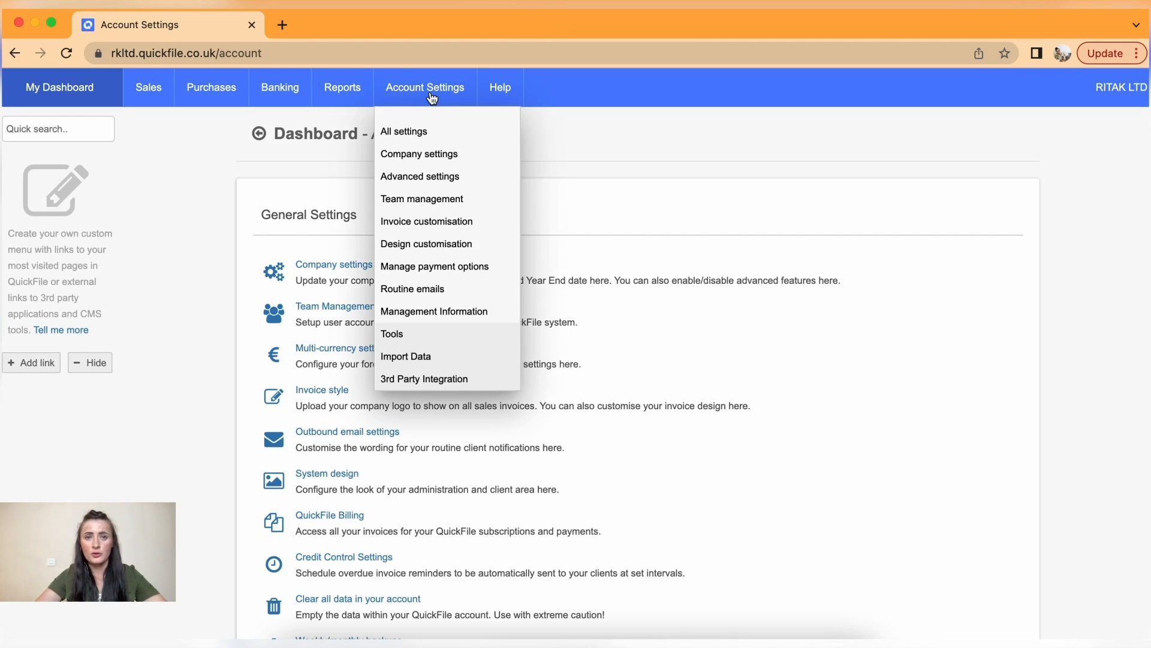
- Reopen All settings, then return to My Dashboard showing Current Account and Petty Cash
click(410, 135)
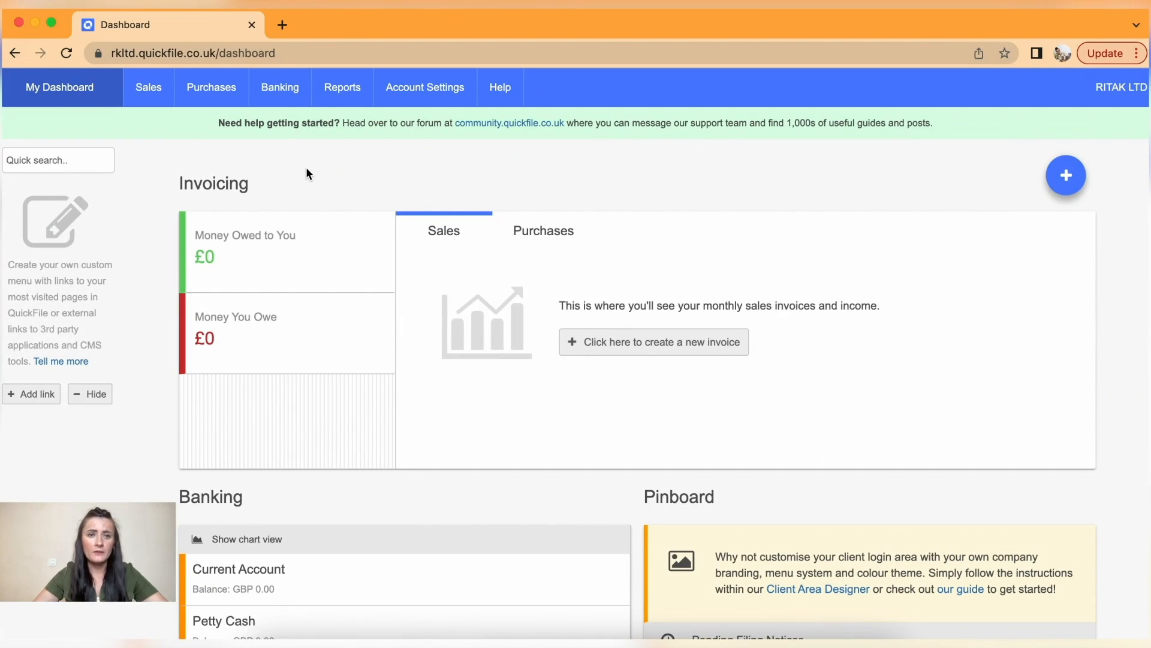
mouse_move(280, 91)
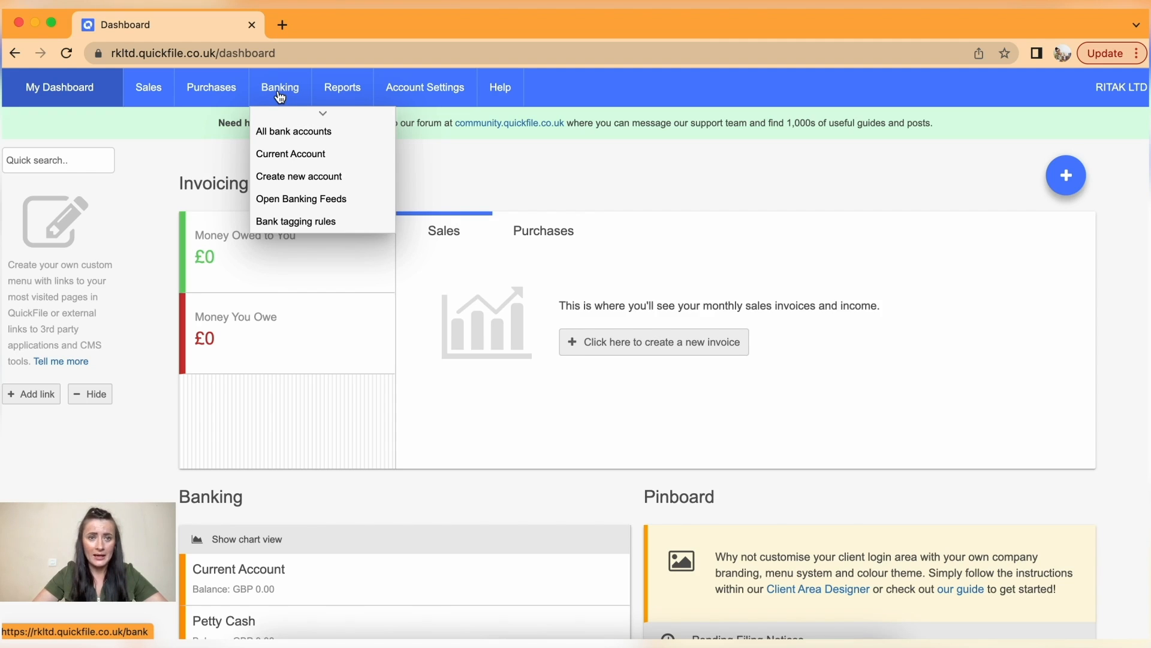
- Open Bank Management and inspect the Current Account's actions without choosing any
click(280, 90)
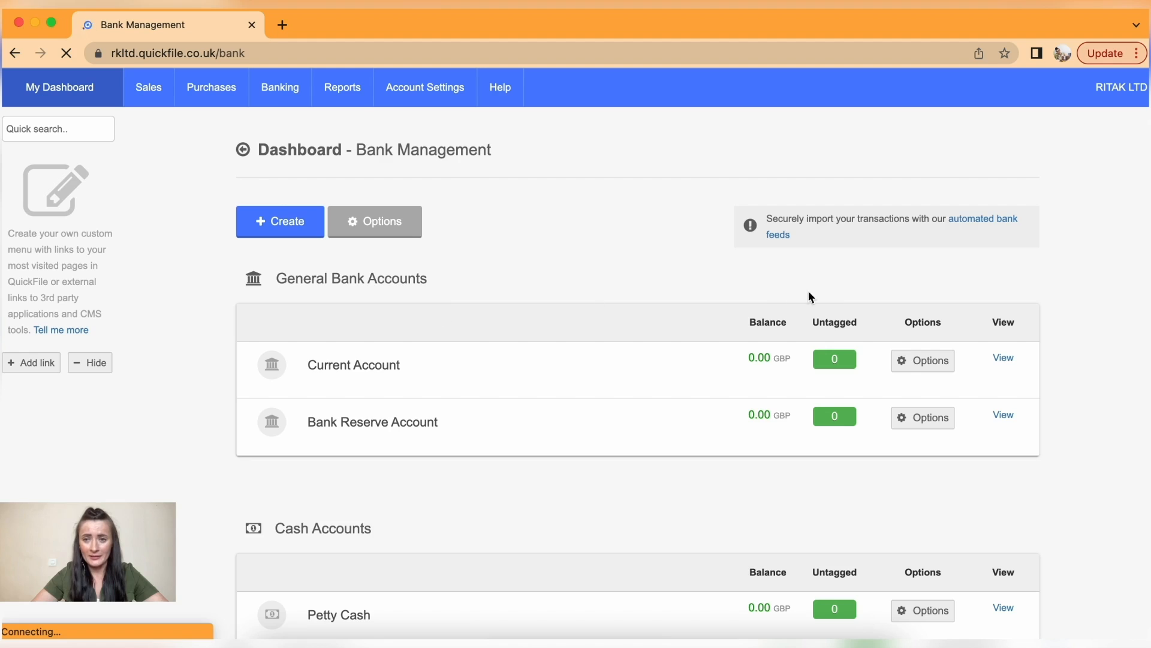
click(933, 363)
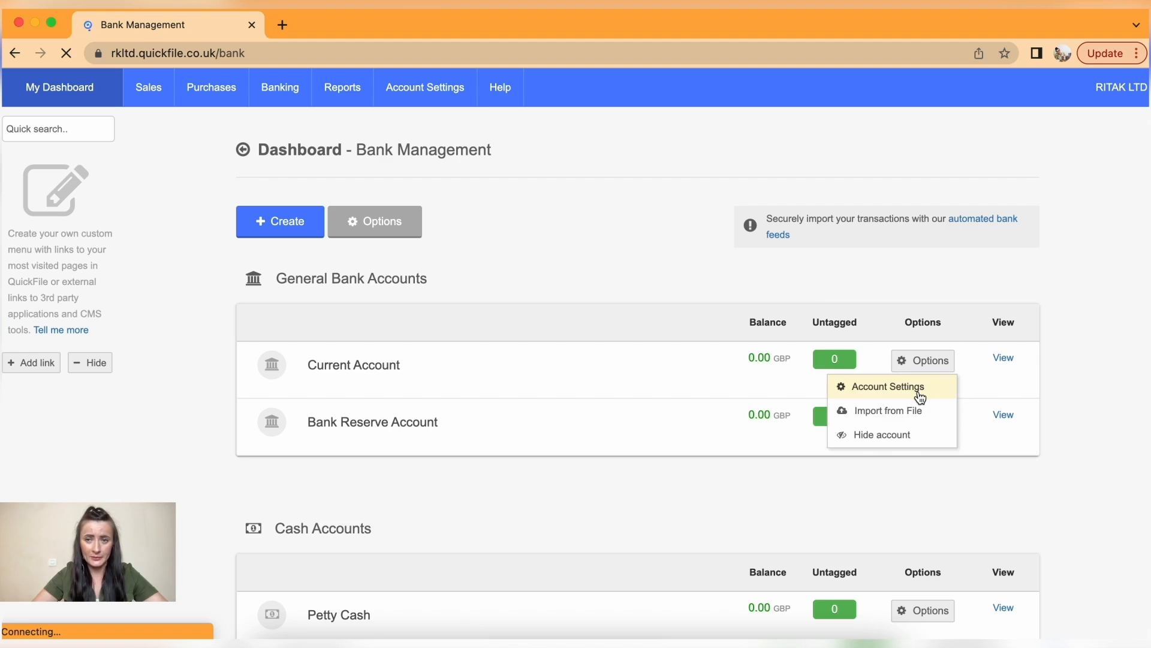
click(652, 280)
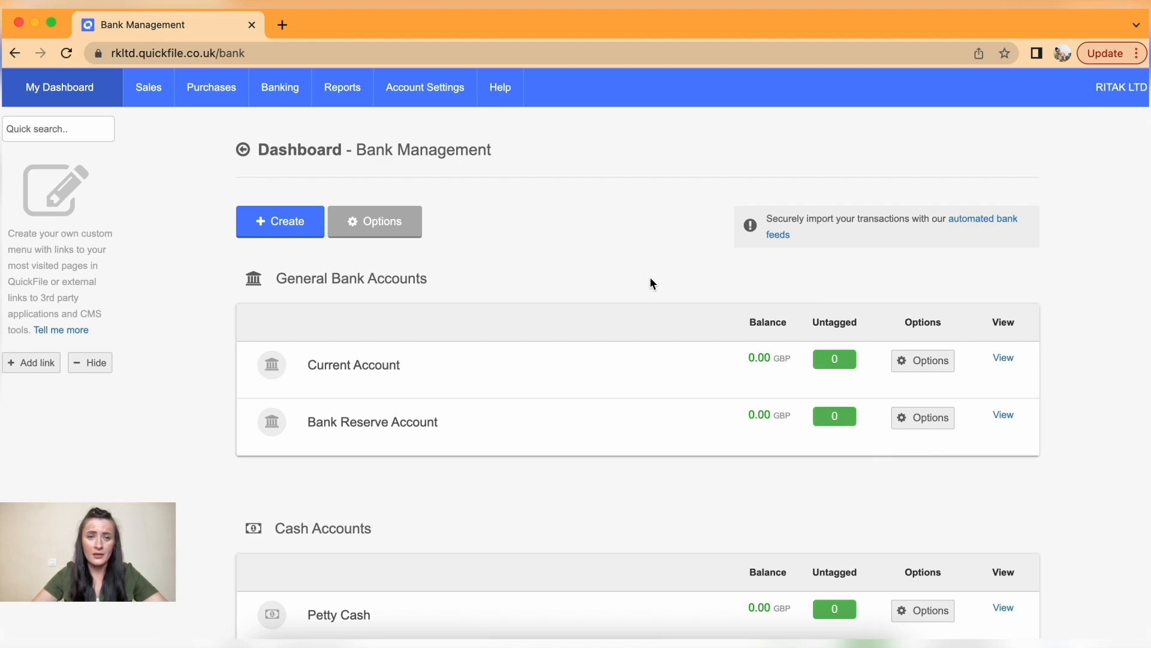
- Review the bank, cash, credit card and loan accounts, then bring up the Bank Reserve Account's options
scroll(651, 280, down, 1)
scroll(651, 279, down, 1)
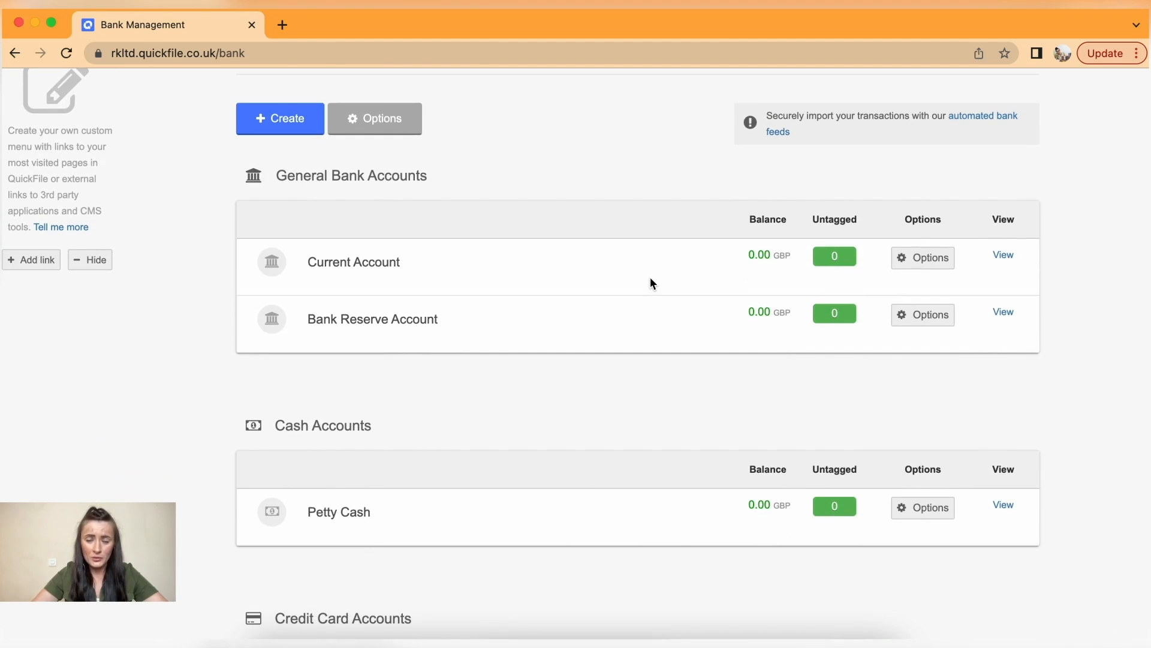
scroll(650, 282, down, 7)
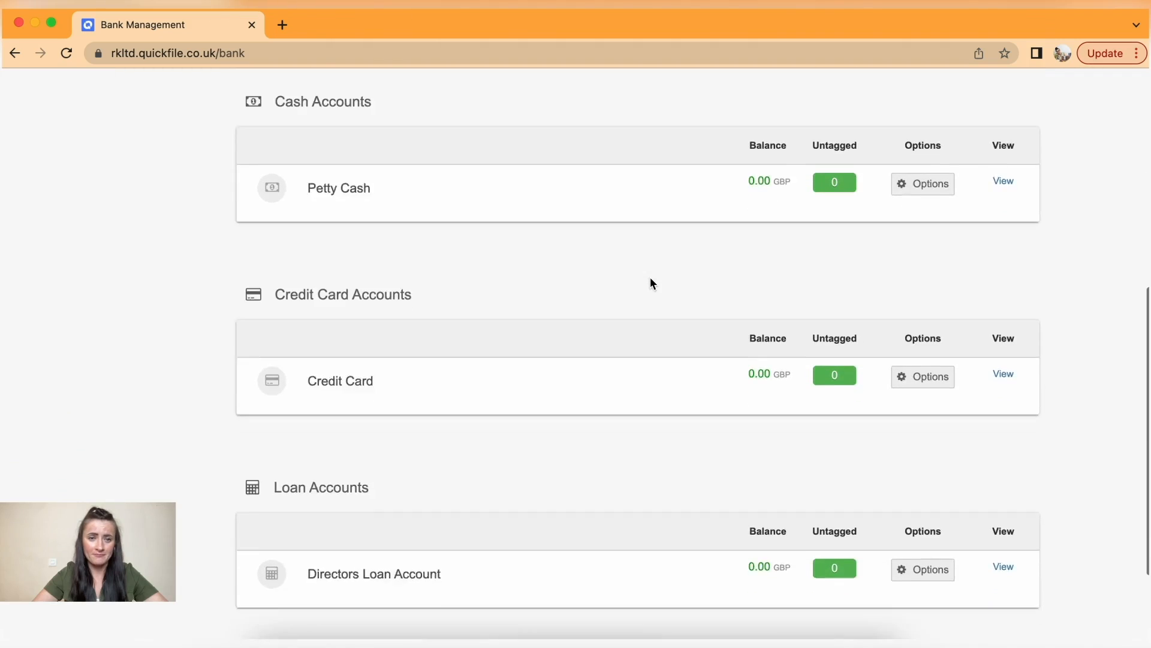
scroll(651, 280, up, 5)
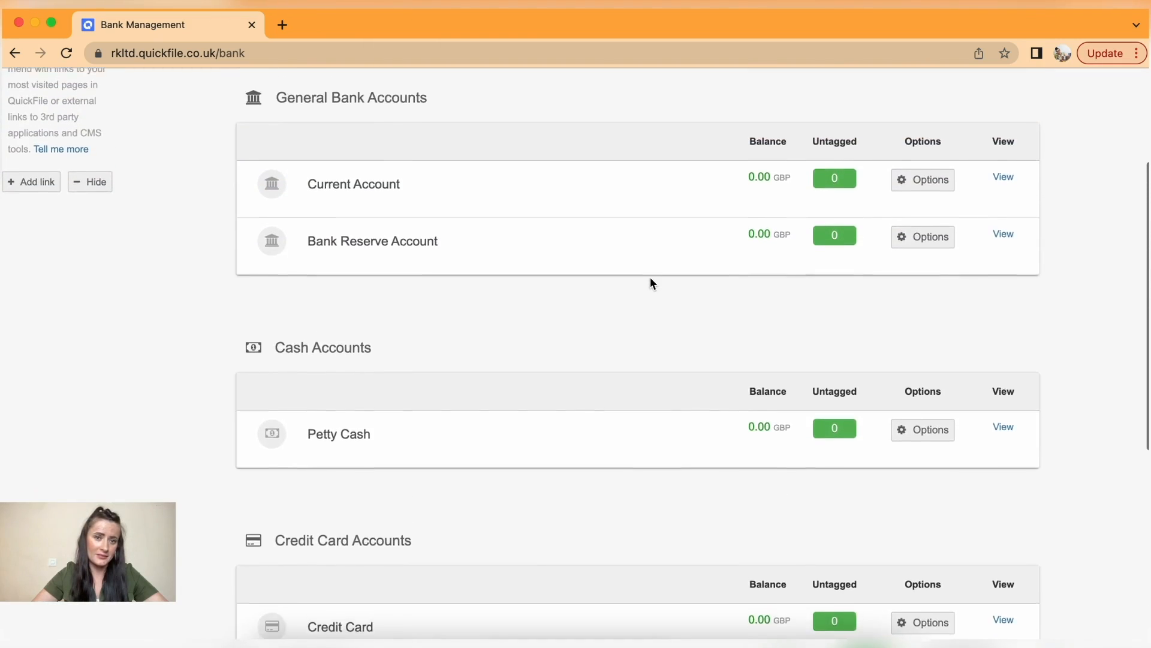
scroll(651, 281, down, 3)
scroll(653, 281, down, 2)
scroll(652, 281, up, 7)
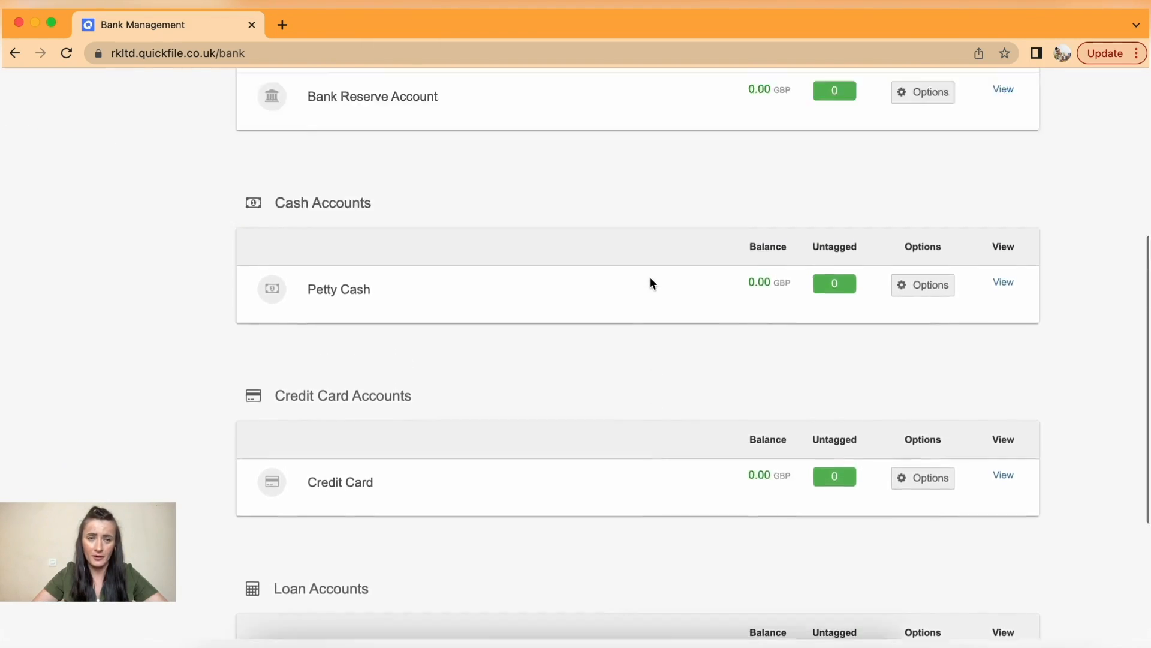
scroll(652, 282, up, 2)
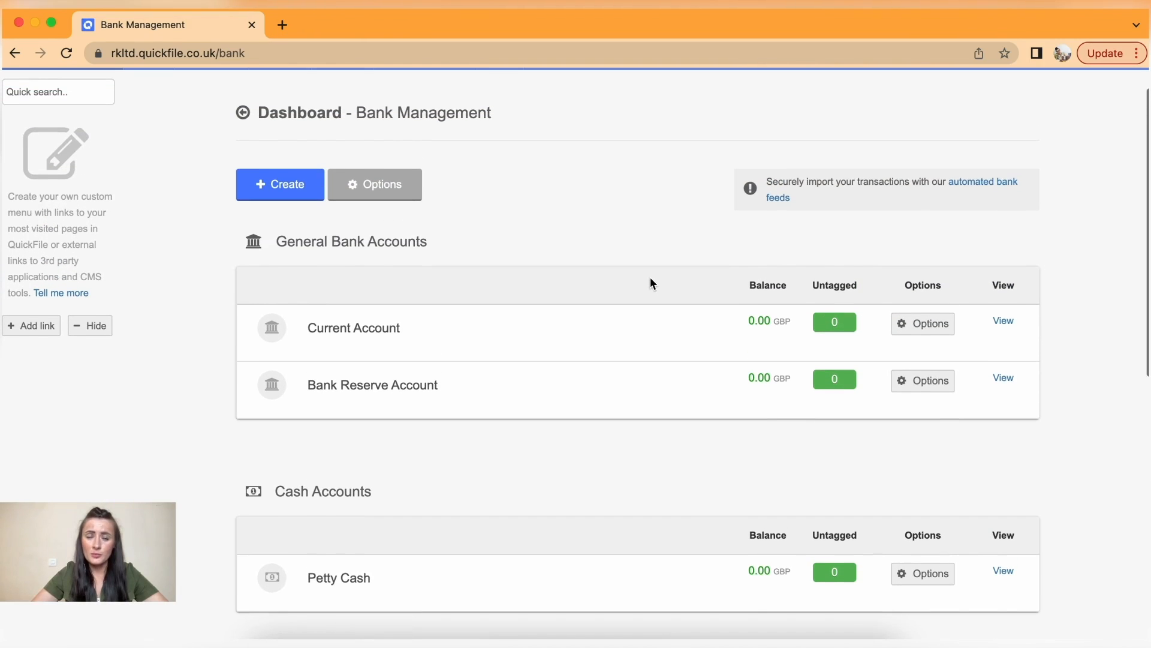
click(930, 382)
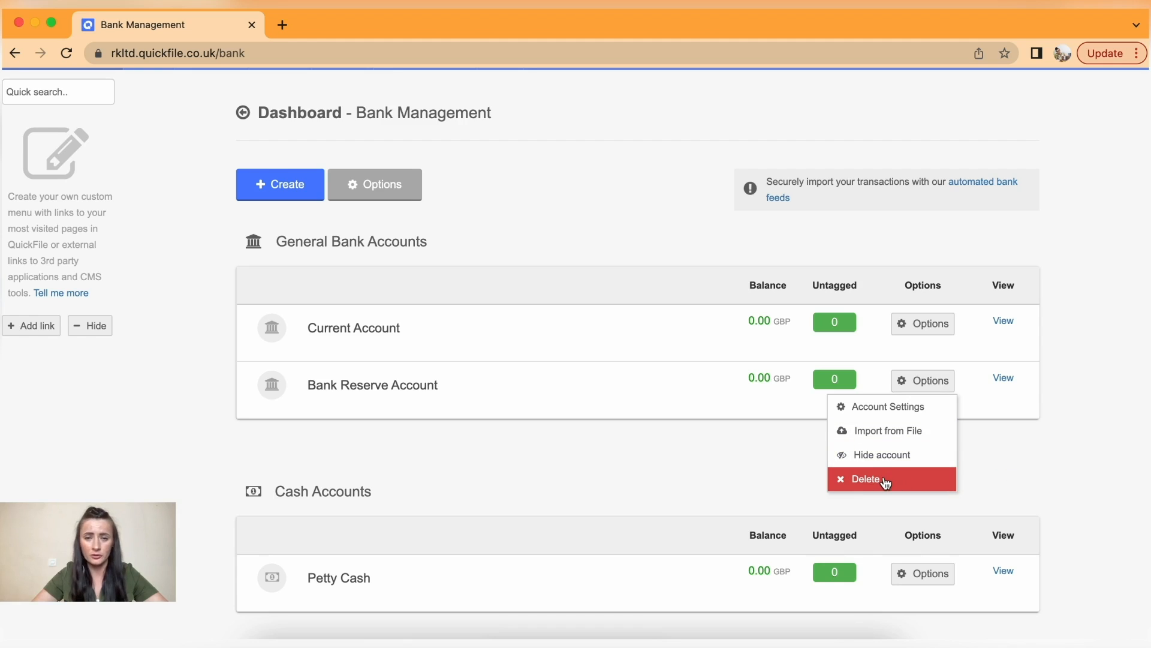
- Permanently delete the Bank Reserve Account, then hide the Directors Loan Account under Loan Accounts
click(886, 482)
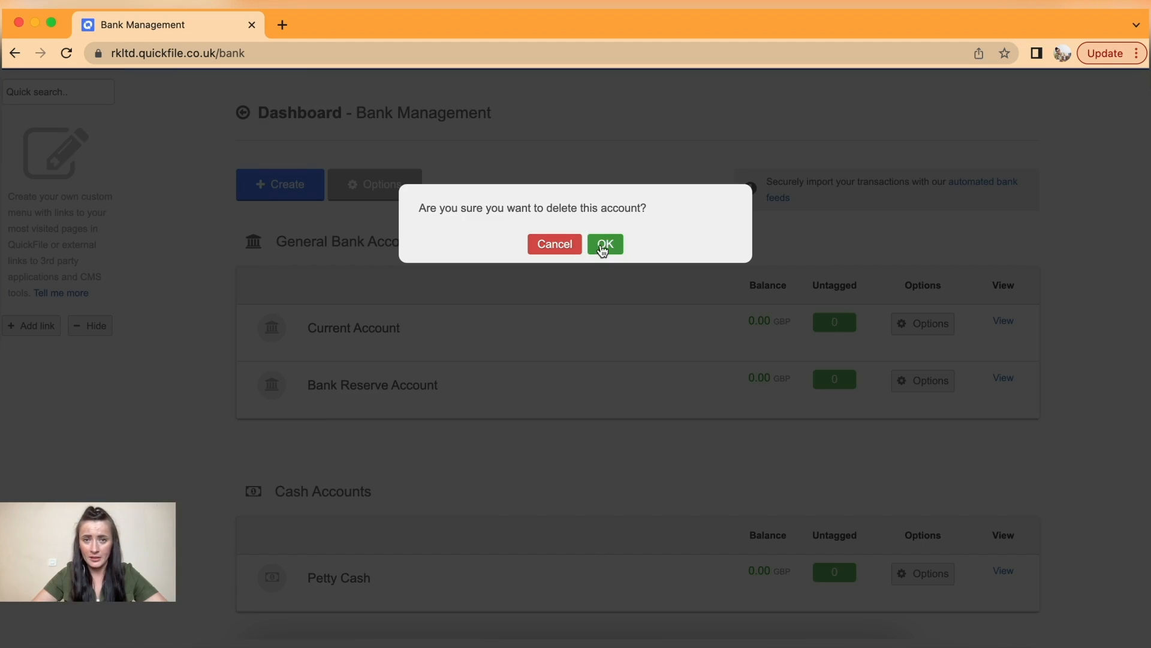
click(605, 244)
scroll(496, 477, down, 3)
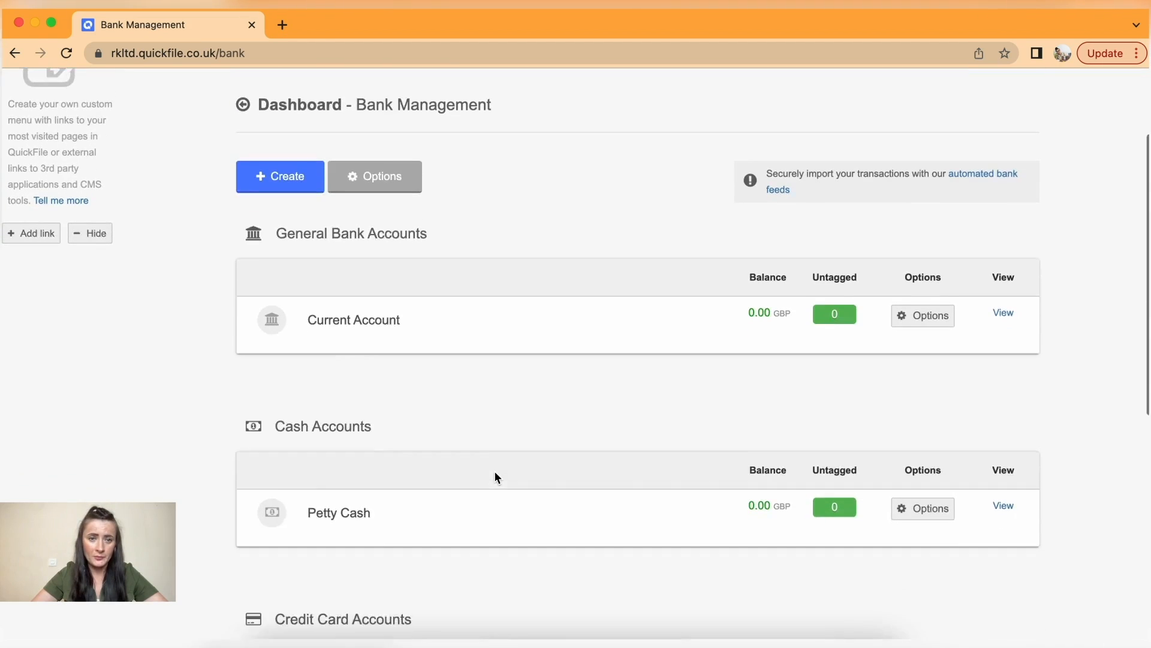
scroll(495, 477, down, 3)
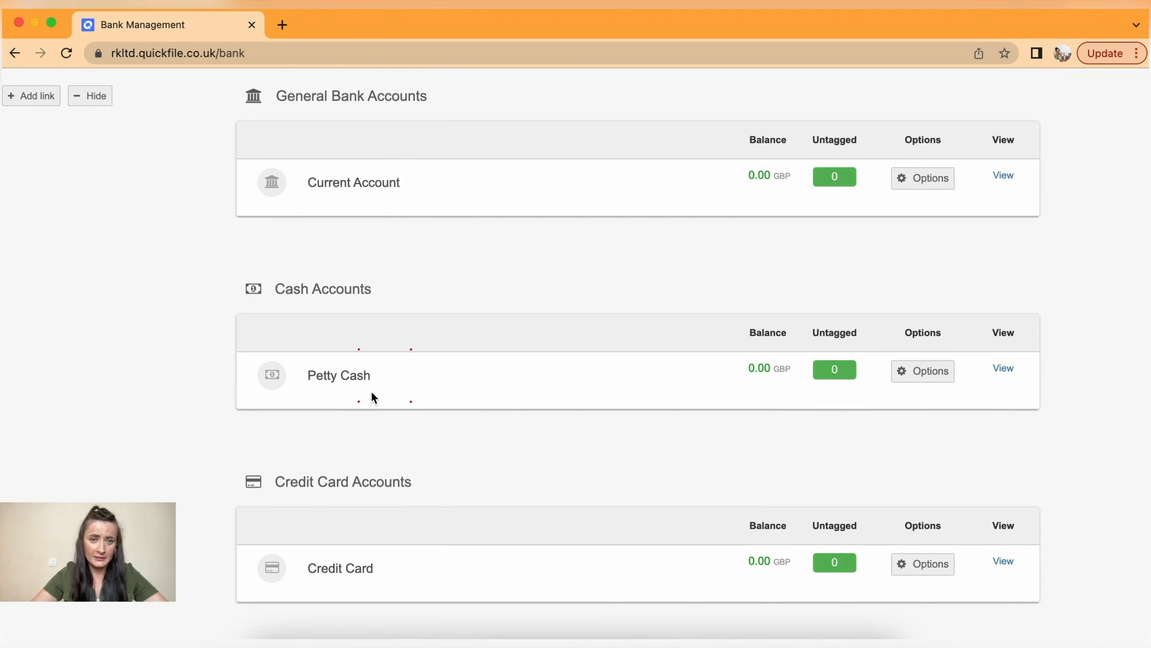
scroll(371, 392, down, 4)
scroll(413, 368, down, 2)
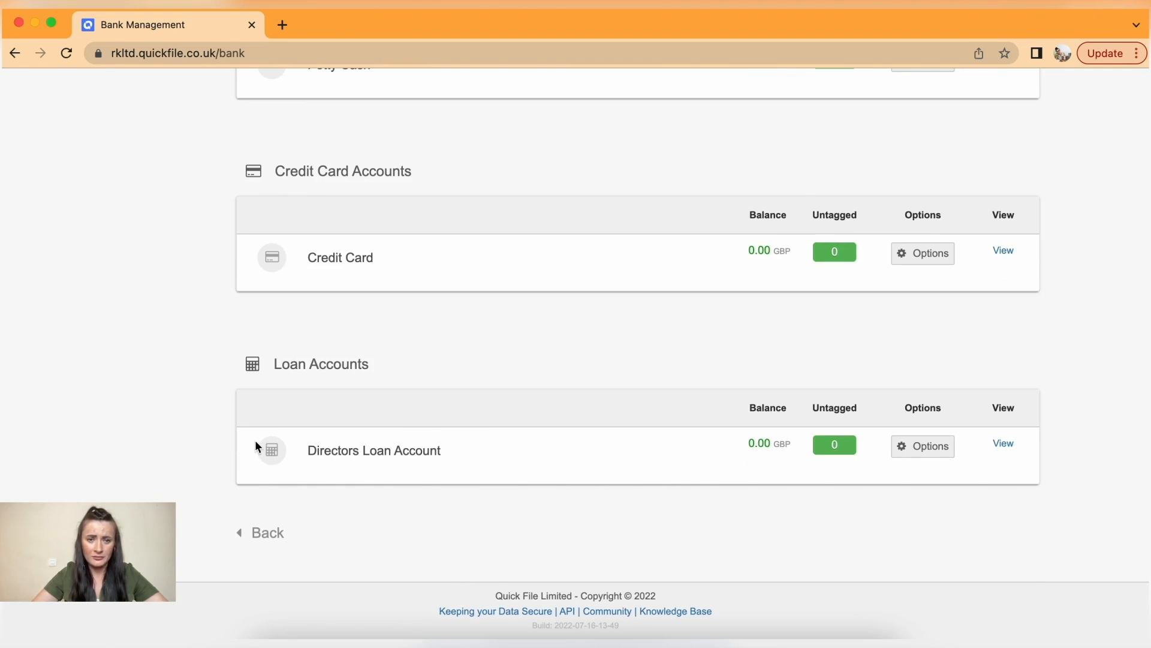
click(935, 455)
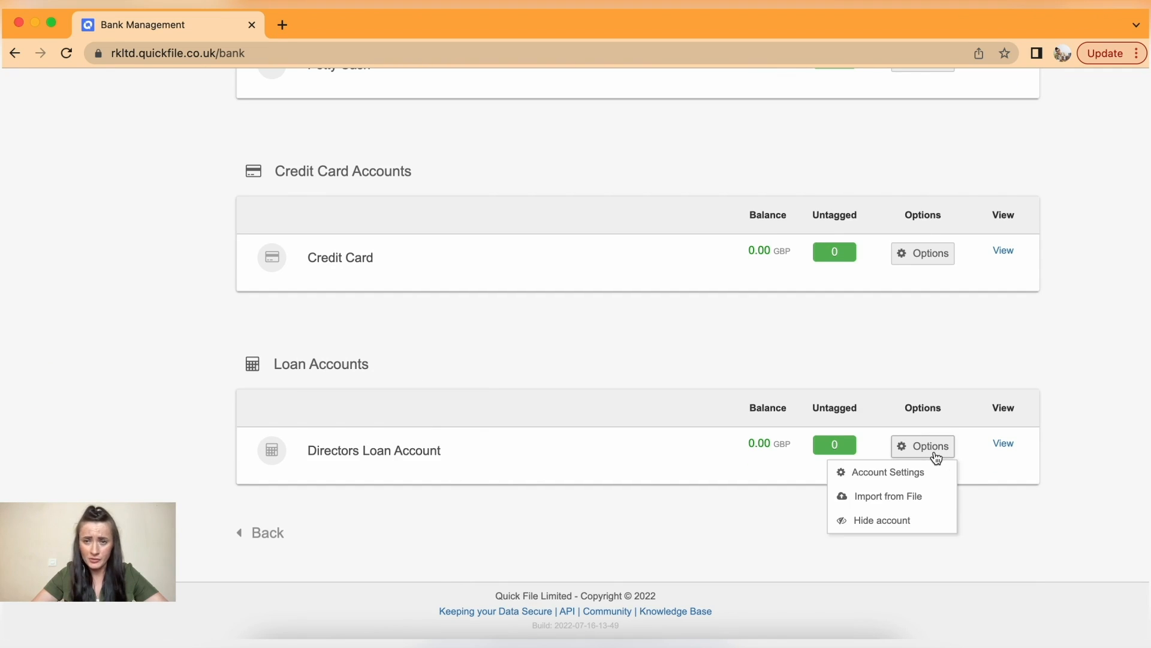
click(897, 521)
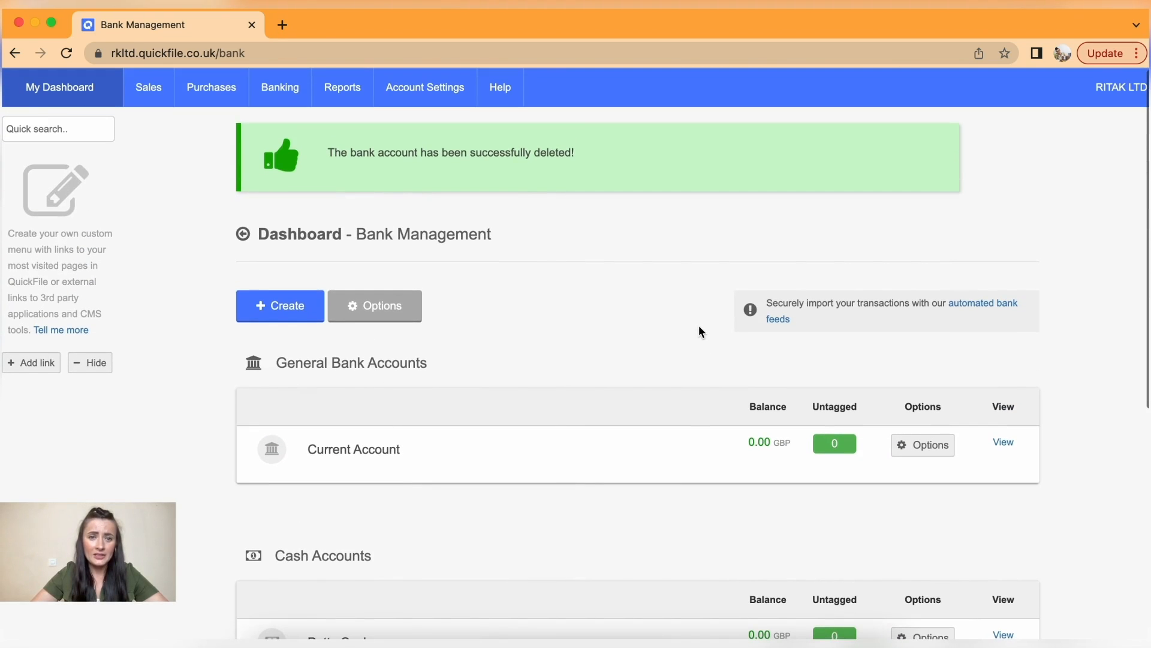
- Switch the bank accounts page to Sort / Hide Accounts mode so hidden accounts appear
click(378, 312)
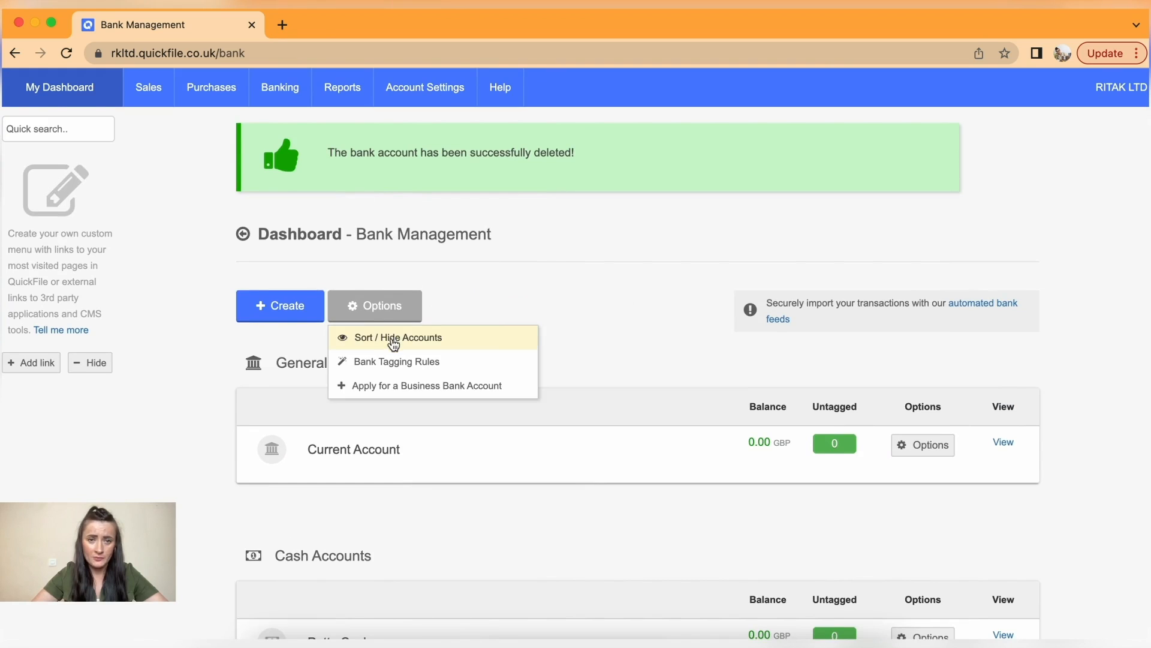
click(393, 338)
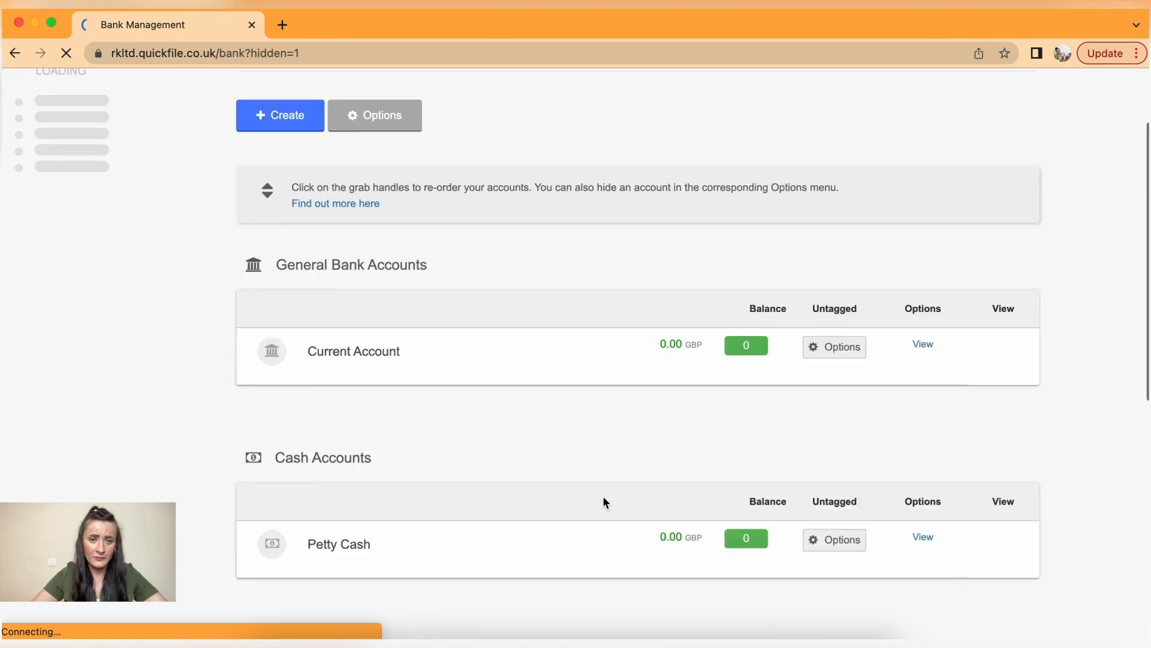
scroll(603, 502, down, 10)
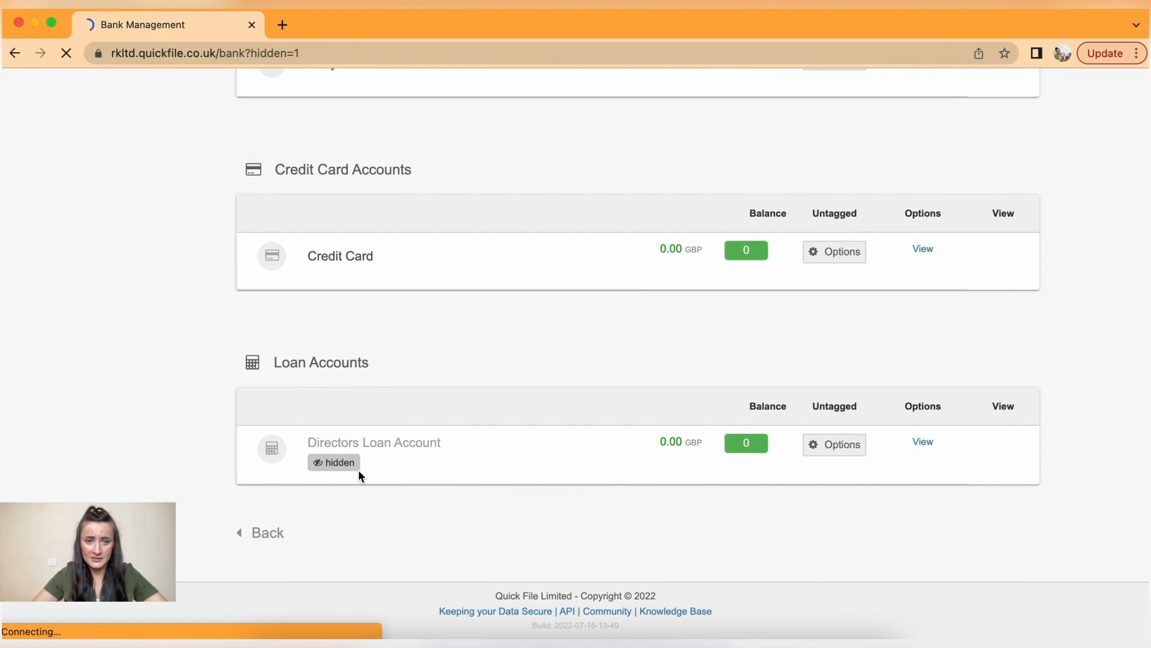
- Show the Directors Loan Account, then hide it again
click(837, 449)
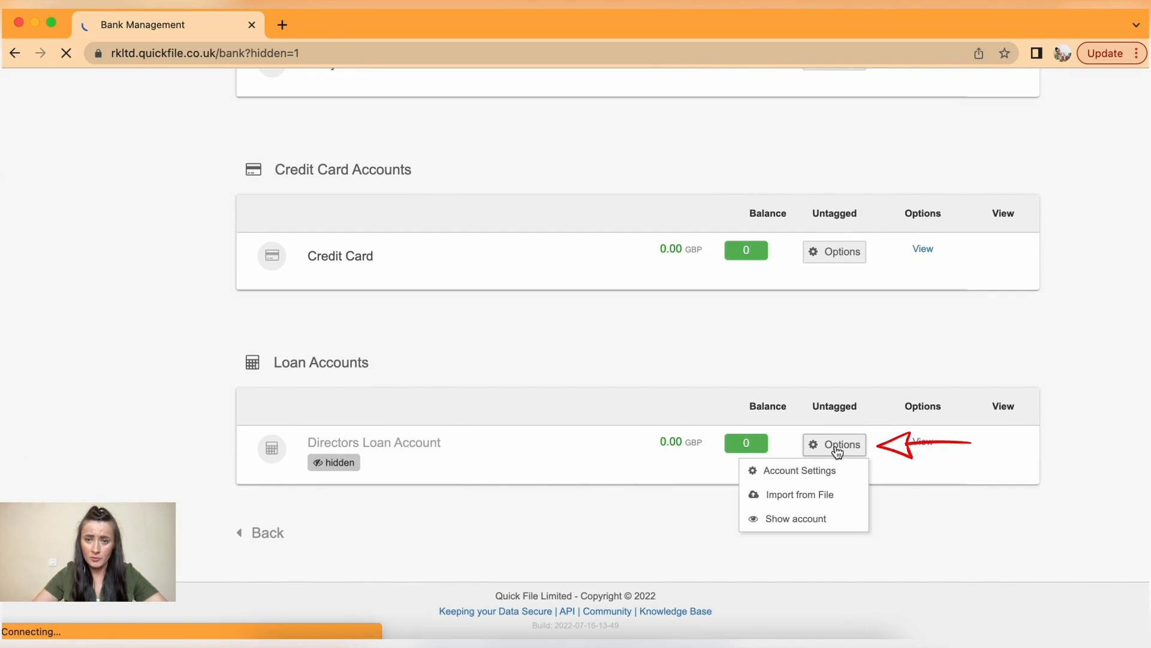
click(788, 519)
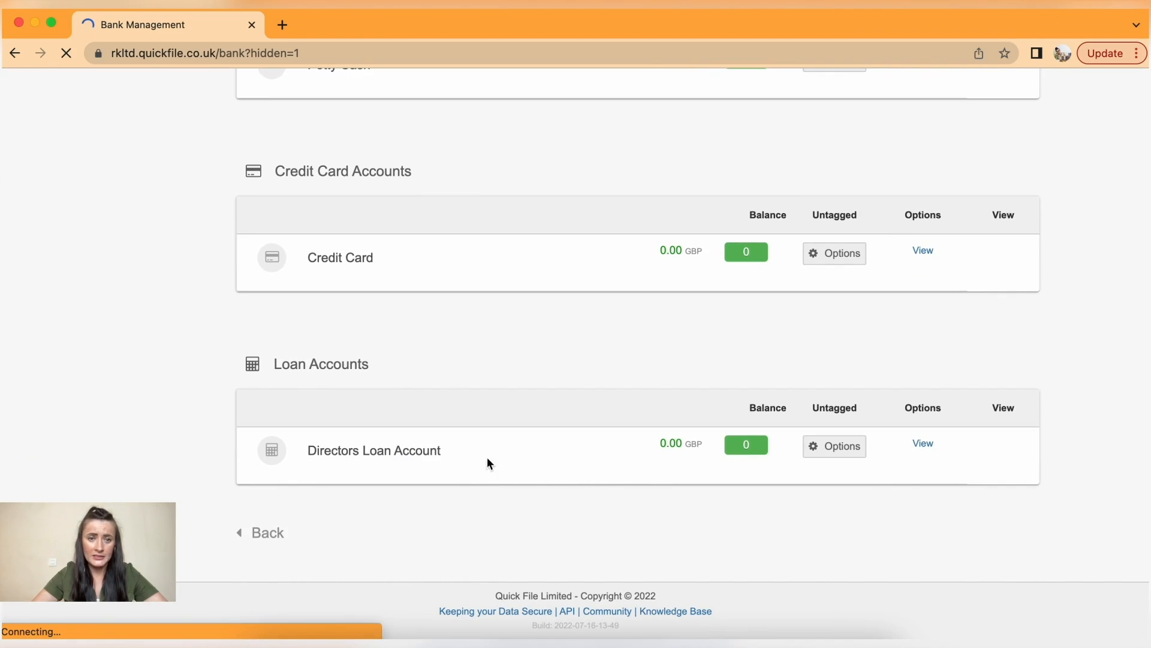
click(835, 460)
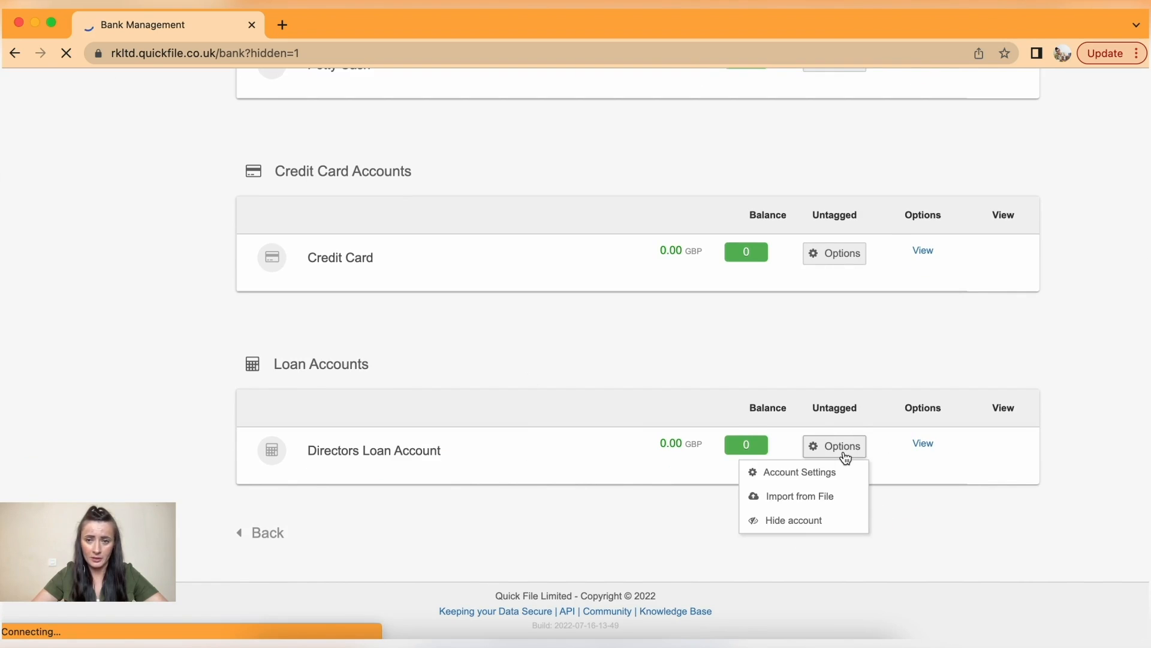
click(804, 520)
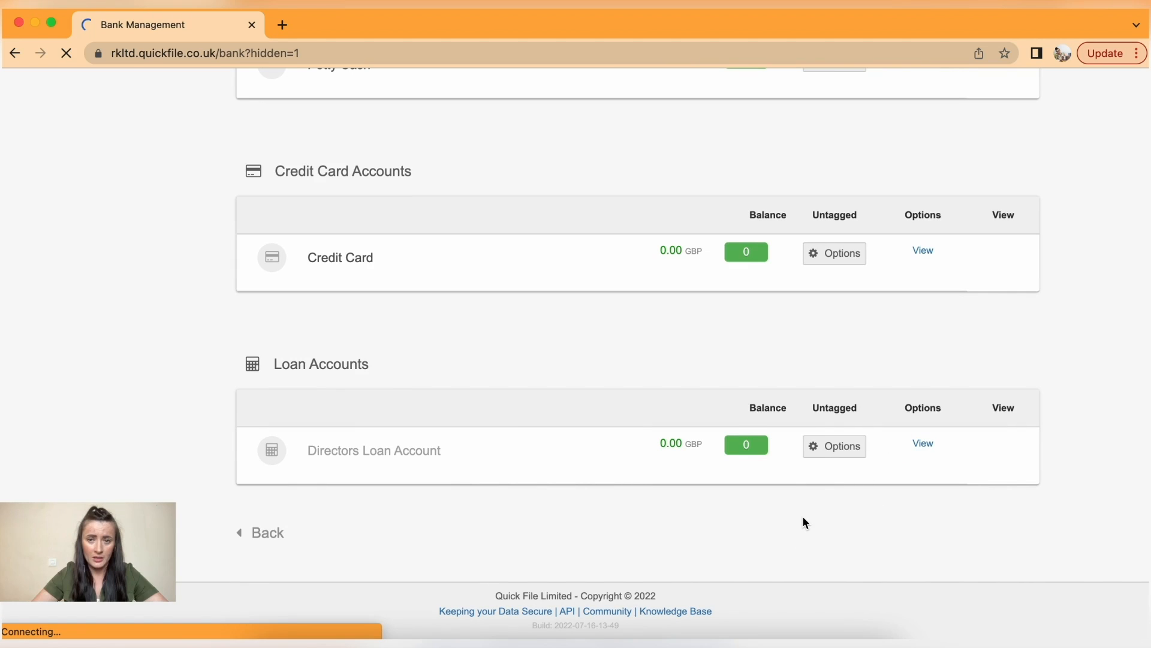
scroll(795, 494, up, 1)
scroll(795, 501, up, 3)
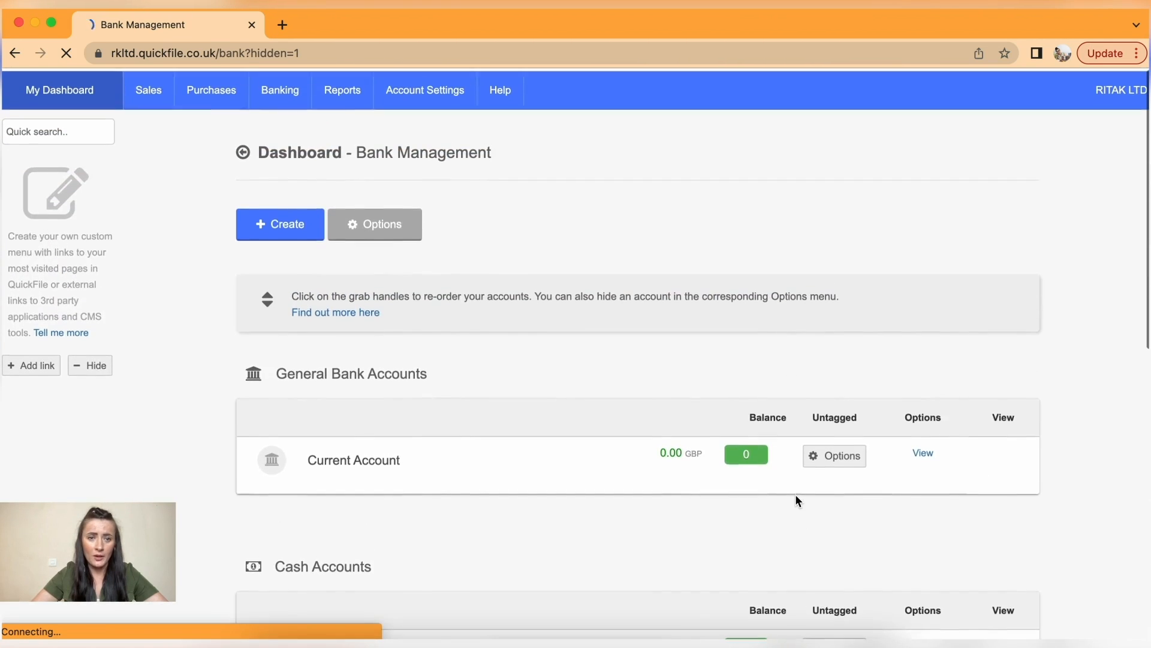
- Open the Current Account's settings (code 1200) and browse the Bank Name list, leaving it as Other
click(805, 457)
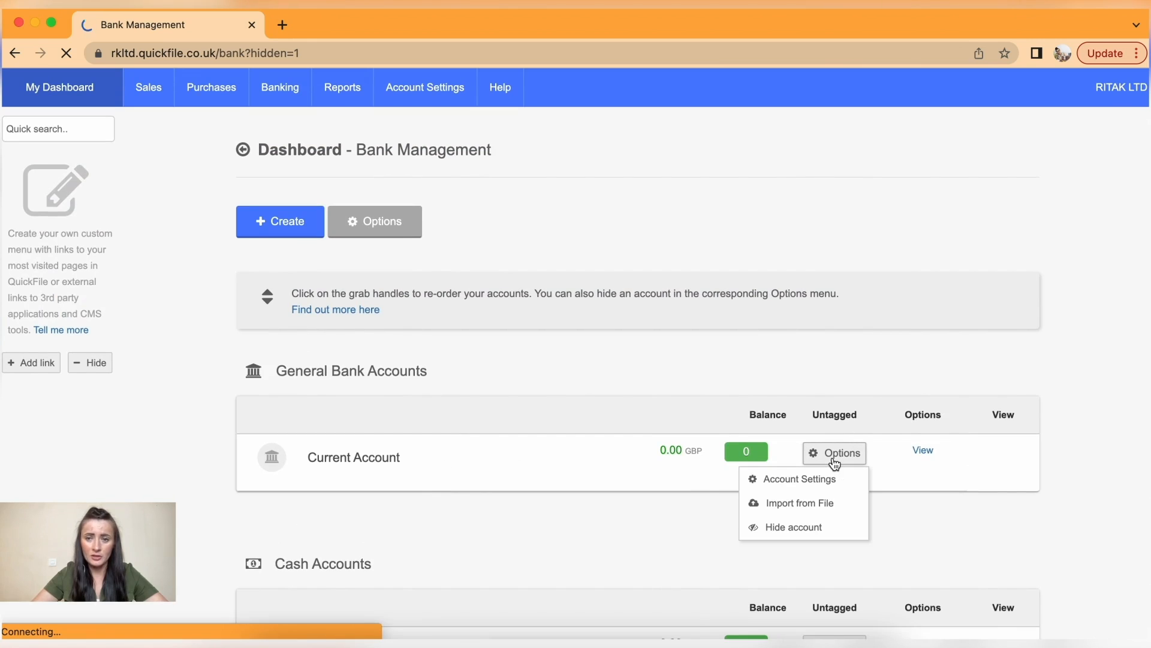
click(807, 485)
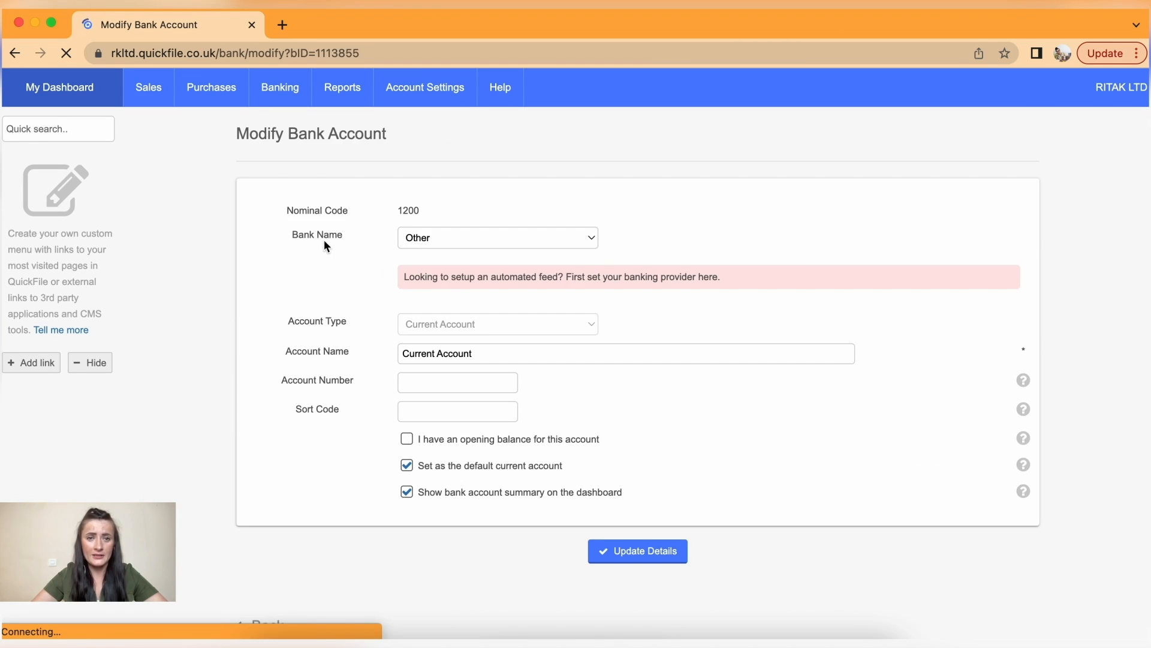
click(593, 237)
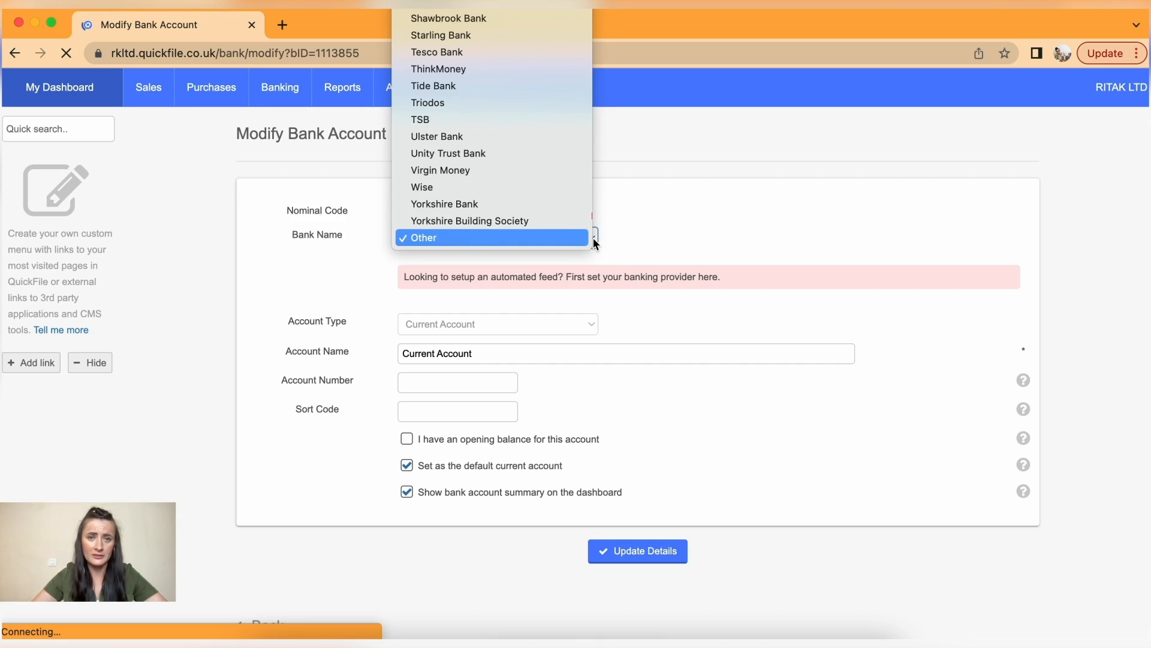
scroll(472, 142, up, 10)
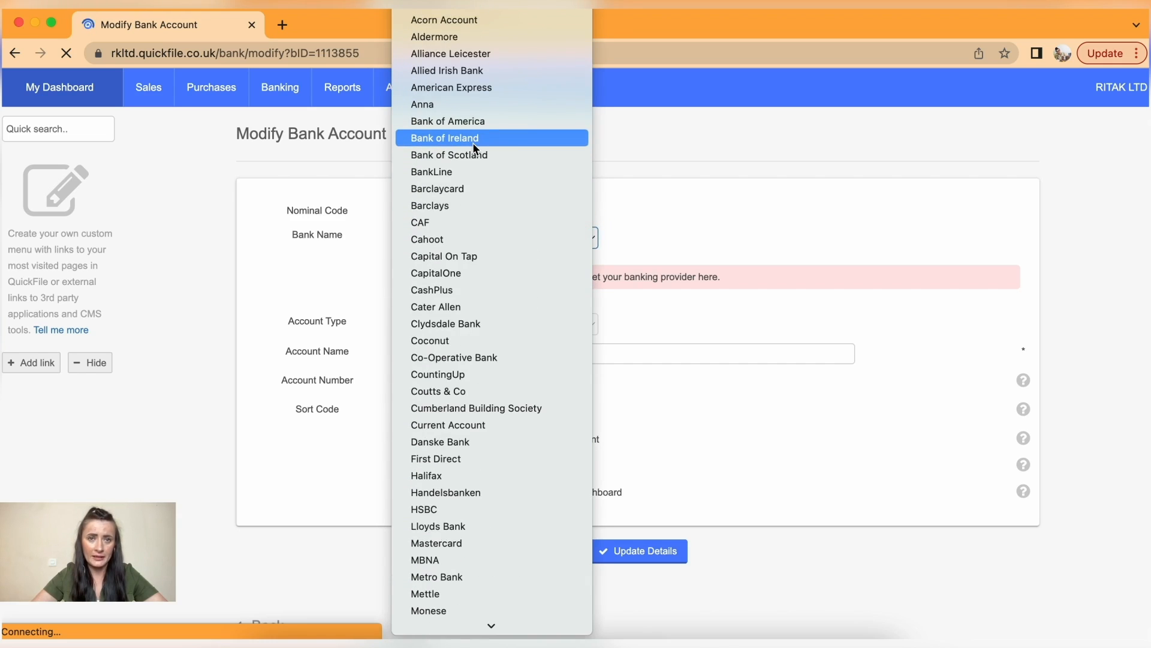
scroll(473, 142, down, 1)
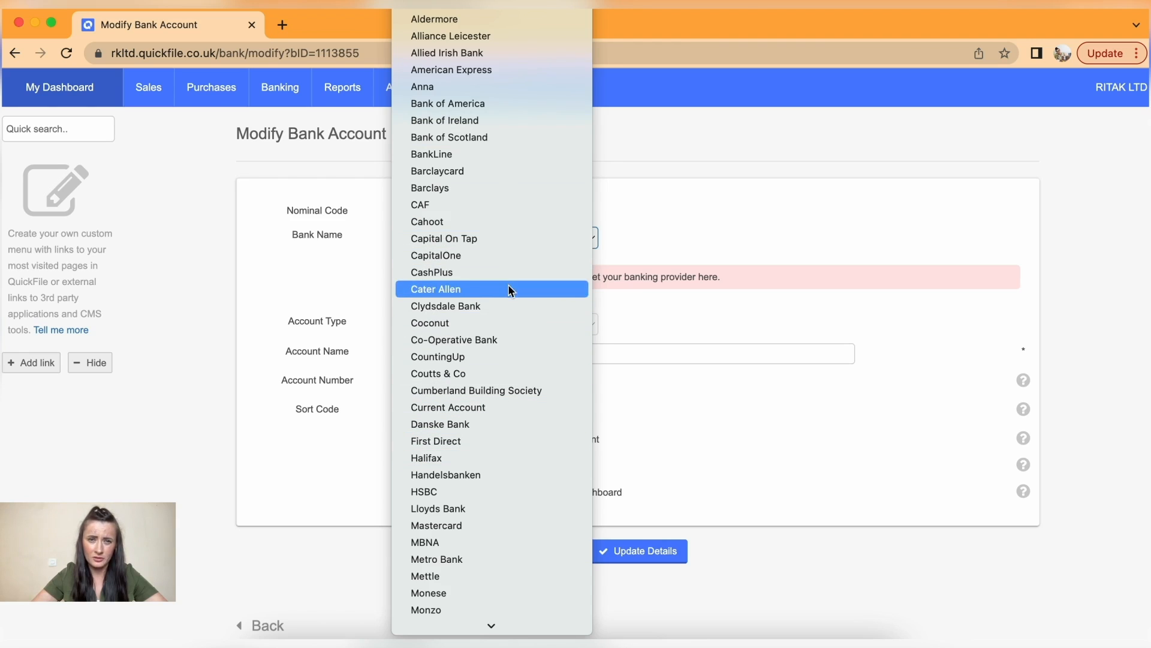
click(694, 229)
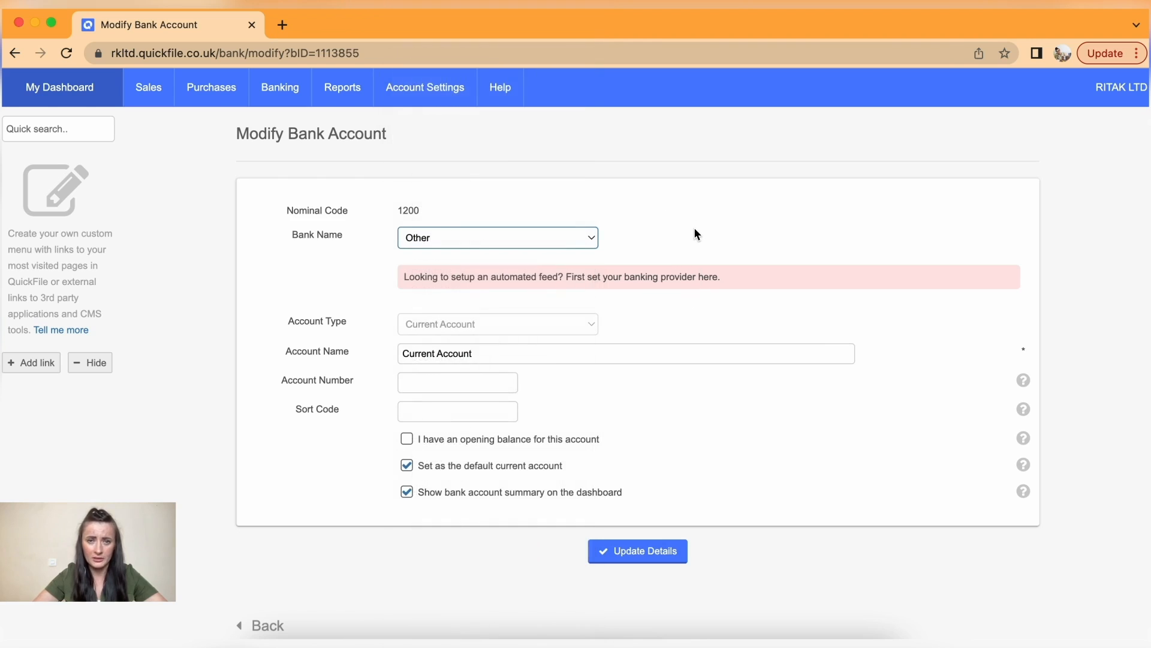
- Prefix the Current Account name with the owner's name and enter its account number and sort code
scroll(664, 354, down, 2)
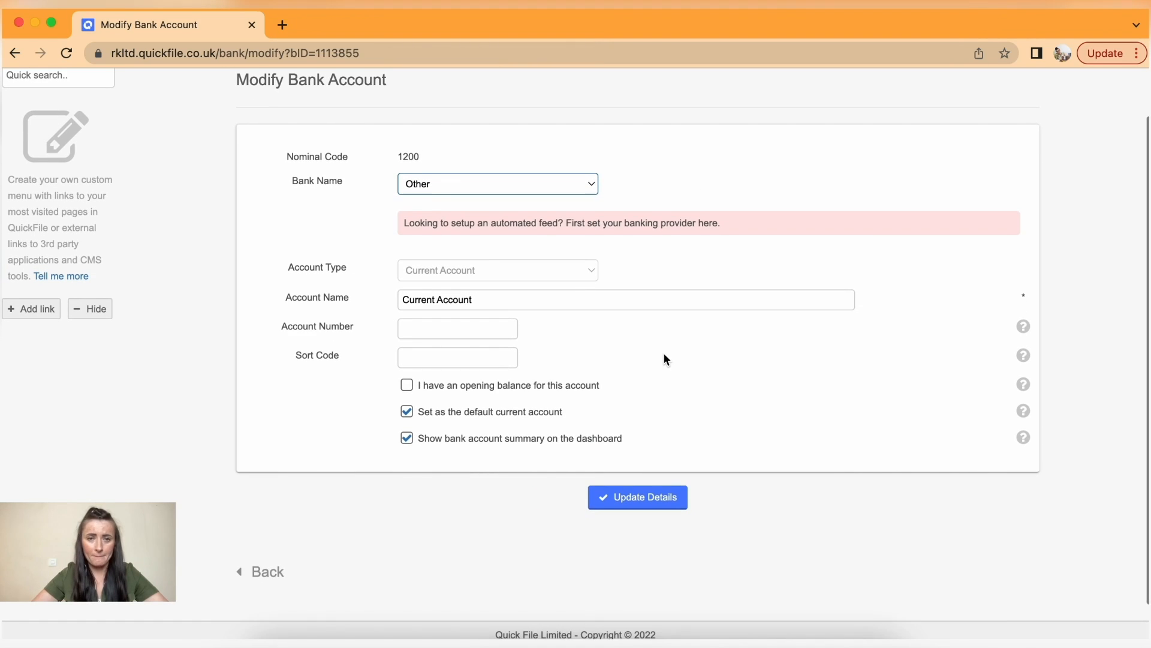
click(402, 298)
text(Ri)
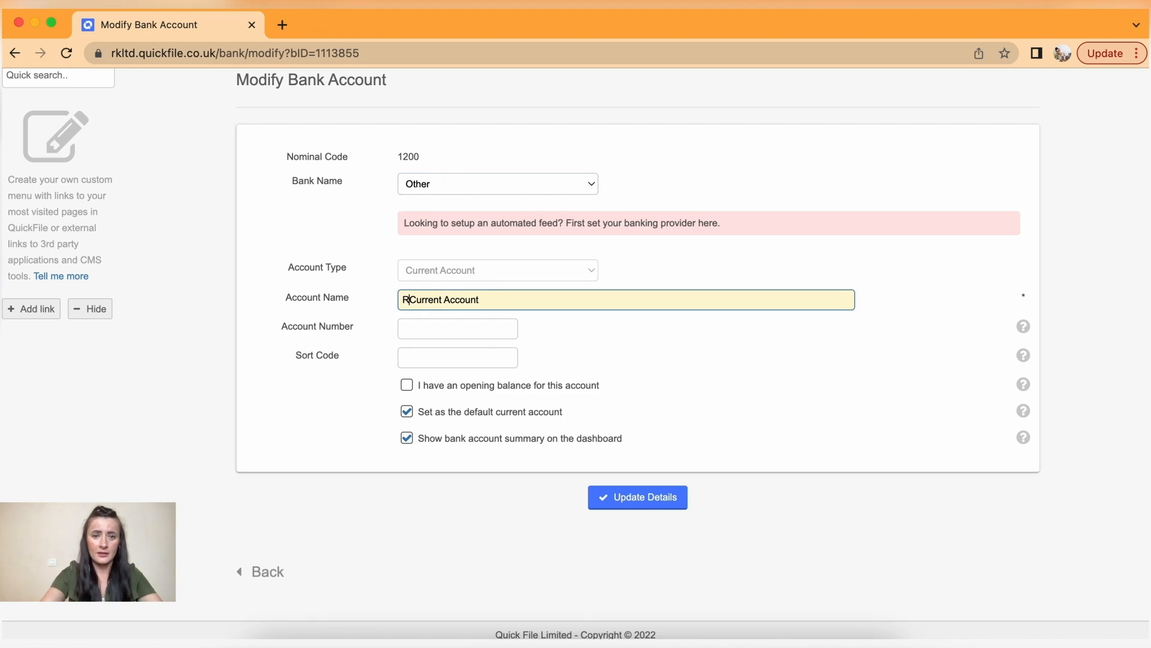
text(taK -)
click(429, 331)
click(433, 351)
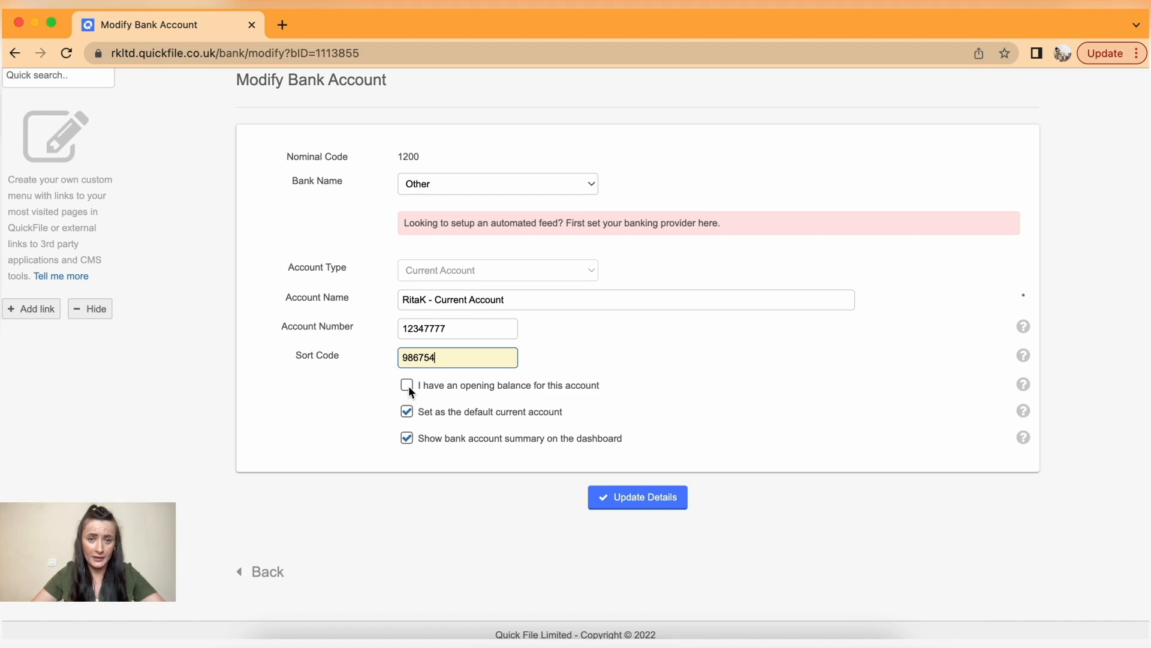
- Add a 2000 opening balance effective 01/07/2022 and save the Current Account details
click(407, 385)
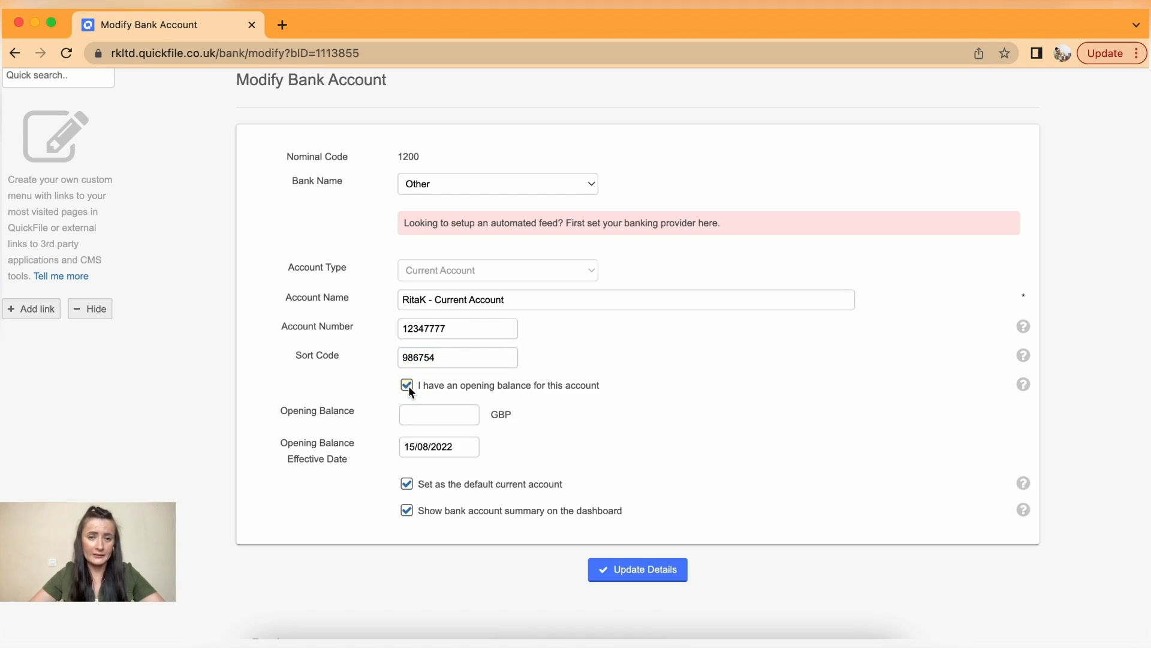
click(419, 411)
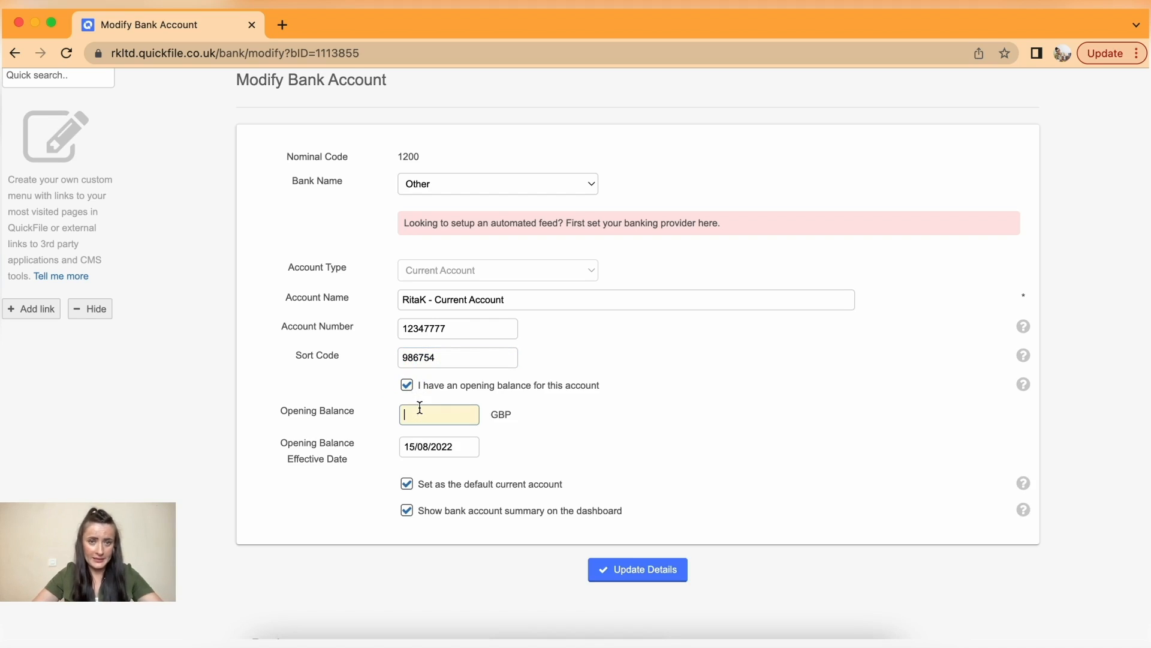
text(2000)
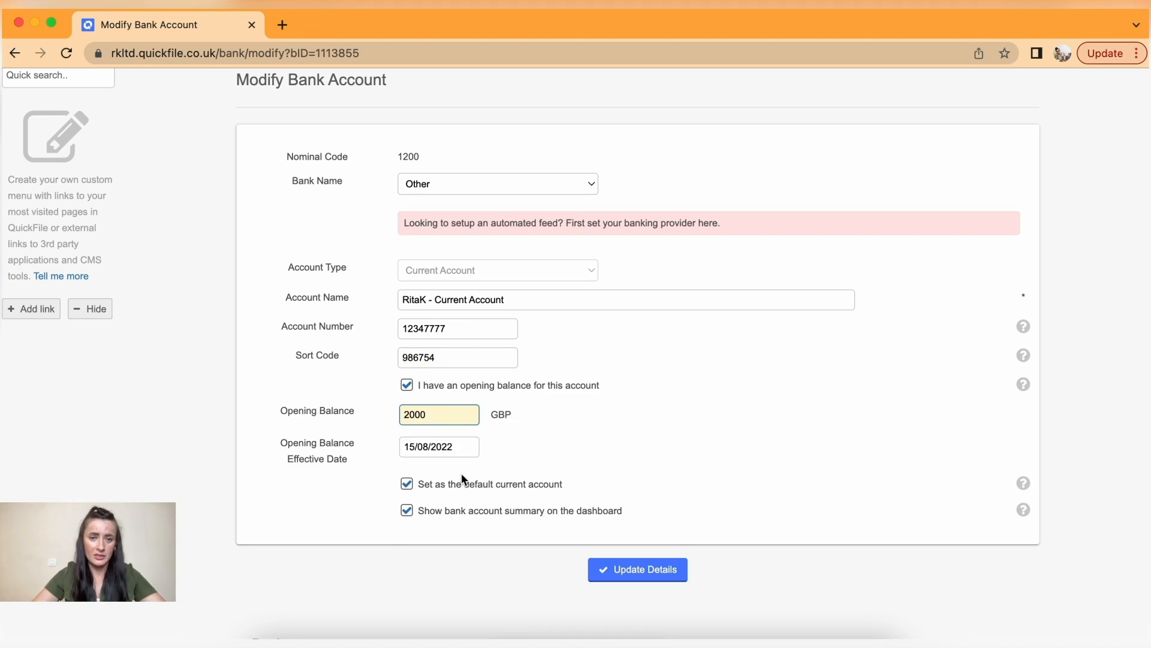
click(459, 446)
click(412, 470)
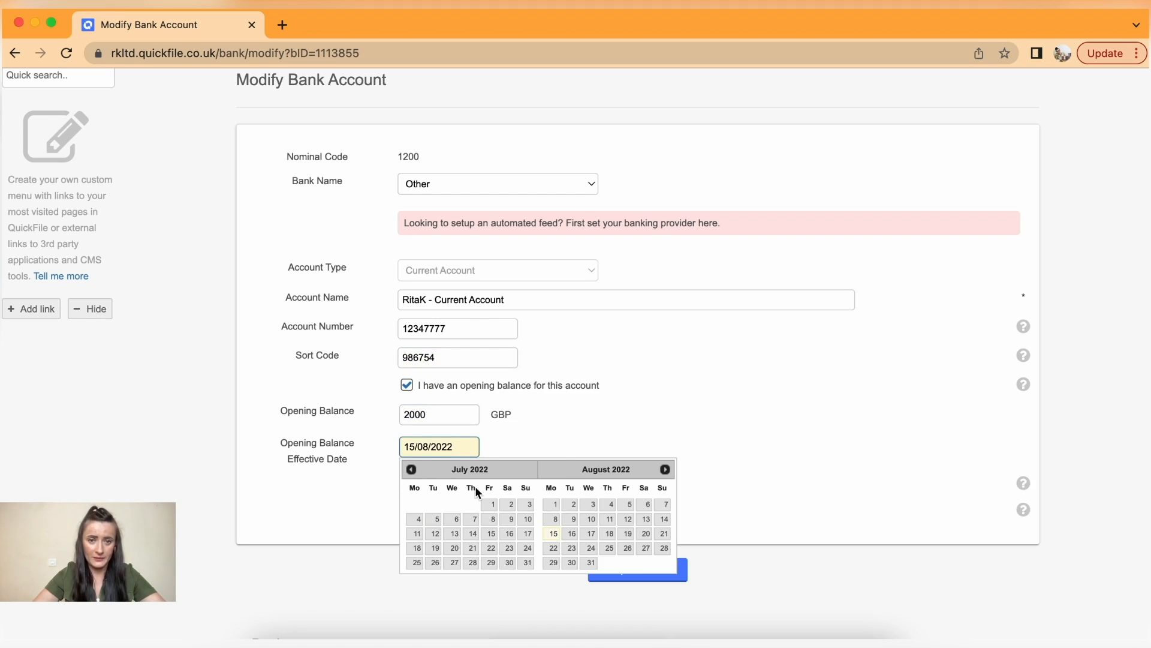
click(489, 504)
click(634, 571)
scroll(634, 571, up, 1)
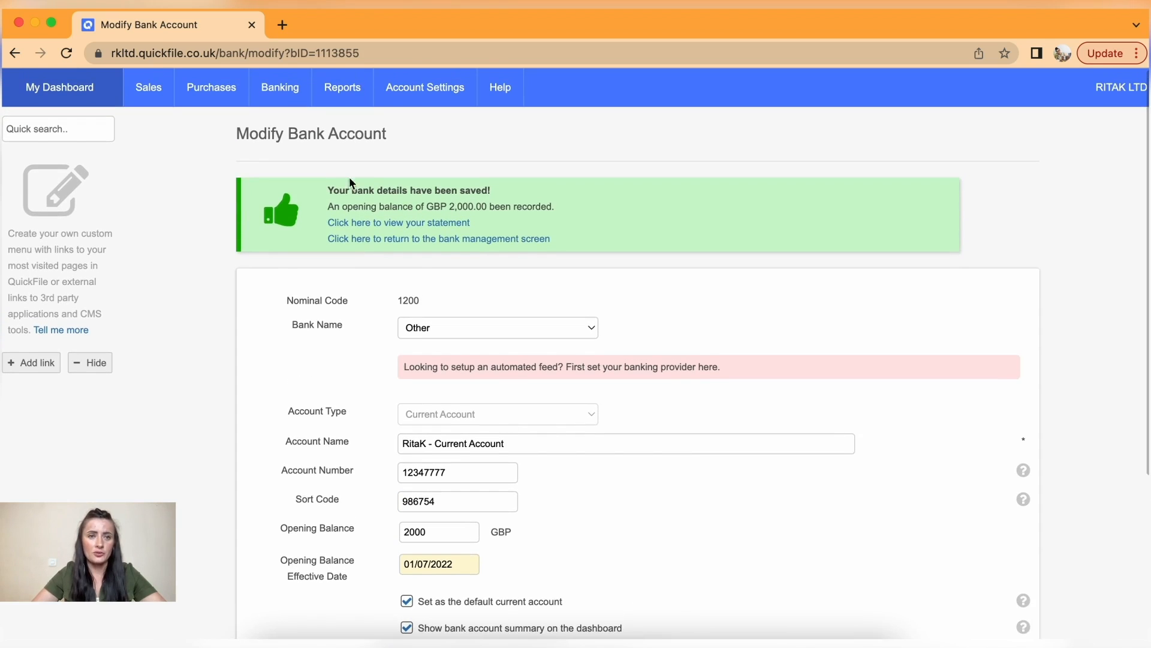
- Go to All bank accounts and bring up the Petty Cash account's options
mouse_move(292, 96)
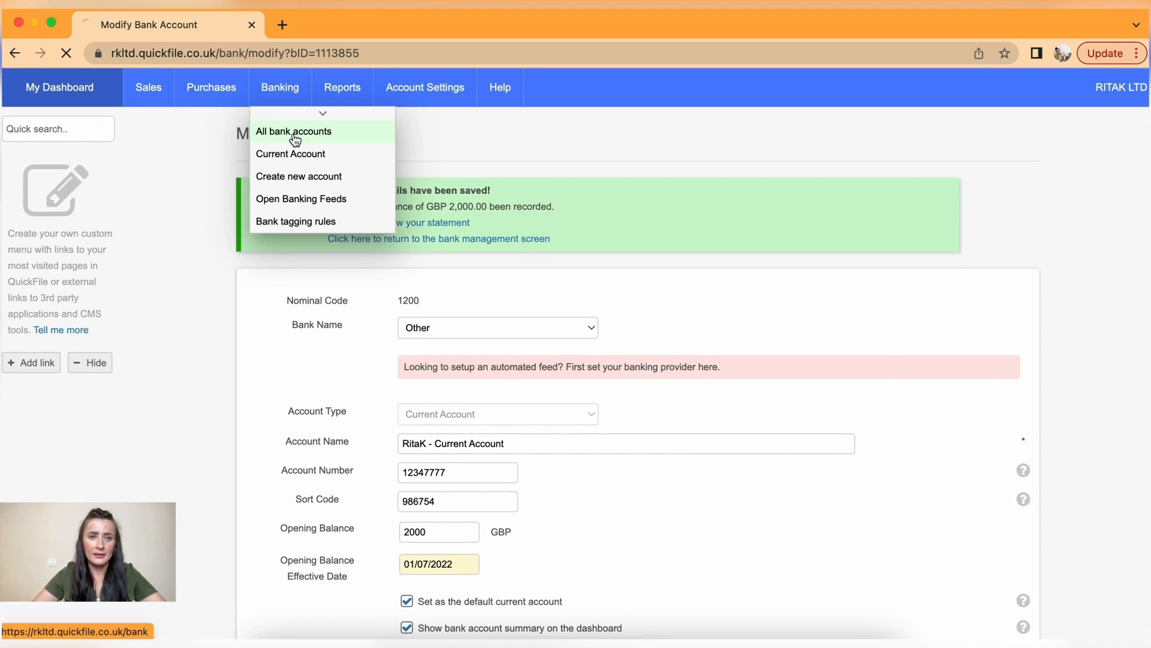
click(296, 132)
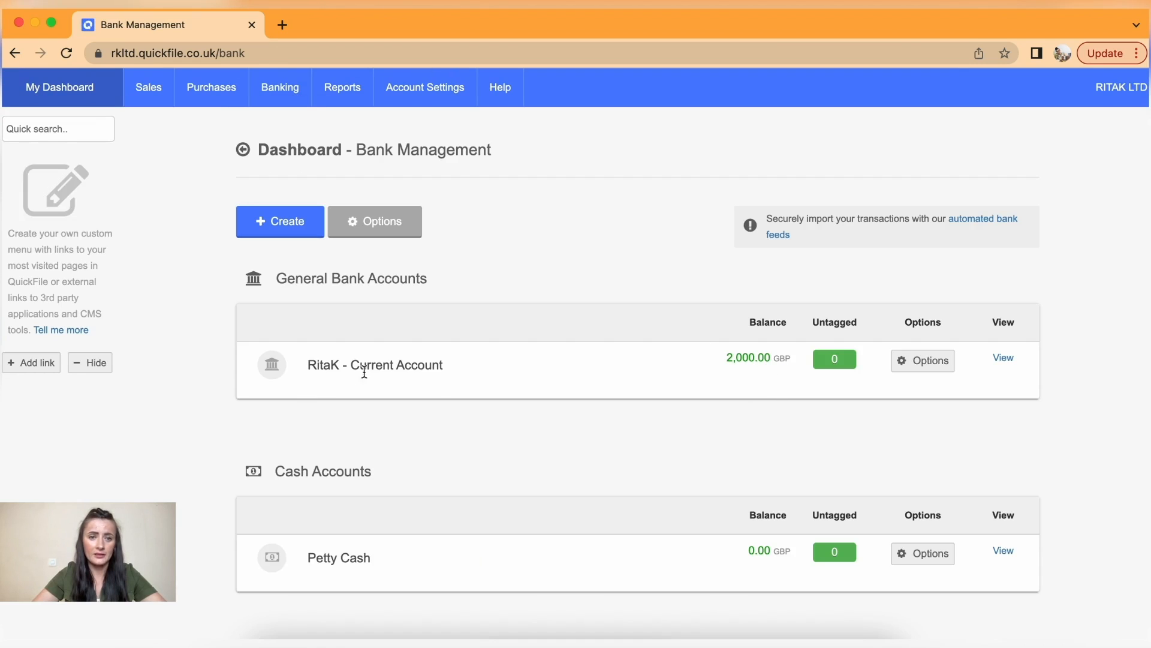
scroll(440, 394, down, 2)
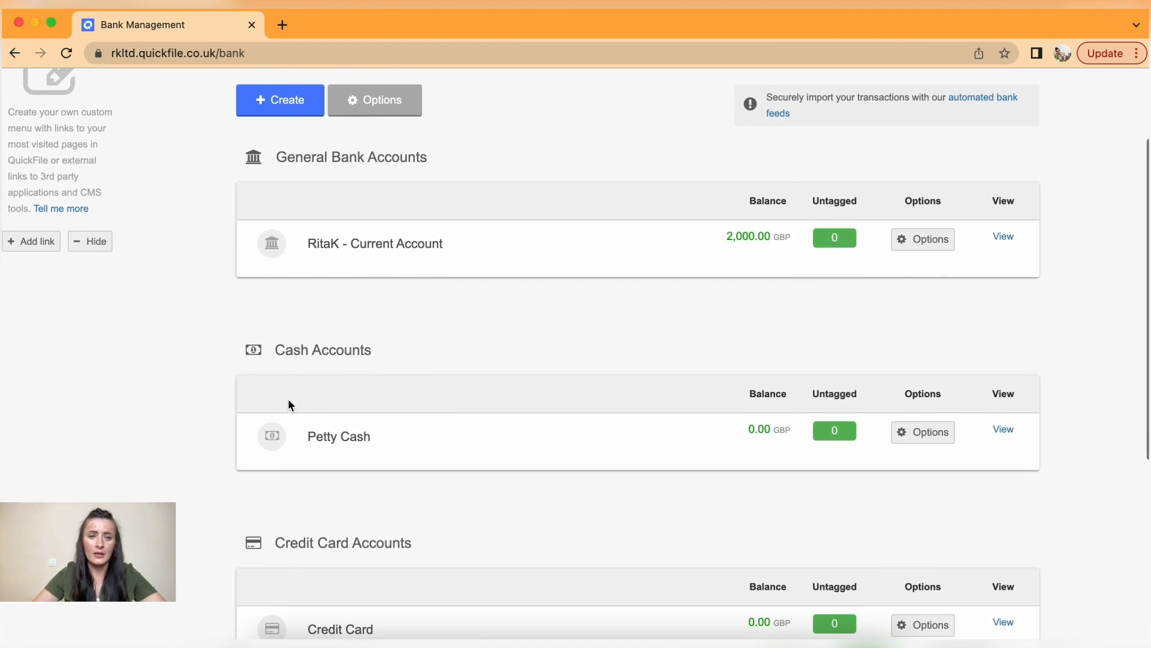
click(932, 436)
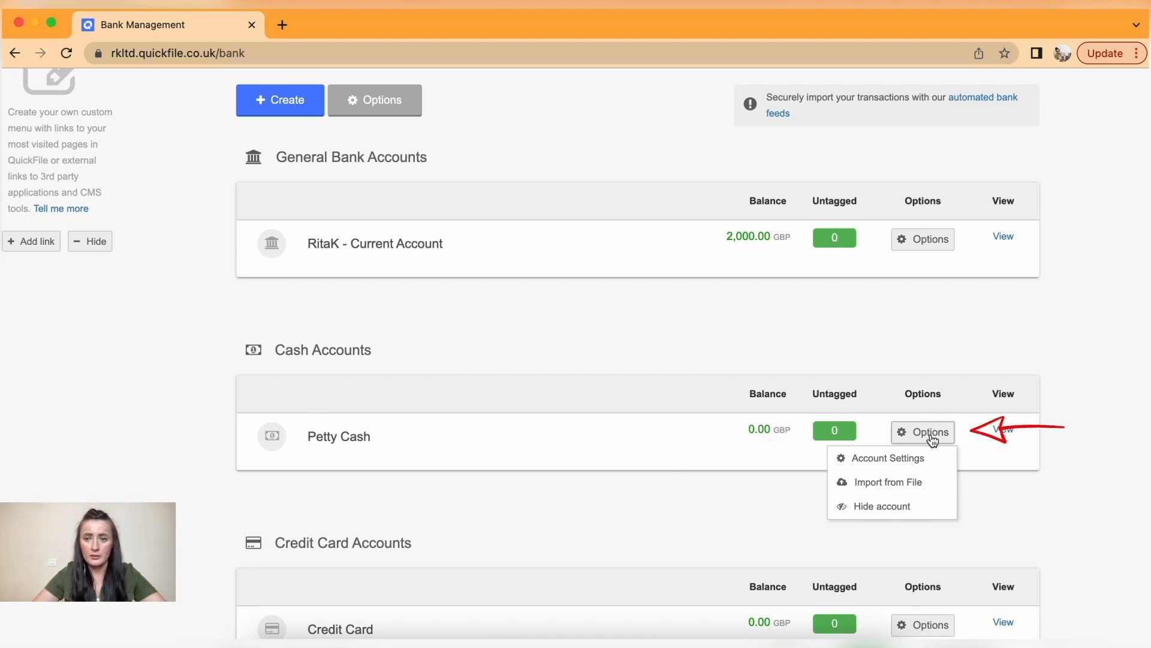
- In Petty Cash's Account Settings, prefix its name with the same owner name as the Current Account
click(904, 459)
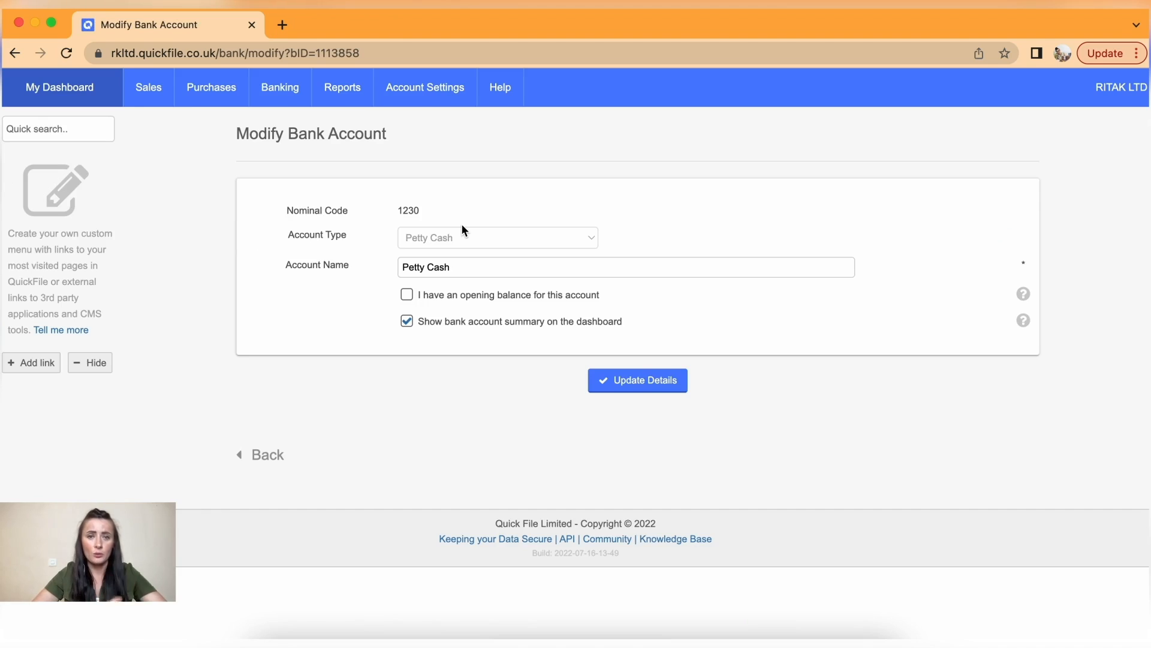
click(405, 267)
text(RitaK -)
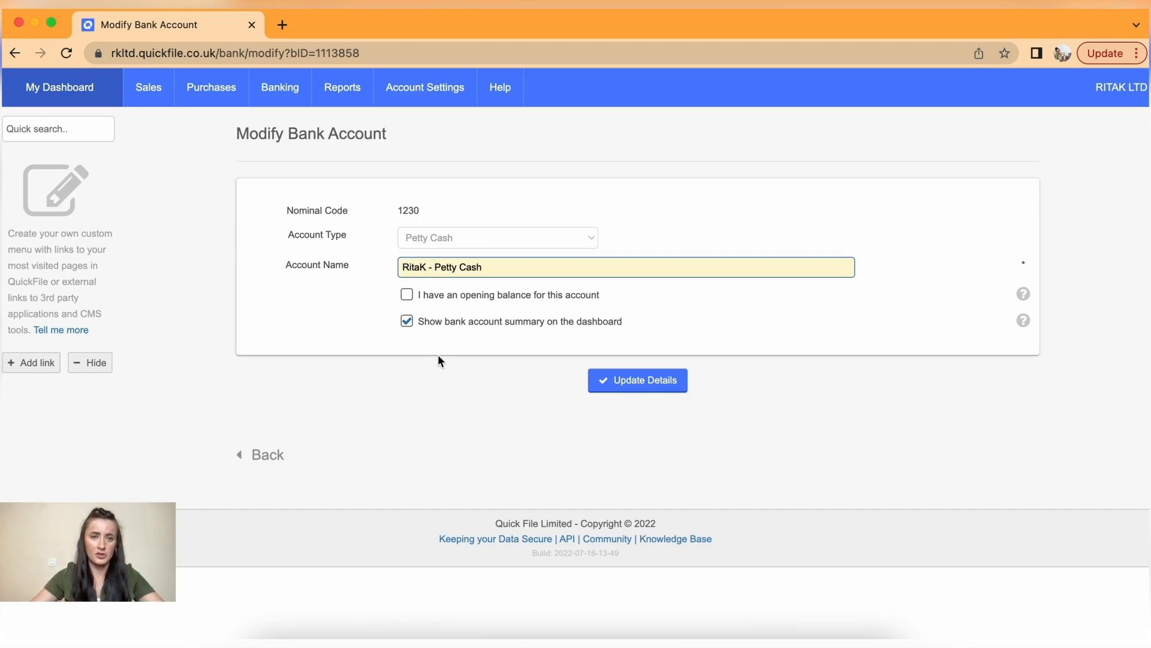
- Record a 150 opening balance effective 01/07/2022 and save the Petty Cash details
click(407, 295)
click(426, 324)
text(150)
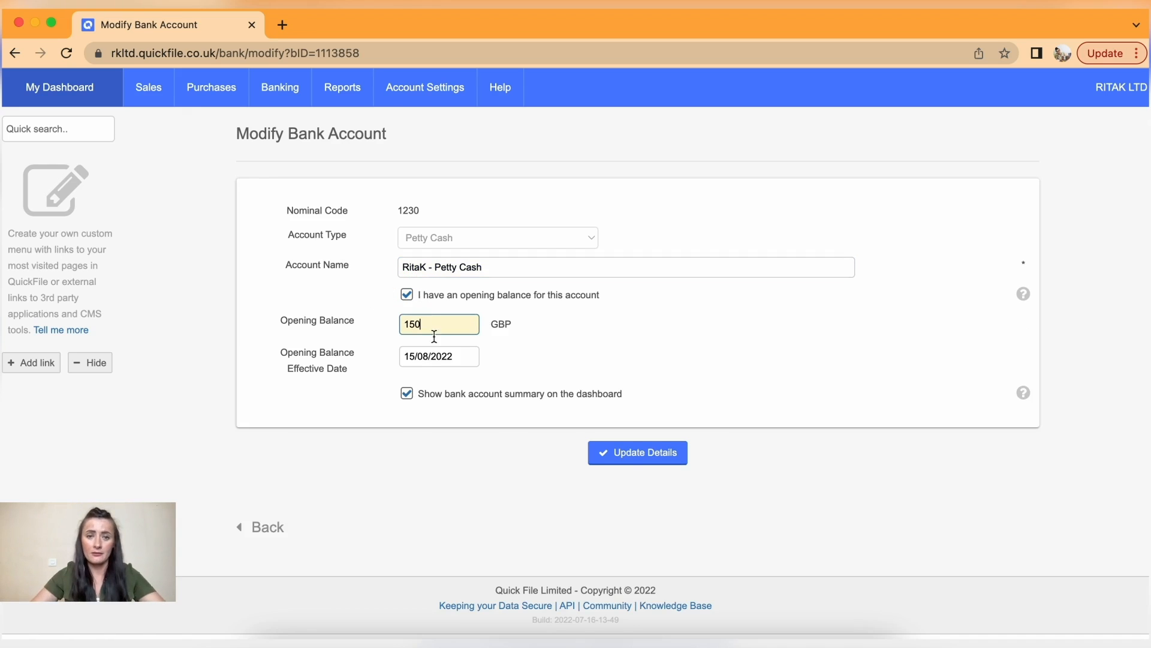
click(447, 357)
click(411, 379)
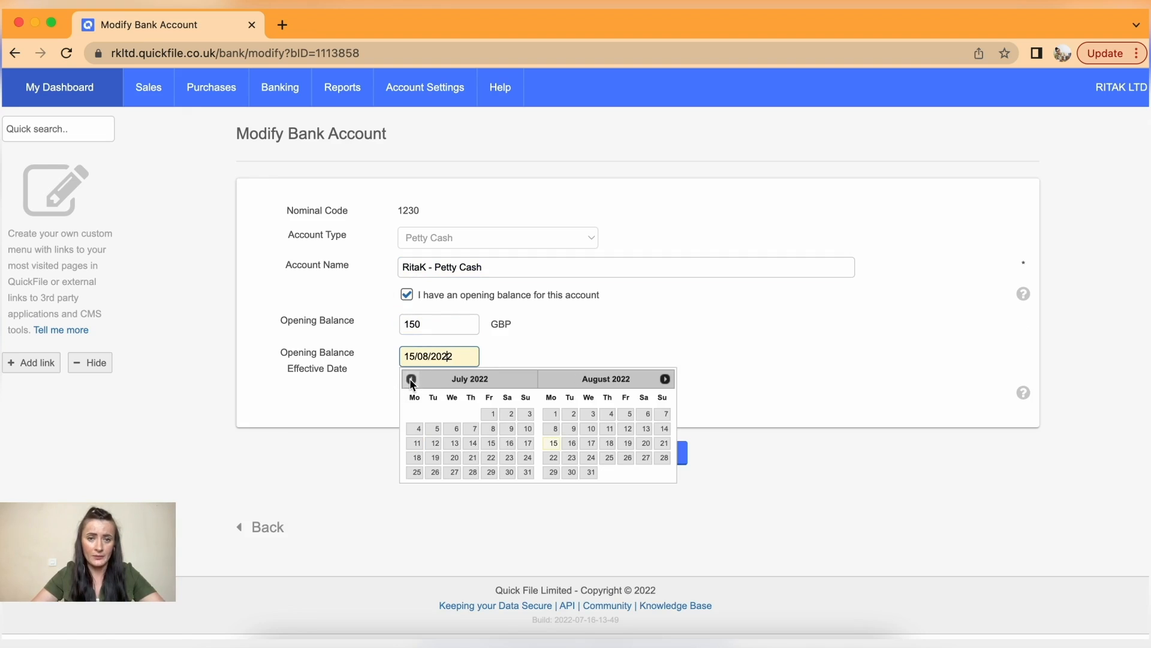
click(491, 413)
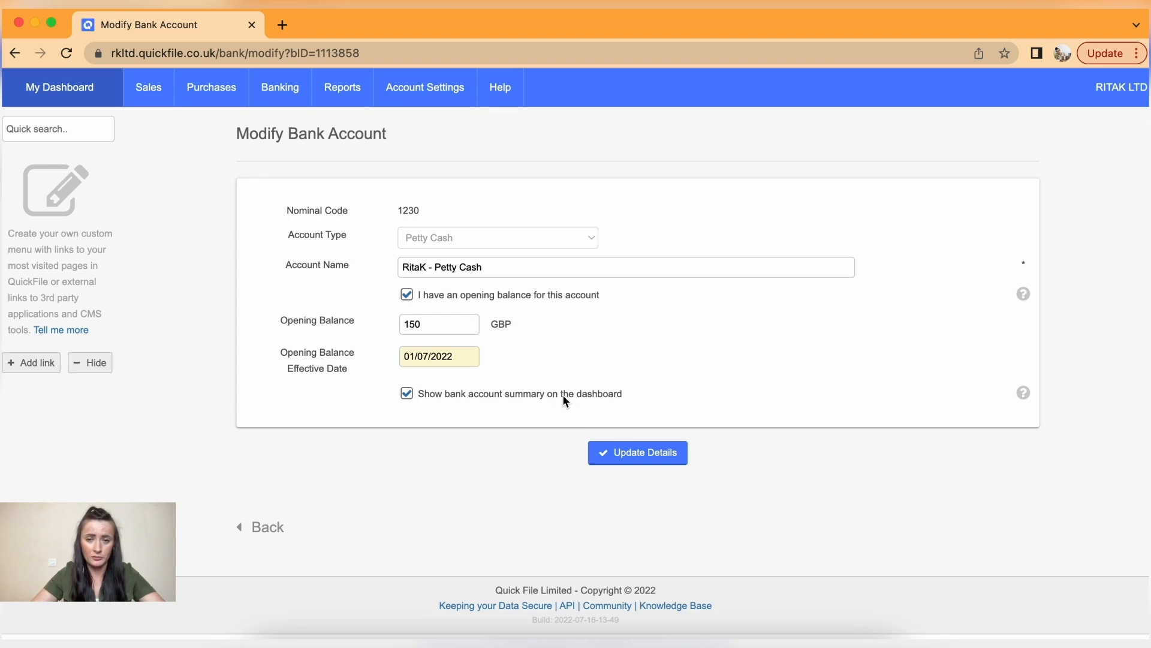
click(651, 455)
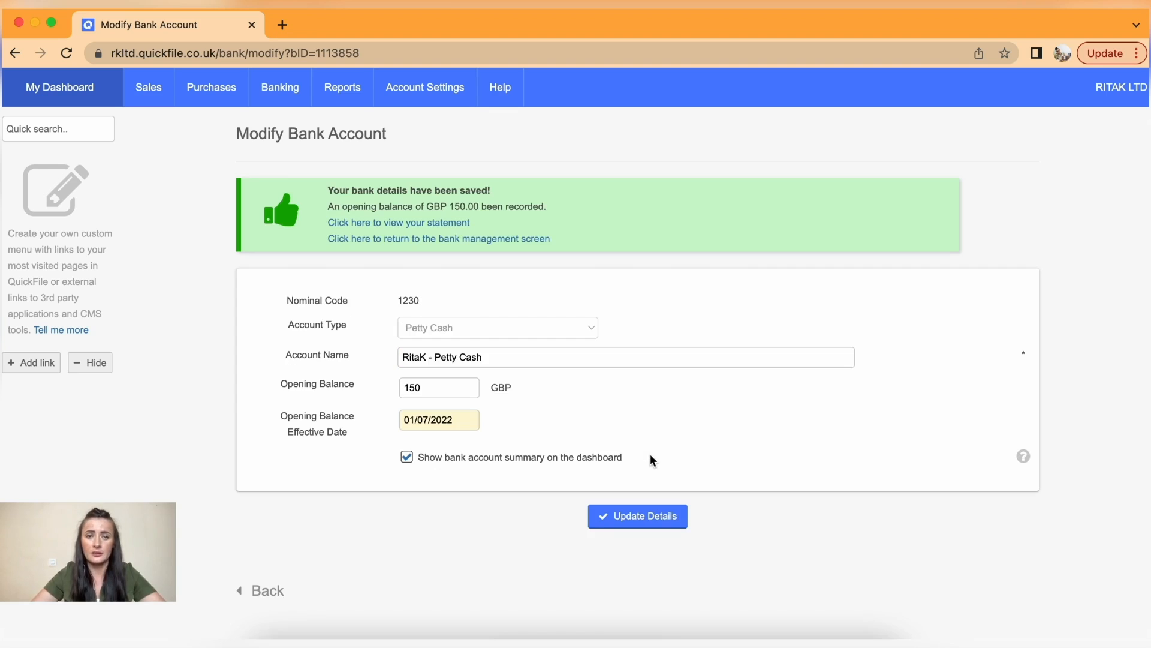
mouse_move(295, 95)
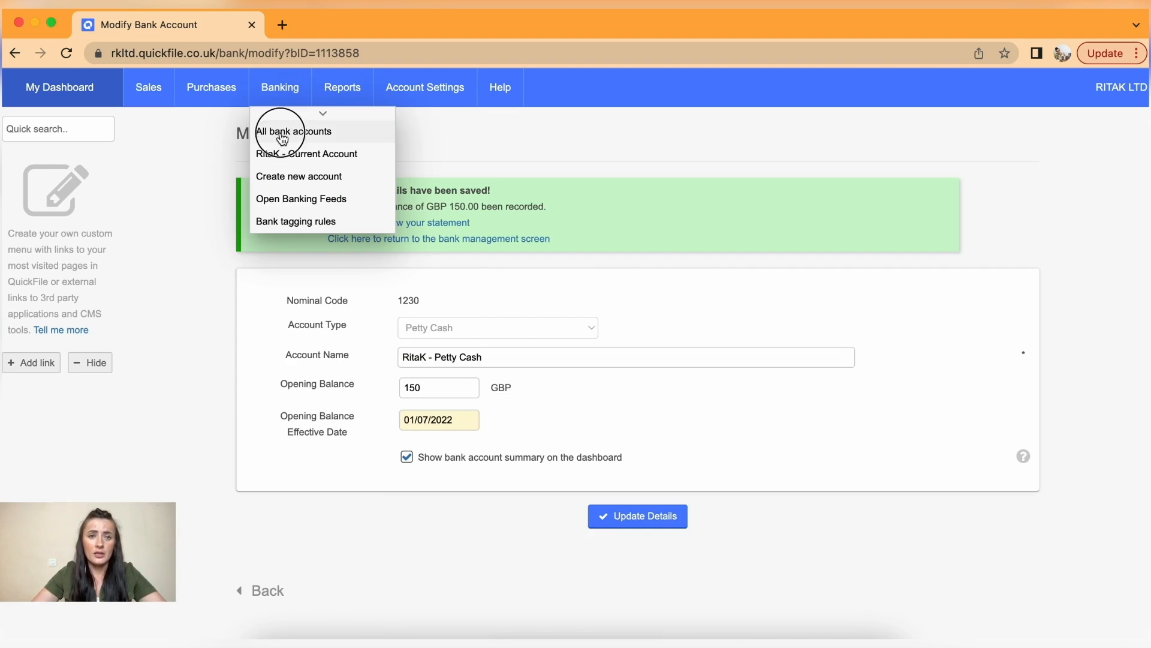
click(280, 134)
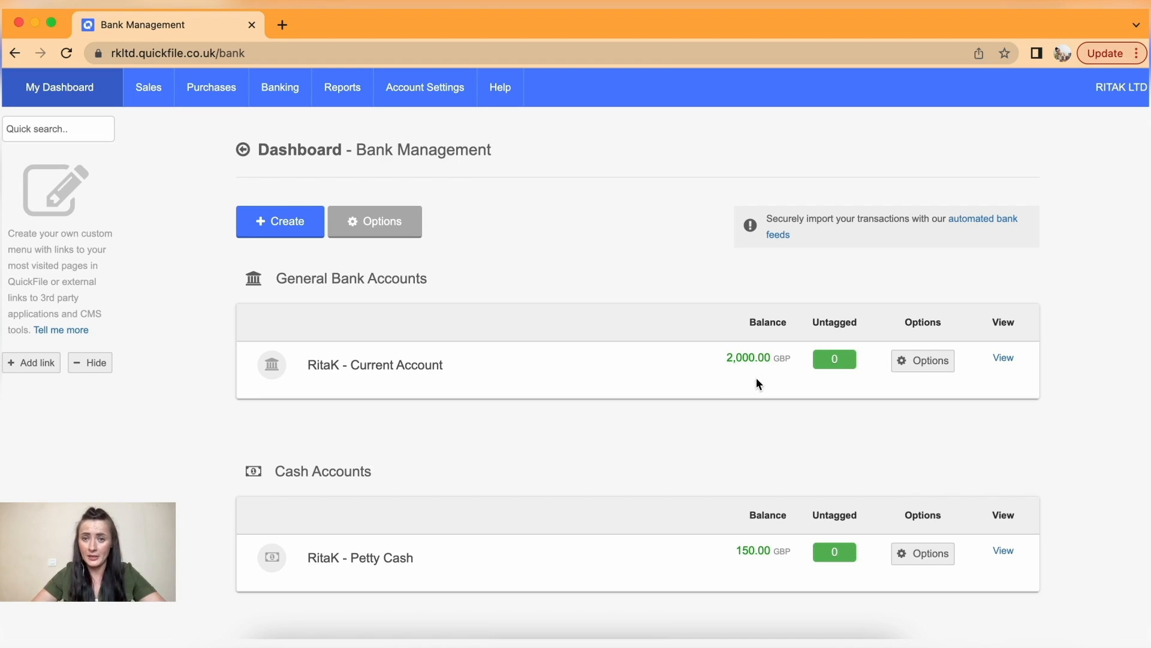
- Scroll through the Cash, Credit Card and Loan Accounts sections to review their balances
scroll(759, 387, down, 2)
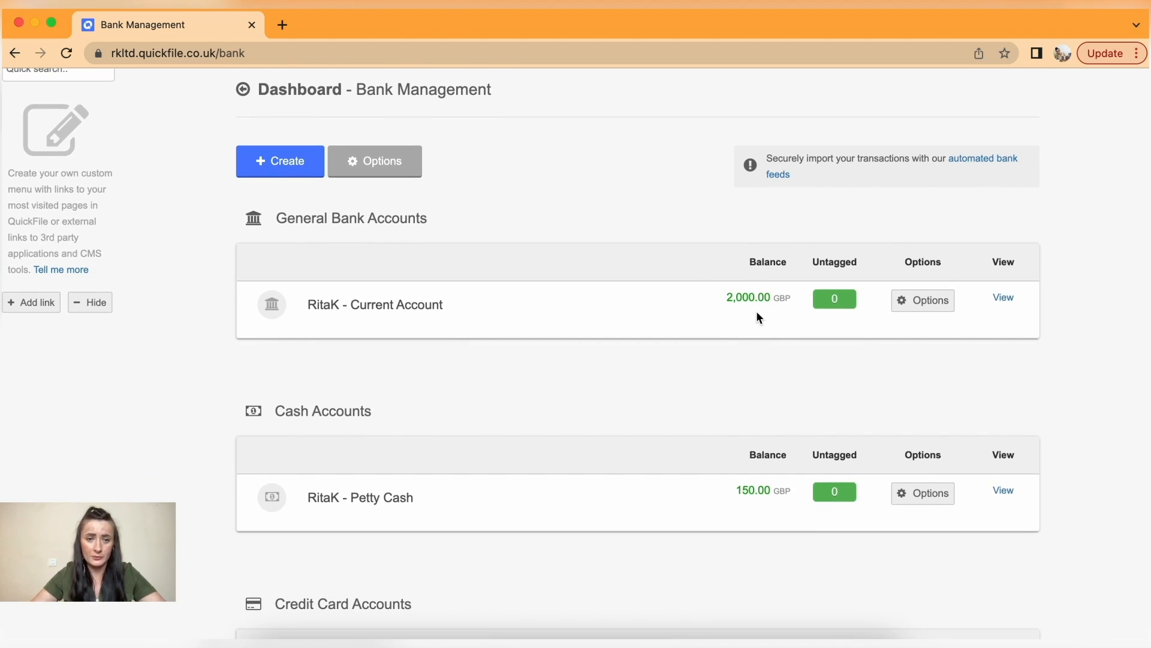
scroll(756, 310, down, 2)
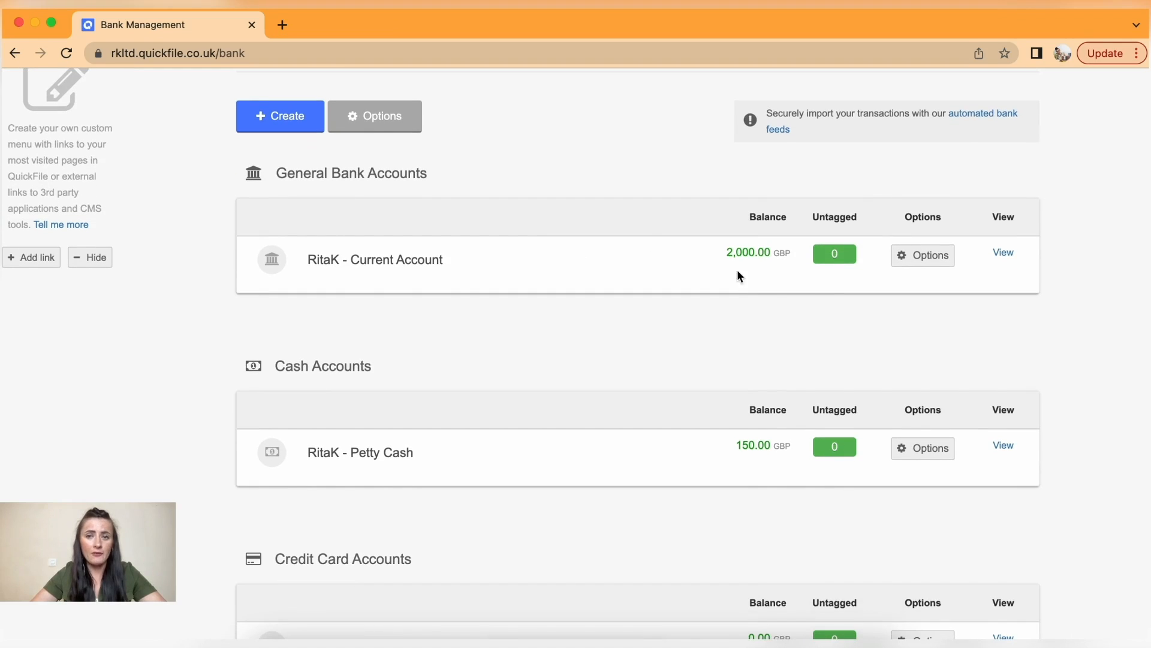
scroll(571, 397, down, 4)
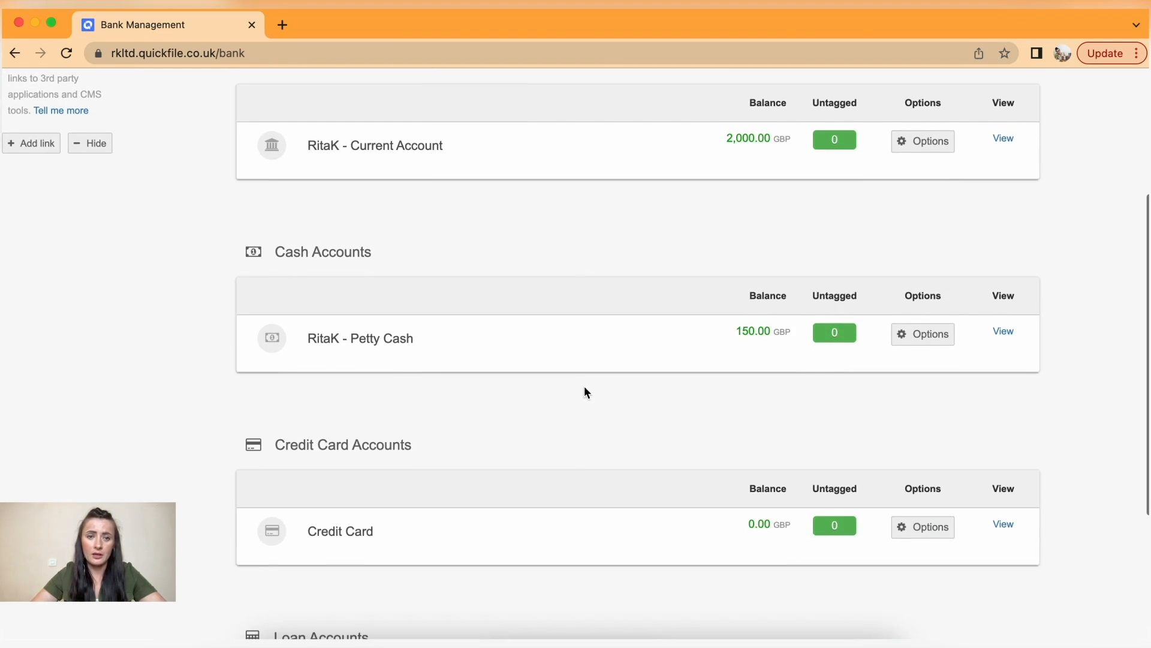
scroll(483, 460, down, 3)
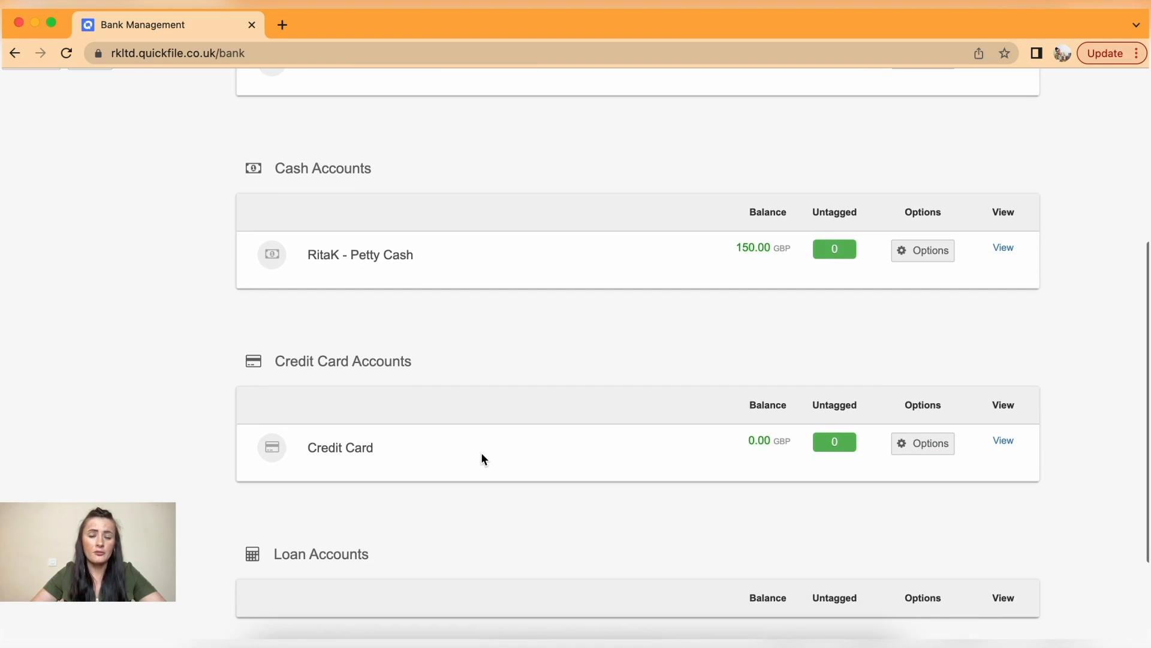
scroll(472, 492, down, 2)
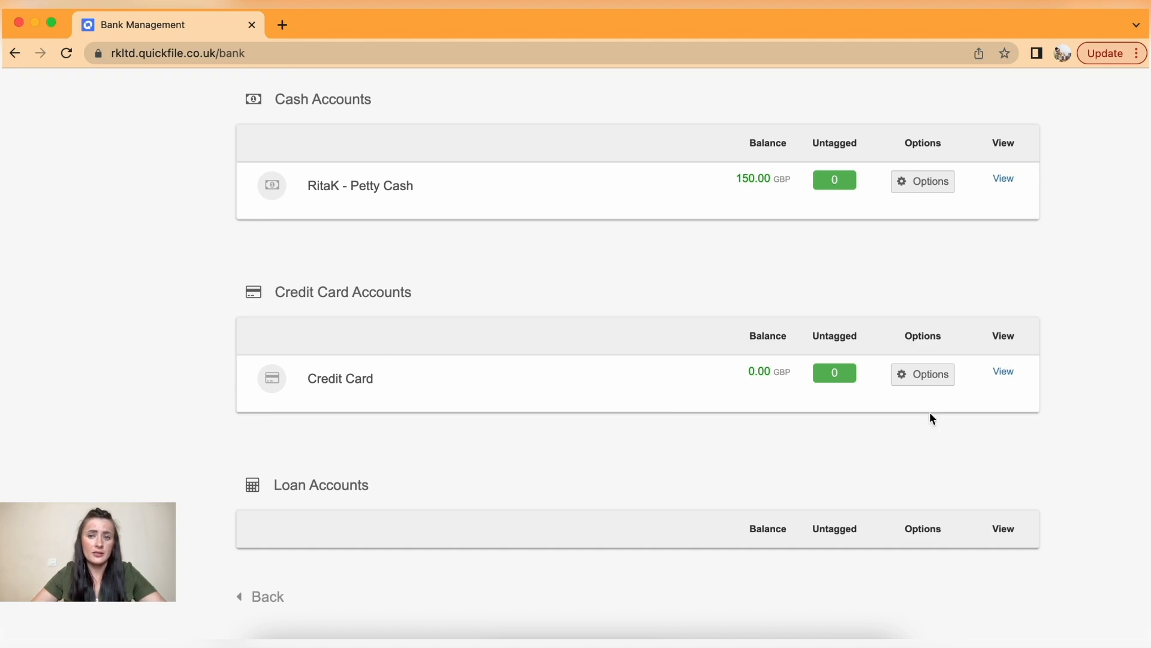
- View the Credit Card account's settings unchanged, then list the Create options on All bank accounts
click(926, 379)
click(926, 404)
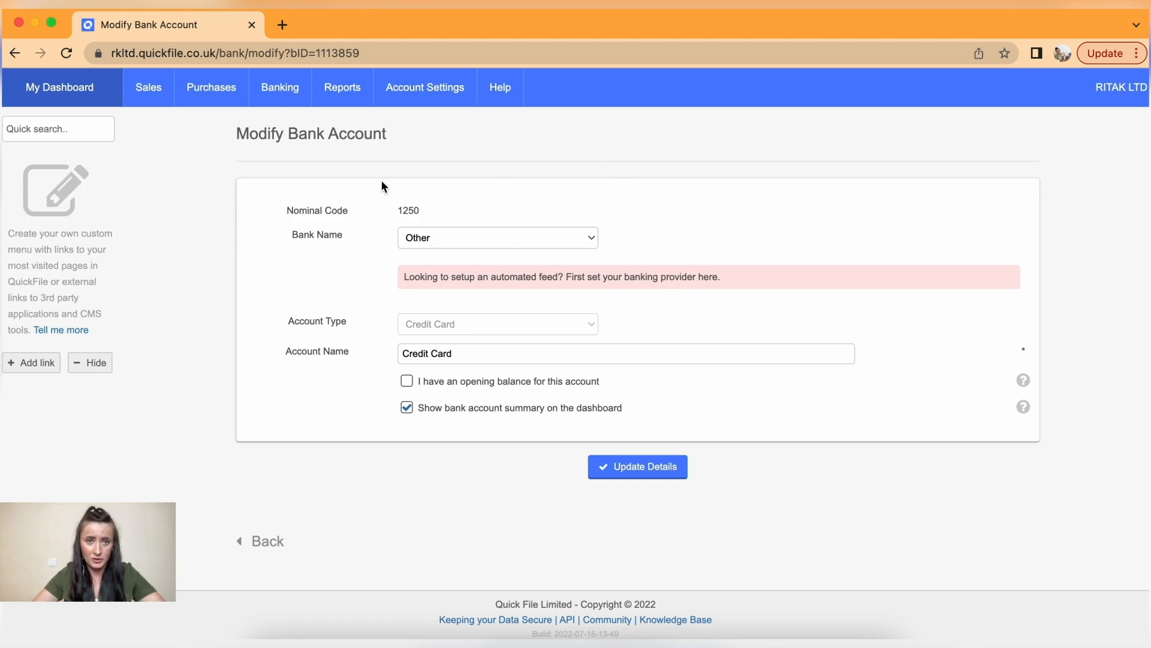
mouse_move(285, 90)
click(285, 137)
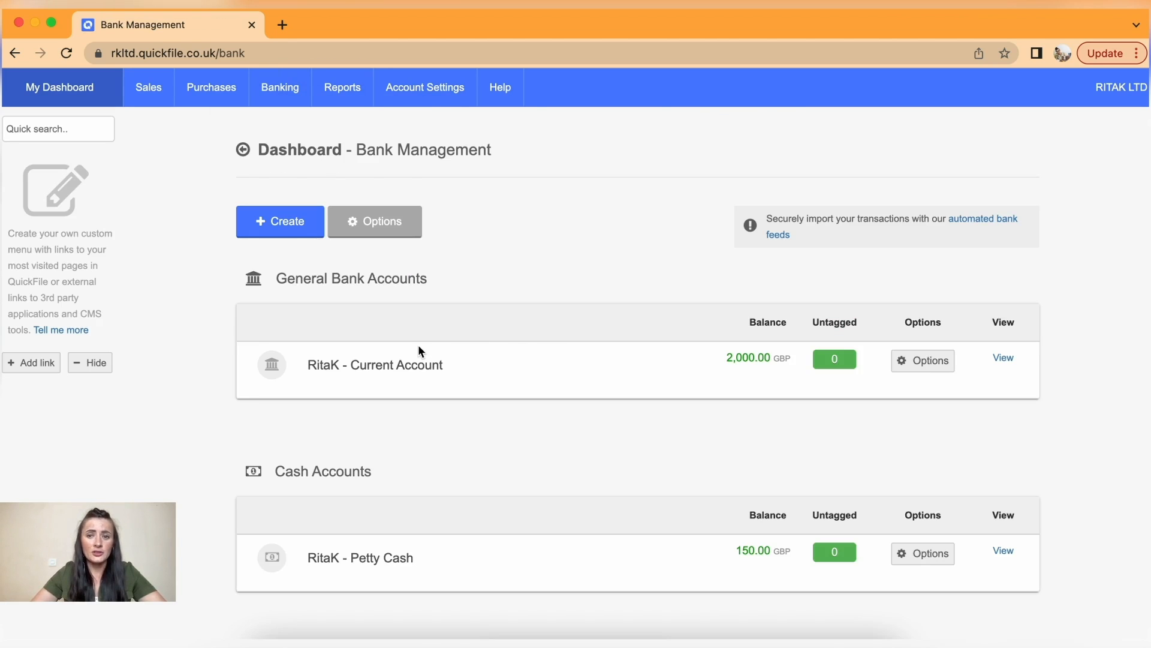
click(288, 229)
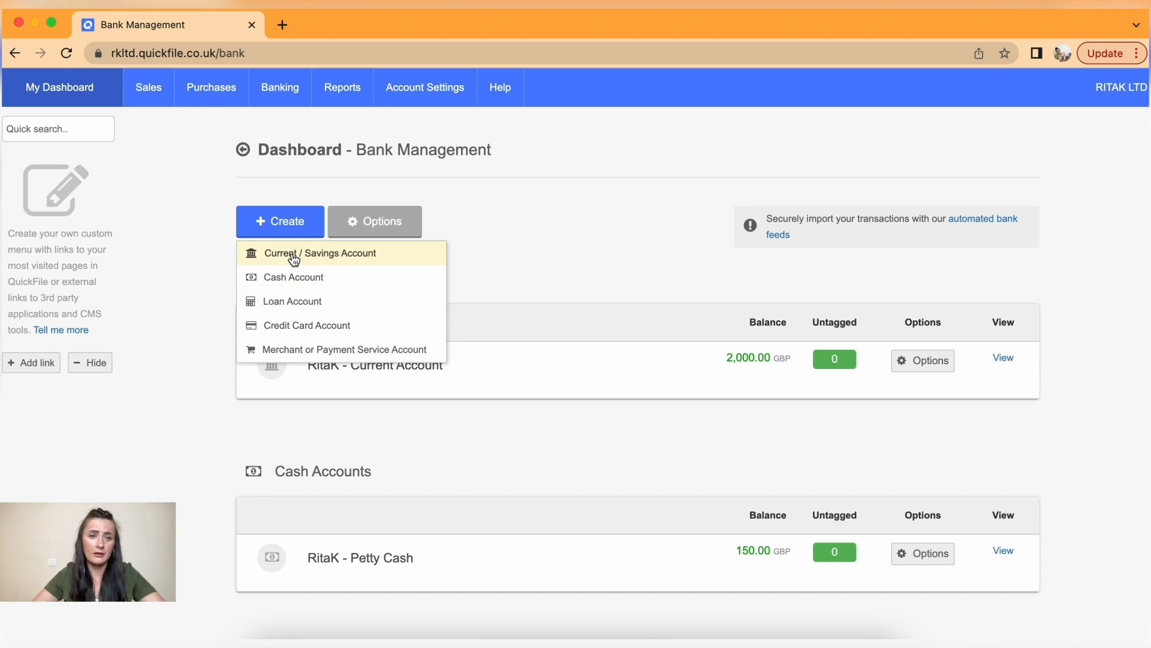
- Start a new Current / Savings Account with Bank of America as bank and Current Account type
click(293, 257)
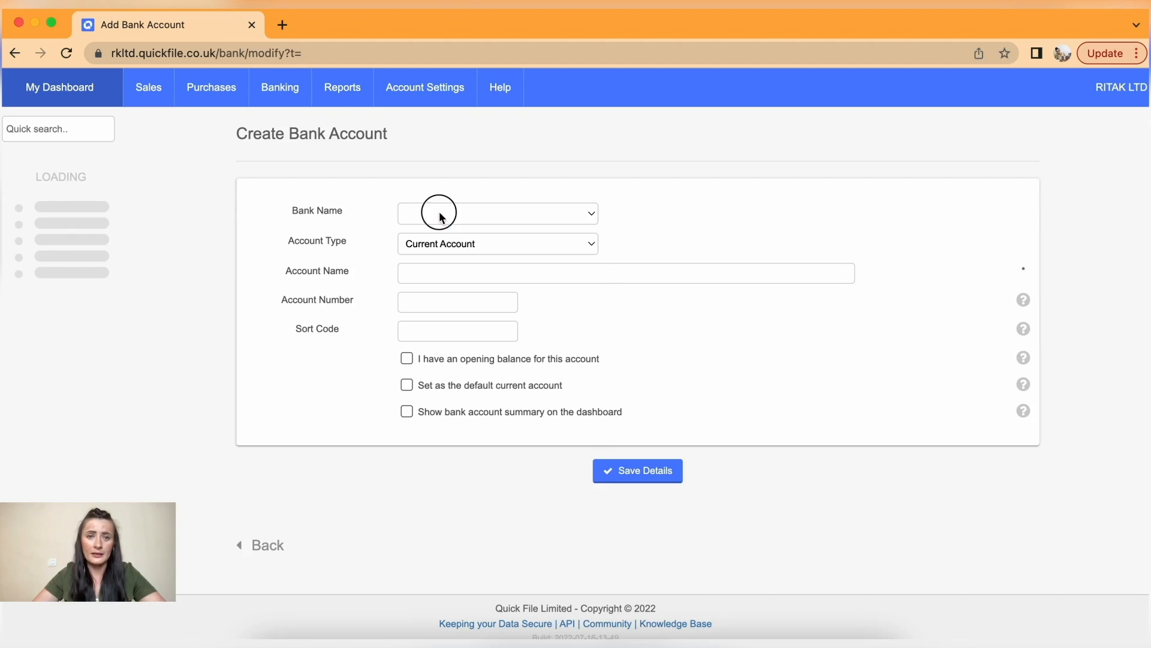
click(439, 214)
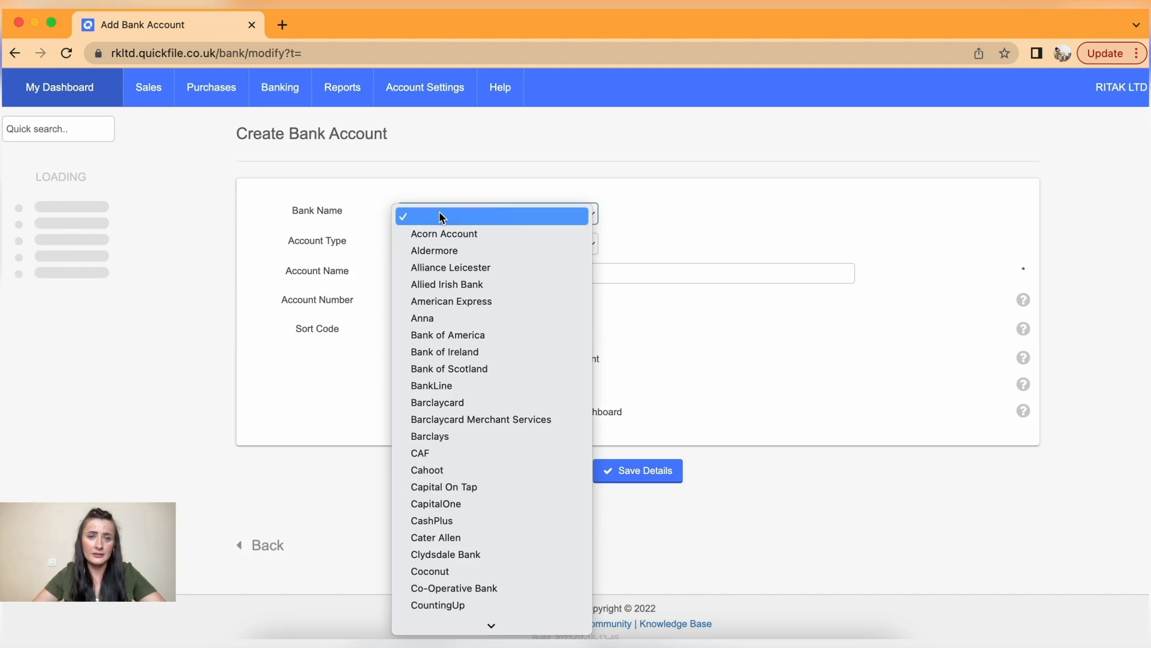
click(466, 334)
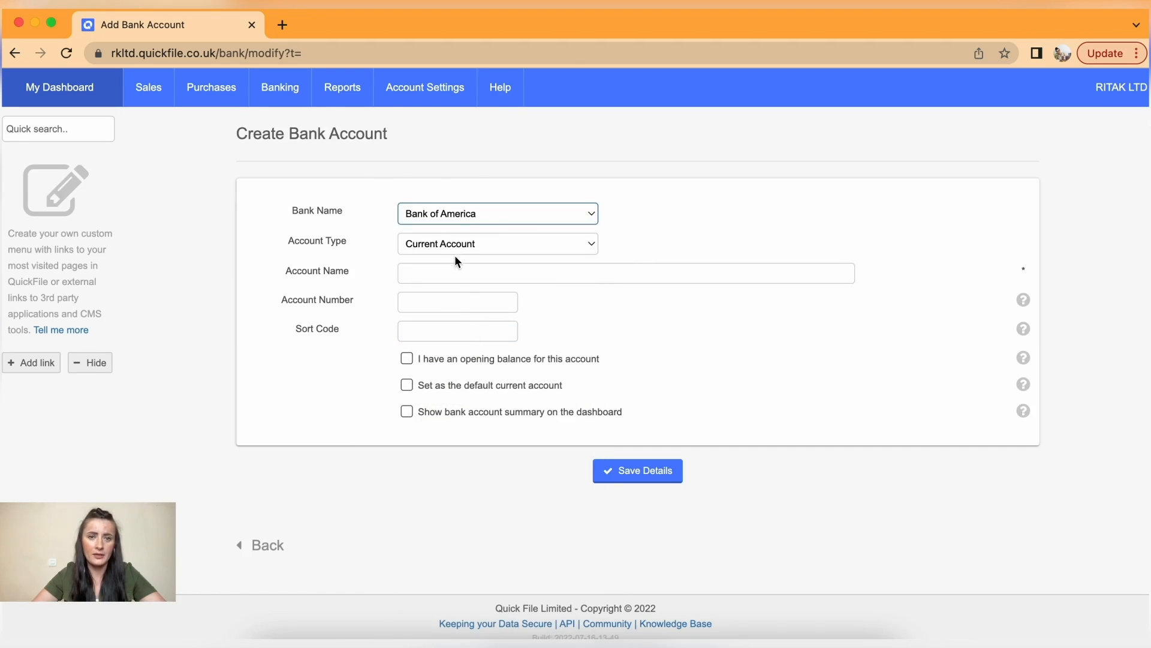
click(455, 246)
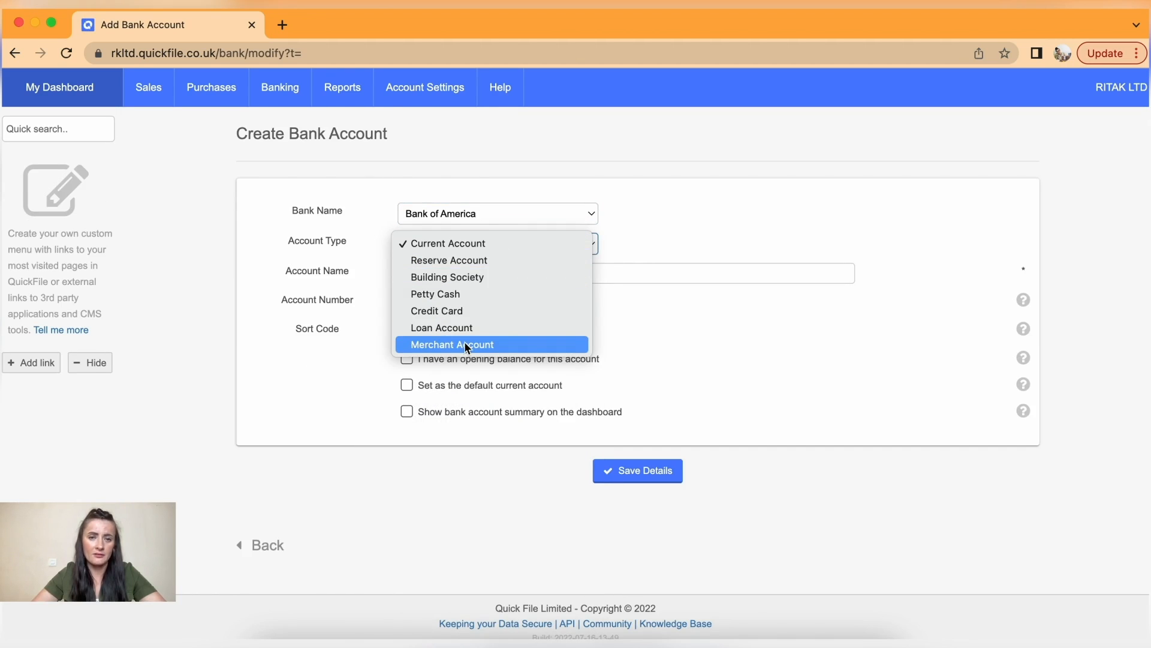
click(469, 242)
click(468, 270)
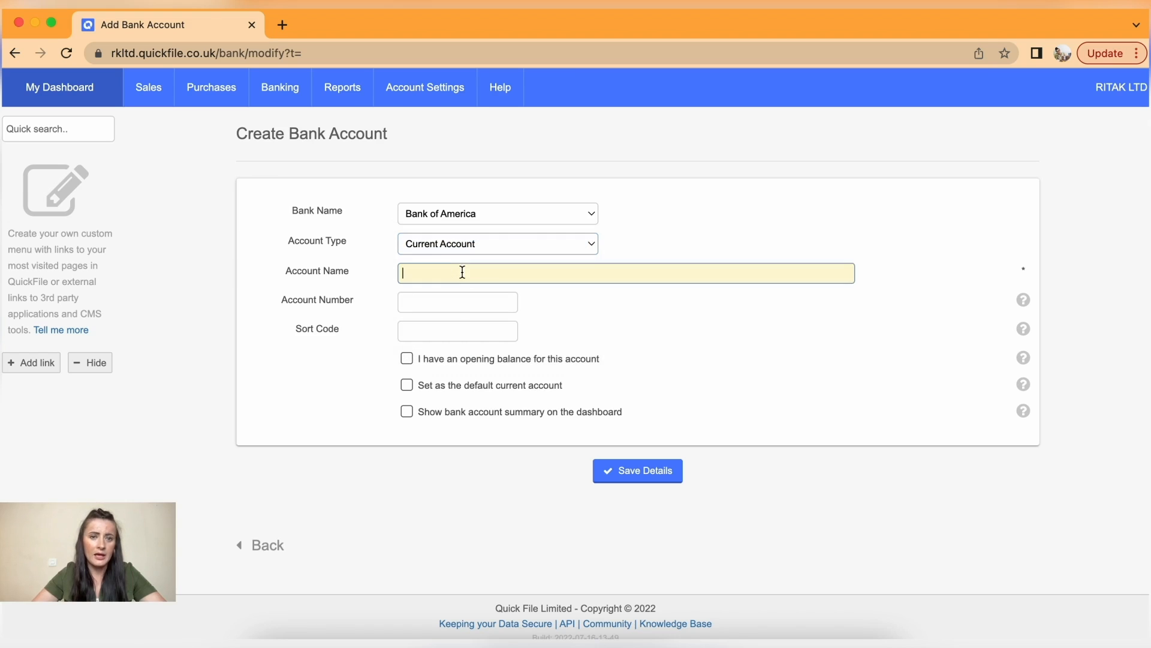
click(424, 302)
click(419, 361)
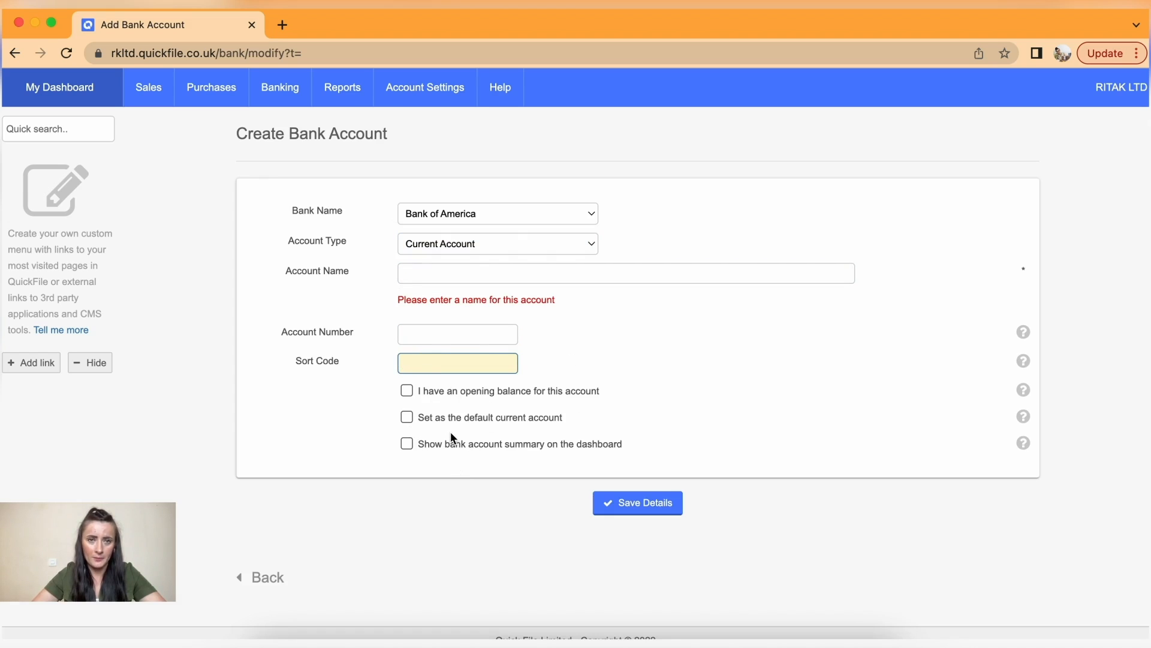
mouse_move(280, 87)
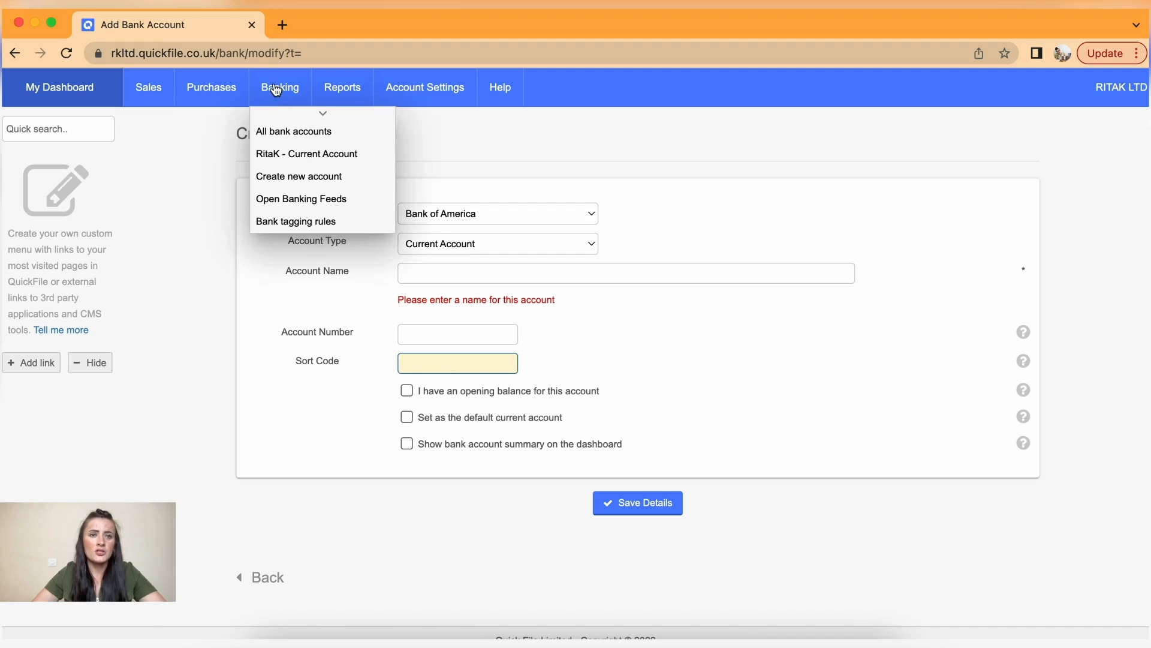
click(283, 131)
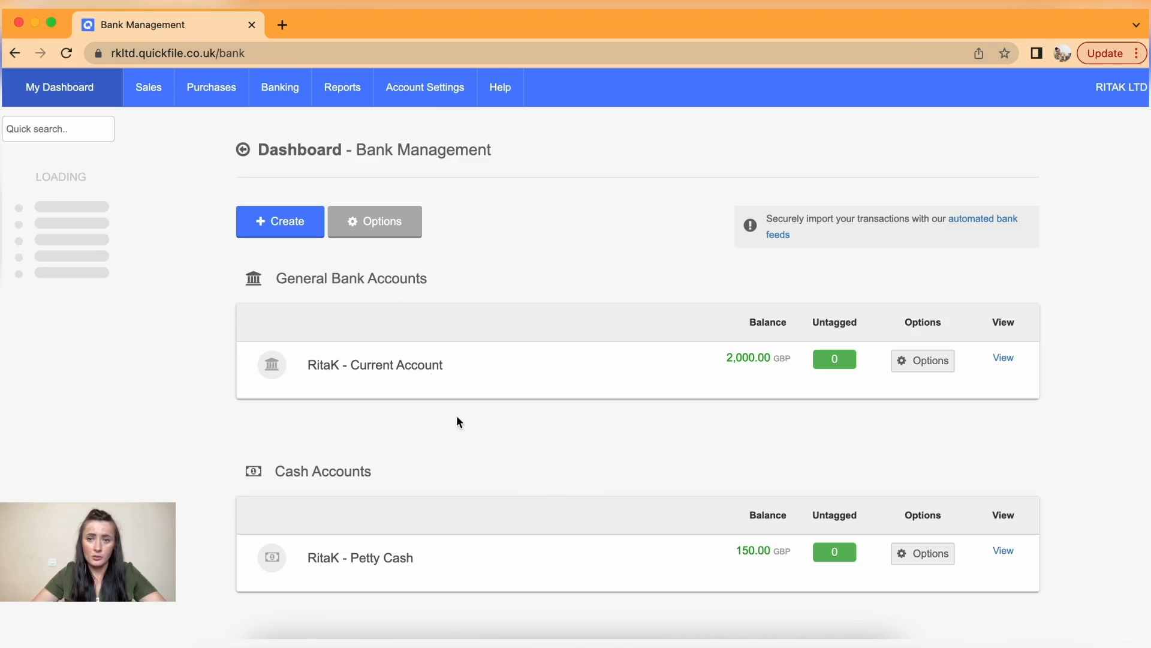
scroll(596, 497, down, 3)
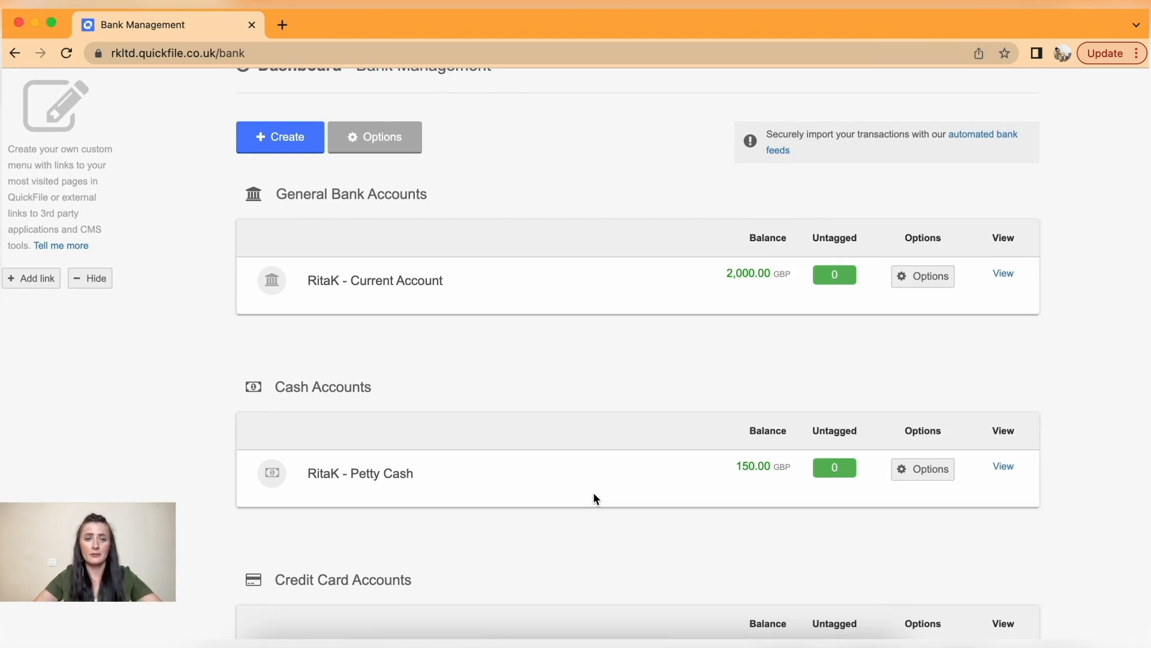
scroll(595, 498, up, 3)
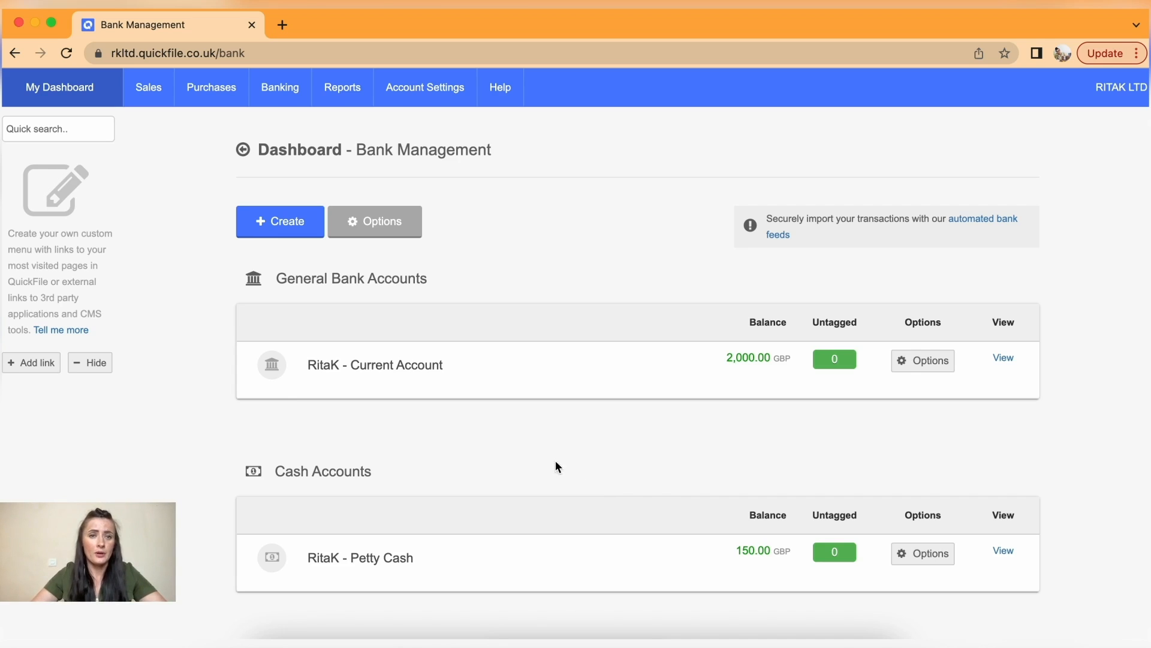
- Open the Chart of Nominal Accounts report and scroll through its Sales, Purchases and Direct Expenses codes
click(340, 91)
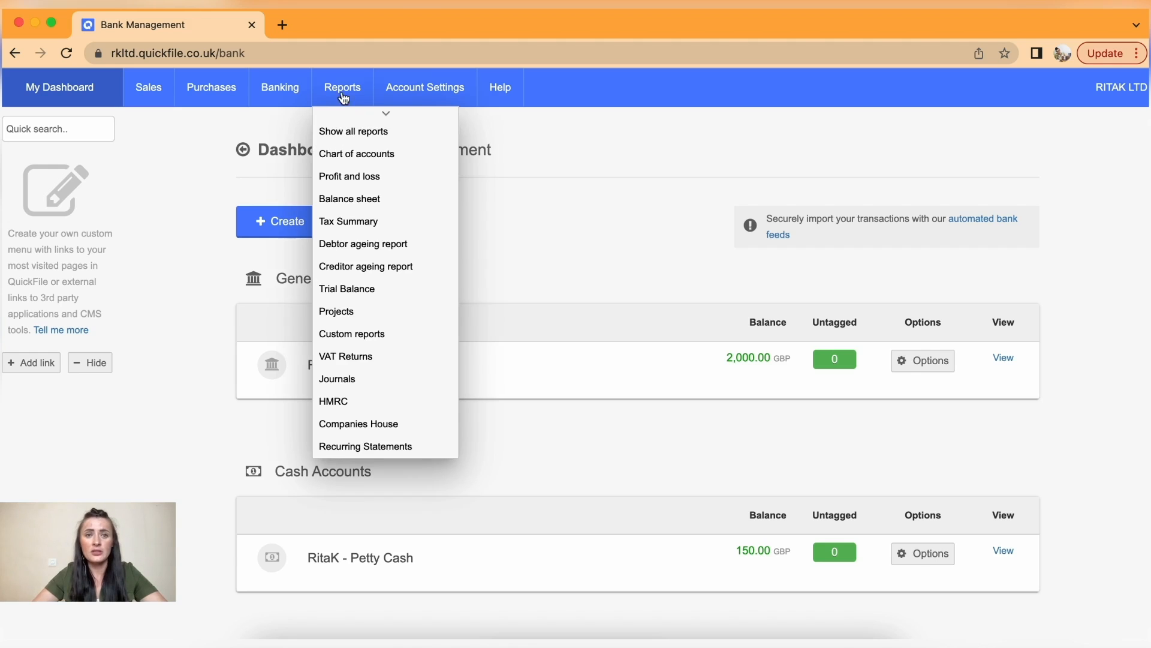
click(344, 157)
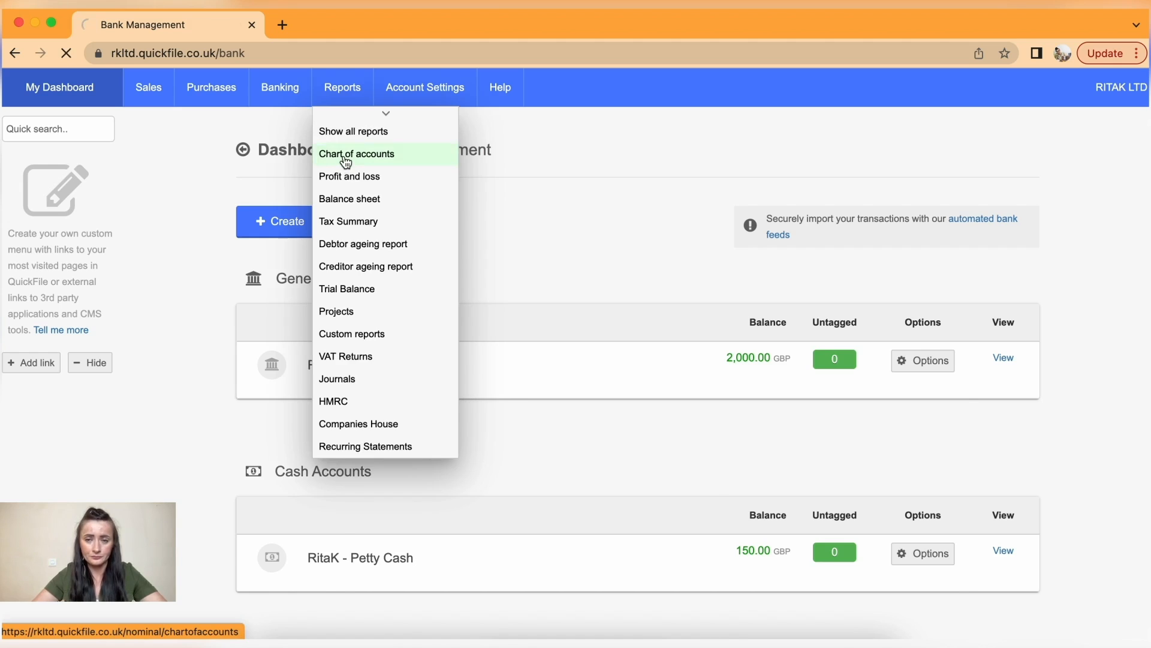
scroll(509, 433, down, 3)
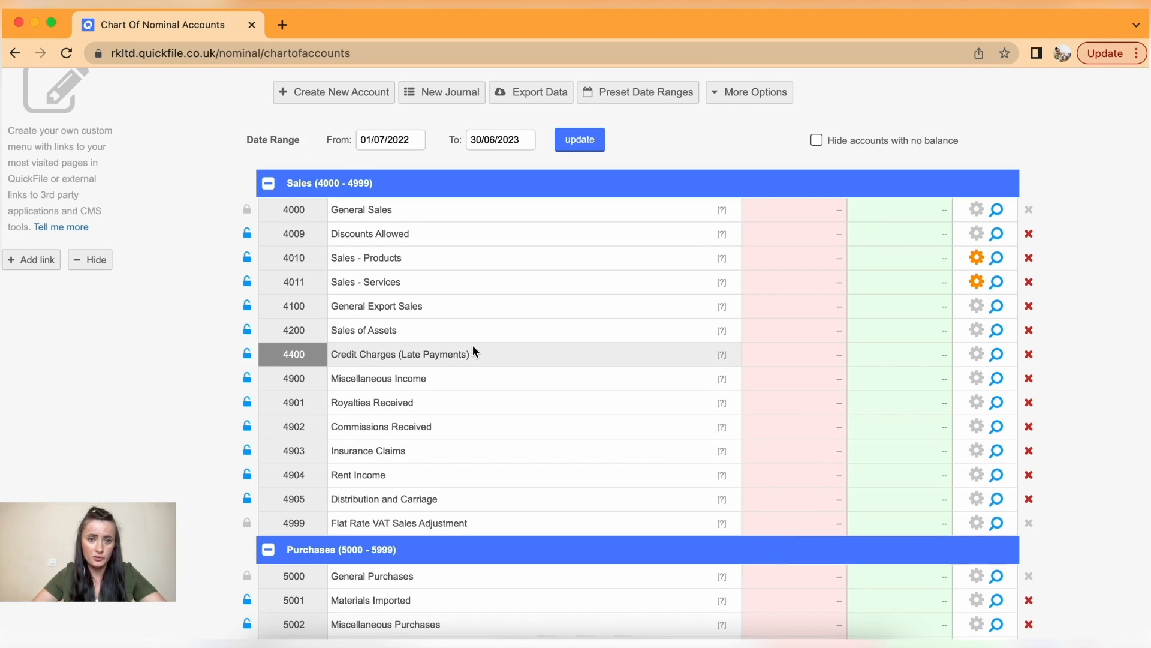
scroll(473, 345, down, 5)
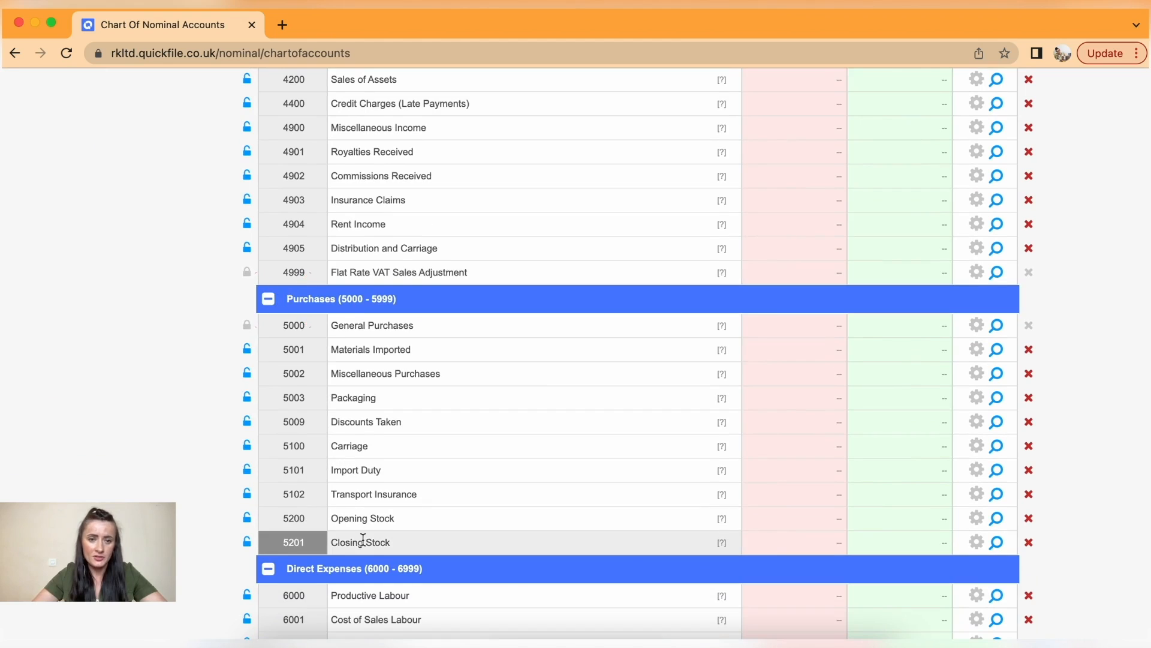
scroll(414, 384, down, 5)
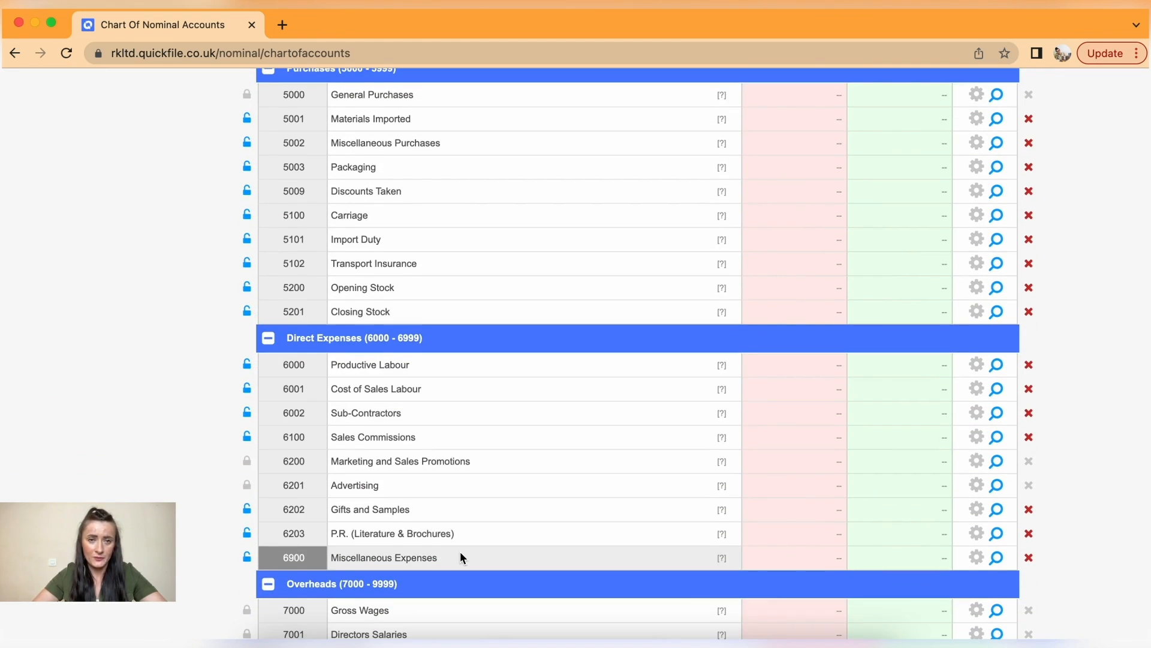
scroll(461, 555, down, 8)
scroll(460, 552, down, 1)
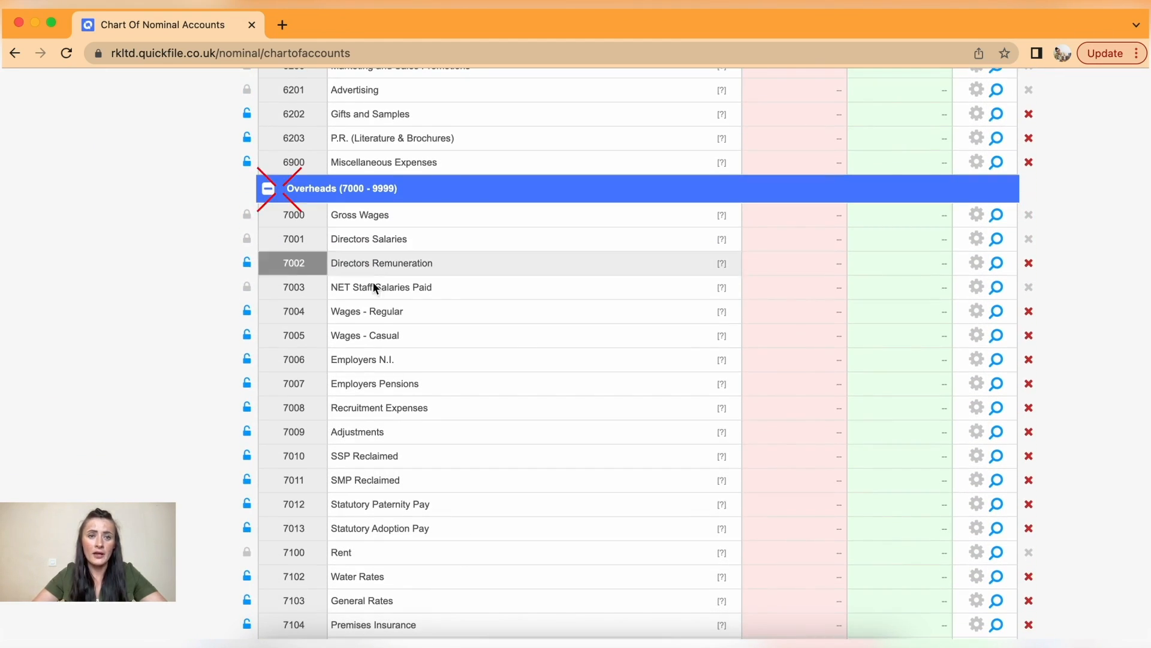
scroll(401, 361, down, 8)
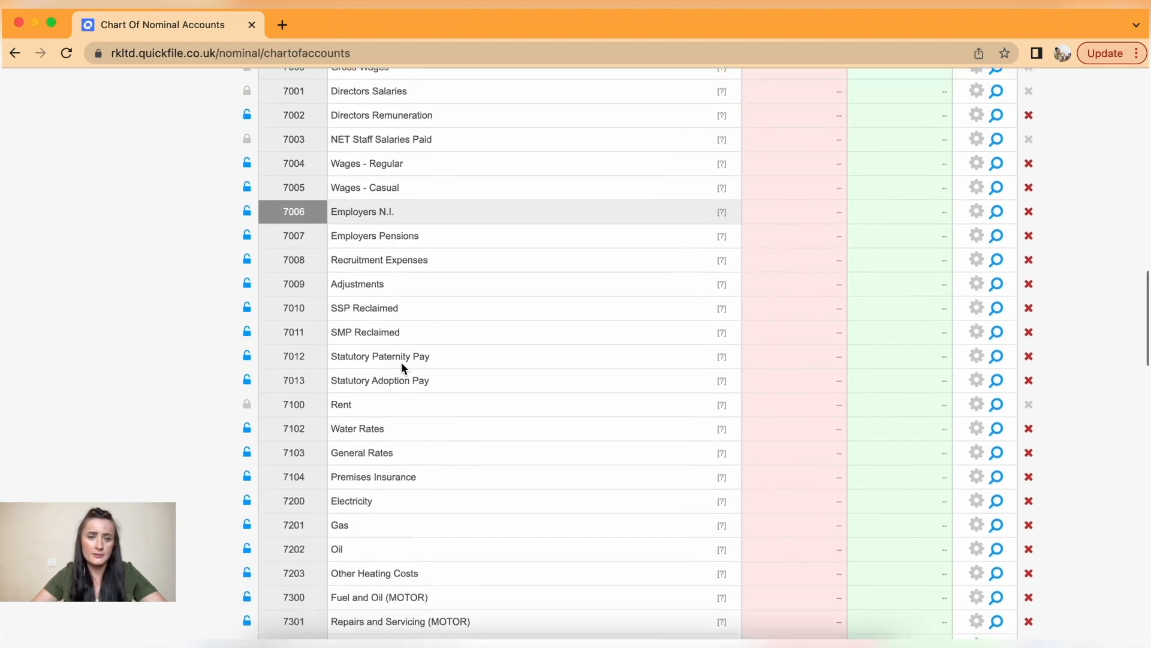
scroll(402, 361, down, 4)
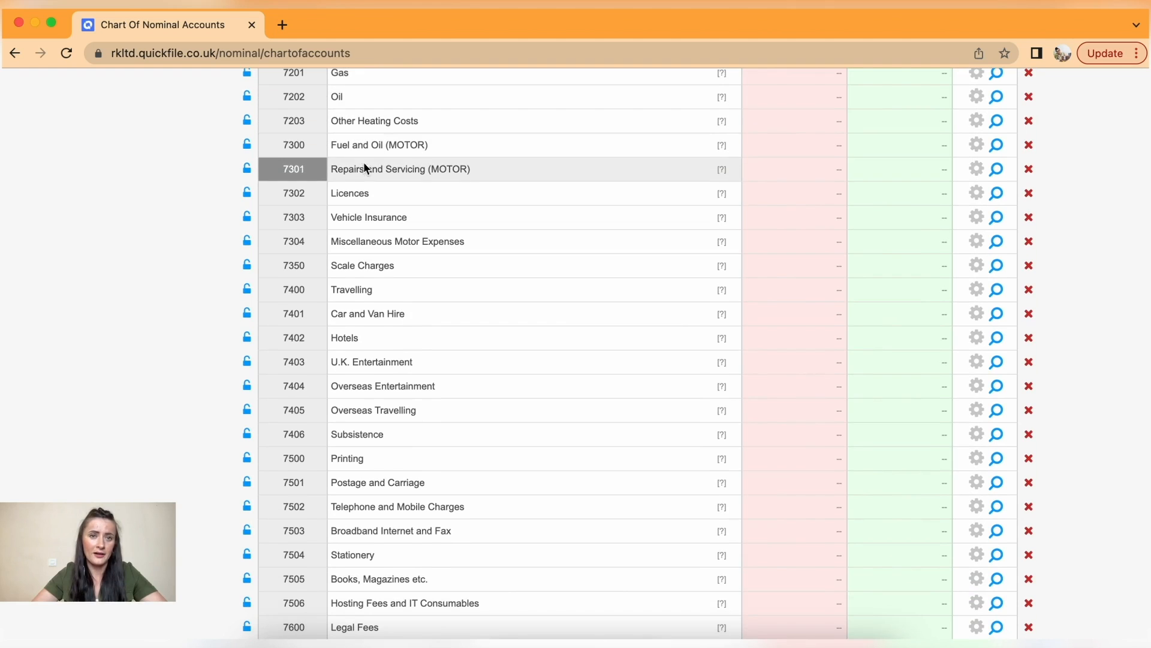
scroll(368, 191, down, 10)
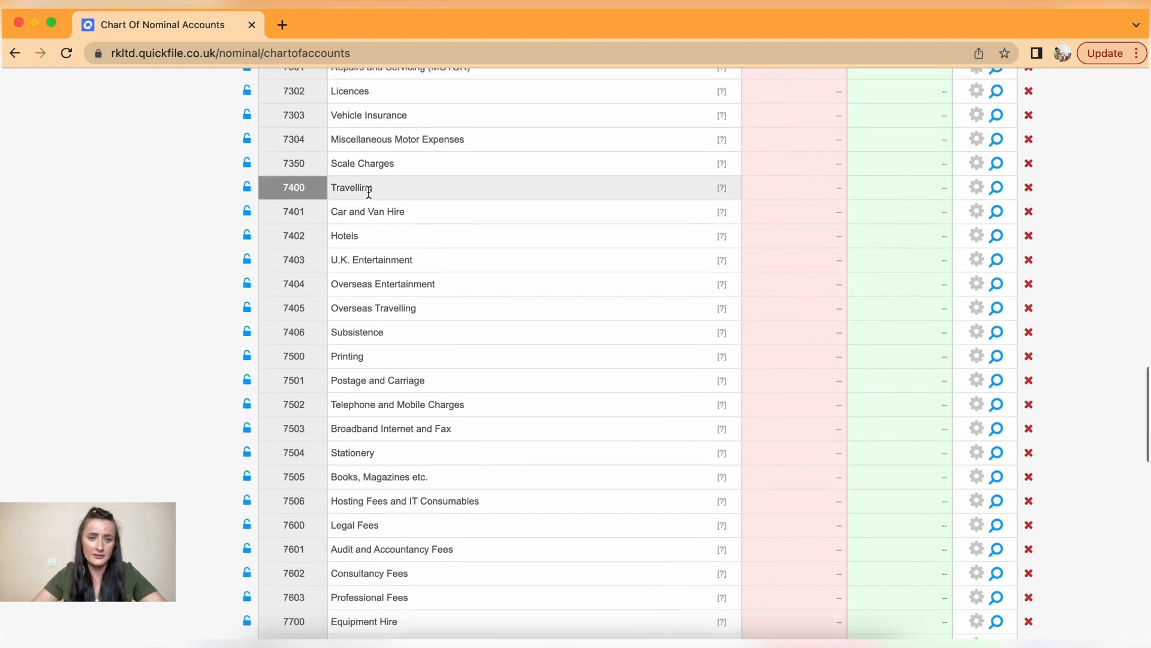
scroll(360, 544, down, 7)
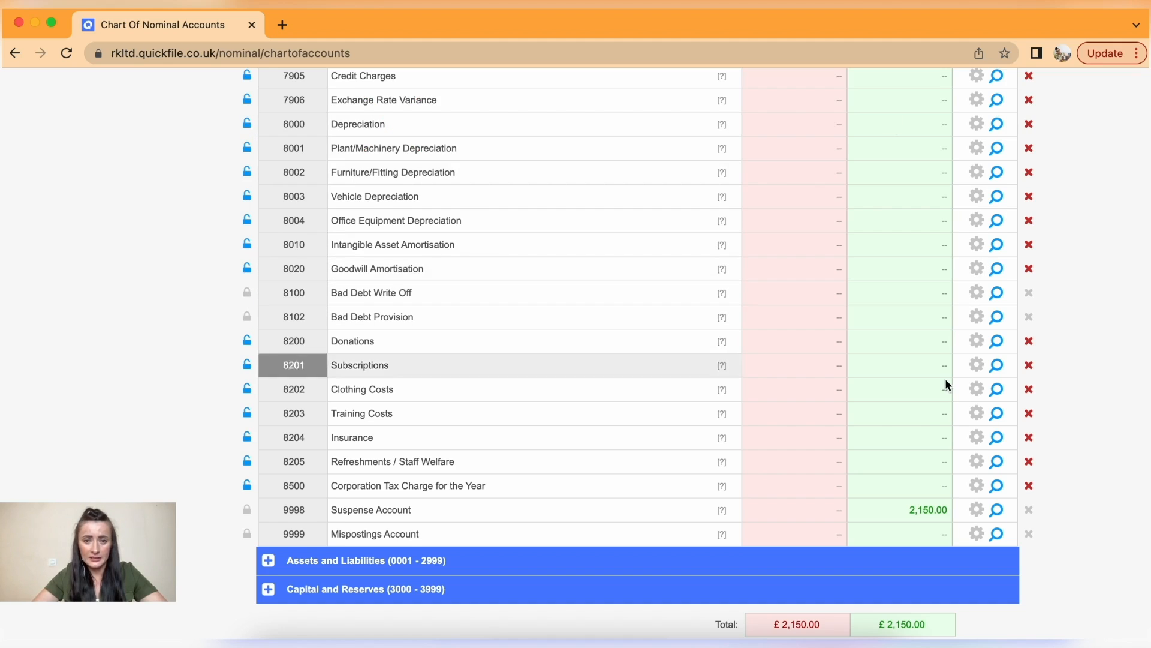
scroll(568, 563, down, 1)
scroll(568, 563, down, 3)
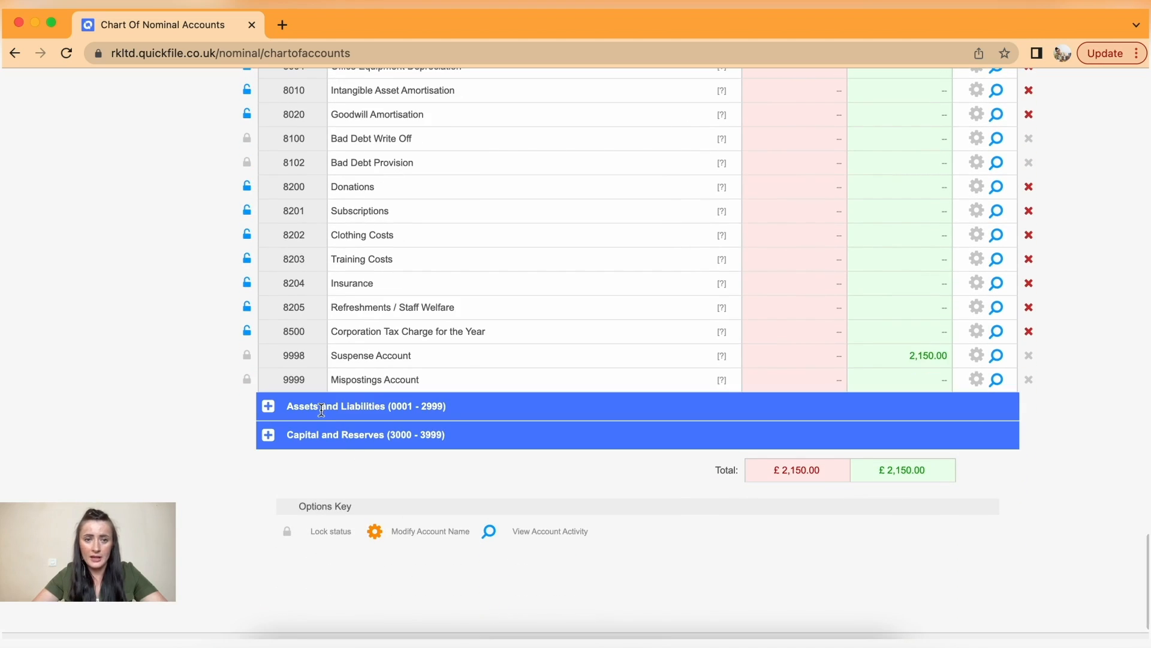
- Expand the Assets and Liabilities and Capital and Reserves sections and review their accounts
click(268, 408)
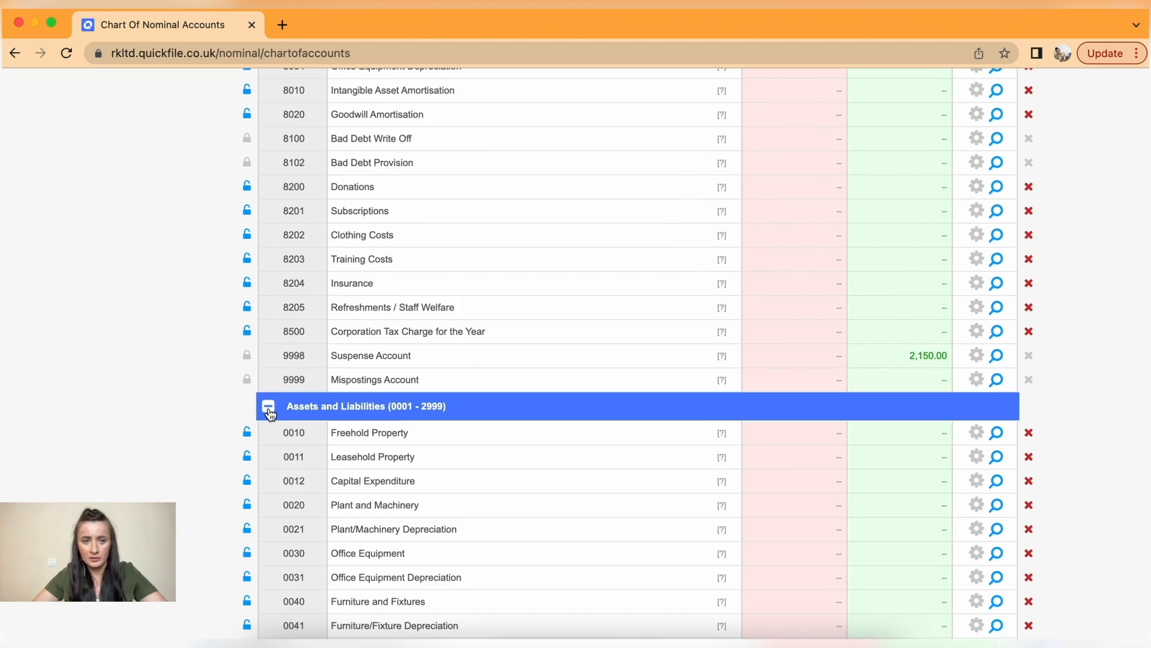
scroll(269, 413, down, 15)
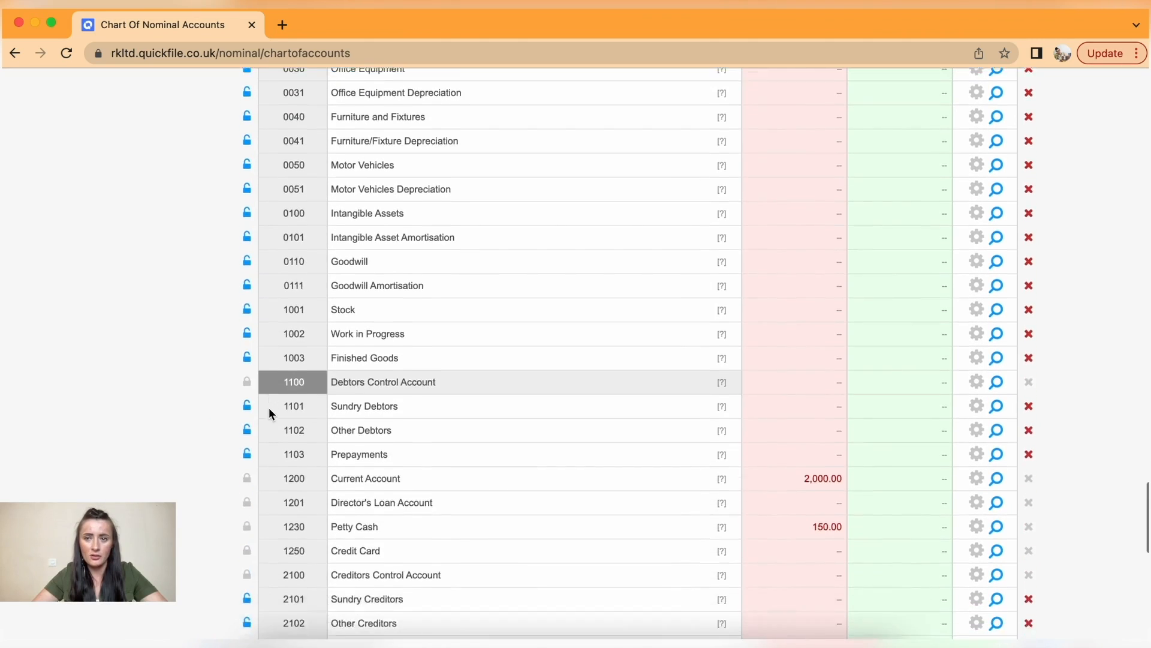
scroll(269, 412, down, 6)
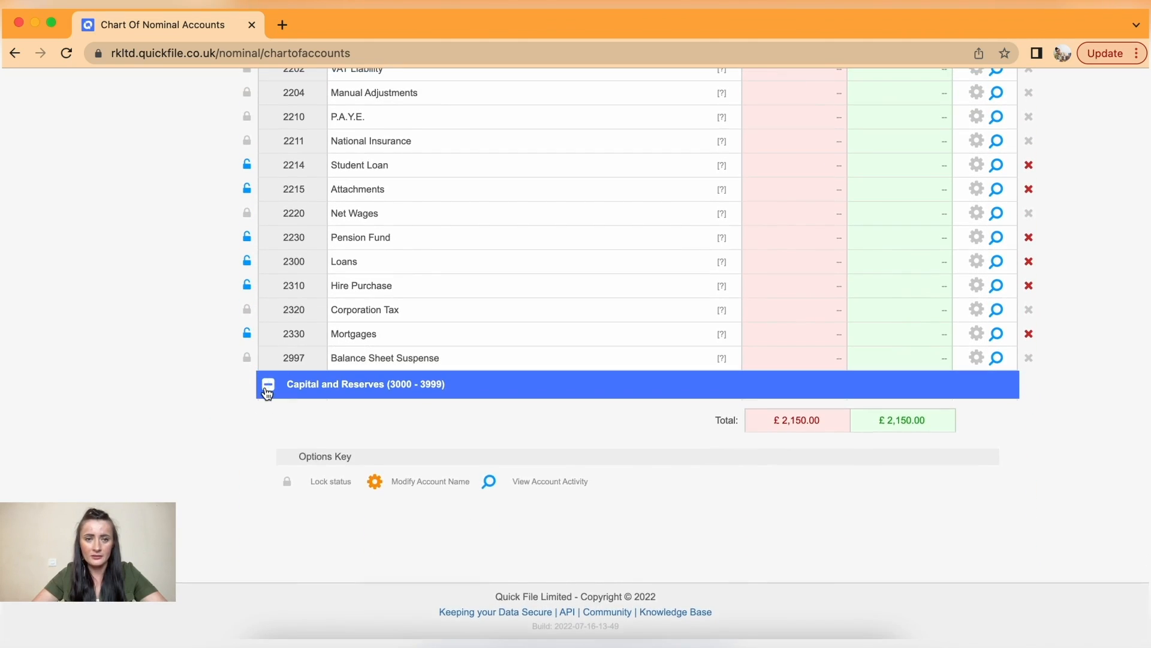
click(268, 384)
scroll(315, 434, up, 5)
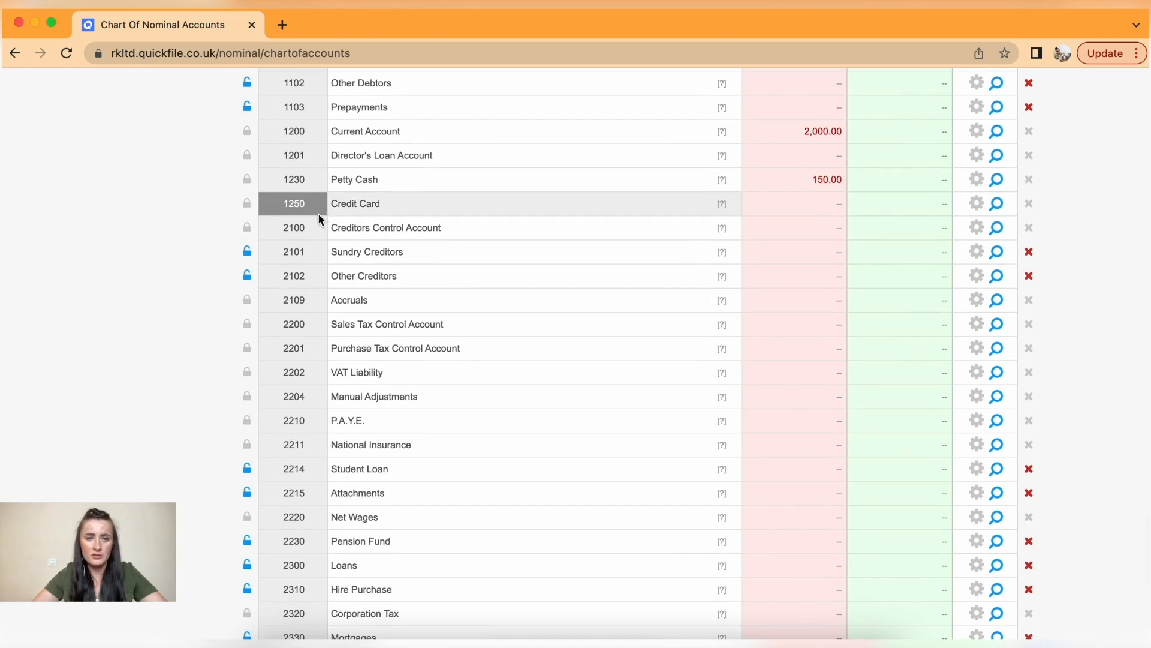
scroll(511, 447, up, 1)
scroll(510, 451, up, 20)
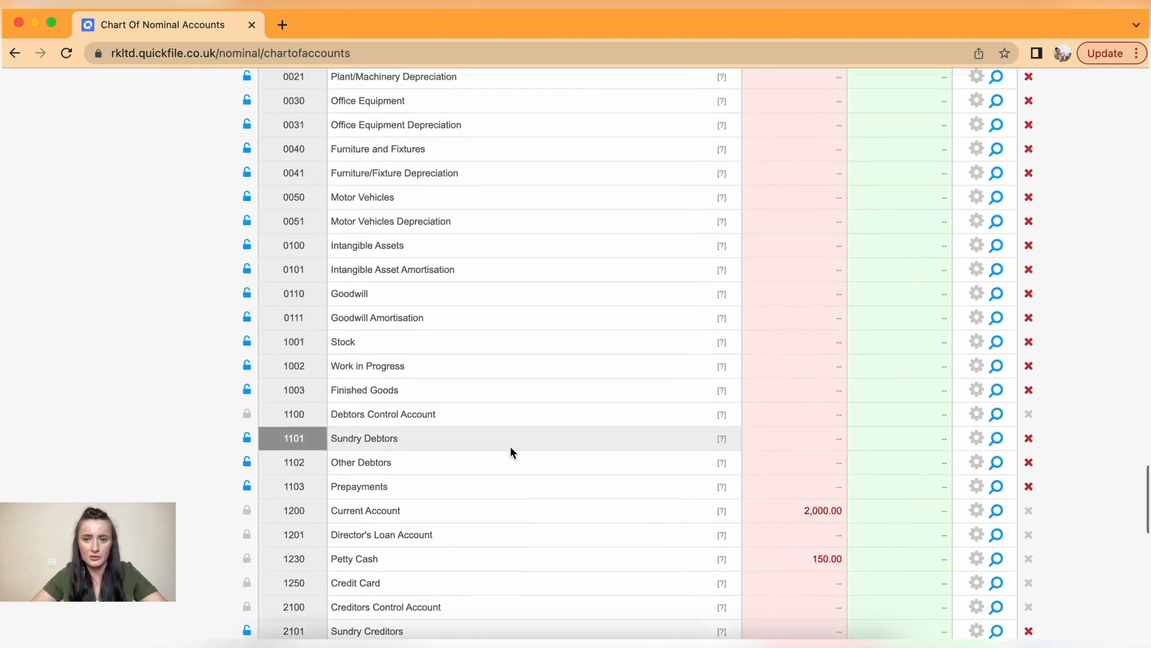
scroll(510, 445, up, 6)
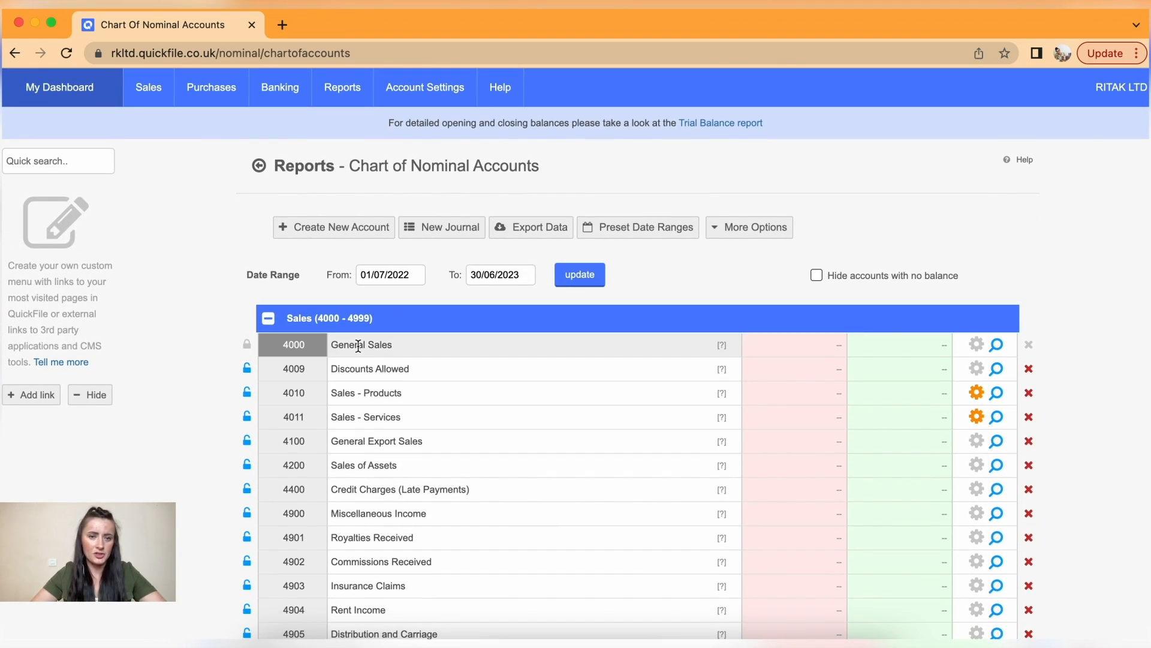
scroll(375, 533, down, 1)
scroll(375, 533, down, 2)
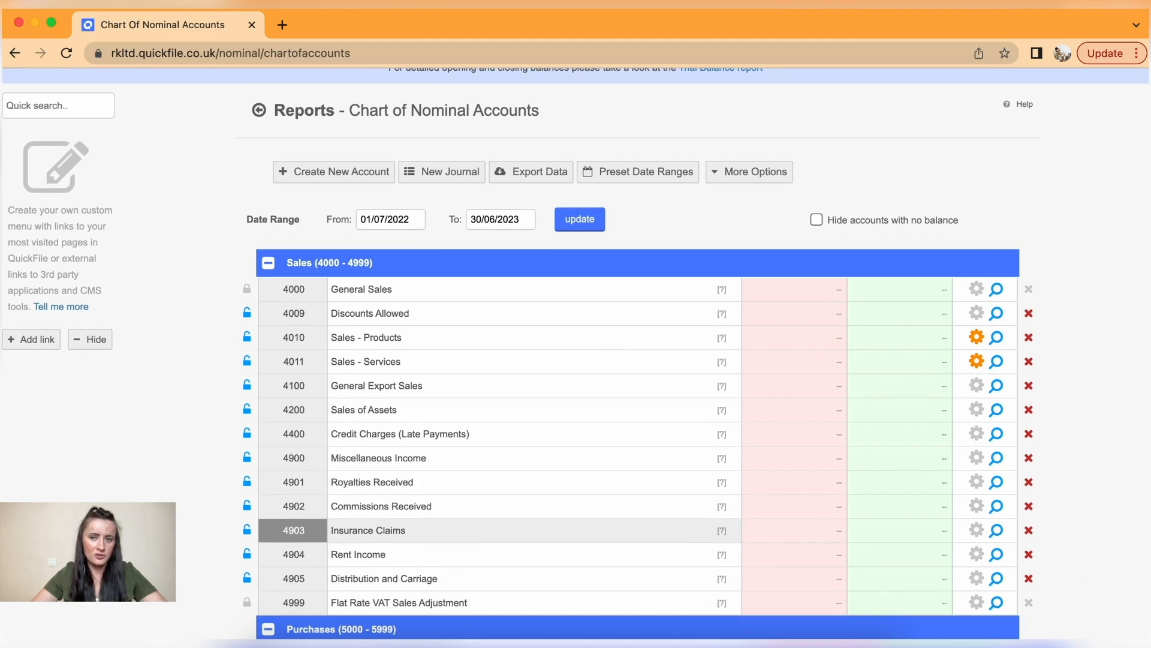
scroll(484, 550, down, 6)
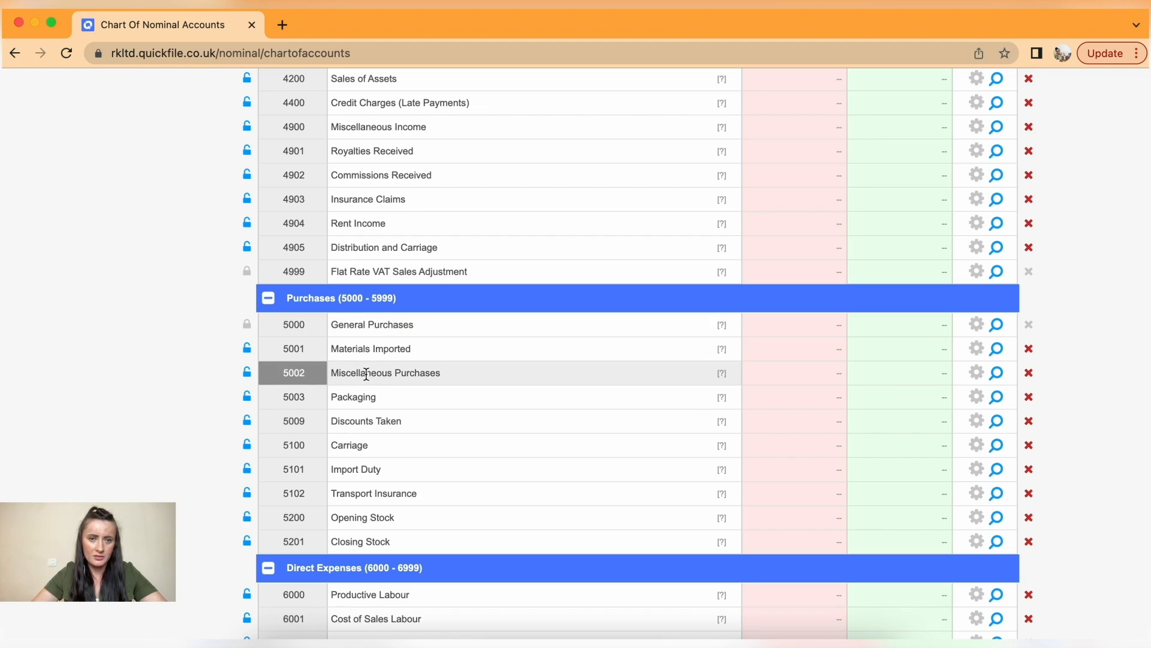
scroll(399, 508, down, 3)
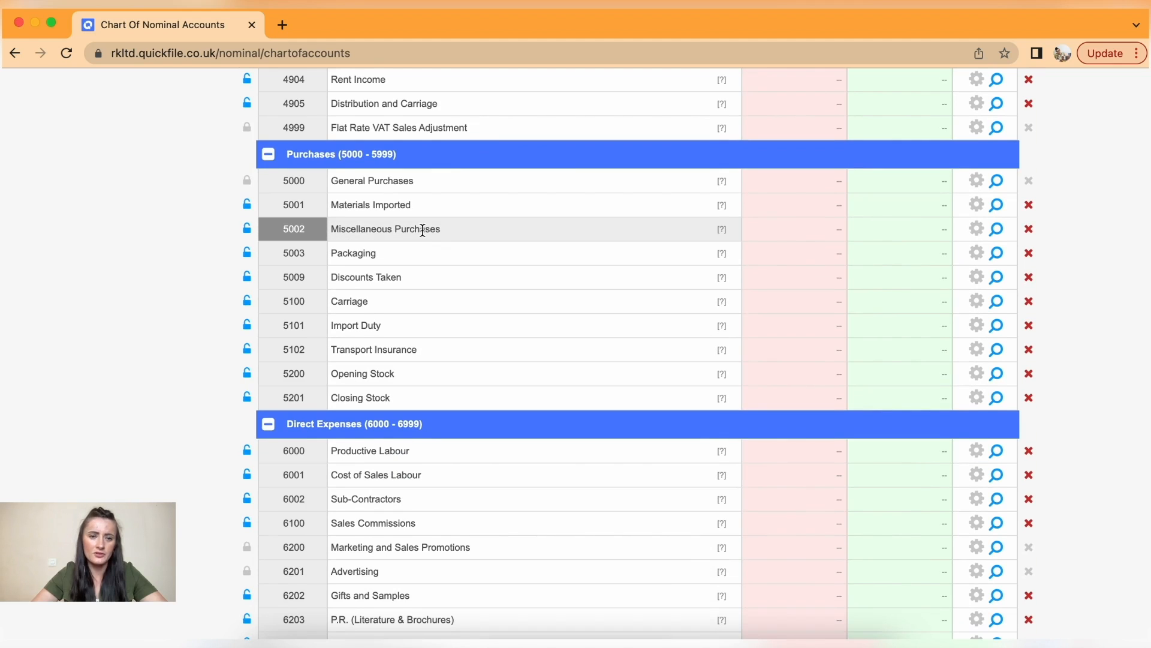
scroll(422, 229, up, 11)
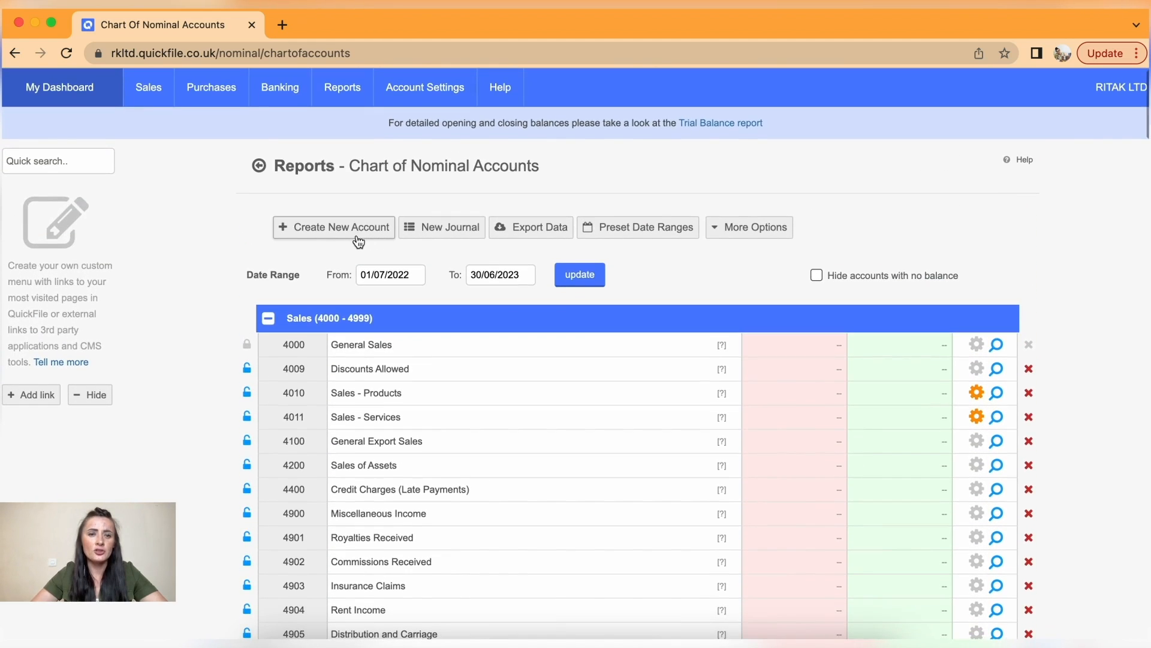
- Create a new Purchases nominal account named COS - Materials
click(309, 231)
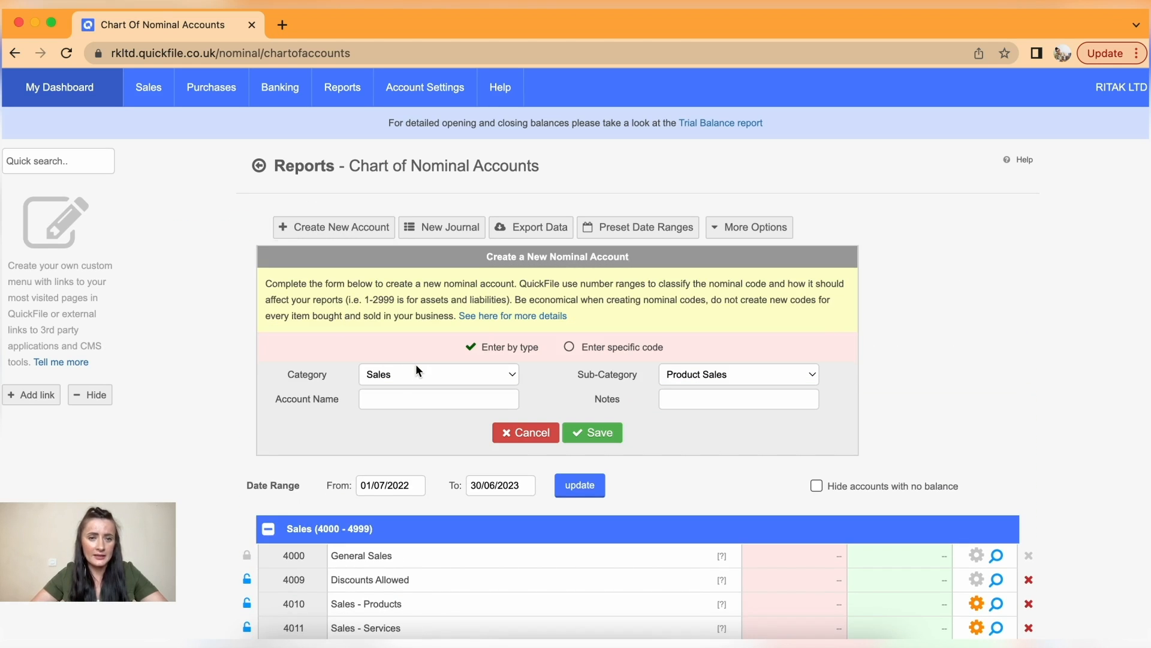
click(371, 381)
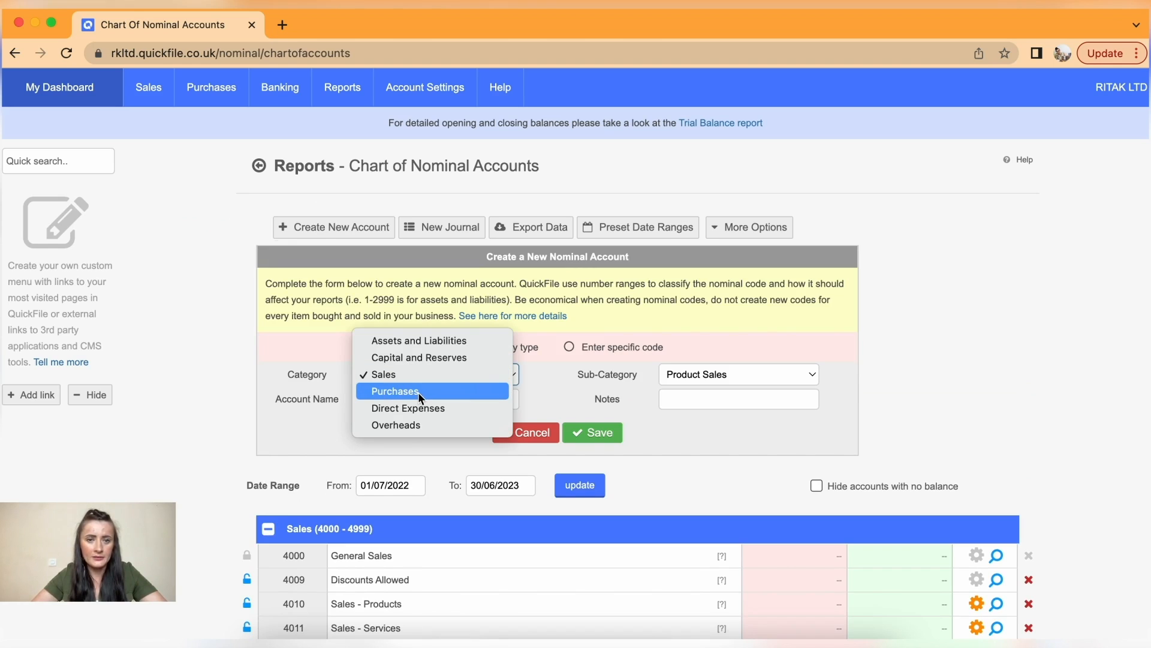
click(409, 391)
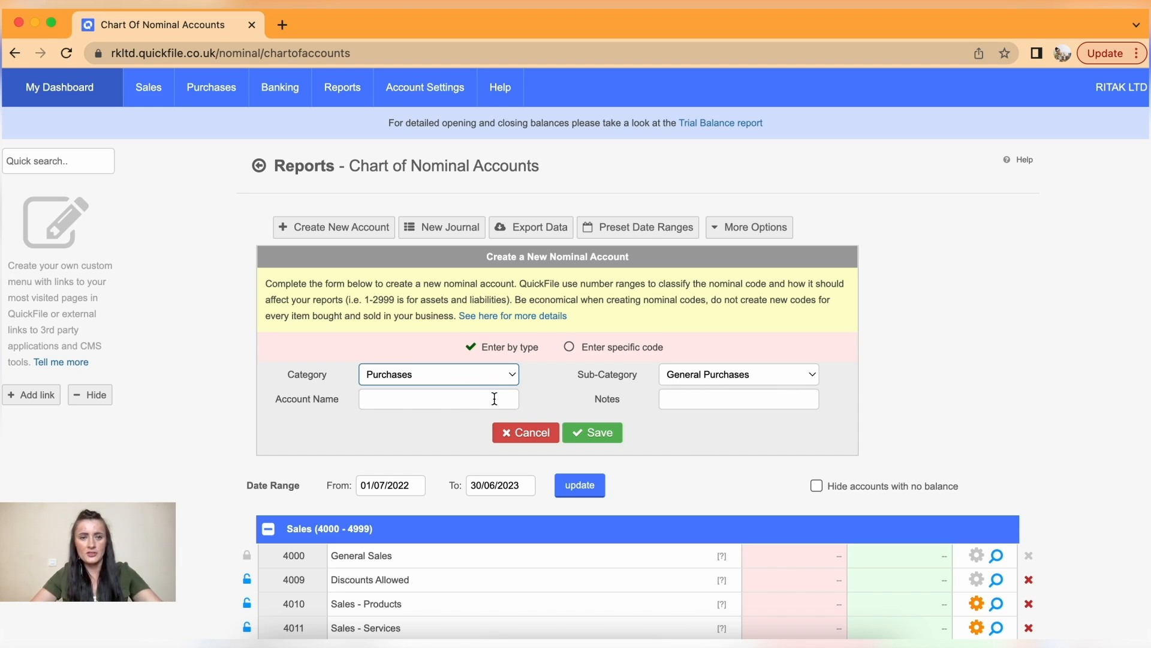
click(468, 400)
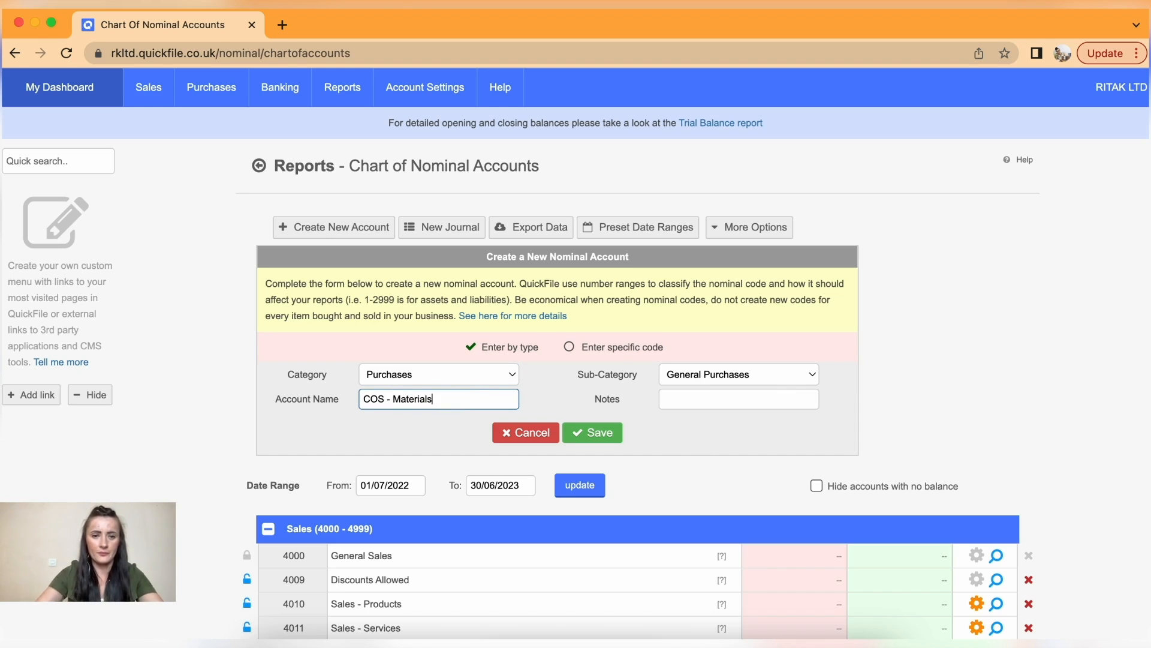
click(591, 432)
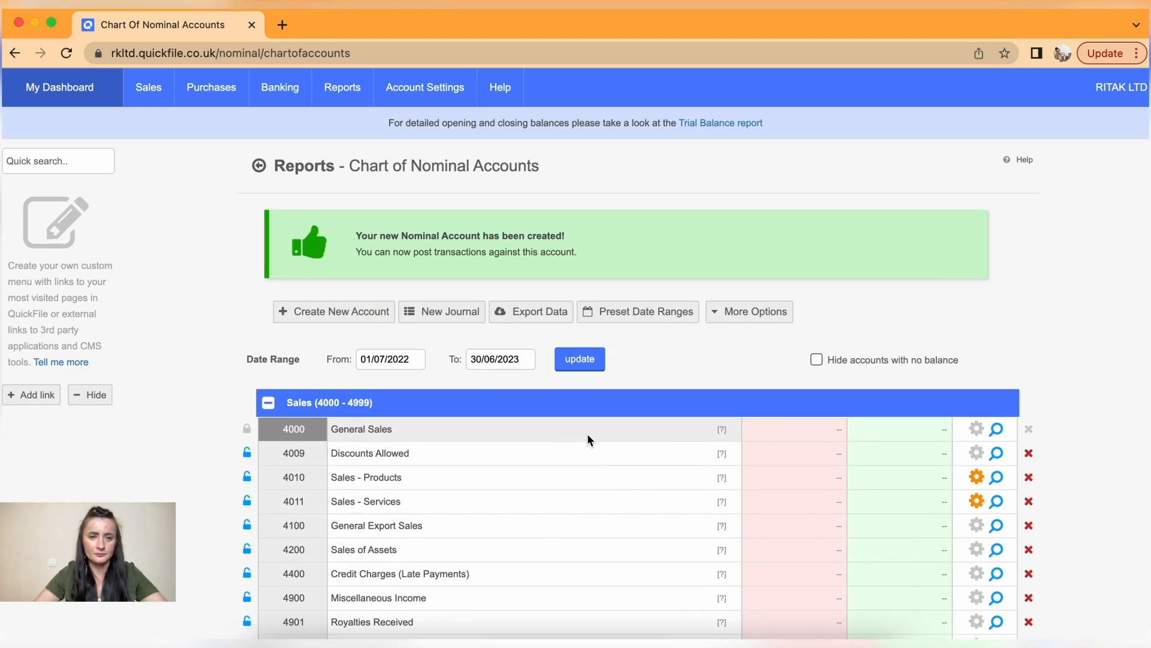
- Create a second Purchases nominal account named COS-Services
click(335, 311)
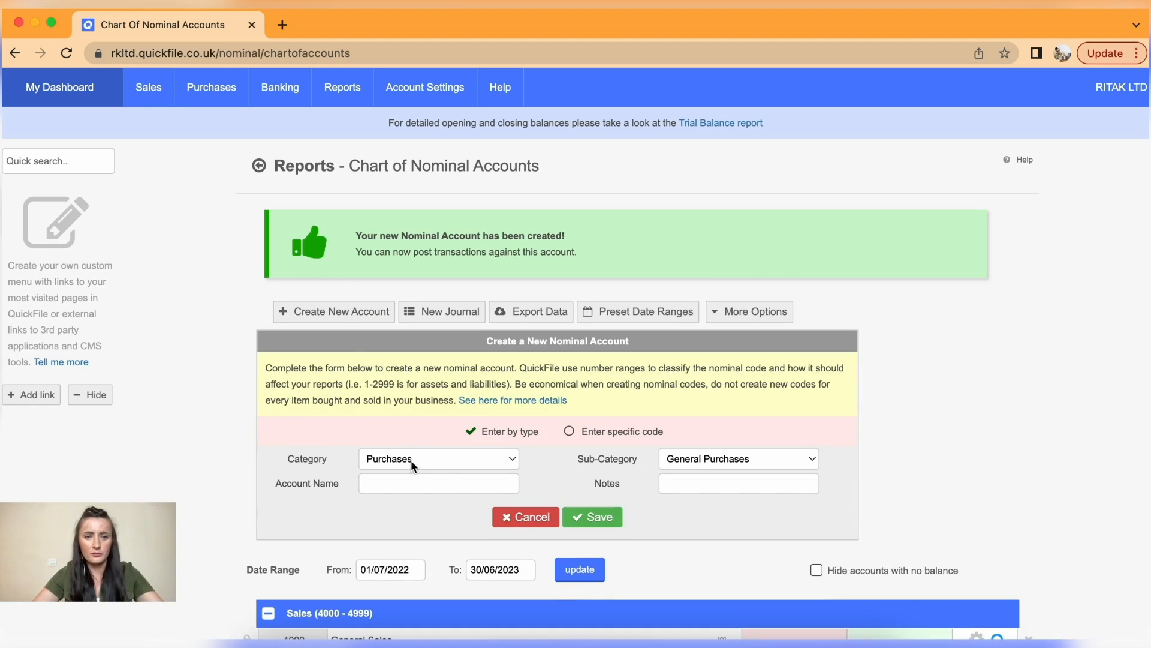
click(475, 486)
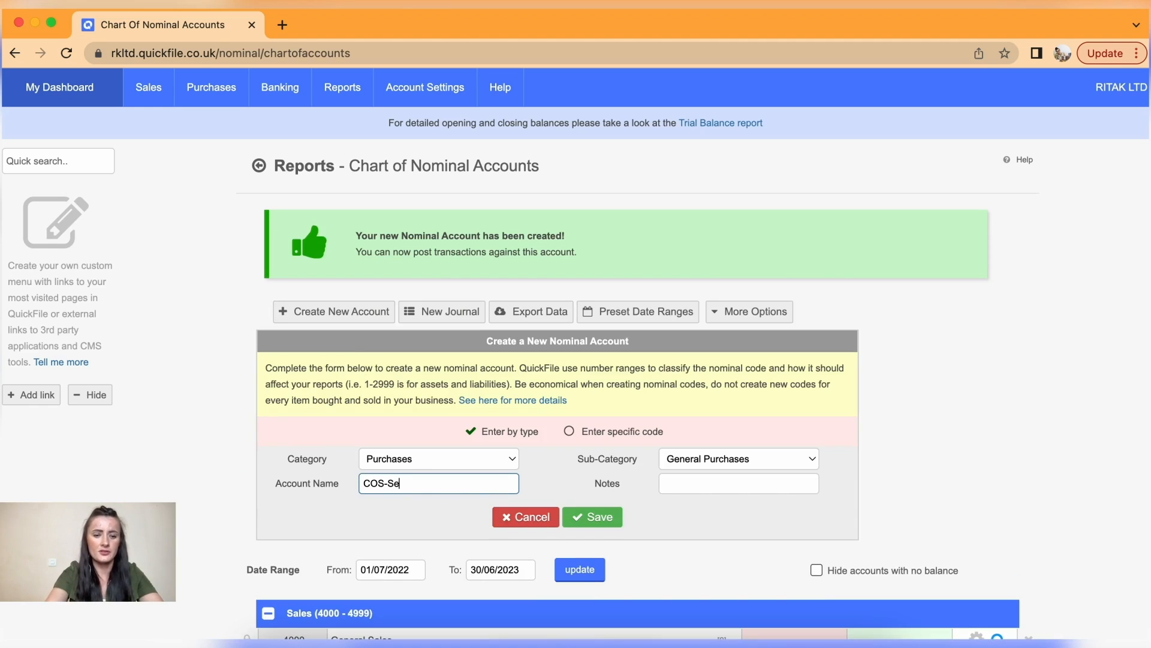
click(591, 517)
scroll(589, 521, down, 3)
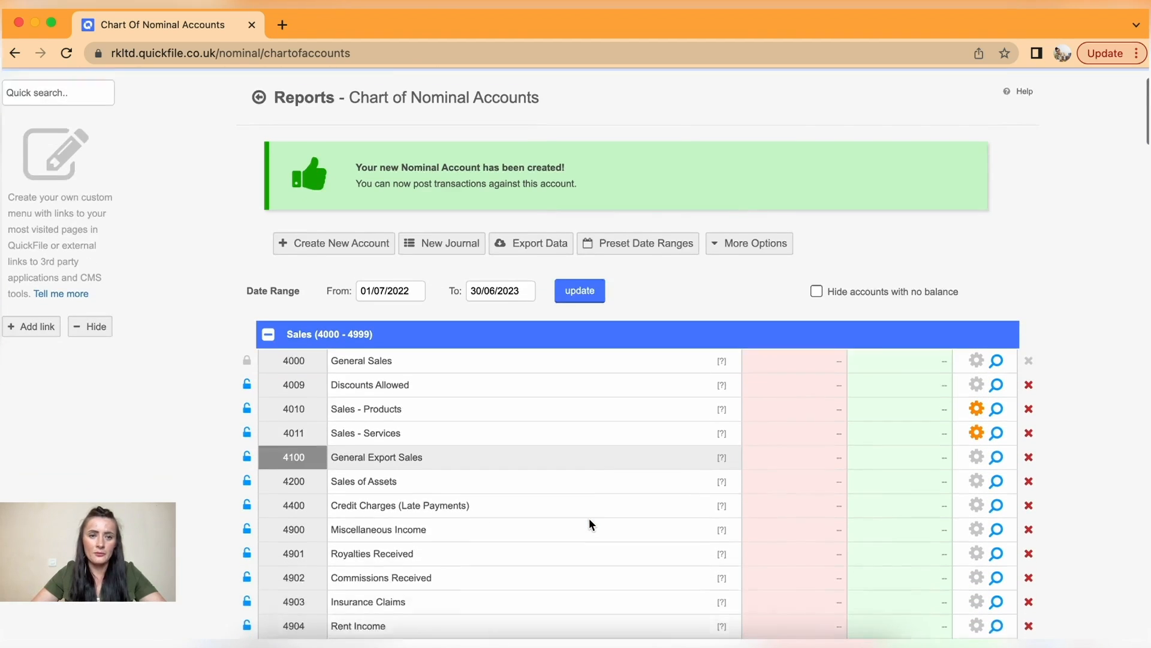
- Collapse the Sales (4000-4999) group to show the new 5010 and 5011 Purchases accounts
click(268, 290)
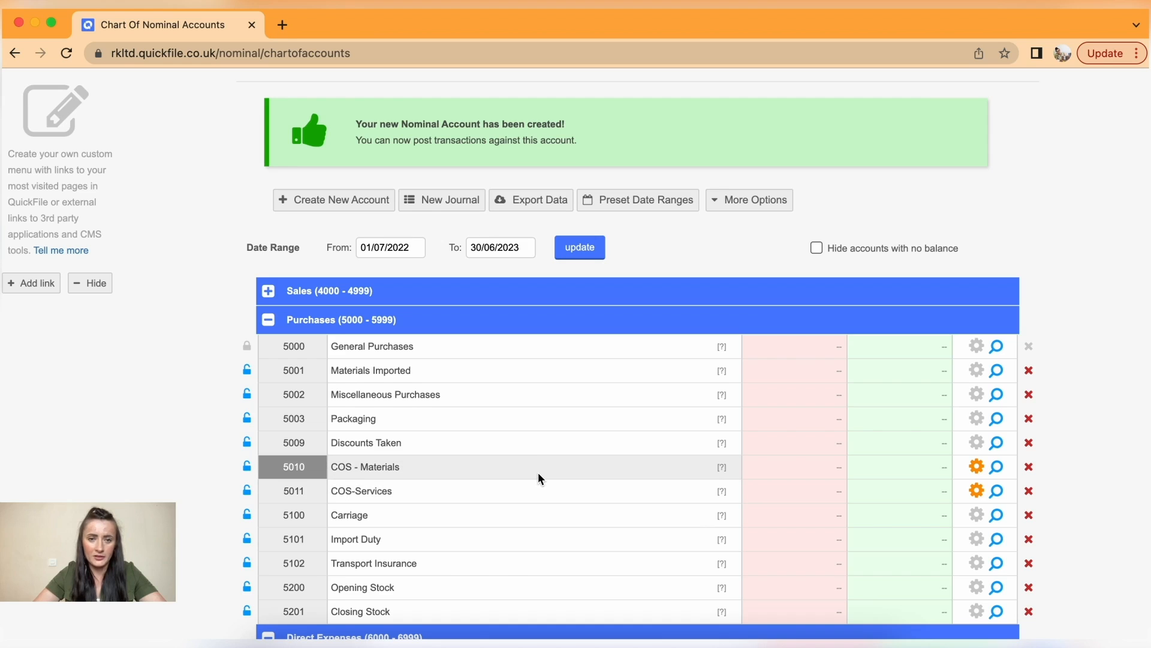
scroll(538, 473, down, 3)
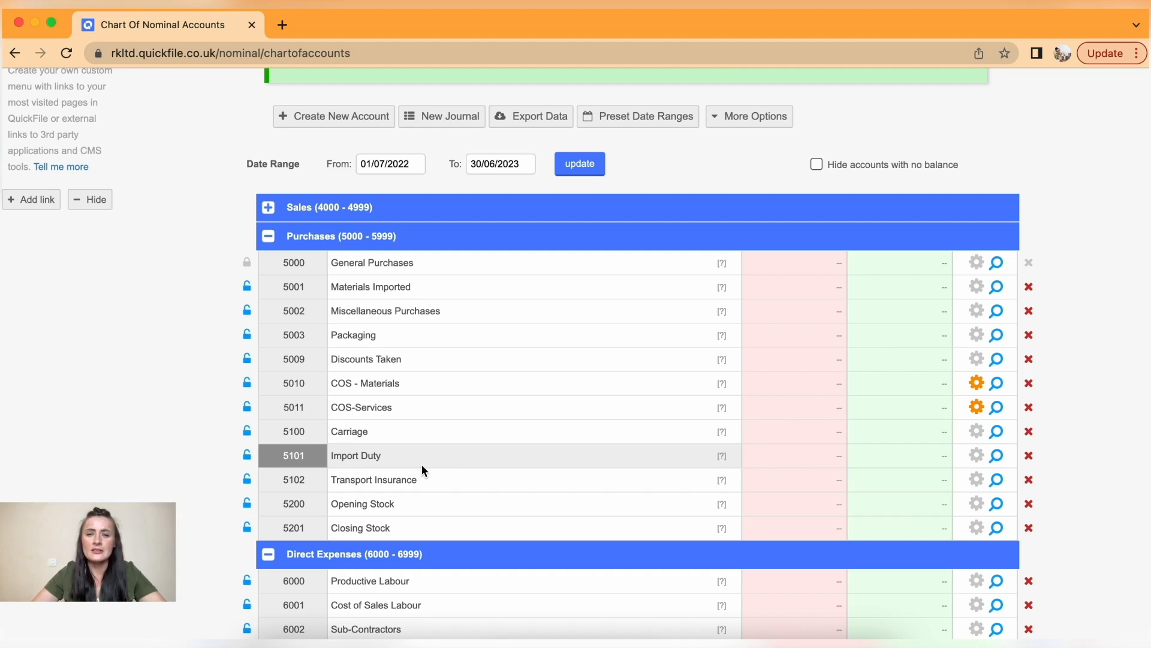
click(743, 119)
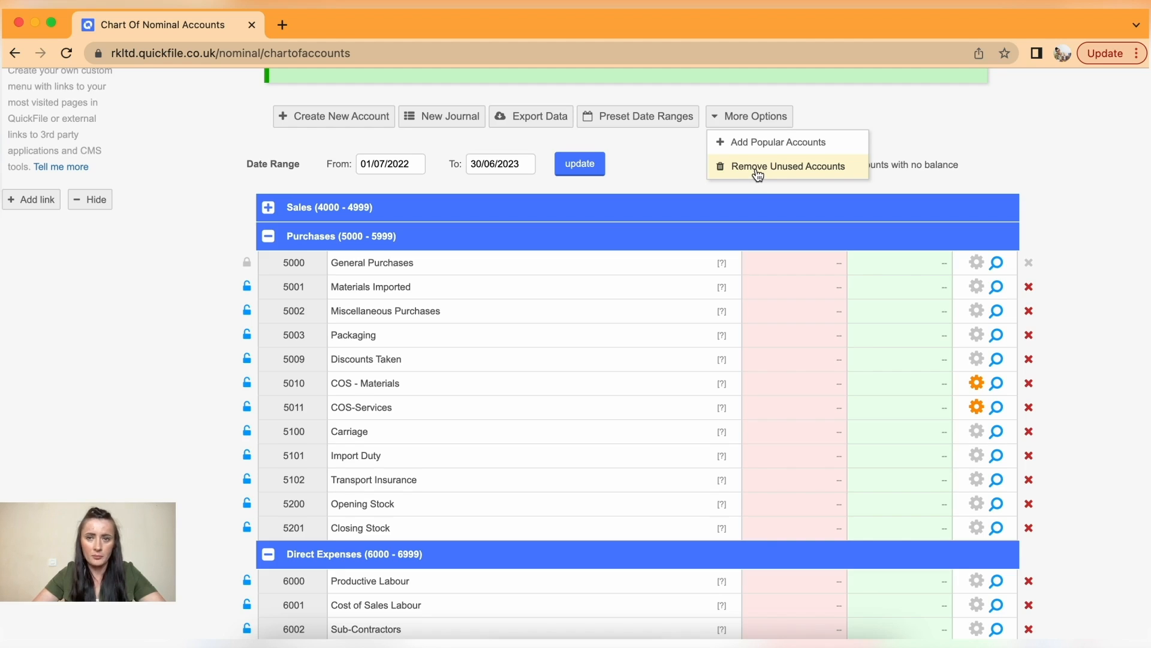
- Remove unused accounts 5001, 5003, 5009, 5101, 5102, 5200 and 5201 from Purchases
click(758, 170)
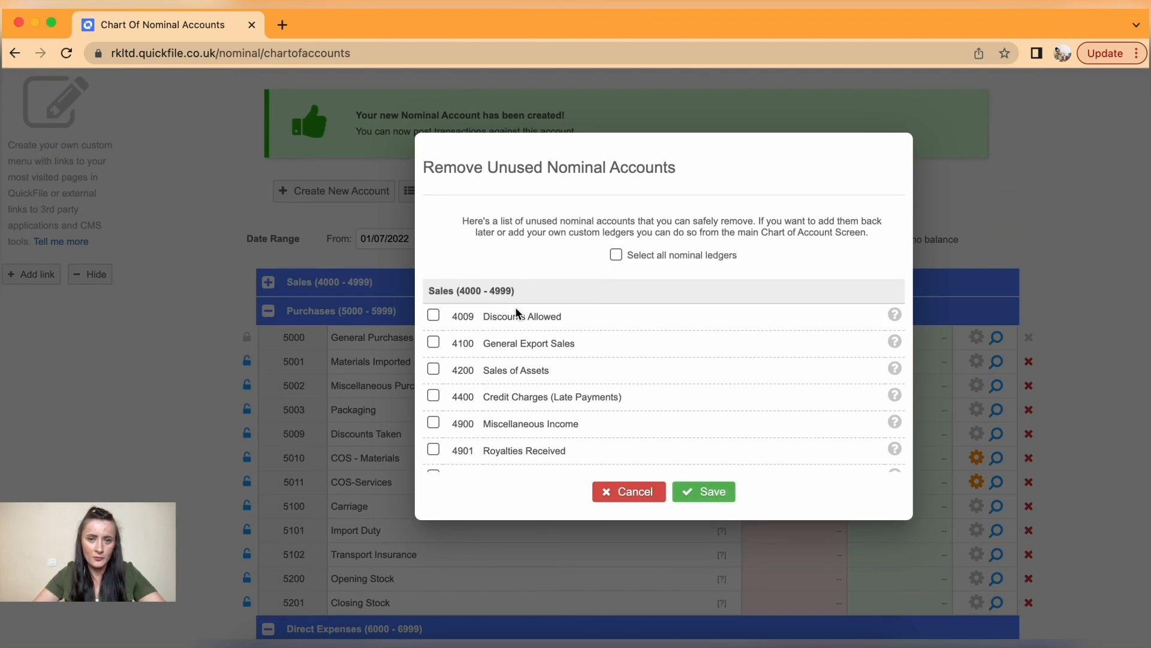
scroll(473, 325, down, 8)
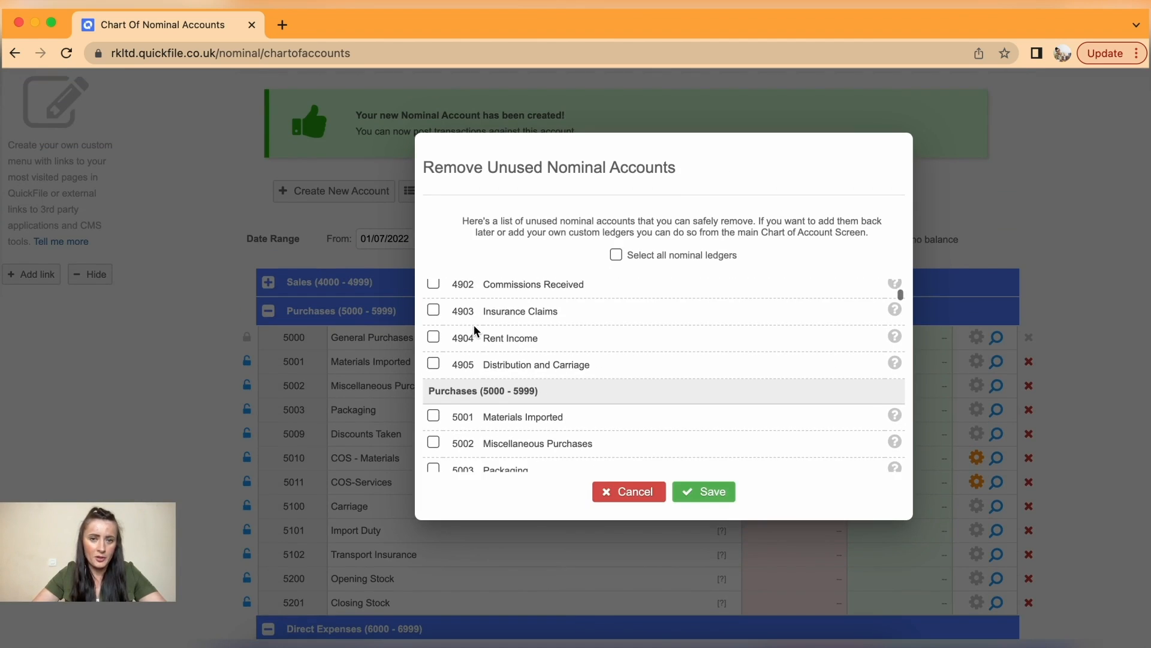
scroll(480, 328, down, 3)
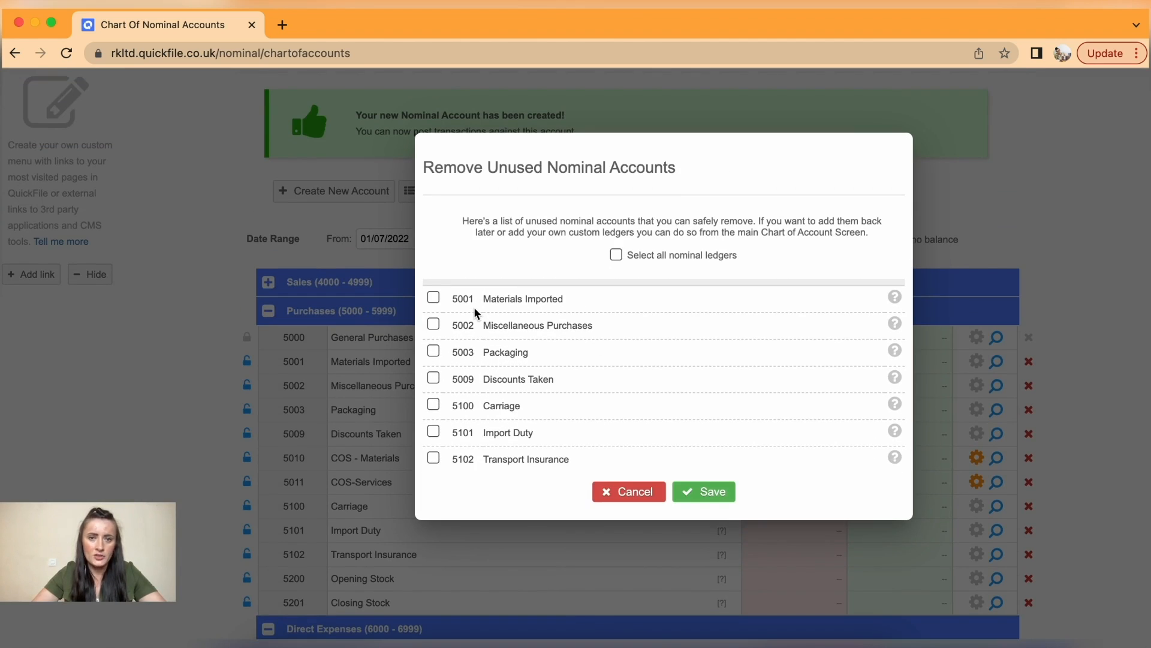
click(434, 299)
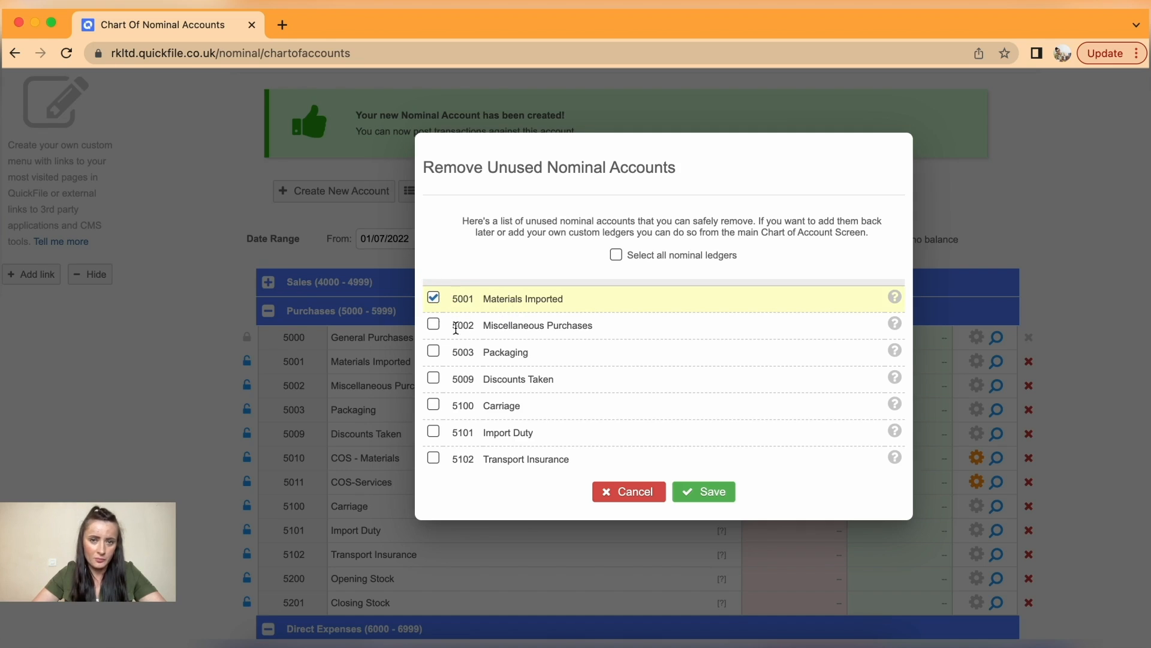
click(433, 352)
click(434, 378)
click(434, 431)
scroll(436, 413, down, 3)
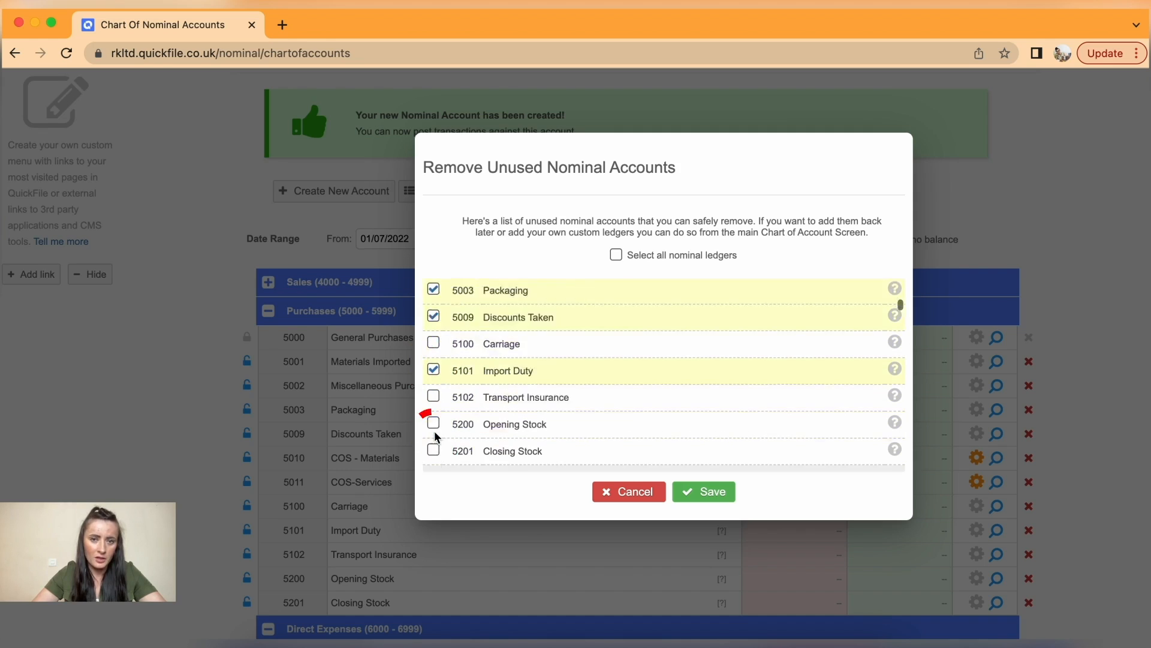
click(434, 338)
click(434, 364)
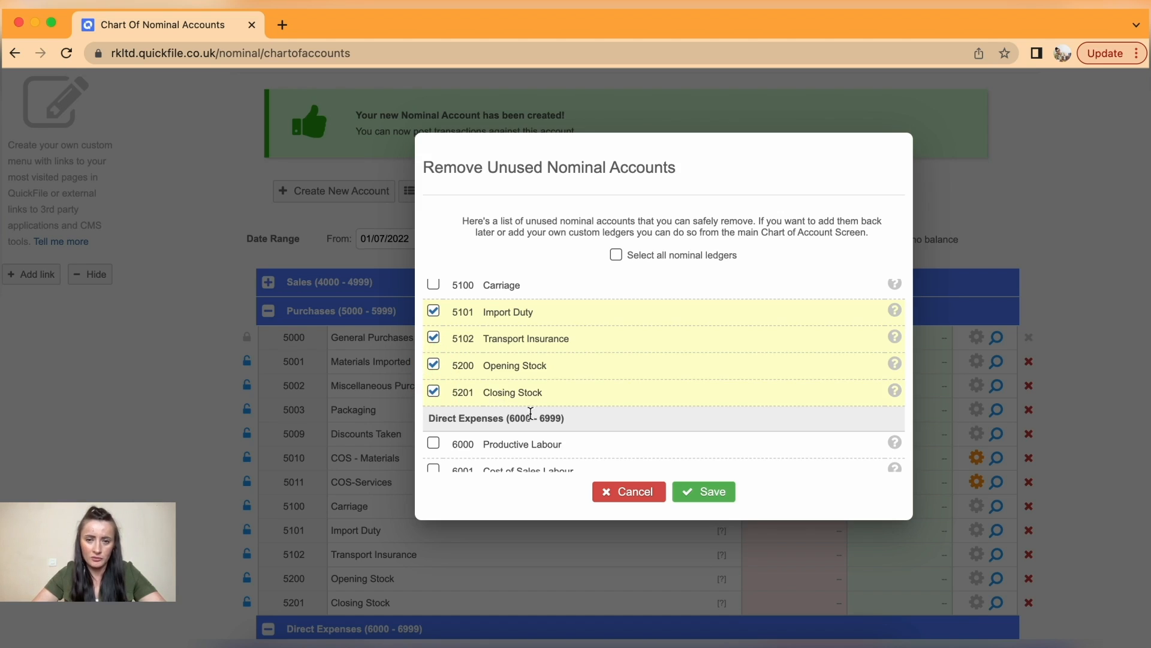
click(706, 492)
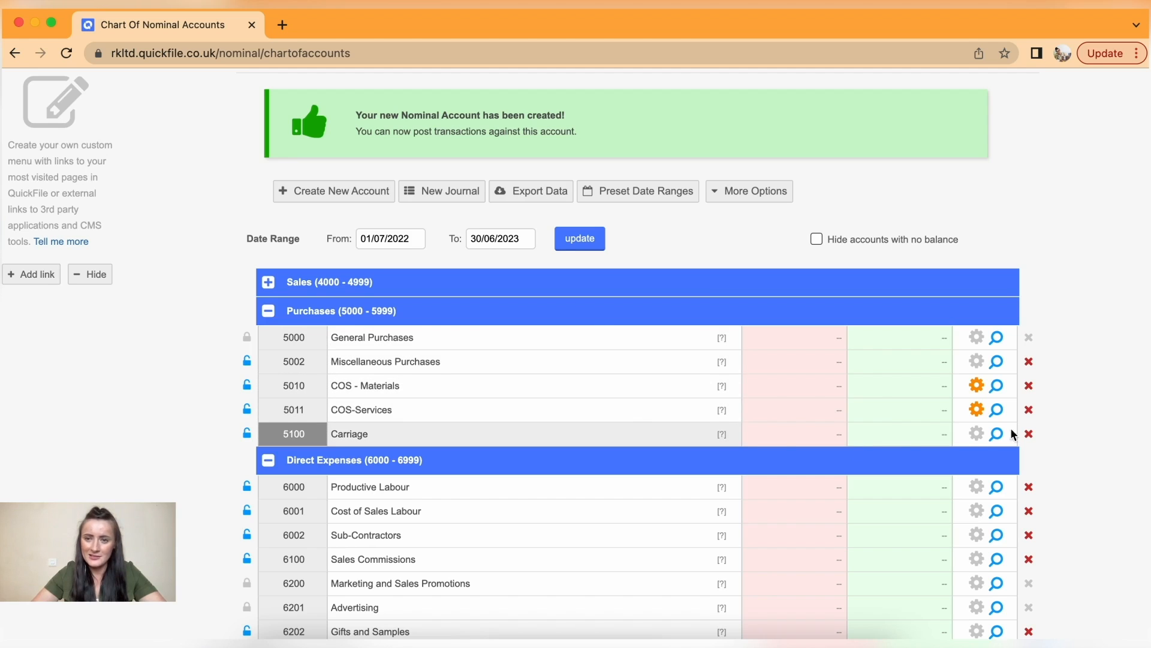
- Delete accounts 5011 COS-Services and 5010 COS - Materials, confirming each deletion
click(1029, 410)
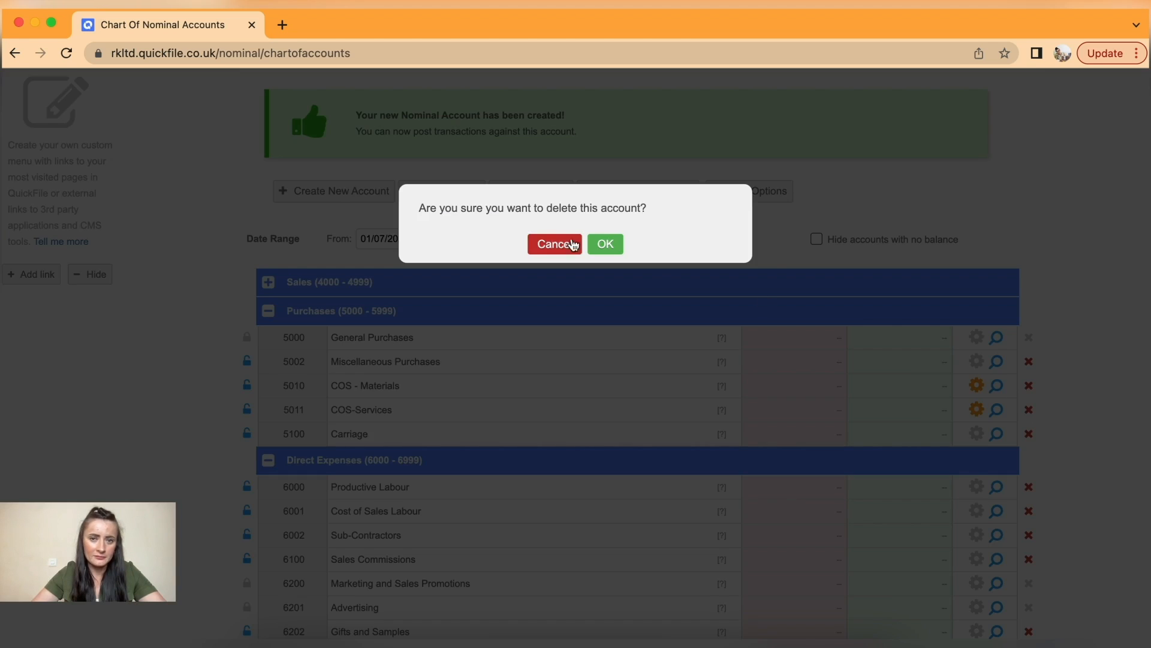
click(606, 243)
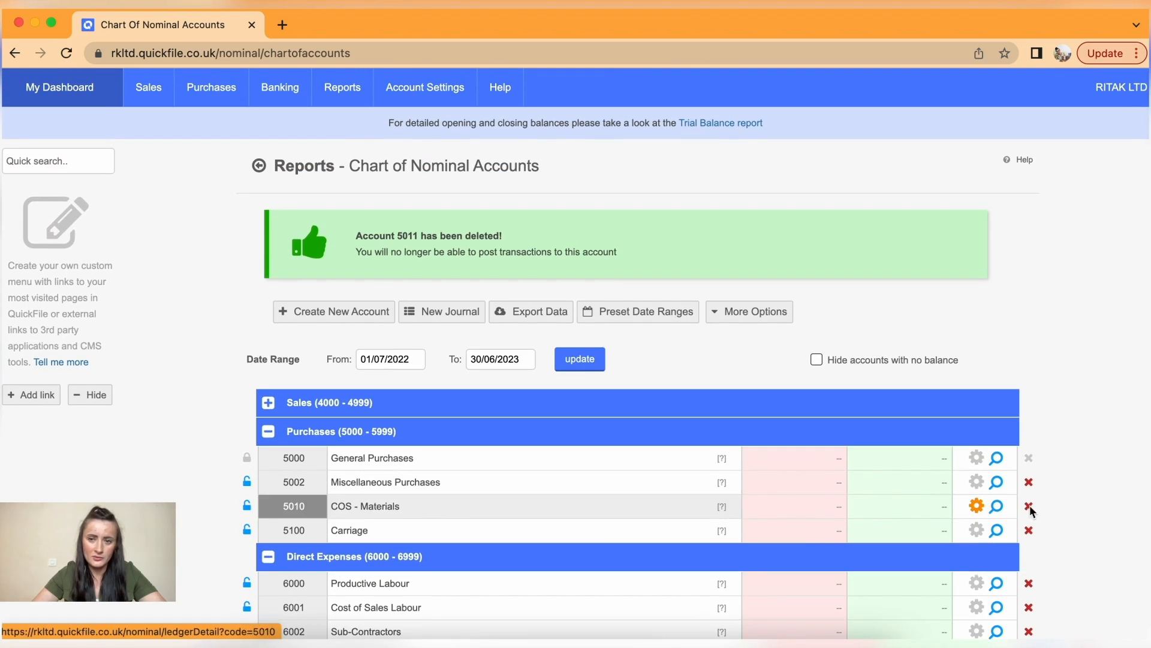
click(1029, 507)
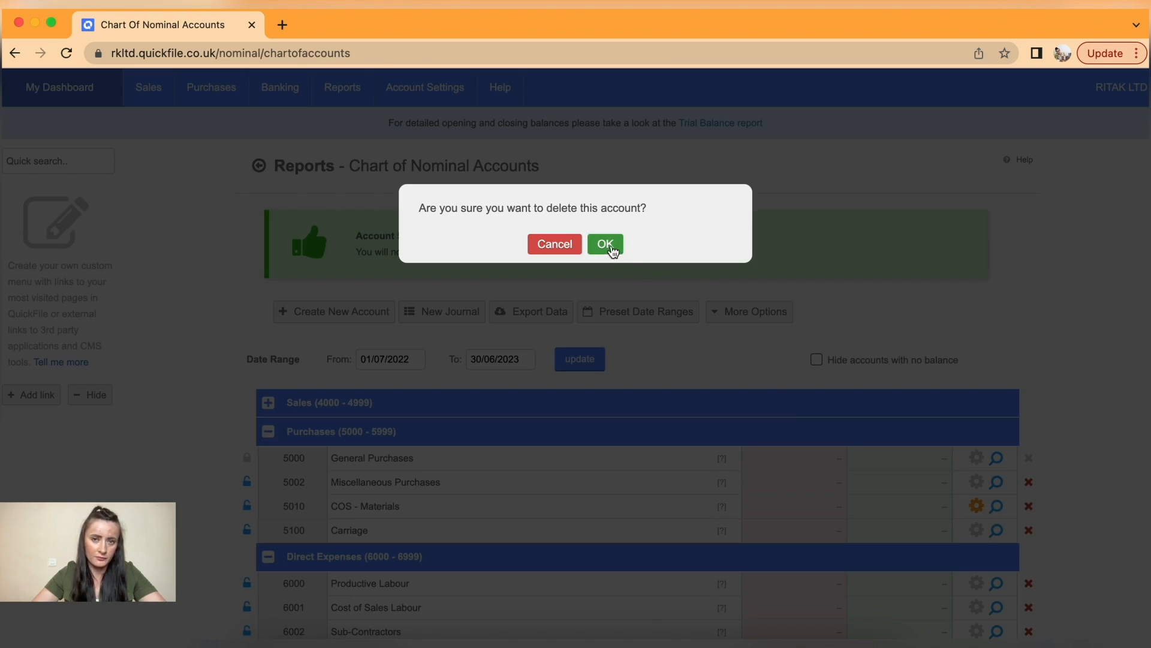
click(607, 244)
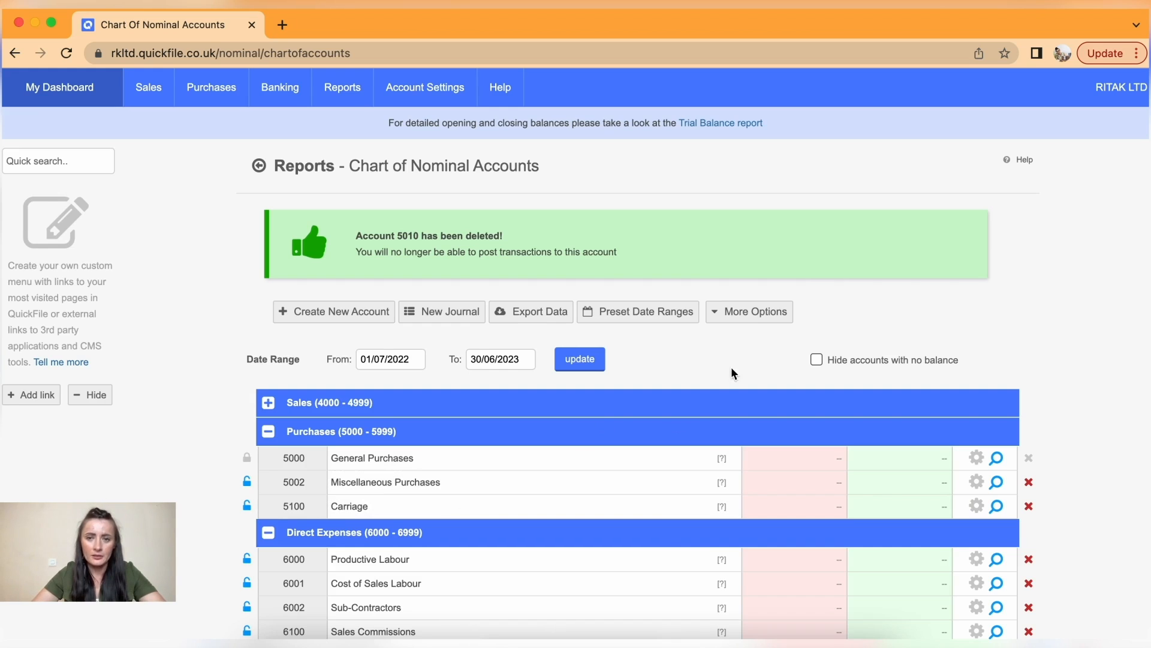
click(741, 312)
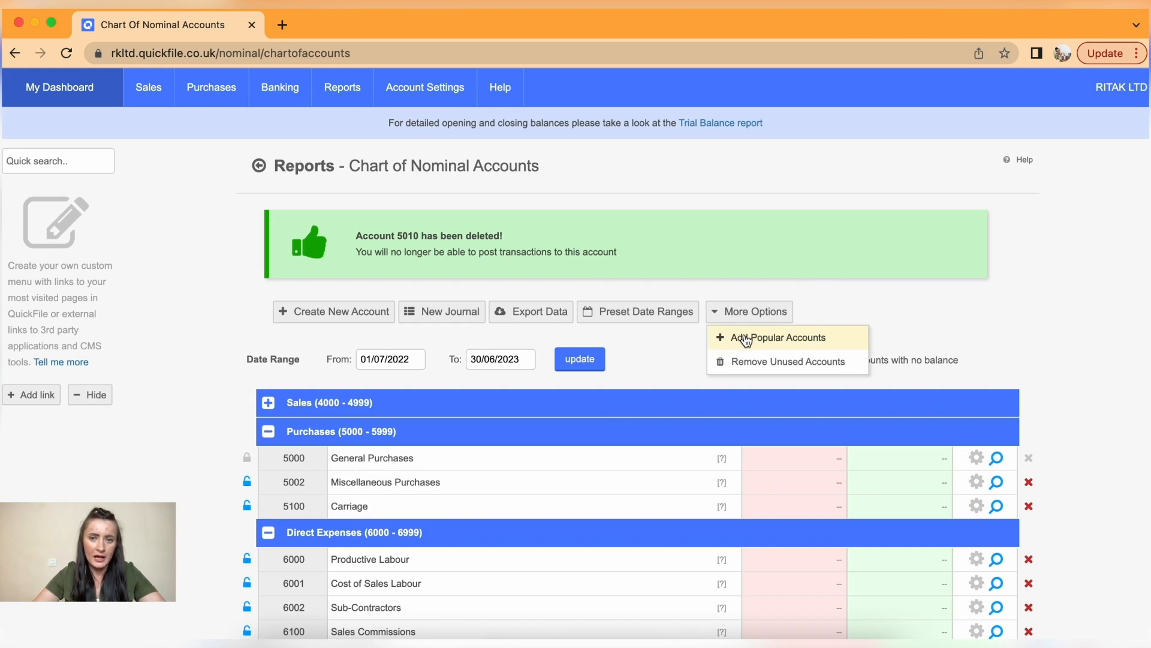
- Add back popular Purchases accounts 5001, 5003, 5009, 5102, 5200 and 5201, then check the list
click(743, 334)
scroll(576, 411, down, 1)
scroll(524, 368, up, 1)
click(433, 315)
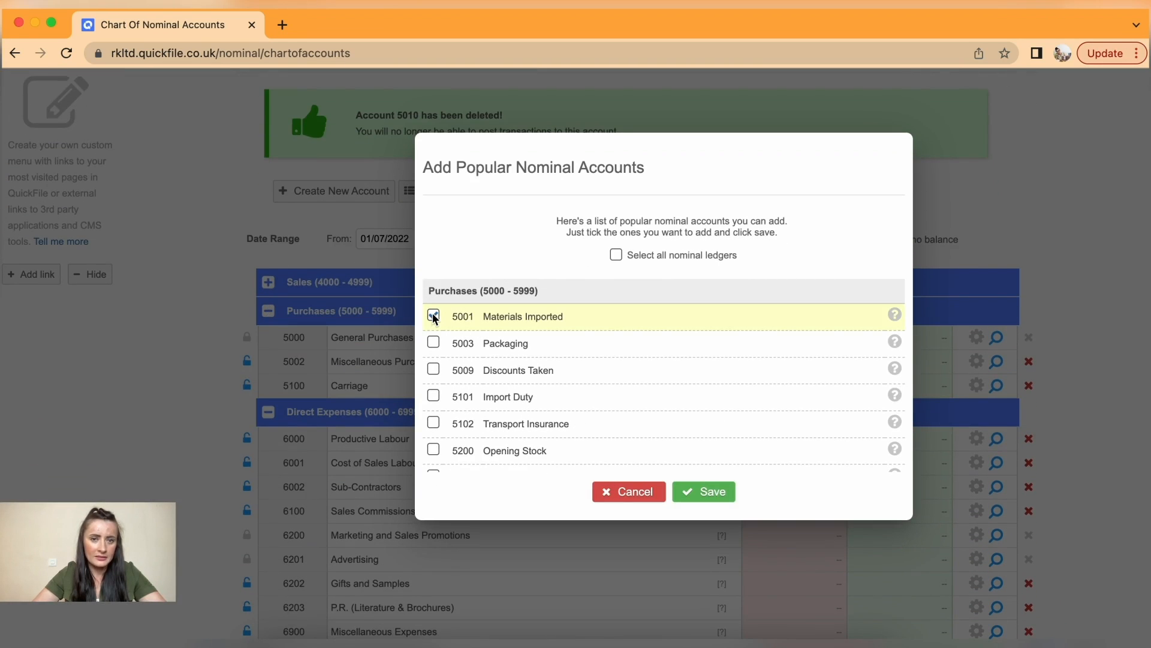
click(433, 342)
click(433, 368)
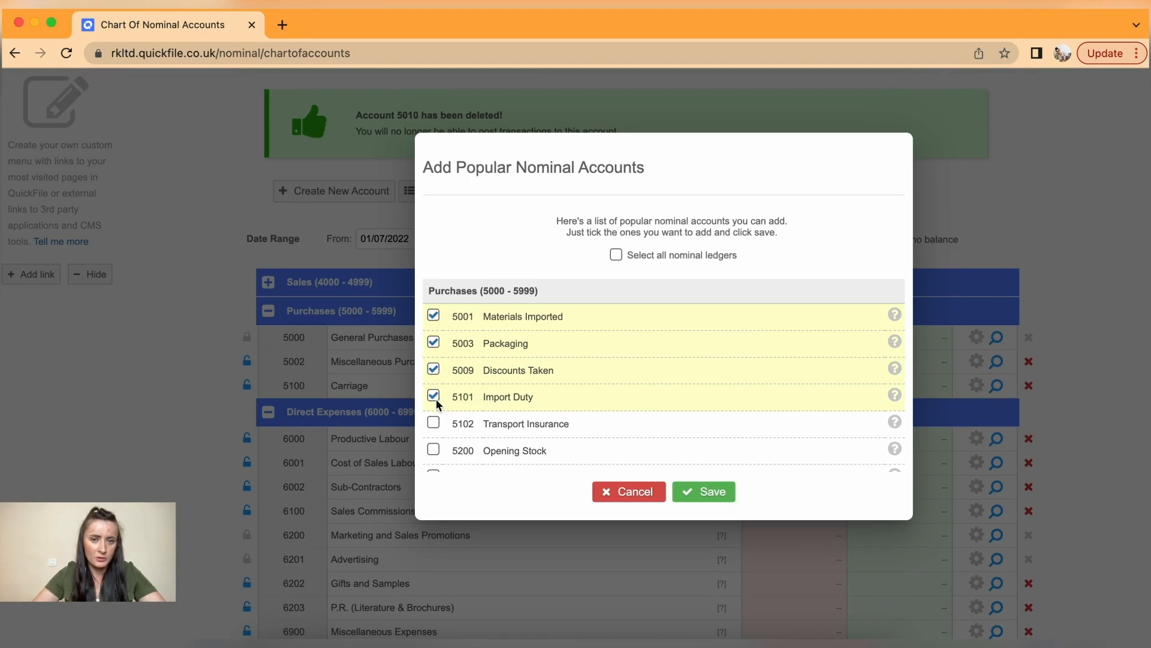
click(433, 422)
scroll(436, 423, down, 1)
click(433, 433)
click(433, 458)
scroll(465, 427, down, 2)
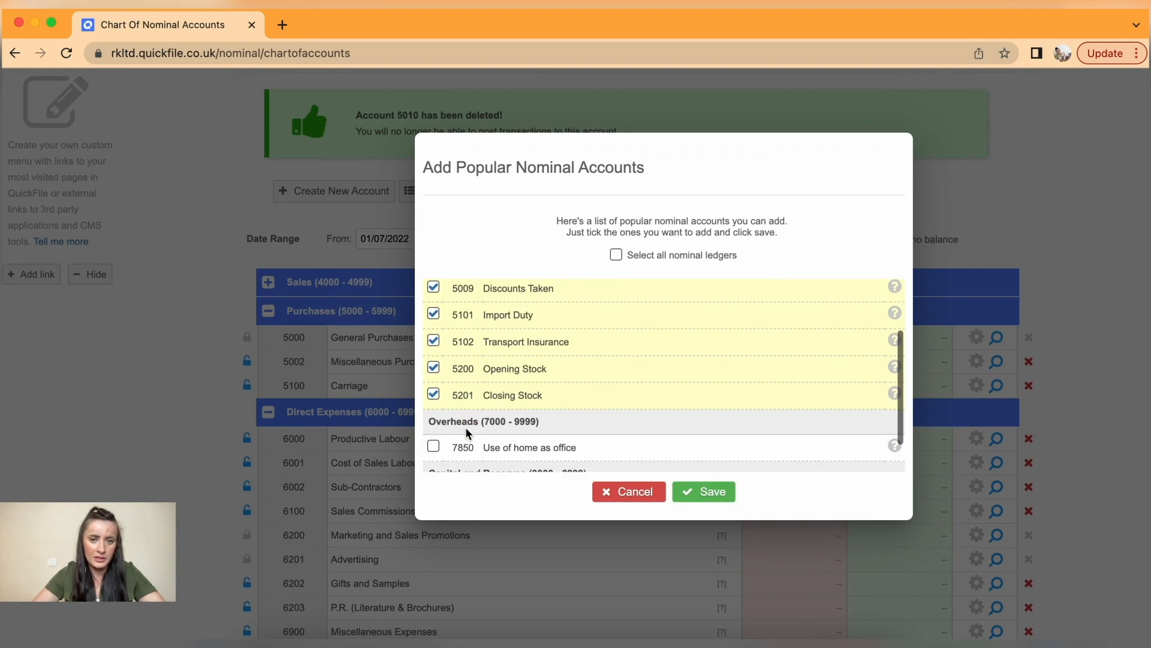
click(712, 491)
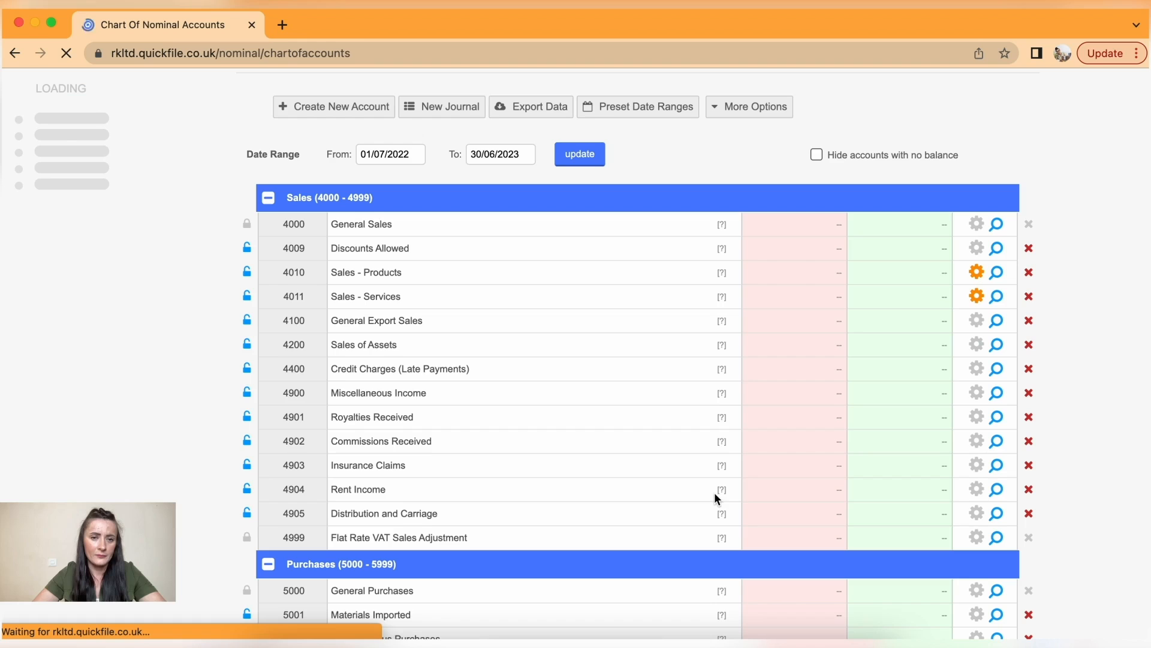
scroll(420, 470, down, 5)
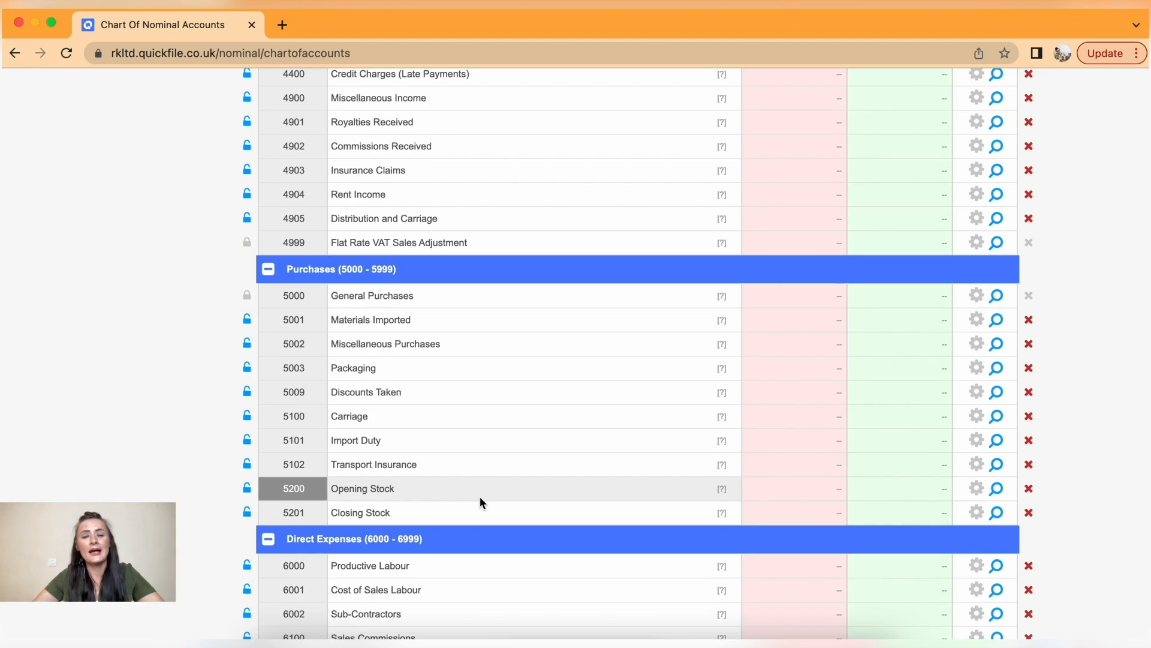
scroll(479, 498, up, 6)
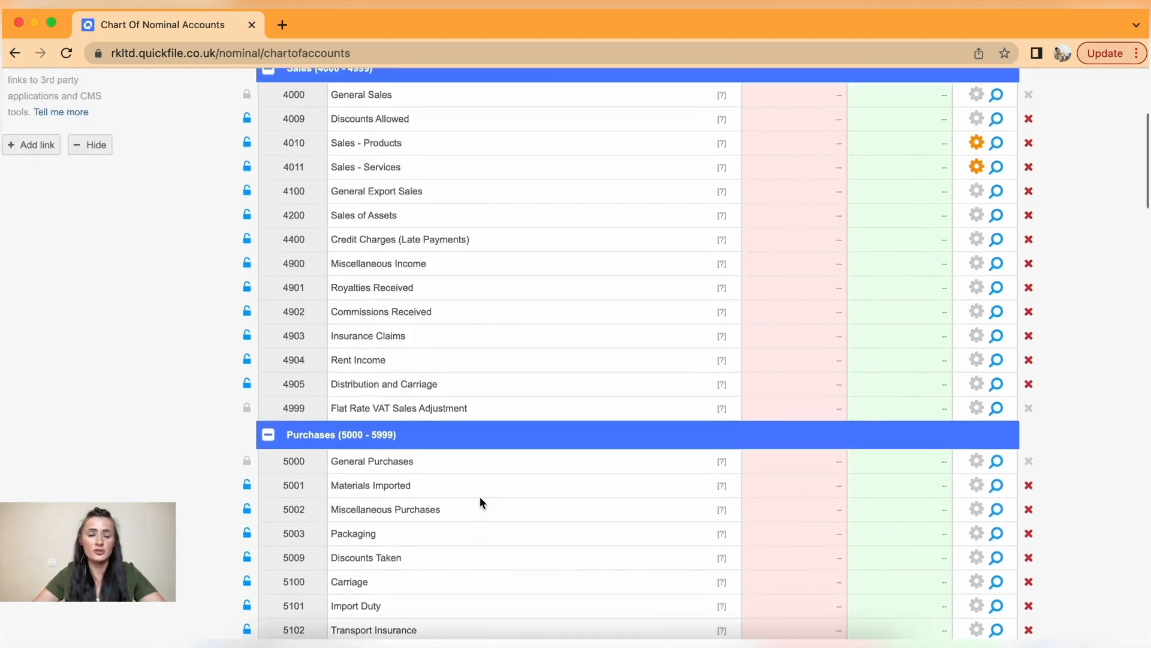
scroll(480, 501, up, 1)
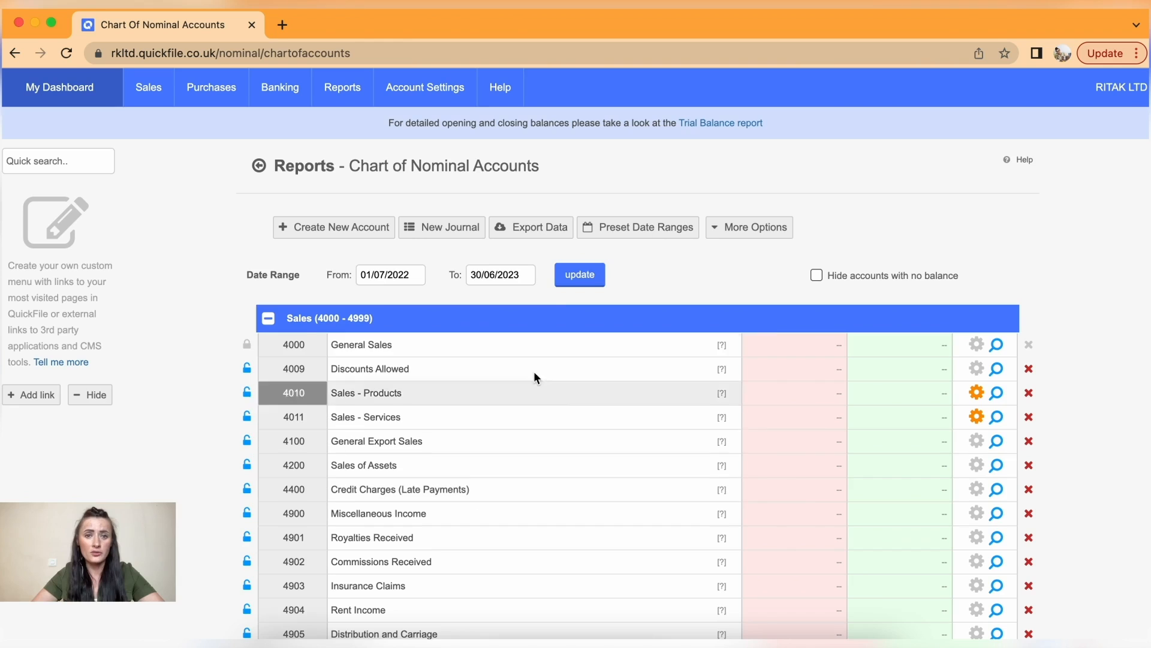
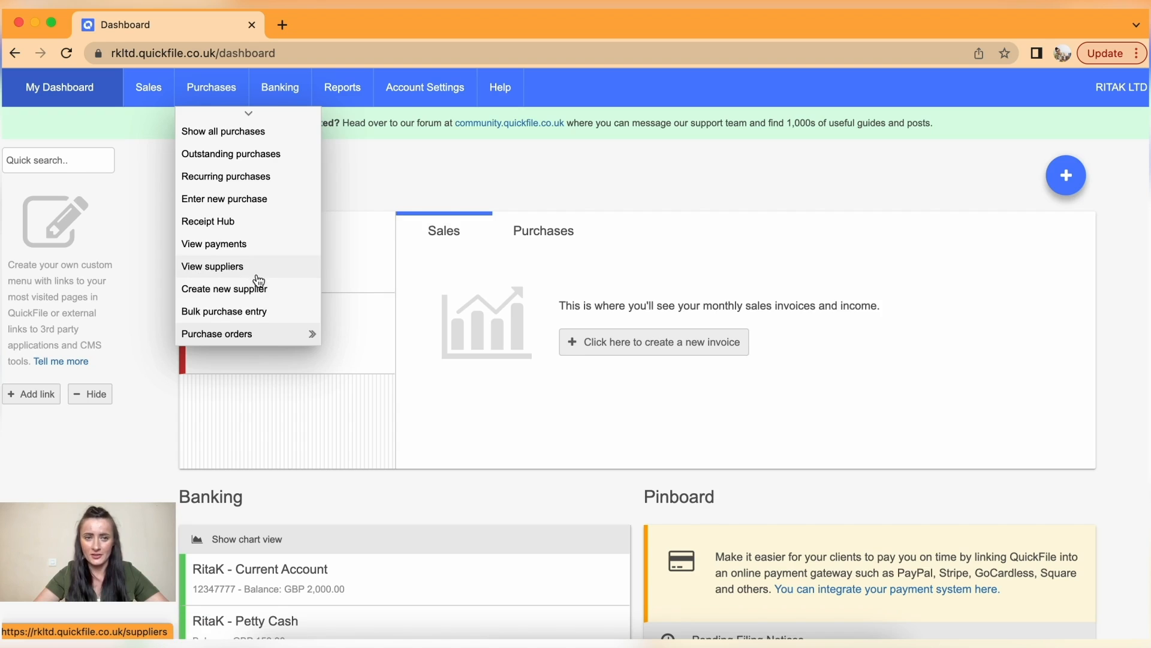
- Start a new supplier and review the empty form with General Purchases and 30-day defaults
click(287, 298)
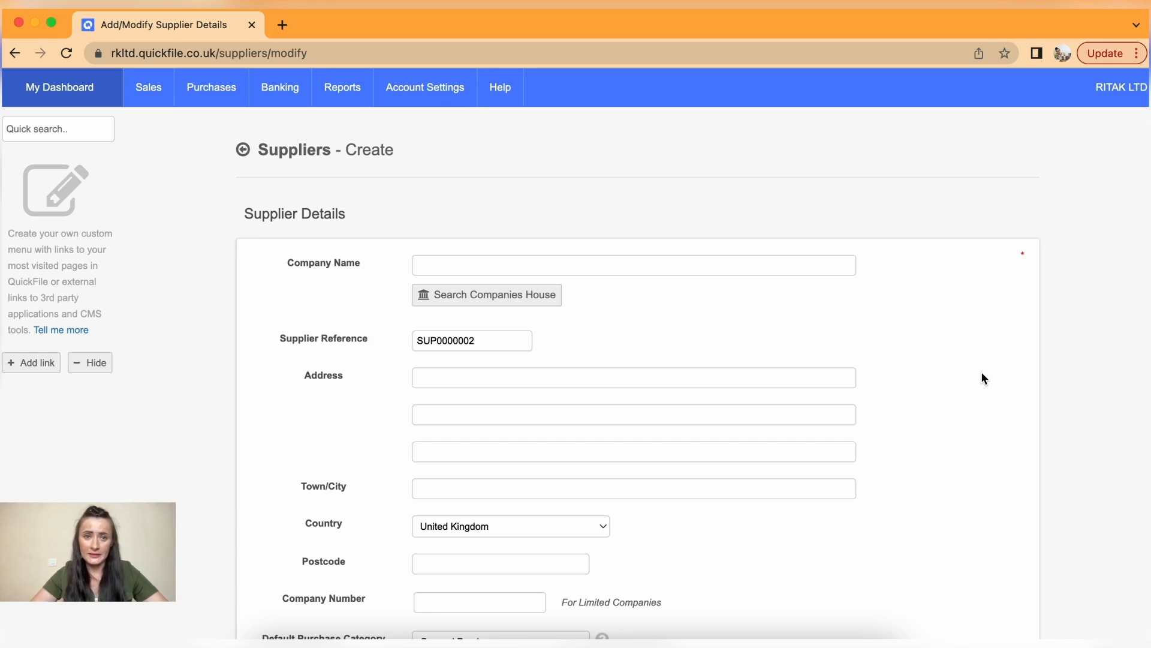
scroll(988, 451, down, 4)
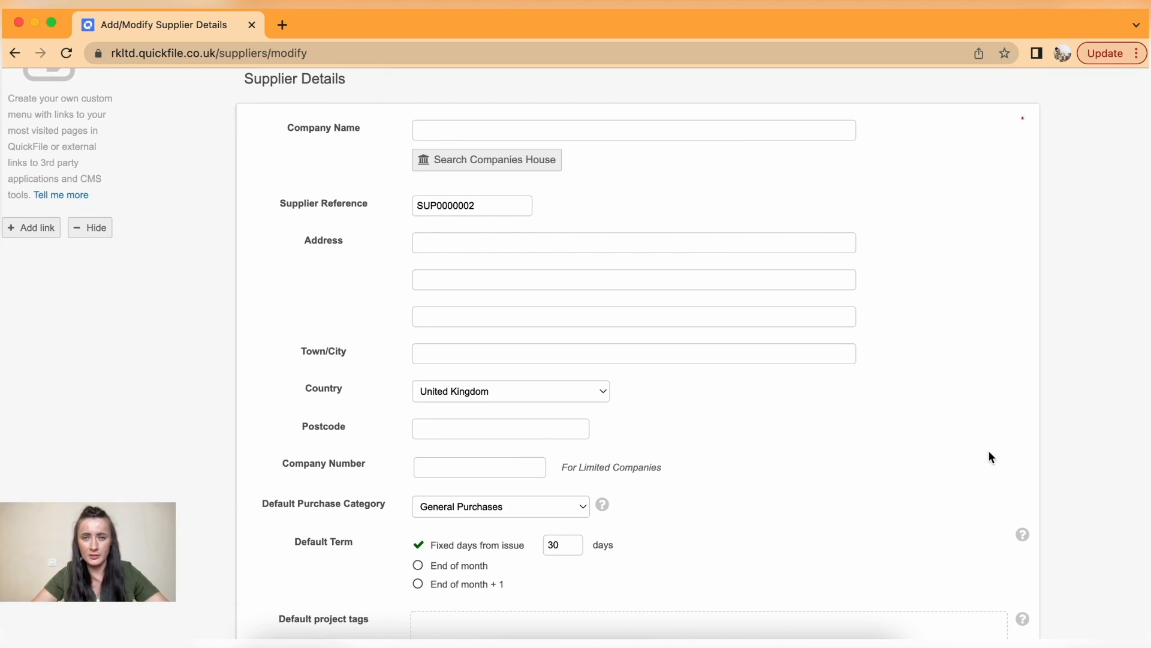
scroll(989, 451, down, 10)
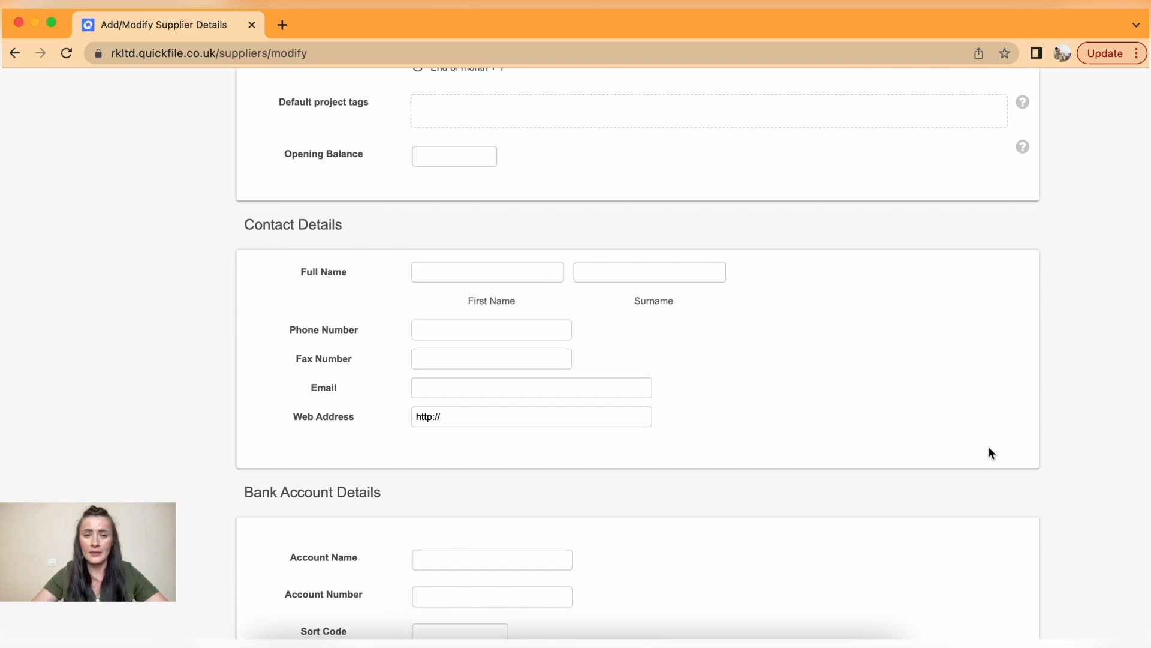
scroll(988, 453, down, 3)
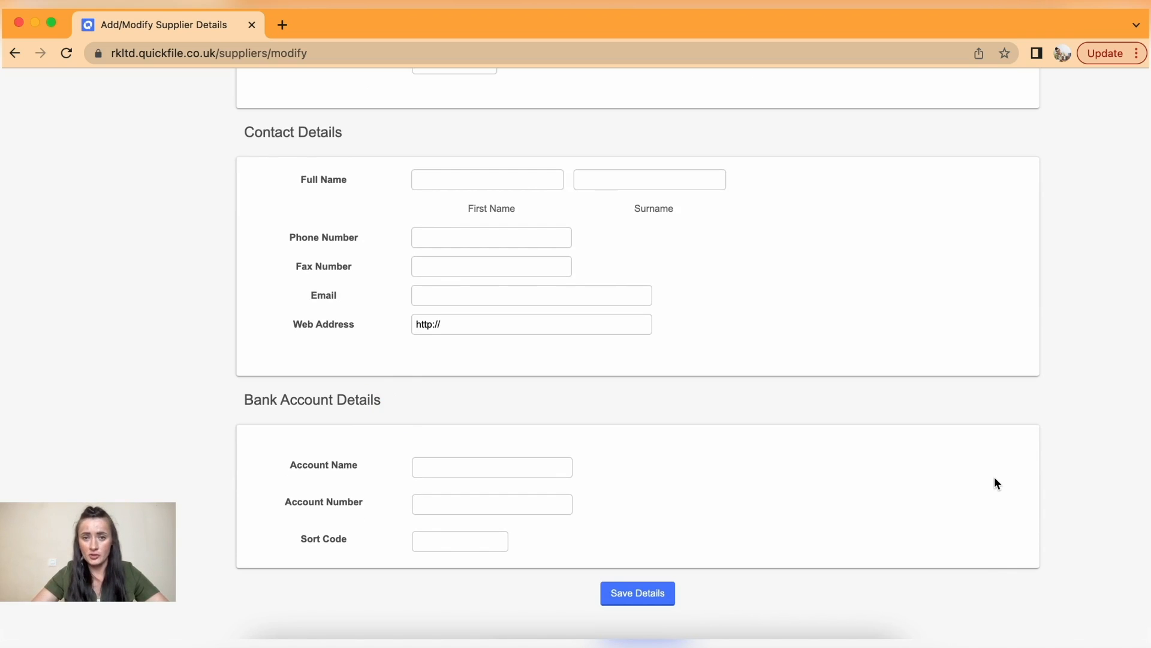
scroll(994, 478, up, 15)
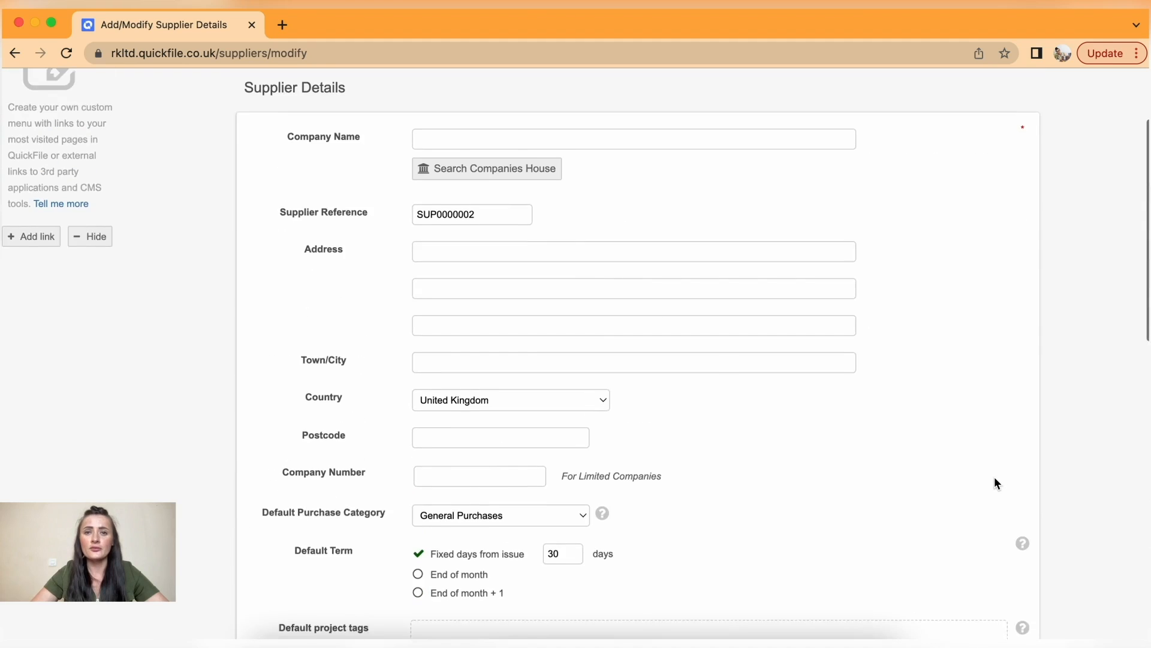
- Autofill company name Blush Ltd, street address, town London, postcode and company number
click(440, 145)
click(525, 182)
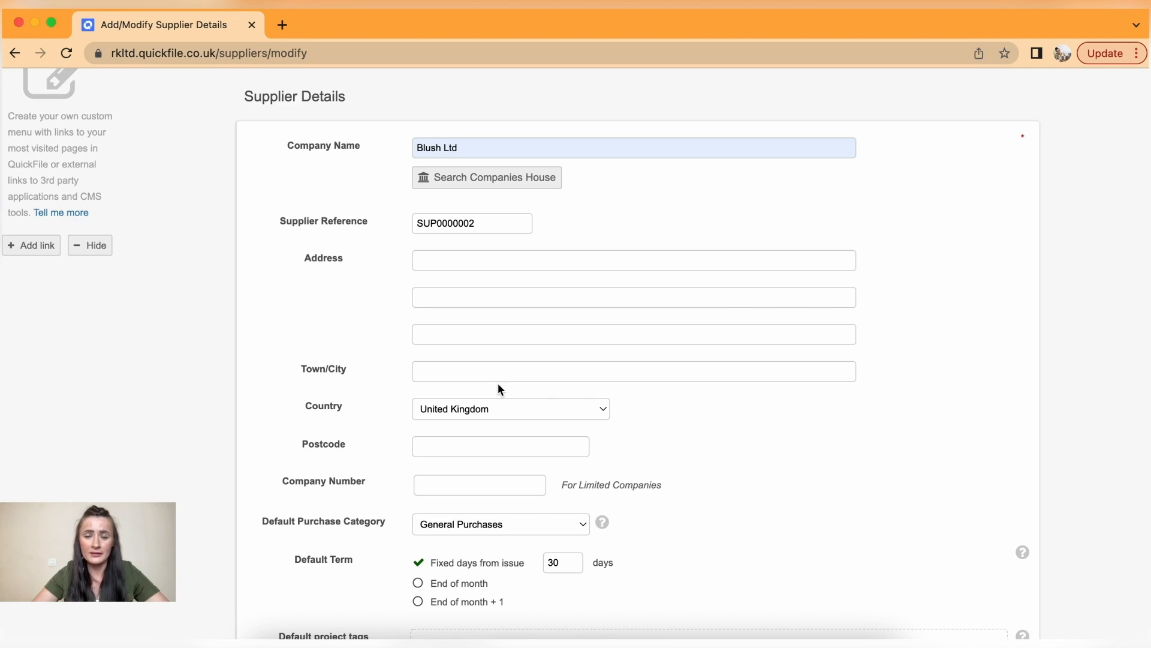
click(487, 259)
click(523, 294)
click(435, 371)
click(523, 406)
click(483, 439)
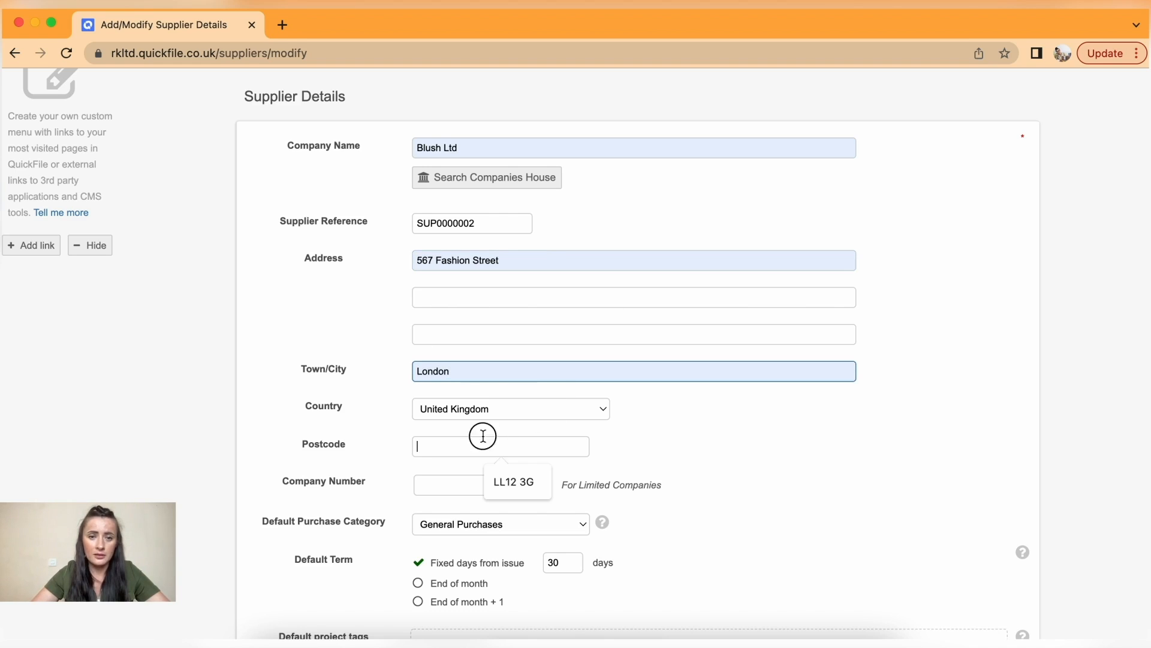
click(509, 482)
click(449, 486)
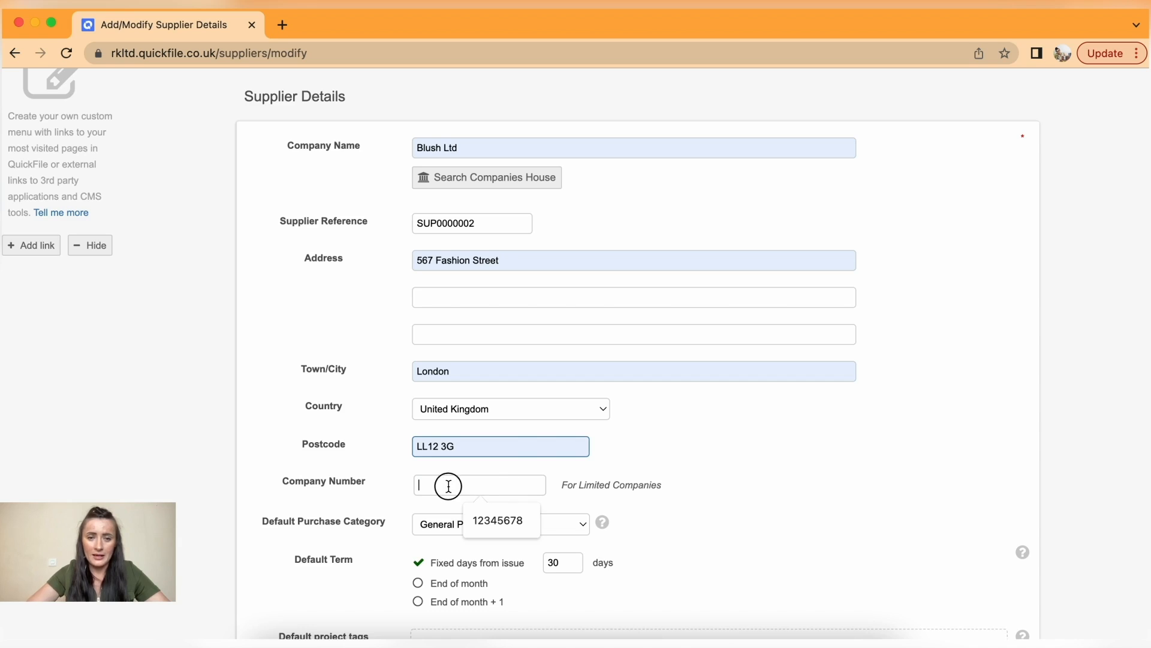
click(509, 516)
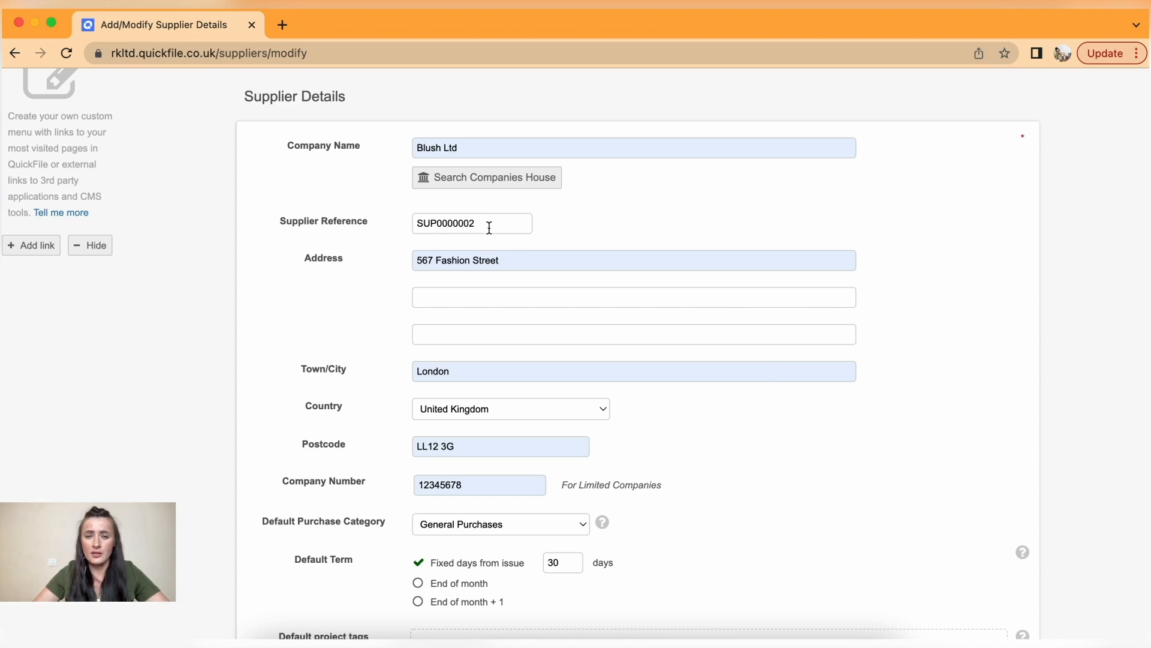
scroll(759, 475, down, 1)
scroll(760, 472, down, 5)
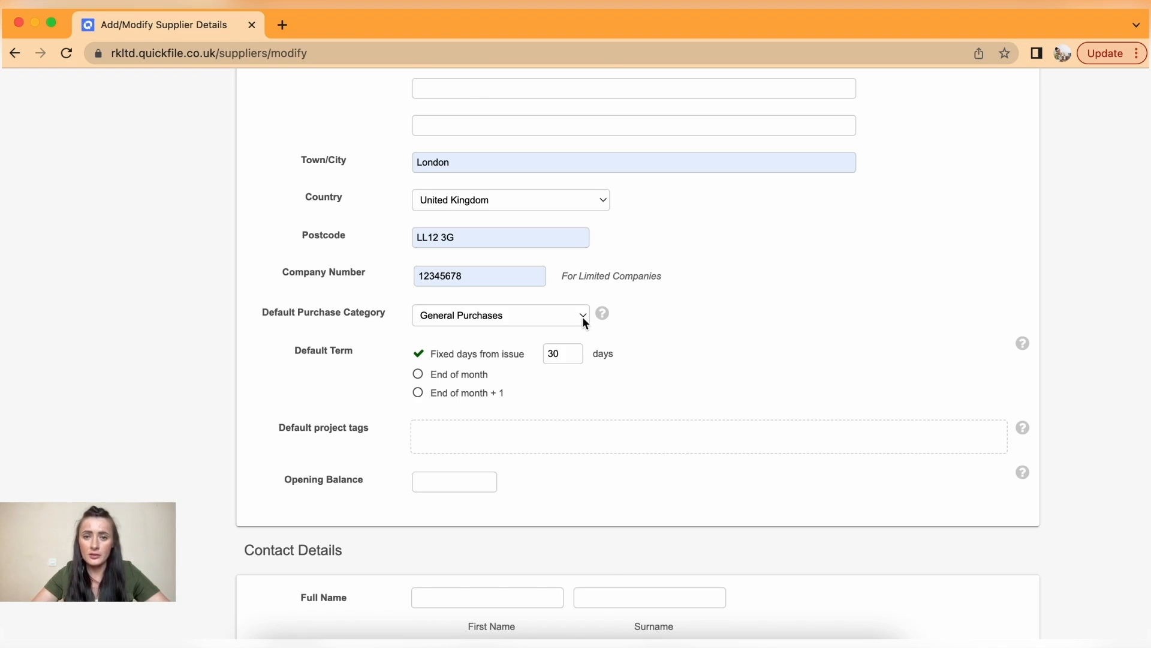
- Keep General Purchases as default category and change the fixed payment term from 30 to 7 days
click(584, 318)
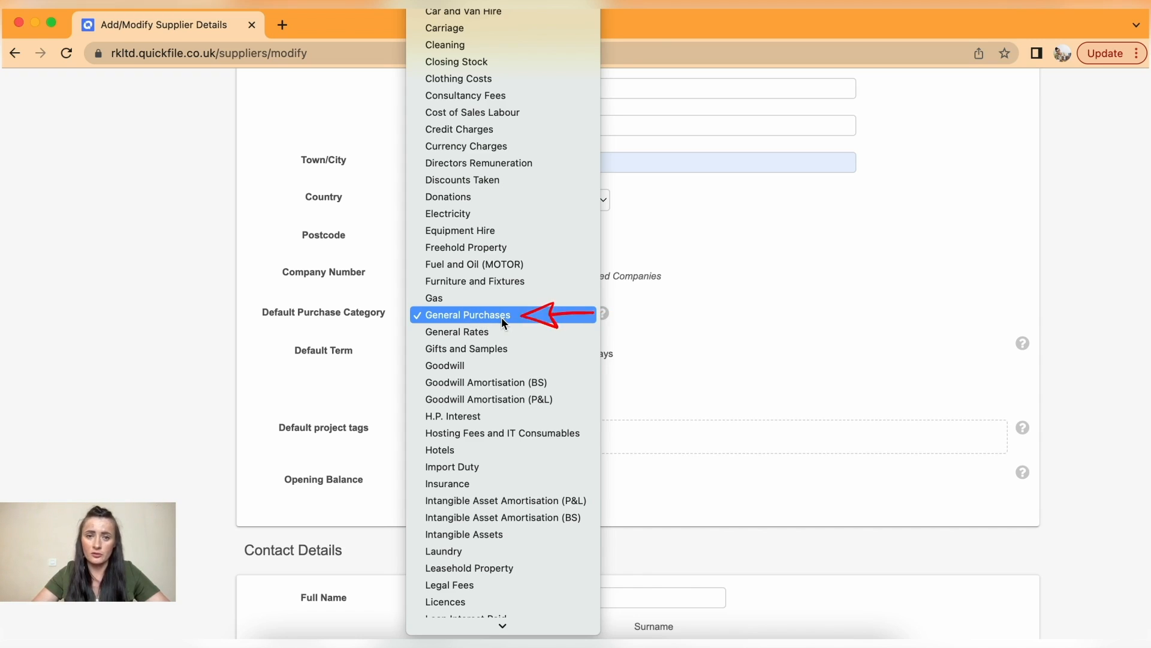
click(501, 316)
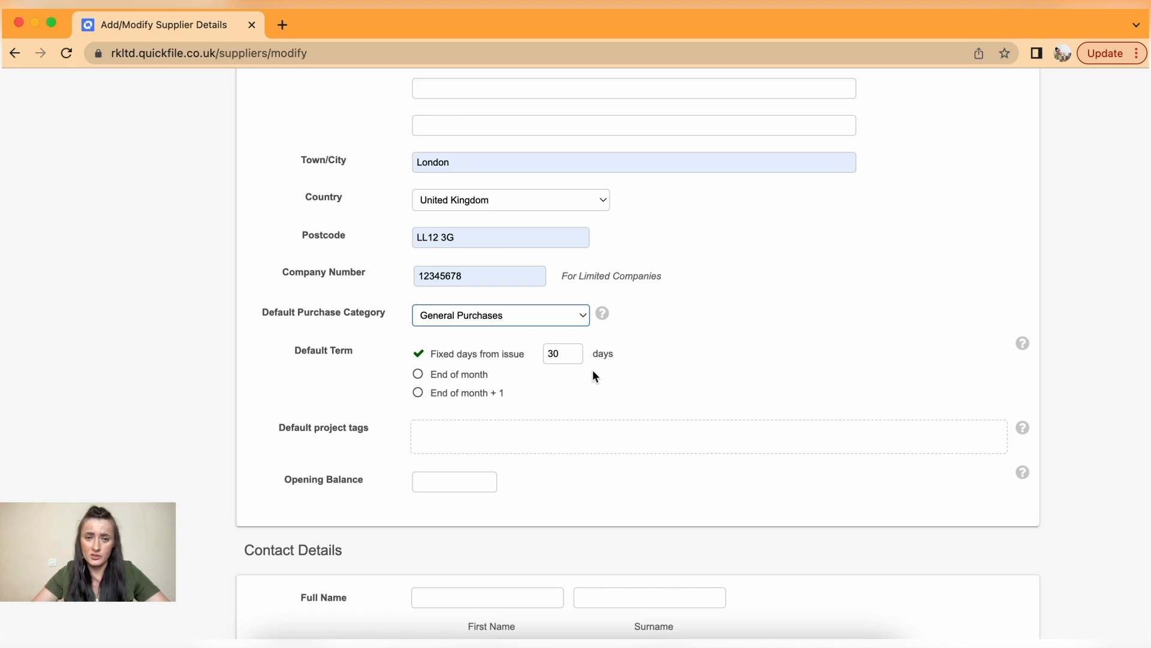
scroll(591, 372, down, 3)
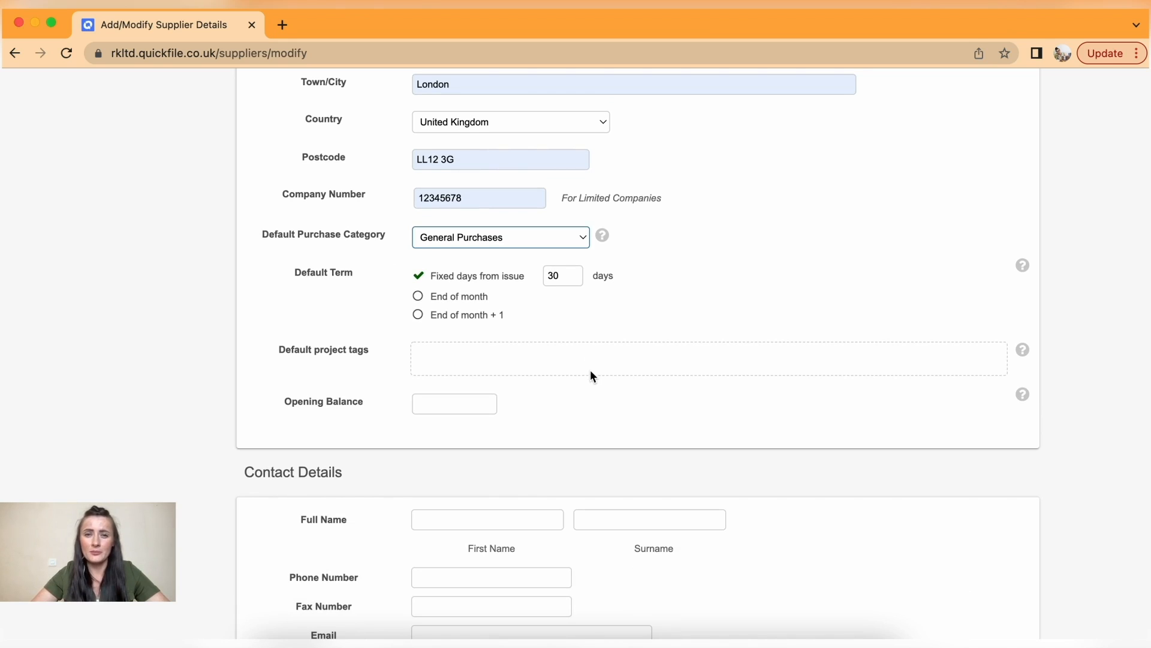
drag(562, 276, 545, 274)
text(7)
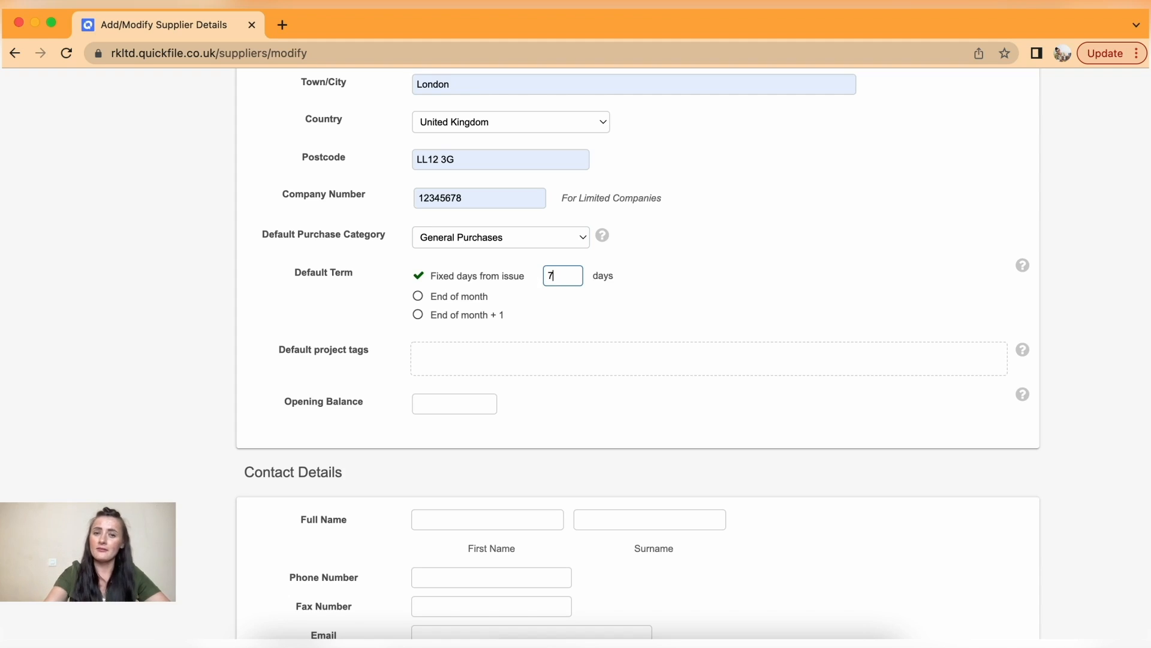
click(669, 304)
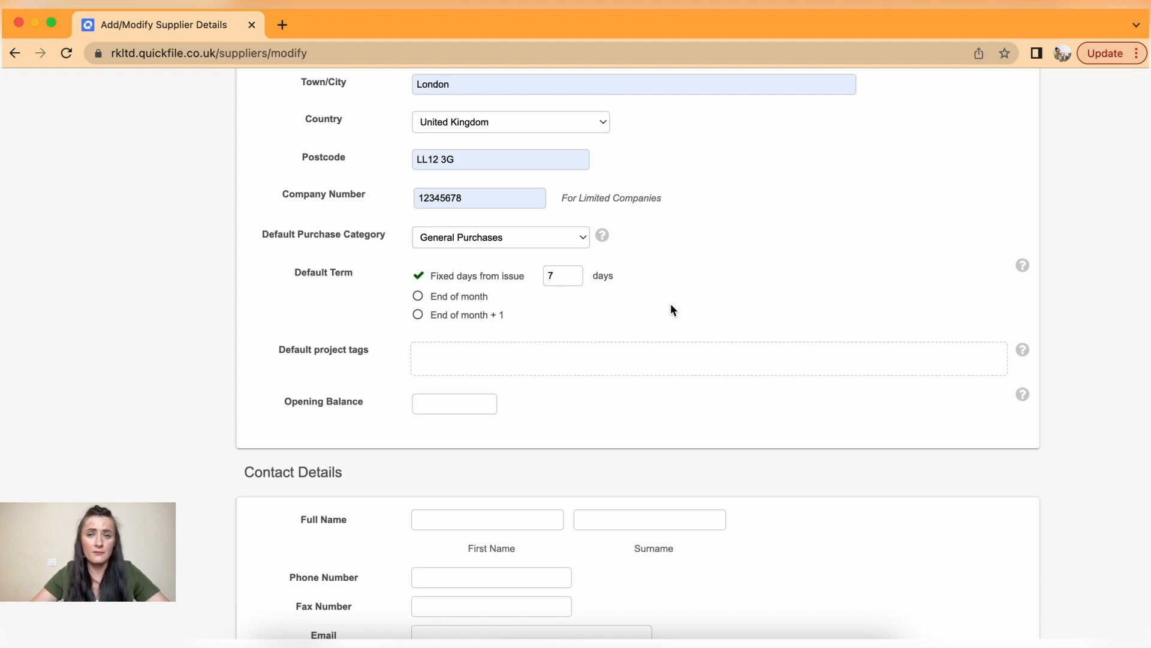
scroll(671, 307, down, 3)
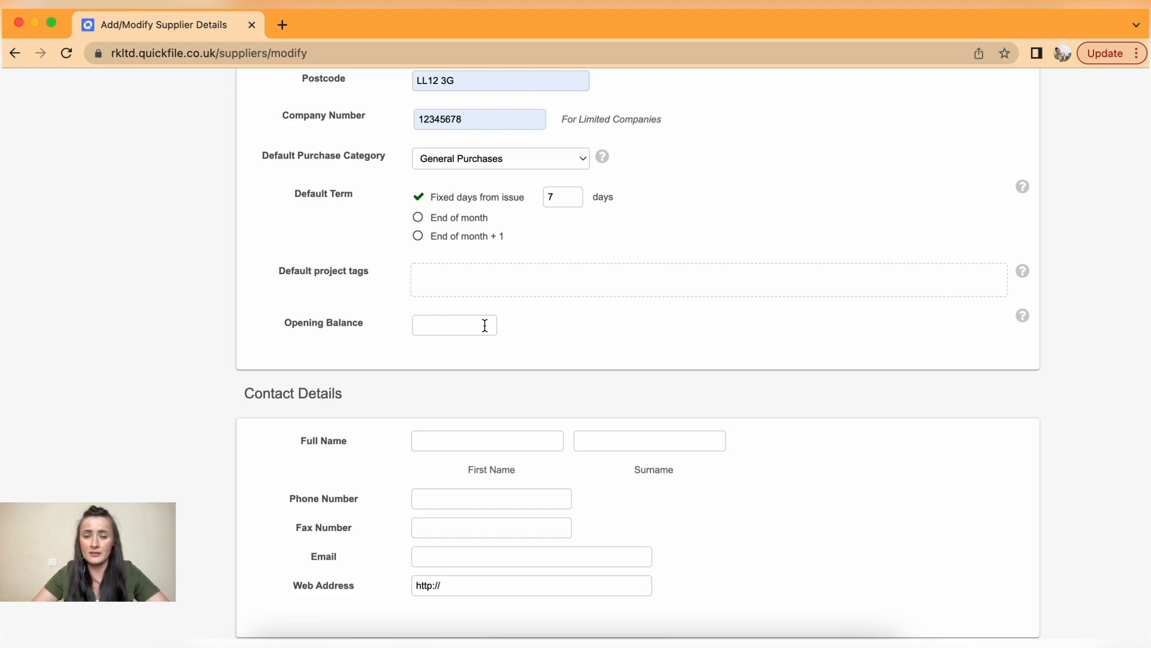
- Autofill the contact's first name, surname and e-mail address
scroll(485, 325, down, 3)
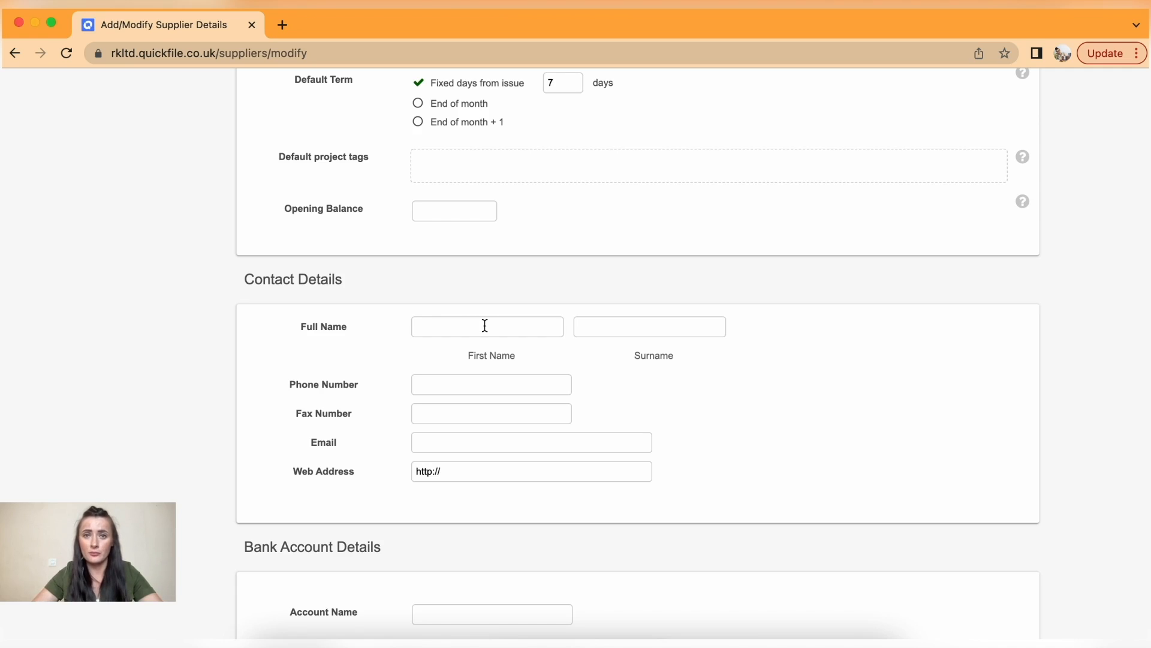
click(485, 325)
click(502, 361)
click(643, 325)
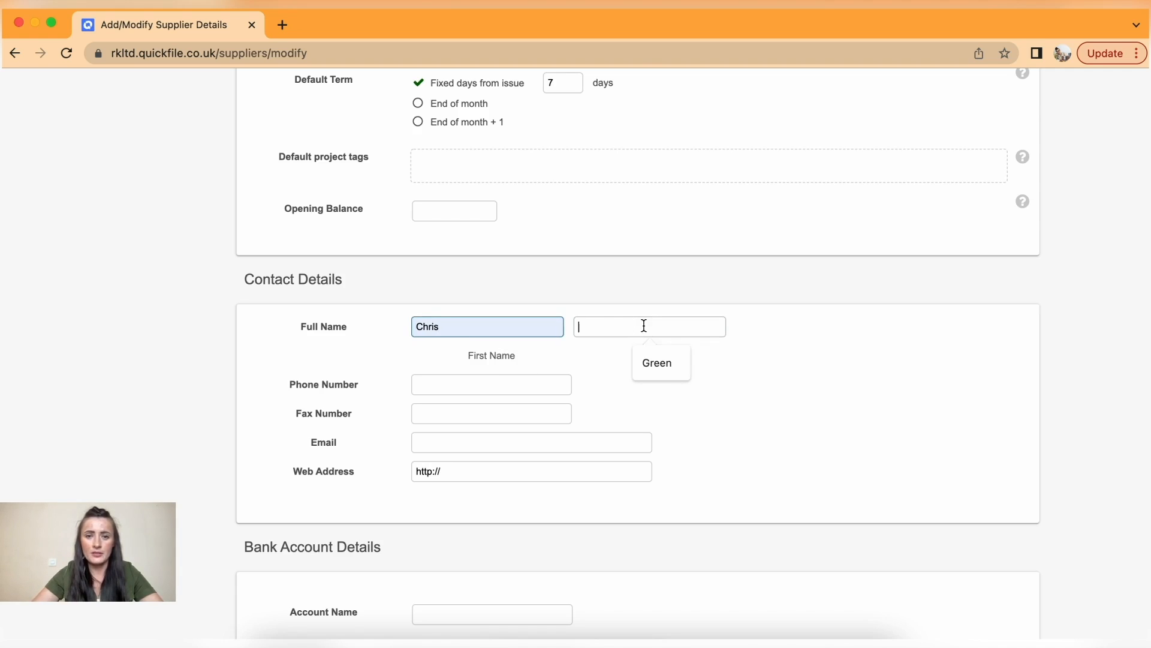
click(658, 363)
click(450, 443)
click(524, 474)
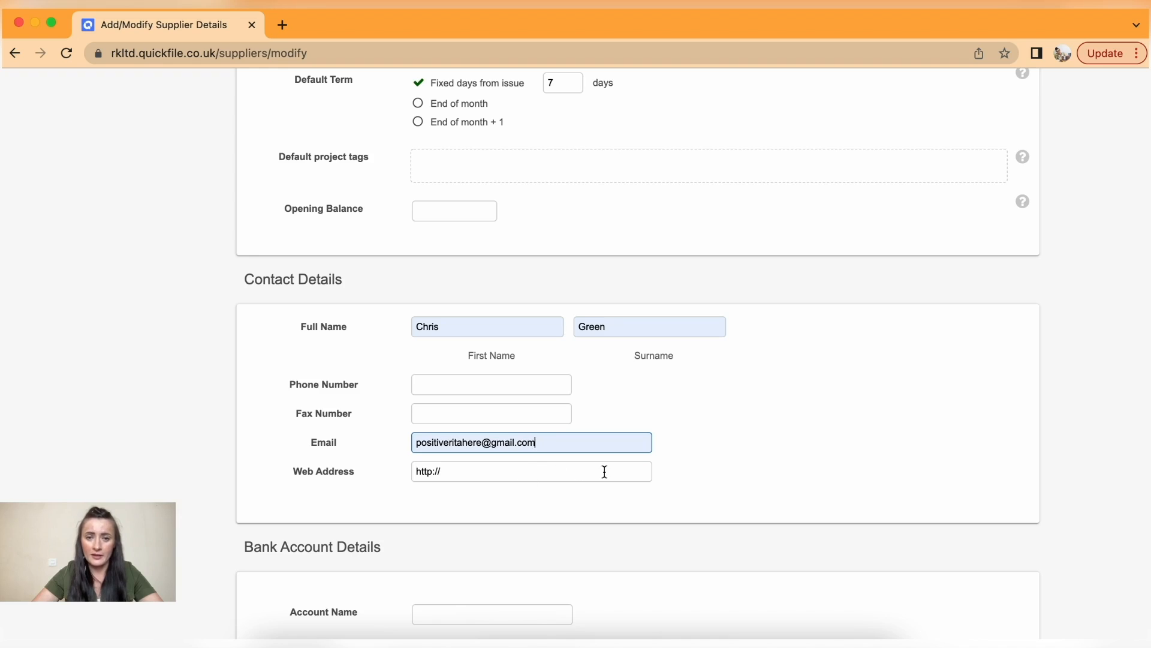
click(737, 447)
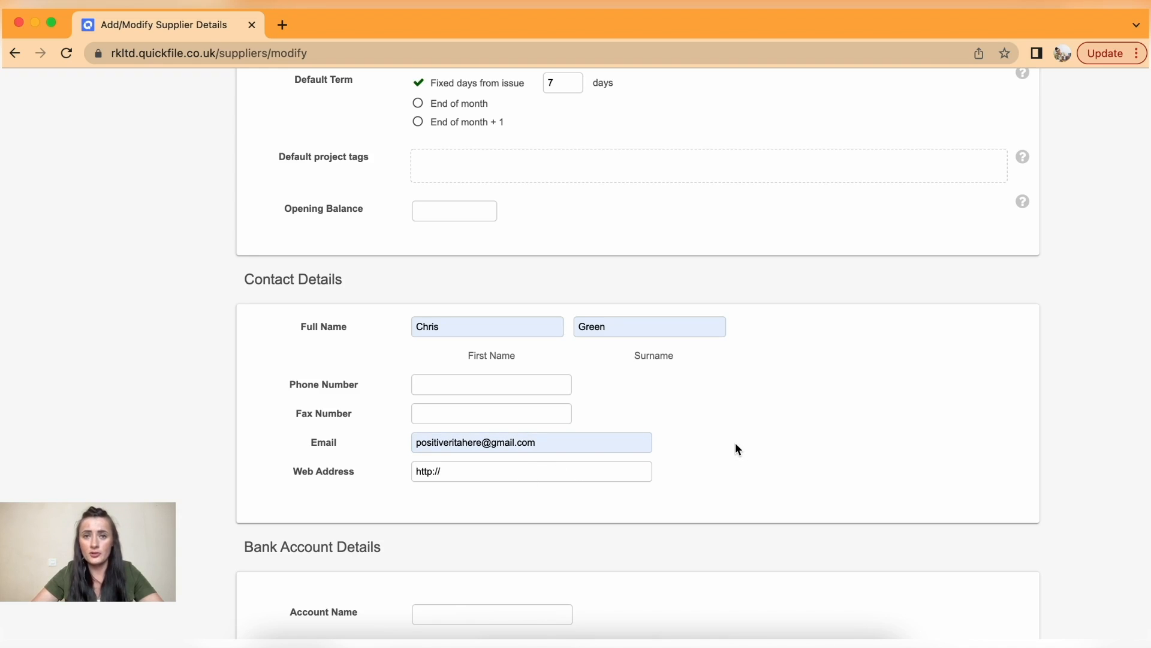
- Fill in bank details: account name Their Bank, account number and sort code
scroll(737, 447, down, 5)
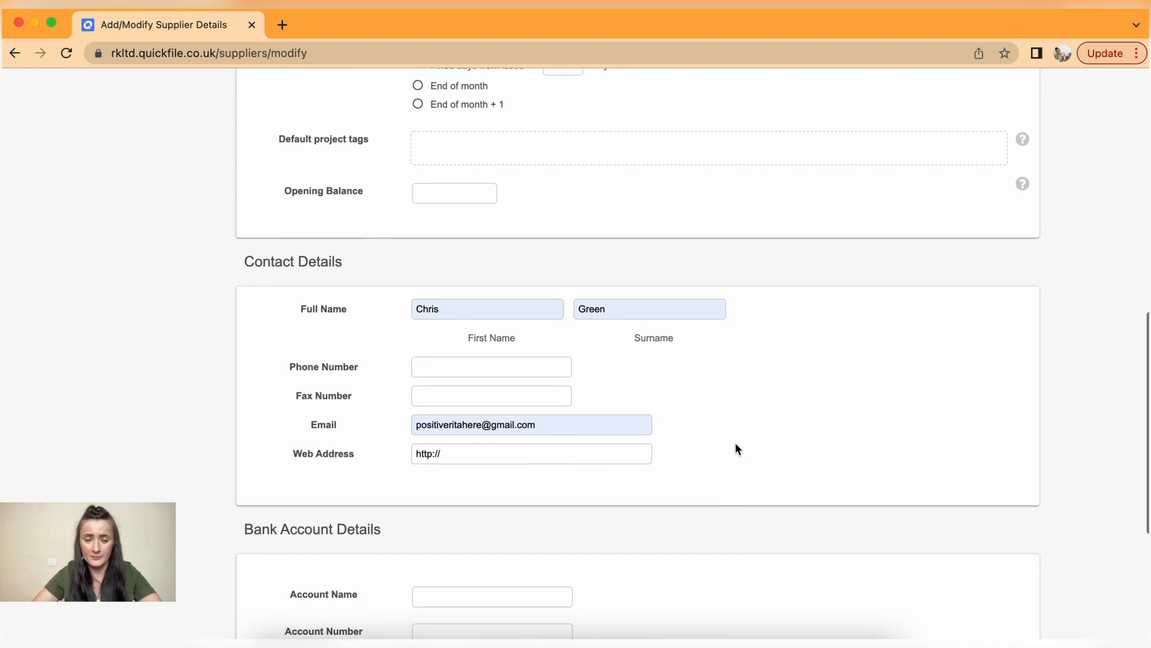
scroll(735, 448, down, 1)
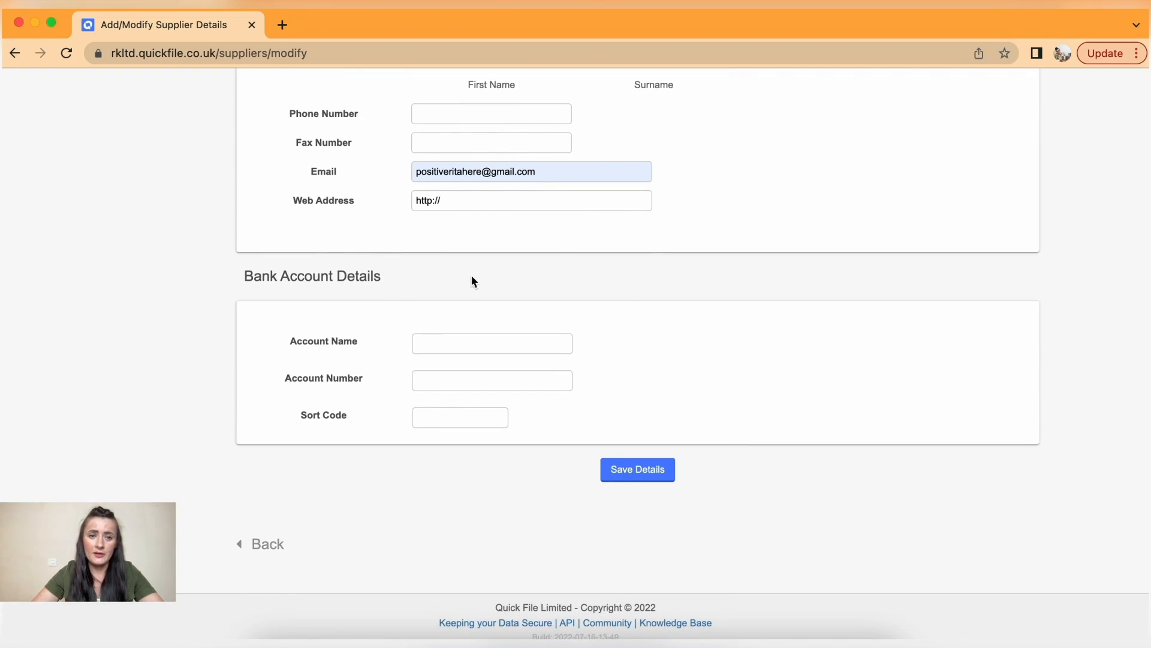
click(476, 338)
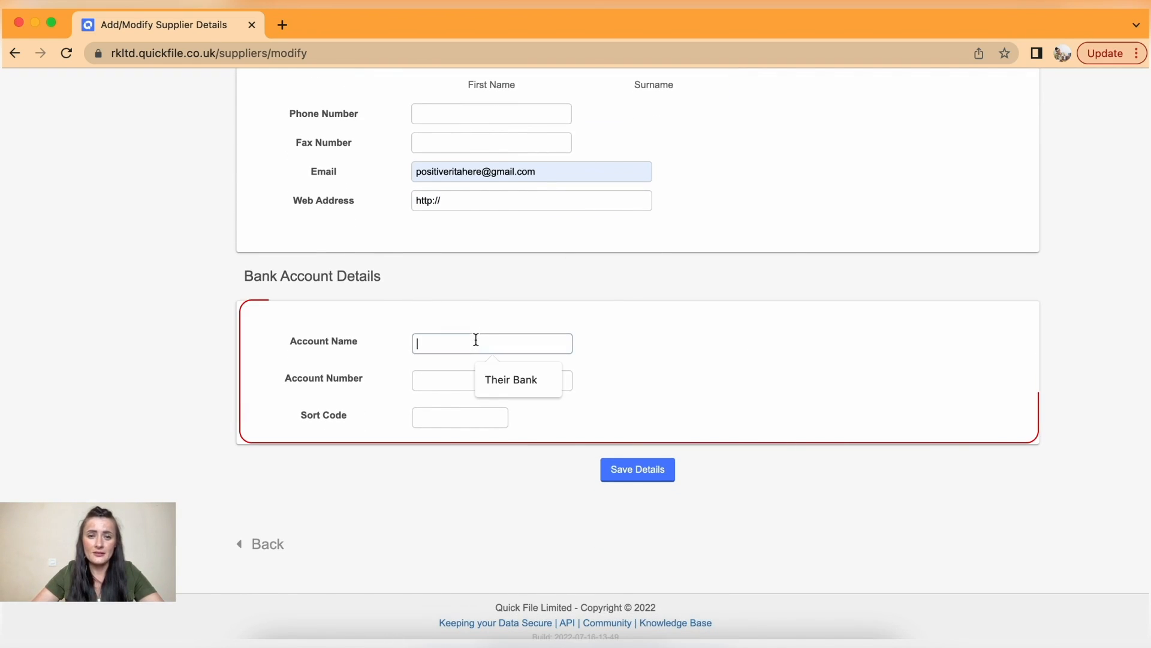
click(502, 382)
click(486, 382)
click(506, 414)
click(480, 415)
click(497, 454)
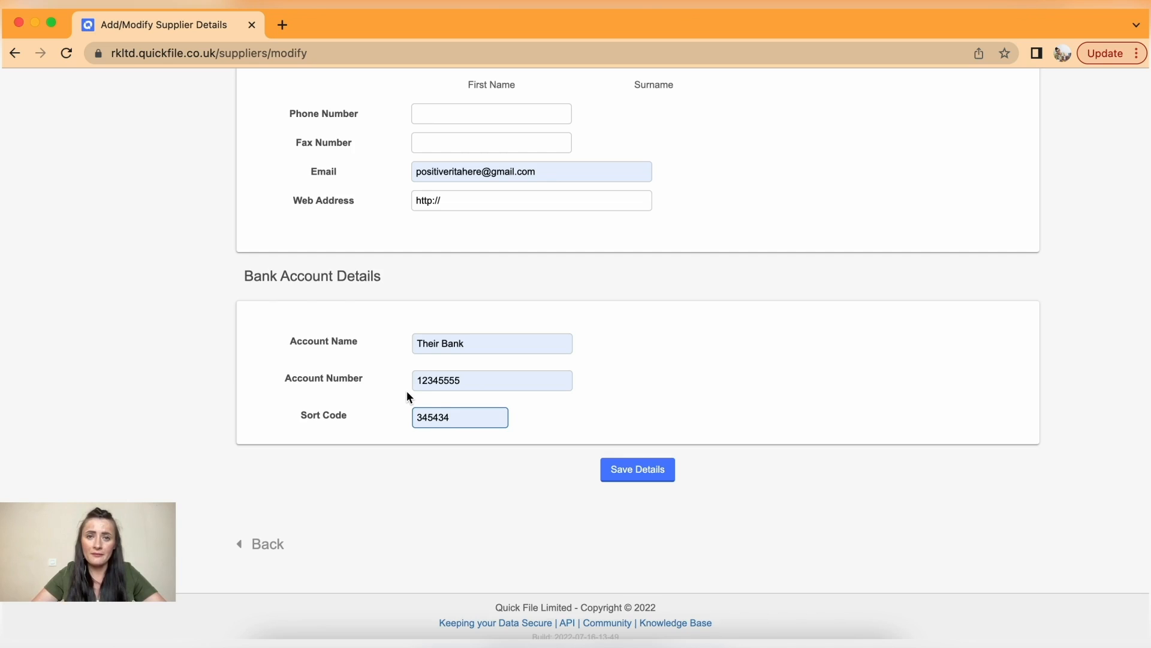
scroll(406, 393, up, 10)
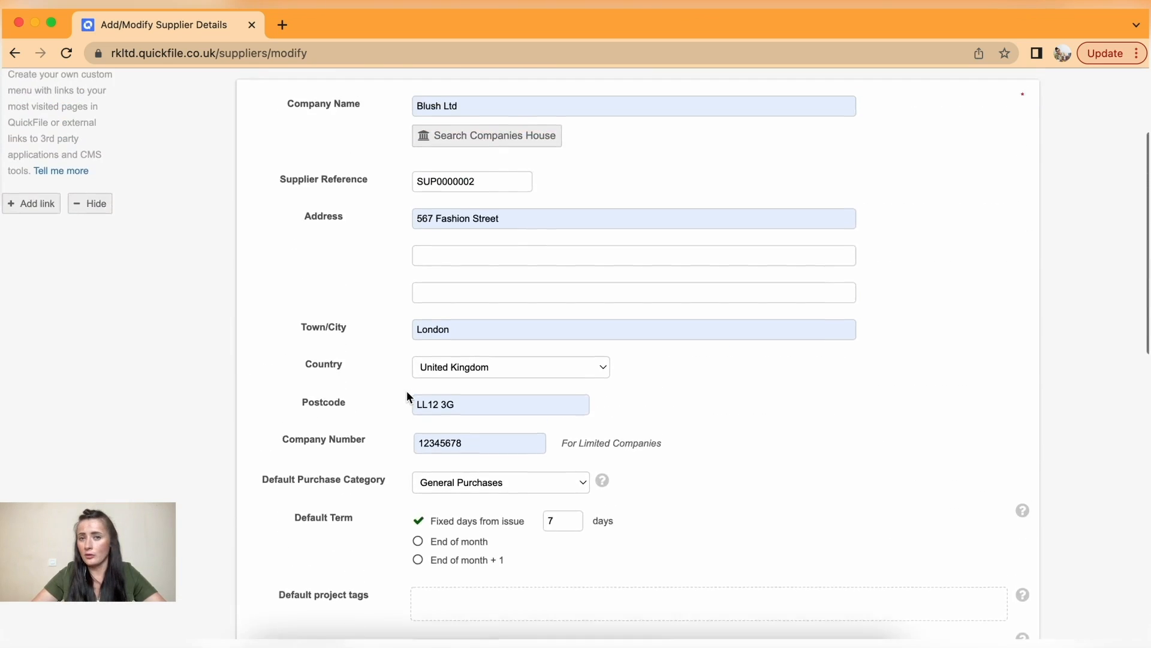
scroll(406, 390, down, 13)
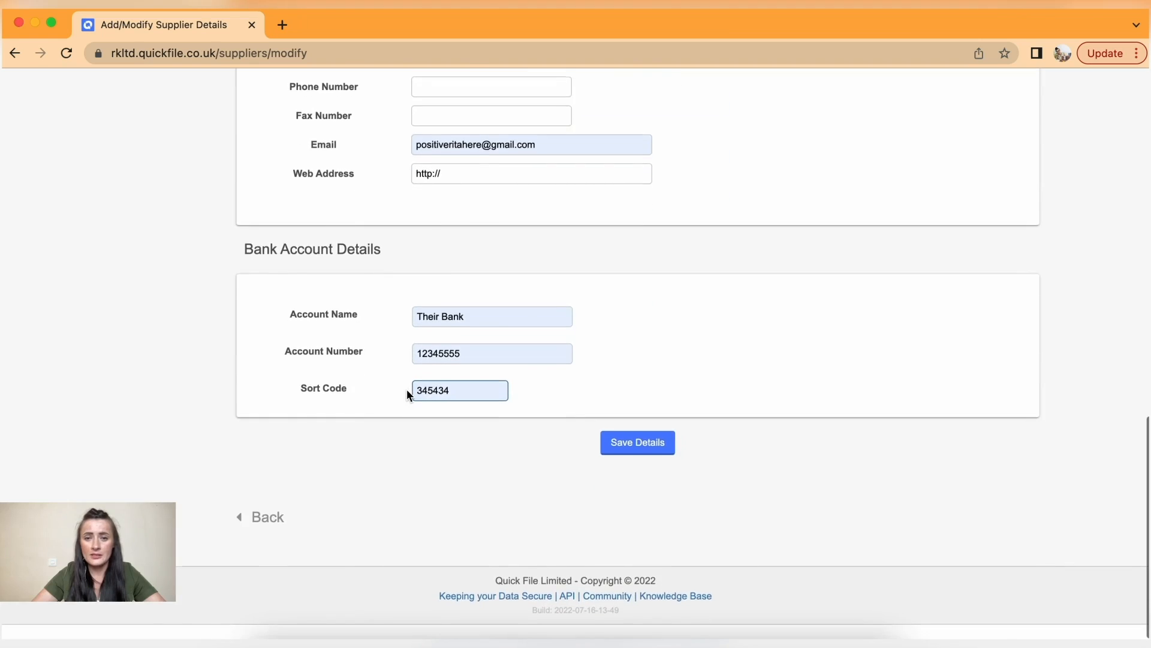
- Save the Blush Ltd supplier and open its detail page, reference SUP0000002
click(665, 457)
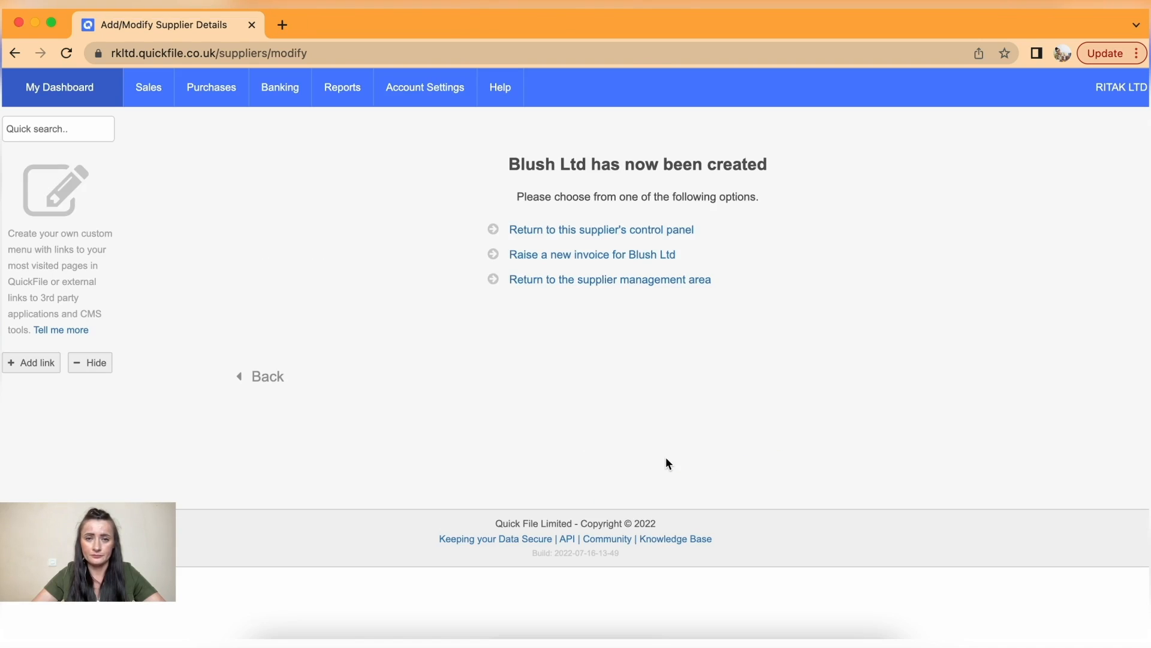
mouse_move(226, 94)
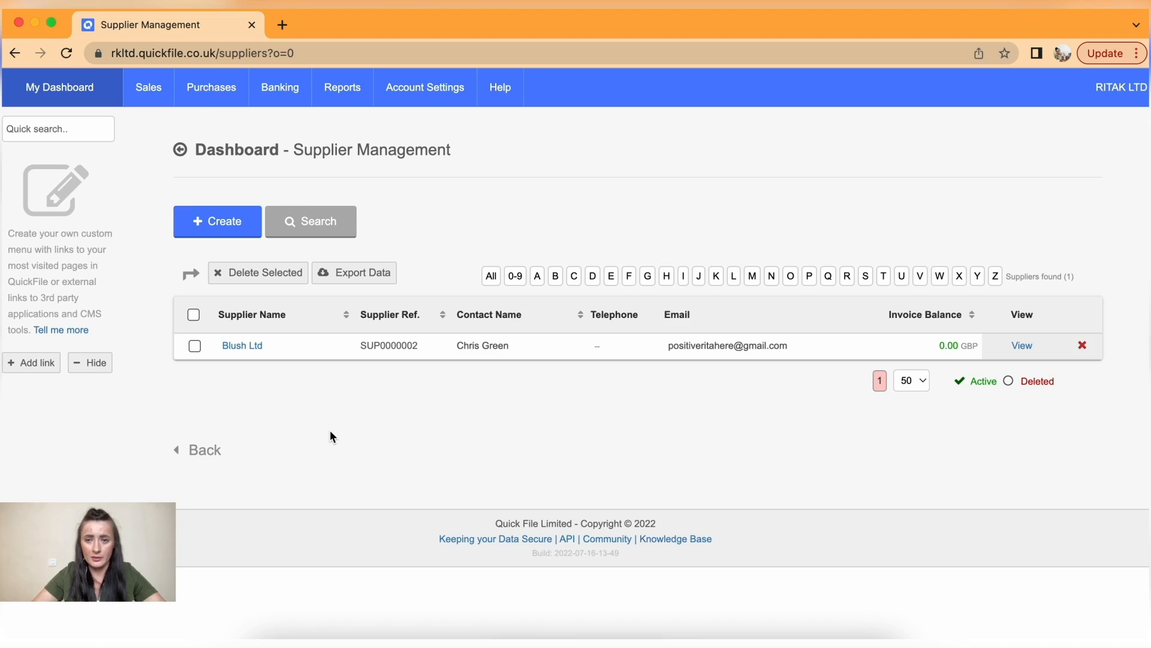
click(195, 346)
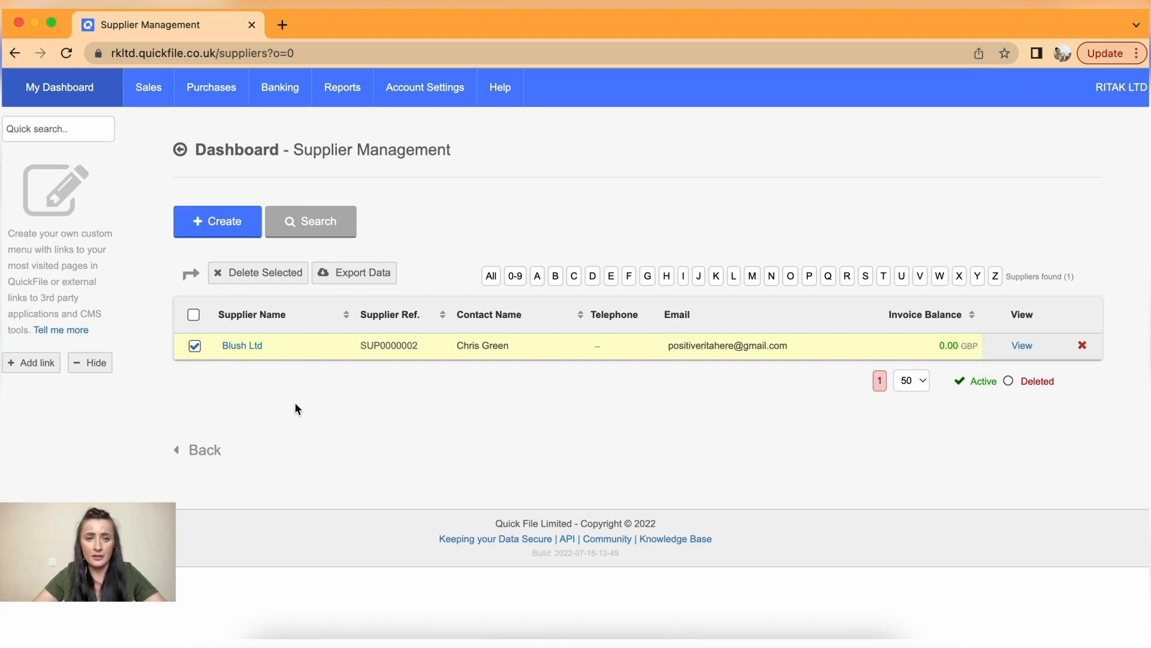
click(195, 351)
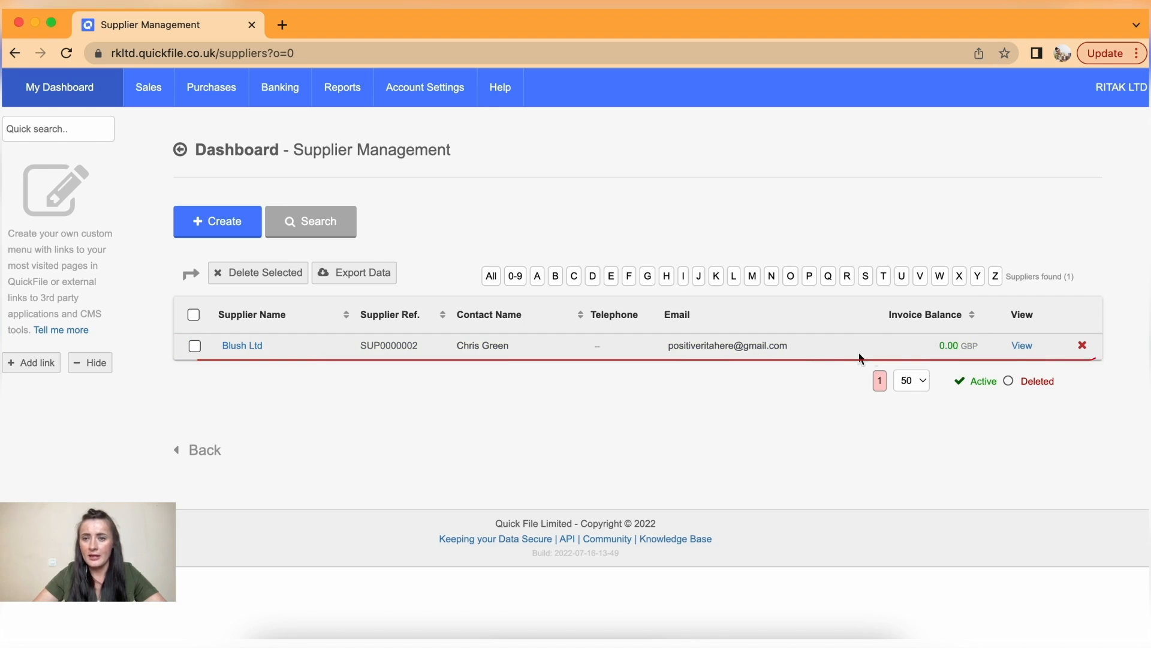
click(1023, 348)
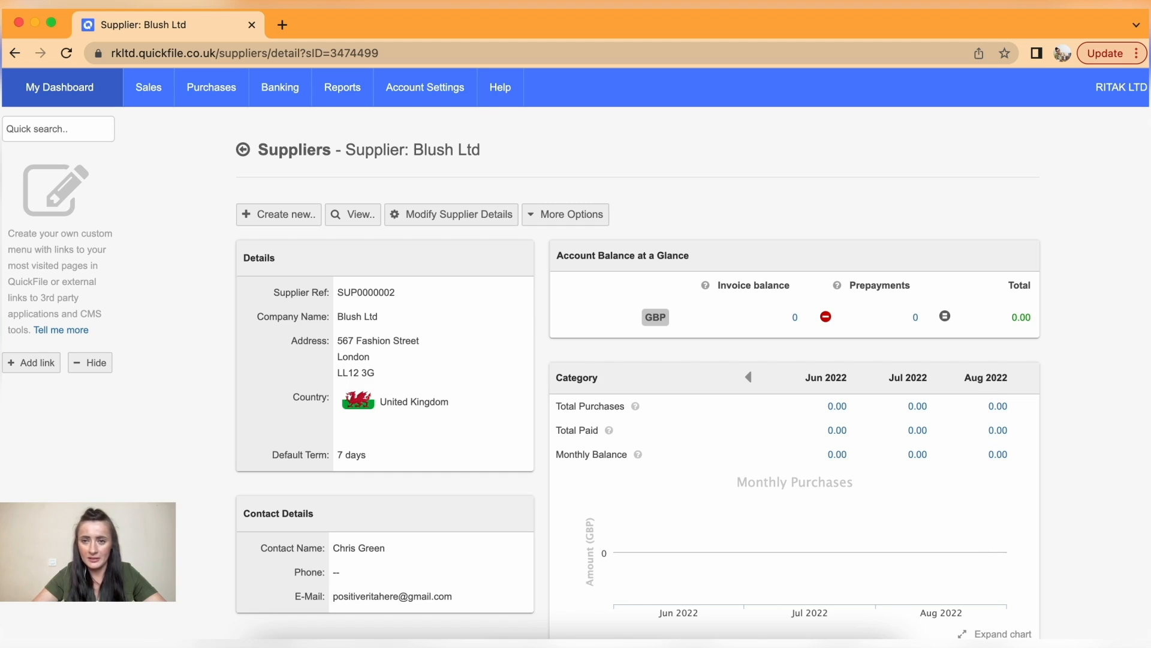
scroll(874, 487, down, 3)
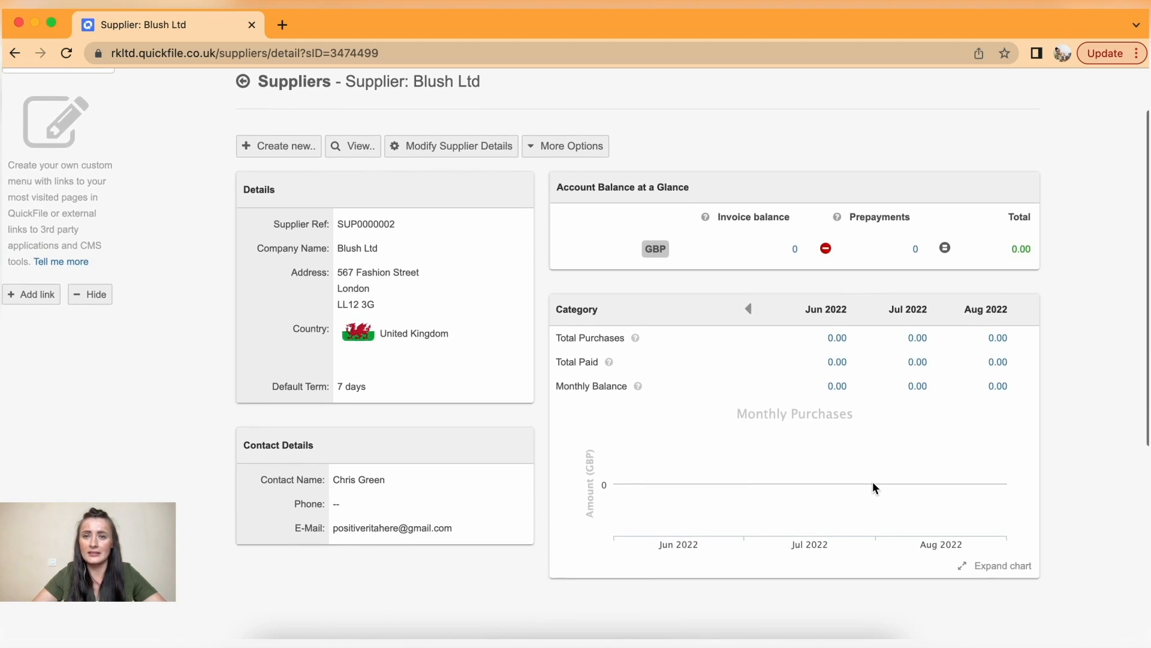
scroll(873, 484, up, 2)
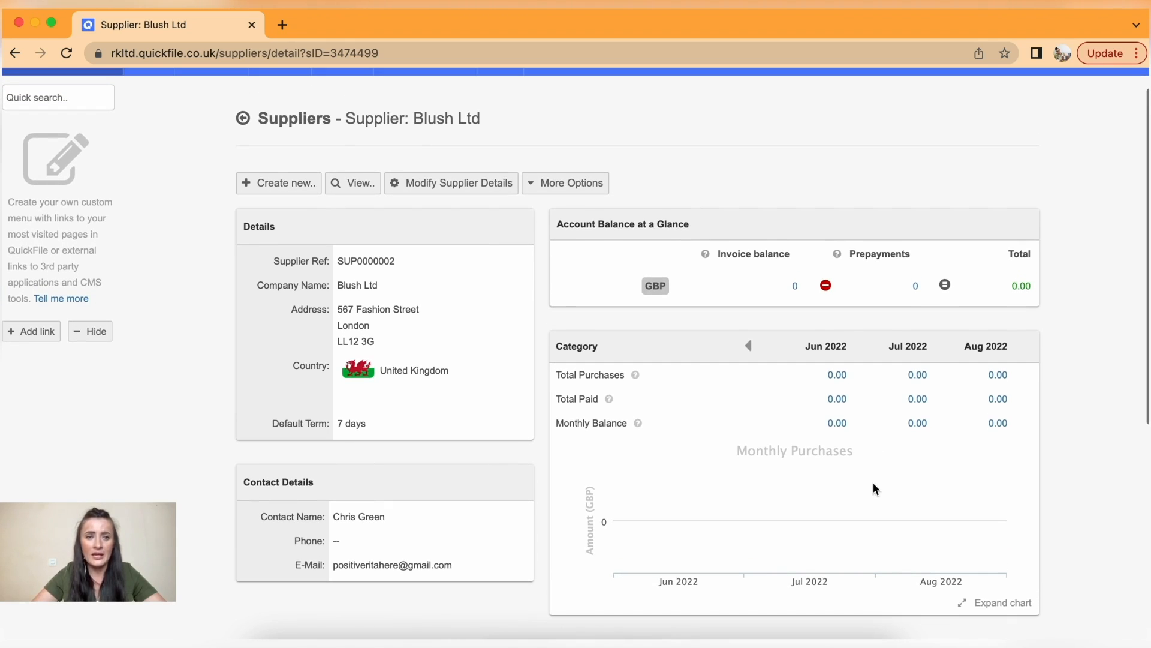
click(287, 186)
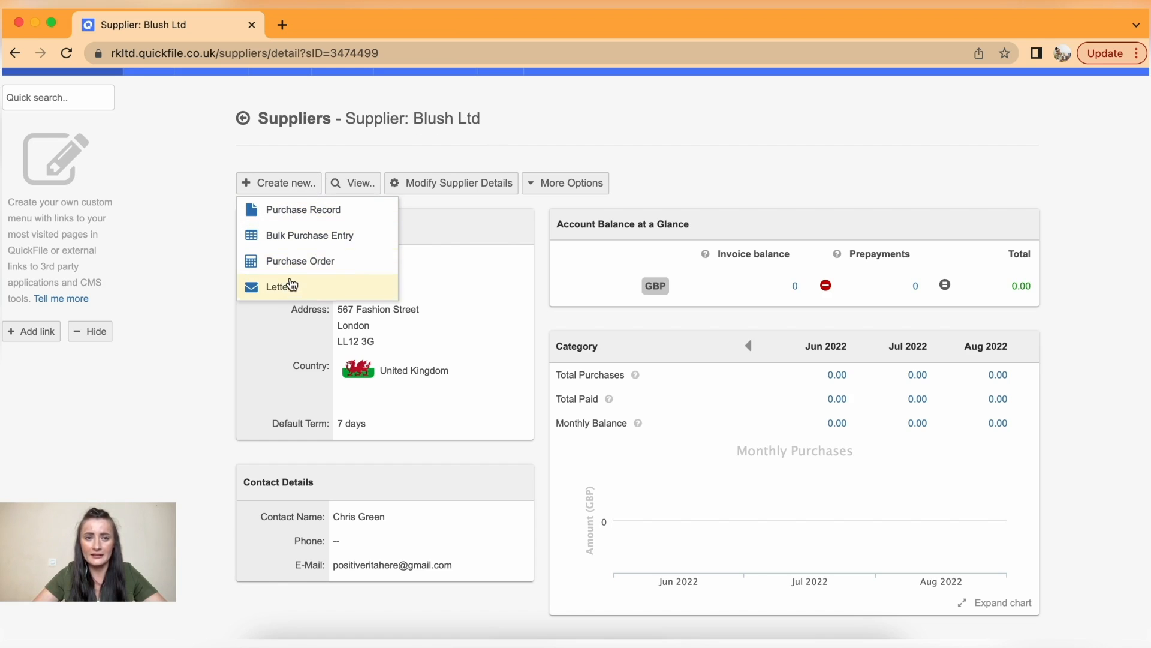
click(288, 220)
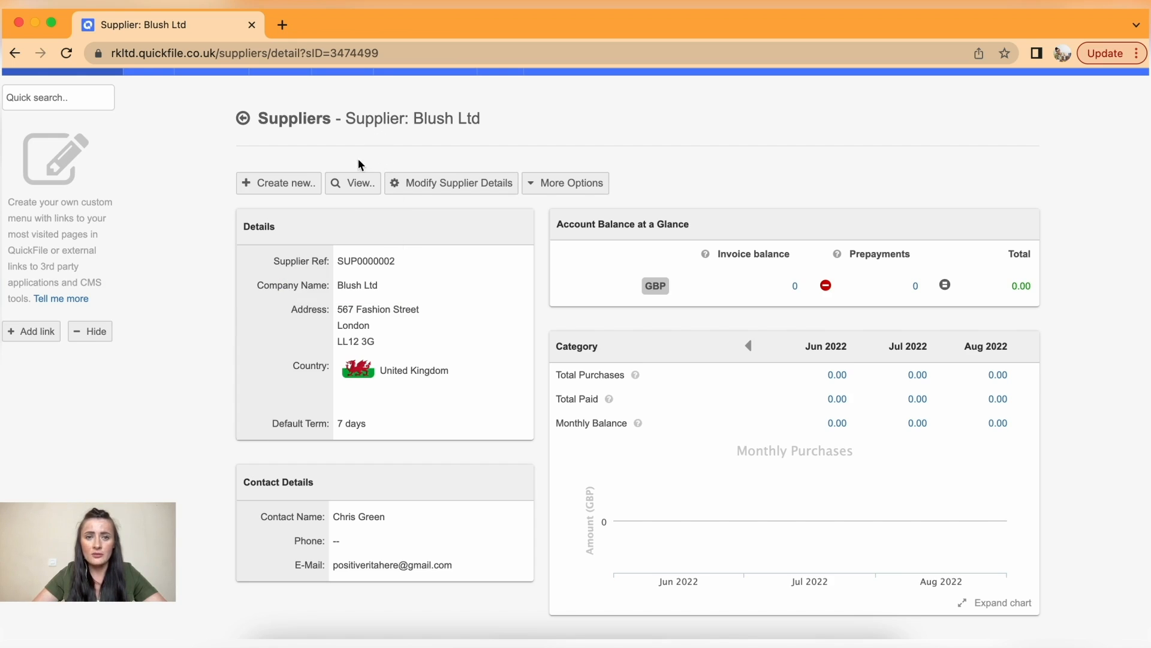
mouse_move(356, 196)
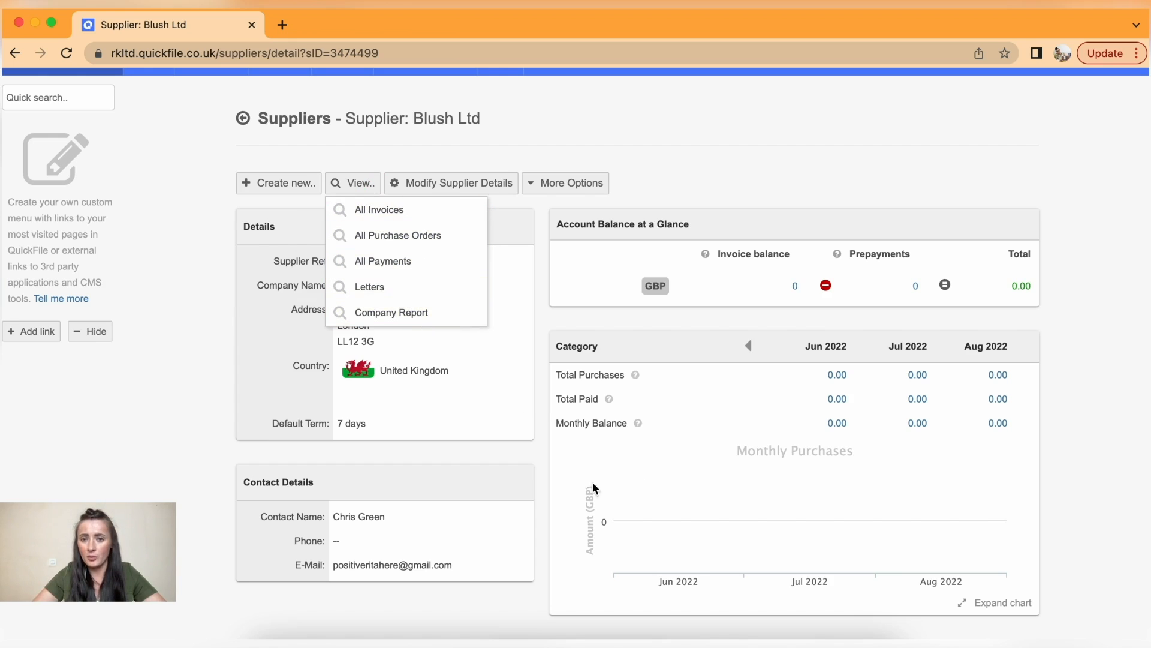
click(641, 180)
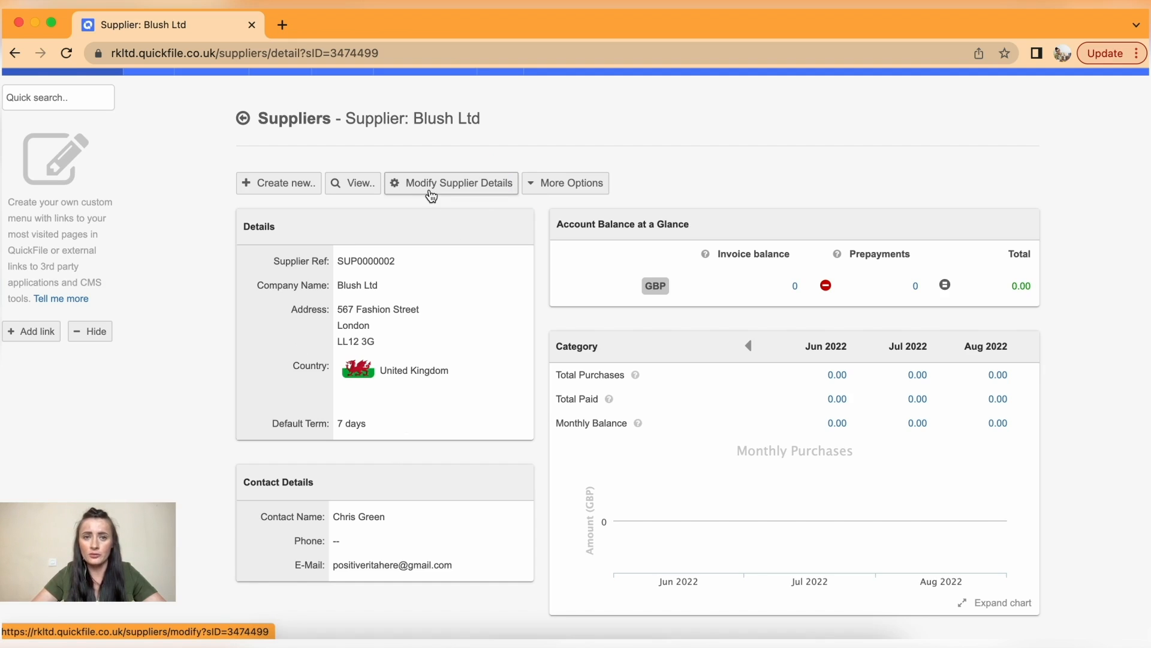
click(570, 185)
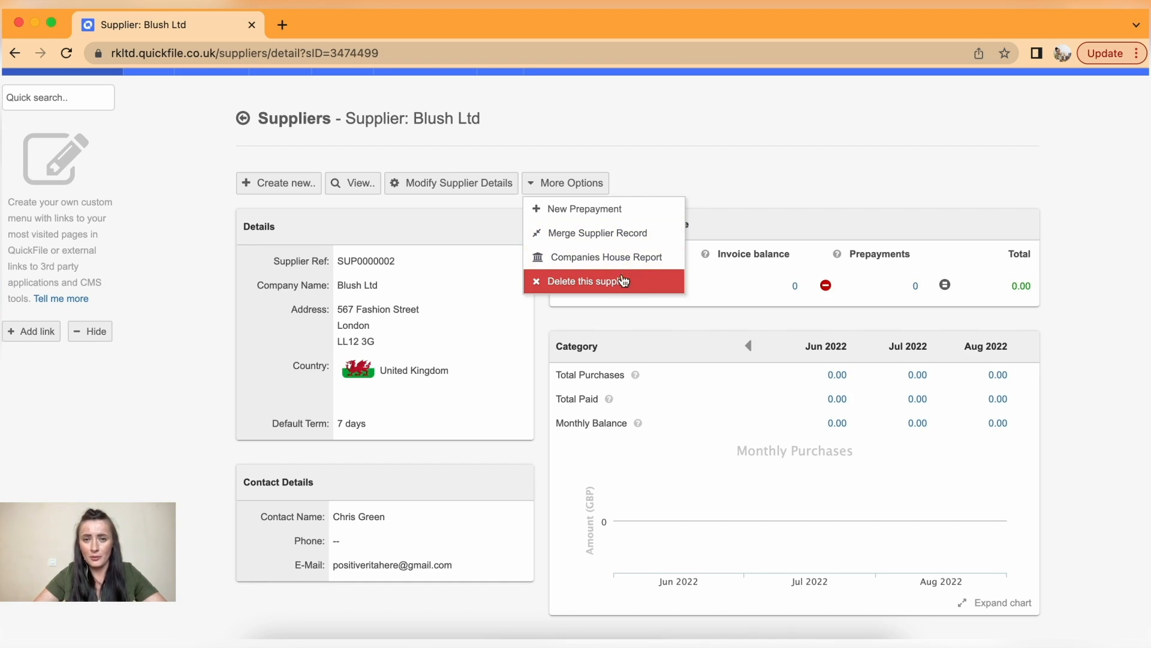
click(756, 178)
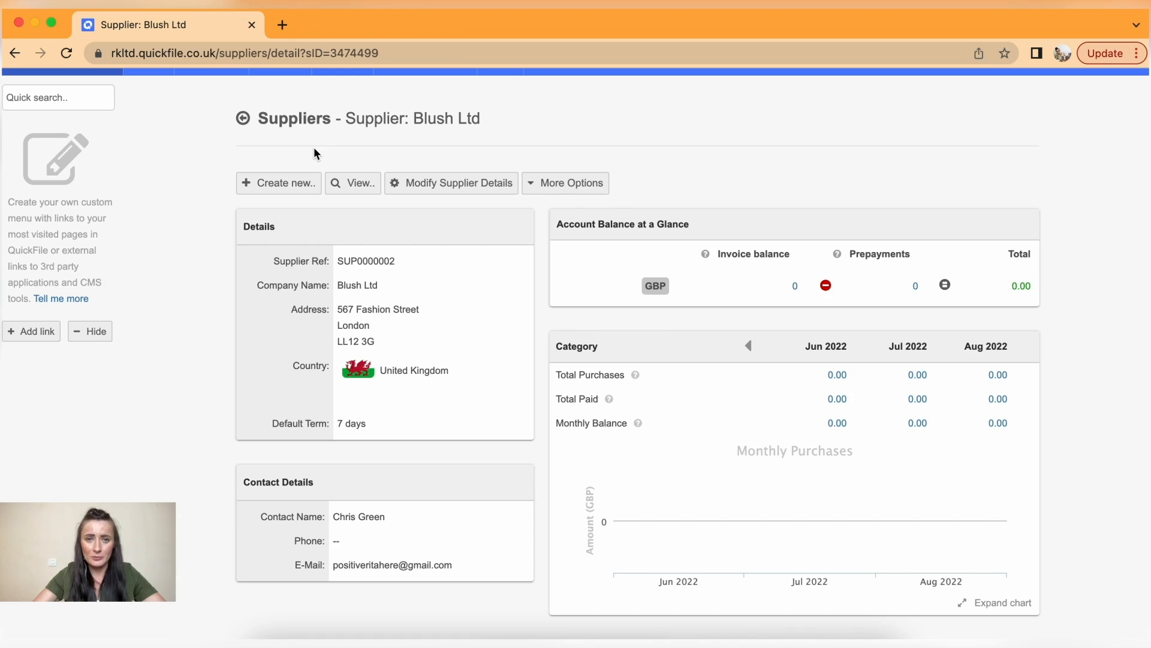
scroll(239, 113, up, 1)
mouse_move(212, 99)
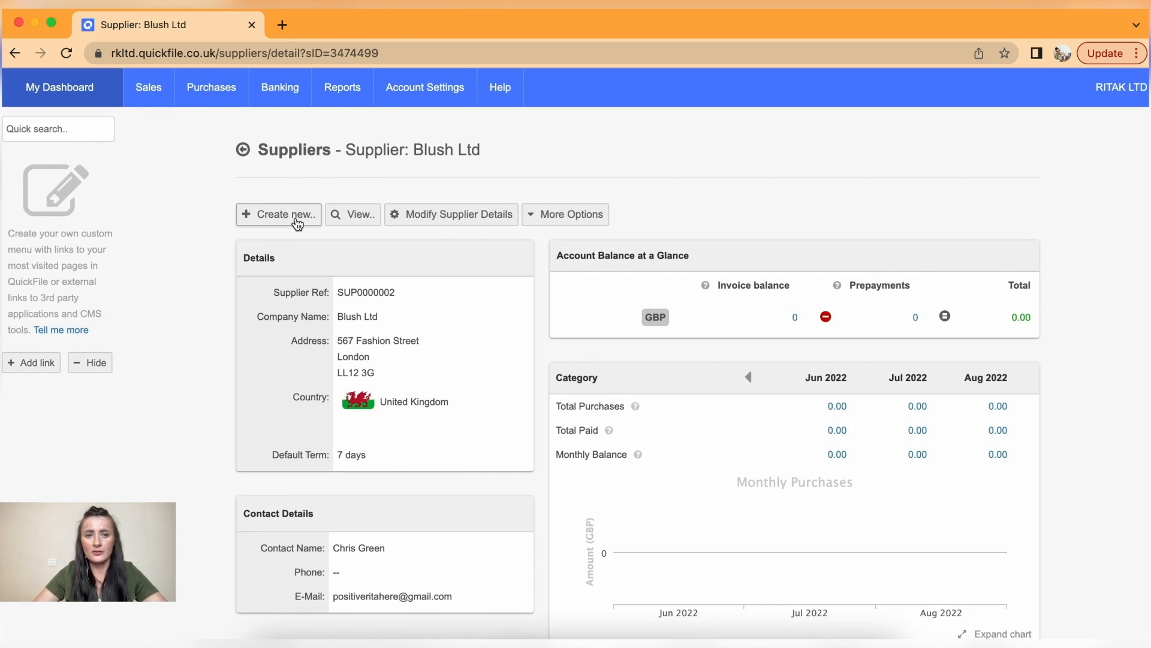
- Go to Purchase orders > Purchase inventory to see the empty Purchase Order Items list
click(297, 222)
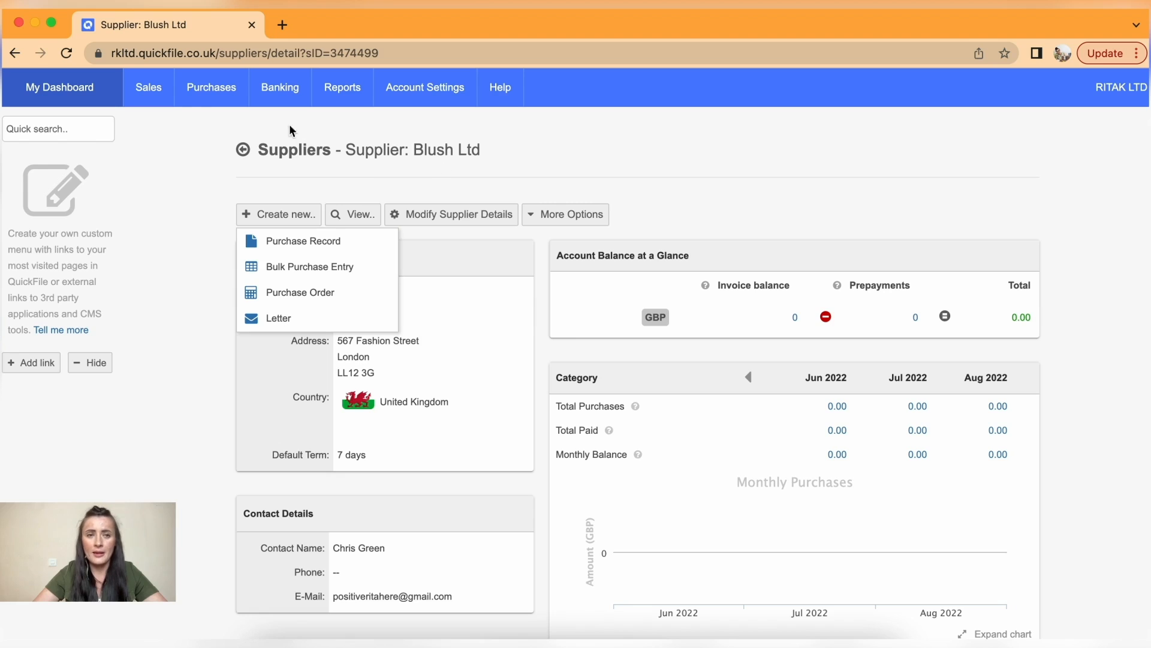
mouse_move(215, 102)
mouse_move(242, 344)
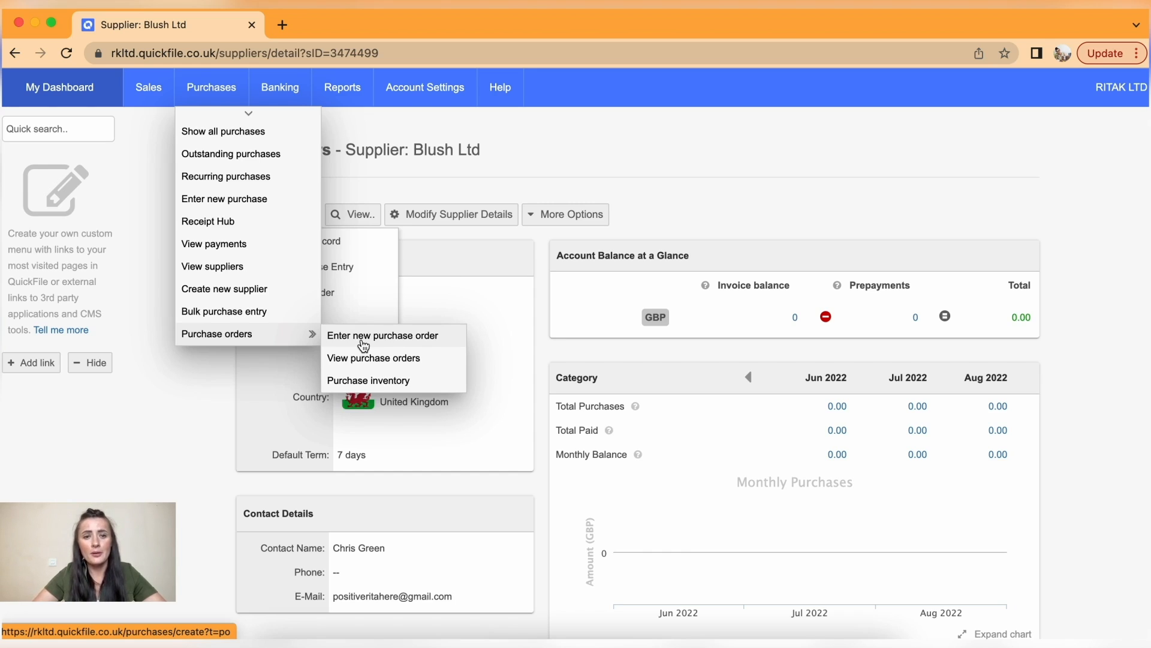
click(383, 381)
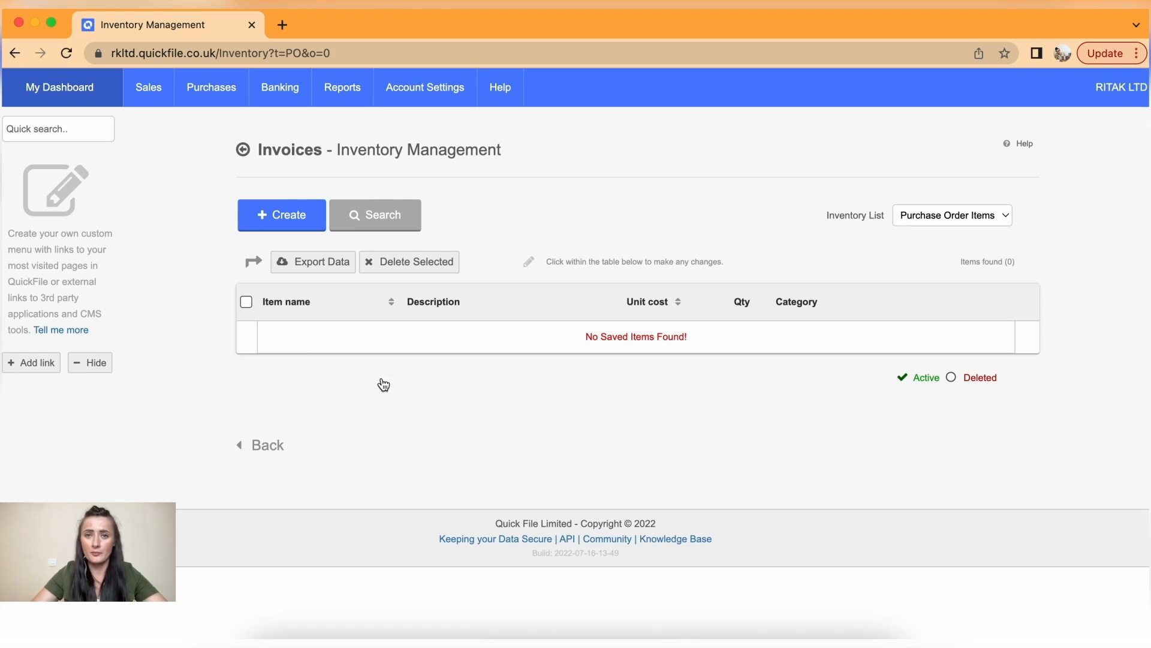
- Create item Lipstick, 'RitaK MakeUp Lipstick set of 5', unit cost 40, quantity 0
click(285, 220)
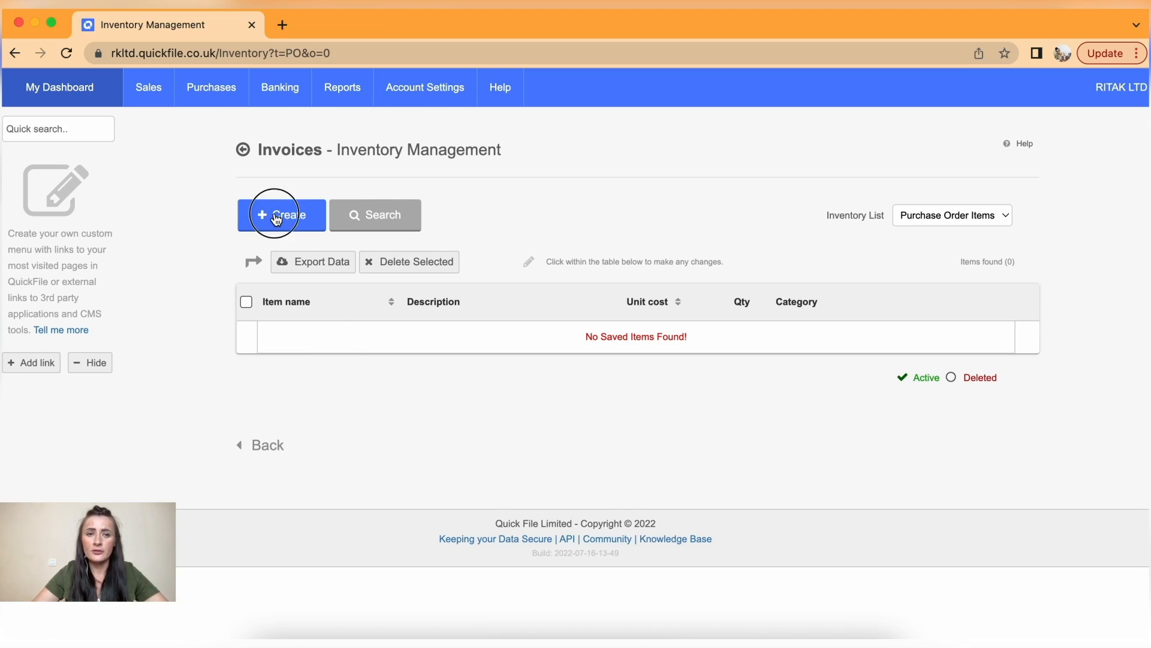
click(282, 283)
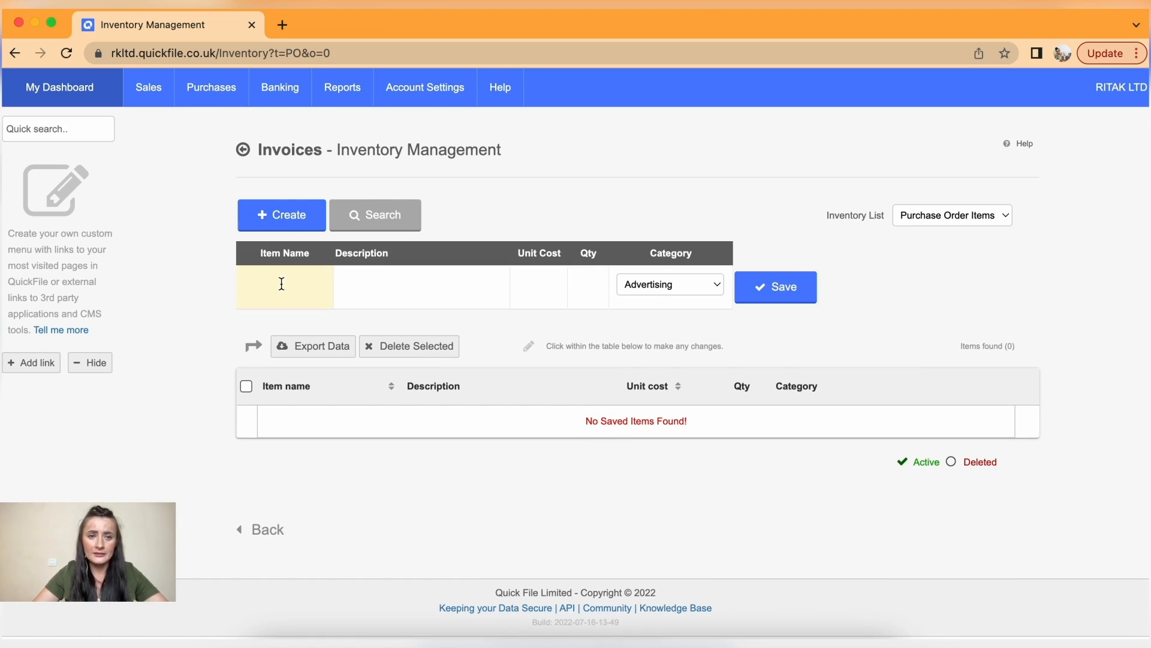
text(Lipstick)
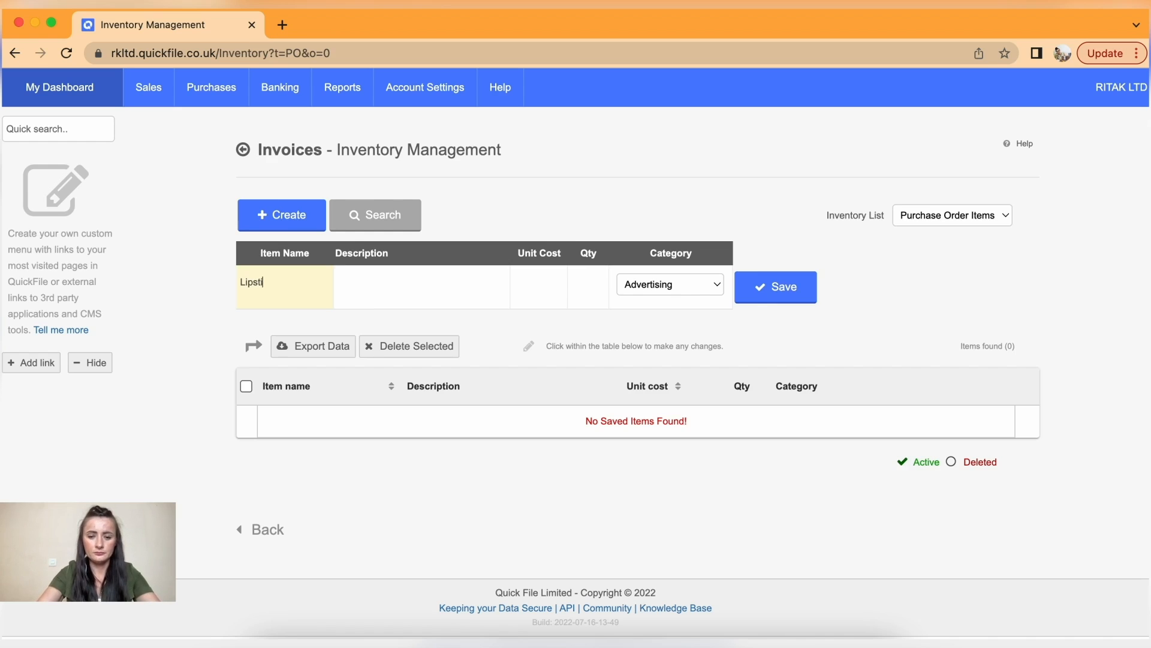
click(371, 290)
text(Rita)
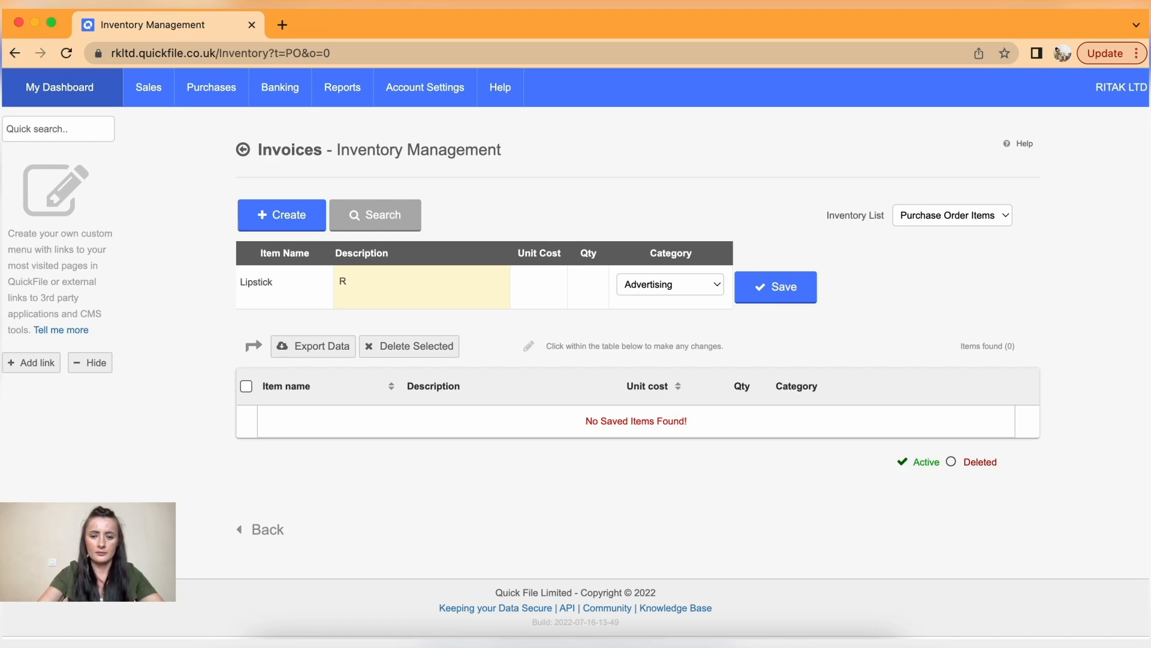
text(K )
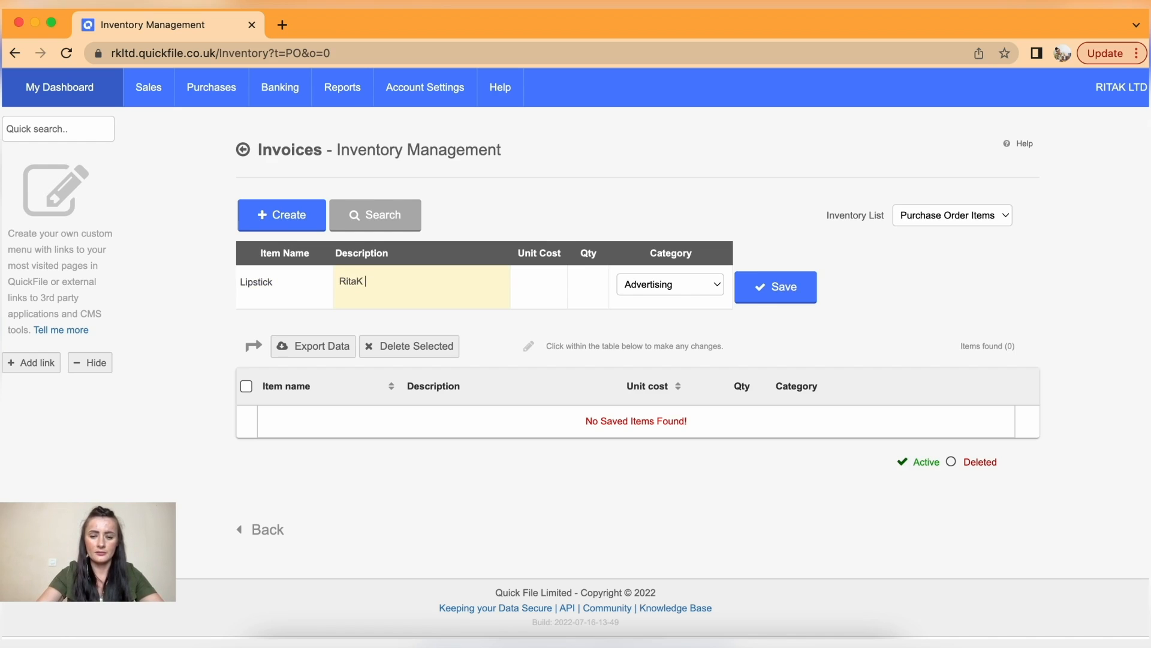
text(Ma)
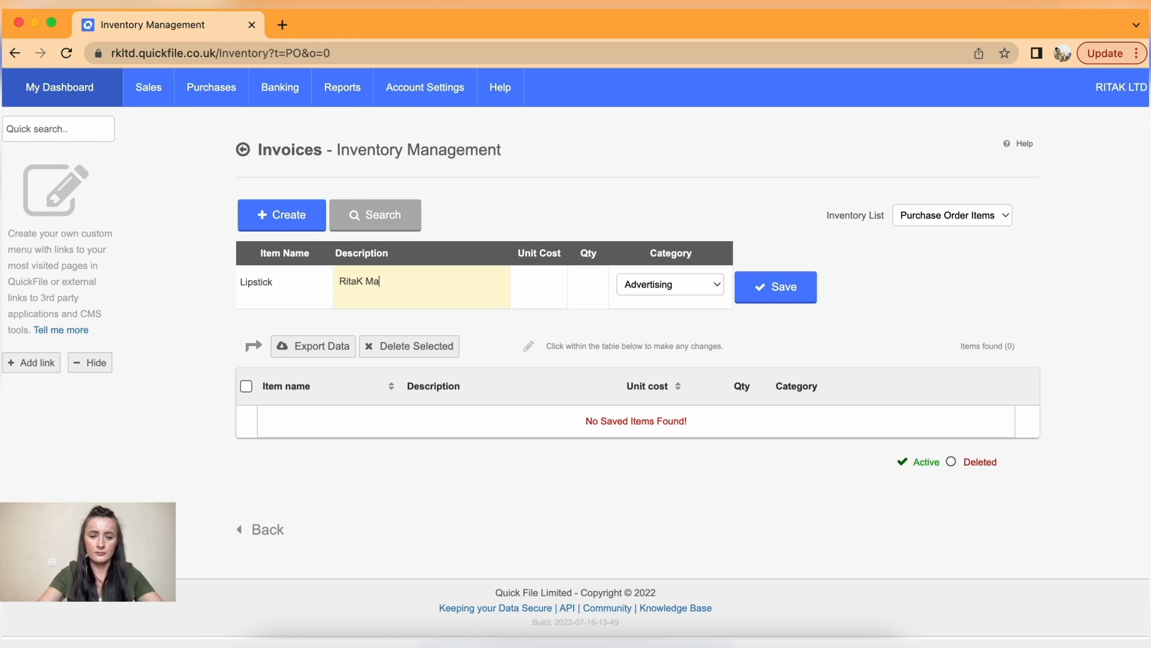
text(keUp Lipstick)
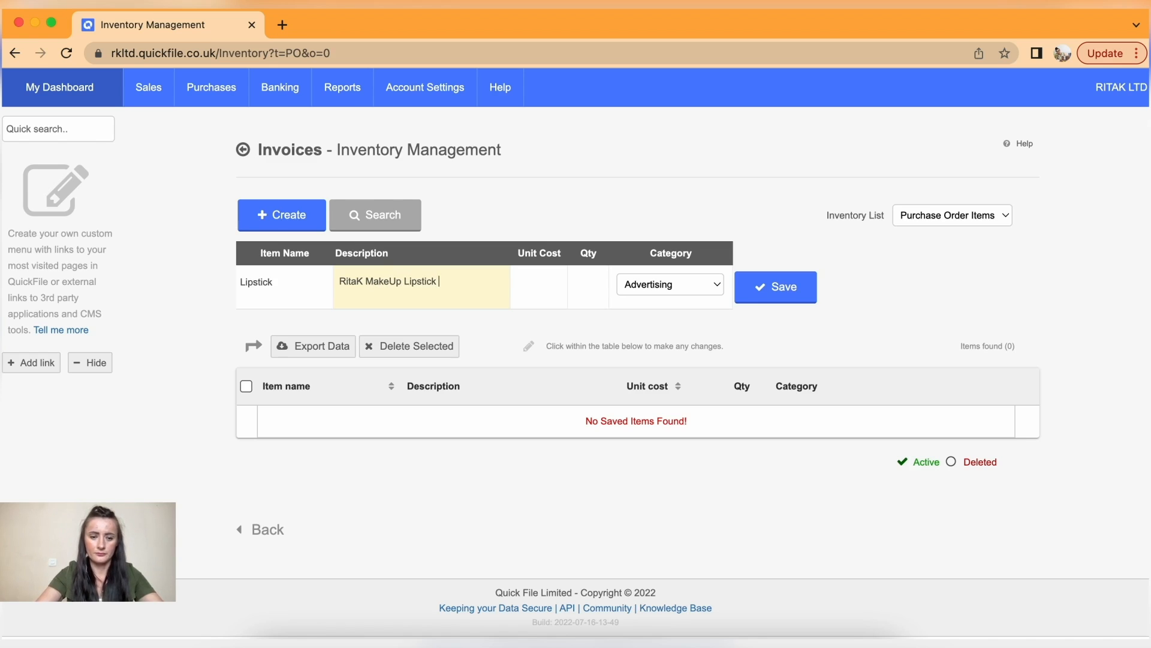
text( set of 5)
click(543, 285)
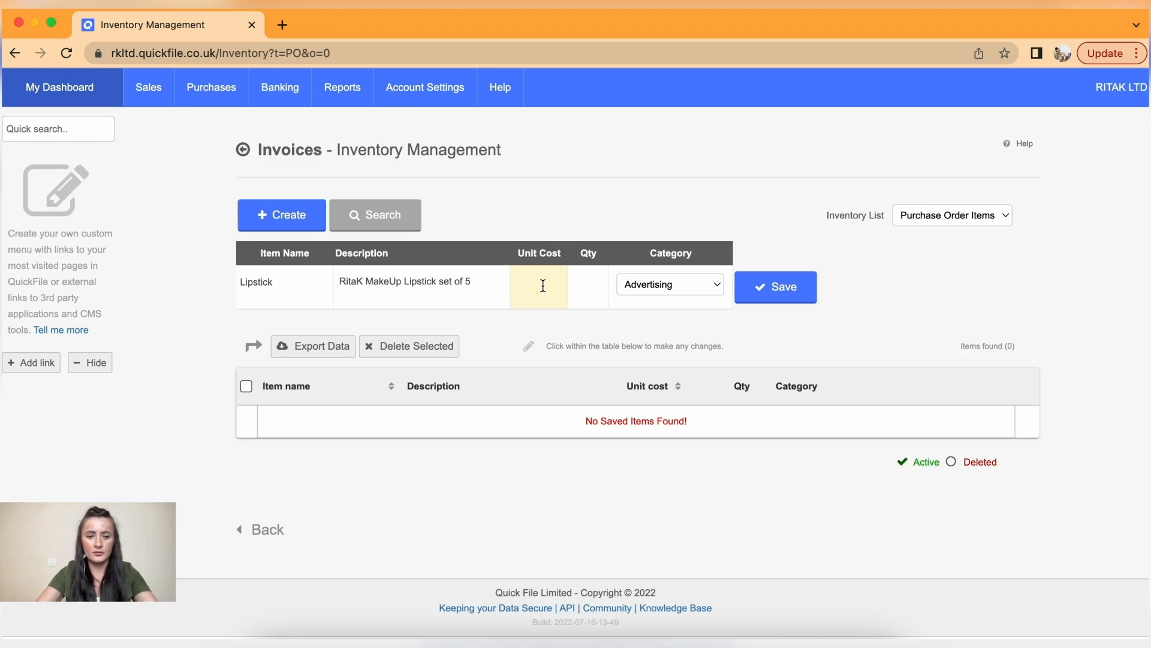
text(40)
click(588, 283)
text(0)
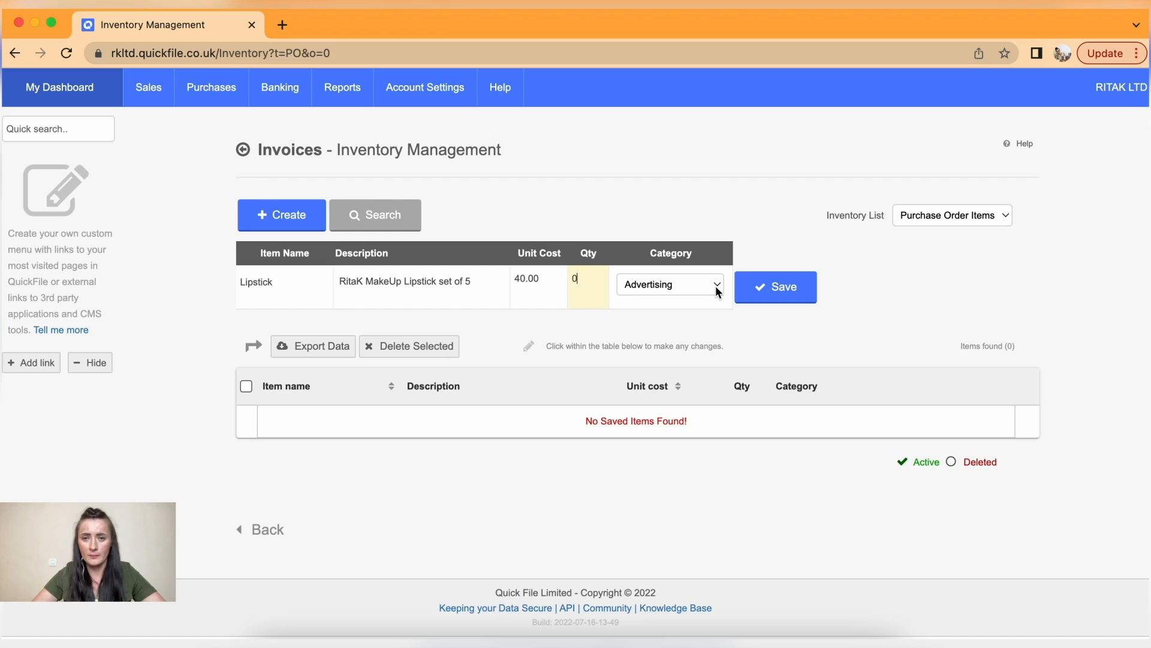
- File the Lipstick item under General Purchases and save it
click(715, 286)
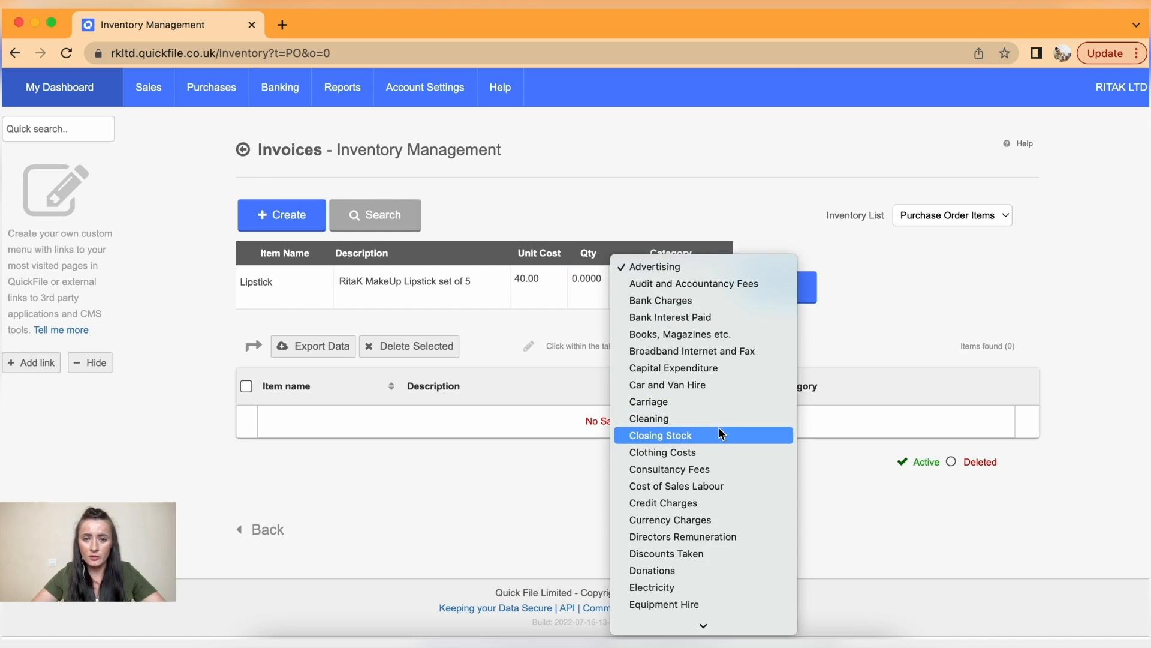
scroll(718, 427, down, 3)
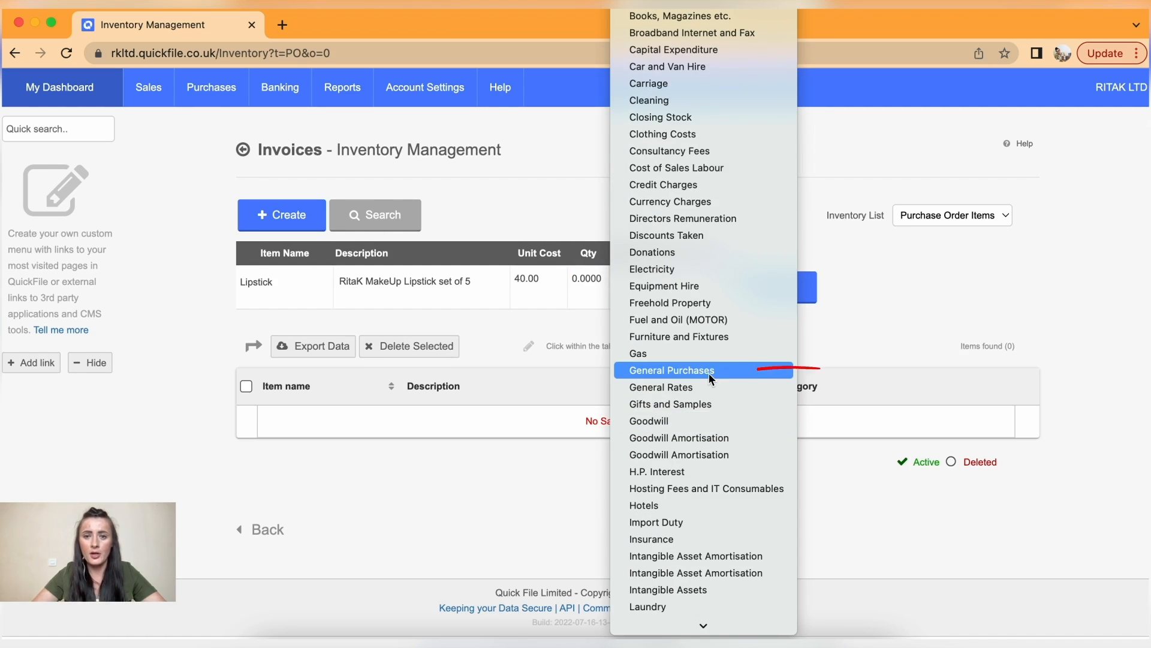
click(709, 371)
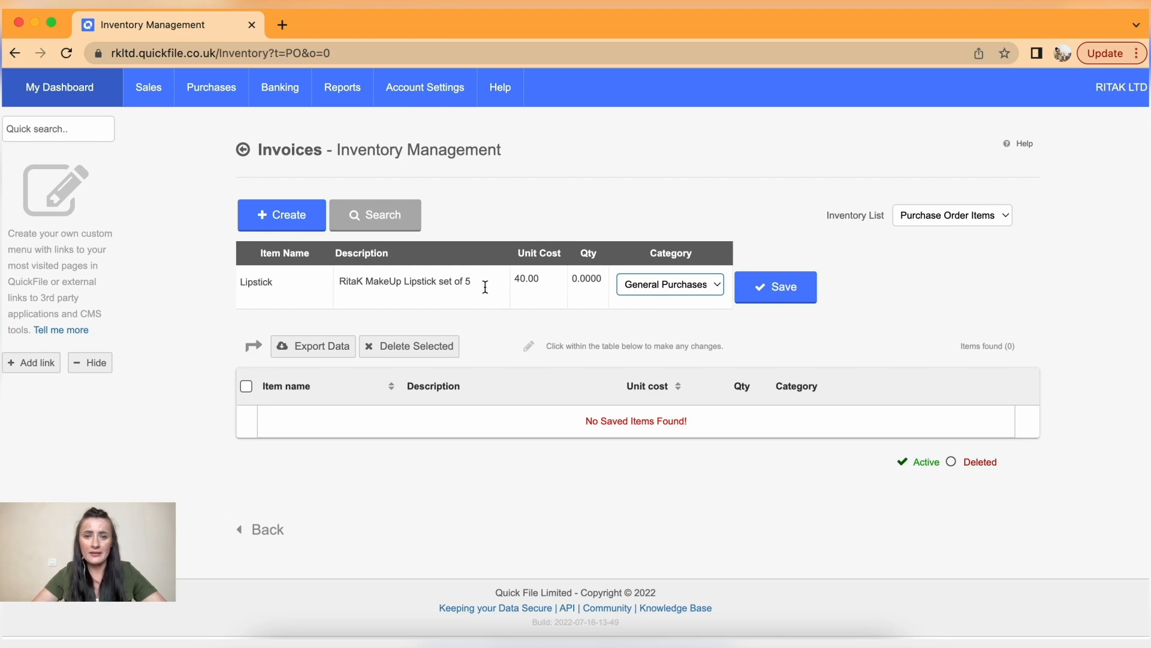
click(784, 286)
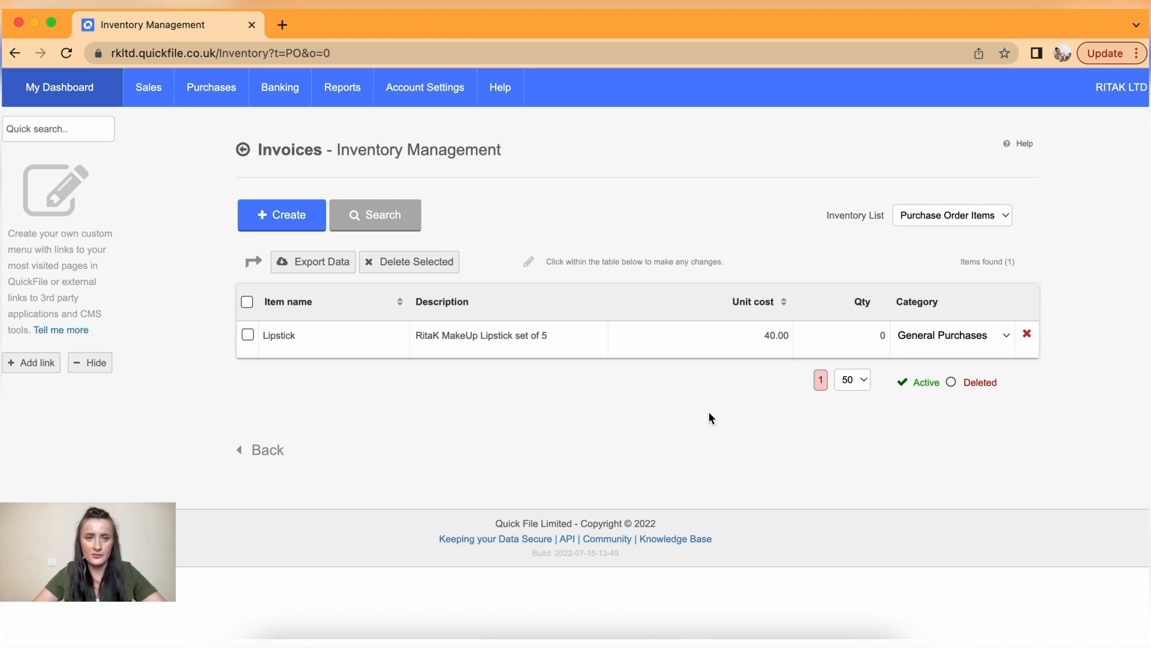
- Start a new purchase order for supplier Blush Ltd with issue date 01/08/2022
mouse_move(213, 91)
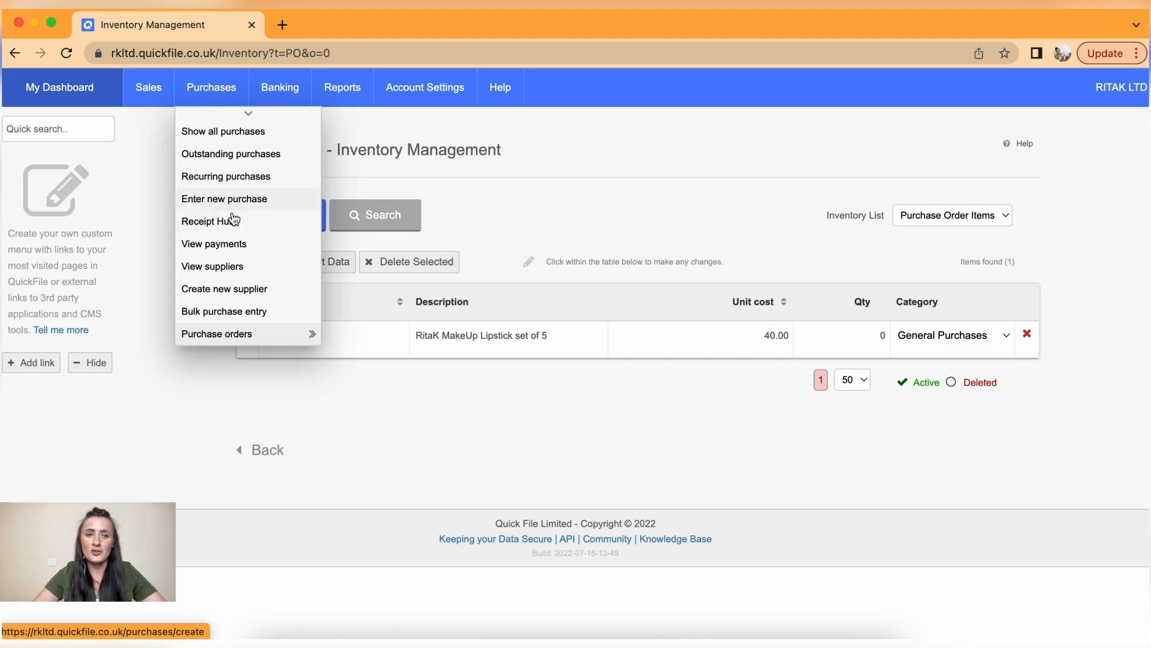
mouse_move(257, 333)
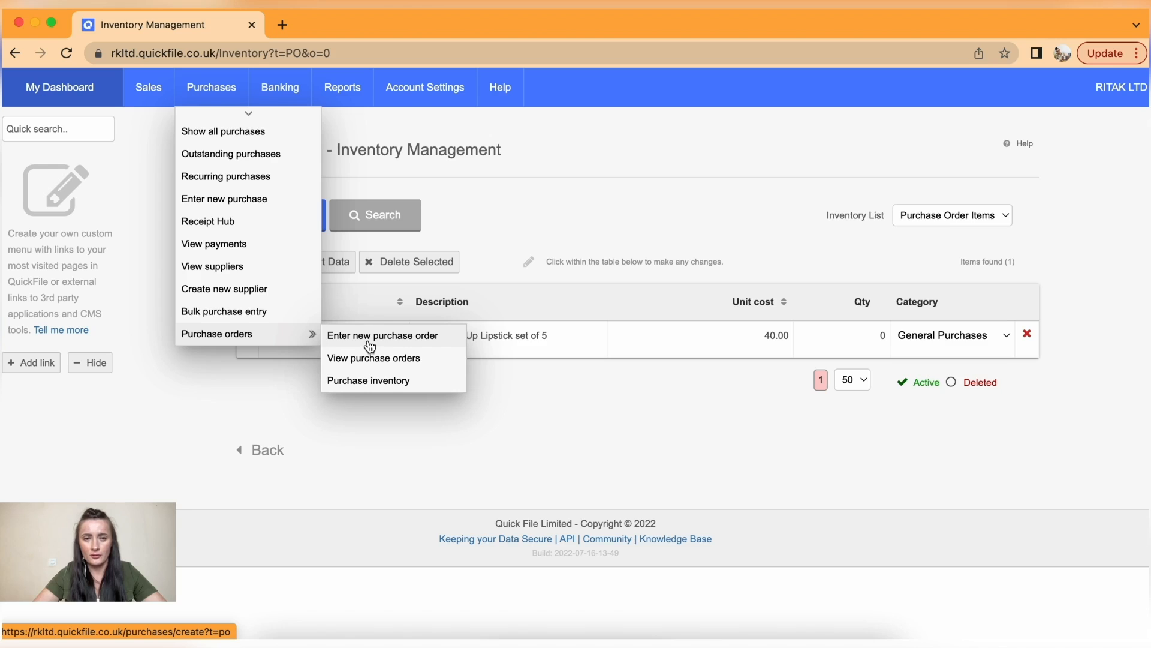
click(370, 347)
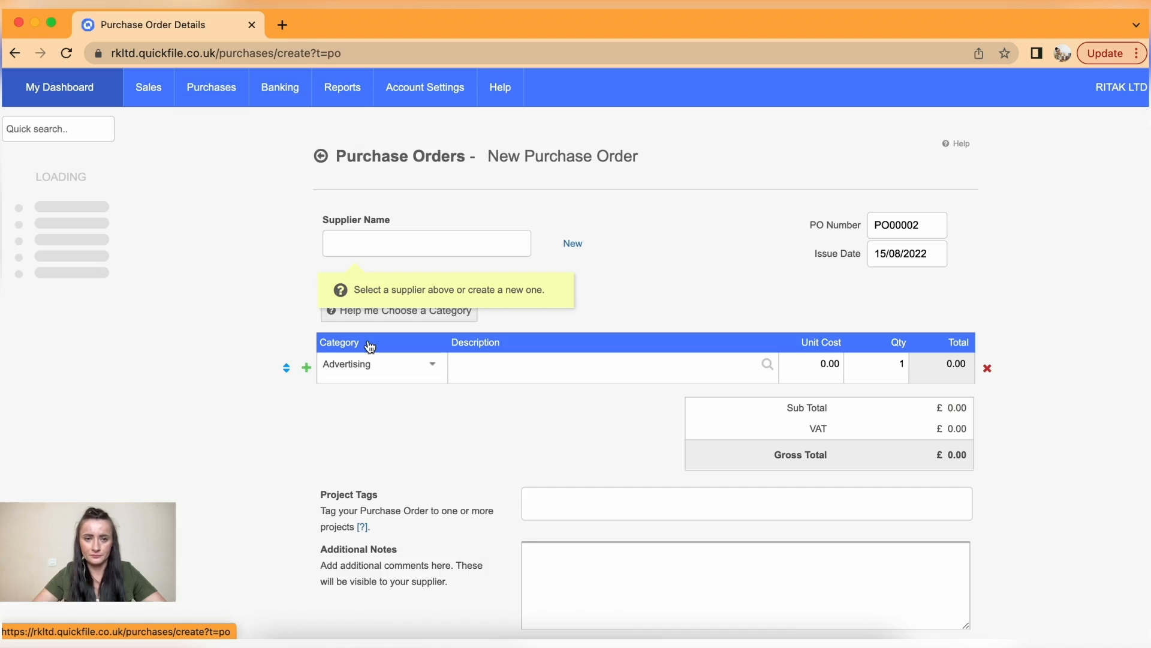
click(411, 243)
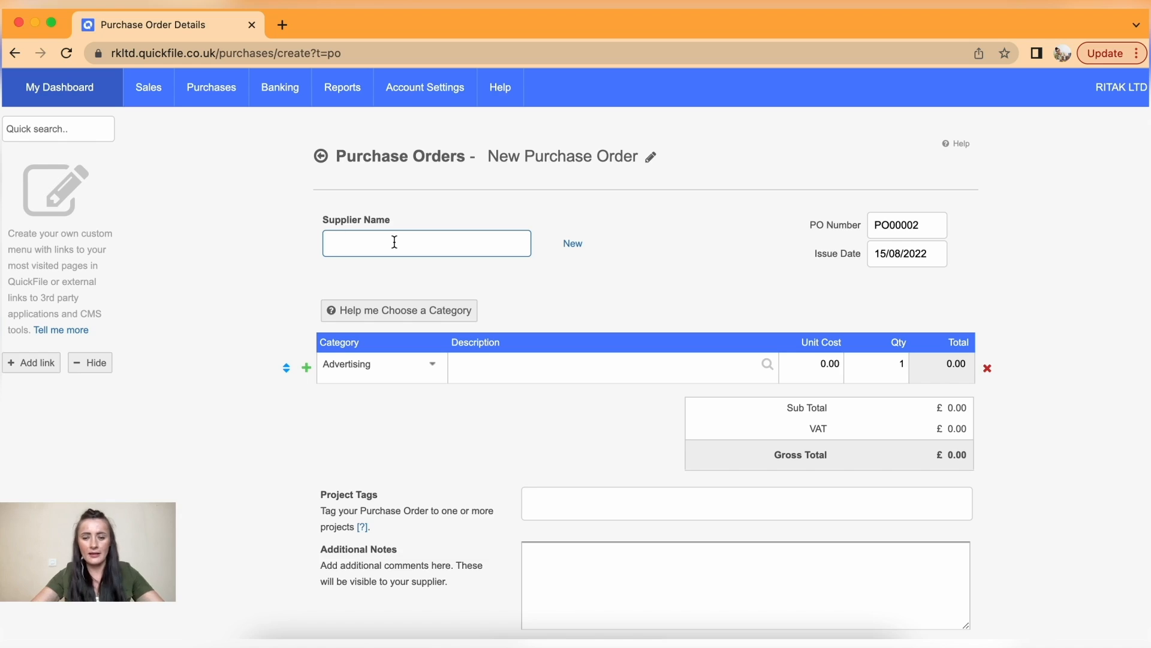
text(bl)
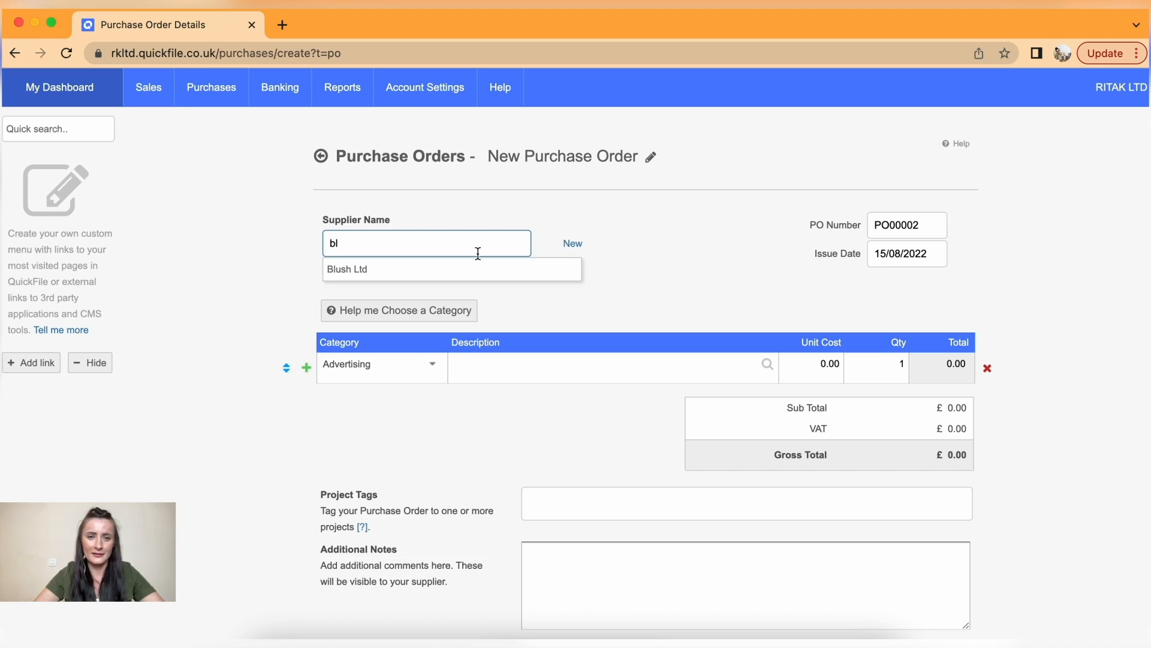
click(359, 272)
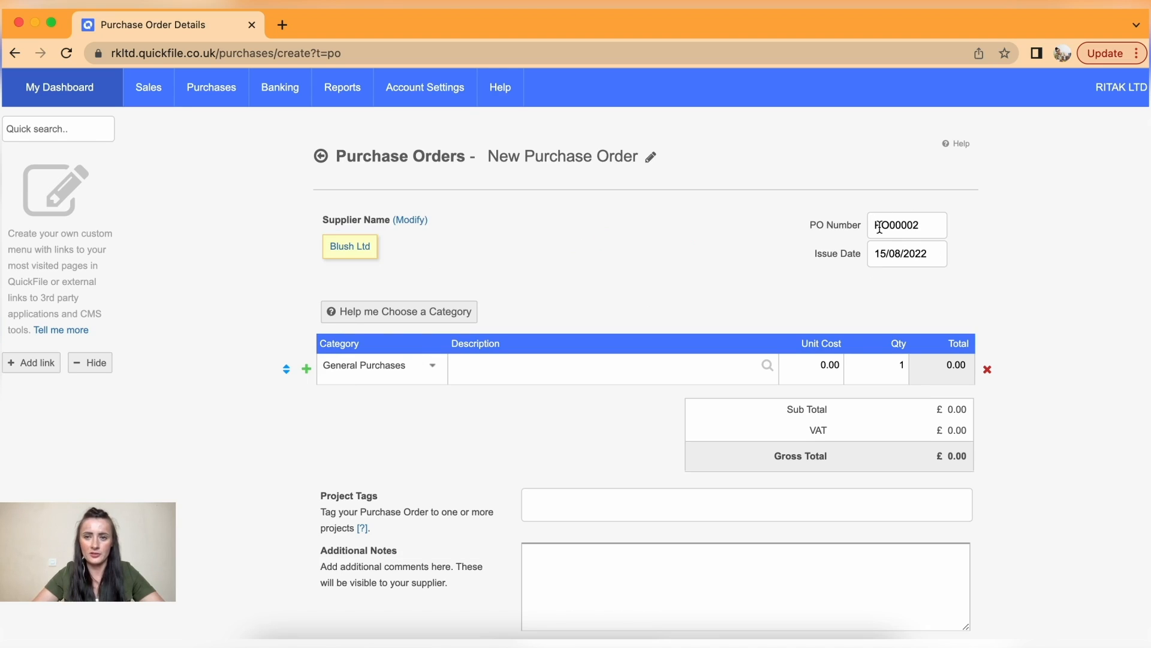
click(932, 256)
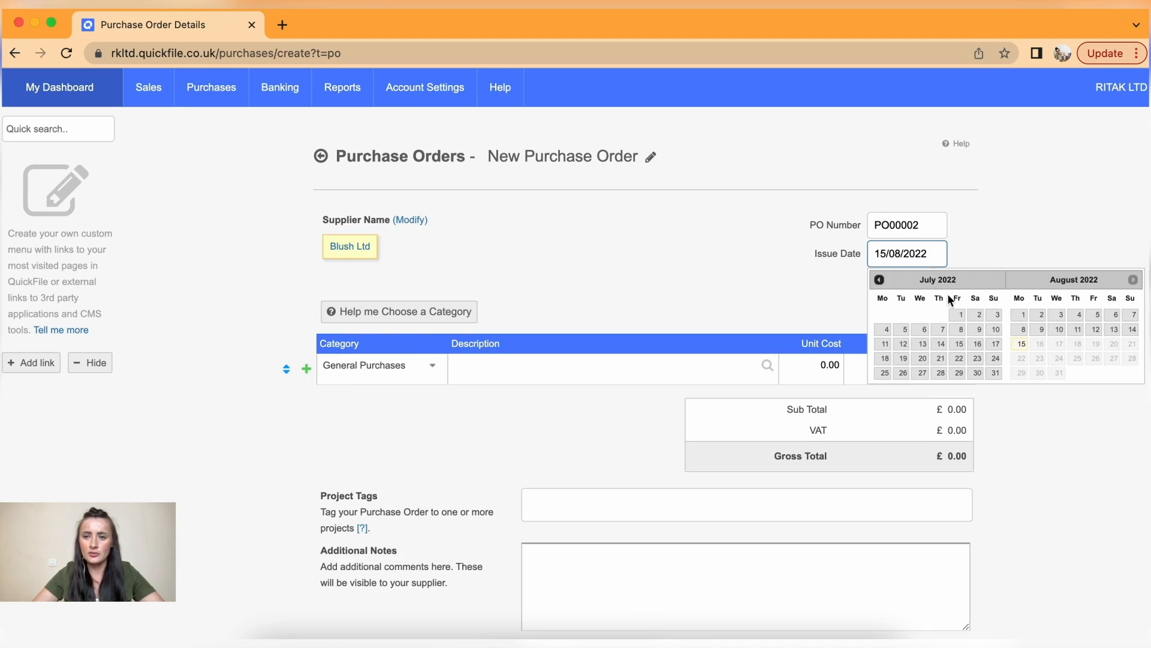
click(1023, 315)
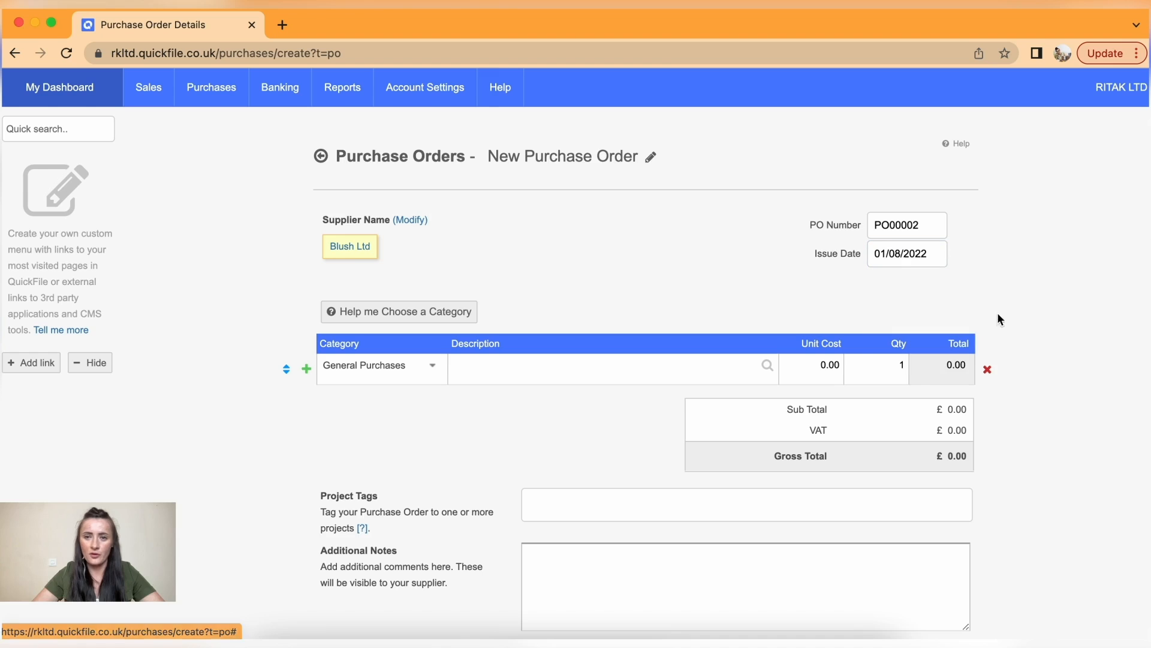
- Fill the order line from inventory by searching 'lip' and picking the Lipstick item
scroll(693, 304, down, 2)
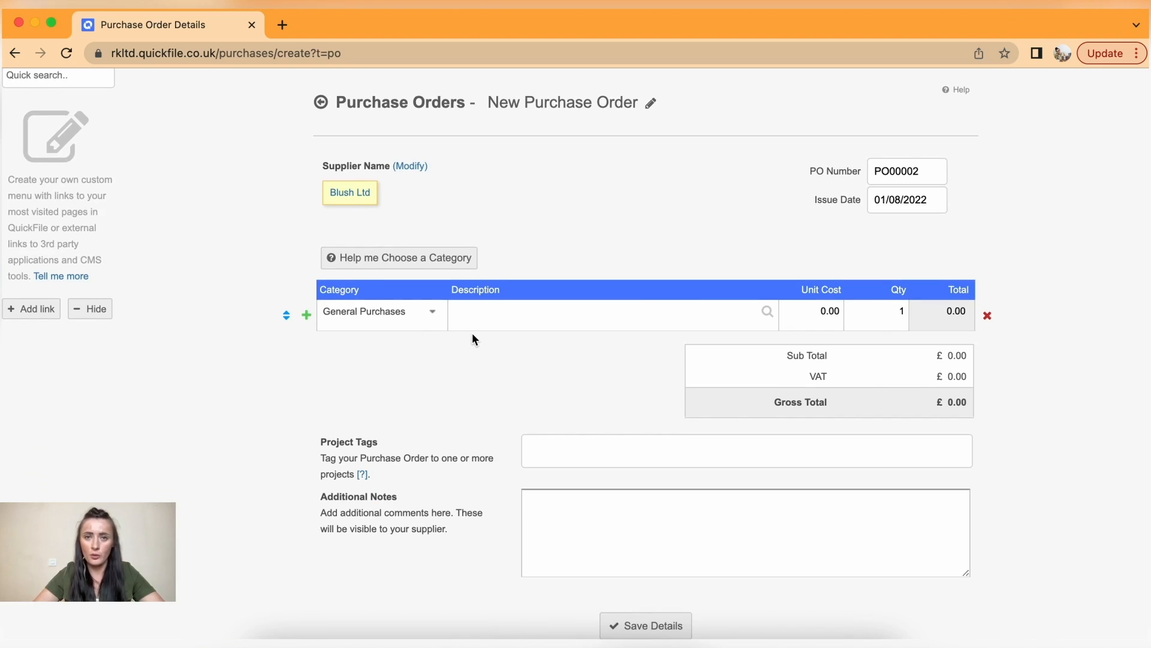
click(527, 311)
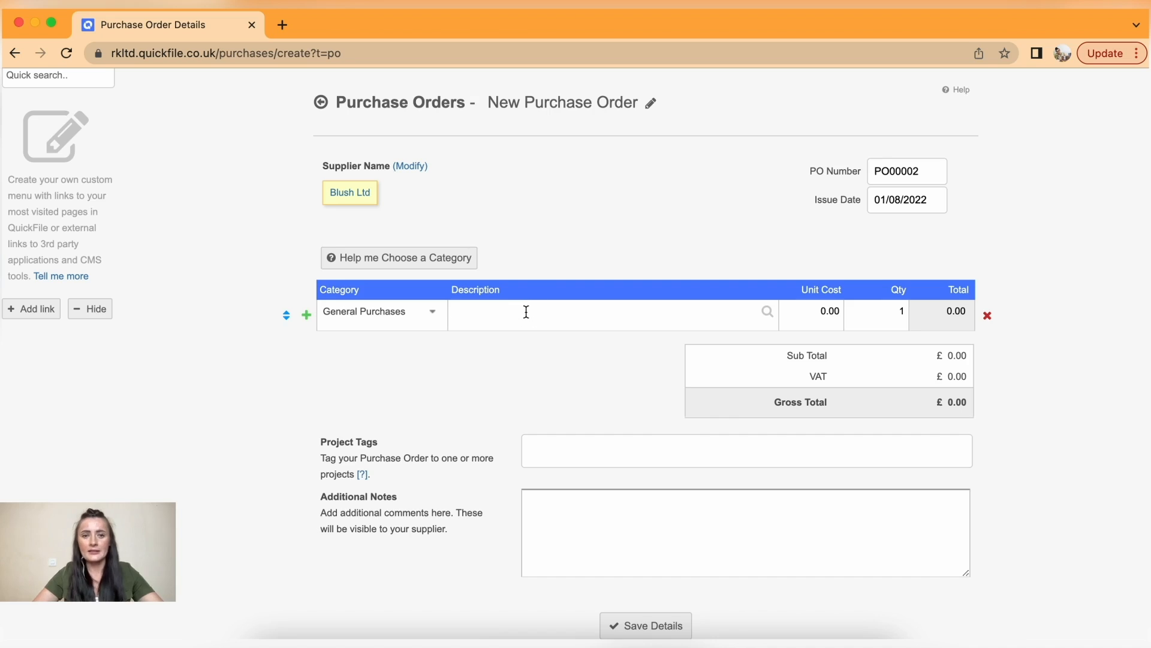
click(768, 313)
click(770, 316)
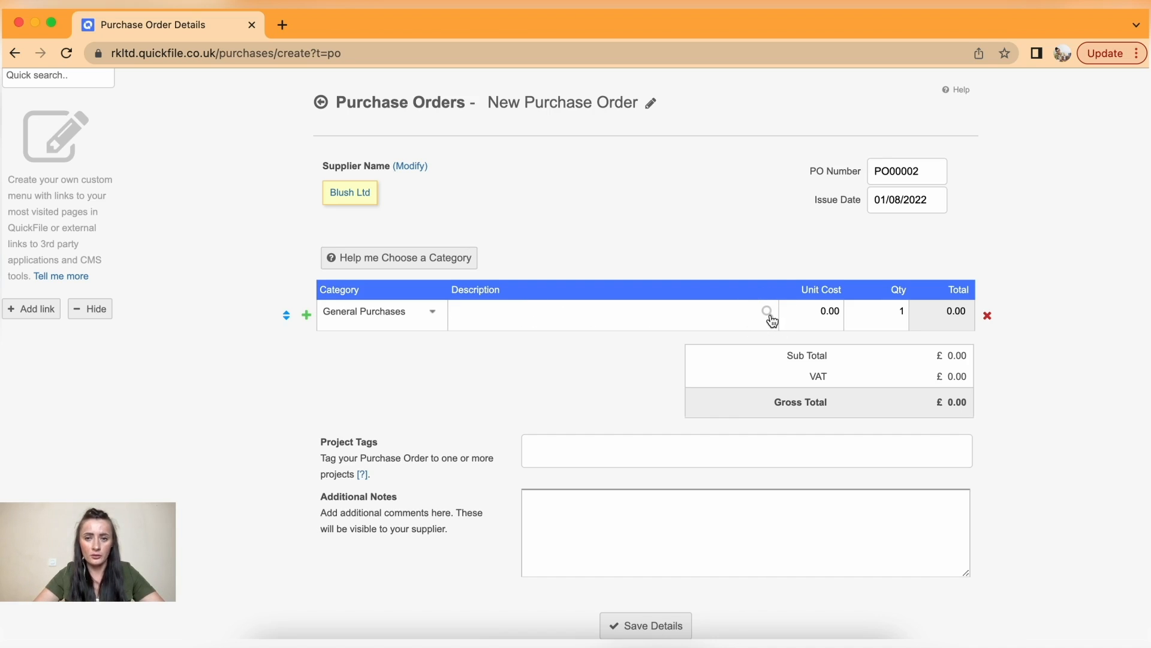
click(577, 345)
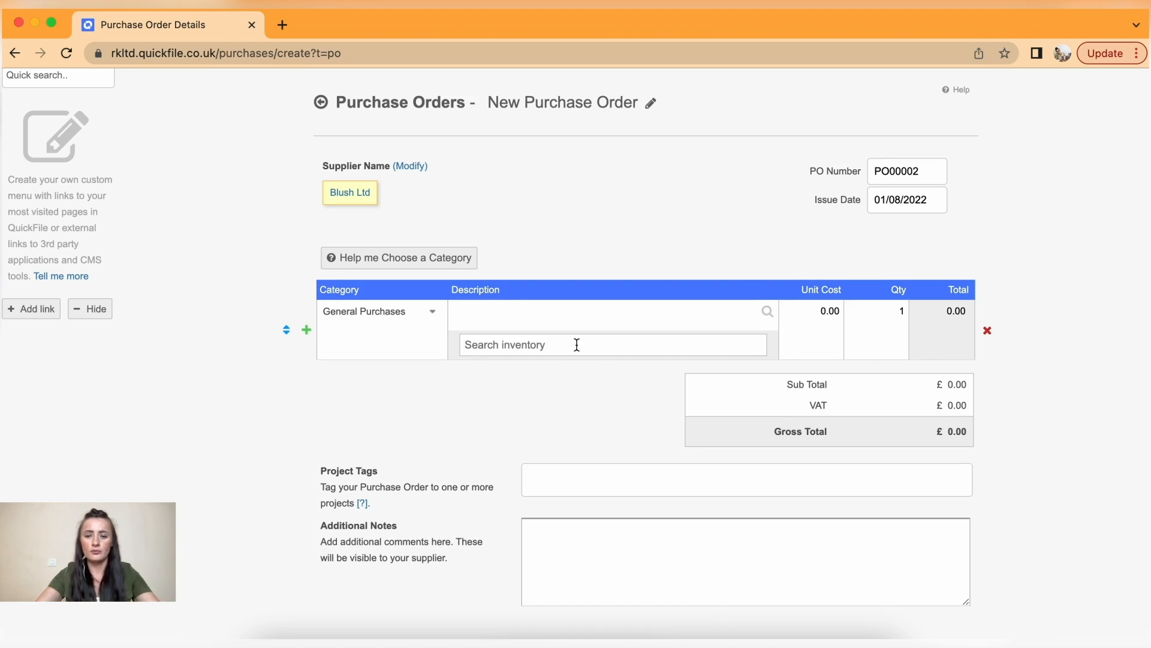
text(lip)
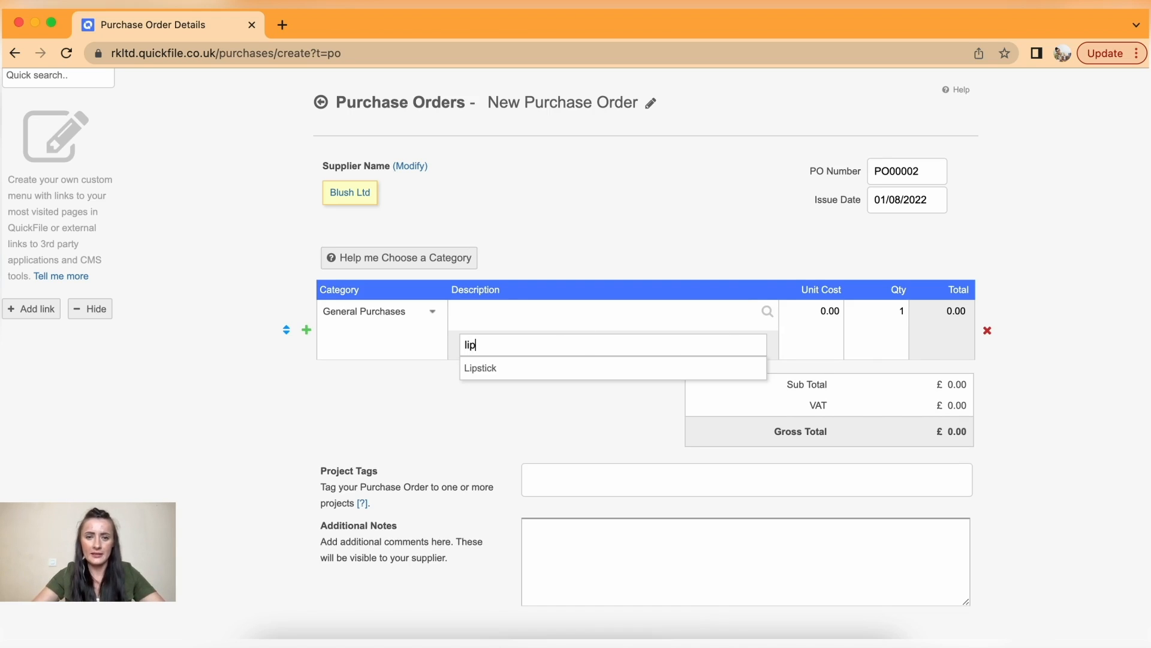
click(502, 368)
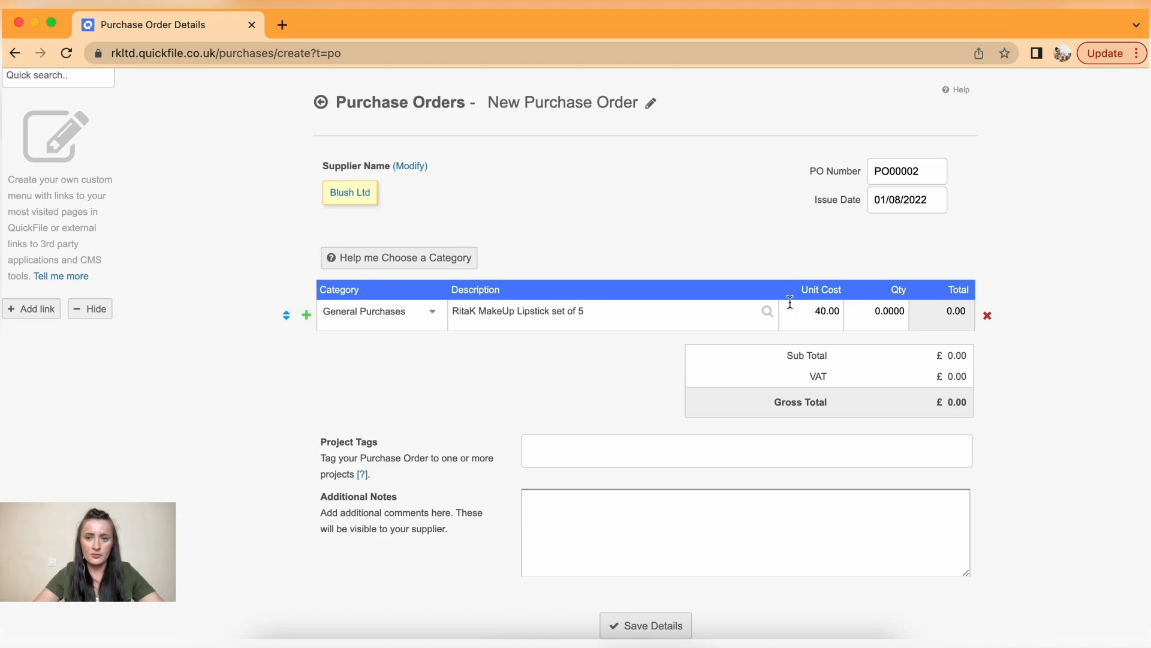
- Set the line quantity to 10, check the zero VAT, and save PO00002 at £400.00
click(874, 310)
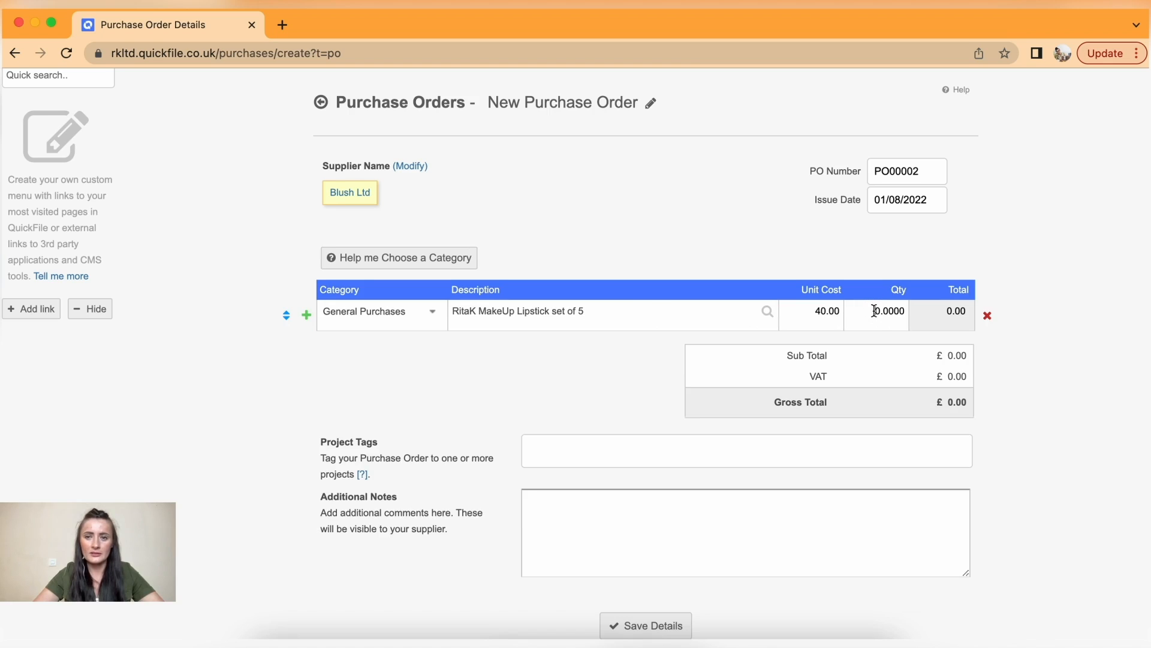
text(1)
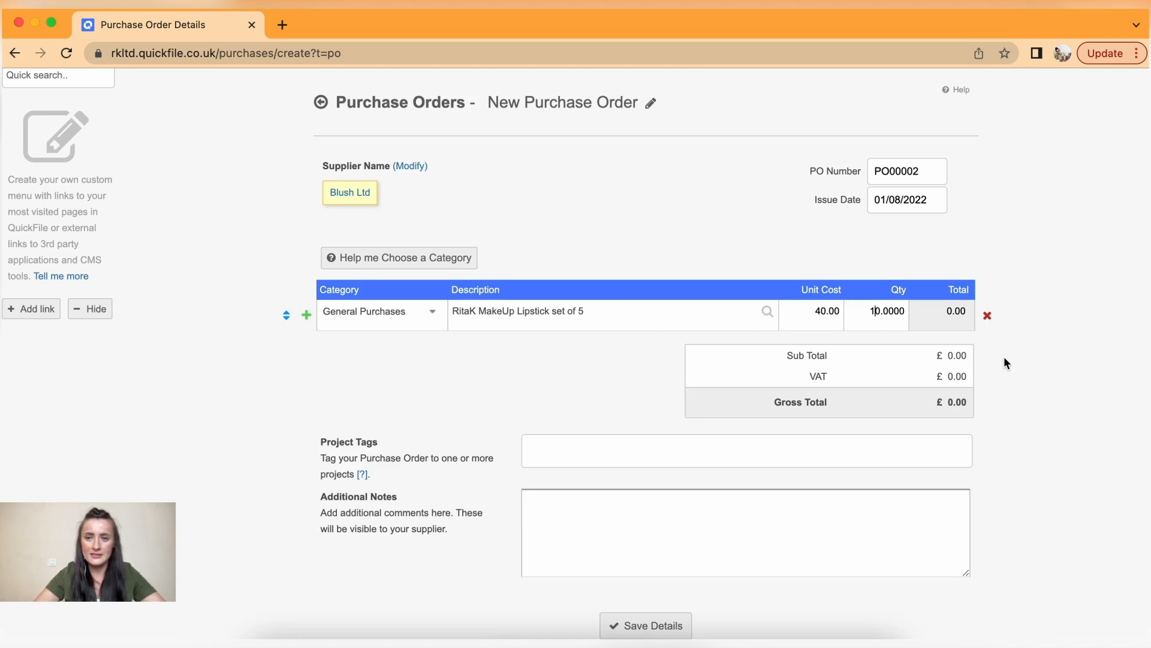
click(1005, 358)
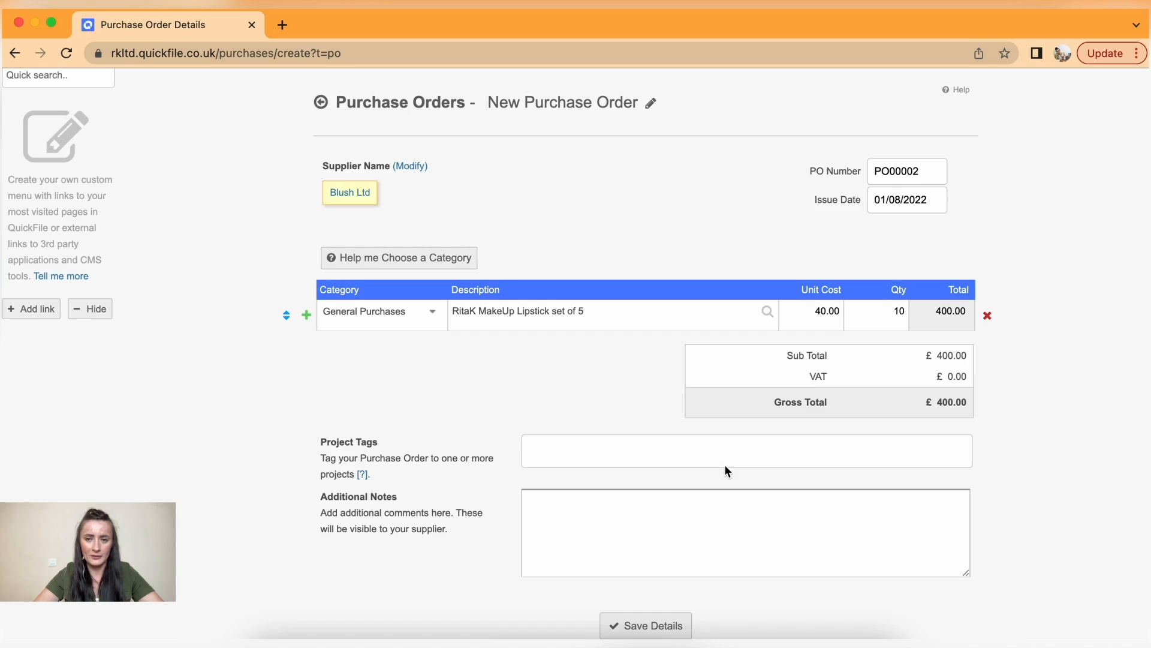
scroll(725, 469, down, 3)
drag(933, 294, 975, 303)
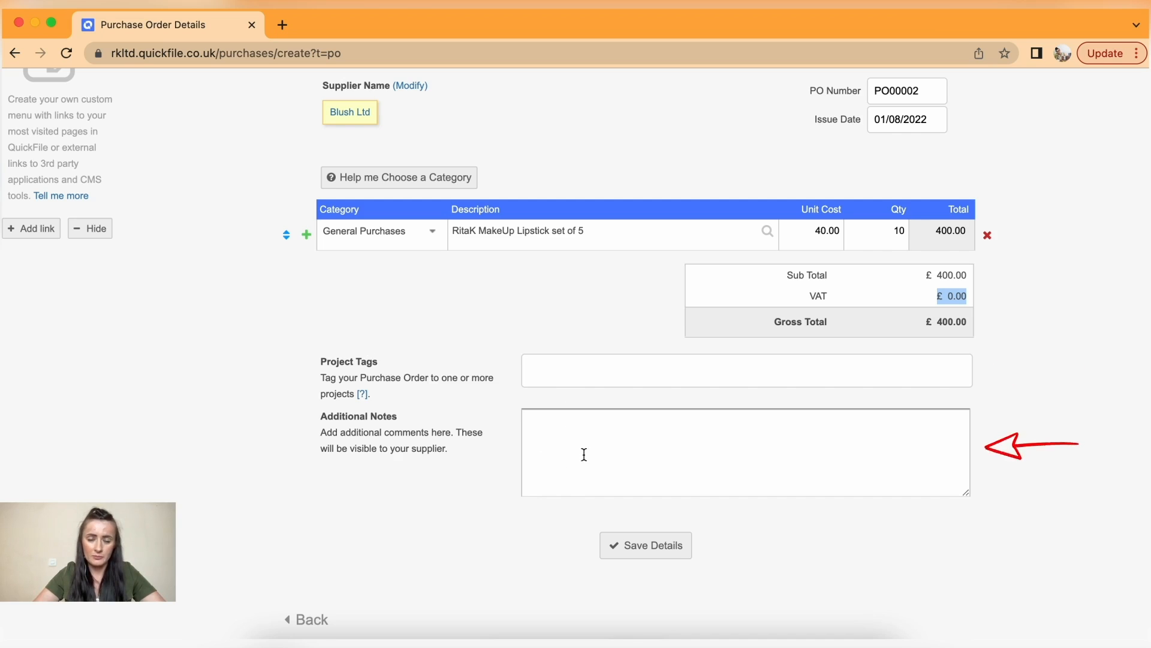
scroll(603, 472, down, 1)
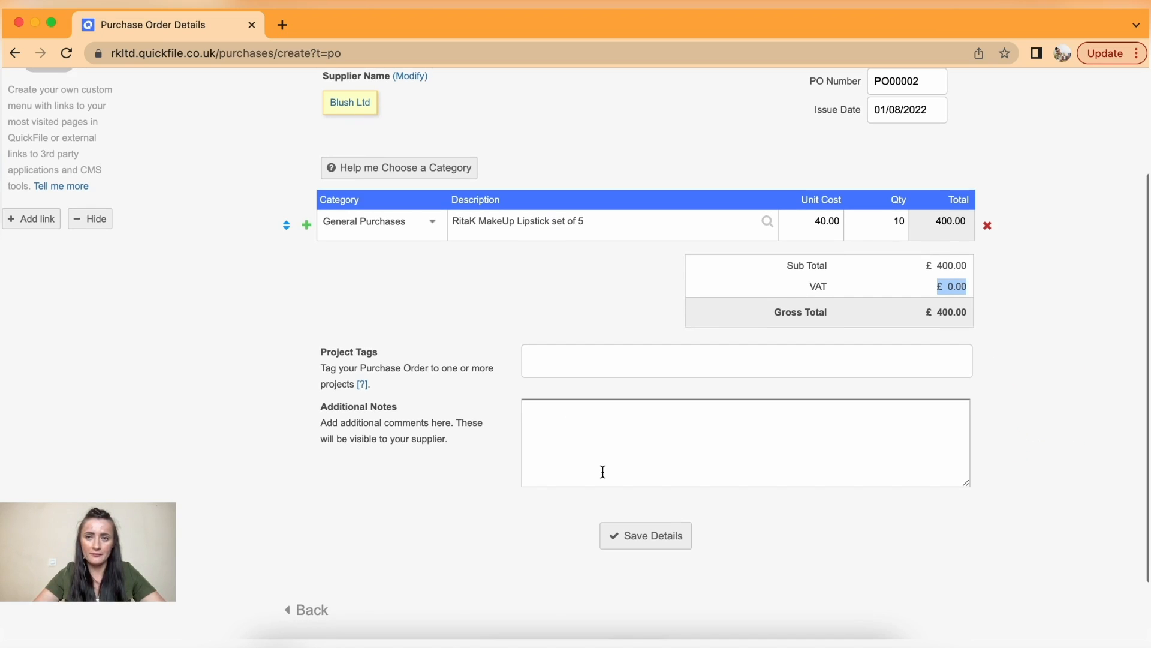
click(643, 540)
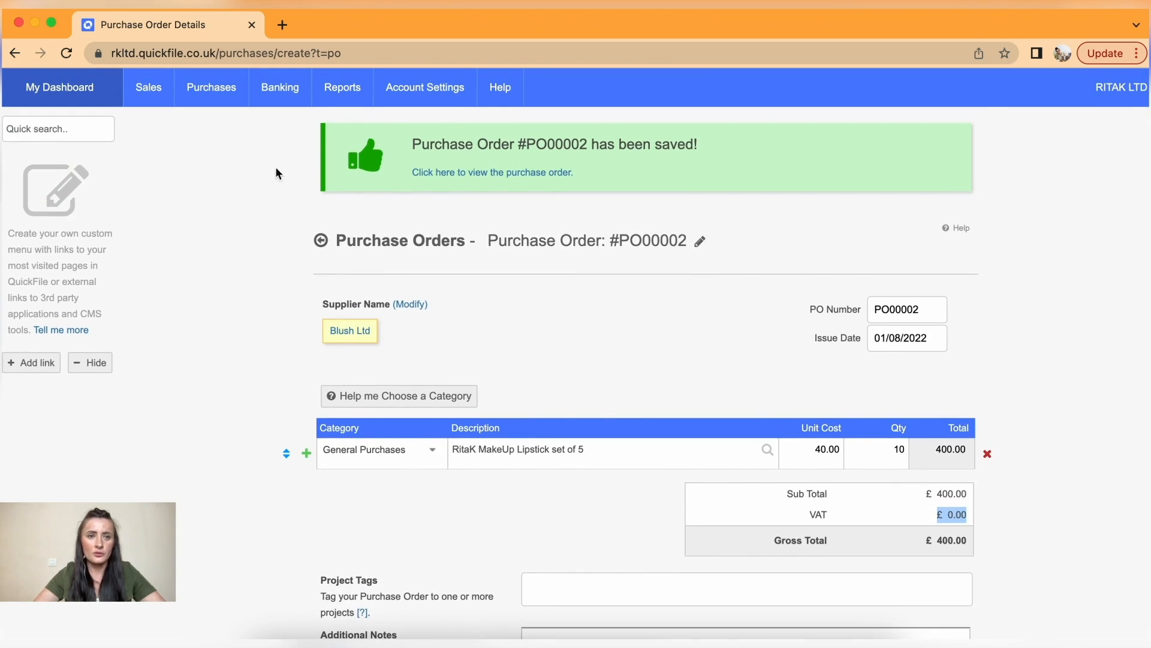
mouse_move(228, 104)
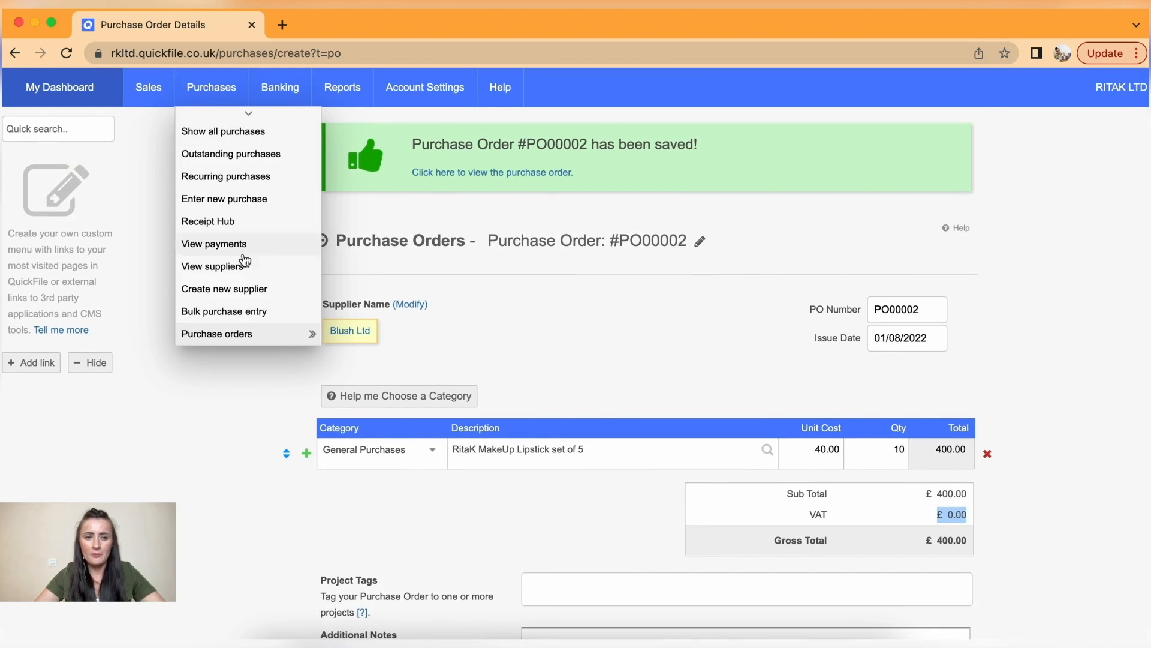
- View purchase orders, showing draft PO00002 for Blush Ltd at 400.00 GBP, and explore its row actions
mouse_move(264, 334)
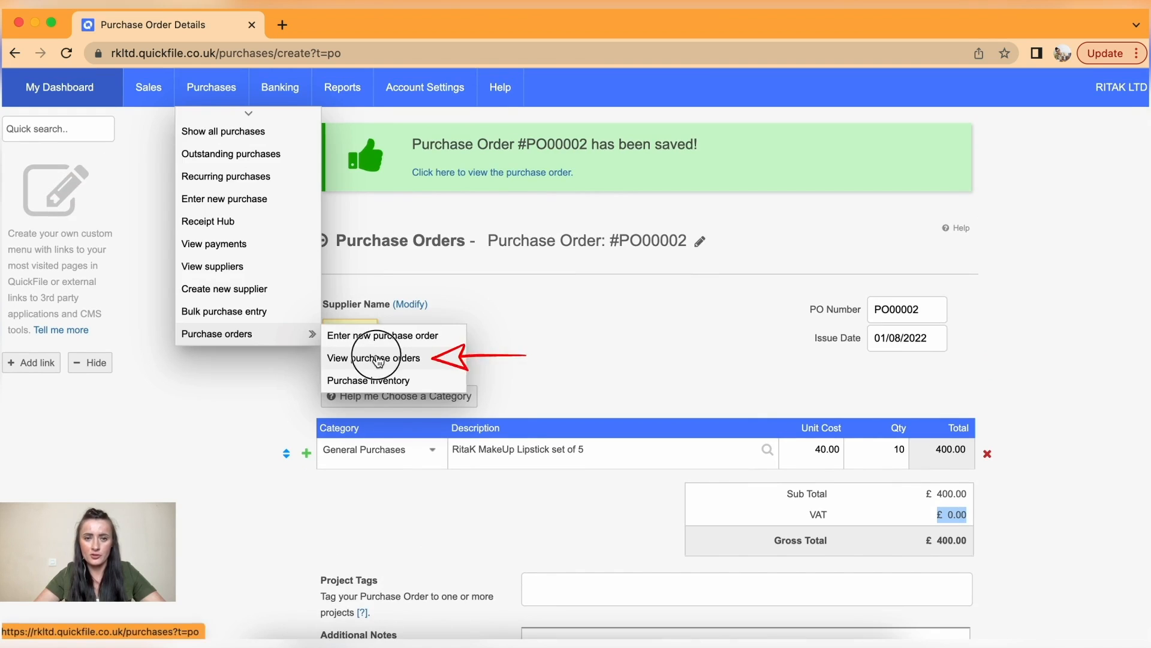
click(377, 358)
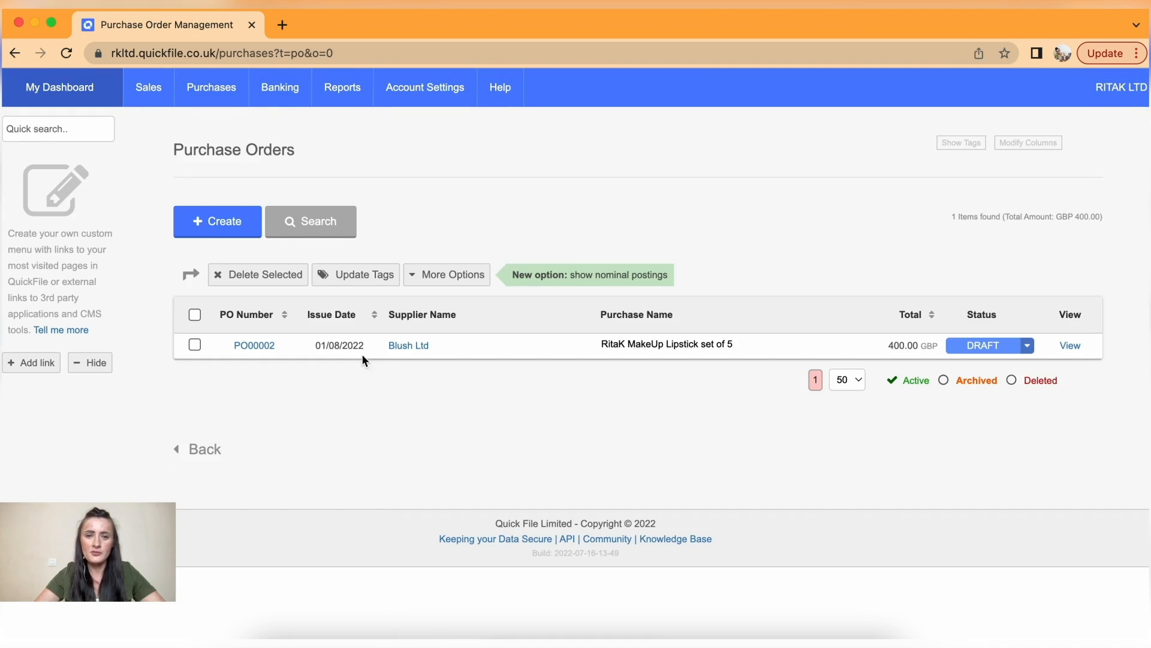
click(195, 345)
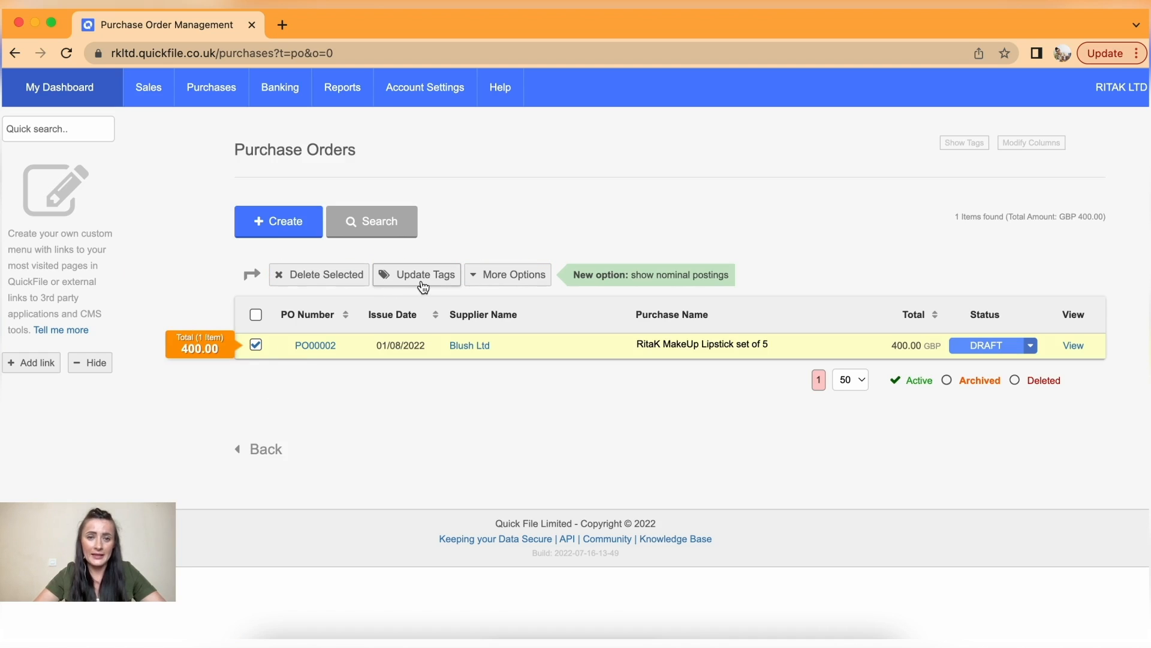
click(516, 280)
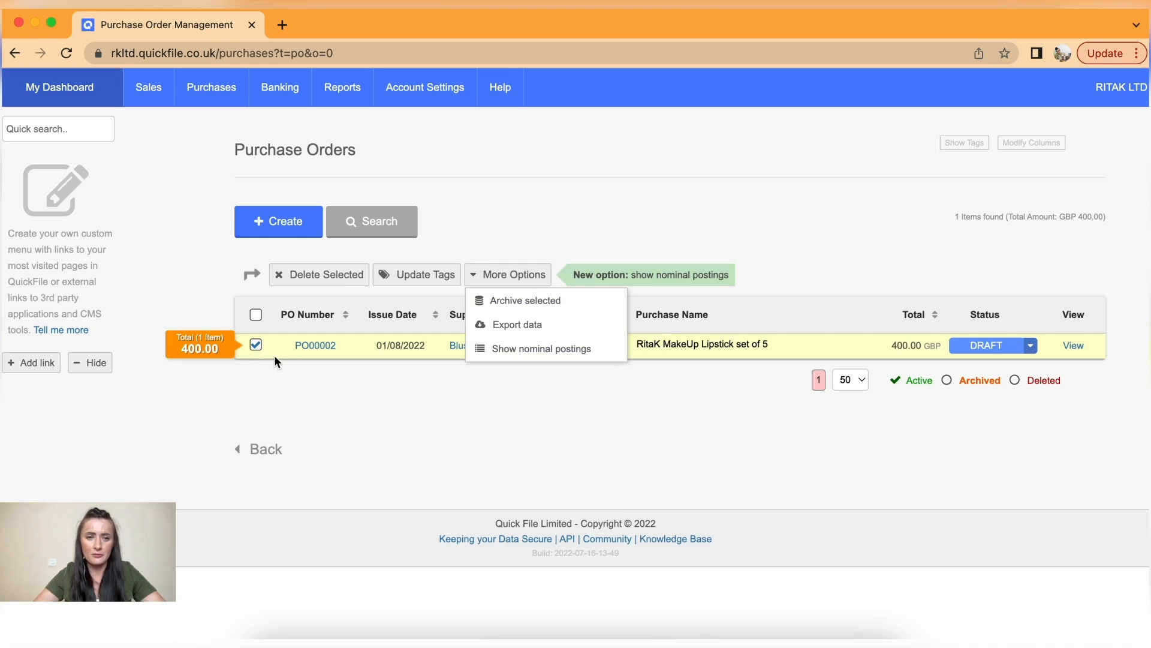
click(257, 345)
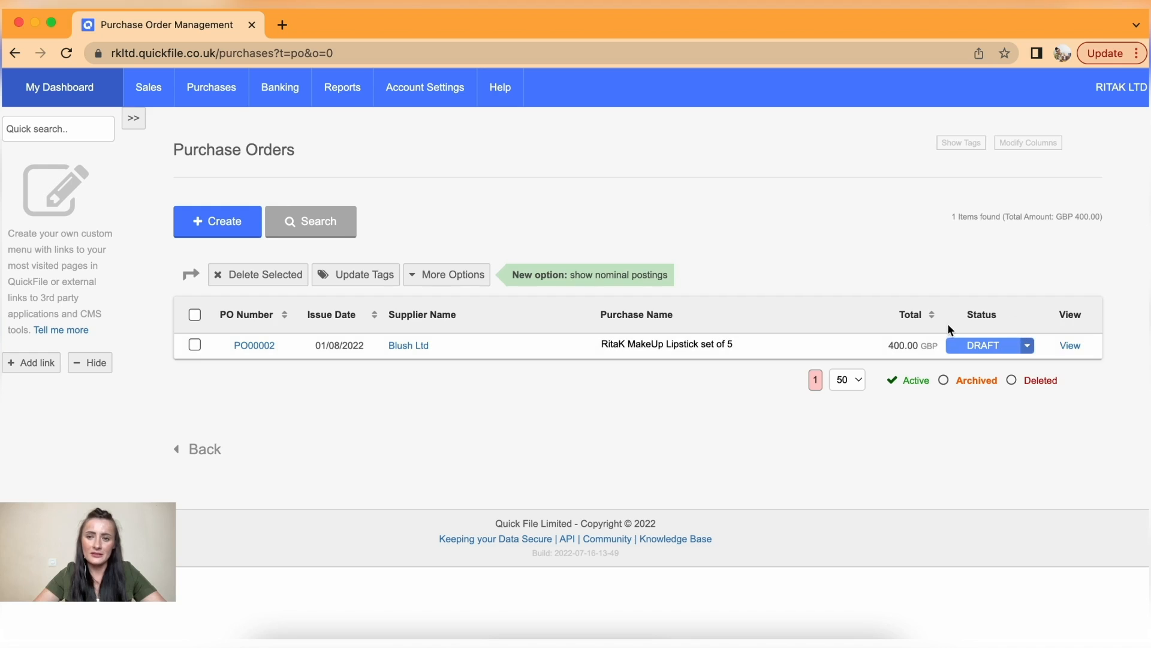
click(1028, 346)
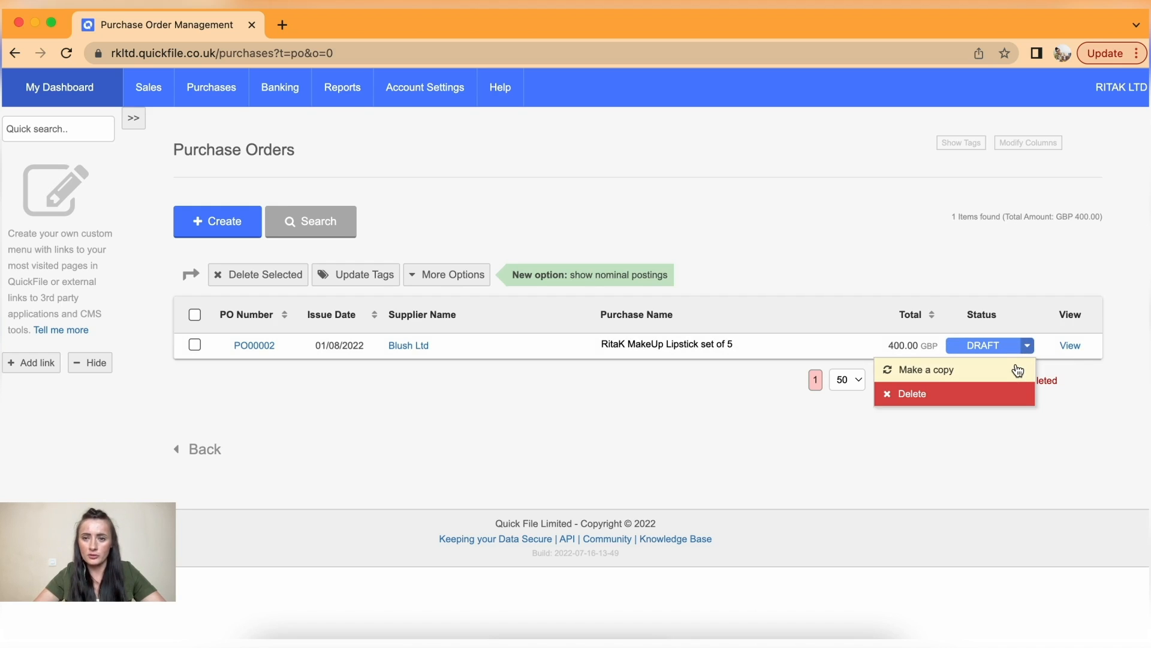
click(968, 451)
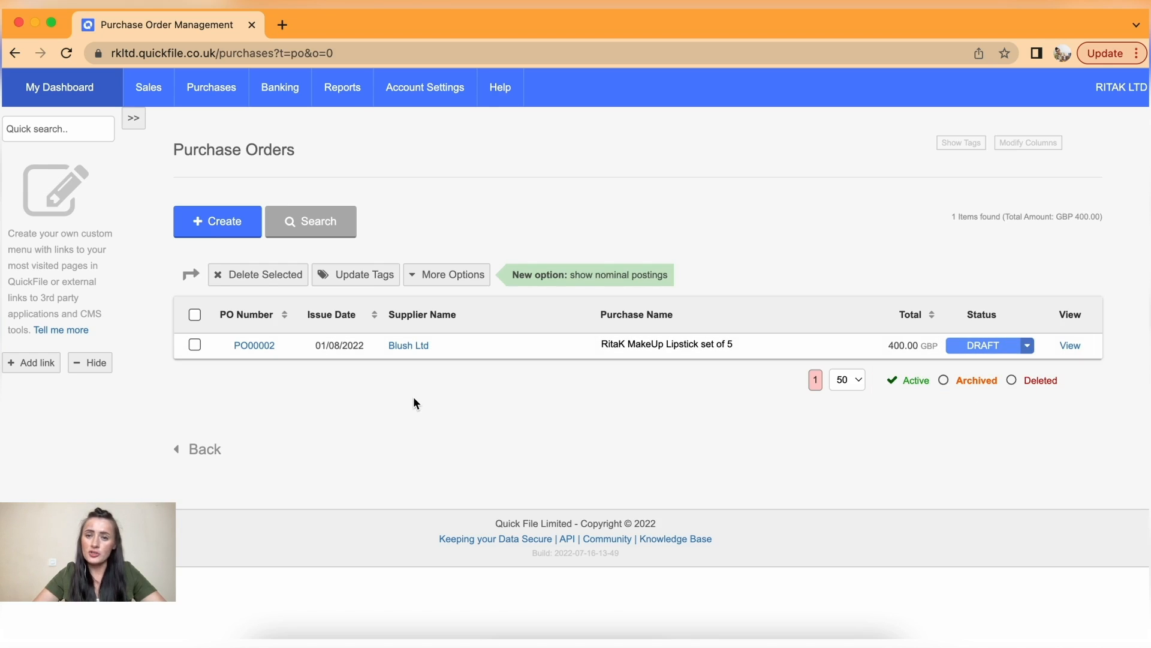
- Open PO00002 and start Send from More Options to show its pre-filled email form
click(255, 349)
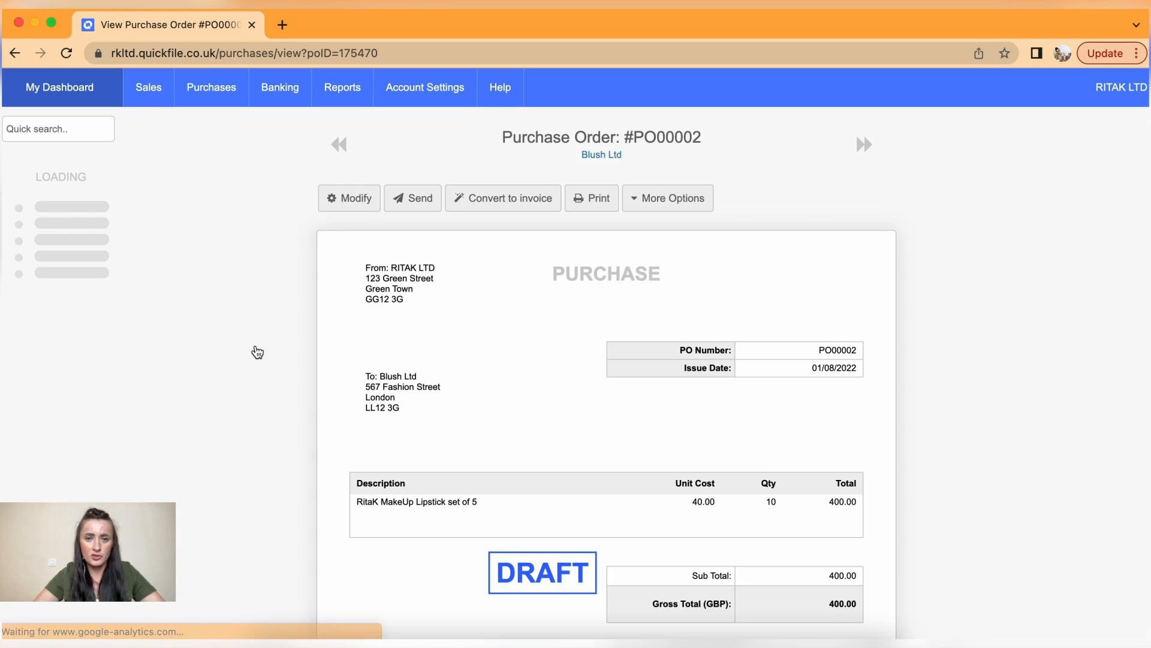
scroll(519, 378, down, 2)
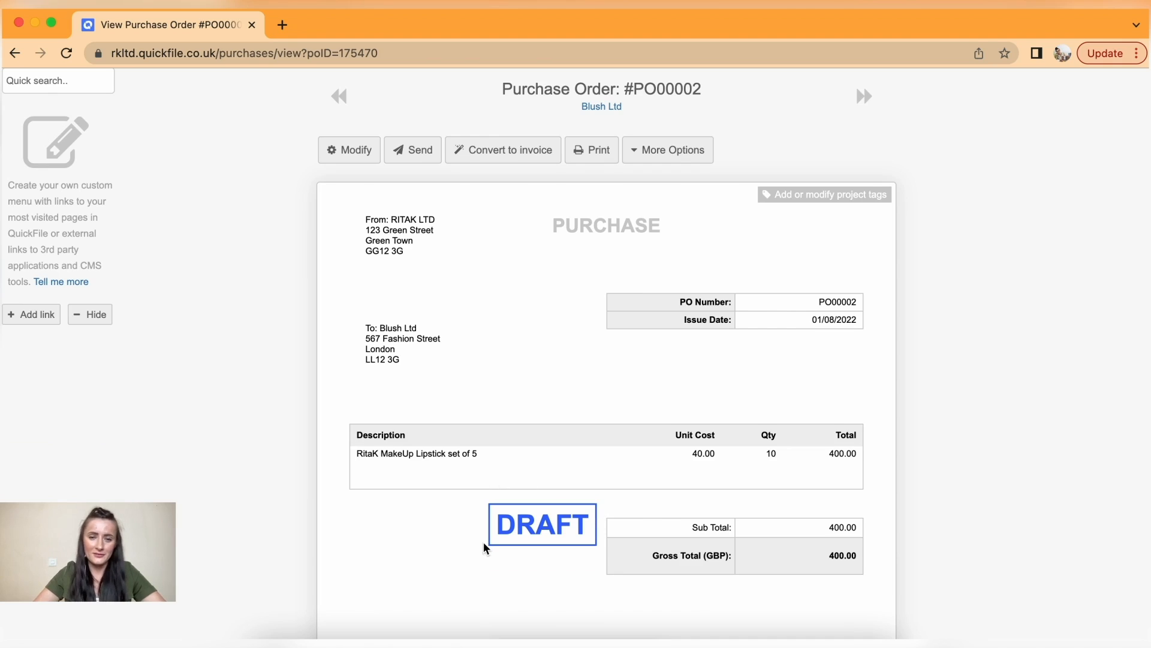
scroll(484, 547, up, 1)
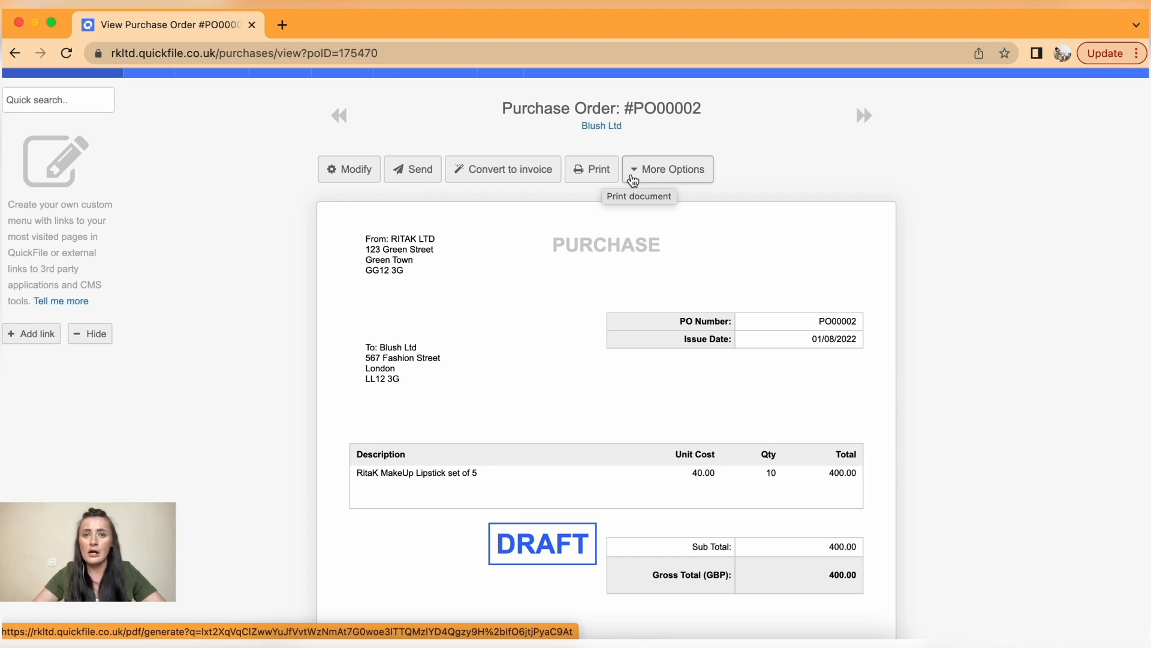
click(672, 177)
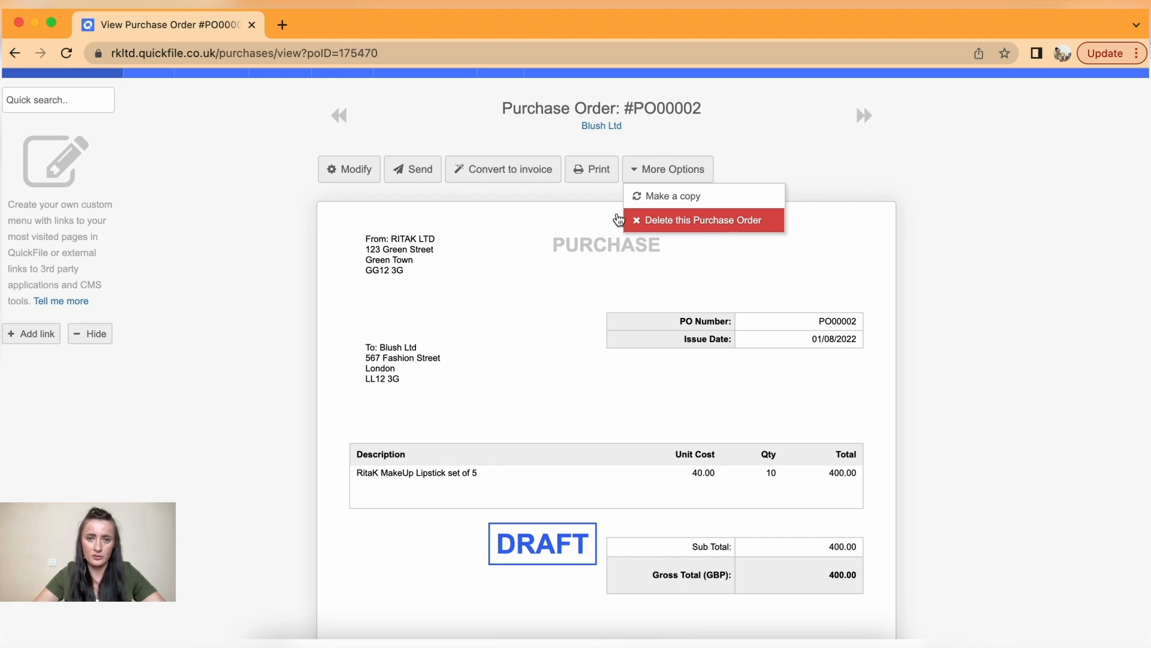
click(414, 172)
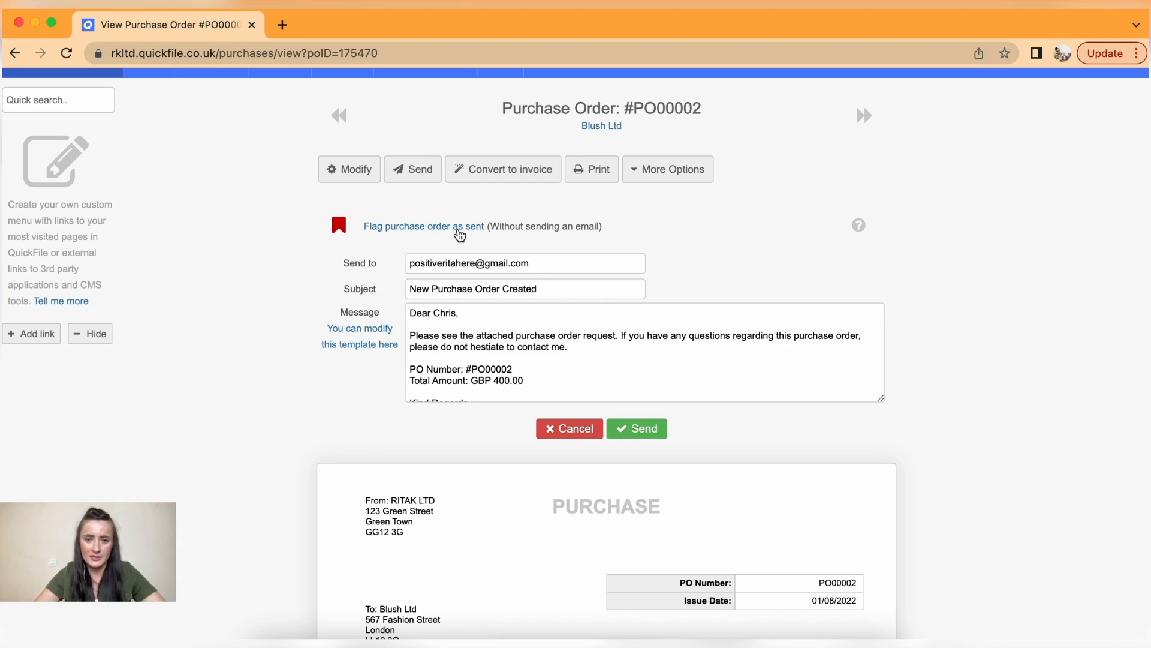
- Send the PO00002 email to supplier Blush Ltd
click(646, 431)
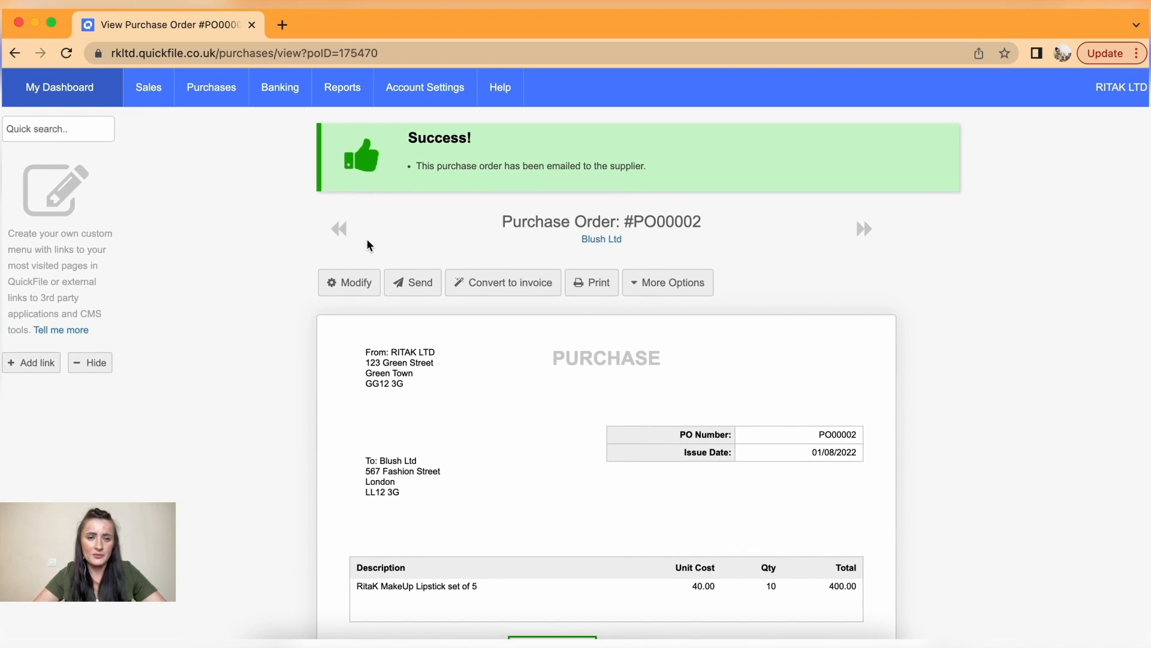
- Go back to View purchase orders and check PO00002 for Blush Ltd (400.00 GBP) shows Sent
mouse_move(215, 100)
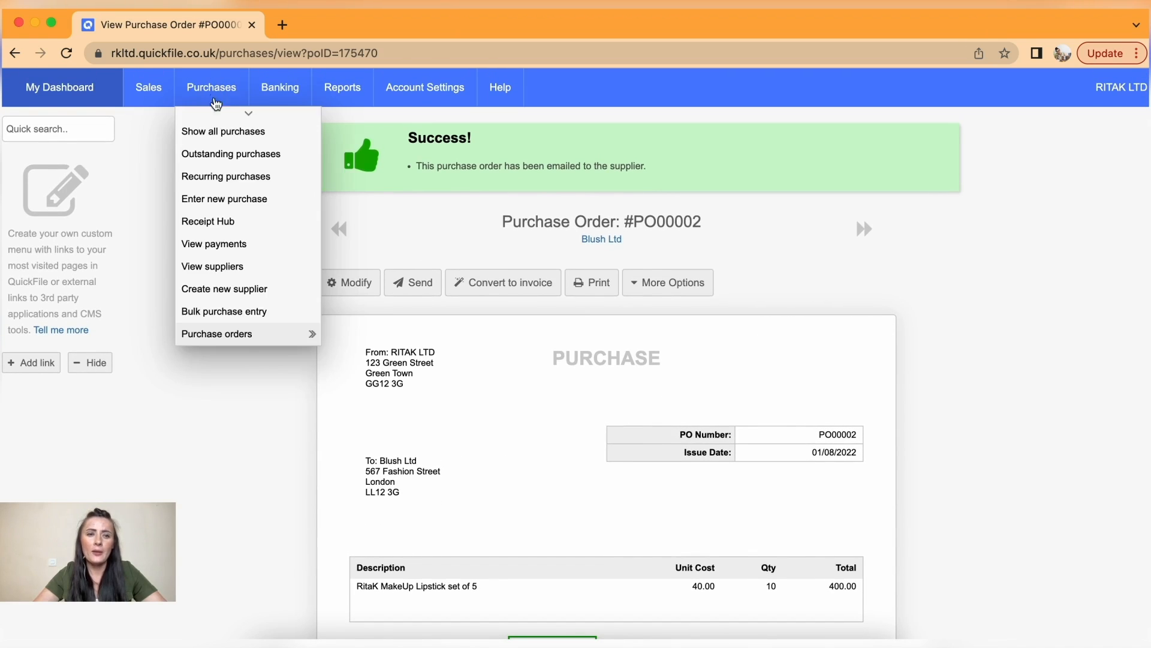
mouse_move(277, 336)
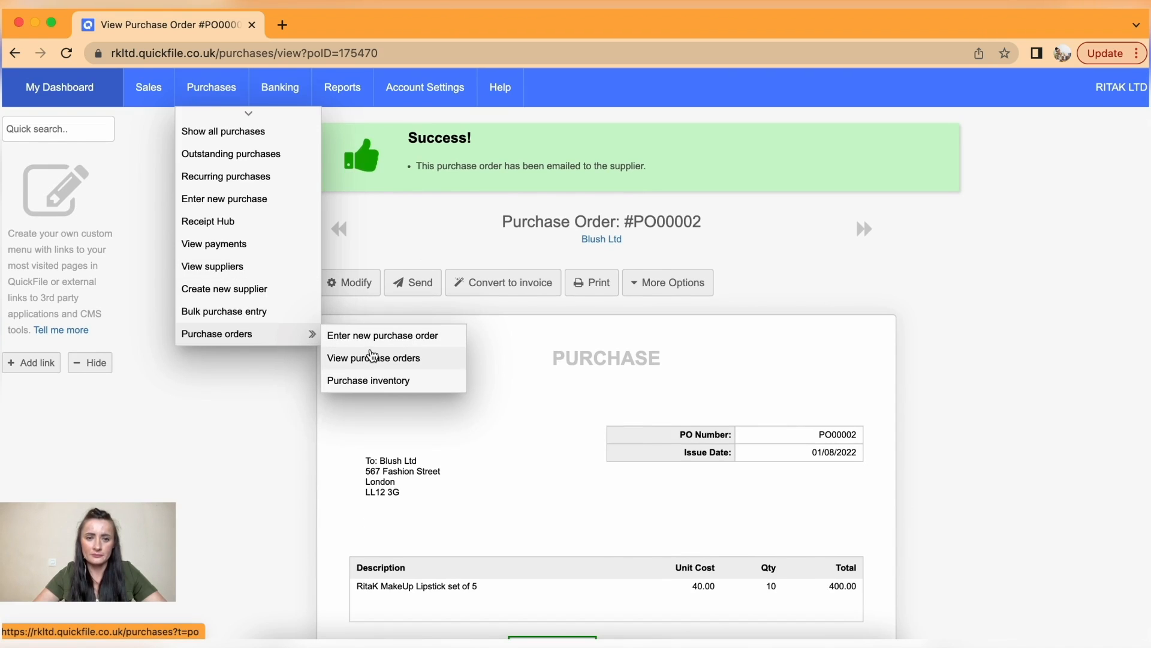
click(371, 357)
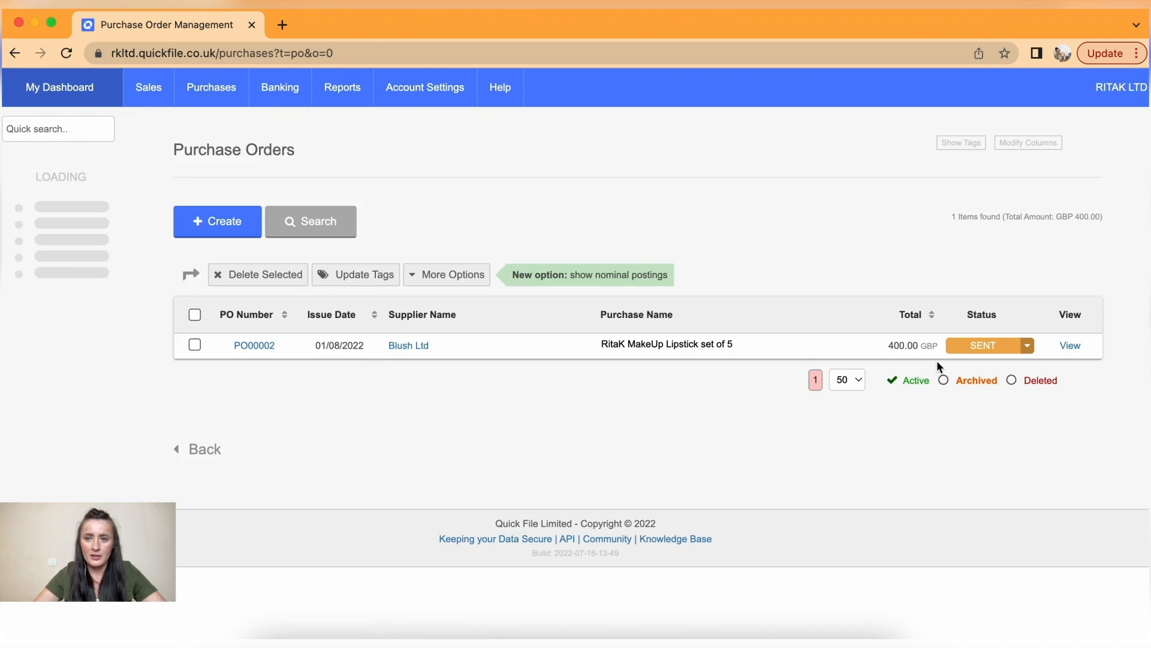
click(1028, 346)
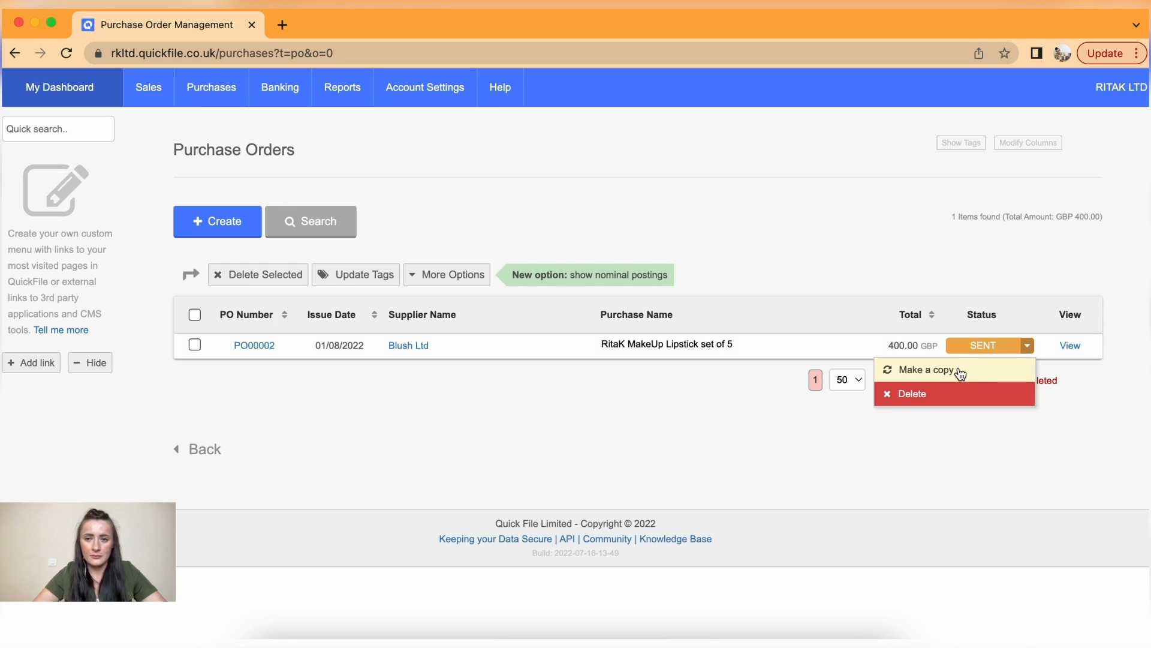
click(658, 395)
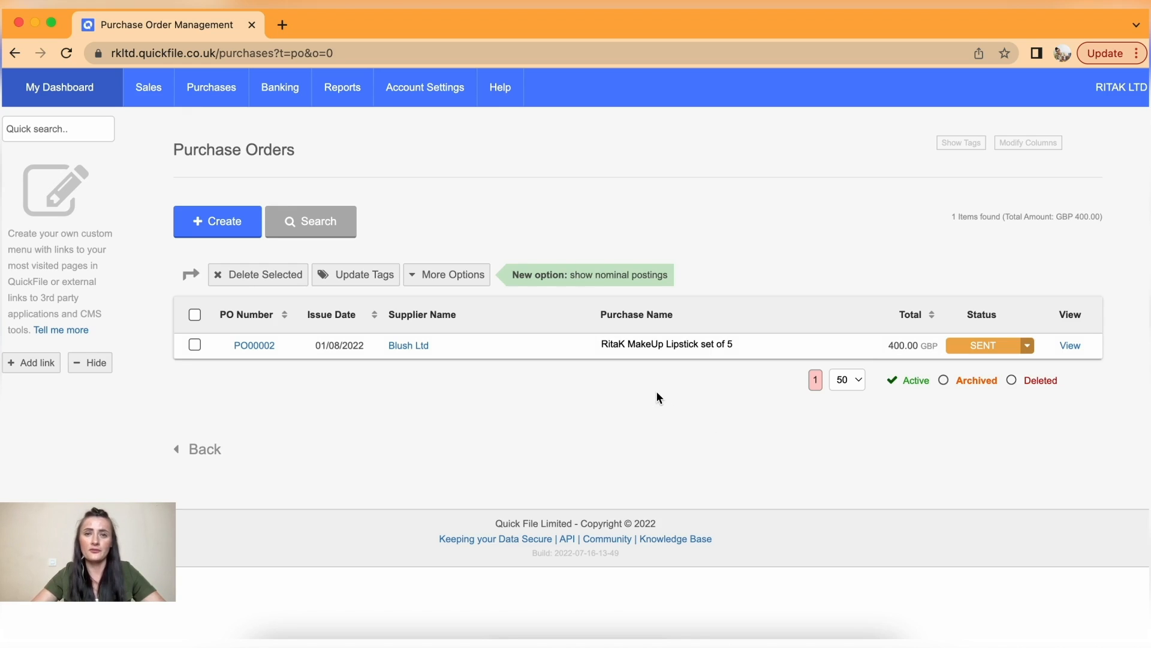
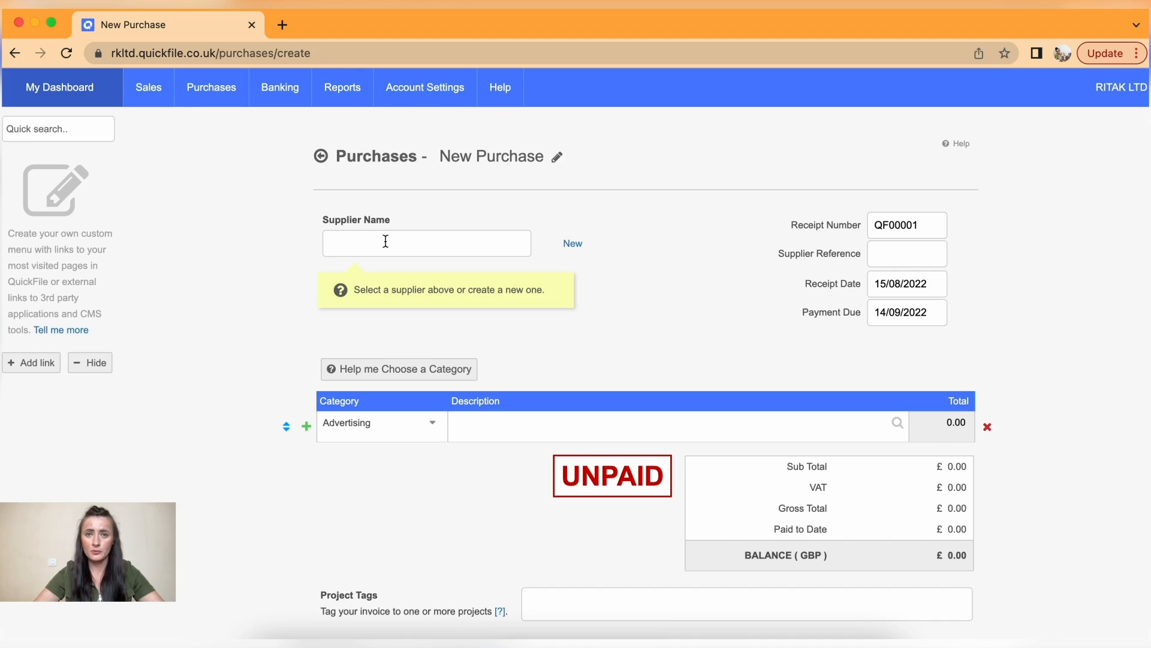
- Add a new supplier 'Rent Ltd' (SUP0000003) as this purchase's supplier
click(574, 246)
click(544, 242)
text(T)
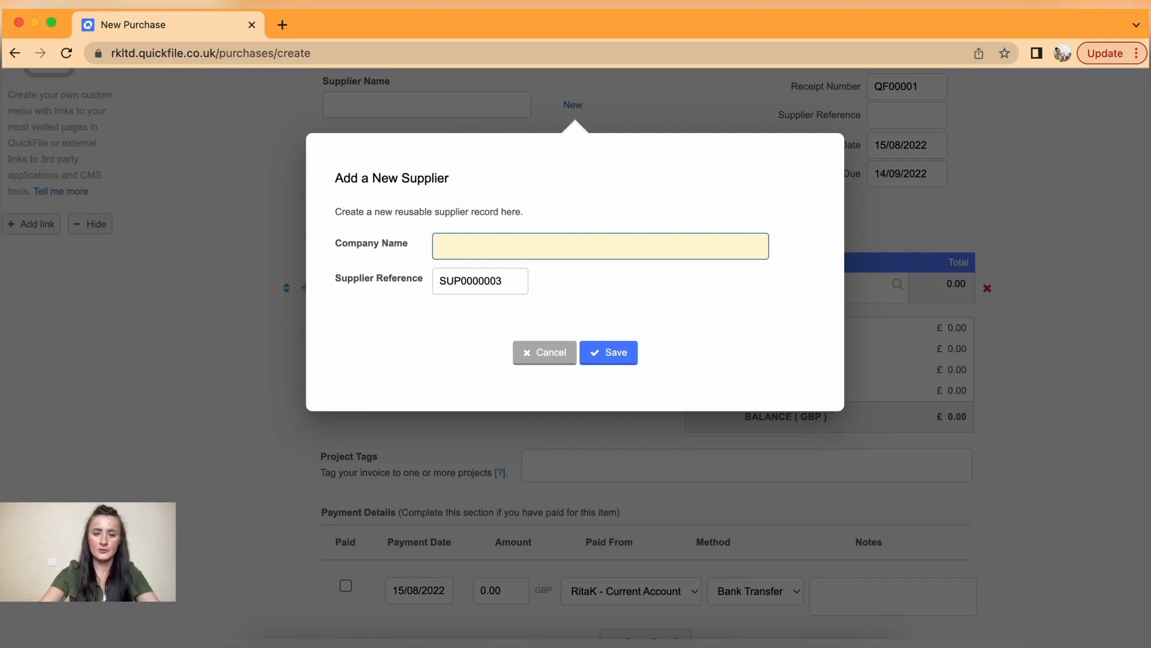
text(ent Ltd)
click(625, 355)
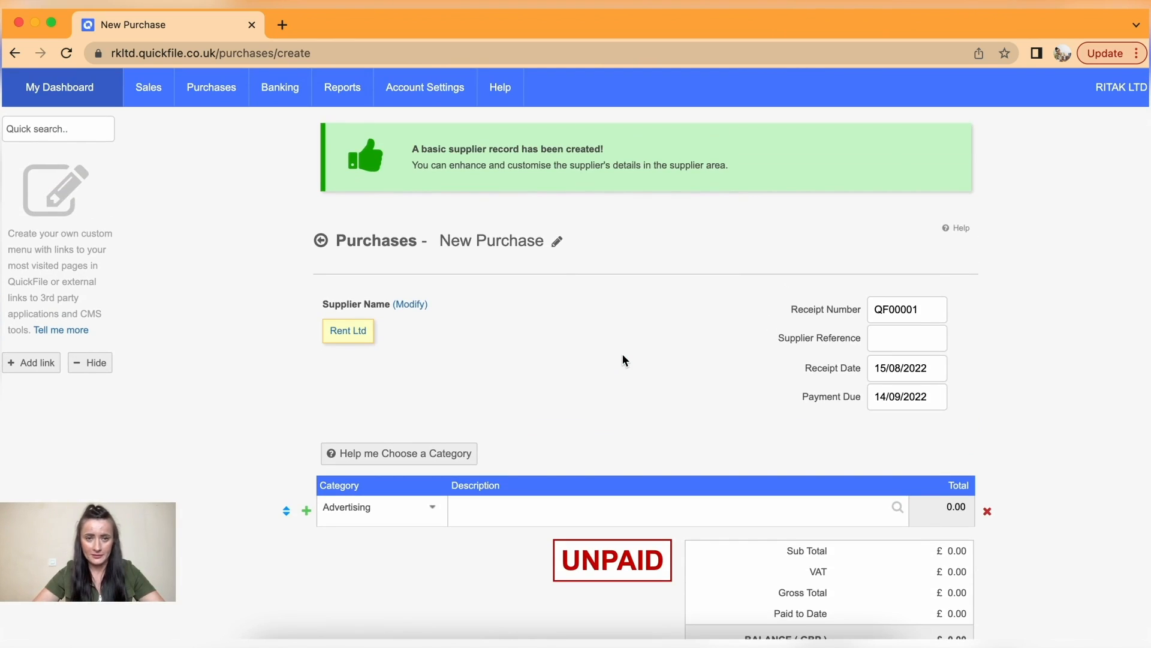
- Enter supplier reference RENT-202208 and receipt date 01/08/2022
click(910, 329)
text(RENT-202208)
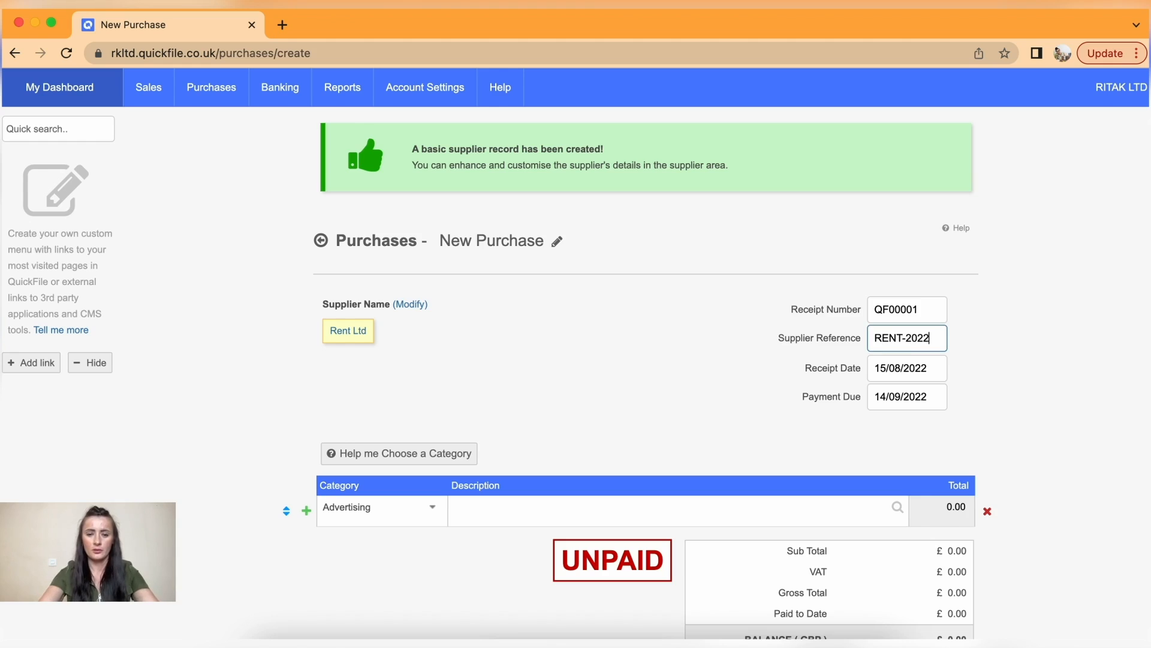
click(927, 371)
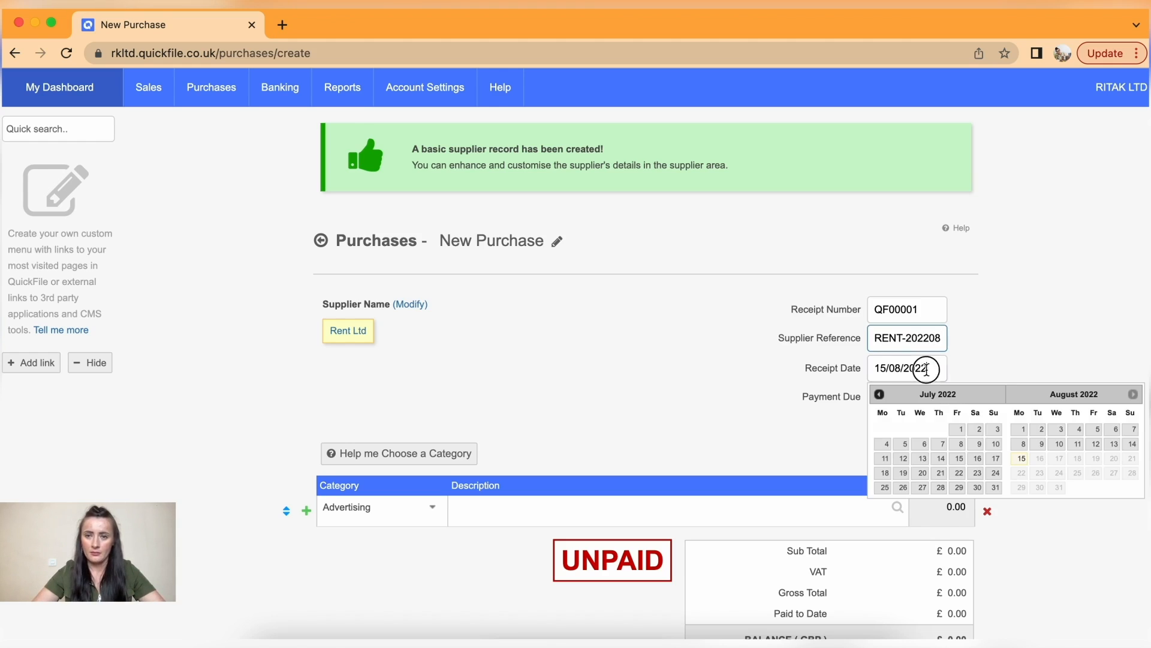
click(1023, 430)
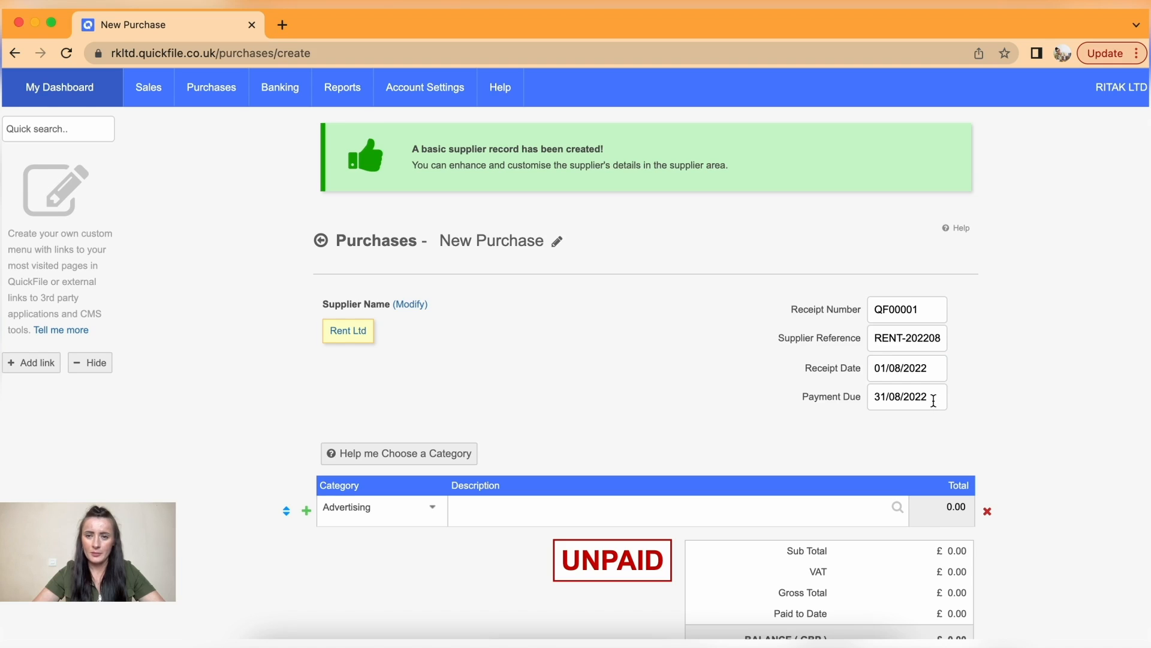
- Add a Rent category line described 'Monthly Rent' with a 550.00 total
scroll(932, 400, down, 5)
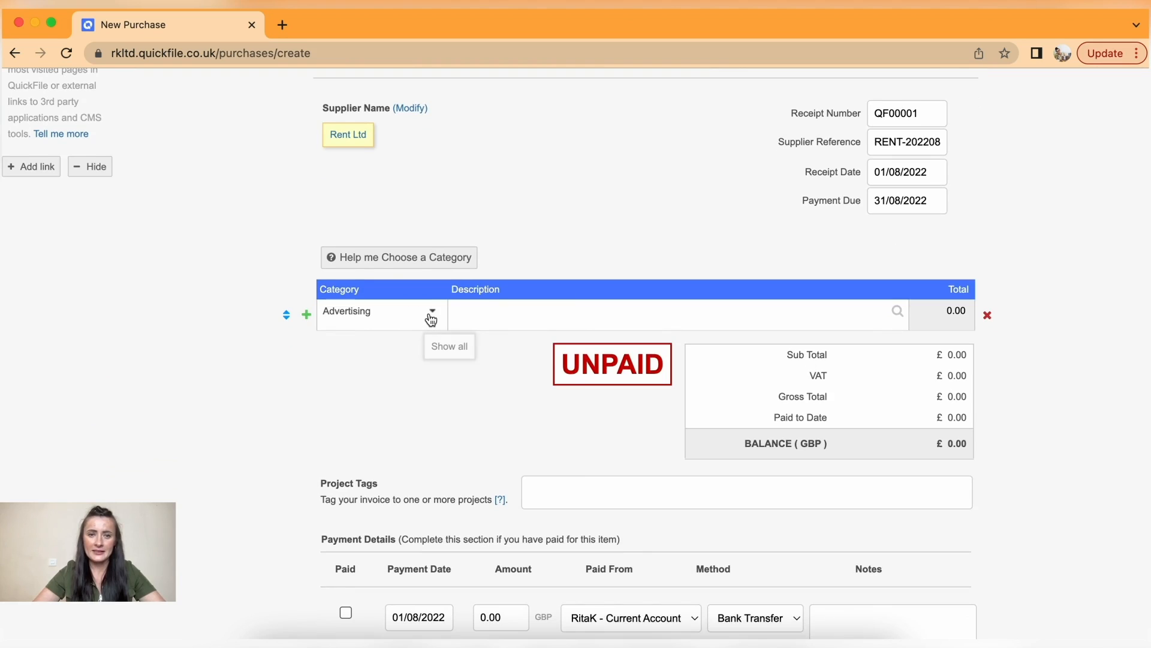
click(431, 316)
key(BackSpace)
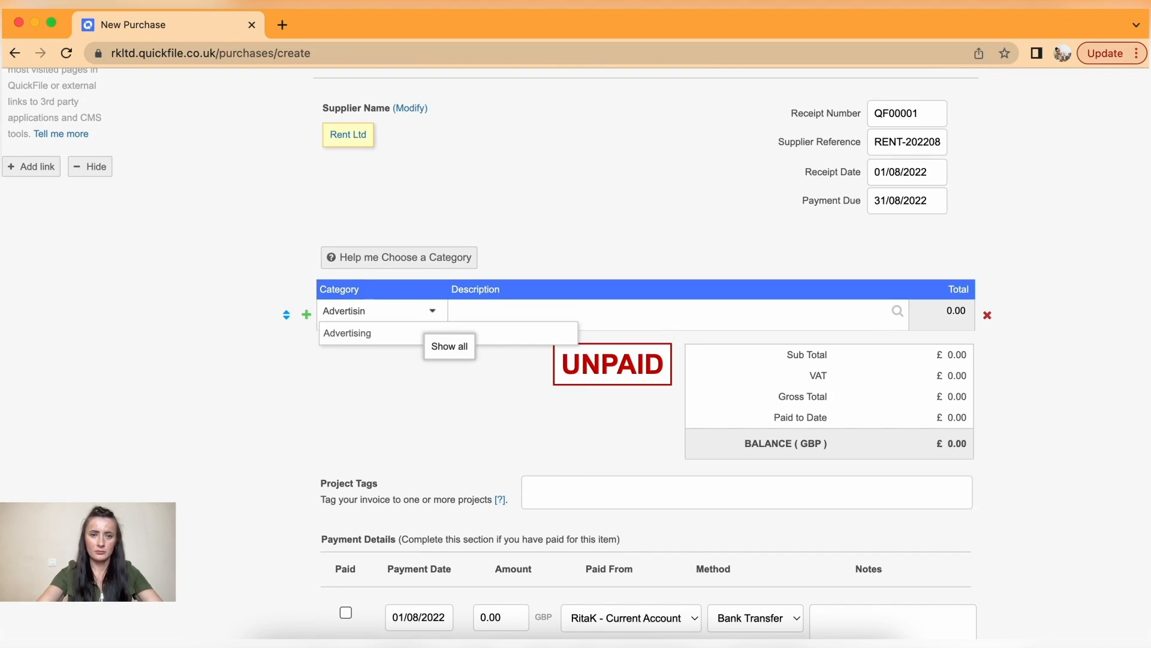
key(BackSpace)
key(BackSpace)
key(BackSpace)
key(BackSpace)
key(BackSpace)
key(BackSpace)
key(BackSpace)
text(rent)
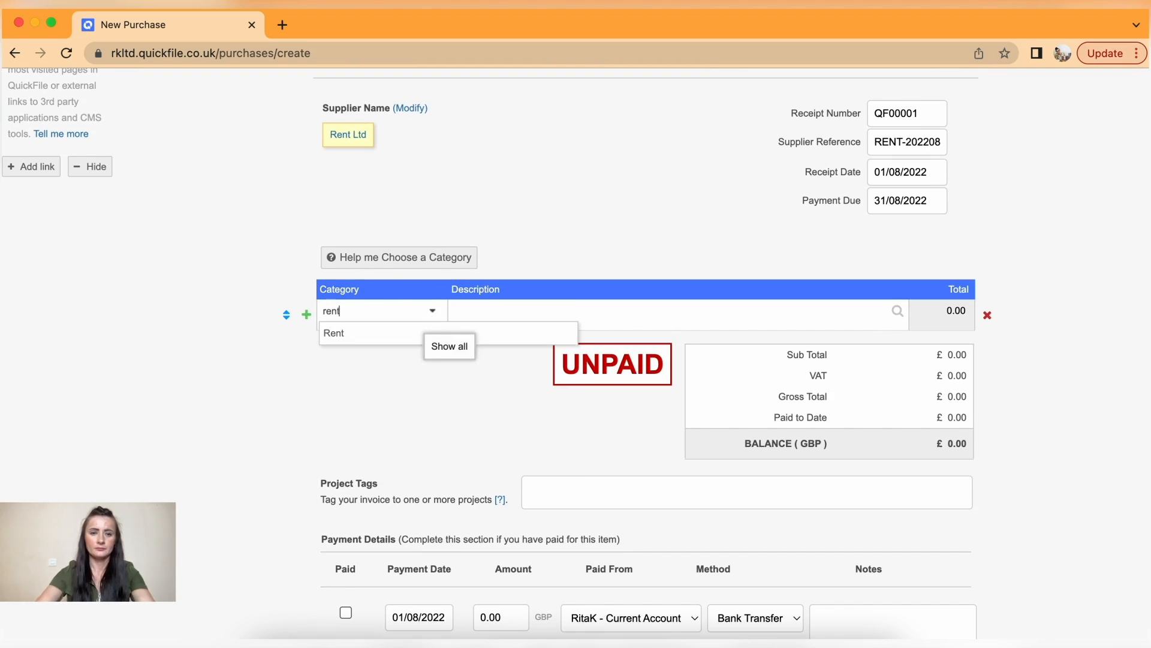
click(384, 336)
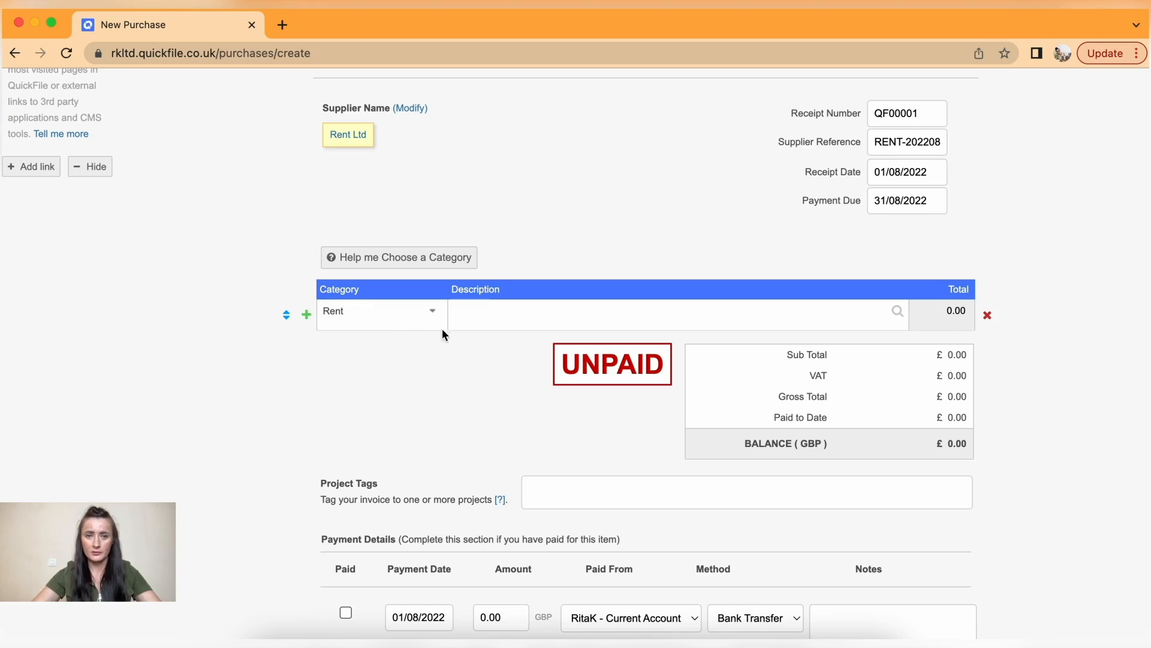
text(M)
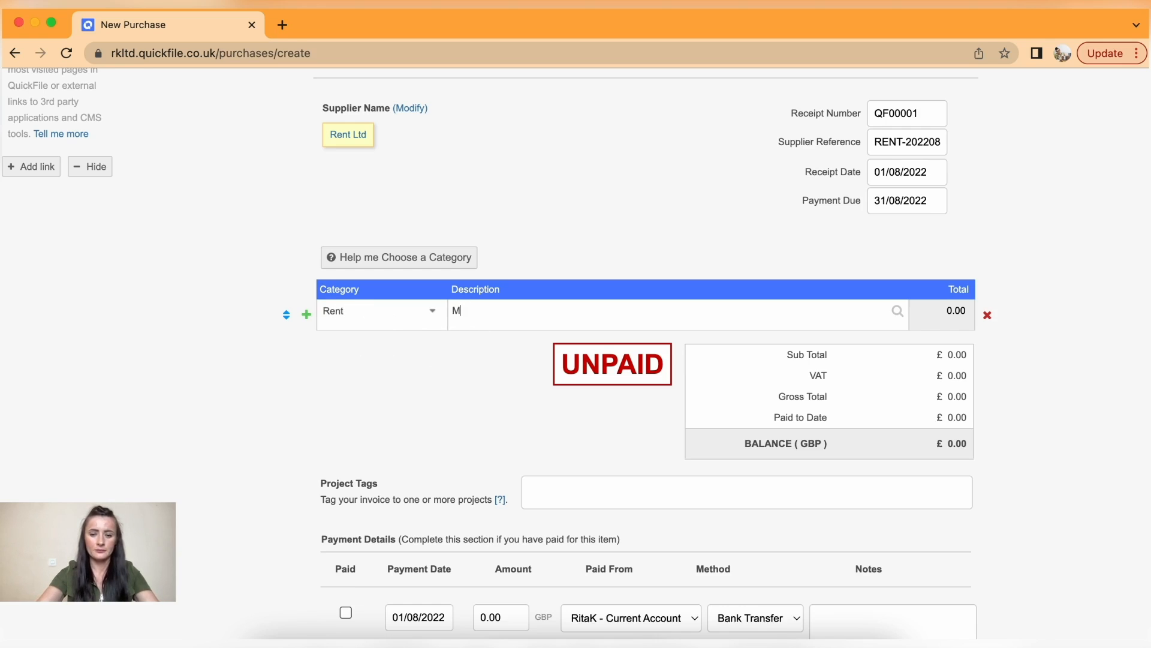
text(onthly Rent)
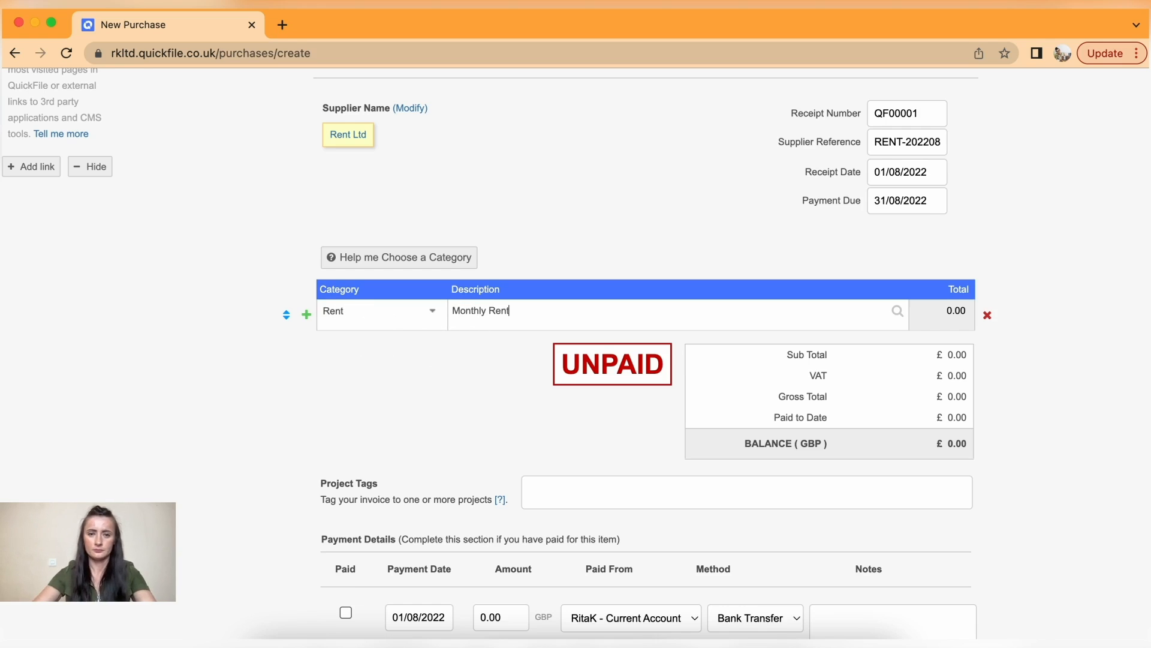
click(941, 309)
drag(941, 308, 966, 307)
text(5)
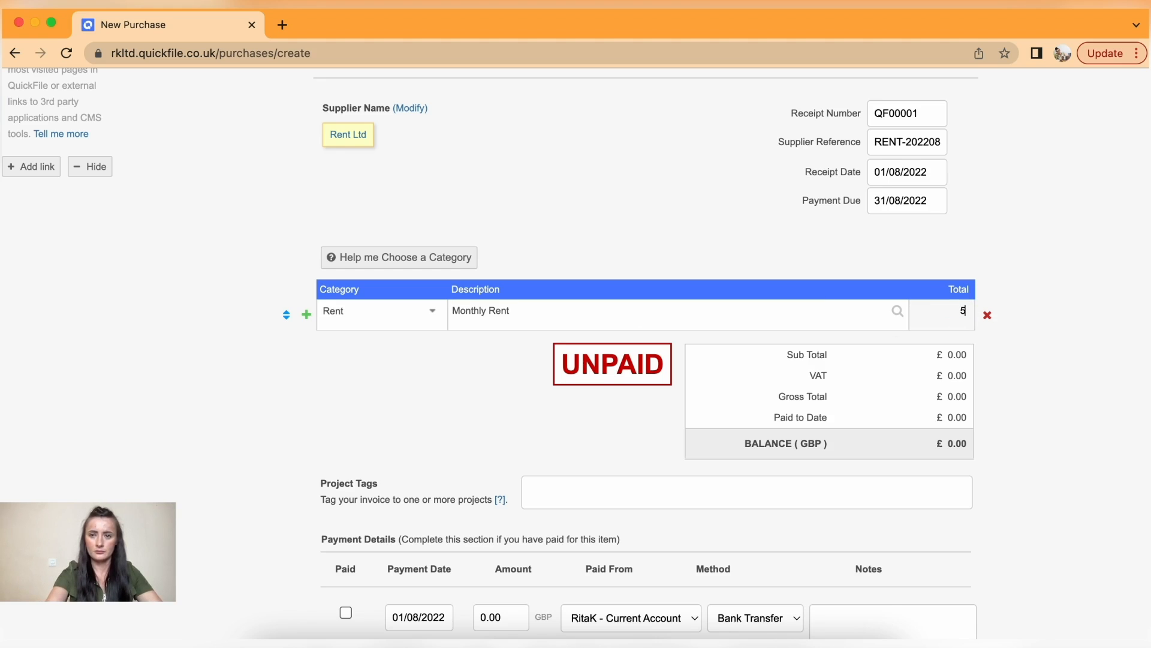
text(50)
- Preview the Paid options with Bank Transfer, then save QF00001 unpaid at £550.00
click(1005, 350)
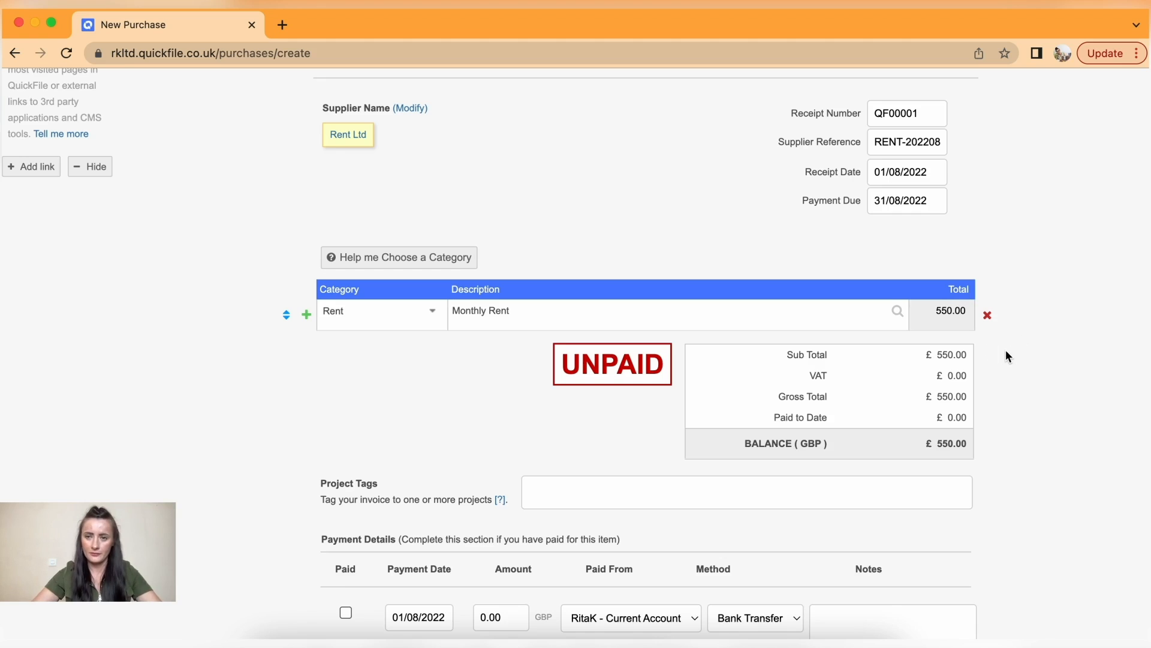
scroll(1006, 355, down, 3)
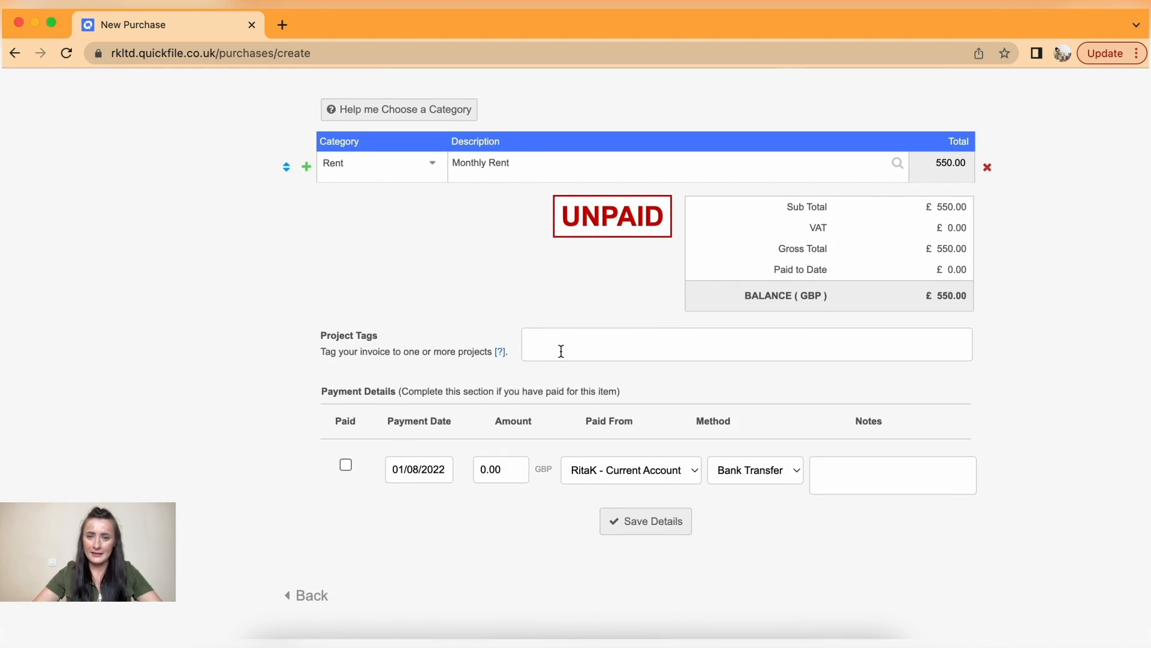
scroll(561, 351, down, 1)
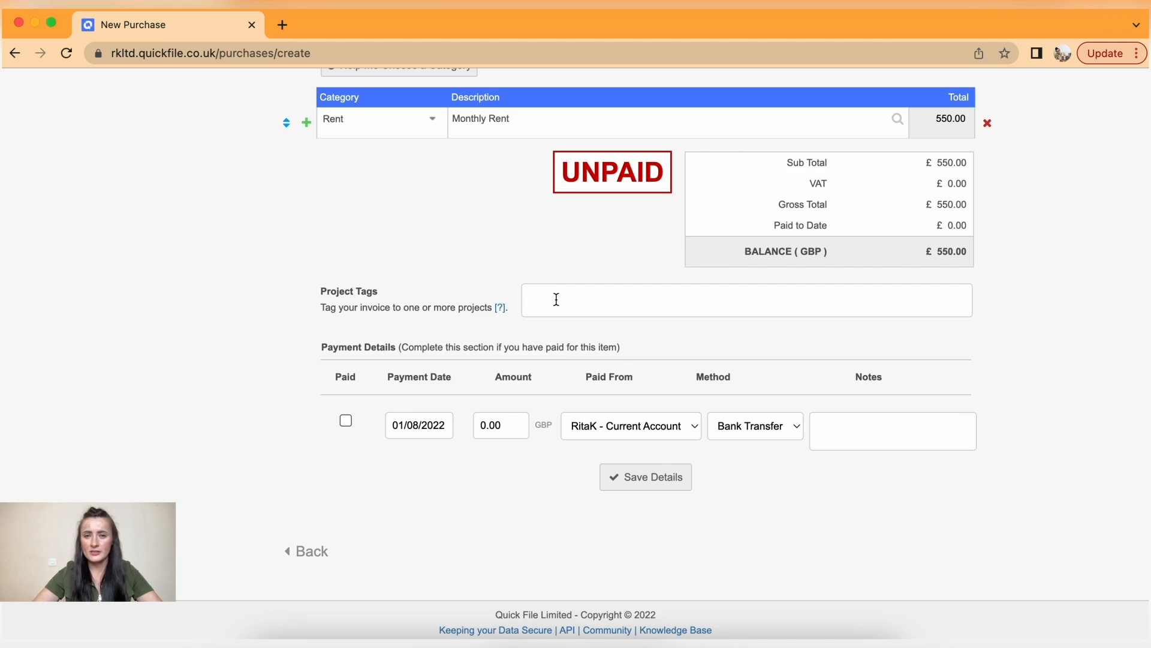
scroll(556, 299, down, 1)
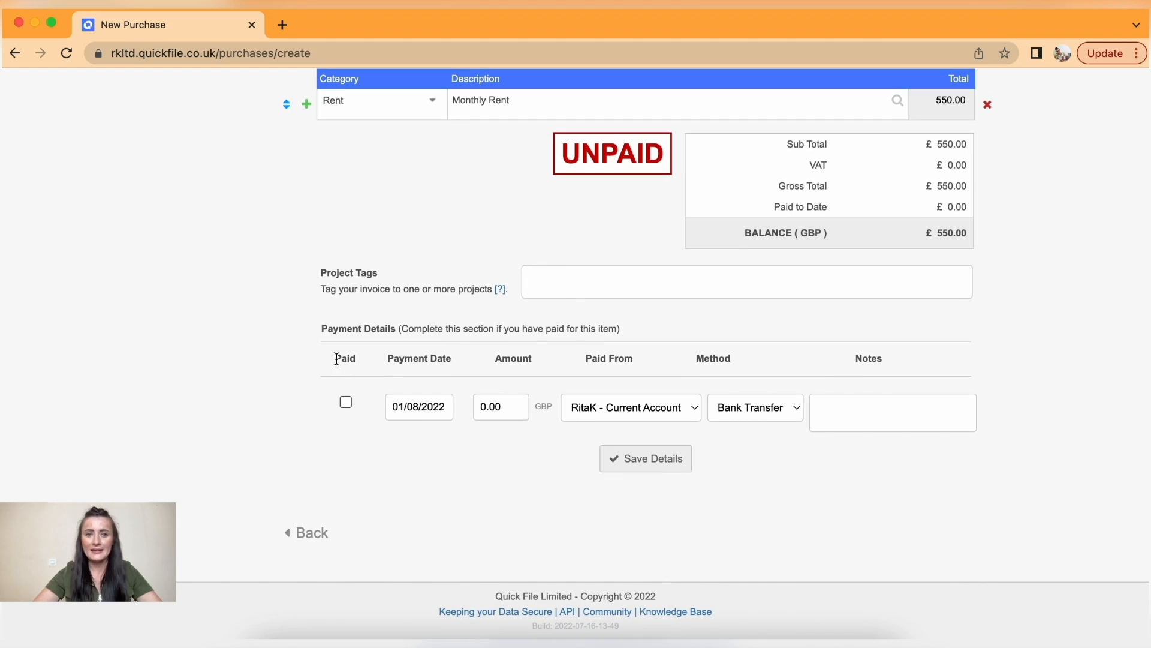
click(346, 403)
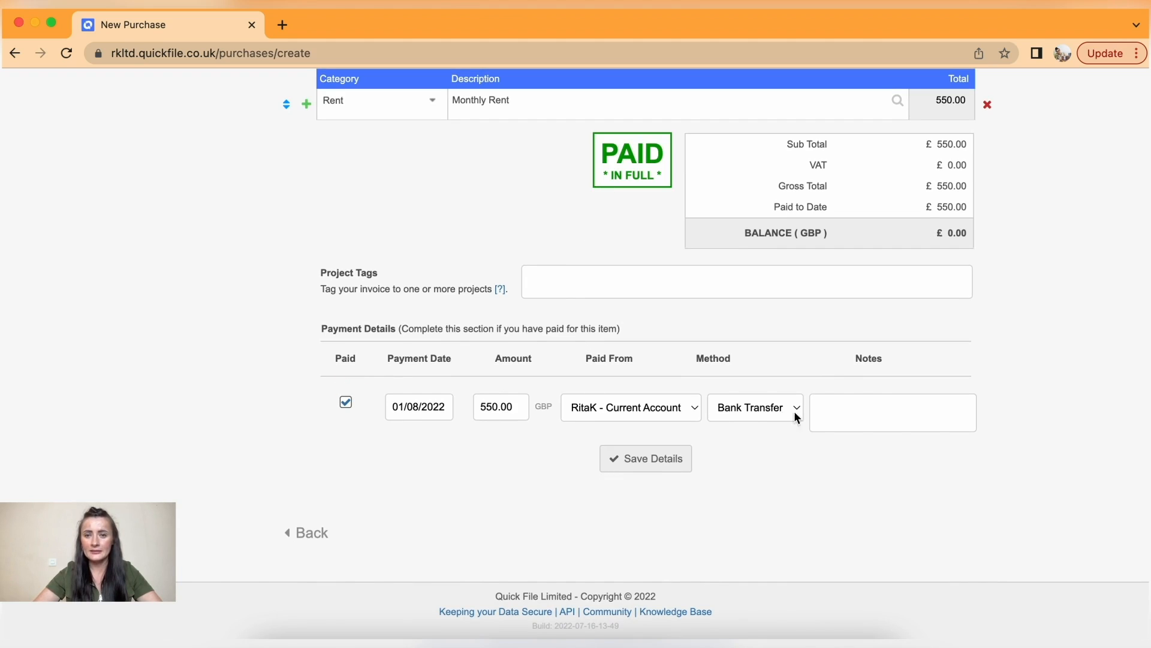
click(674, 411)
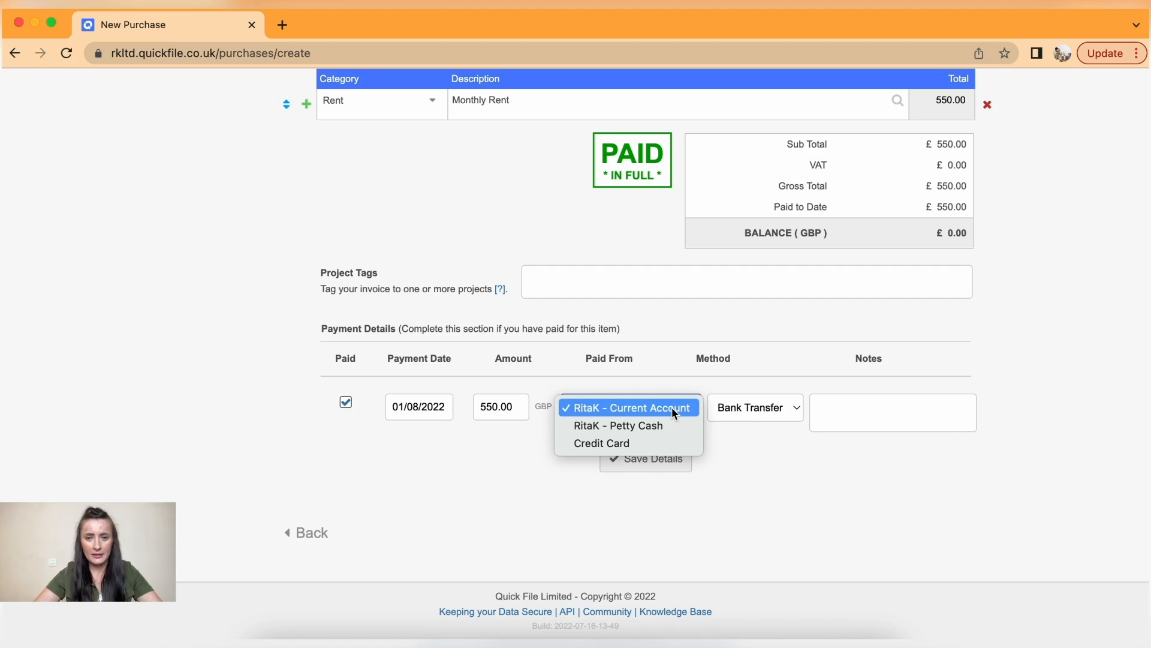
click(673, 409)
click(775, 413)
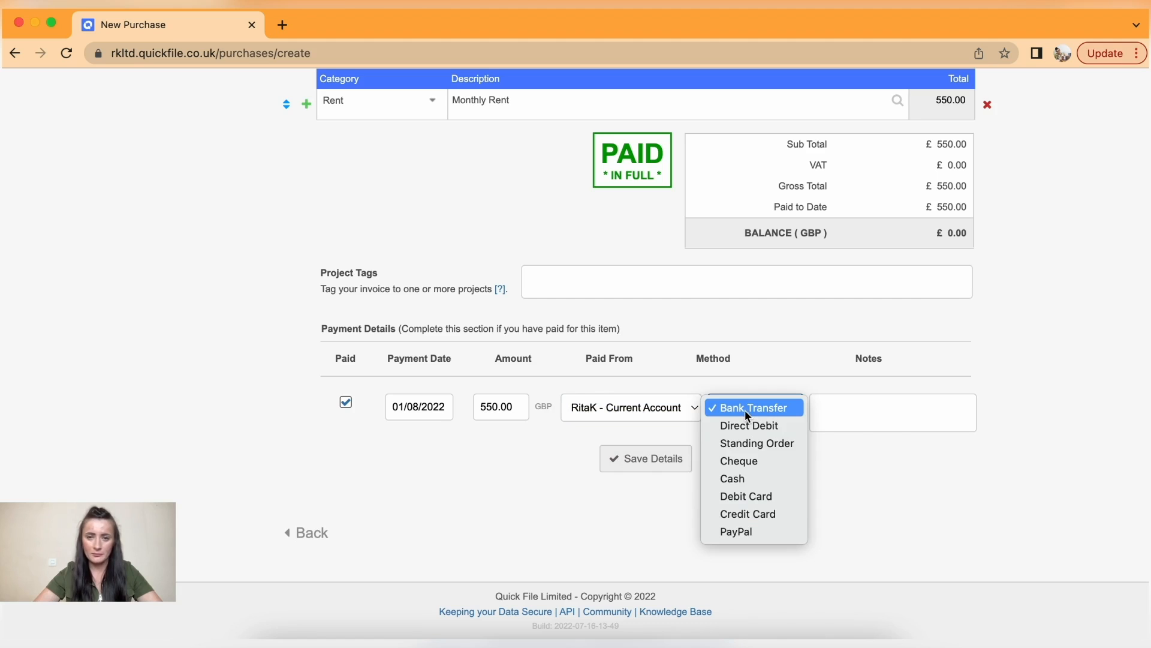
click(749, 411)
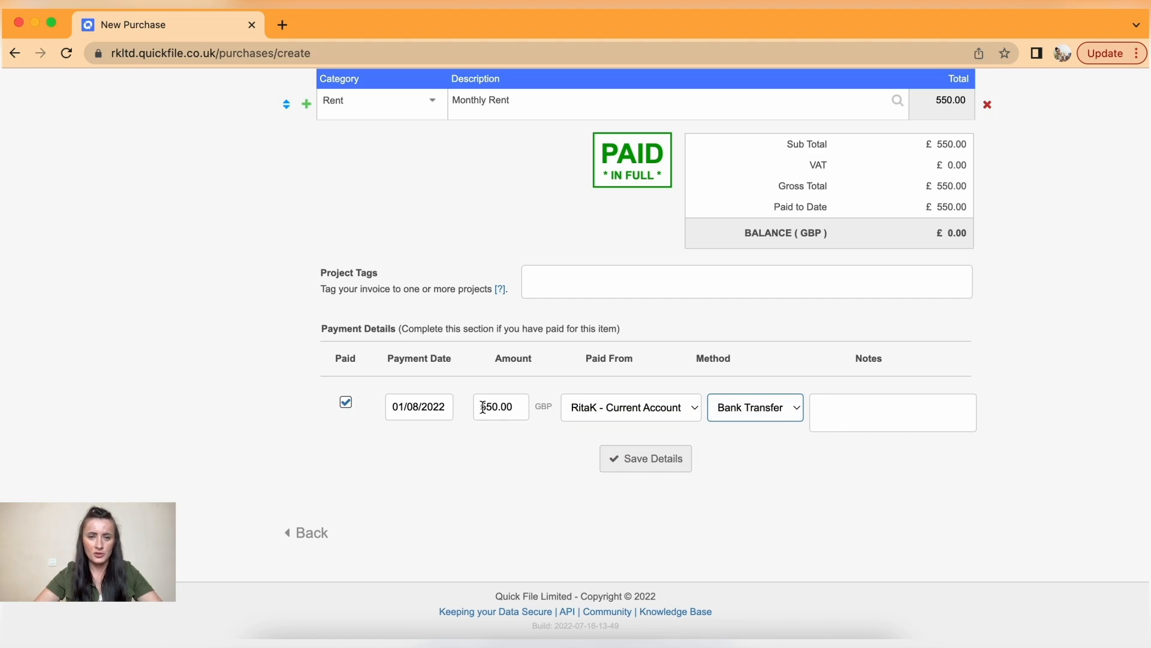
click(347, 403)
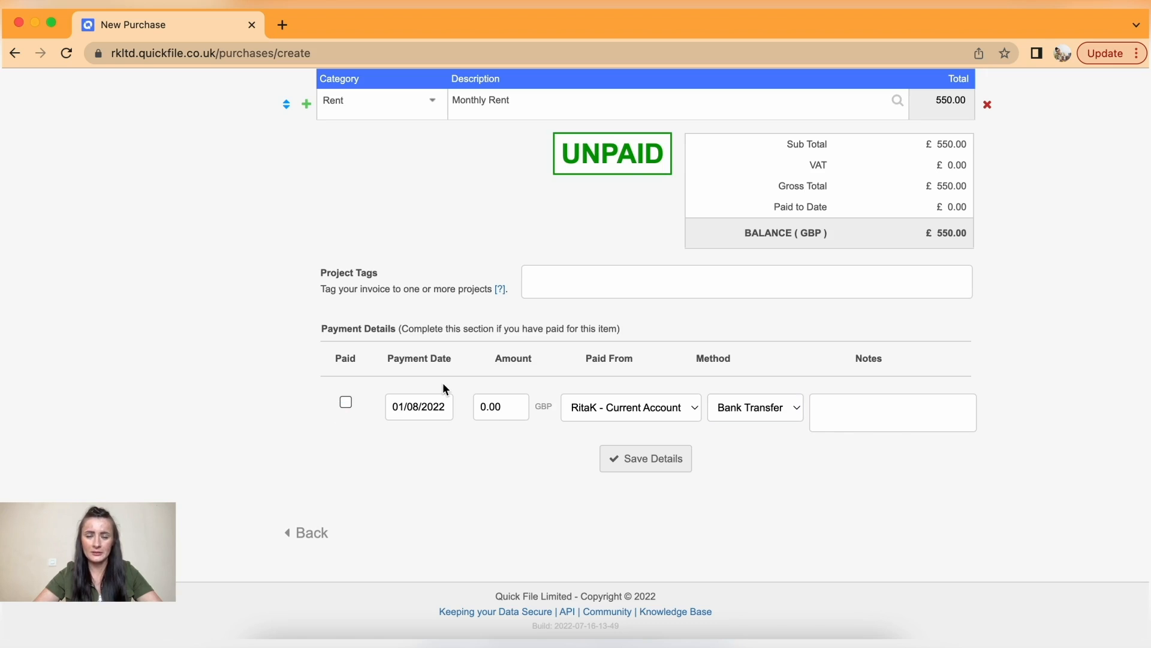
click(648, 463)
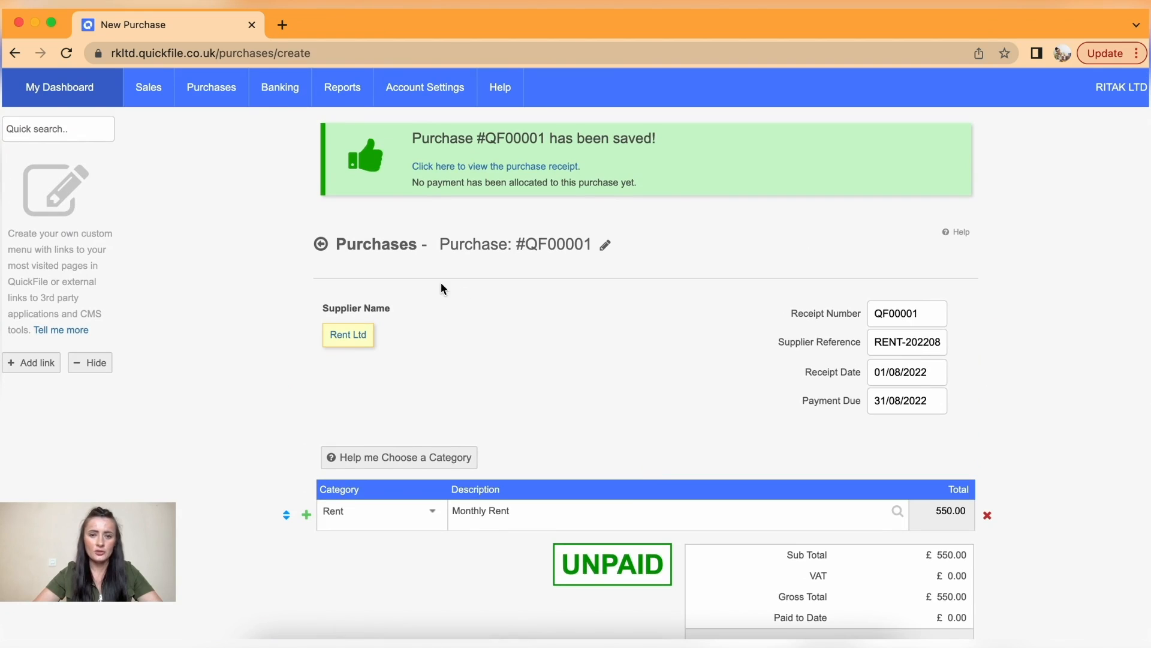
- Open blank purchase QF00002 and create supplier 'Utilities Ltd' for it
mouse_move(211, 88)
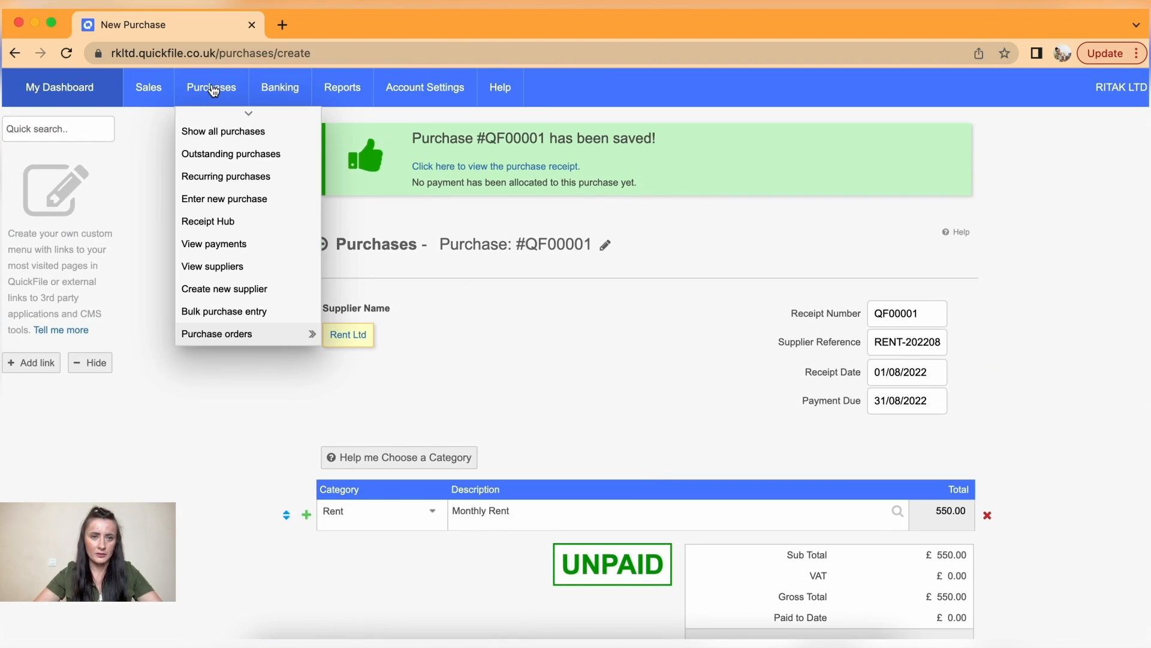
click(228, 201)
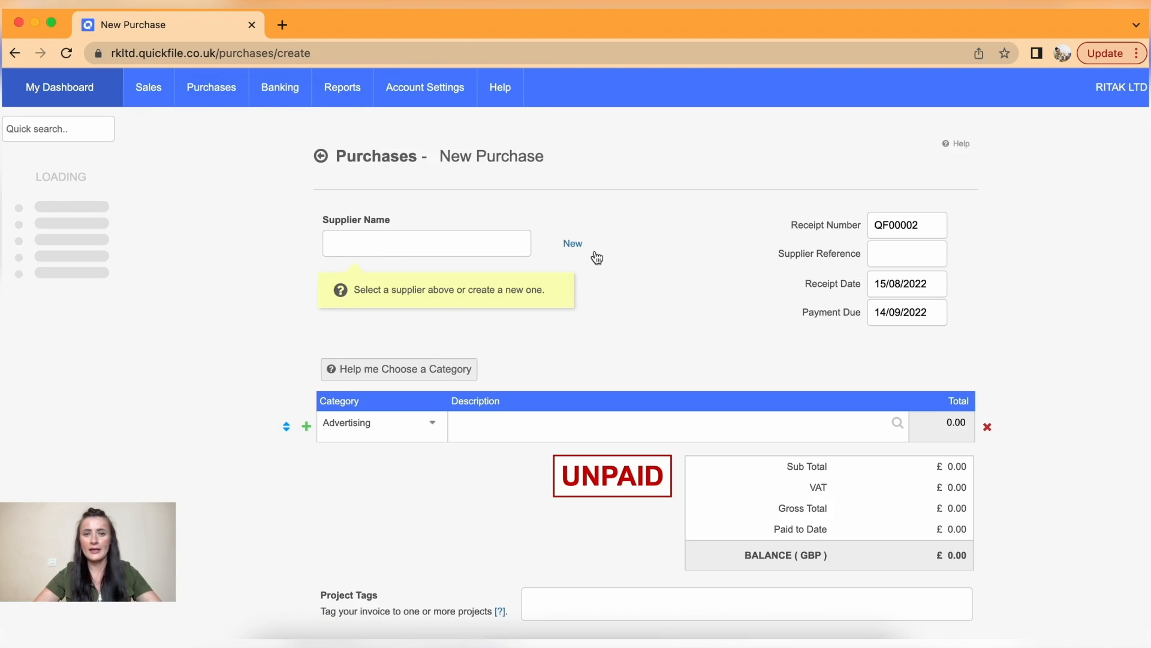
click(576, 243)
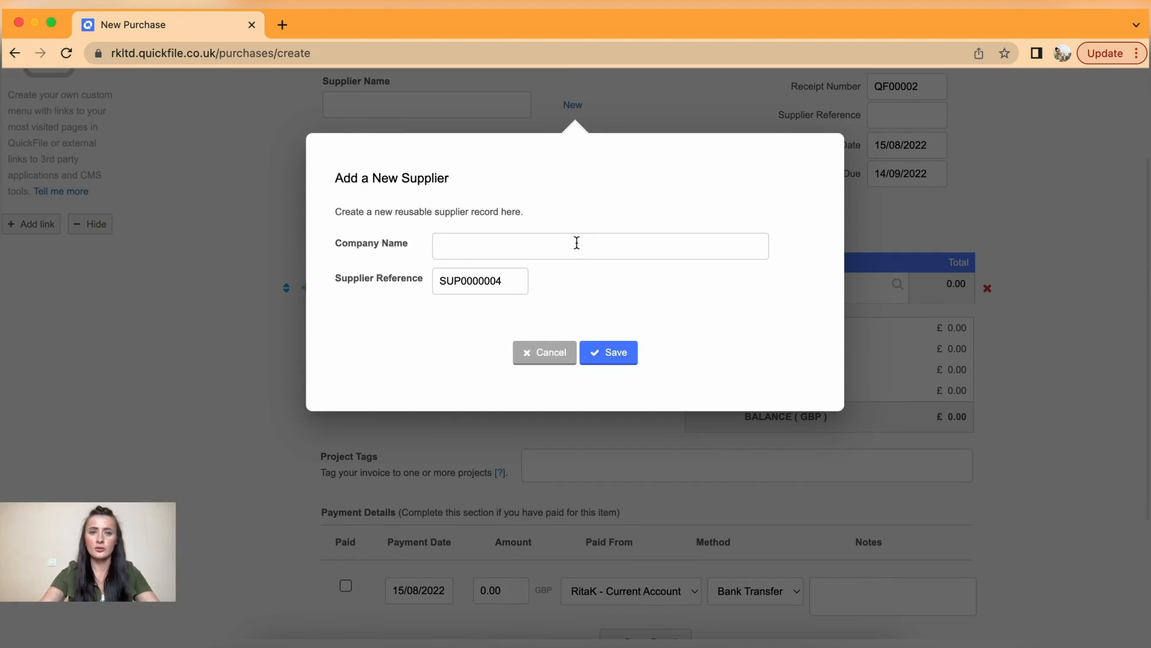
click(577, 243)
text(Utilities Ltd)
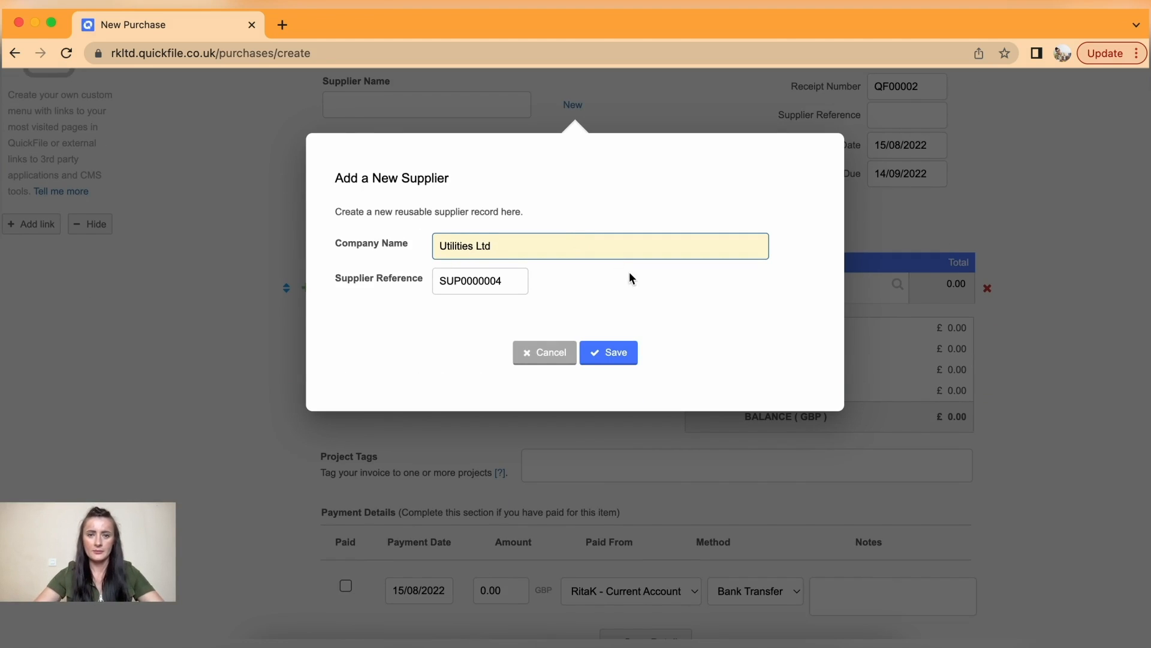
click(621, 351)
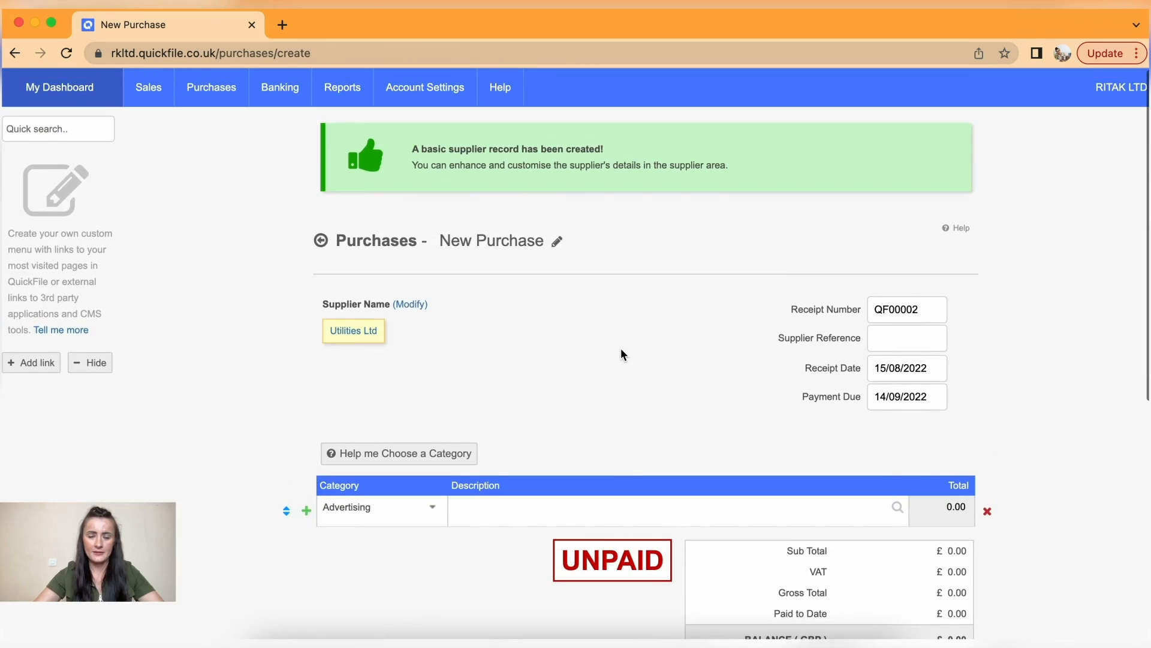
- Enter reference UT-12345, receipt date 01/08/2022 and payment due 07/08/2022
scroll(620, 354, down, 2)
click(907, 272)
text(UT-12345)
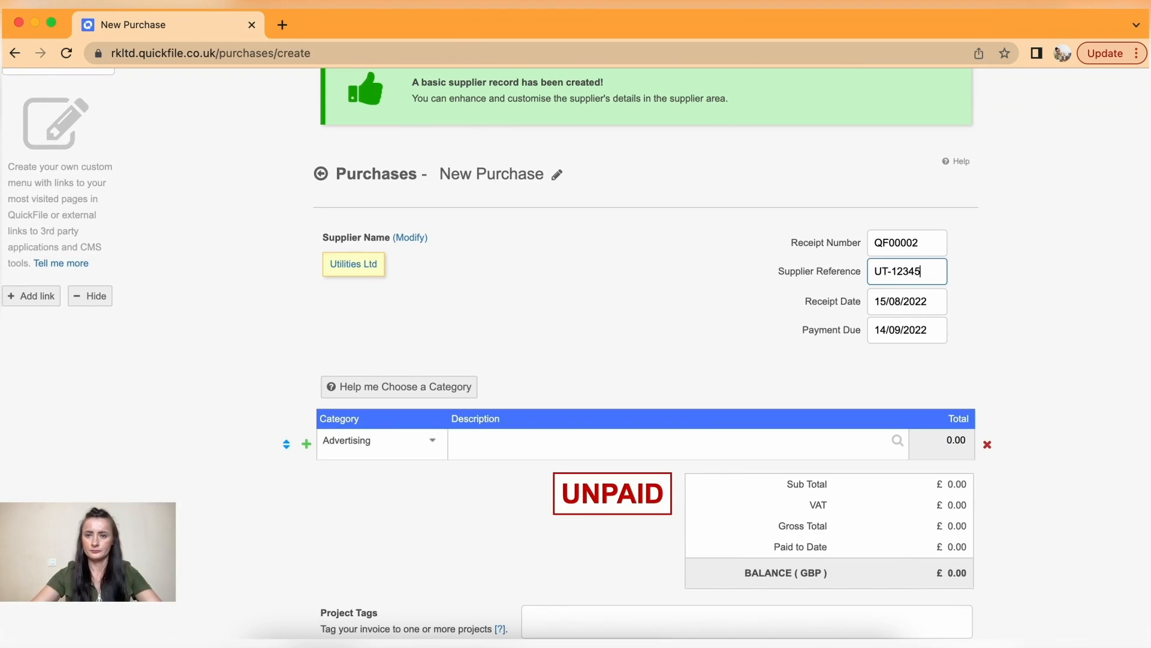
click(934, 303)
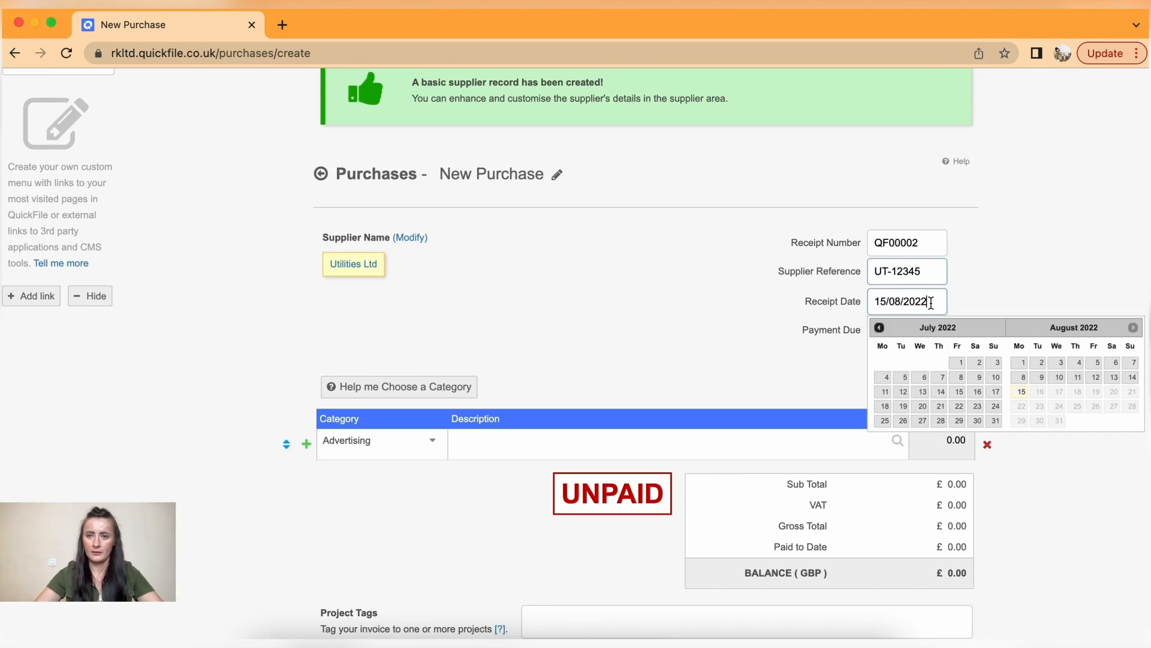
click(1023, 363)
scroll(984, 327, down, 1)
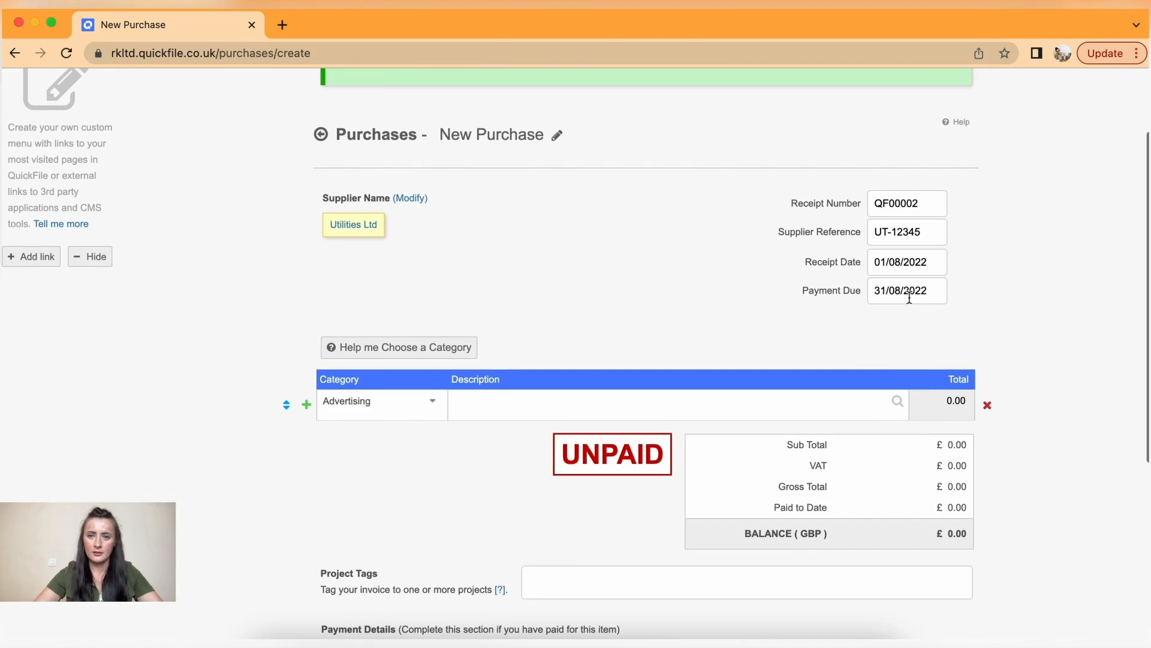
click(908, 293)
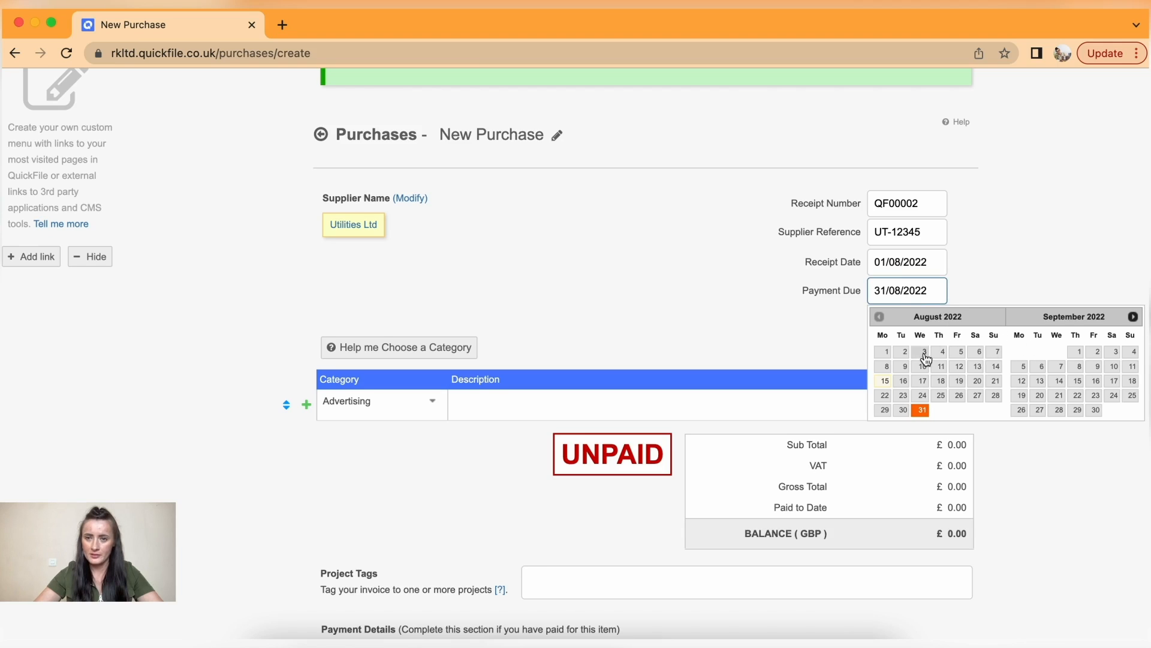
click(996, 352)
scroll(977, 329, down, 4)
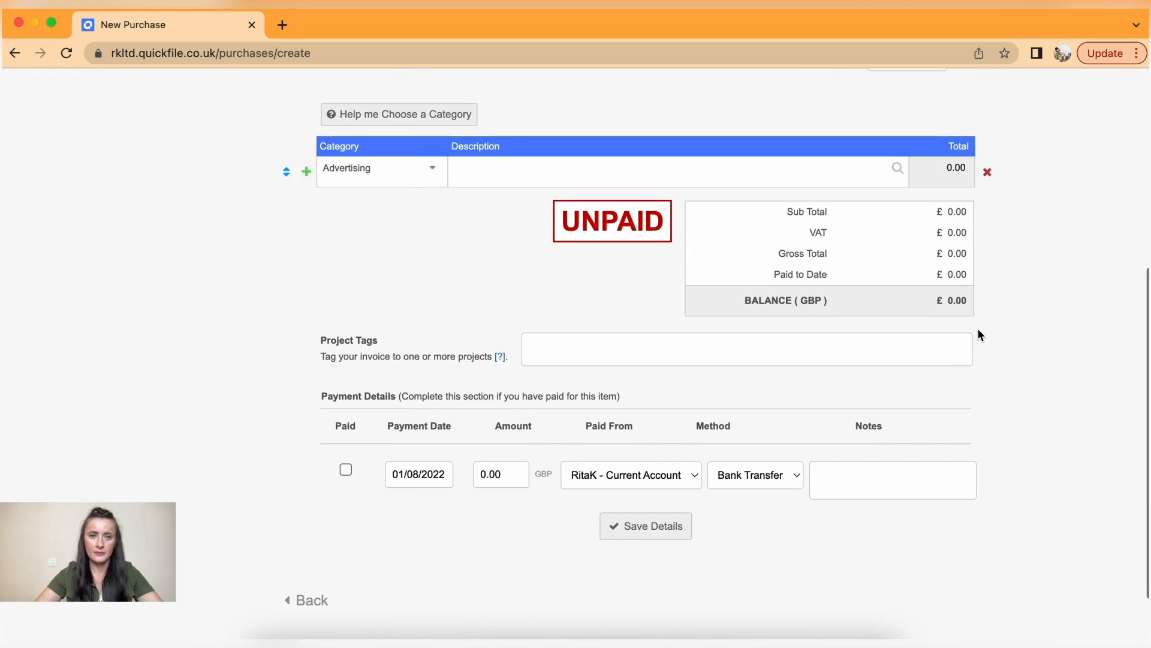
- Change the line category from Advertising to Other Heating Costs
click(418, 169)
drag(391, 164, 323, 164)
key(BackSpace)
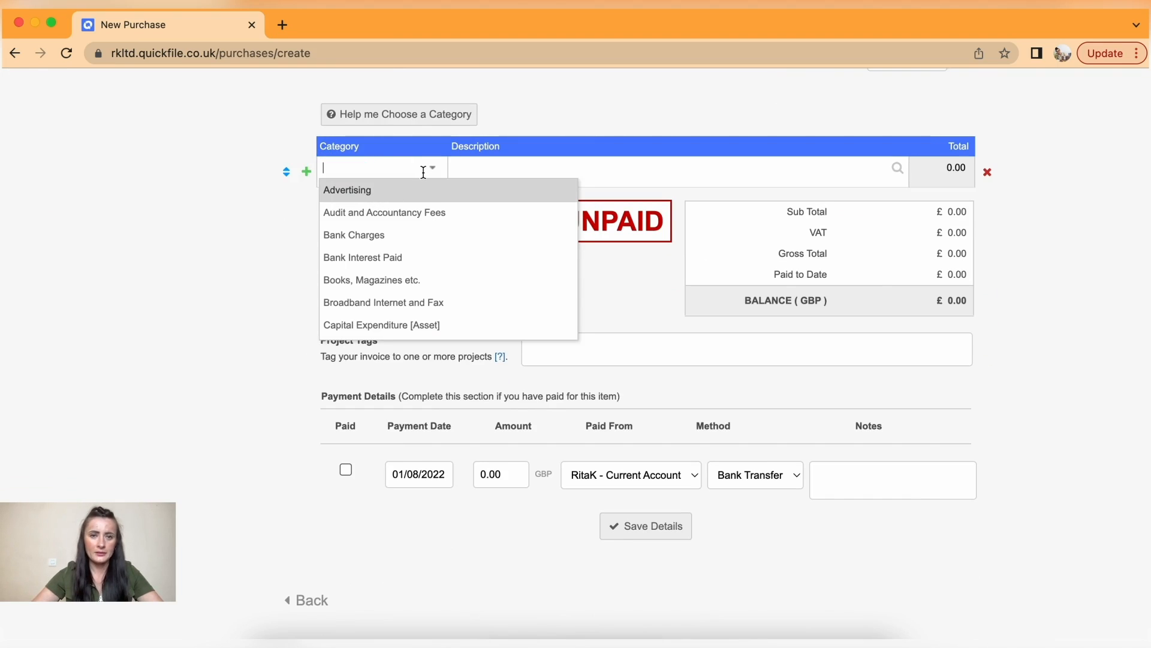
click(431, 170)
click(430, 170)
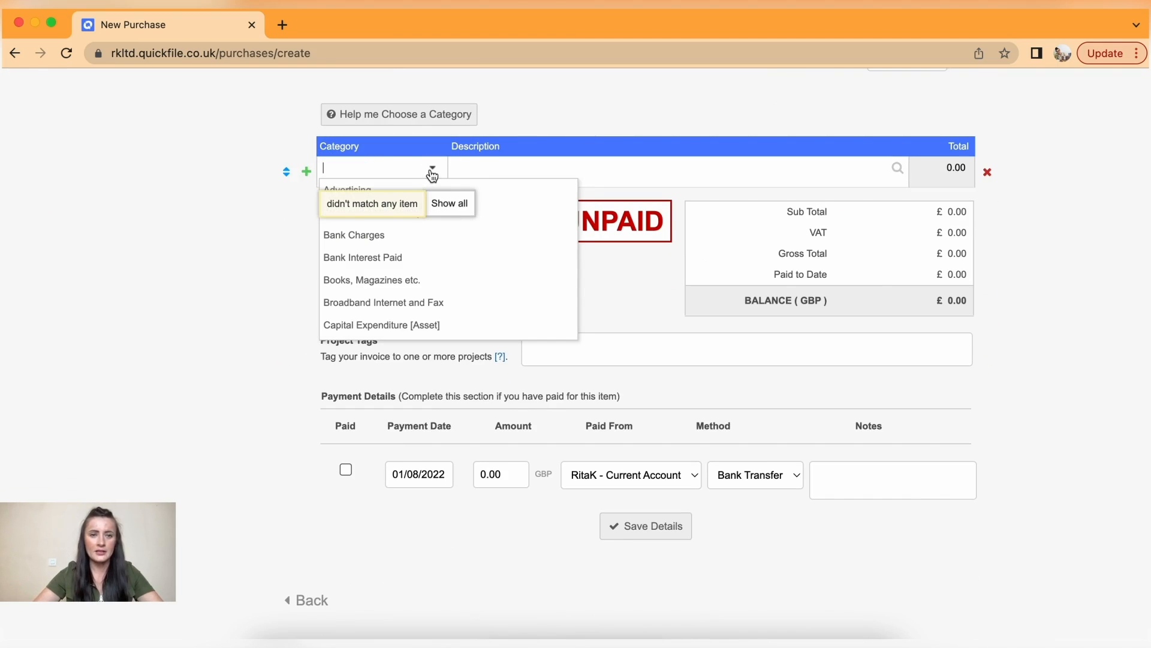
text(u)
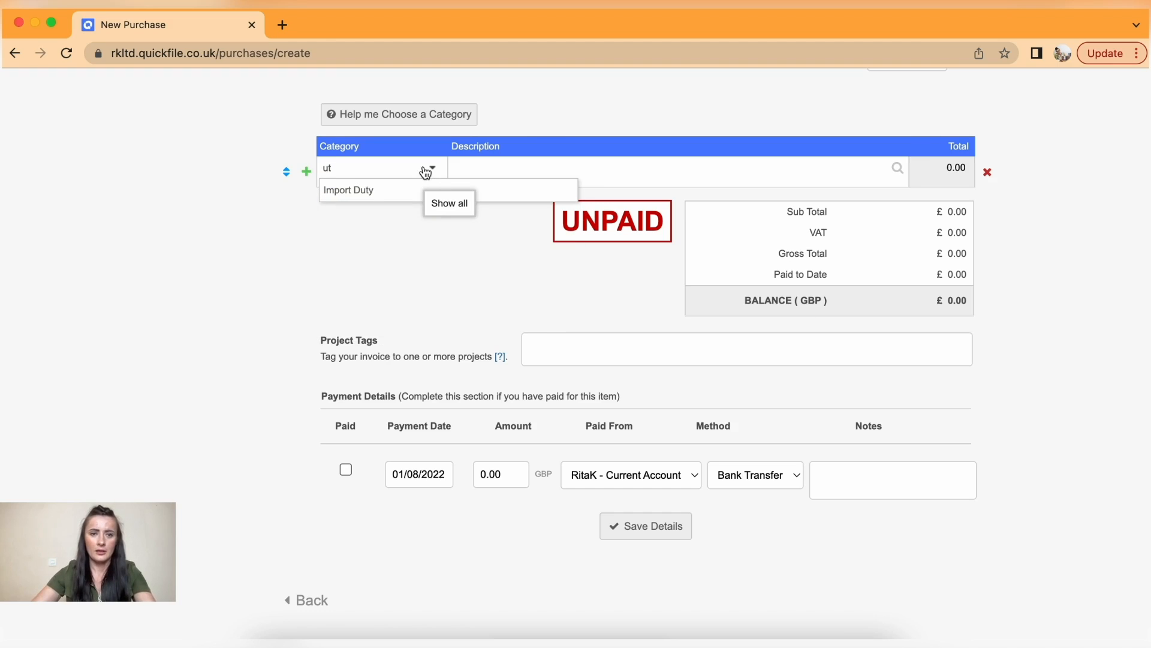
key(BackSpace)
text(he)
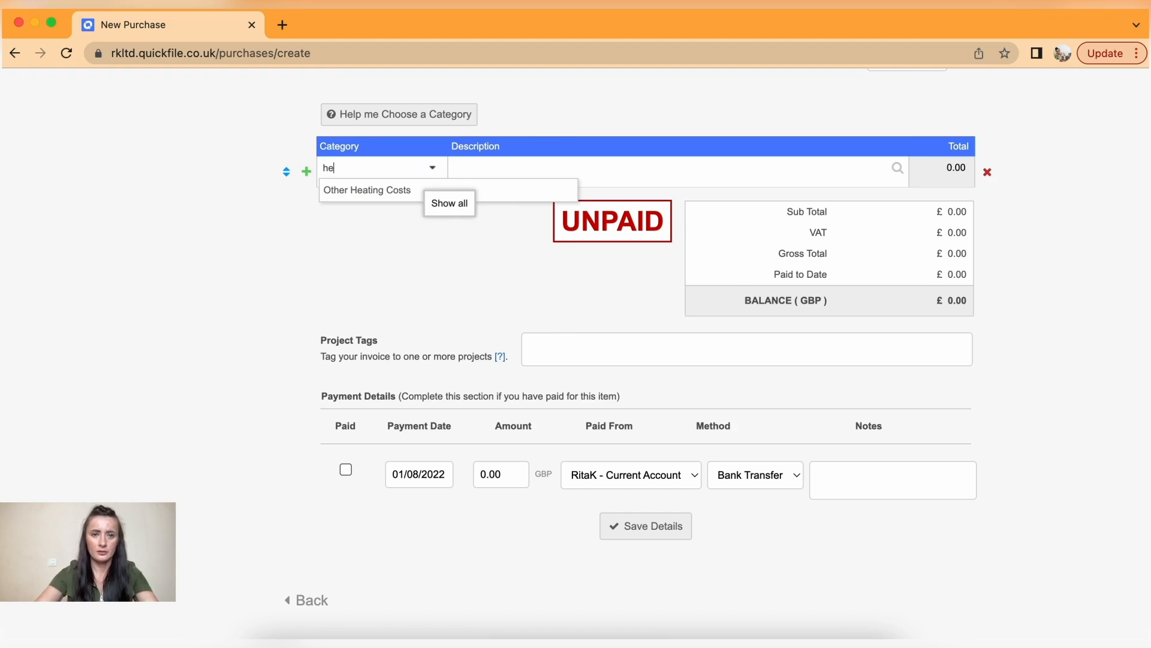
click(410, 192)
click(442, 170)
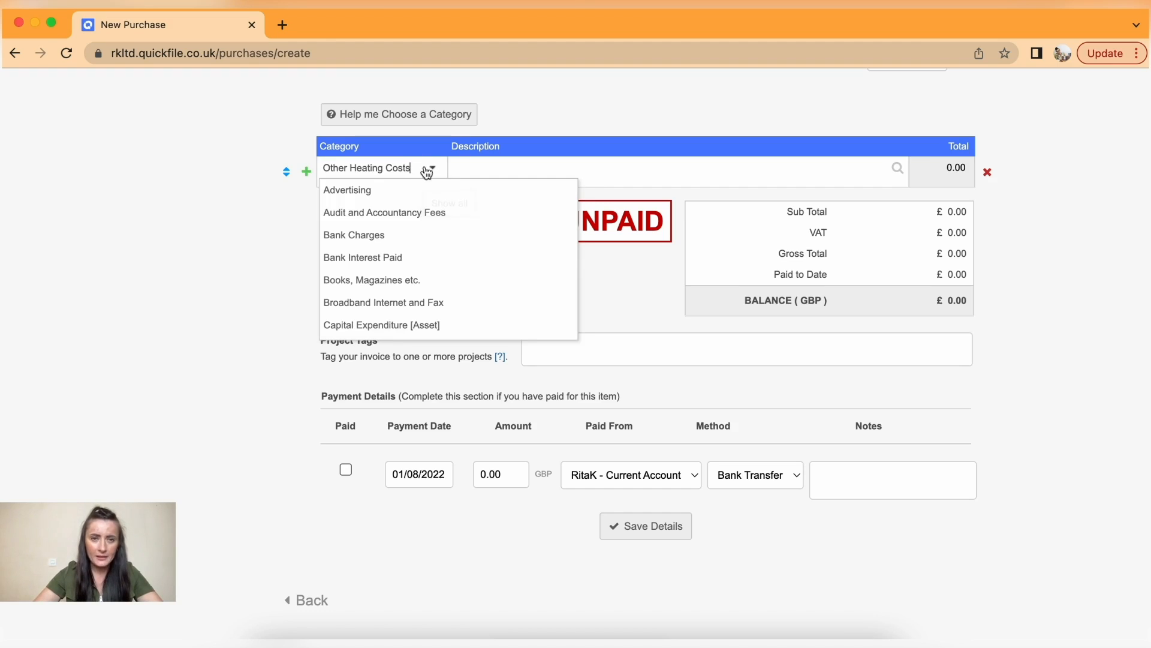
- Describe the line as 'Monthly utilities bill (water/electricity)'
click(463, 169)
scroll(464, 167, up, 1)
scroll(464, 167, up, 3)
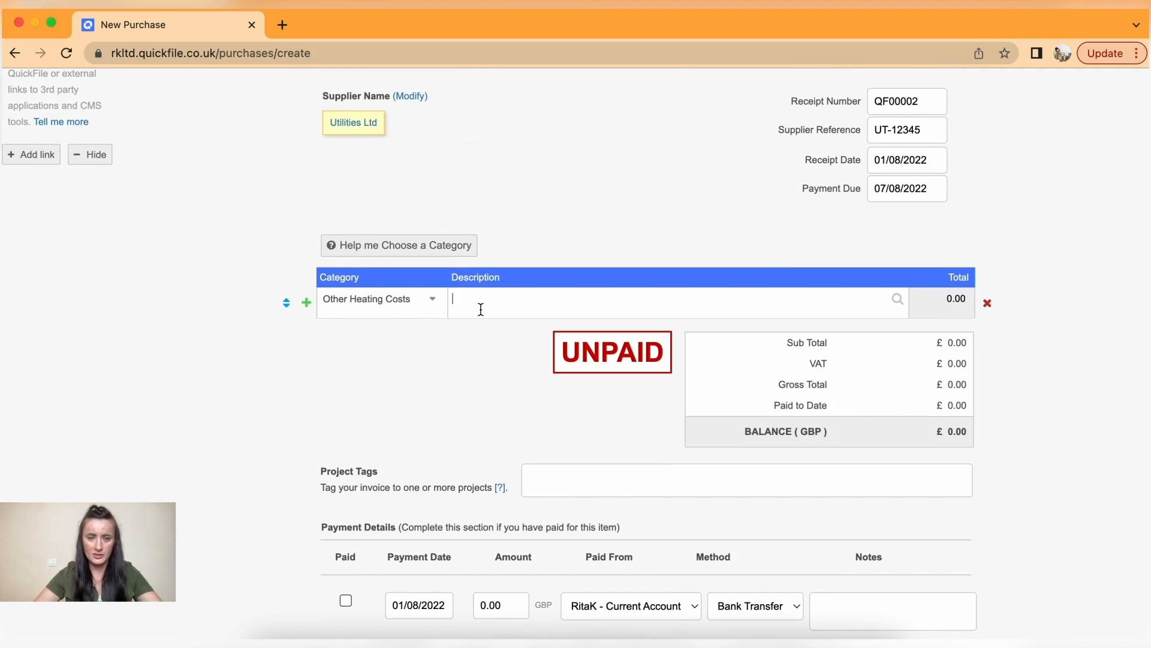
text(Monthly utitlies)
right_click(507, 299)
click(524, 299)
click(524, 300)
key(BackSpace)
key(BackSpace)
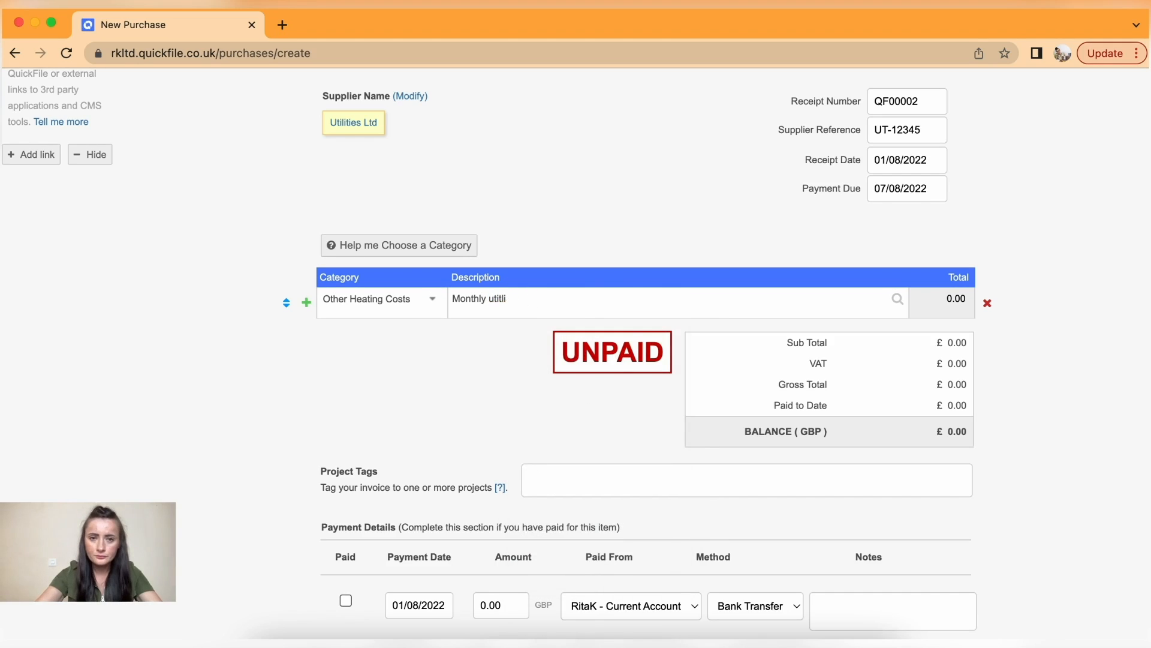
text(lities)
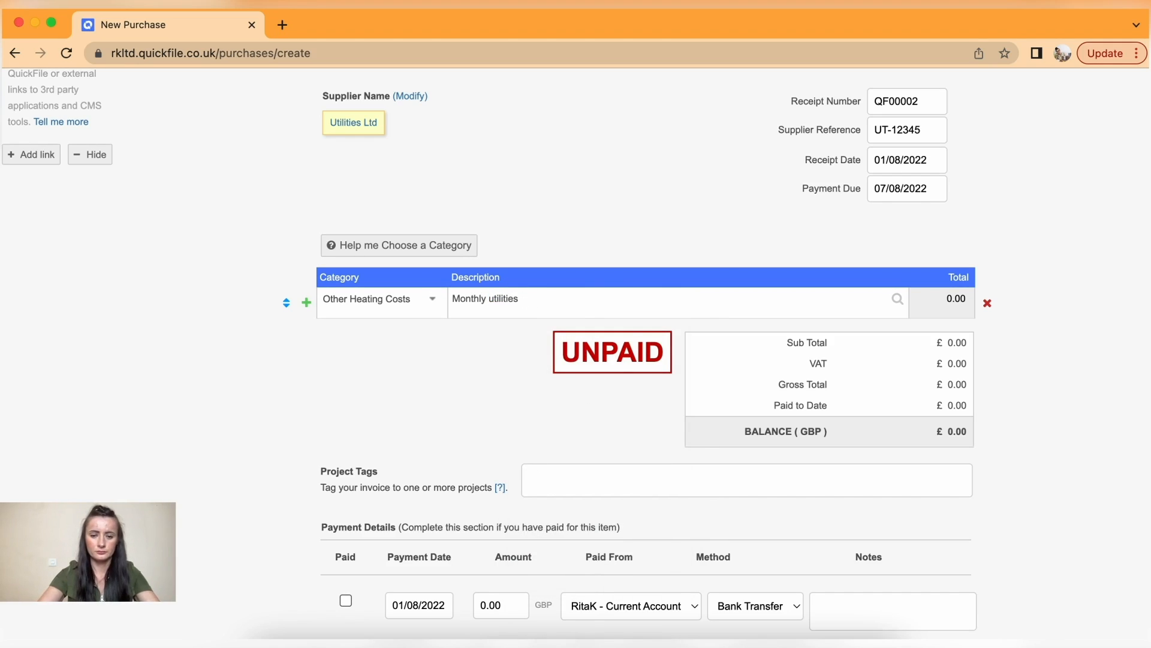
text( bill (water/electricity)
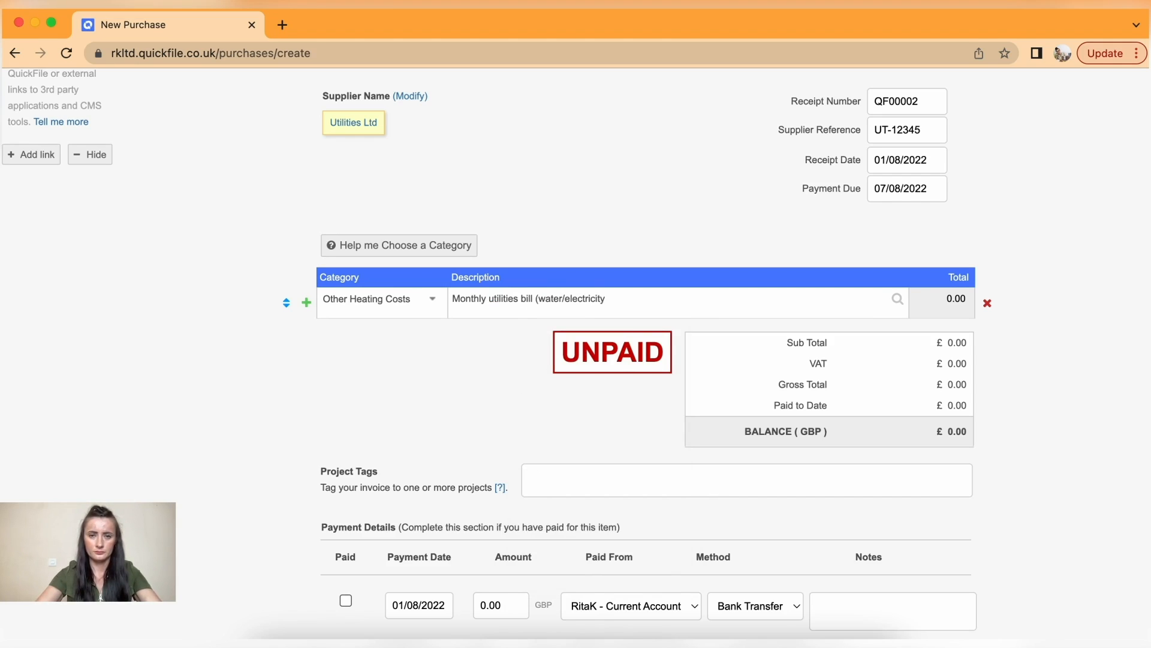
text())
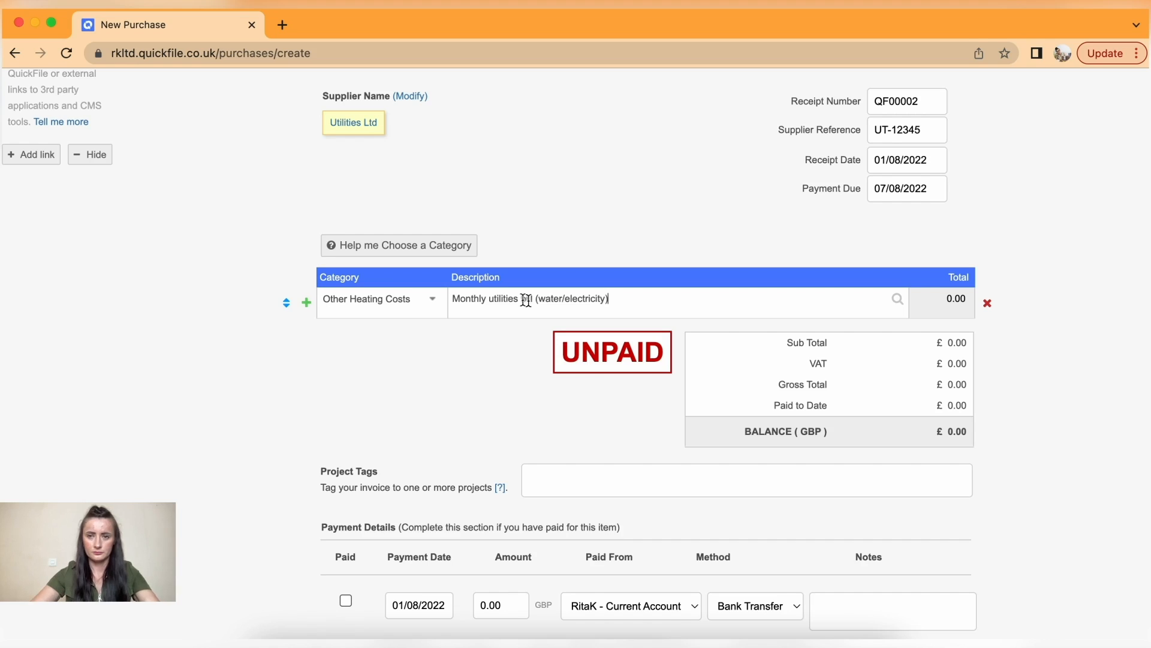
- Enter a 100.00 line total and save purchase QF00002
click(940, 298)
text(10)
scroll(954, 401, down, 3)
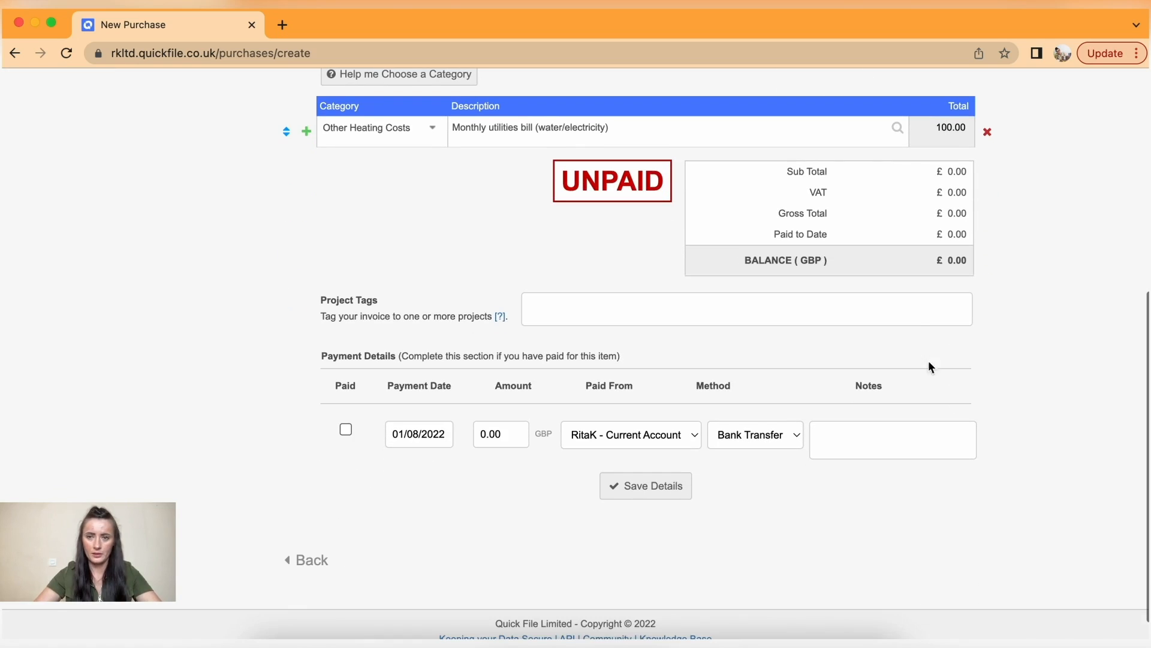
click(659, 462)
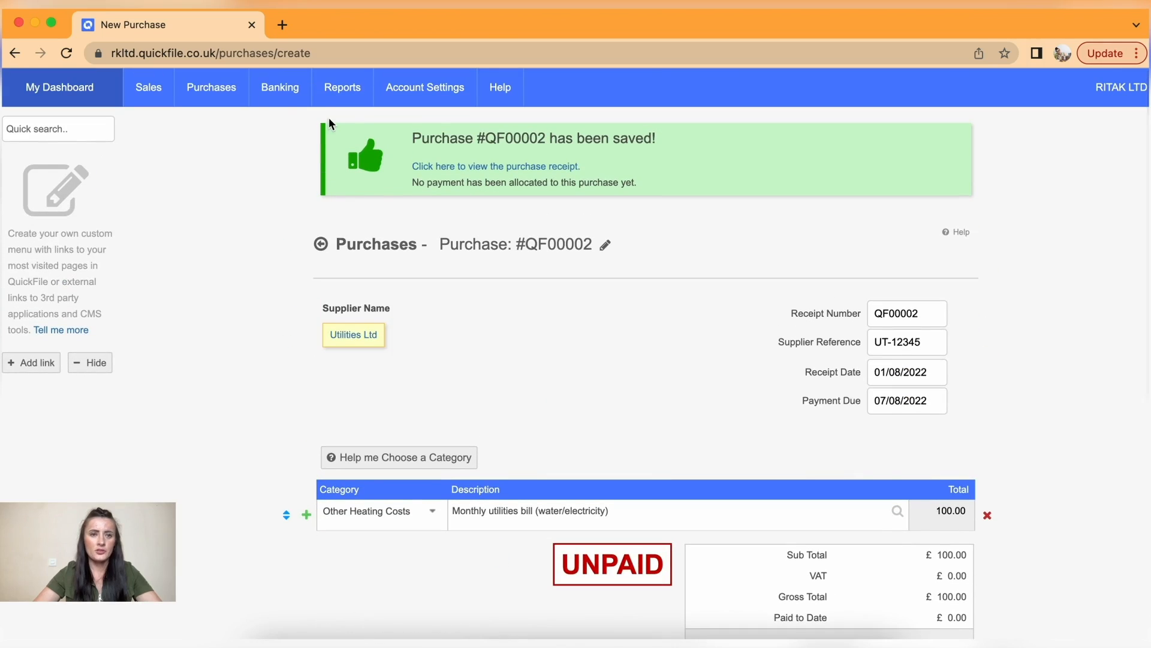
- Open rent purchase QF00001 from the all-purchases list and scroll through it
mouse_move(223, 92)
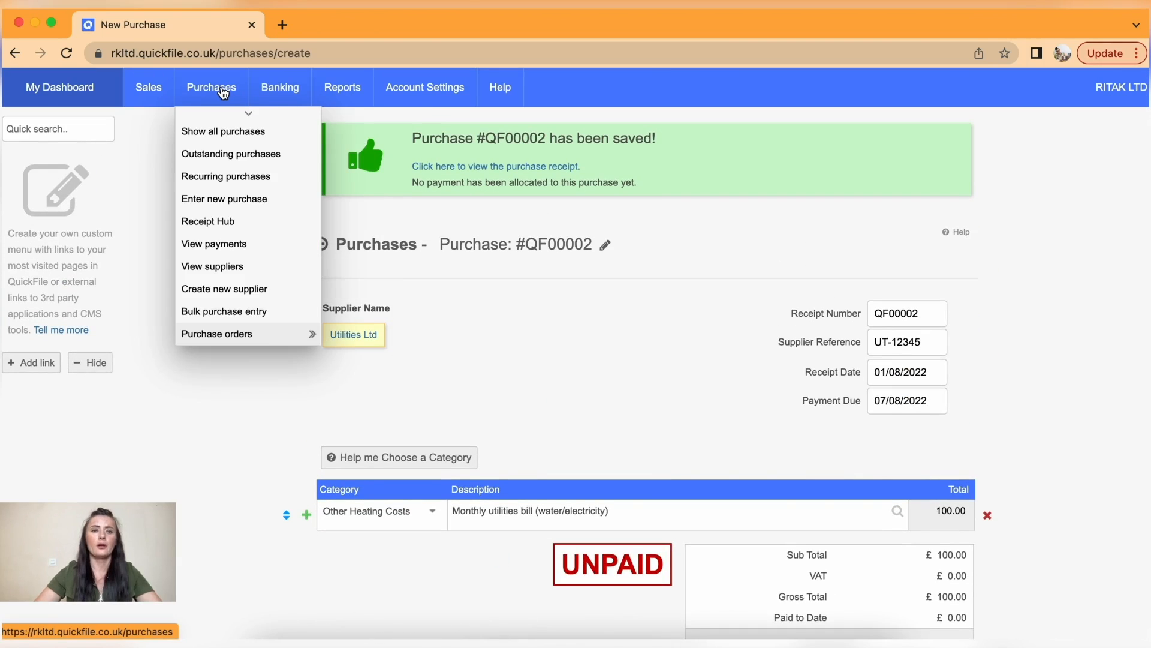
click(228, 132)
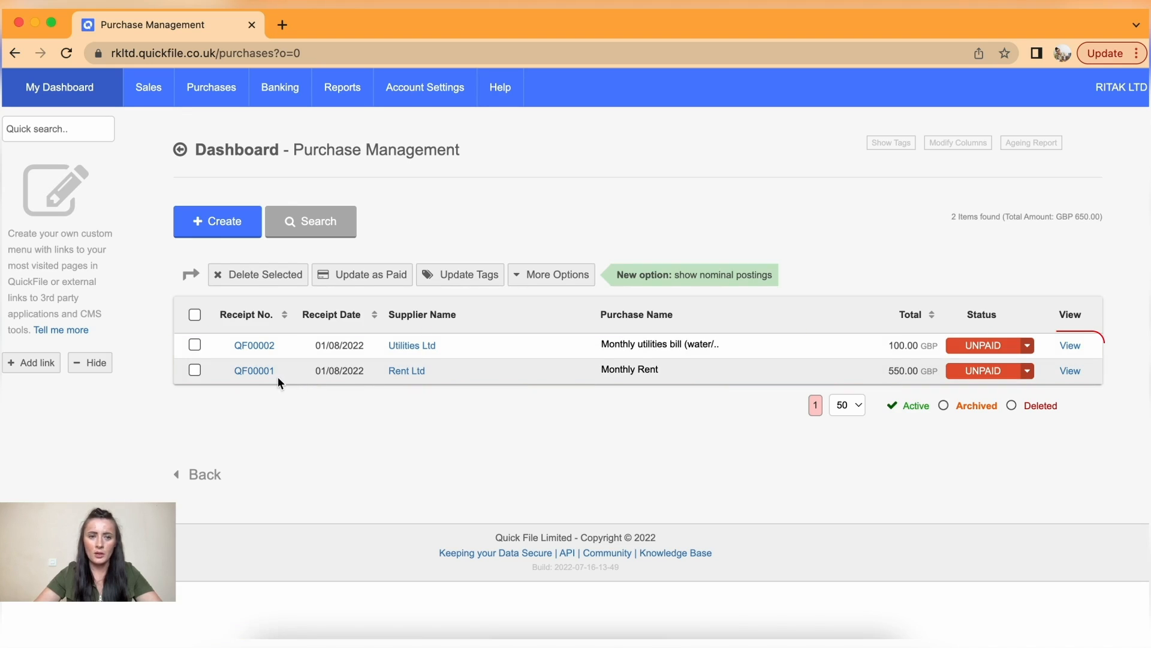
click(254, 372)
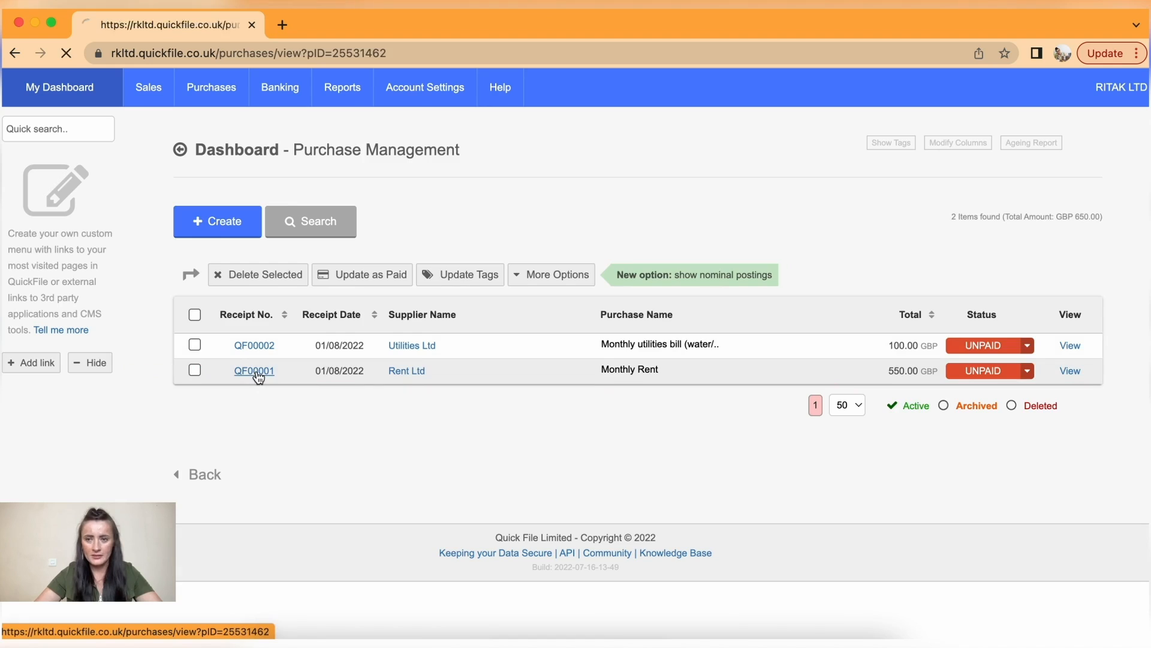
scroll(561, 420, down, 2)
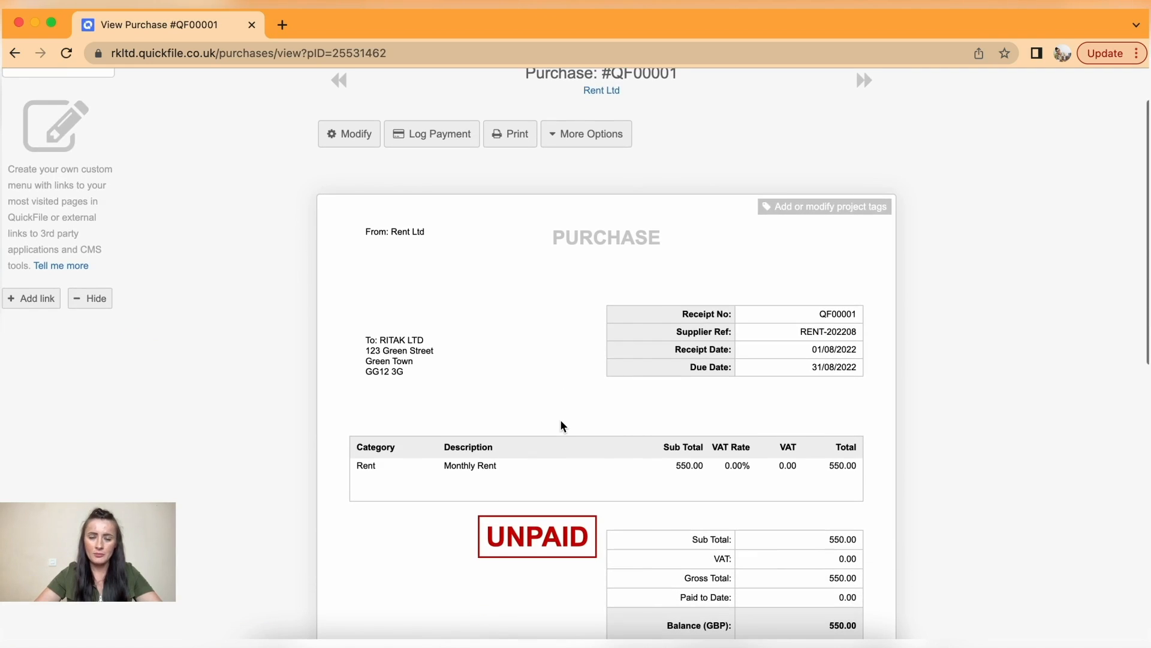
scroll(502, 329, down, 5)
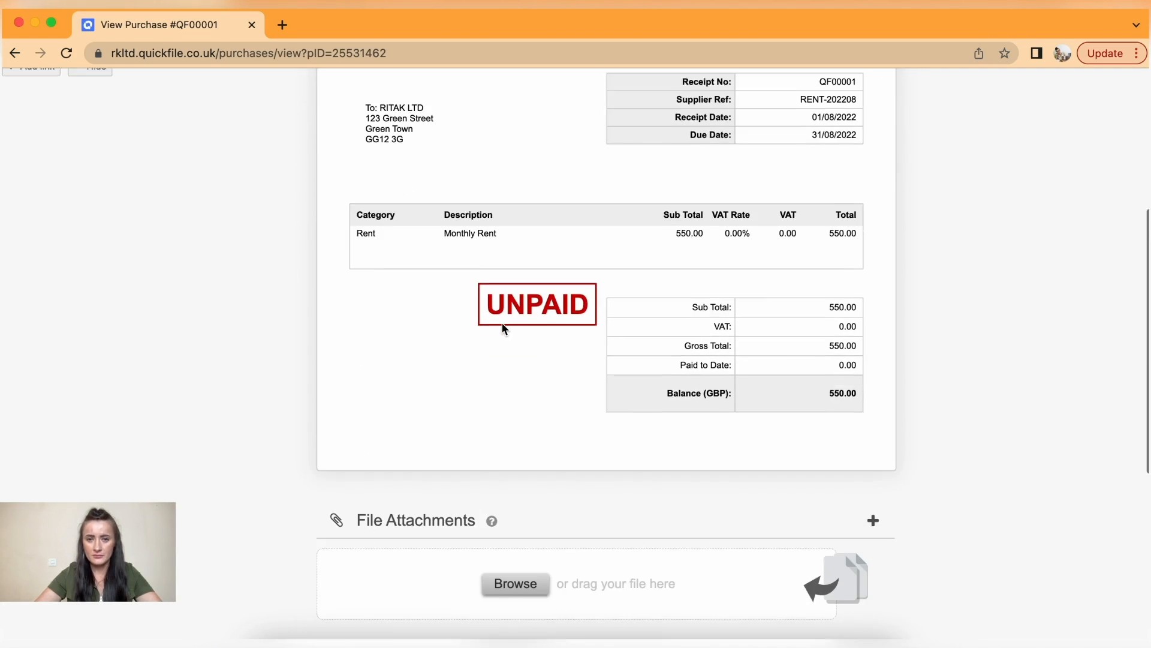
scroll(502, 328, up, 3)
scroll(502, 325, up, 2)
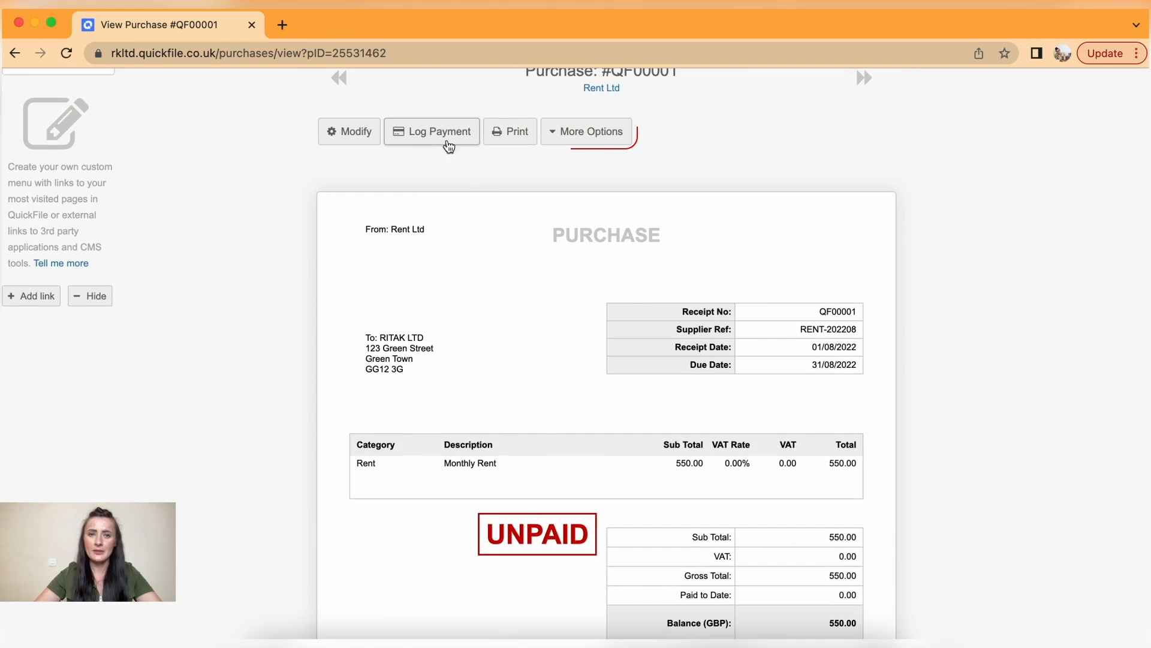
- Look over the More Options menu, then scroll down to File Attachments
click(579, 136)
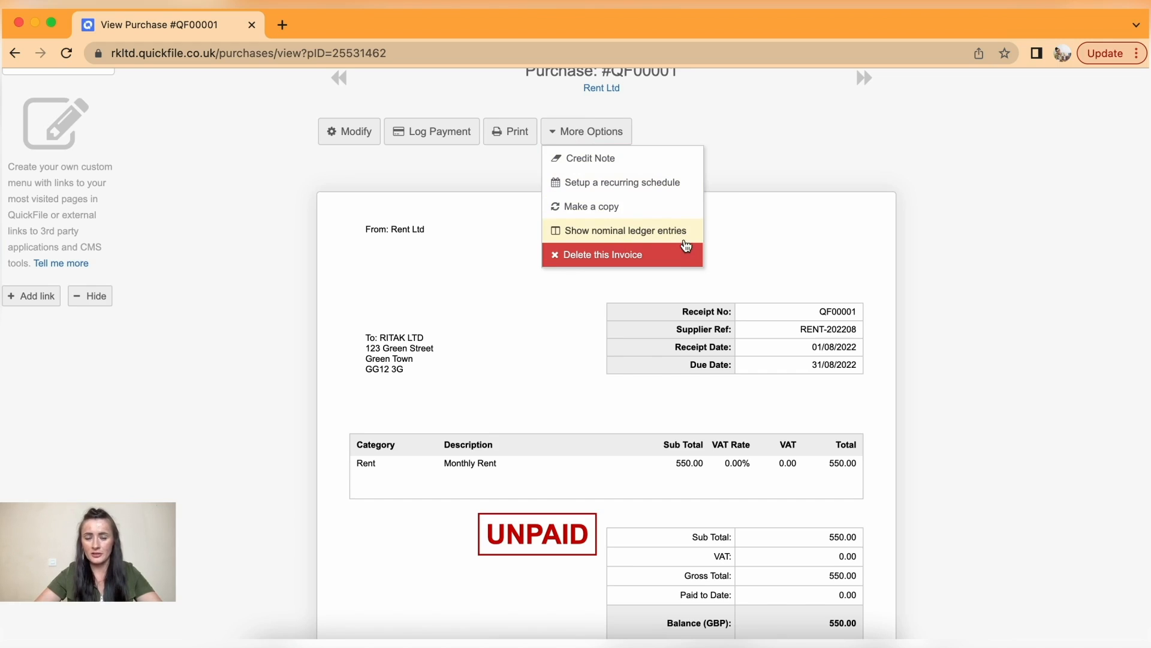
click(816, 253)
scroll(816, 257, down, 10)
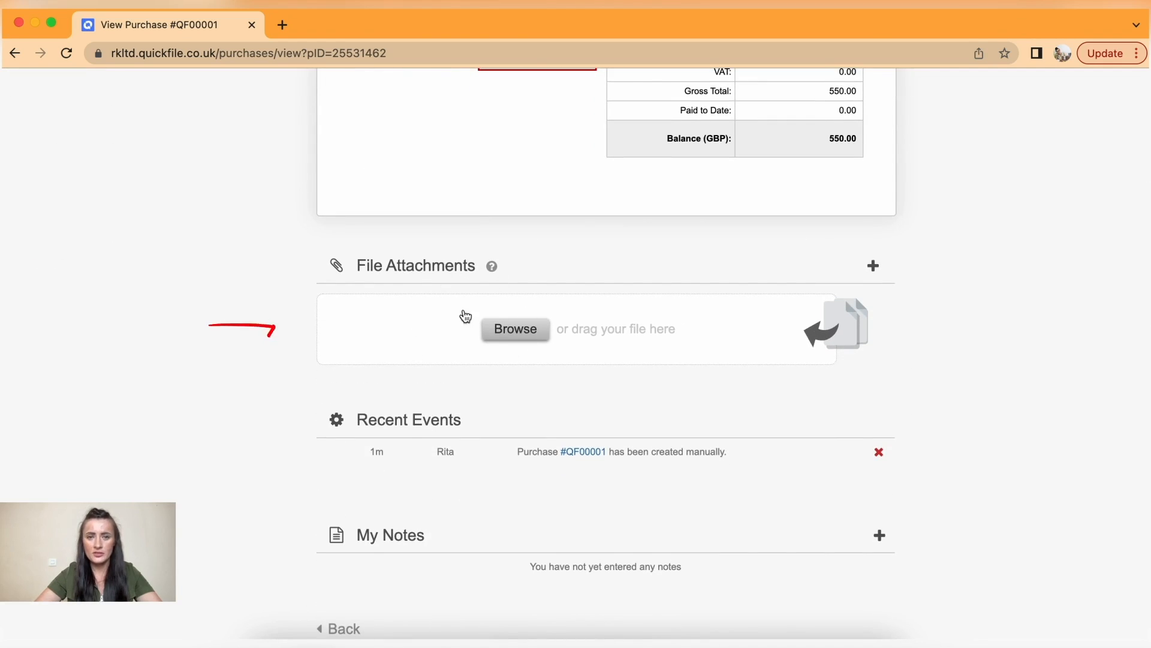
scroll(502, 316, up, 4)
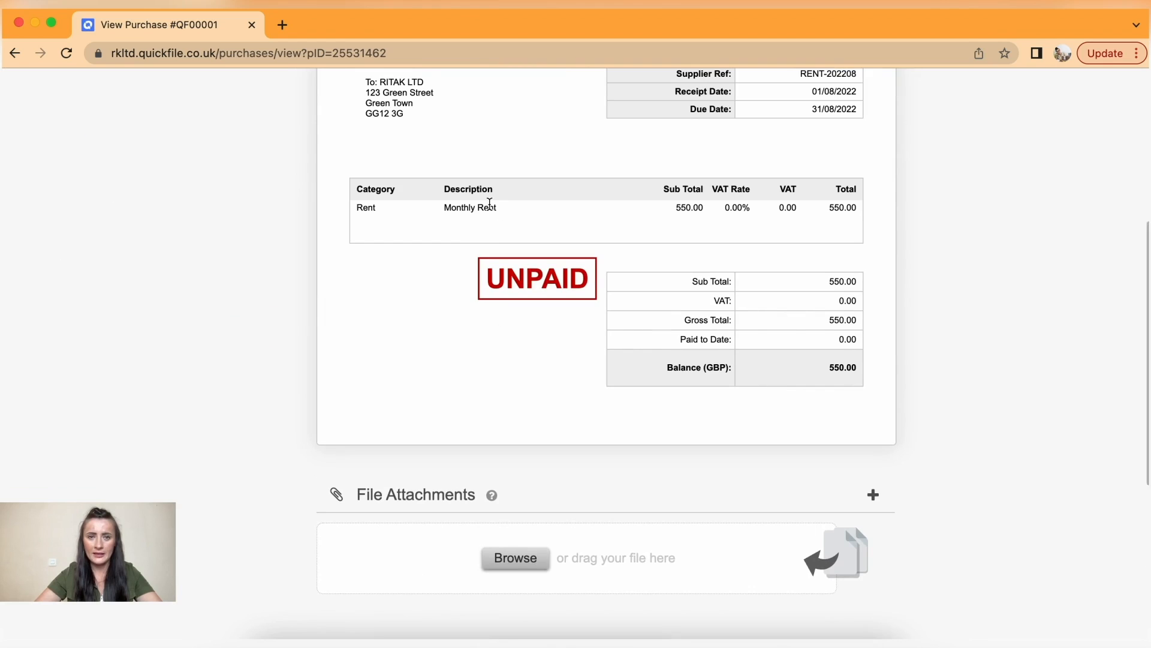
scroll(552, 412, down, 2)
scroll(555, 415, down, 1)
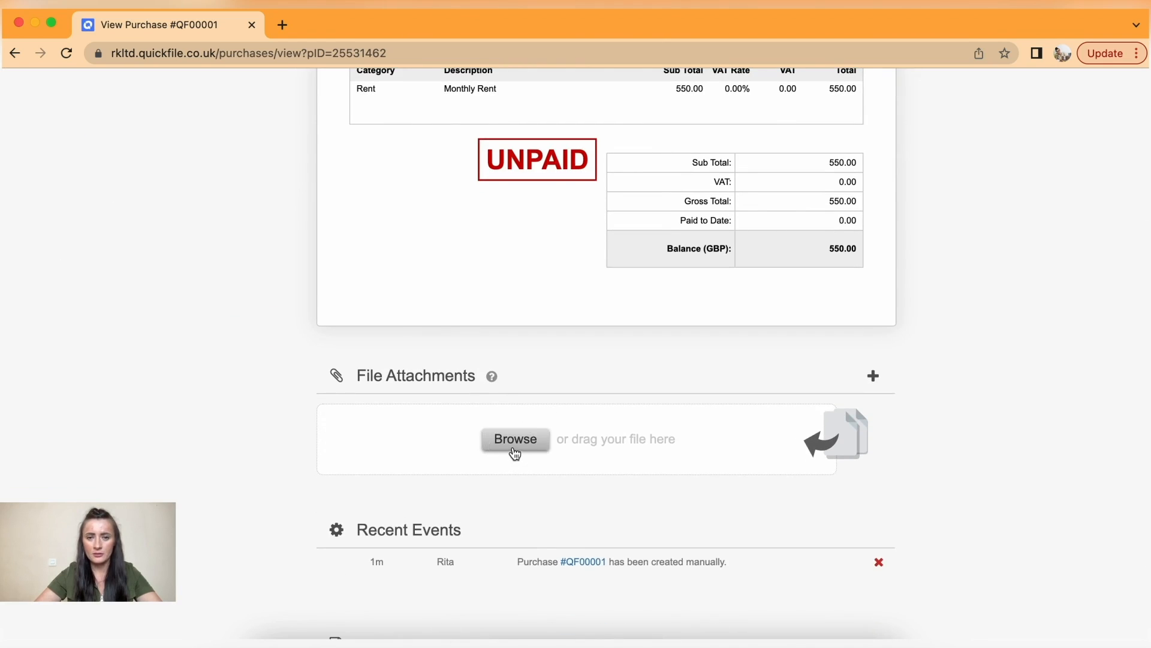
- Upload Rent_Ltd.pdf from Documents to QF00001's File Attachments
click(513, 445)
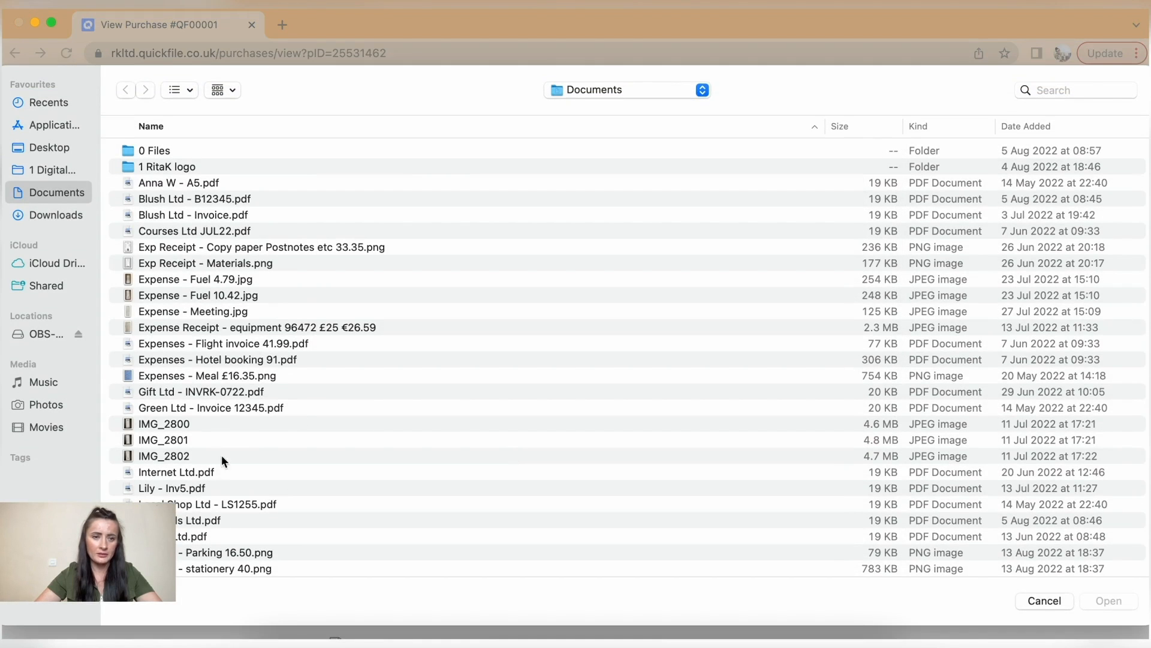
scroll(209, 488, down, 3)
scroll(208, 486, down, 2)
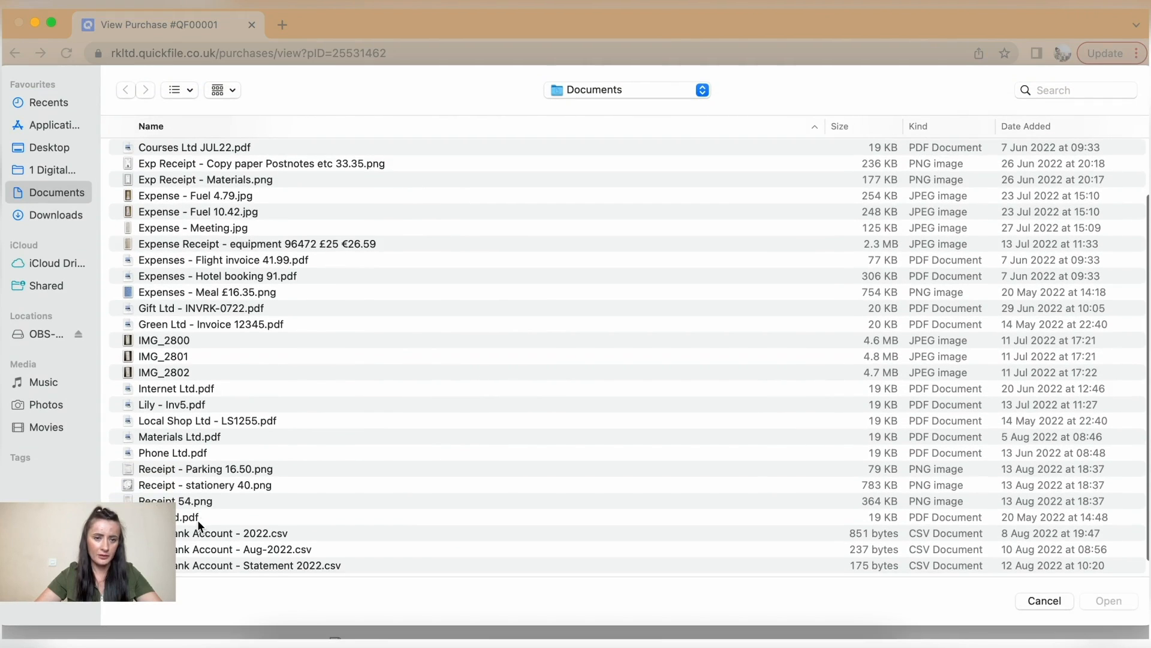
click(196, 518)
click(1109, 600)
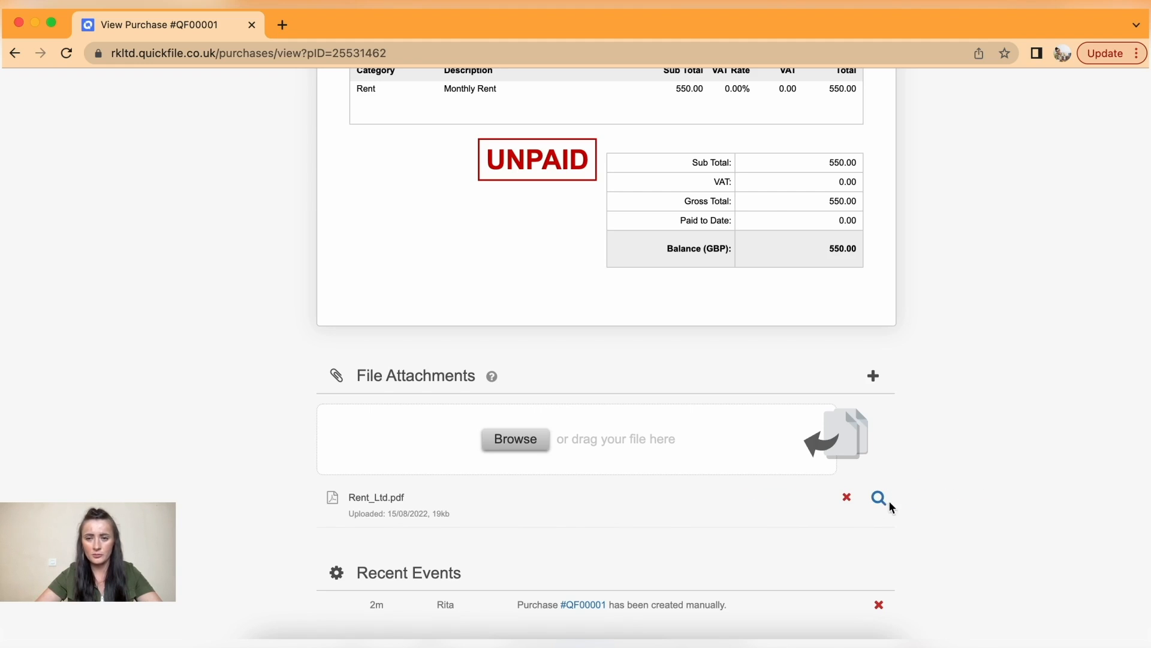
scroll(916, 509, down, 4)
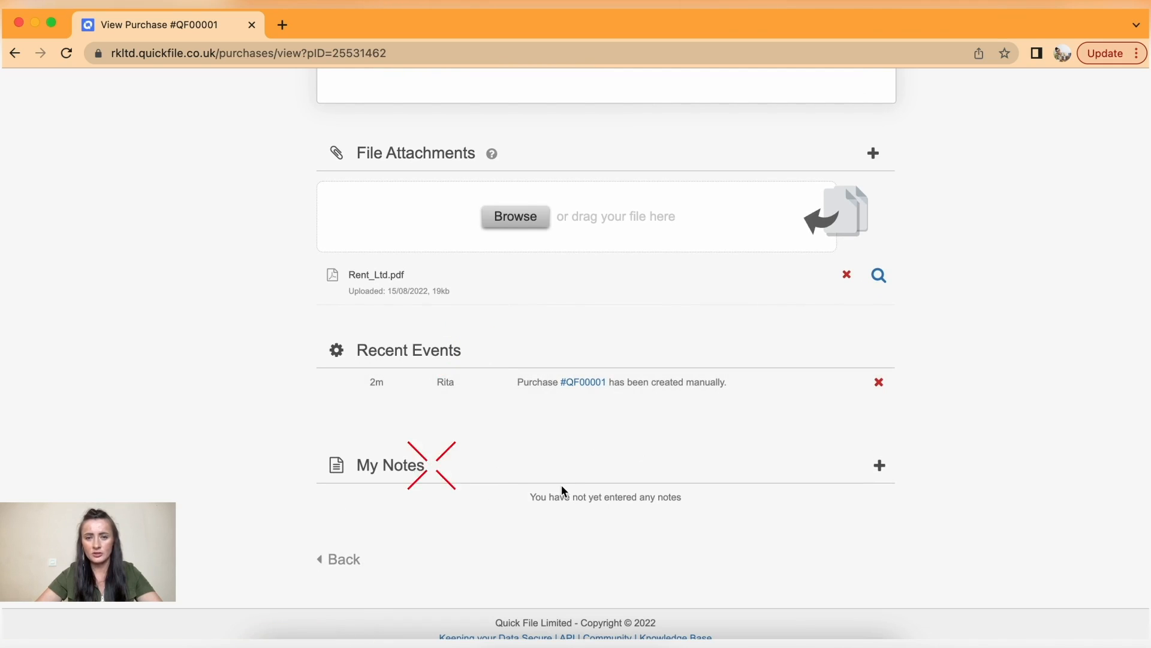
scroll(563, 488, up, 12)
- Open utilities purchase QF00002 from the all-purchases list
mouse_move(206, 94)
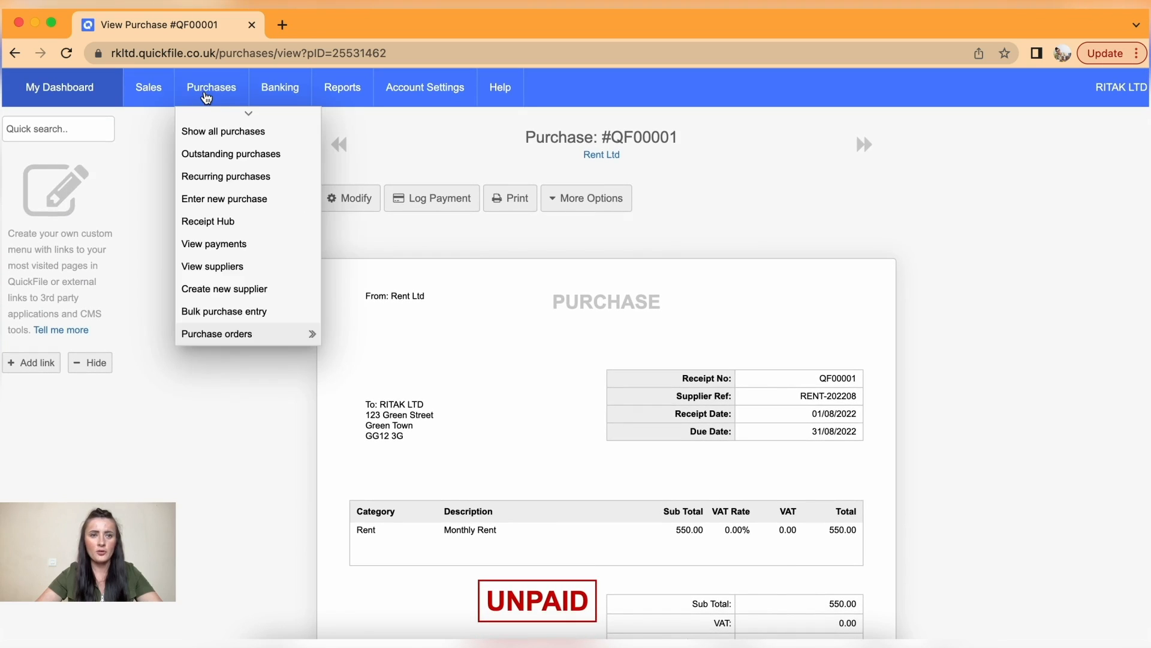
click(202, 133)
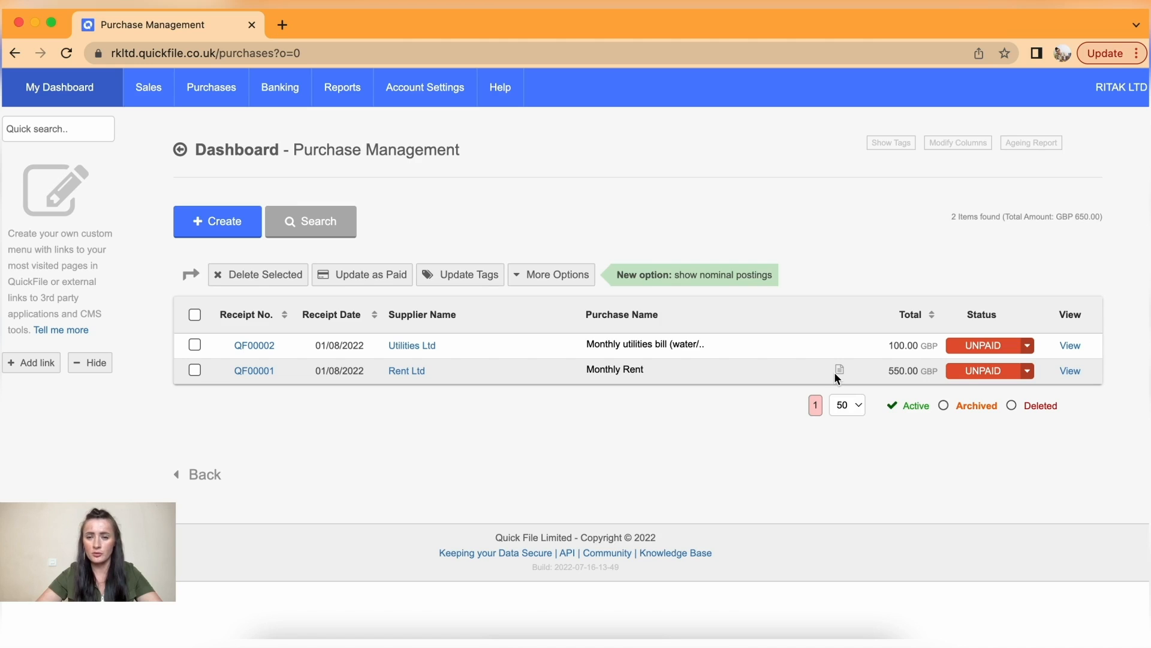
click(265, 347)
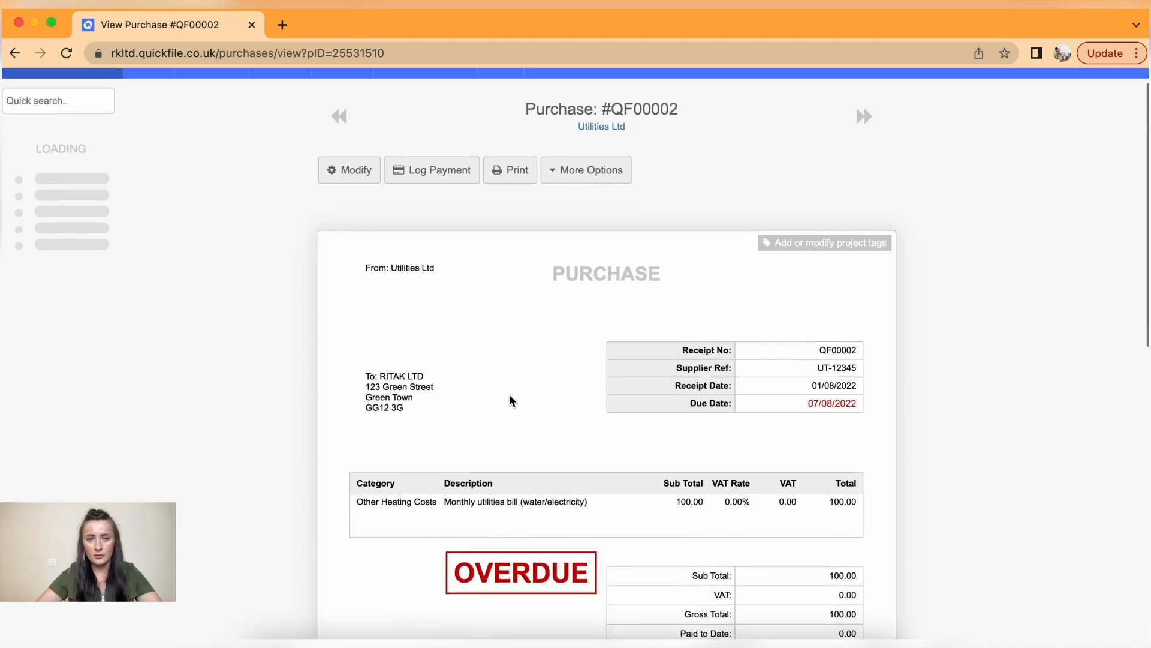
- Attach Utilities_Ltd_-_Invoice_1234.pdf to QF00002 and scroll back to the top
scroll(510, 394, down, 10)
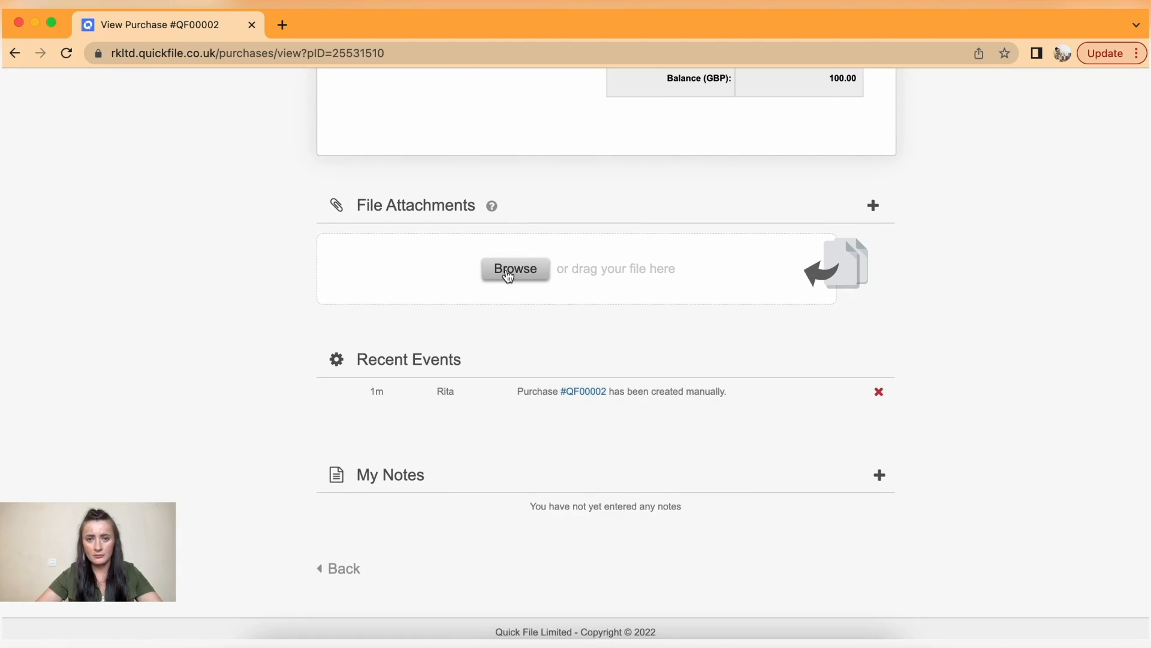
click(509, 269)
scroll(309, 461, down, 3)
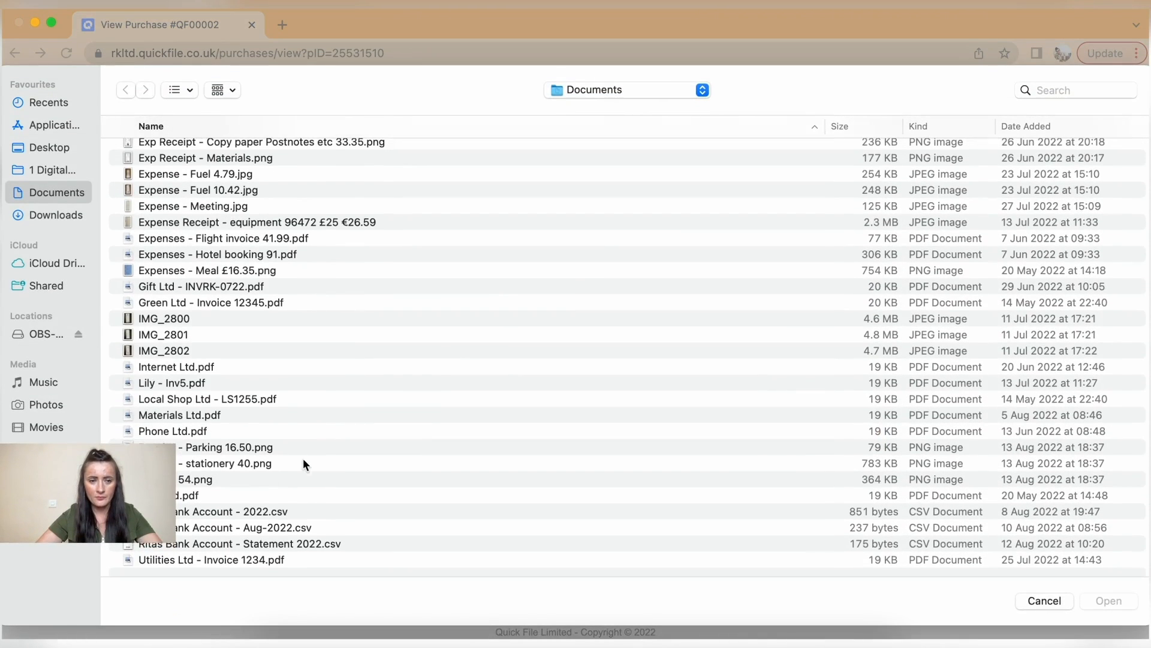
click(231, 559)
click(1087, 603)
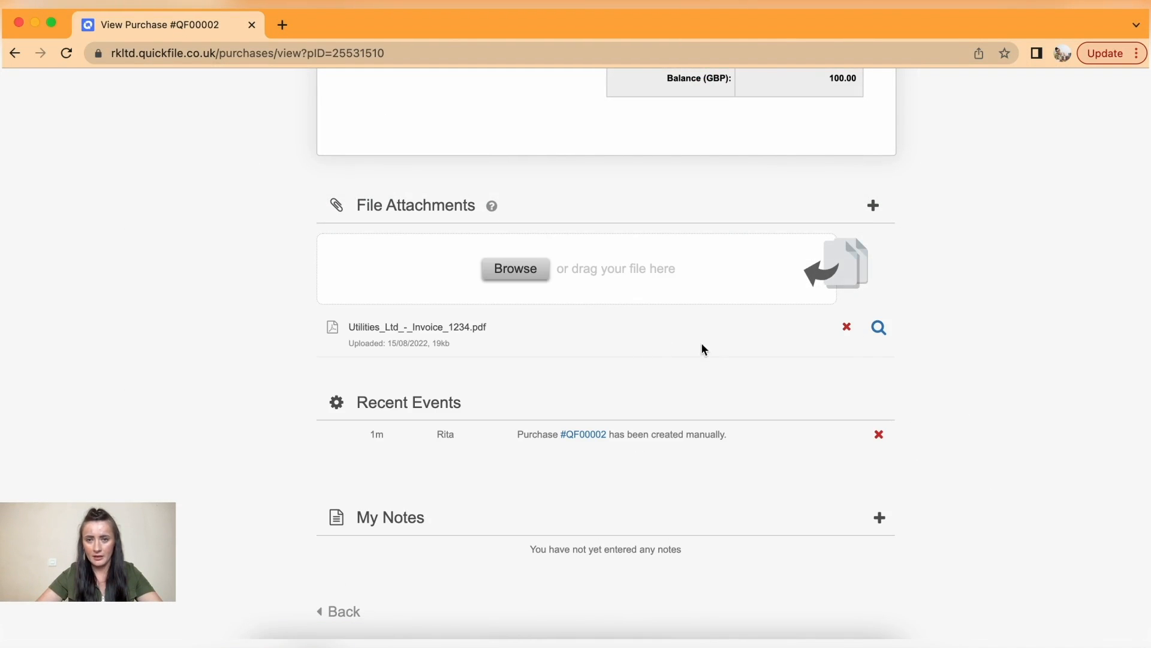
scroll(761, 350, down, 1)
scroll(761, 351, up, 10)
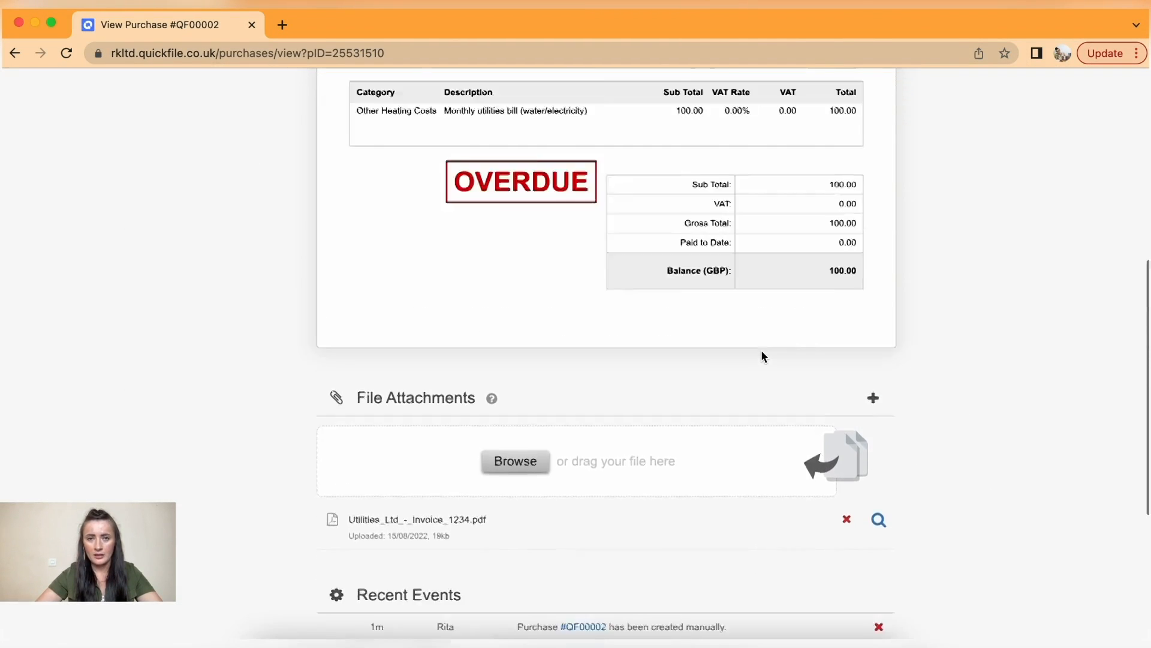
scroll(761, 357, up, 2)
- List all purchases, tick QF00002 and QF00001 to view More Options, then untick both
mouse_move(200, 90)
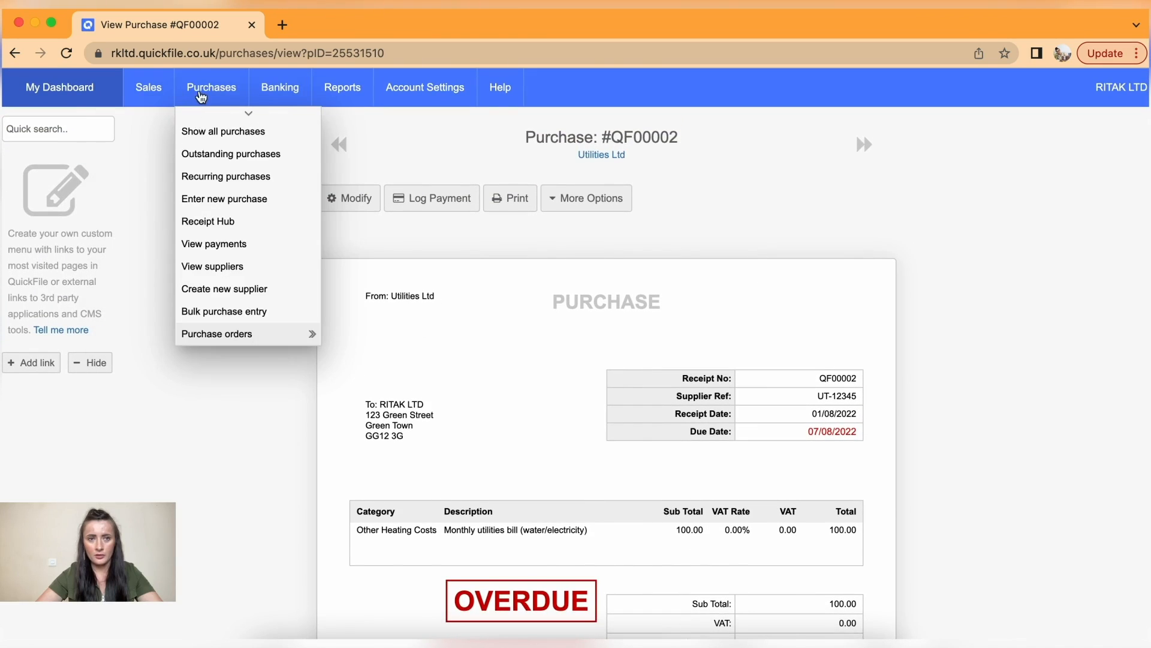
click(209, 140)
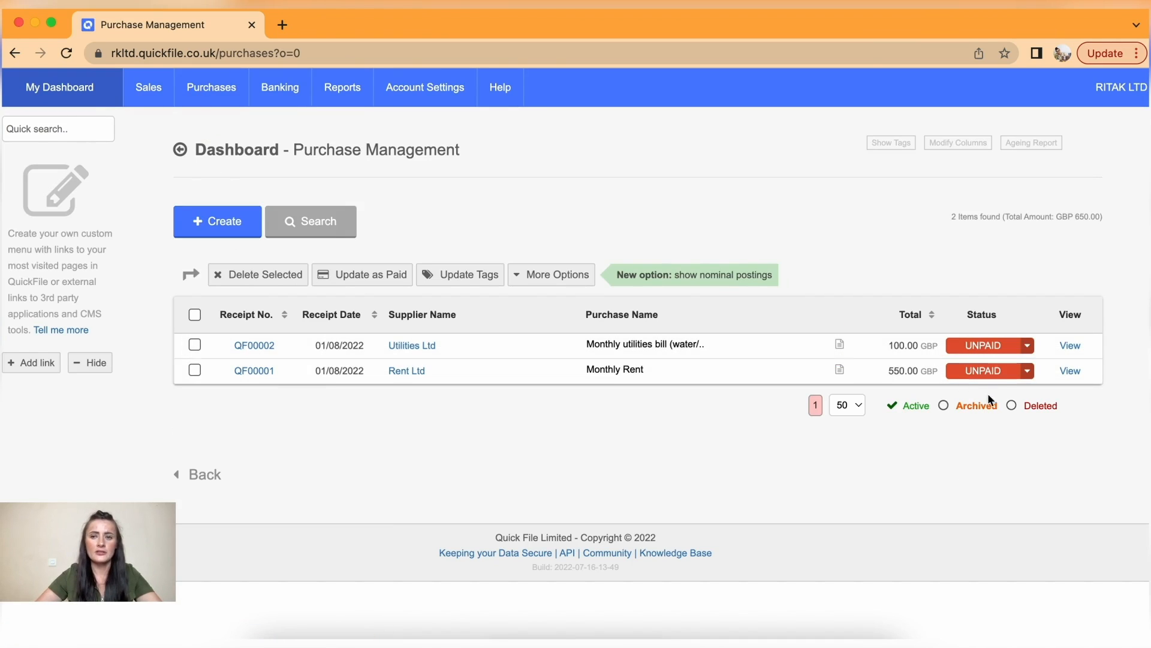
click(193, 345)
click(255, 370)
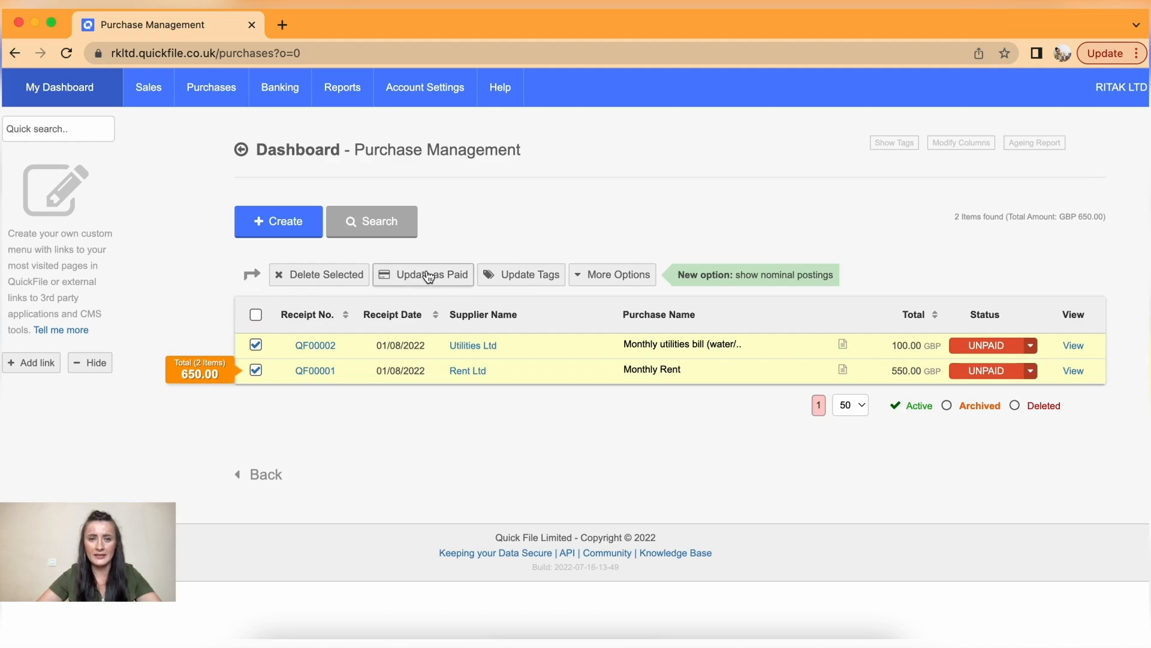
click(609, 276)
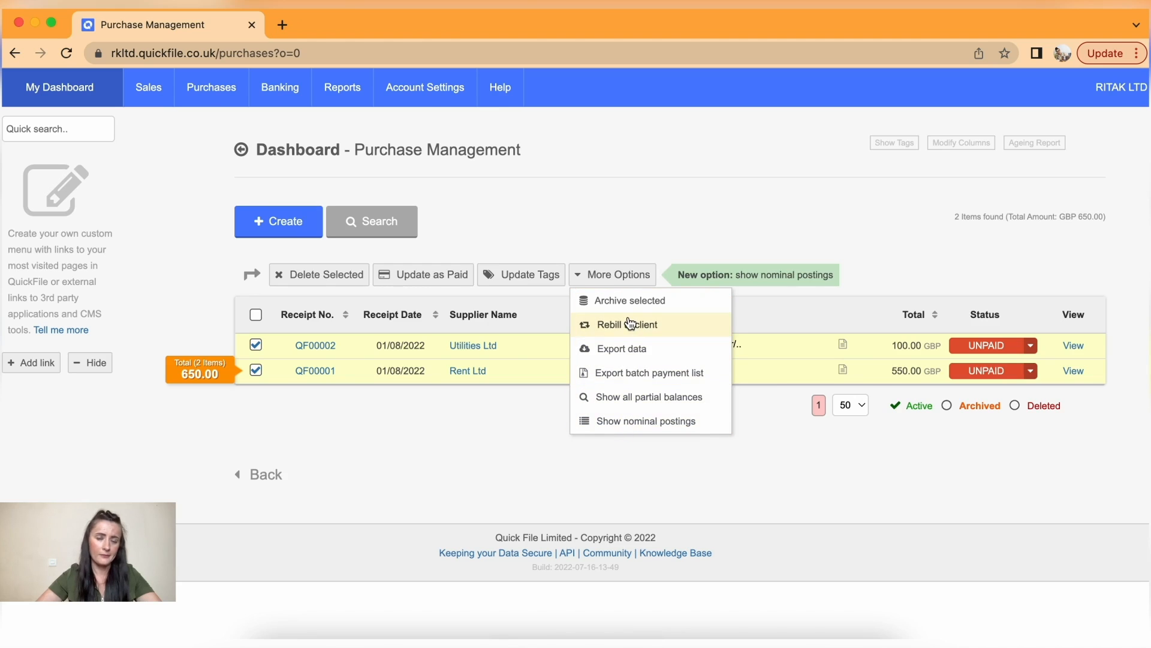
click(256, 345)
click(255, 370)
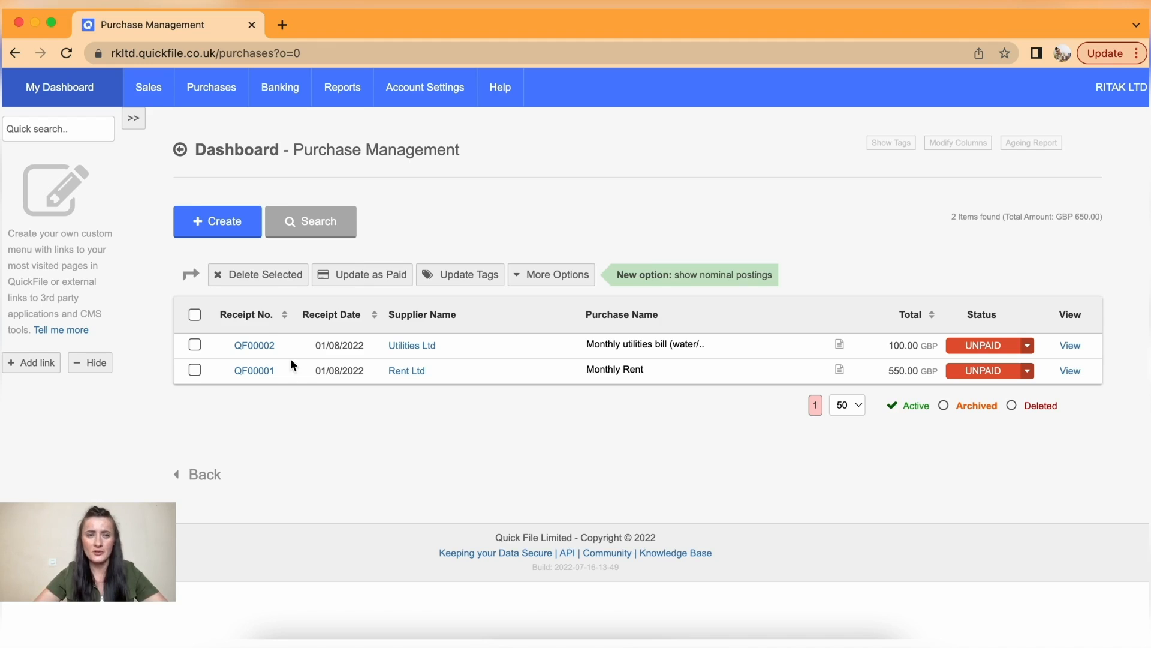
mouse_move(220, 97)
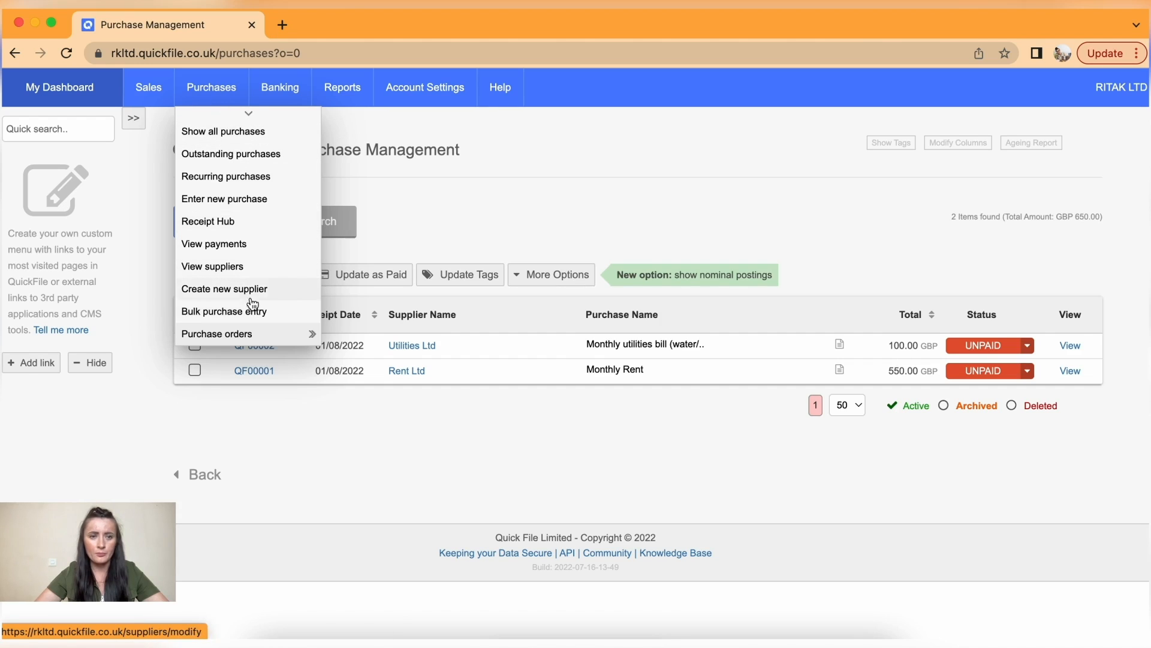
- Open Bulk Purchase Entry and browse the supplier dropdown without choosing one
click(254, 317)
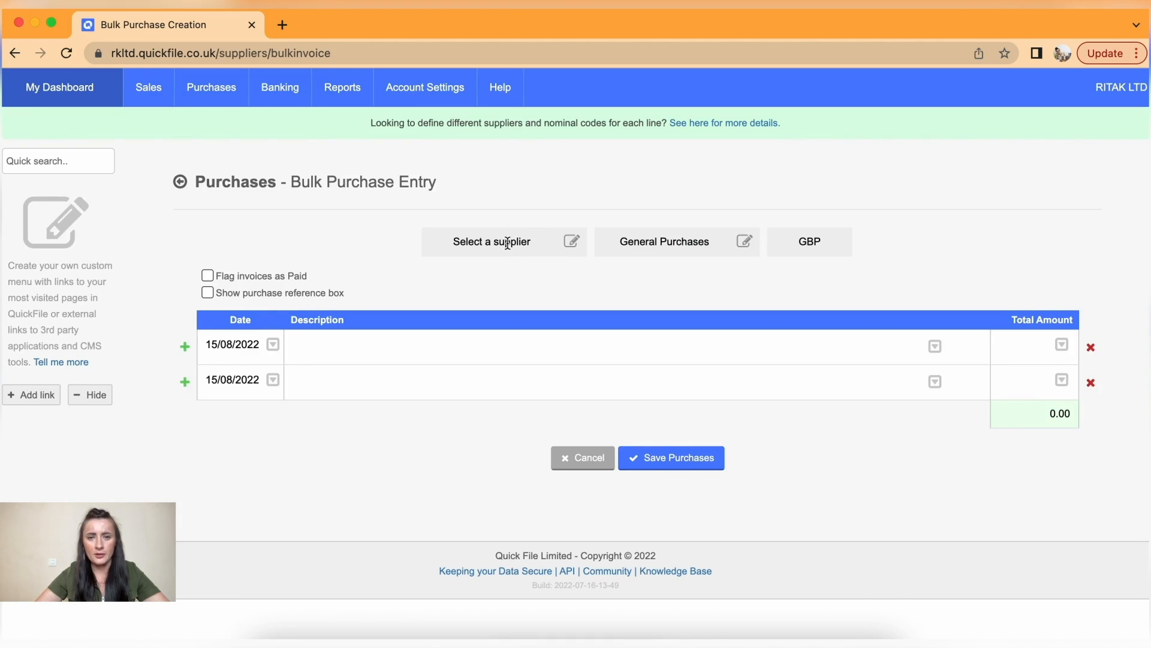
click(572, 241)
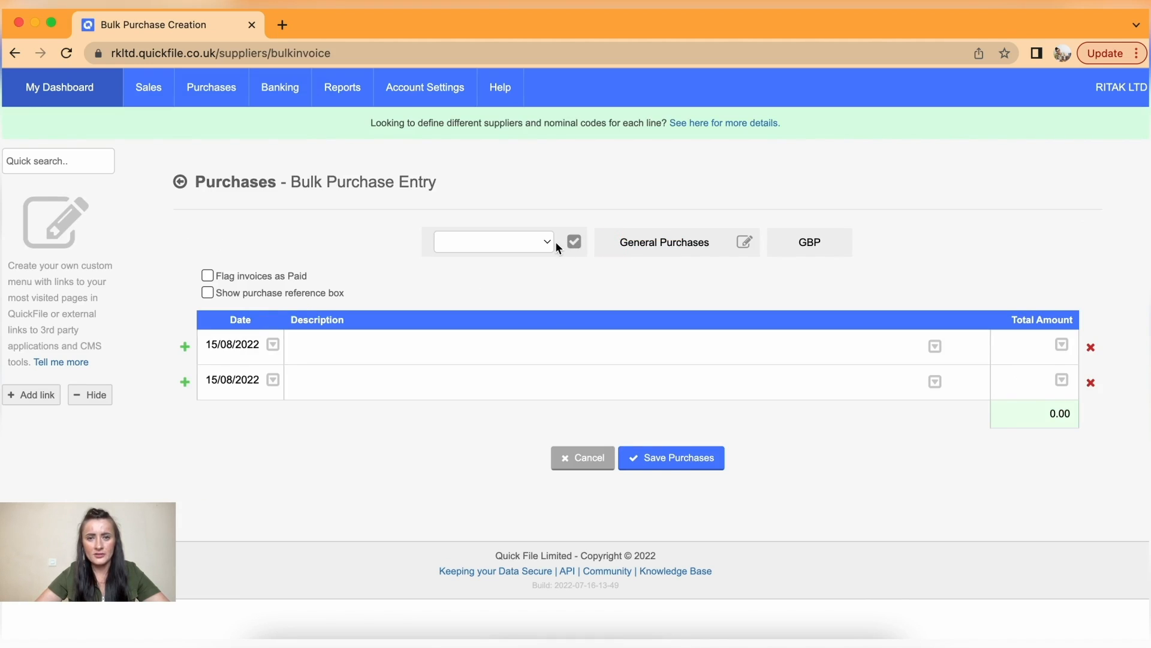
click(551, 242)
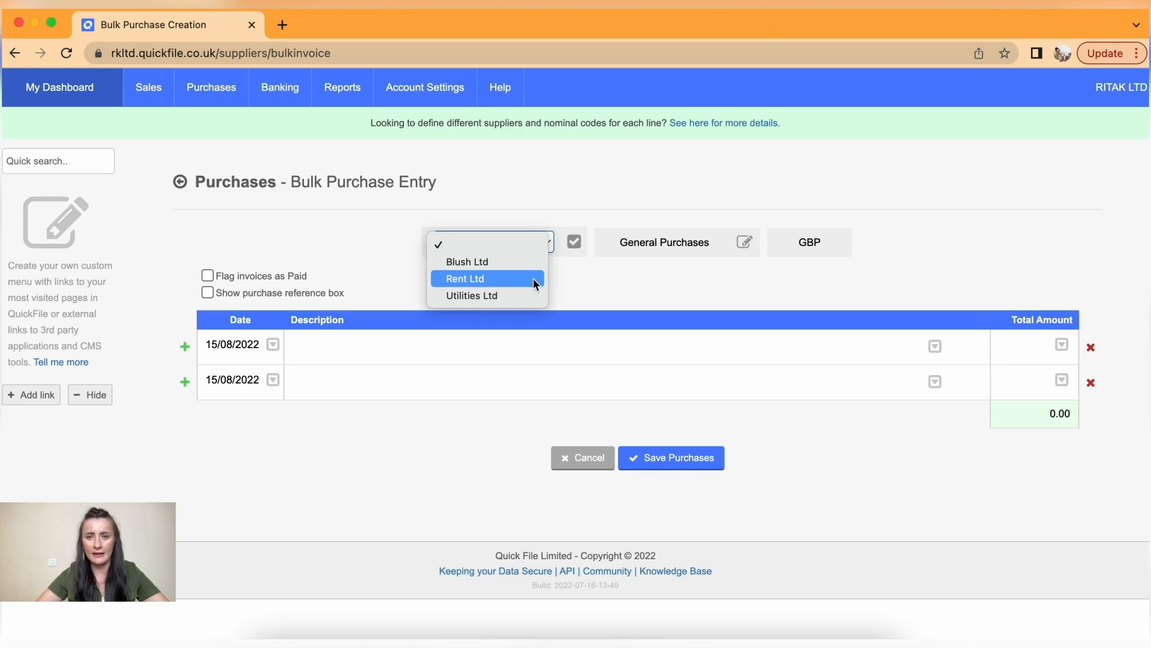
click(573, 282)
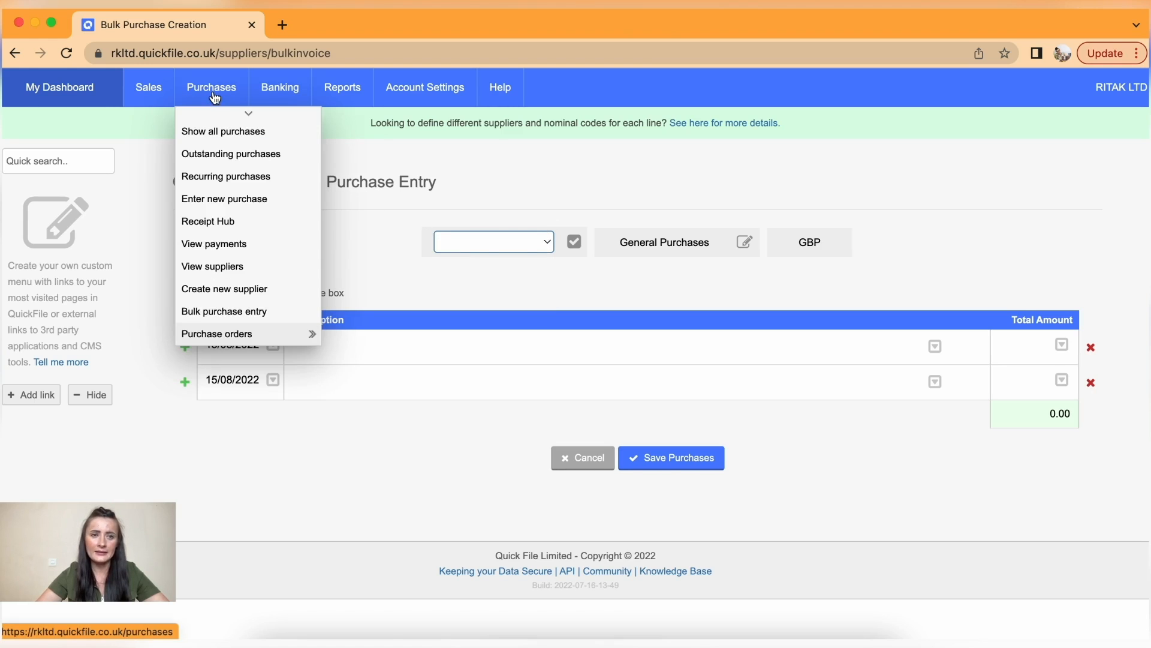
- Create a new supplier, fill in its company name and save the details
click(245, 290)
click(442, 266)
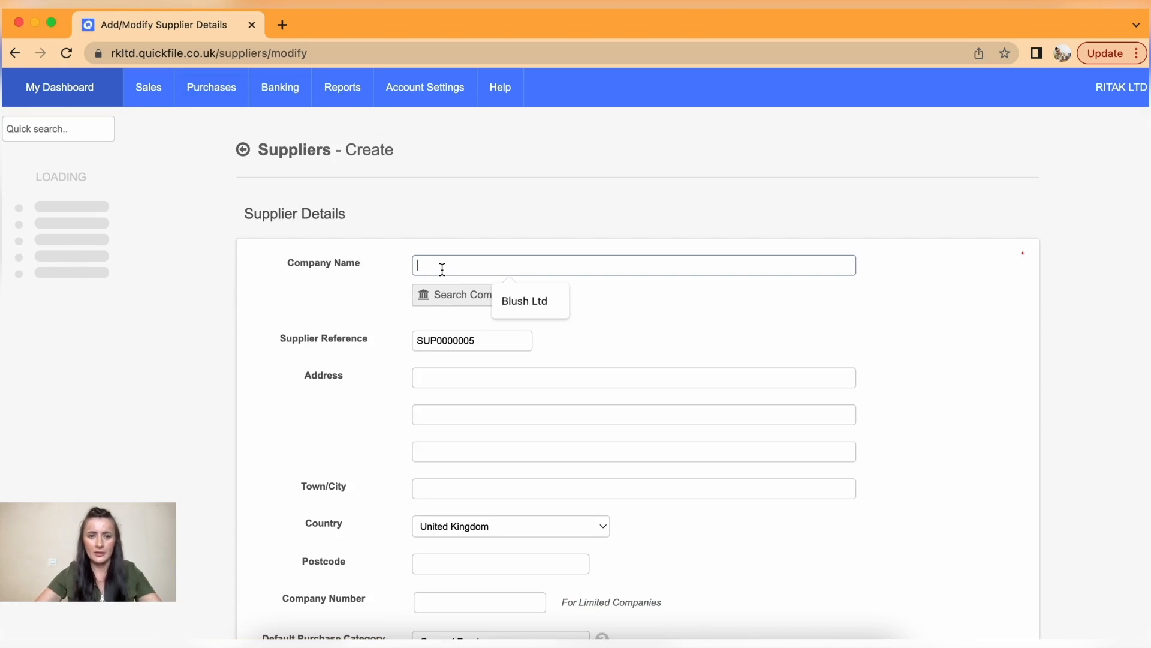
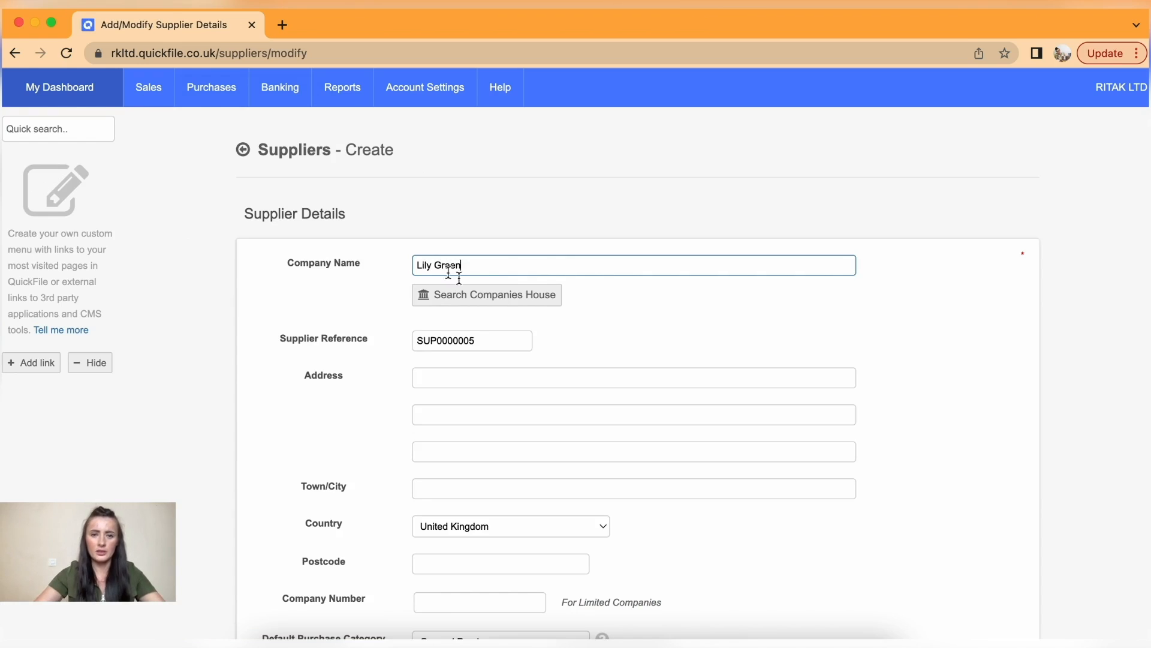
scroll(623, 337, down, 15)
click(639, 469)
- Select the newly created supplier on the Bulk Purchase Entry form
mouse_move(211, 91)
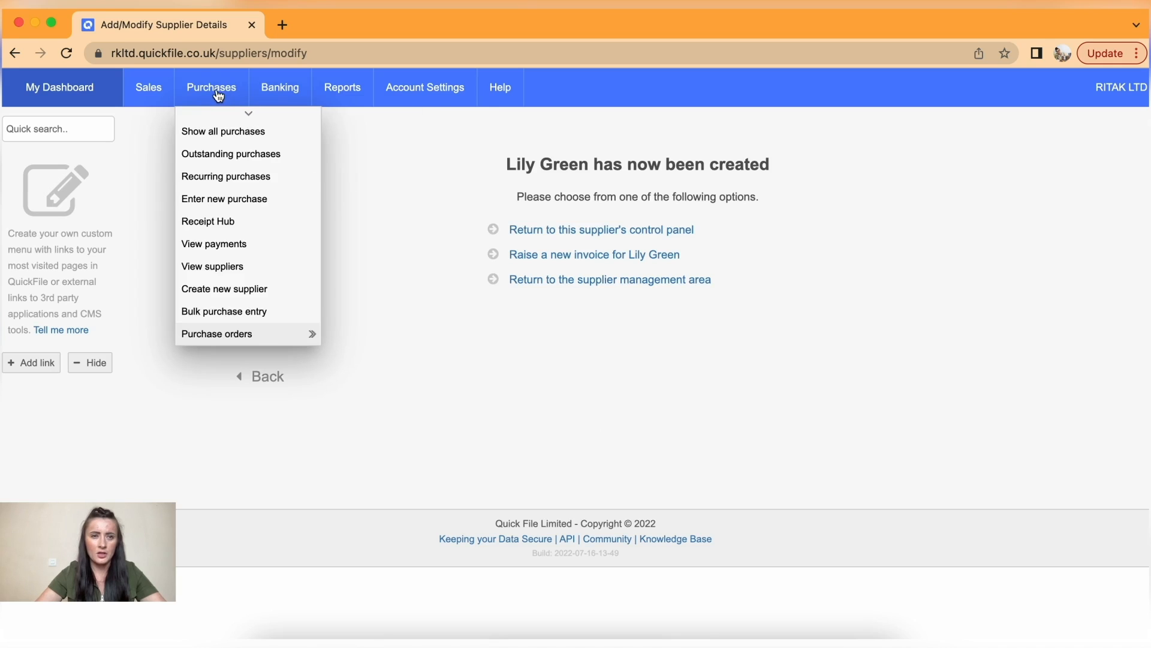
click(238, 313)
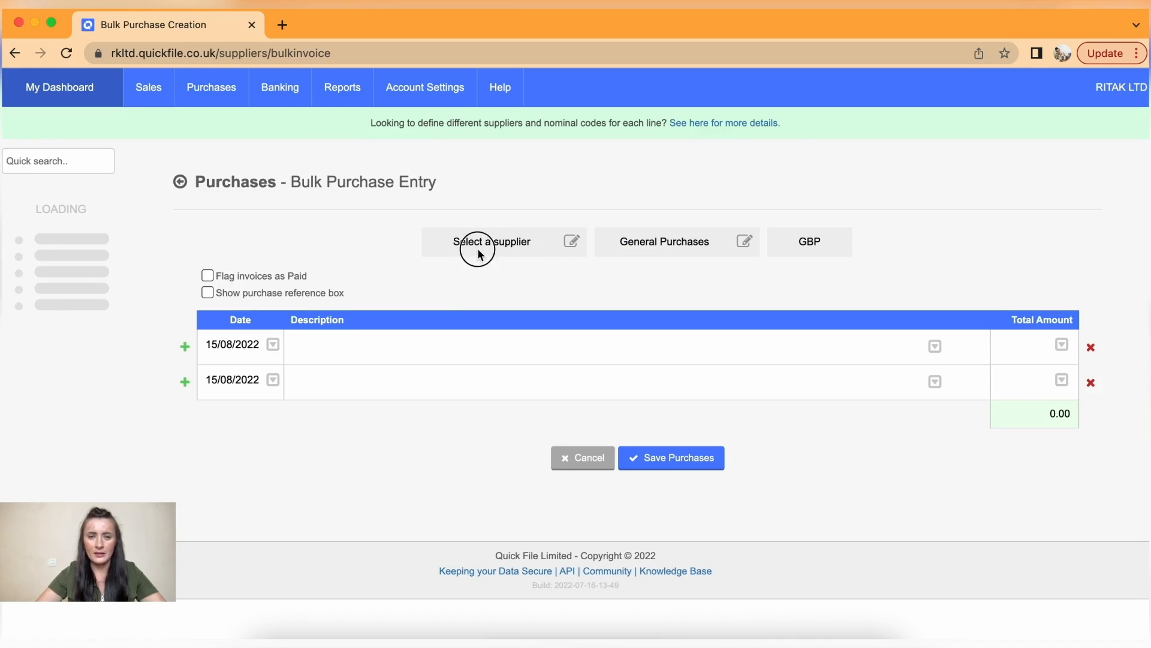
click(475, 239)
click(563, 245)
click(543, 242)
click(530, 280)
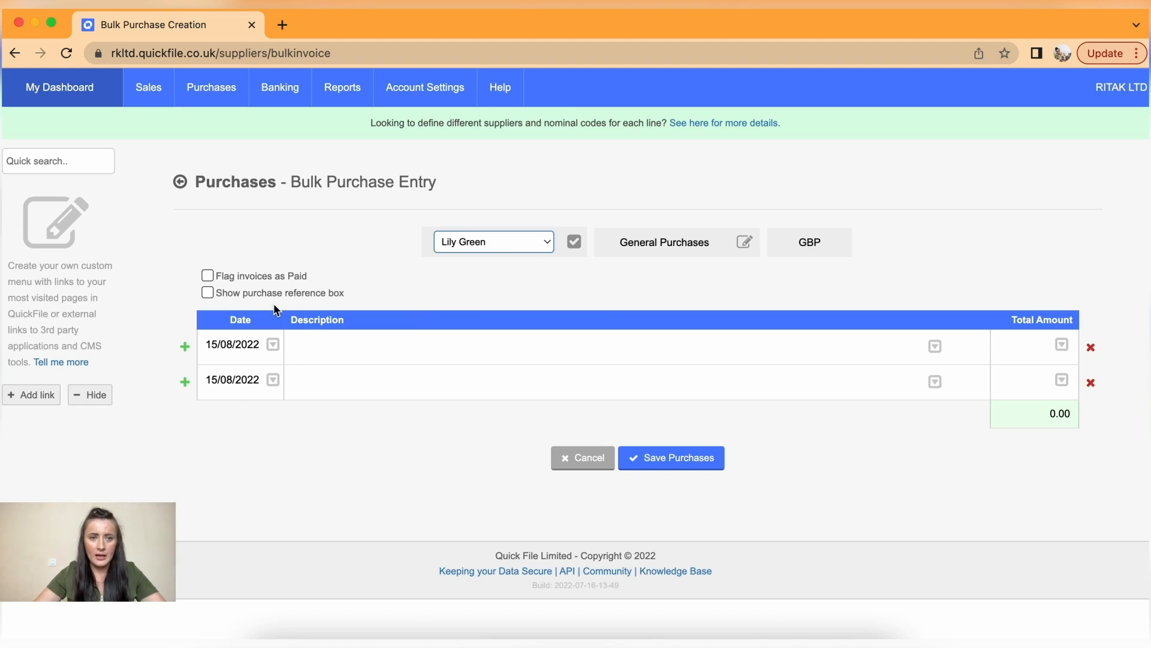
- Flag the bulk purchases as paid from Petty Cash with Cash as pay method
click(207, 276)
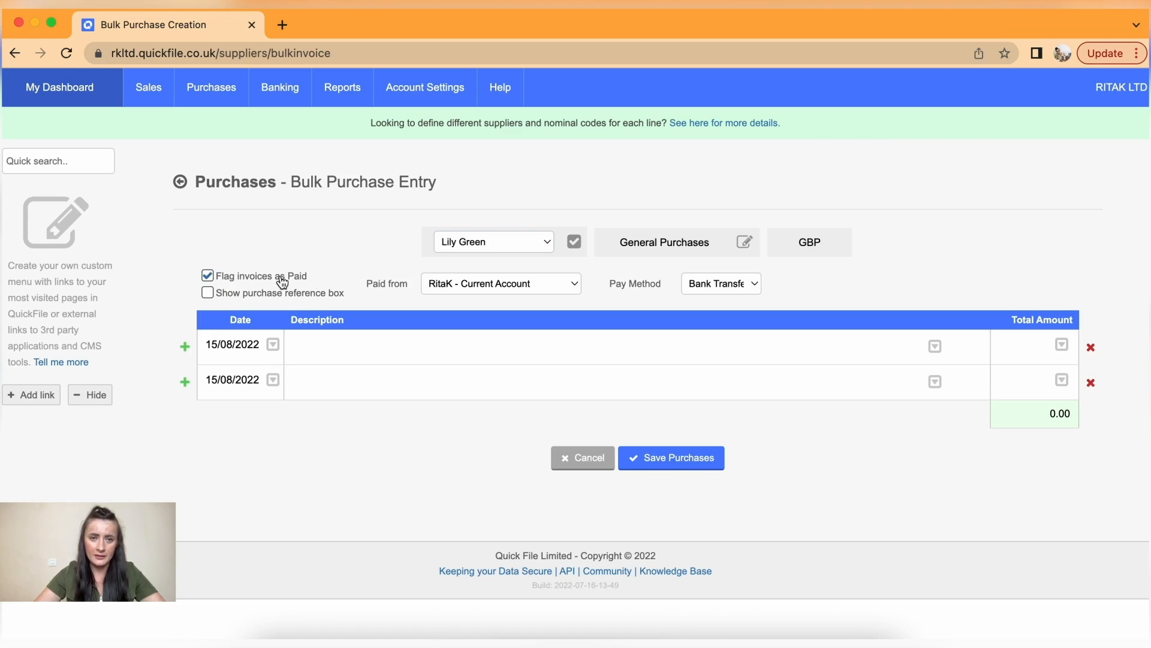
click(568, 287)
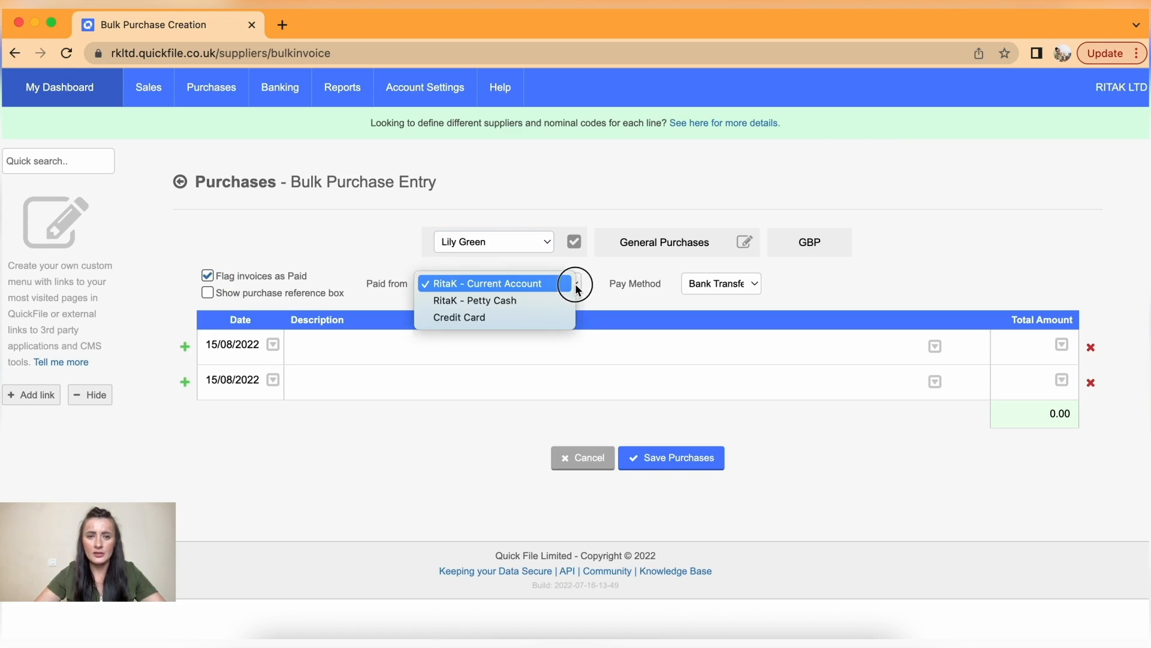
click(538, 301)
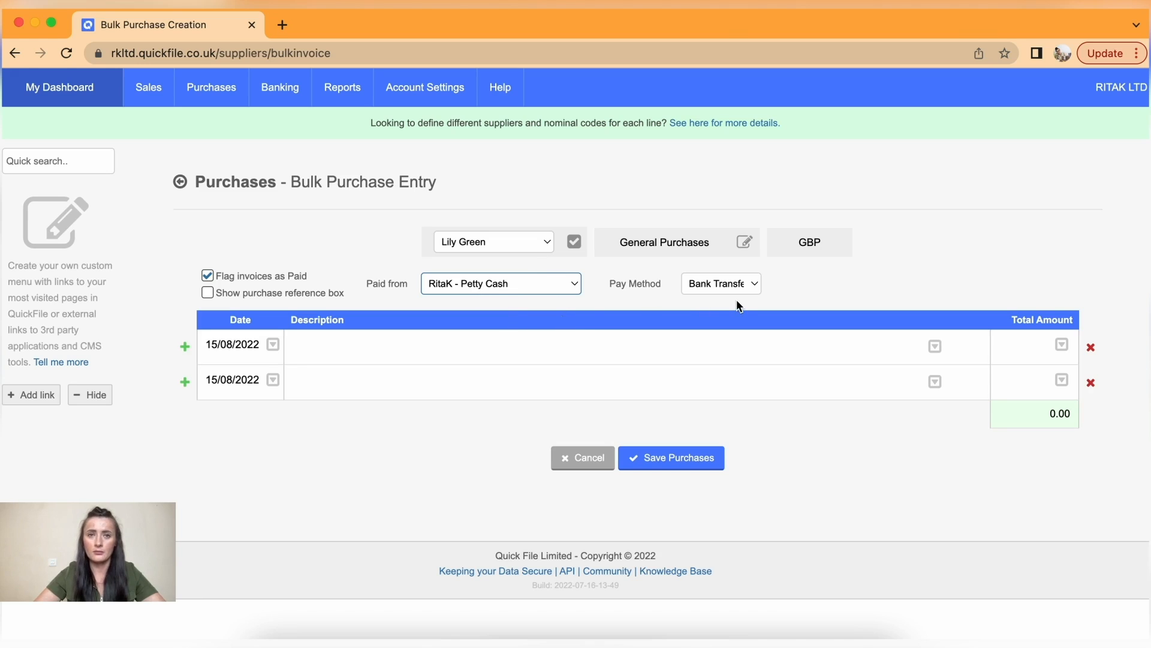
click(749, 288)
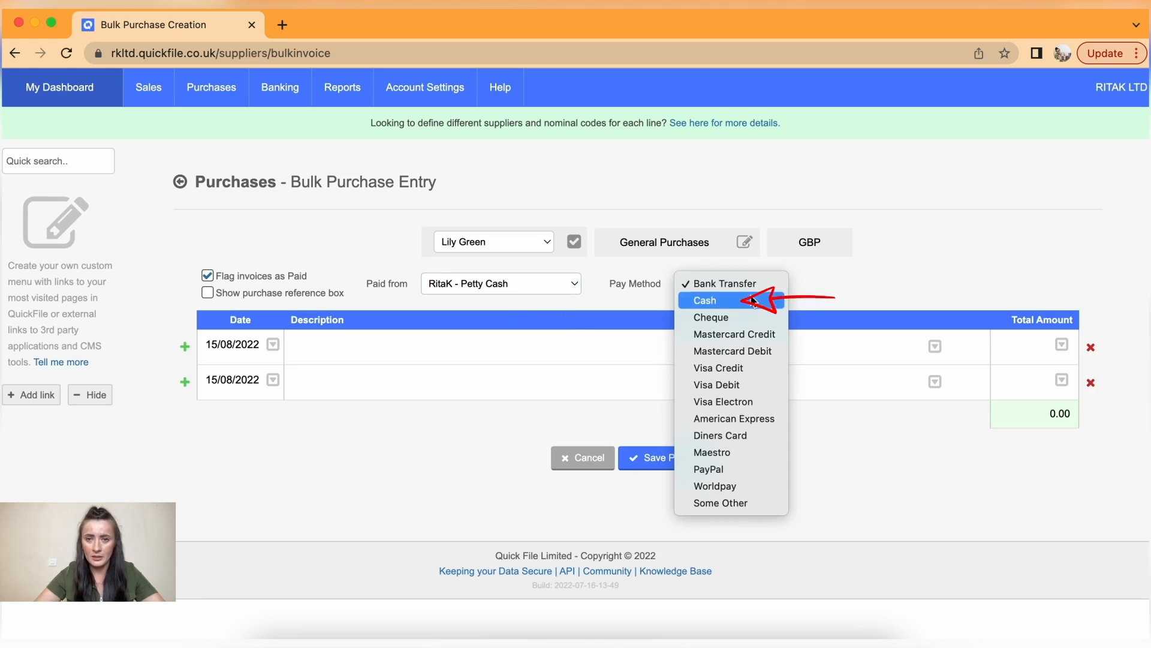
click(750, 299)
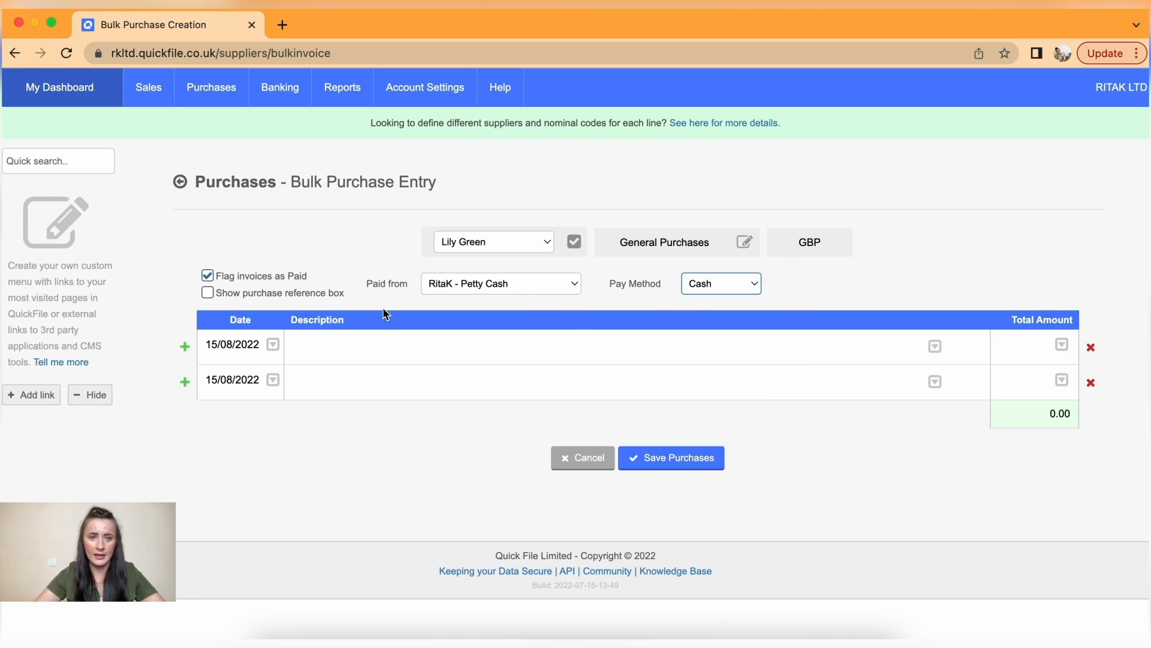
- Show supplier reference fields and date the first two rows 01/08/2022 and 08/08/2022
click(208, 293)
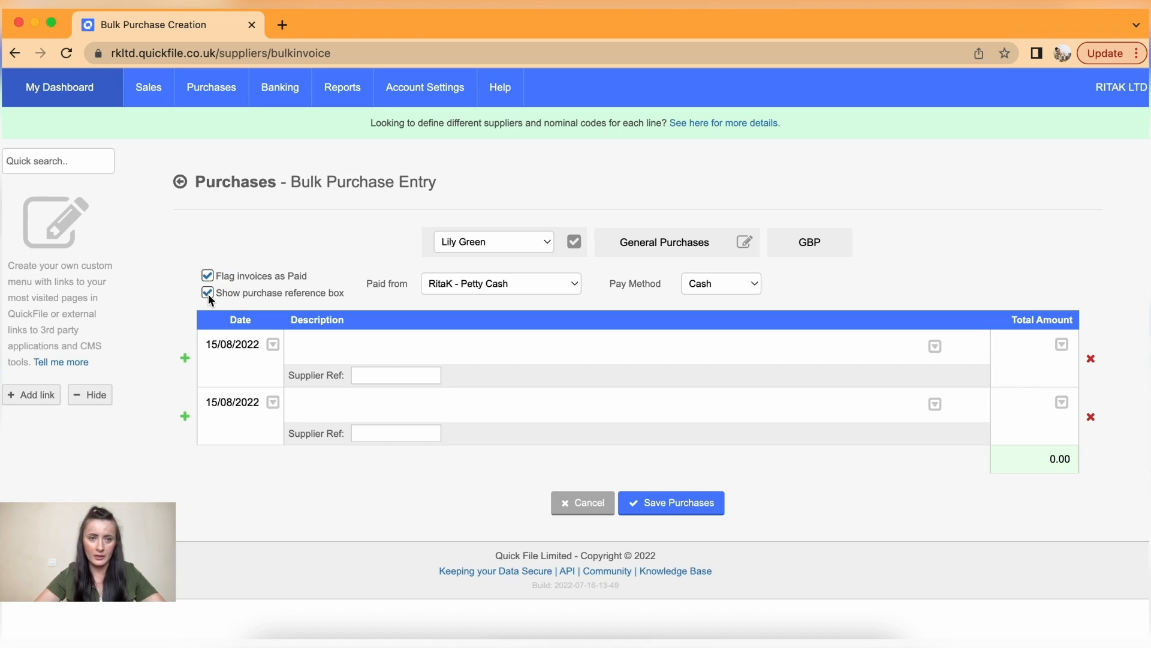
click(255, 345)
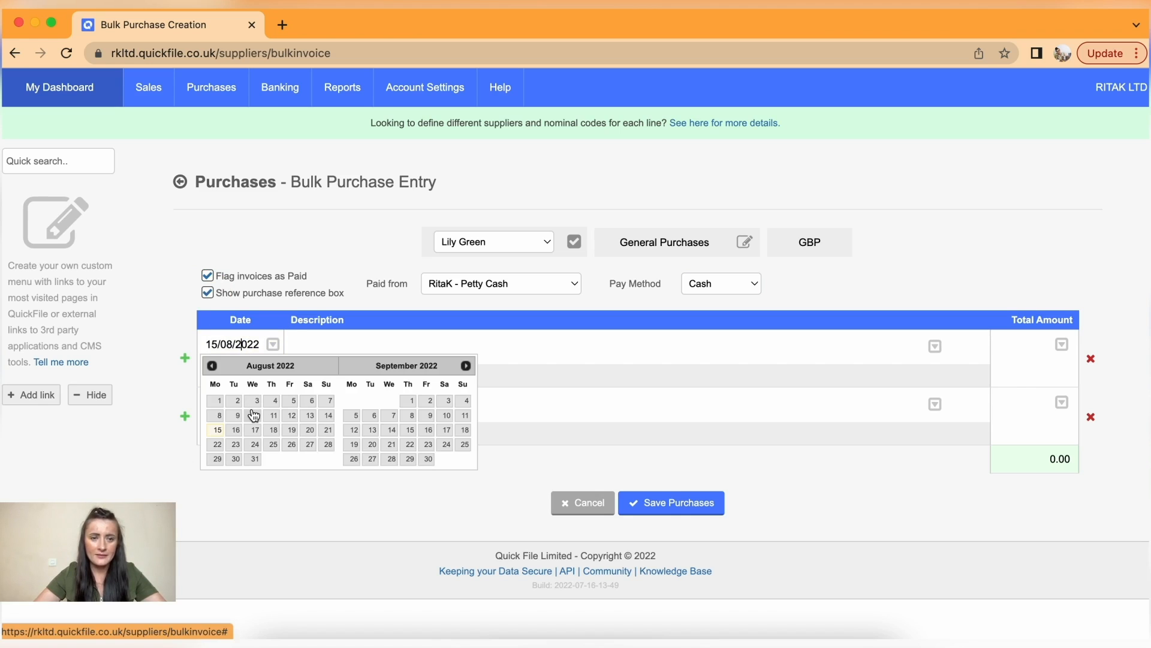
click(218, 403)
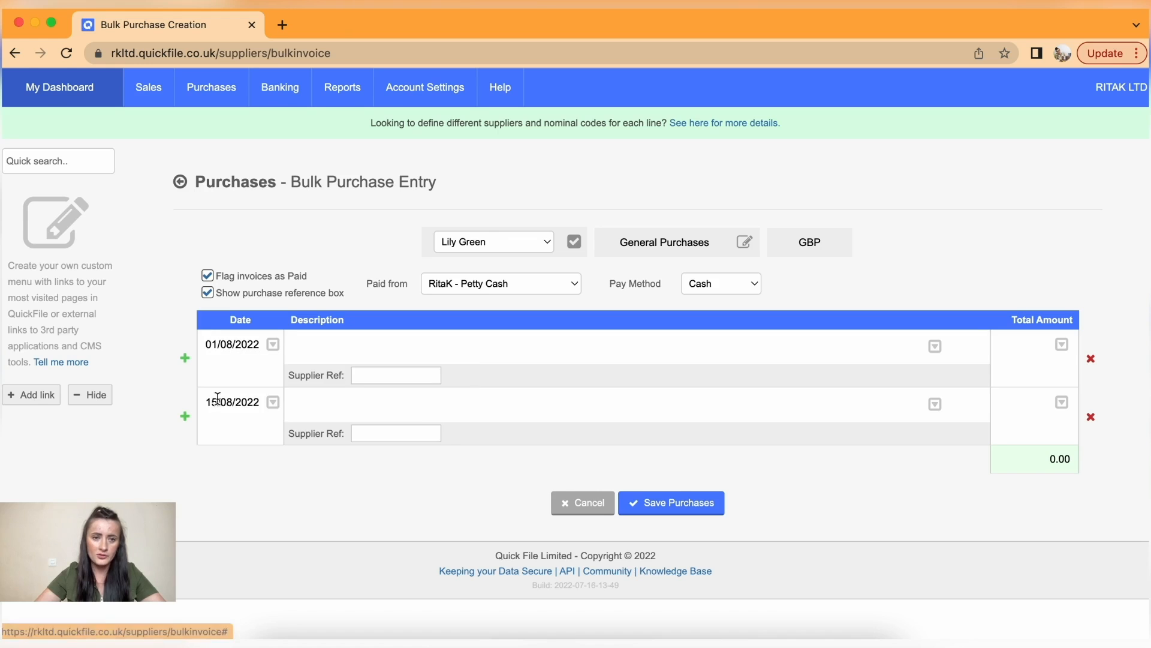
click(246, 411)
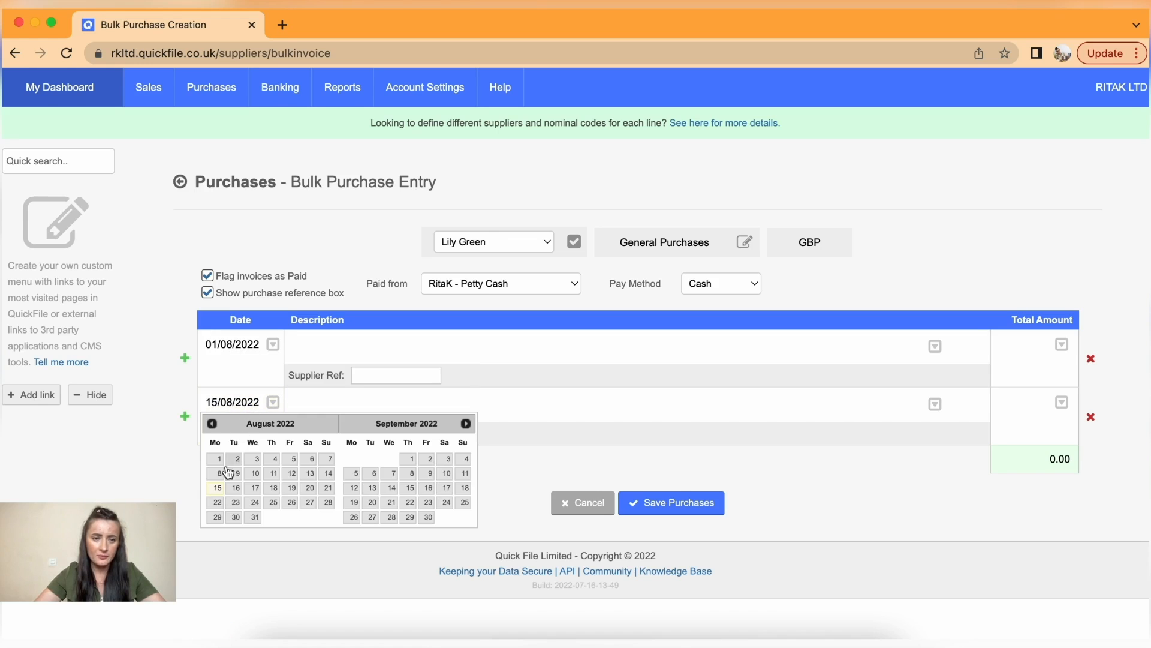
click(219, 478)
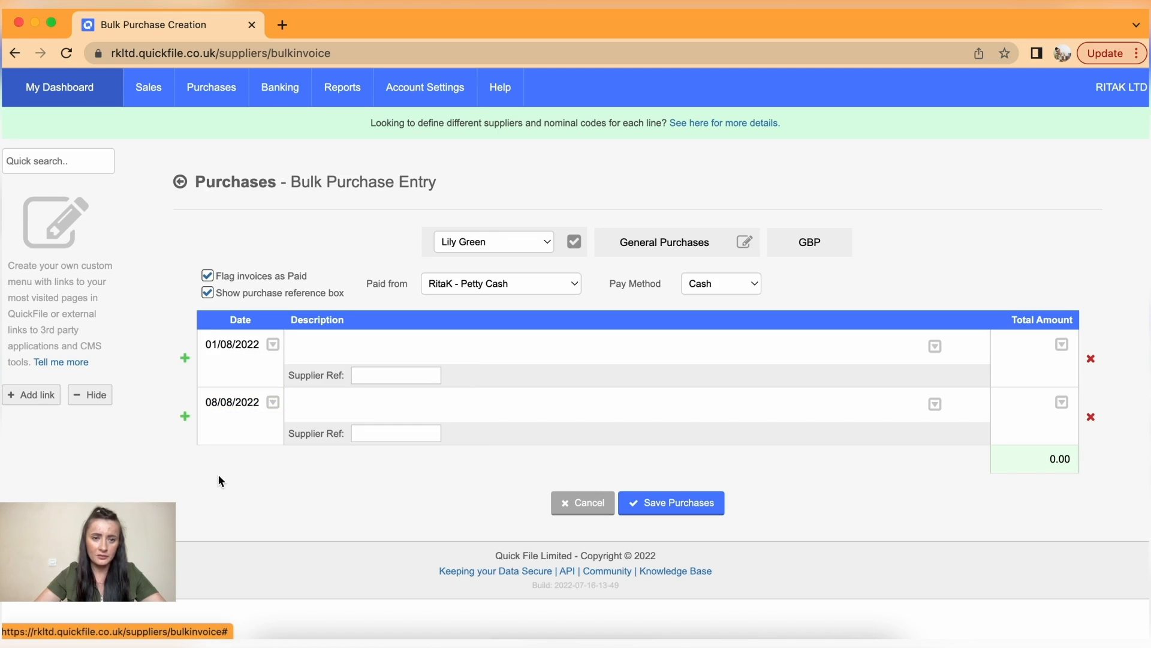
- Add a third purchase row dated 15/08/2022
click(185, 416)
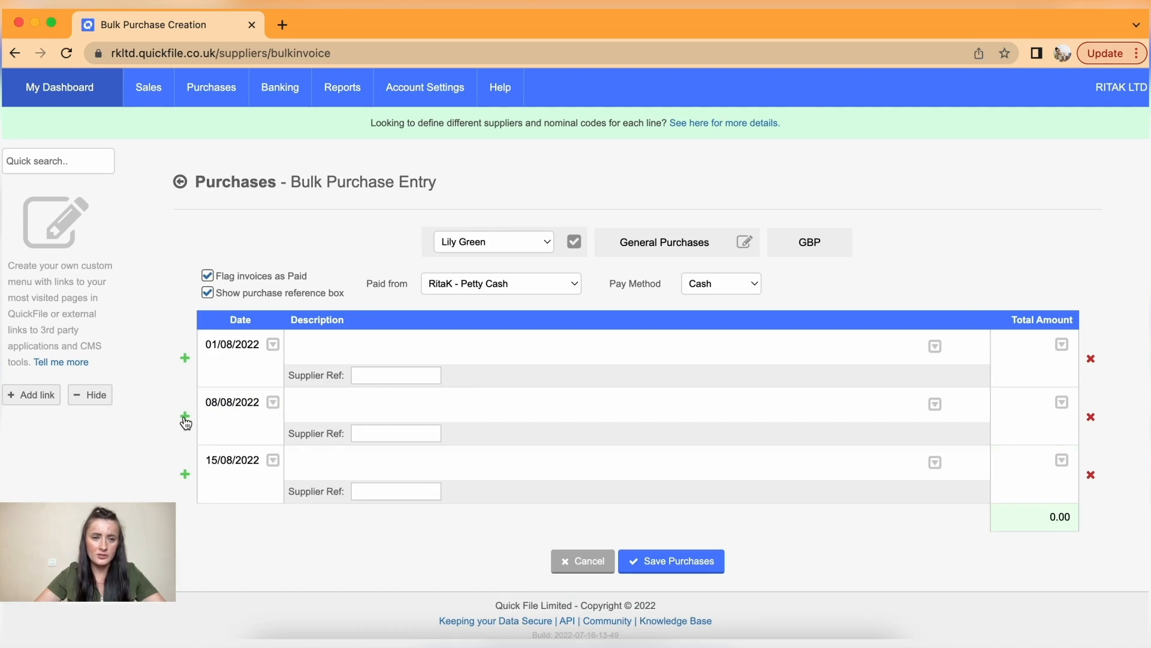
click(257, 463)
click(219, 545)
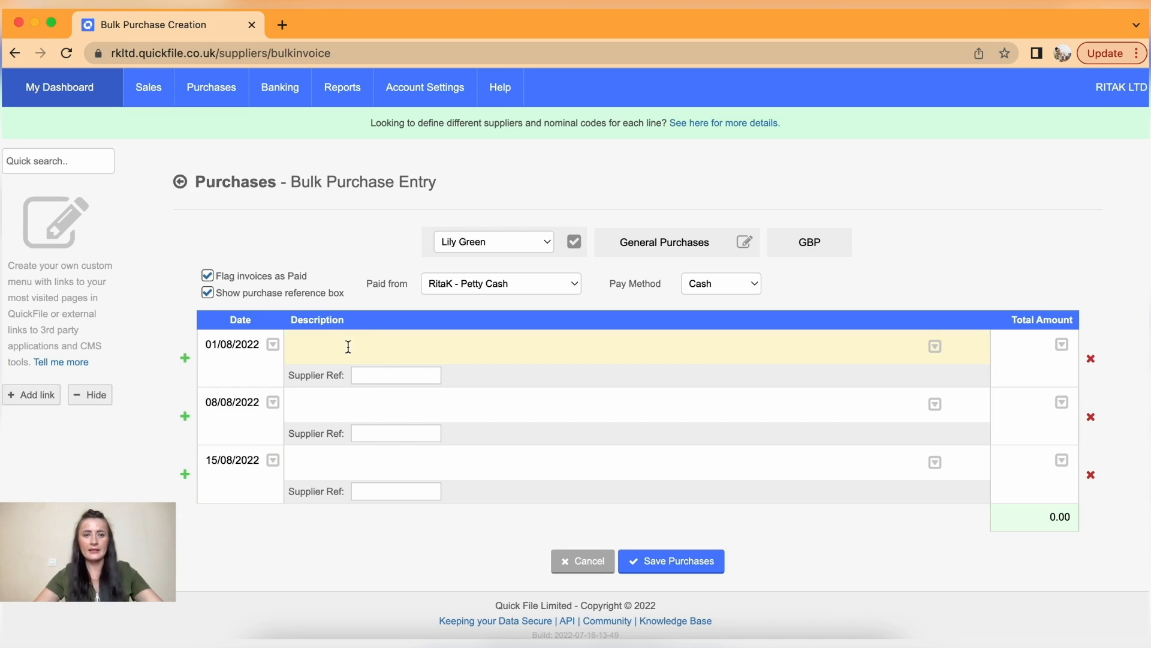
- Fill the first line: 'Weekly sales invoice', supplier ref LG-123, total 350
text(Weekly)
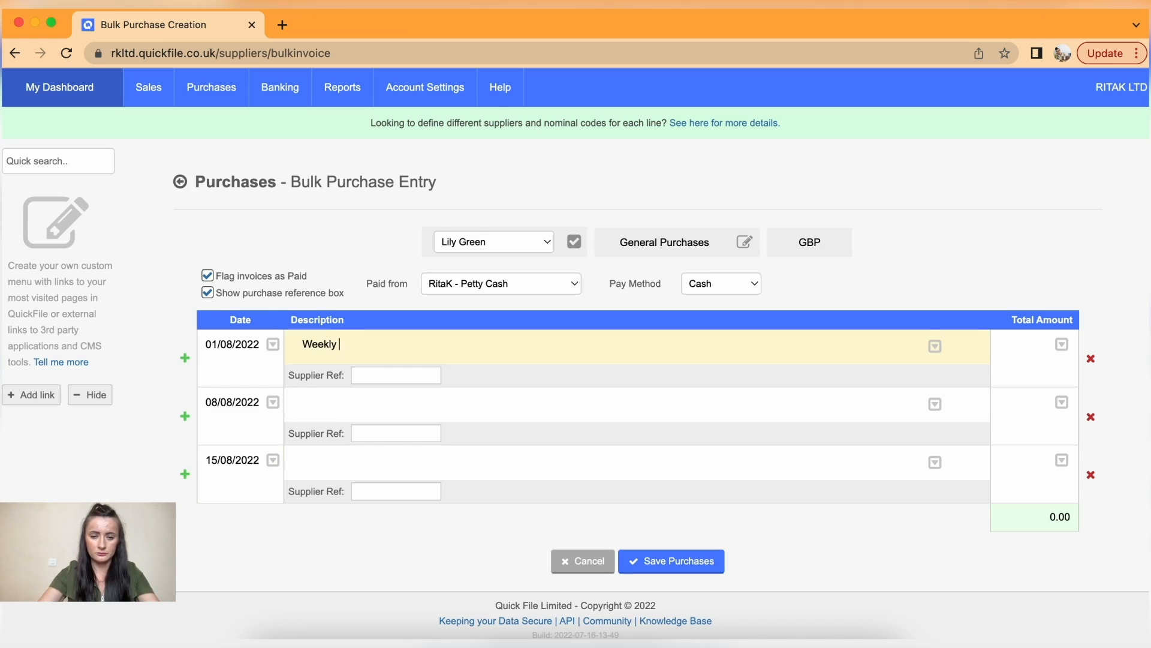
text(sales)
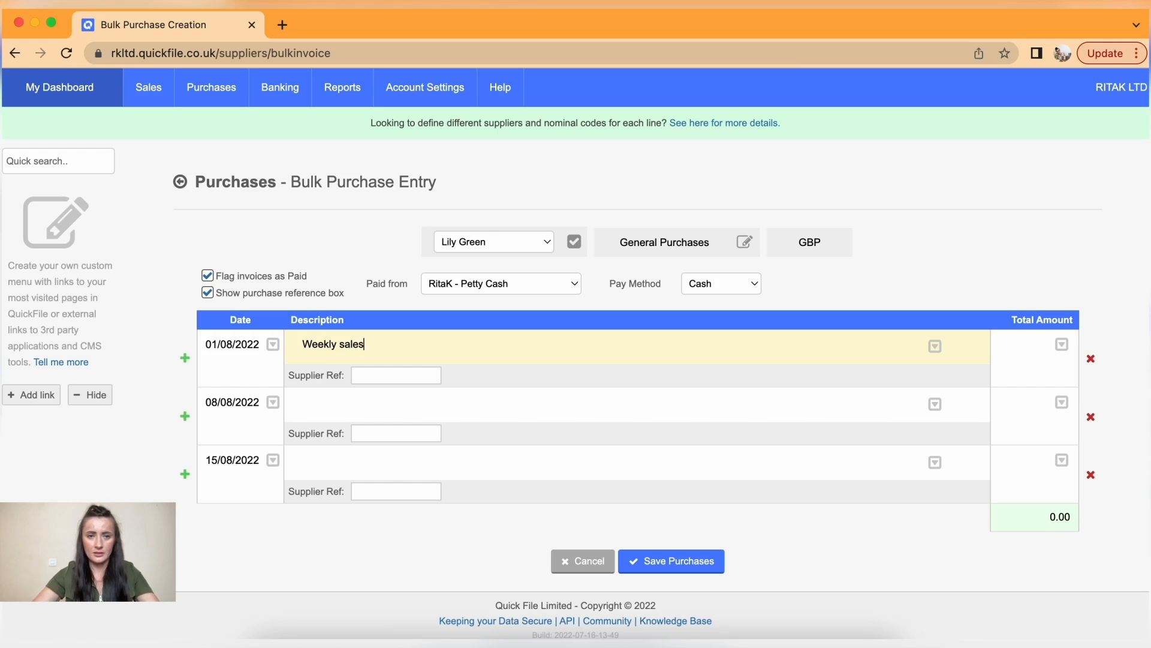
text( in)
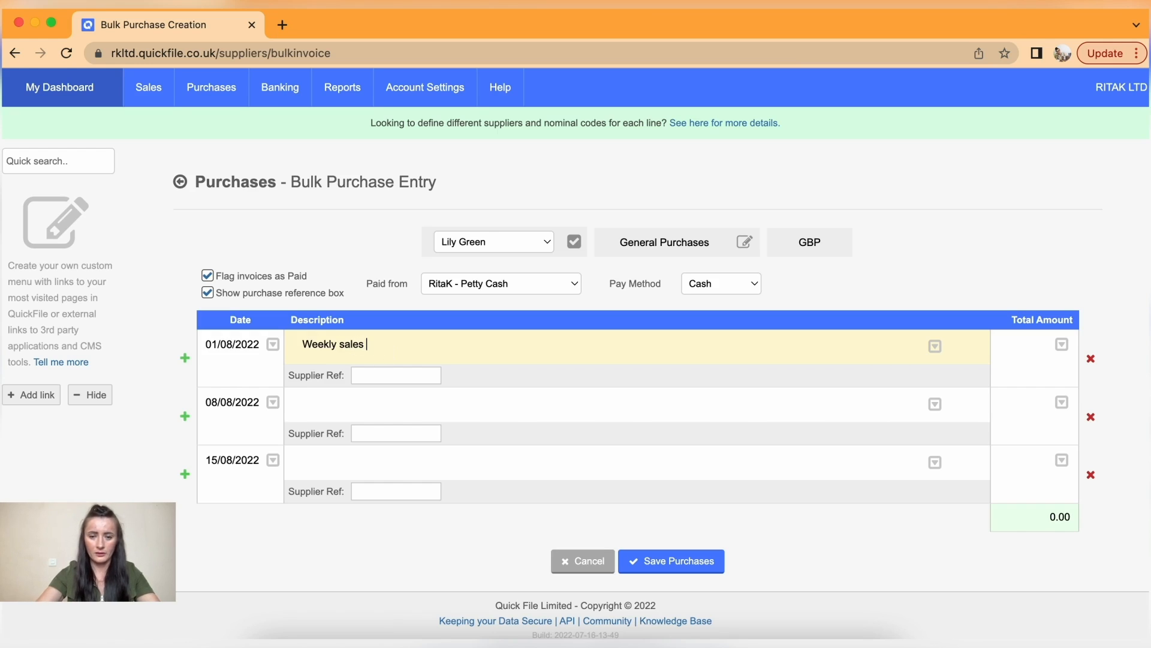
text(voice)
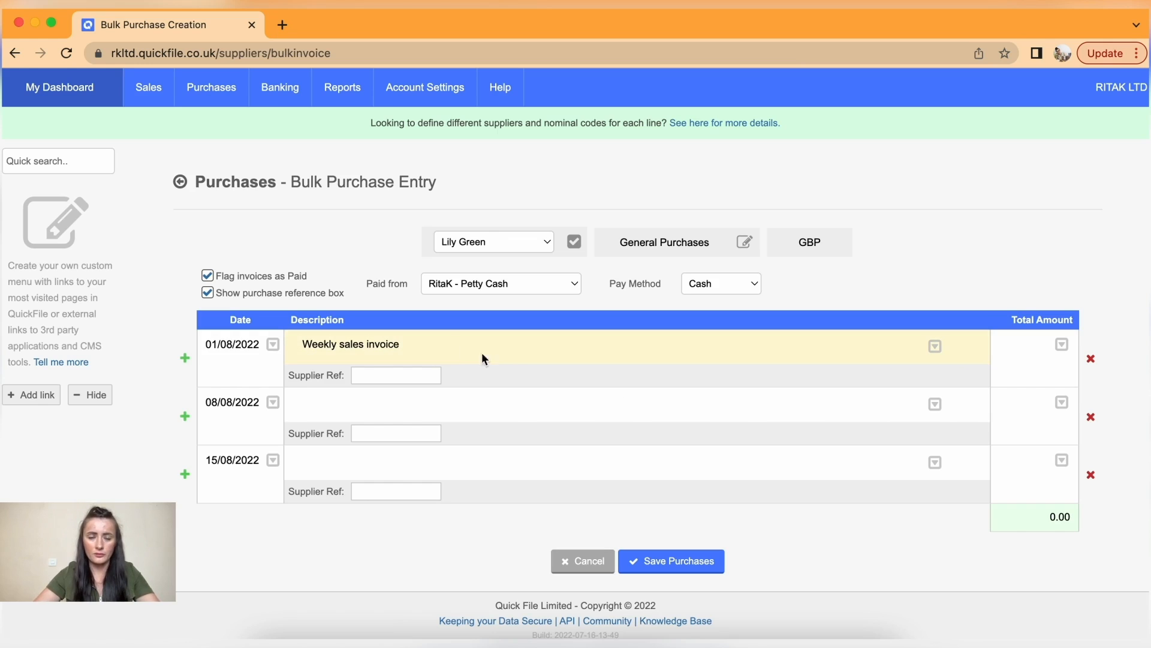
click(404, 374)
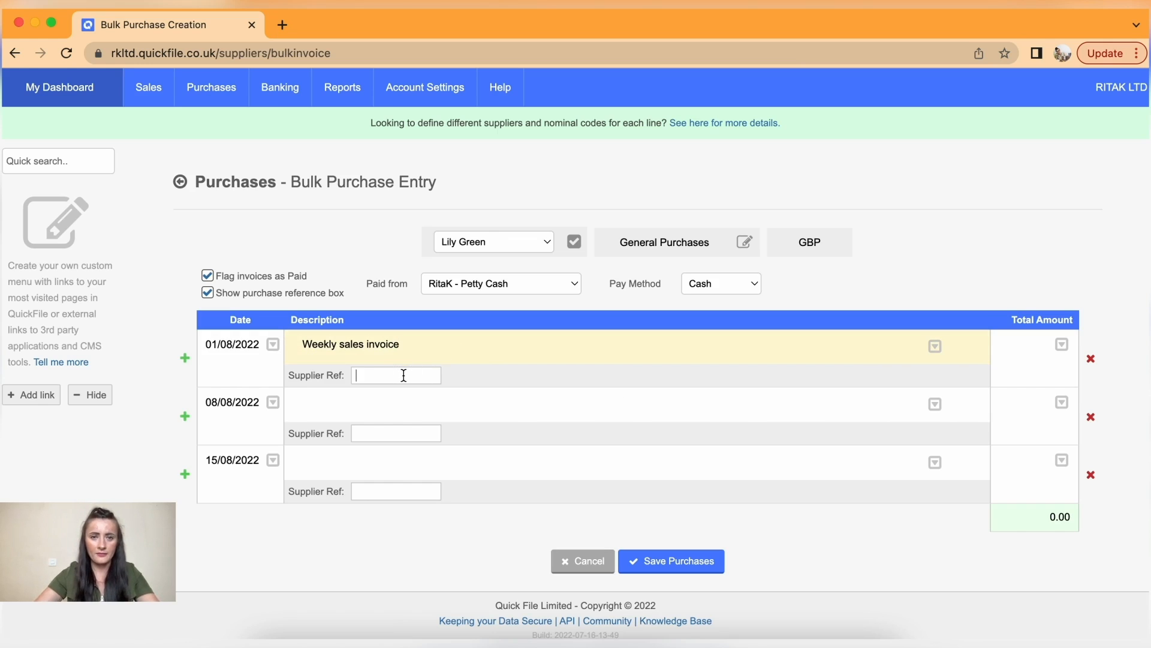
text(LG-123)
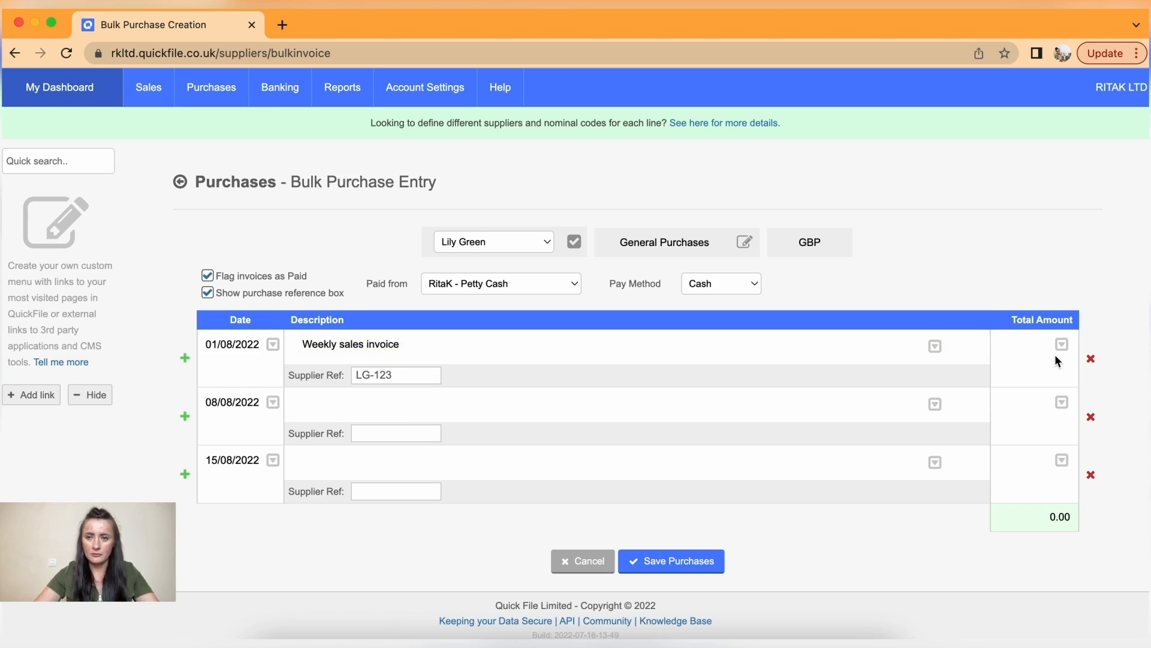
click(1038, 341)
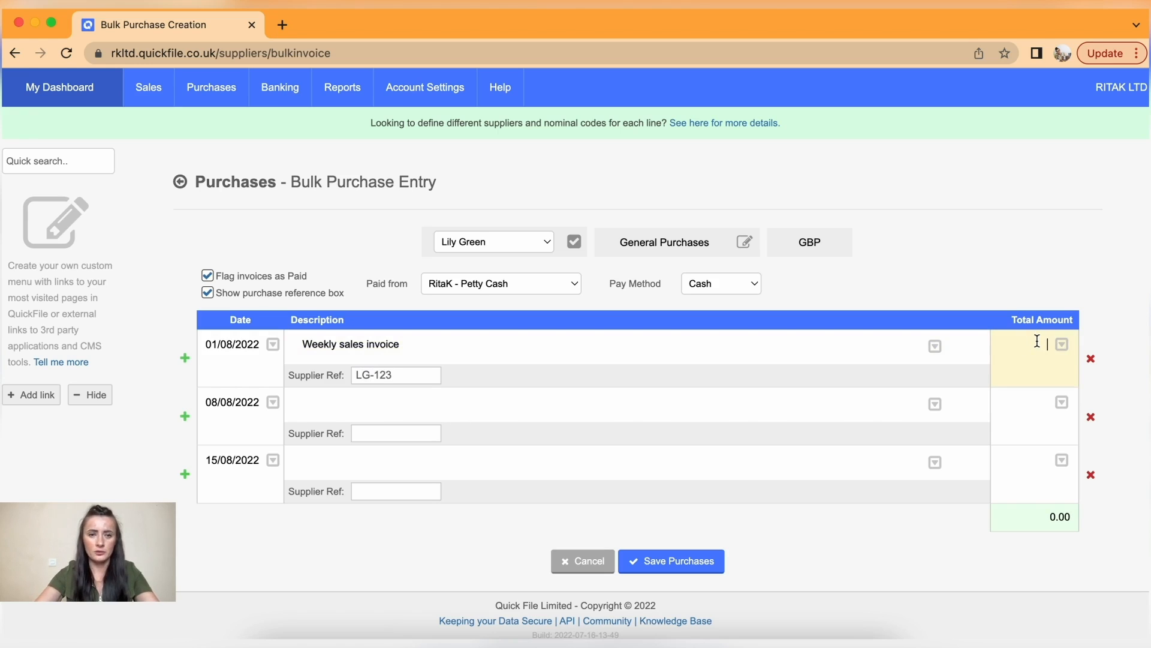
text(350)
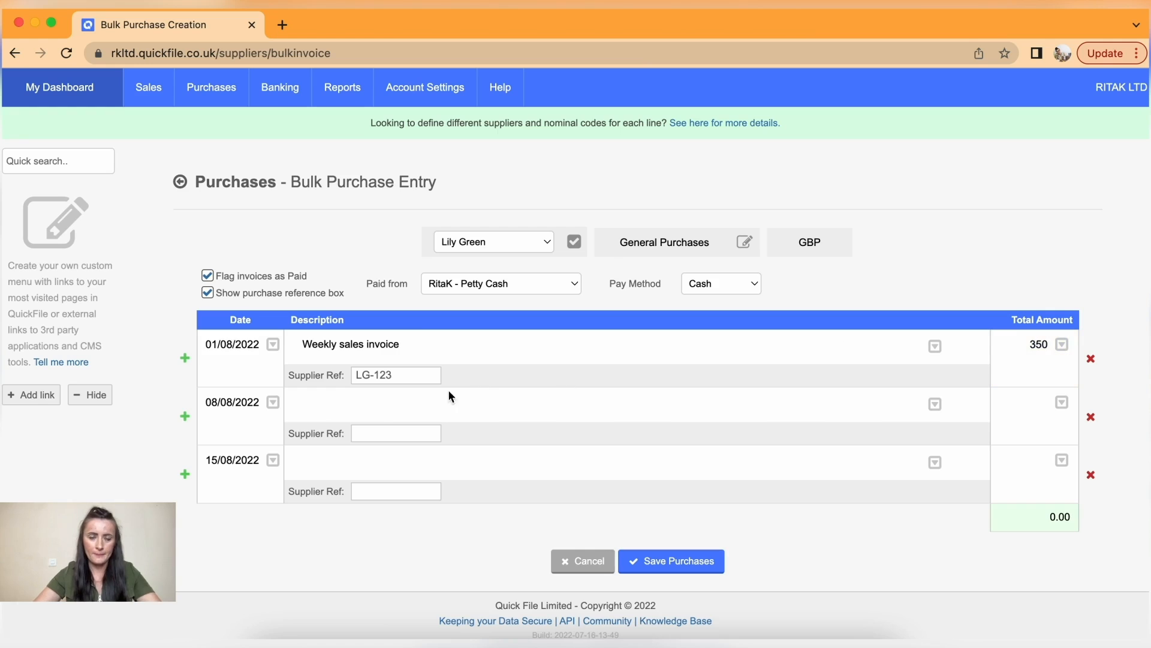
- Fill the second line: 'Weekly job', supplier ref LG-125, total 230
click(376, 398)
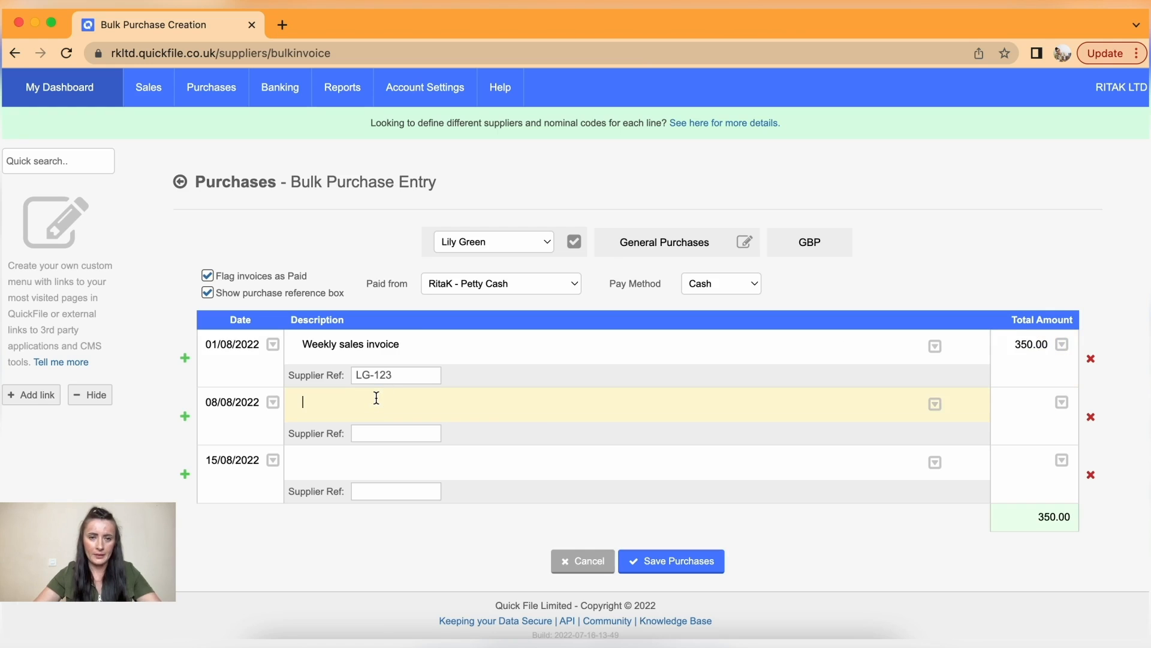
text(Weekly job)
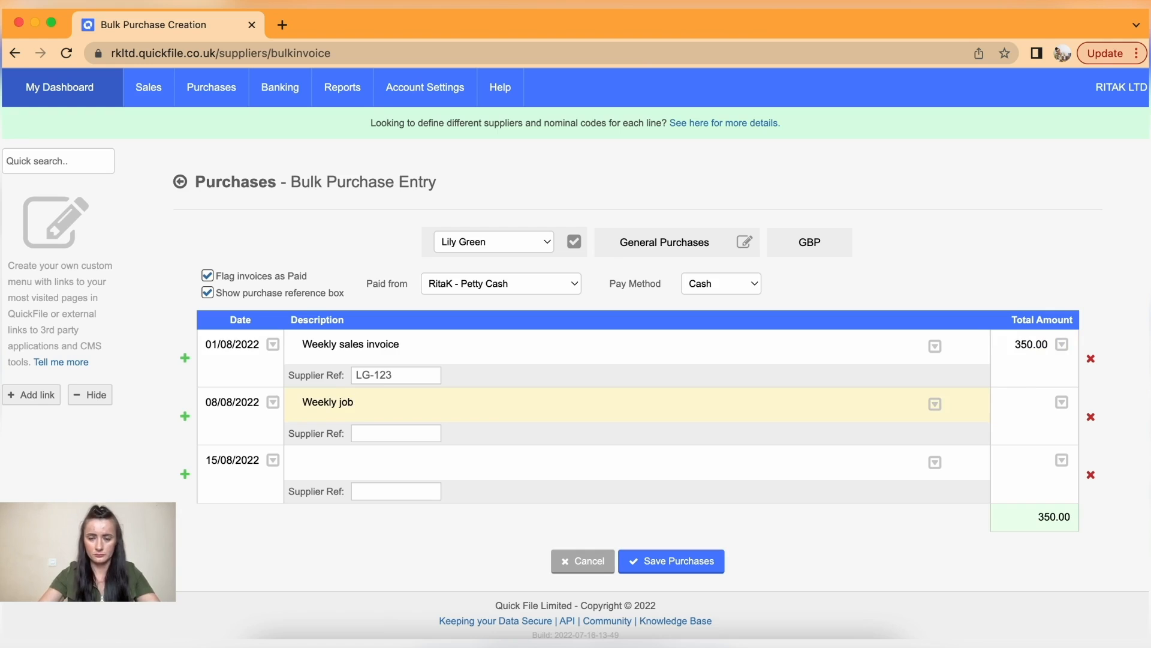
click(408, 434)
text(LG-125)
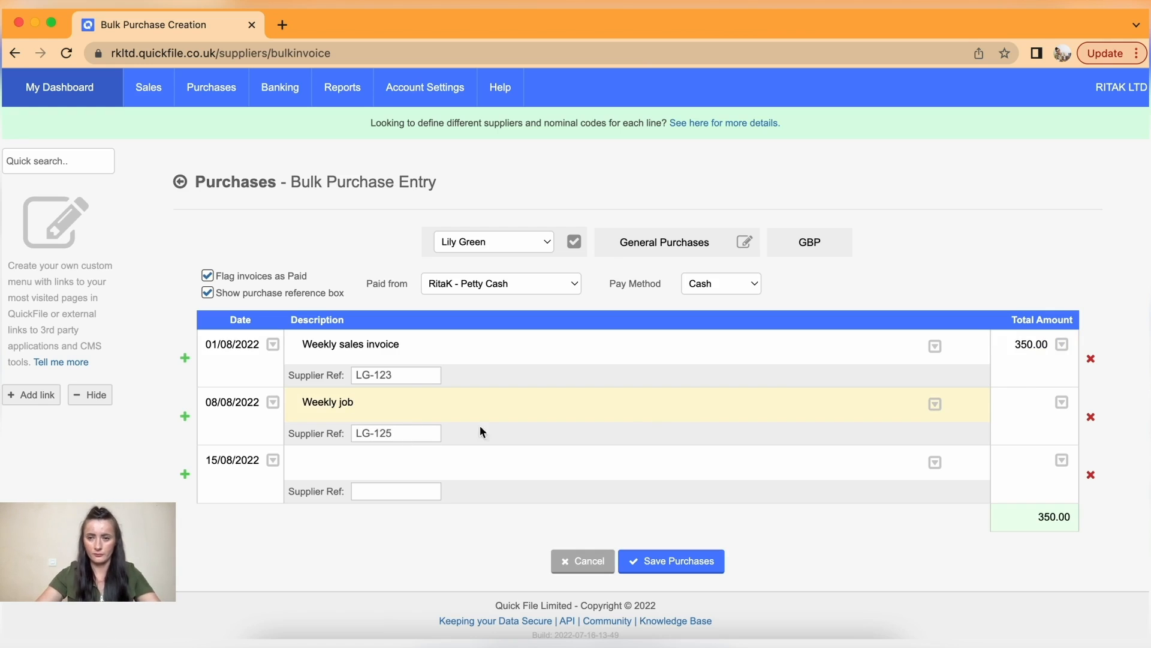
click(1031, 403)
text(230)
- Fill the third line: 'Contractor work (MakeUp services)', total 330, supplier ref LG-128
click(390, 459)
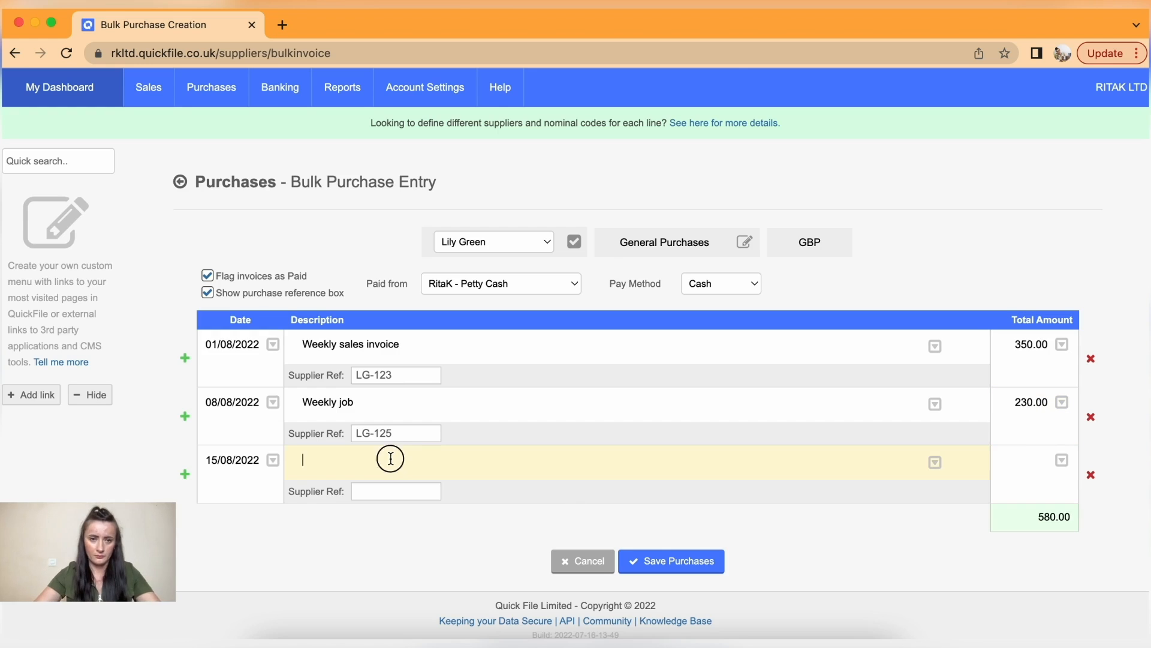
text(C)
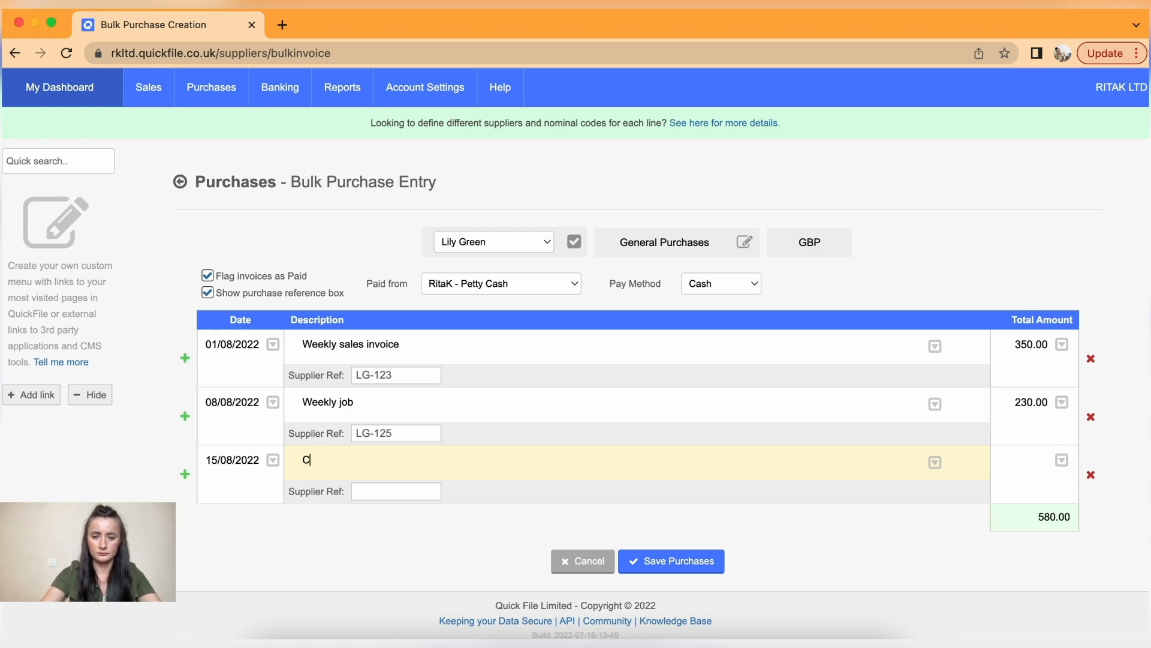
text(ontractor work (MakeUp )
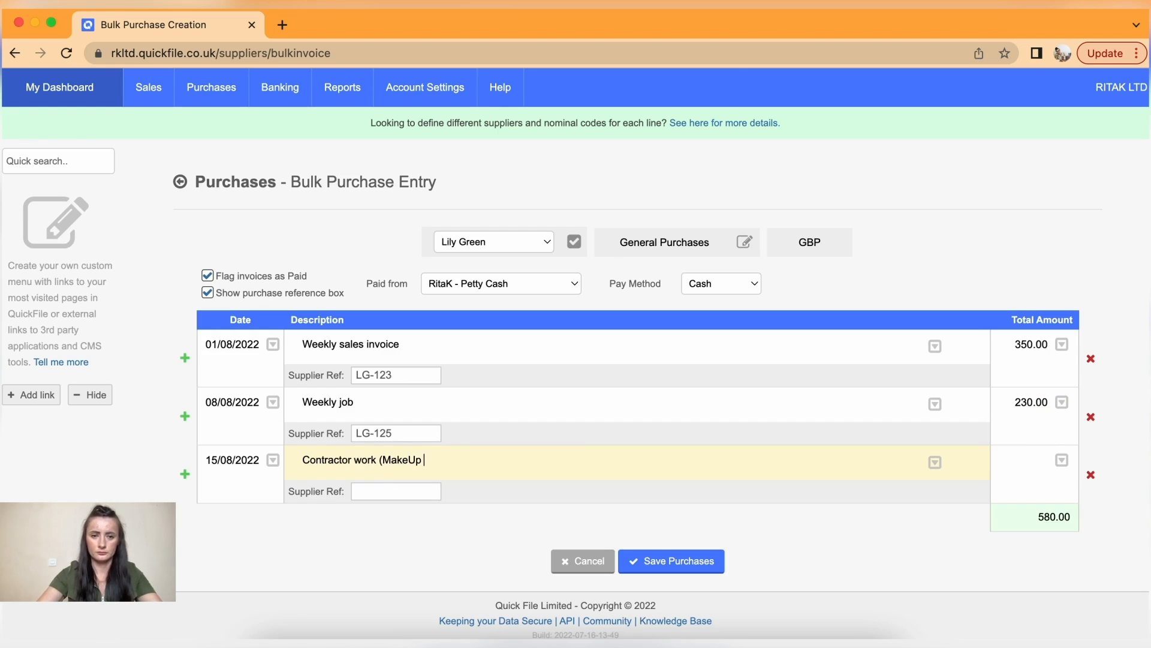
text(services))
click(1044, 466)
text(330)
click(399, 488)
text(LG-128)
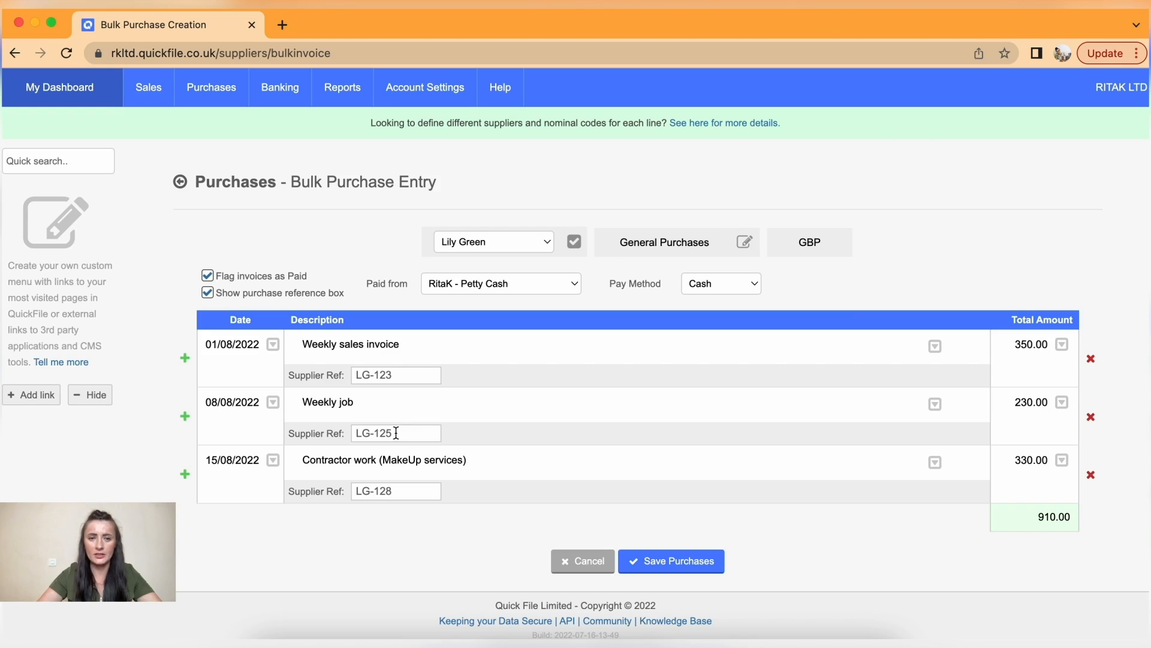
- Append '(MakeUp services)' to the first two descriptions and remove 'sales' from the first
click(478, 462)
drag(478, 462, 381, 460)
key(ctrl+c)
click(401, 406)
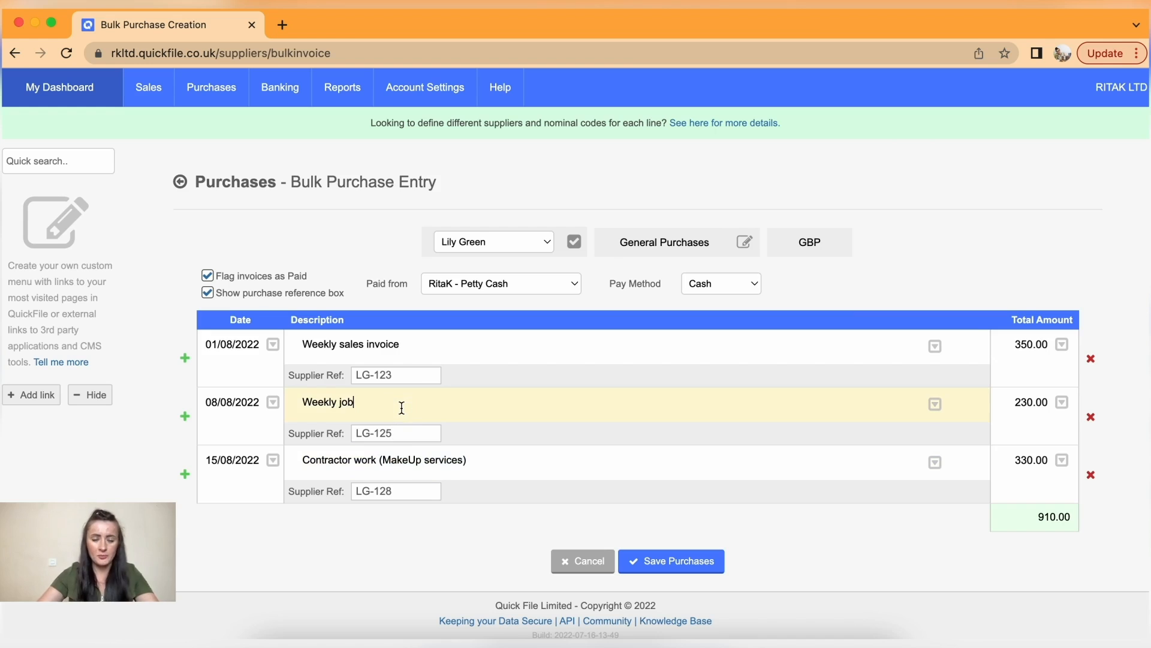
key(ctrl+v)
click(432, 343)
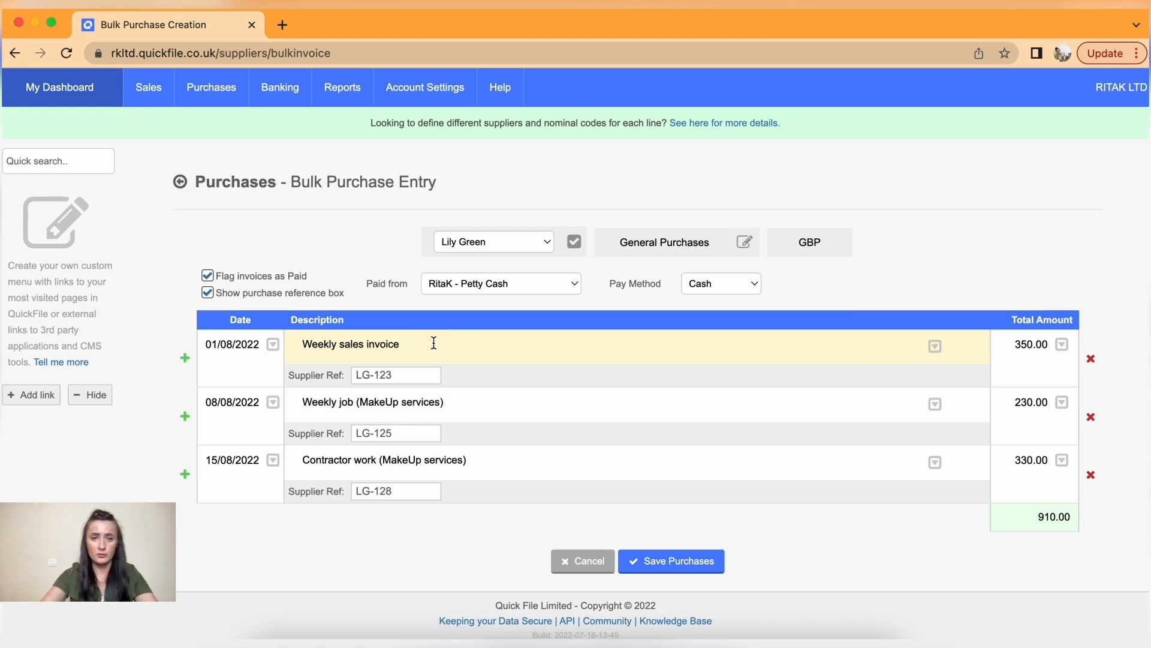
key(cmd+v)
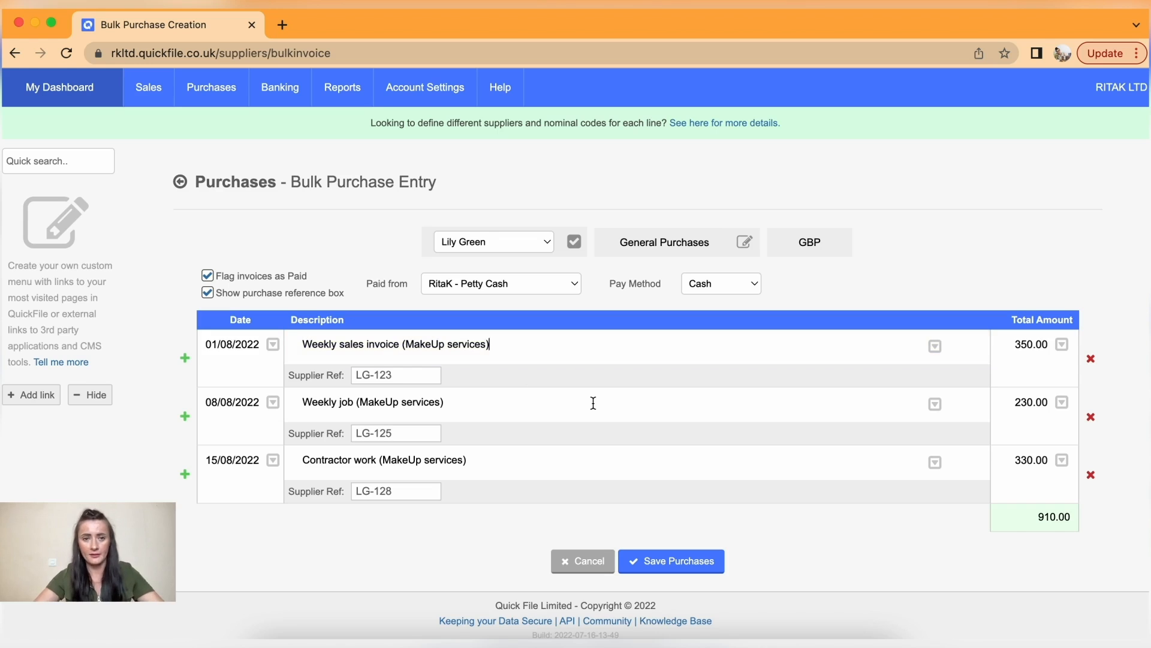
click(368, 344)
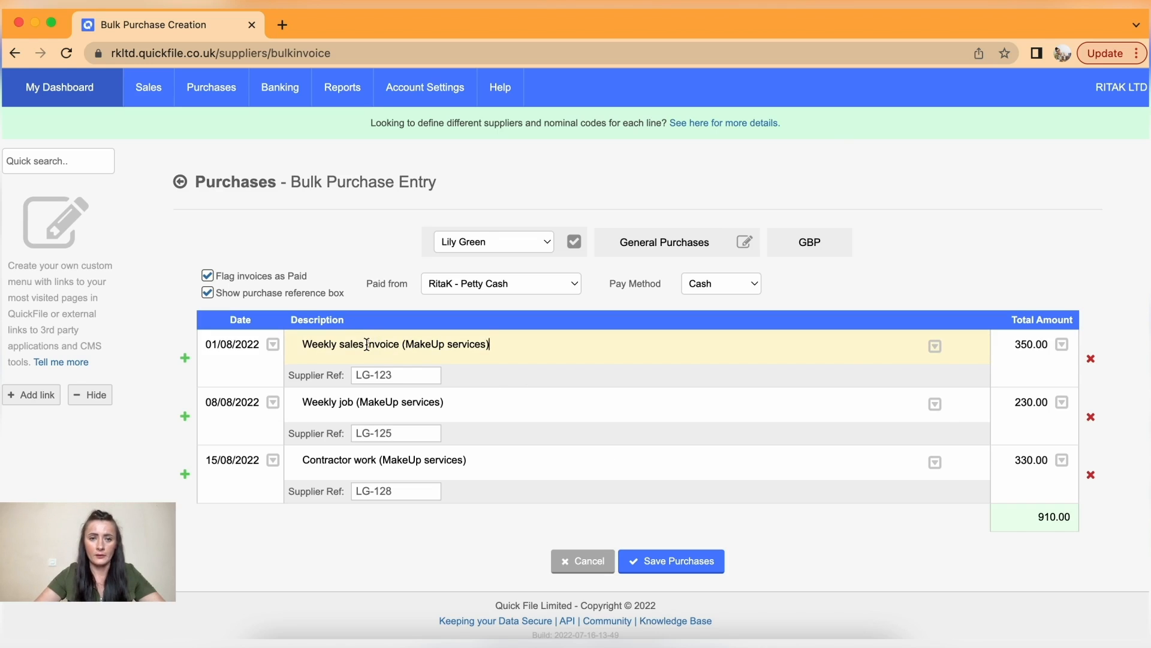
key(BackSpace)
key(BackSpace)
key(BackSpace)
key(BackSpace)
key(BackSpace)
key(BackSpace)
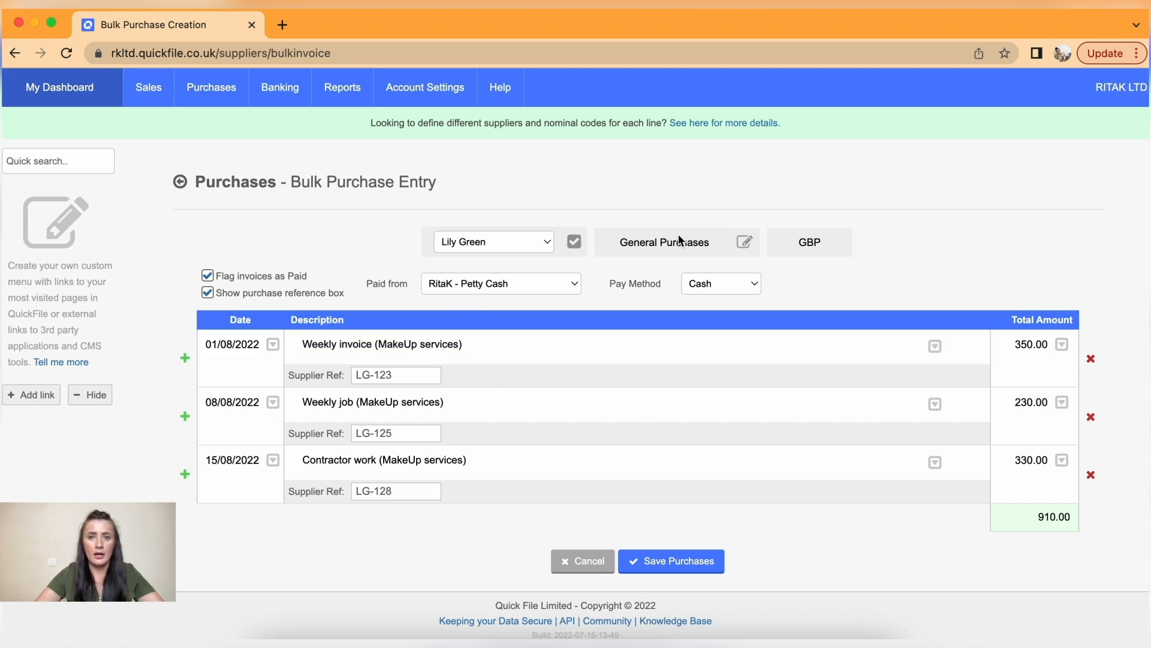
- Change the category to Cost of Sales Labour and save the three purchases
click(744, 249)
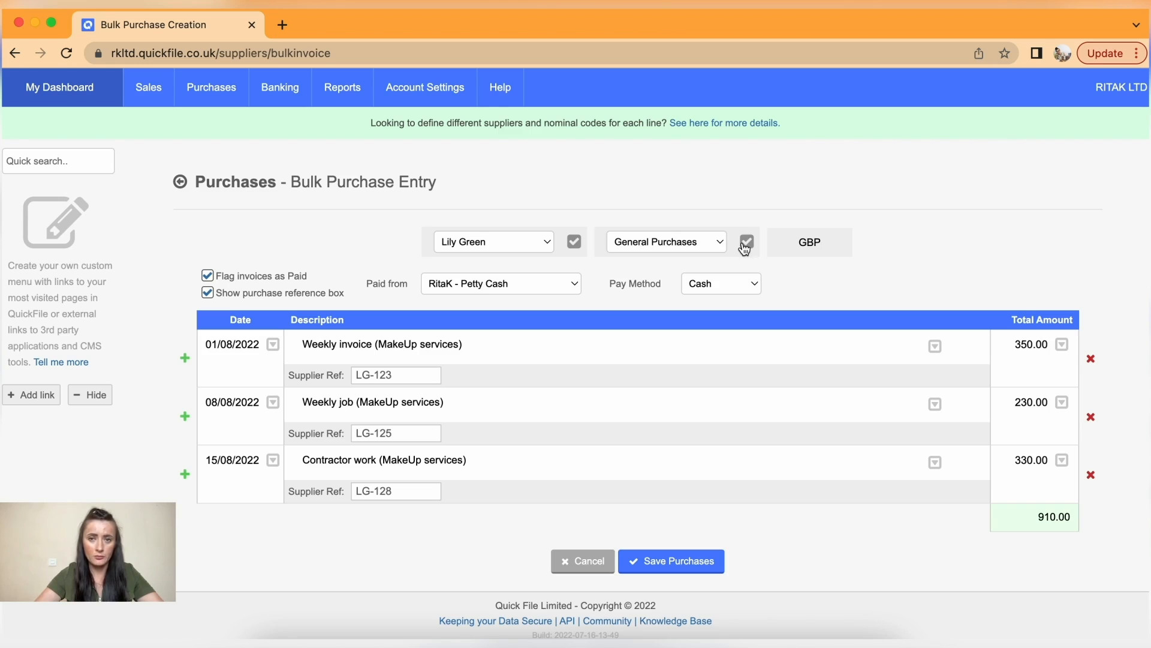
click(720, 242)
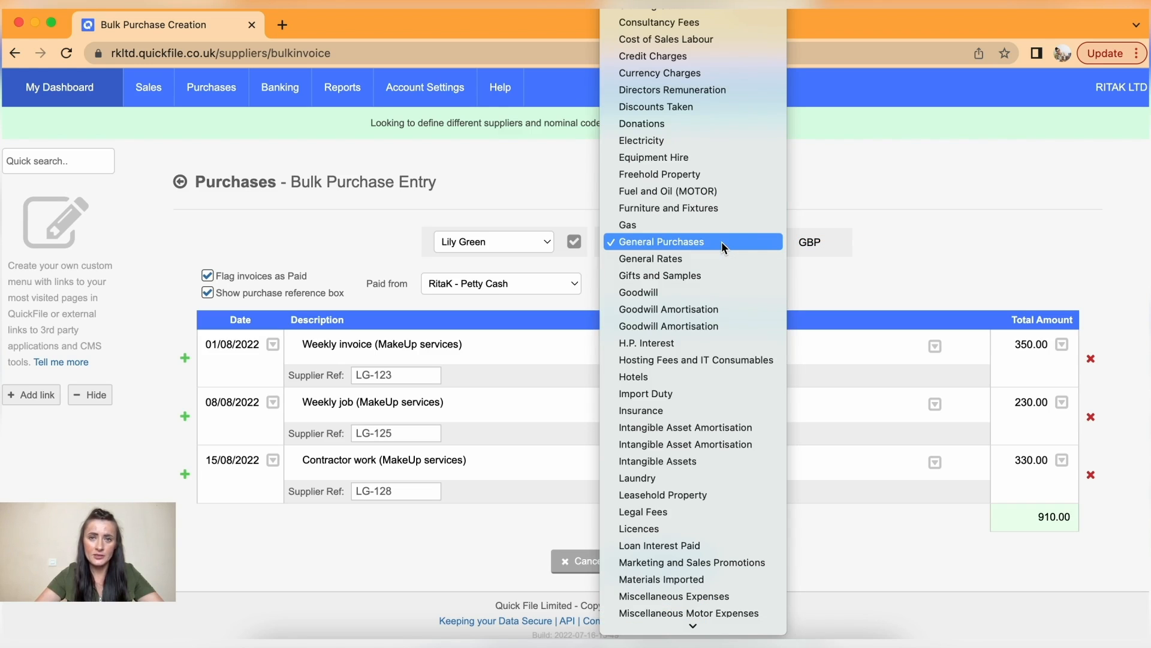
click(705, 40)
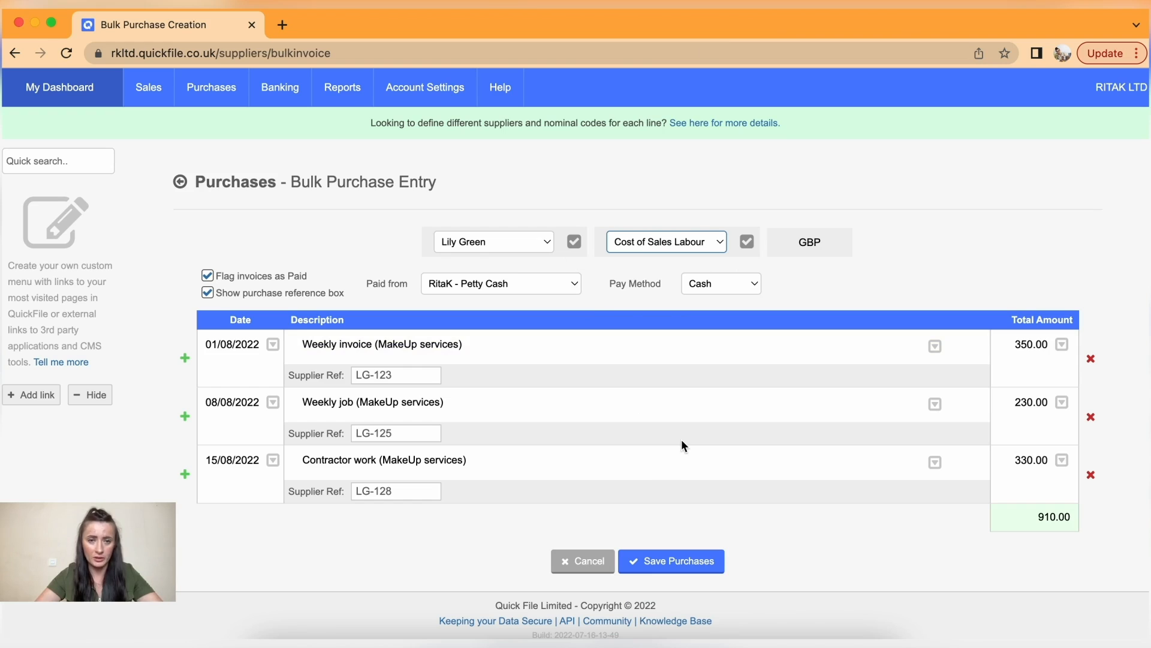
click(680, 566)
- List all purchases, showing QF00003–QF00005 from the new supplier as PAID
mouse_move(200, 90)
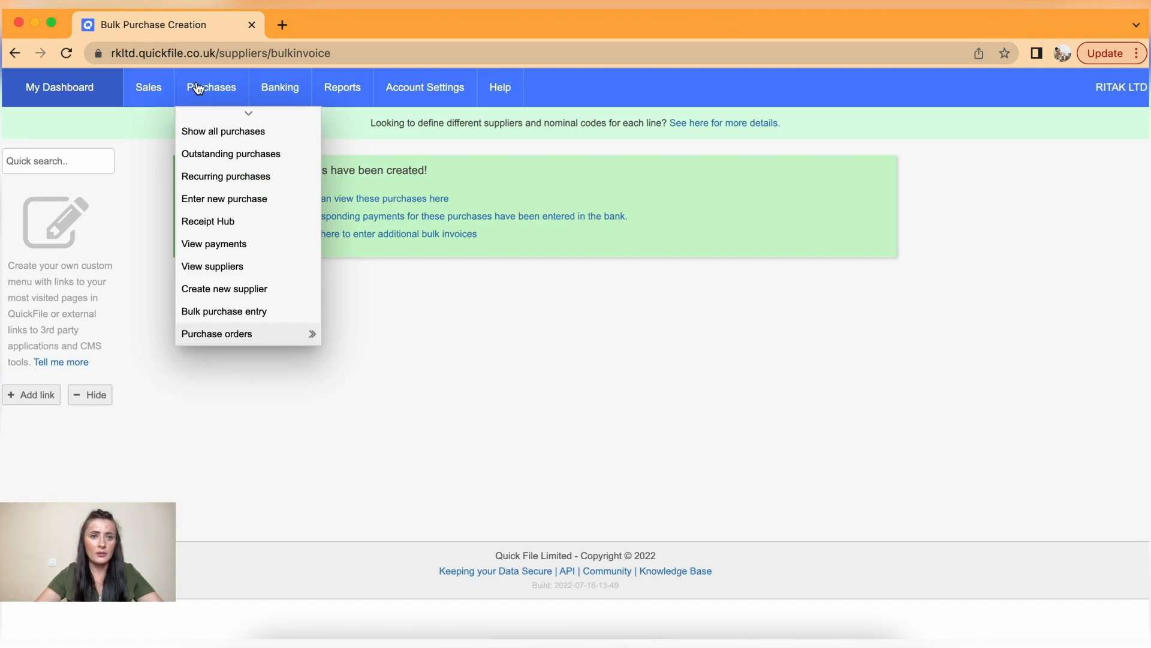
click(219, 133)
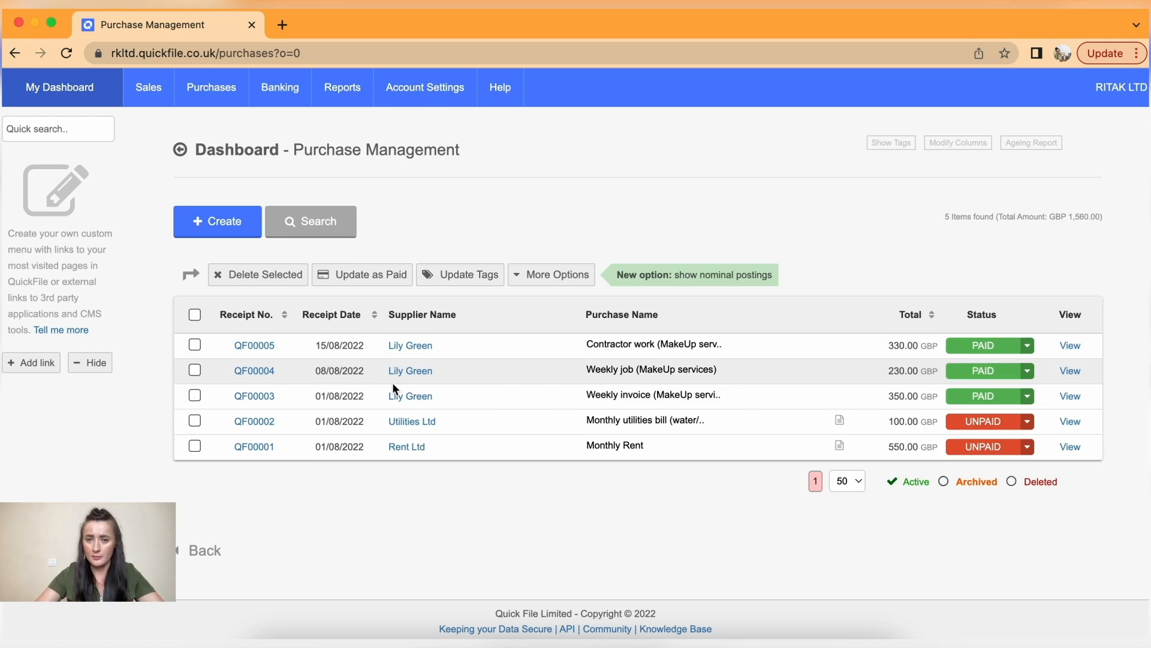
mouse_move(234, 106)
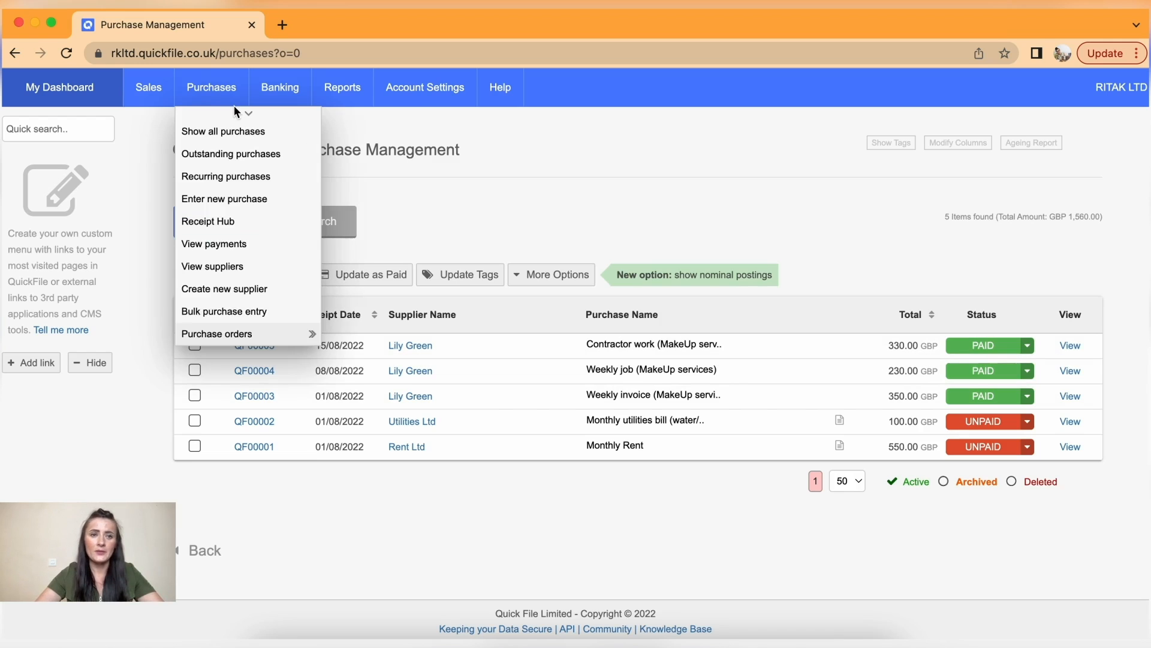
- Open the Recurring Purchases list, which currently shows no items
click(231, 177)
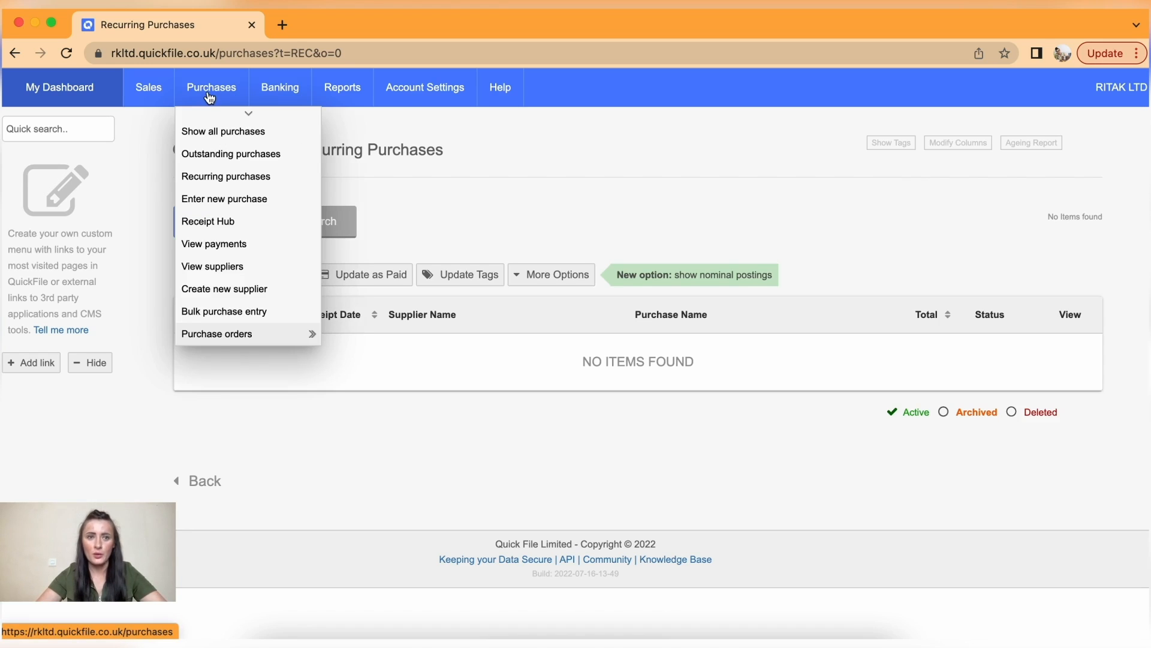
click(237, 182)
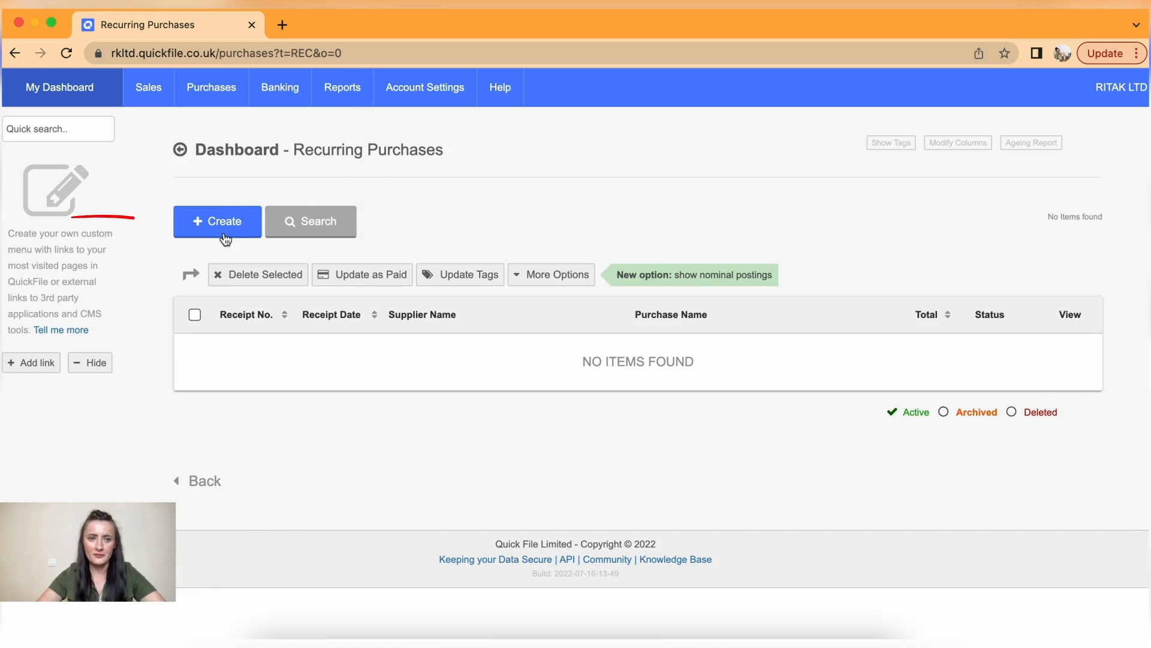
- Start a new purchase from Courses Ltd with supplier reference COUR-234
click(225, 237)
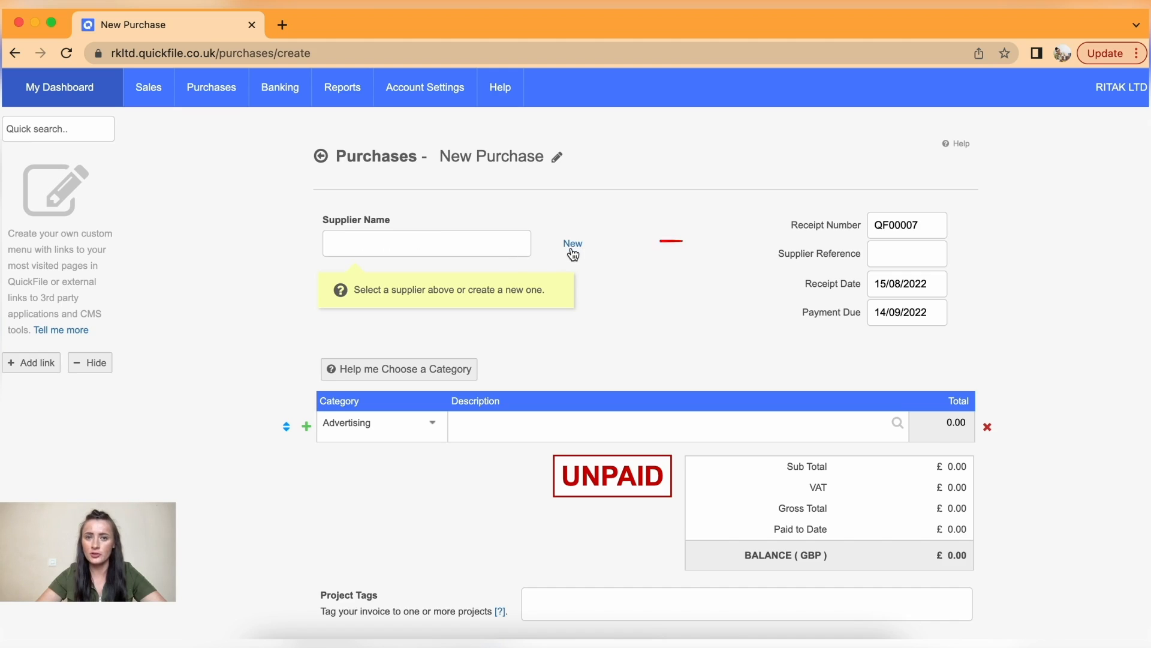
click(466, 245)
text(c)
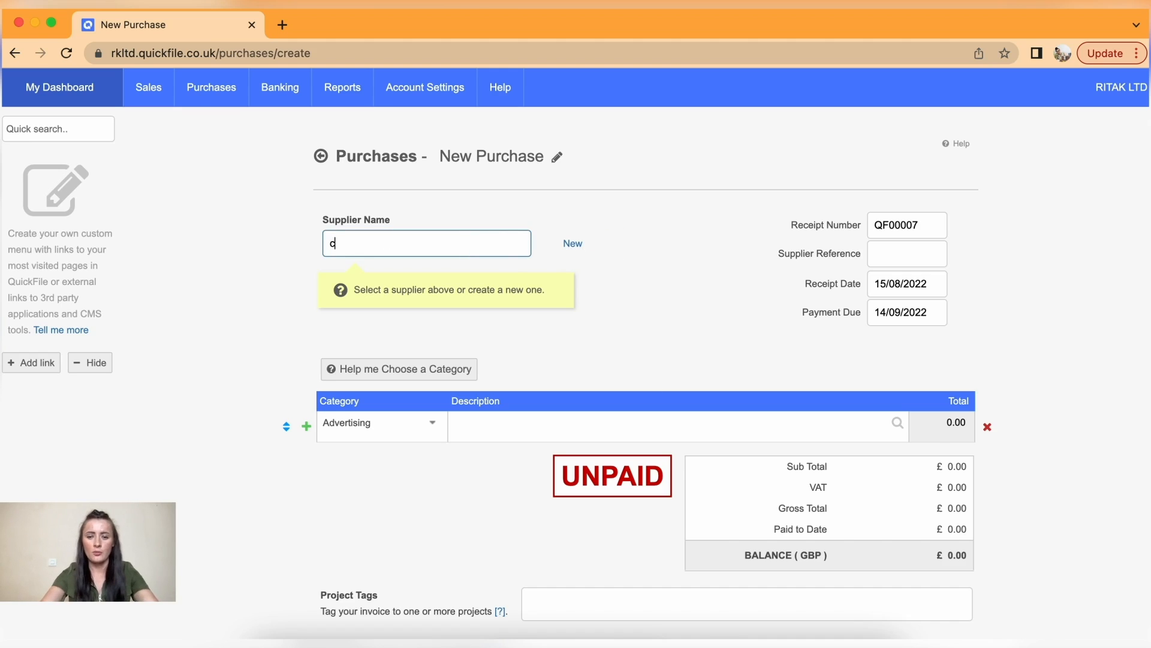
text(our)
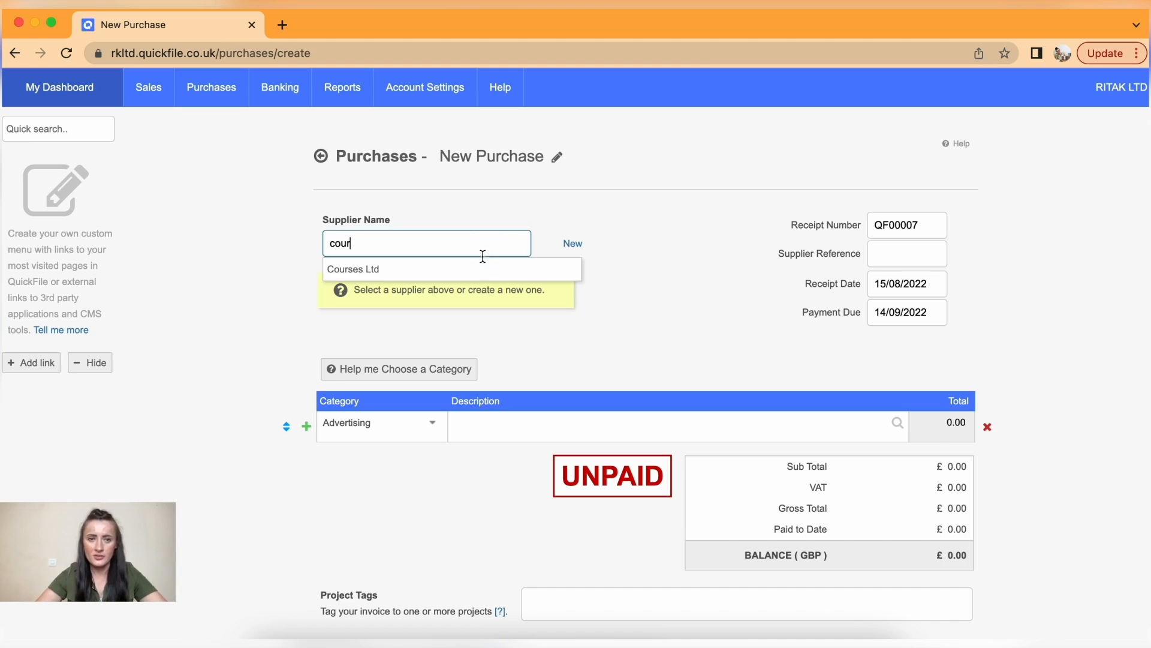
click(410, 274)
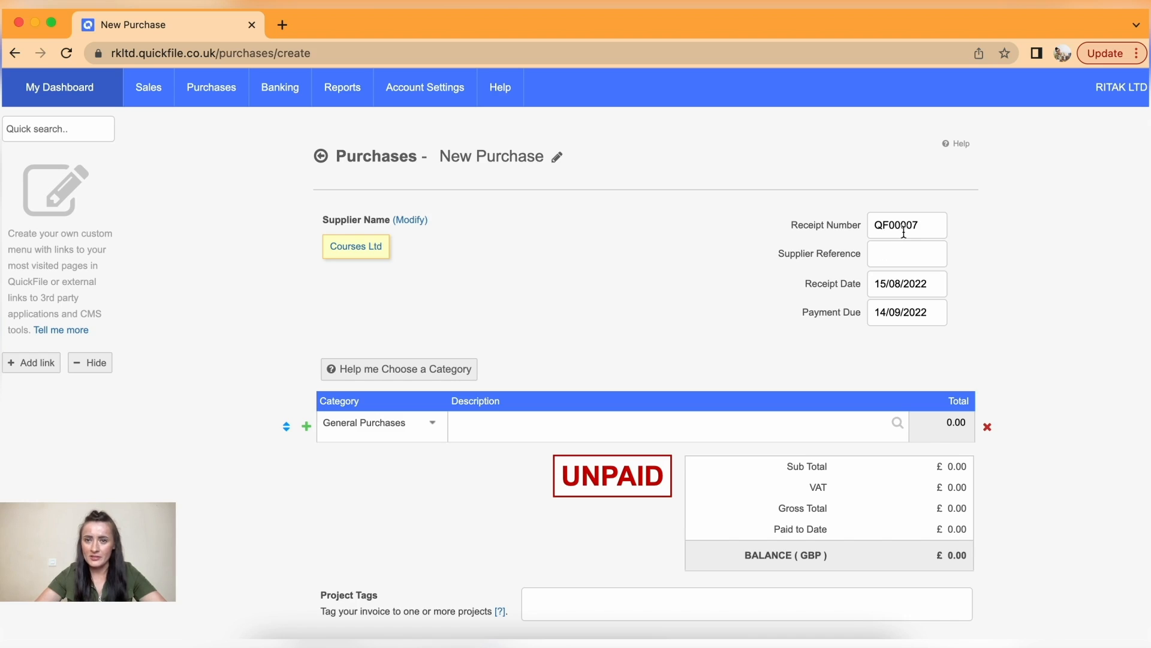
click(903, 255)
text(C)
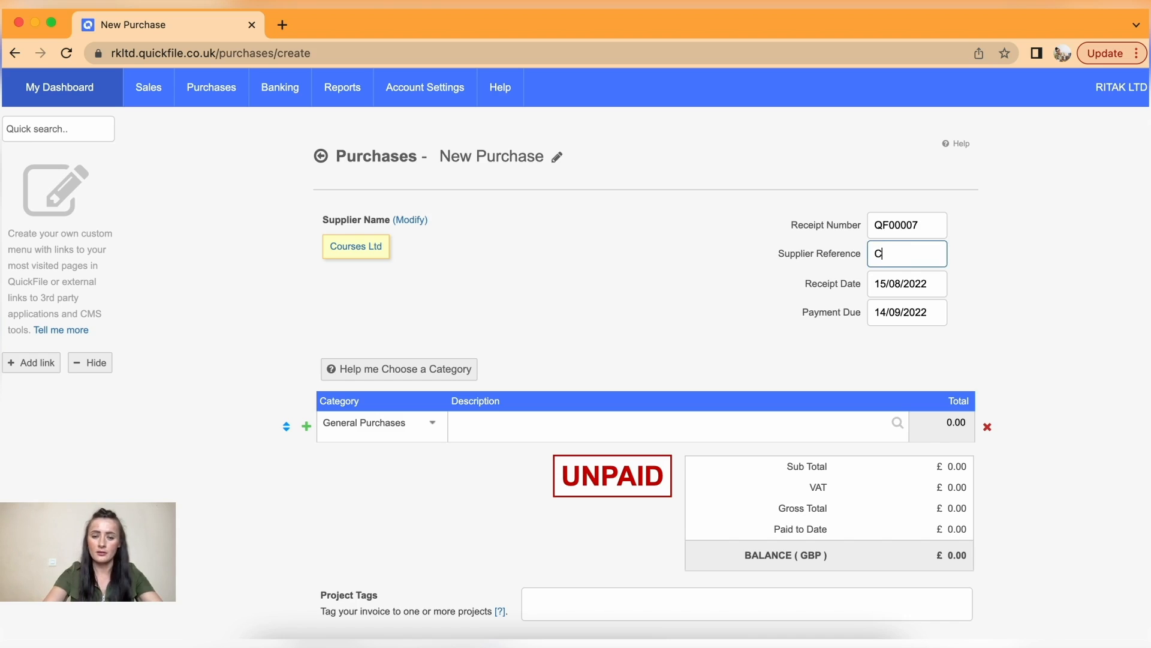
text(OUR-234)
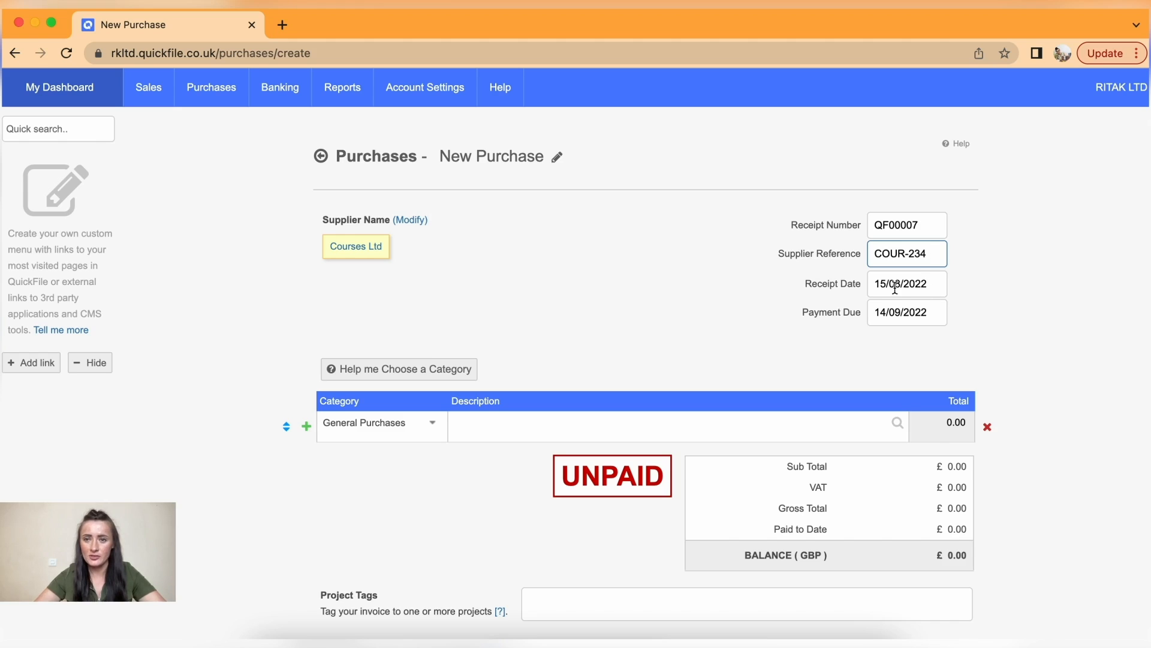
- Set the payment due date back to 15/08/2022 in the calendar
click(899, 310)
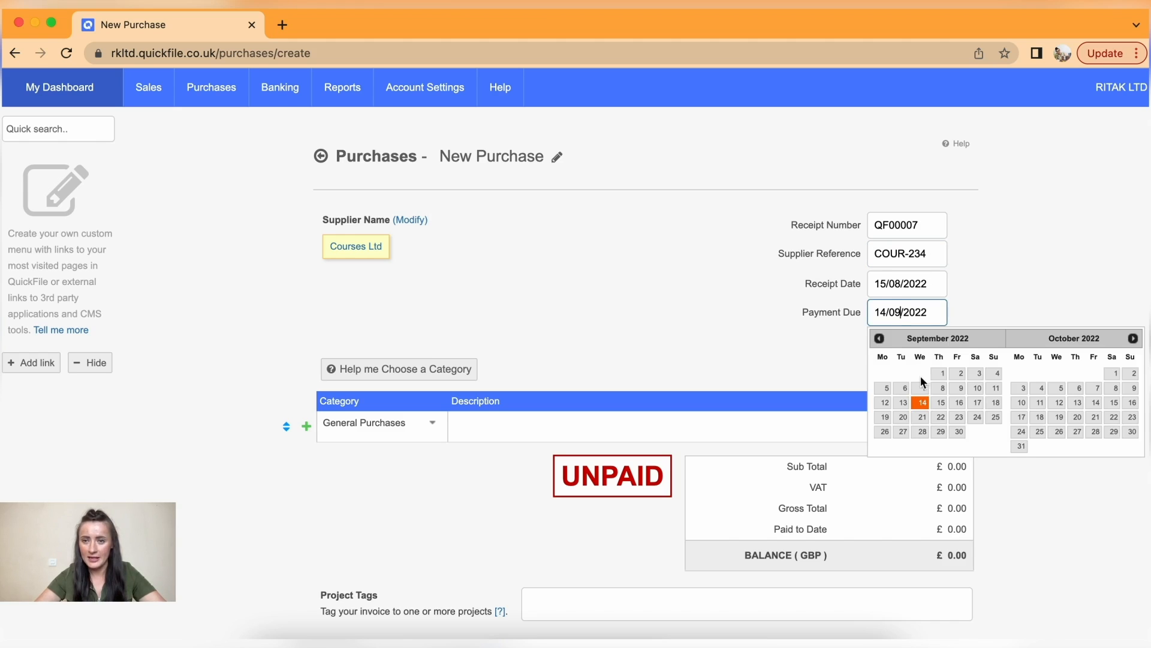
click(880, 338)
click(887, 405)
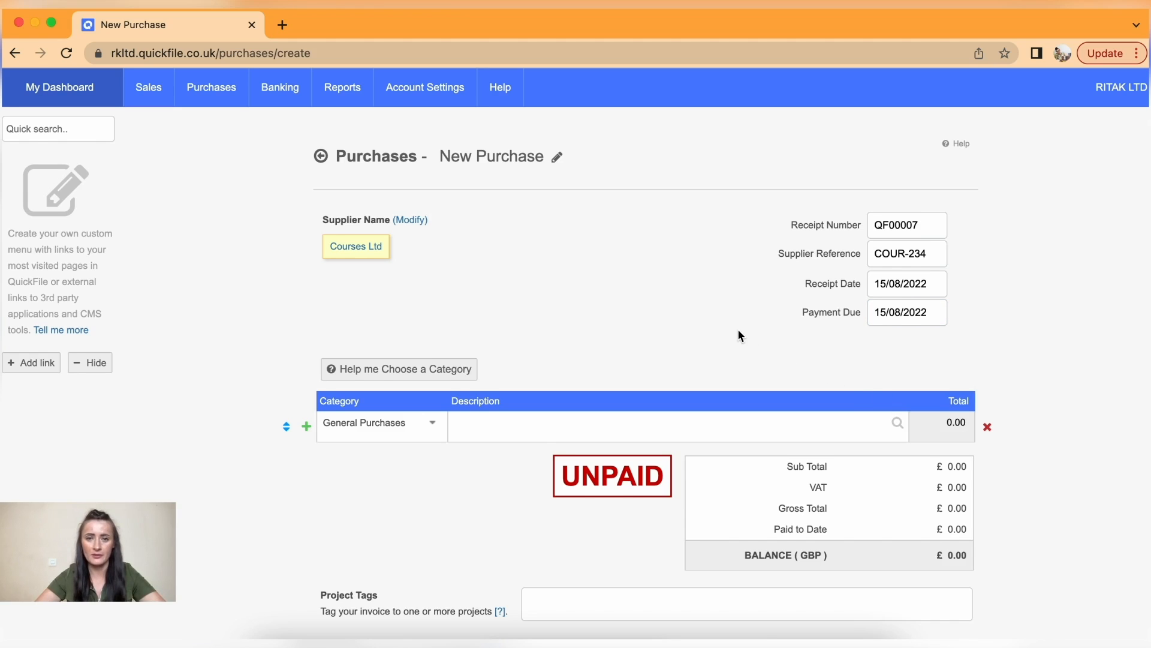
- Make the line a Training Costs entry described 'Training course (MakeUp Art) - 2 persons'
scroll(739, 333, down, 2)
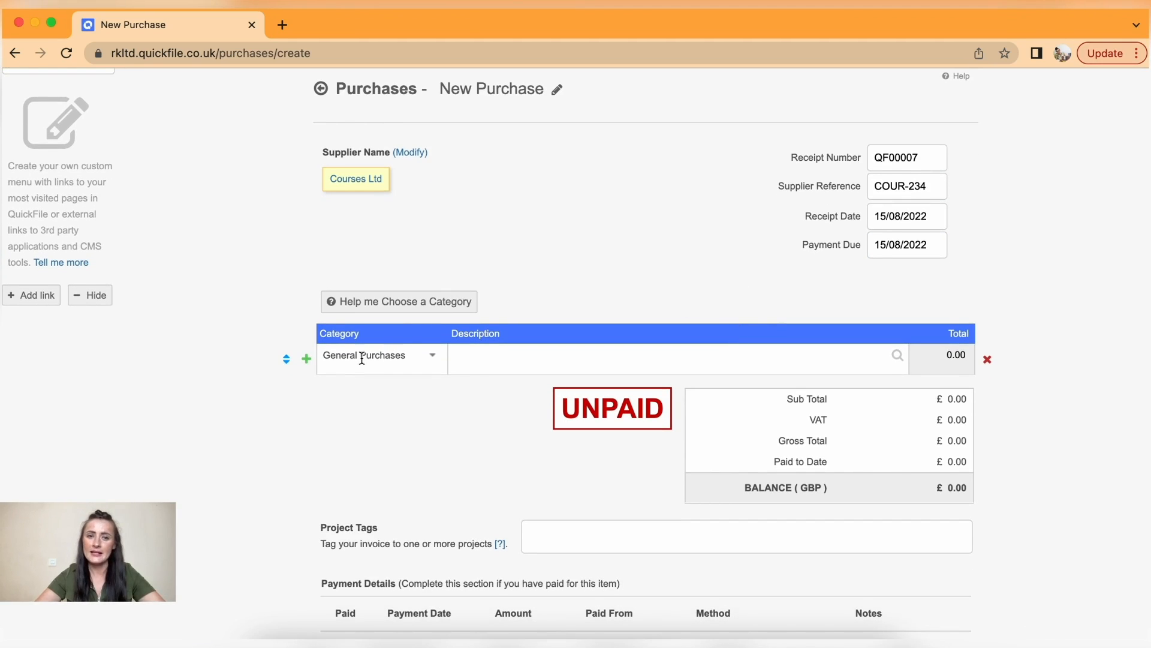
click(408, 358)
key(BackSpace)
key(BackSpace)
key(BackSpace)
key(BackSpace)
key(BackSpace)
key(BackSpace)
key(BackSpace)
key(BackSpace)
key(BackSpace)
key(BackSpace)
key(BackSpace)
key(BackSpace)
key(BackSpace)
key(BackSpace)
key(BackSpace)
key(BackSpace)
key(BackSpace)
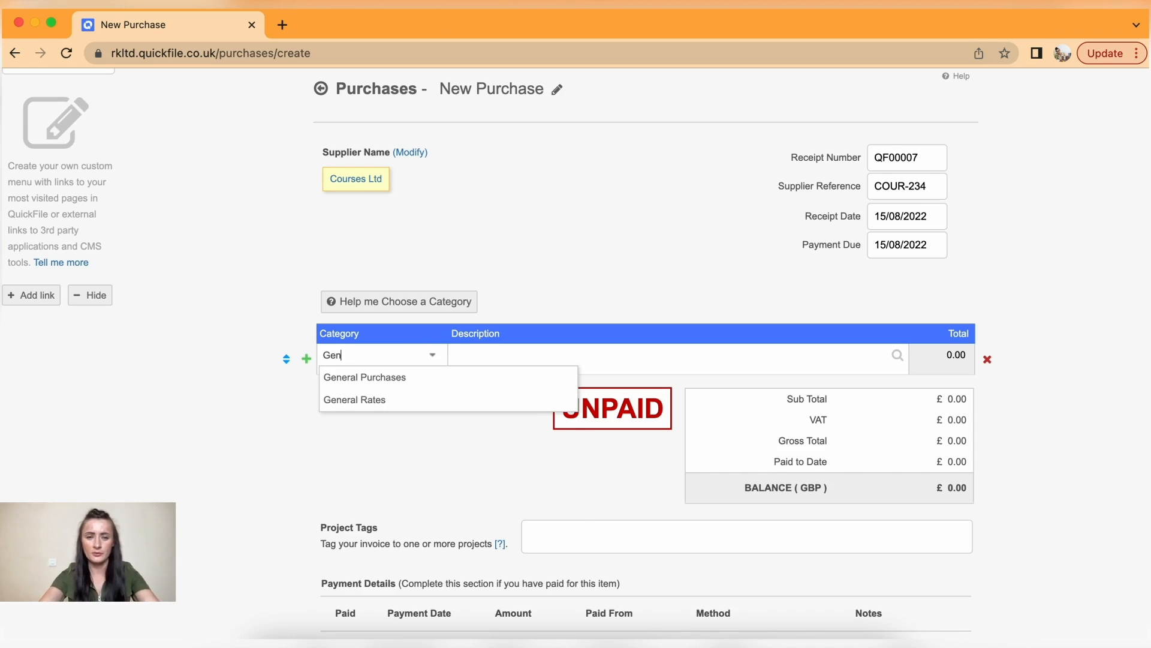
text(trai)
click(424, 379)
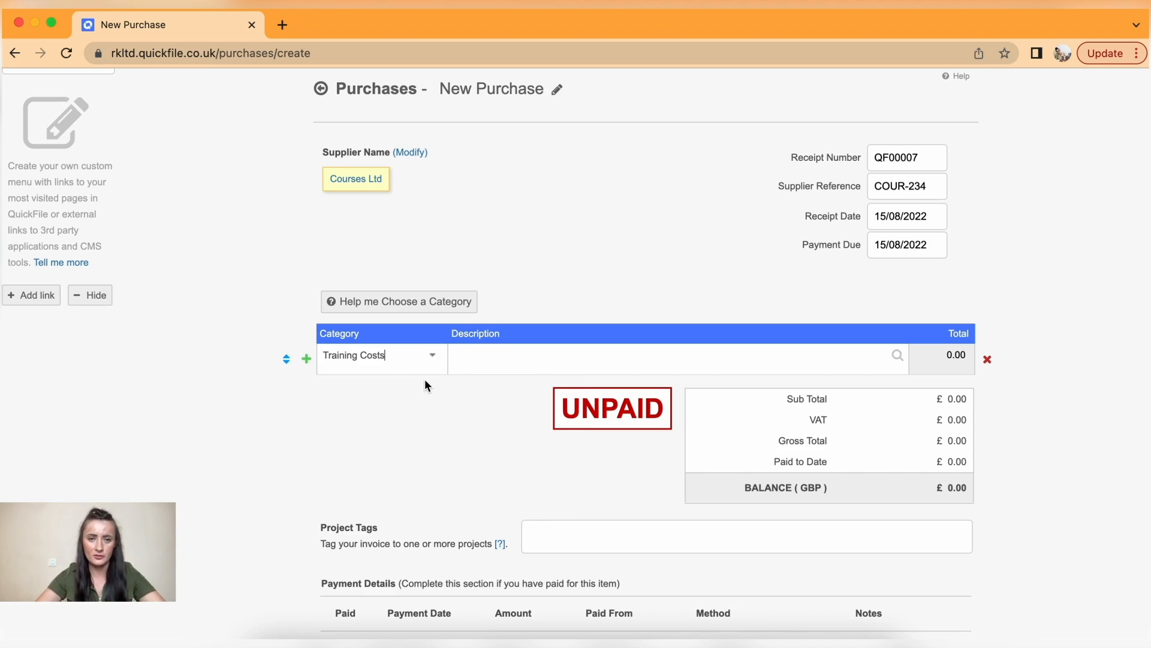
click(492, 364)
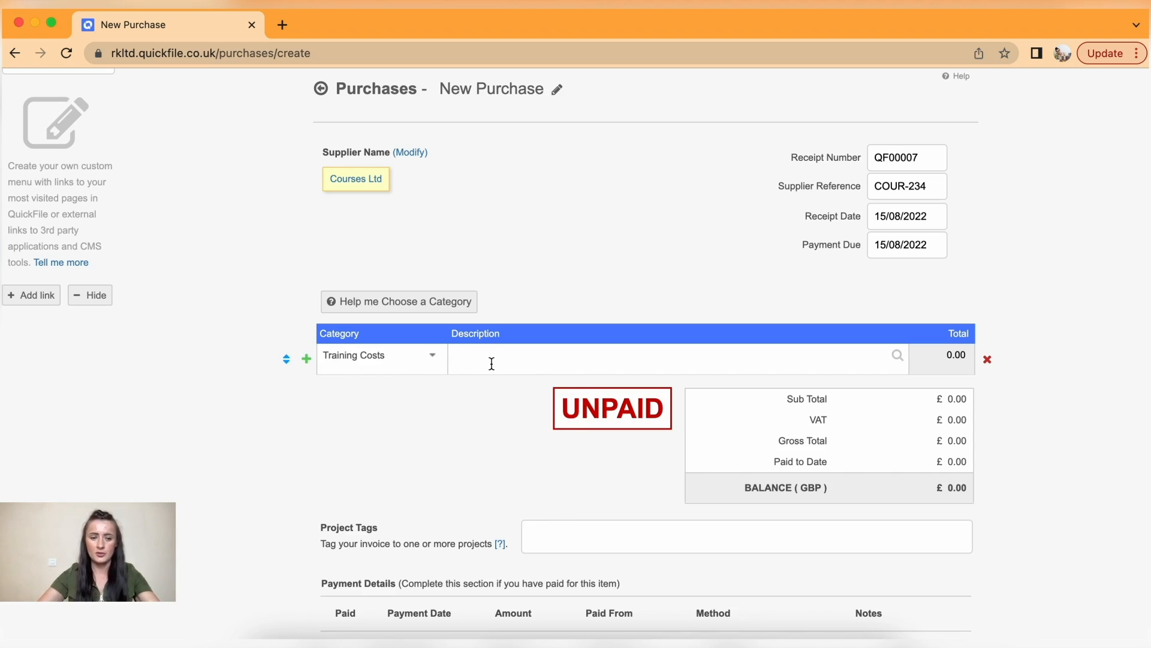
text(Traini)
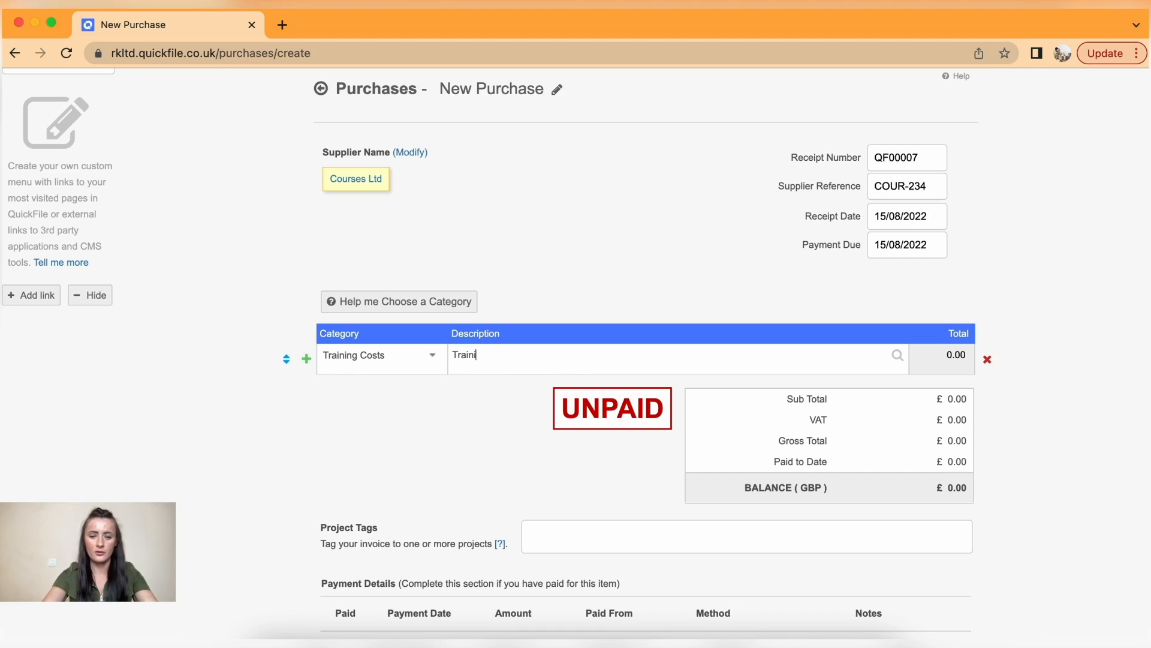
text(ng course (MakeUp Art)
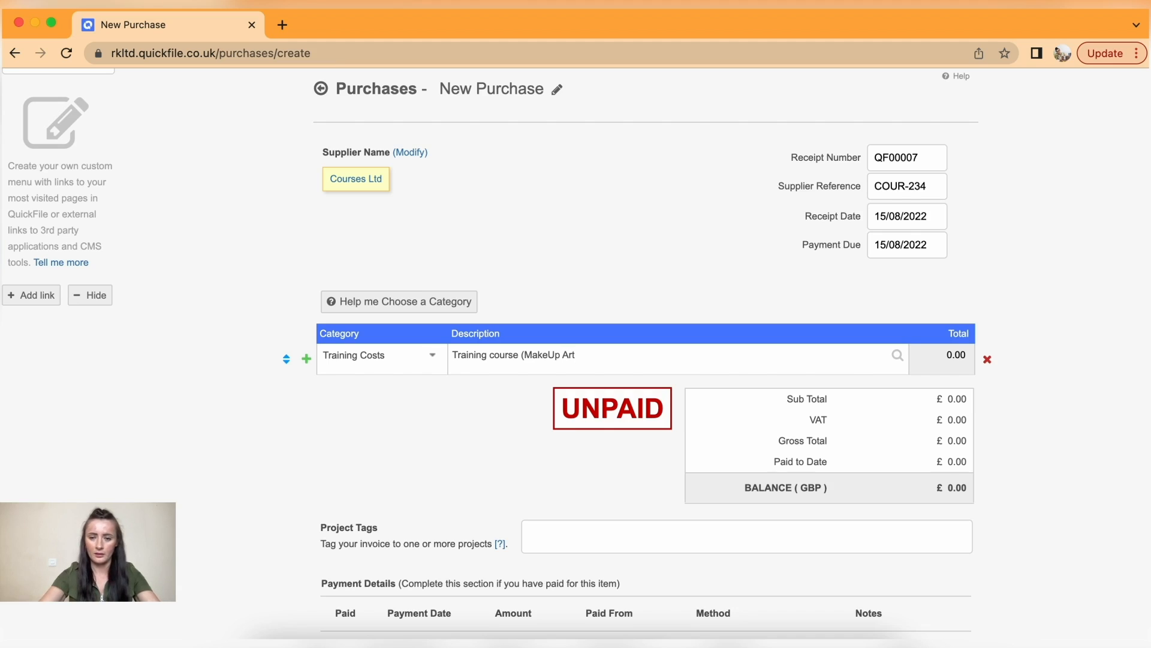
text() - 2 persons)
- Enter a line total of 385 and leave the purchase unpaid
click(940, 357)
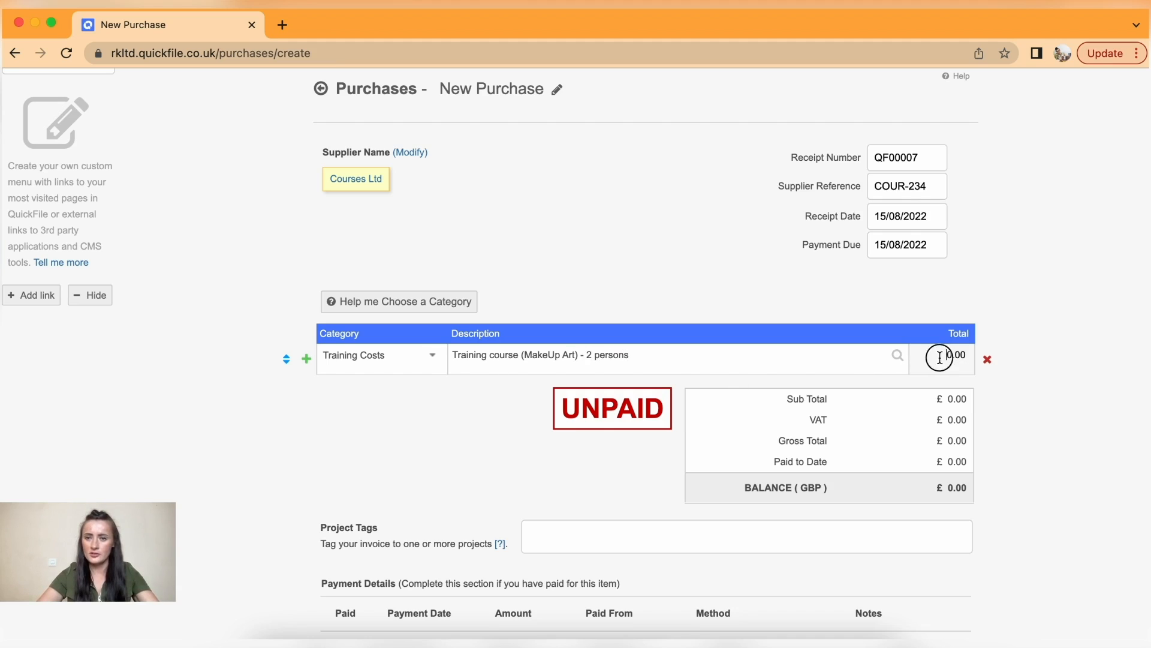
key(Delete)
text(385)
click(1009, 402)
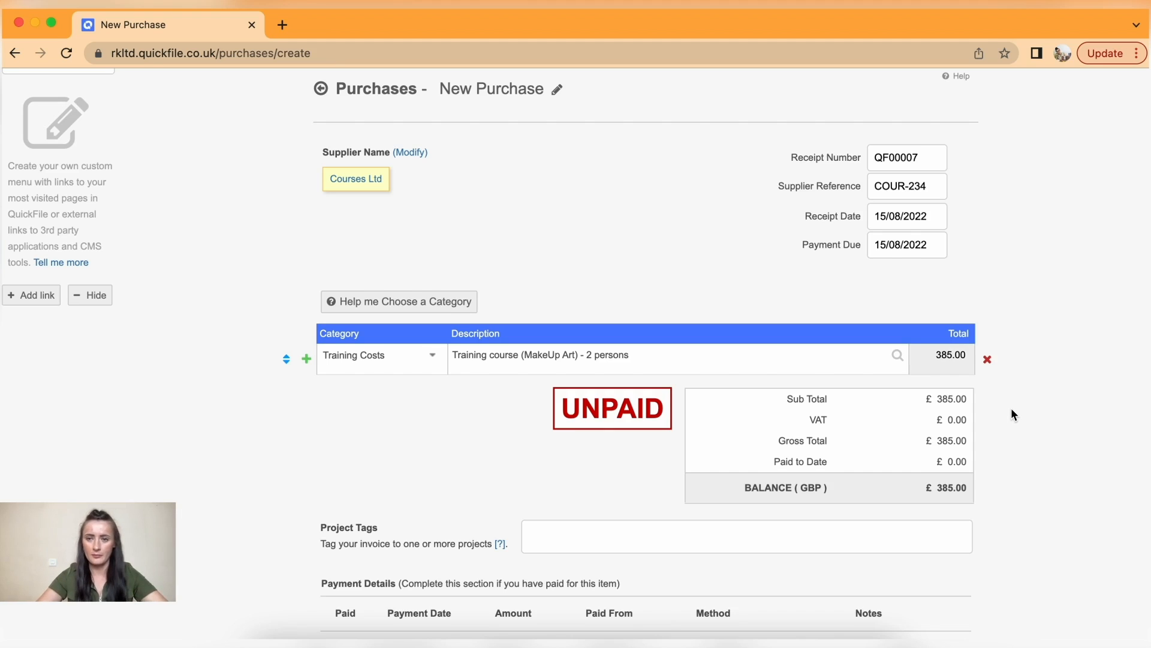
scroll(1011, 415, down, 4)
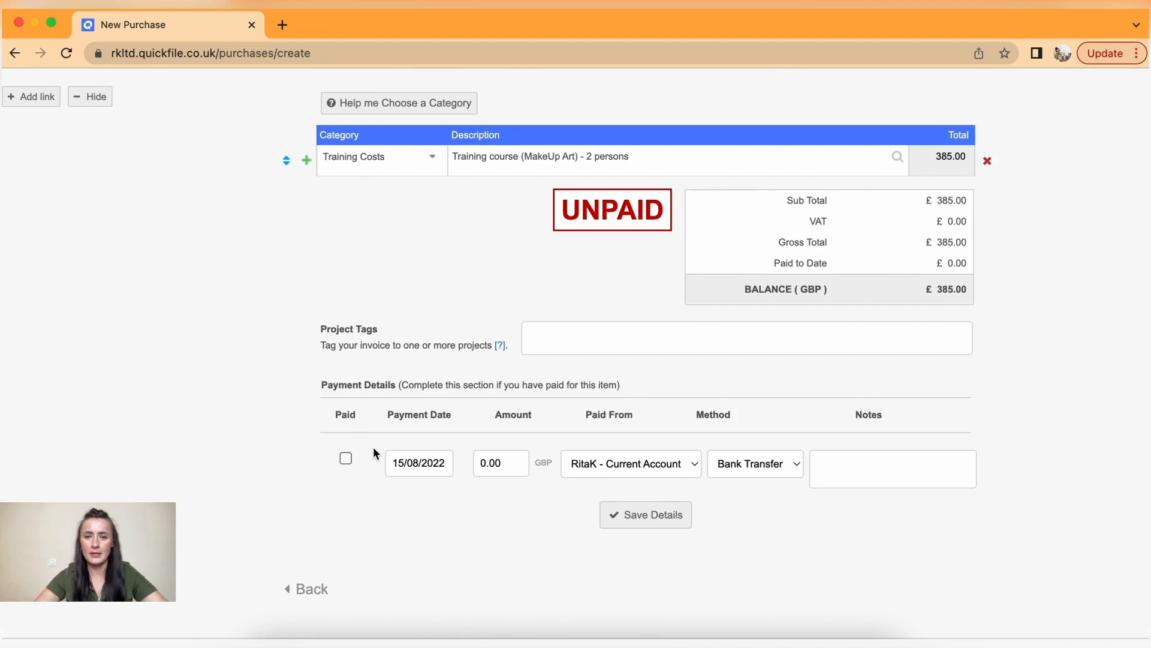
click(346, 459)
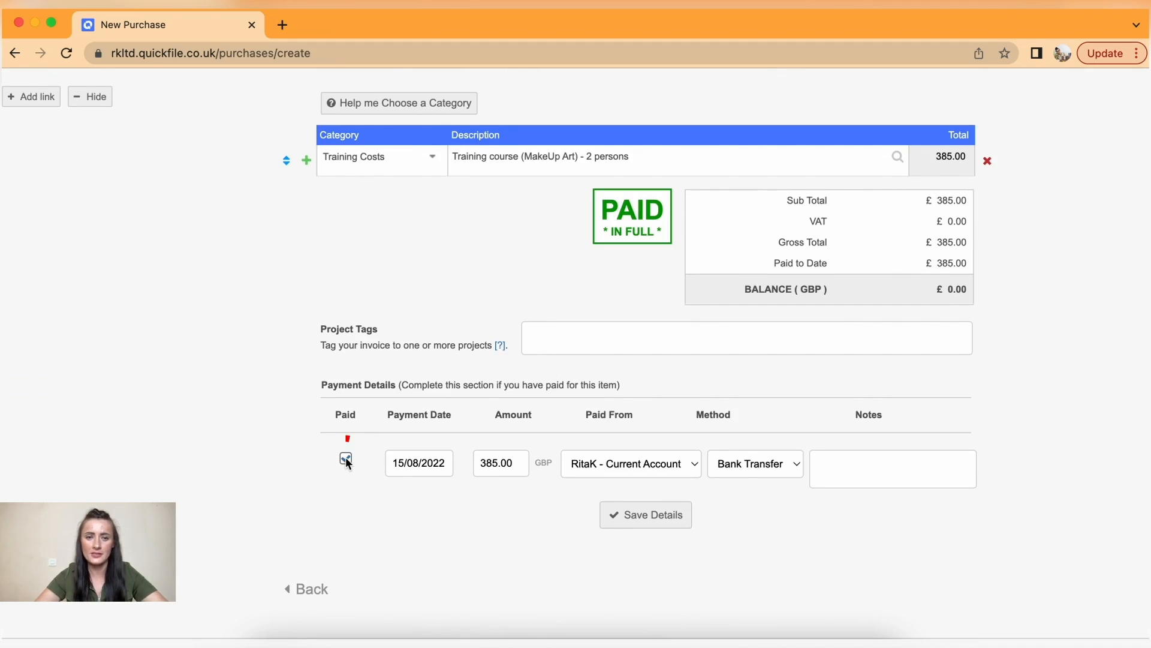
click(346, 459)
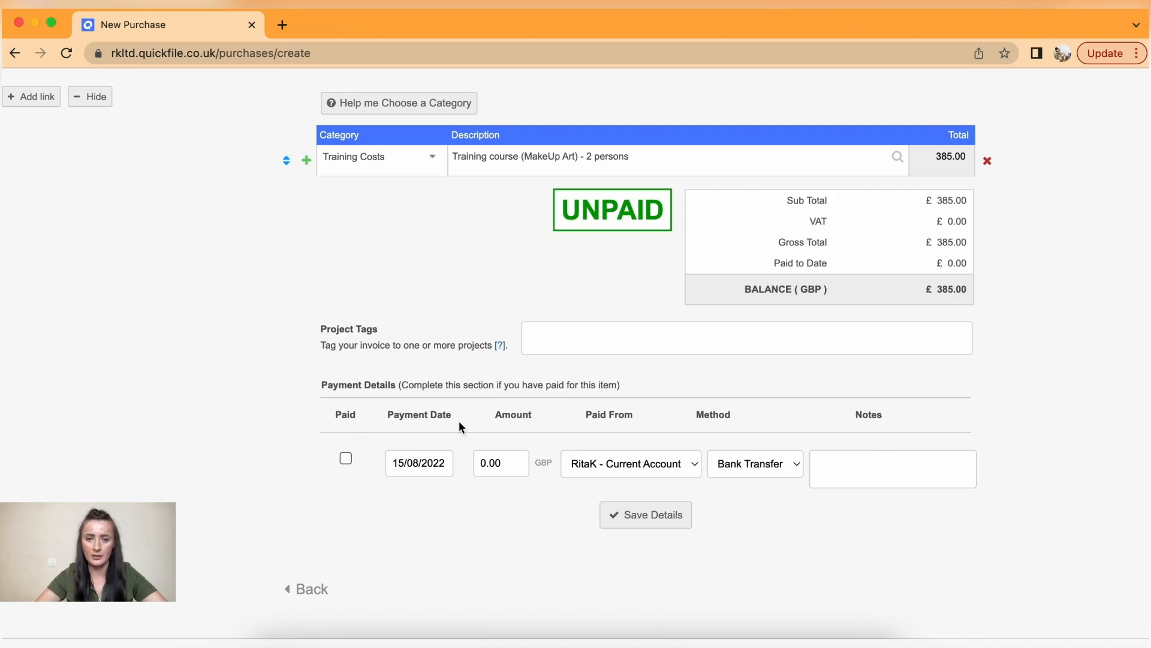
- Save purchase QF00007, view its receipt and start a recurring schedule for it
click(632, 519)
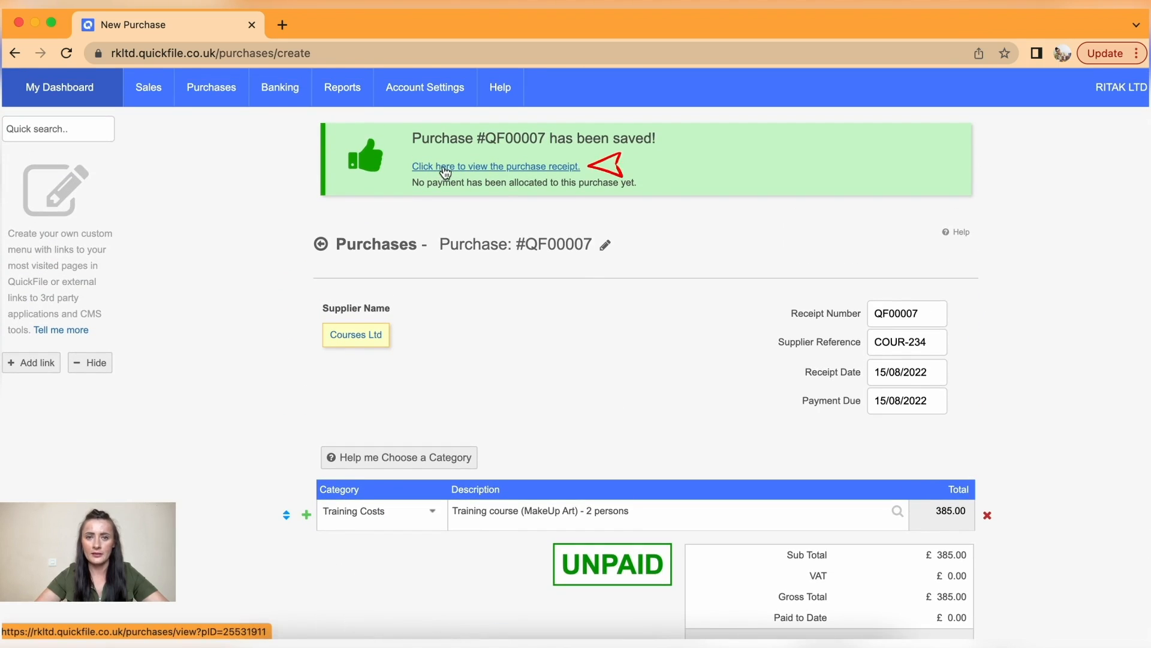
click(454, 166)
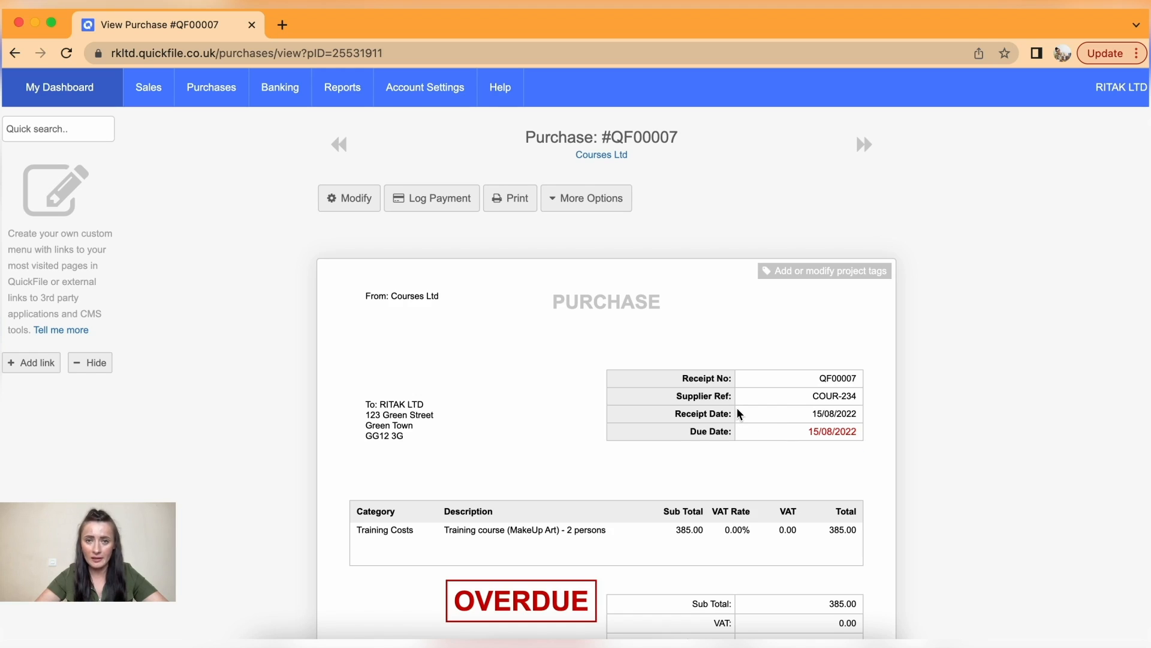
click(566, 204)
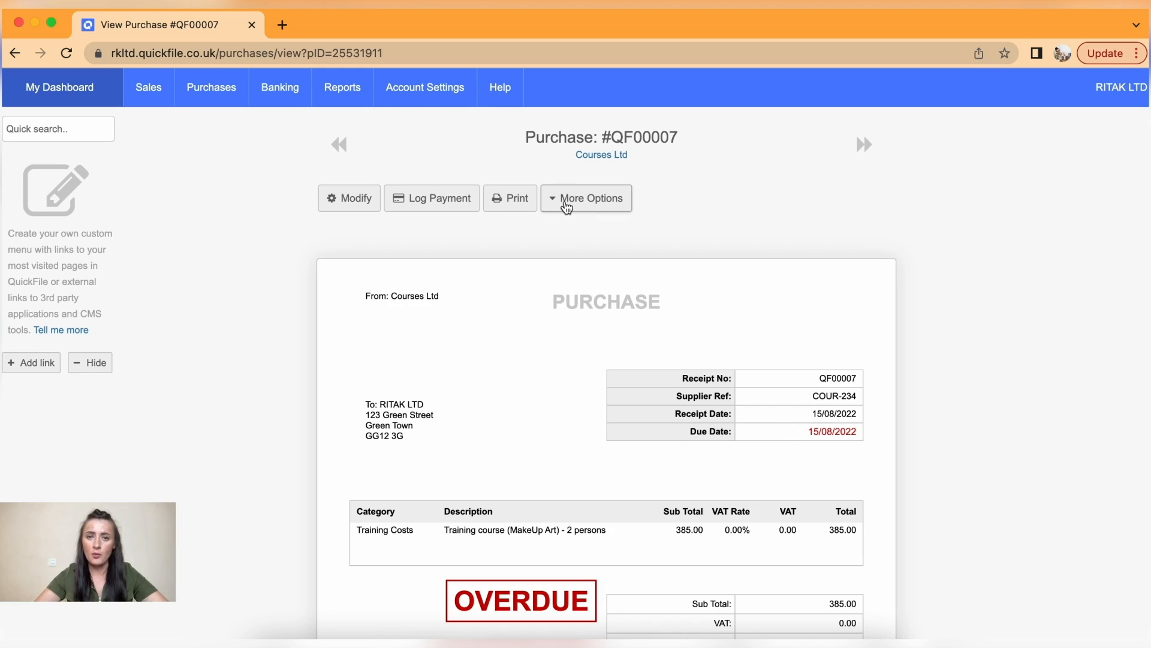
click(601, 254)
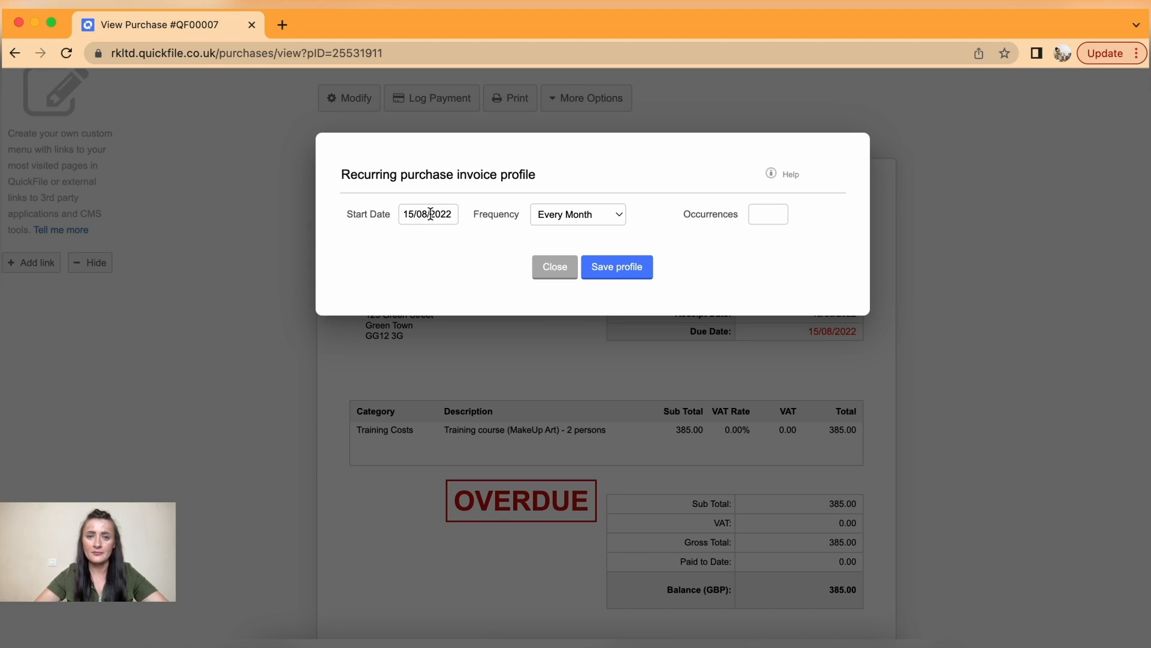
- Schedule QF00007 monthly from 15/09/2022 for 2 occurrences and save the profile
click(430, 214)
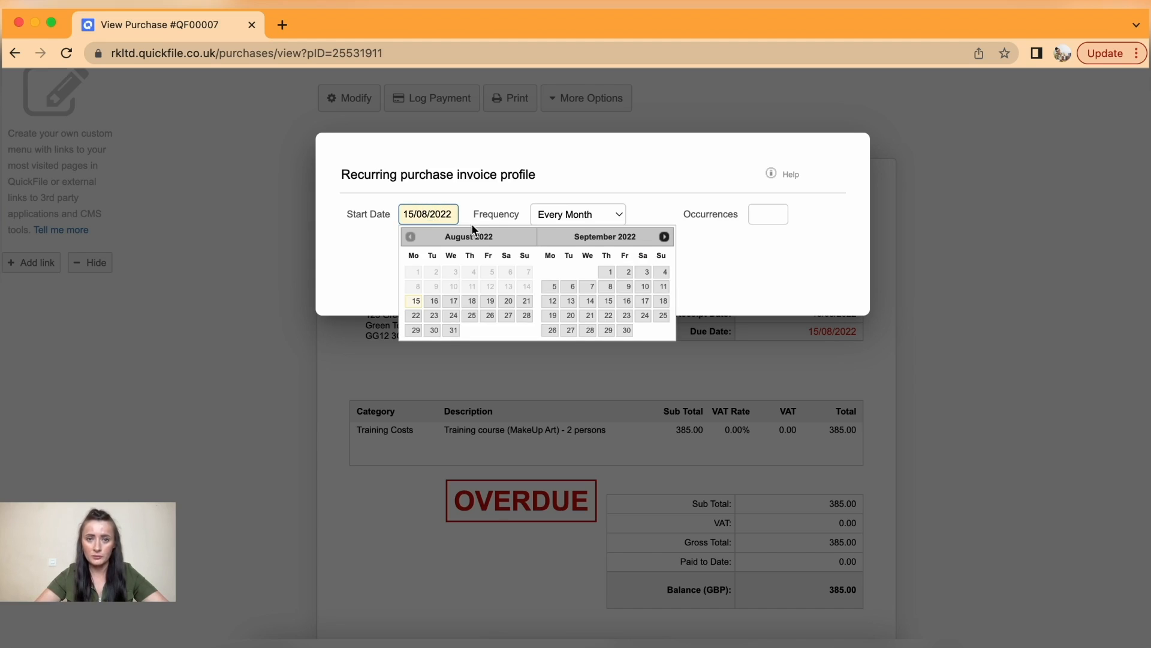
click(606, 302)
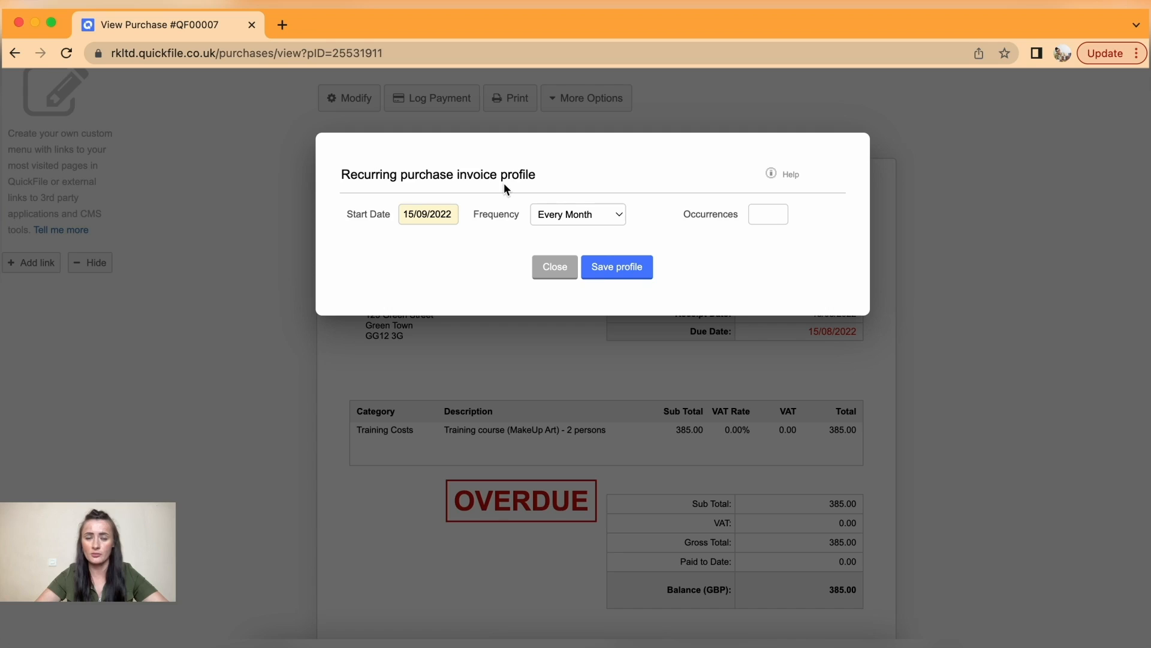
click(589, 221)
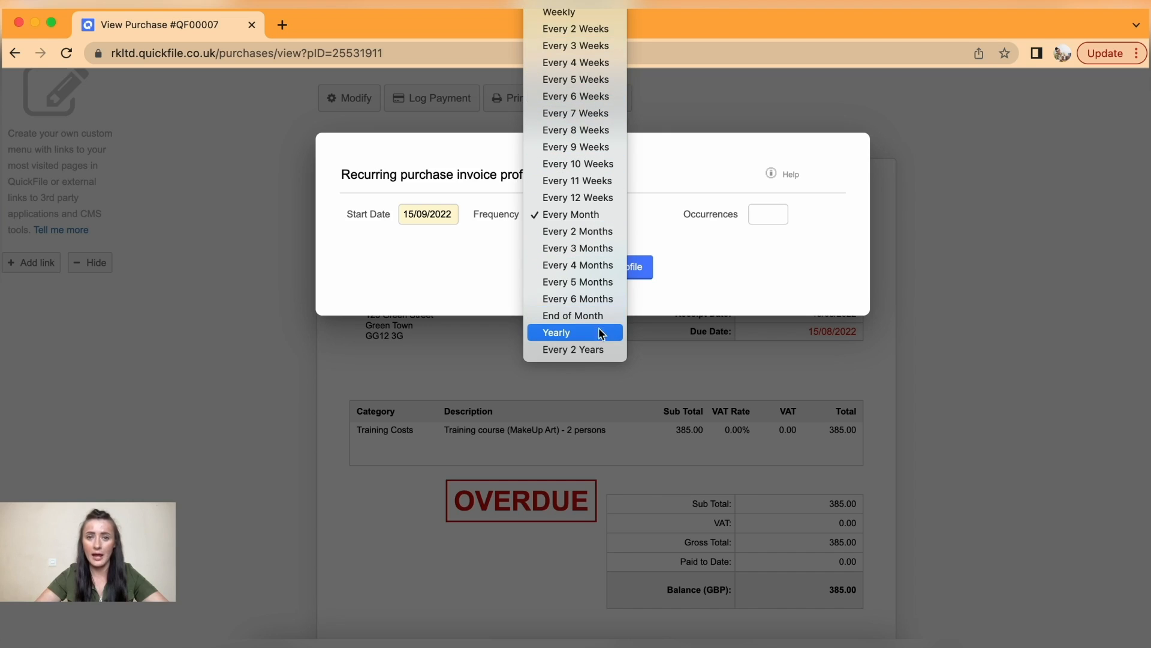
click(587, 218)
click(775, 216)
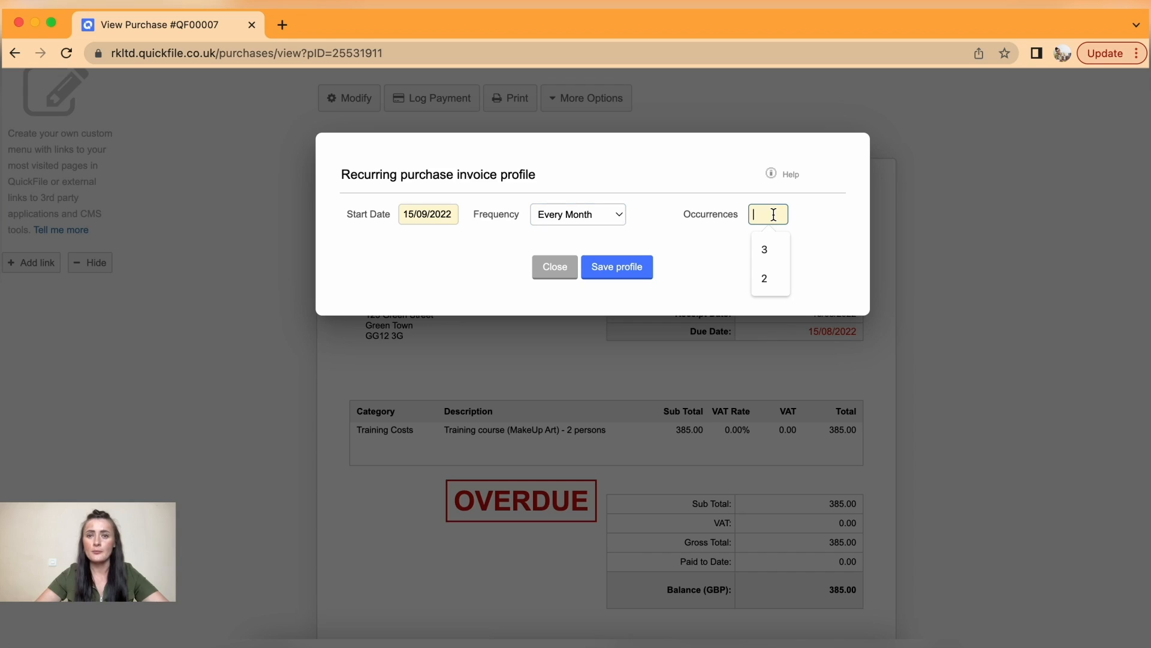
text(2)
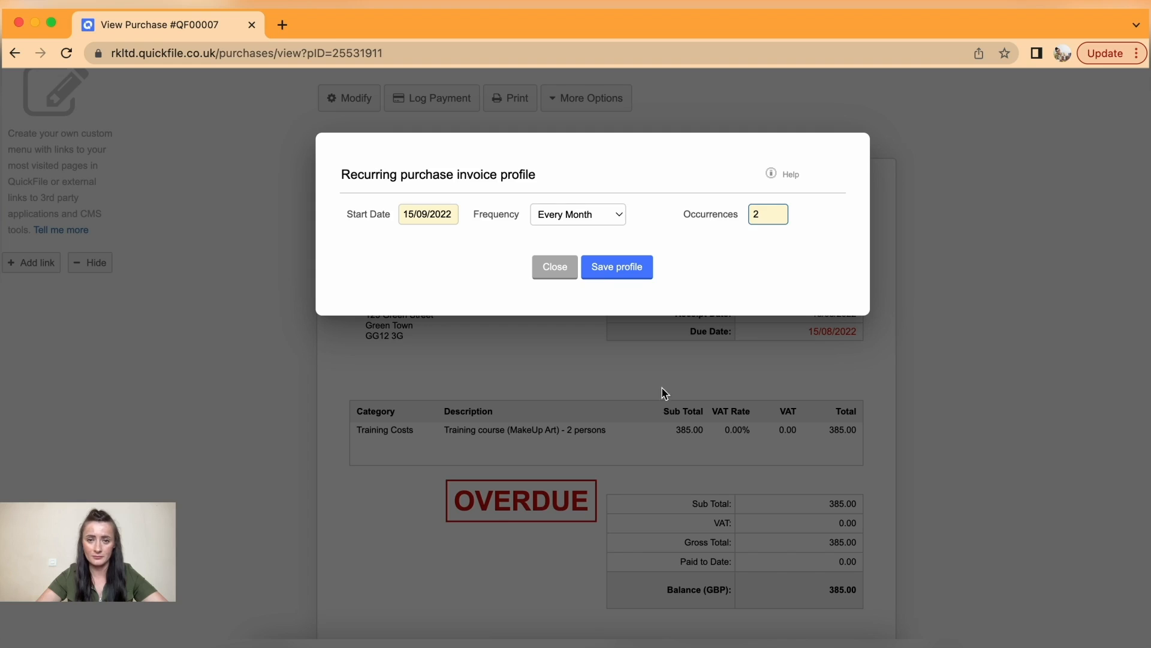
click(620, 271)
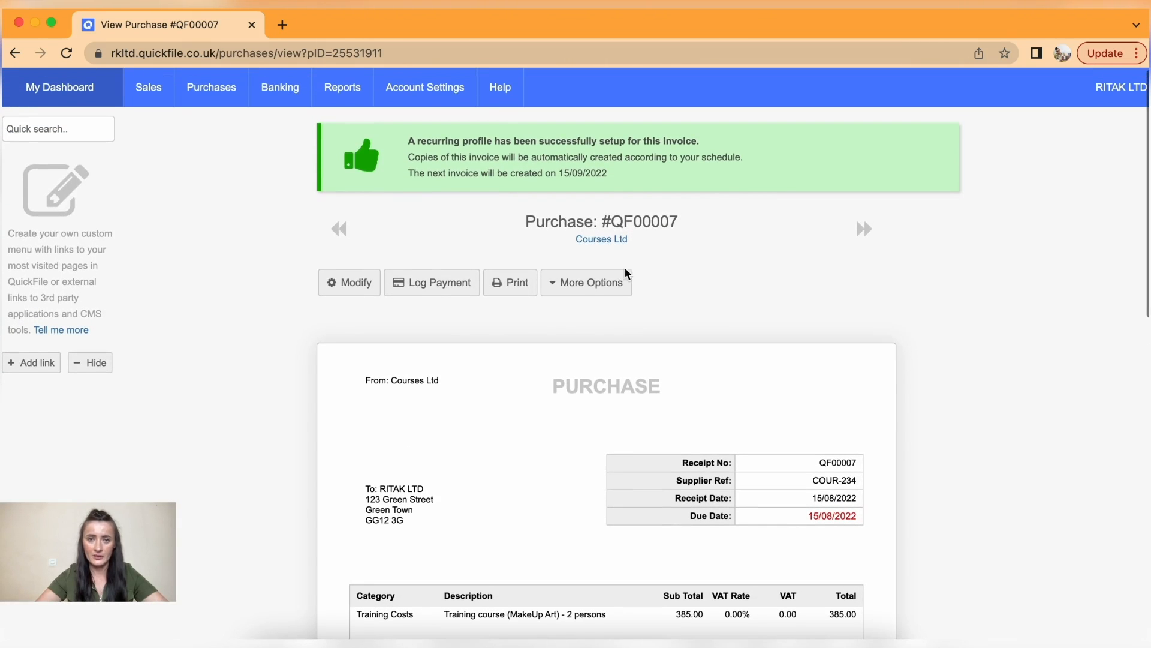
- List all purchases, then filter to Recurring purchases to find QF00007 from Courses Ltd
mouse_move(215, 90)
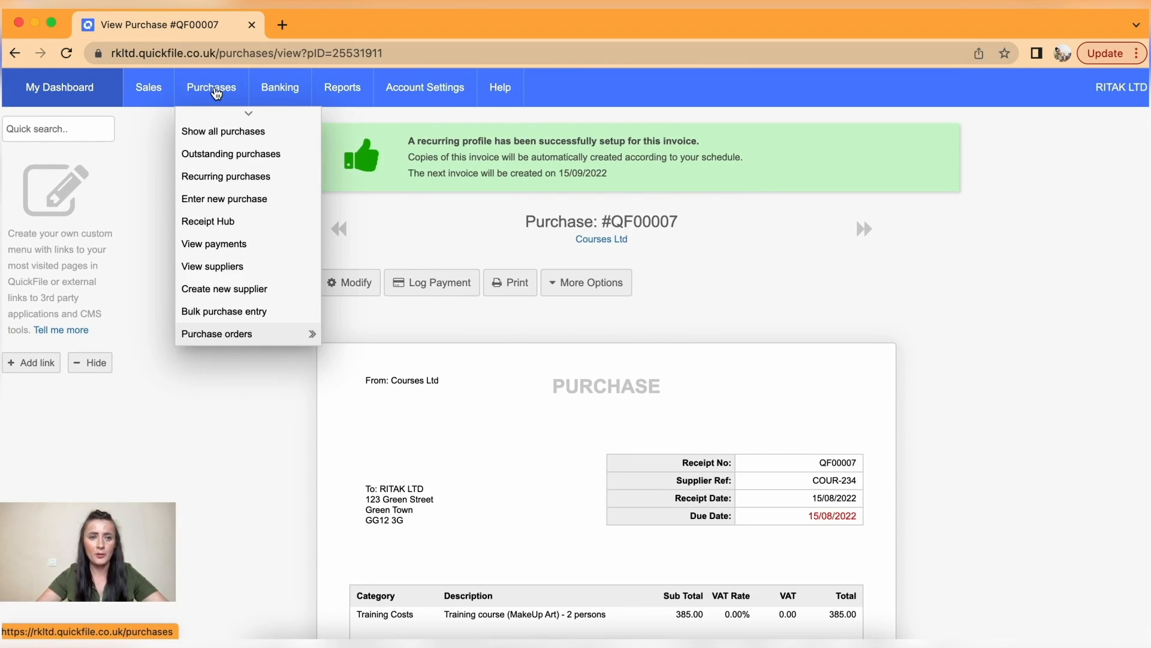
click(218, 135)
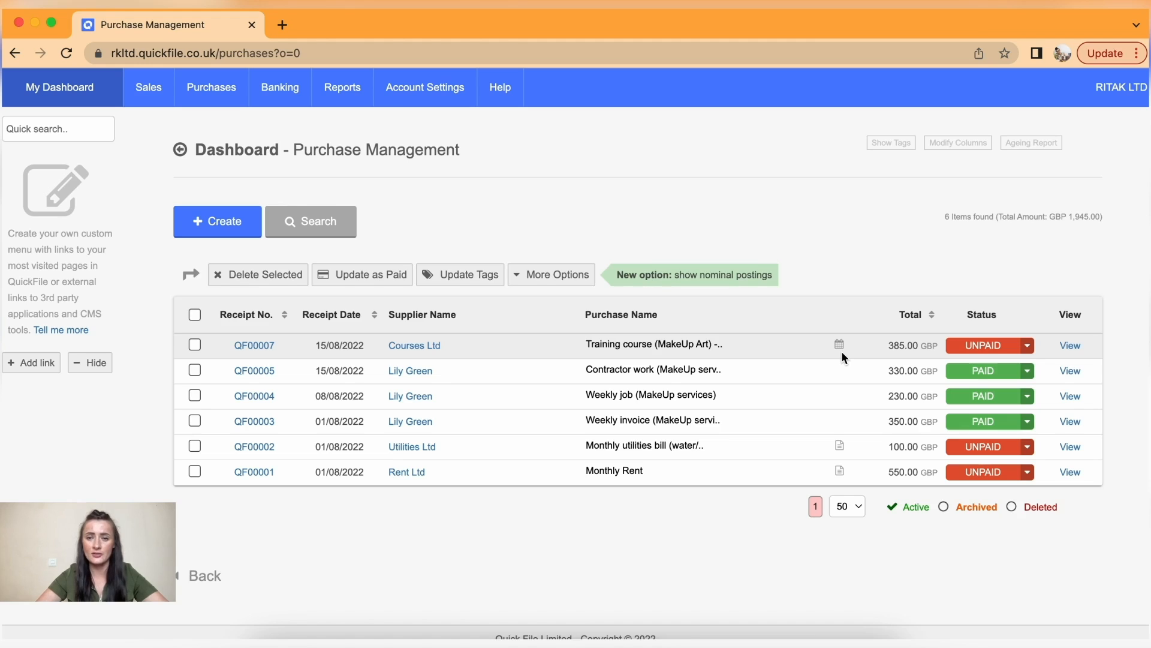
mouse_move(215, 92)
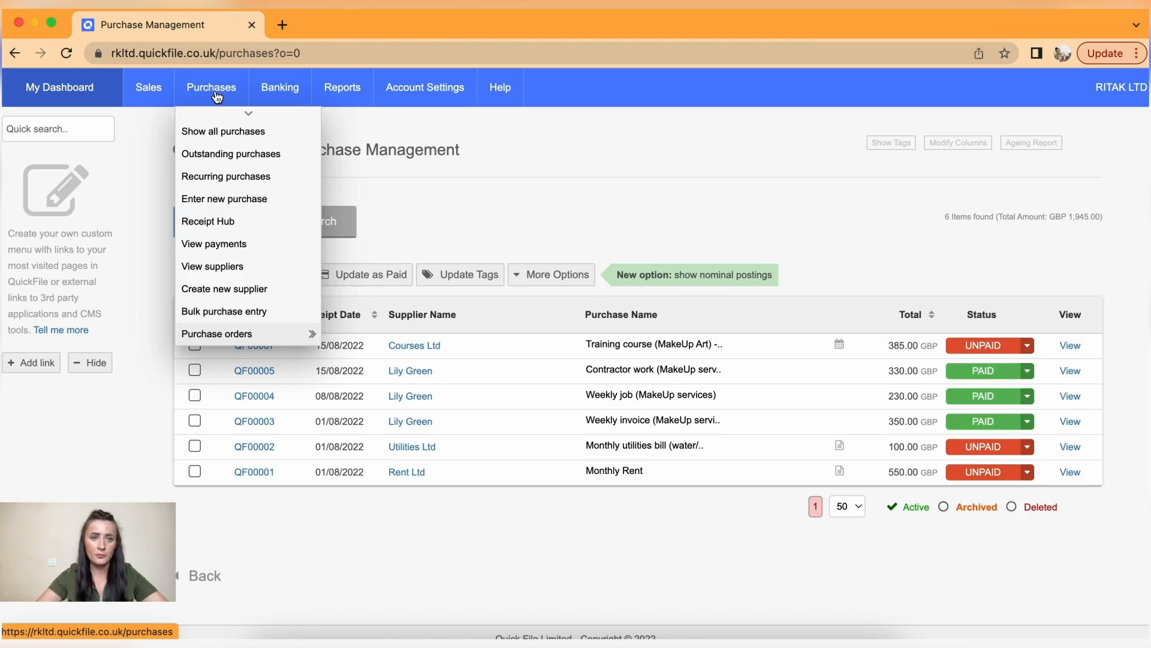
click(267, 180)
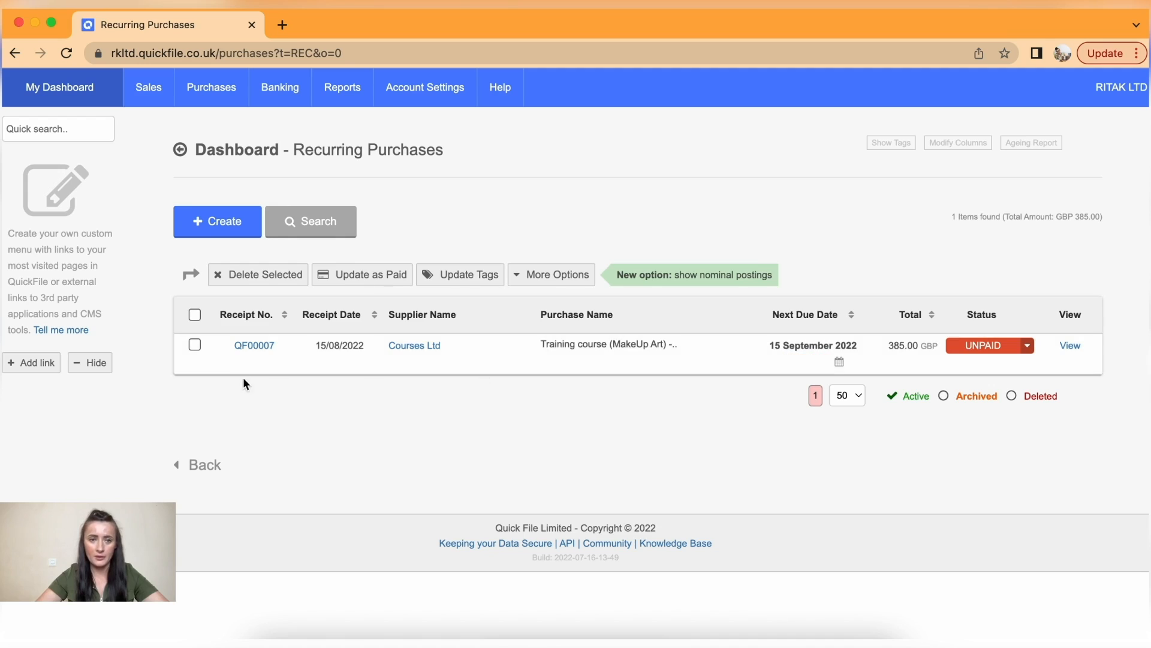
- Review QF00007's recurring schedule without changes, then return to the full purchases list
click(251, 347)
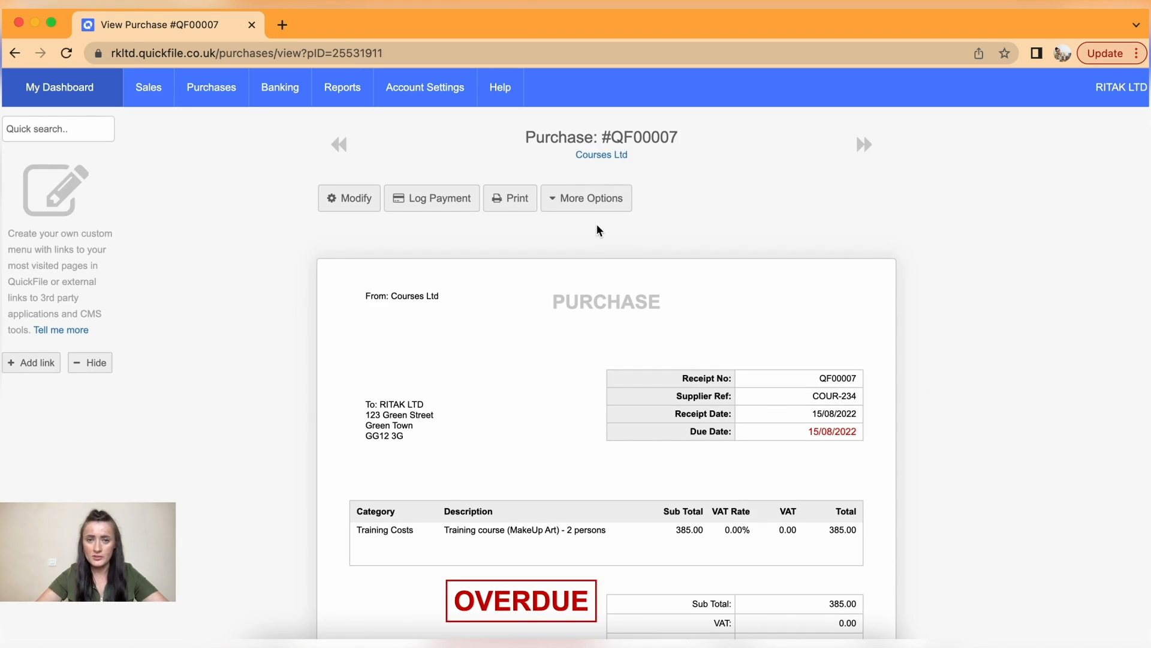
click(588, 205)
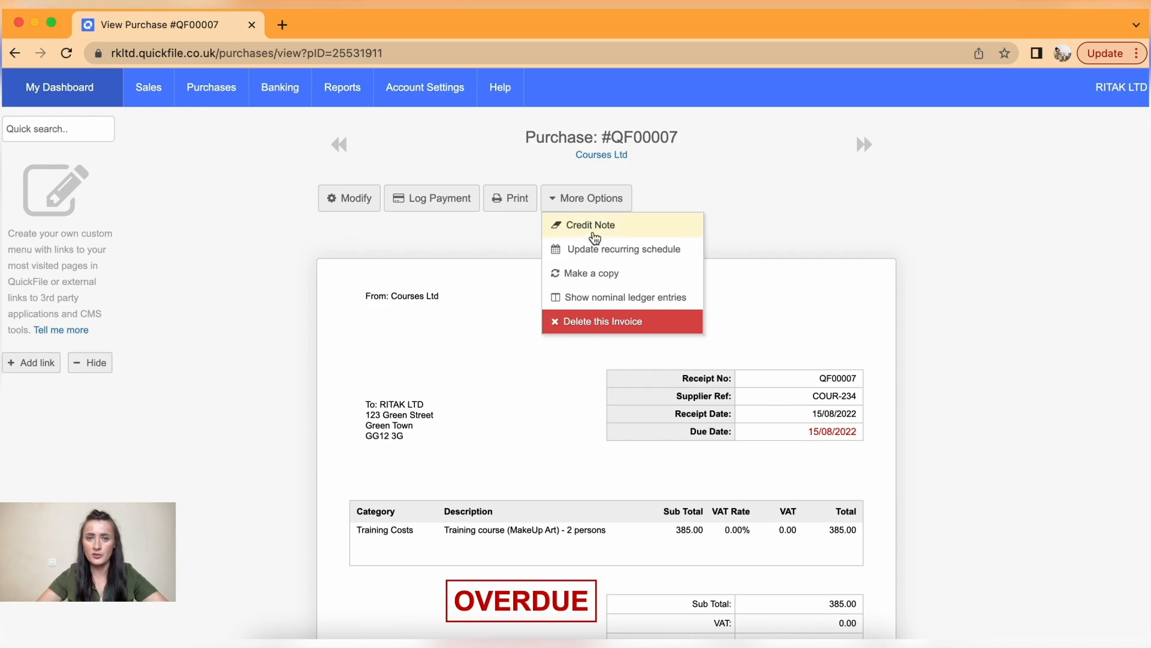
click(601, 249)
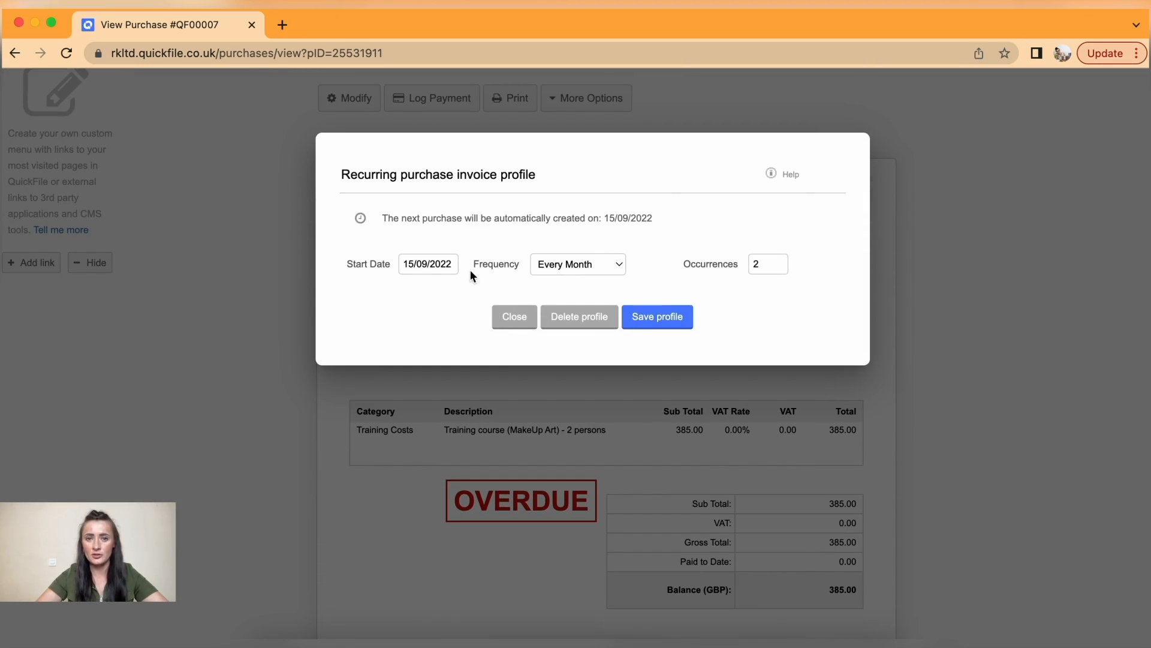
click(523, 321)
scroll(301, 136, up, 3)
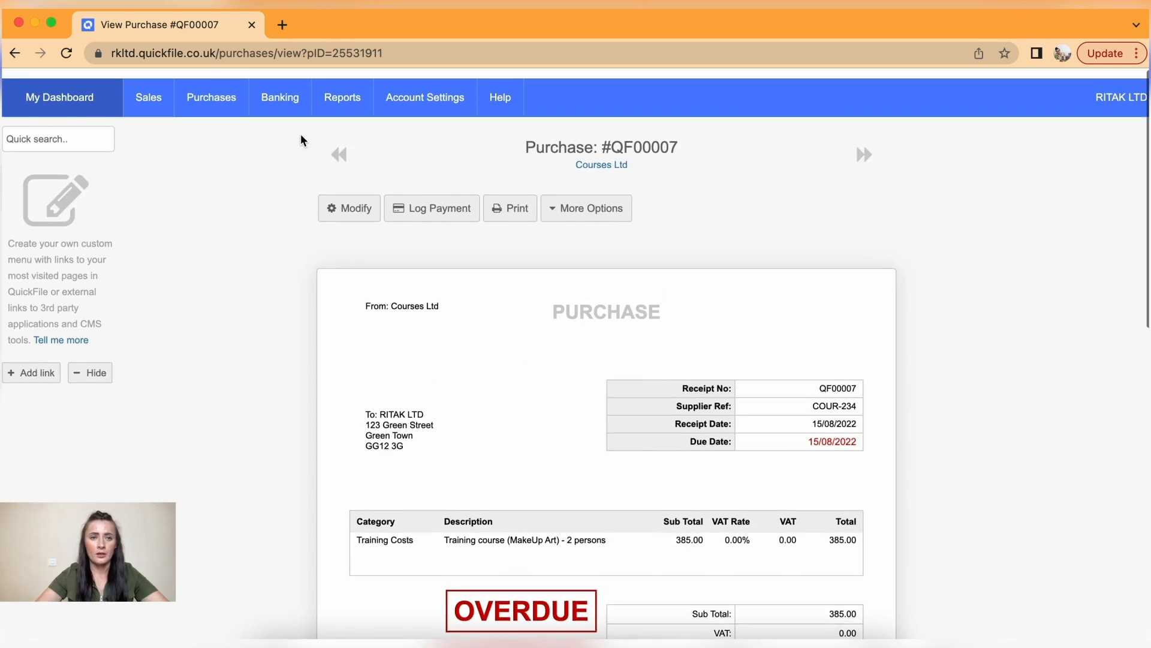
mouse_move(211, 87)
click(219, 131)
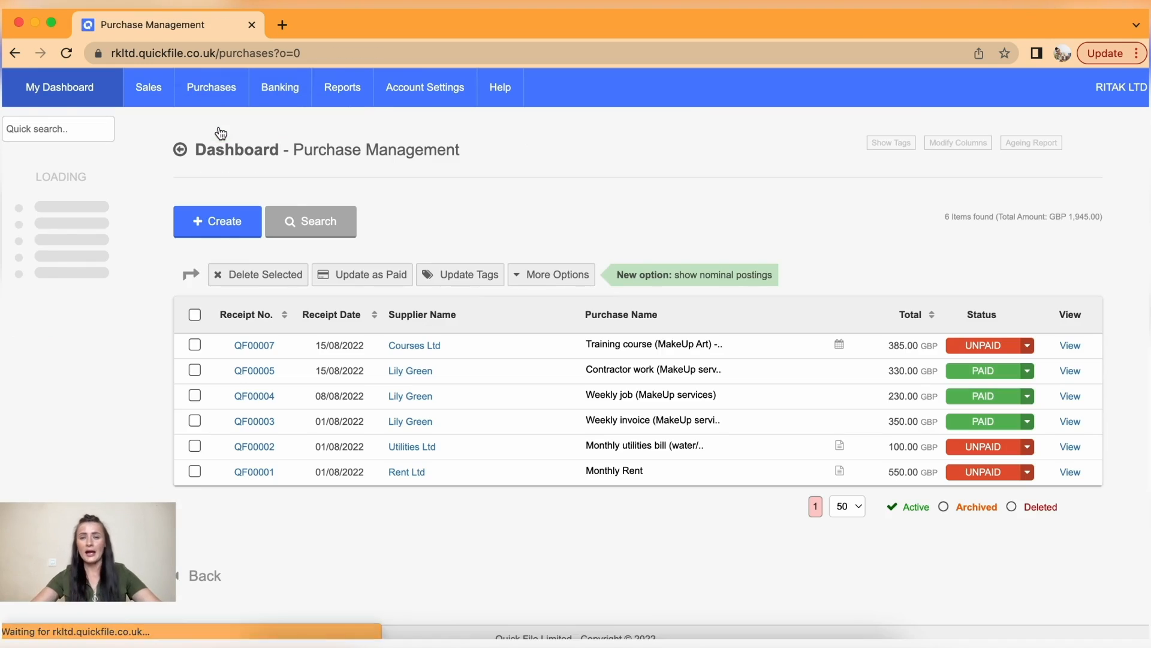
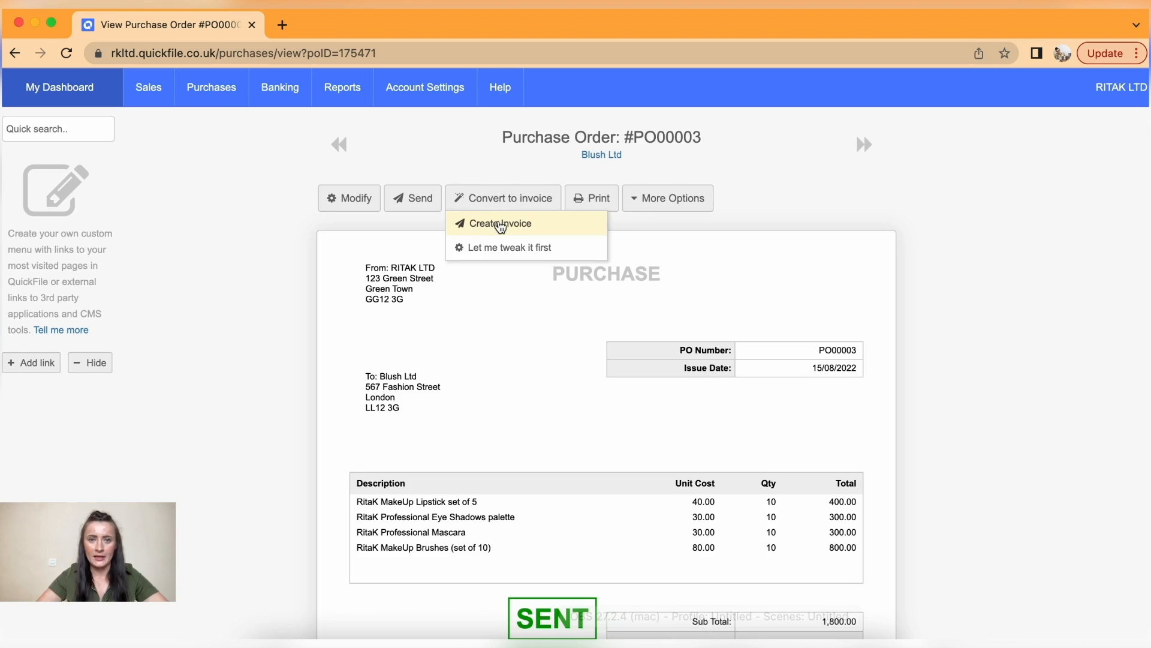
- Convert purchase order PO00003 into a purchase invoice for Blush Ltd
click(504, 225)
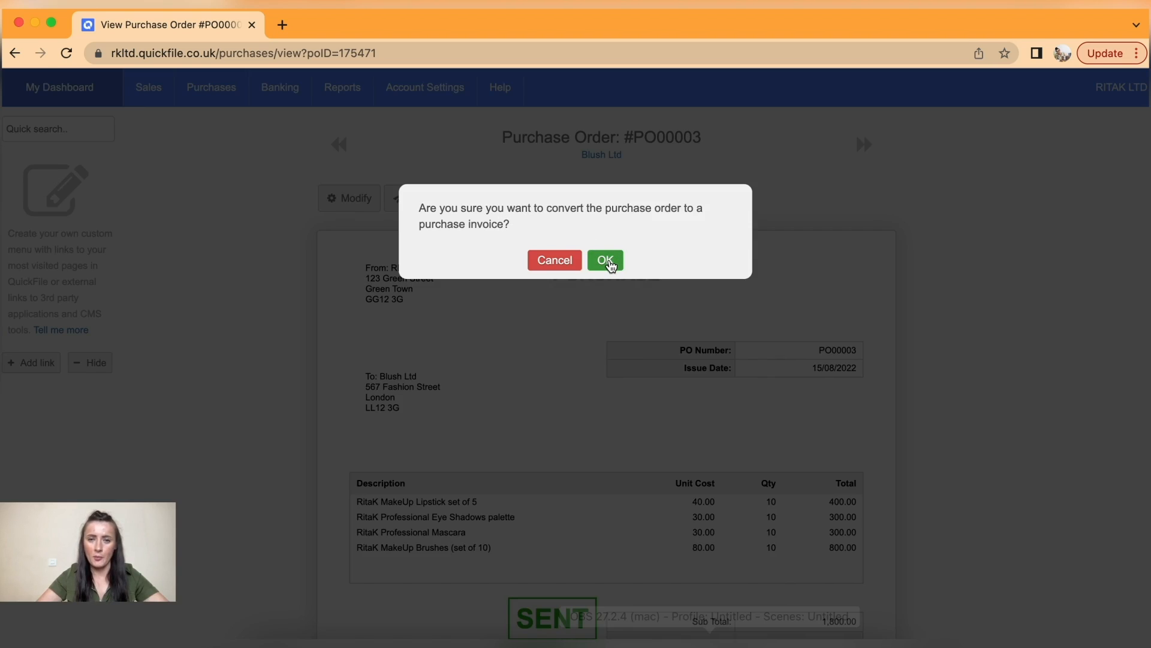
click(606, 262)
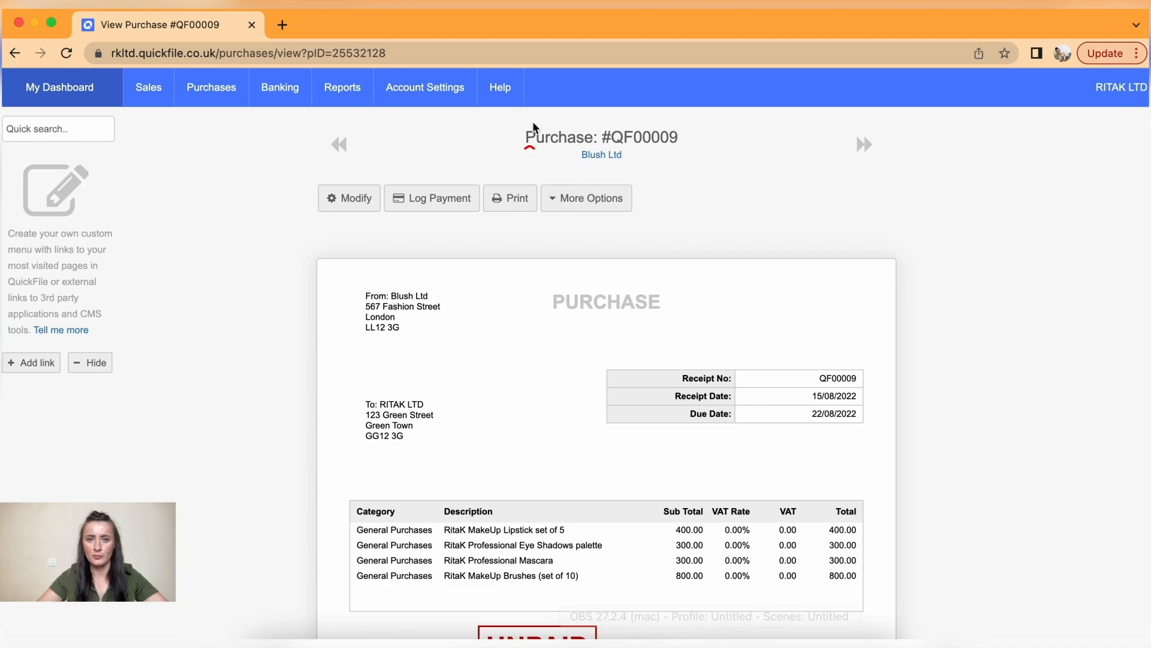
scroll(639, 424, down, 3)
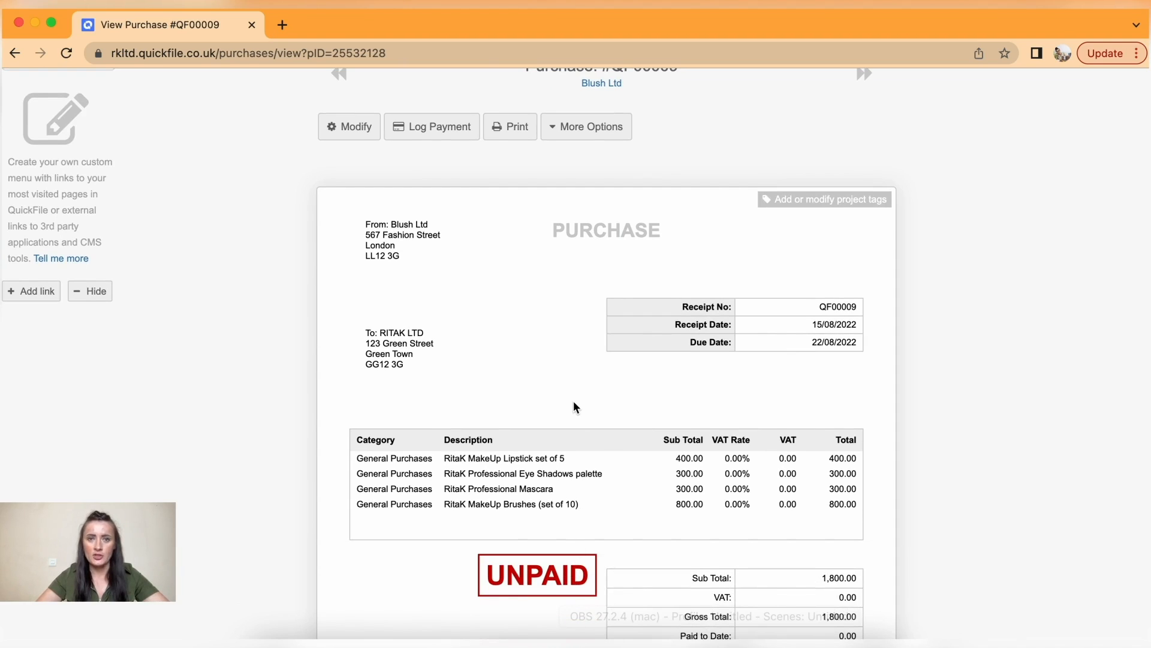
scroll(574, 407, up, 2)
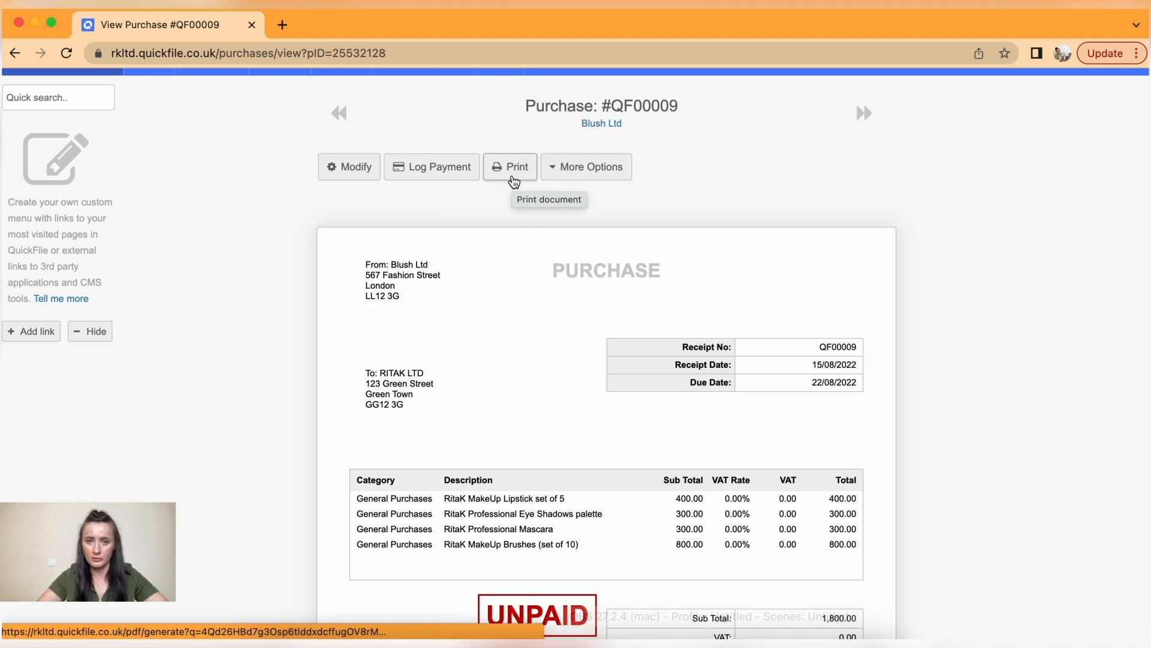
- Show all purchases to find unpaid QF00009 for 1,800.00
click(569, 173)
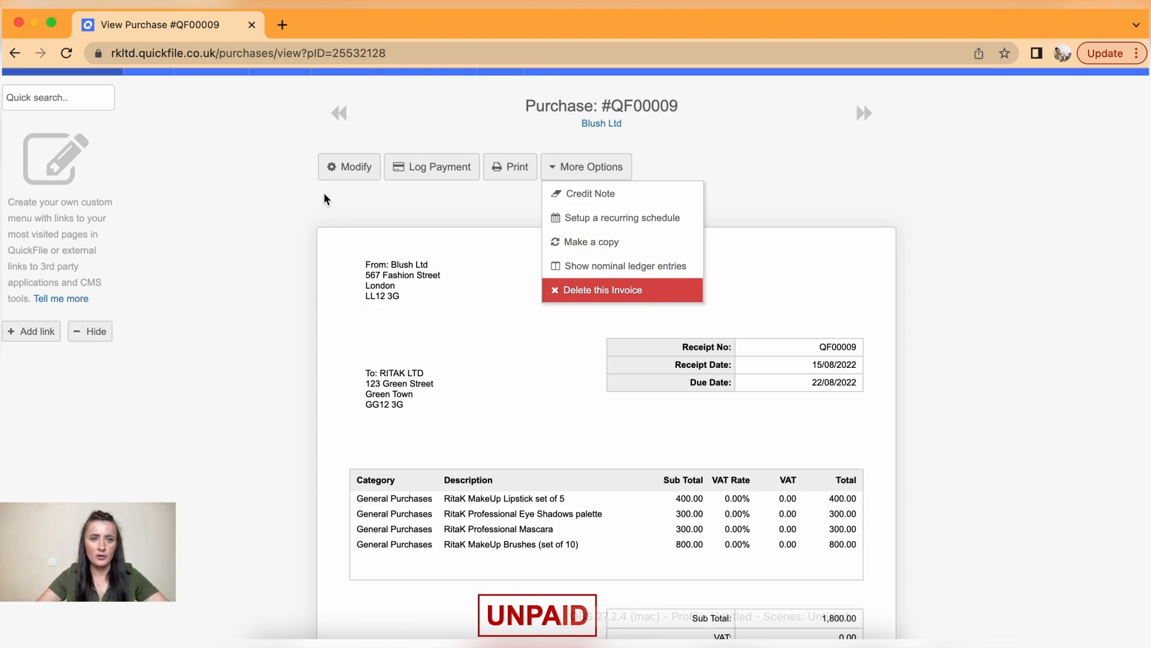
scroll(281, 135, up, 1)
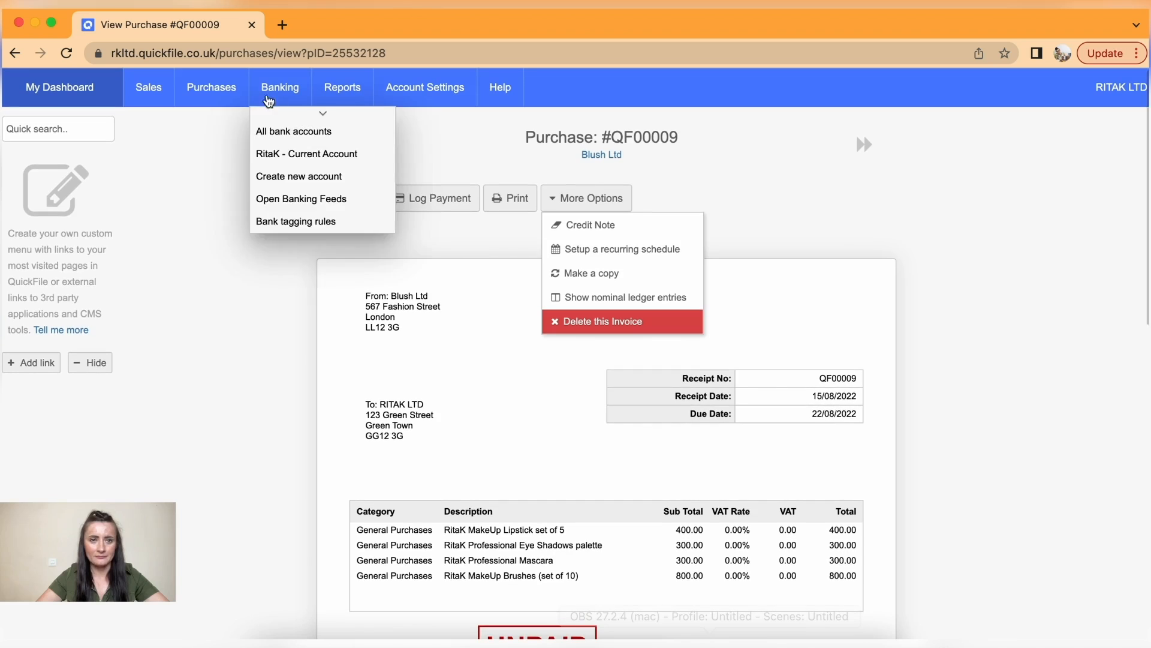
mouse_move(213, 90)
click(219, 133)
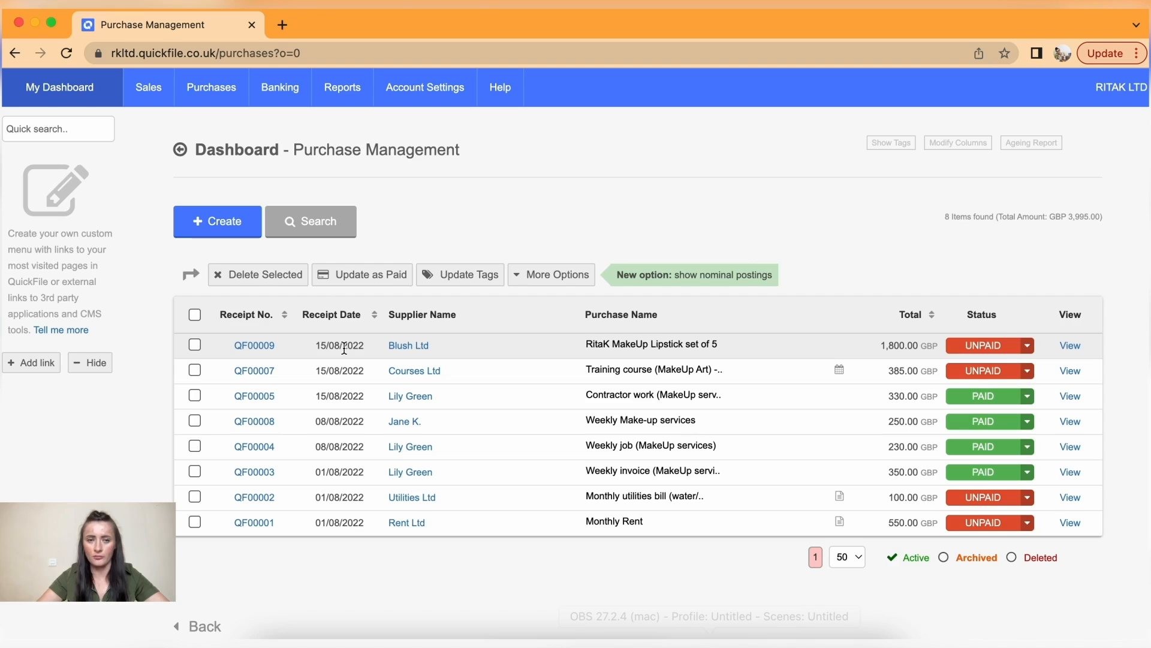
- Give QF00009 supplier reference BLUSH-345 and receipt date 01/08/2022, then save it
click(261, 350)
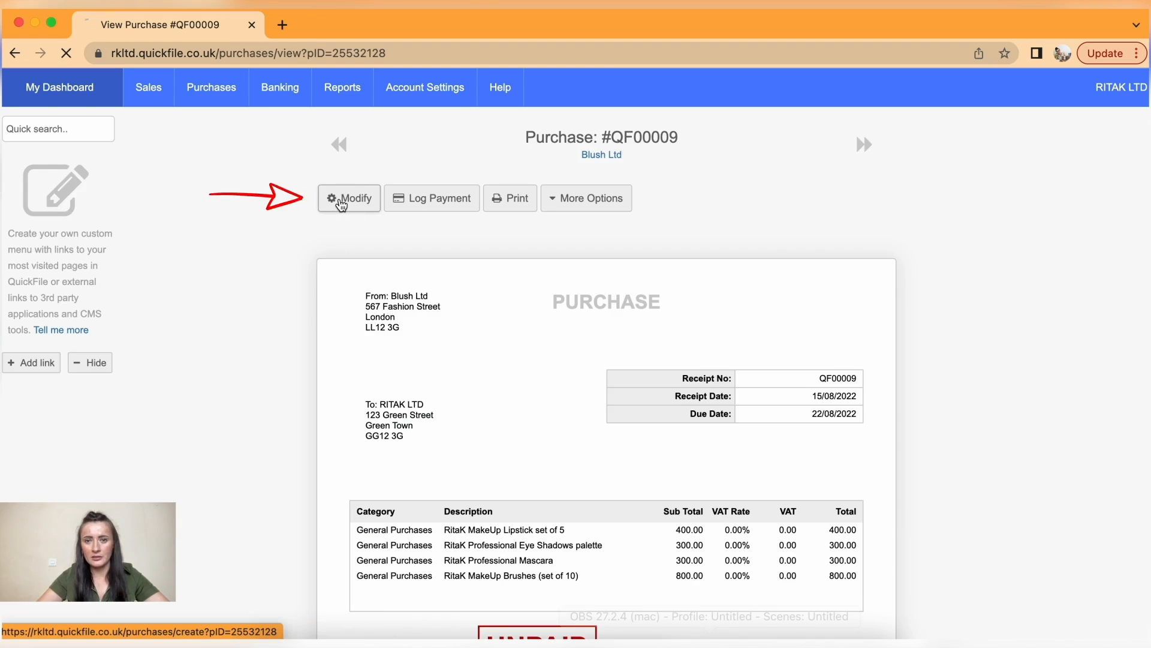
click(340, 201)
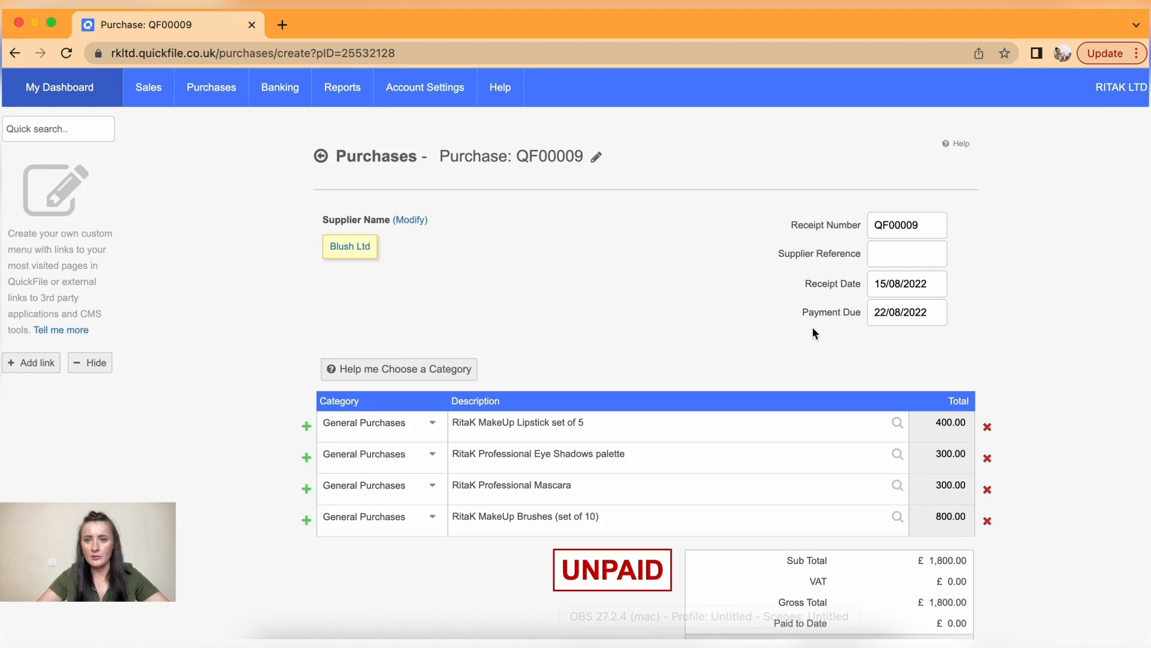
click(899, 256)
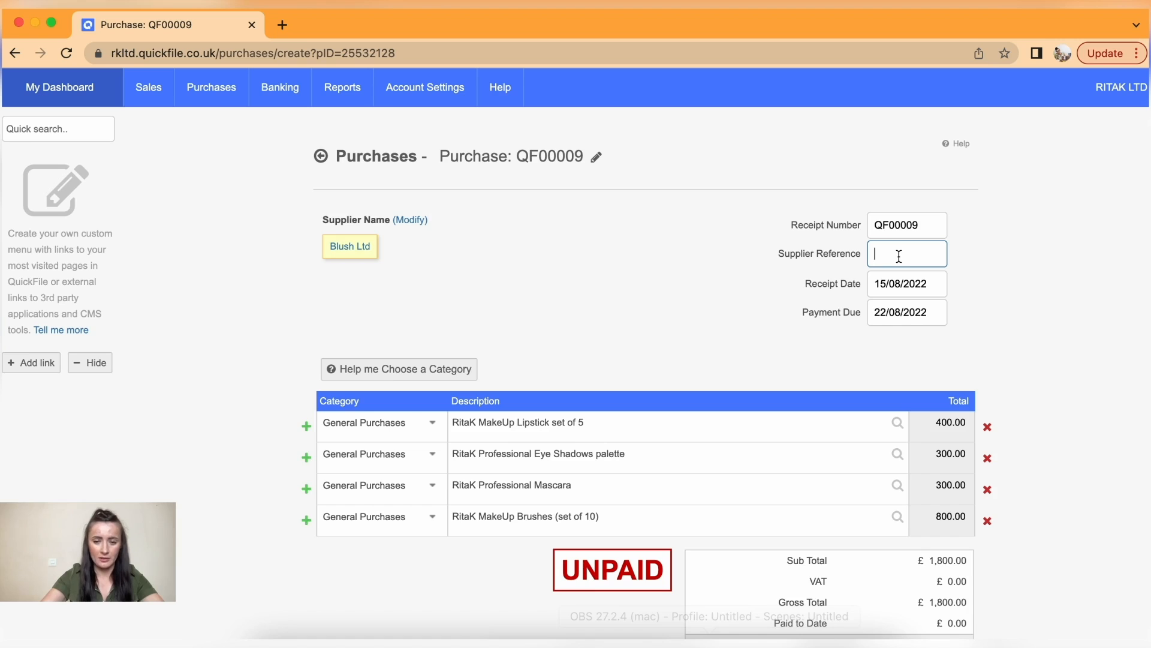
text(BLUSH)
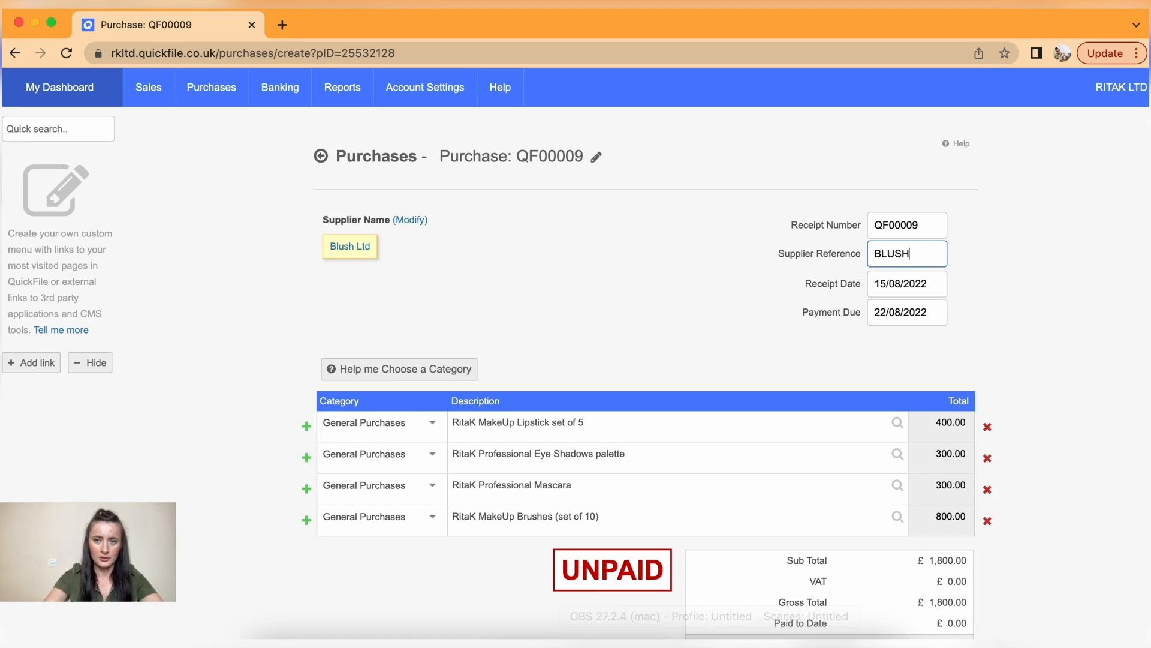
text(-345)
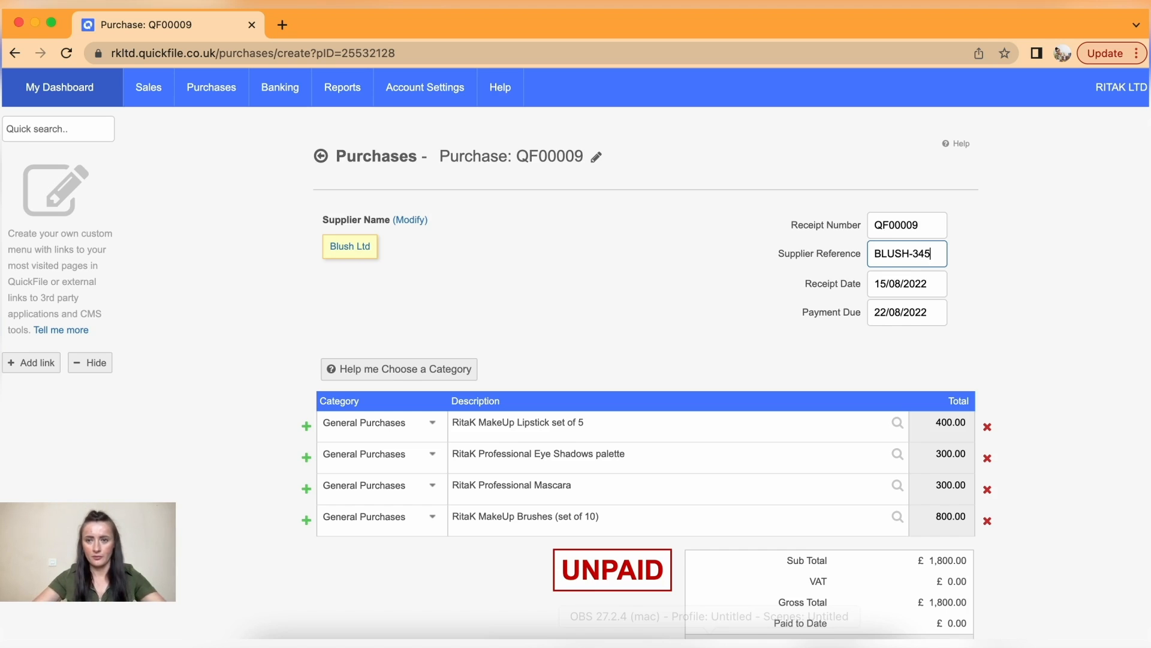
click(938, 286)
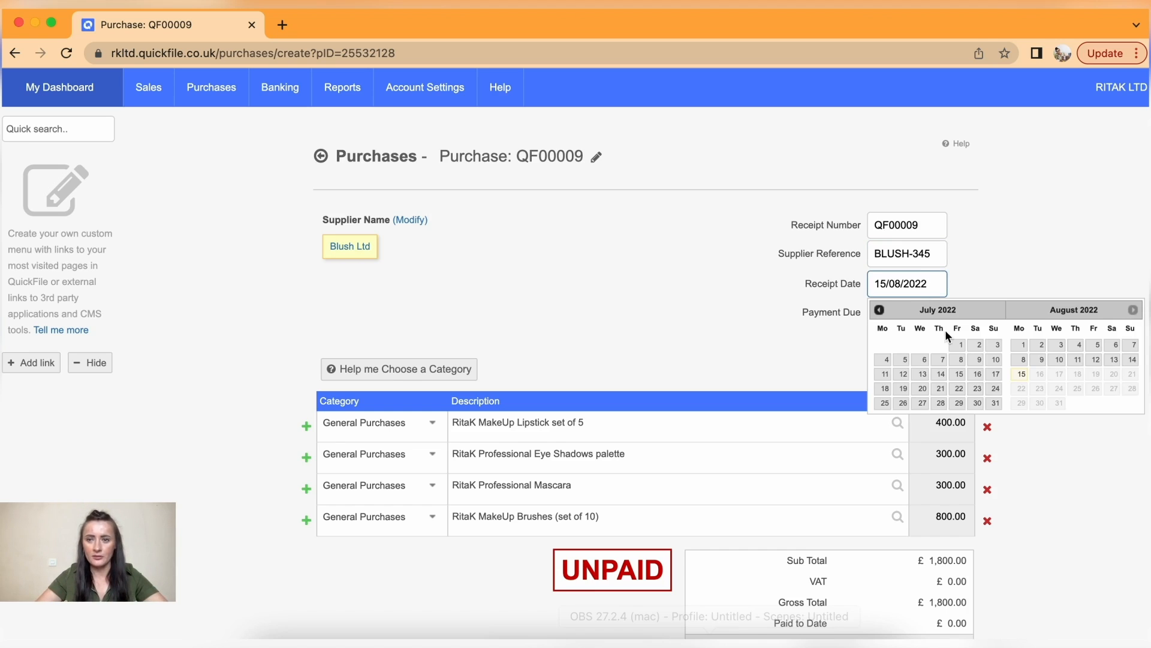
click(1025, 345)
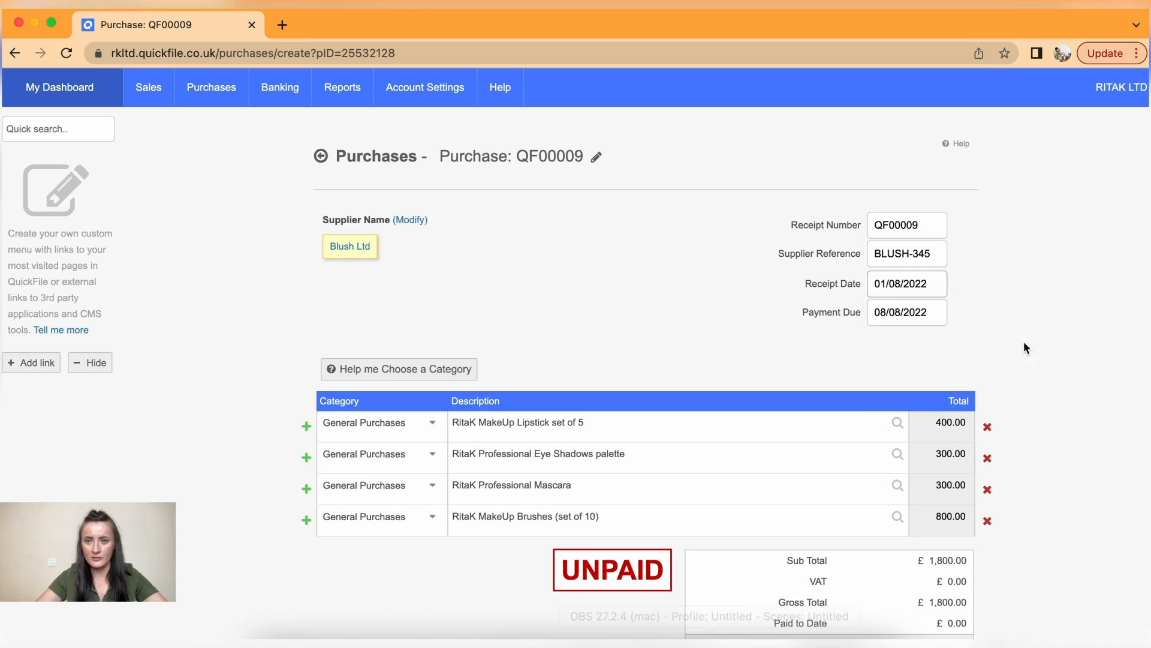
scroll(875, 336, down, 6)
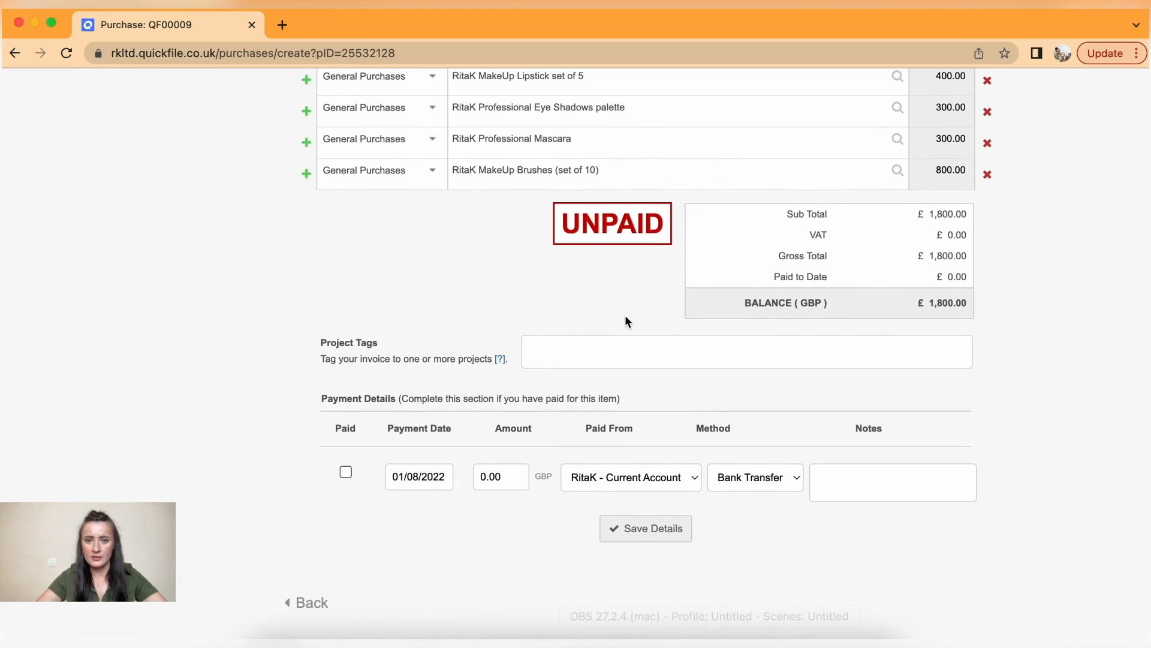
click(648, 528)
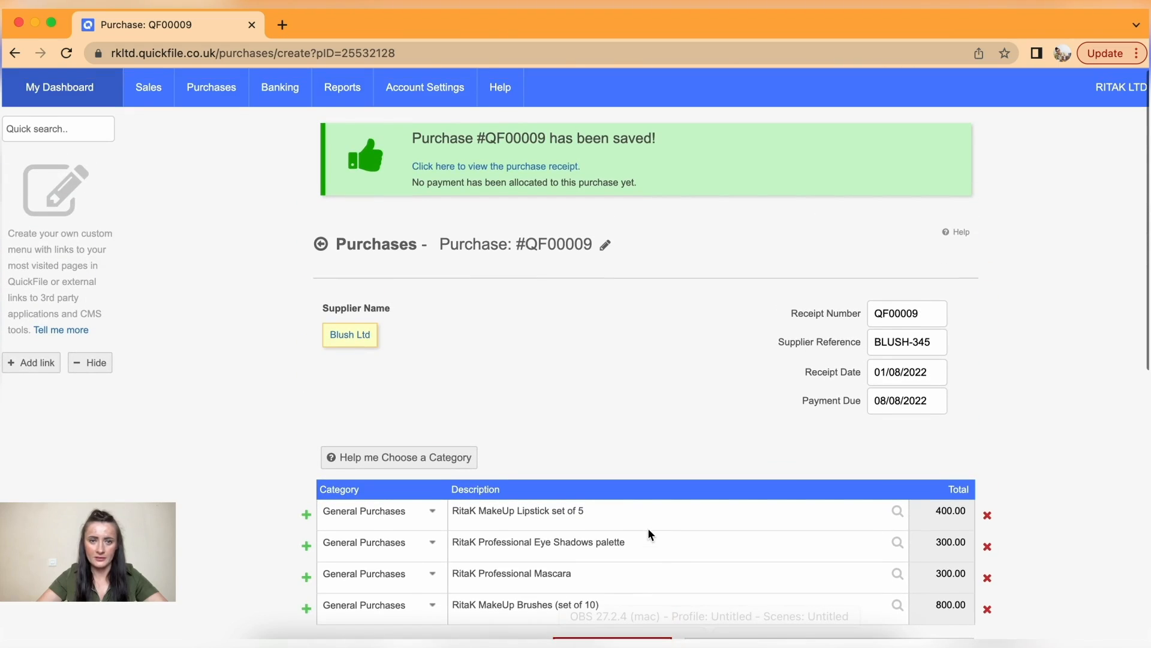
- Reopen QF00009 from all purchases and review it: overdue, 1,800.00 due 08/08/2022
mouse_move(207, 96)
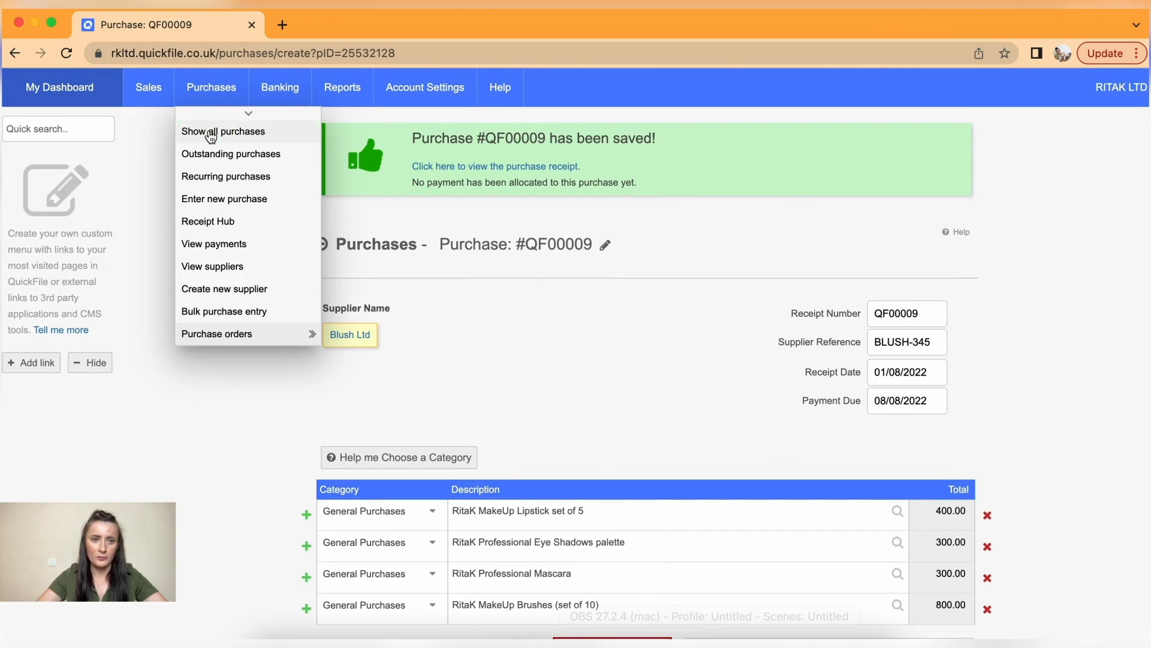
click(211, 133)
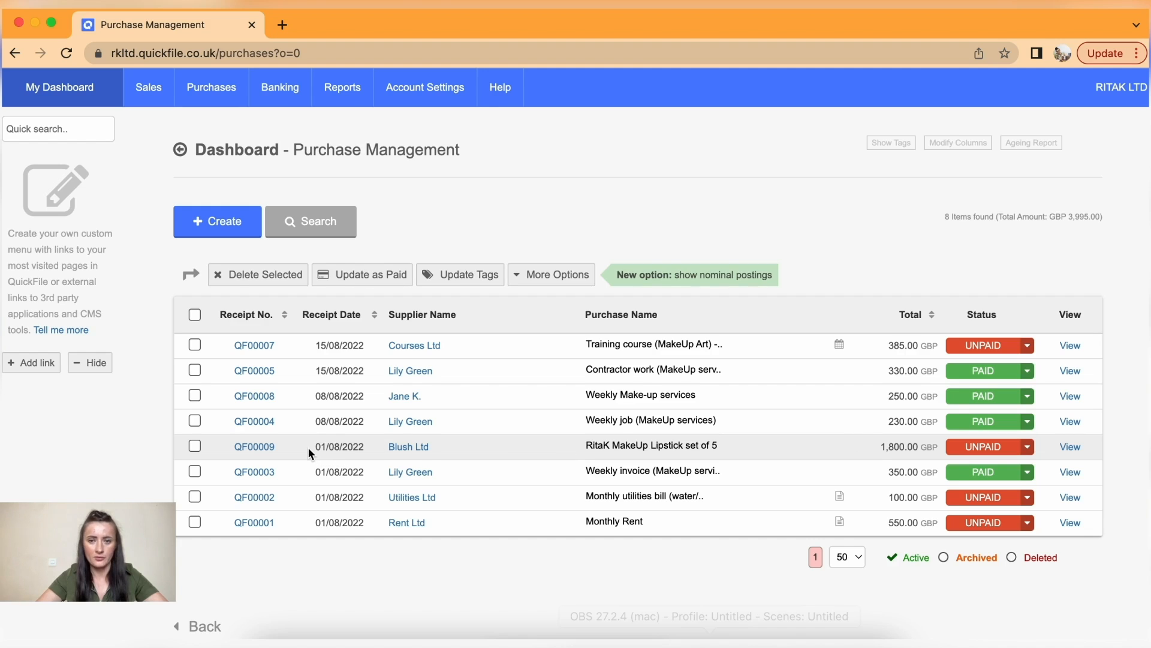
click(260, 448)
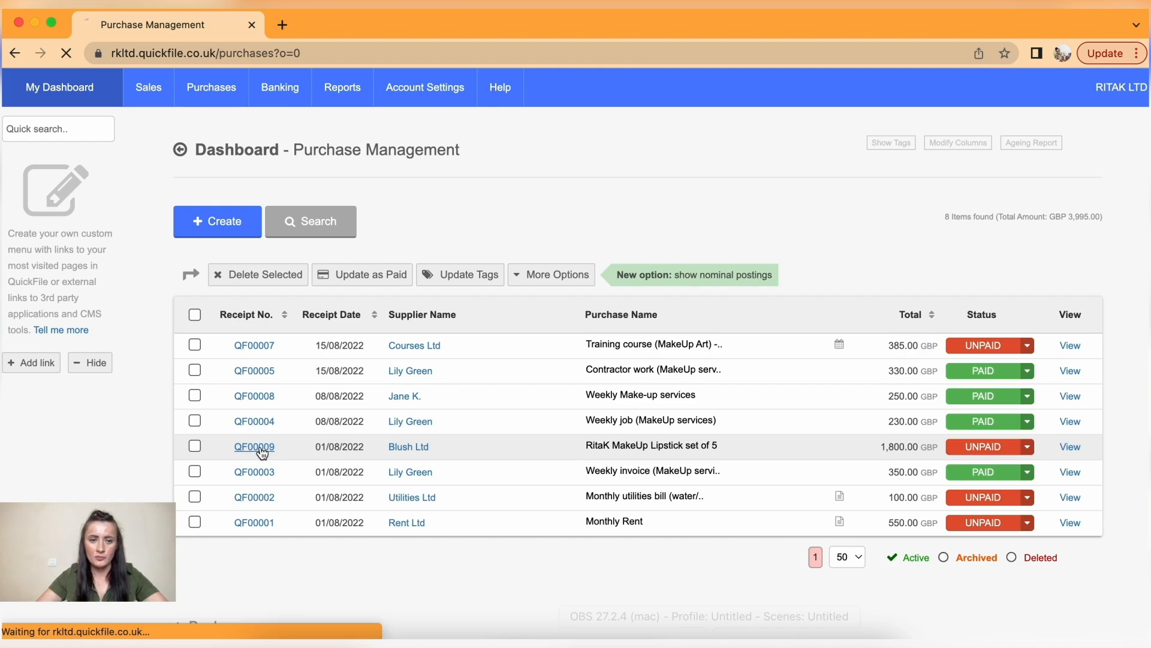
scroll(560, 459, down, 7)
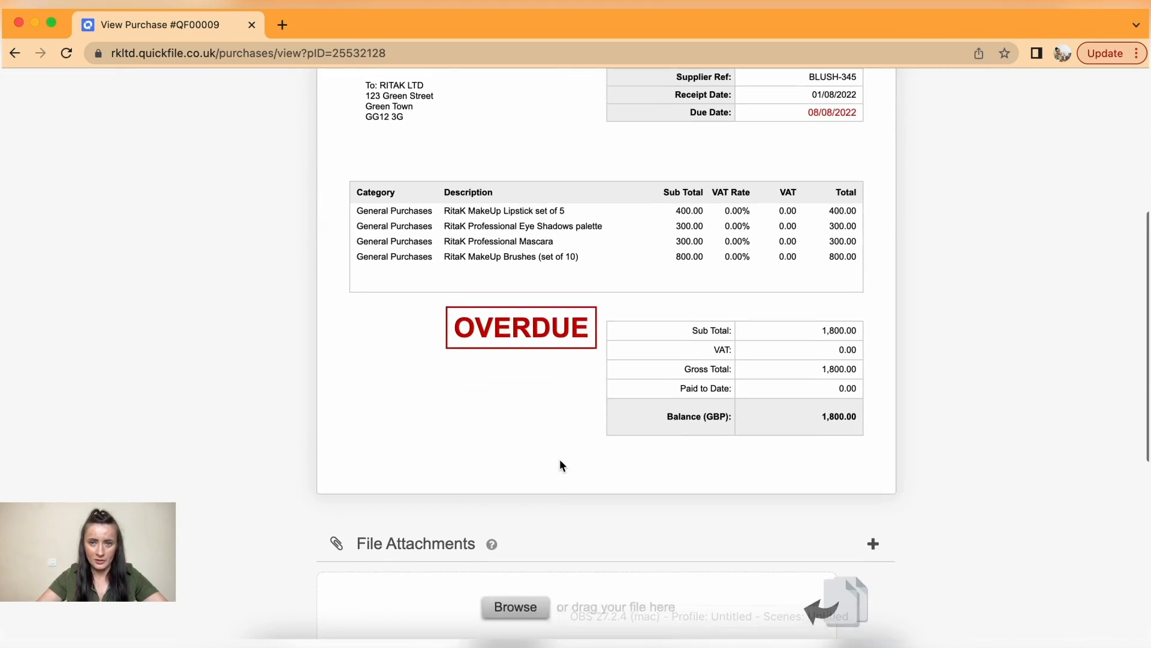
scroll(560, 460, down, 2)
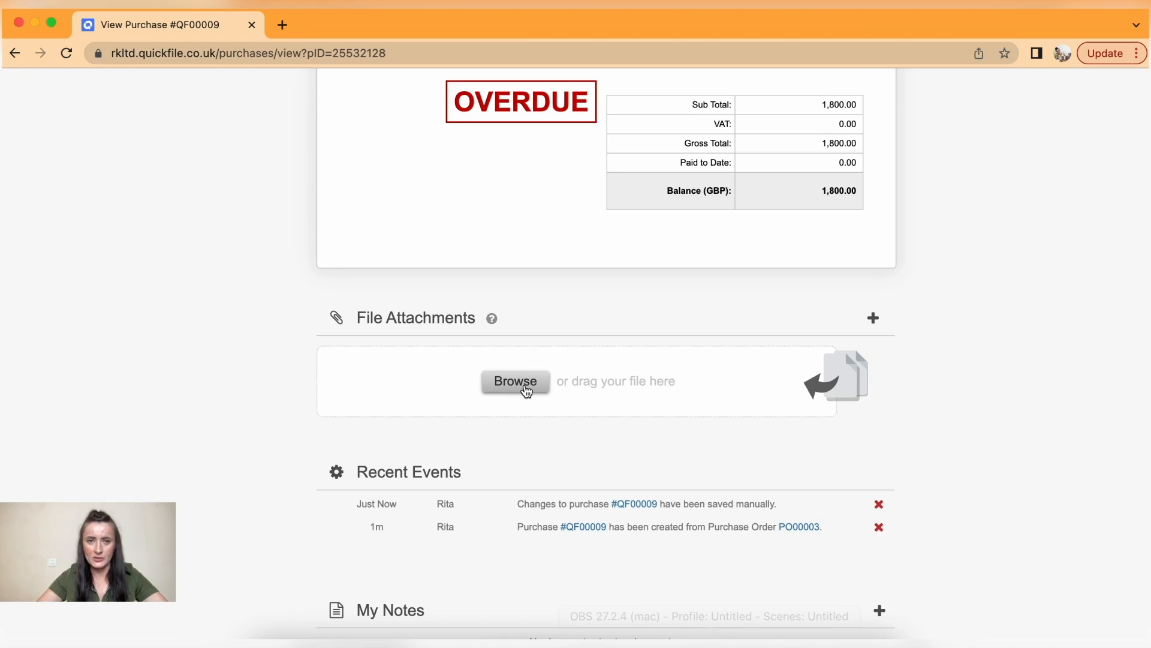
scroll(527, 391, up, 5)
scroll(526, 392, up, 4)
mouse_move(225, 88)
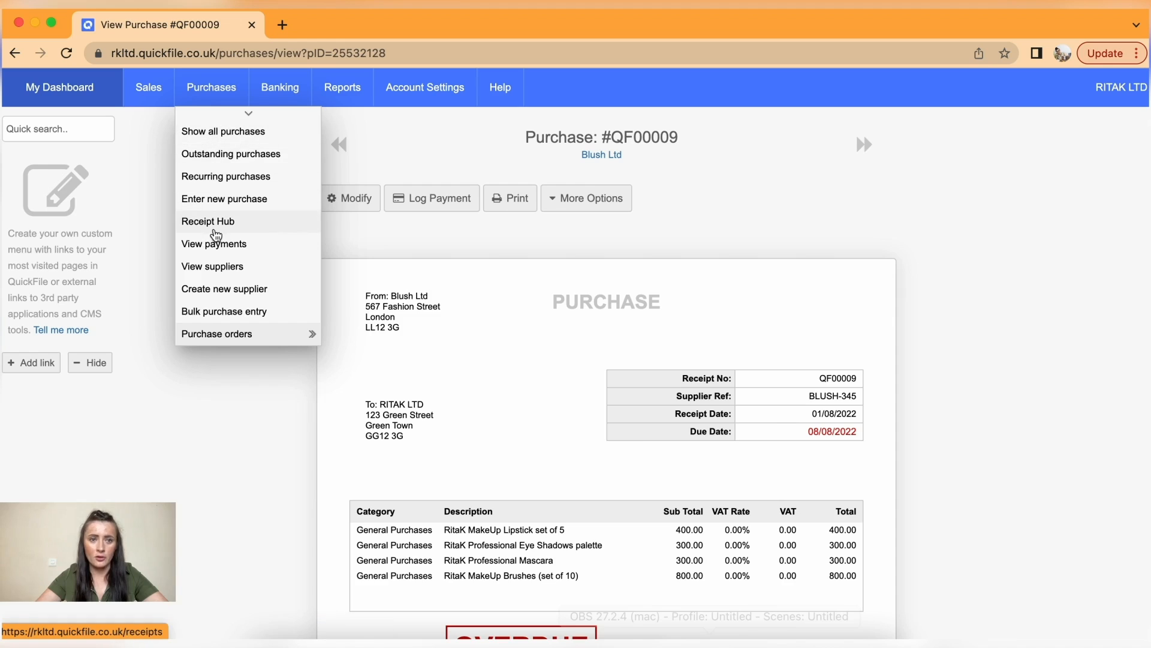
- Upload the Copy paper Postnotes receipt image to the Receipt Hub
click(216, 231)
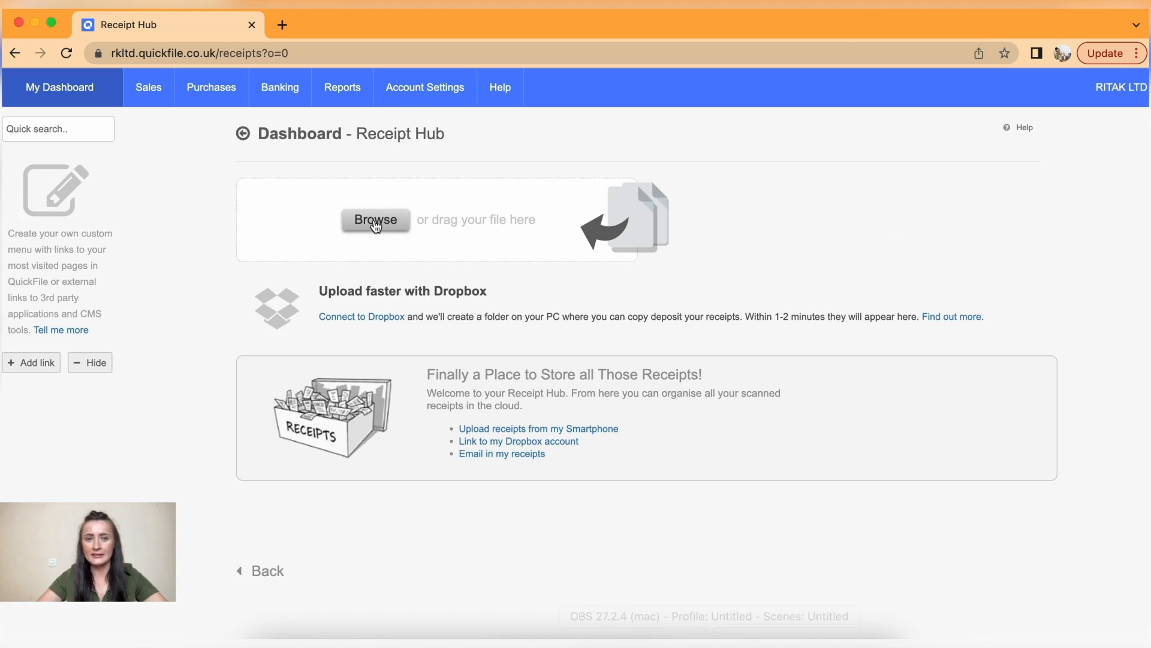
click(375, 222)
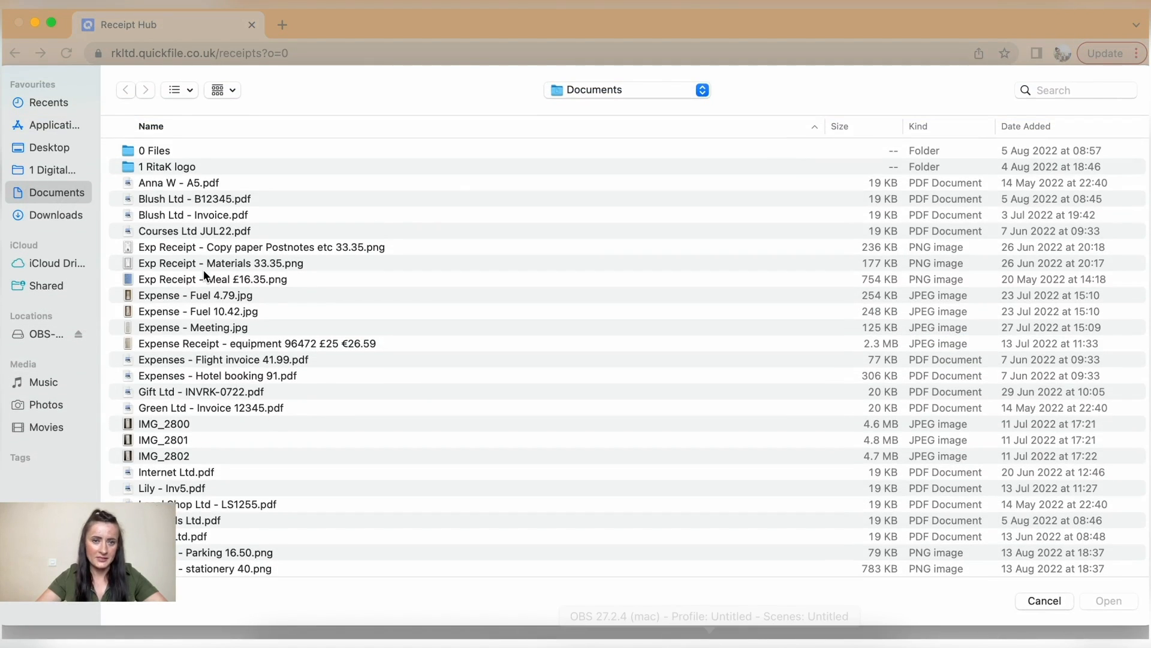
click(182, 247)
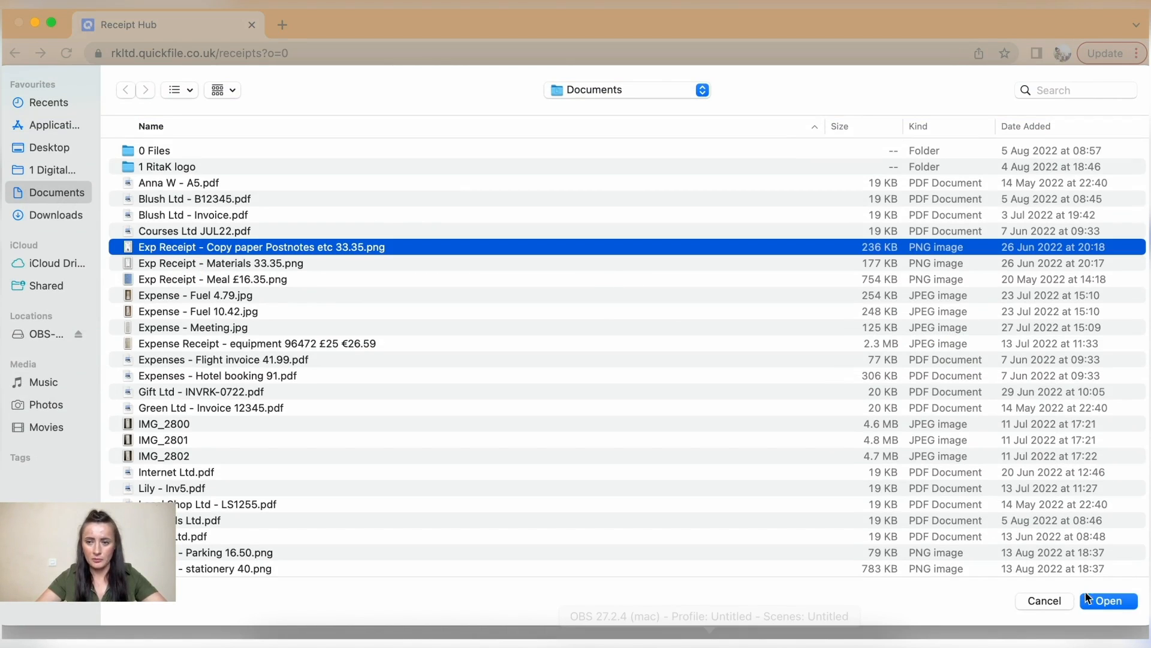
click(1107, 601)
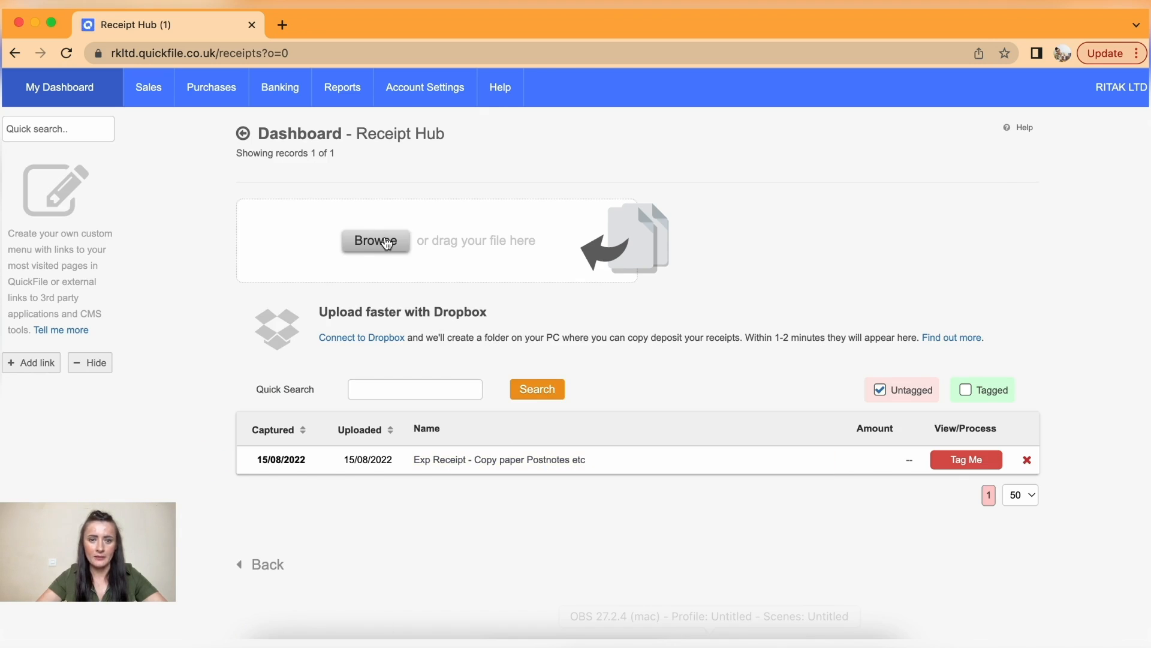
- Upload the Materials 33.35 and Meal £16.35 receipt images as well
click(386, 241)
click(240, 267)
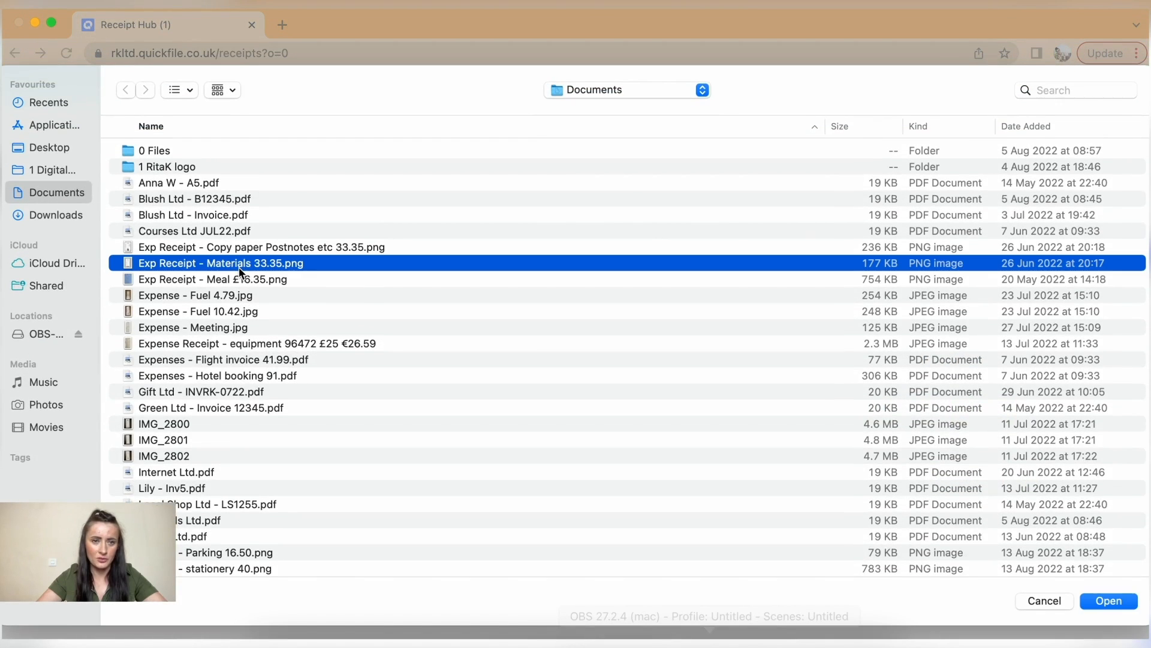
double_click(240, 266)
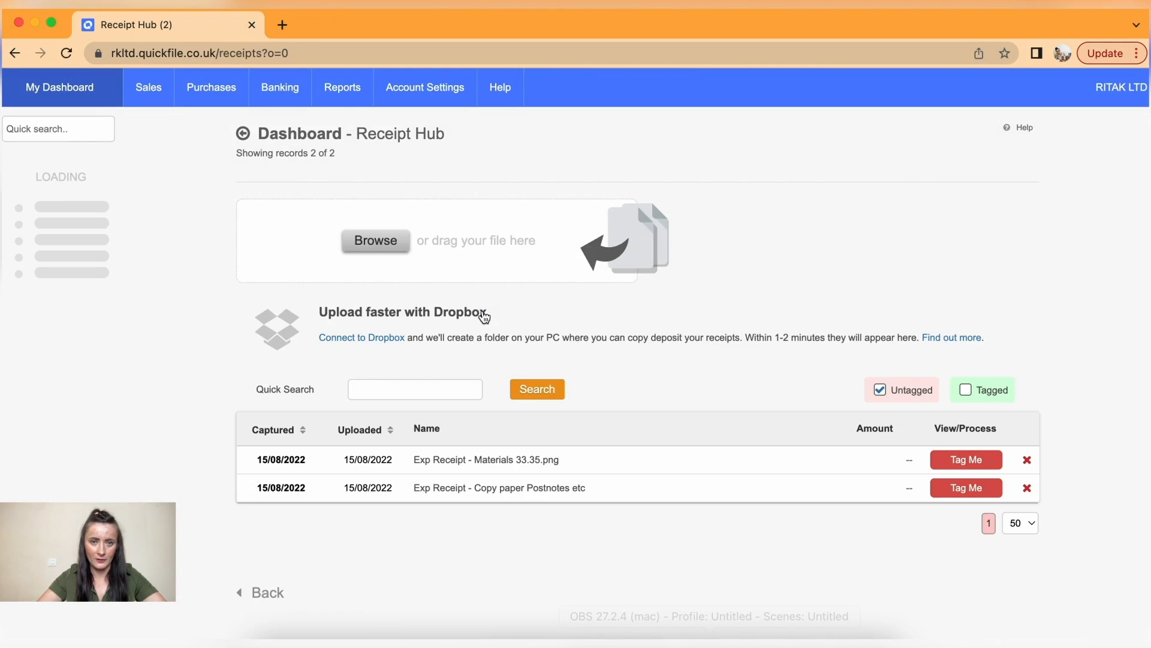
click(385, 242)
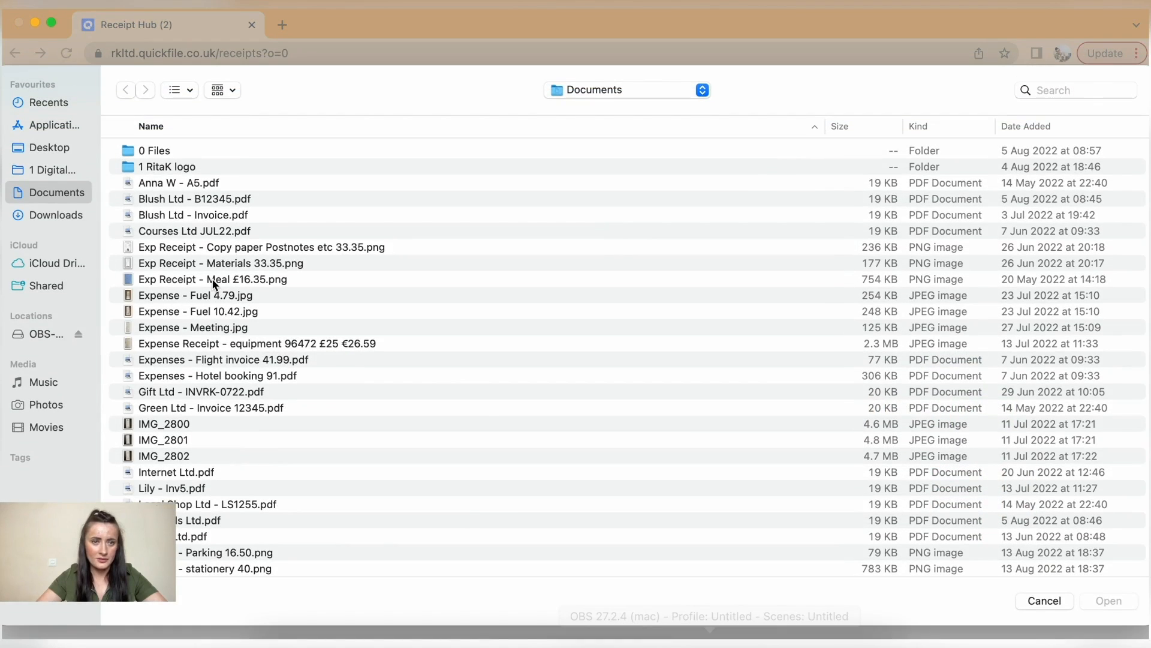
double_click(214, 280)
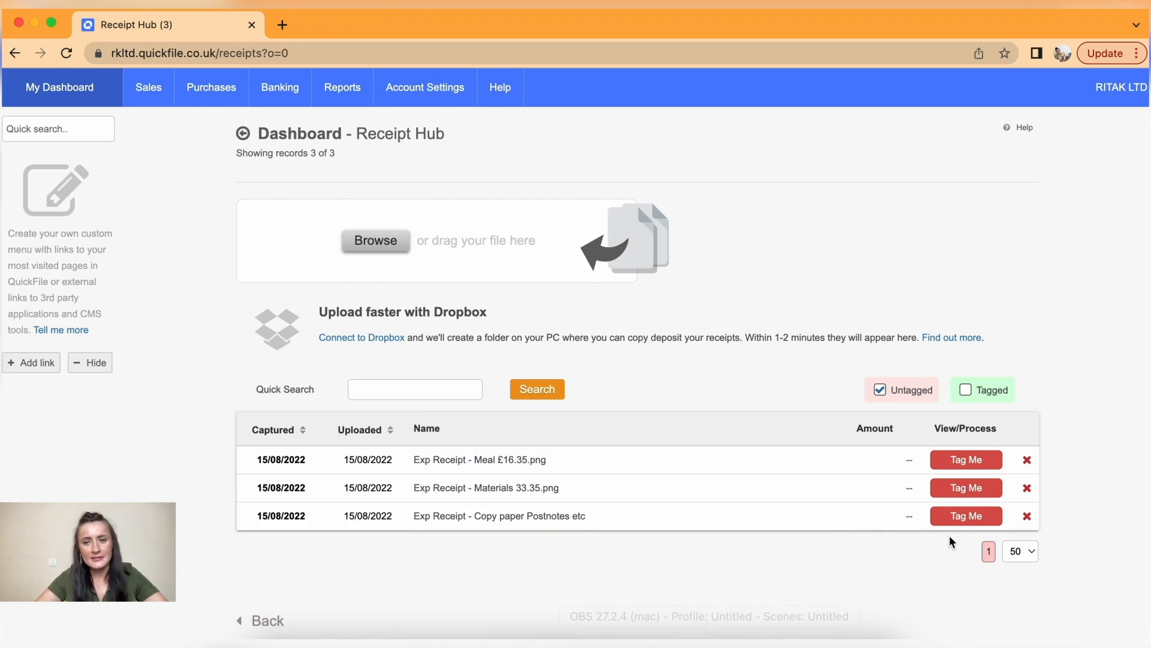
- Look over the Meal, Materials and Copy paper receipt names without changing them
click(822, 460)
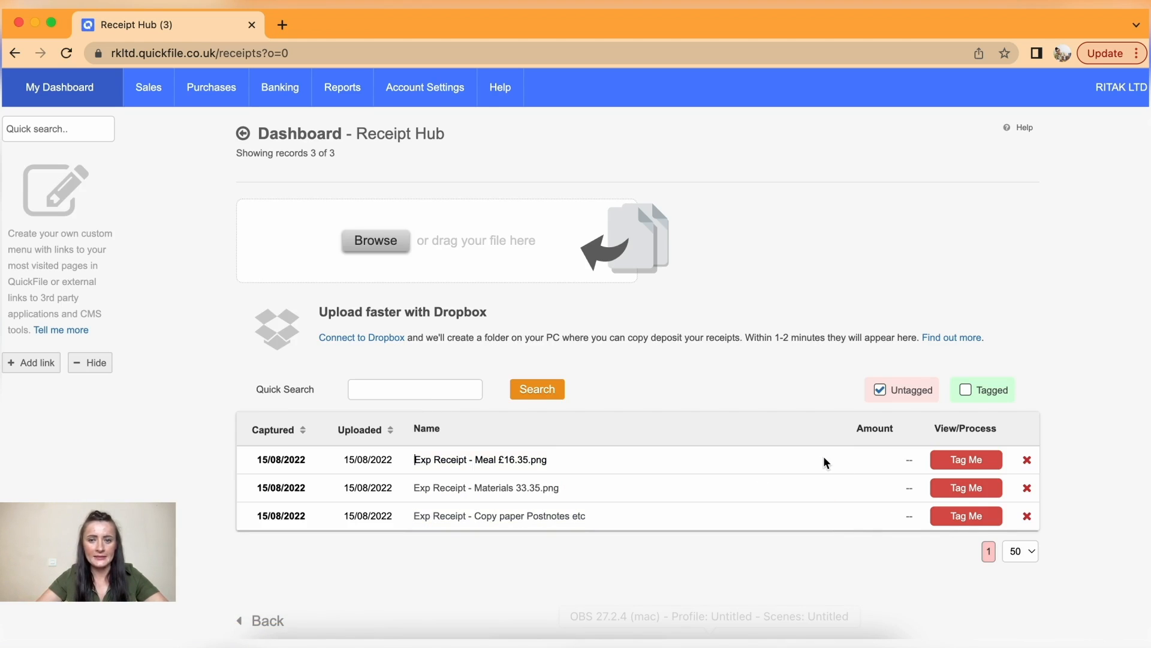
click(557, 458)
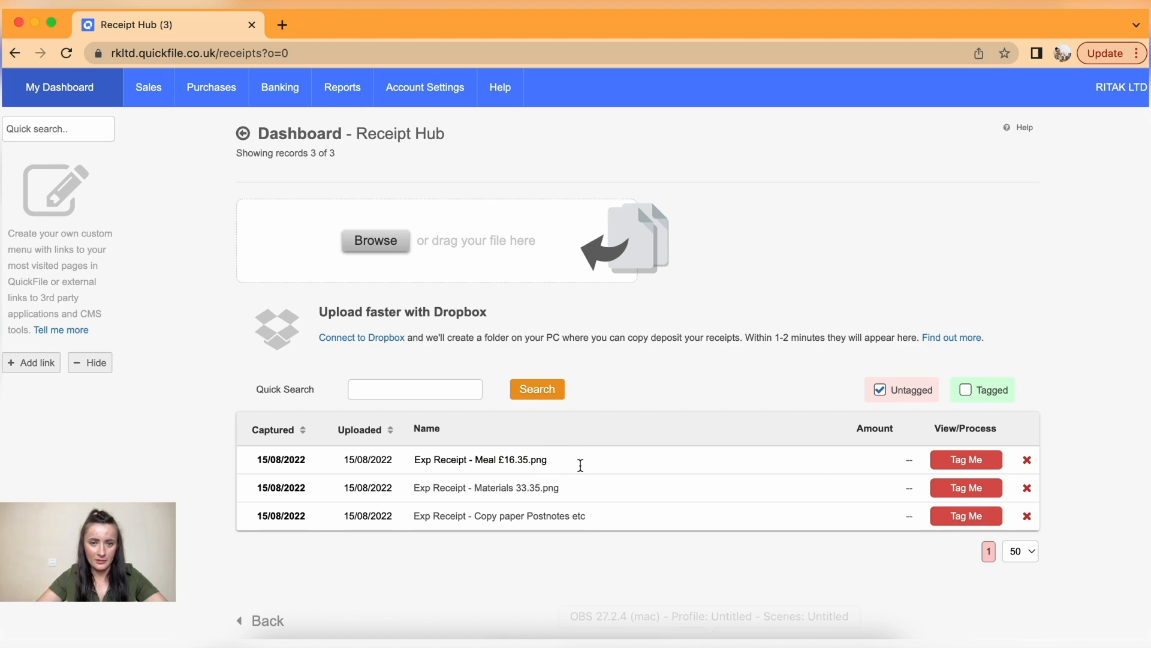
key(Tab)
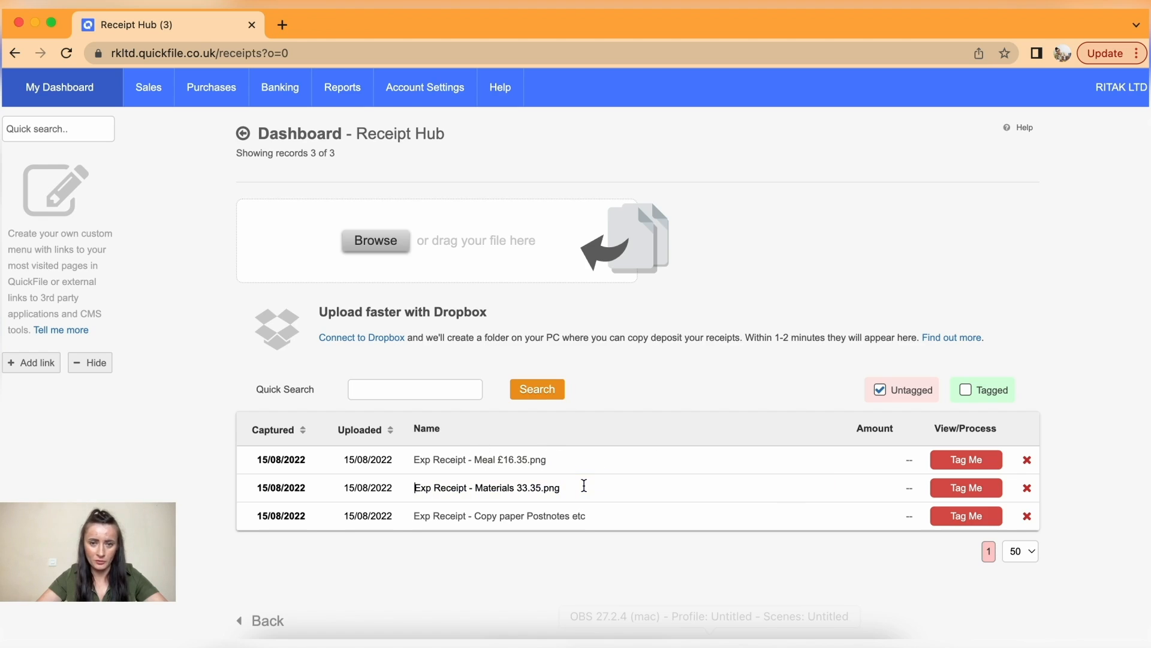
key(Tab)
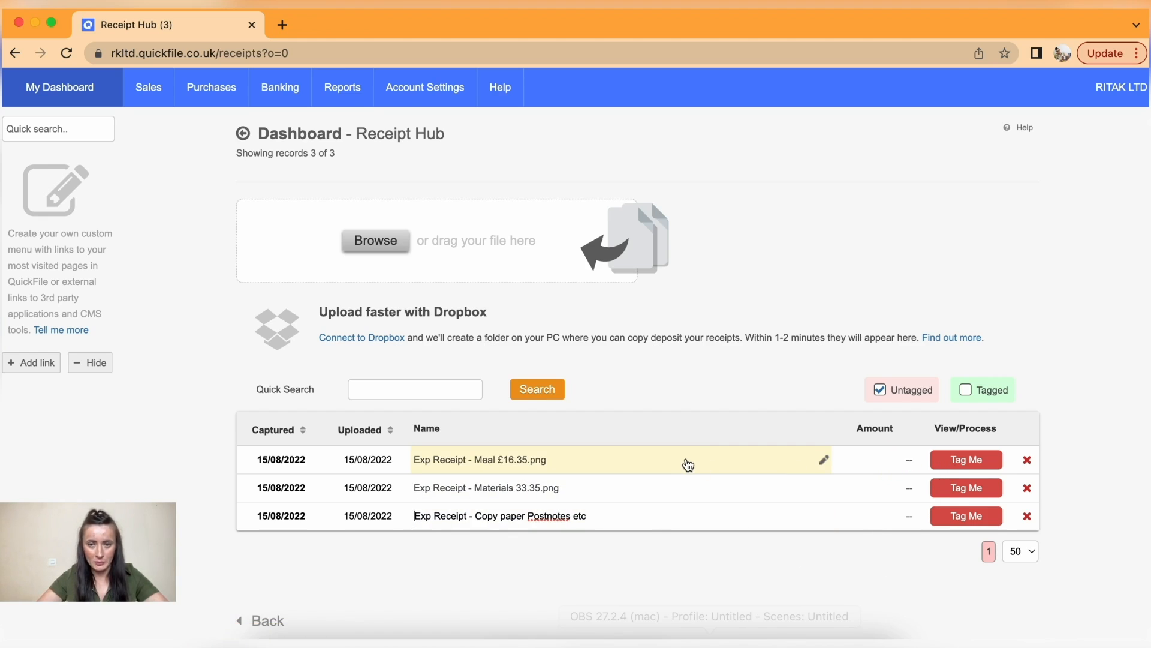
- Tag the Meal receipt with a 16.35 total and start a new purchase from it
click(978, 461)
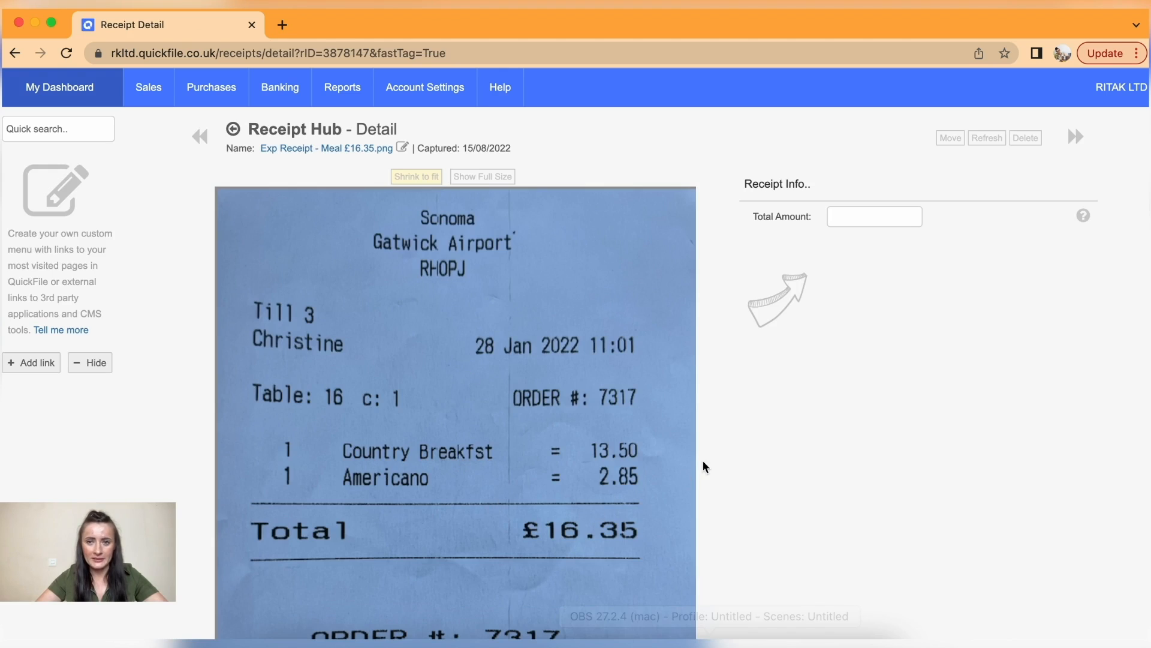
click(848, 223)
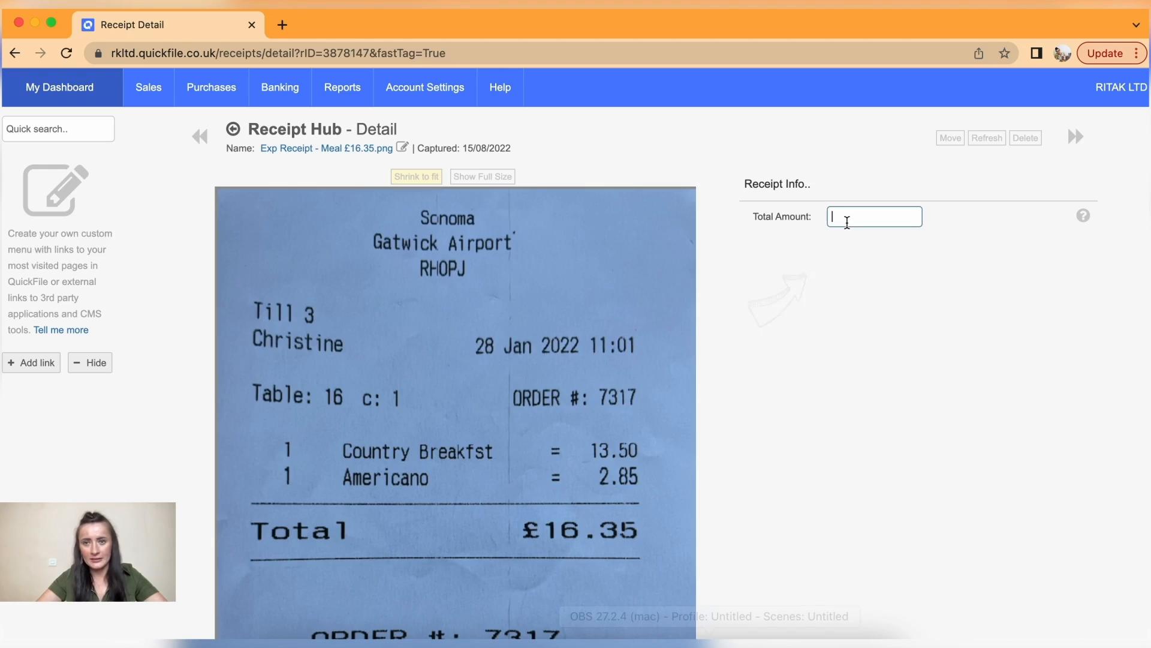
text(16.35)
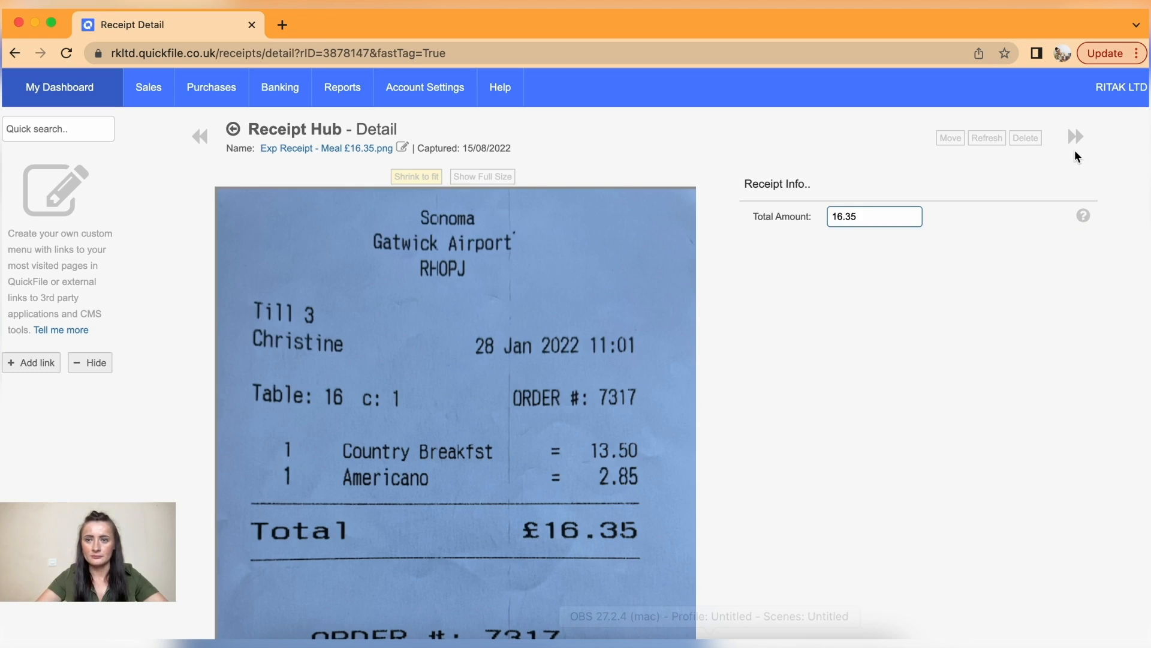
key(Return)
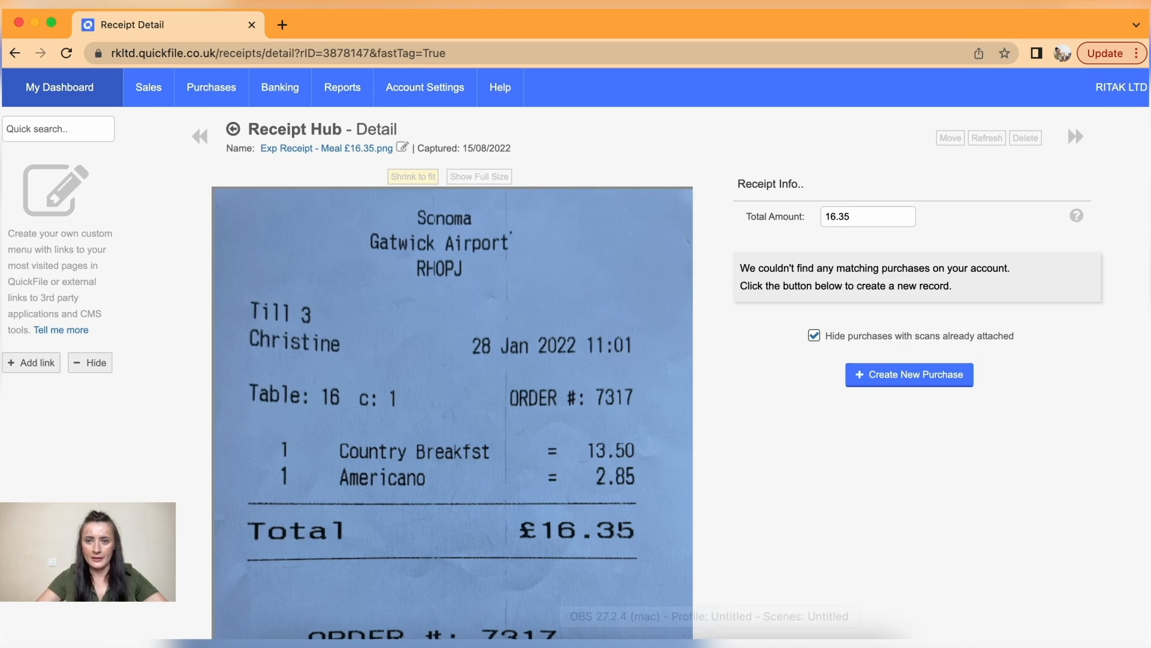
click(900, 383)
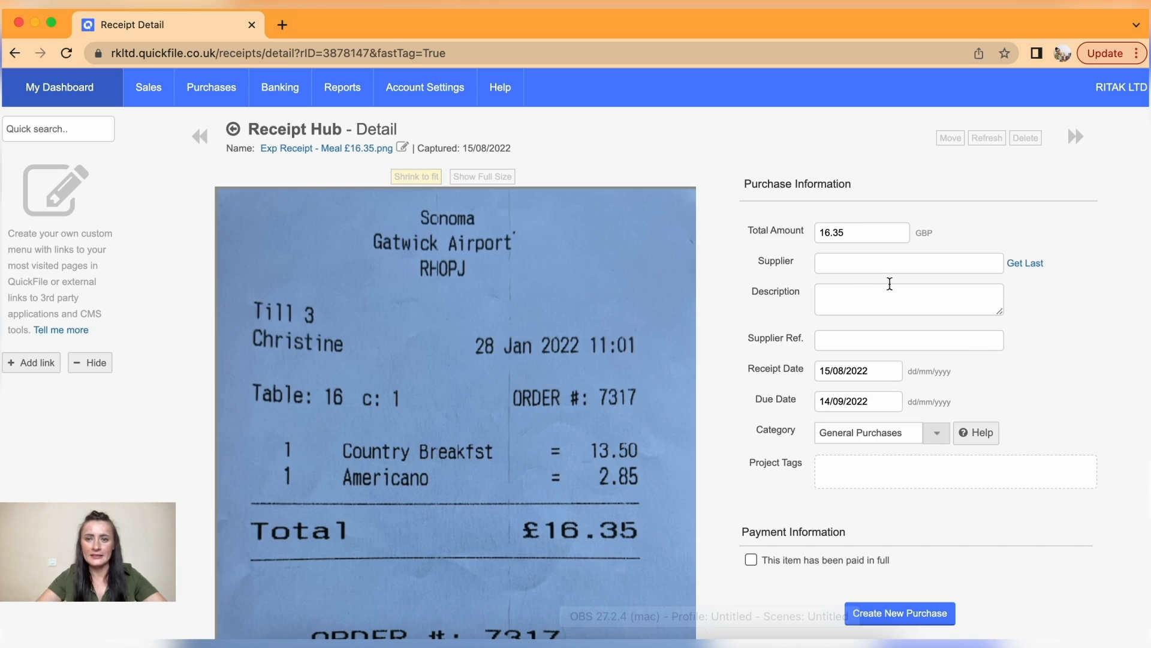
- Leave the new purchase's supplier field blank for now
click(869, 270)
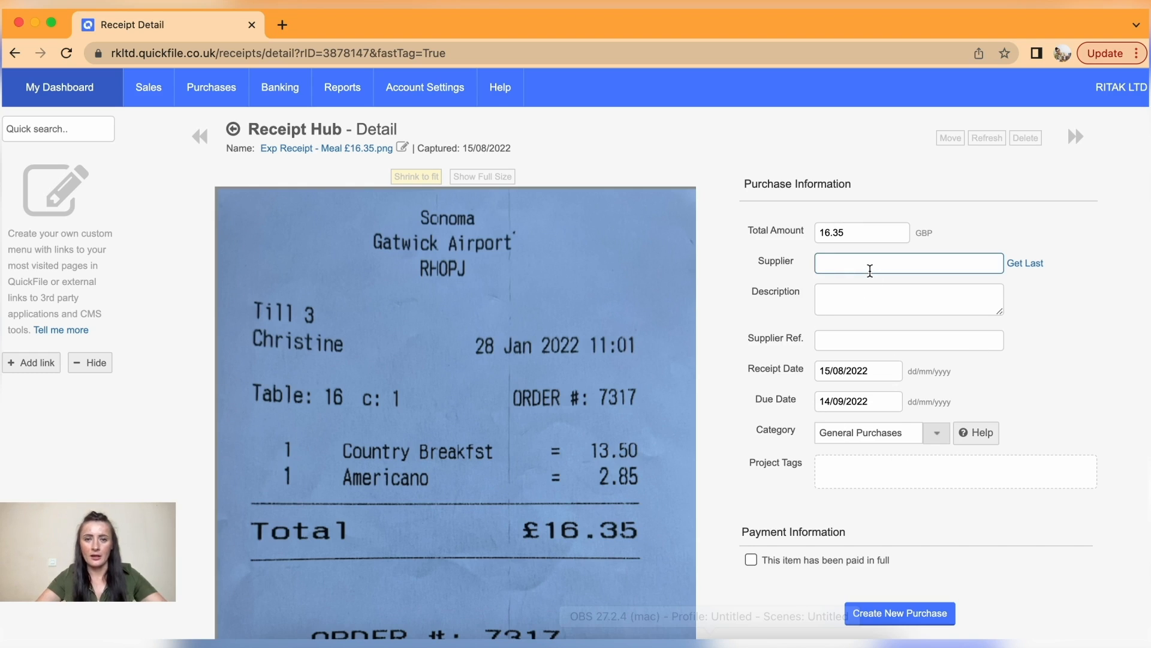
text(R)
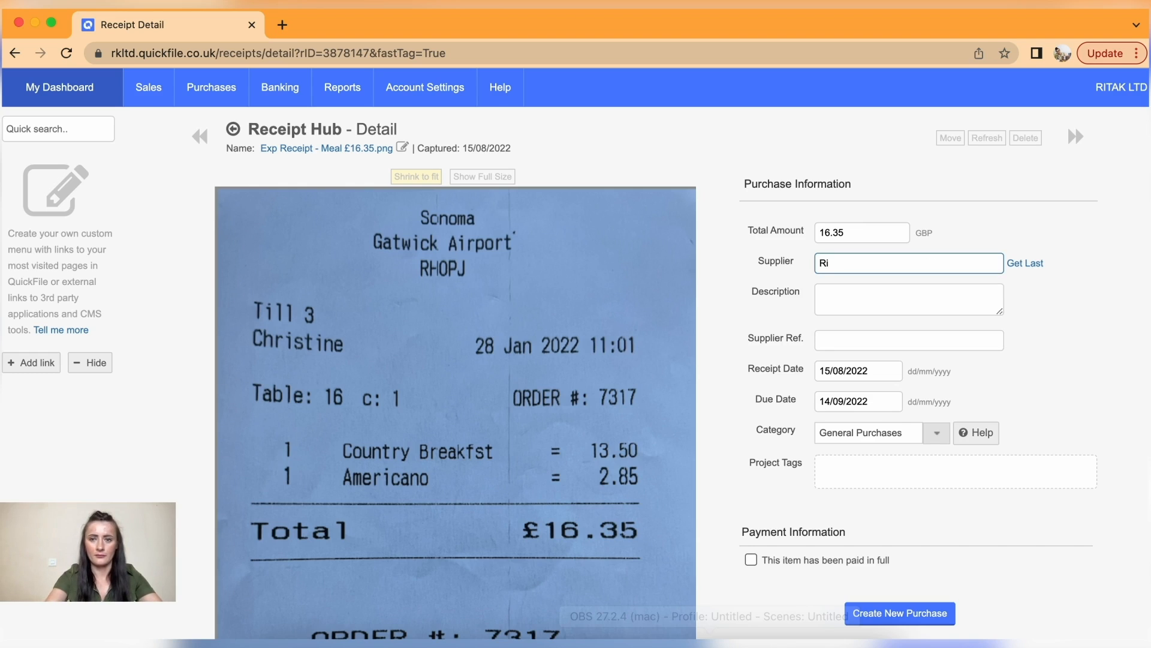
key(BackSpace)
click(1028, 298)
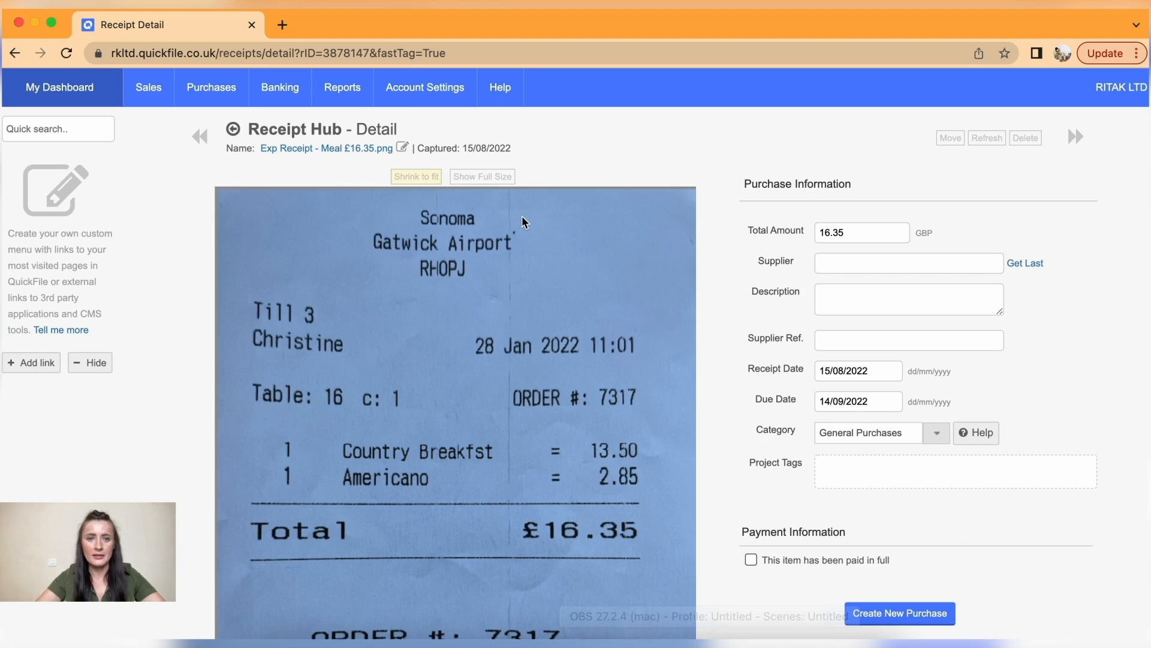
click(939, 263)
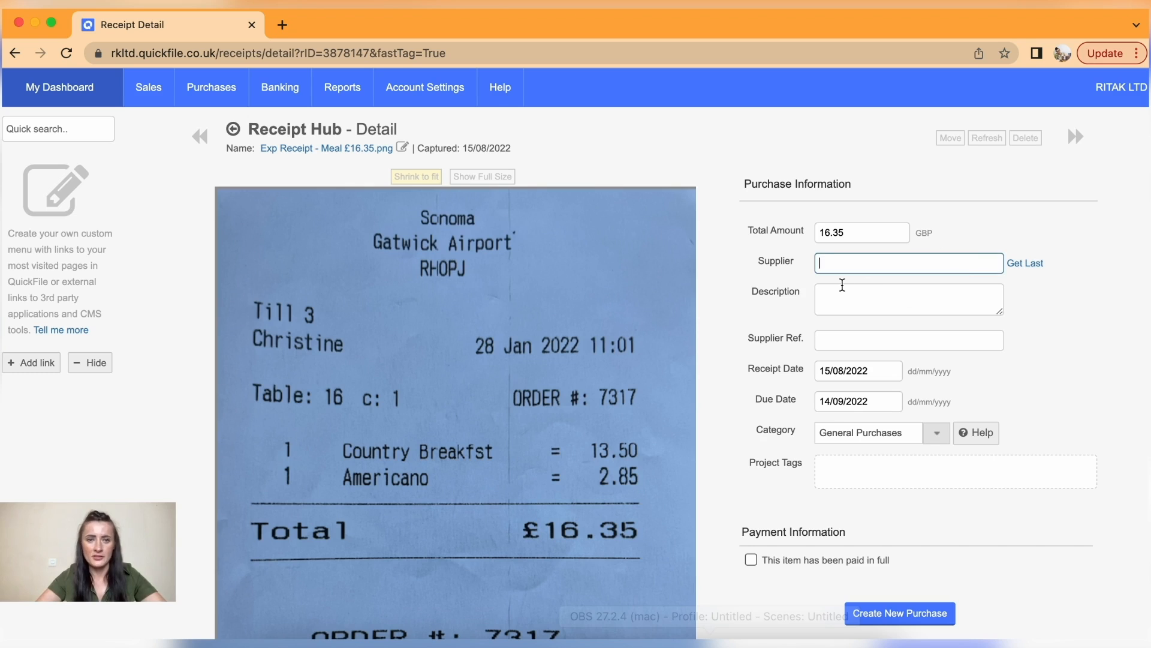
mouse_move(209, 89)
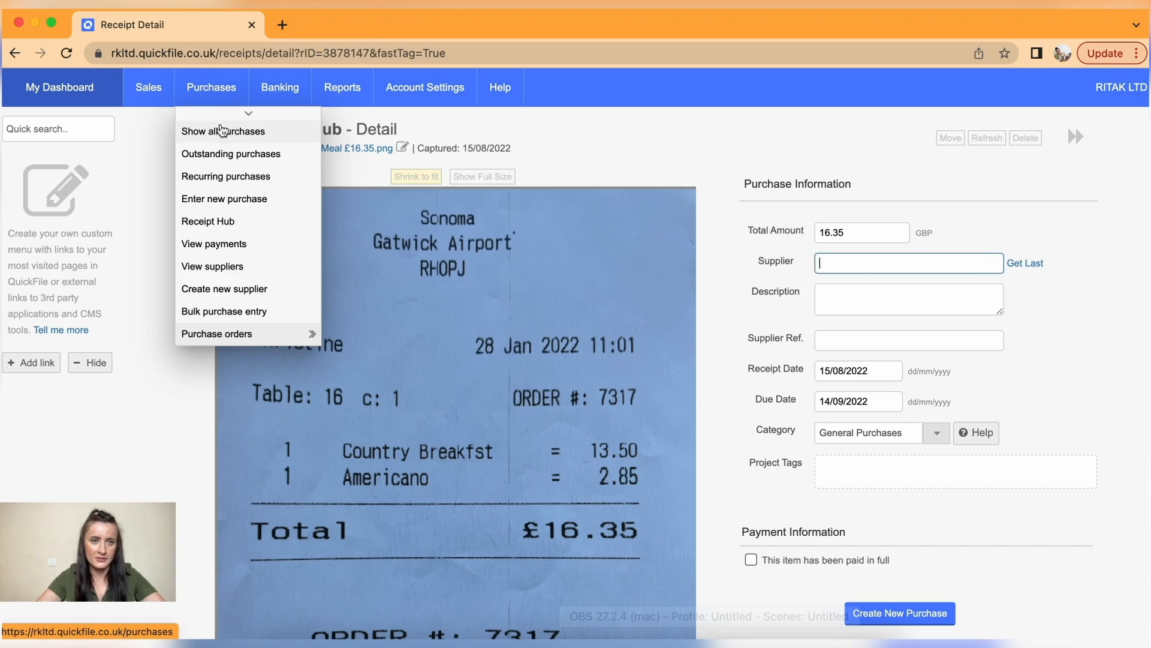
- Create a supplier under the claimant's name with Travelling as default purchase category
click(241, 271)
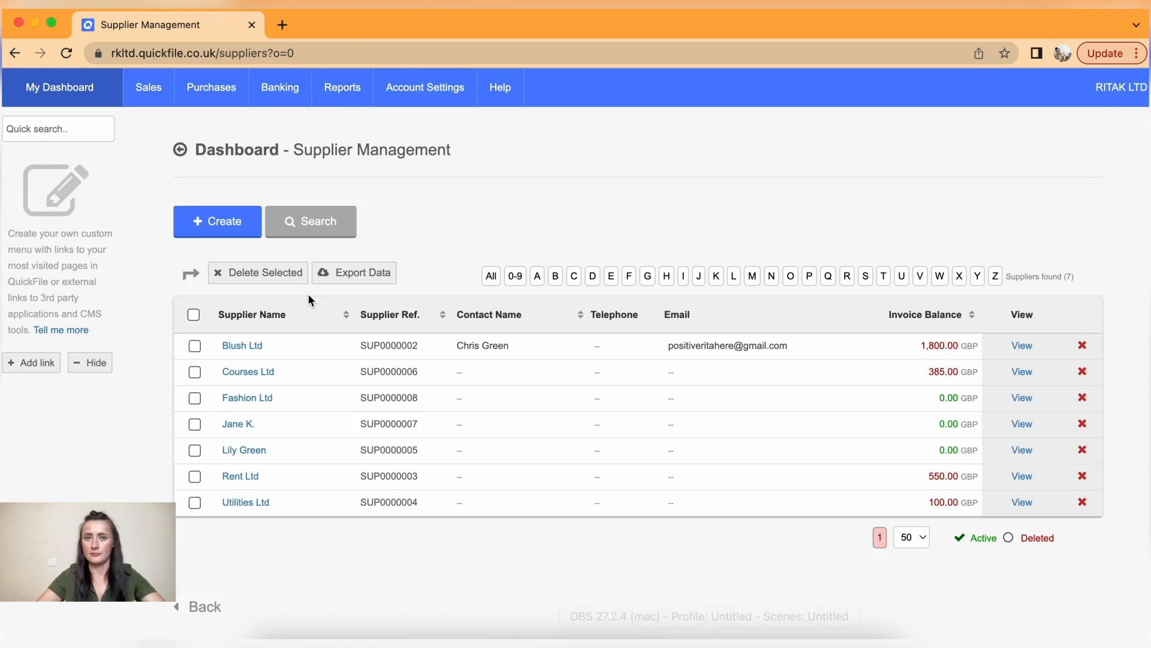
click(227, 220)
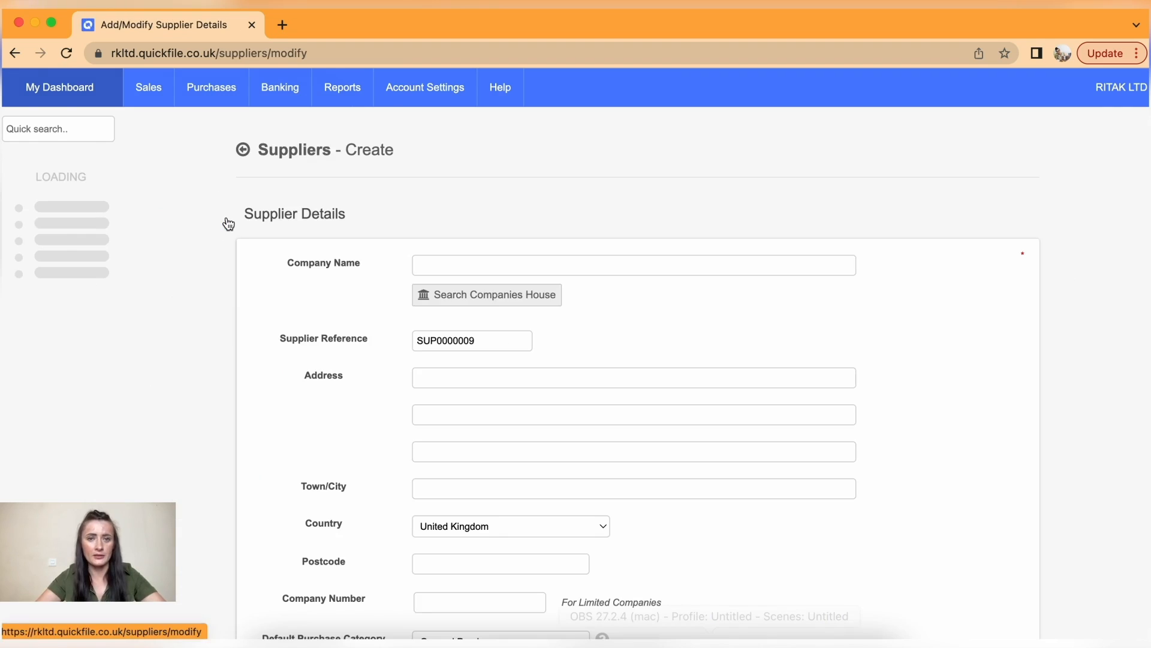
click(426, 265)
text(Rita)
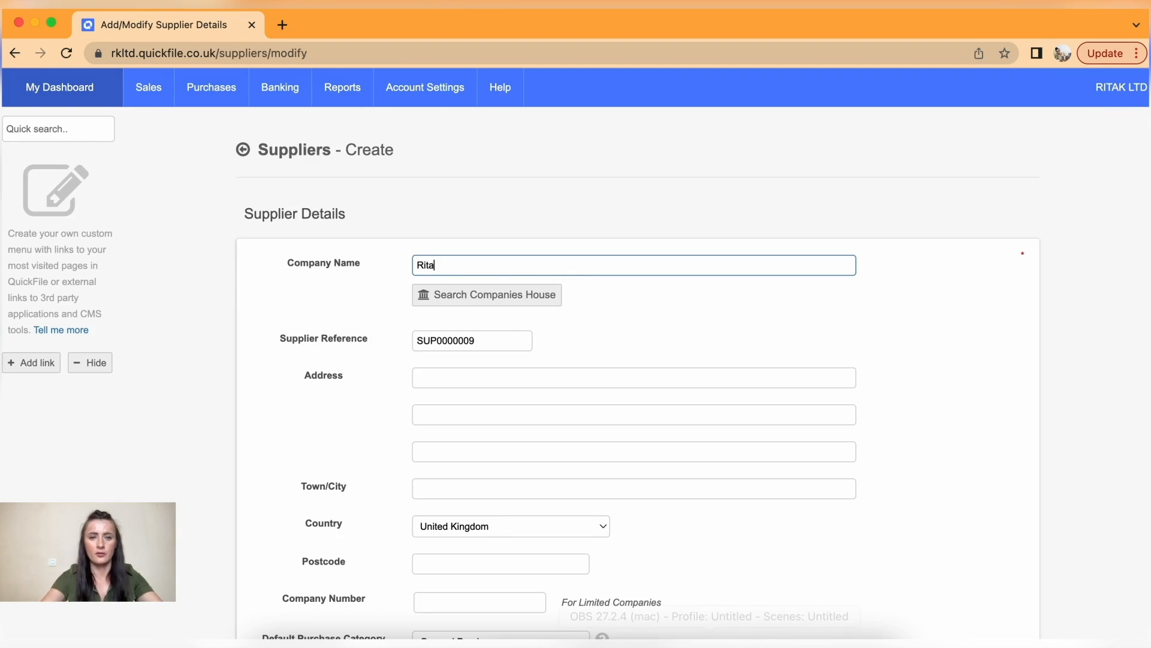
text( K.)
scroll(687, 329, down, 15)
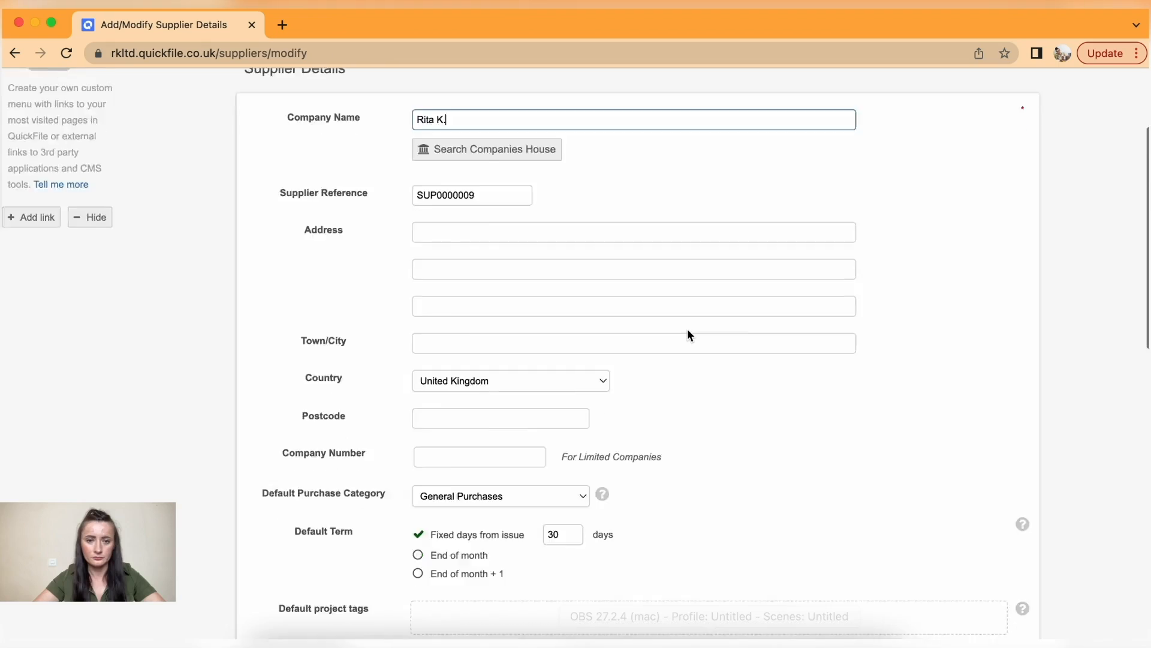
scroll(687, 329, up, 7)
scroll(688, 330, up, 1)
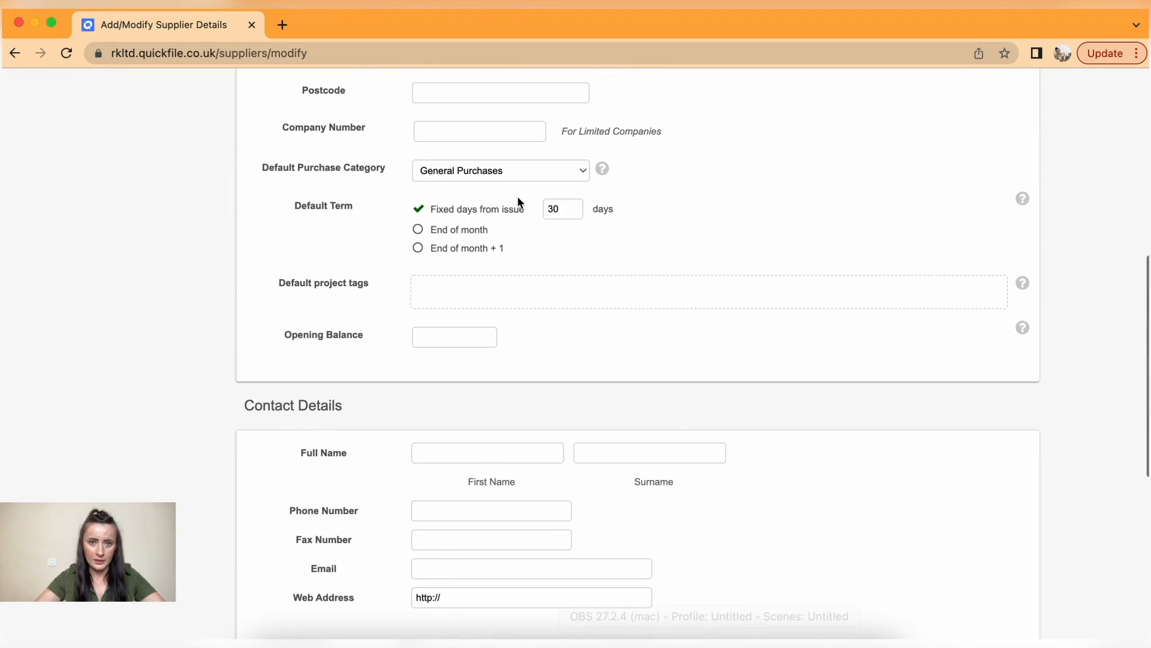
click(431, 172)
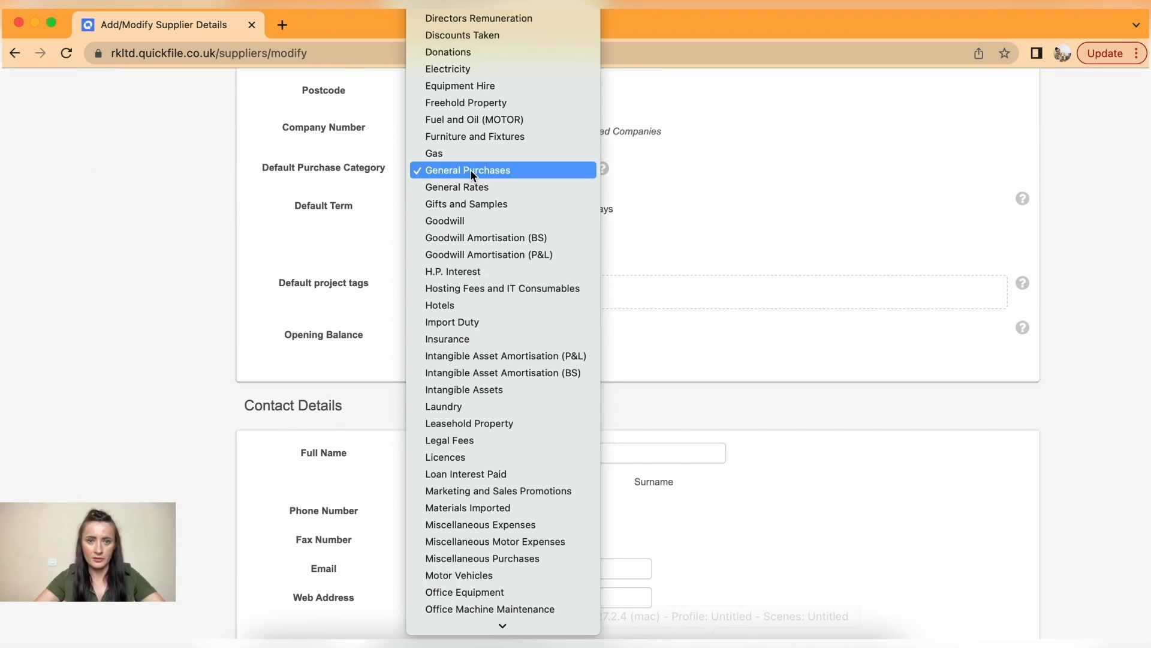
scroll(489, 365, down, 8)
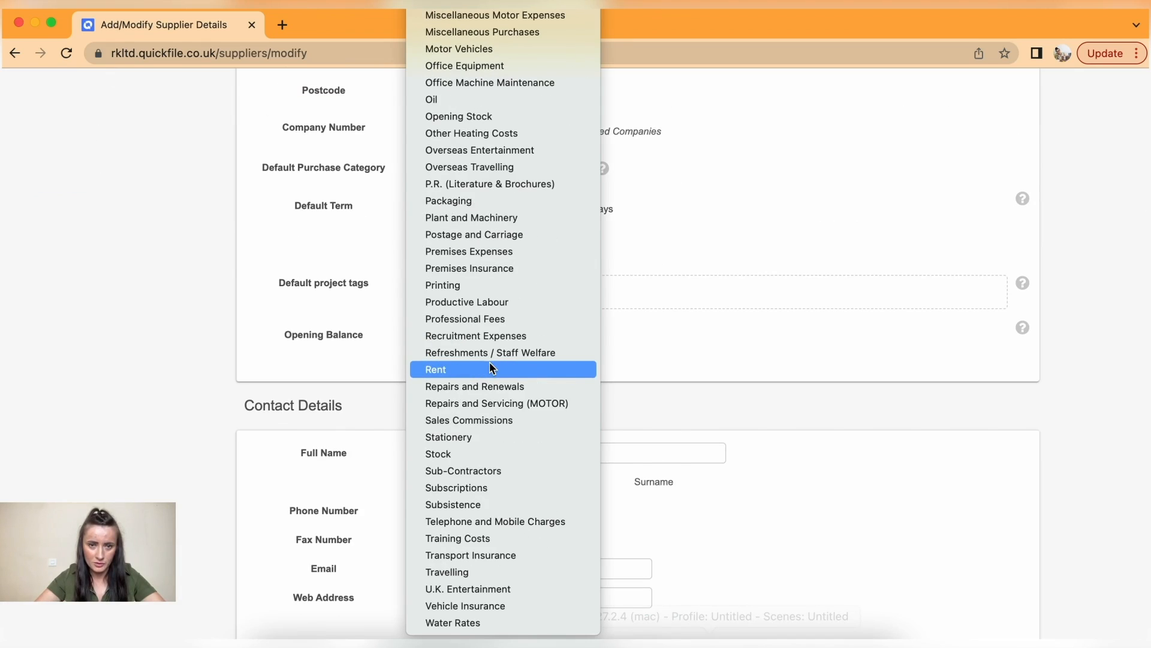
click(481, 571)
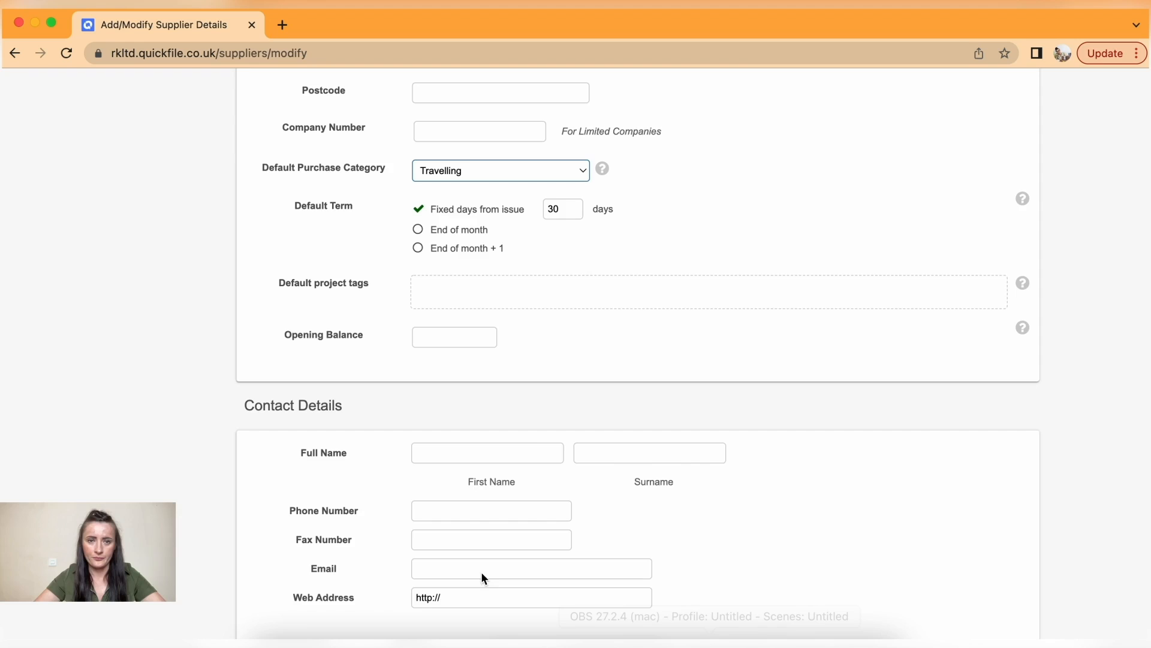
scroll(533, 444, down, 7)
click(646, 440)
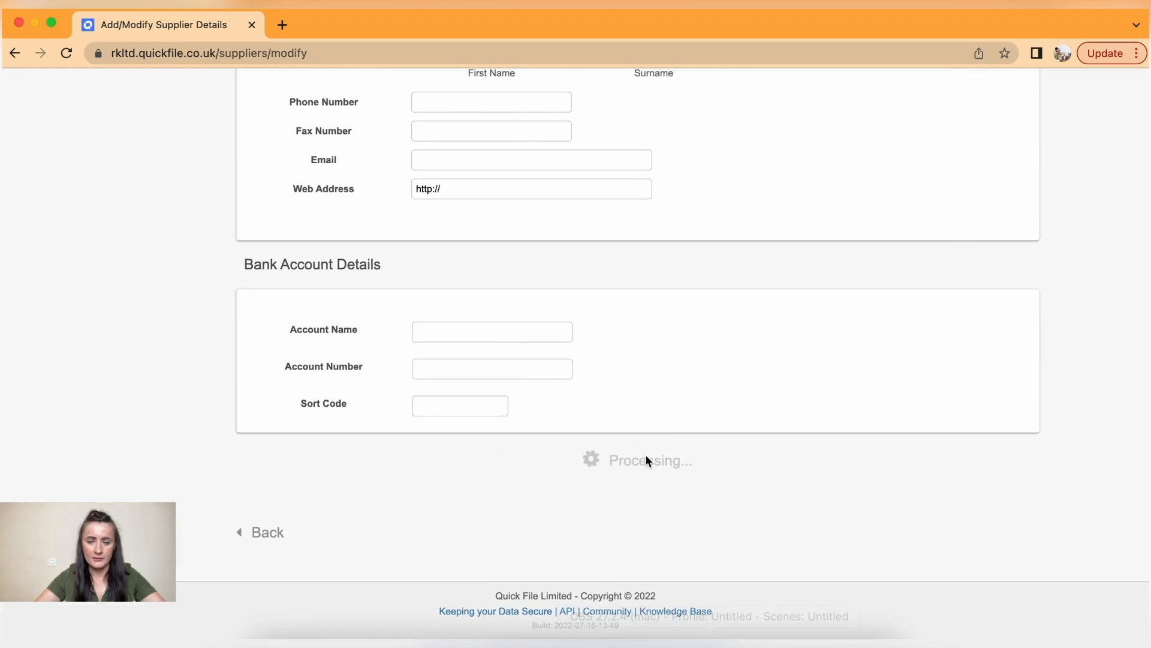
- Reopen the Meal receipt in the Receipt Hub and start a 16.35 purchase from it
mouse_move(211, 87)
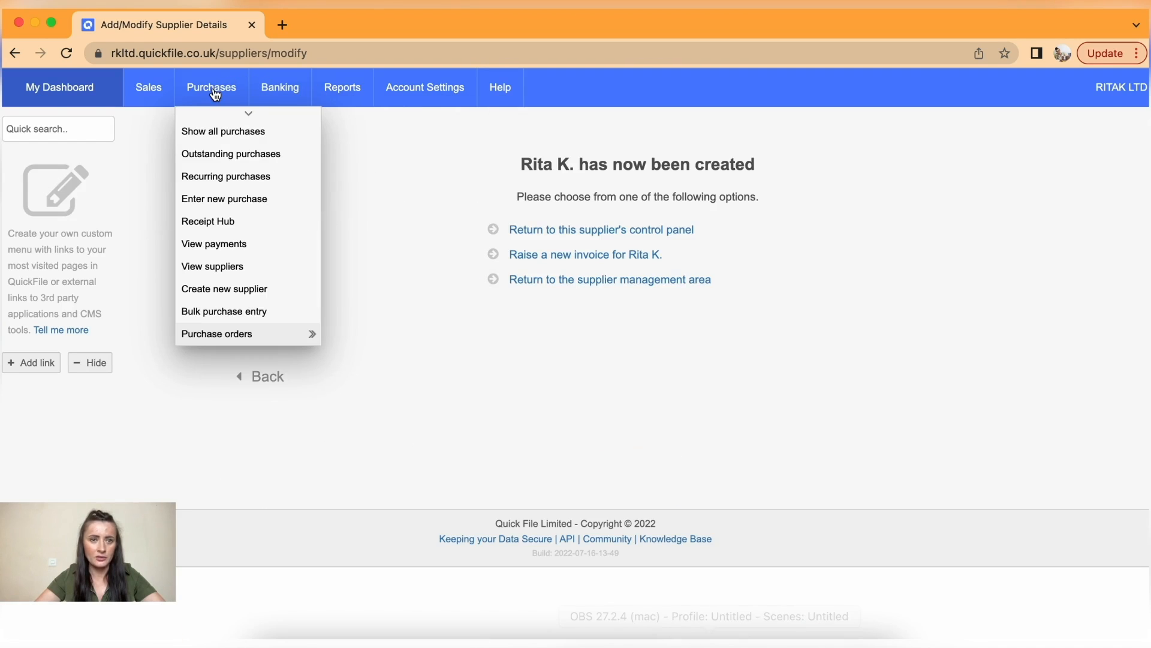
click(214, 223)
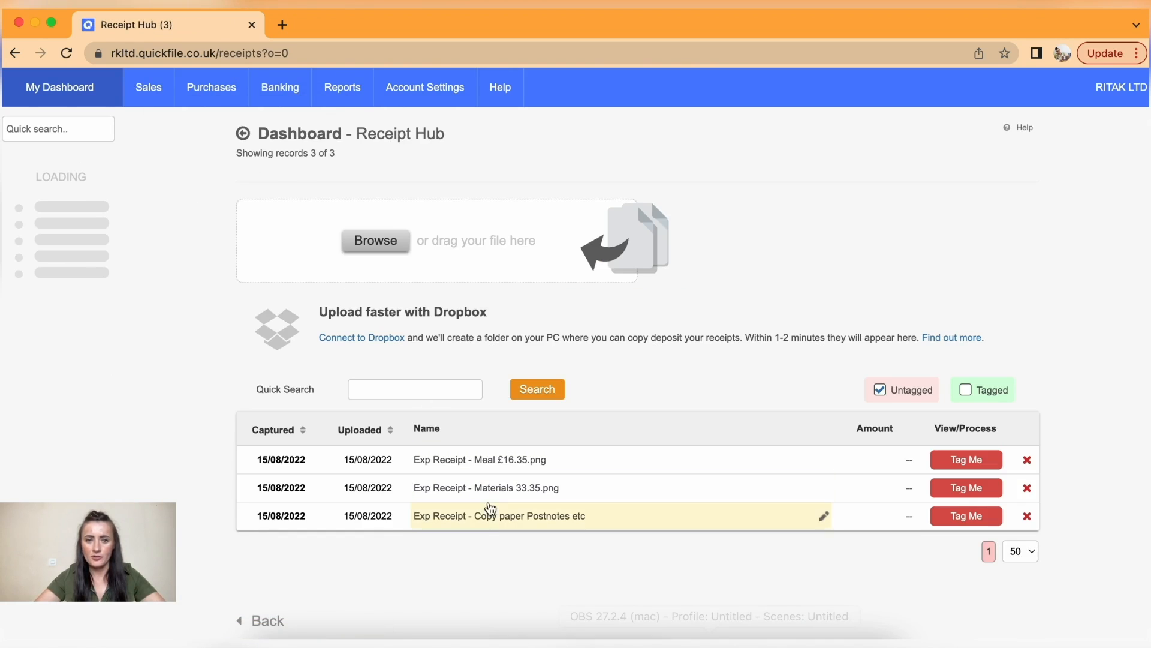
click(972, 459)
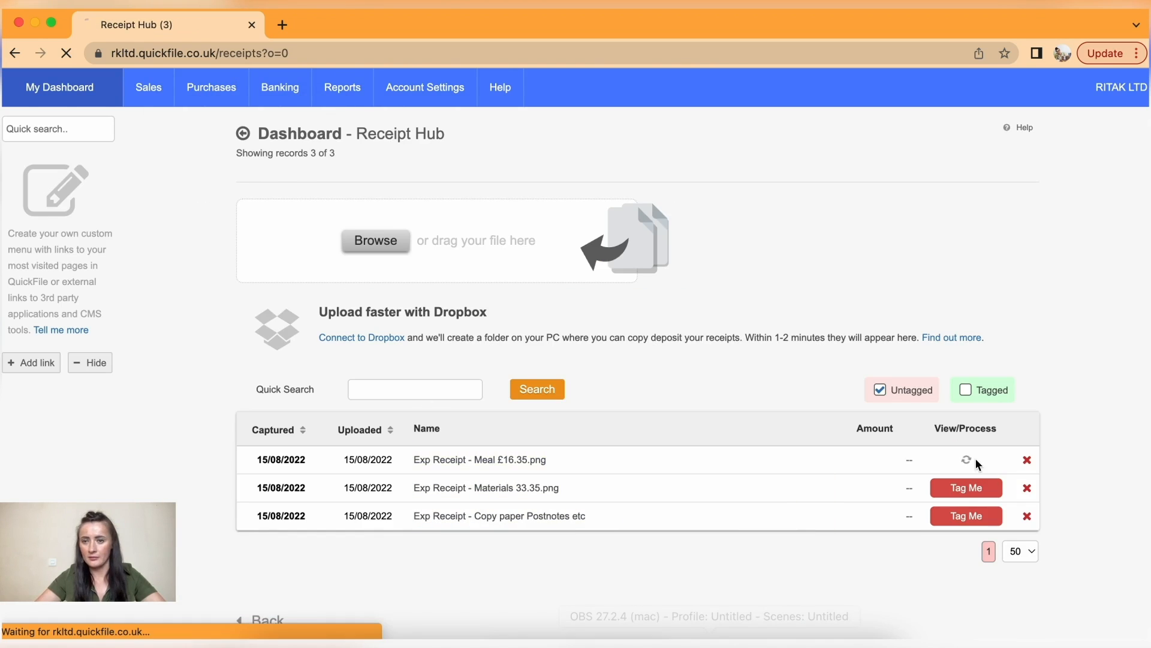
click(878, 220)
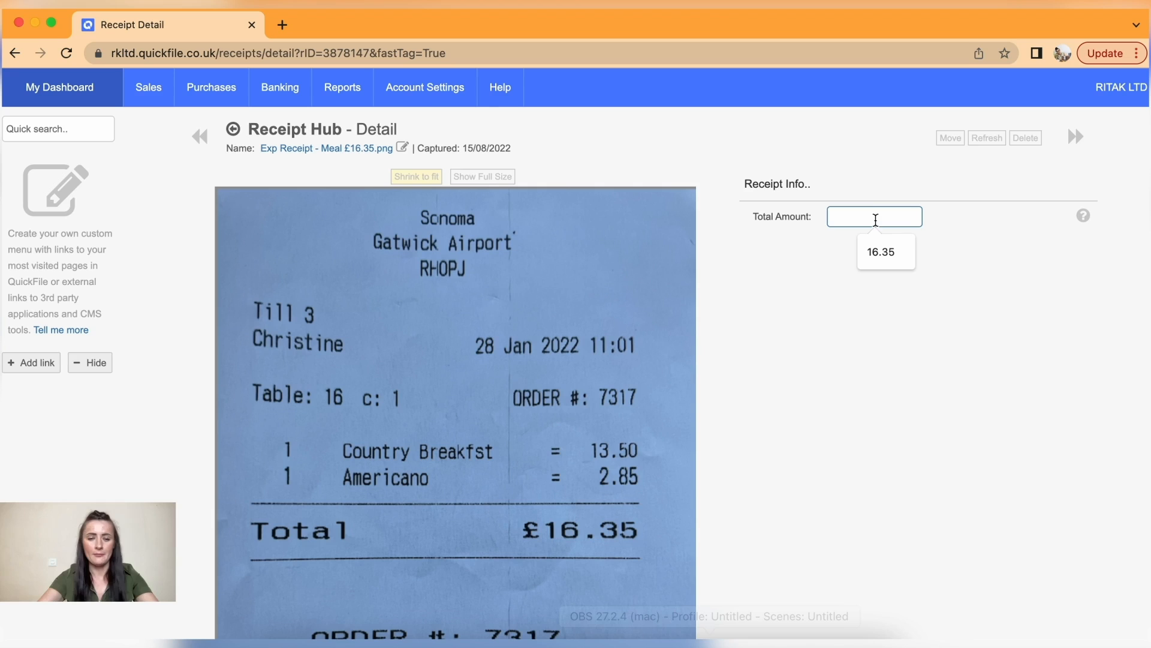
click(879, 247)
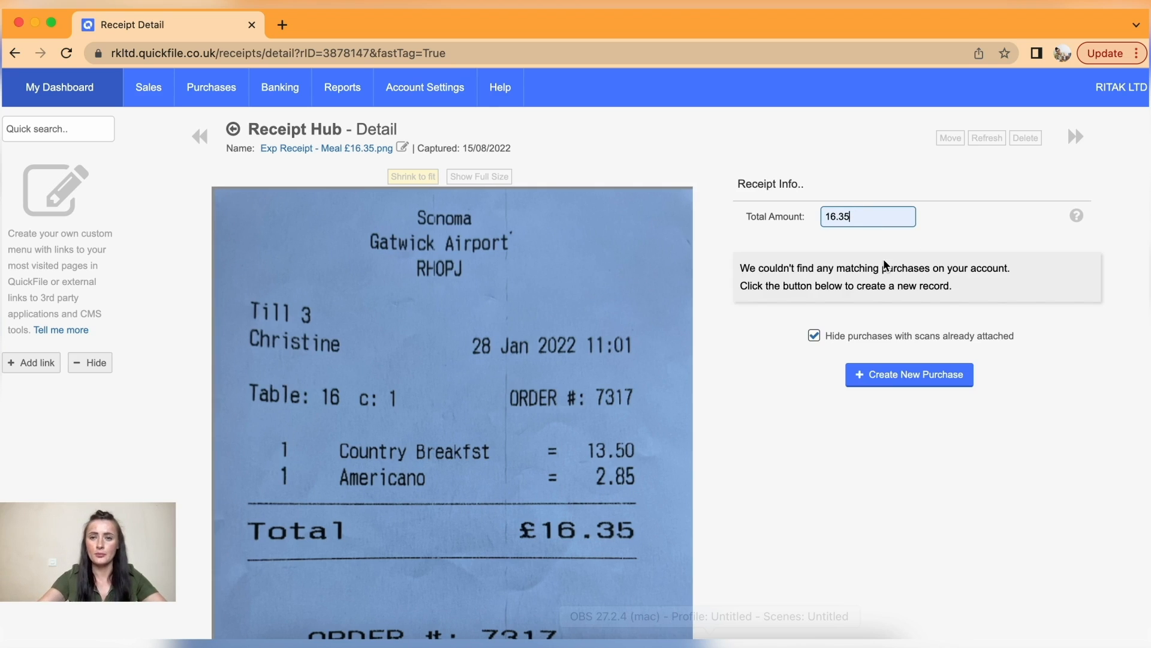
click(904, 376)
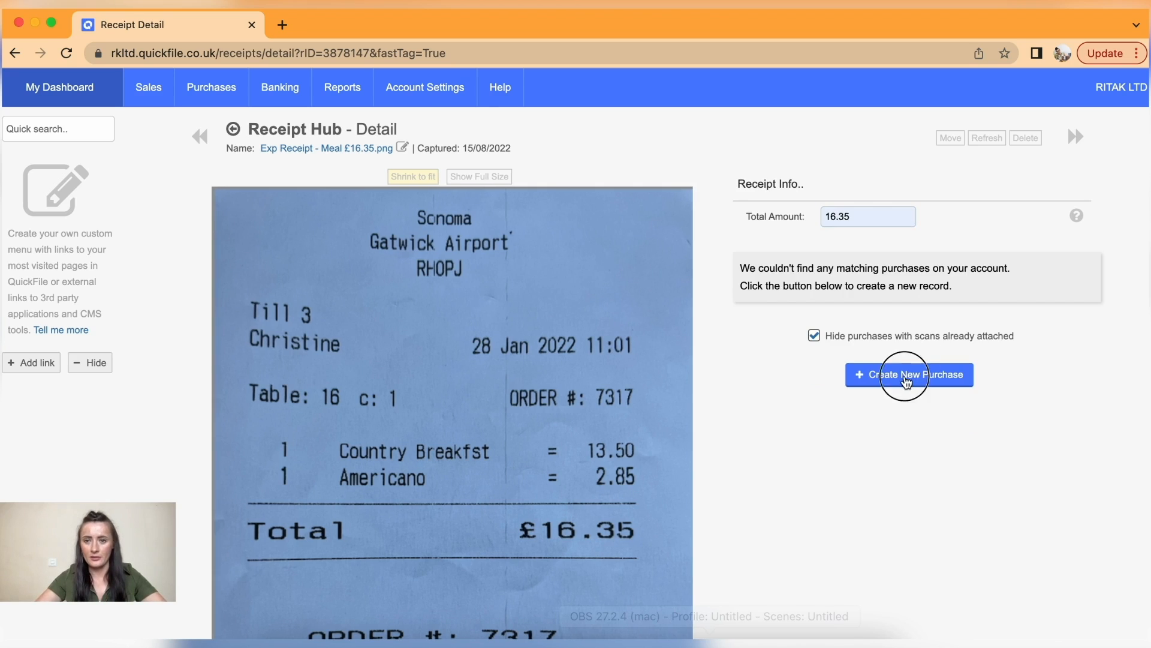
- Attach the new supplier and describe the purchase as 'Expense claim - travel (meal)'
click(832, 264)
text(rita)
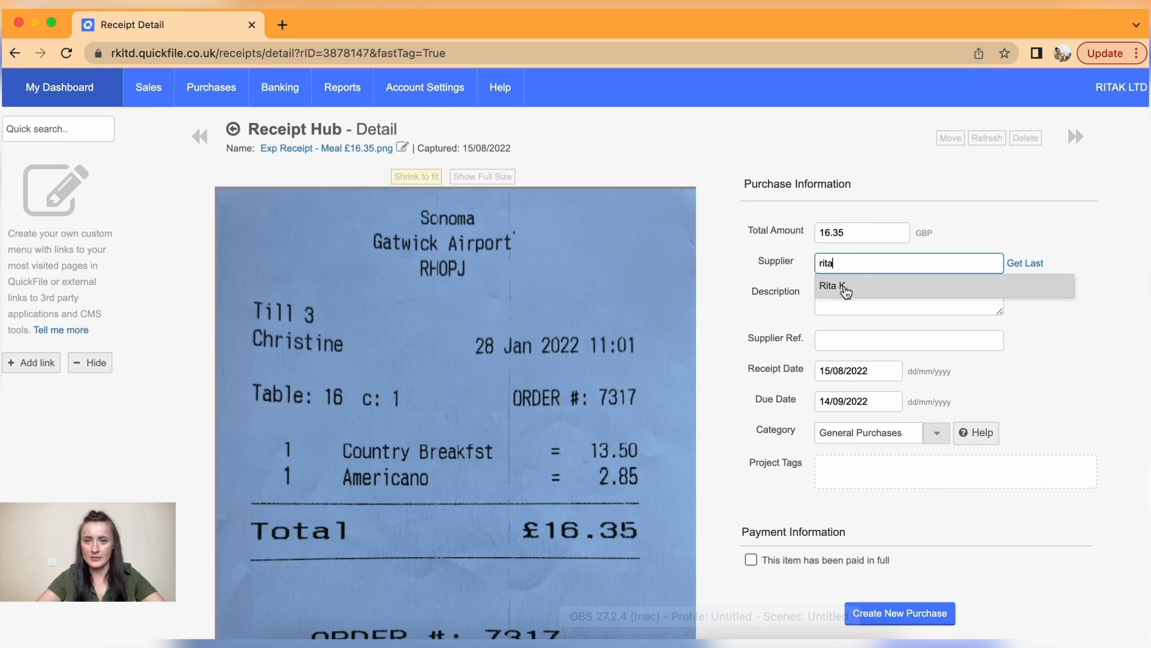
click(844, 286)
click(843, 292)
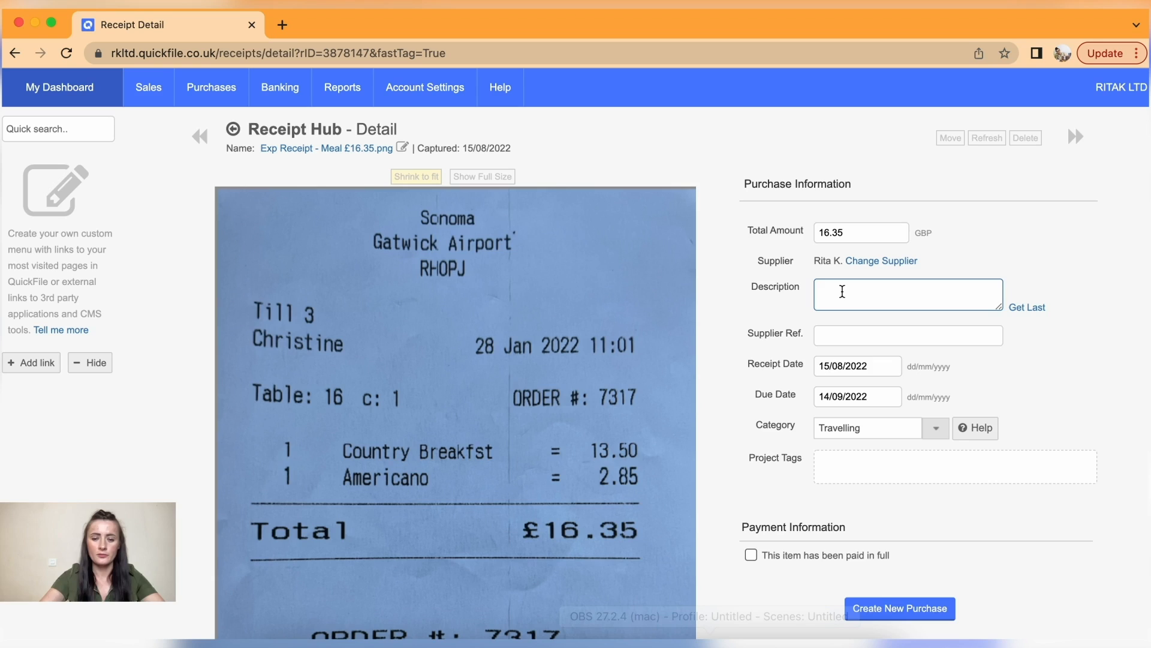
text(Expense)
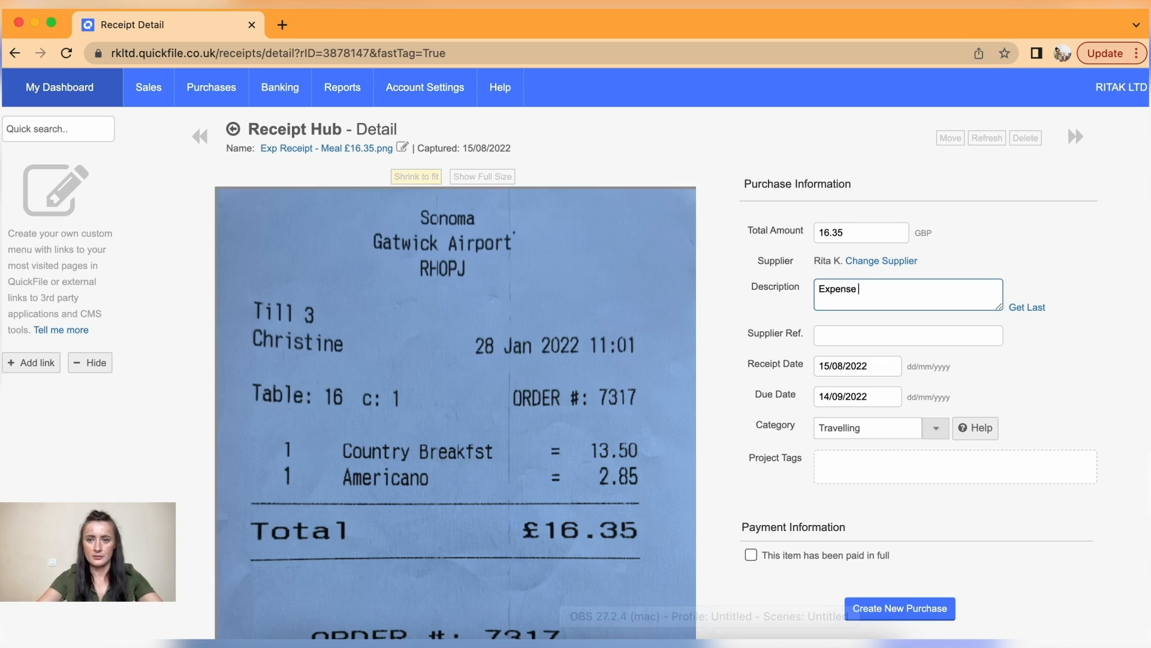
text( claim)
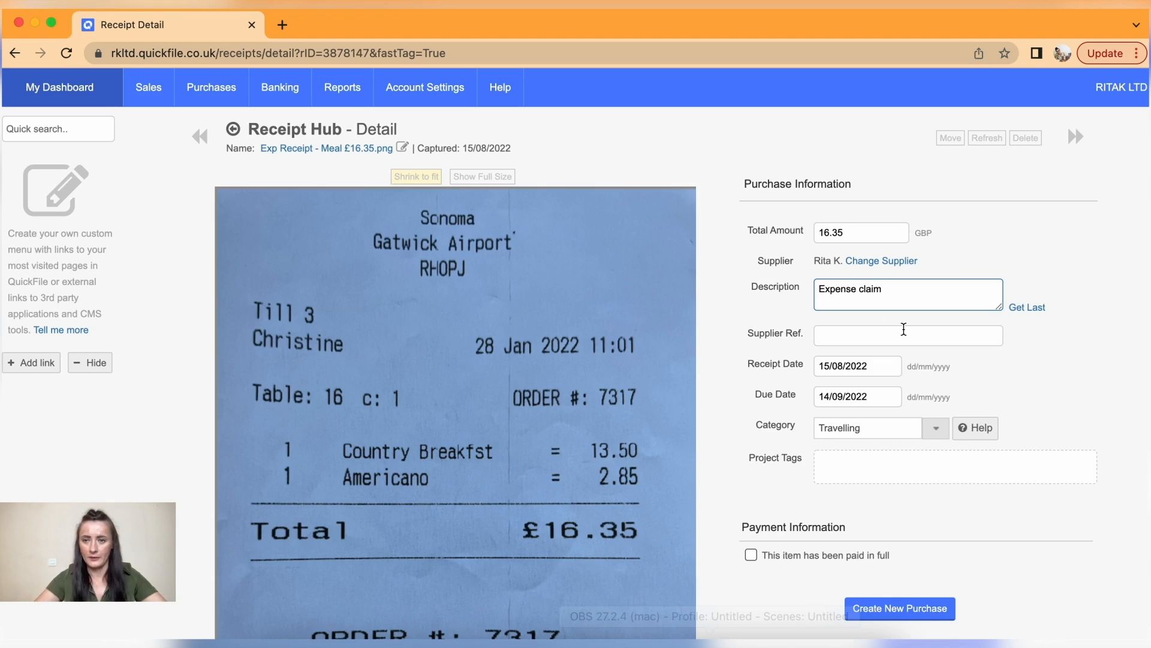
scroll(903, 329, down, 1)
text(-)
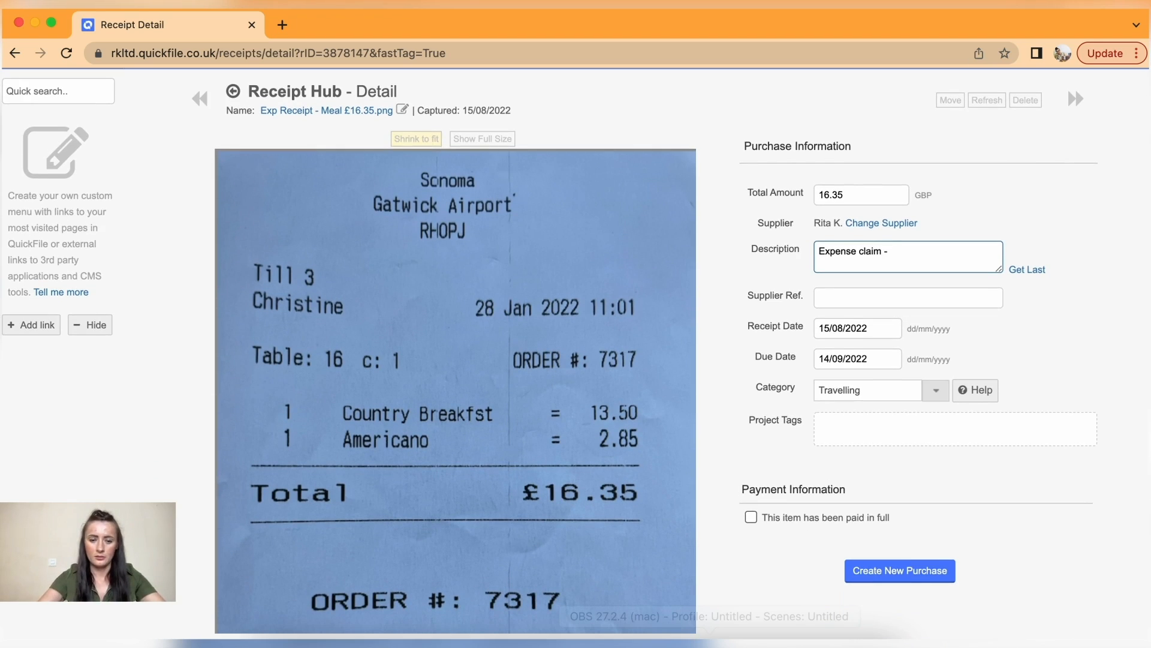
text( travel )
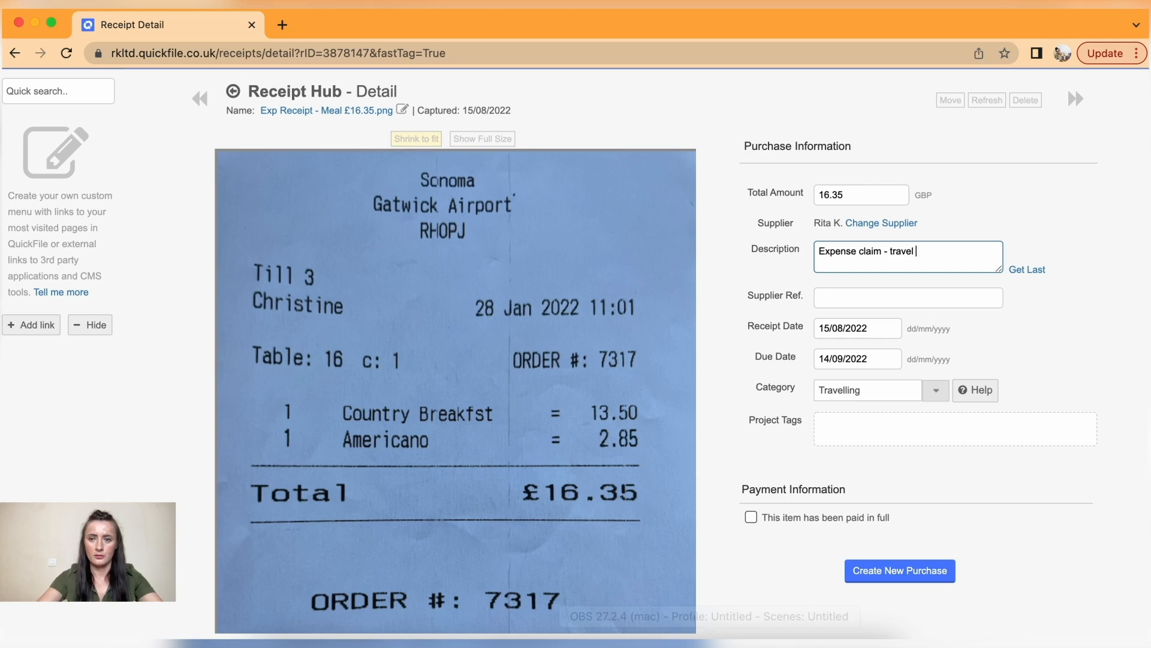
text((meal)
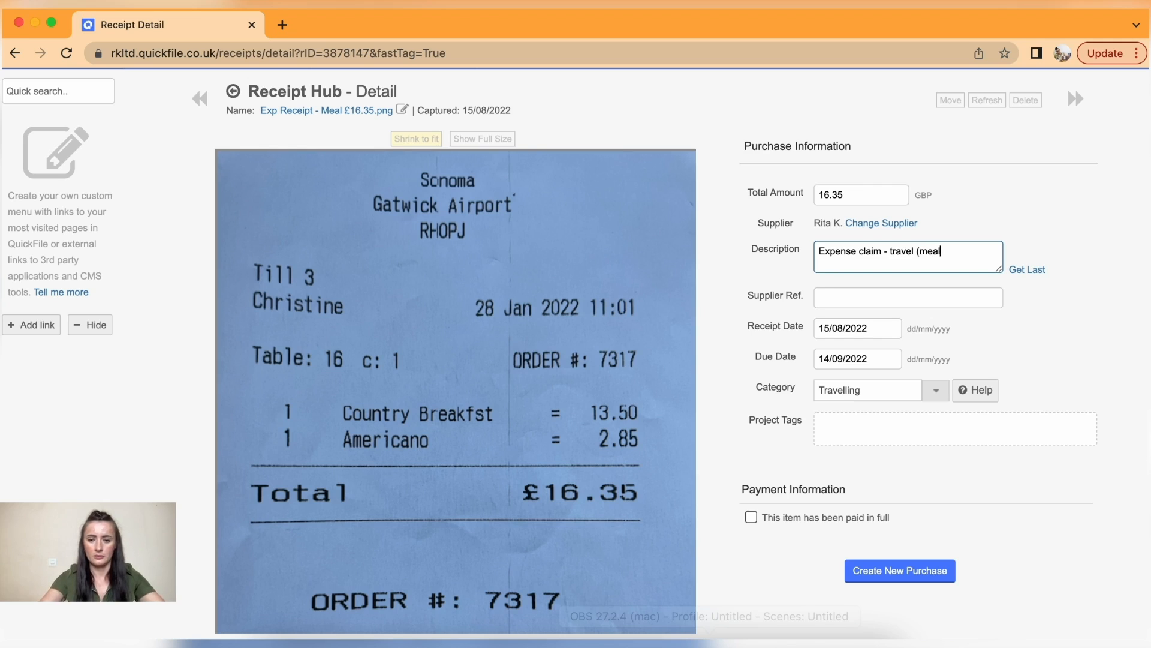
scroll(1006, 374, down, 3)
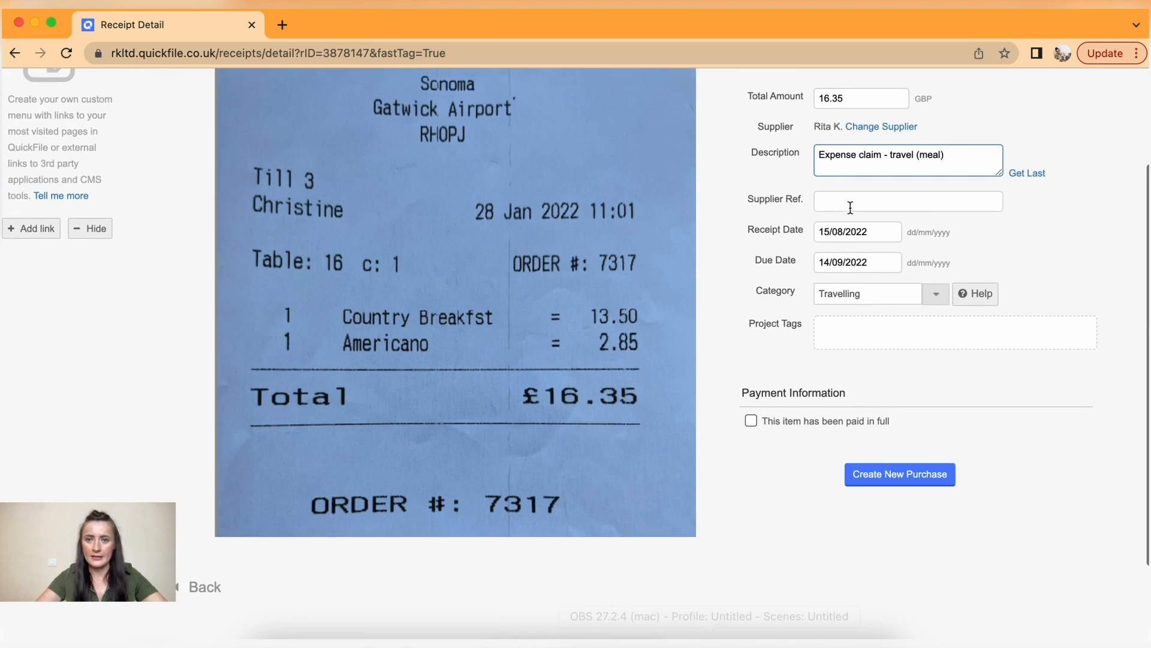
- Save the meal purchase with supplier ref 7317 and receipt and due dates 05/08/2022
click(847, 201)
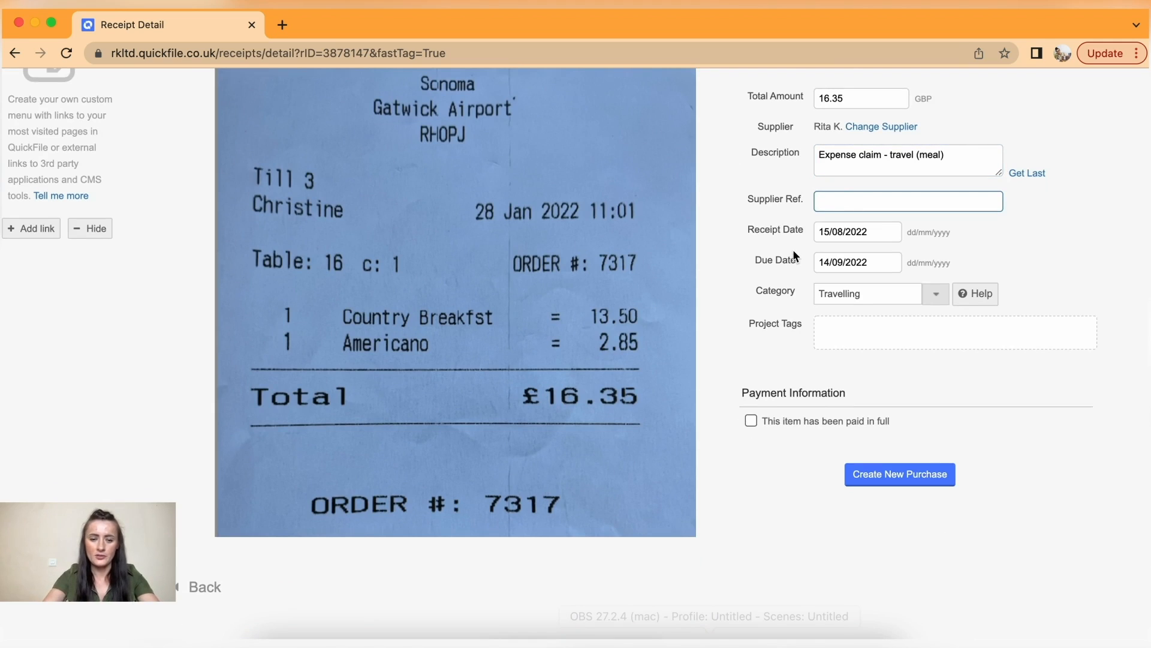
text(7317)
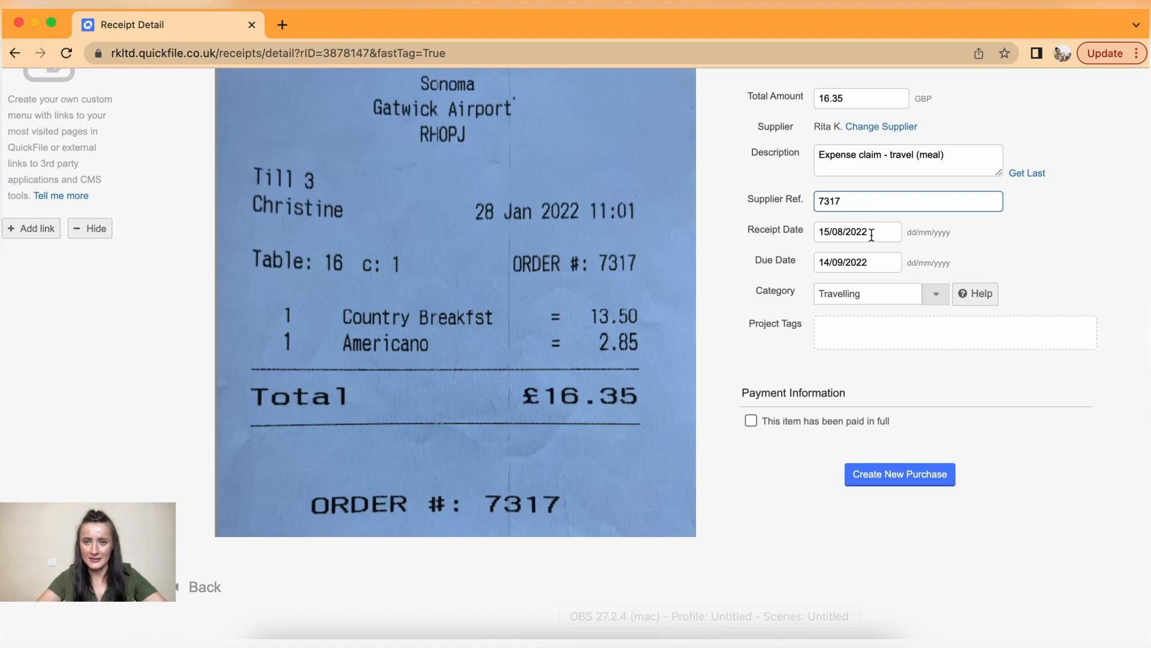
click(872, 233)
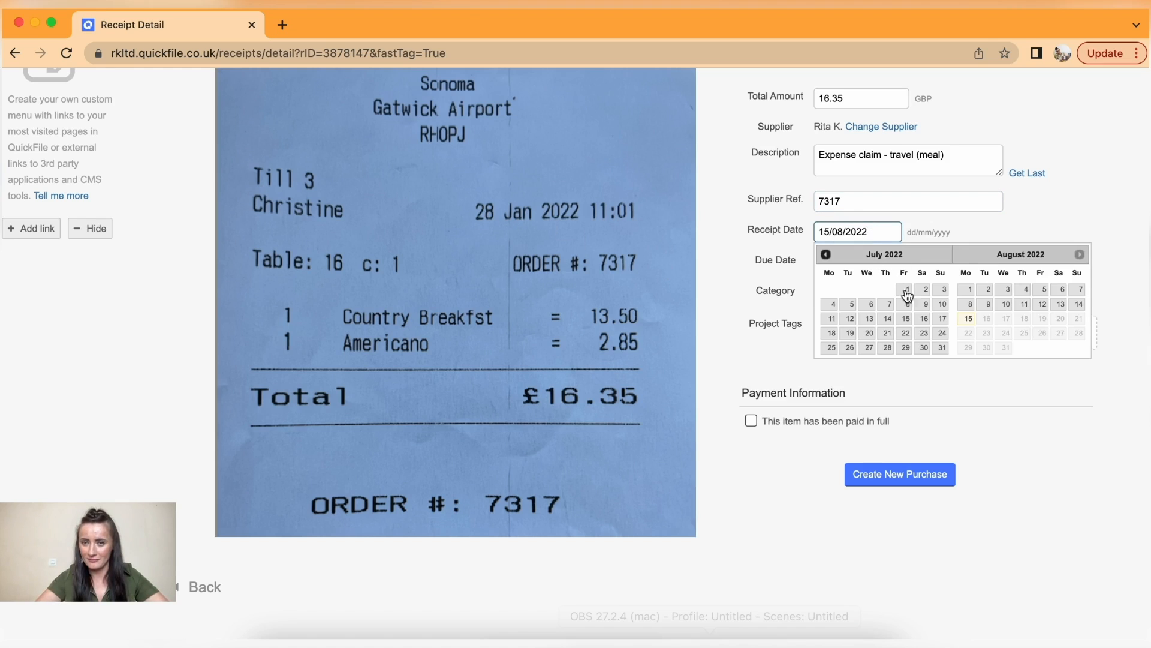
click(1044, 289)
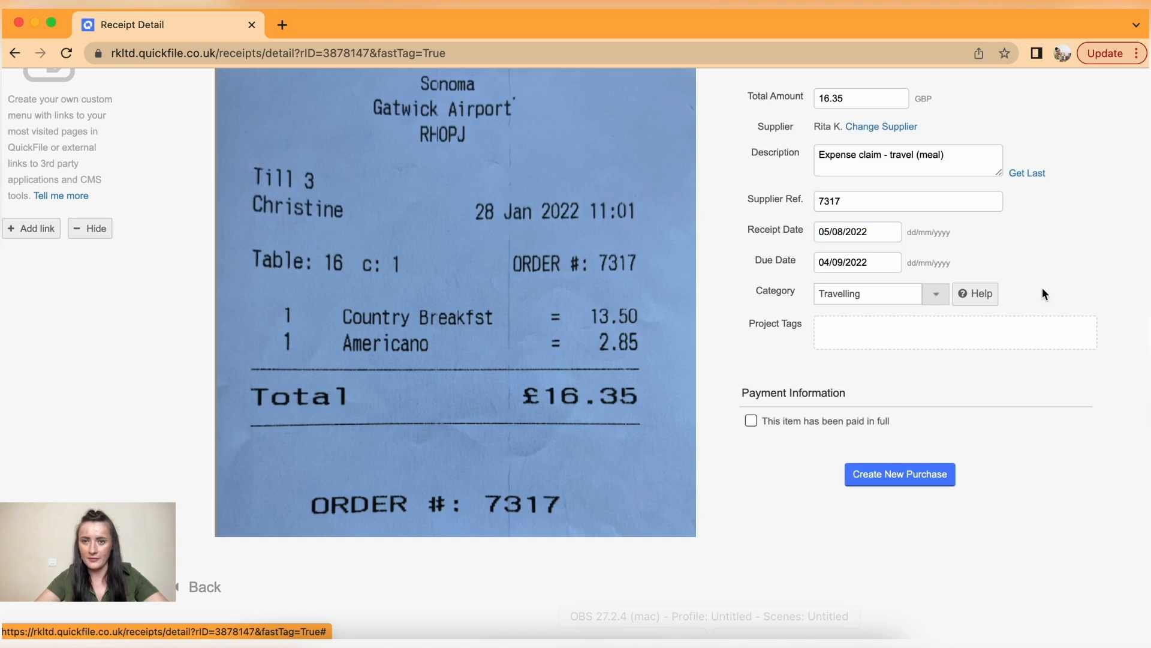
click(871, 262)
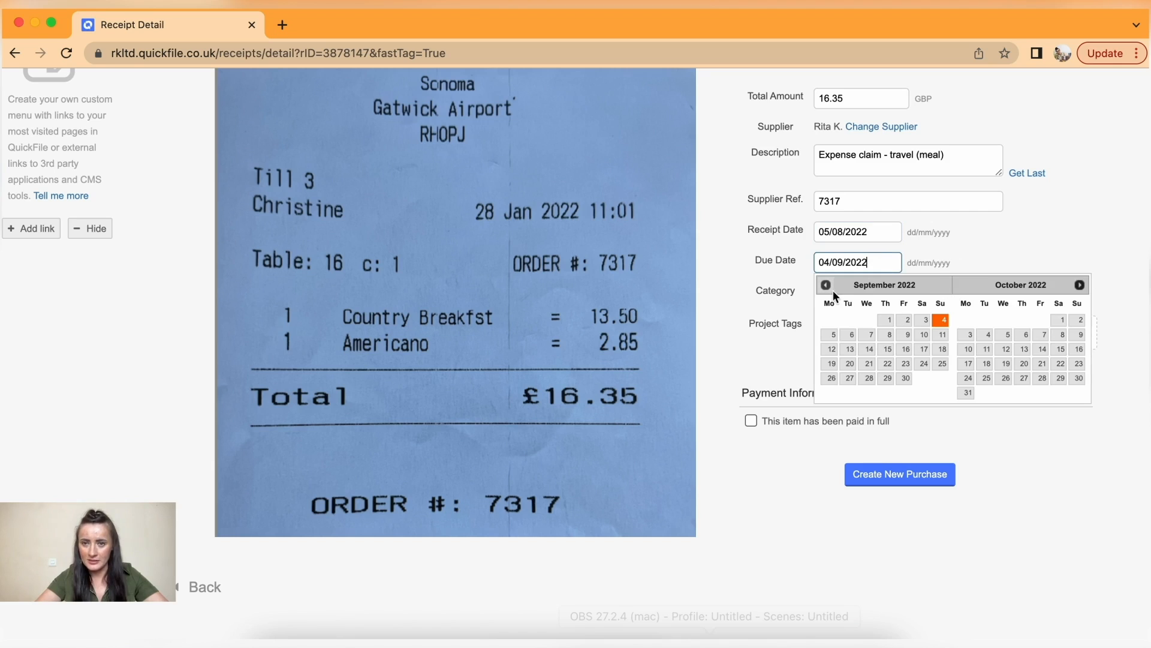
click(827, 286)
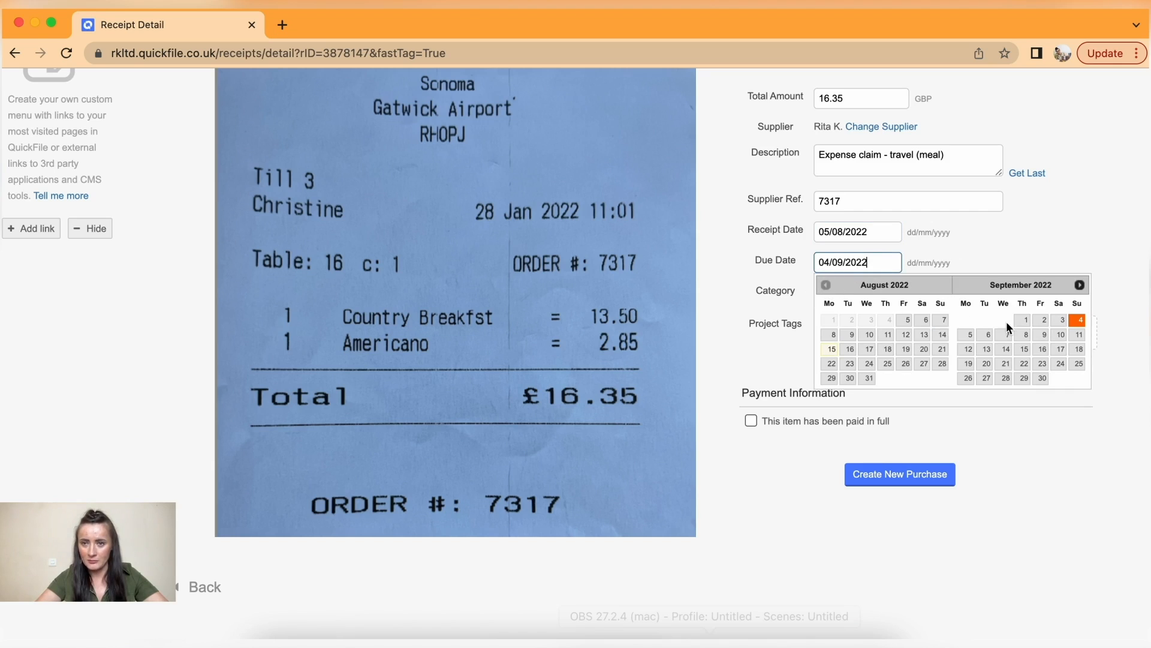
click(908, 319)
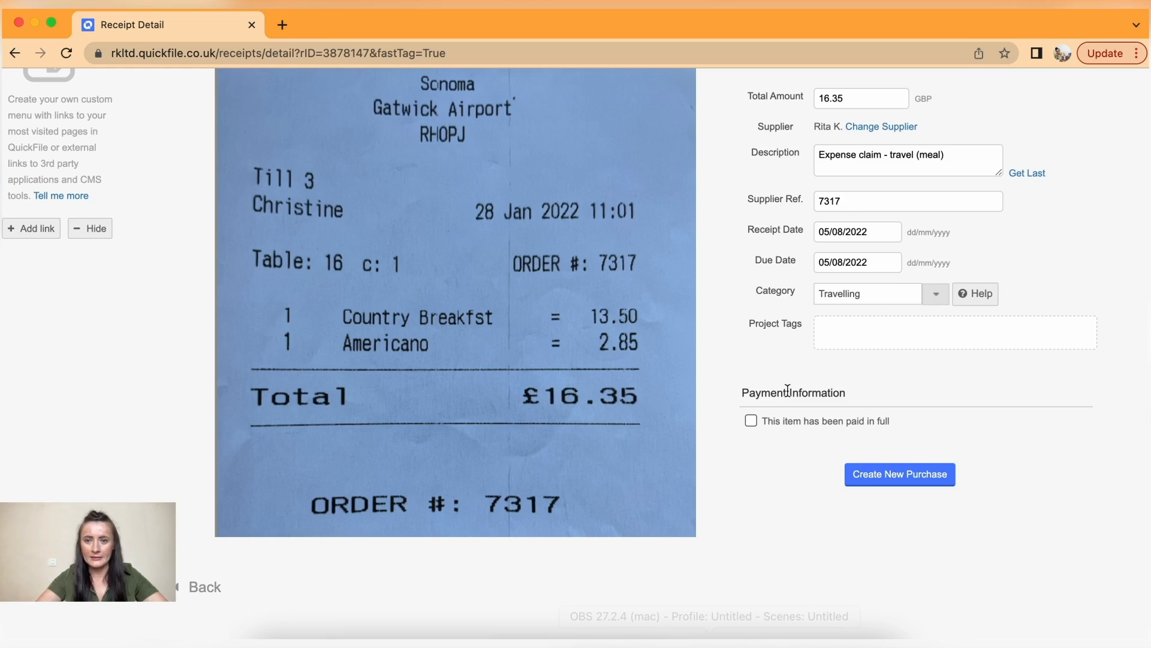
click(752, 421)
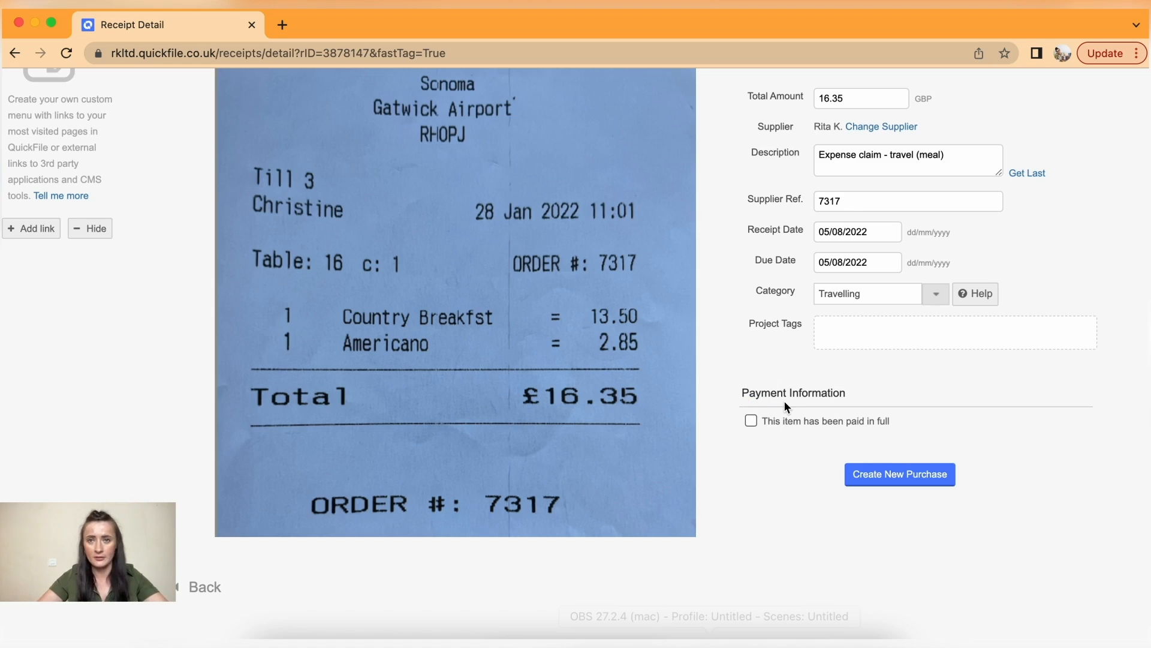
click(884, 474)
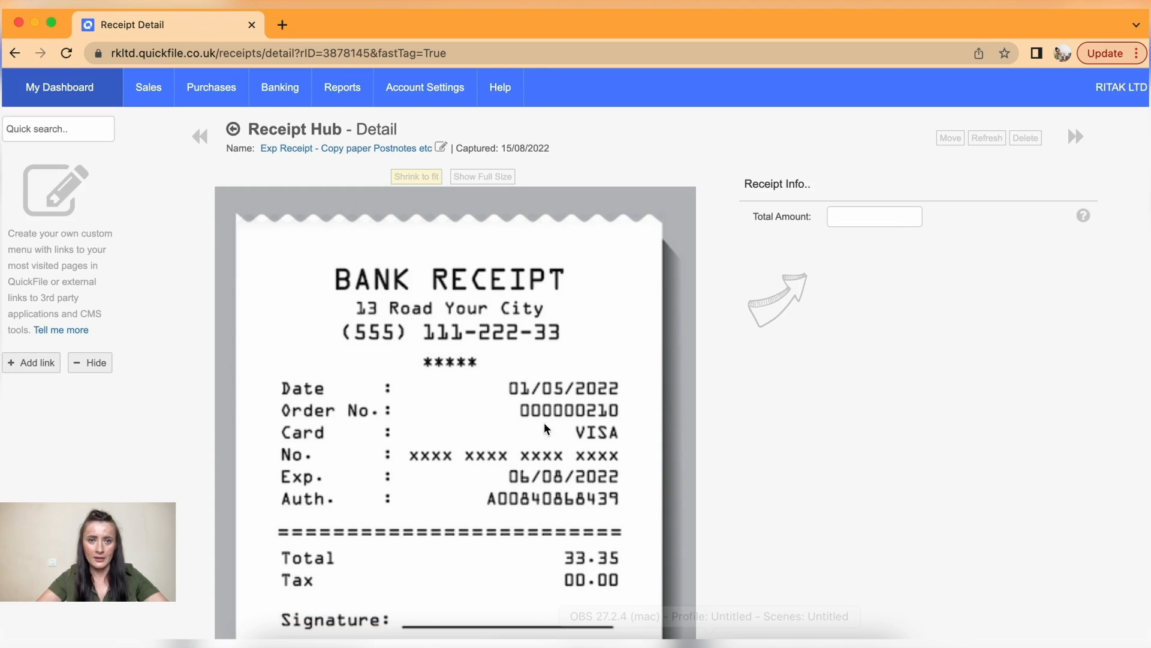
- Start a 33.35 purchase from the copy-paper receipt with the same supplier, described 'Office supplies'
scroll(537, 411, down, 2)
scroll(537, 412, up, 2)
click(839, 214)
text(33.35)
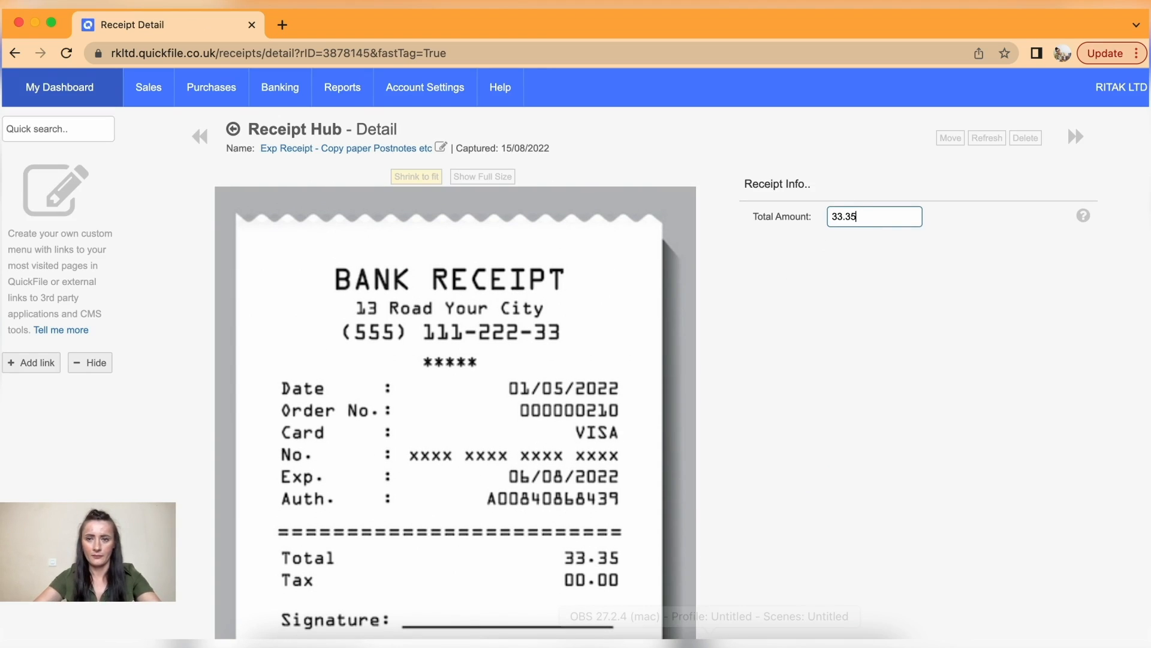
click(987, 250)
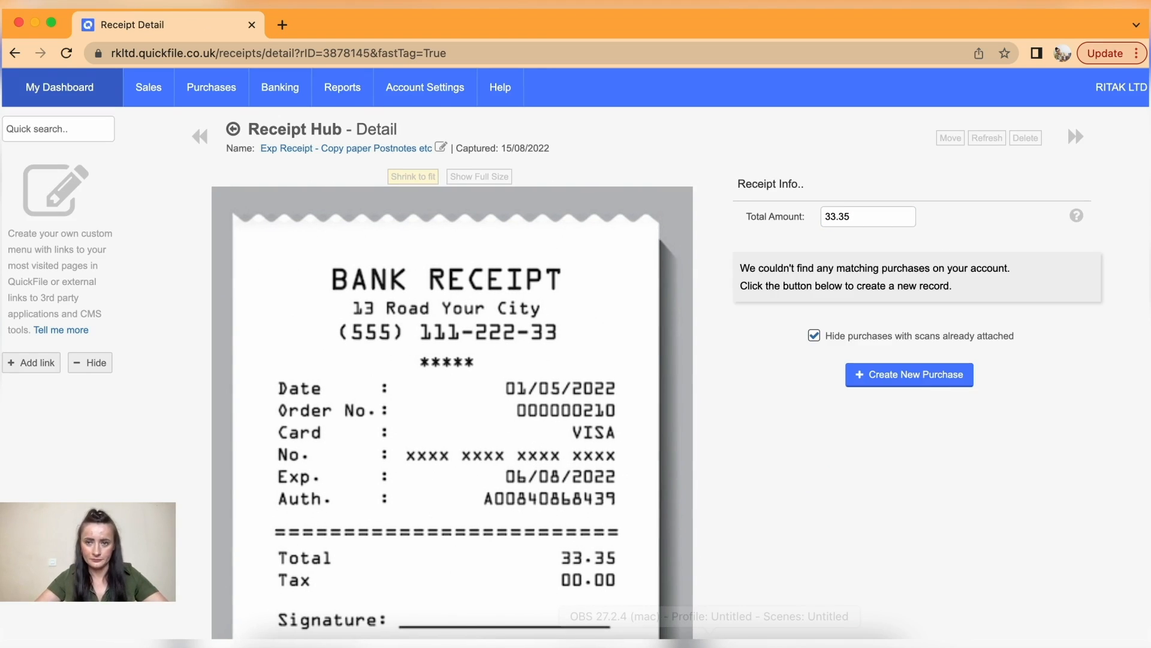
click(944, 378)
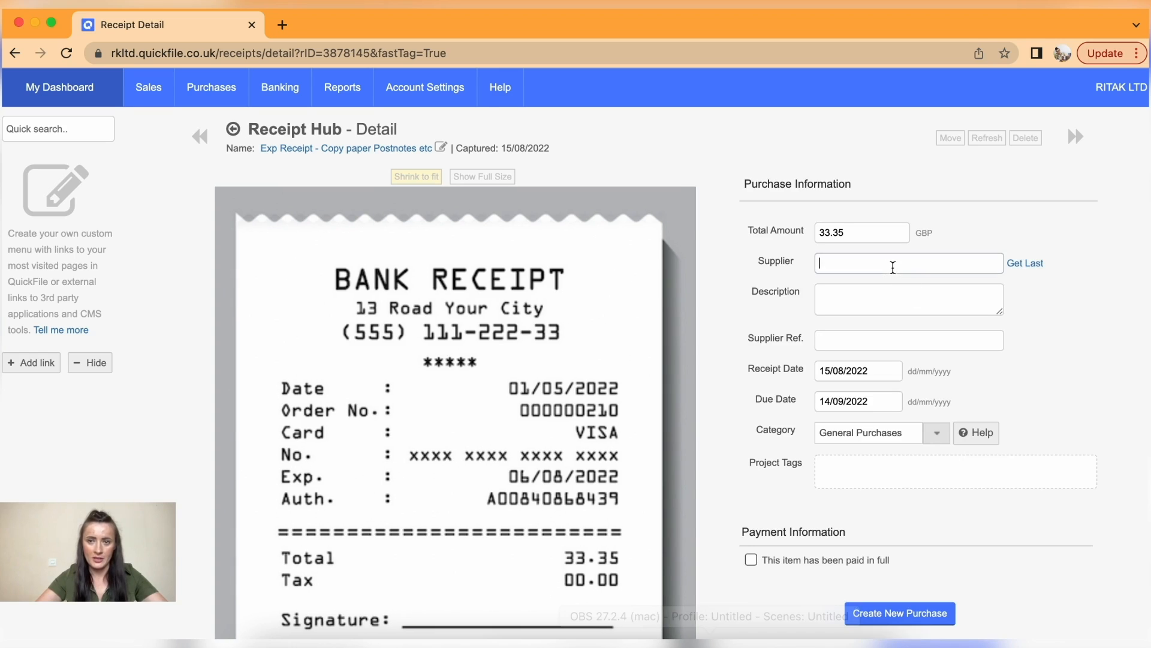
text(rita)
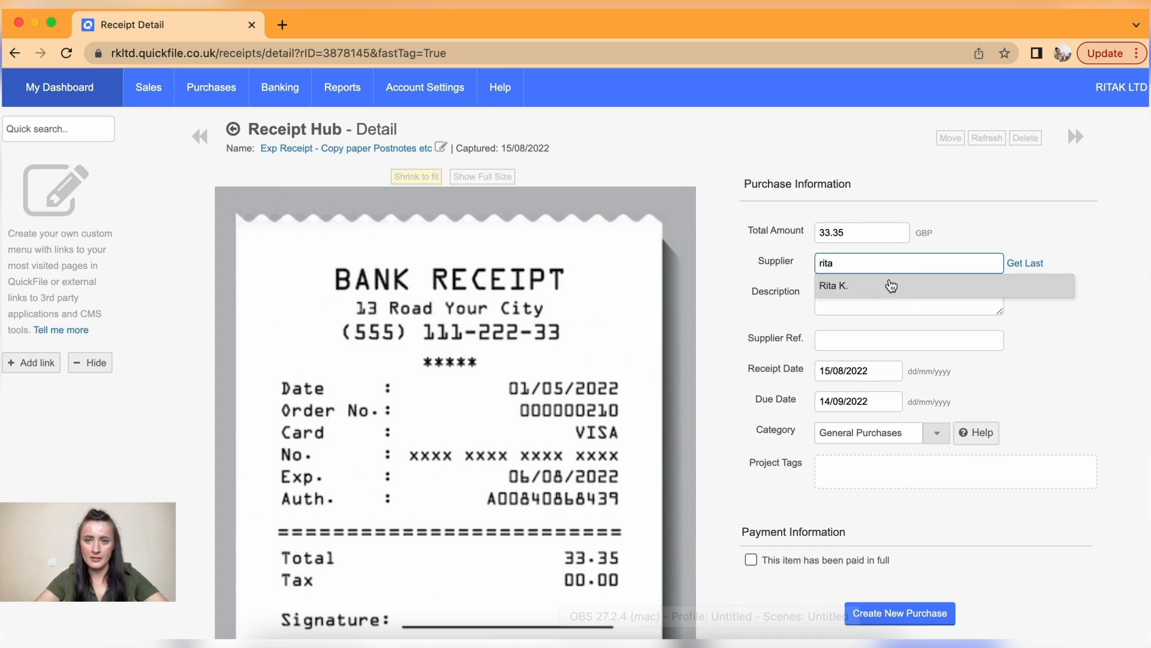
click(891, 284)
click(876, 295)
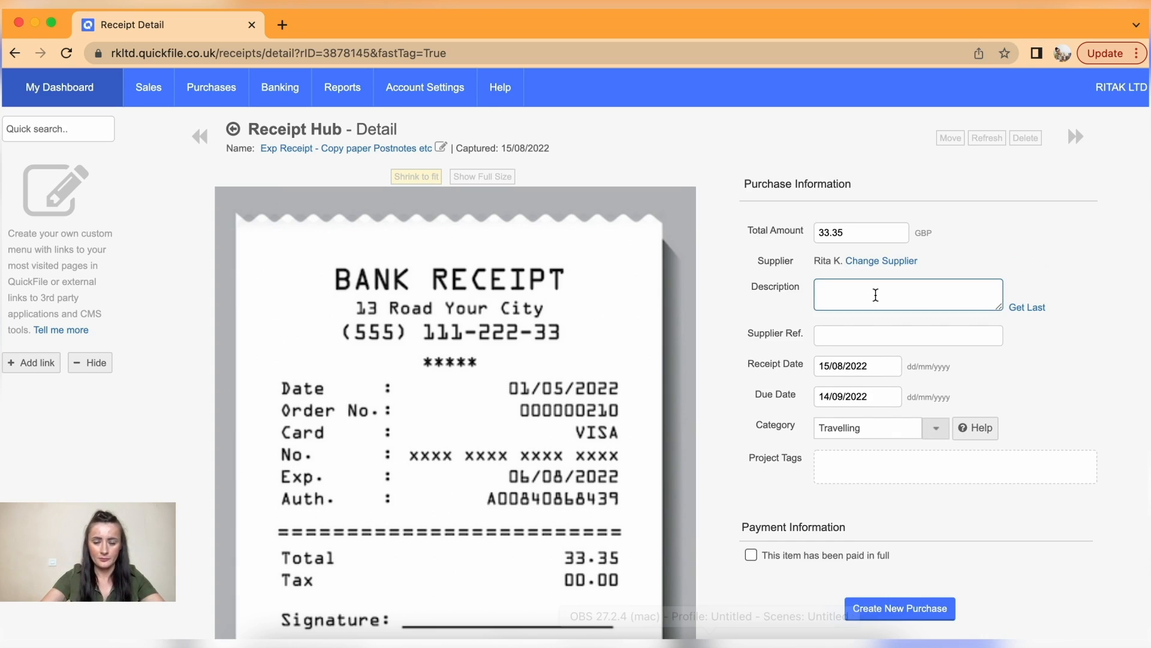
text(Office supplies)
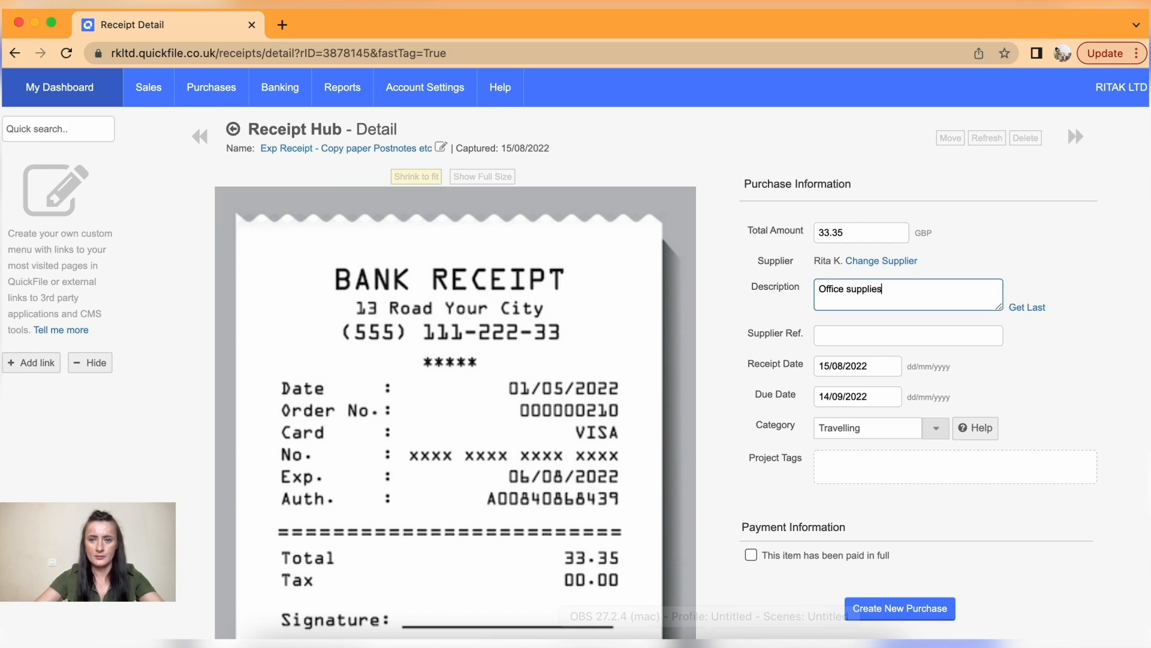
scroll(996, 376, down, 2)
- Enter supplier ref 210 and set receipt and due dates to 05/08/2022
click(833, 287)
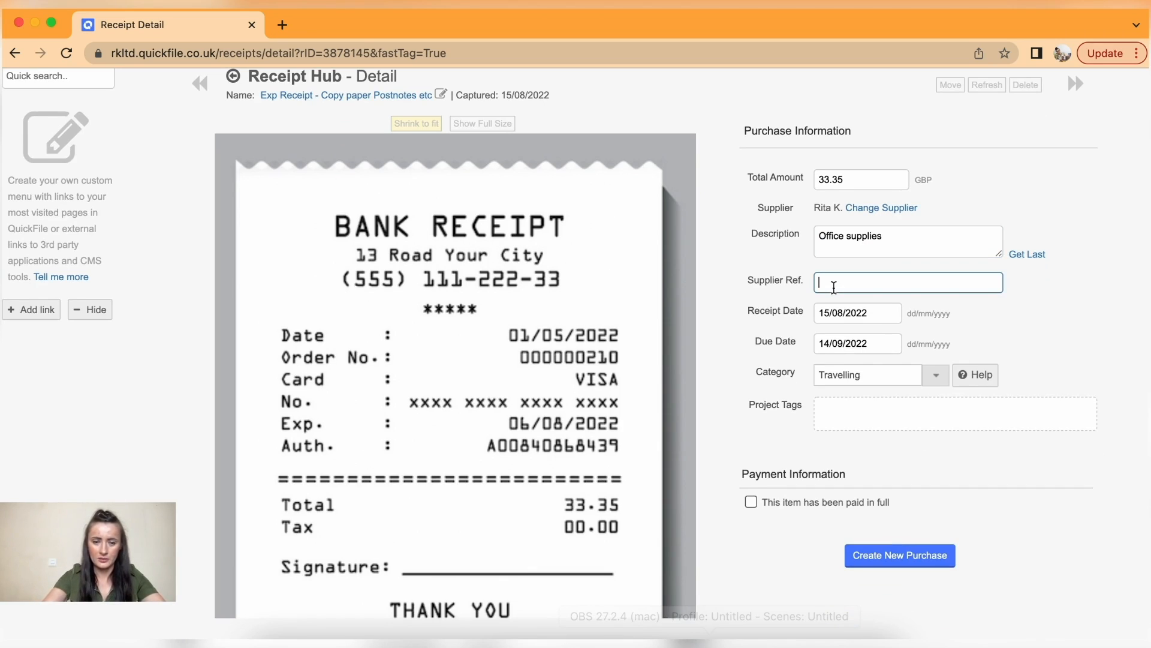
text(210)
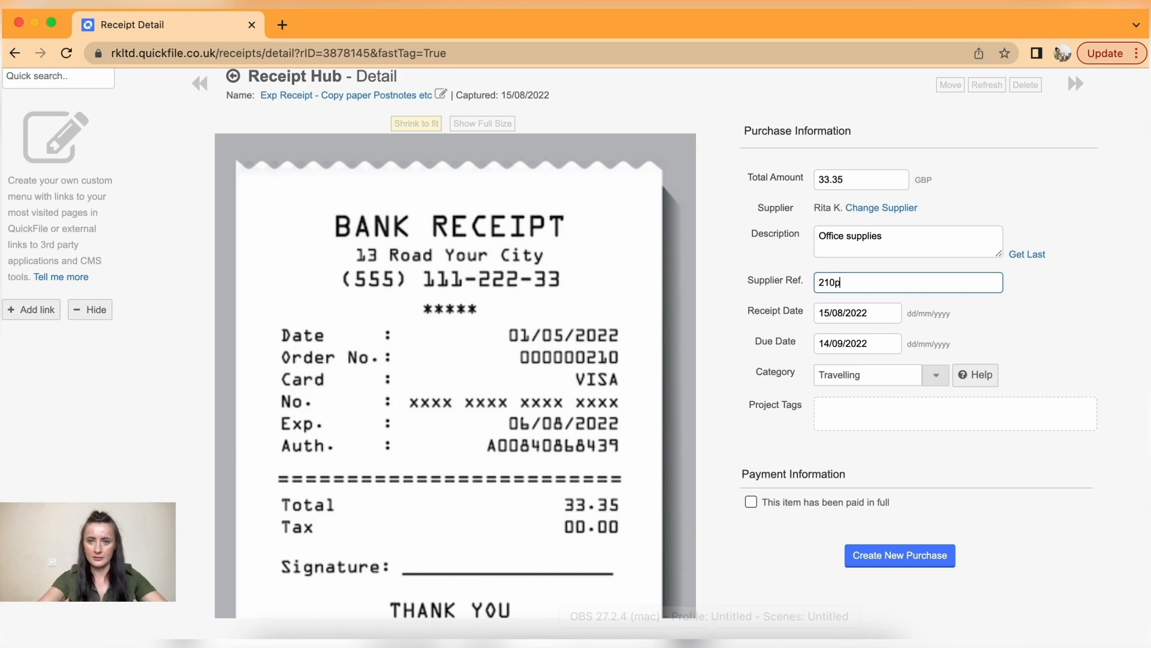
click(874, 317)
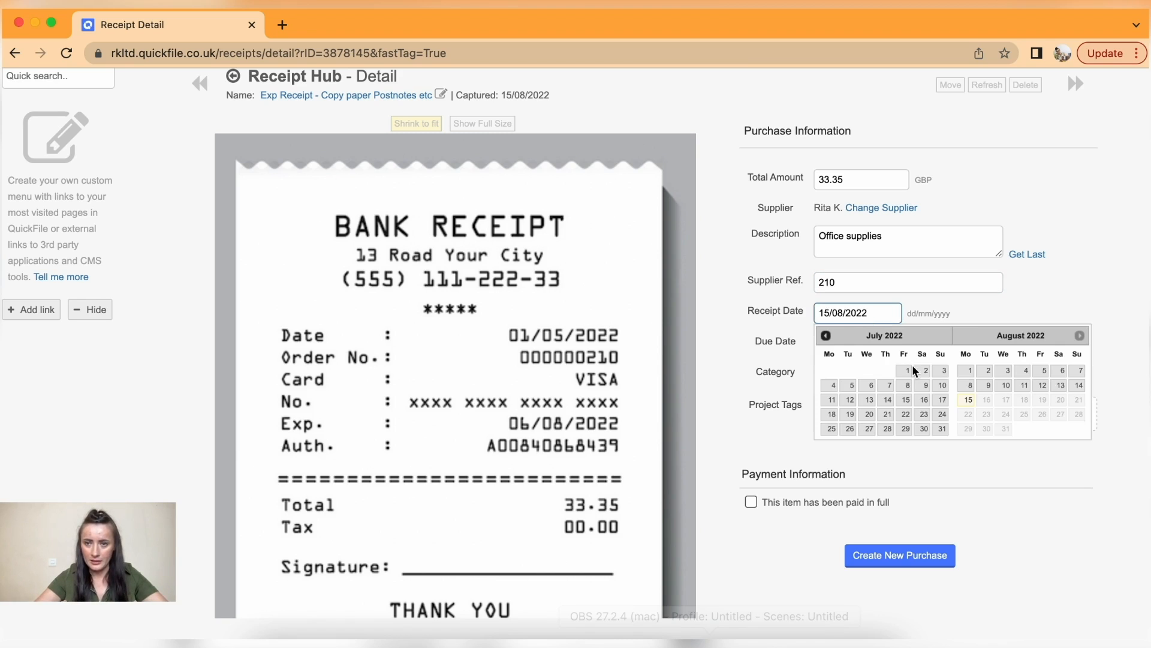
click(1042, 372)
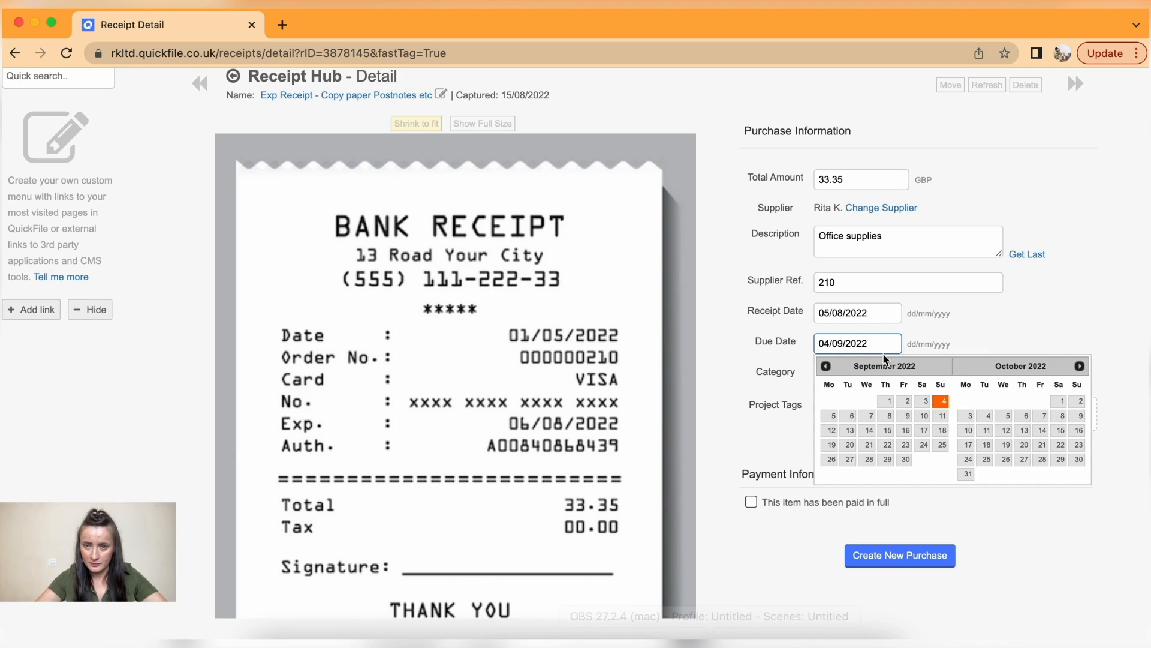
click(826, 367)
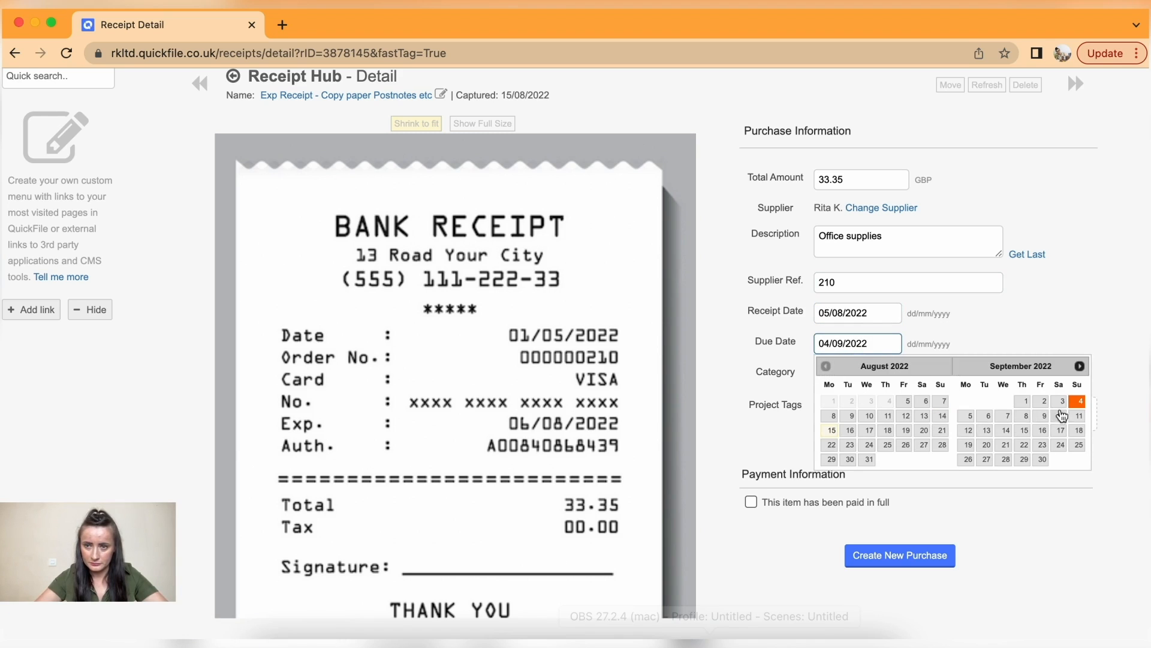
click(911, 404)
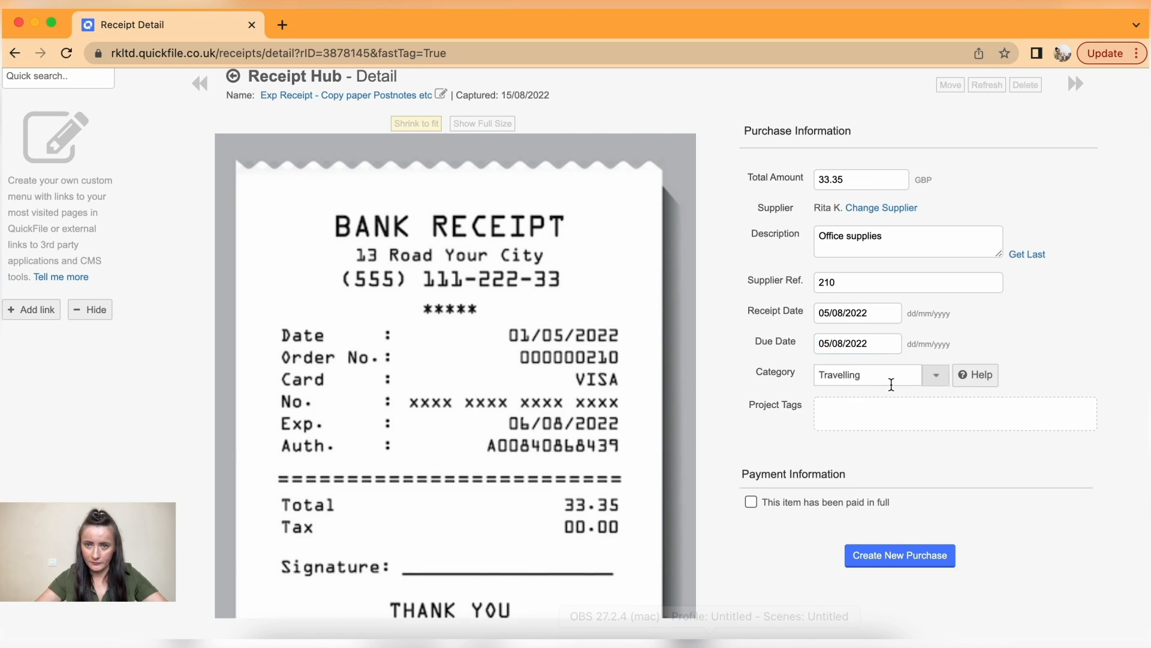
scroll(892, 380, down, 1)
- Categorise the copy-paper purchase as Stationery and save it as a new purchase
click(887, 344)
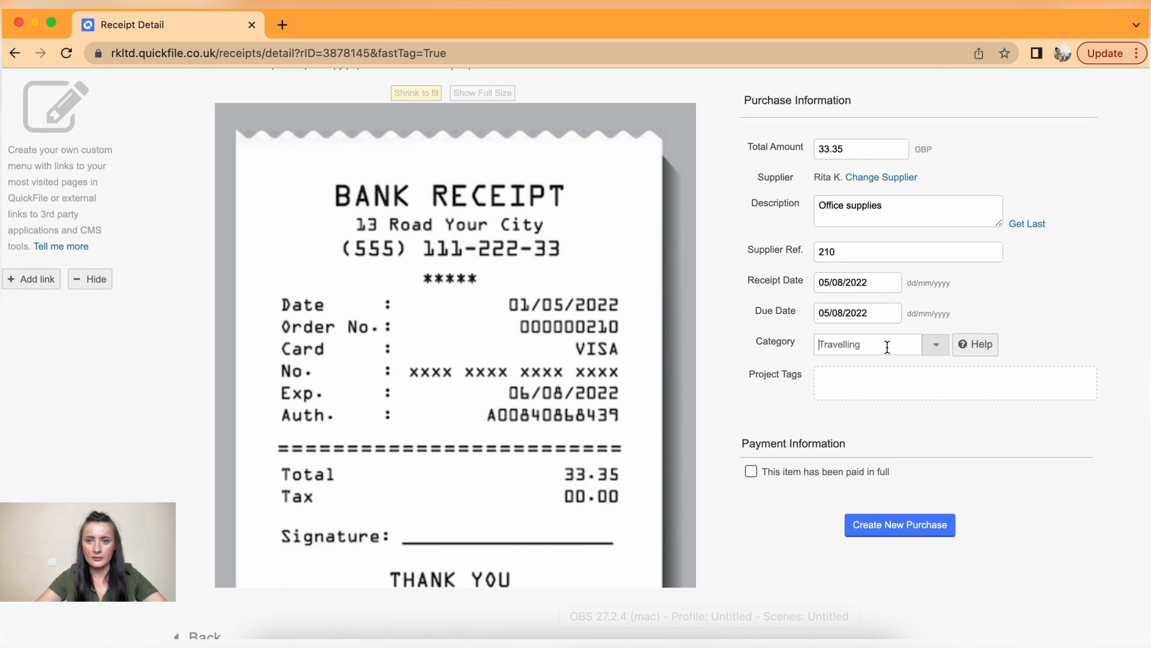
text(off)
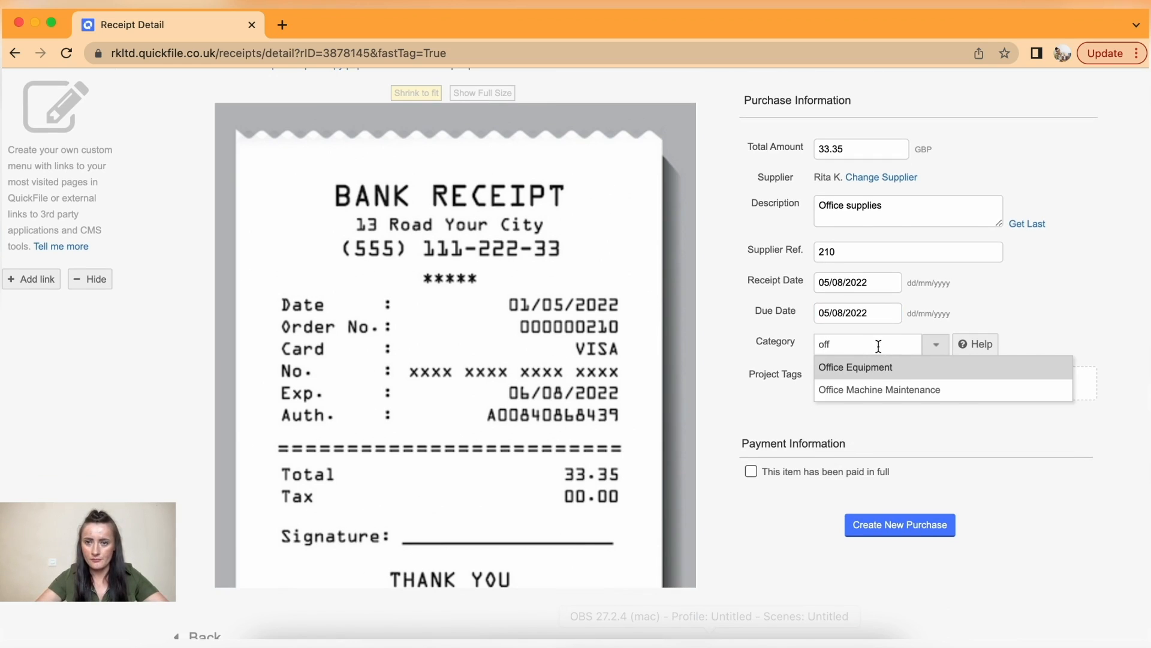
key(BackSpace)
key(BackSpace)
key(BackSpace)
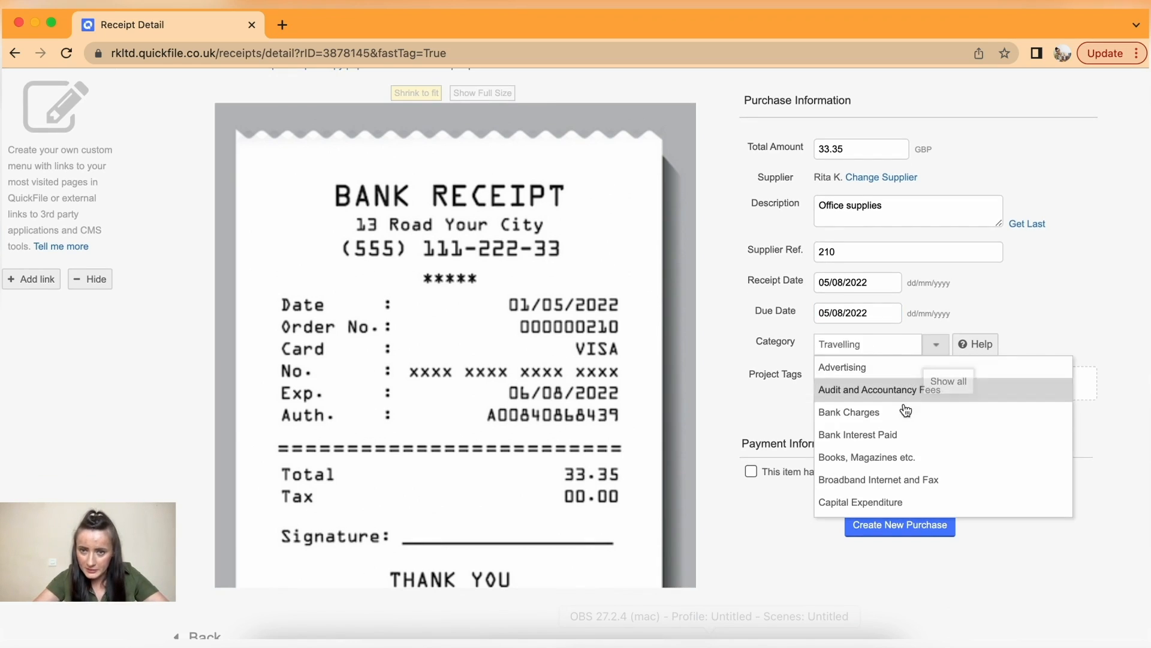
text(mis)
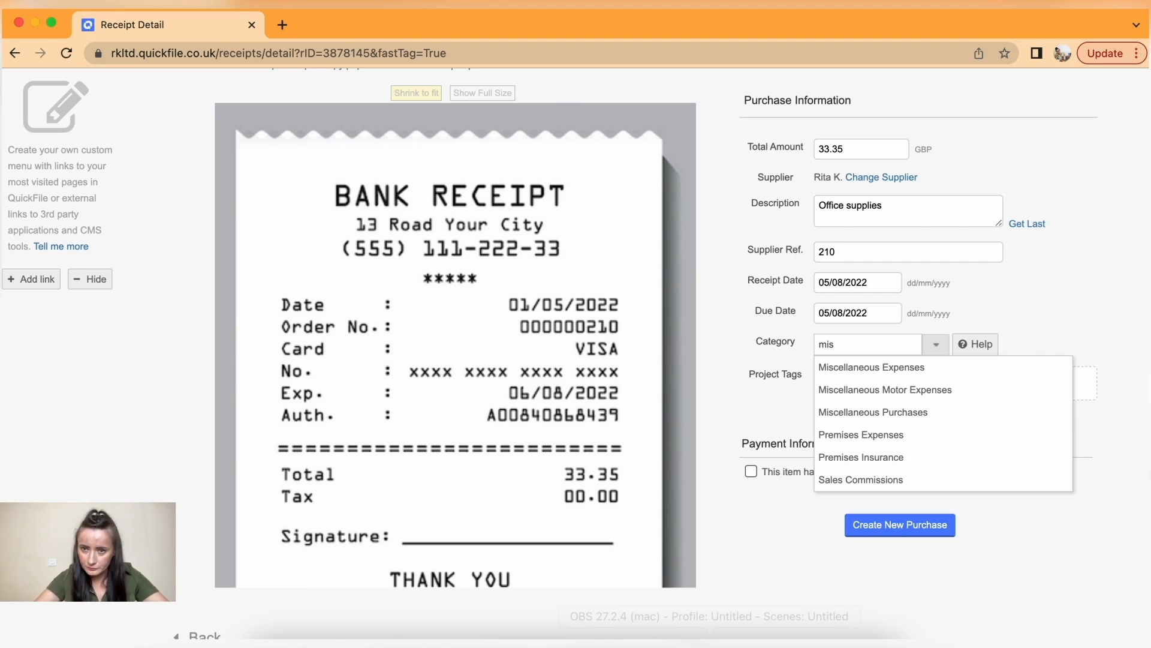
key(BackSpace)
key(BackSpace)
key(BackSpace)
text(sta)
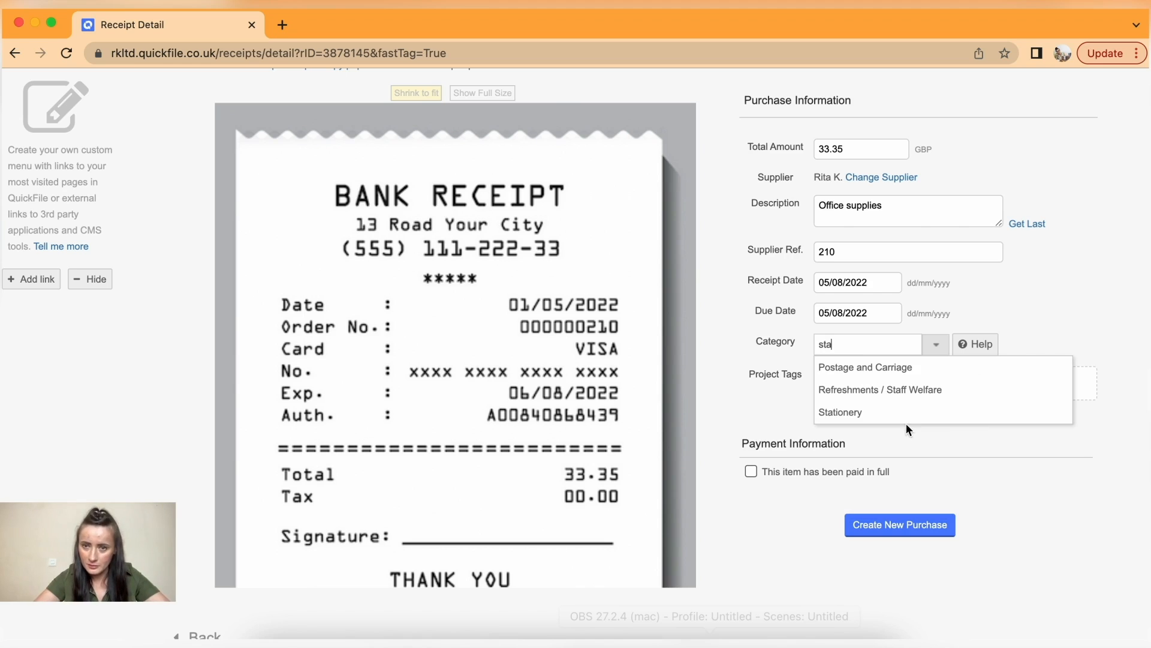
click(877, 417)
scroll(847, 401, down, 3)
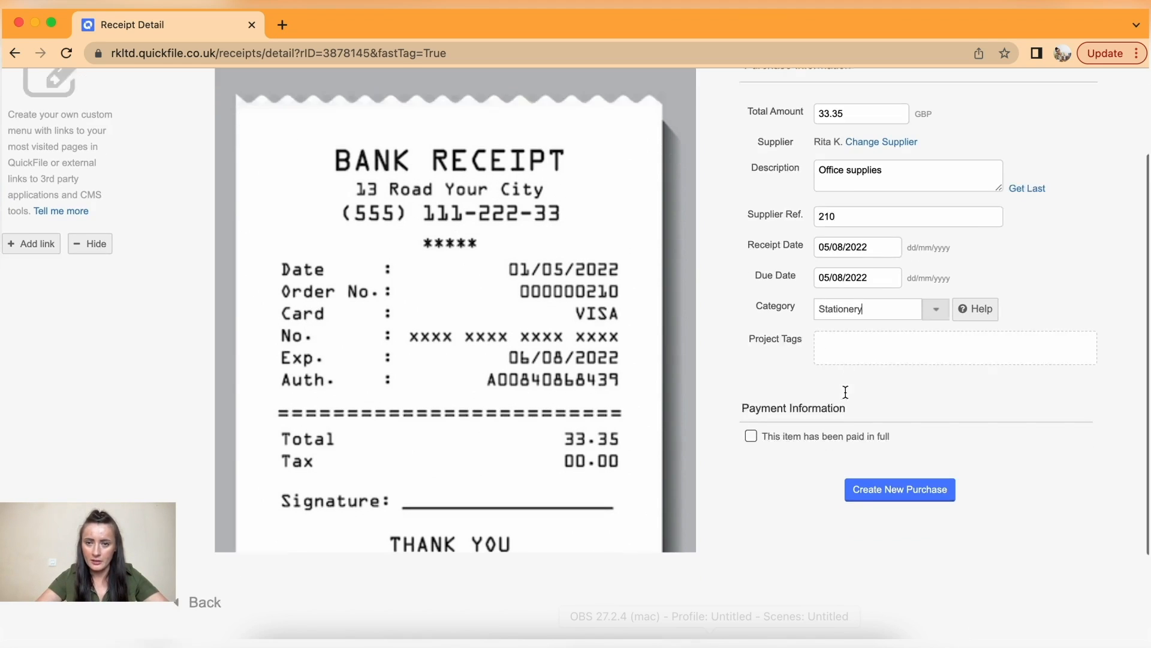
click(899, 450)
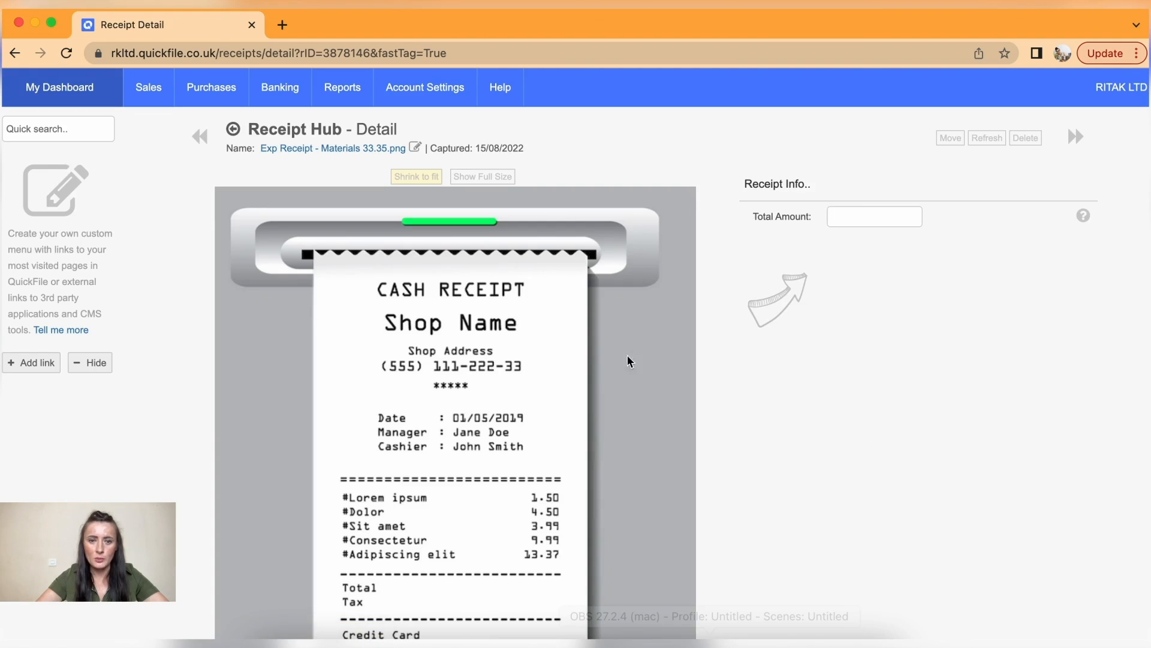
- Enter 33.35 as the Materials receipt's total and start a new purchase for it
scroll(567, 551, down, 3)
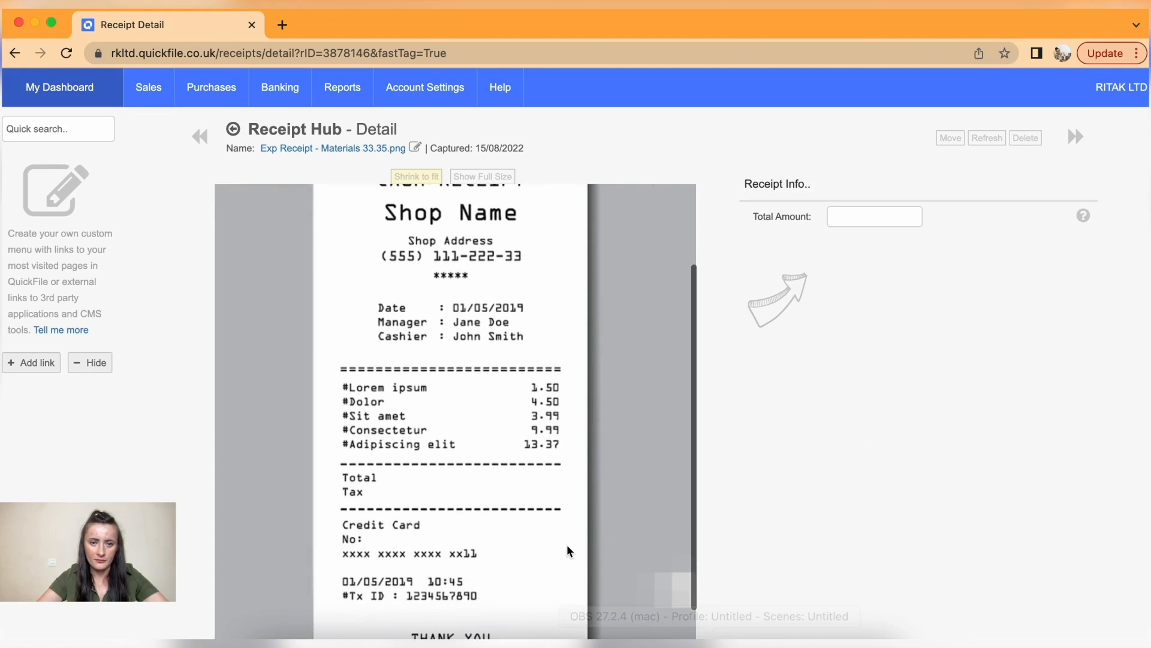
click(858, 217)
click(876, 246)
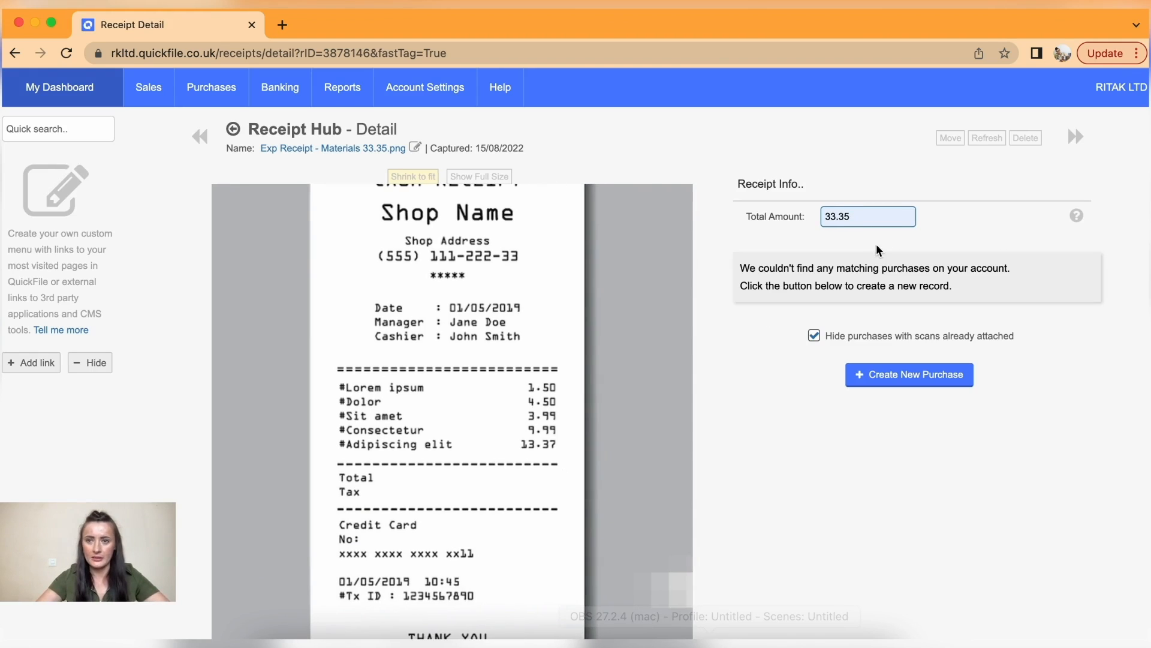
click(906, 378)
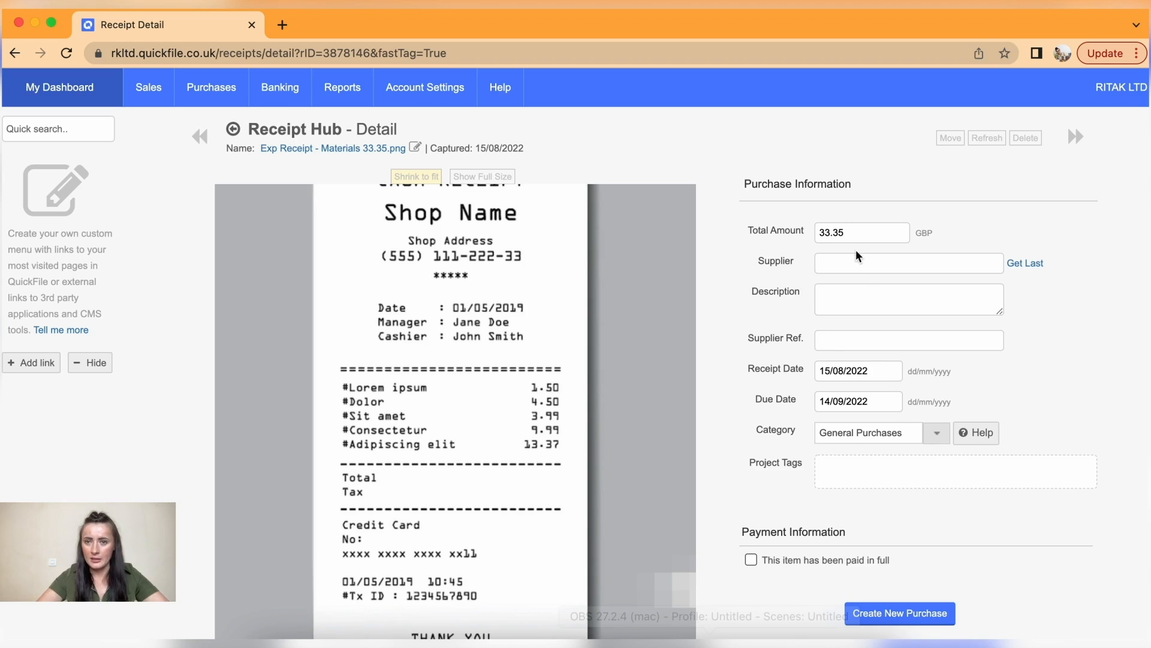
click(846, 262)
text(r)
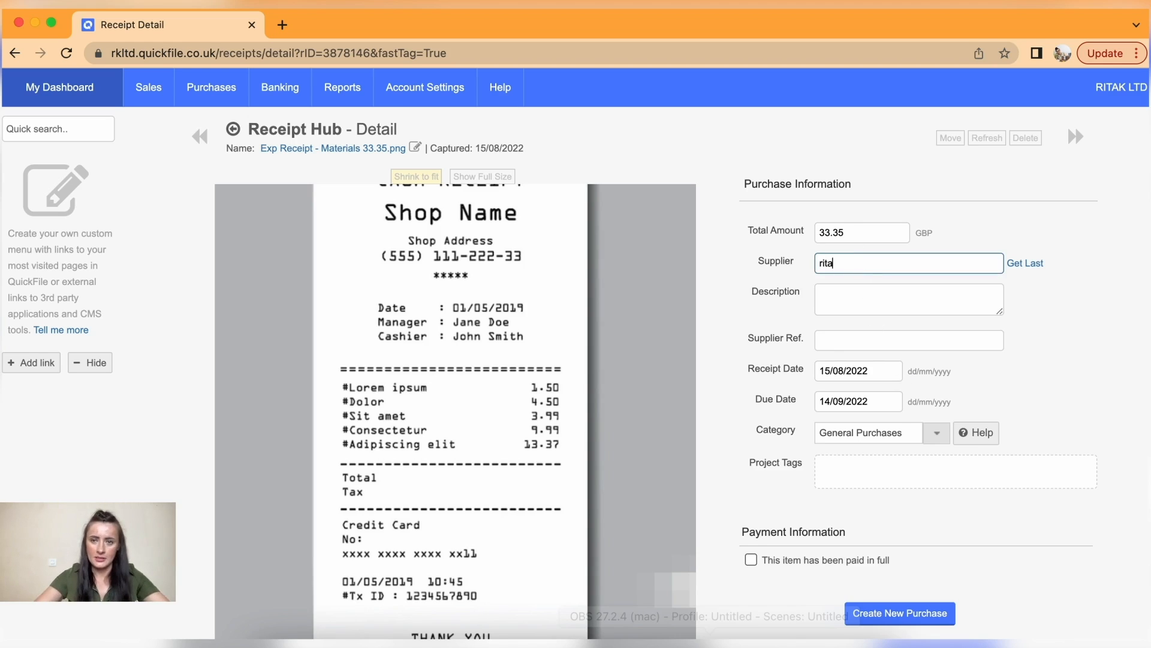
text(ita)
click(885, 286)
click(879, 299)
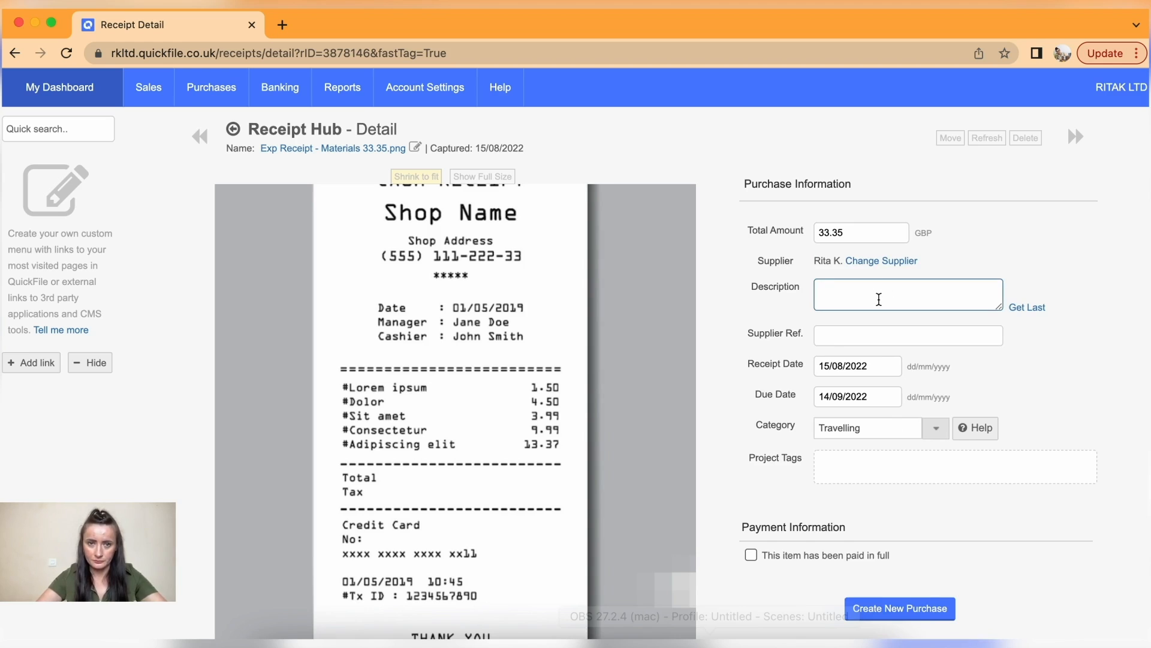
text(Office supplies)
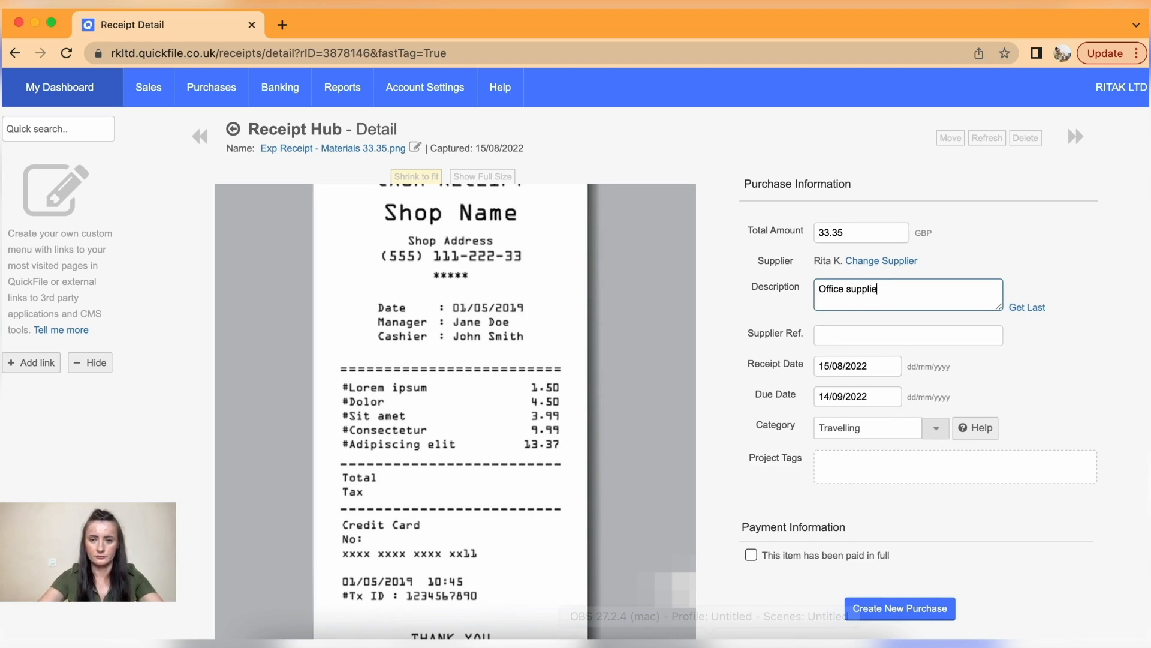
click(869, 334)
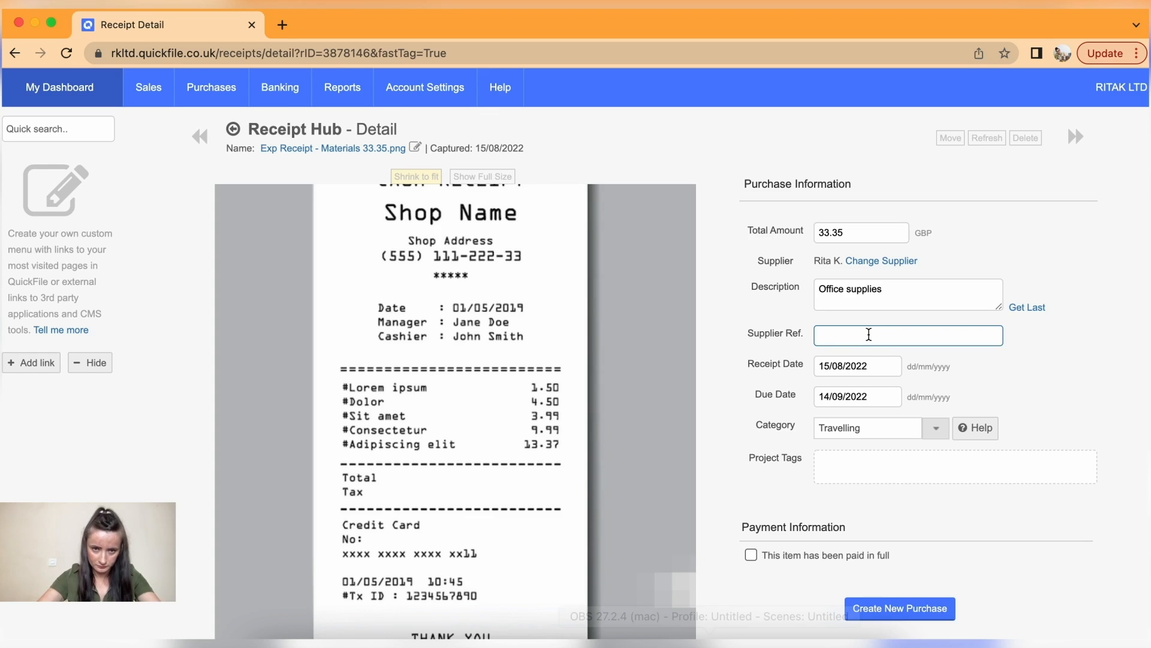
text(1234567890)
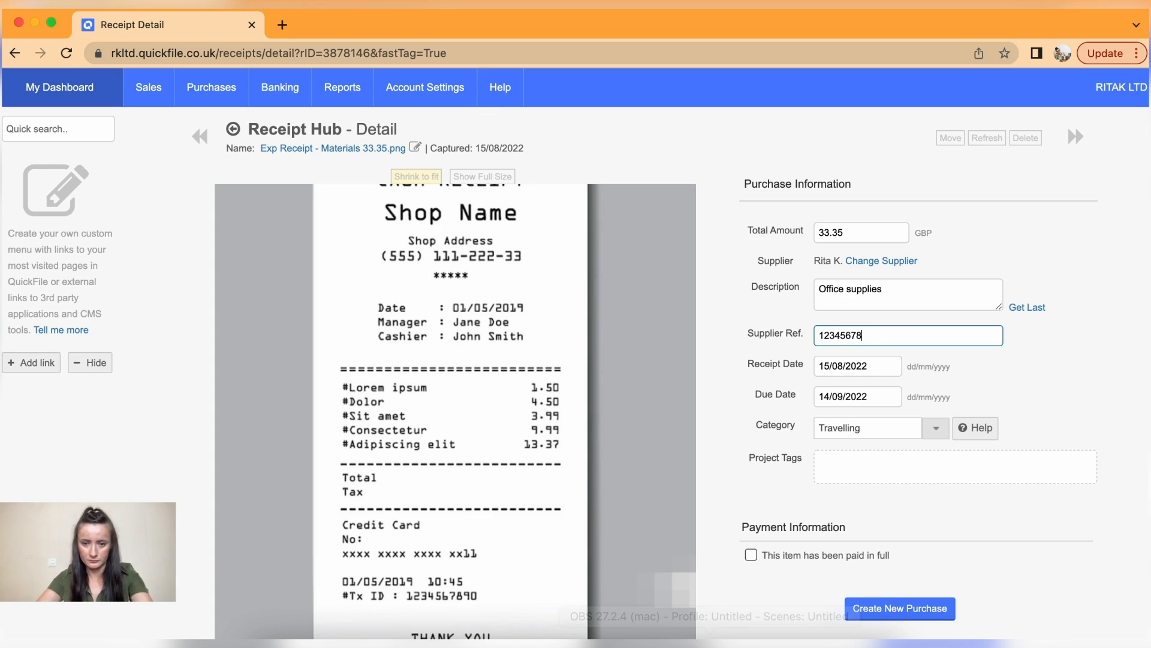
- Set both the receipt date and the due date to 05/08/2022
click(879, 367)
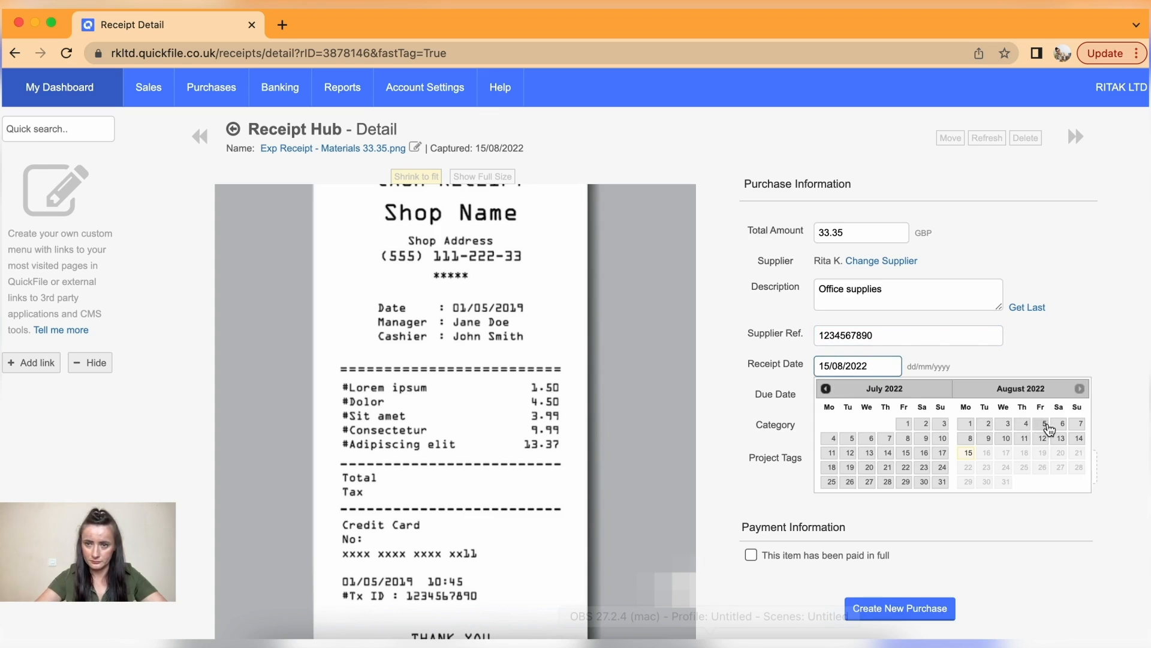
click(1040, 429)
click(826, 418)
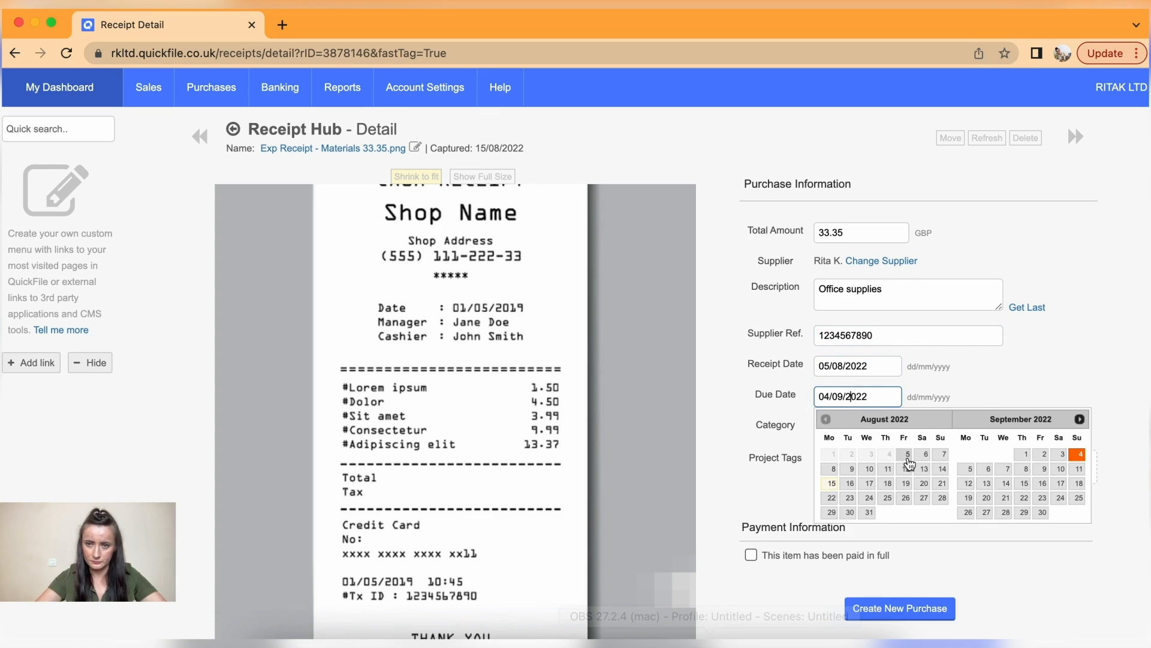
click(910, 454)
scroll(906, 456, down, 3)
- Save the Office supplies purchase and return to the Receipt Hub list
click(905, 470)
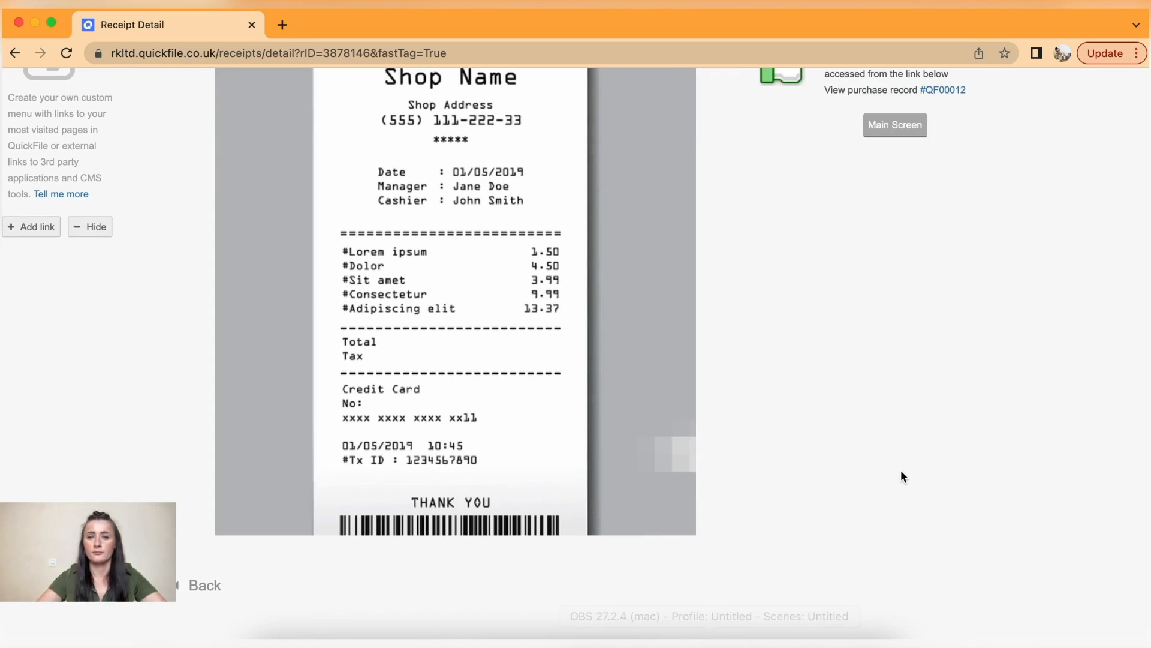
scroll(901, 471, up, 3)
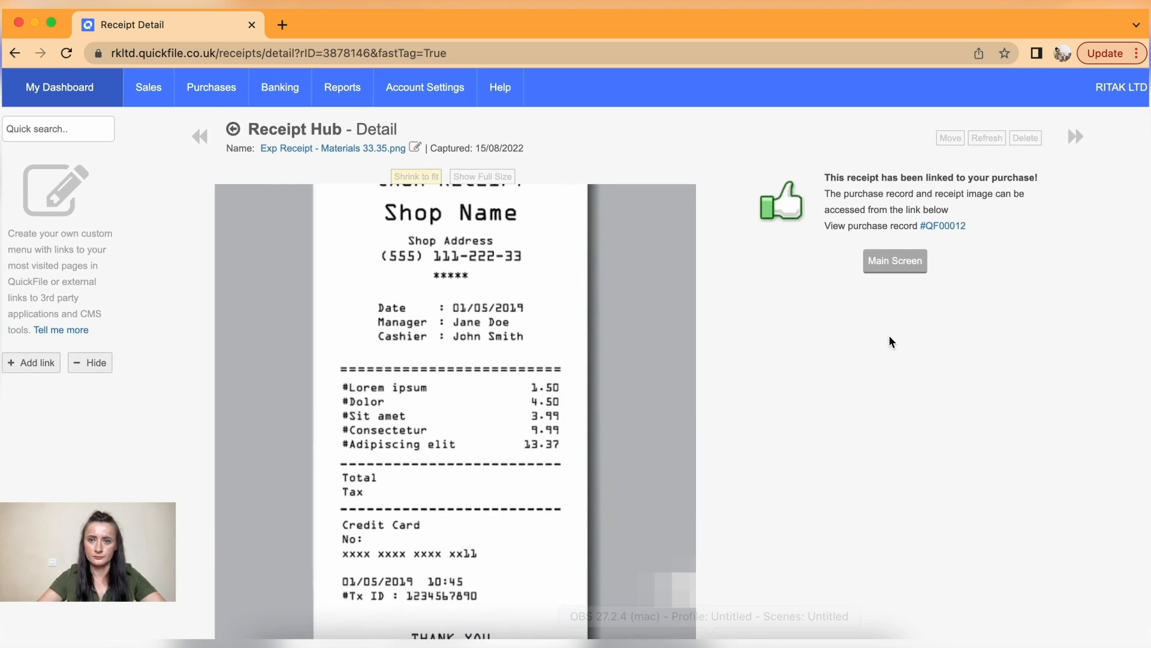
click(886, 268)
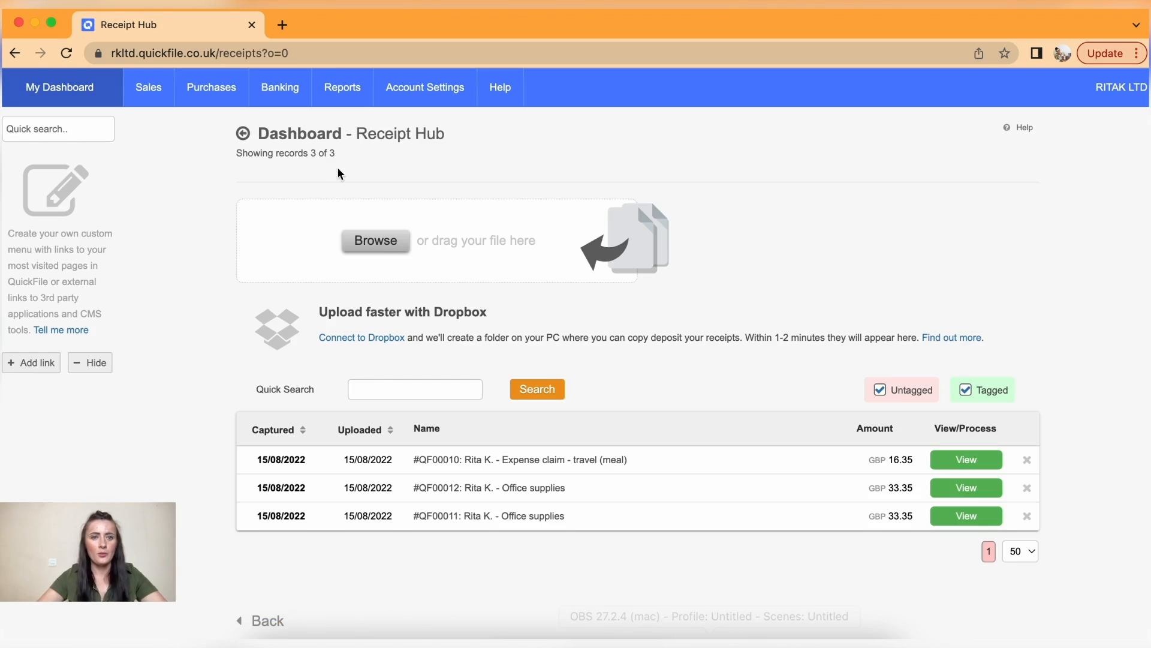
- Check the three matched receipts, then show the full purchases list
scroll(782, 401, down, 2)
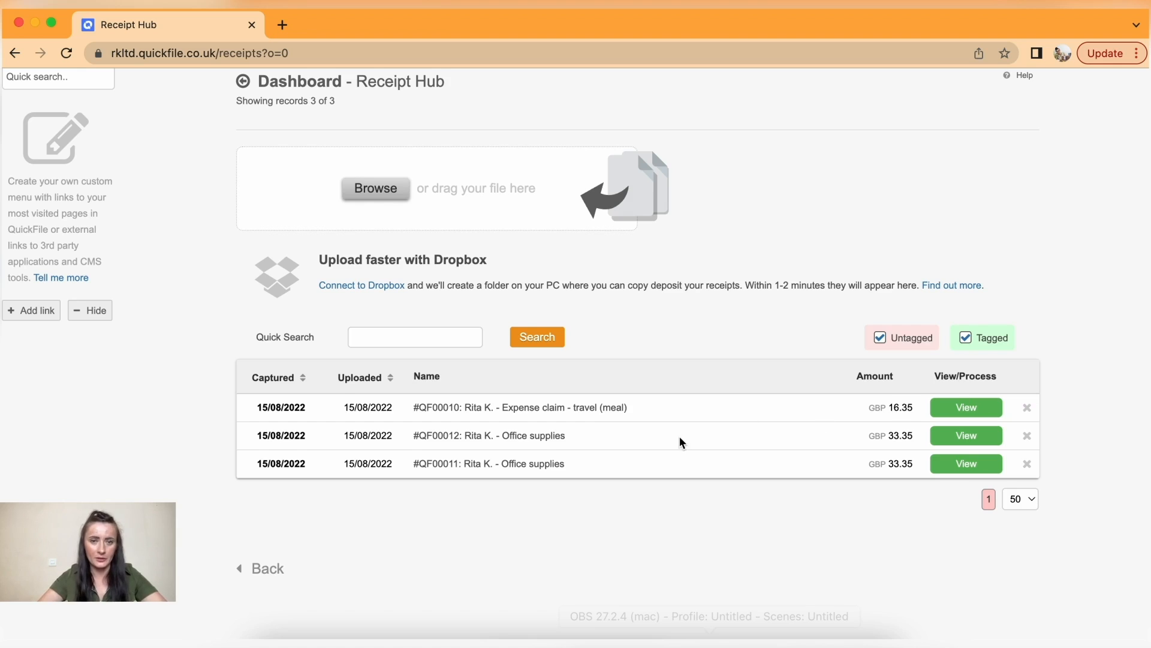
scroll(679, 437, up, 1)
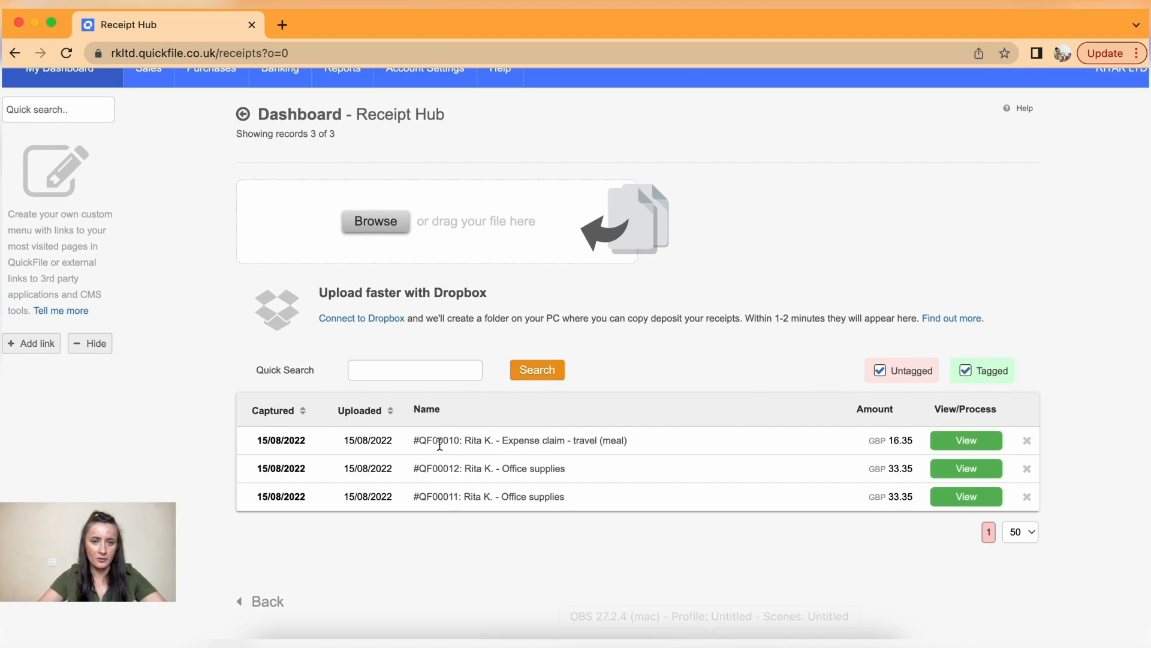
scroll(466, 450, up, 1)
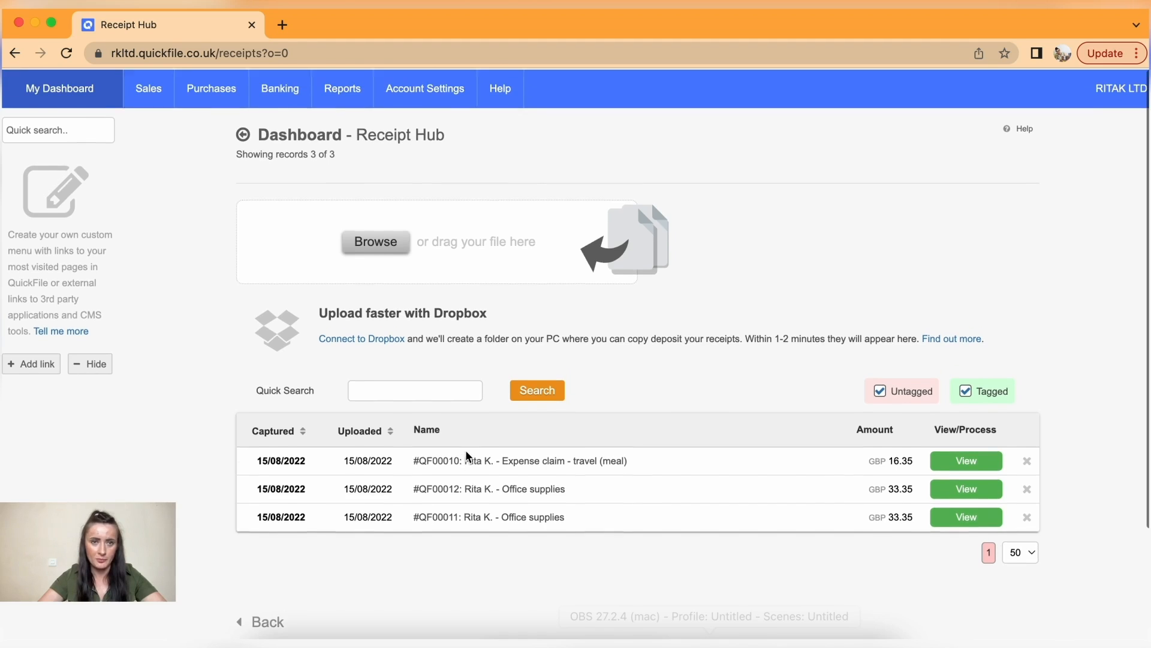
mouse_move(226, 87)
click(234, 134)
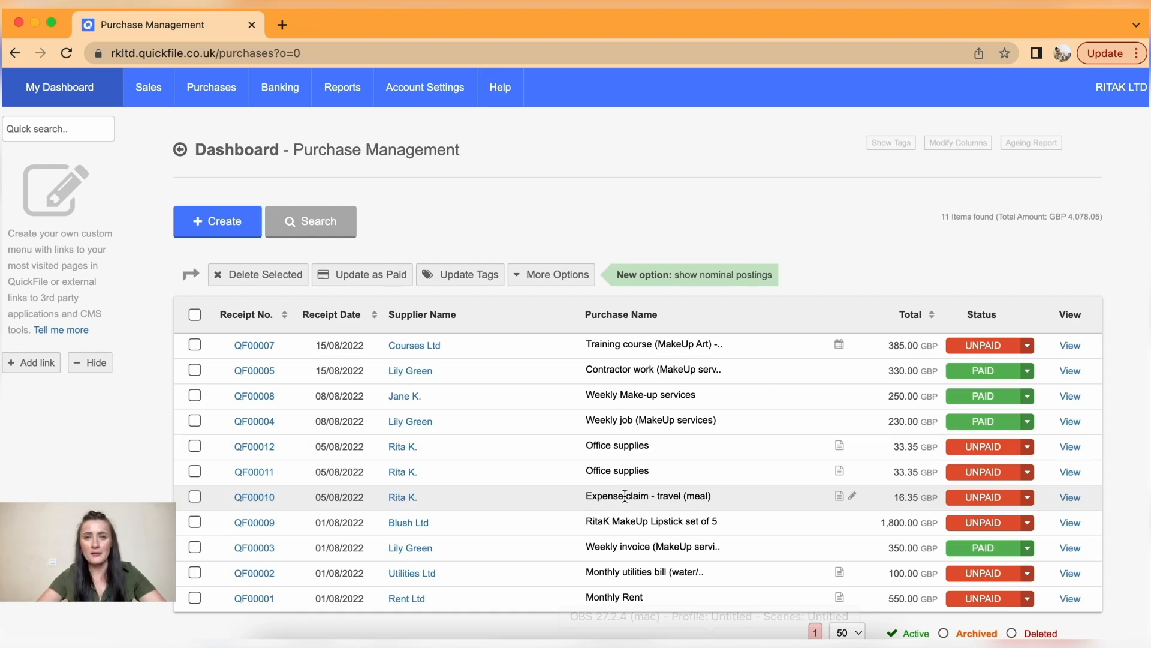
- Scroll through the 11 purchases in the Purchase Management list and reload it
scroll(625, 496, down, 1)
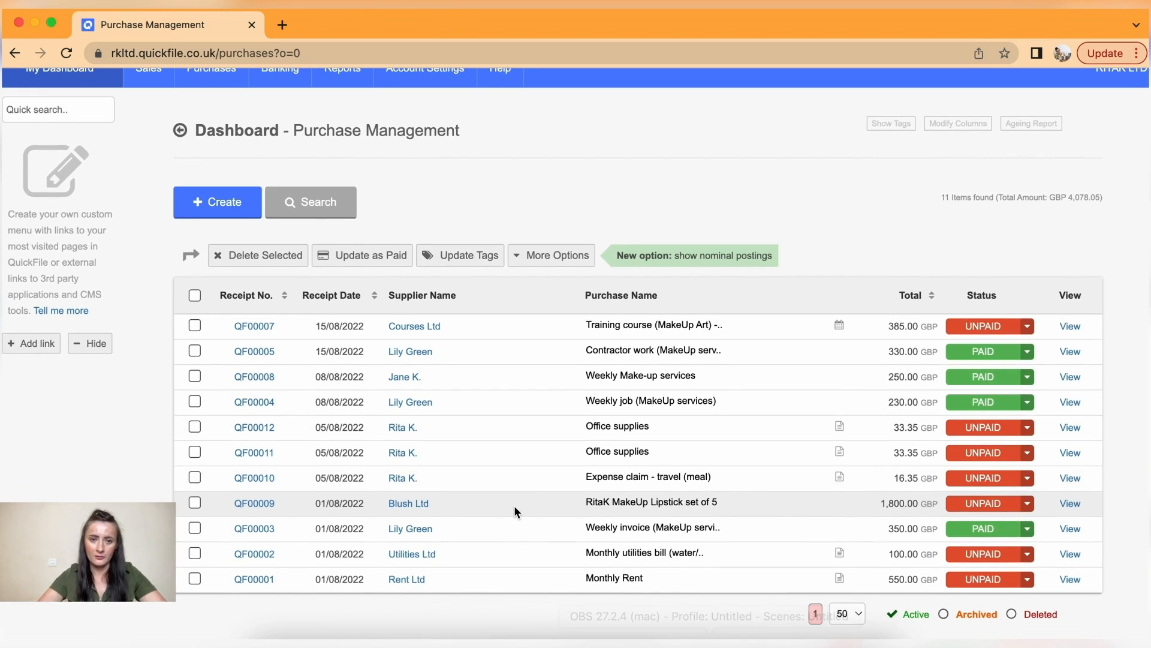
scroll(515, 510, up, 1)
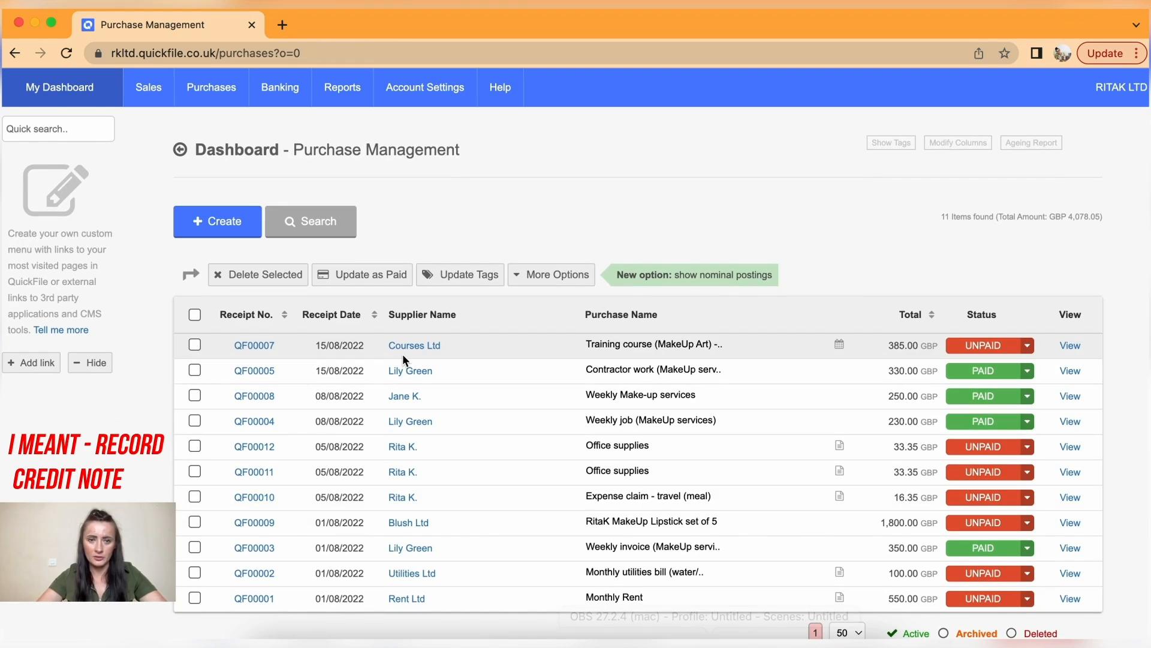
scroll(438, 504, down, 3)
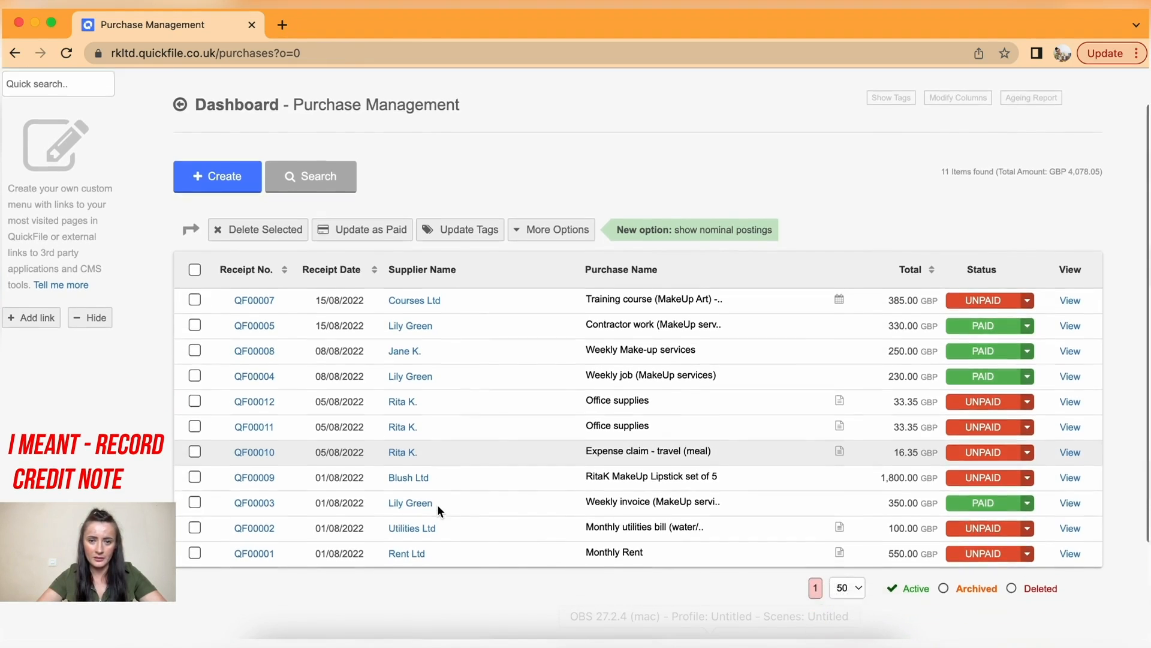
scroll(438, 511, up, 3)
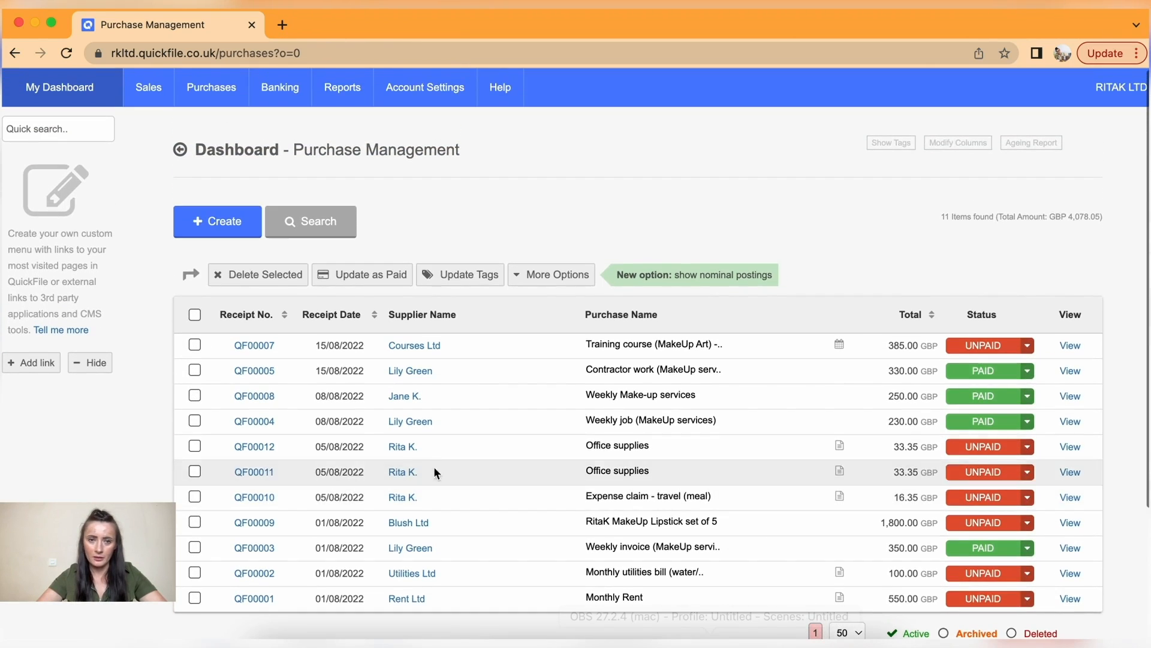
mouse_move(212, 87)
click(213, 132)
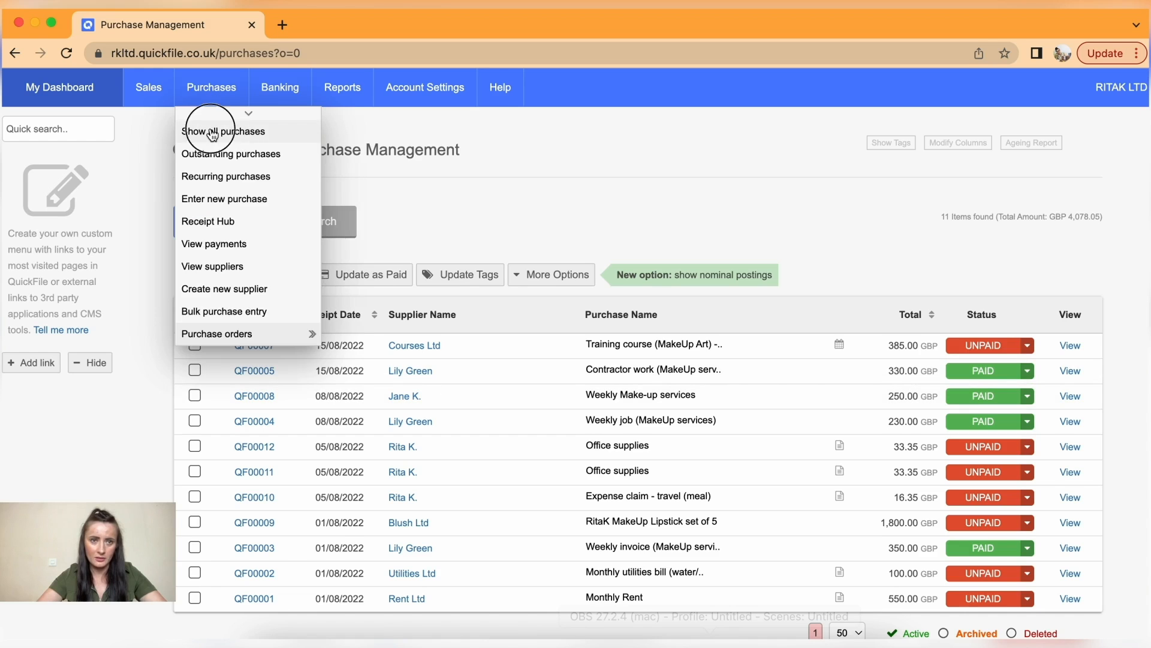
- Review the purchase list again, then open a blank New Purchase form
scroll(459, 355, down, 2)
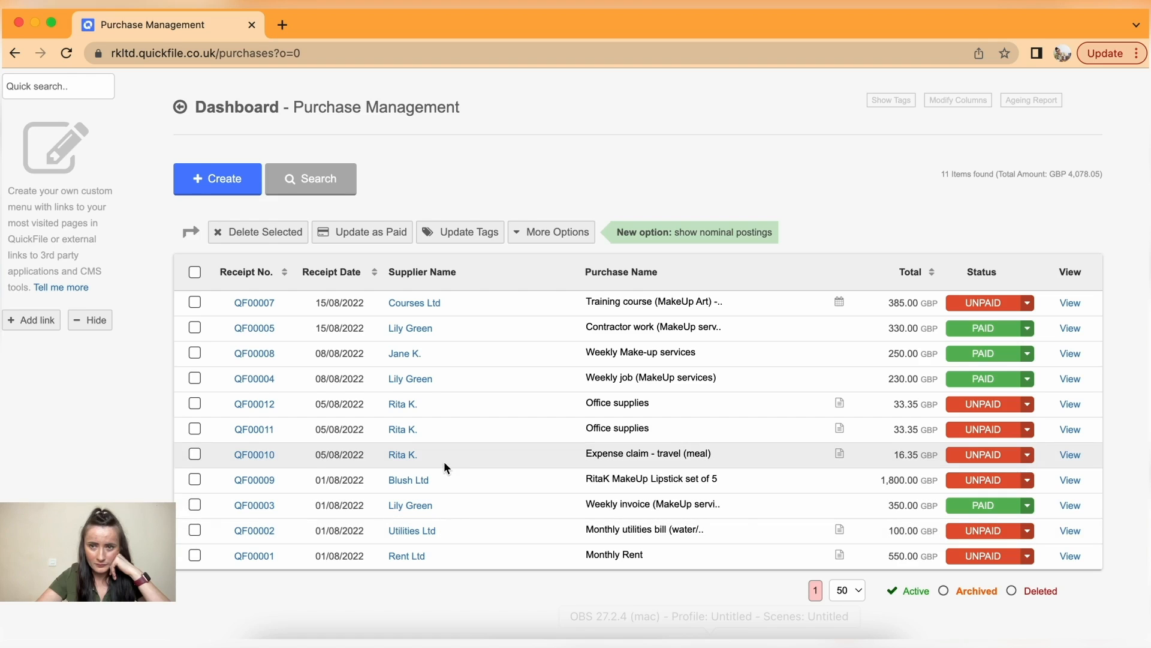
scroll(434, 375, up, 1)
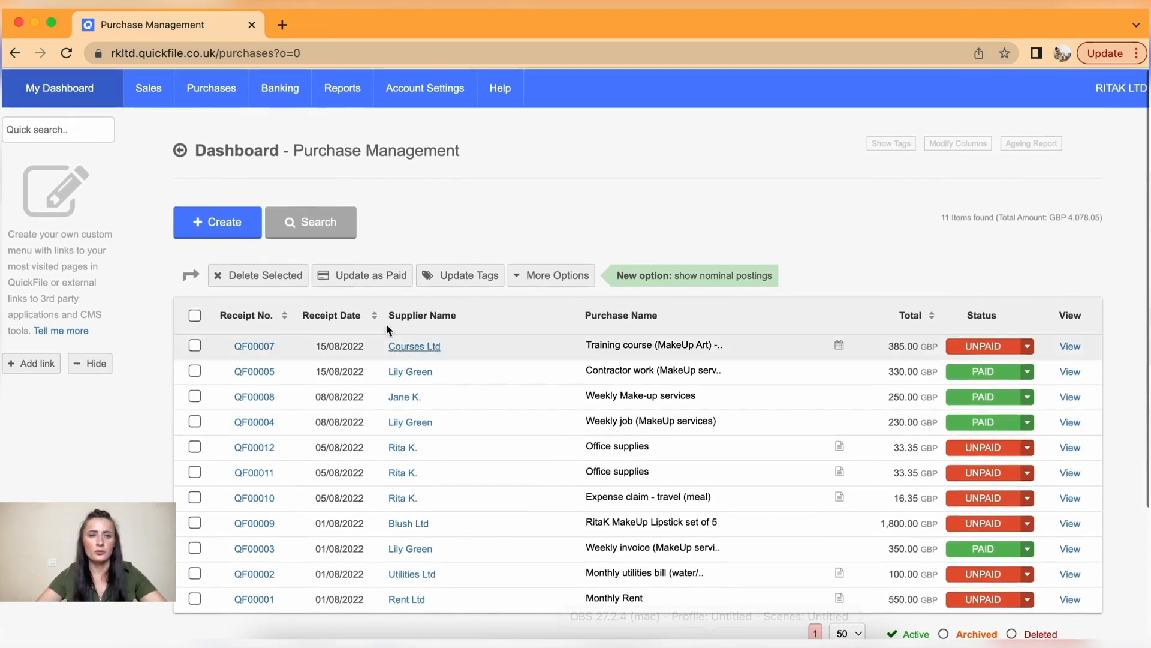
mouse_move(225, 93)
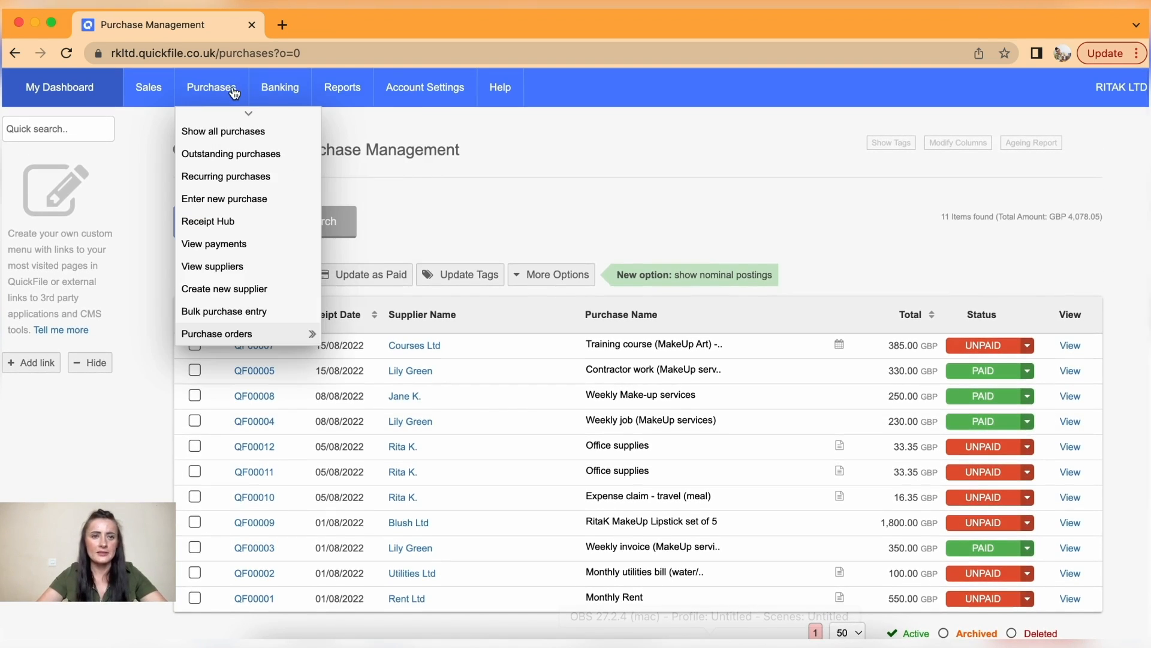
click(234, 136)
mouse_move(224, 89)
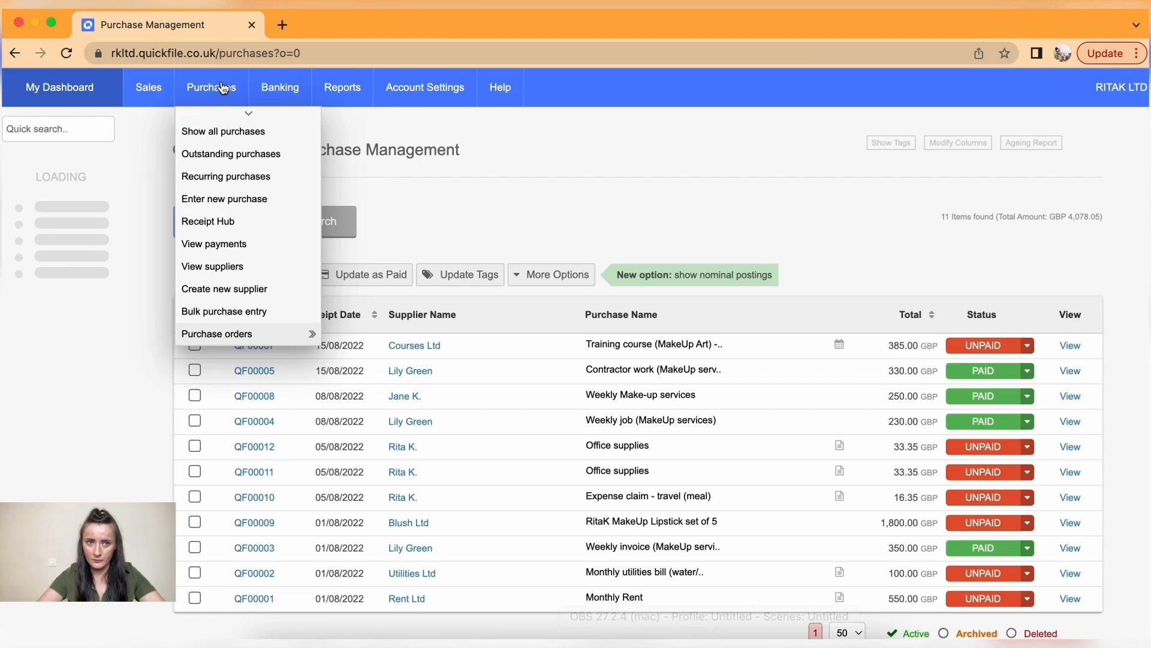
click(239, 202)
- Set the supplier to Fashion Ltd with supplier reference FAS-1234
click(375, 244)
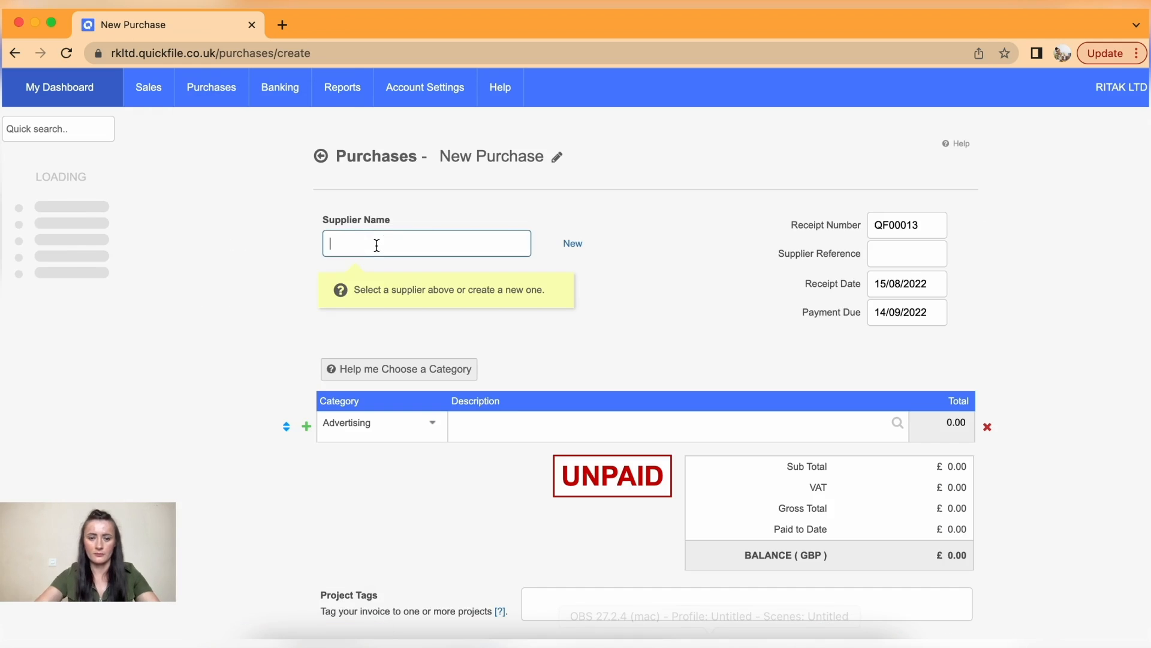
text(fash)
click(391, 268)
click(916, 255)
text(FAS-1234)
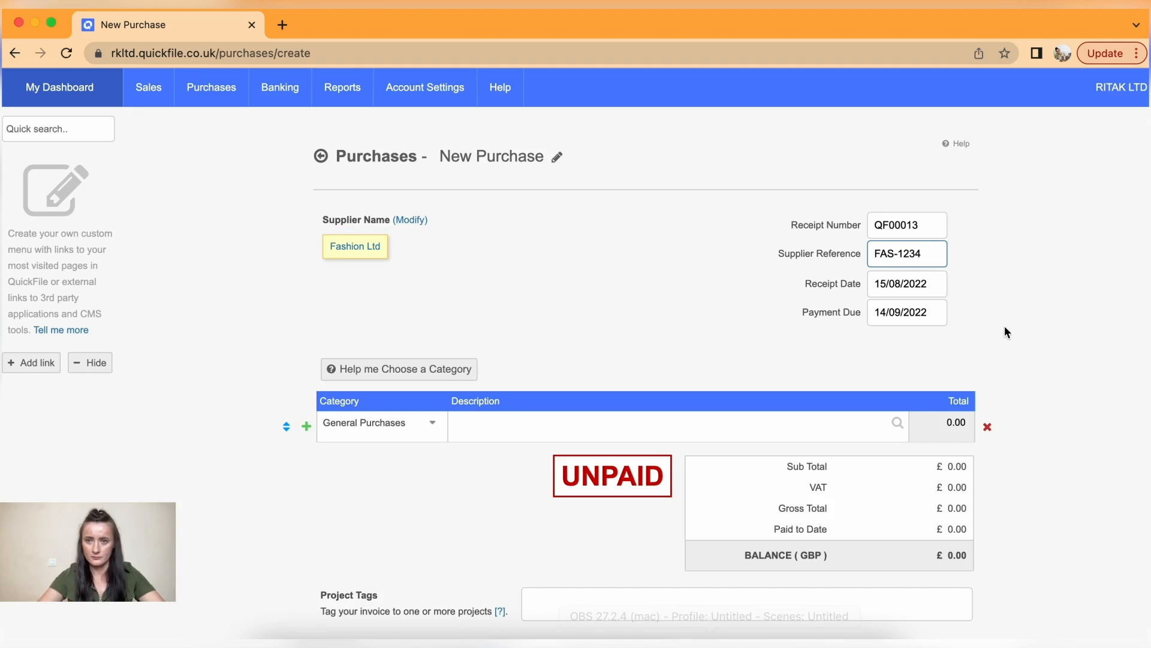
key(Tab)
- Set the receipt date to 01/08/2022 and payment due date to 07/08/2022
click(1019, 344)
click(936, 318)
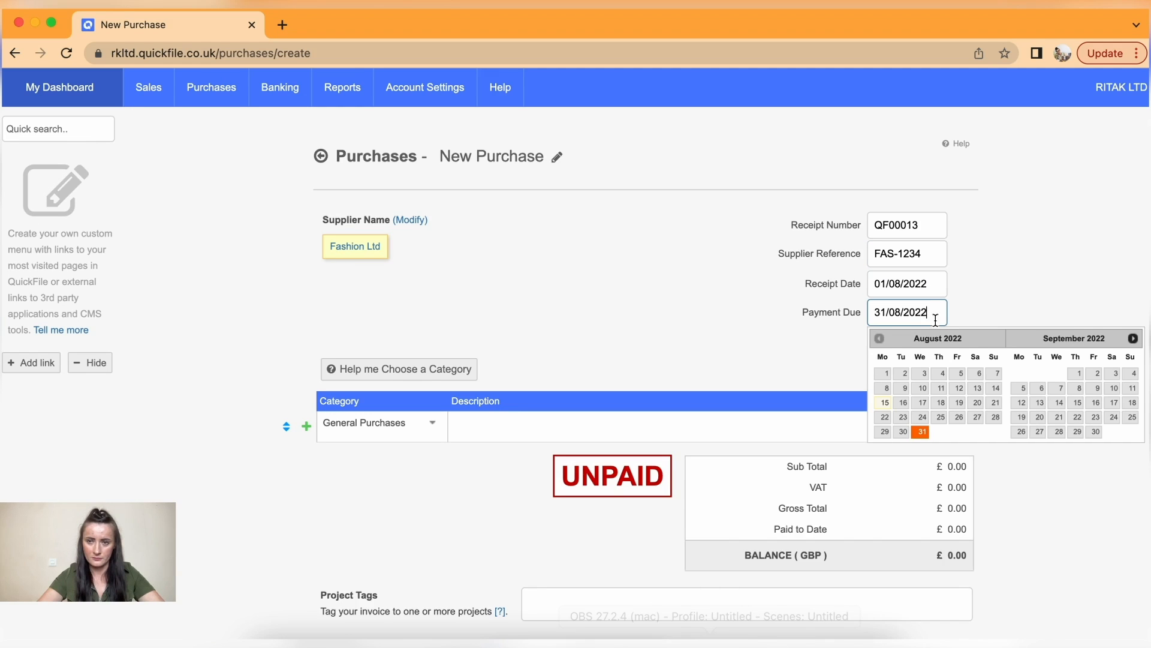
click(994, 373)
scroll(728, 373, down, 3)
- Add an item 'Materials - Makeup' with a total of 500.00
click(485, 288)
text(Materials - Makeup stands,)
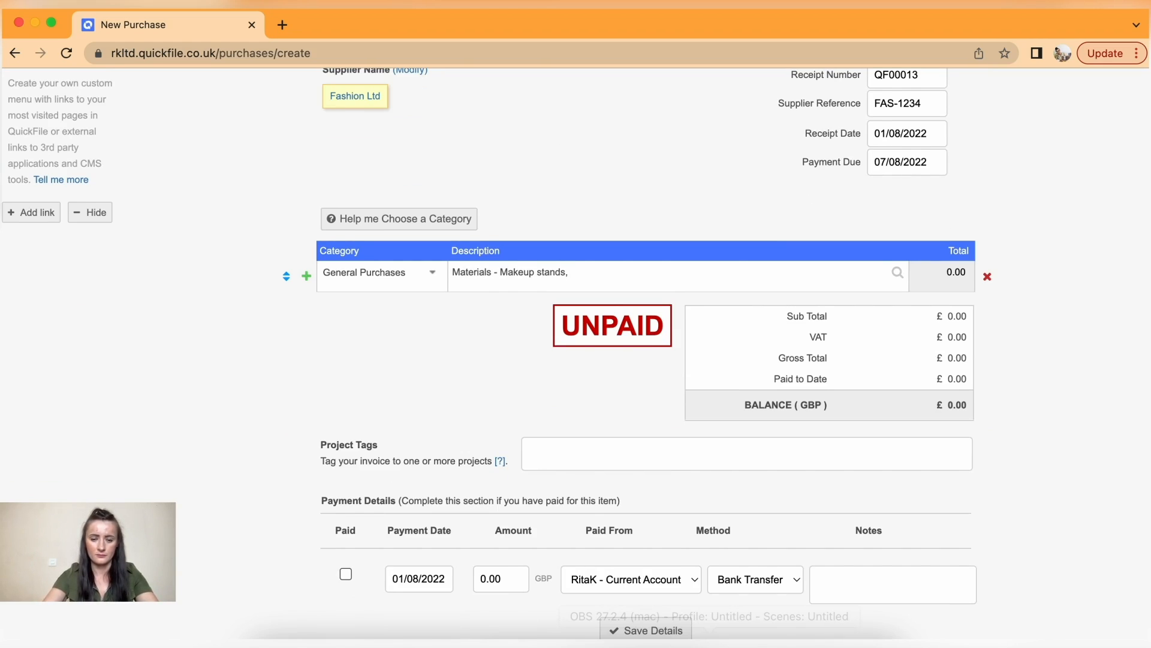
key(Tab)
text(50)
key(BackSpace)
key(BackSpace)
key(BackSpace)
key(BackSpace)
key(BackSpace)
key(BackSpace)
click(1006, 423)
- Save the Fashion Ltd purchase and view it in the full purchases list
scroll(1006, 424, down, 3)
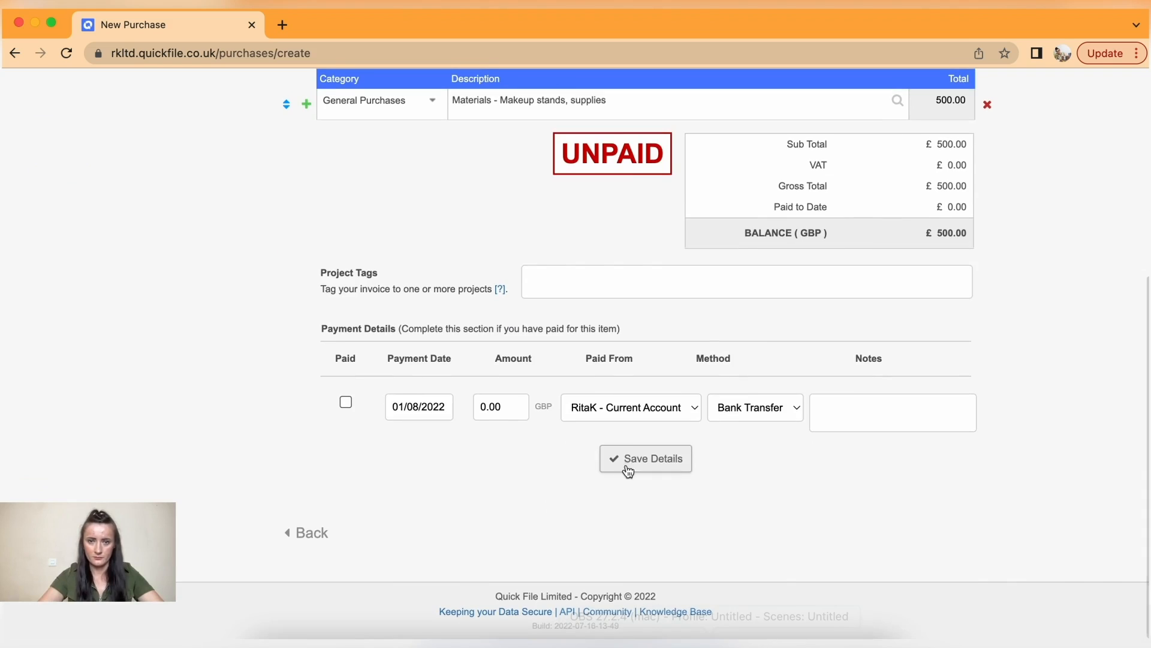
click(648, 460)
mouse_move(210, 86)
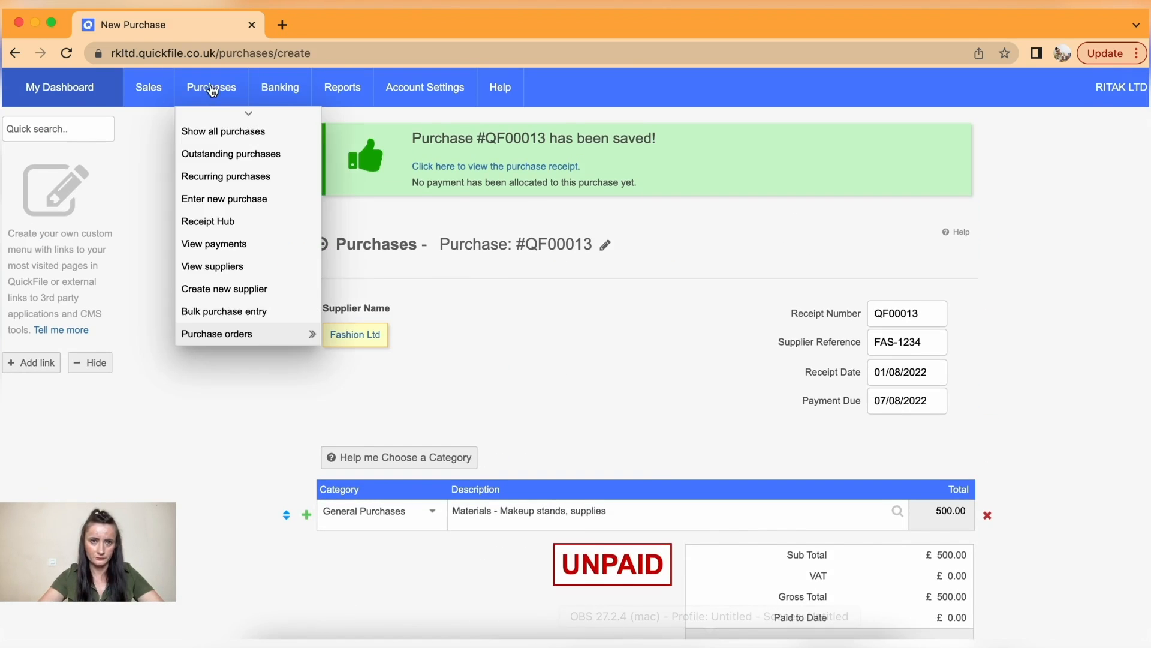
click(222, 130)
scroll(582, 291, down, 2)
scroll(582, 291, down, 2)
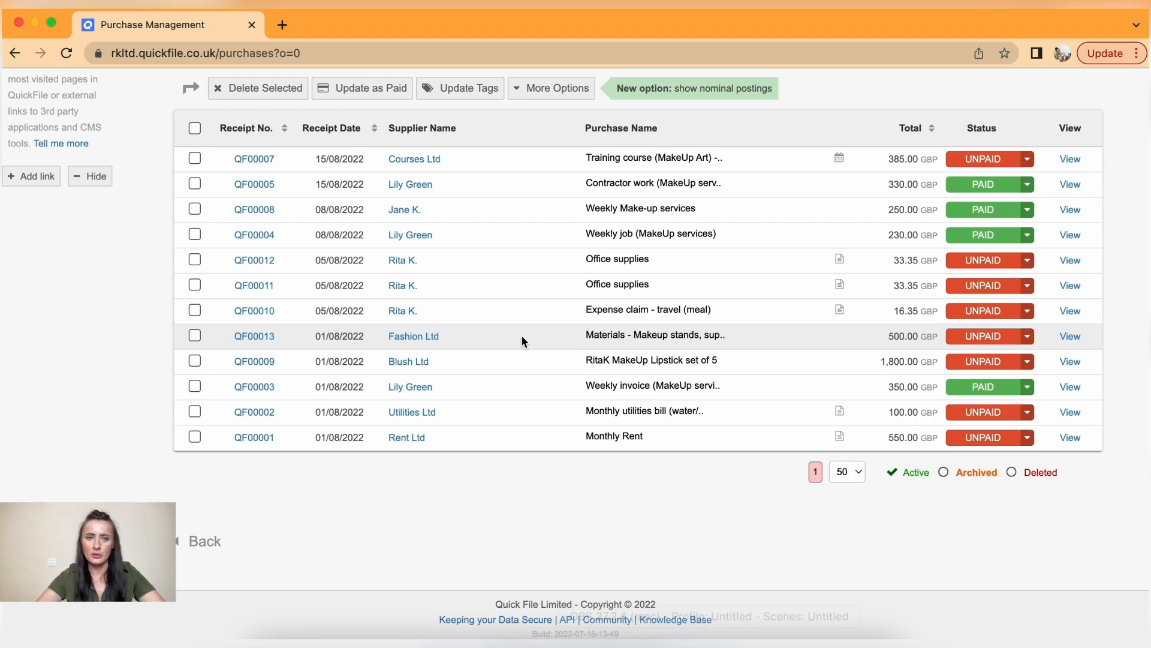
- Open purchase QF00013 and start a credit note against it
click(264, 337)
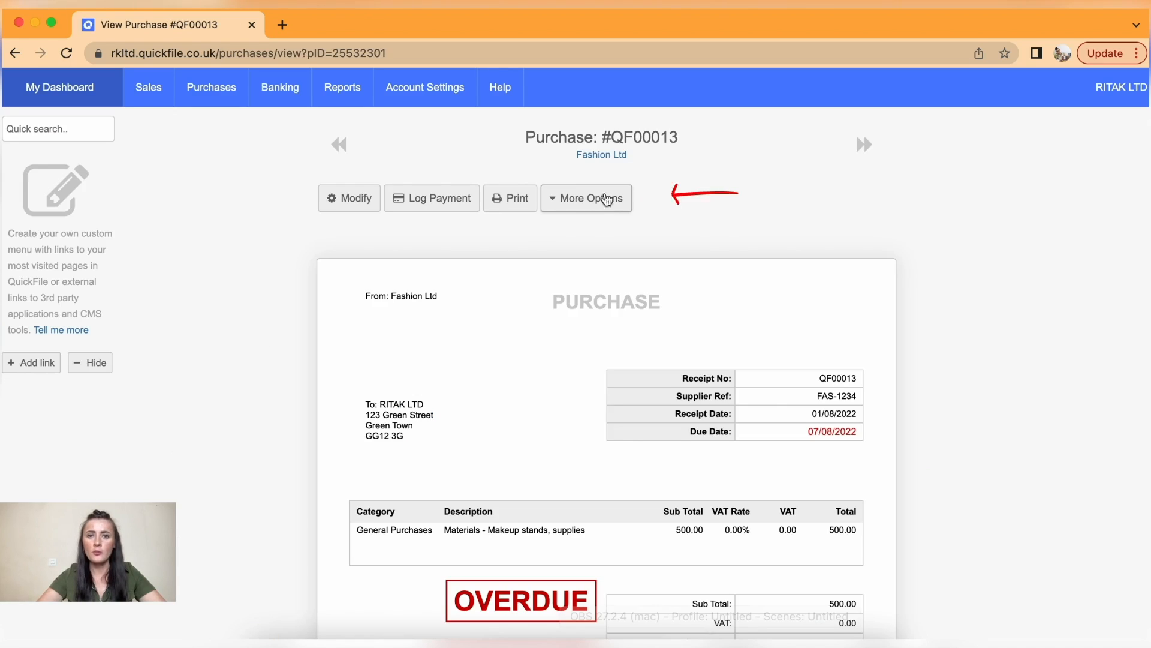
click(594, 204)
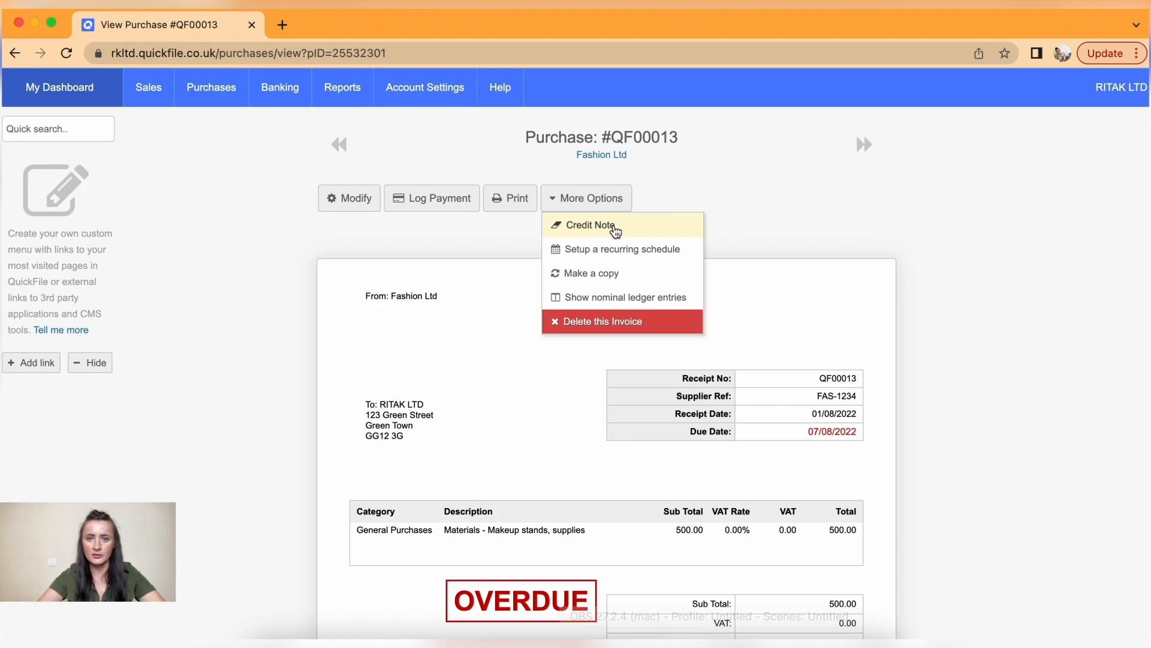
click(614, 227)
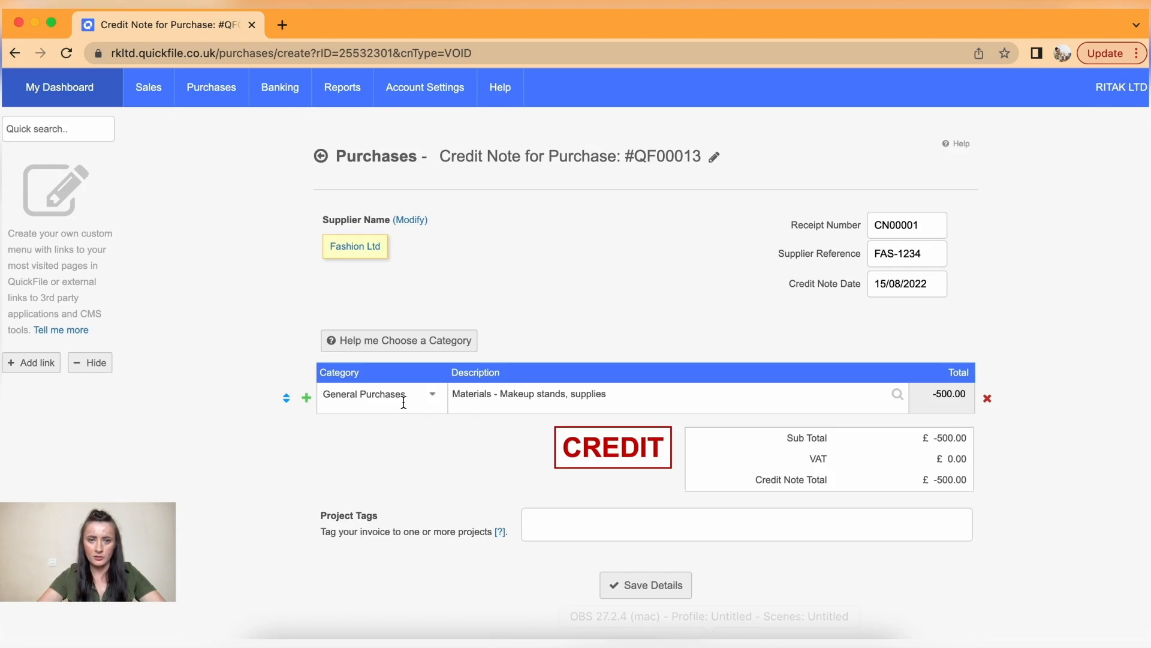
- Change the credit note total to -50.00
click(946, 394)
key(BackSpace)
click(1005, 484)
scroll(1006, 481, down, 1)
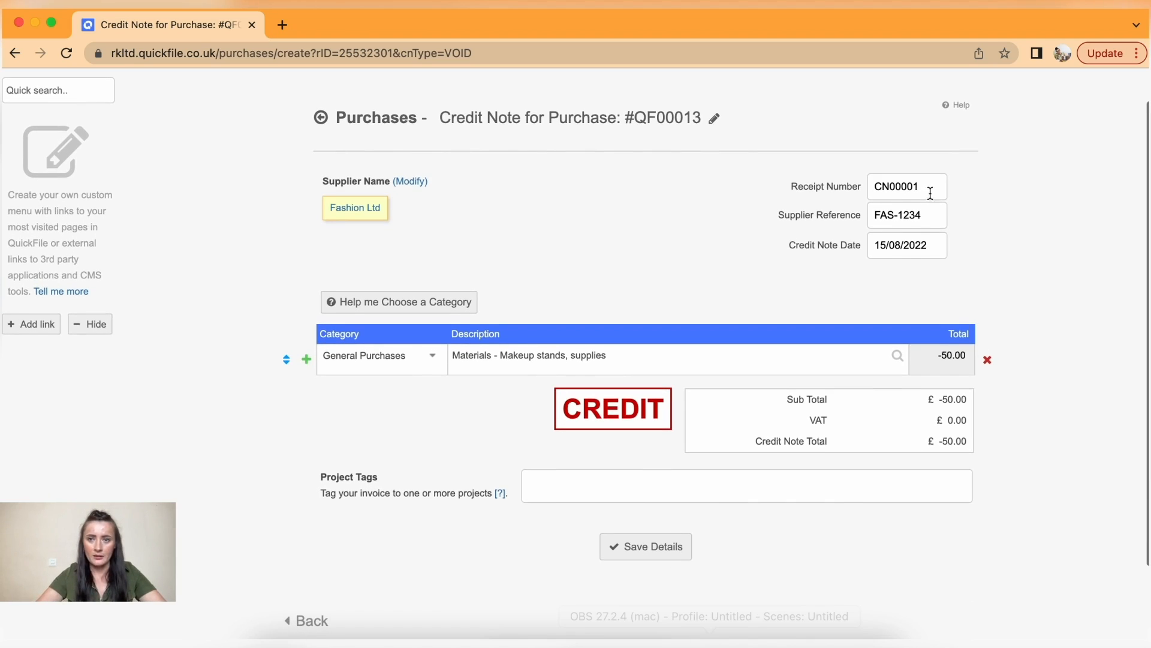
- Date the credit note 08/08/2022, then save and confirm crediting 50.00
click(908, 245)
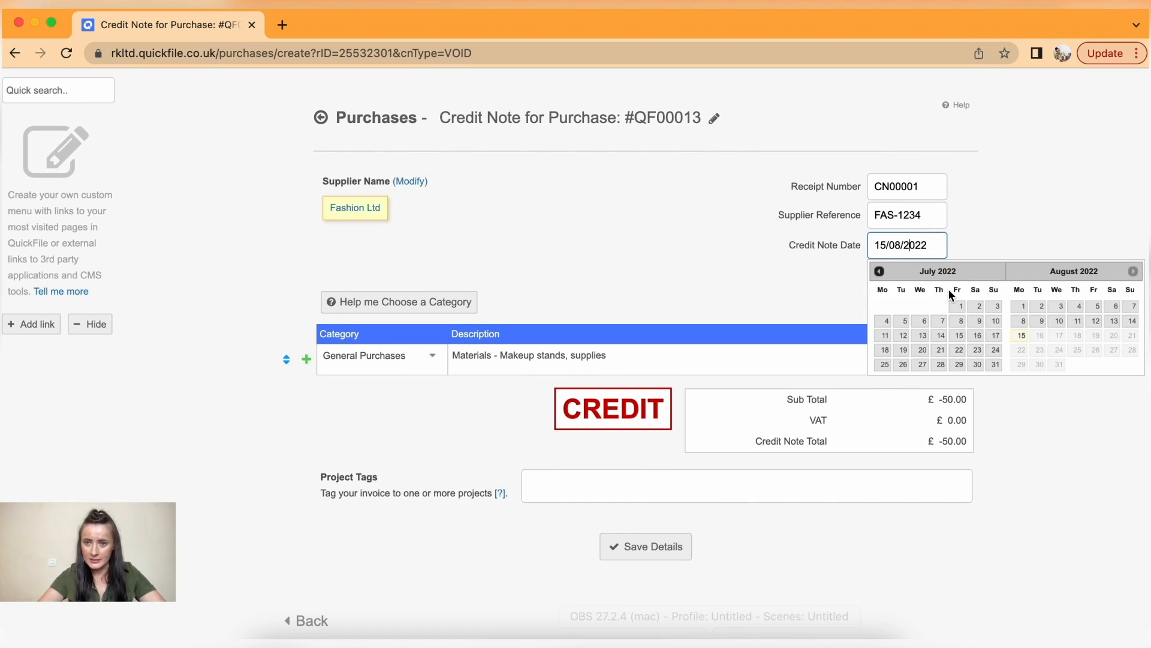
click(1023, 321)
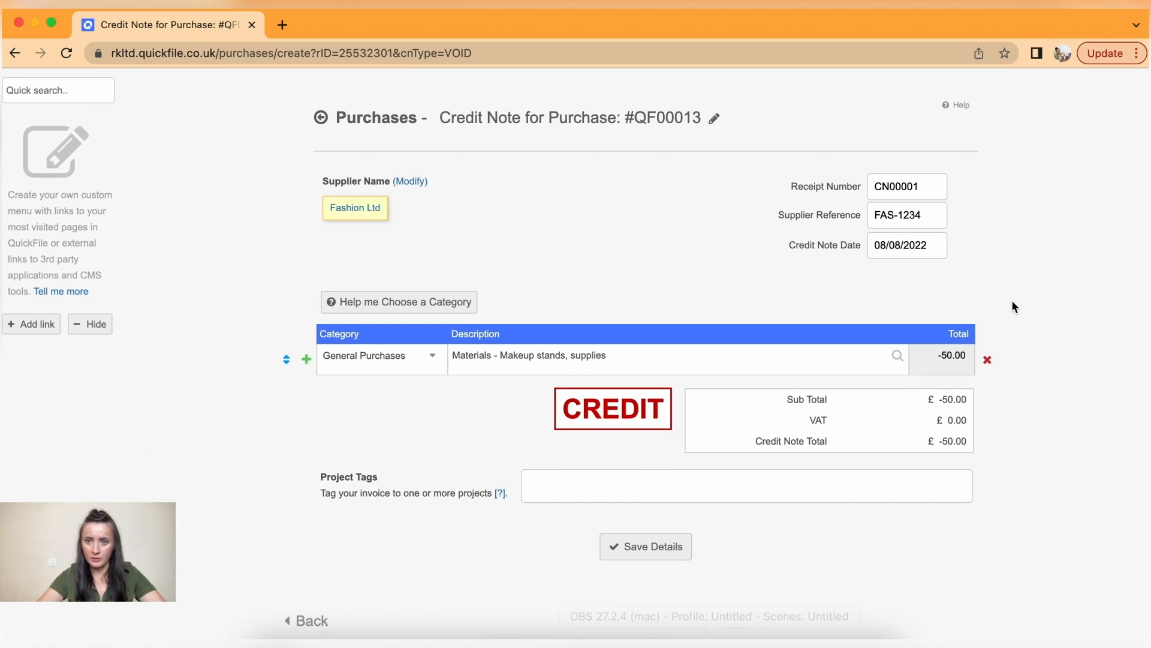
scroll(1013, 306, down, 2)
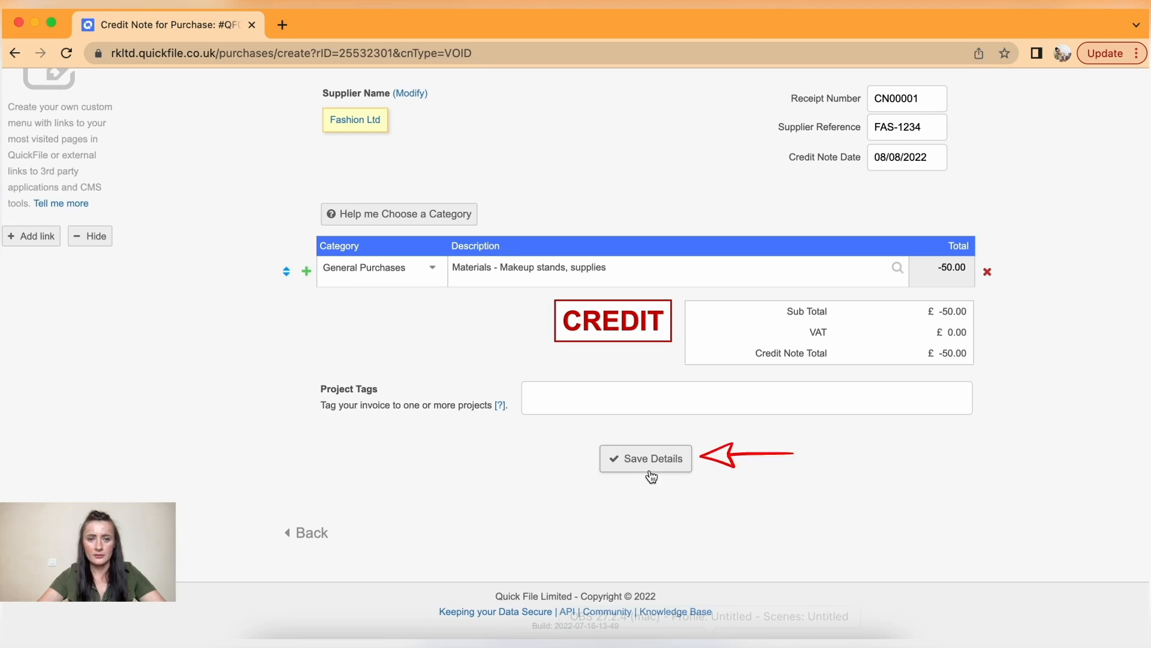
click(652, 468)
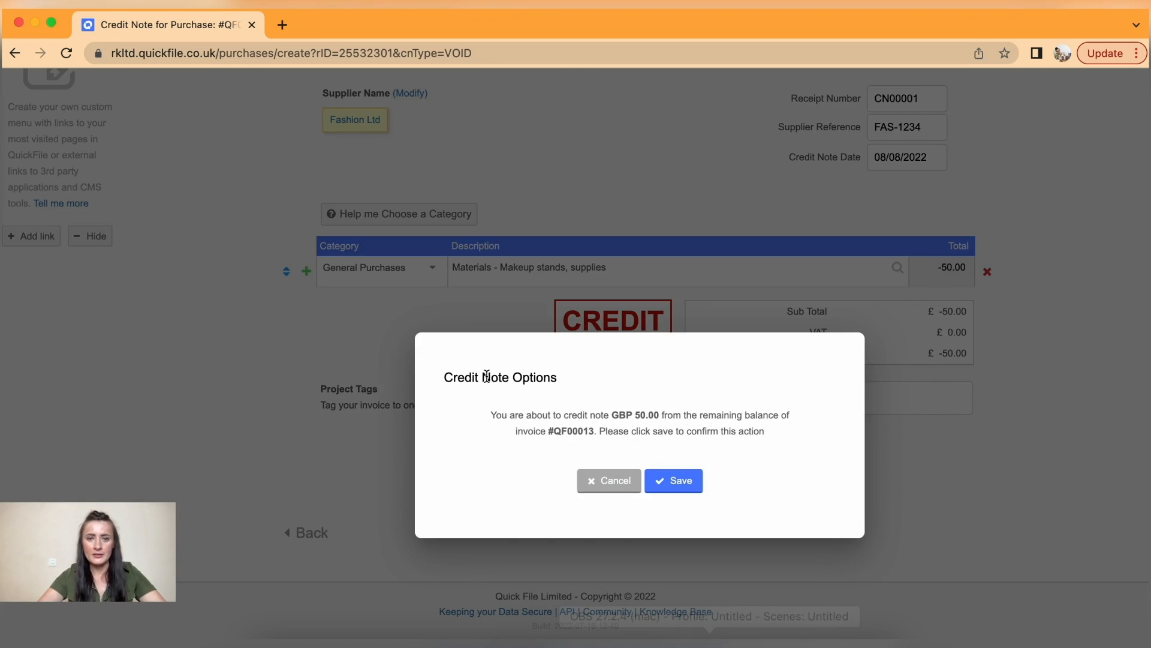
click(679, 480)
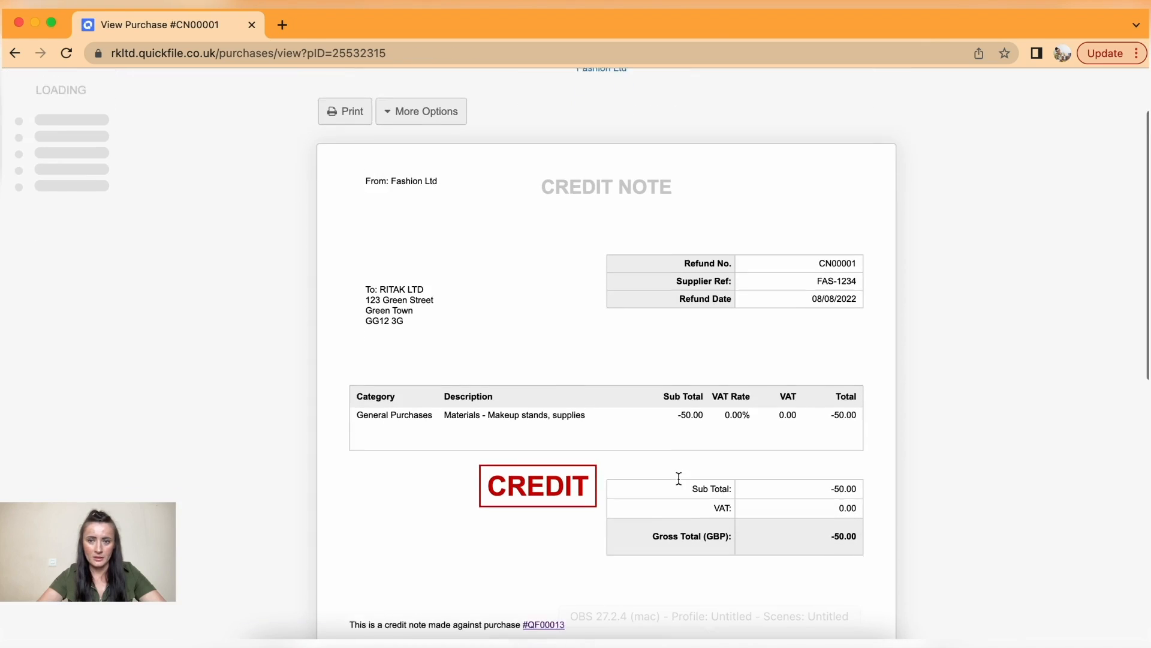
- Show all purchases and toggle QF00013's total to its 450.00 remaining balance after CN00001
scroll(679, 478, down, 2)
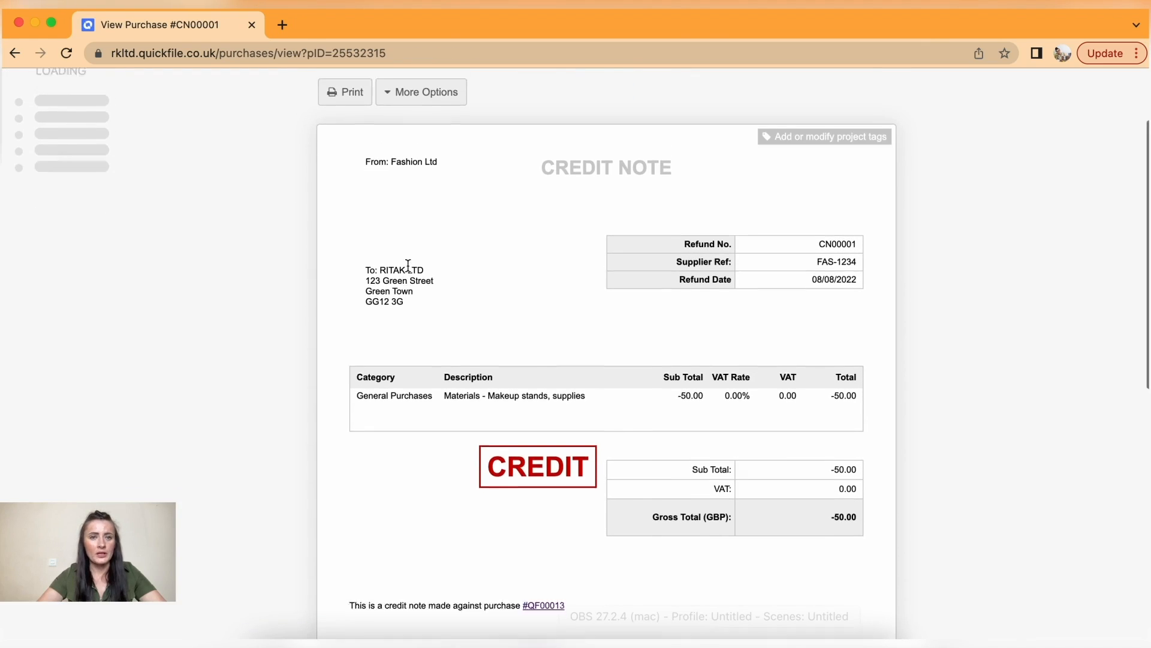
scroll(409, 264, up, 4)
mouse_move(217, 96)
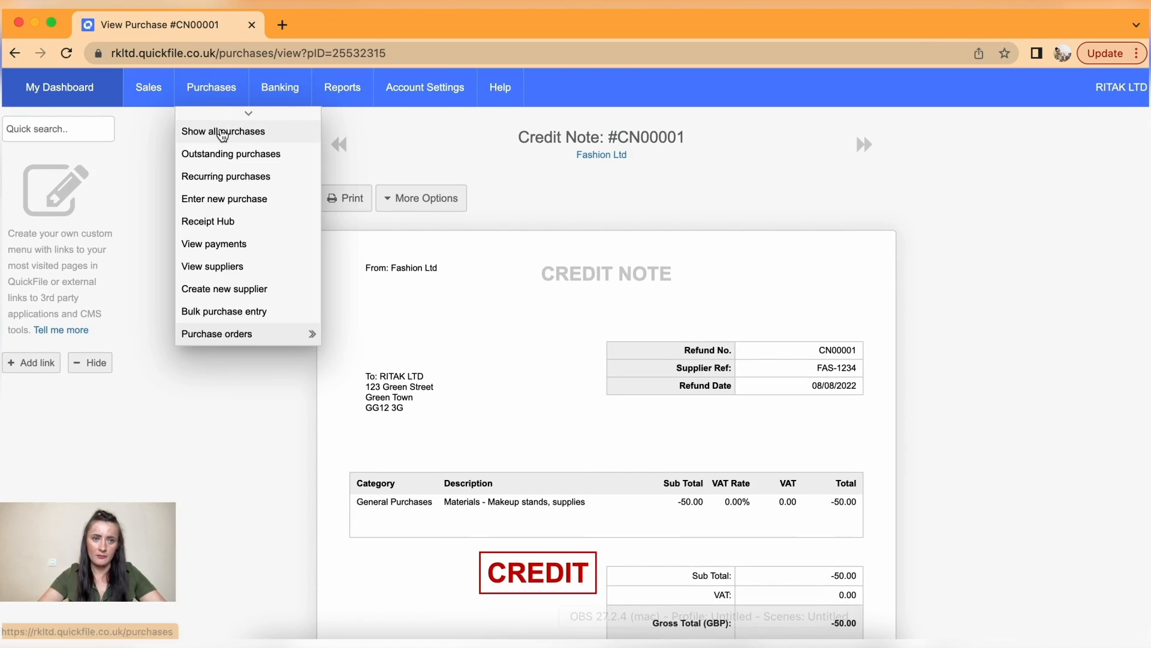
click(224, 133)
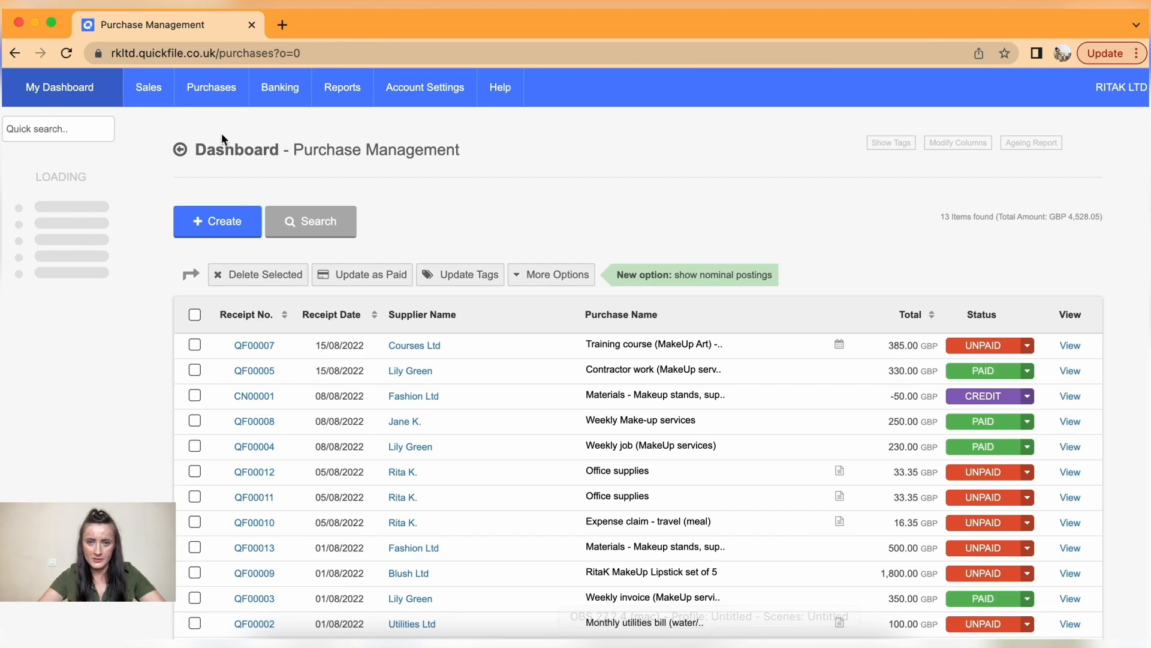
scroll(443, 395, down, 3)
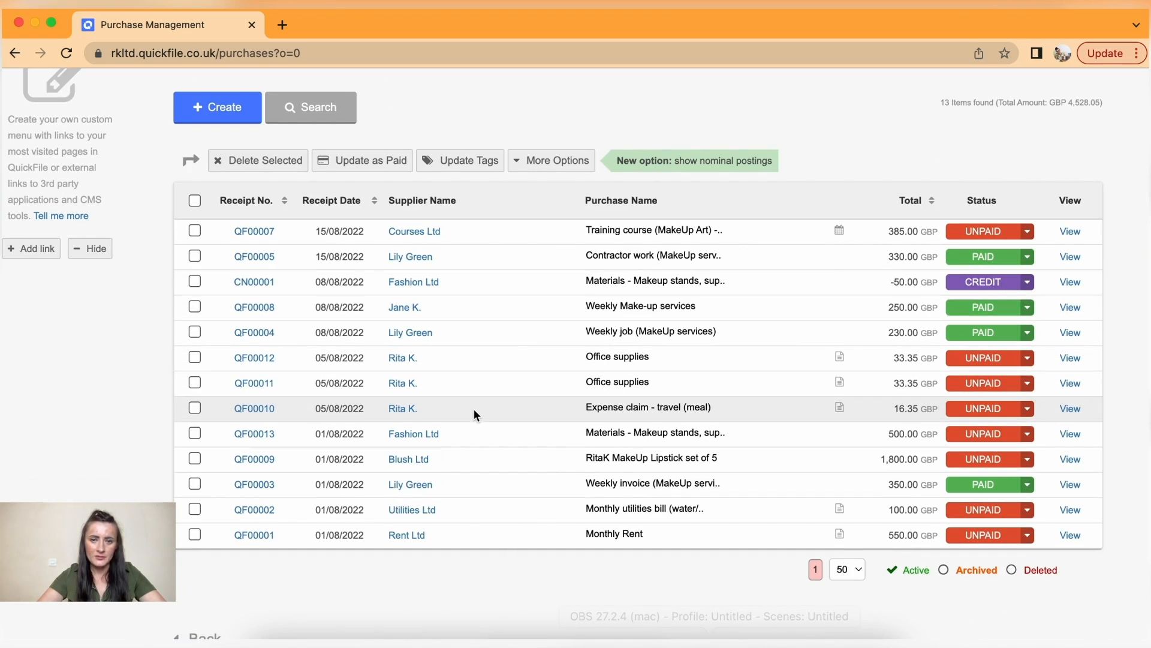
click(910, 438)
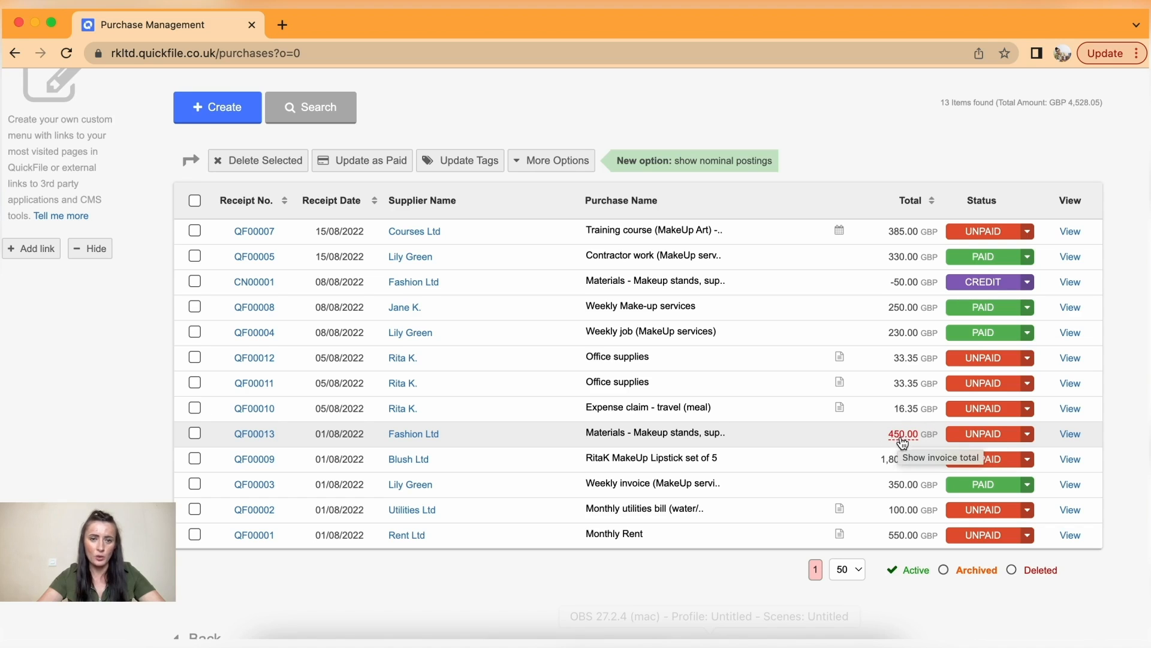
scroll(840, 438, up, 2)
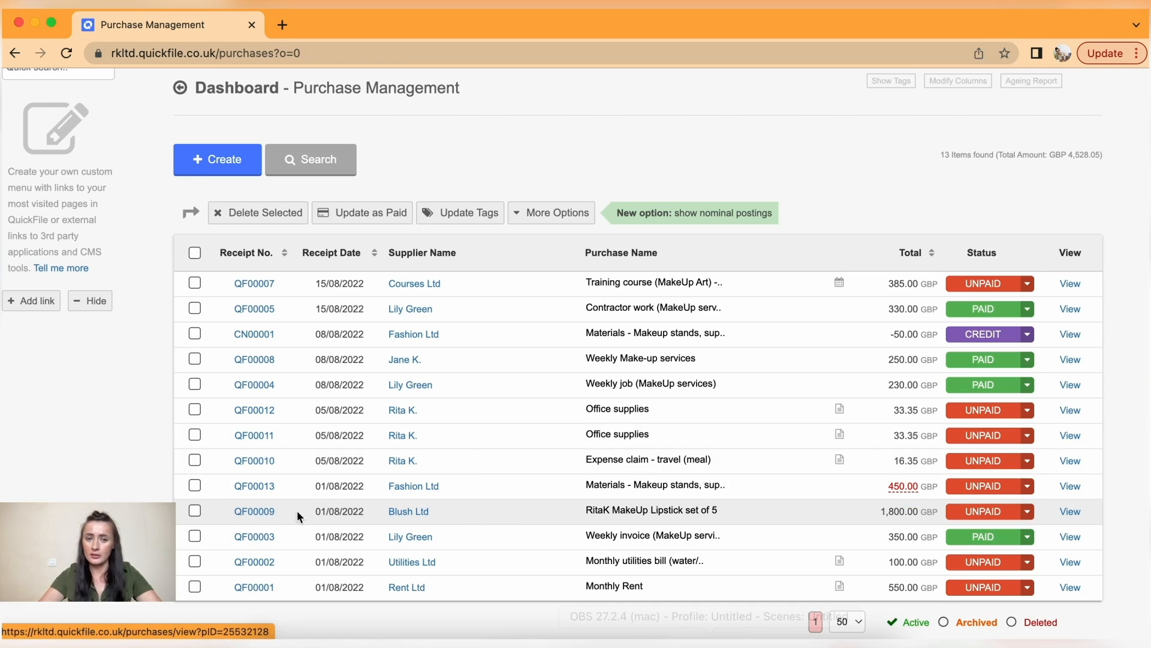
- Open Blush Ltd purchase QF00009 and cancel a payment without recording it
click(256, 511)
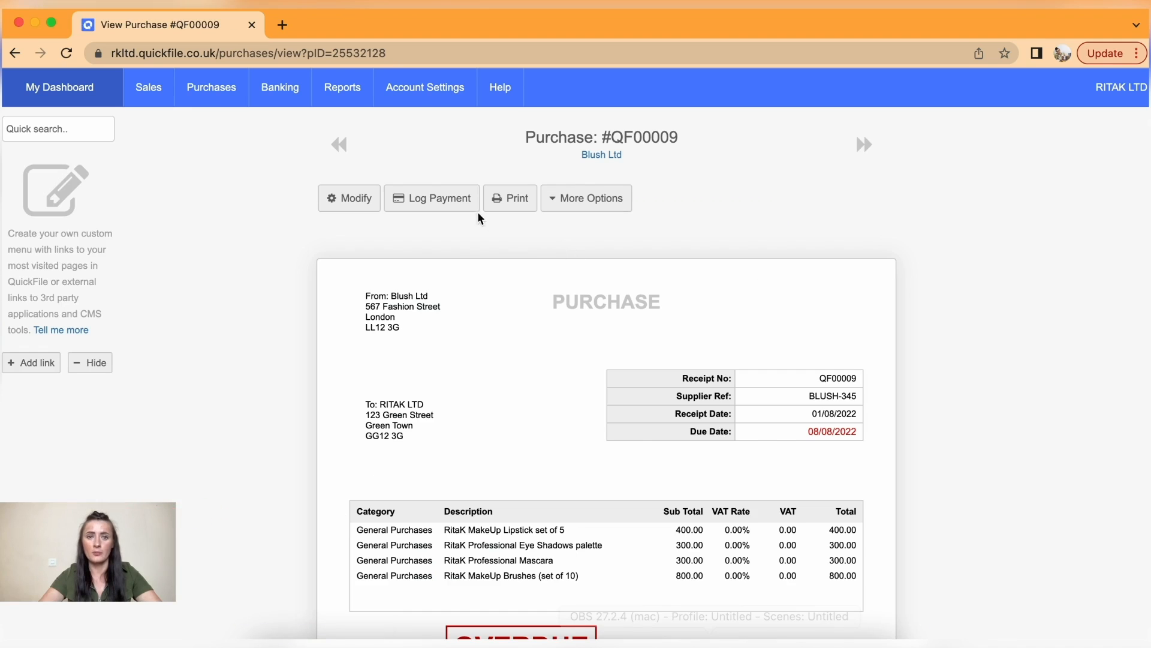
click(437, 204)
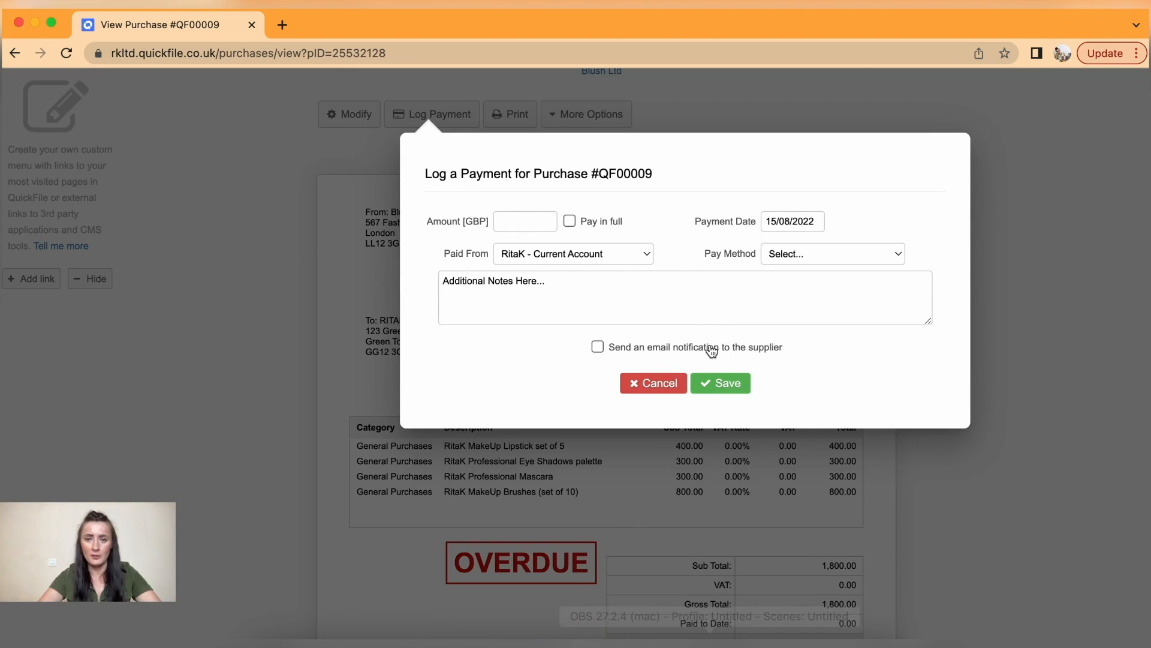
click(658, 386)
scroll(548, 299, up, 3)
- Open the Blush Ltd supplier record from the suppliers list and review its More Options
mouse_move(219, 98)
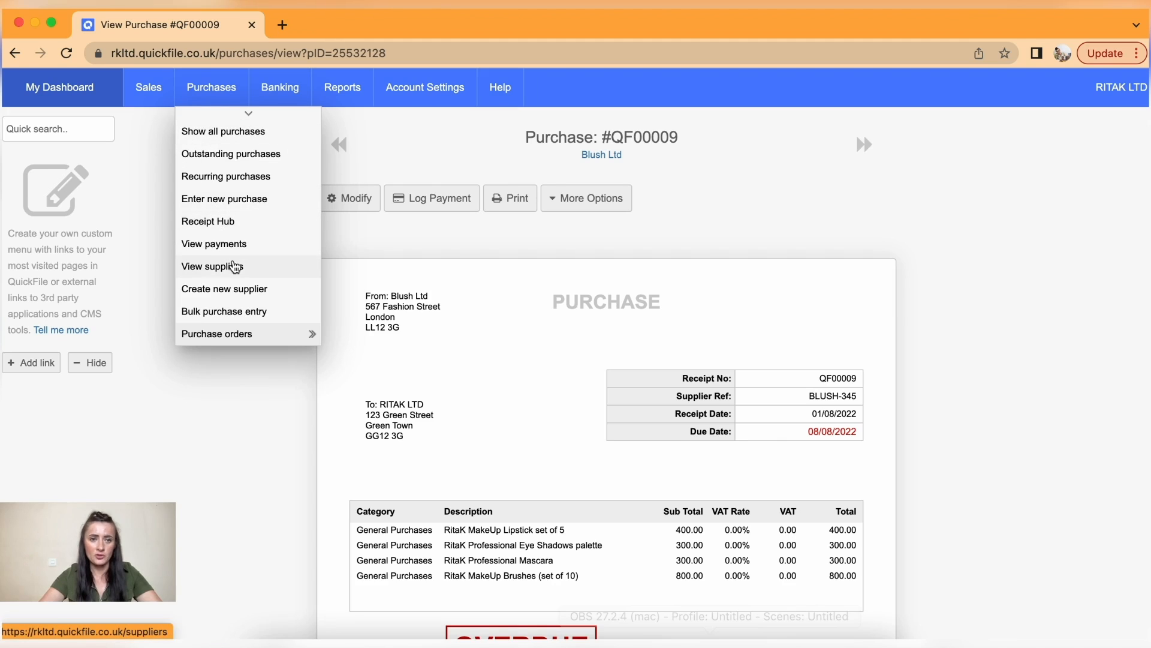
click(234, 267)
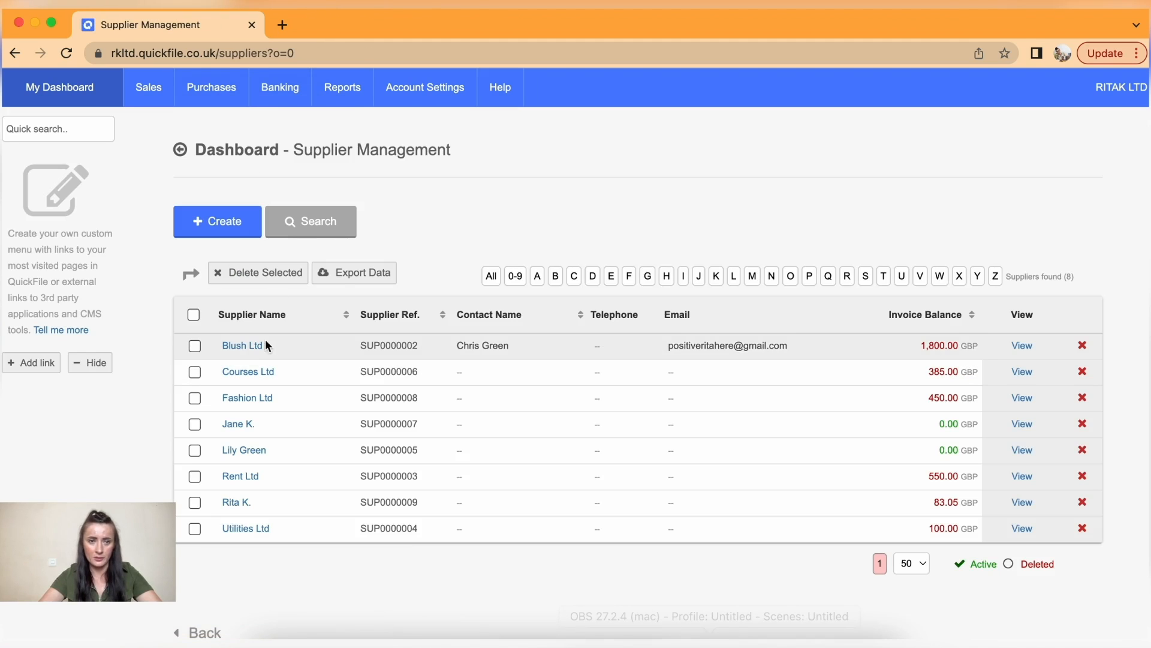
click(258, 346)
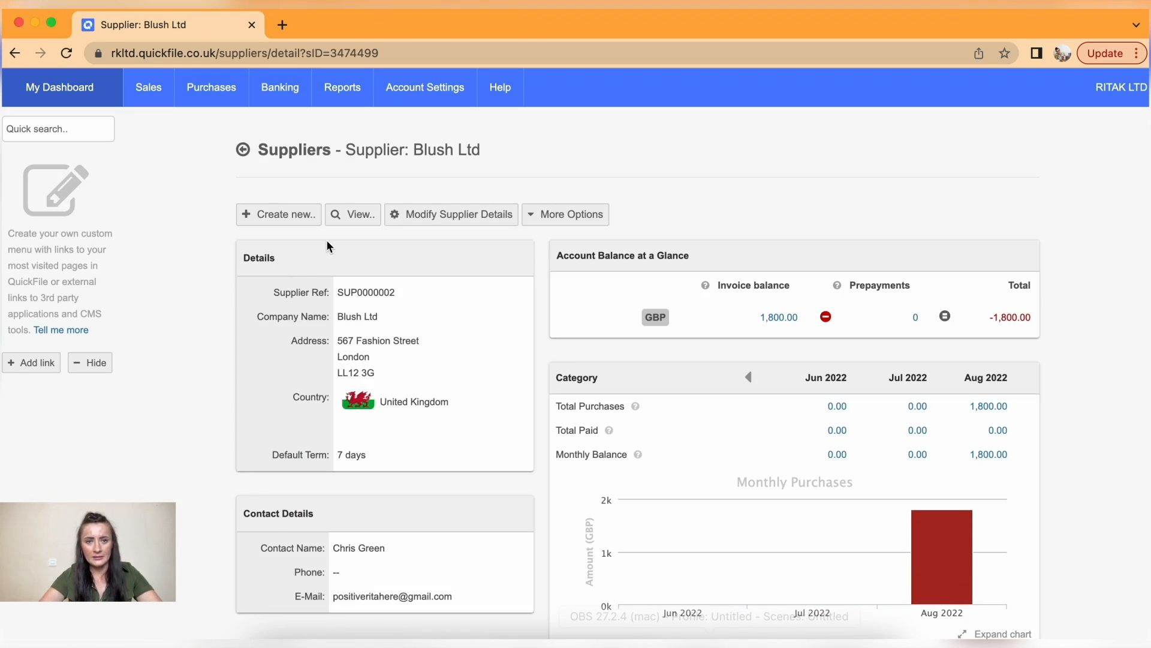
click(555, 224)
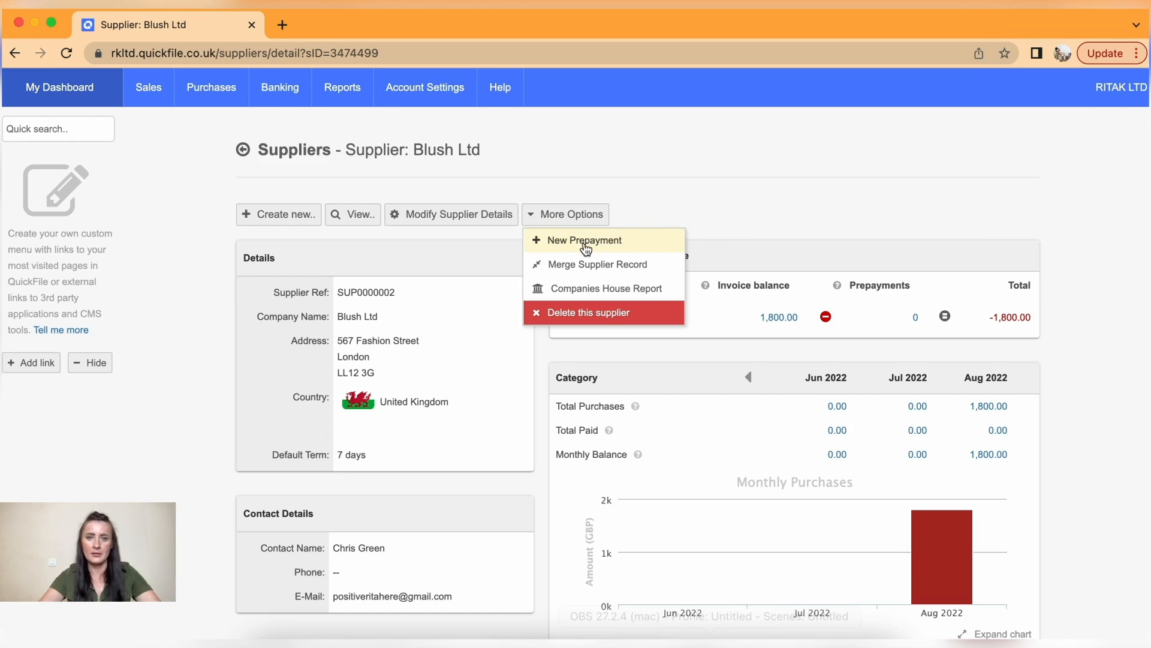
click(637, 189)
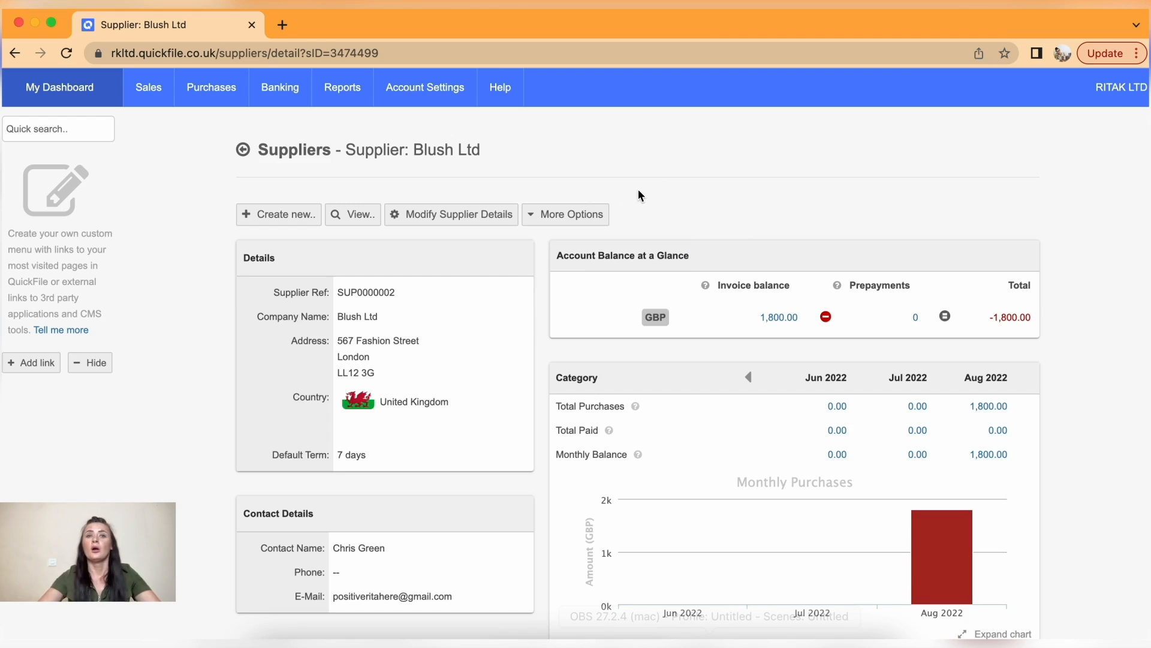
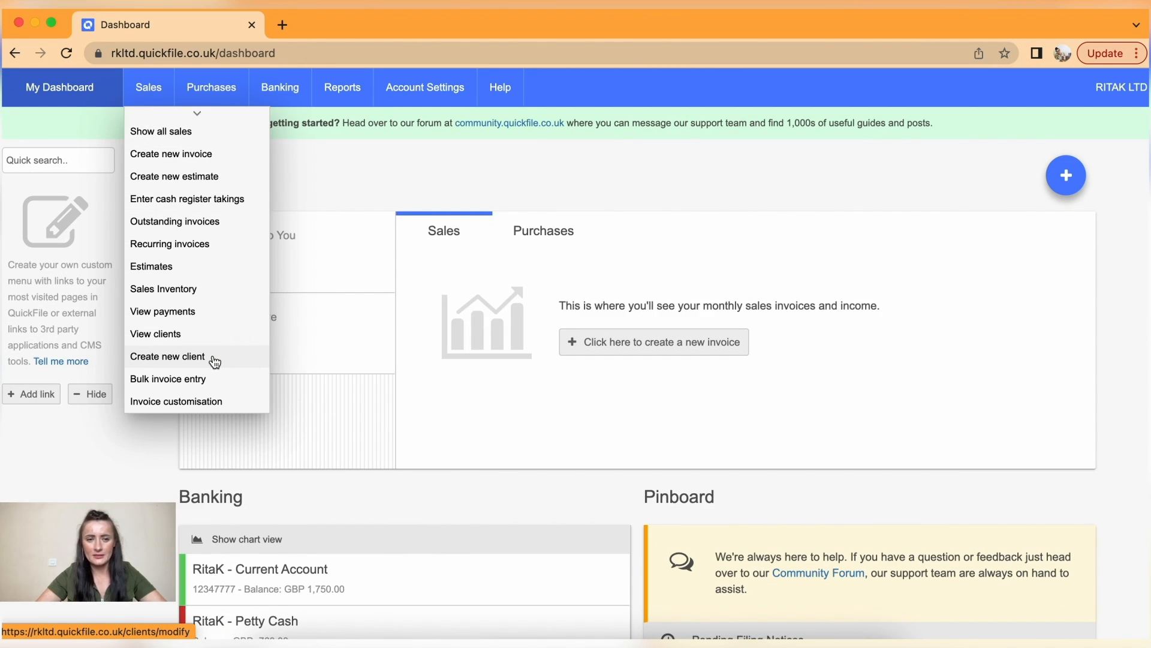
- Open a blank Create new client form and review its defaults: United Kingdom, English, 14-day terms
click(215, 360)
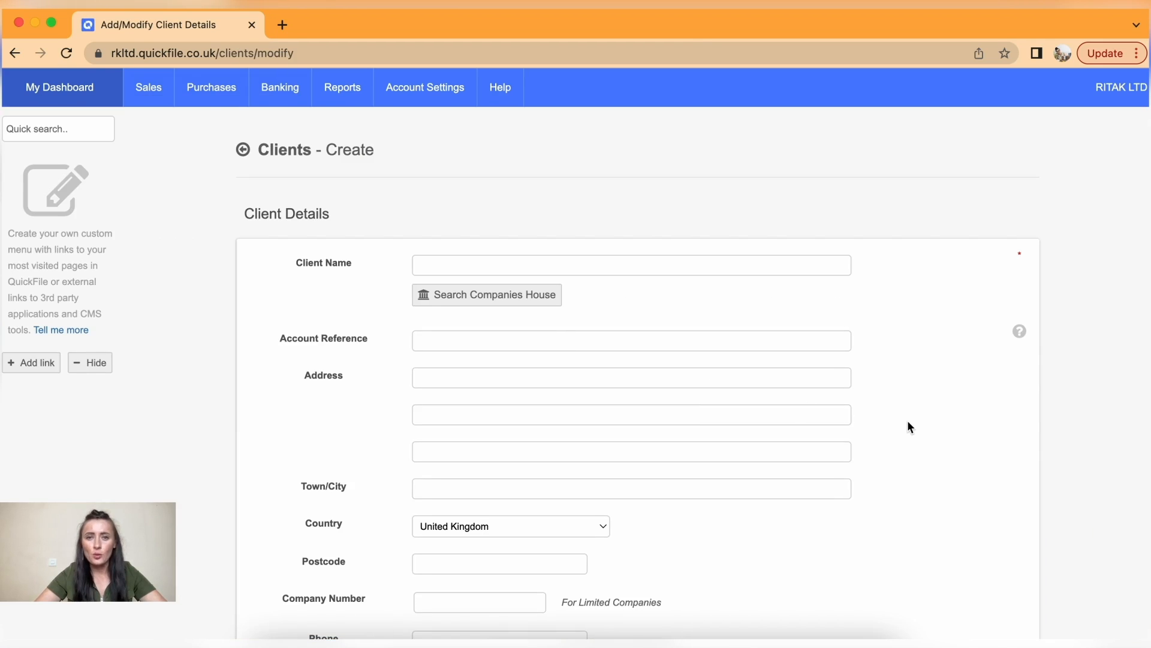
scroll(908, 422, down, 10)
scroll(908, 422, down, 6)
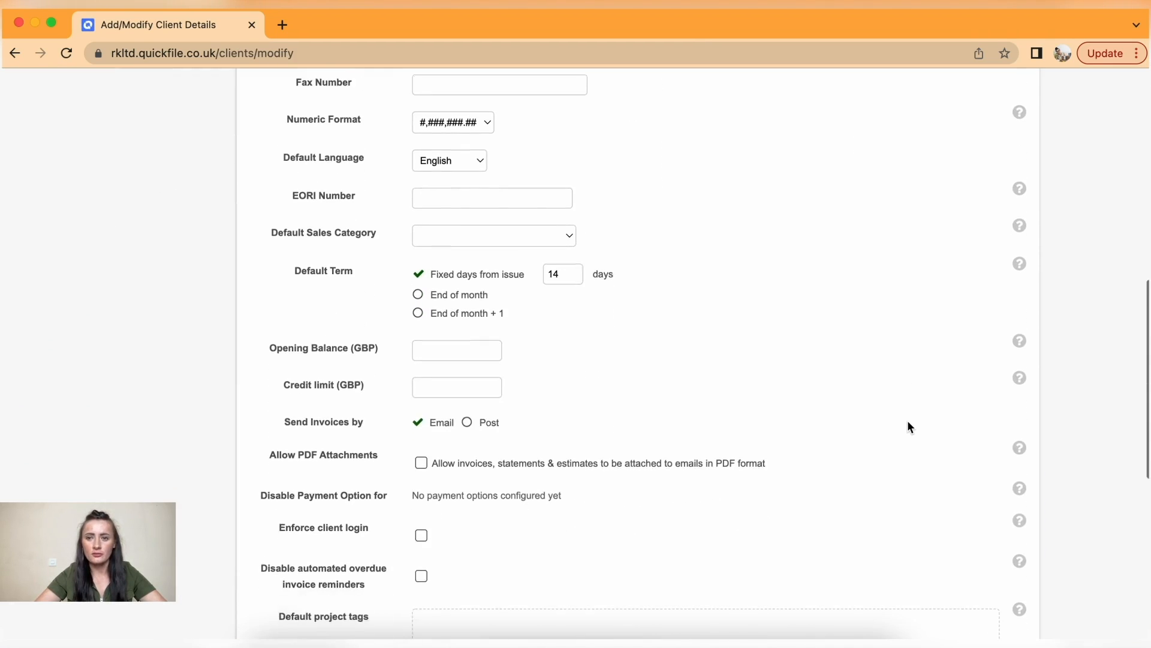
scroll(908, 422, down, 4)
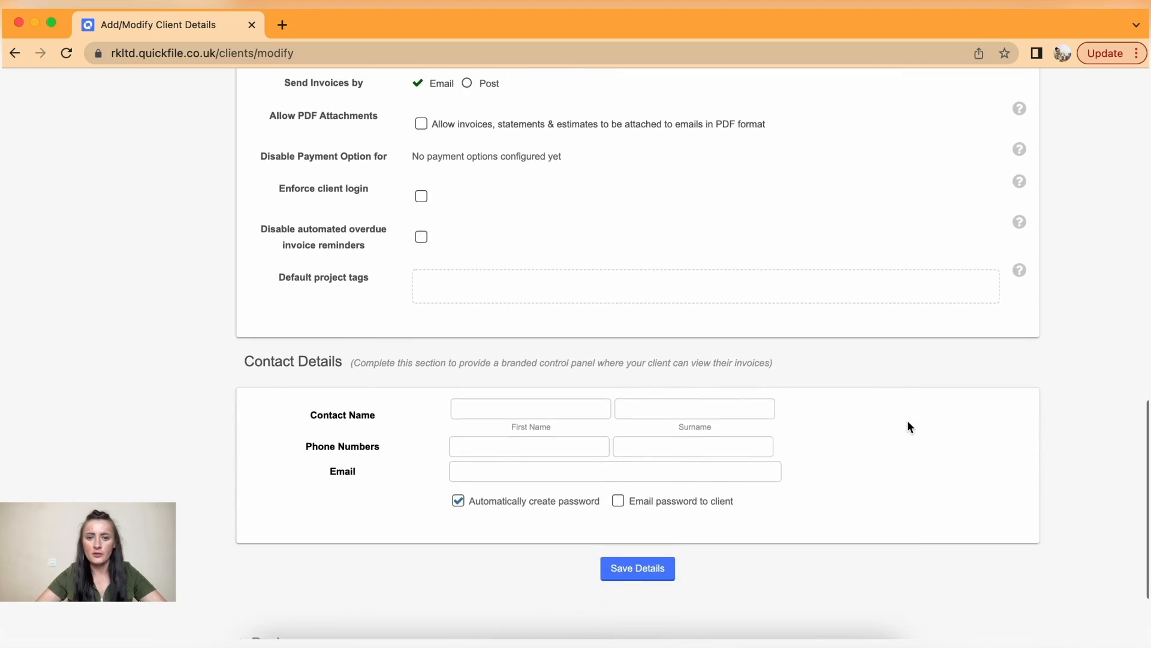
scroll(908, 421, up, 5)
scroll(908, 426, up, 3)
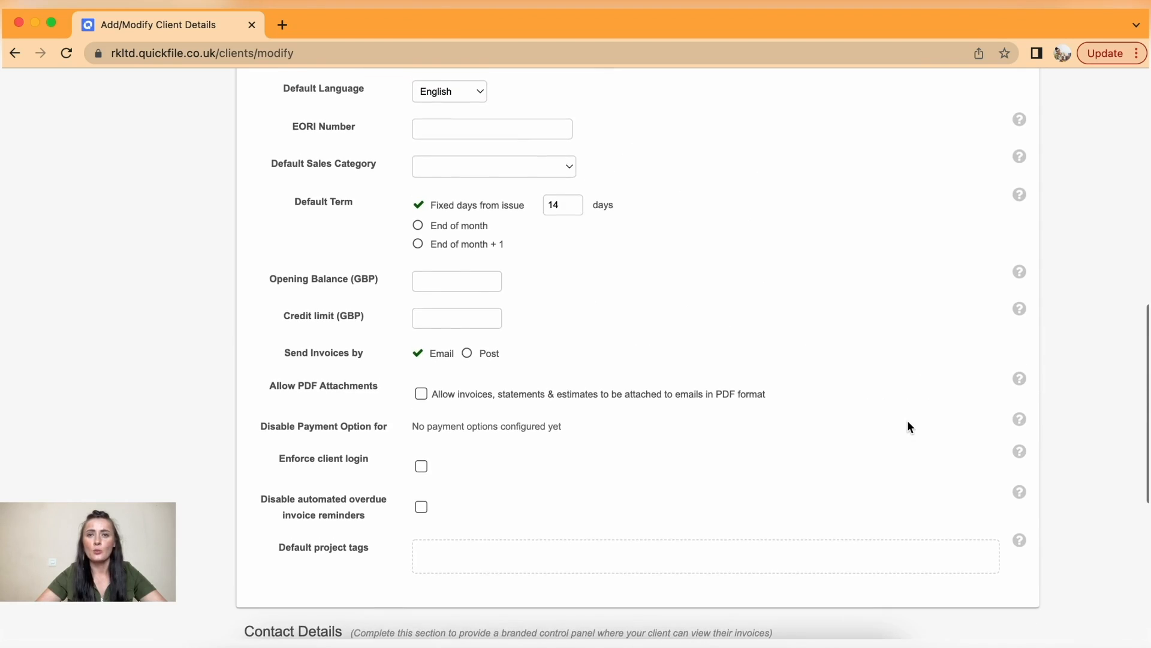
scroll(908, 427, up, 3)
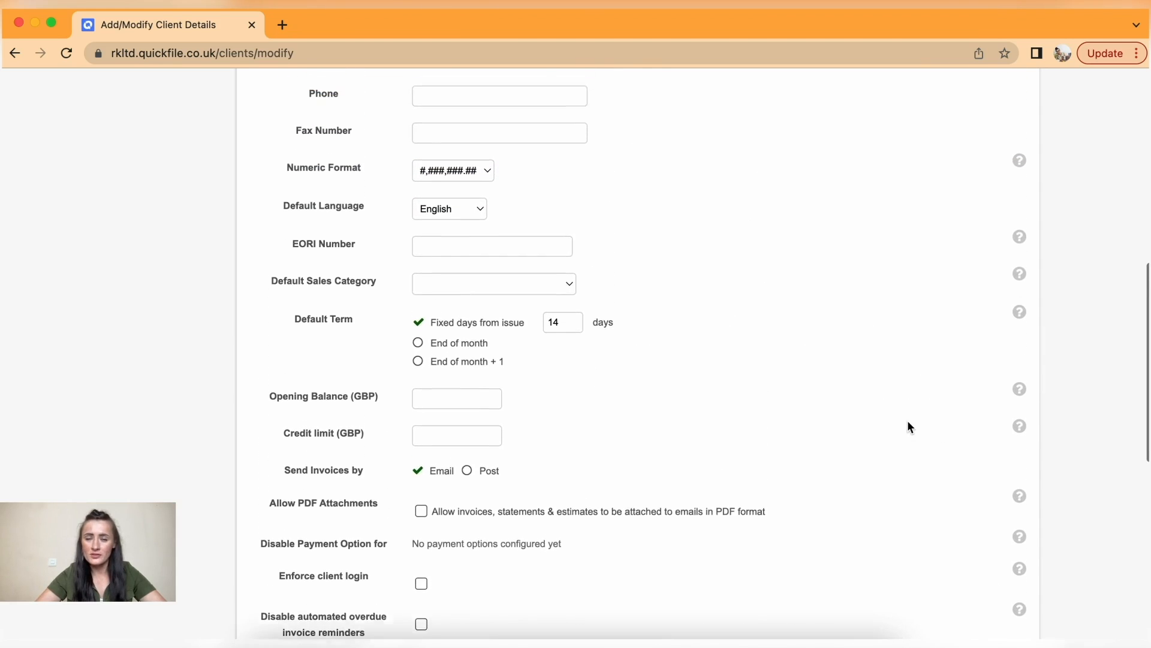
scroll(908, 426, up, 6)
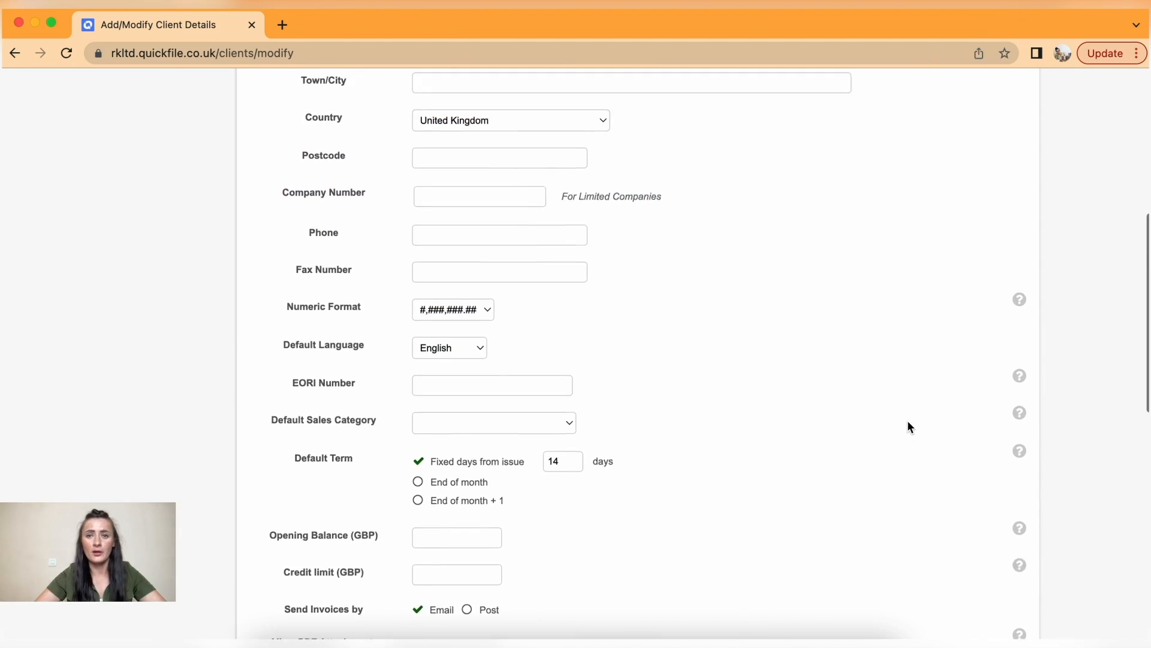
scroll(908, 426, up, 1)
scroll(908, 427, up, 9)
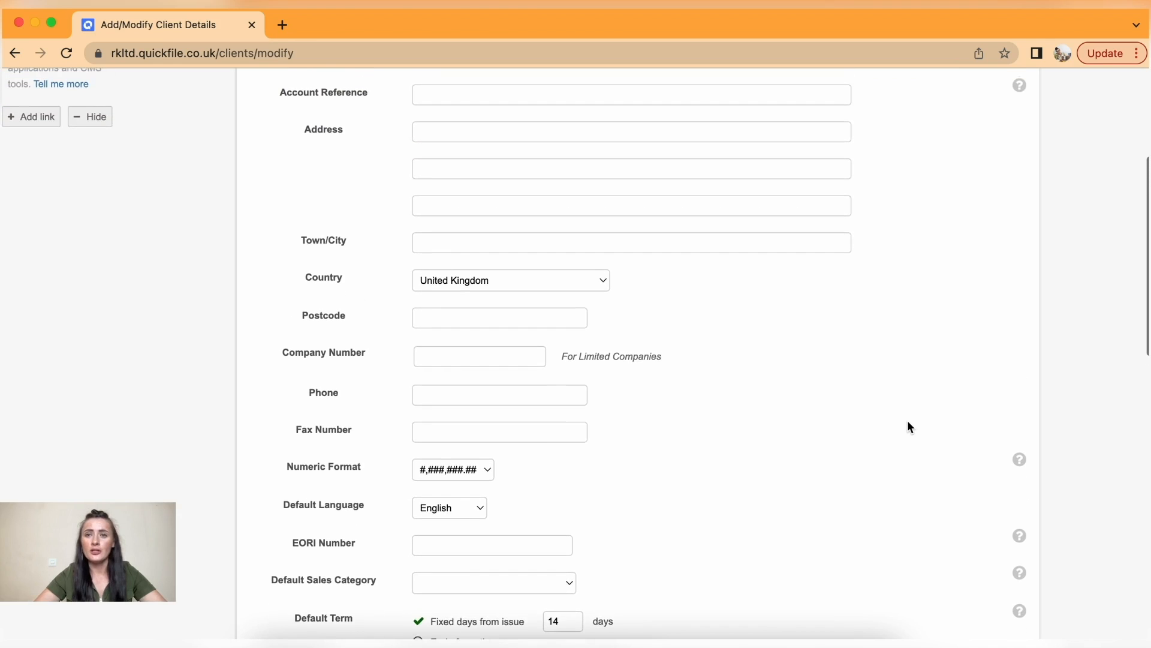
scroll(908, 427, up, 3)
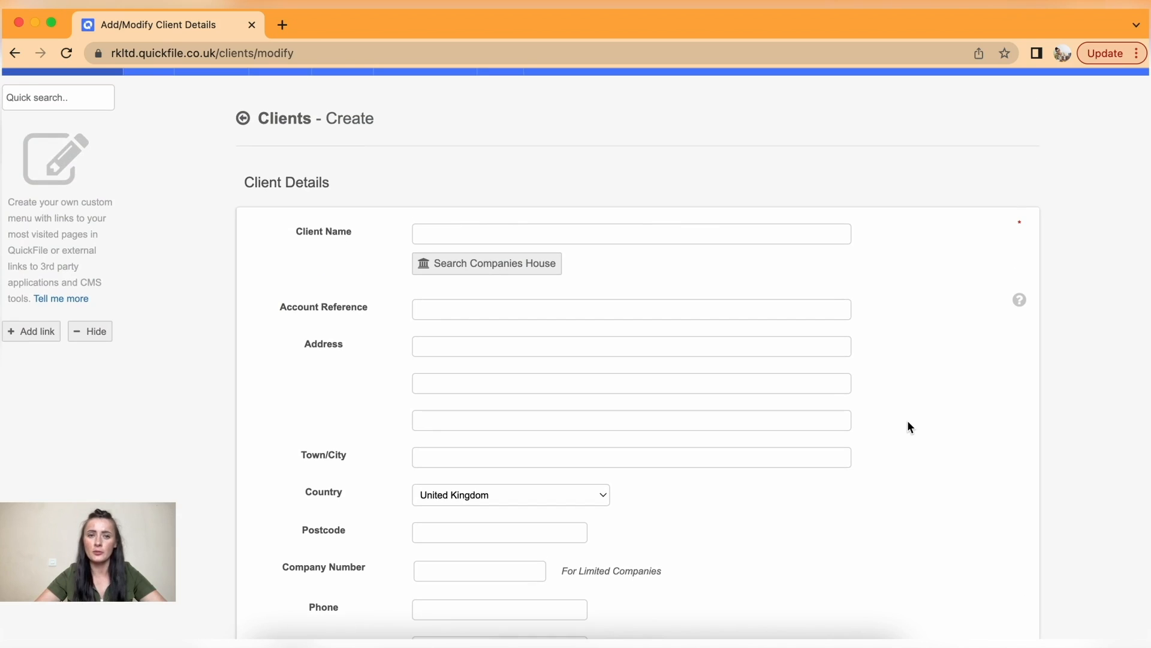
- Autofill Shop Ltd as client name, plus its saved street address, London as town, and postcode
click(458, 233)
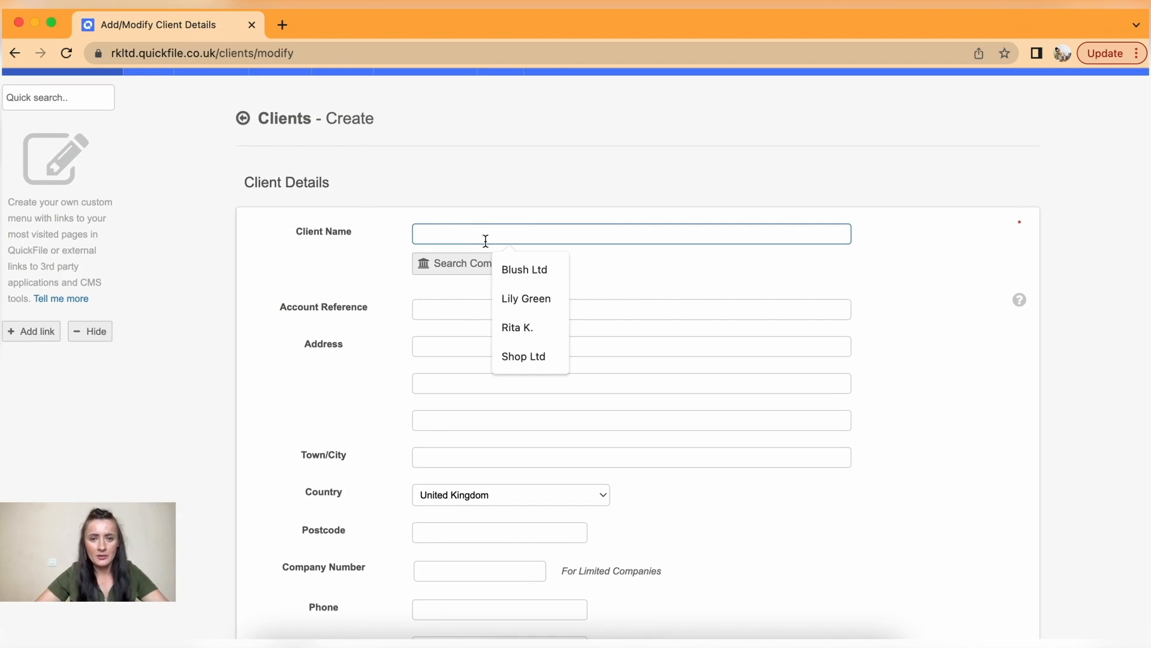
click(538, 357)
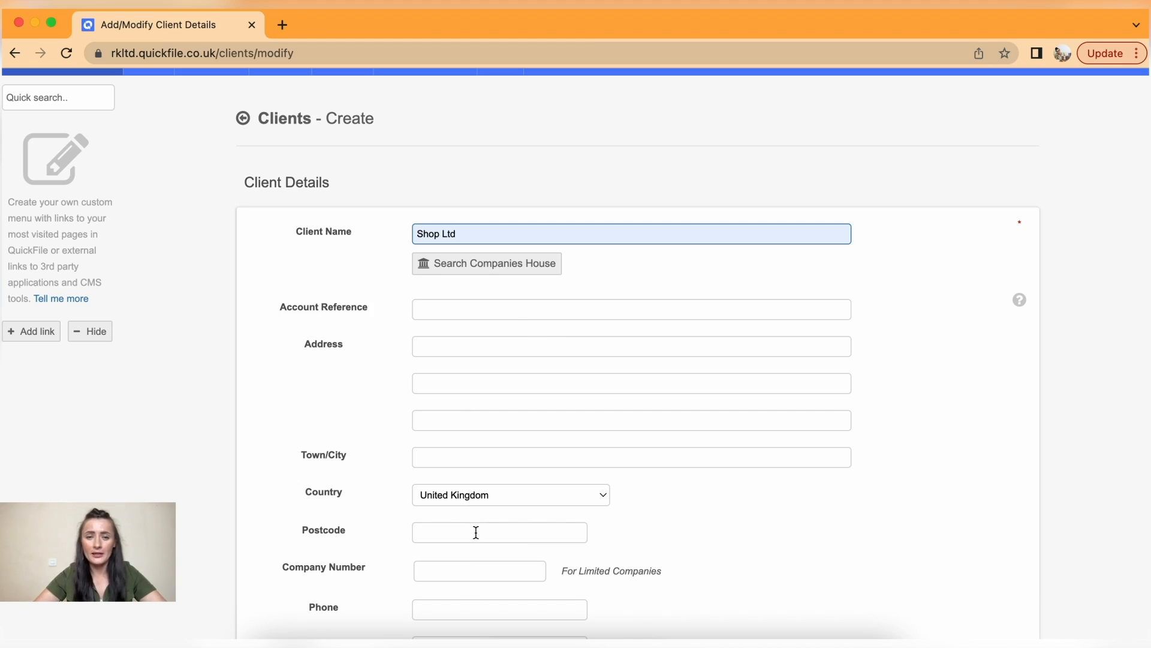
click(433, 346)
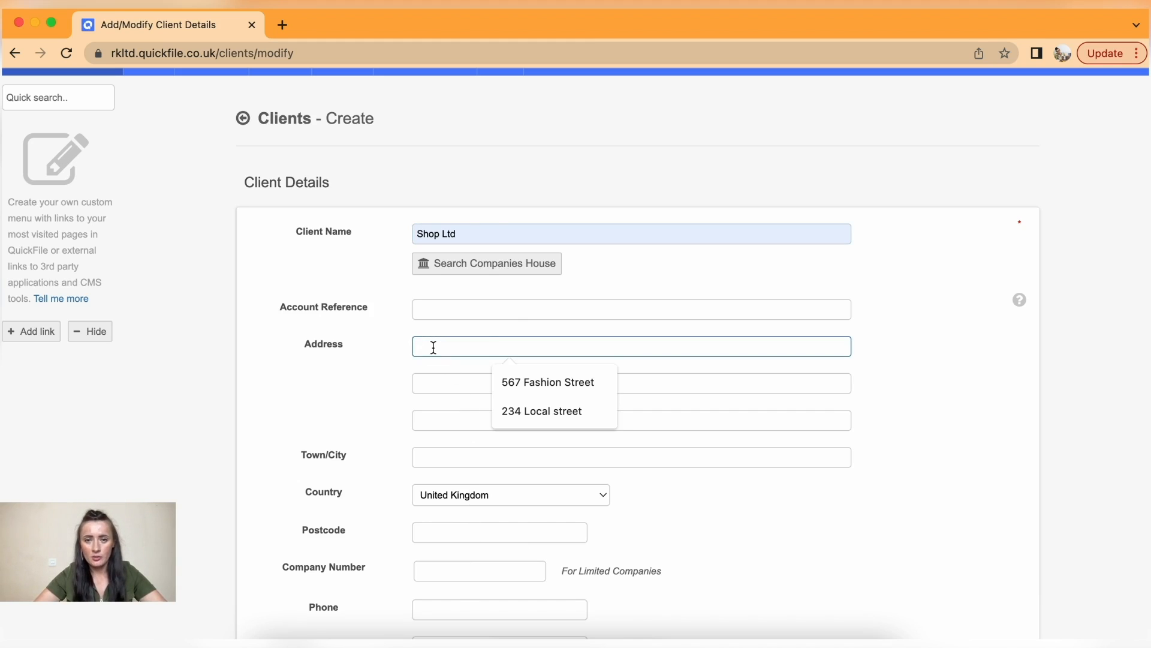
click(504, 411)
click(457, 460)
click(509, 488)
click(476, 536)
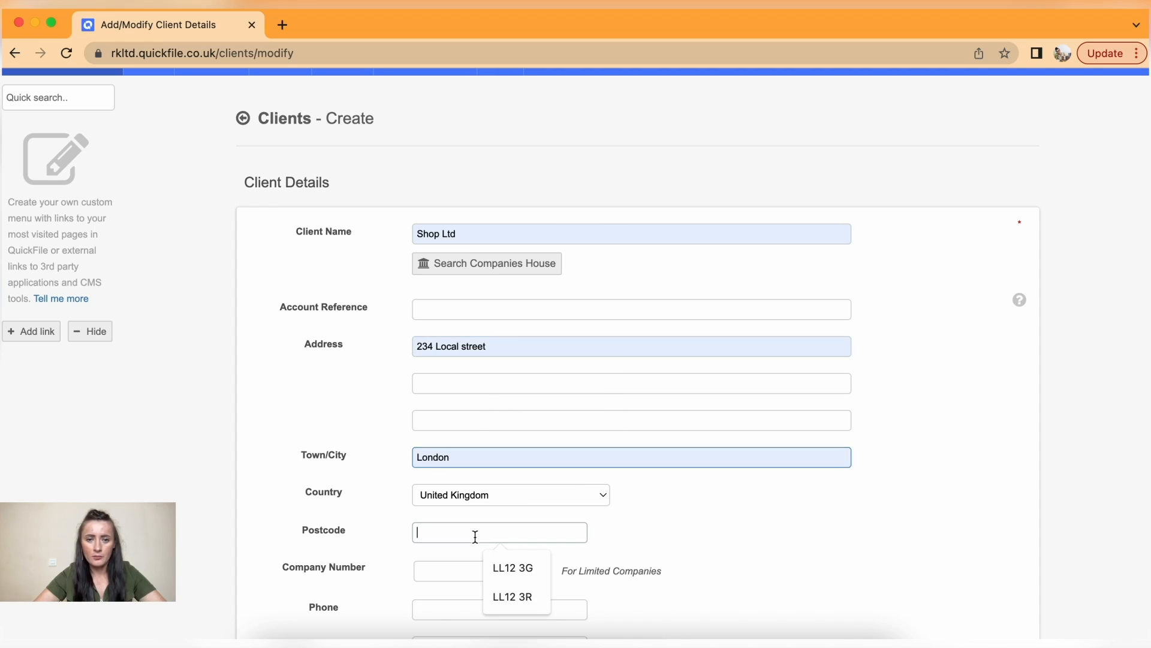
click(511, 597)
- Fill in the client's saved company number from the autofill suggestion
scroll(507, 599, down, 2)
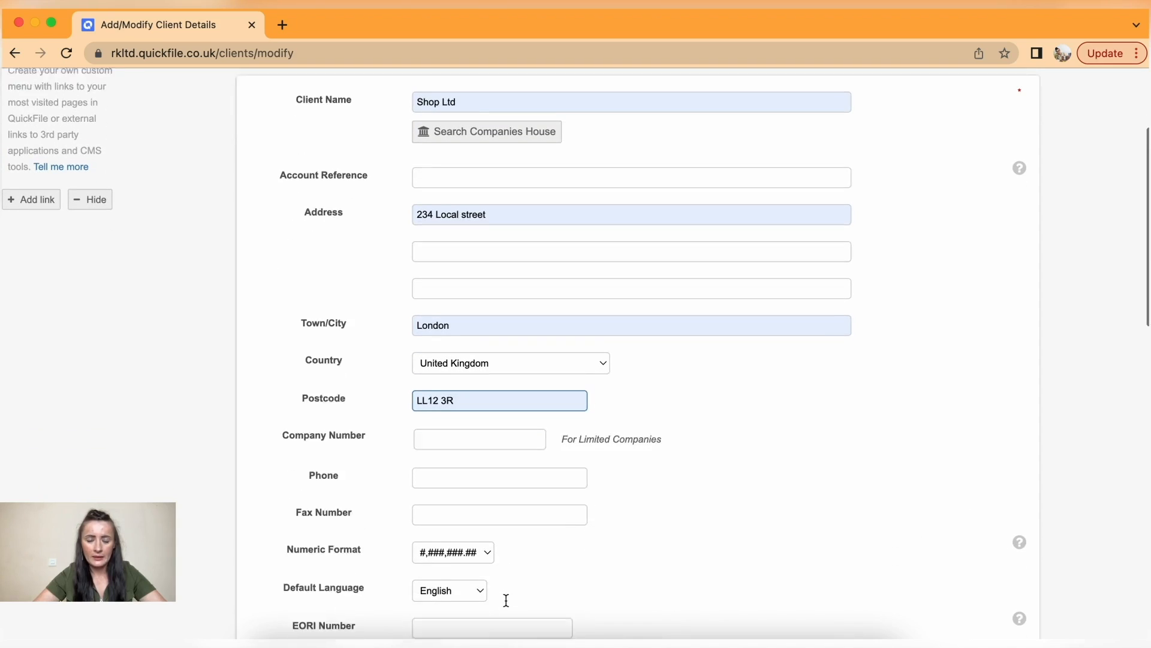
scroll(506, 599, down, 1)
click(474, 394)
click(493, 425)
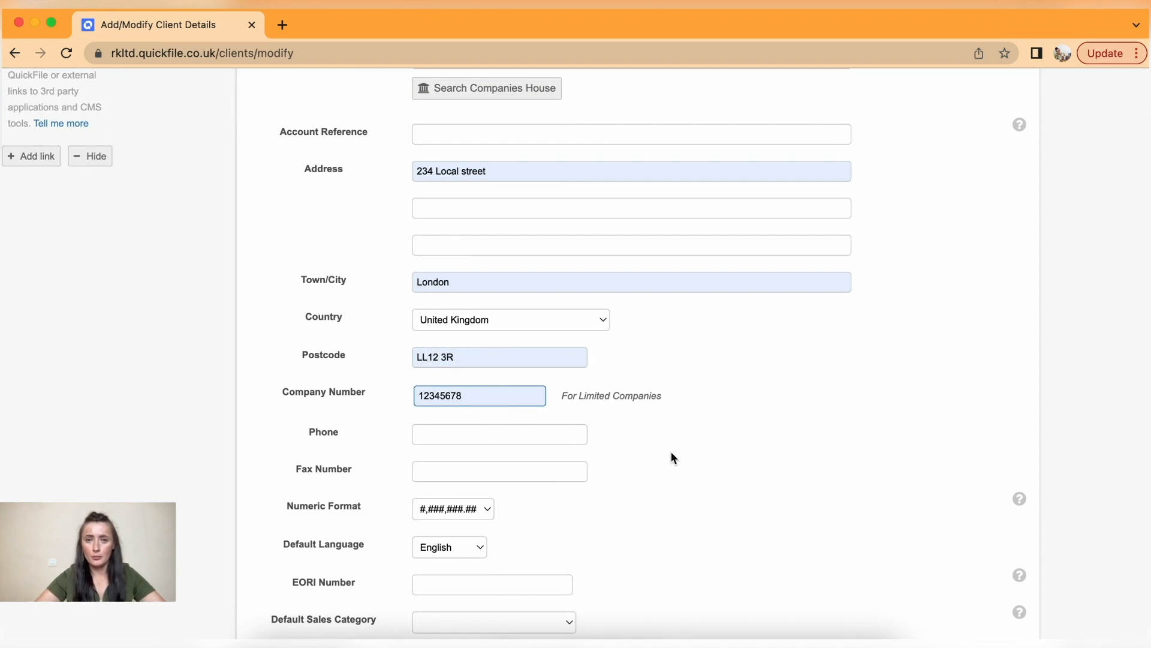
scroll(671, 456, up, 2)
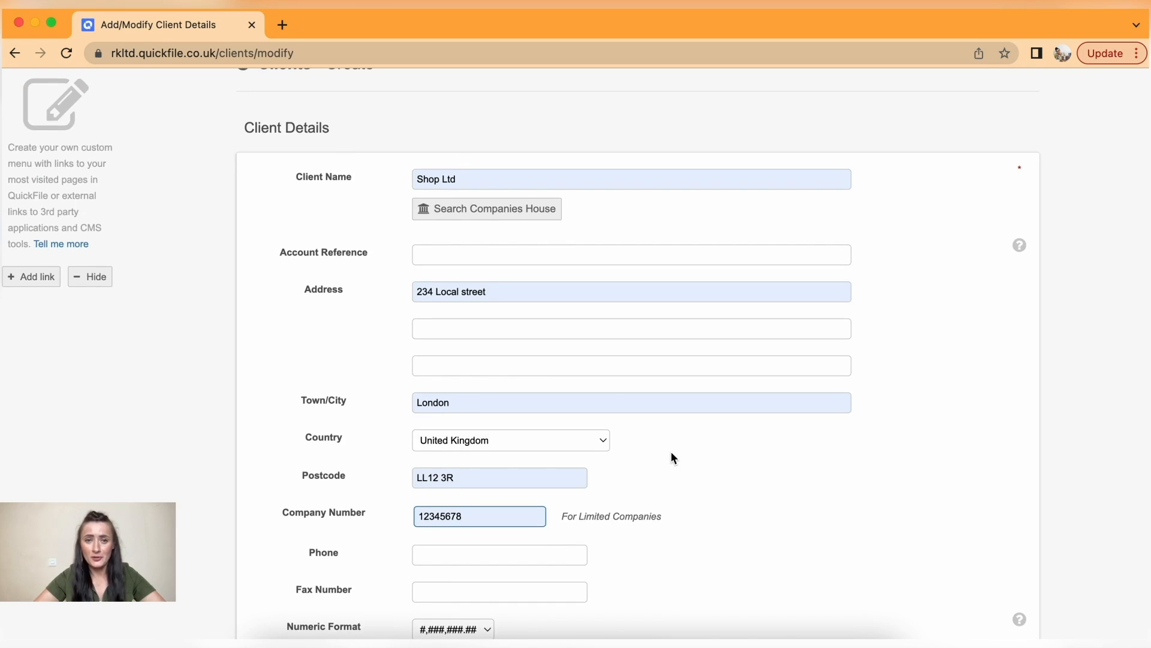
scroll(672, 454, down, 5)
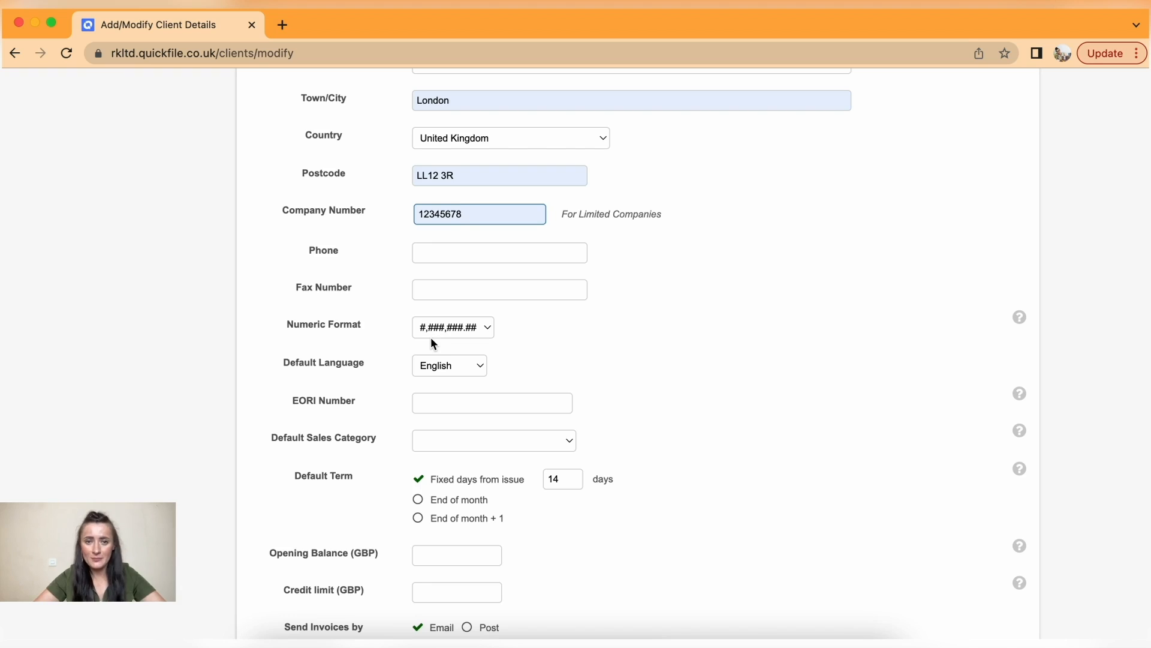
- Keep the existing numeric format and English as the client's default language
click(468, 340)
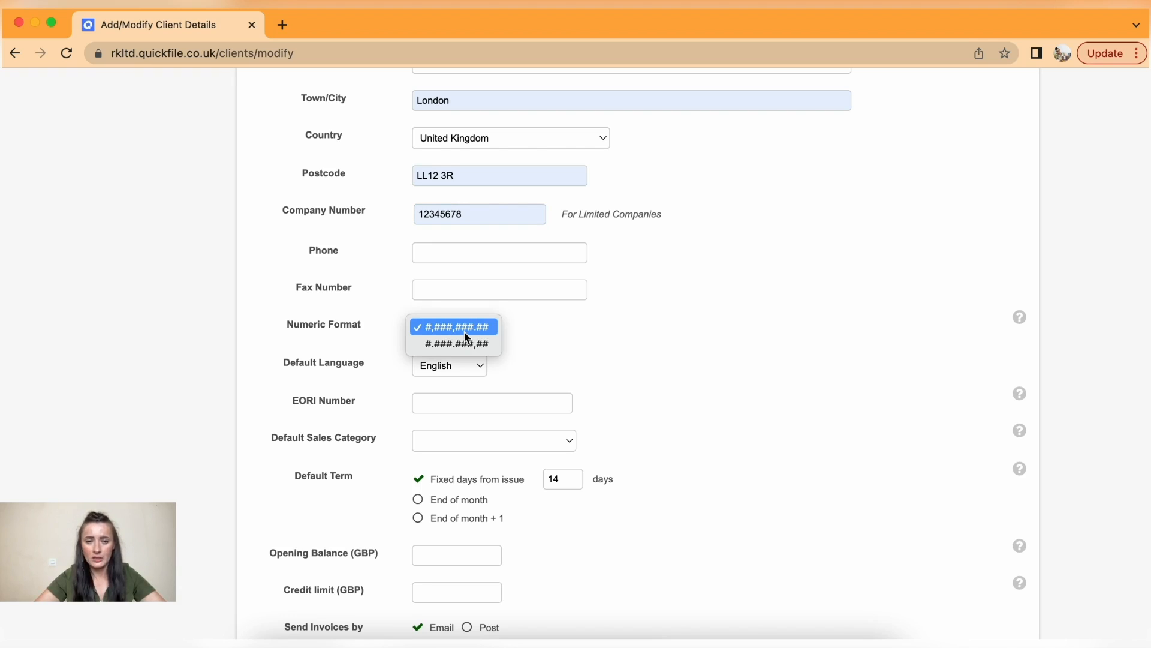
click(465, 332)
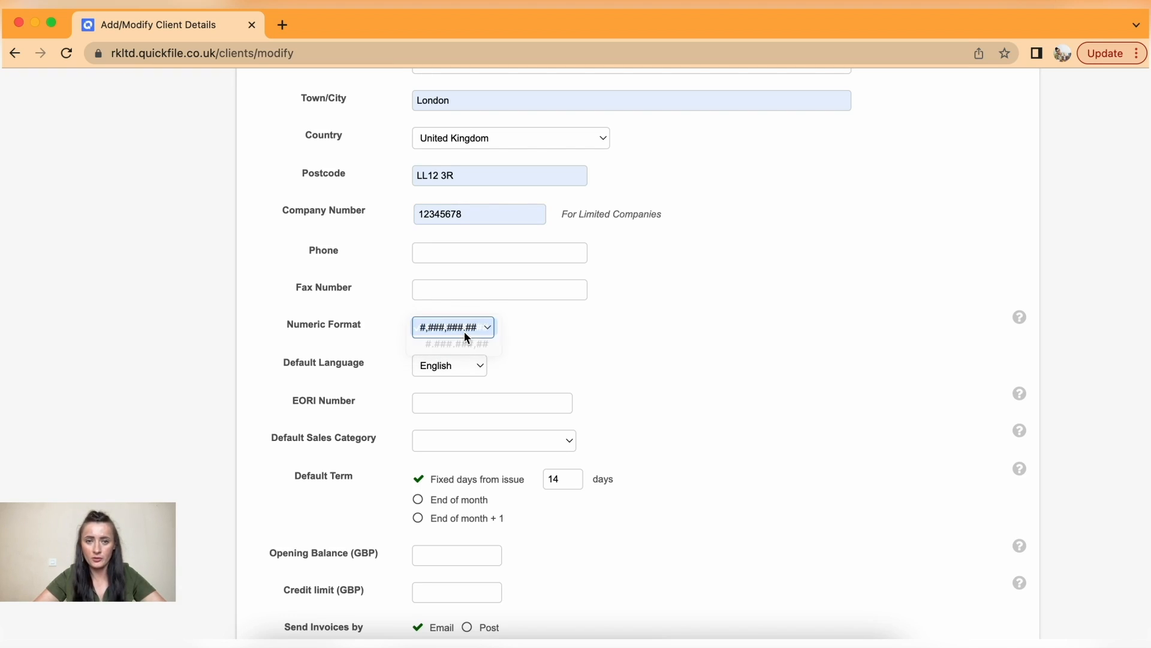
scroll(440, 375, down, 4)
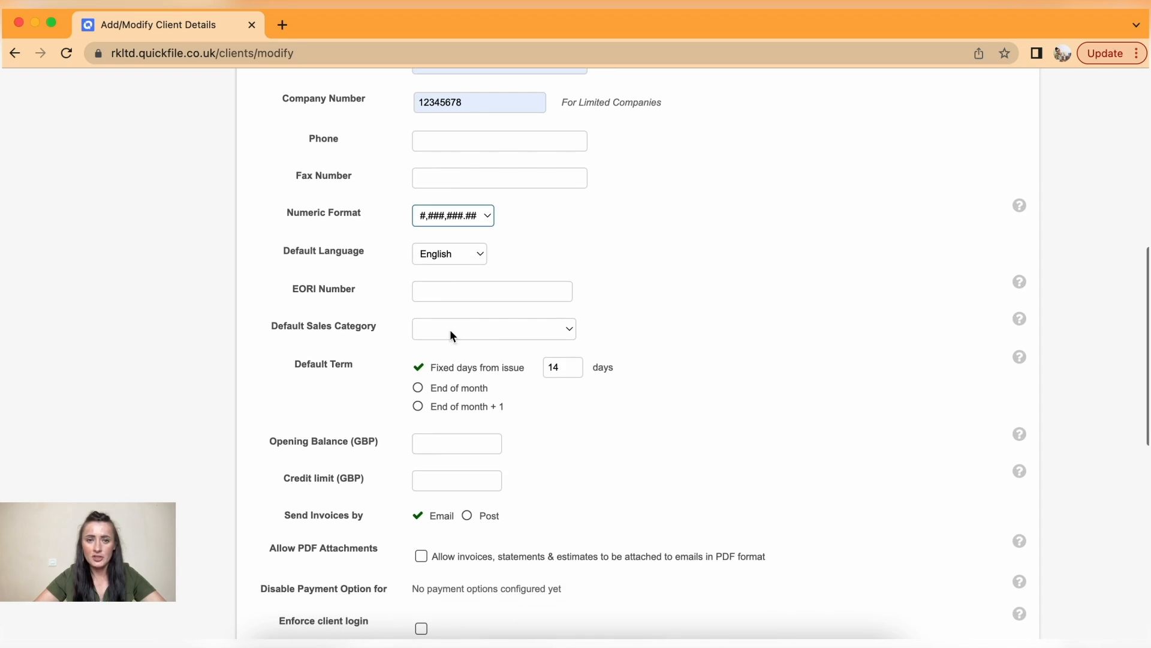
click(475, 253)
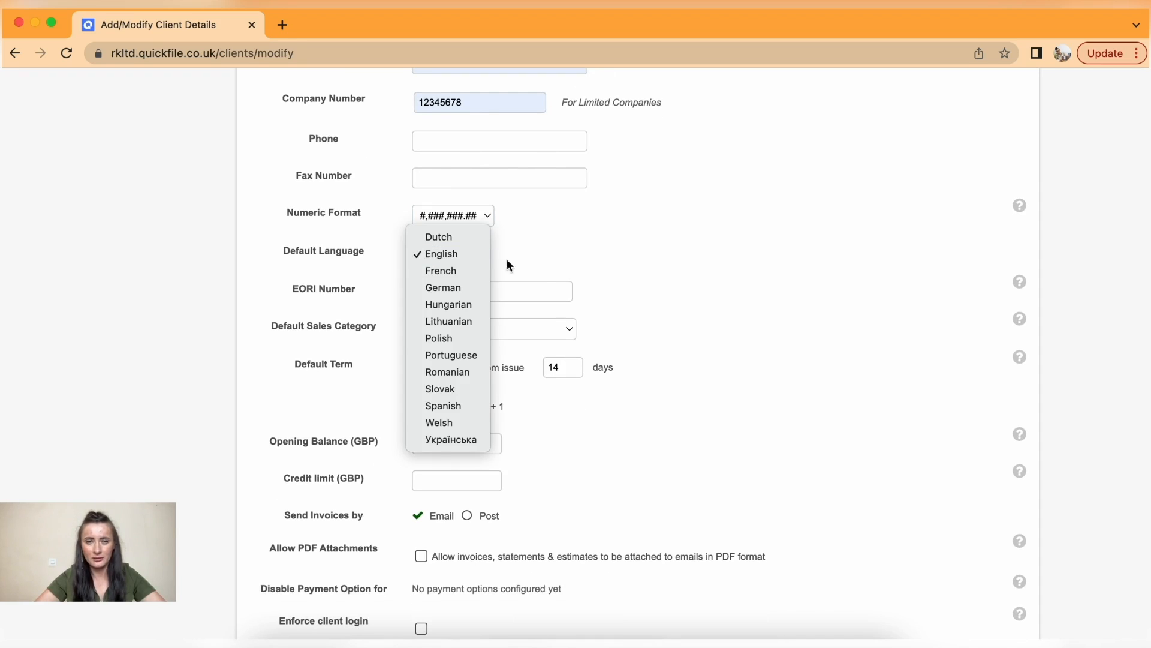
click(541, 275)
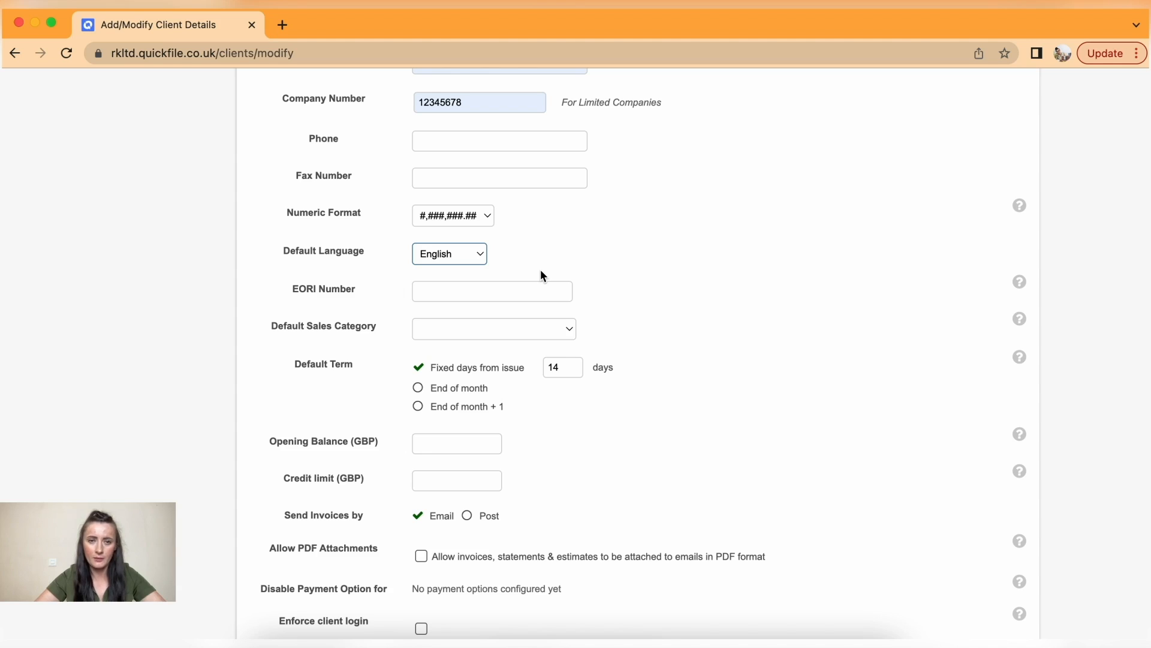
scroll(541, 271, down, 3)
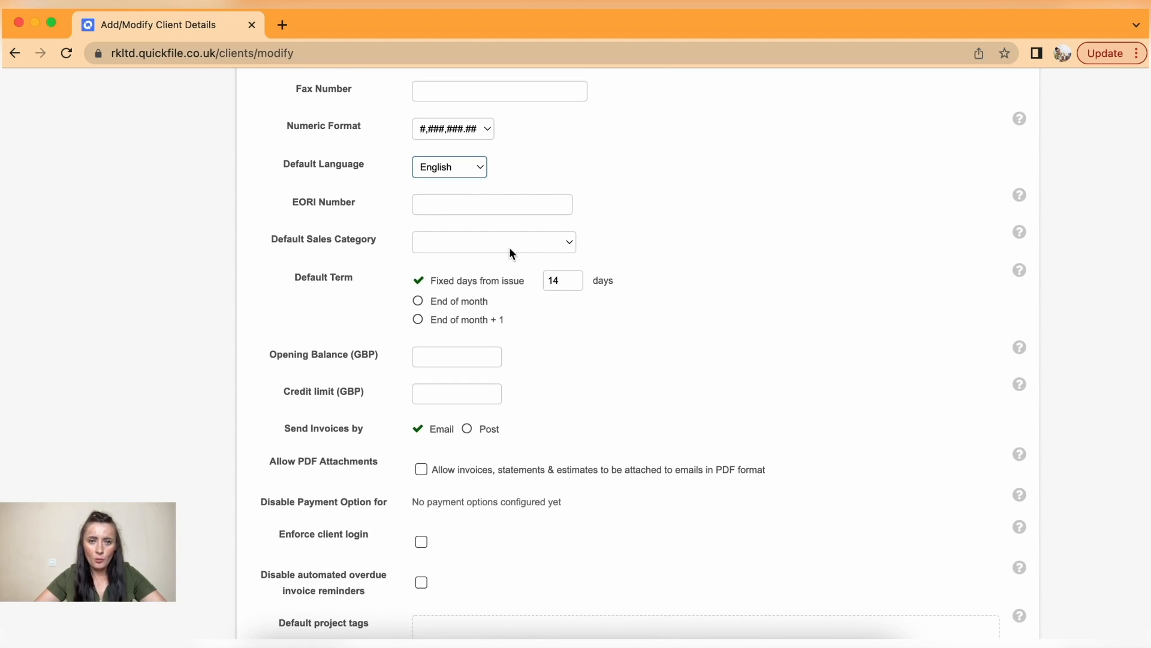
- Set default sales category to Sales - Products and payment terms to 7 fixed days from issue
click(444, 249)
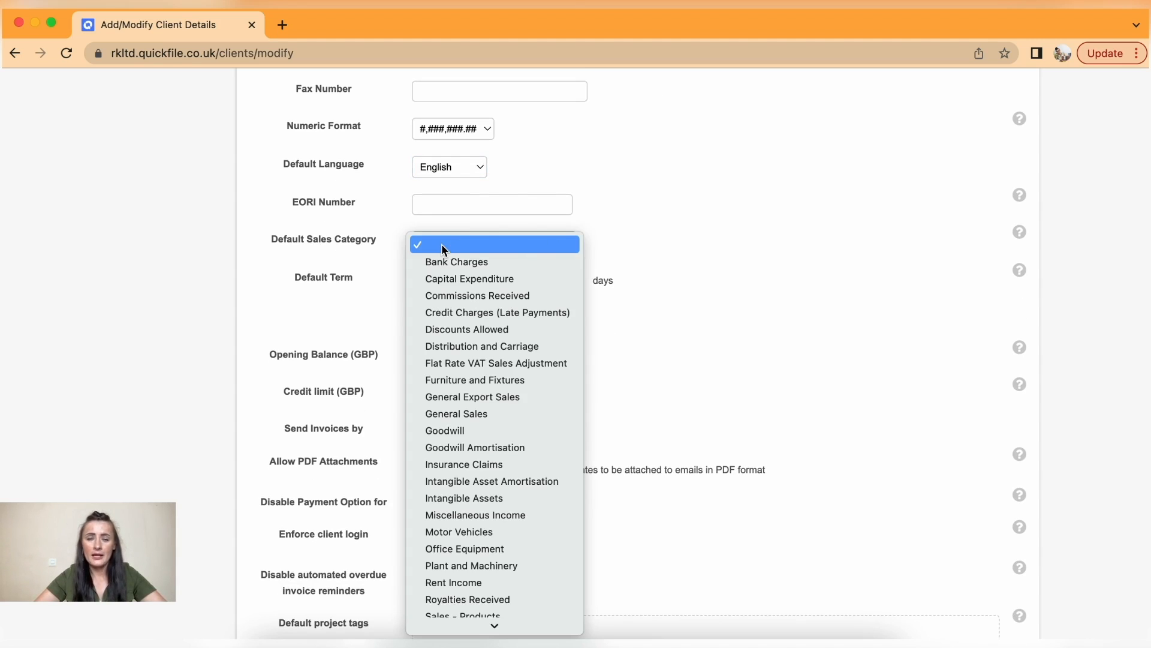
scroll(512, 530, down, 3)
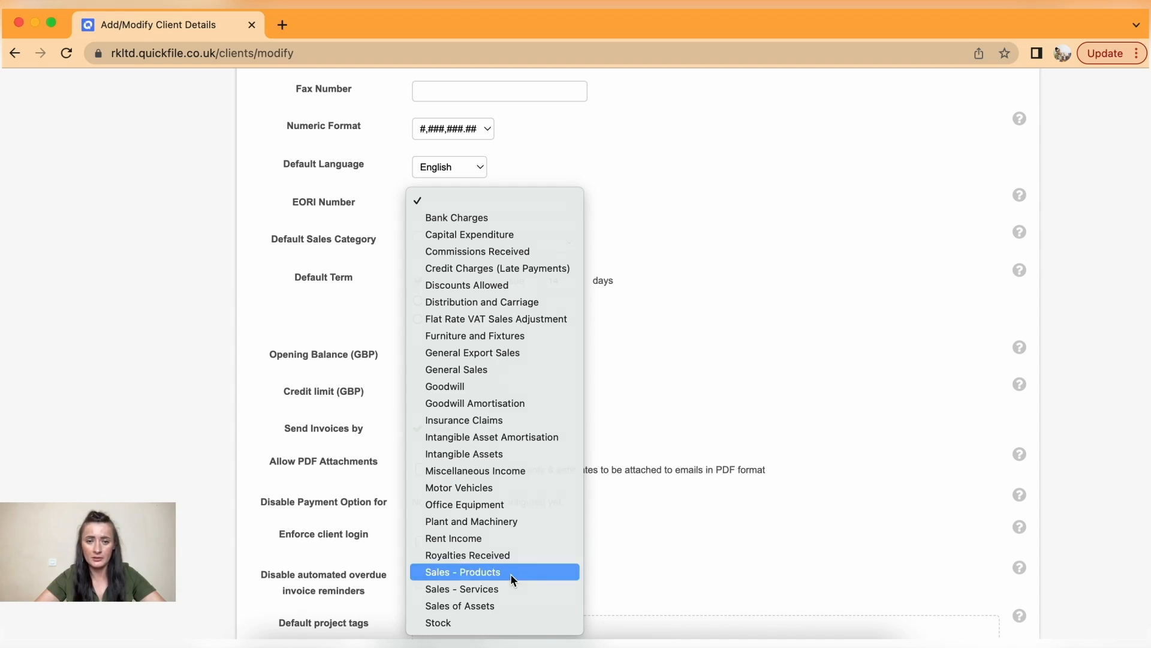
click(513, 577)
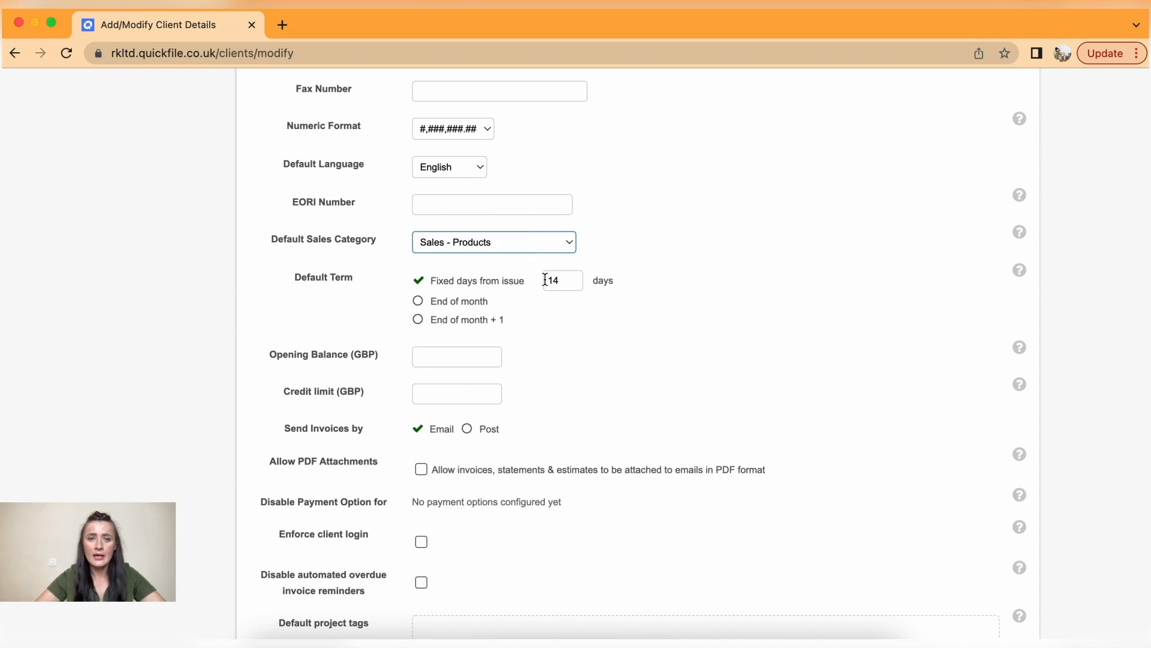
click(570, 280)
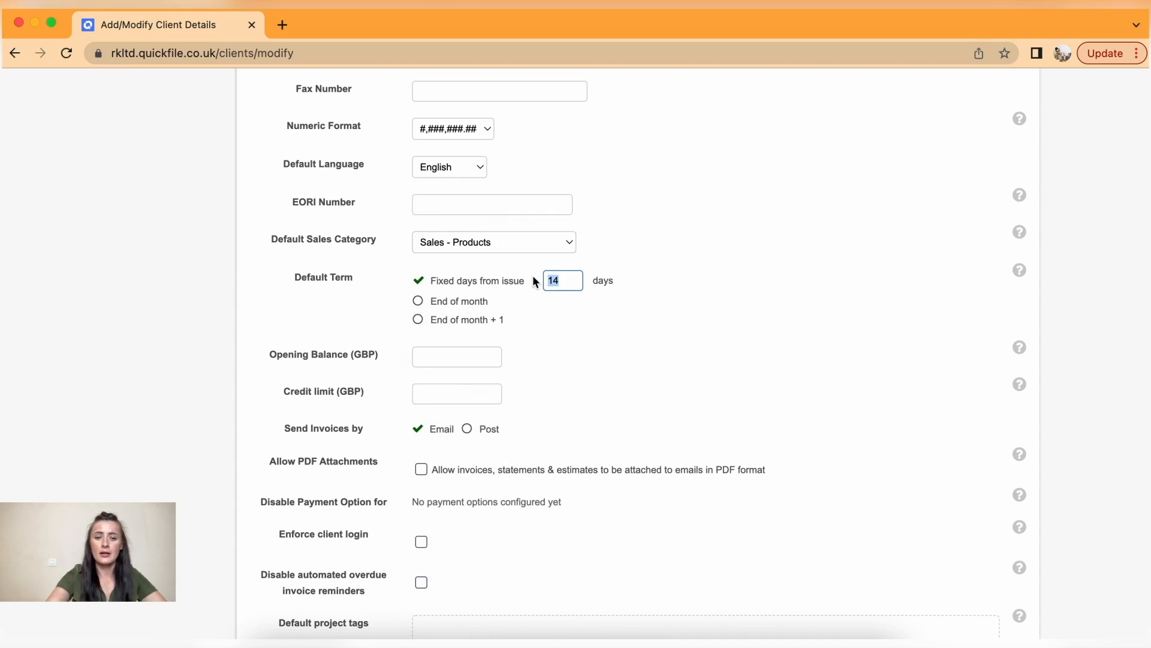
click(586, 324)
scroll(585, 324, down, 4)
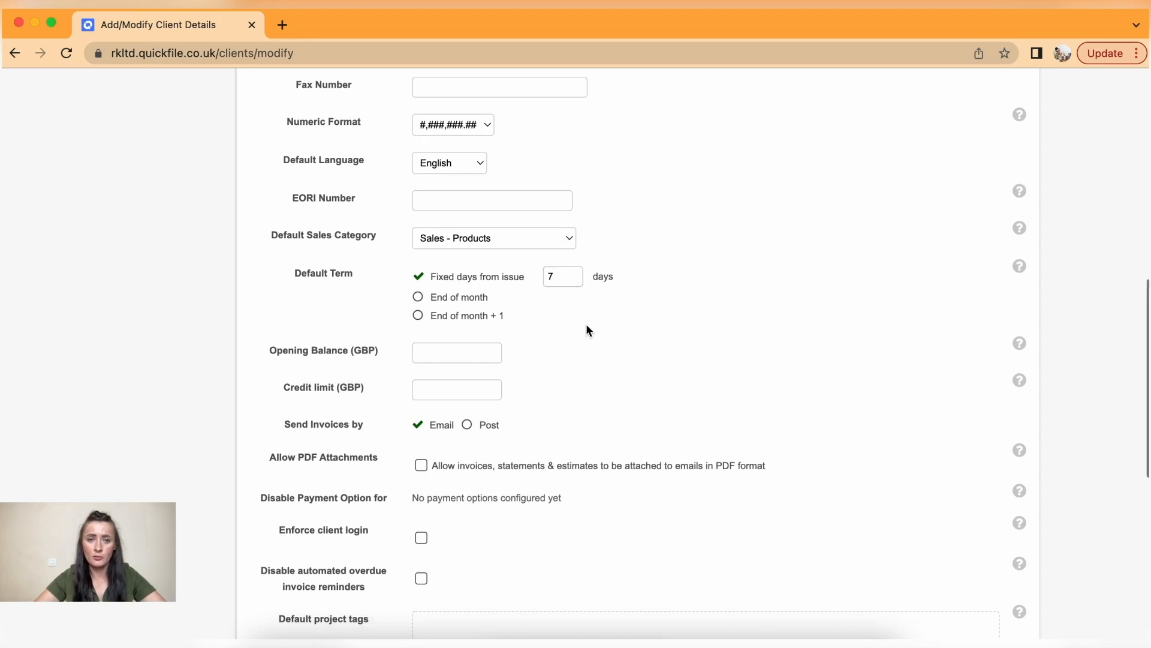
scroll(587, 326, down, 1)
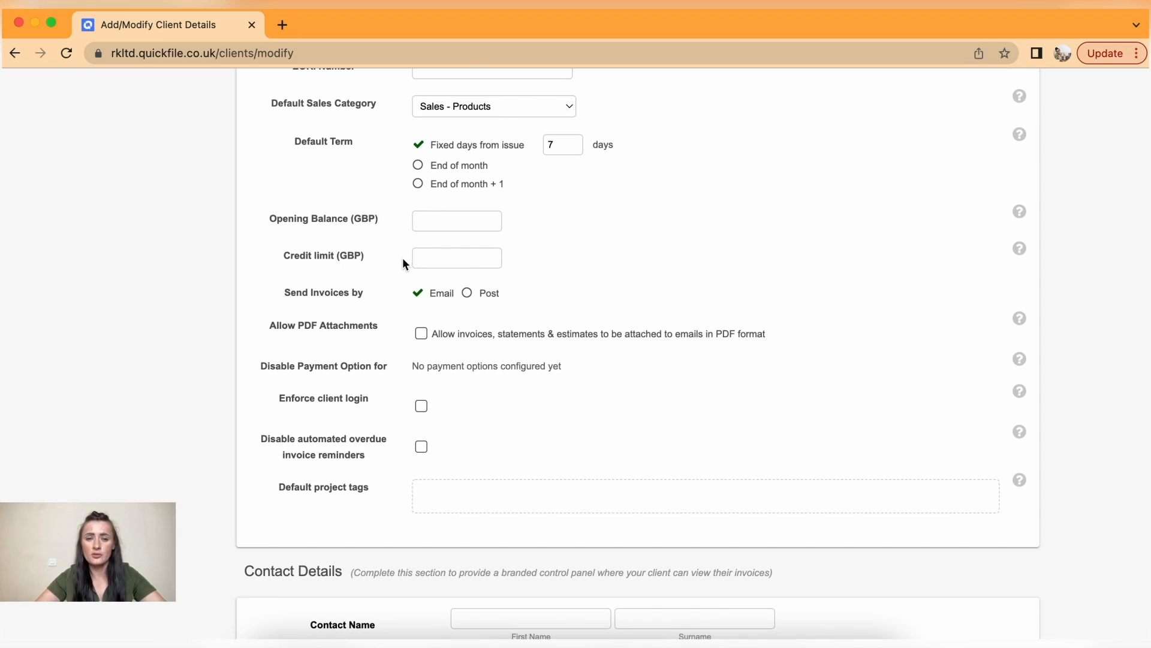
- Tick Allow PDF Attachments and disable automated overdue invoice reminders, leaving client login unenforced
scroll(581, 307, down, 3)
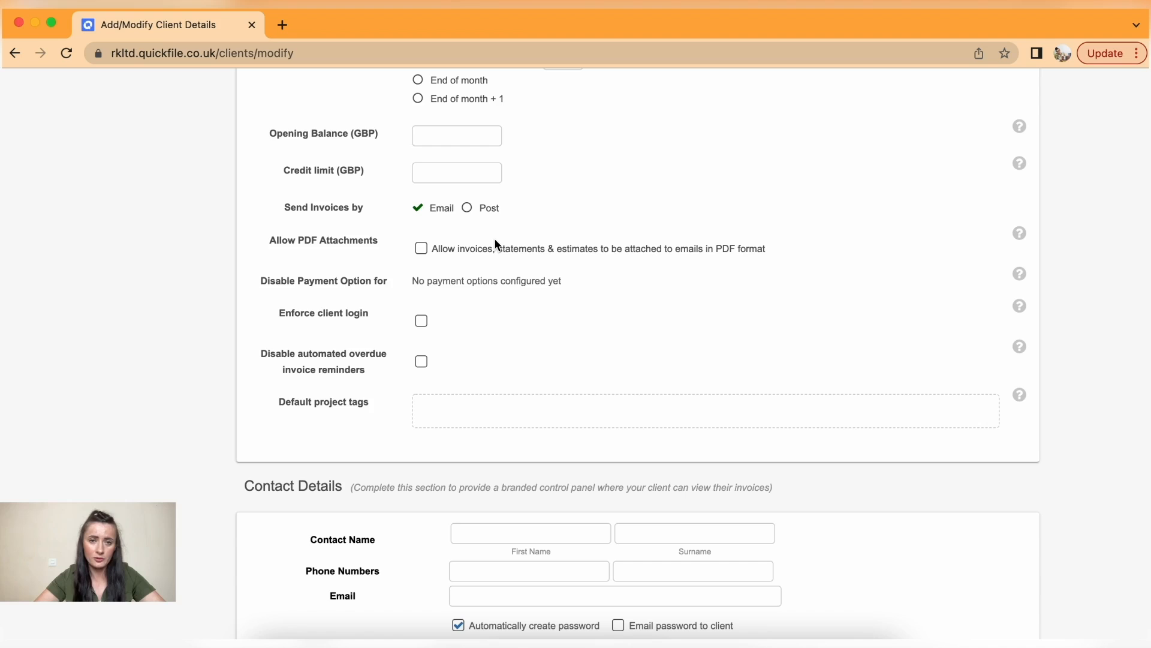
scroll(495, 239, down, 2)
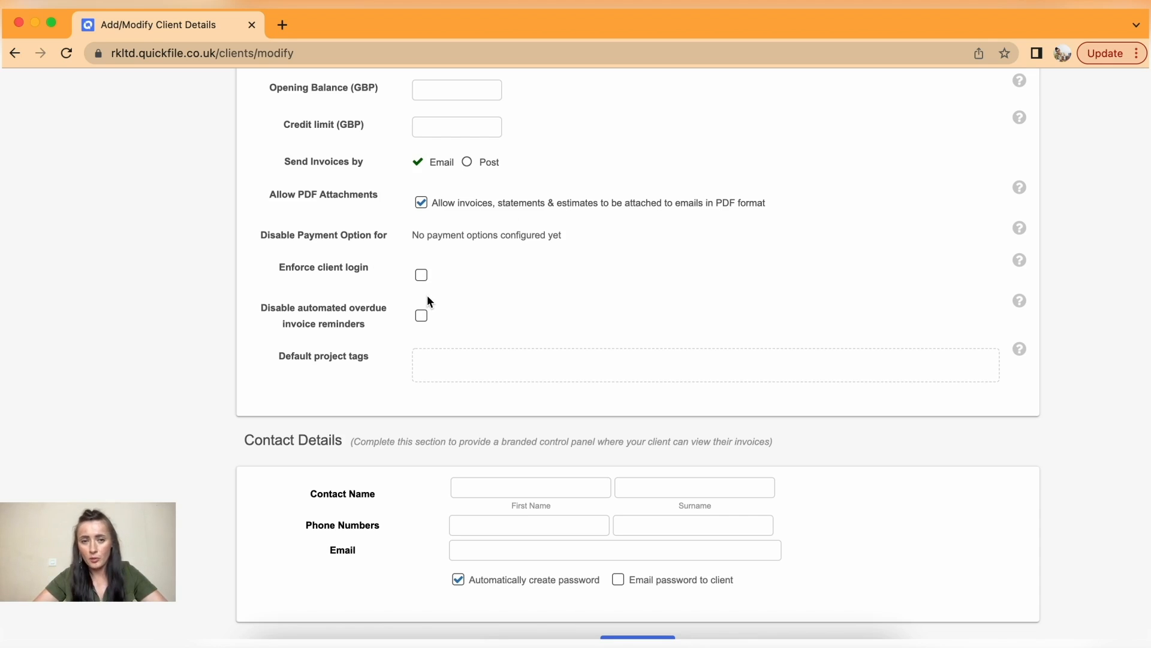
click(422, 276)
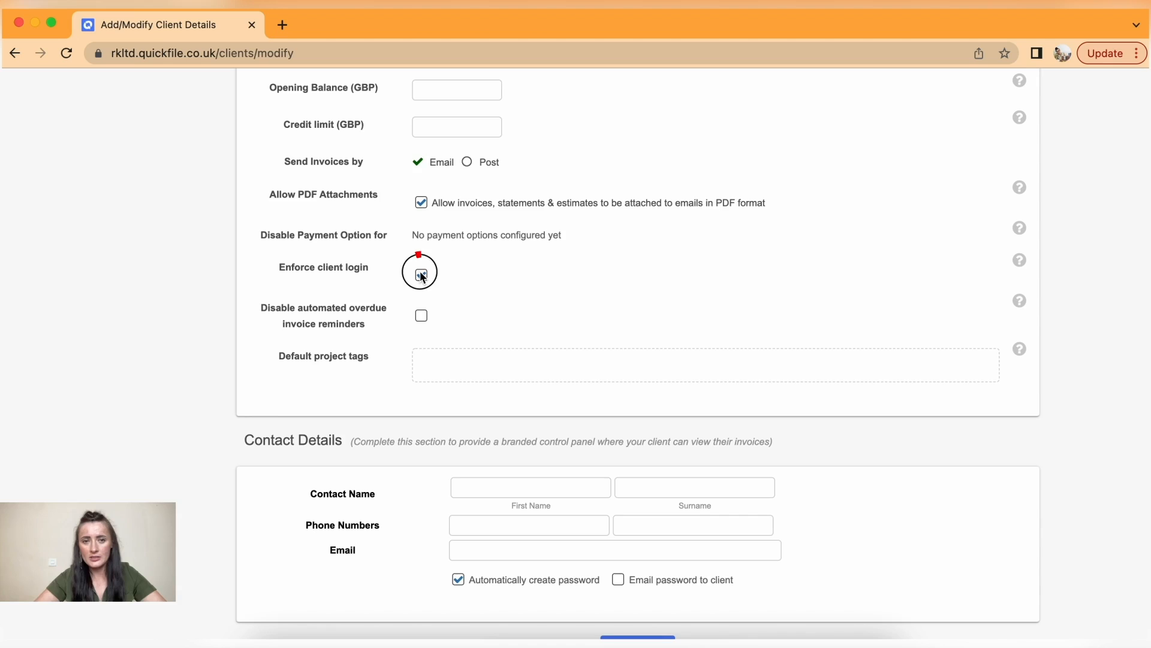
scroll(482, 308, down, 3)
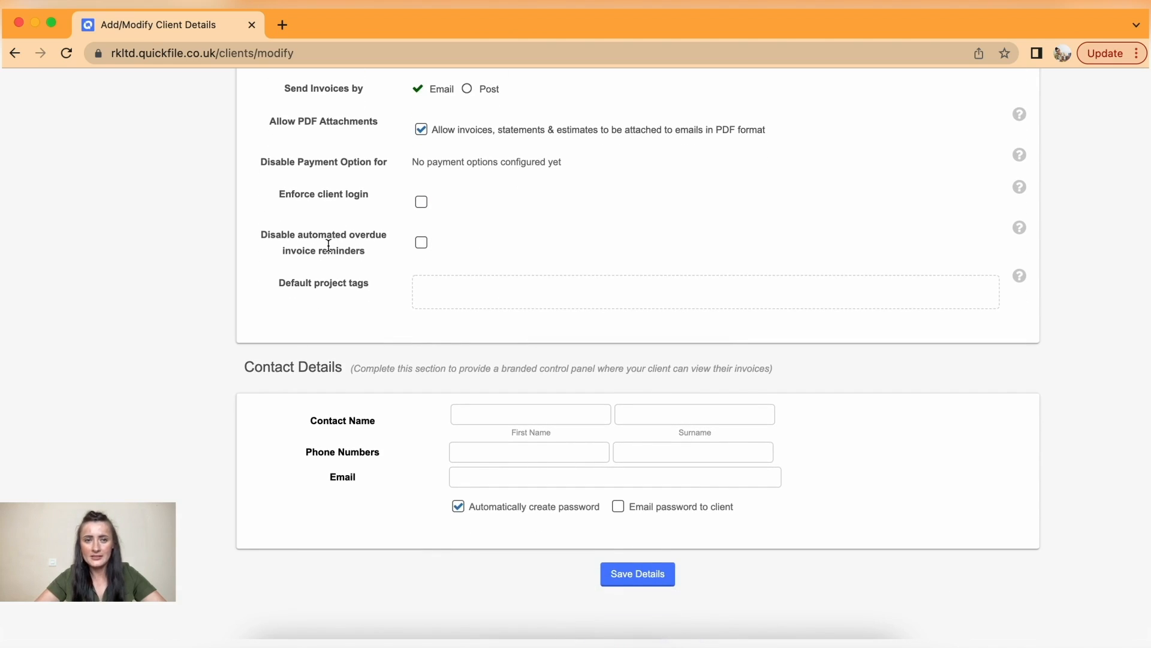
click(421, 246)
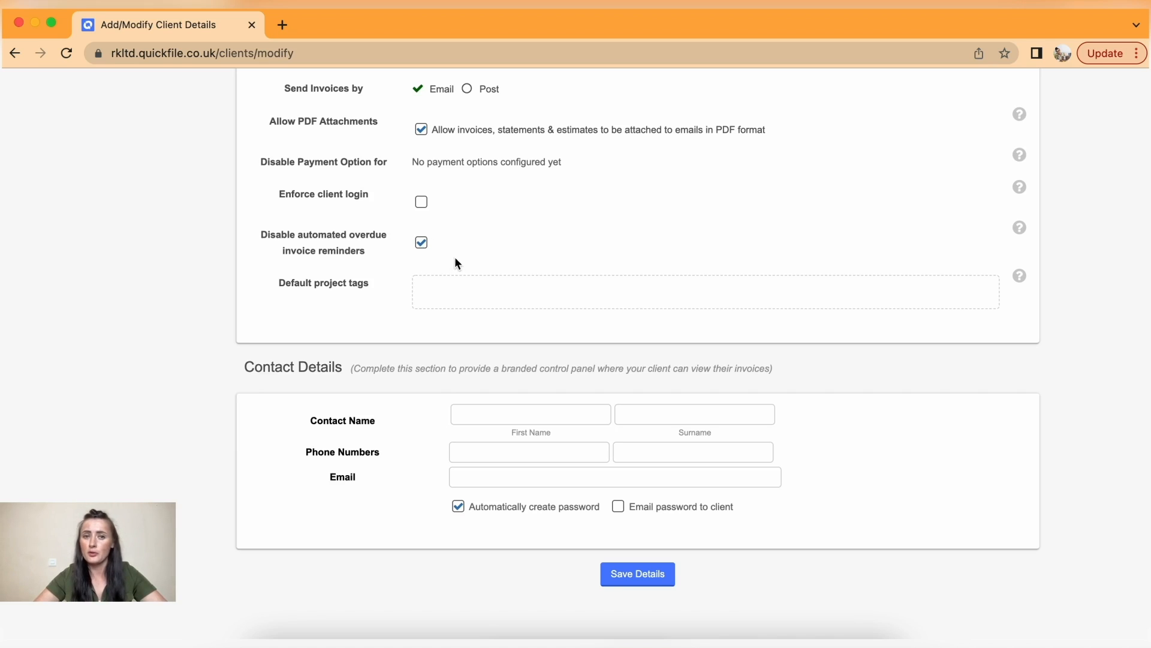
scroll(462, 263, down, 3)
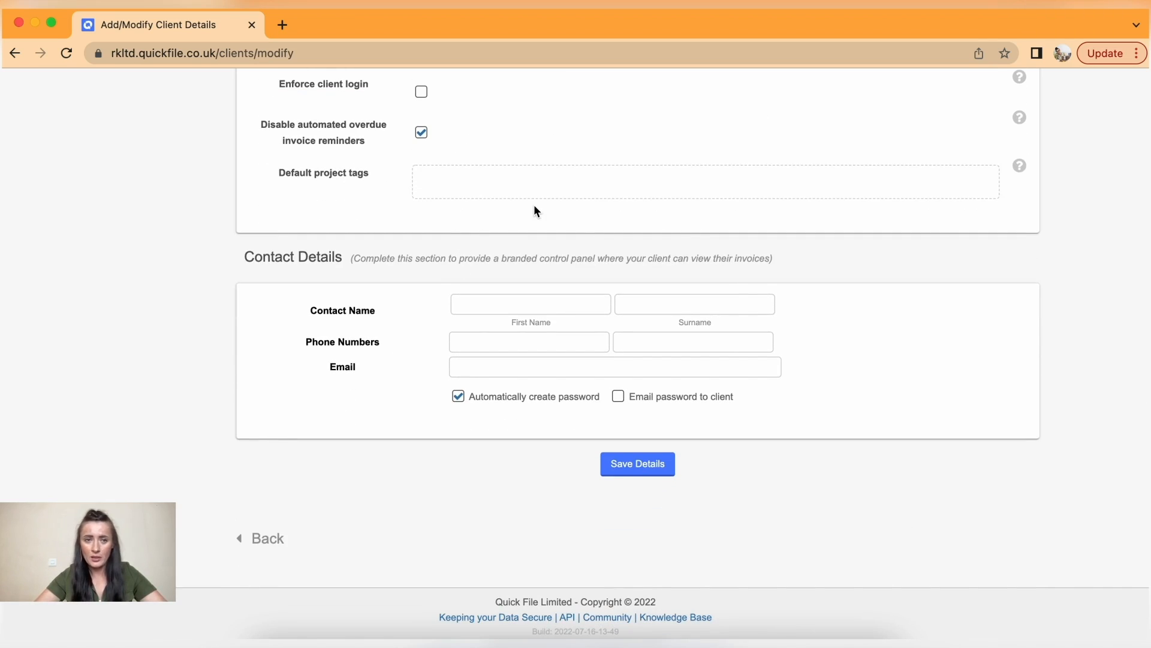
- Enter the primary contact's first name, surname and e-mail address, dismissing the autofill popup
click(511, 302)
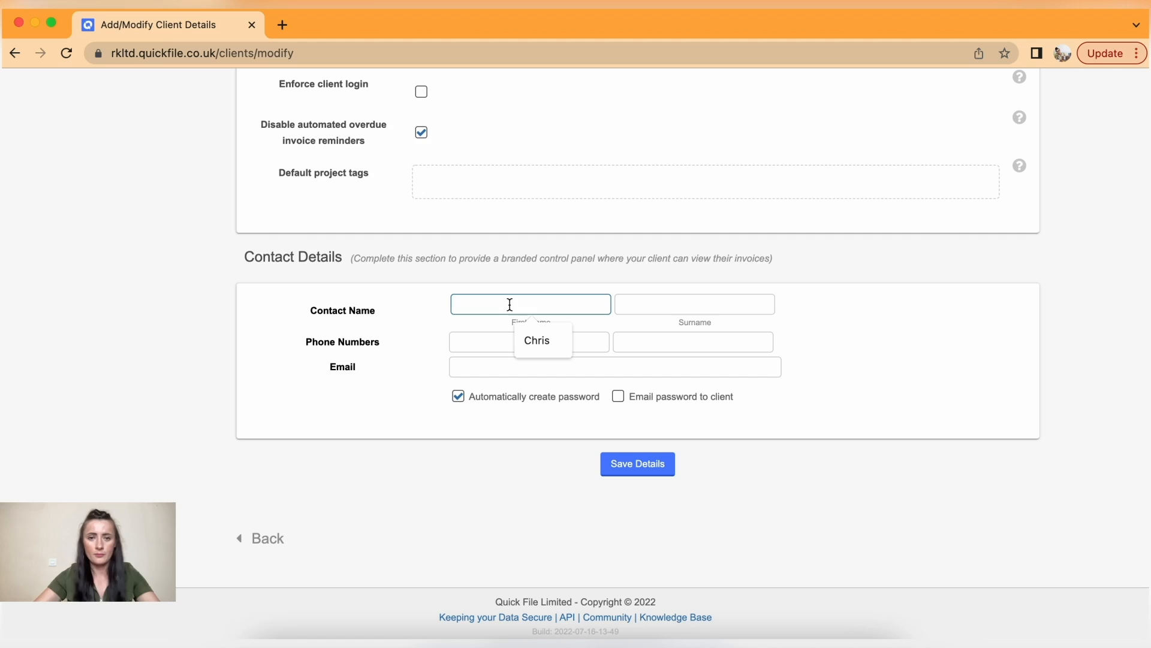
text(John)
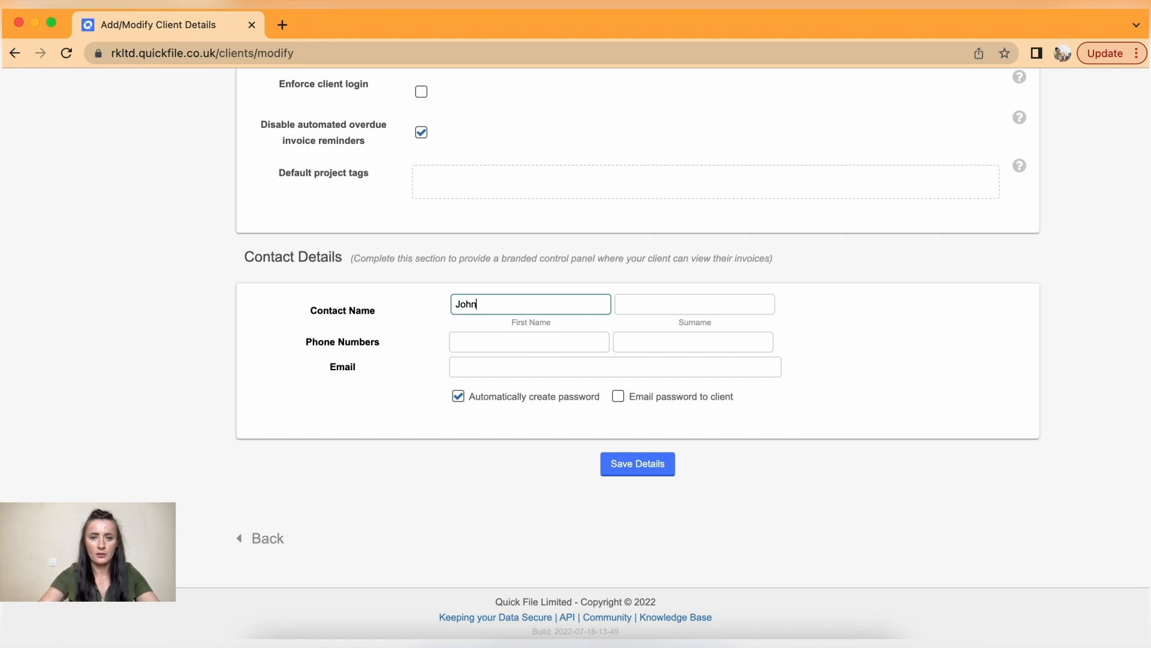
click(677, 306)
text(Smith)
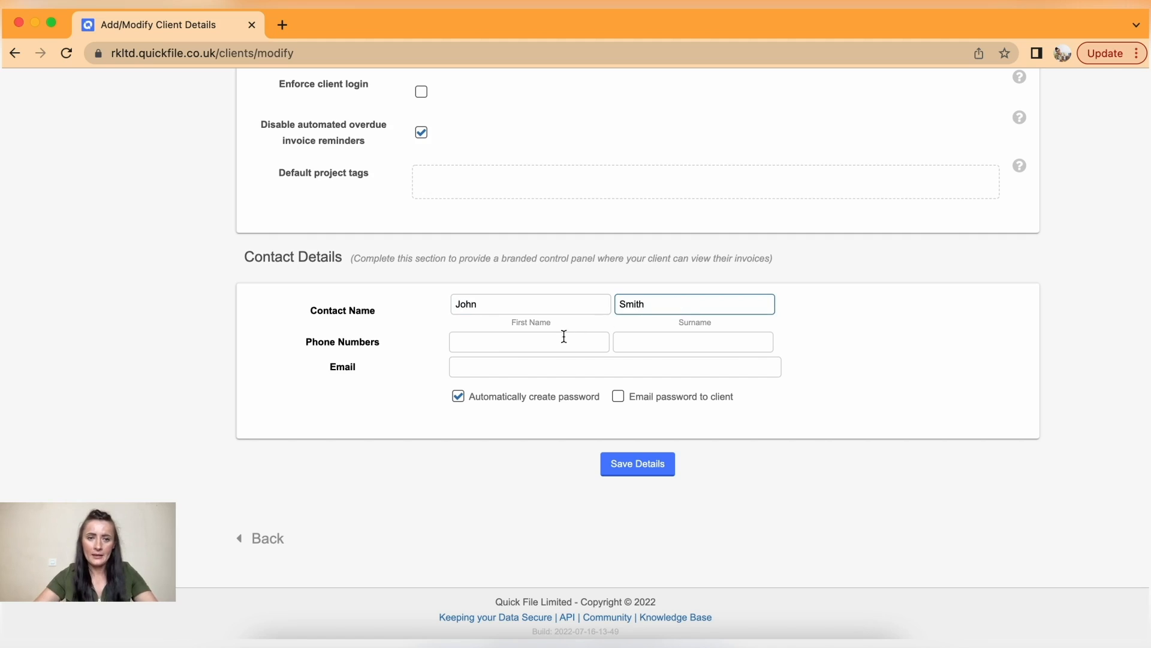
click(533, 360)
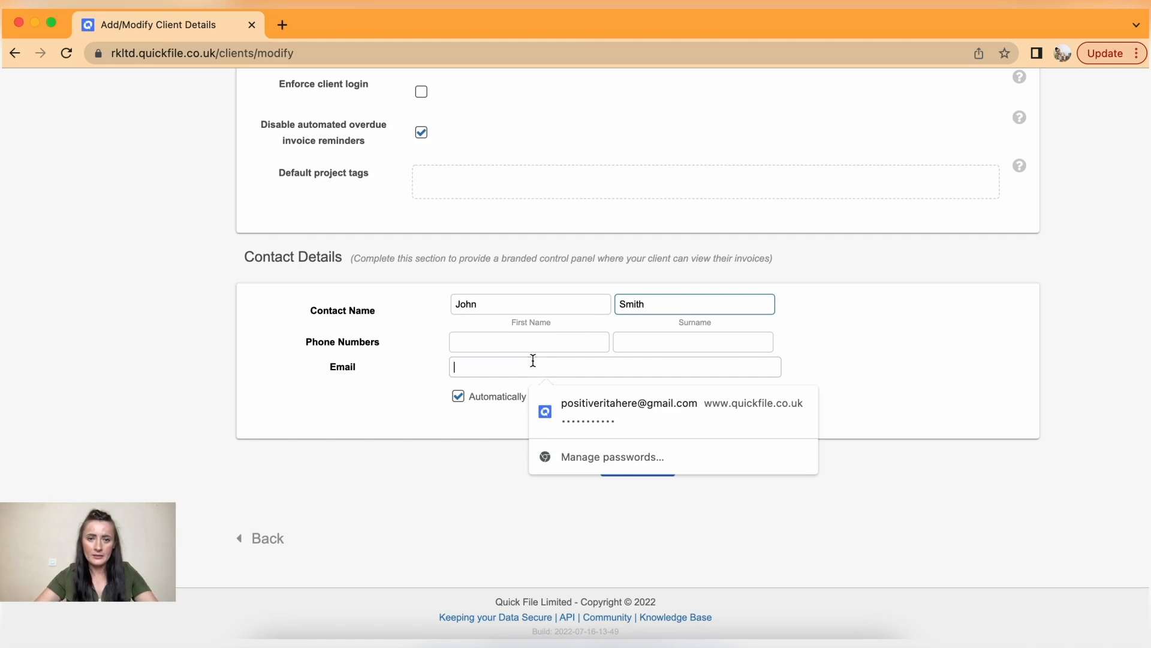
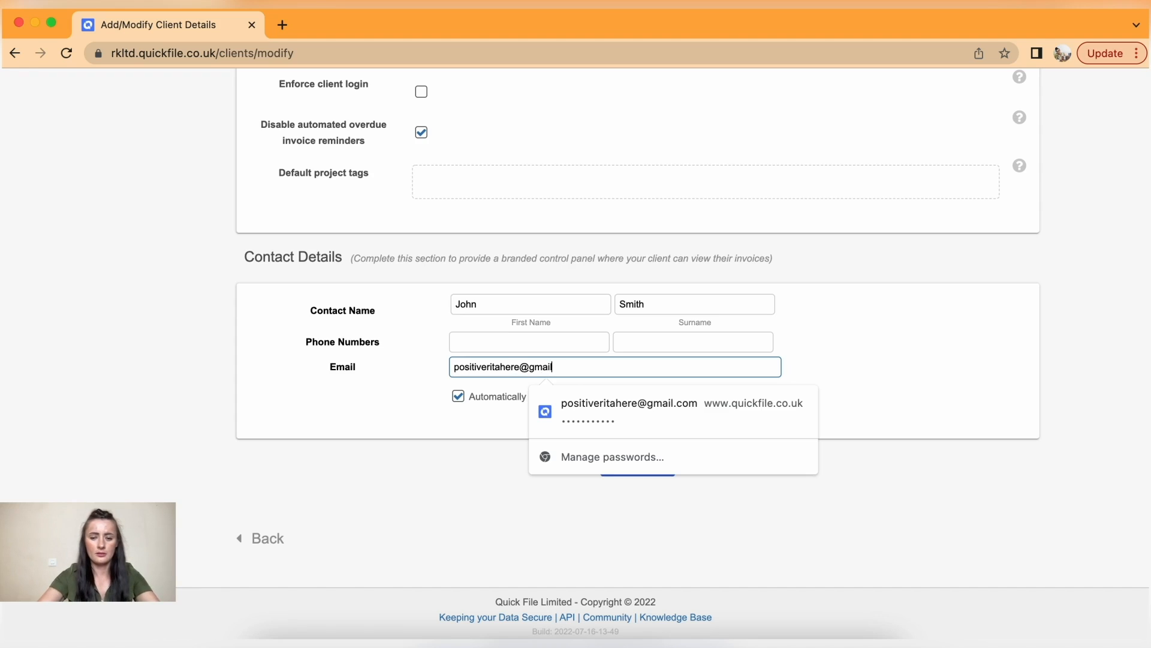
click(907, 349)
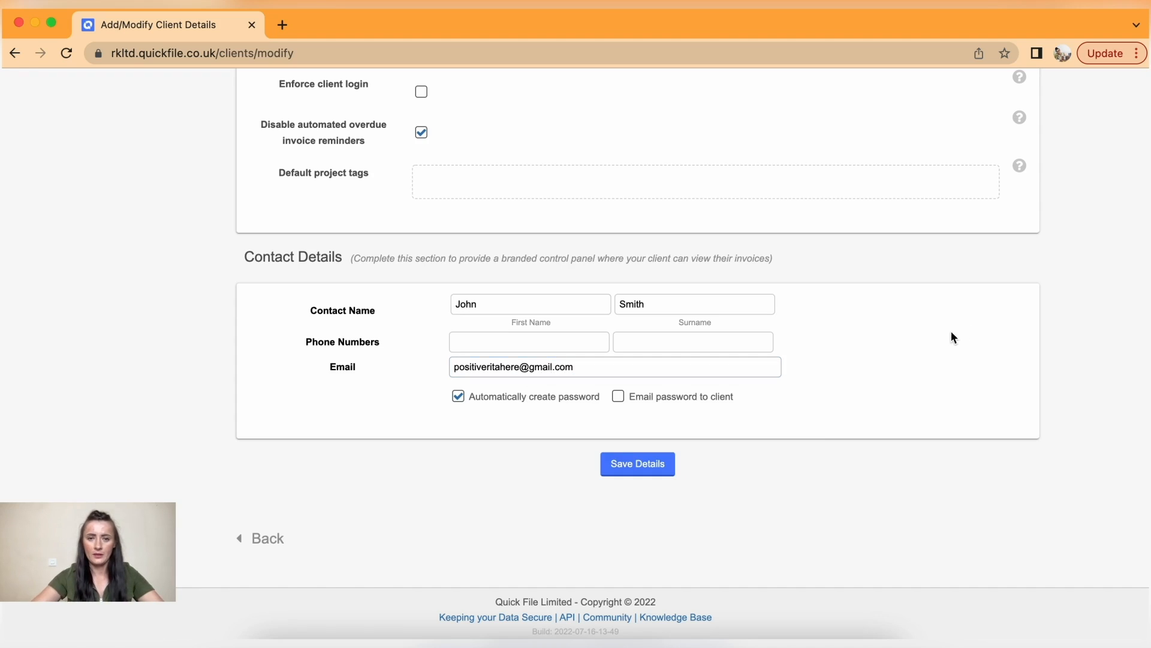
- Save Shop Ltd's details and open its record from the View clients list
click(658, 468)
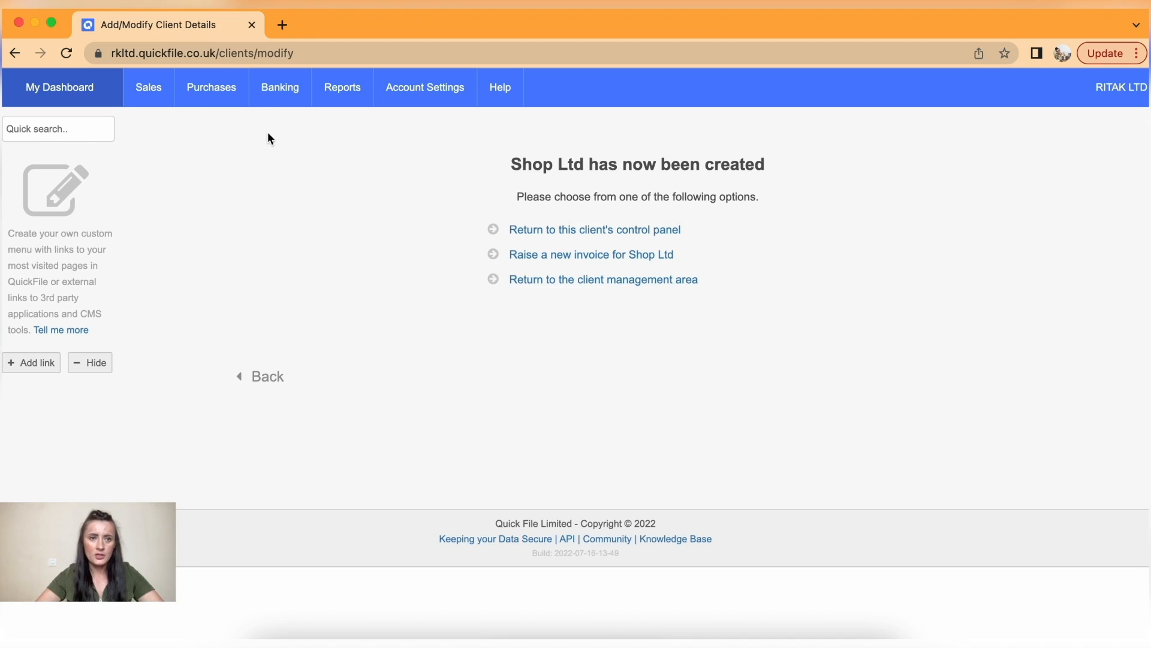
mouse_move(149, 89)
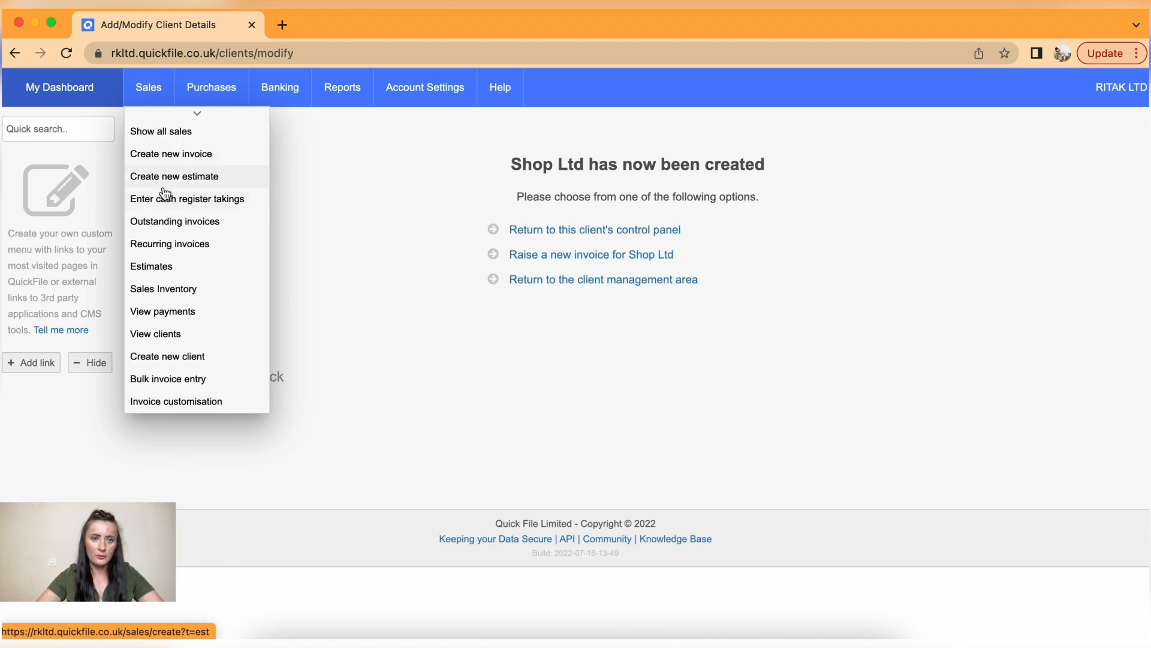
click(204, 335)
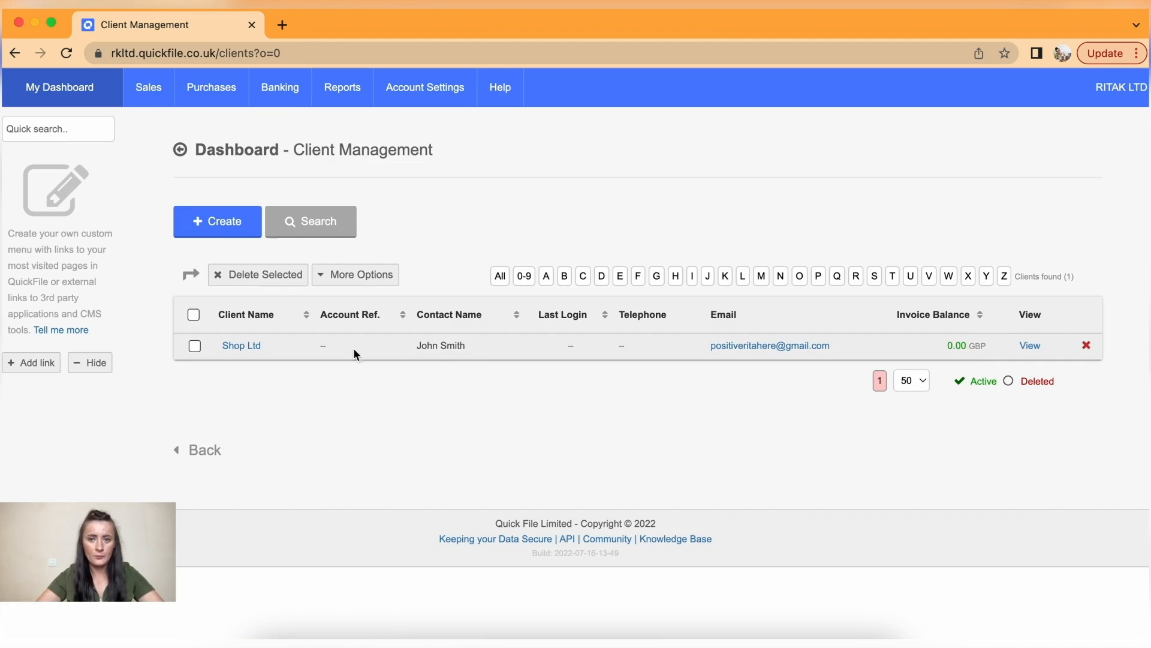
click(240, 347)
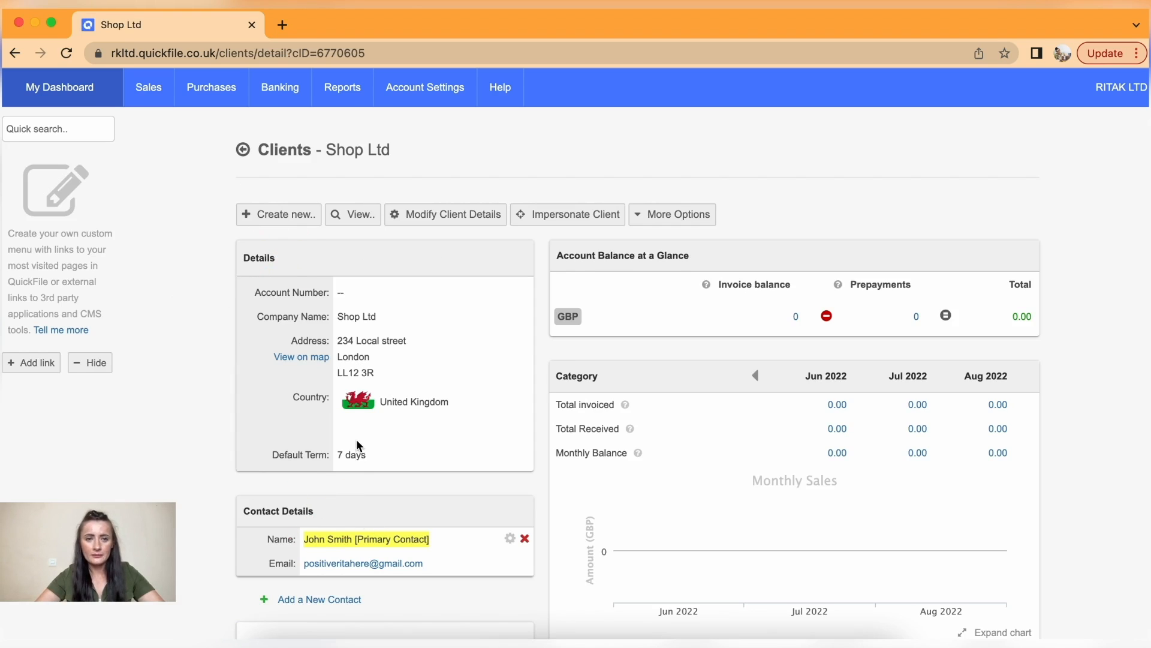
click(274, 223)
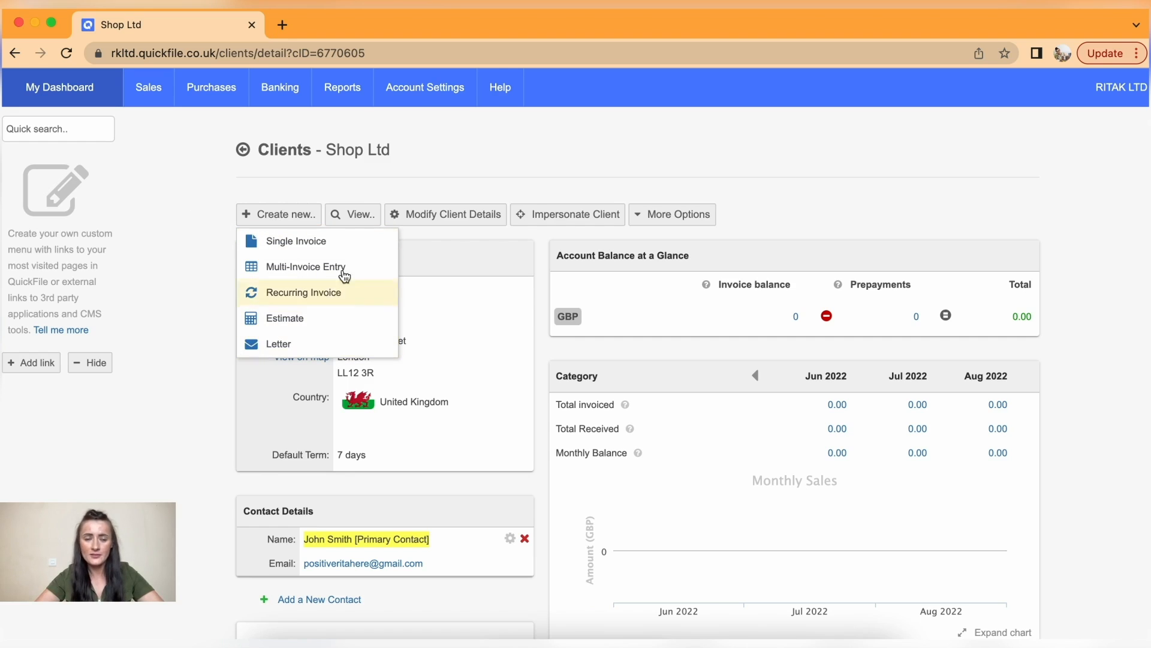
click(361, 178)
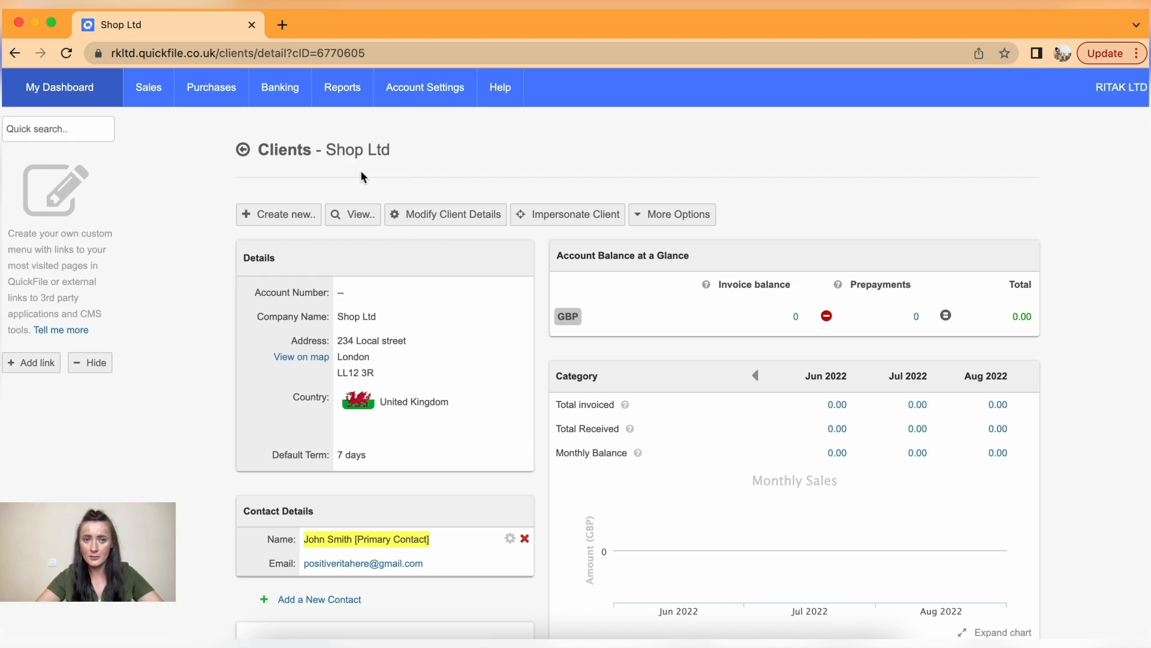
click(354, 217)
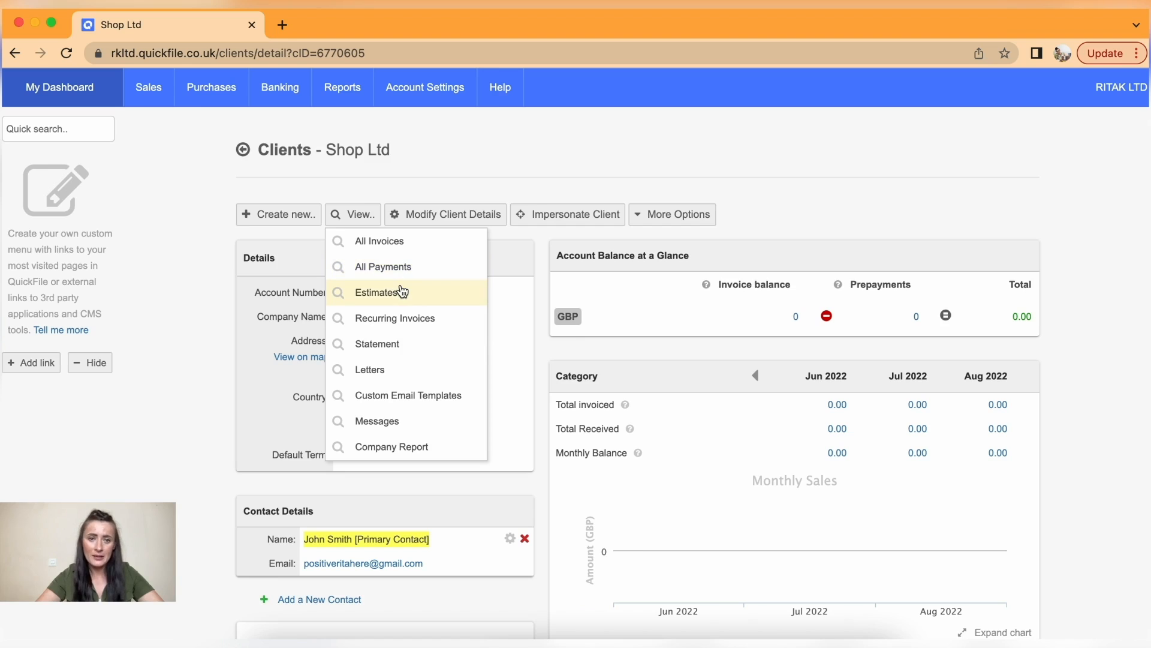
click(500, 171)
click(437, 217)
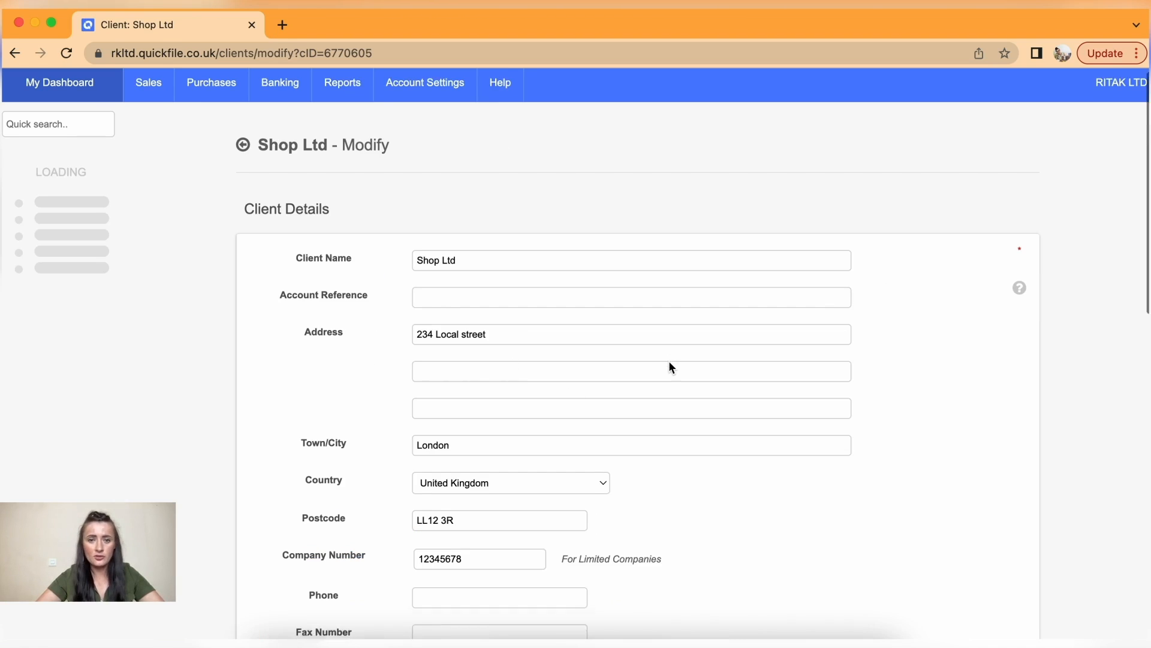
scroll(671, 366, down, 15)
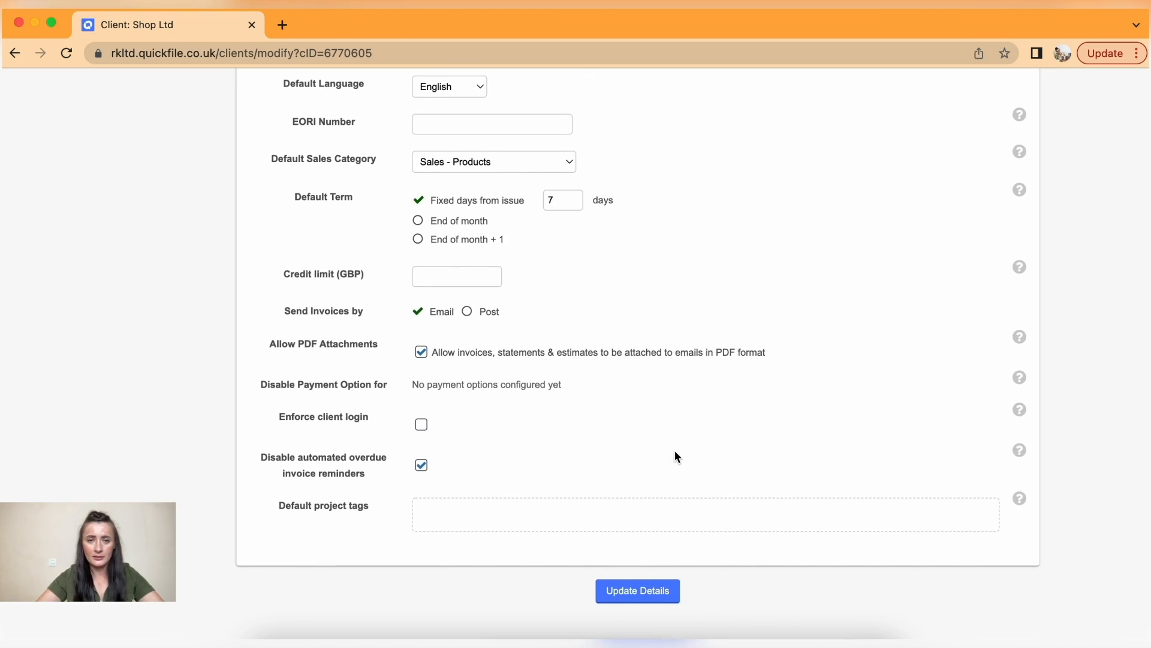
scroll(674, 457, up, 15)
click(243, 152)
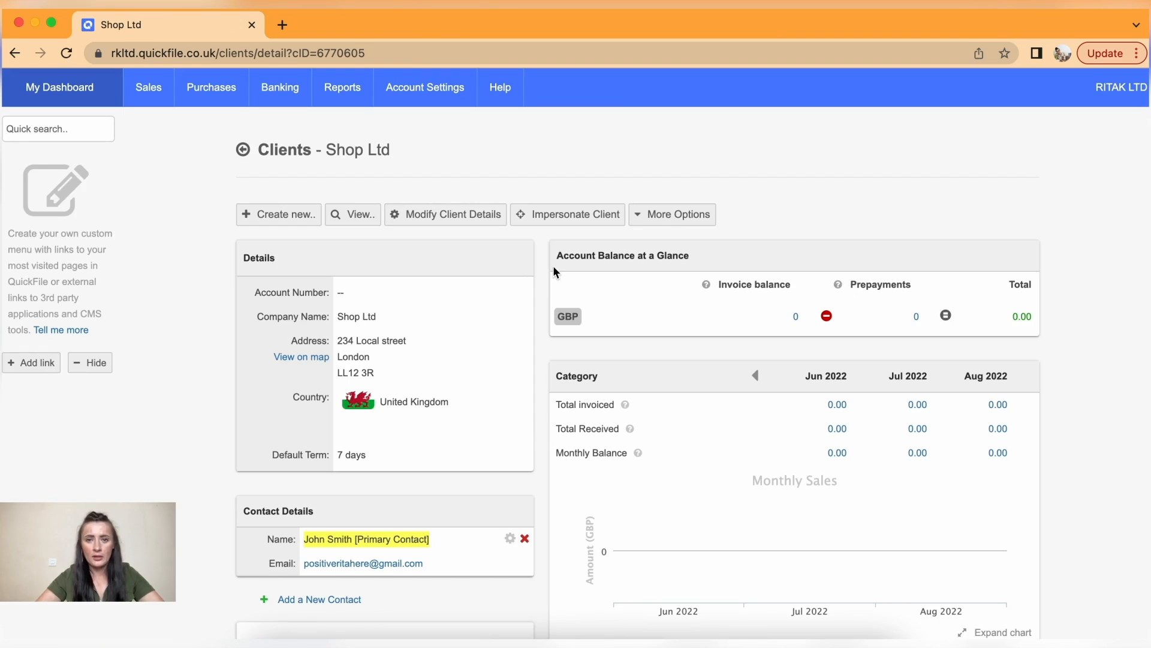
- On Shop Ltd's page, browse the extra client actions and Create new.. list, then show the Sales menu
click(652, 222)
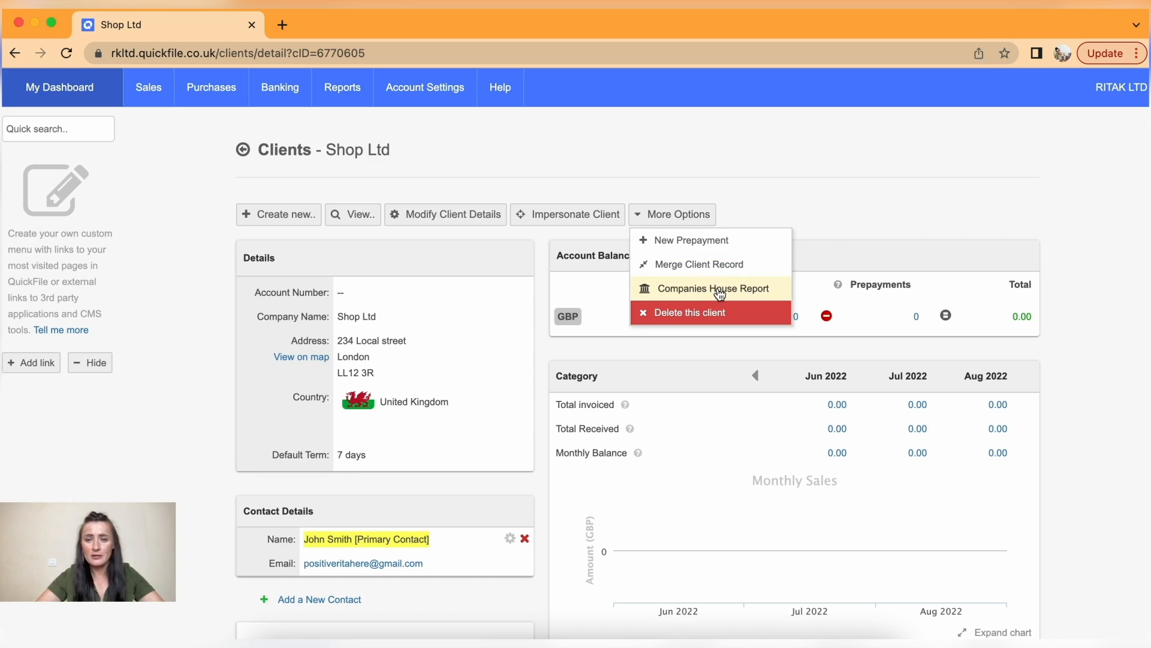
click(834, 157)
scroll(743, 509, down, 2)
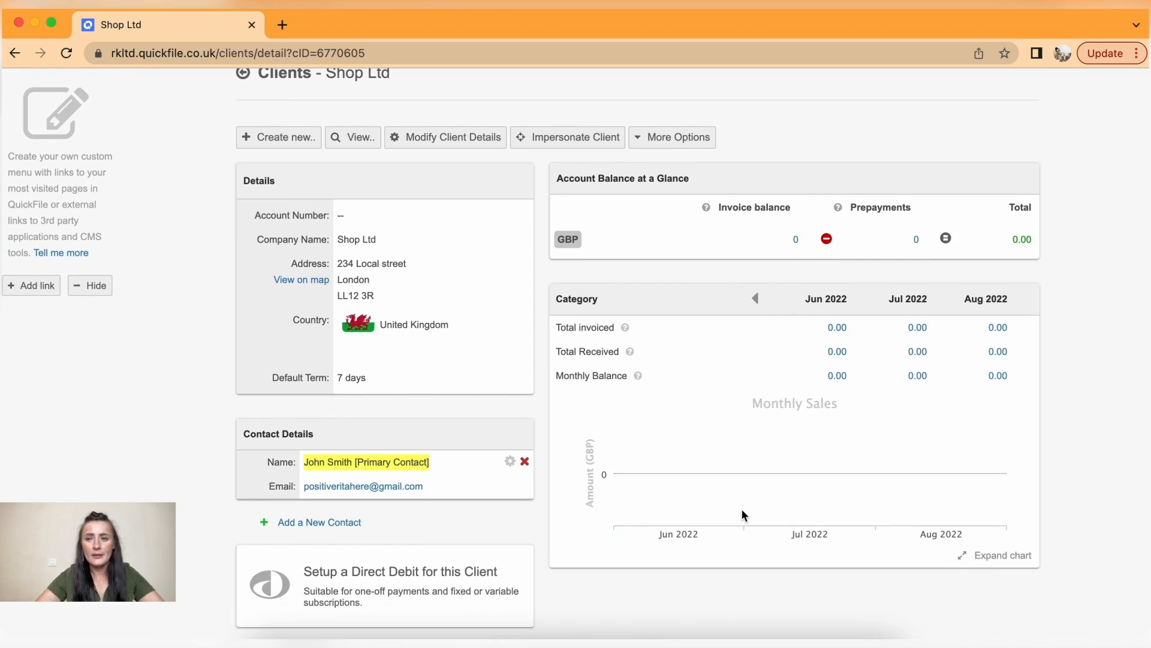
scroll(733, 469, up, 1)
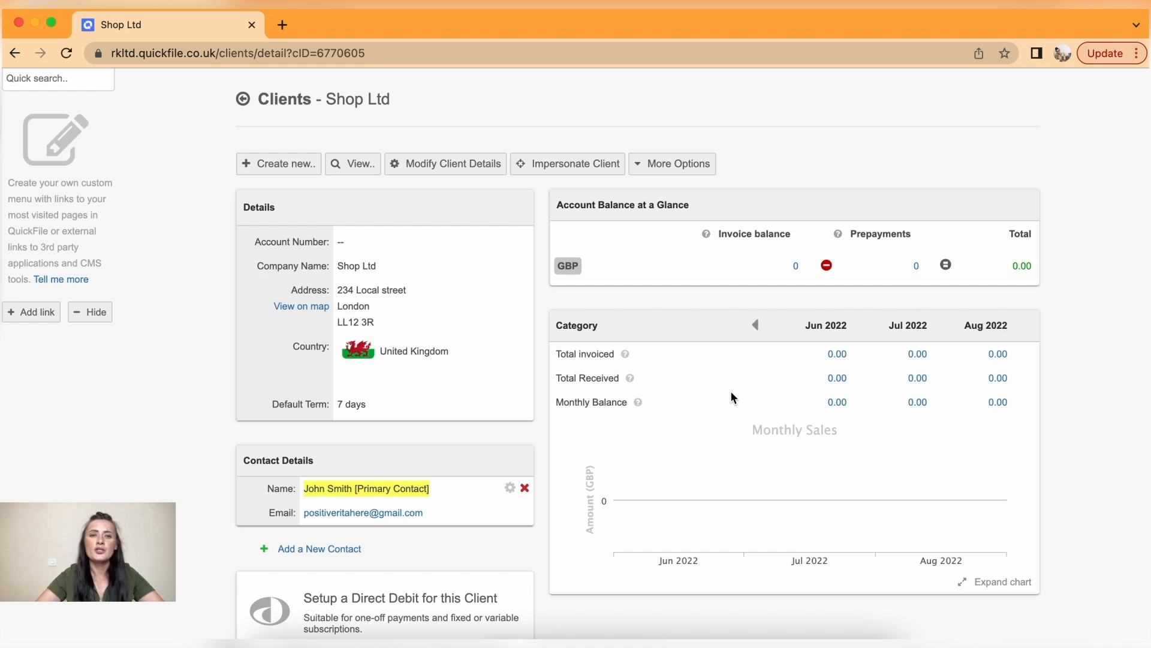
scroll(730, 391, up, 2)
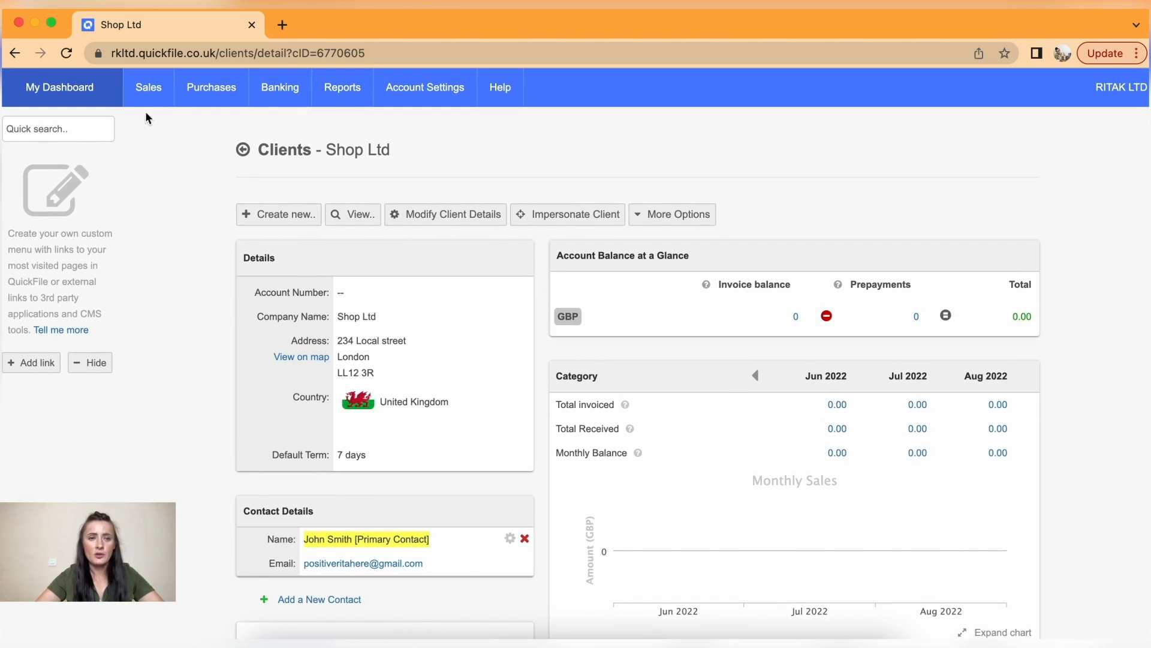
mouse_move(145, 97)
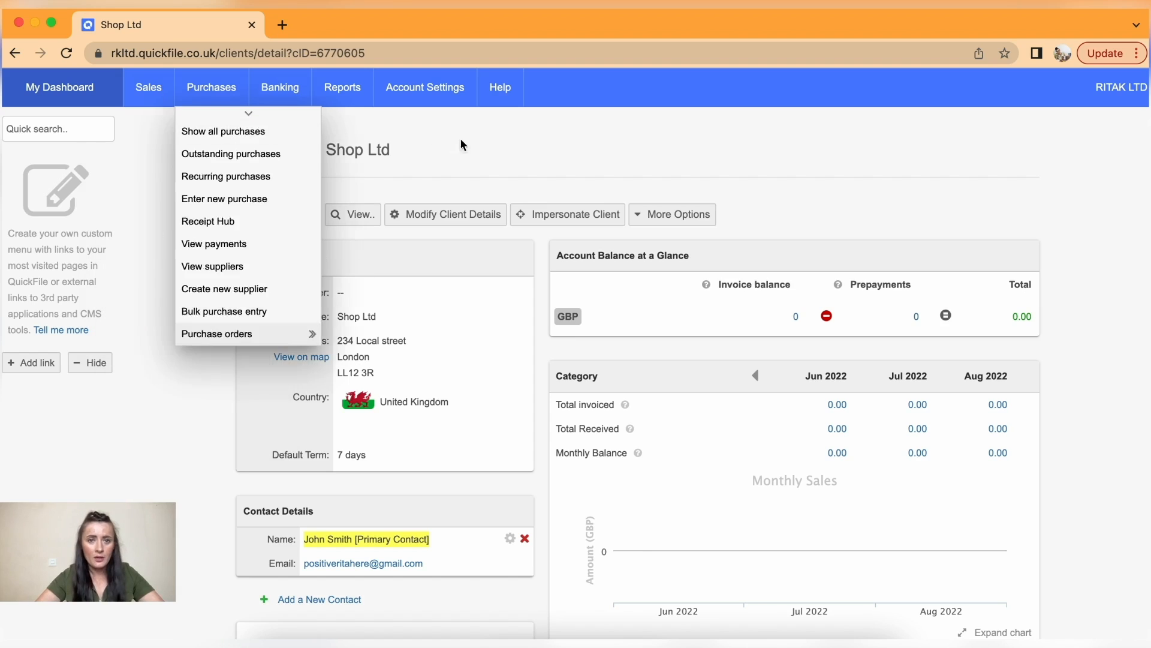
click(279, 214)
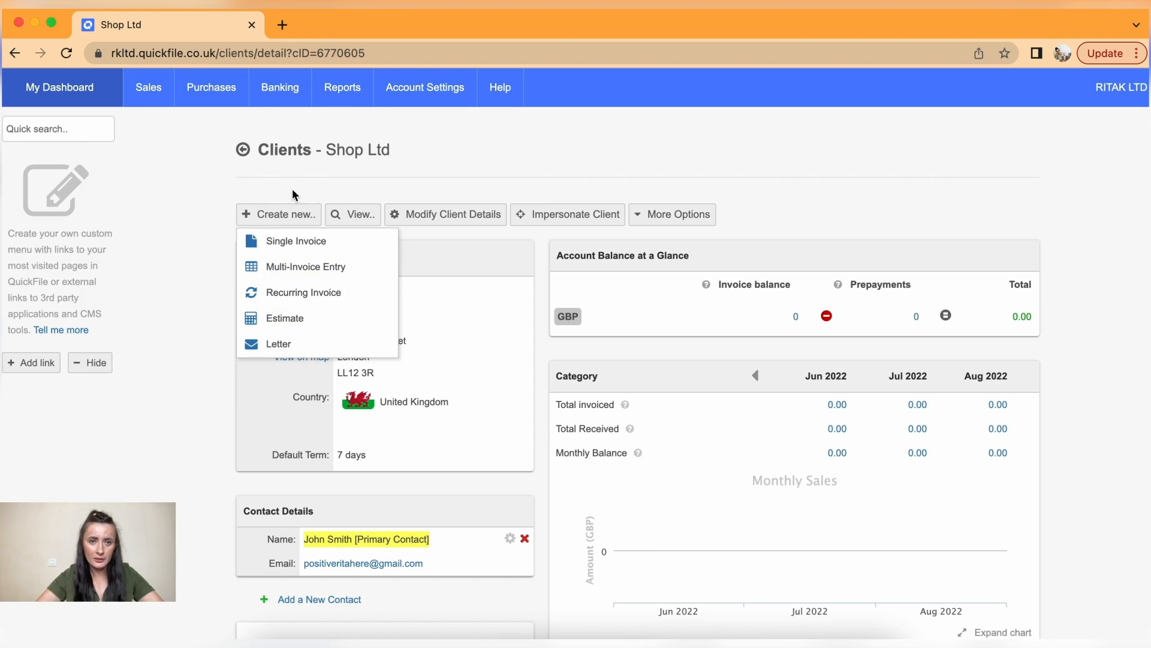
mouse_move(146, 89)
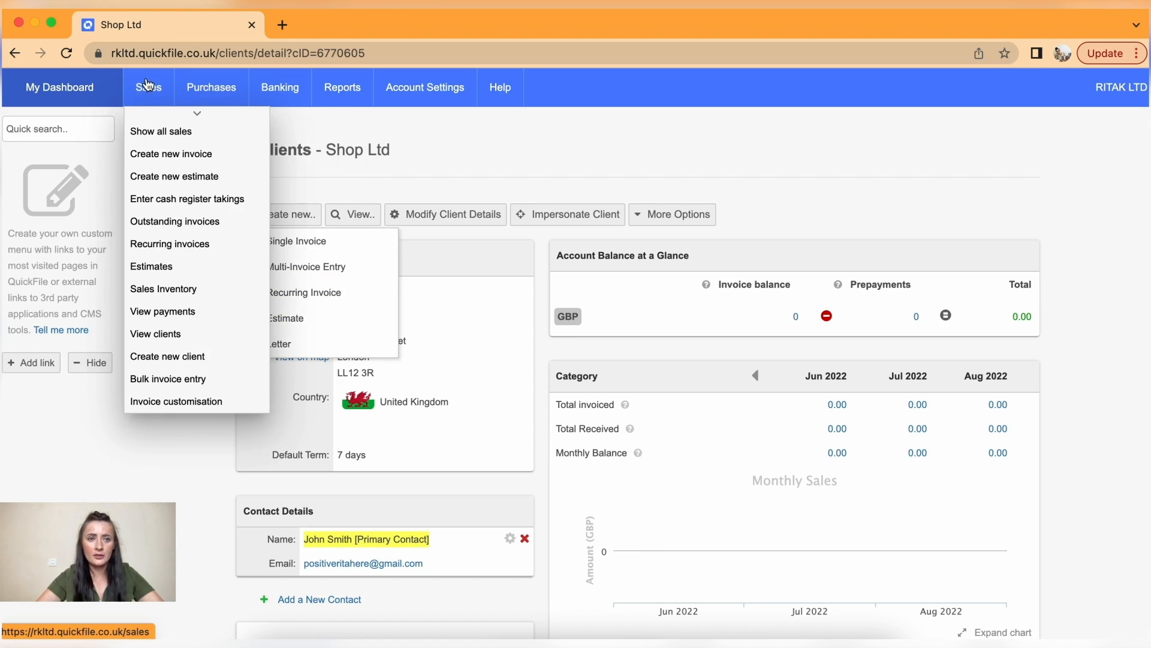
- Create a new estimate and pick Shop Ltd as its client by typing 'sh'
click(161, 177)
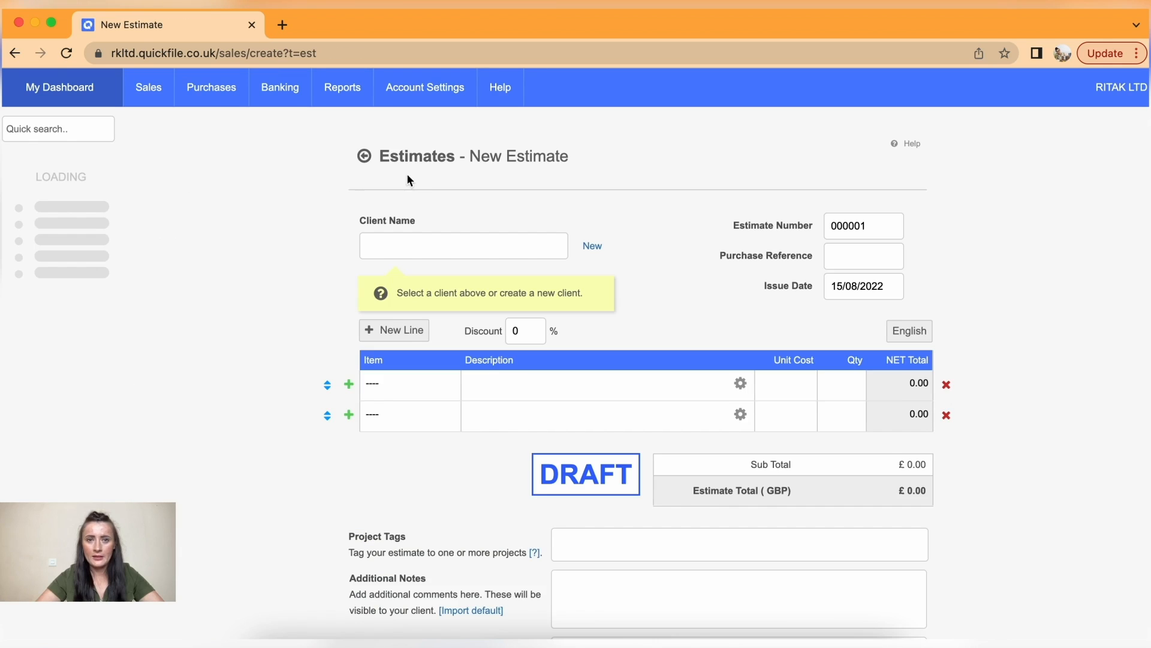
click(466, 246)
text(sh)
click(460, 269)
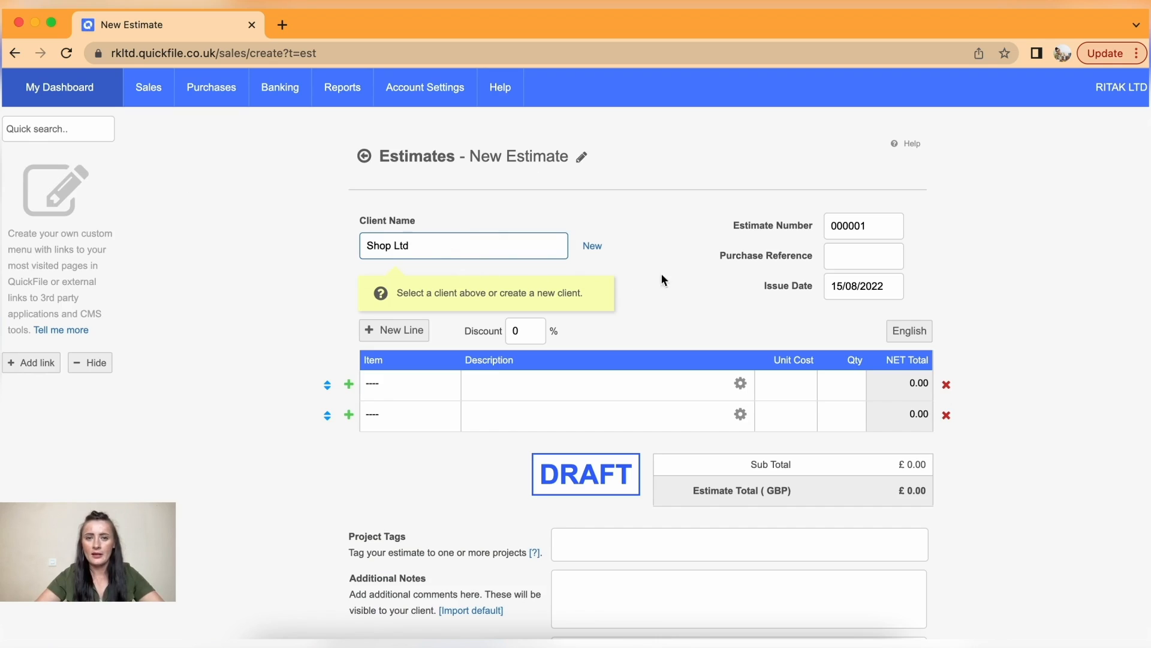
click(642, 286)
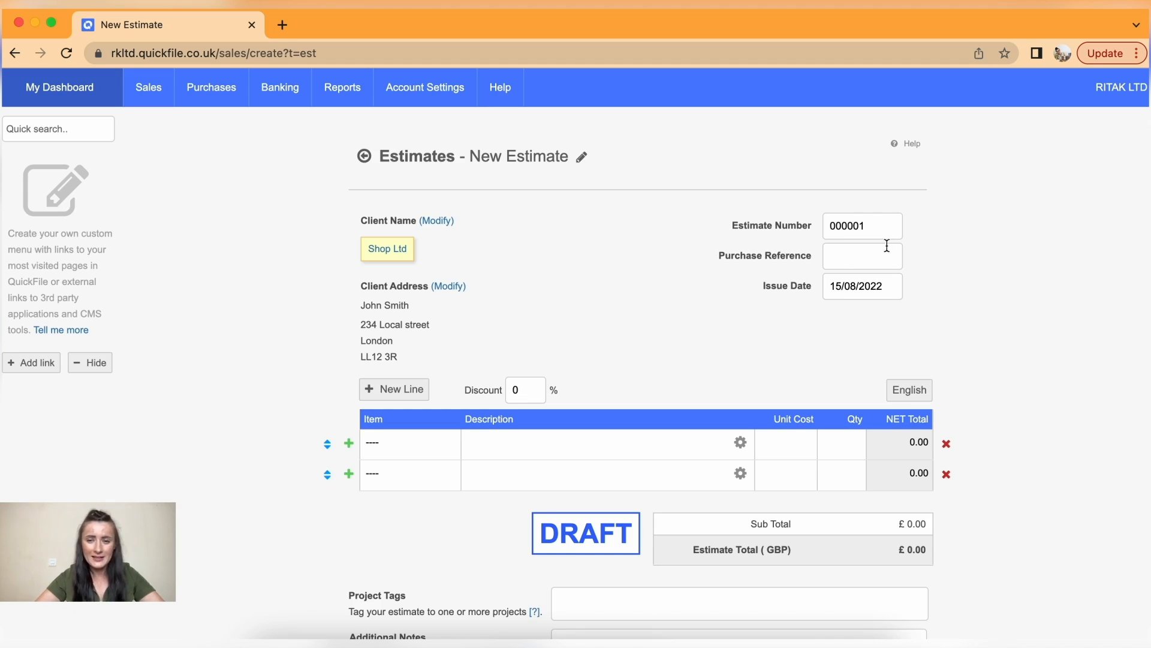
- Set estimate 000001's issue date to 01/08/2022 and review its blank item lines
click(886, 291)
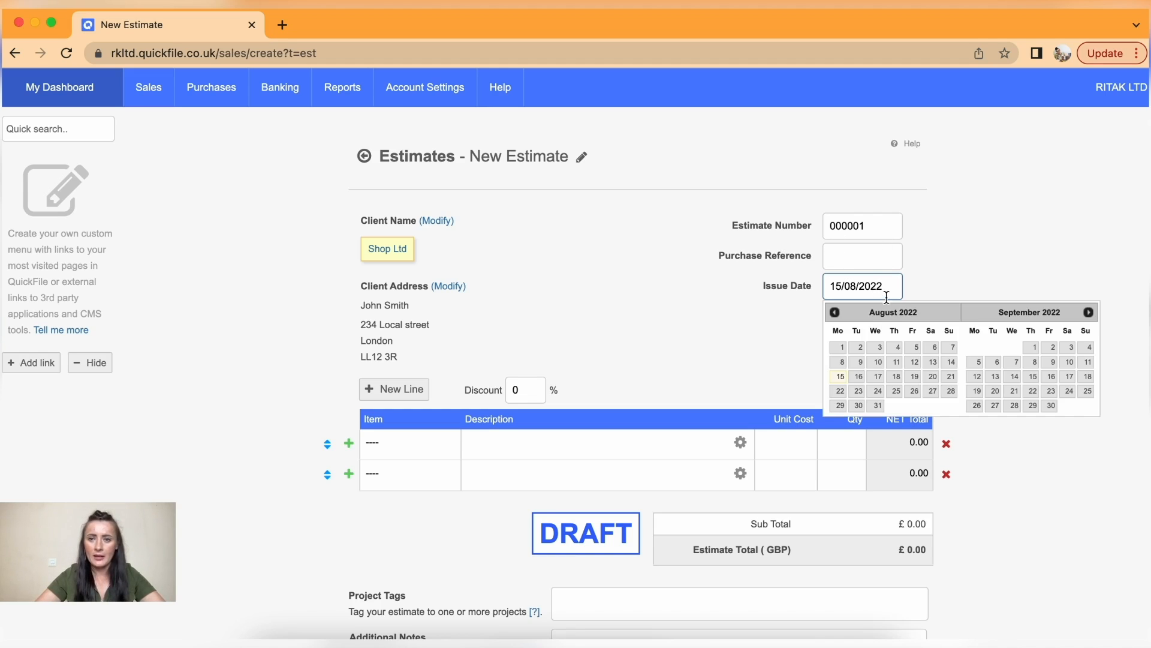
click(841, 347)
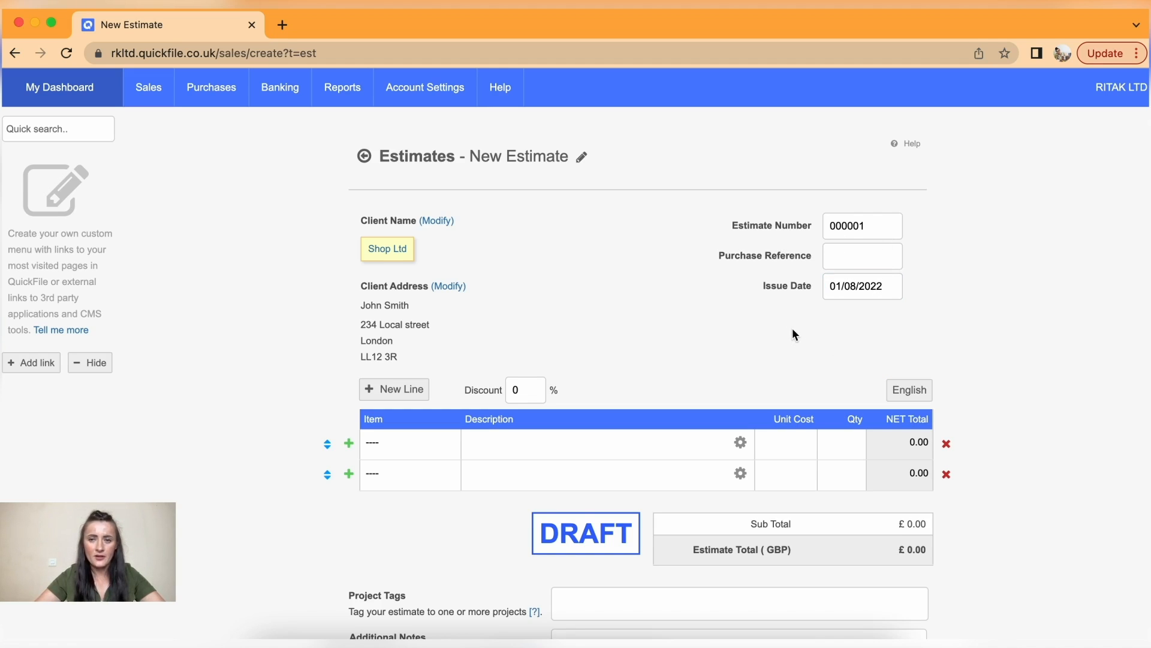
scroll(793, 330, down, 3)
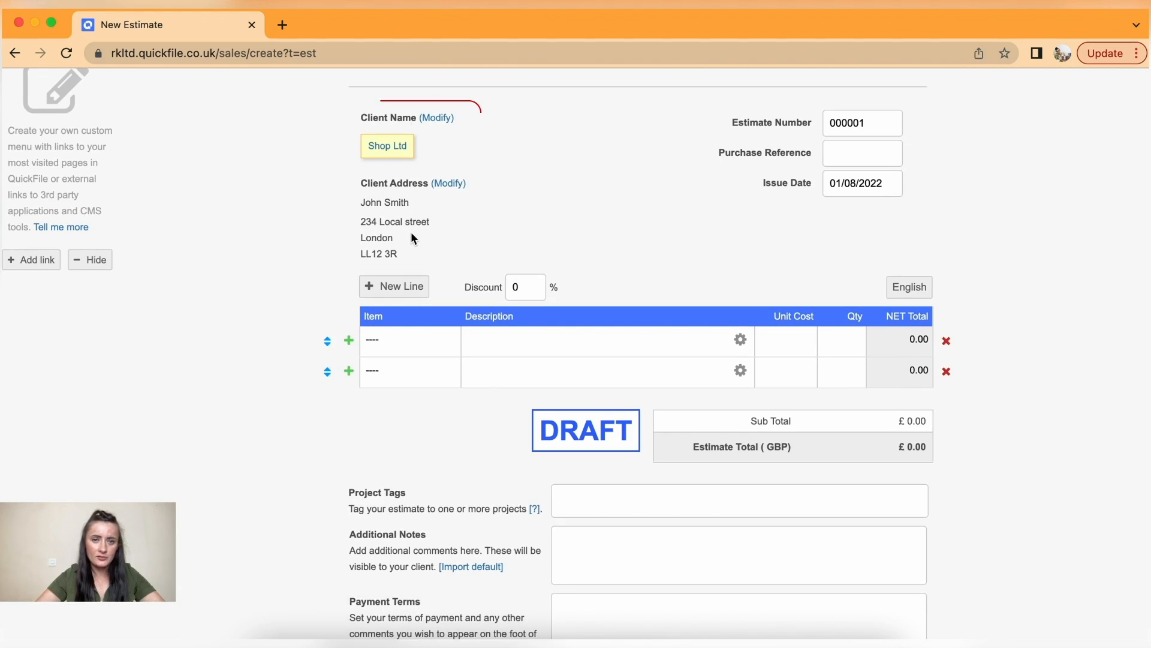
scroll(468, 237, down, 2)
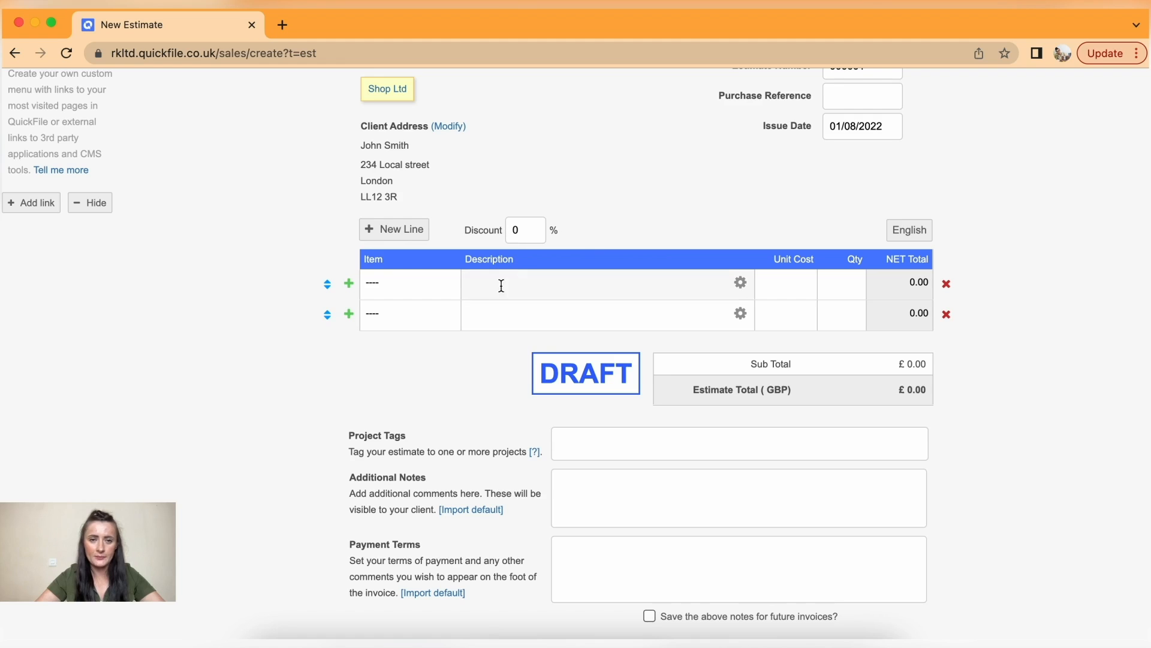
scroll(442, 291, up, 3)
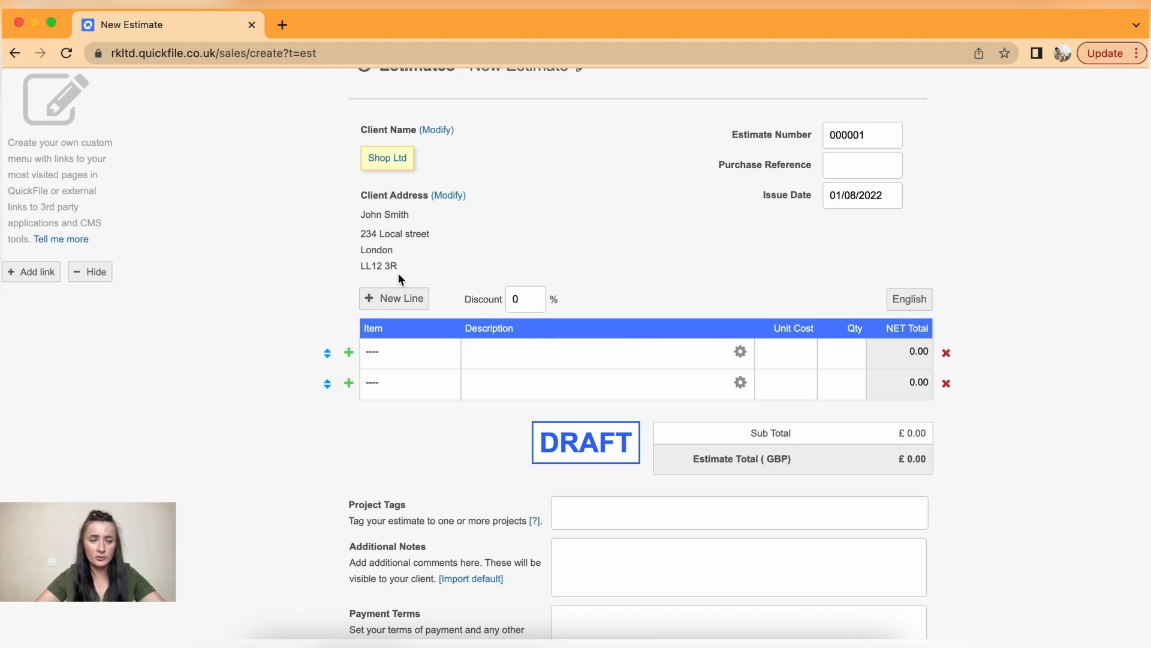
scroll(398, 272, up, 3)
mouse_move(160, 89)
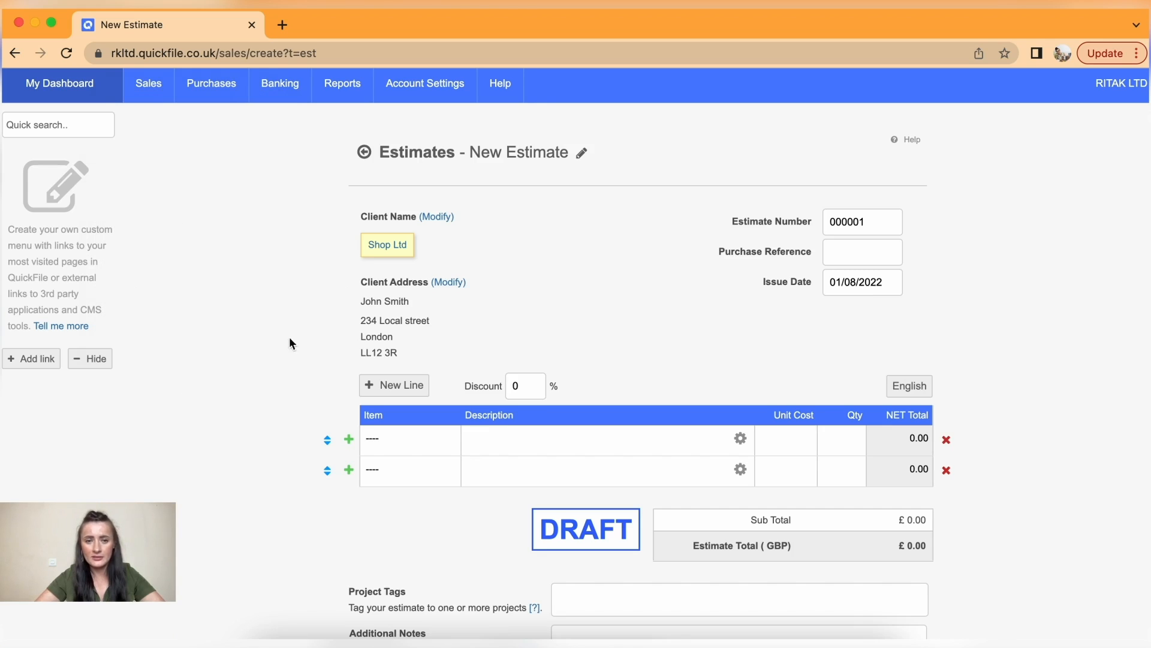
scroll(312, 335, down, 2)
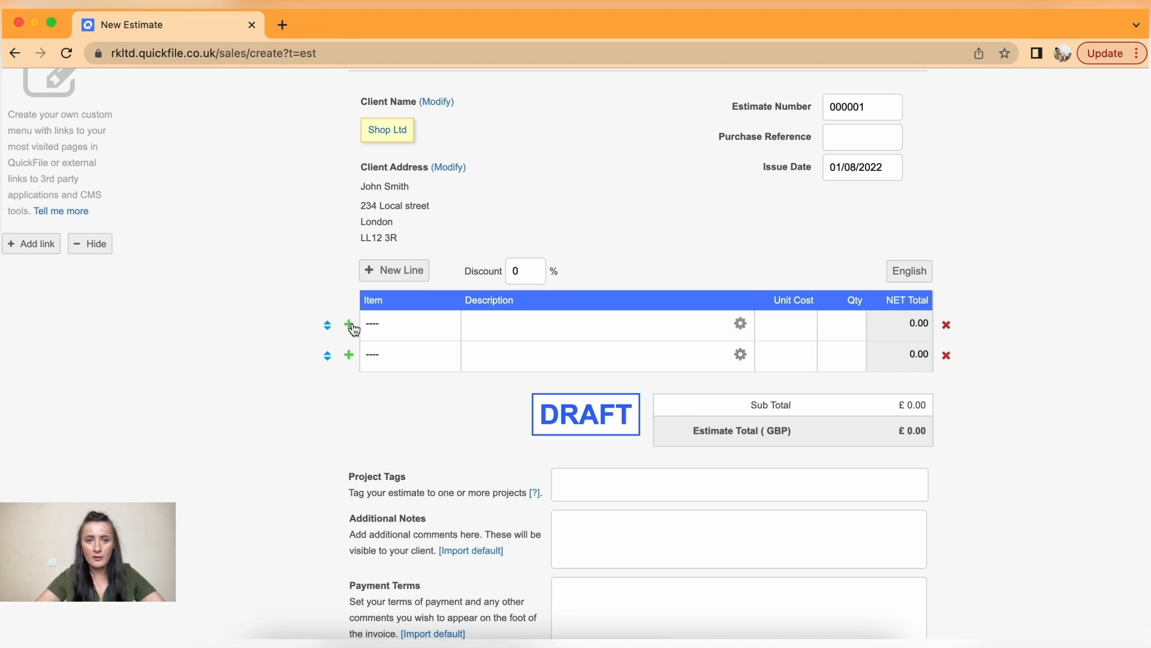
- Add two item lines for four in total and expand the first line's options, showing Sales - Products
click(349, 355)
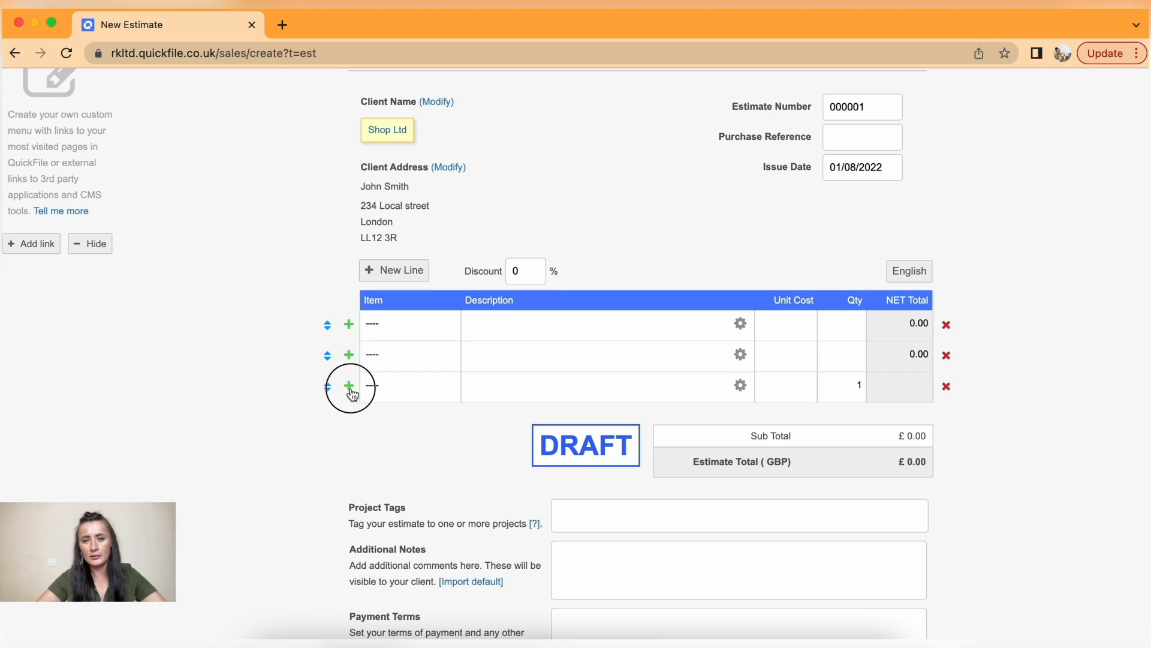
click(350, 388)
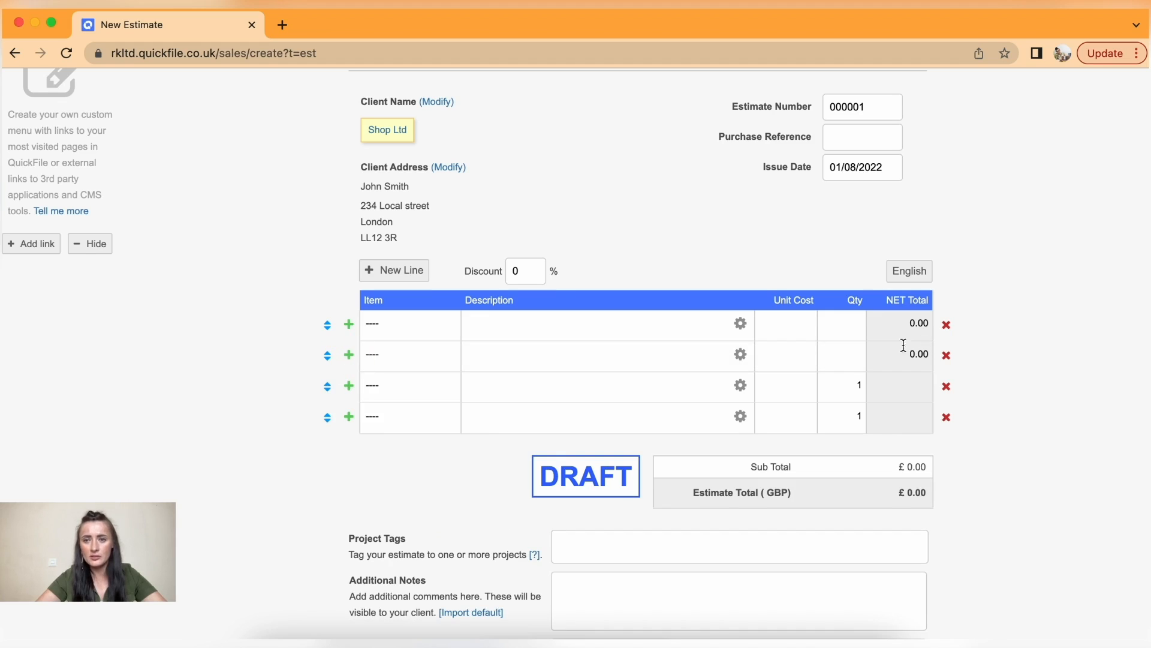
click(947, 326)
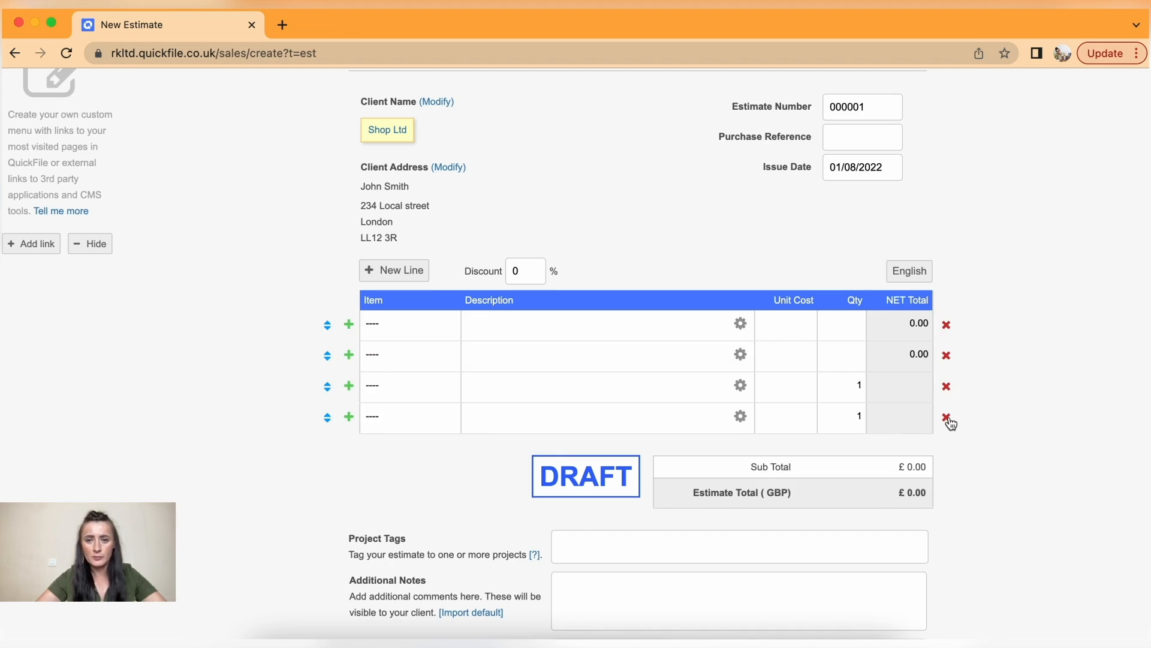
click(740, 324)
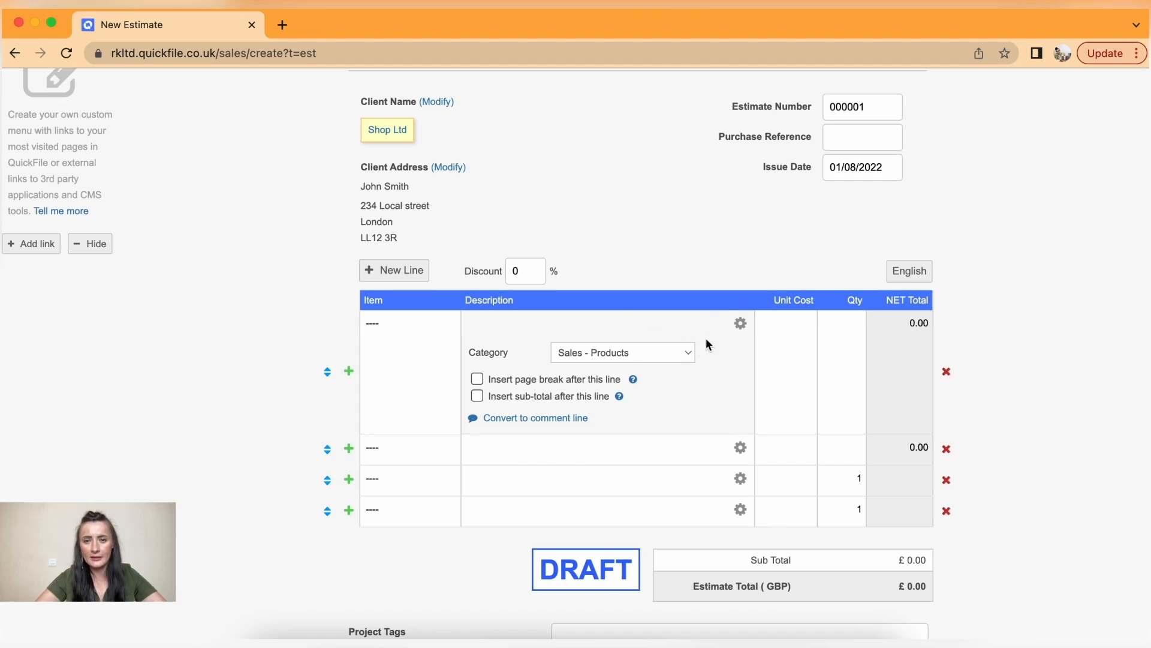
- Keep Sales - Products as the first line's category and collapse its extra options
click(688, 357)
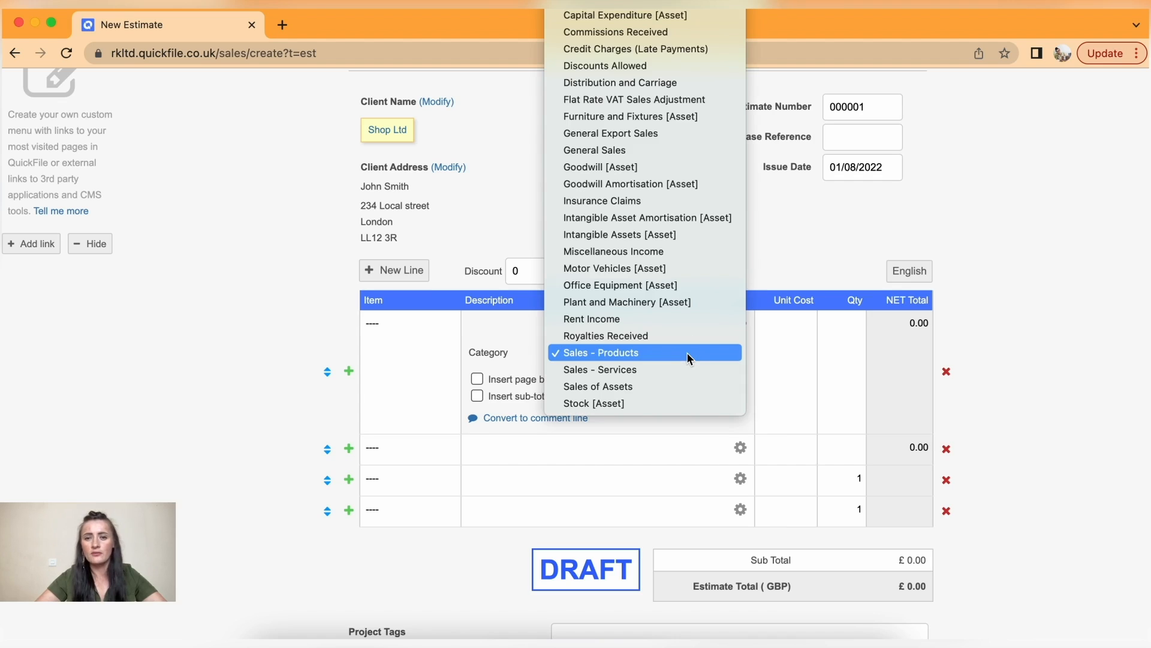
click(688, 356)
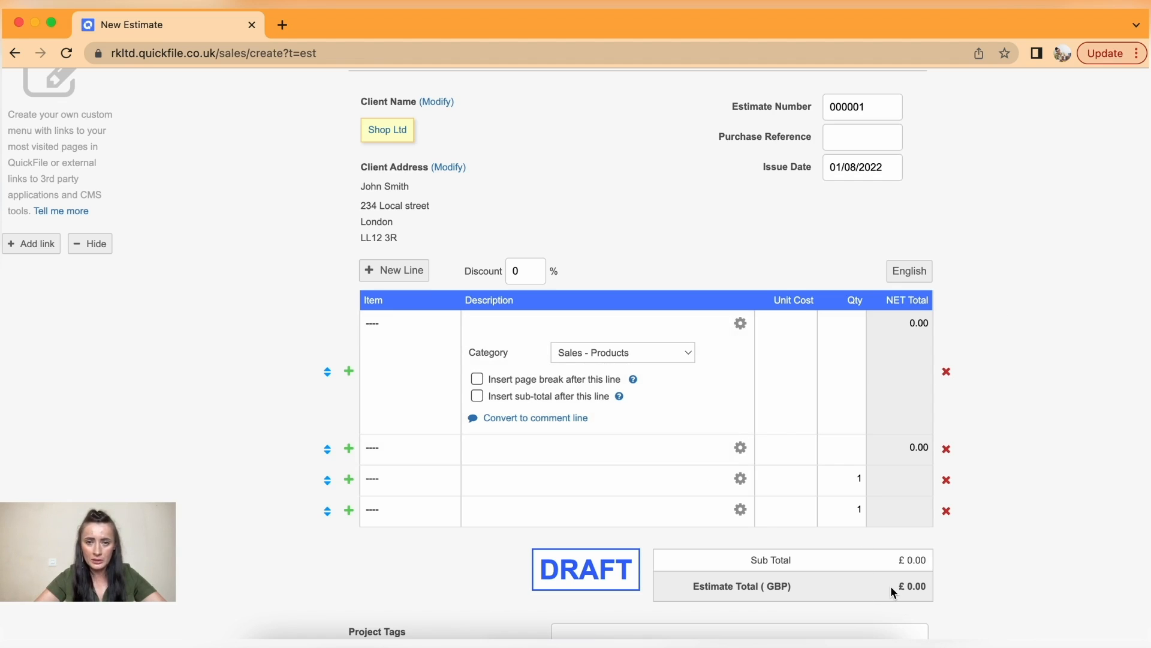
click(741, 326)
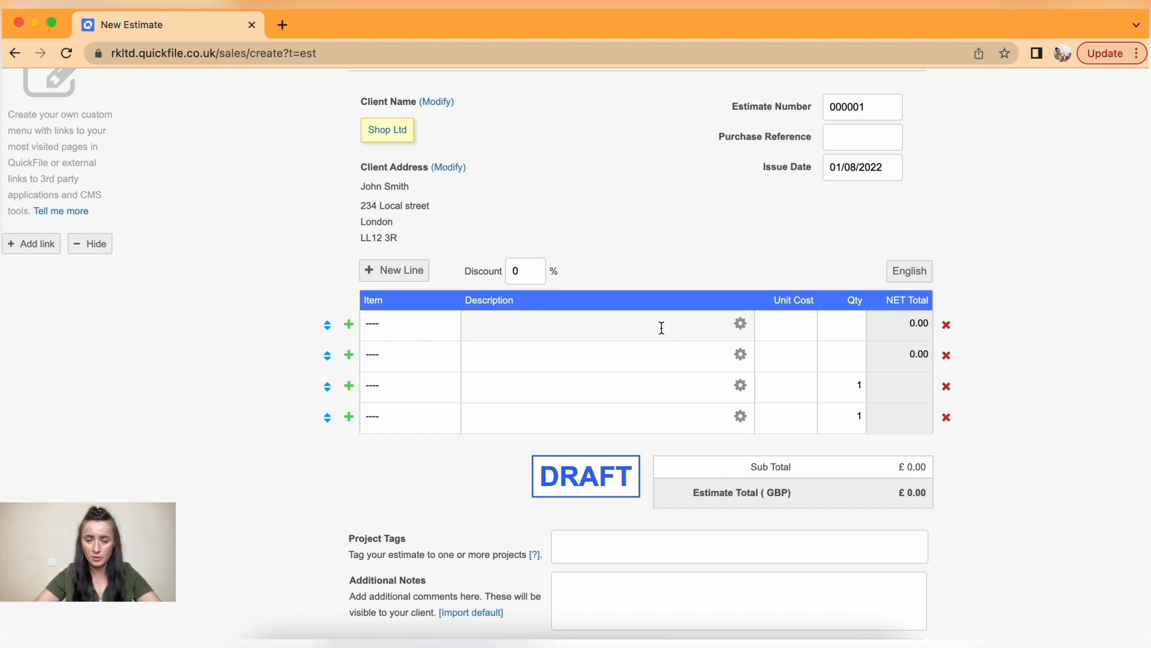
- Fill the first line with the RitaK lipstick set description, unit cost 80 and quantity 10
text(10 x RitaK Lipstick sets)
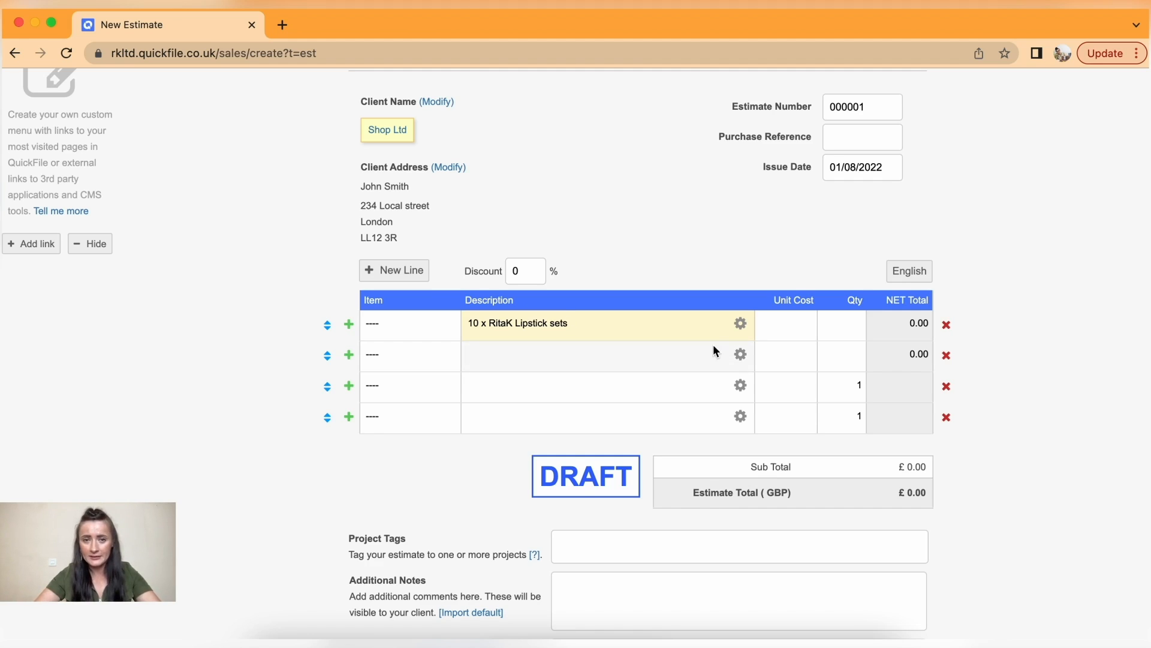
click(795, 321)
text(80)
click(841, 319)
text(10)
- Add a second line, '10 x RitaK Professional Mascara', at 50 each, quantity 10
click(573, 359)
text(10 x RitaK Lipstick sets)
key(BackSpace)
key(BackSpace)
key(BackSpace)
key(BackSpace)
key(BackSpace)
key(BackSpace)
key(BackSpace)
key(BackSpace)
key(BackSpace)
key(BackSpace)
key(BackSpace)
key(BackSpace)
key(BackSpace)
key(BackSpace)
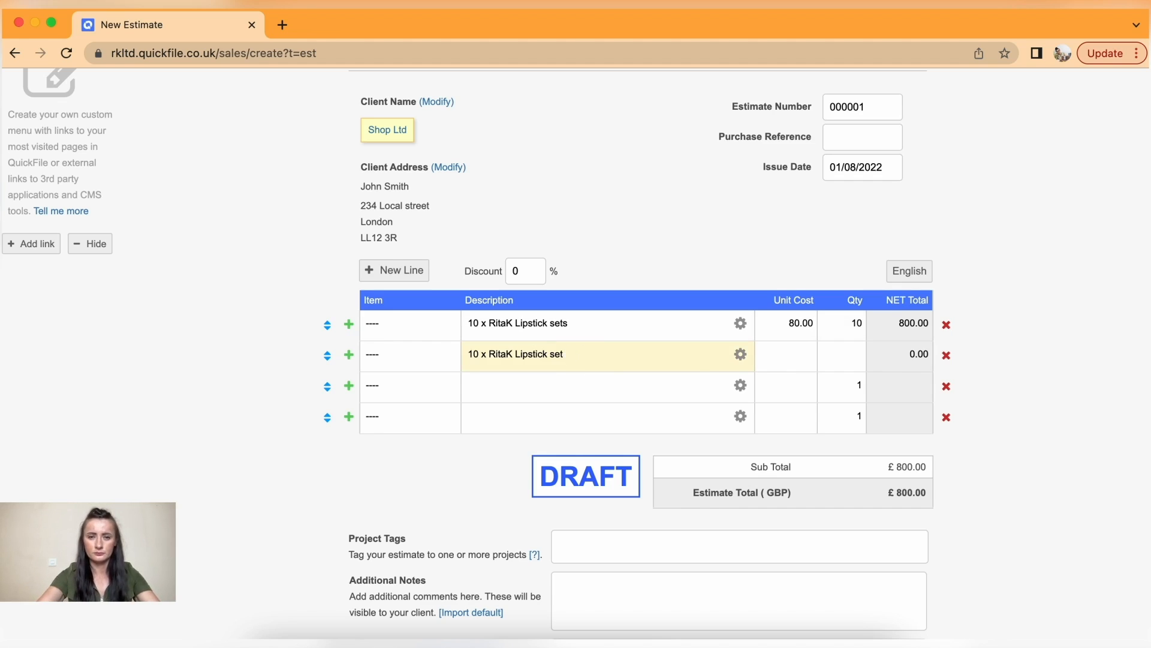
text(P)
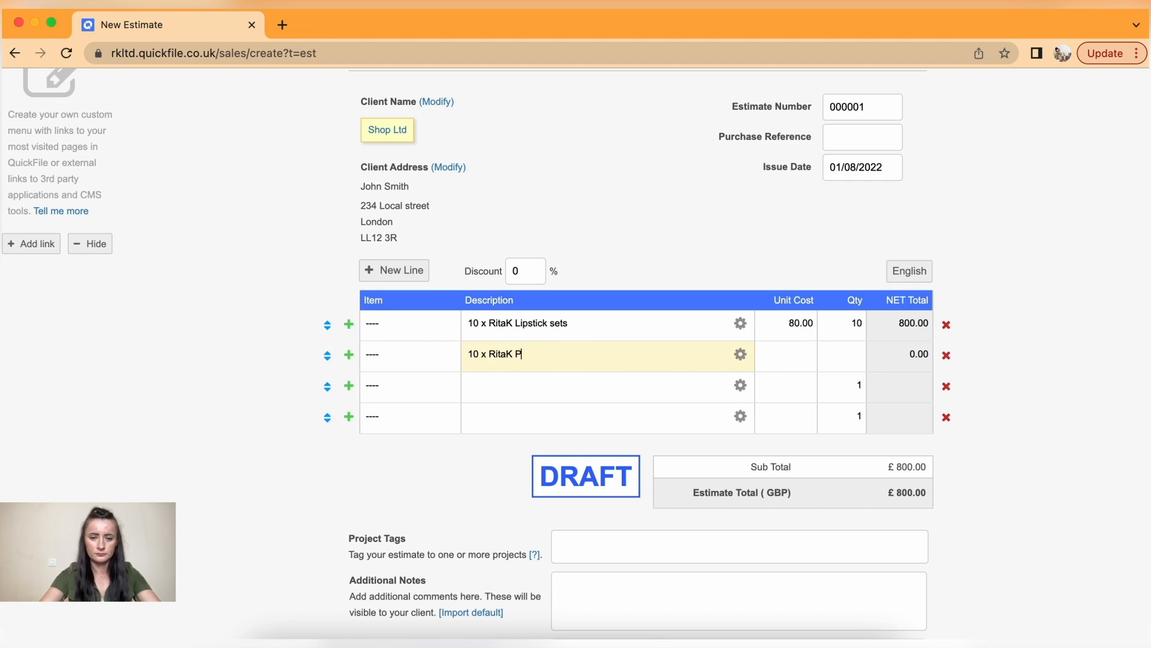
text(rofessional Mascara)
click(790, 360)
text(50)
click(846, 360)
text(10)
- Add a third line, '10 x RitaK Professional Eye shadow palette', at 40 each, quantity 10
click(656, 393)
text(10 x RitaK Lipstick sets)
key(BackSpace)
key(BackSpace)
key(BackSpace)
key(BackSpace)
key(BackSpace)
key(BackSpace)
key(BackSpace)
key(BackSpace)
key(BackSpace)
key(BackSpace)
key(BackSpace)
key(BackSpace)
key(BackSpace)
key(BackSpace)
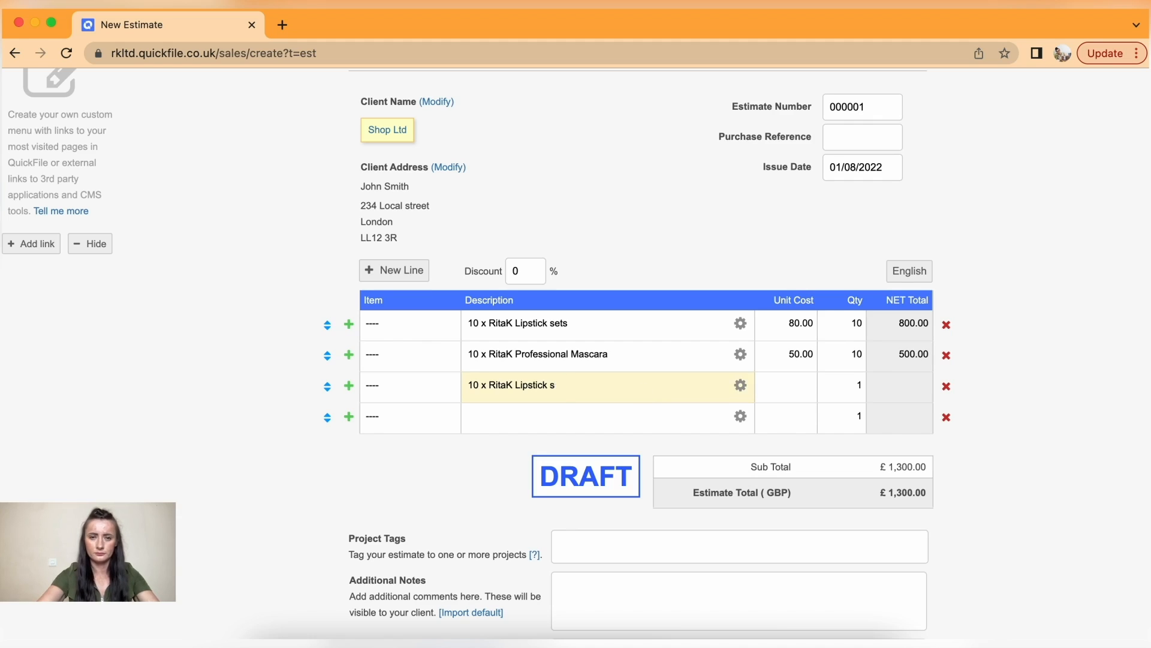
text(Profe)
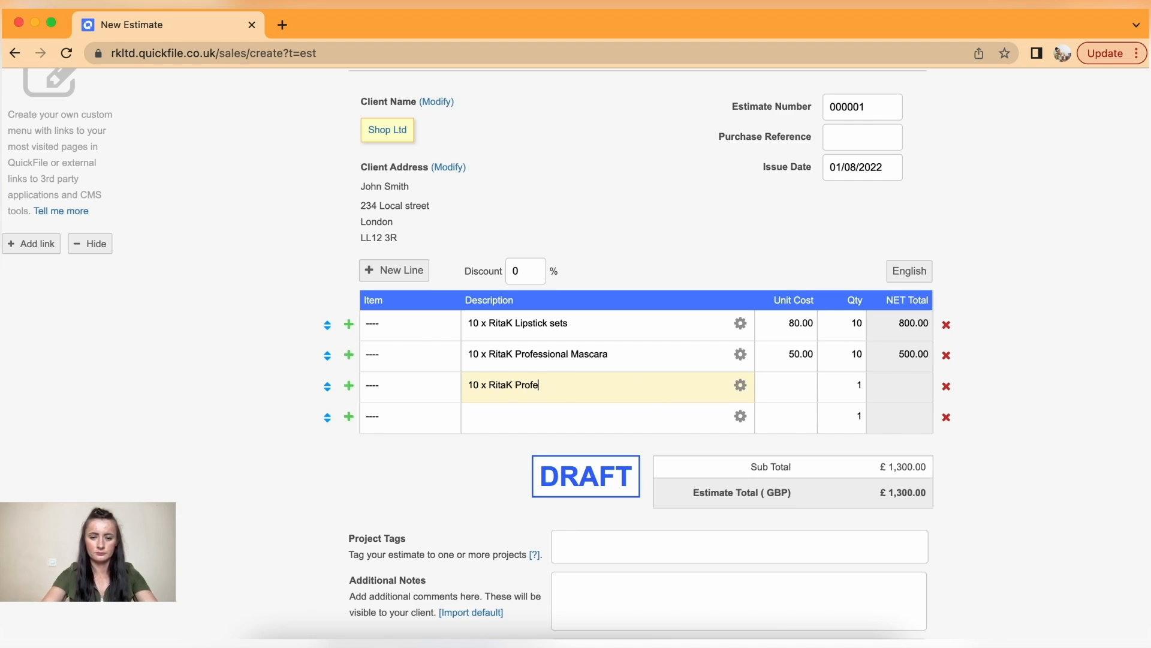
text(ssional Eye shadow palette)
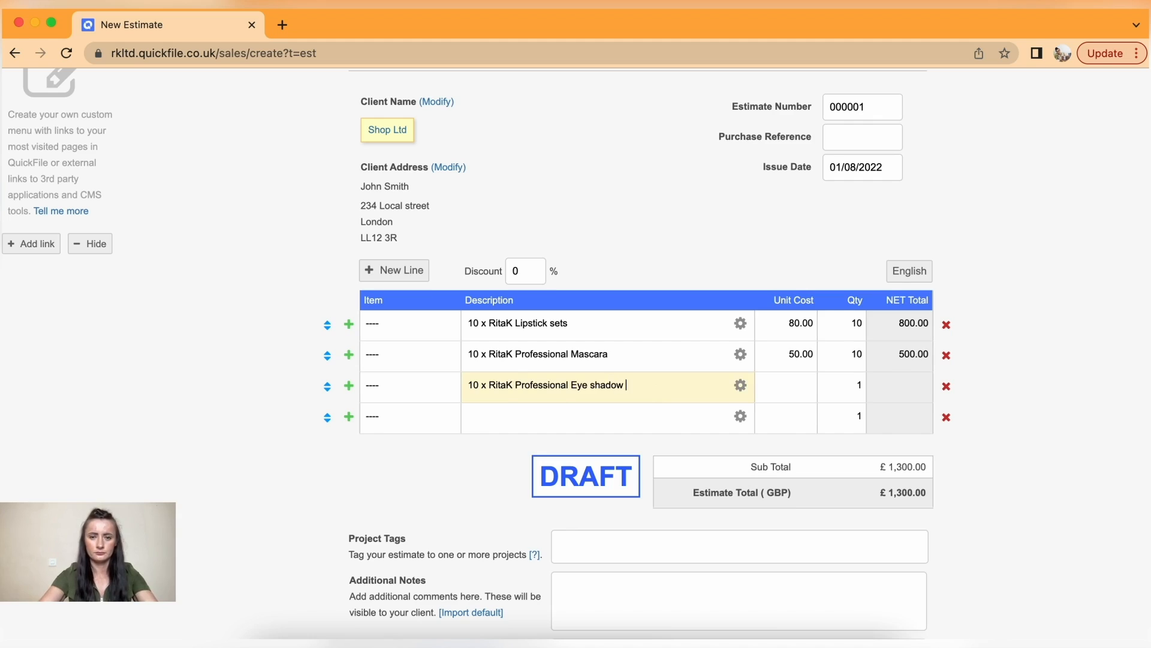
click(796, 390)
text(40)
key(Tab)
text(10)
- Add a fourth line for the RitaK Make-Up brush set (of10) at 140 each, quantity 10
click(671, 412)
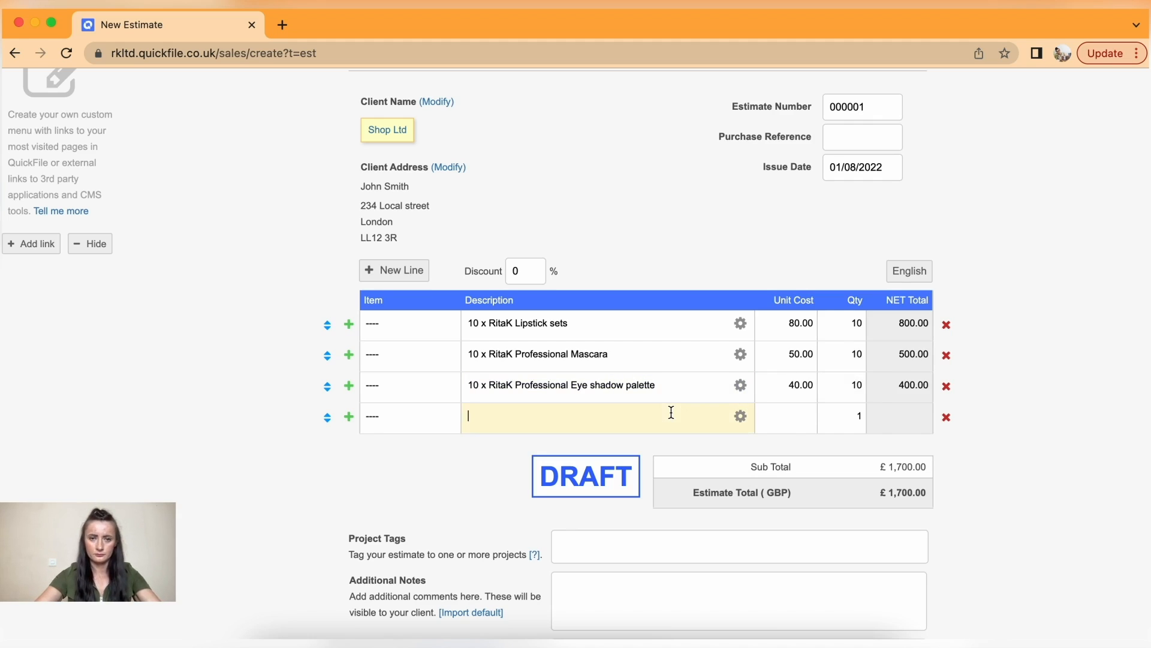
text(10 x RitaK Lipstick sets)
drag(586, 415, 514, 416)
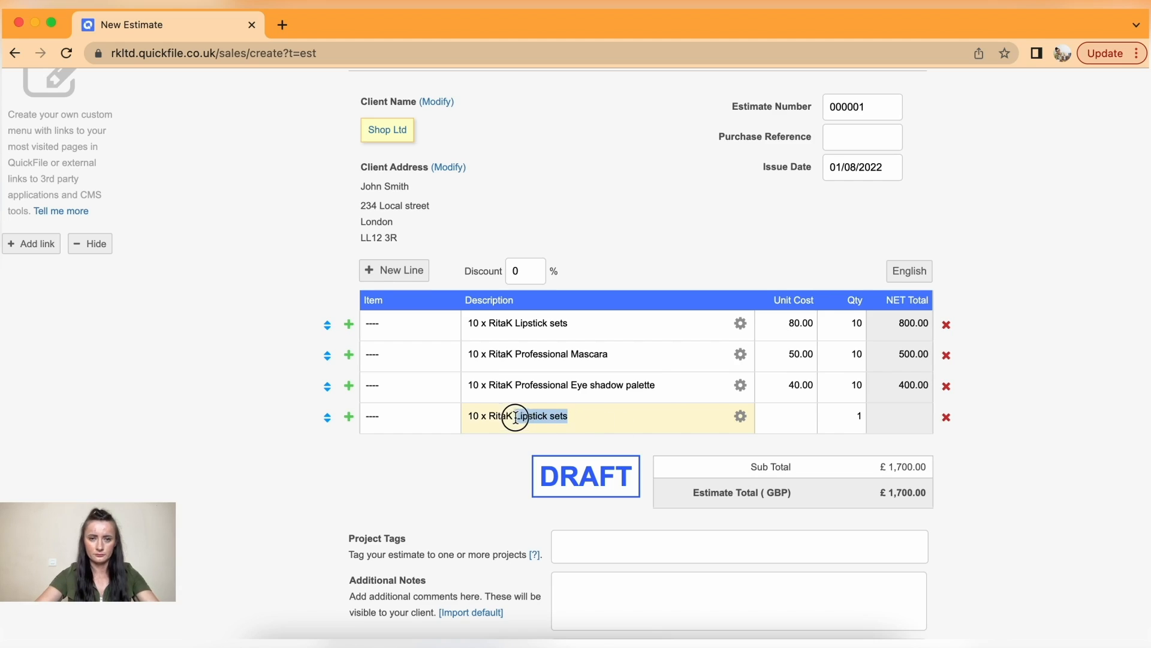
text(Make-up)
key(BackSpace)
key(BackSpace)
text(Up brush s)
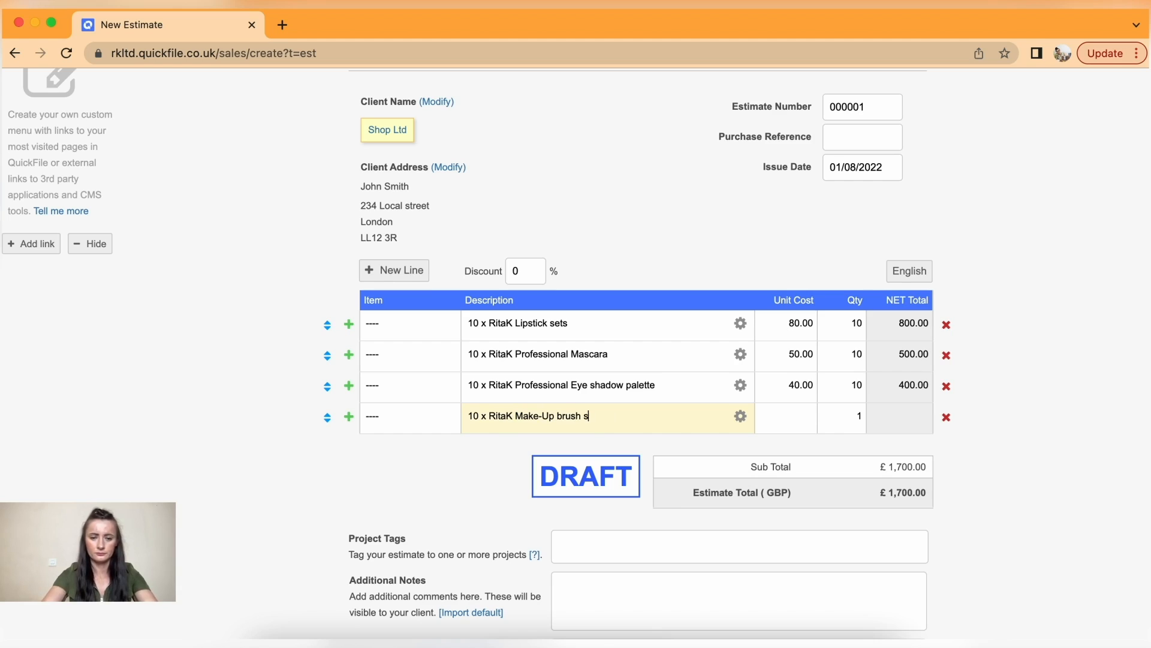
text(et (of10))
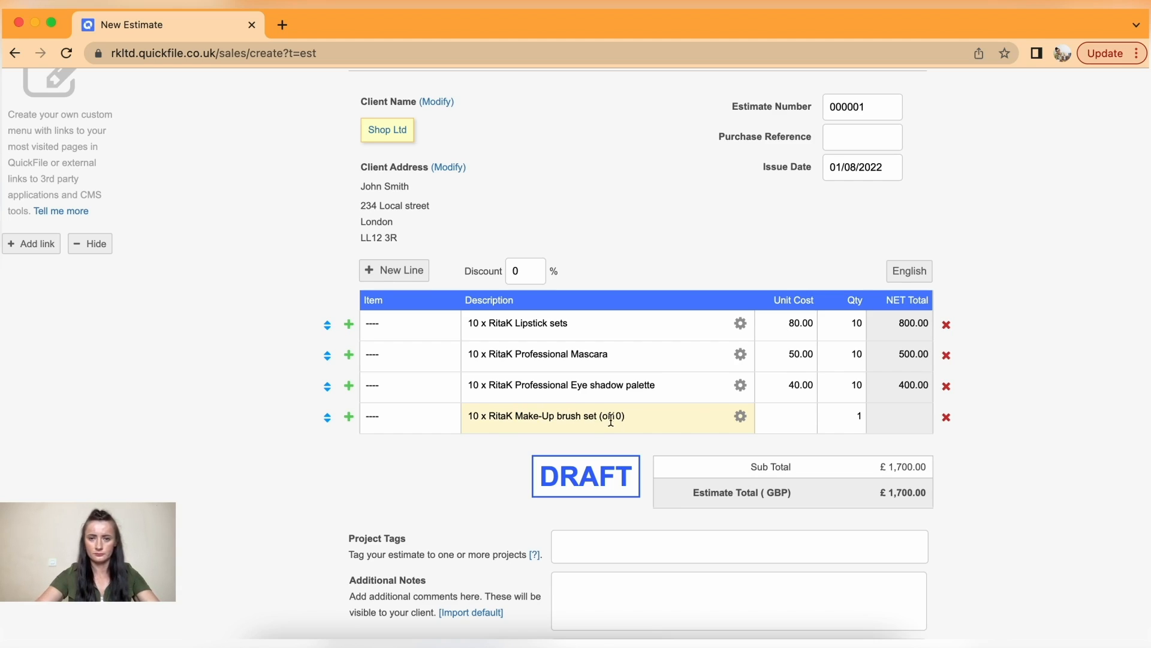
click(778, 416)
text(140)
click(858, 416)
text(0)
click(900, 418)
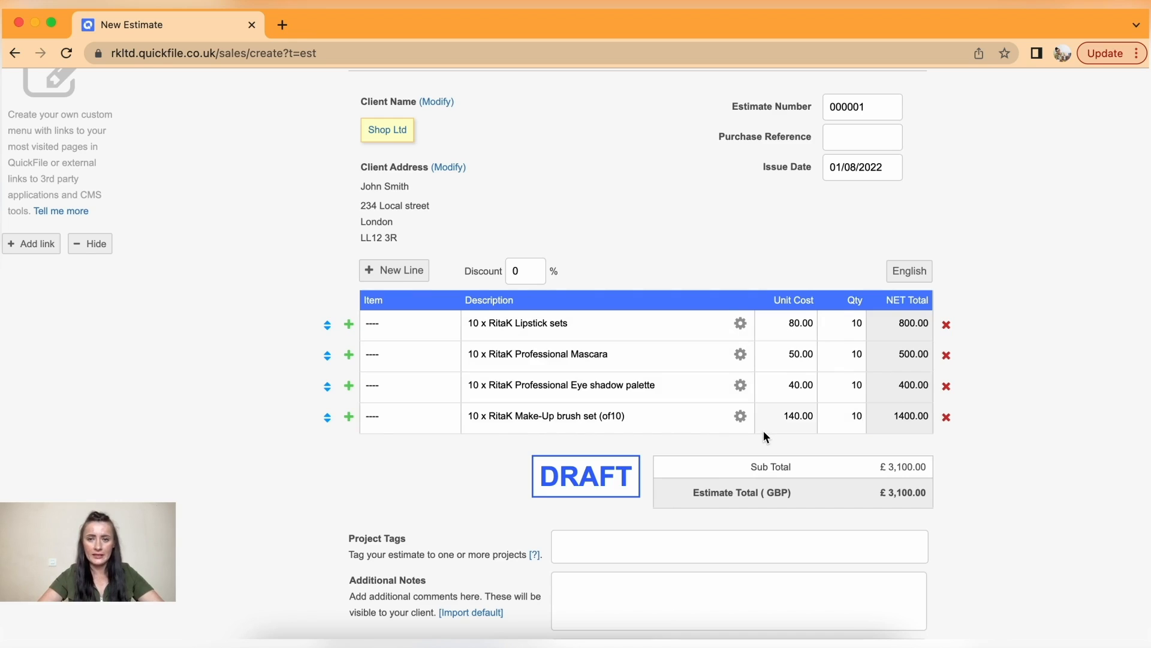
- Tick 'Save the above notes for future invoices?' at the bottom of the estimate form
scroll(764, 431, down, 3)
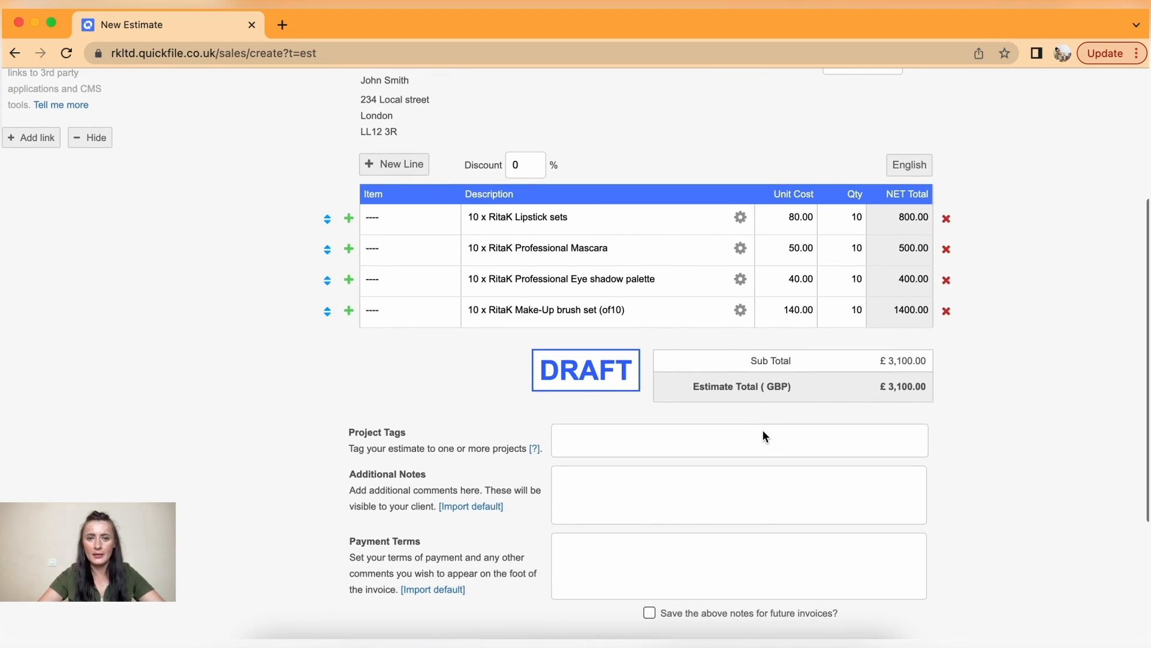
scroll(764, 436, down, 2)
scroll(762, 429, up, 8)
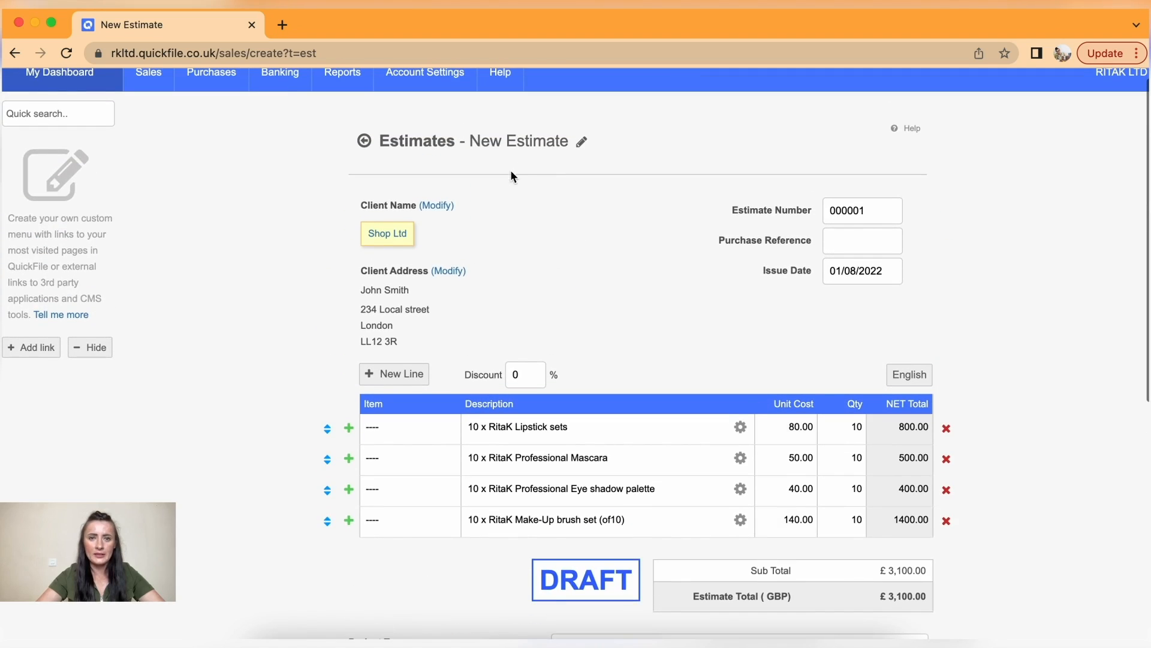
scroll(598, 487, down, 1)
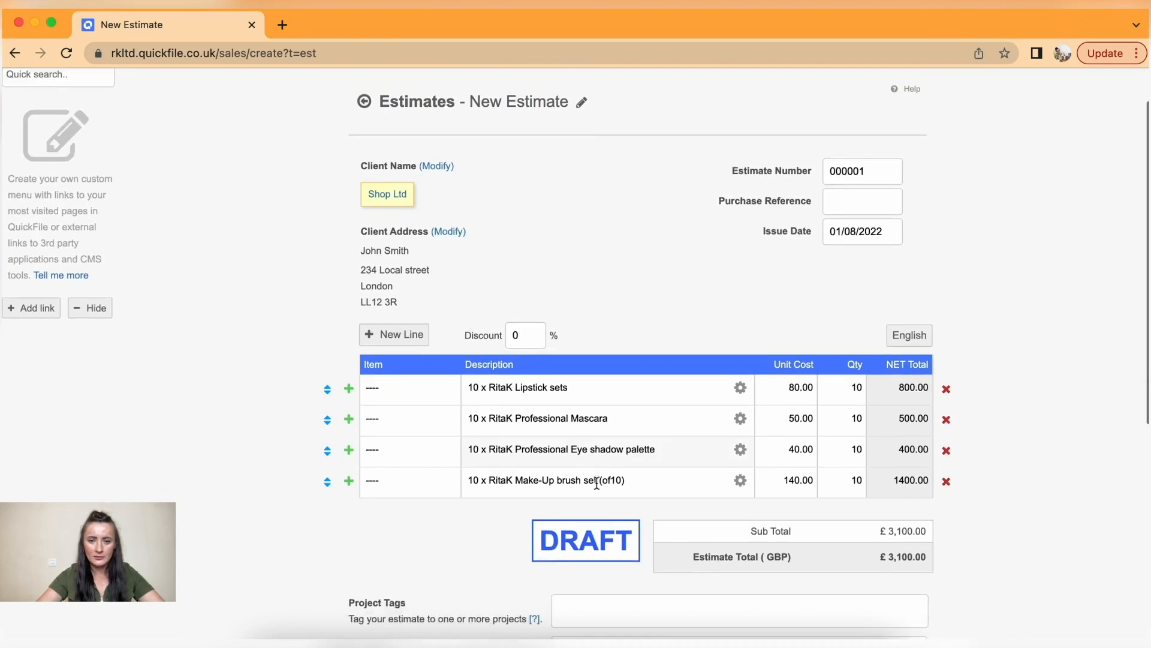
scroll(596, 482, down, 8)
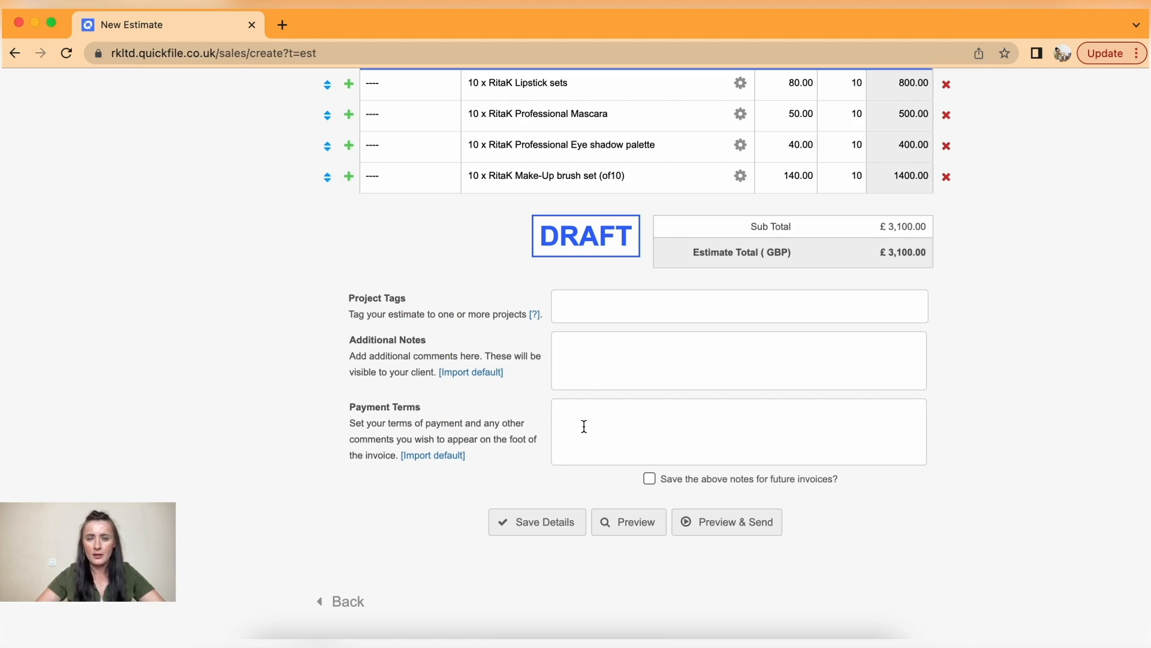
scroll(585, 426, down, 2)
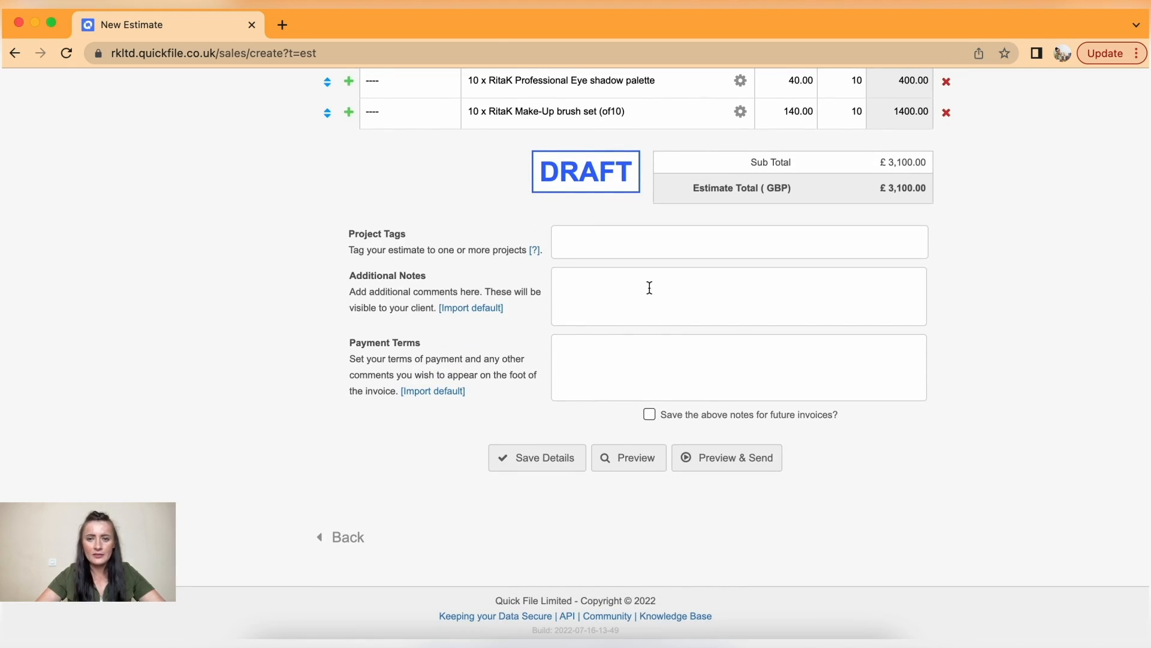
click(650, 415)
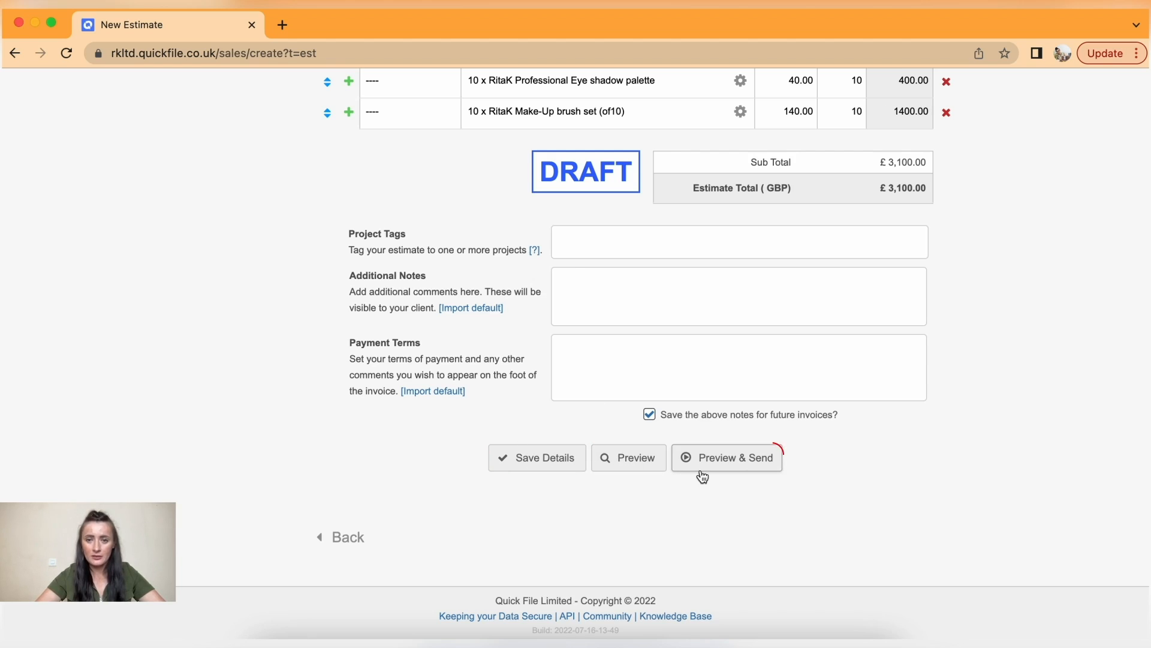
- Save estimate 000001 and review its preview before sending
click(719, 460)
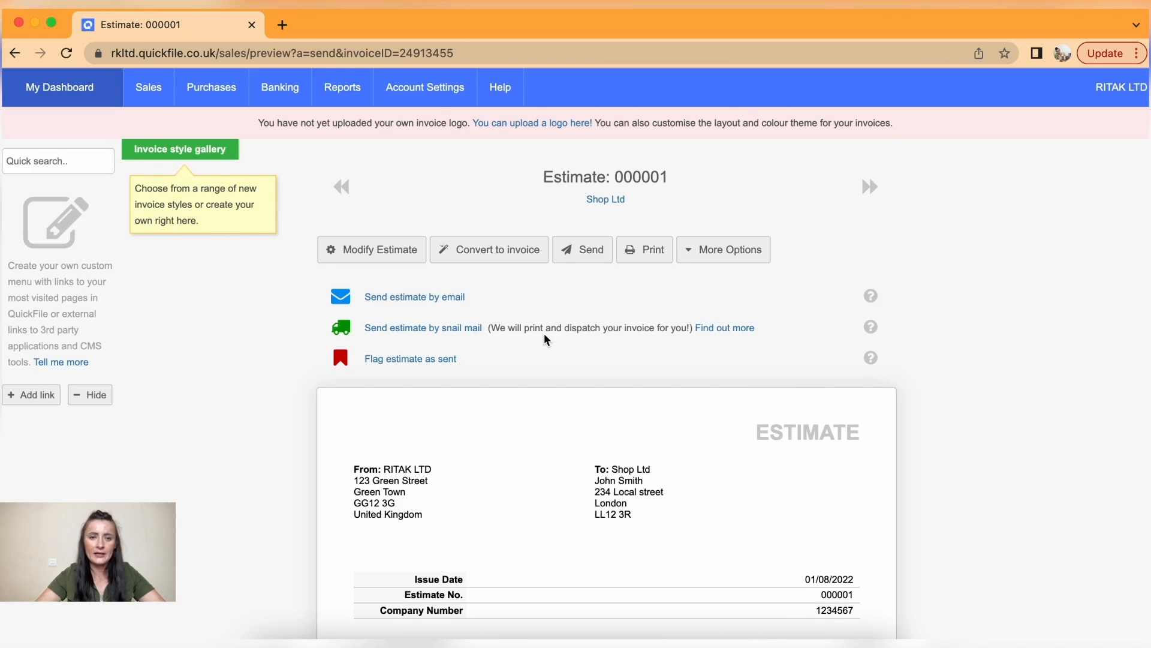
scroll(547, 339, down, 1)
scroll(547, 339, down, 1)
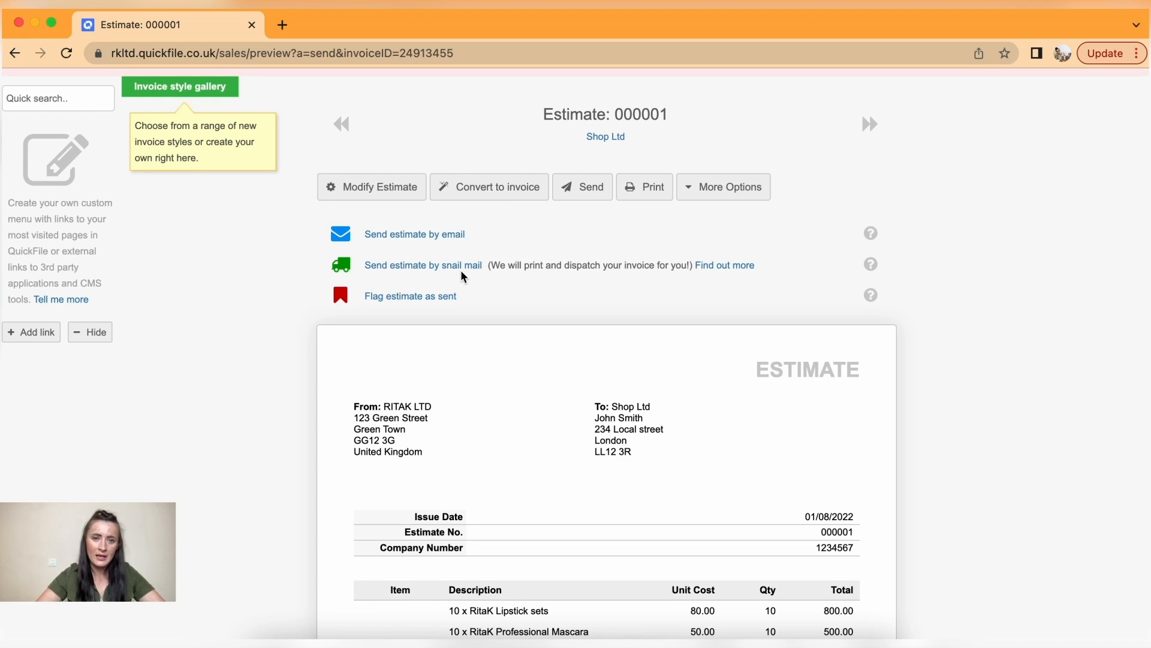
scroll(463, 276, down, 1)
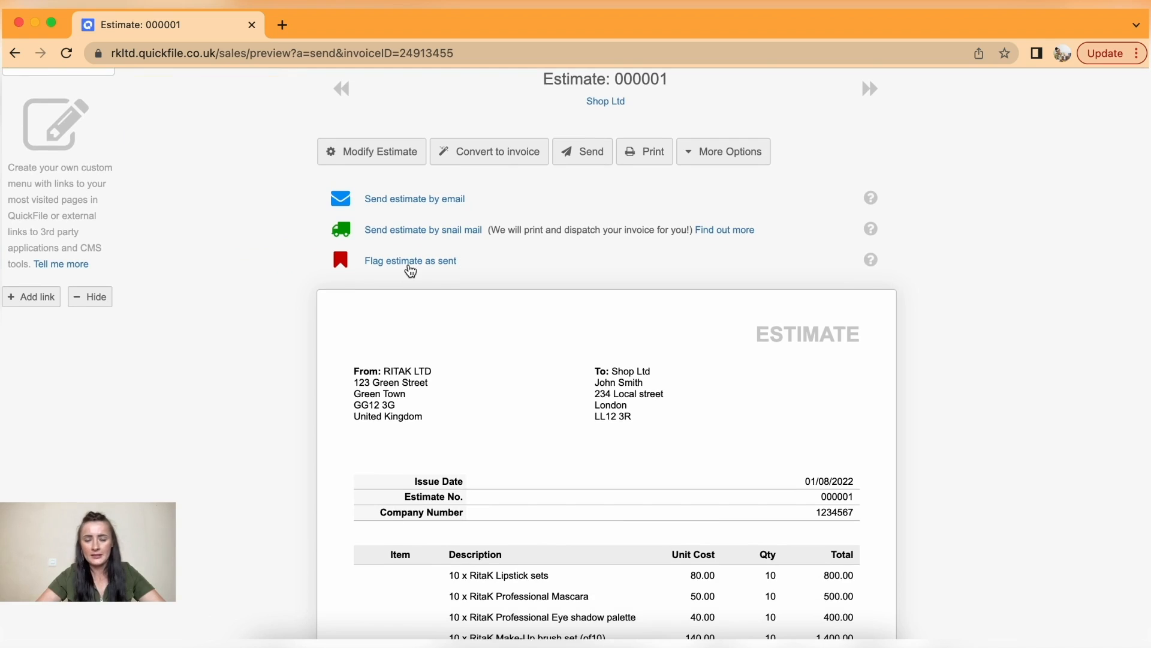
- Email the estimate to the client with a CC copy to yourself
click(408, 202)
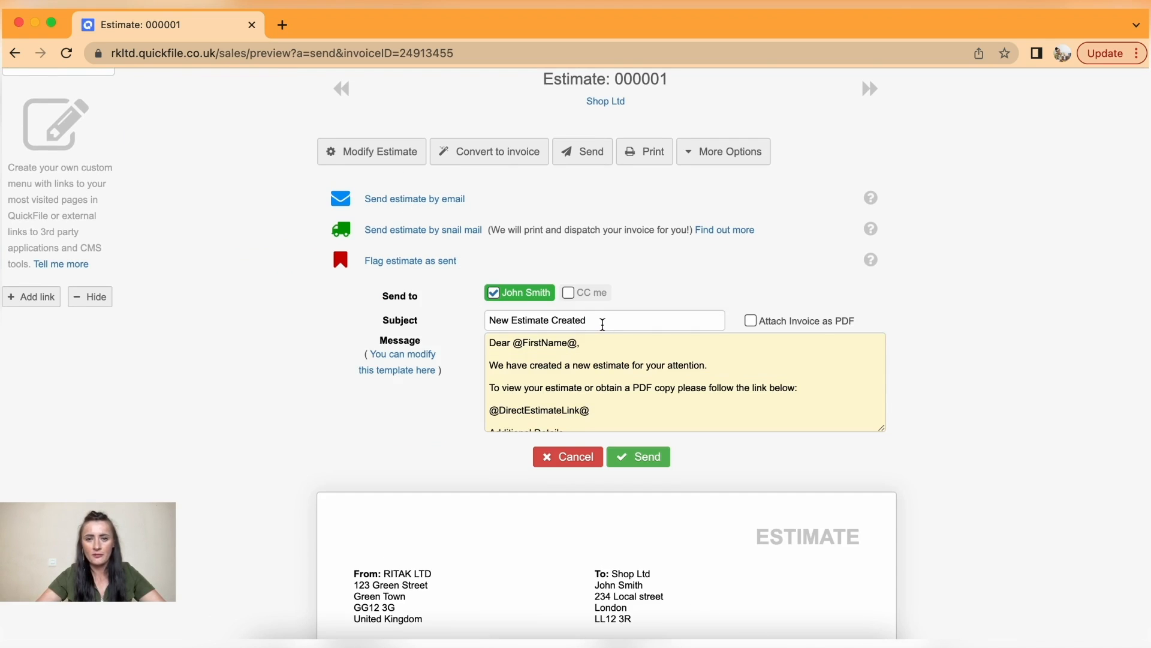
click(570, 293)
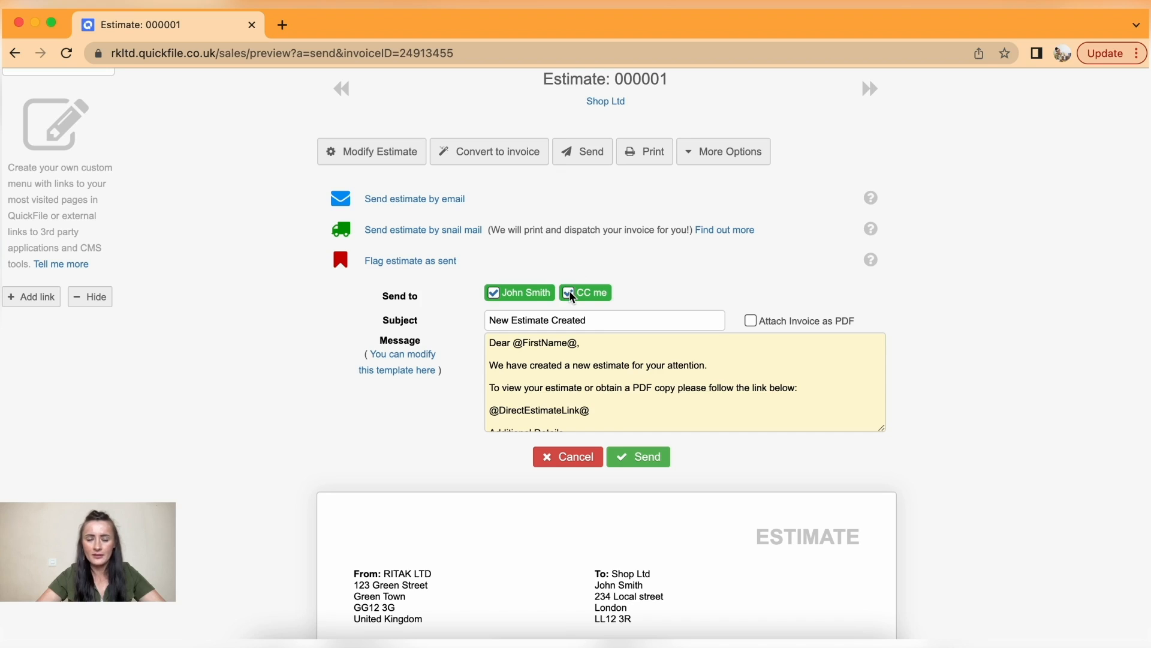
click(642, 459)
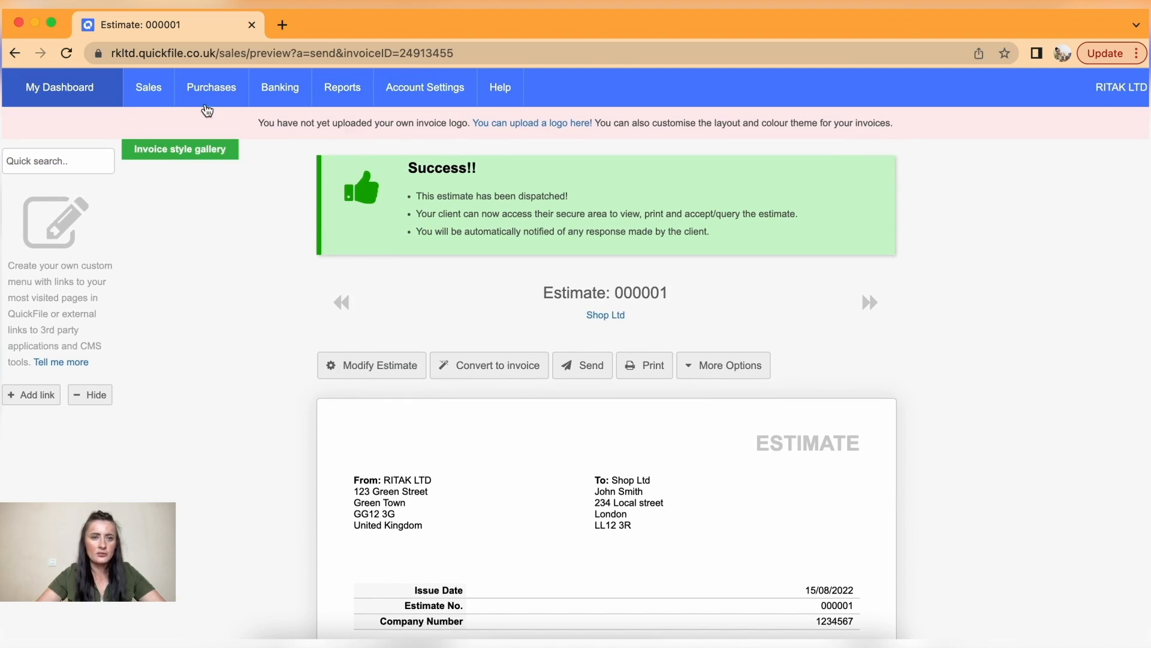
mouse_move(149, 97)
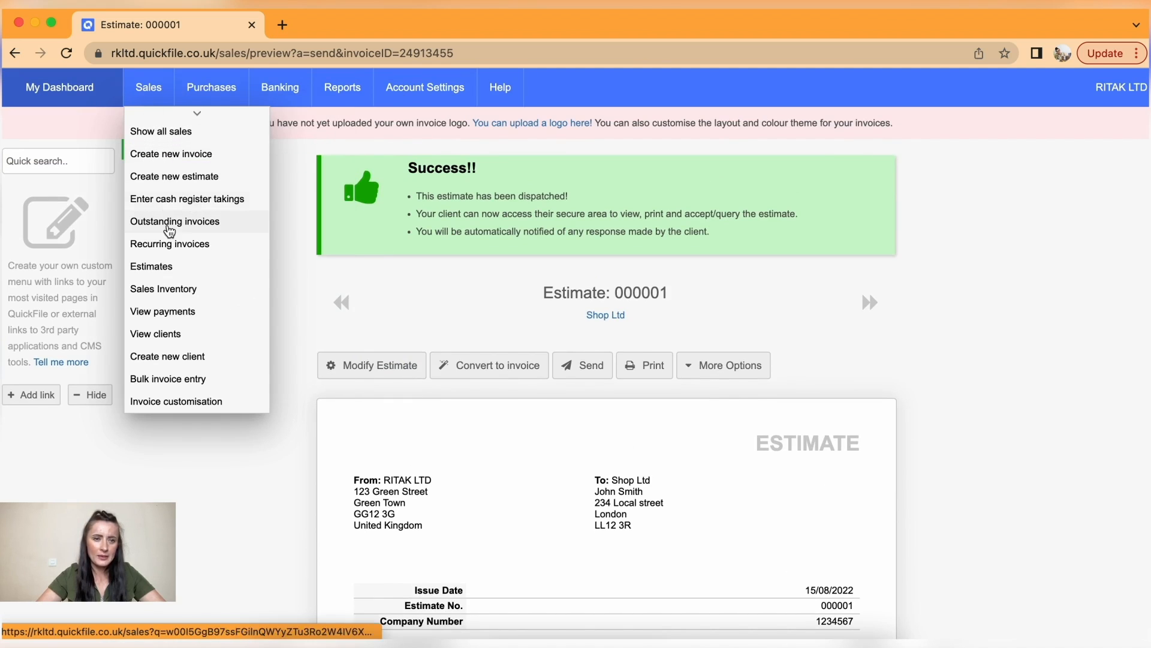
- Open the Estimates list and check the actions available for sent estimate 000001
click(187, 267)
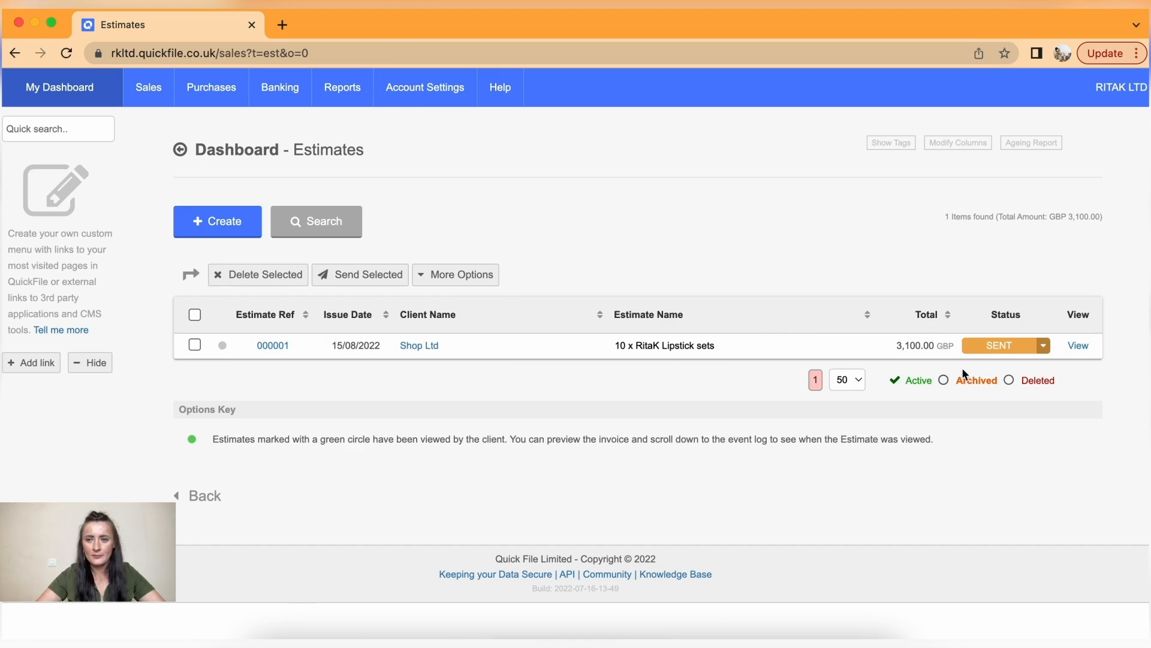
click(1044, 348)
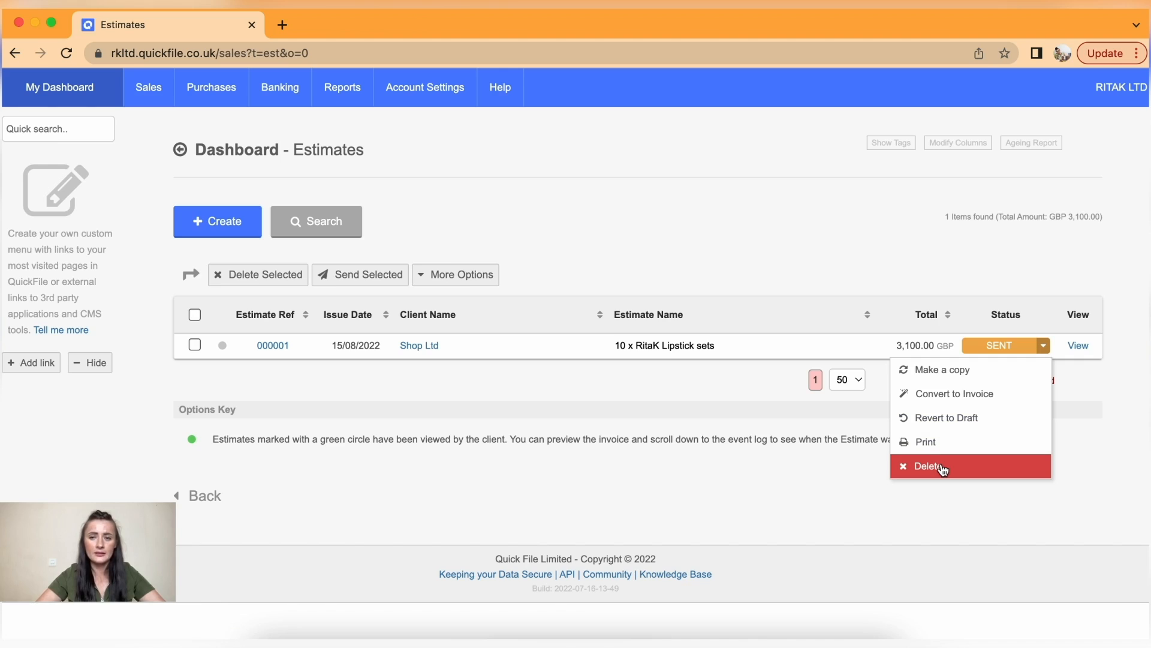
click(369, 375)
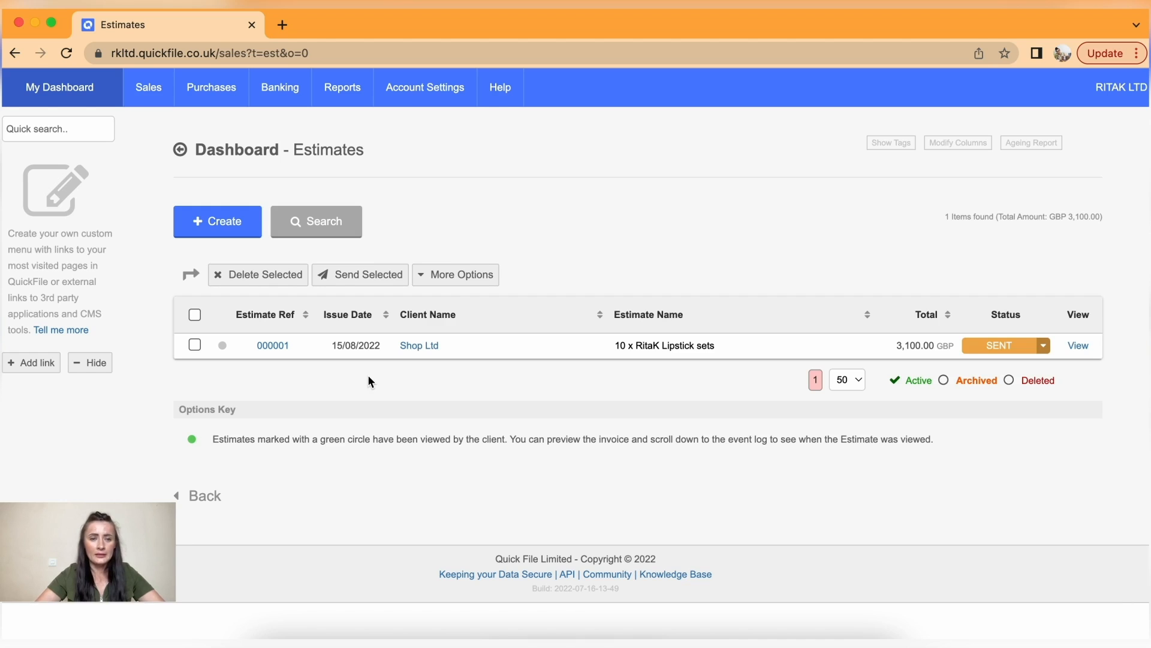
mouse_move(141, 96)
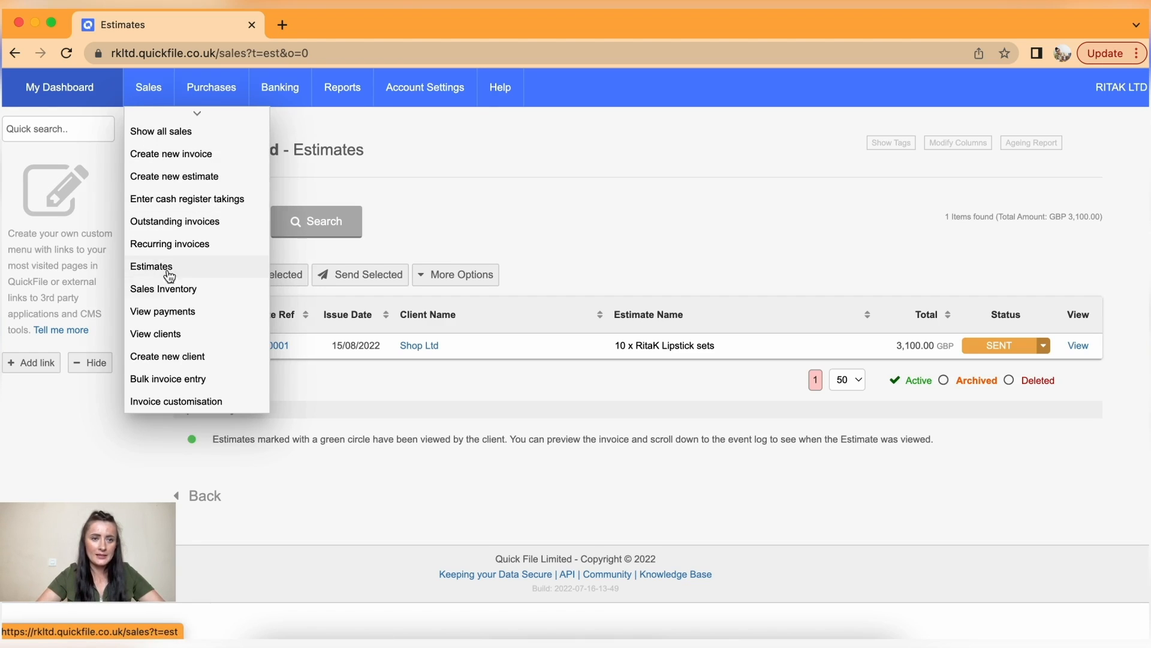
- Open Sales Inventory, look at the Purchase Order Items list, then return to Sales Items
click(189, 292)
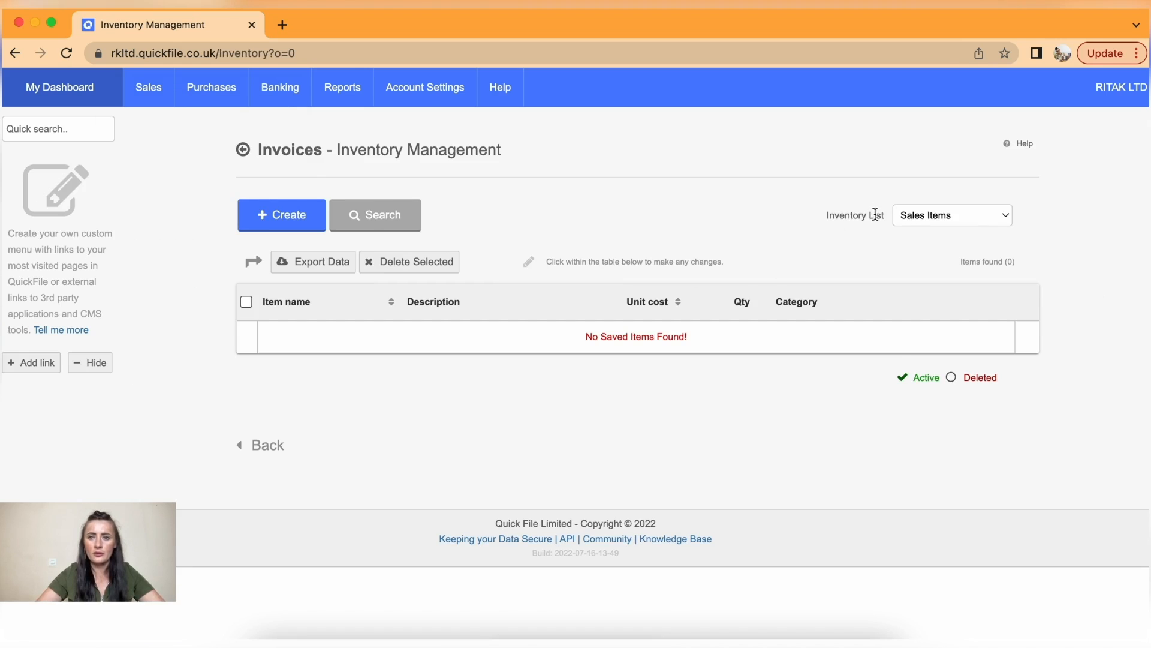
click(1004, 219)
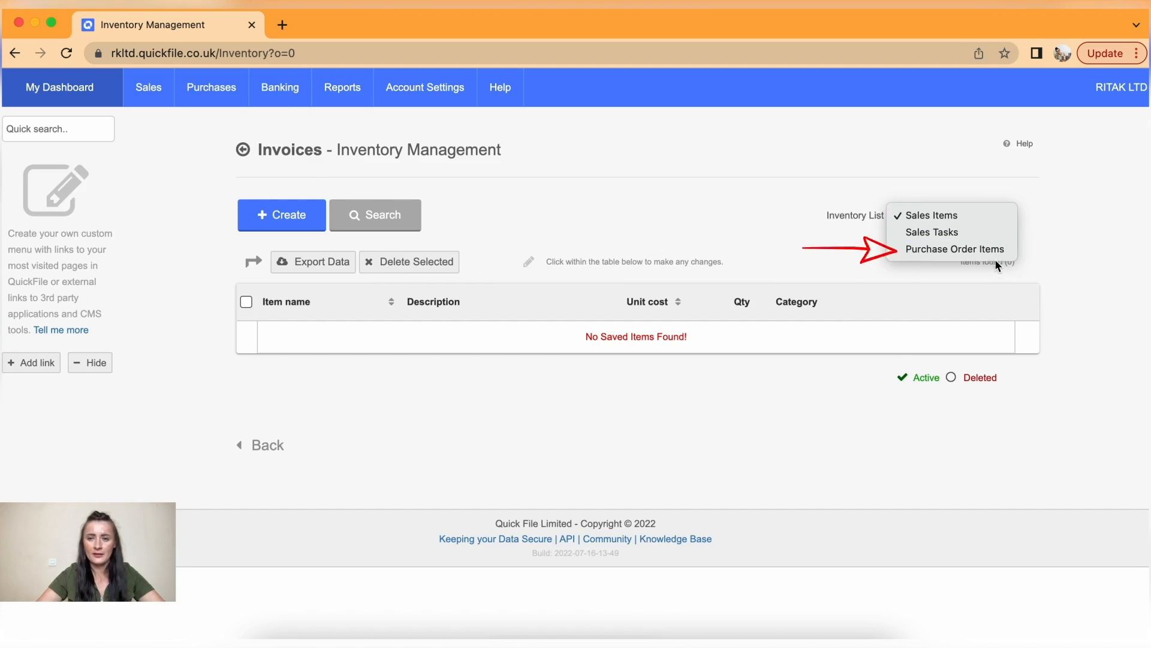
click(966, 251)
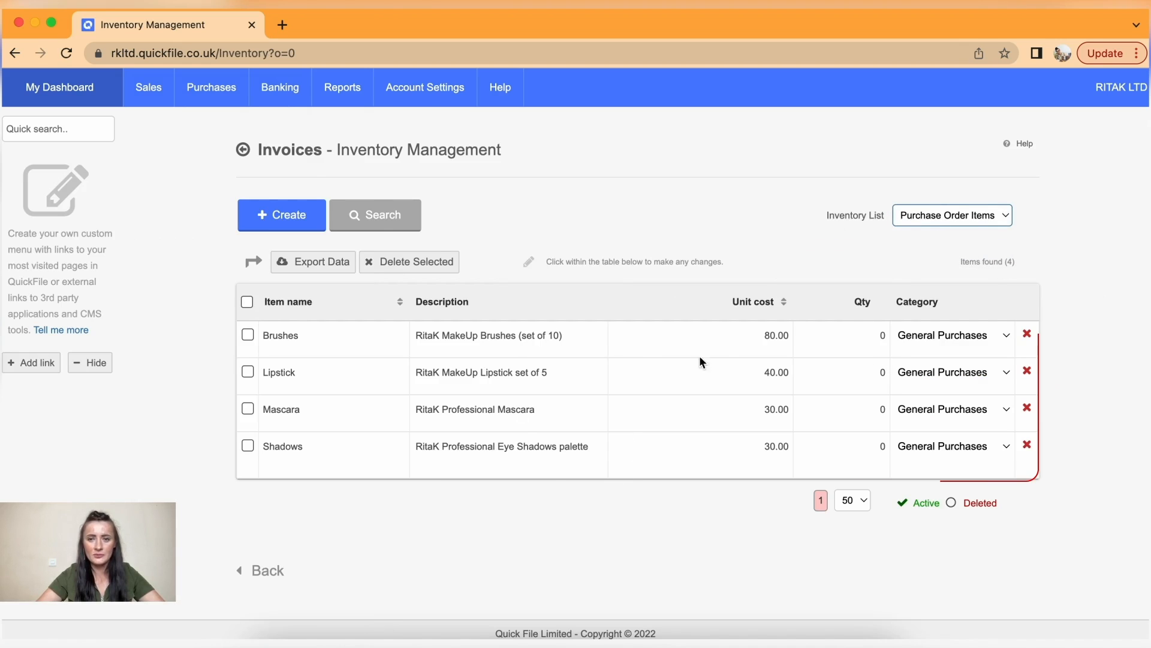
click(998, 214)
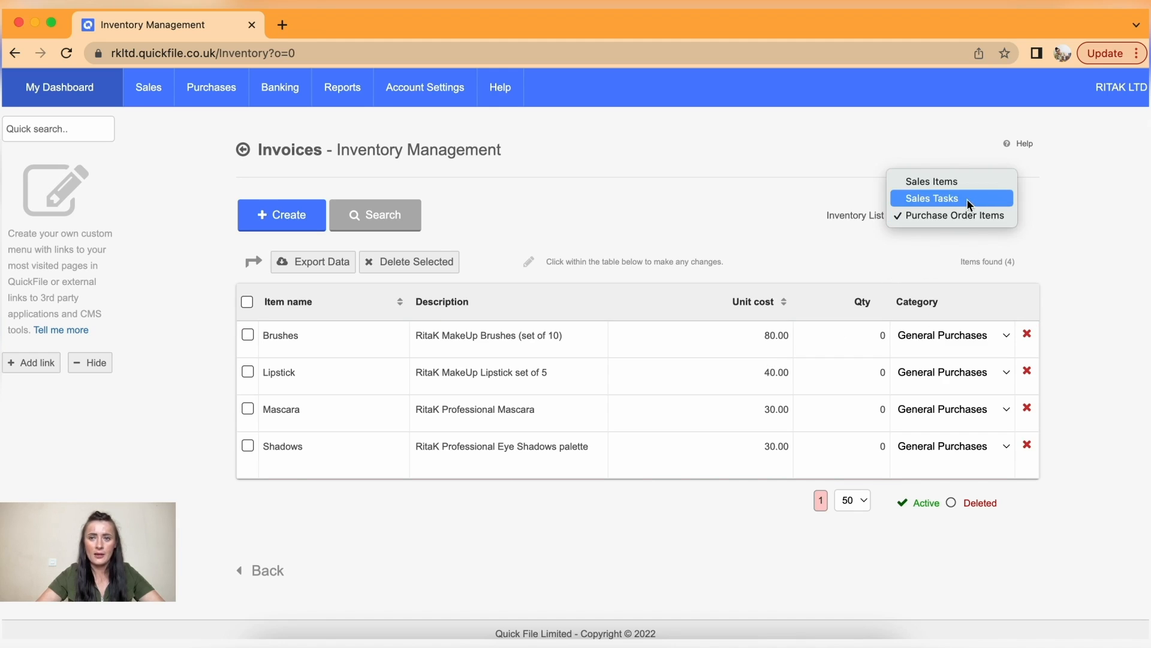
click(948, 183)
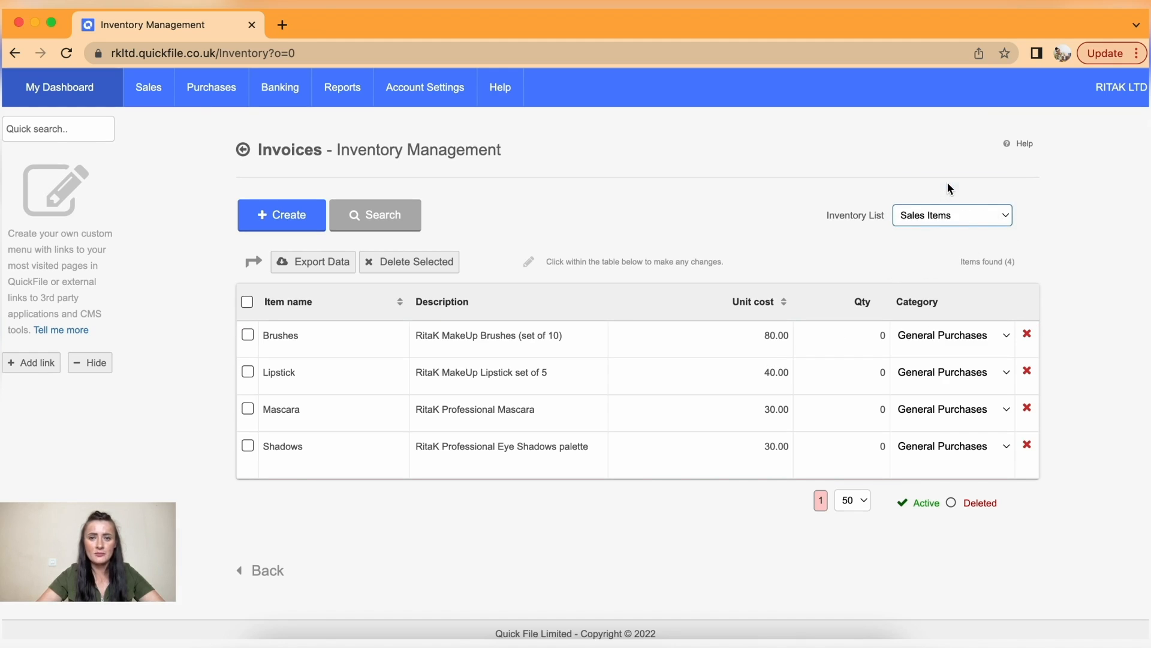
- Create a new sales item with its category set to Sales - Products
click(268, 226)
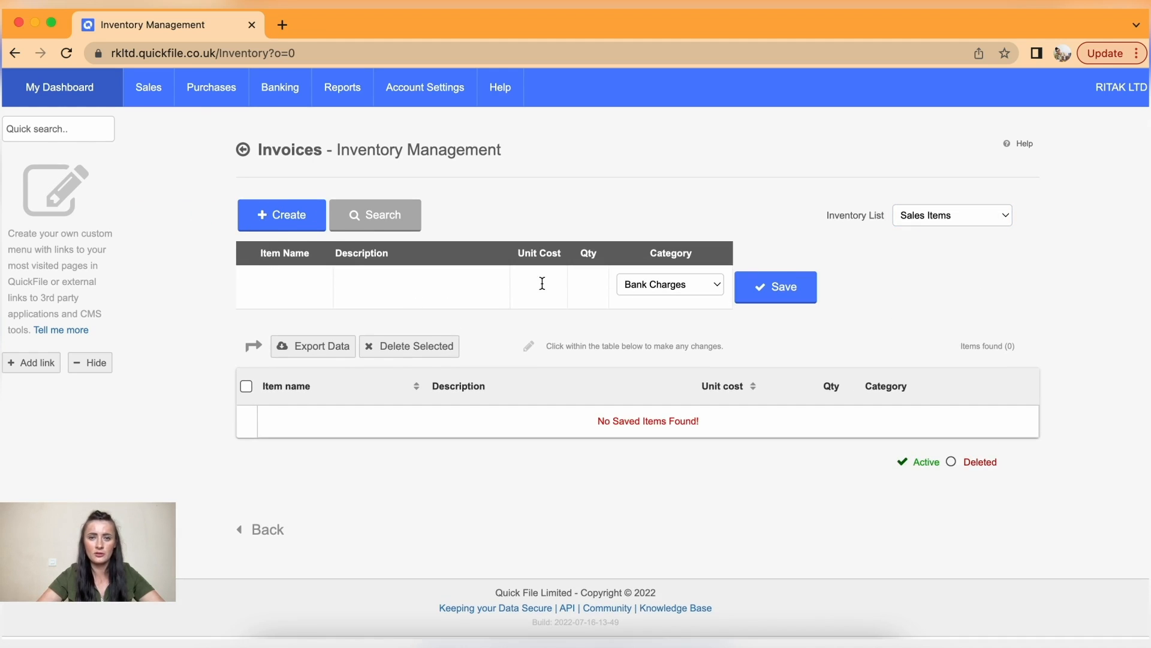
click(718, 283)
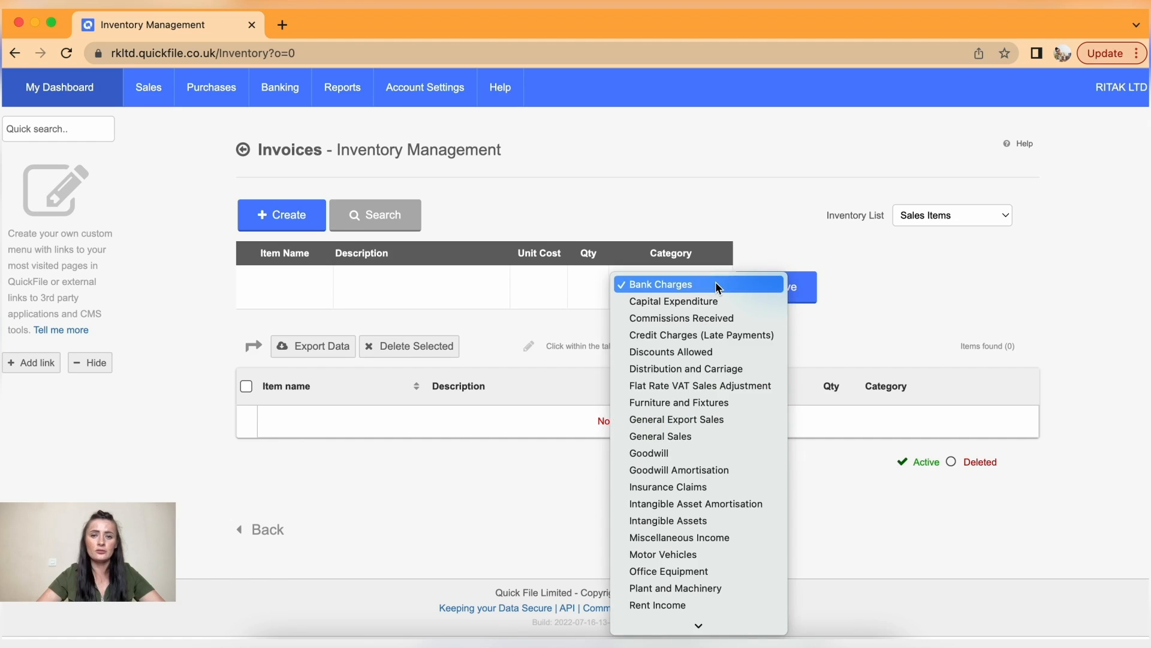
scroll(721, 524, down, 3)
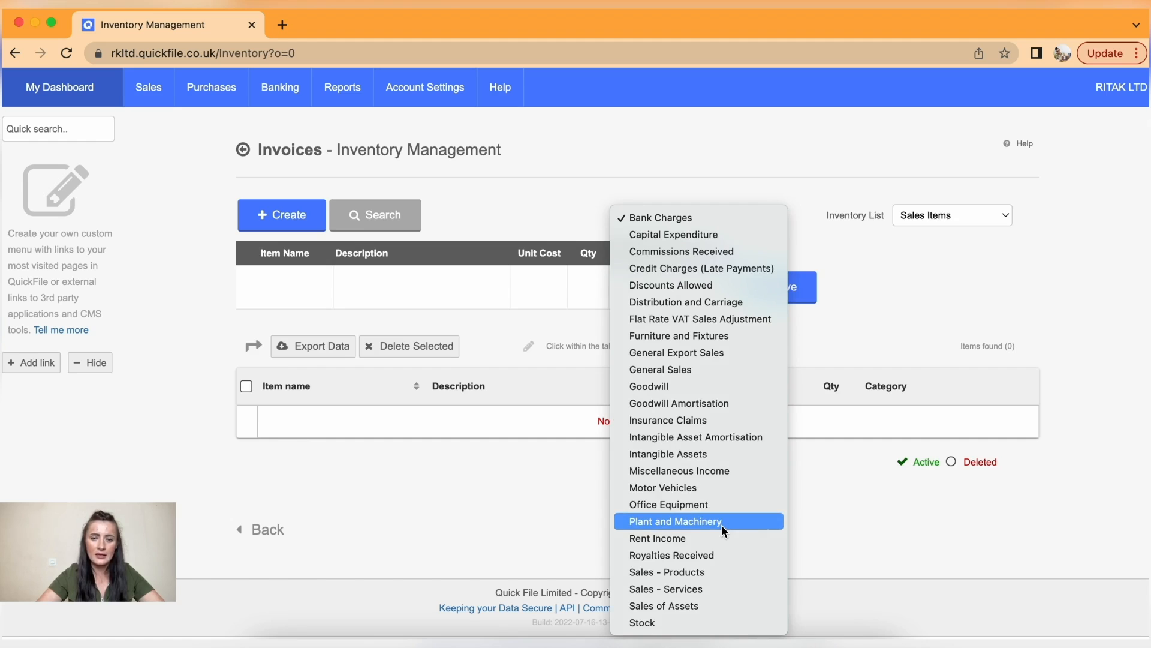
click(711, 571)
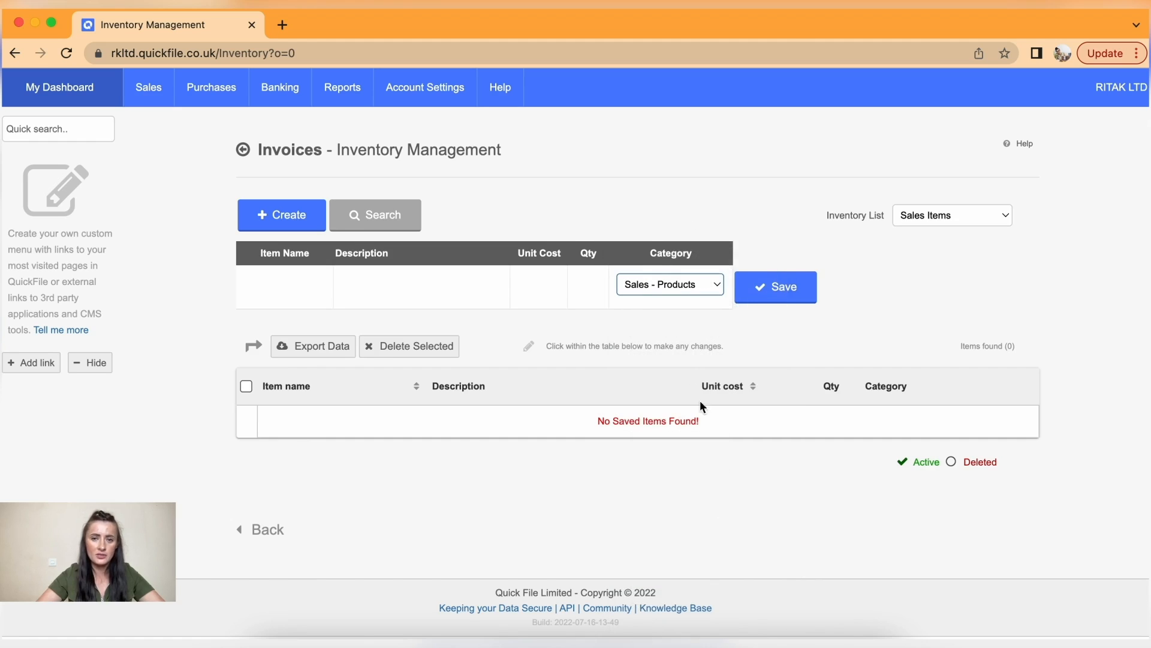
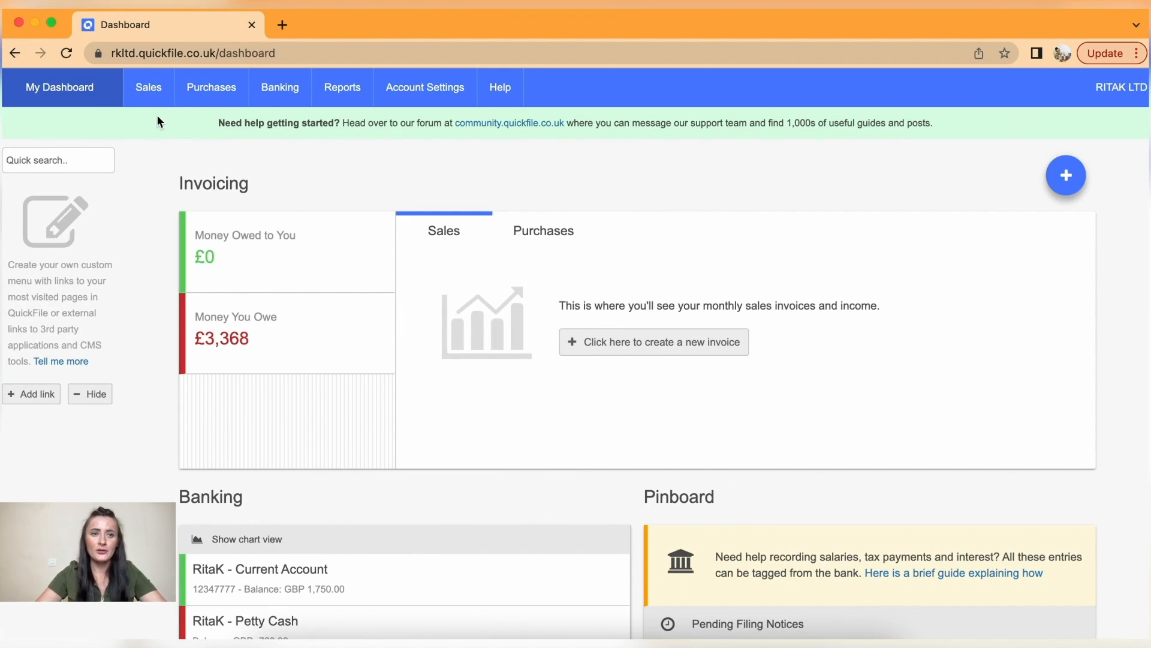
- Open estimate 000001 for Shop Ltd and show its Convert to invoice options
mouse_move(149, 90)
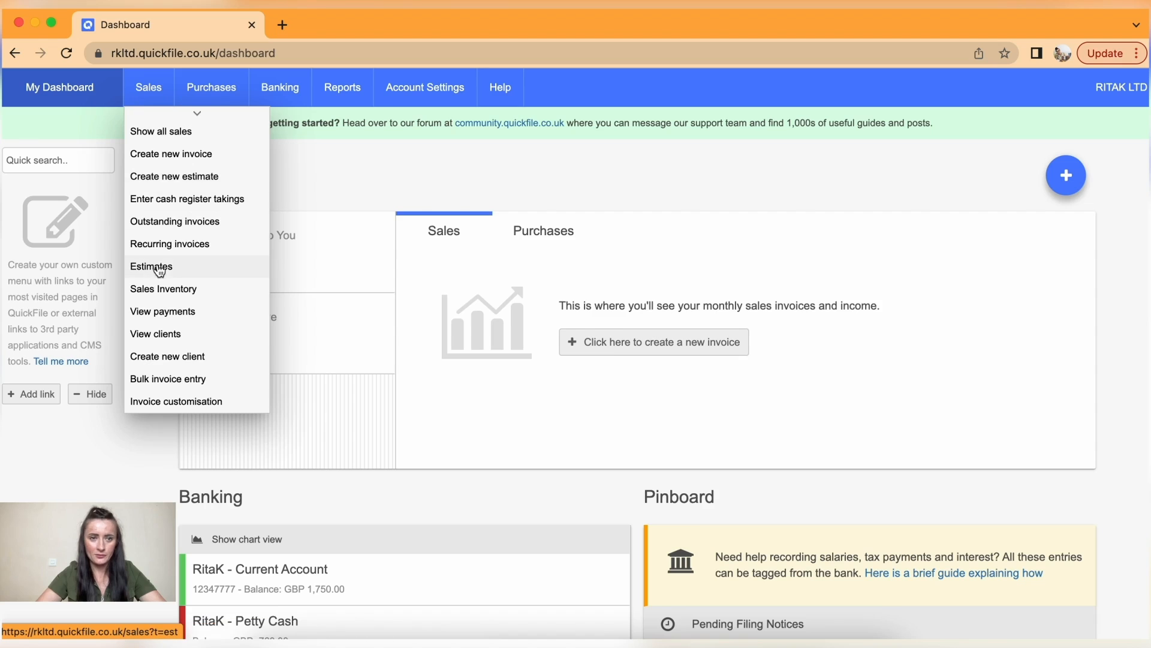
click(192, 270)
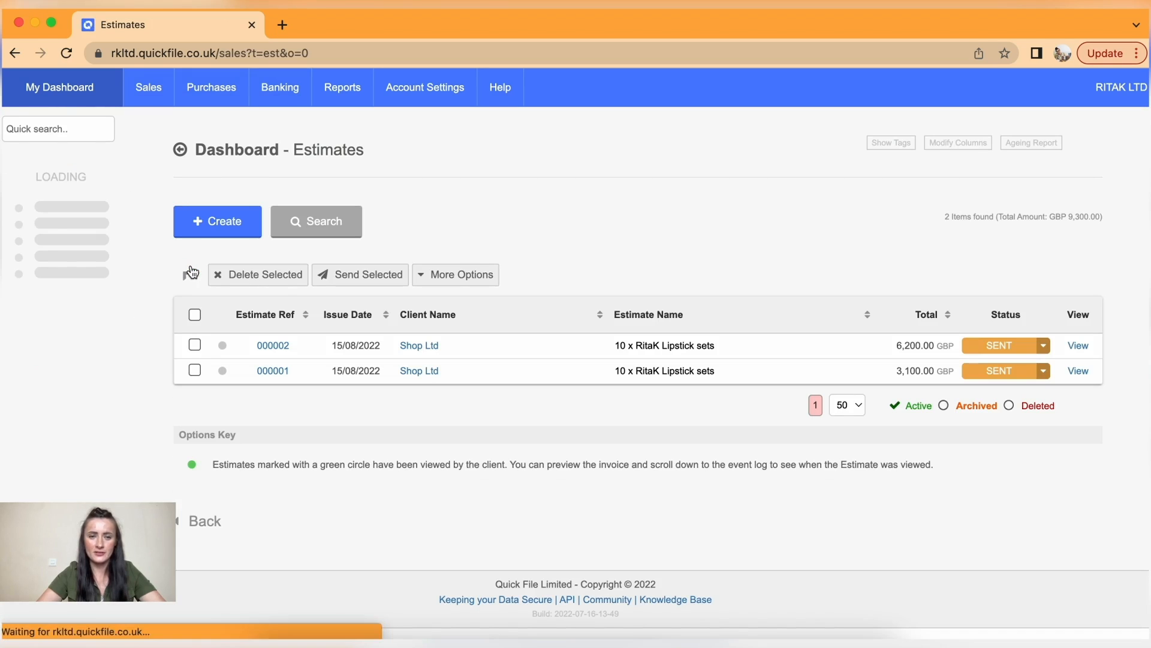
click(274, 375)
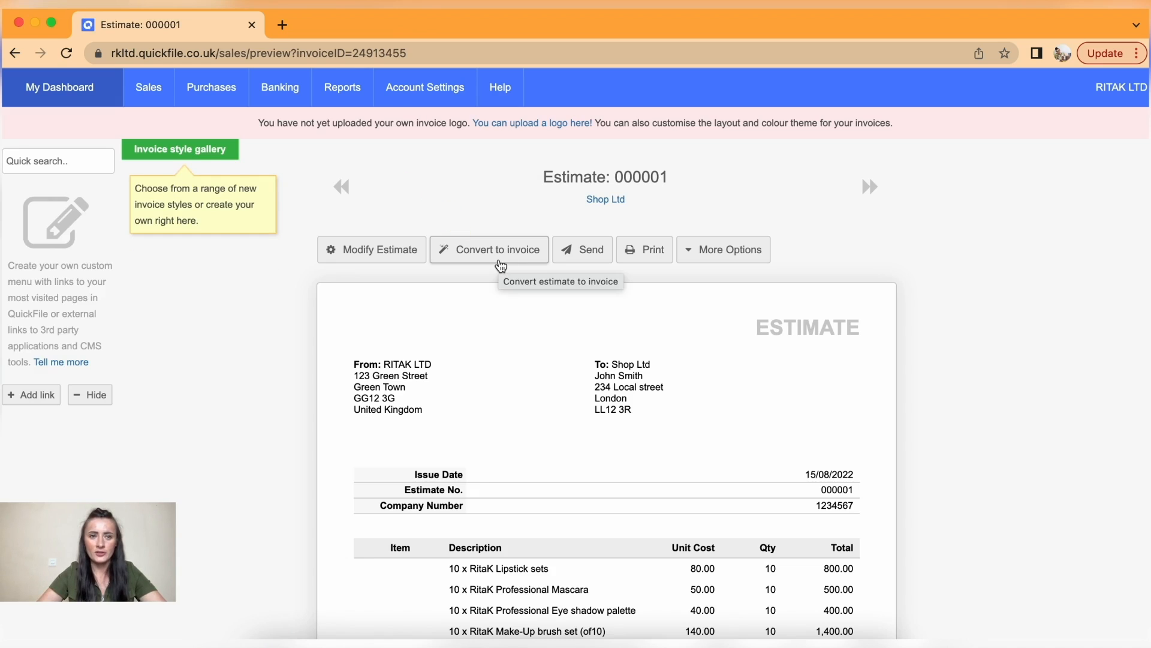
click(501, 263)
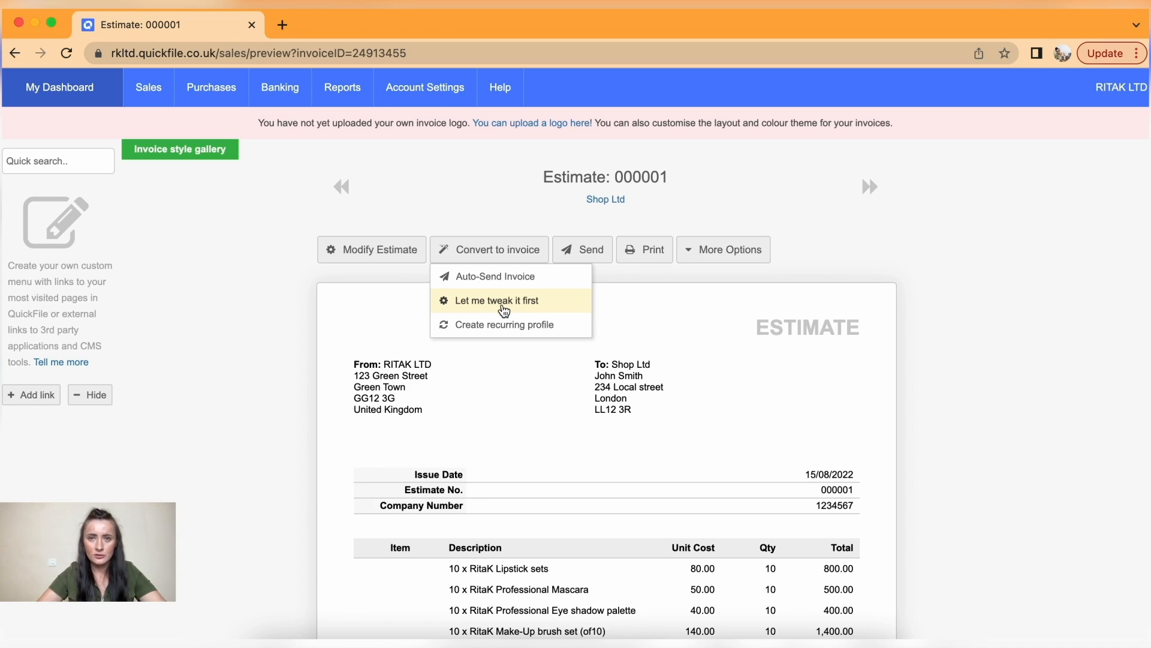
- Convert the estimate to an invoice dated 08/08/2022 with purchase reference EST00001 and save it
click(486, 301)
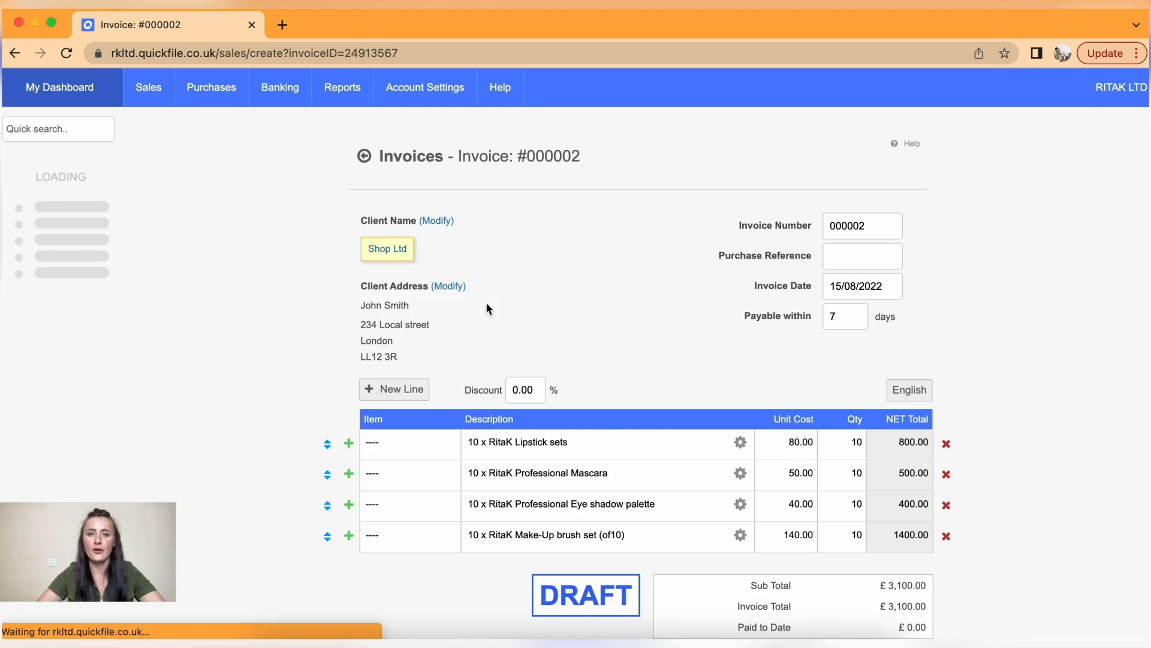
click(894, 285)
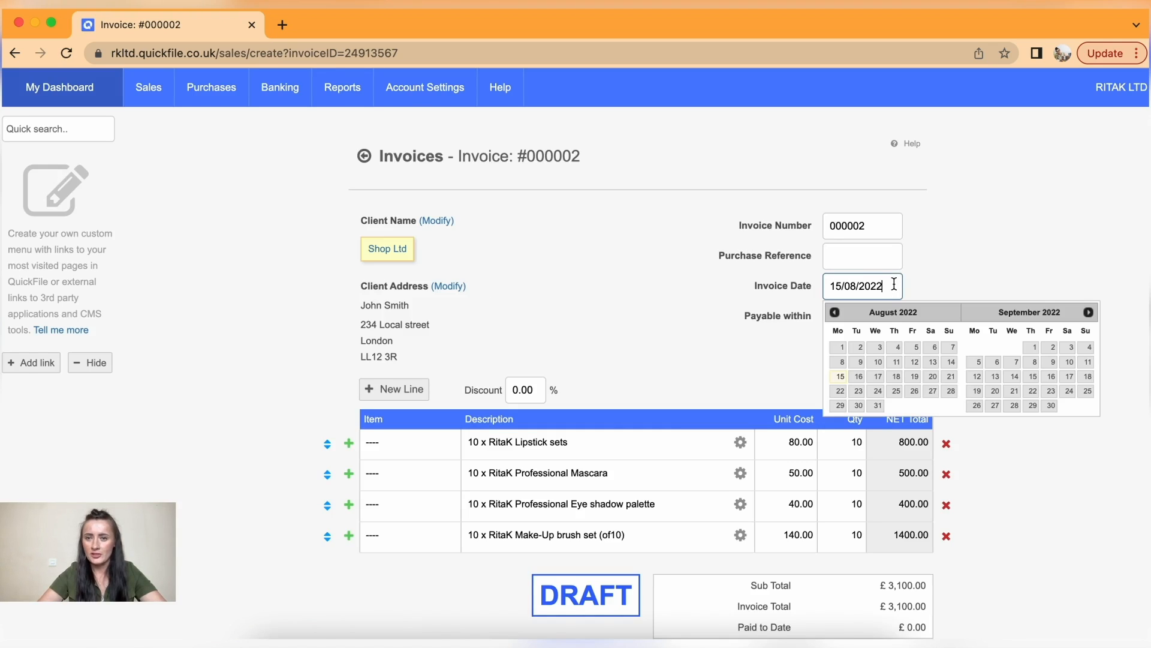
click(843, 362)
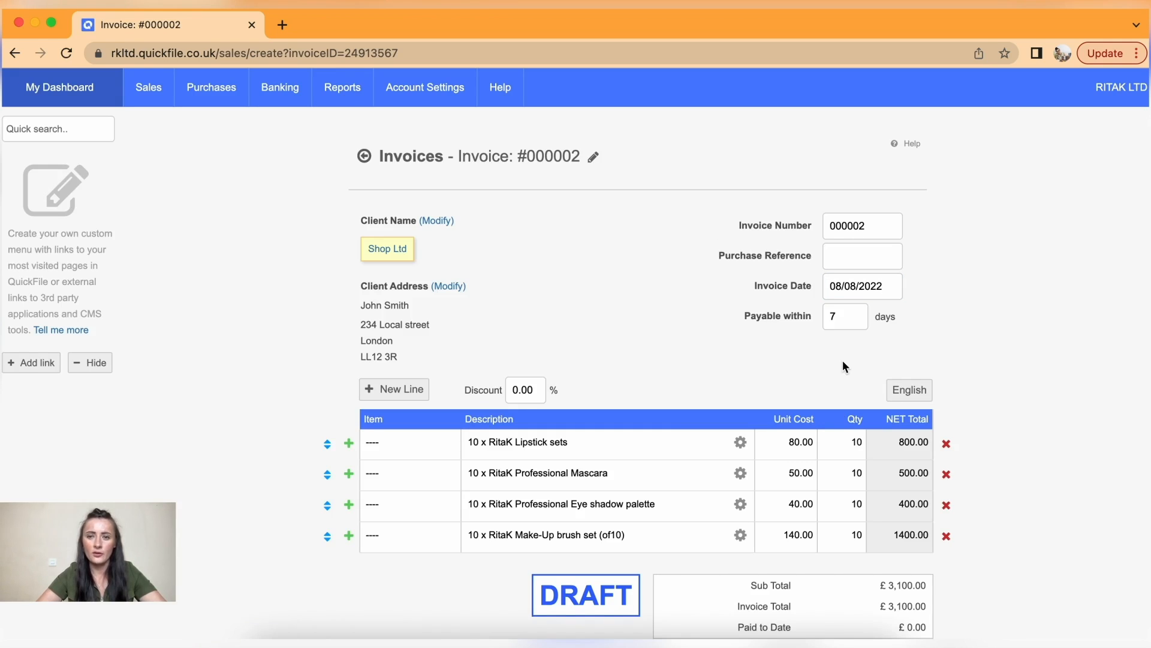
scroll(713, 347, down, 1)
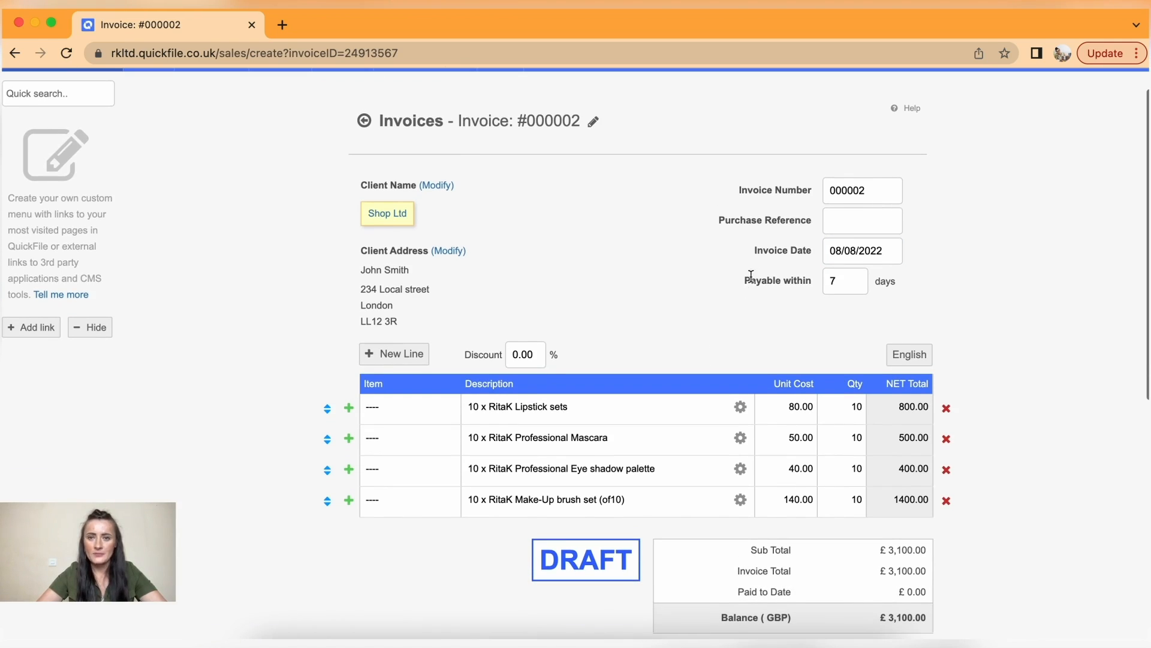
click(836, 221)
text(EST)
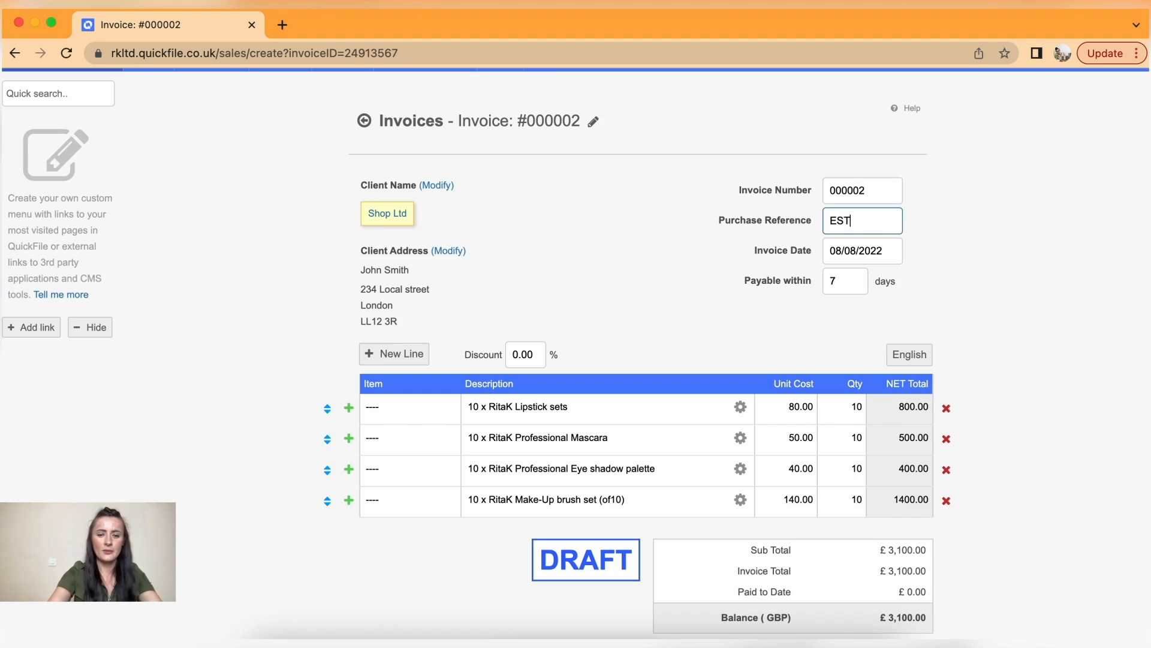
text(00001)
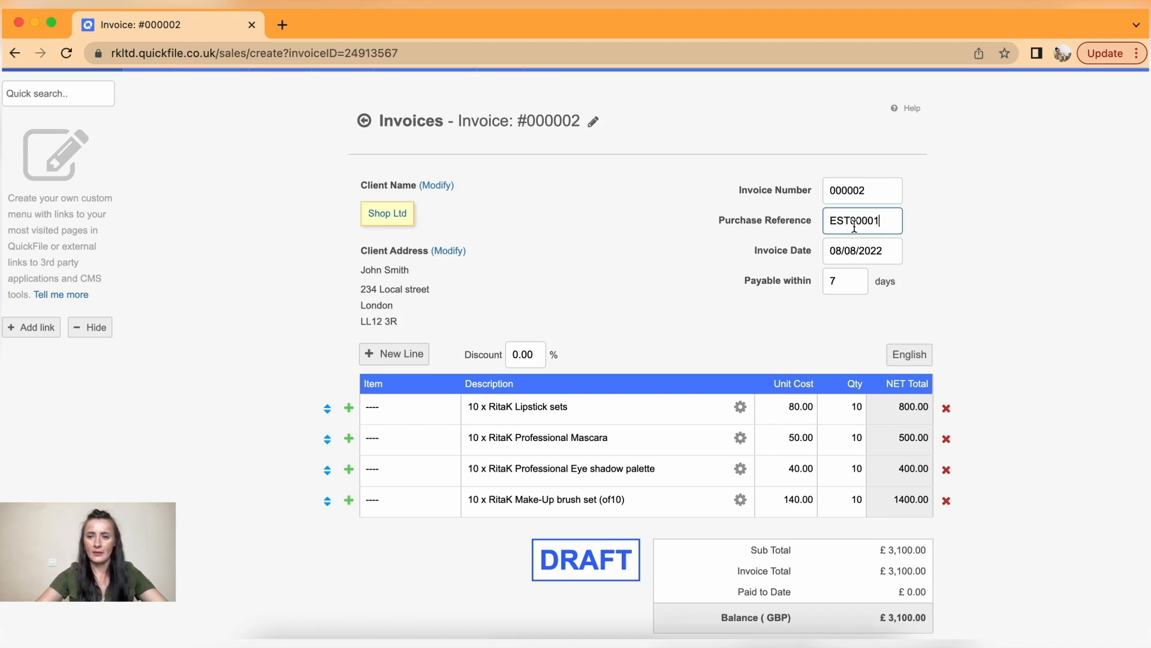
click(947, 250)
scroll(947, 250, down, 4)
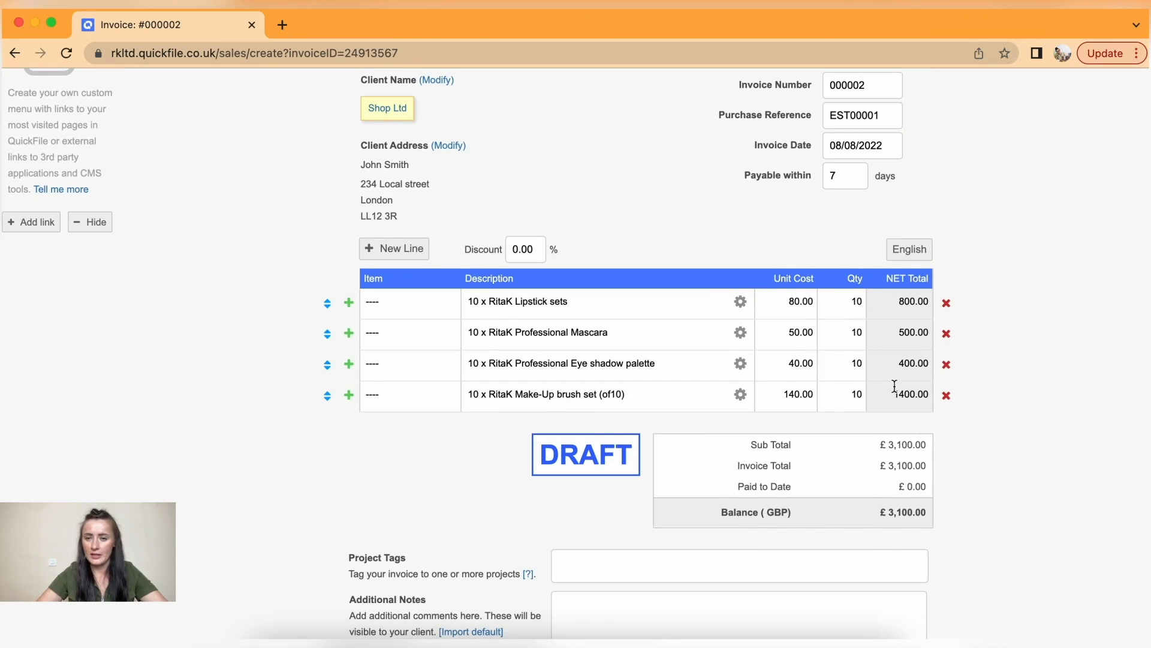
scroll(955, 329, down, 5)
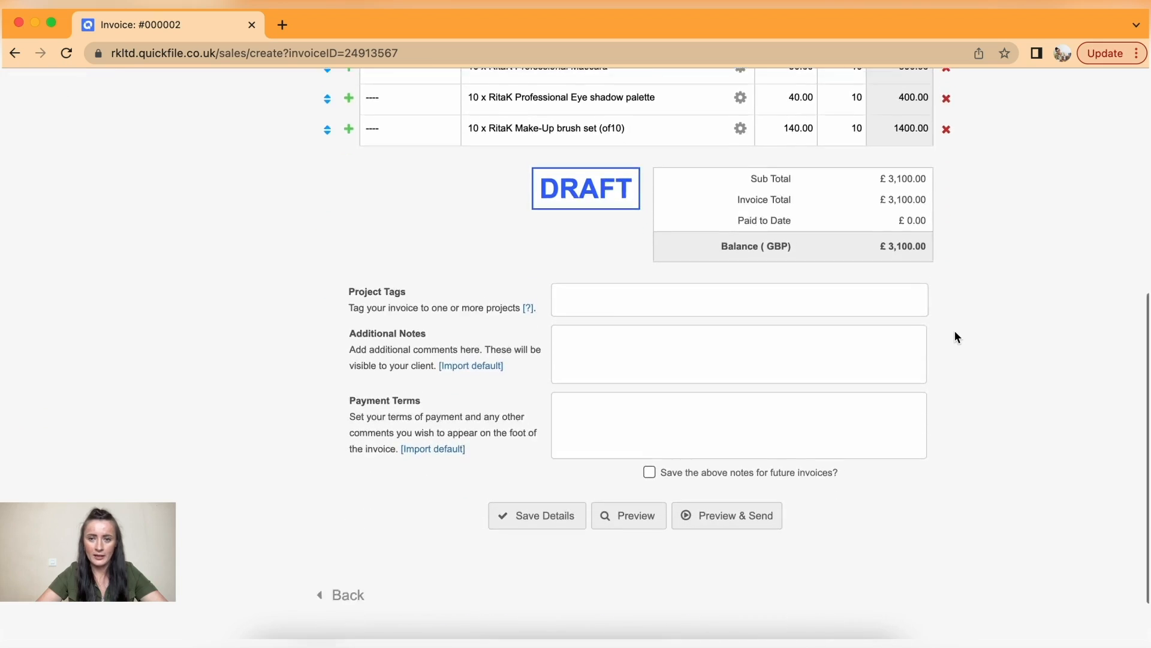
click(744, 456)
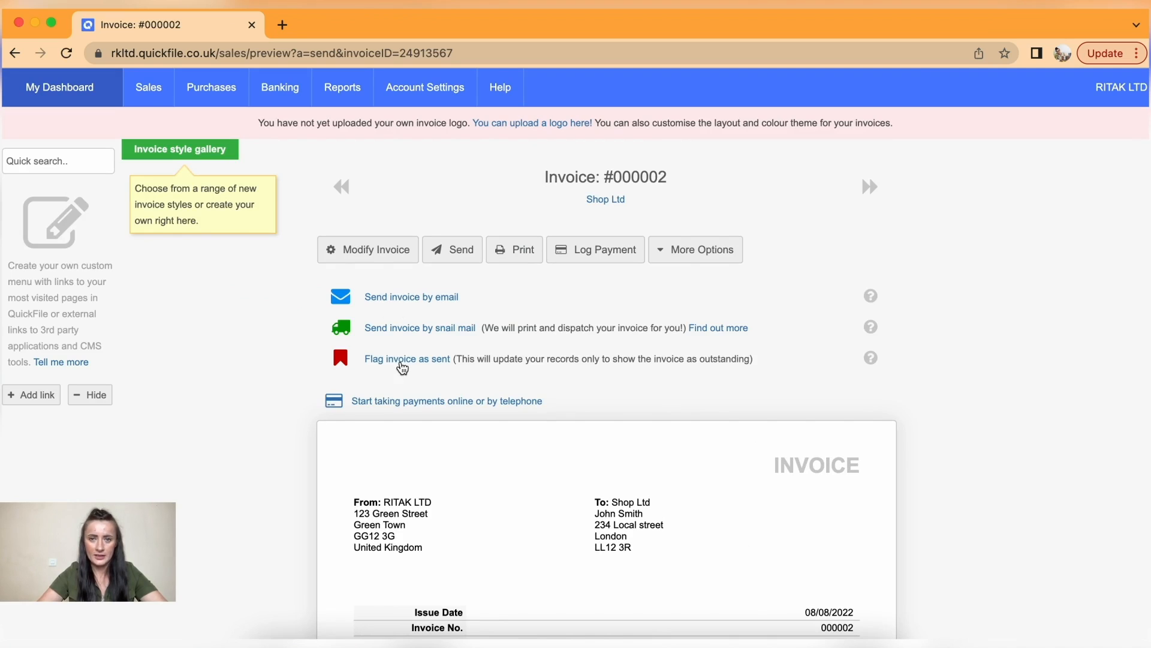
- Flag invoice 000002 as sent without emailing, then reopen it from Show all sales
click(403, 362)
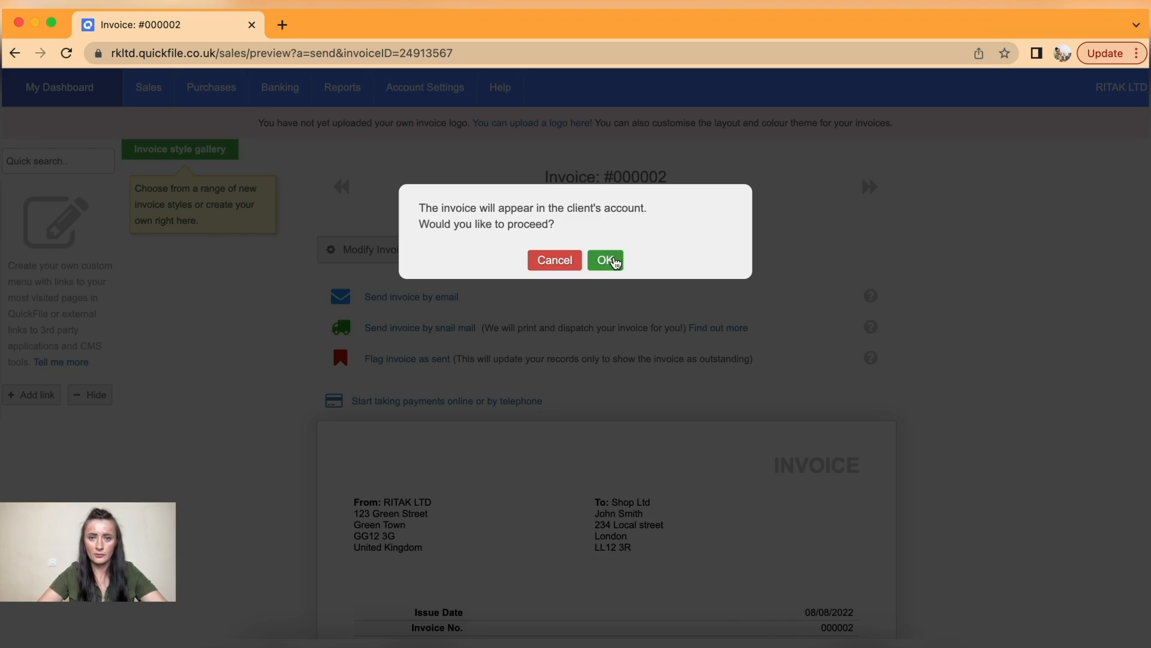
click(609, 261)
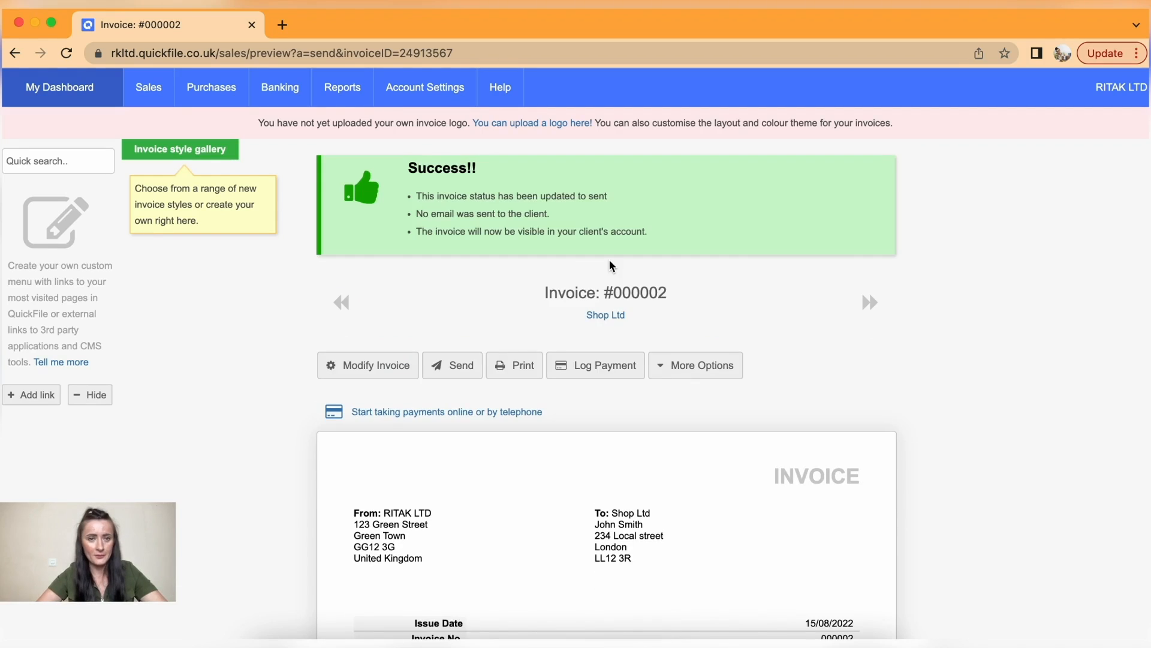
mouse_move(156, 90)
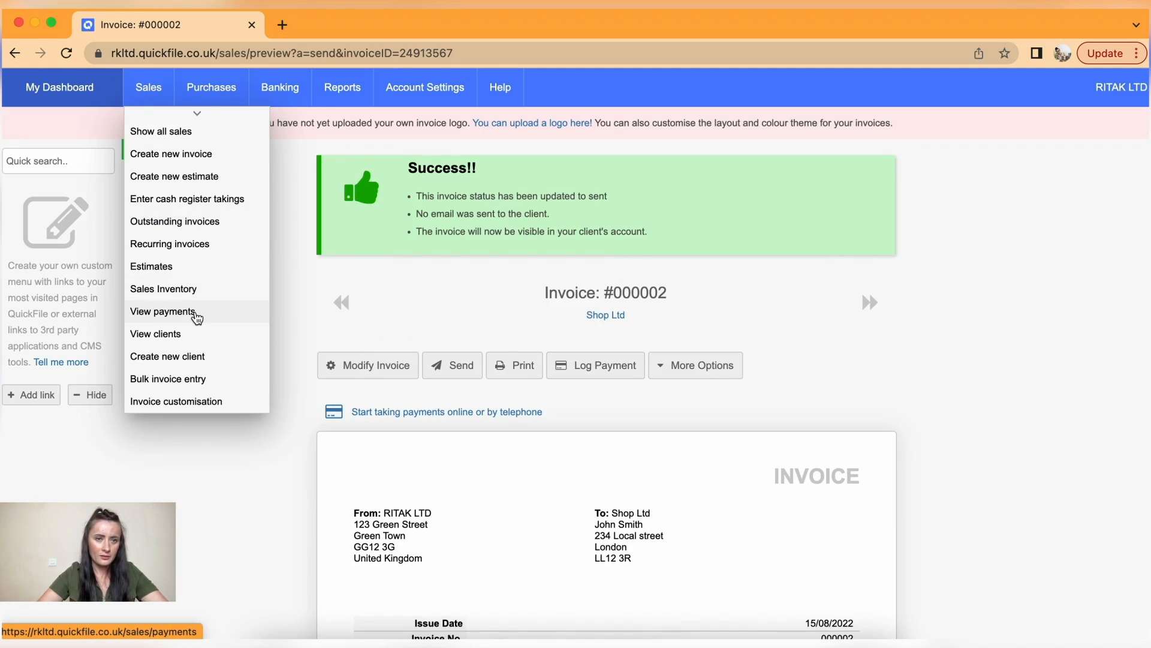
click(160, 132)
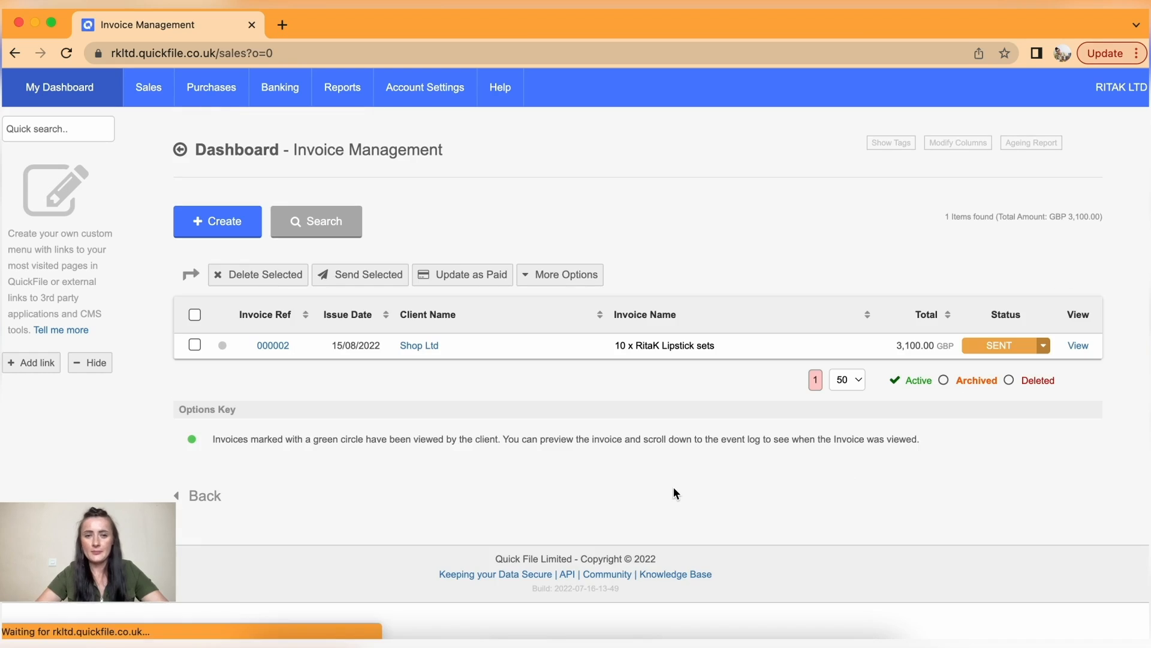
click(274, 348)
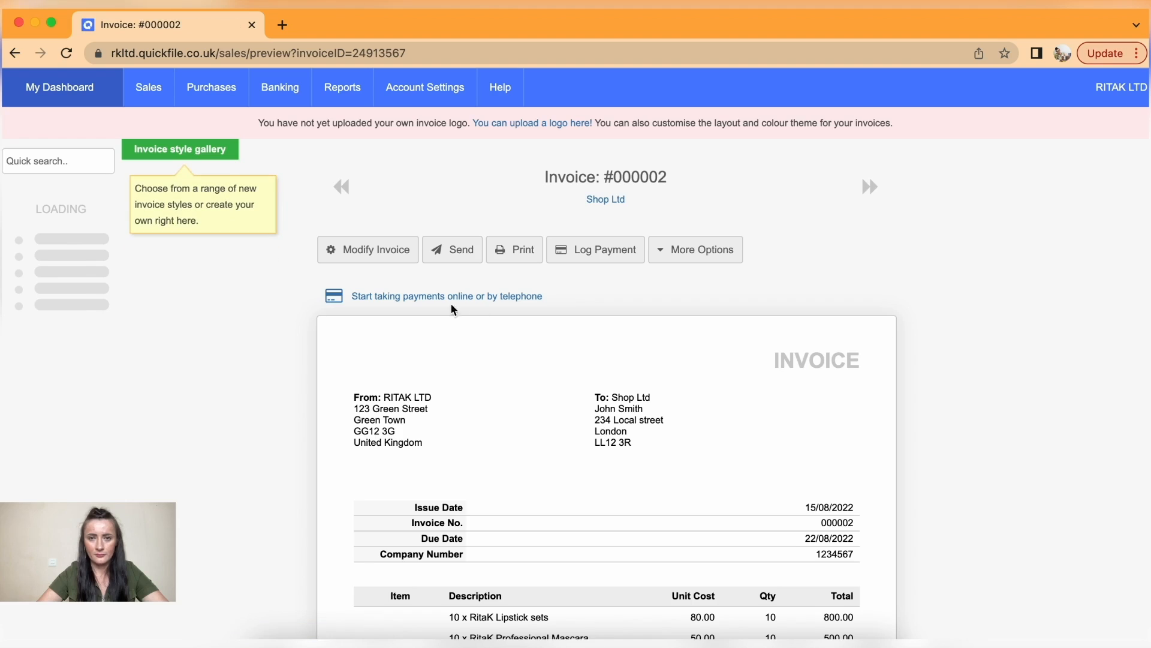
- View invoice 000002 as a delivery note and look over its four RitaK product lines
click(703, 262)
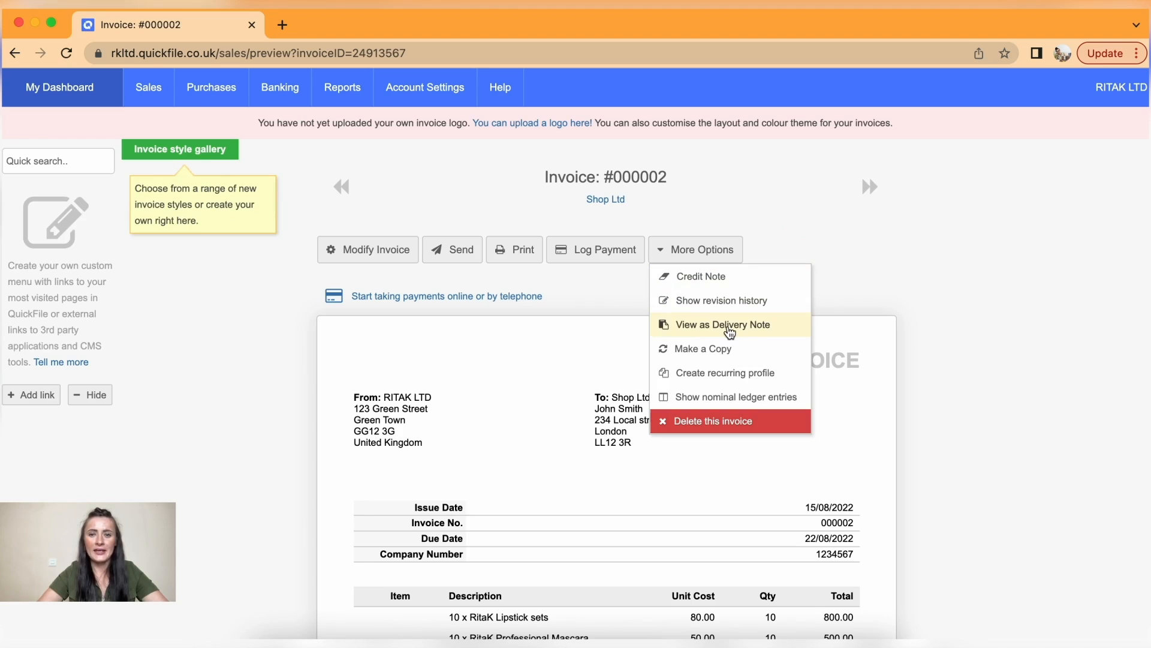
click(732, 328)
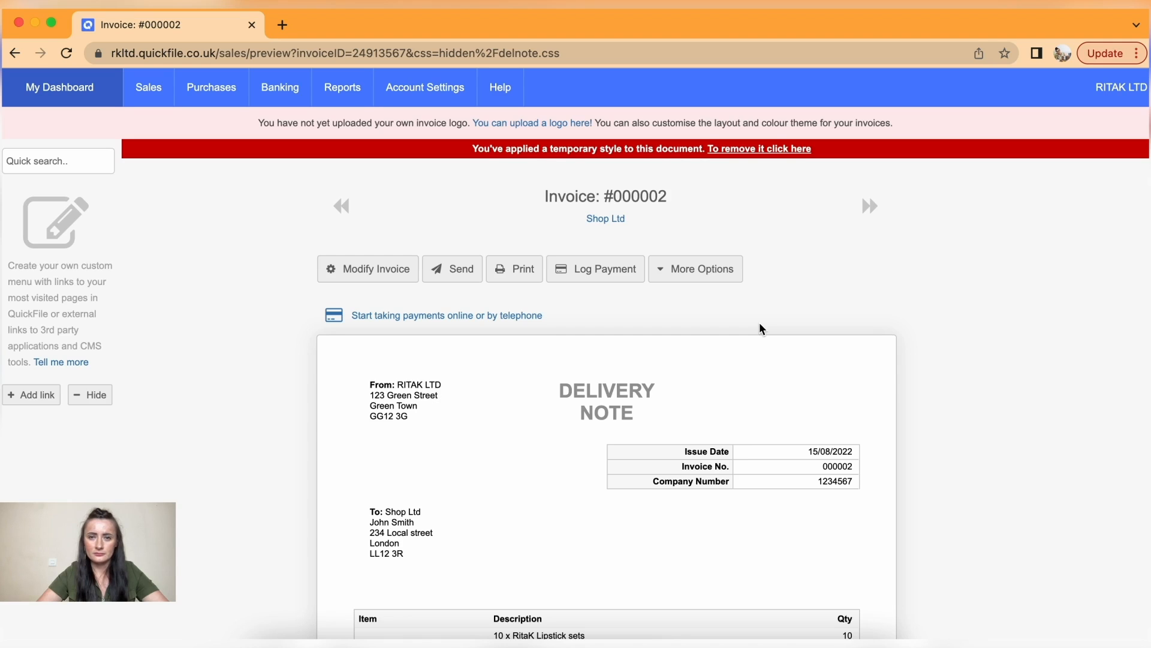
scroll(759, 329, down, 3)
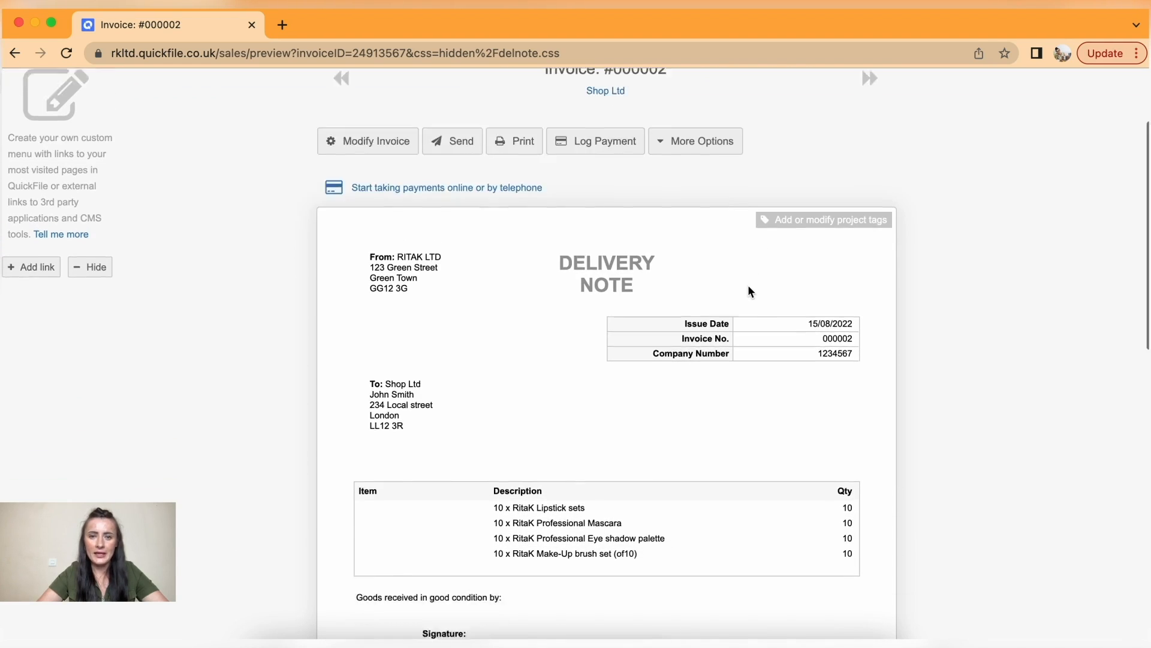
scroll(748, 288, down, 2)
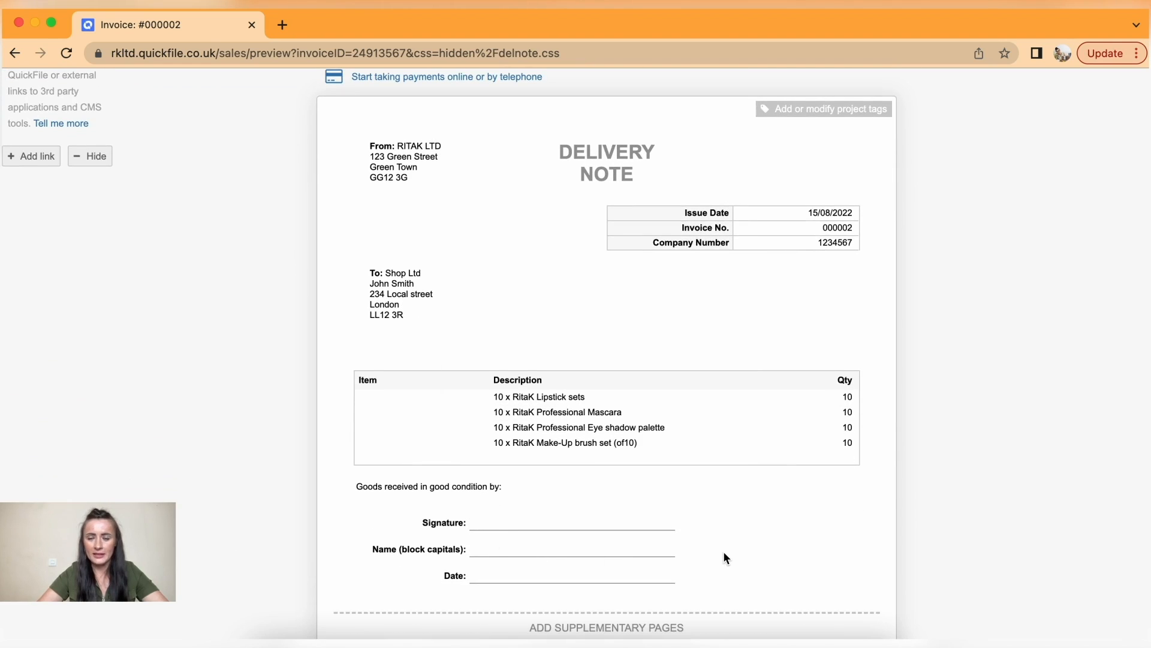
scroll(724, 557, down, 1)
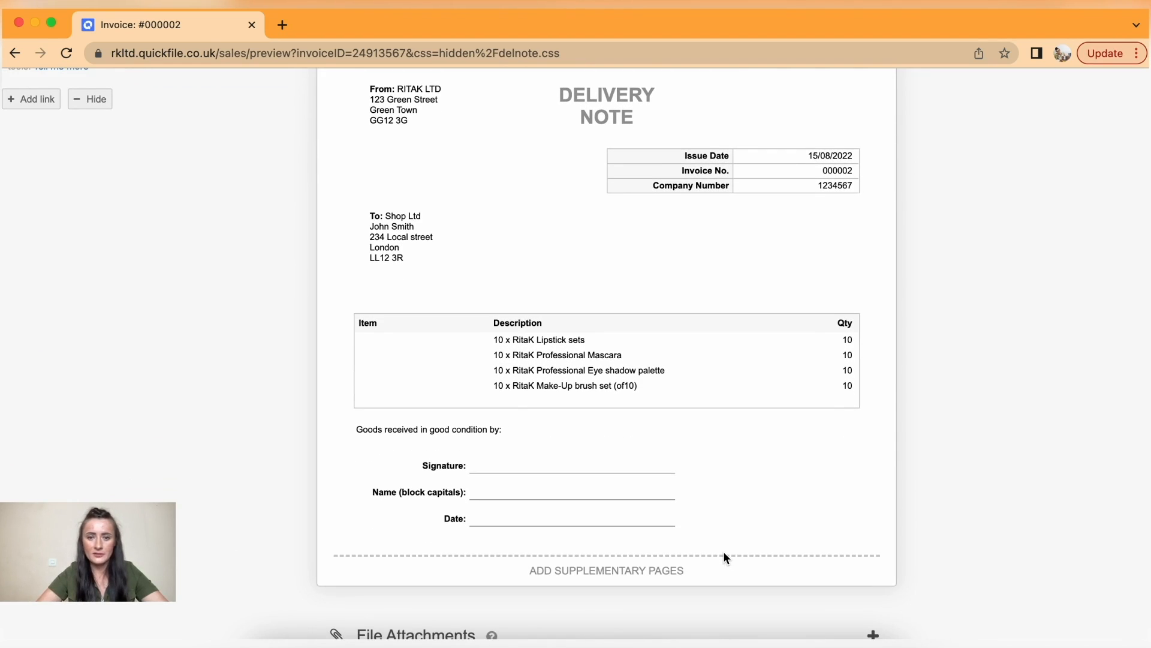
scroll(725, 554, up, 1)
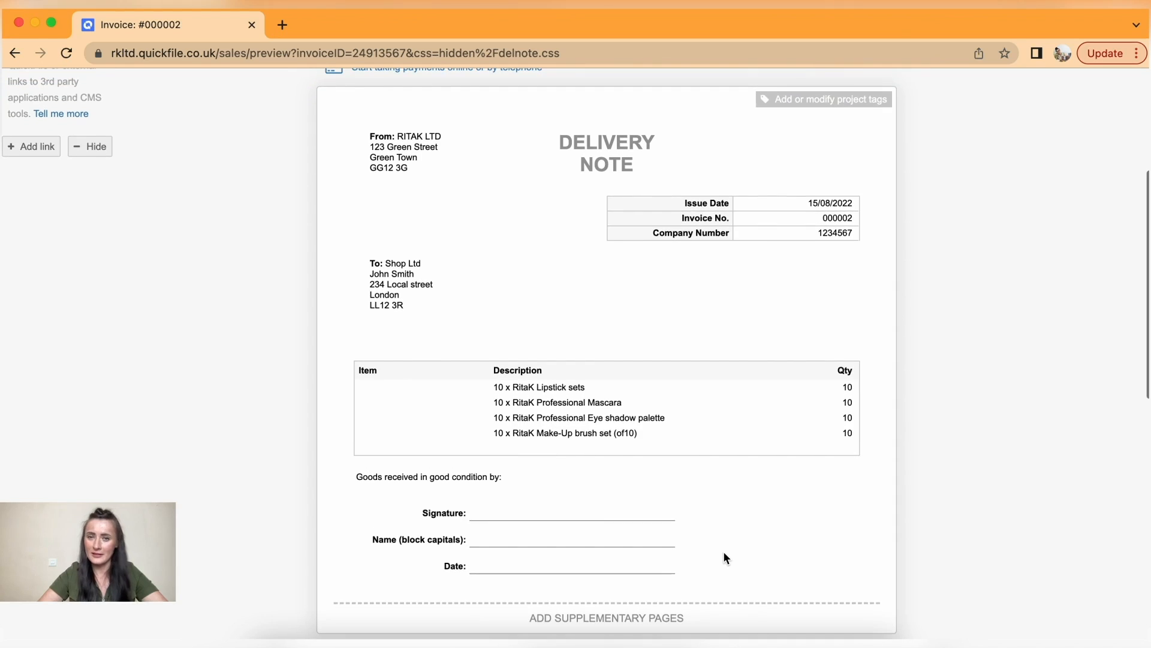
scroll(724, 553, up, 5)
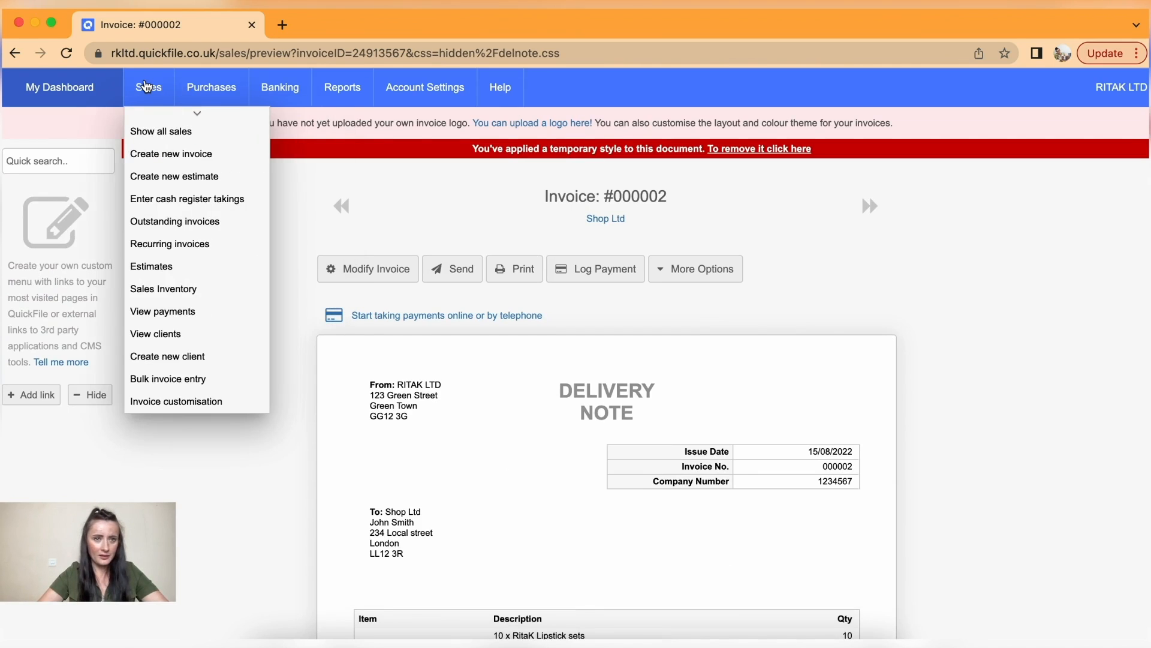
- Go back to the sales list and start blank invoice 000003 via Create new invoice
click(145, 87)
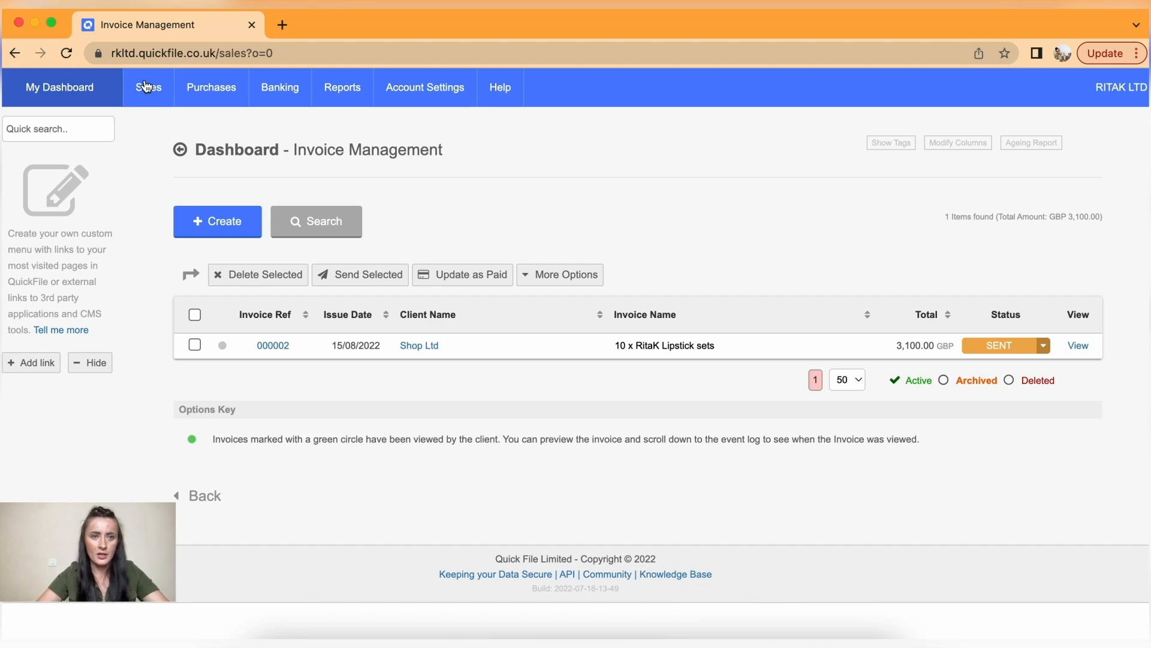
mouse_move(148, 91)
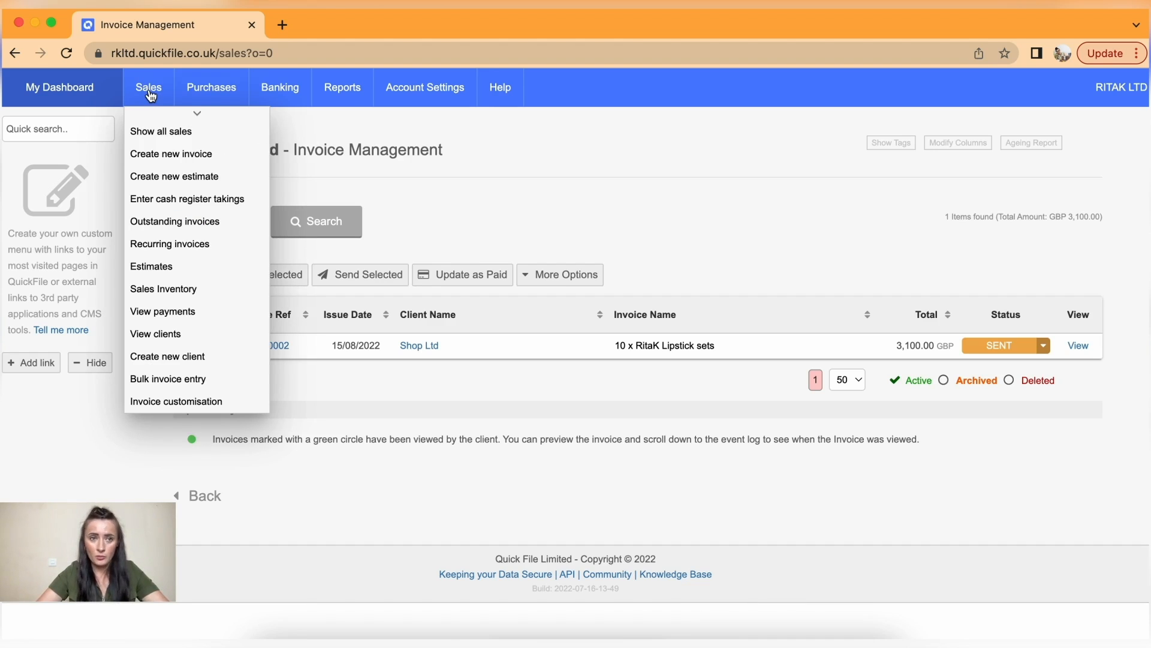
click(171, 158)
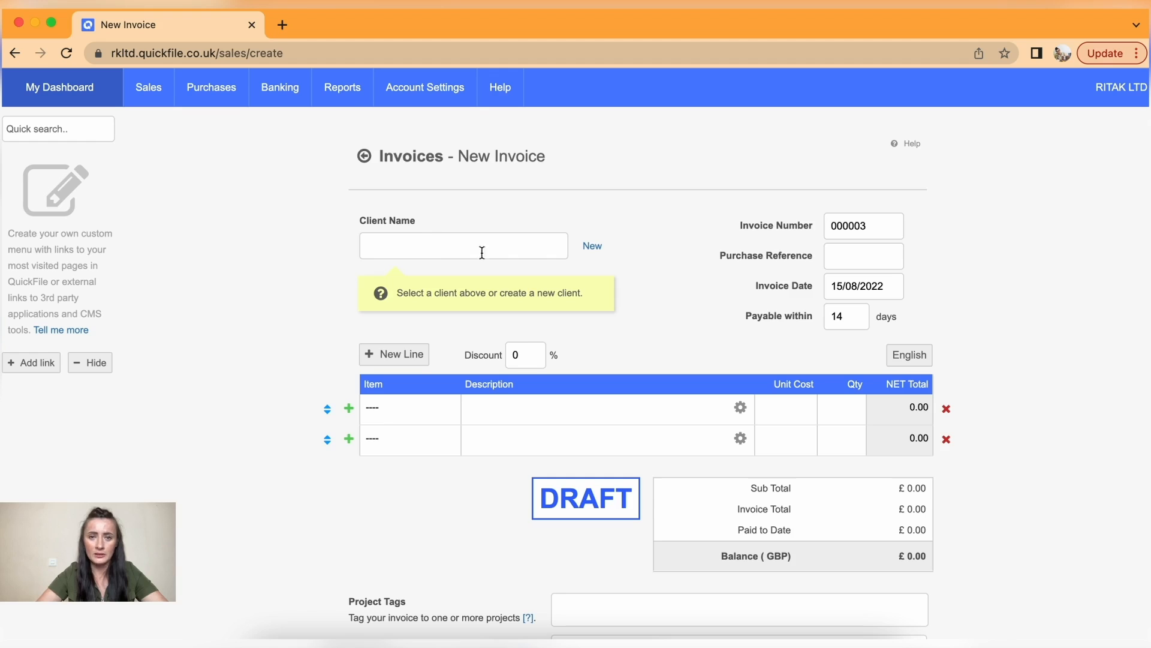
- Create a new client record with the client's name and attach it to the invoice
click(590, 249)
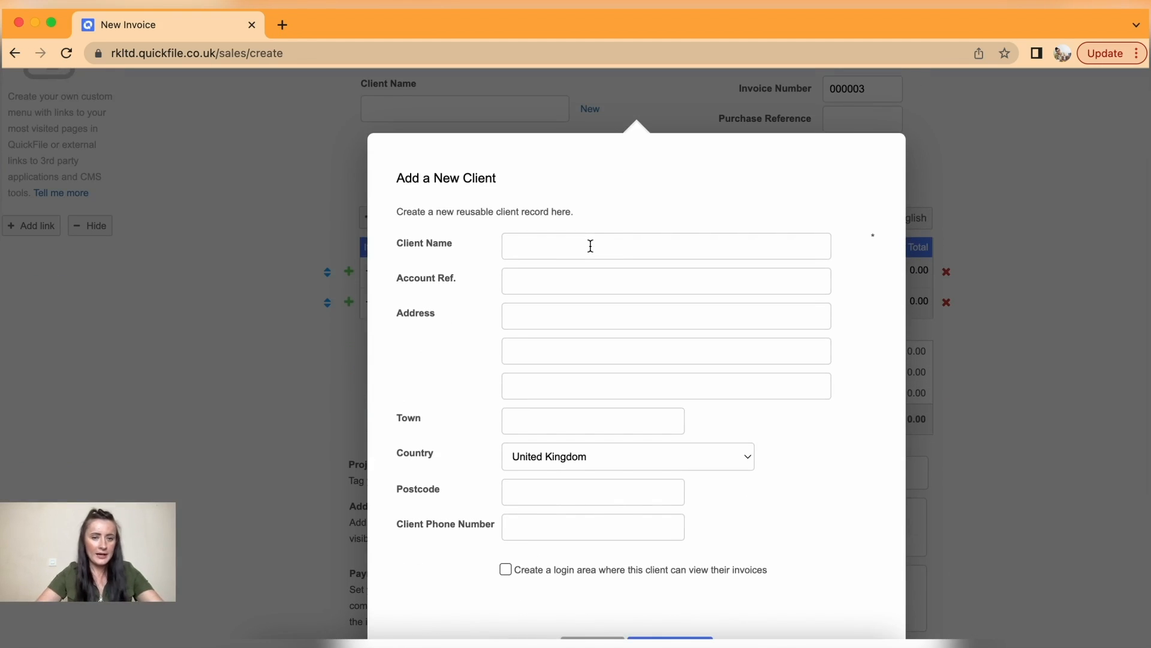
click(589, 238)
text(Anita )
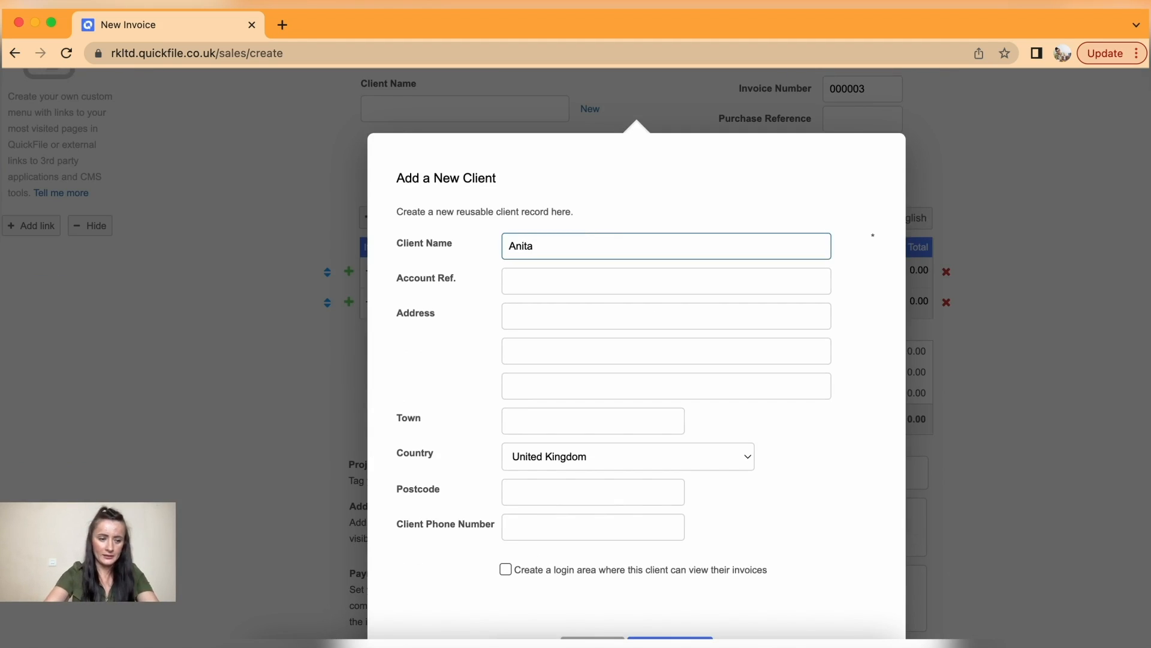
text(T.)
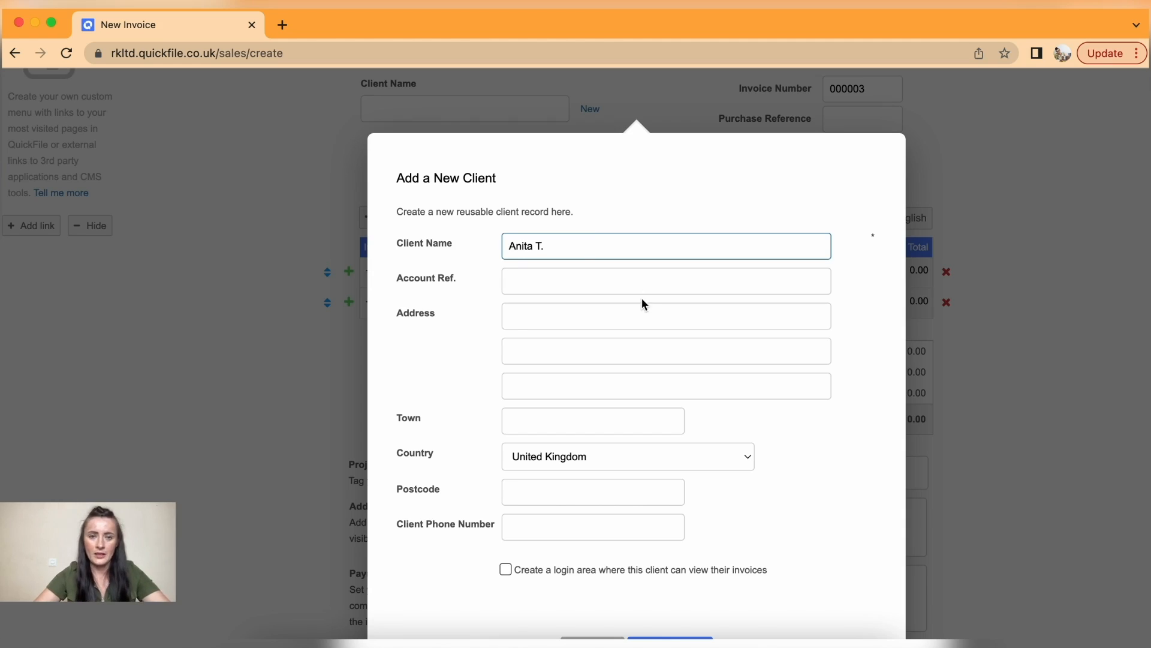
scroll(638, 294, down, 2)
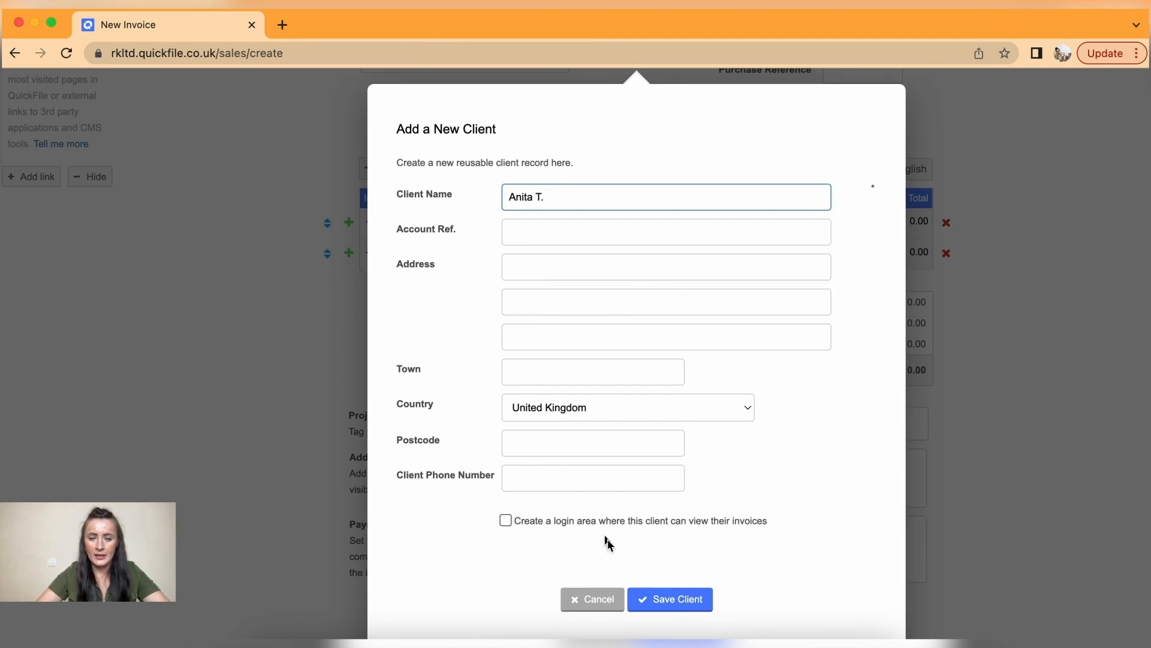
click(676, 600)
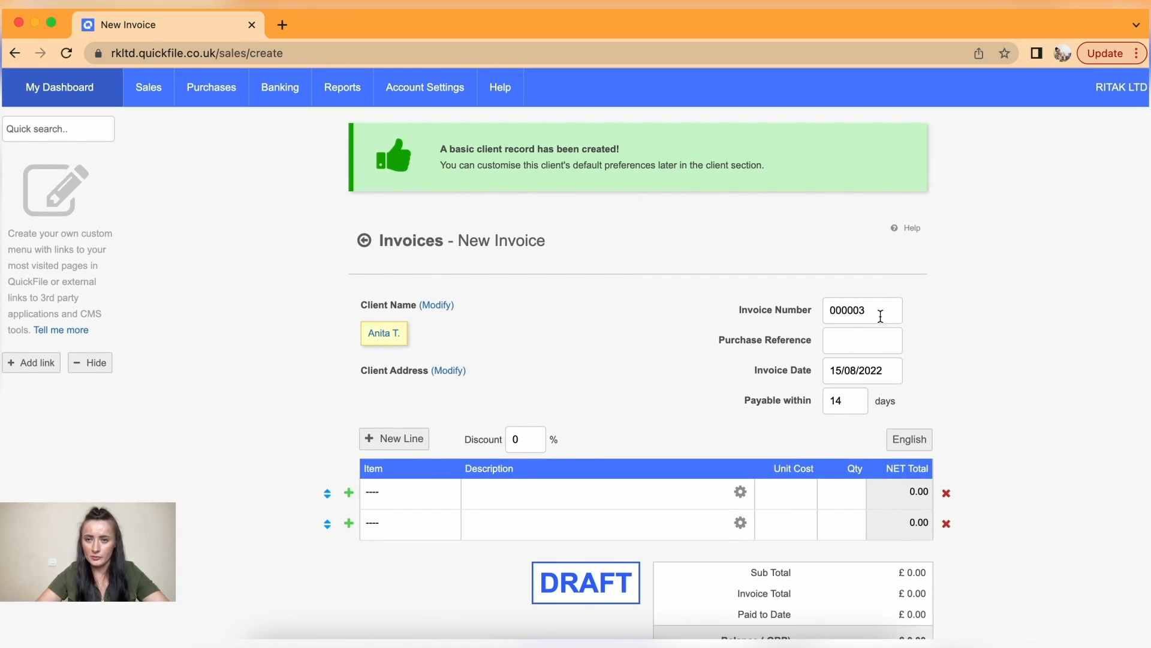
- Set the invoice date to 08/08/2022
click(881, 377)
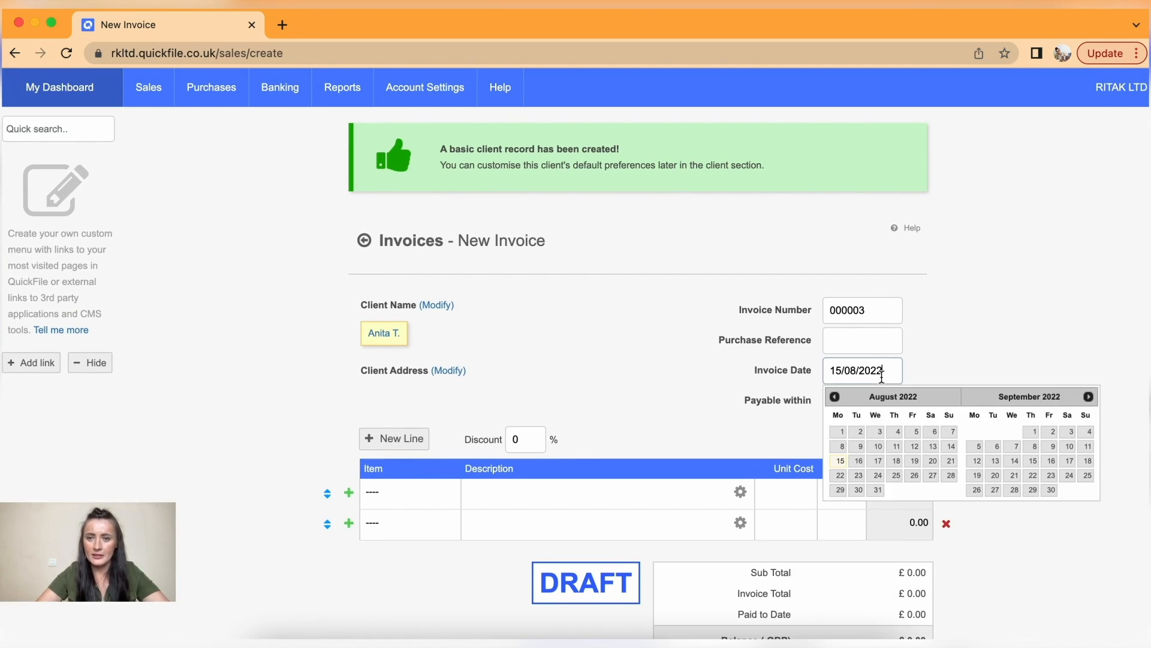
click(845, 448)
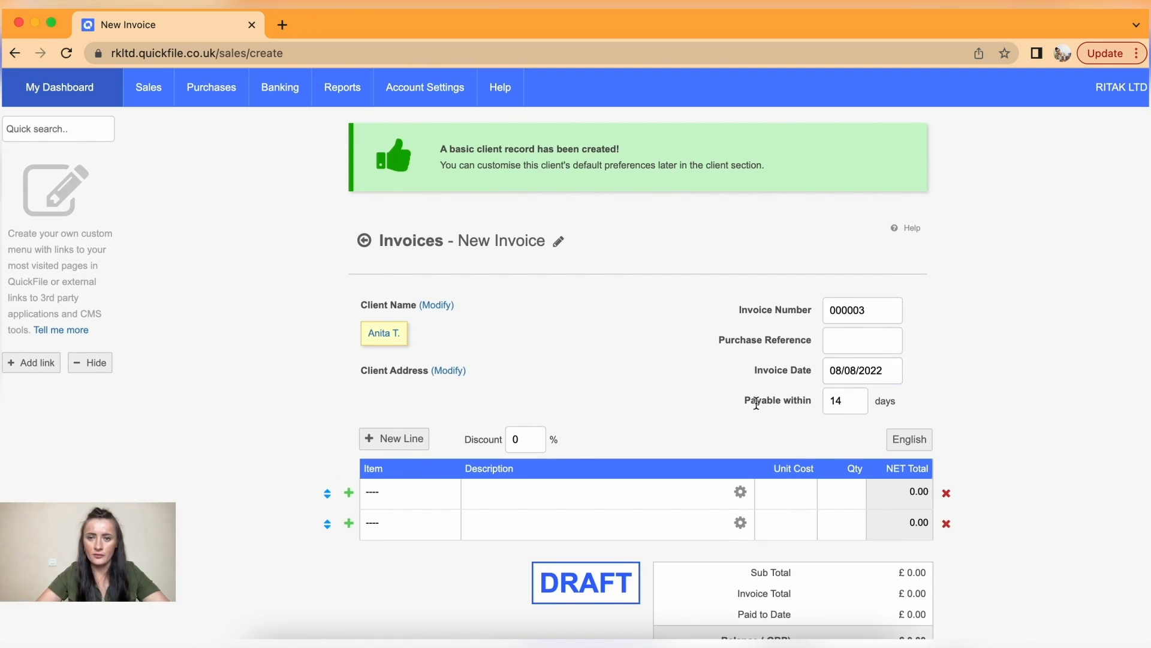
scroll(757, 405, down, 3)
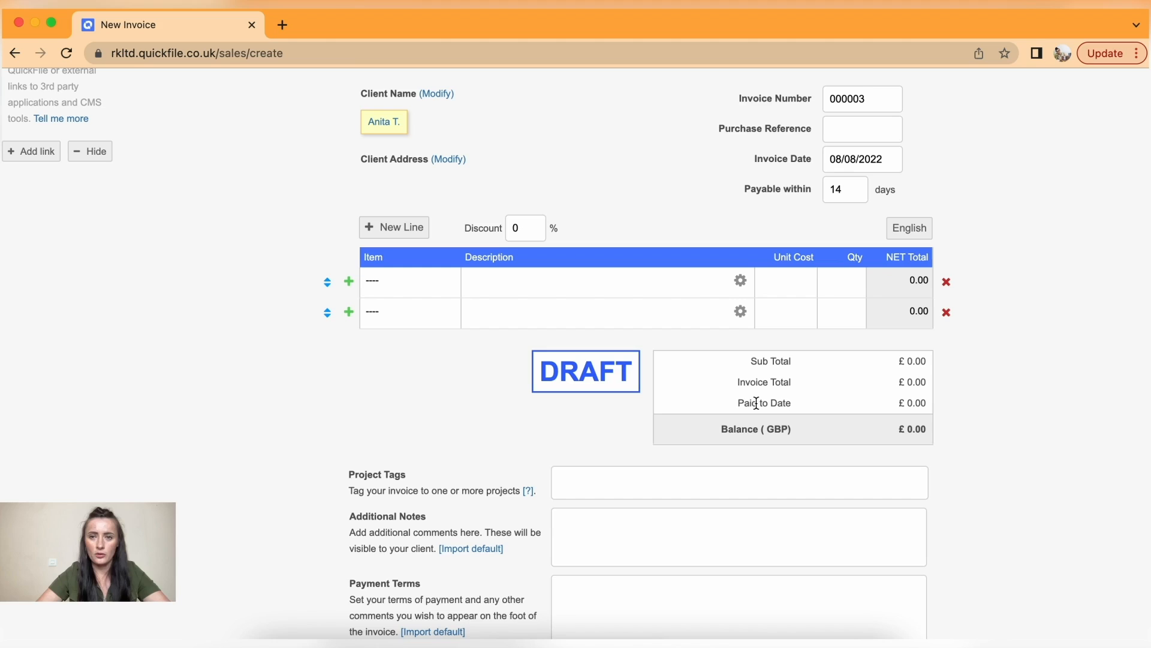
- Change the payment term from 14 days to 0 days
double_click(835, 187)
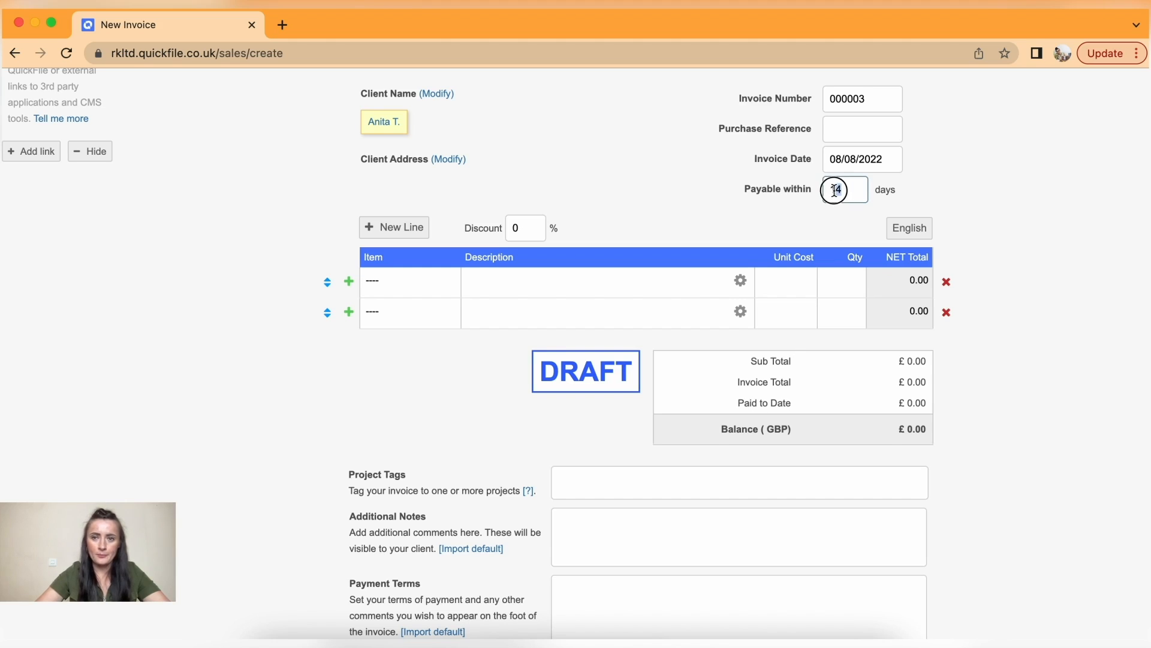
text(0)
click(945, 186)
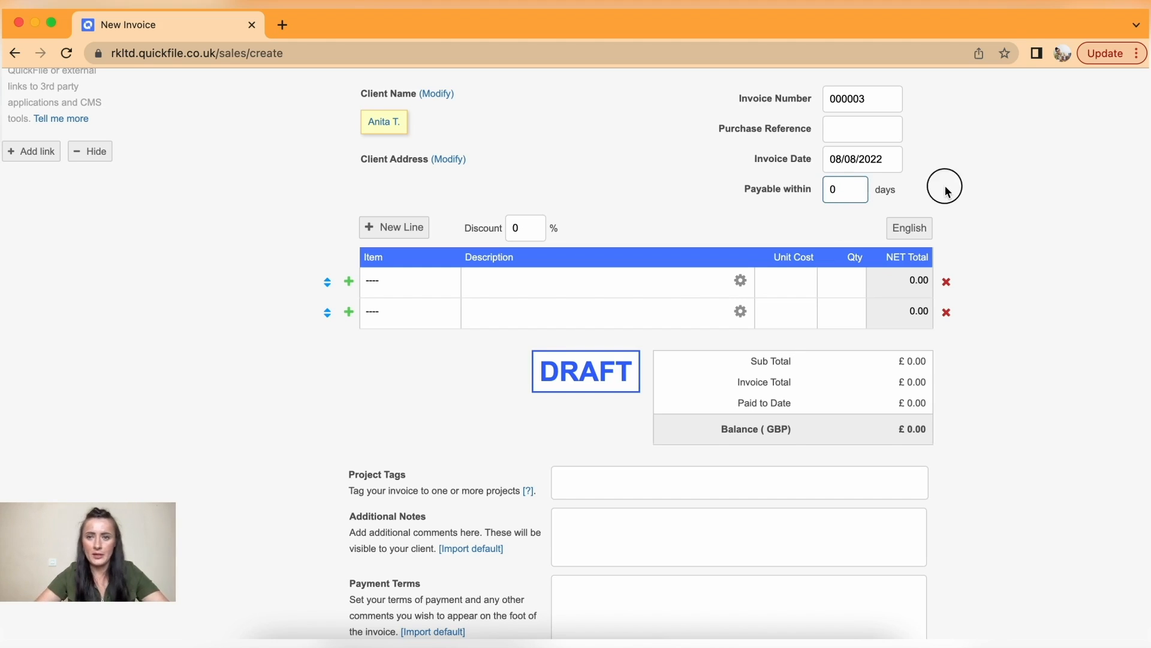
- Add an 'Evening Make-up' line at 150.00 × 1 and delete the empty second row
click(533, 280)
text(Evene)
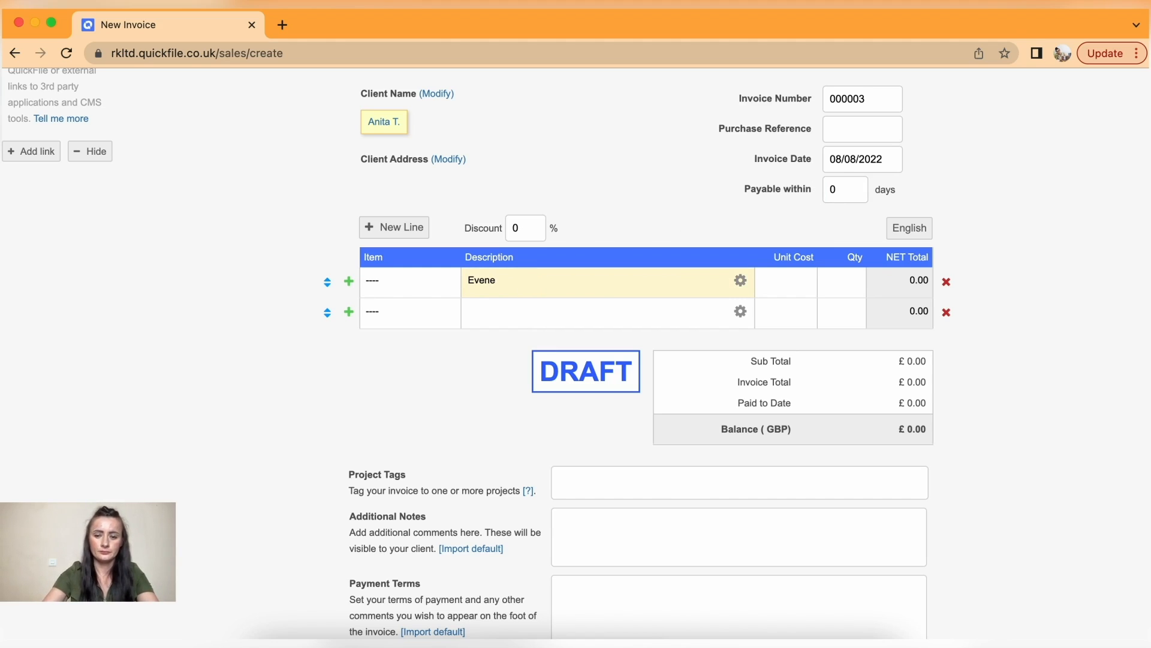
key(BackSpace)
text(ing Make_up)
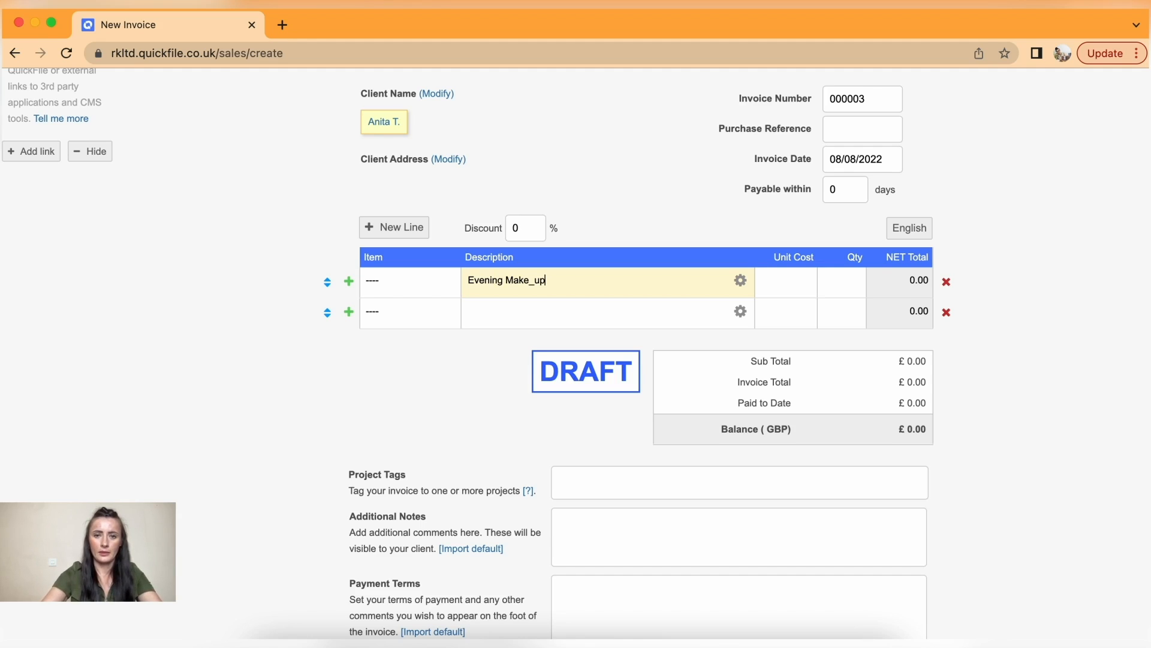
key(BackSpace)
key(BackSpace)
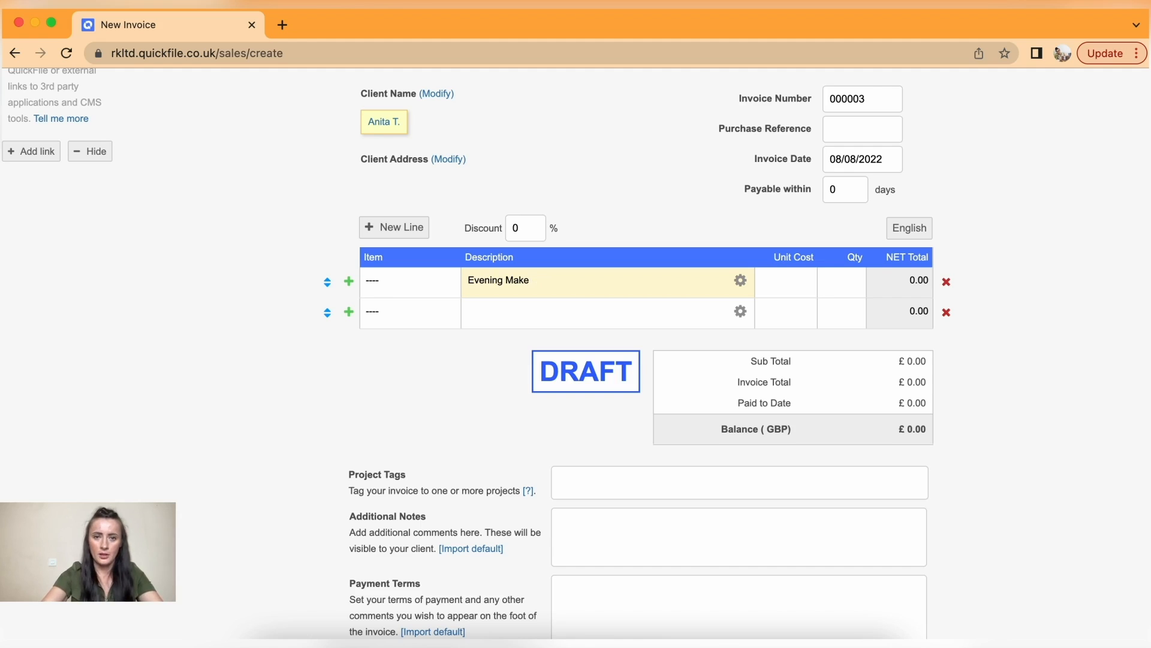
text(-u)
text(p)
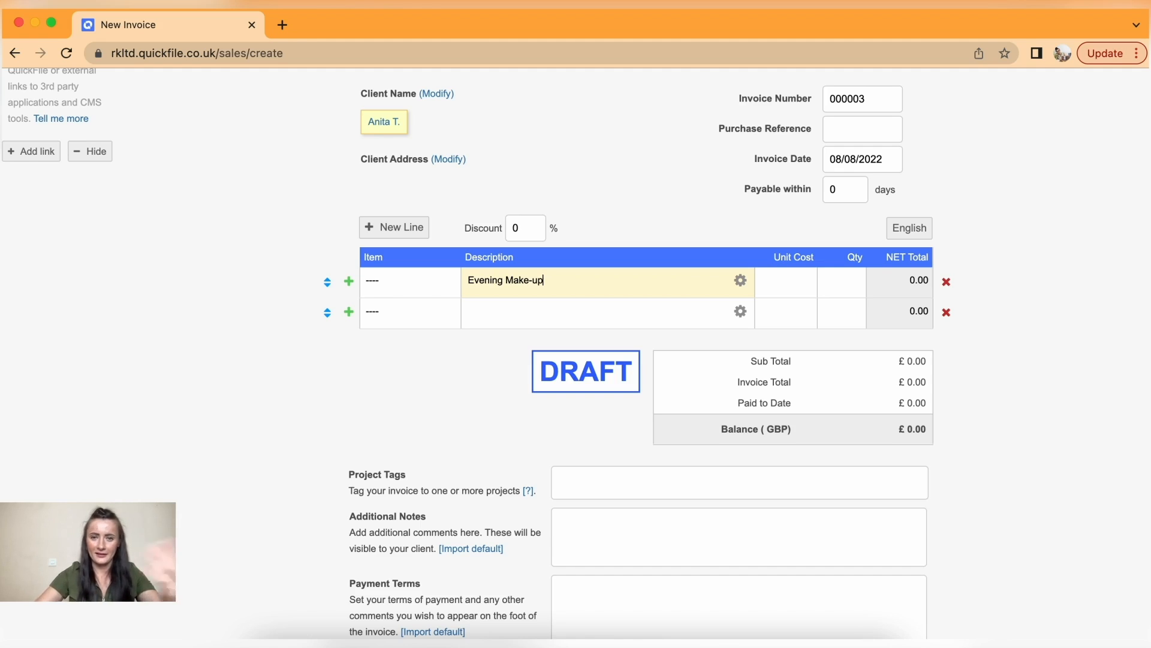
click(785, 286)
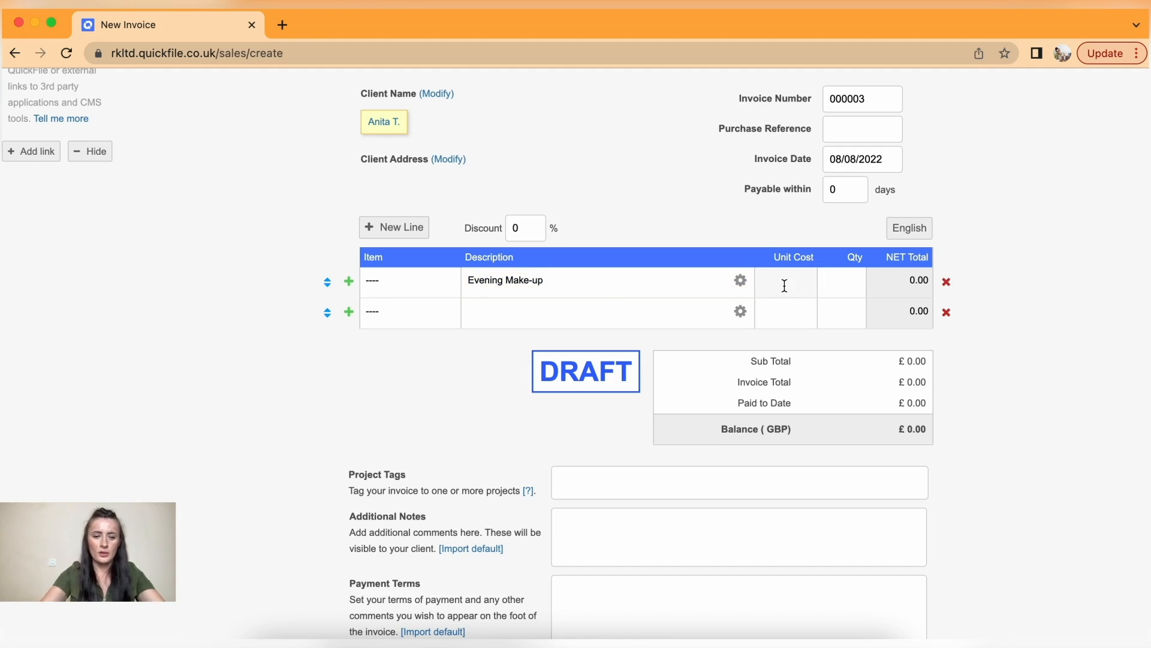
click(828, 288)
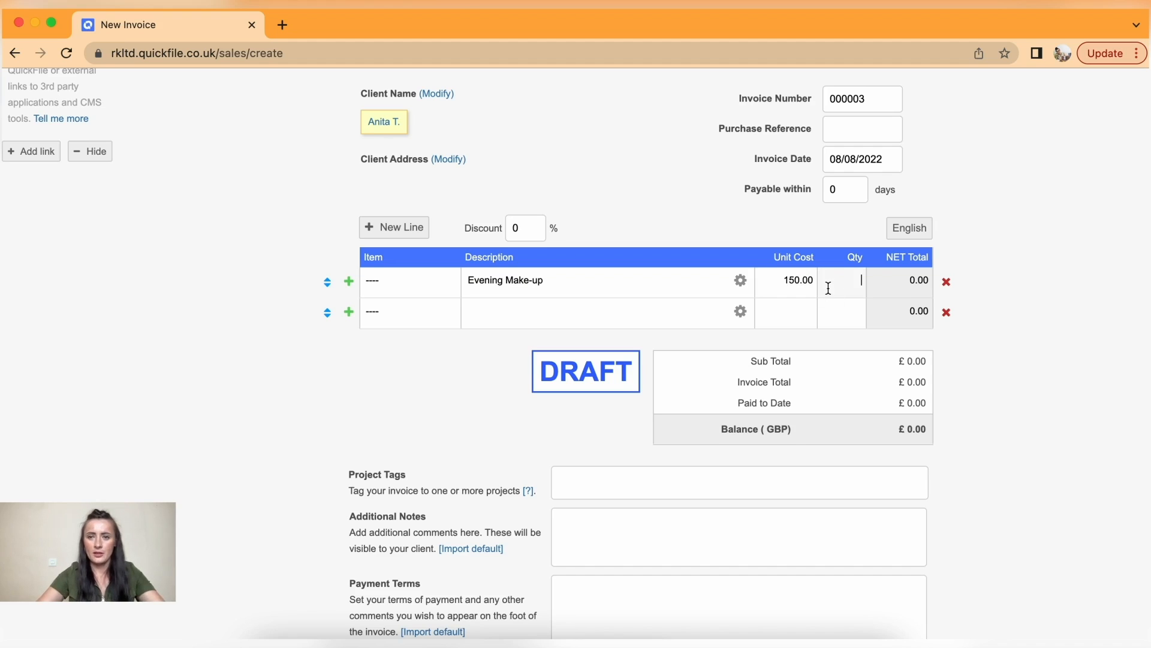
text(1)
click(1021, 323)
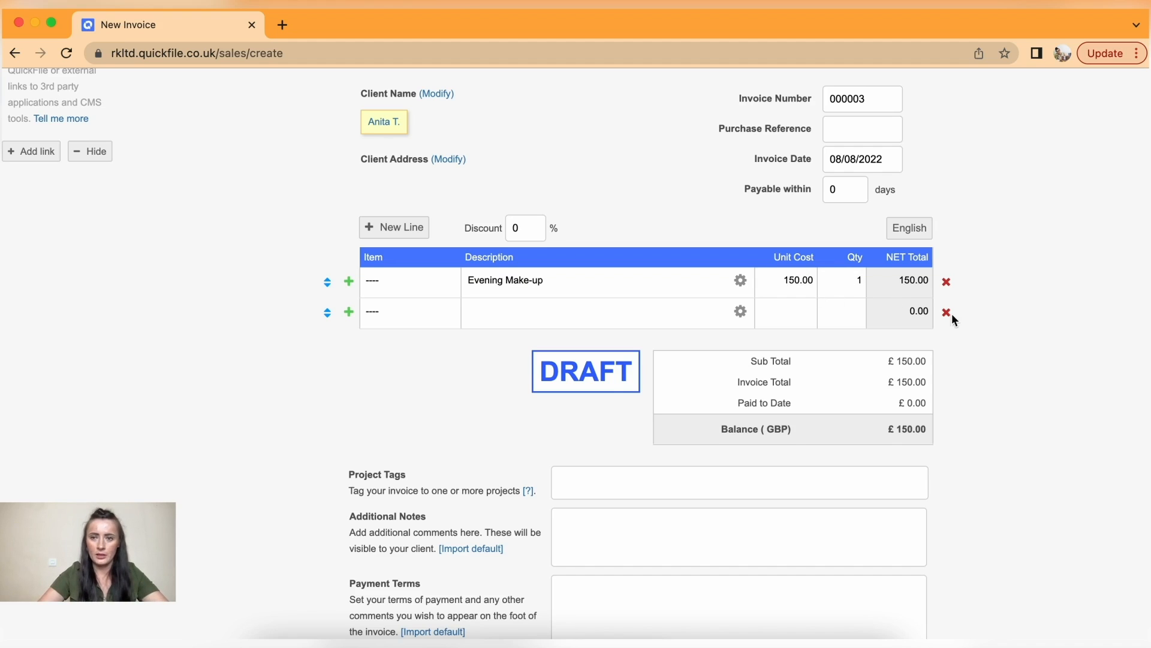
click(947, 313)
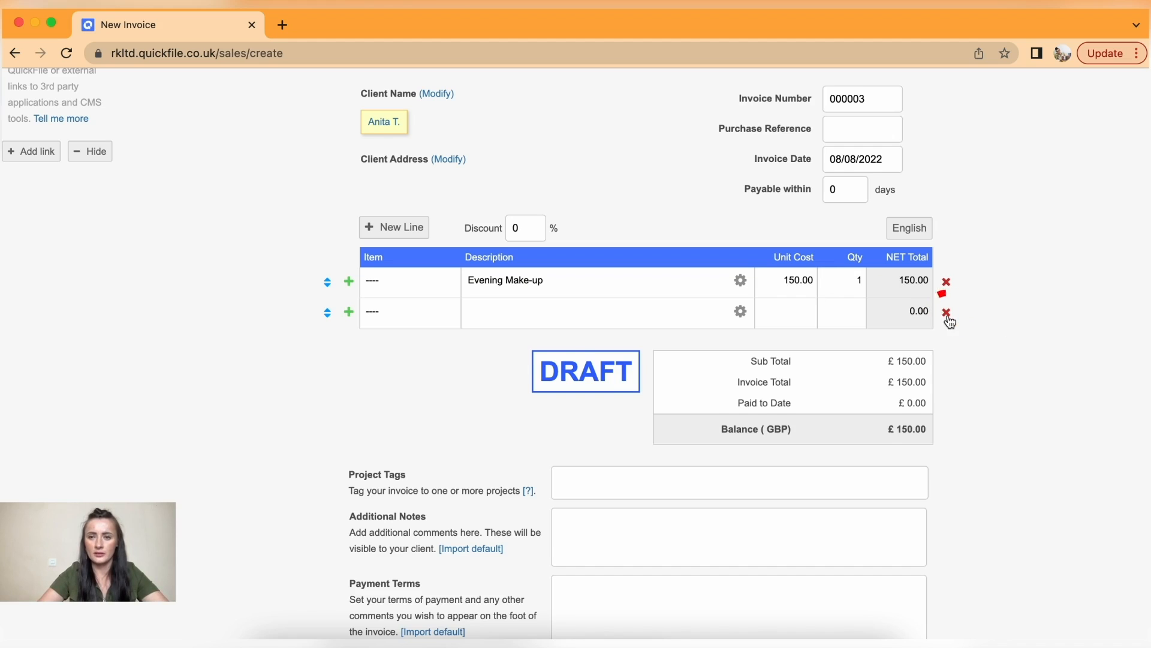
scroll(948, 314, down, 5)
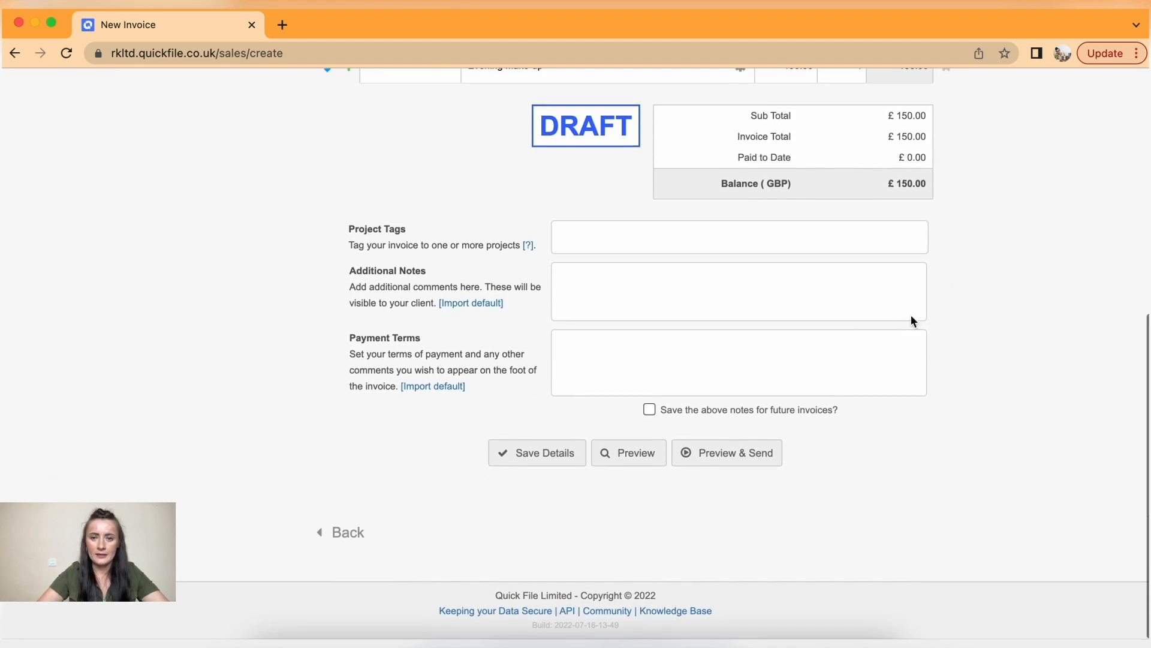
- Save invoice 000003 and flag it as sent without emailing the client
click(732, 458)
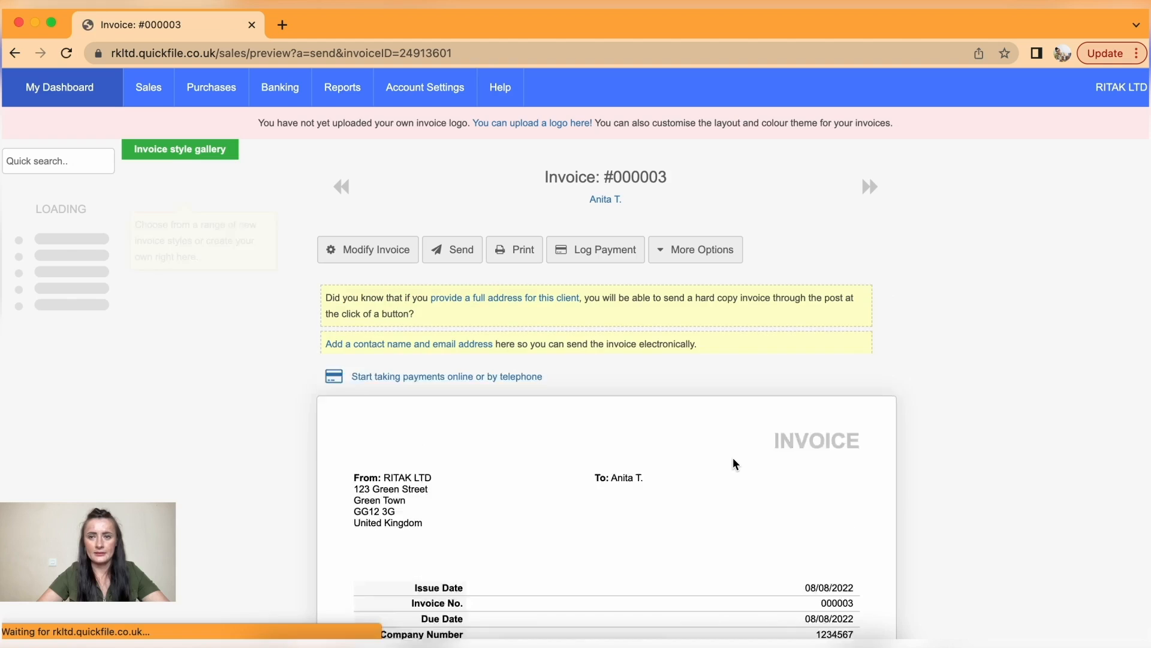
scroll(733, 458, down, 2)
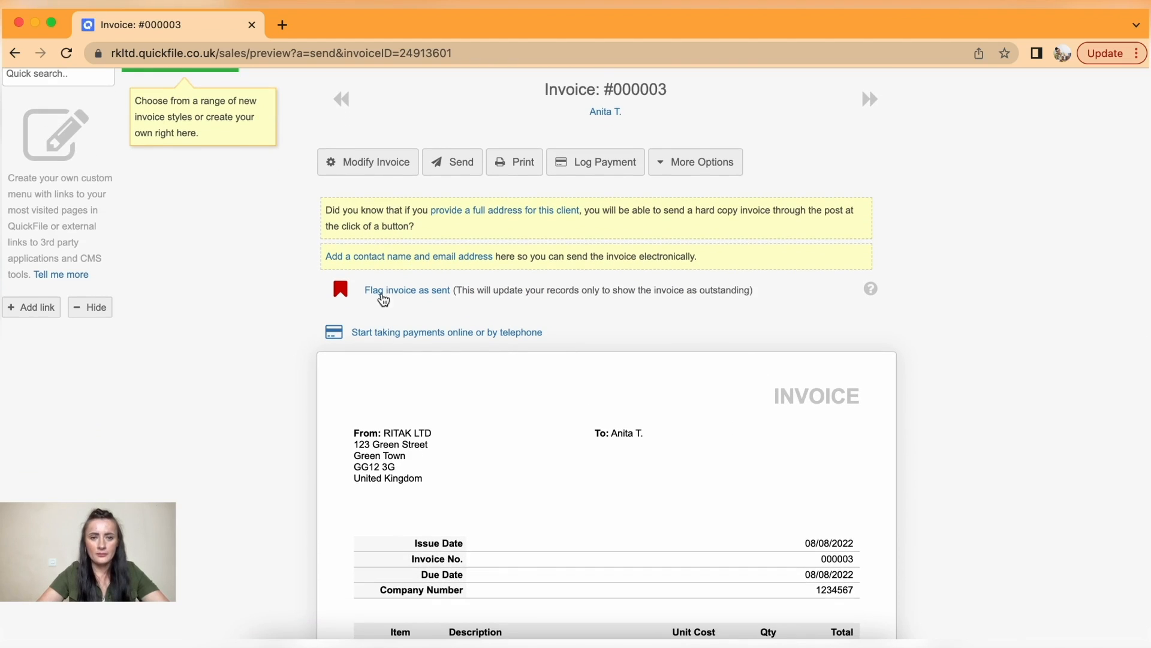
click(387, 292)
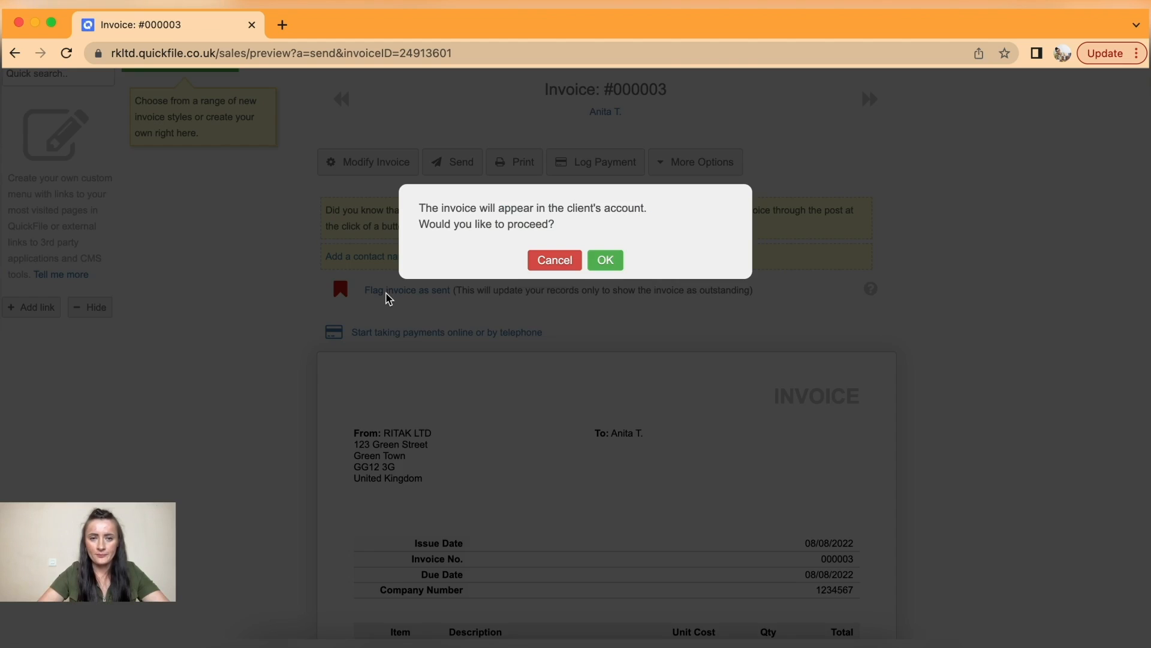
click(607, 260)
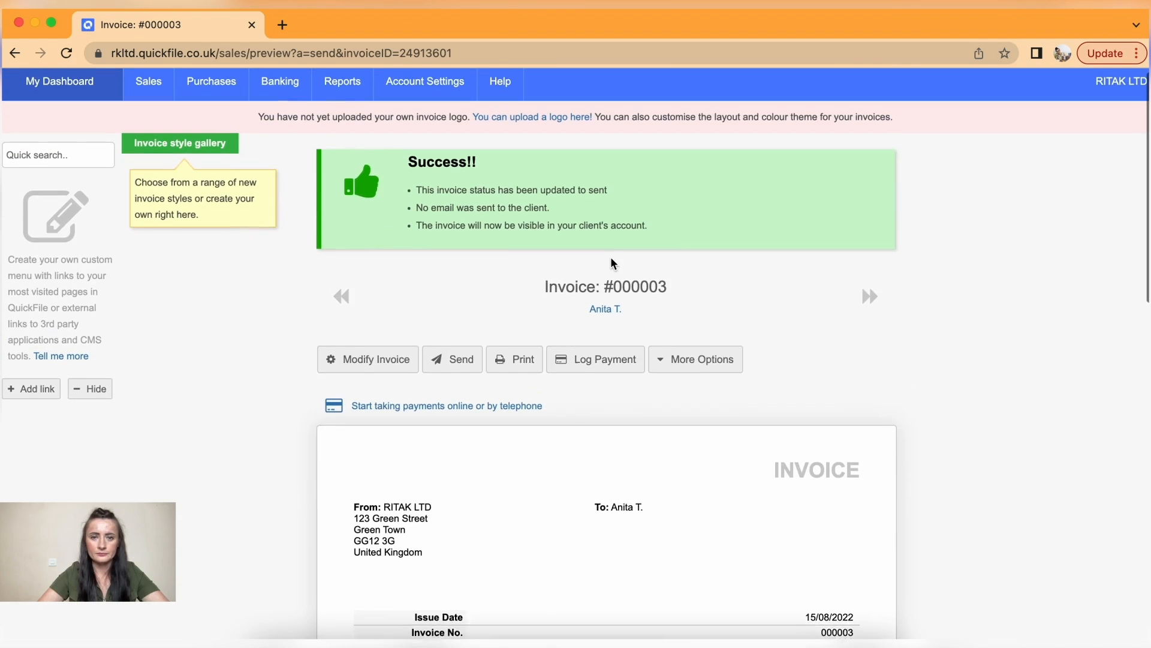
- Open the payment form for invoice 000003 and close it without logging a payment
scroll(786, 390, down, 4)
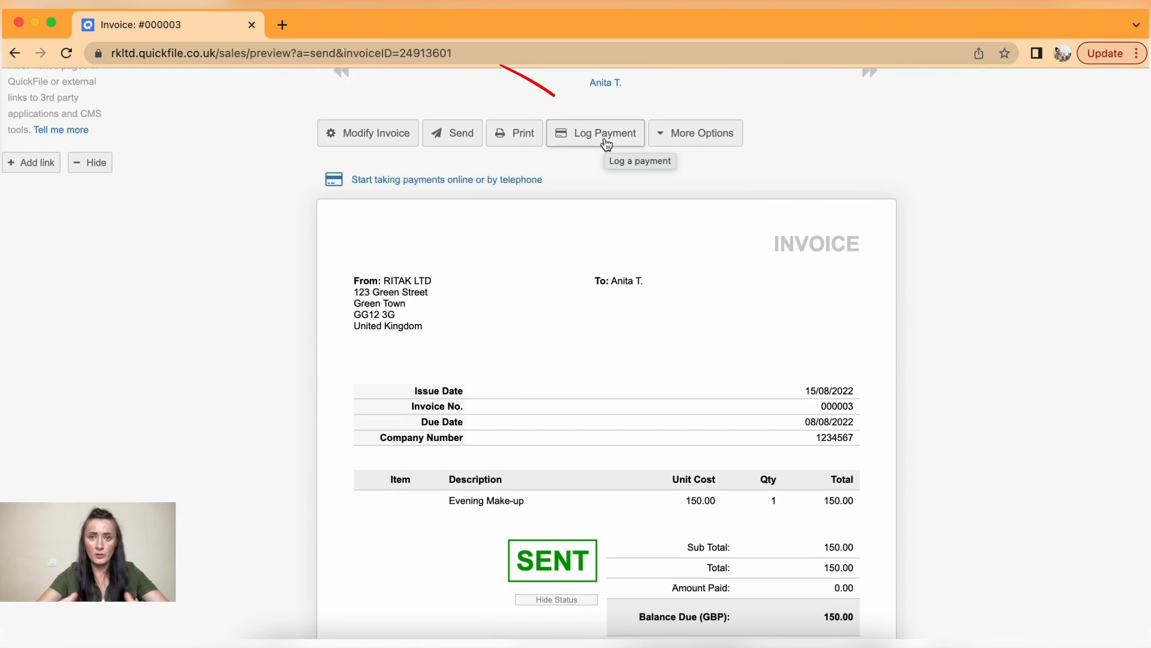
click(605, 139)
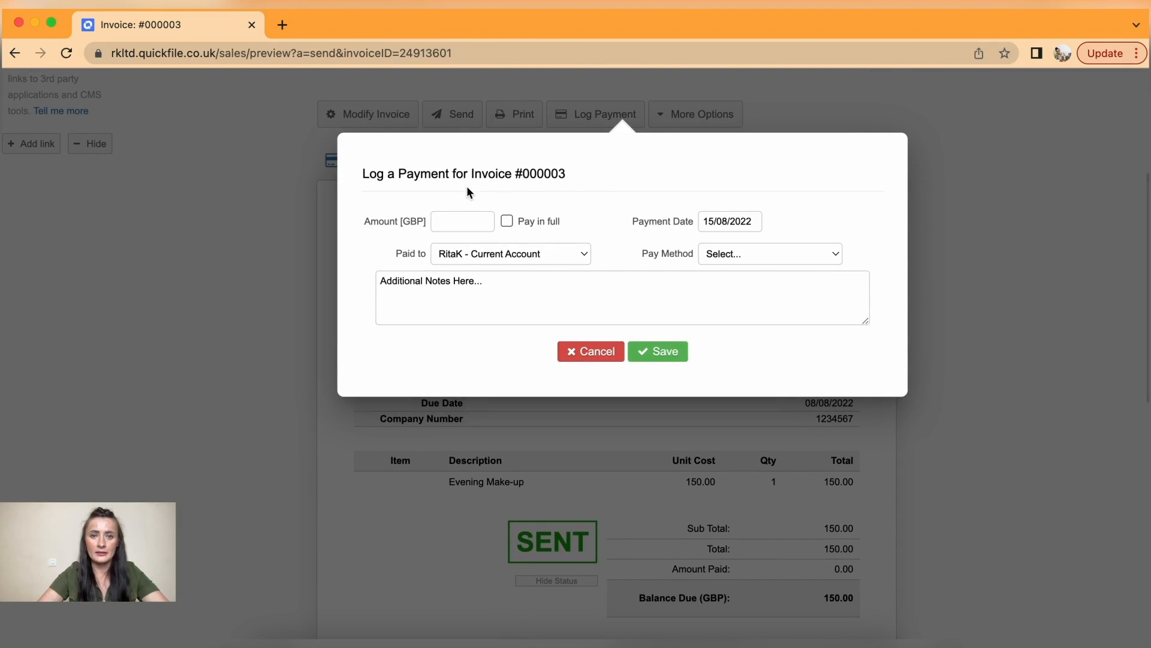
click(592, 353)
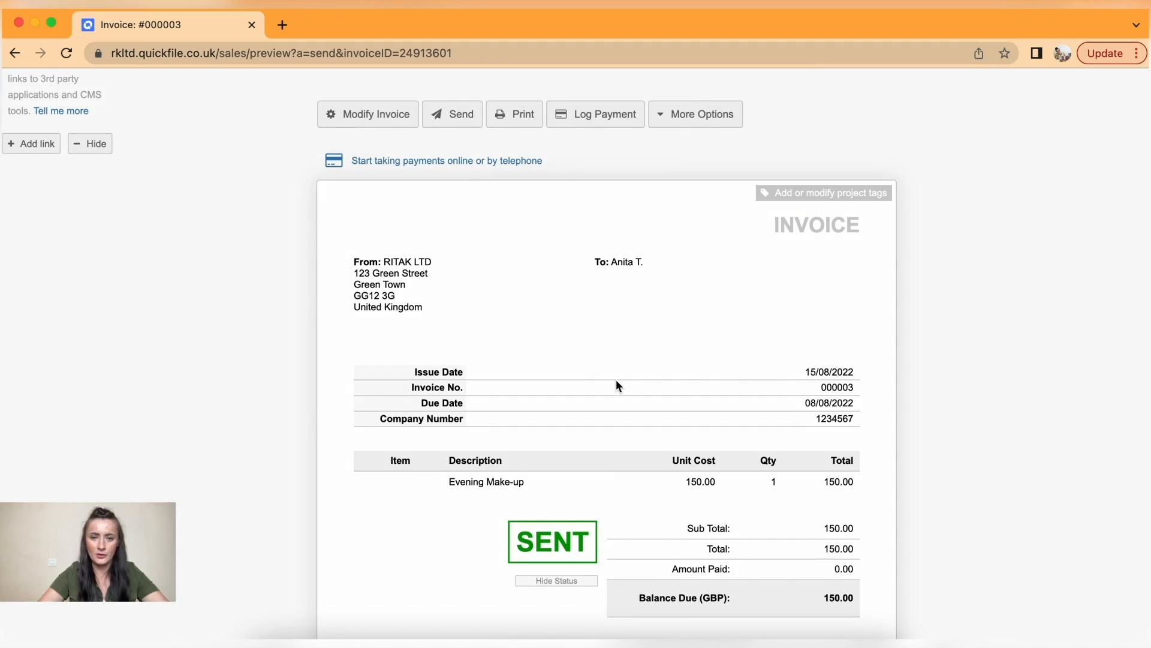
scroll(616, 385, up, 5)
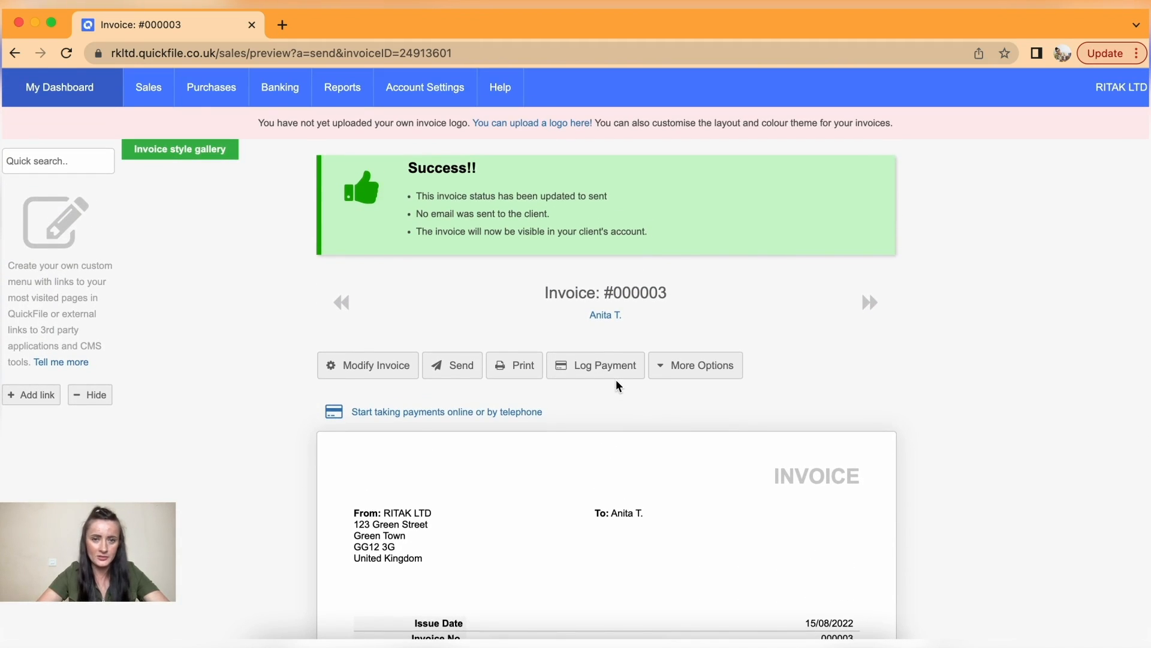
- Check invoices 000002 and 000003 in all sales, then open the empty Recurring Invoices list
mouse_move(153, 88)
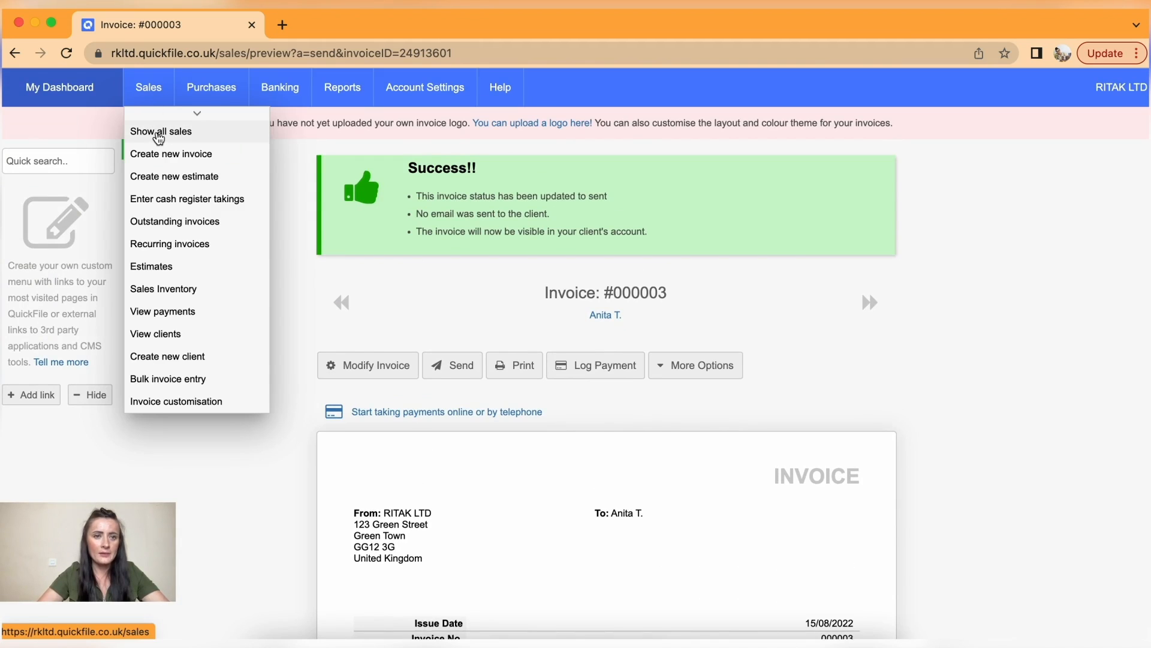
click(158, 135)
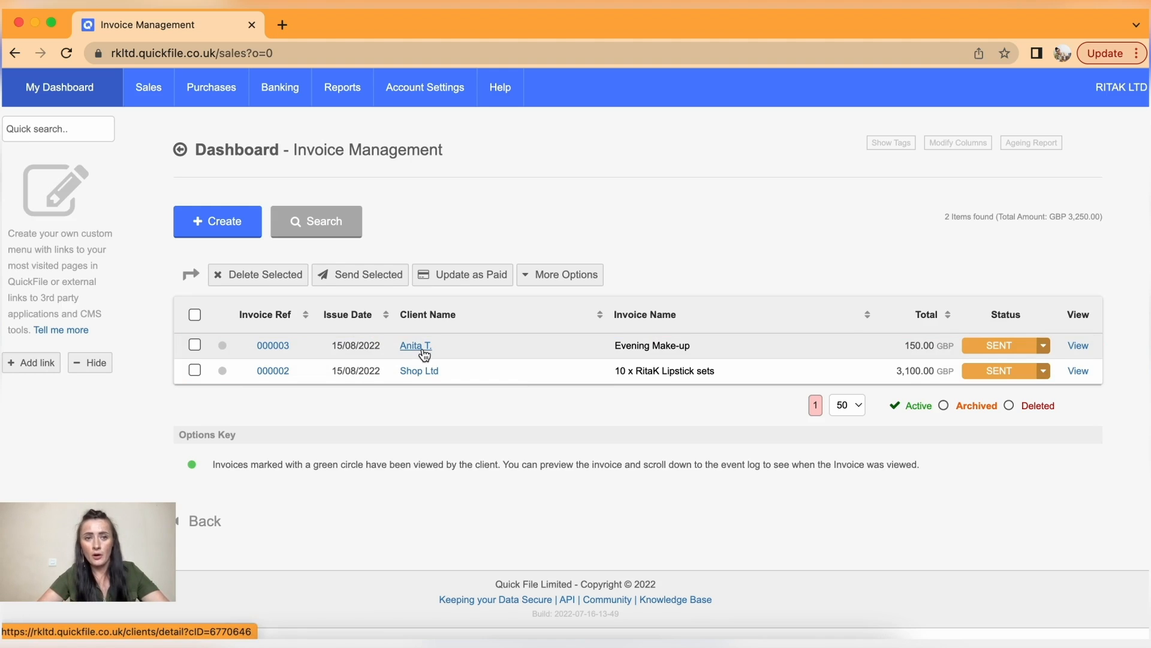
mouse_move(150, 89)
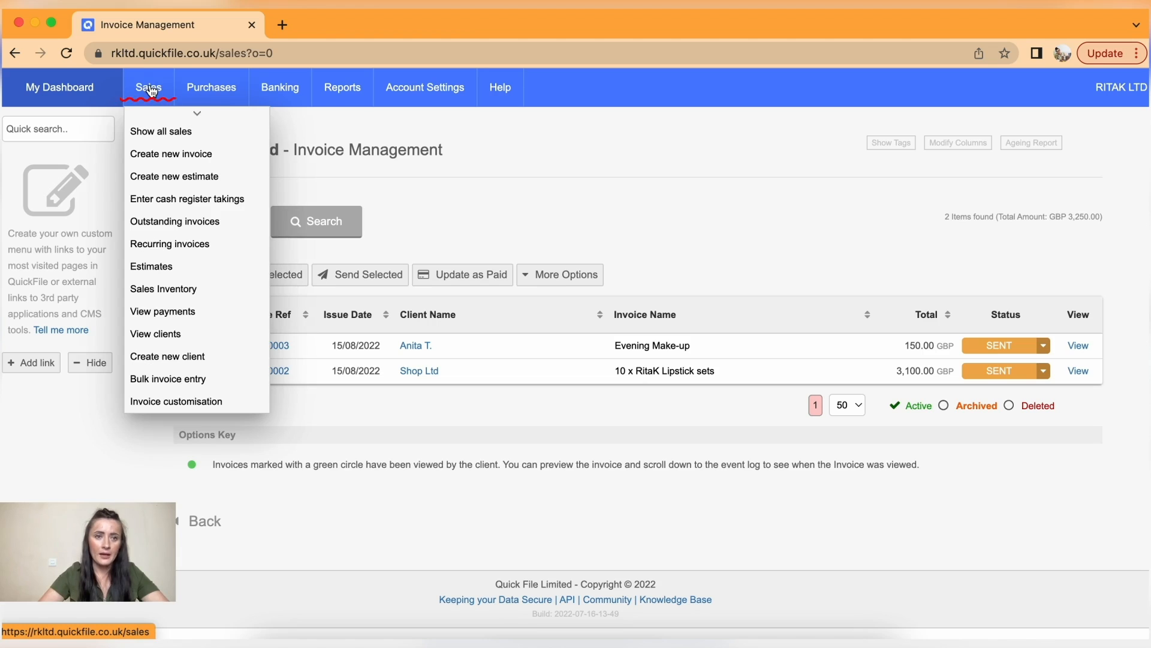
click(186, 253)
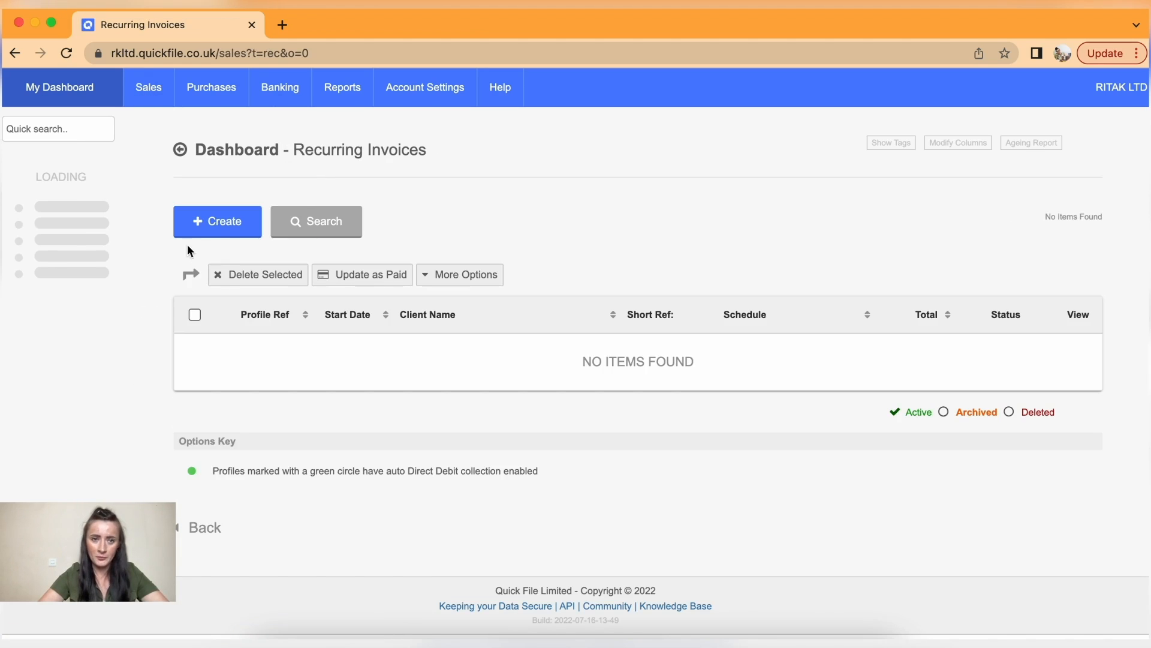
- Start a new recurring invoice and create a new client with the client's name for it
click(219, 226)
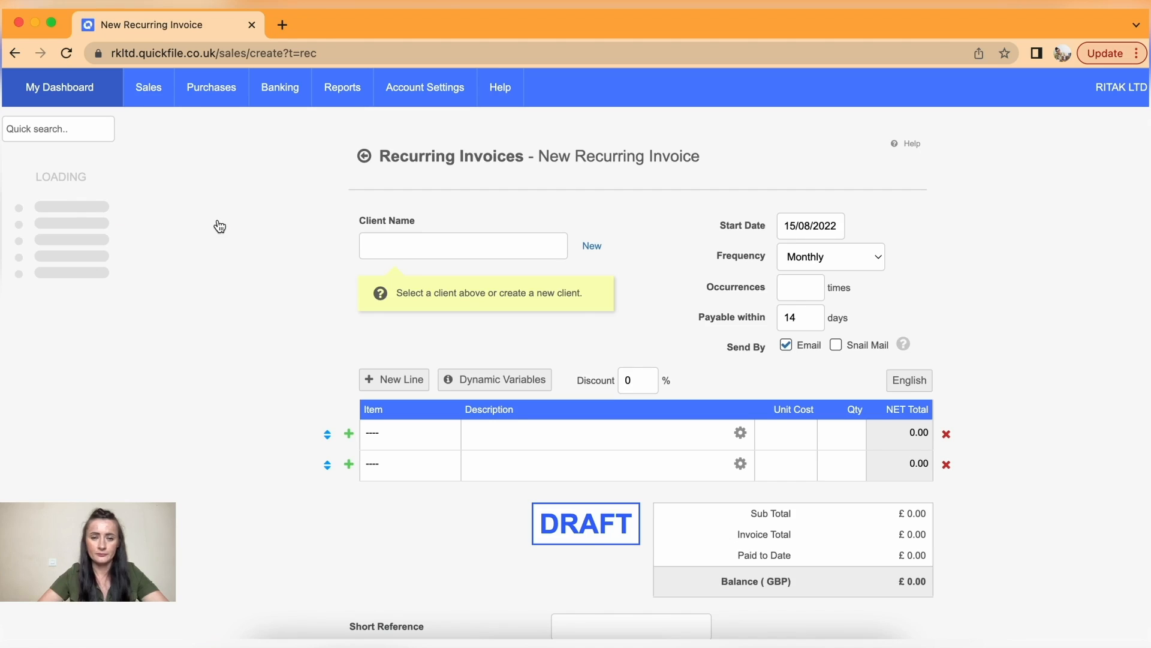
click(592, 248)
click(592, 245)
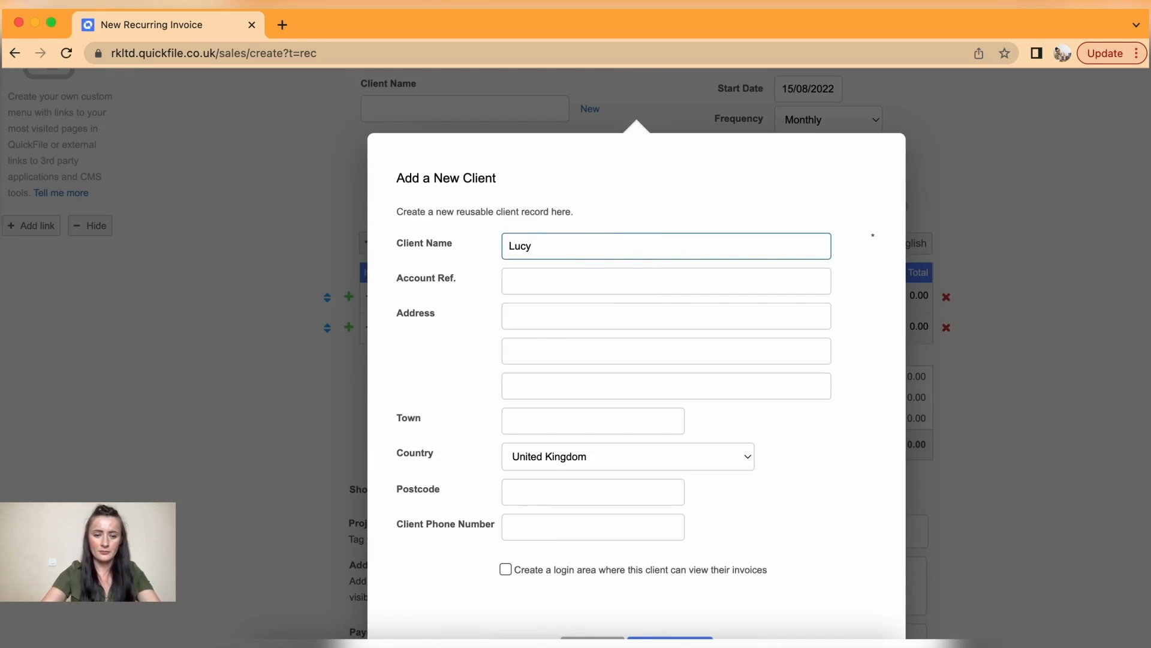
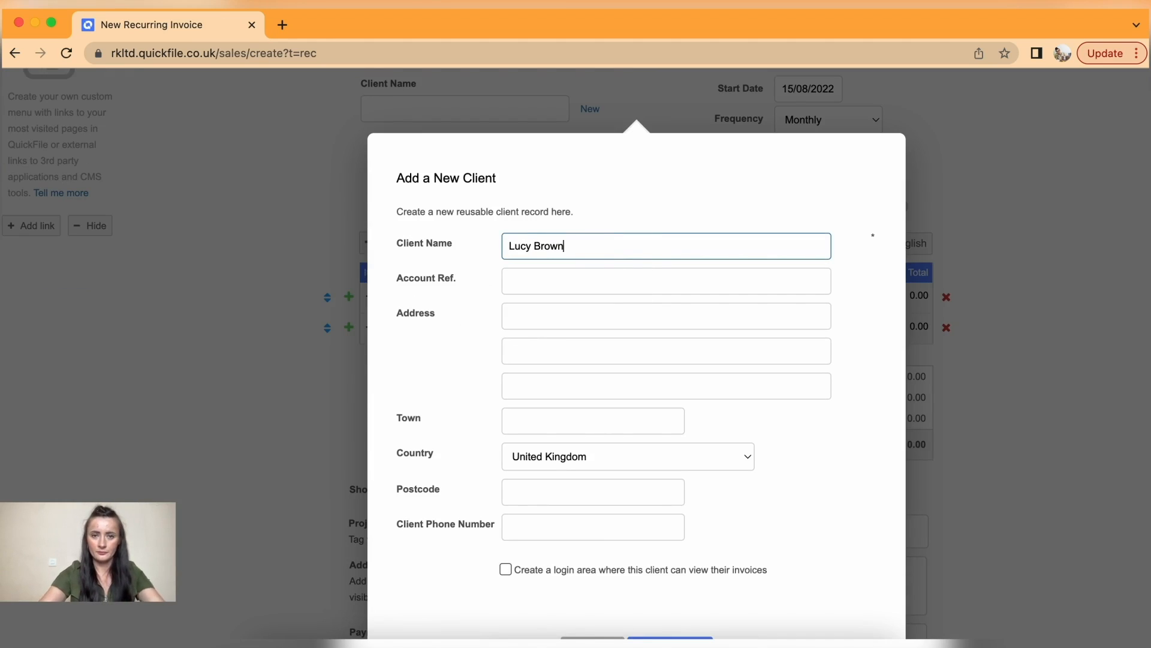
scroll(691, 381, down, 3)
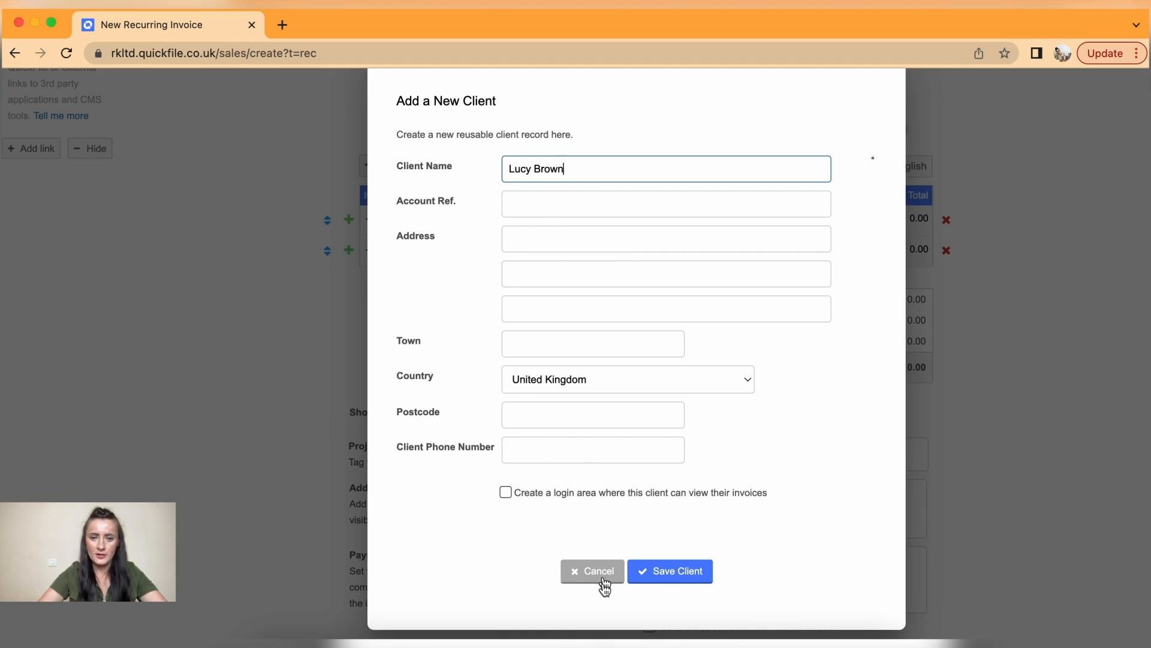
click(666, 576)
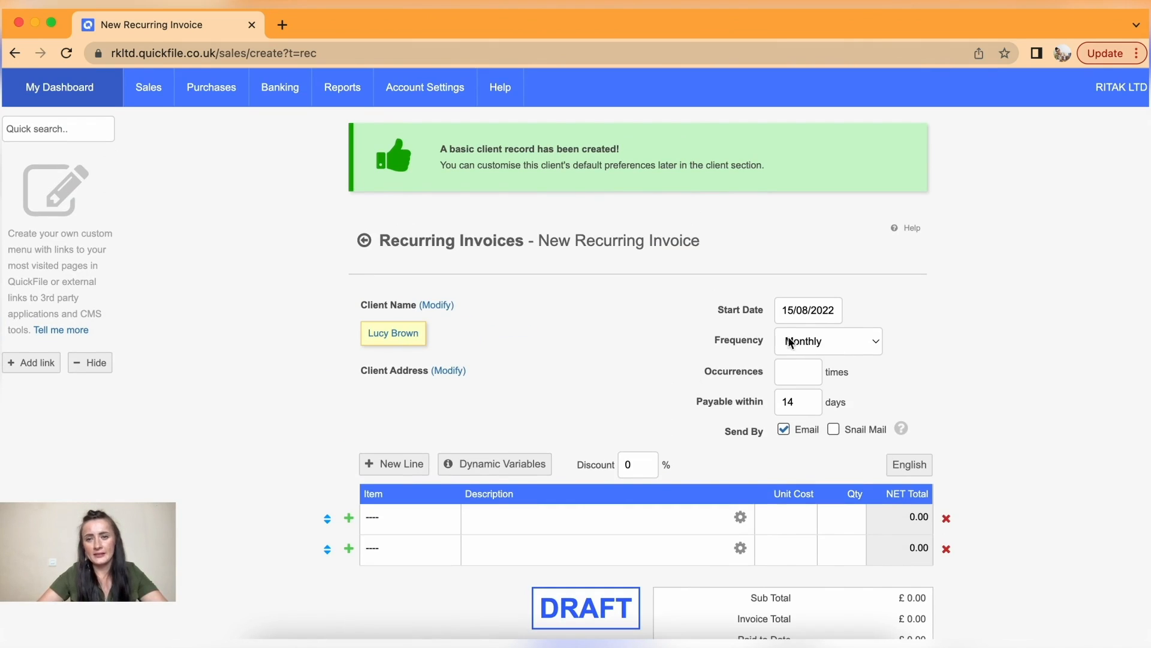
- Make it repeat weekly from 15/08/2022 for 5 occurrences
click(825, 341)
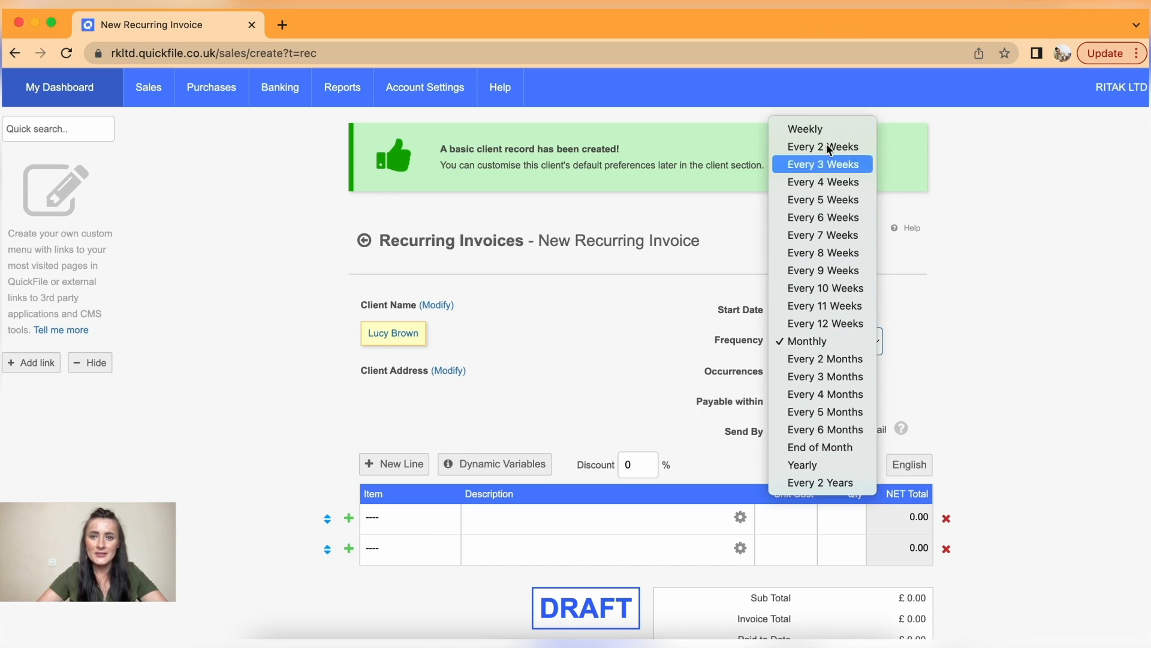
click(804, 129)
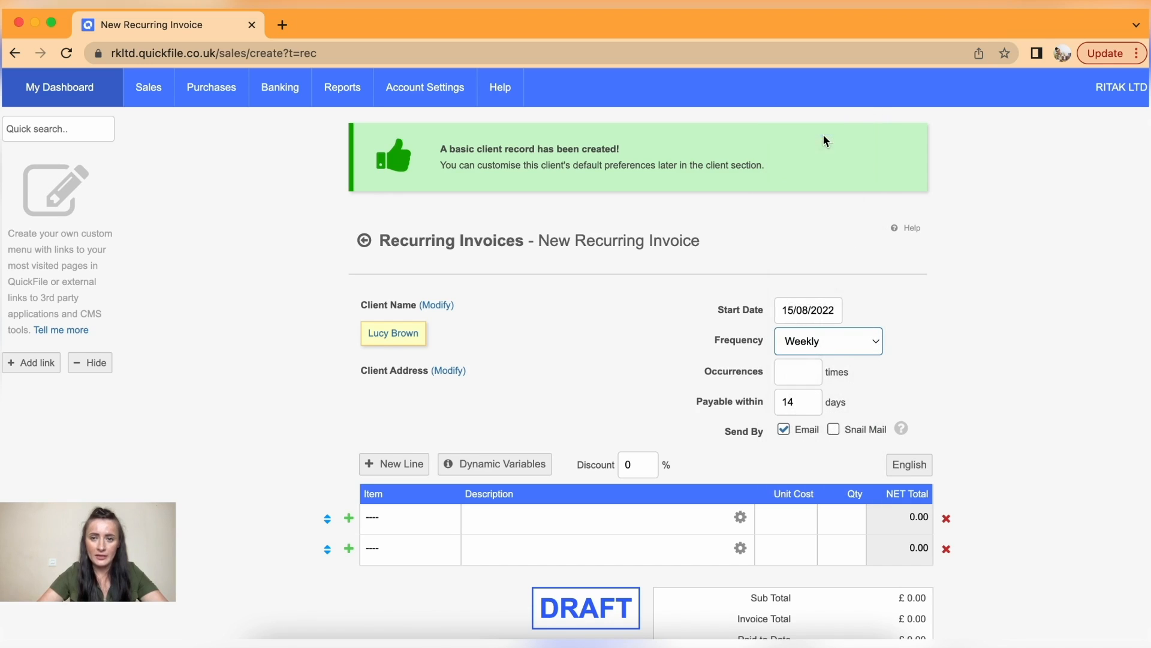
click(828, 315)
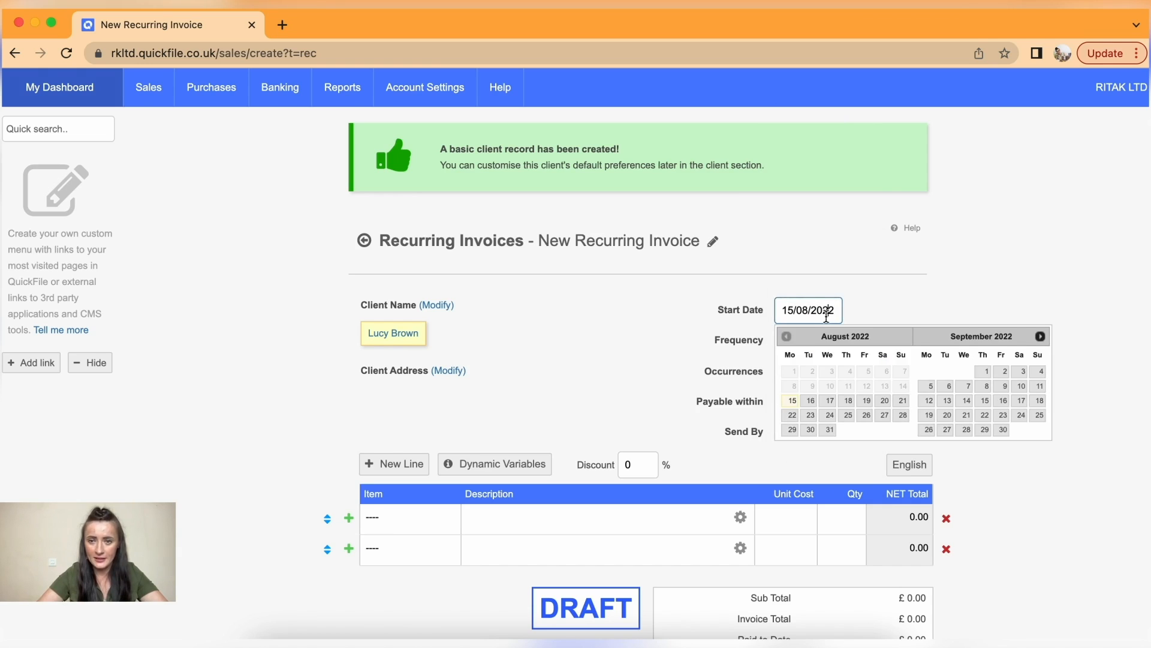
click(794, 400)
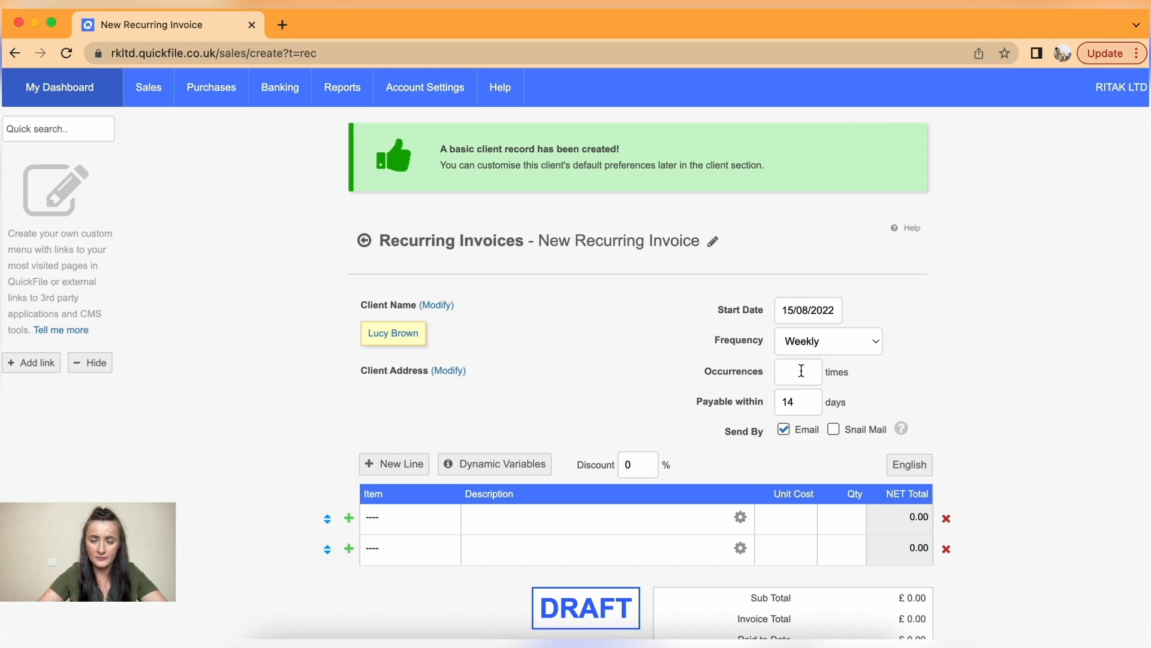
click(792, 313)
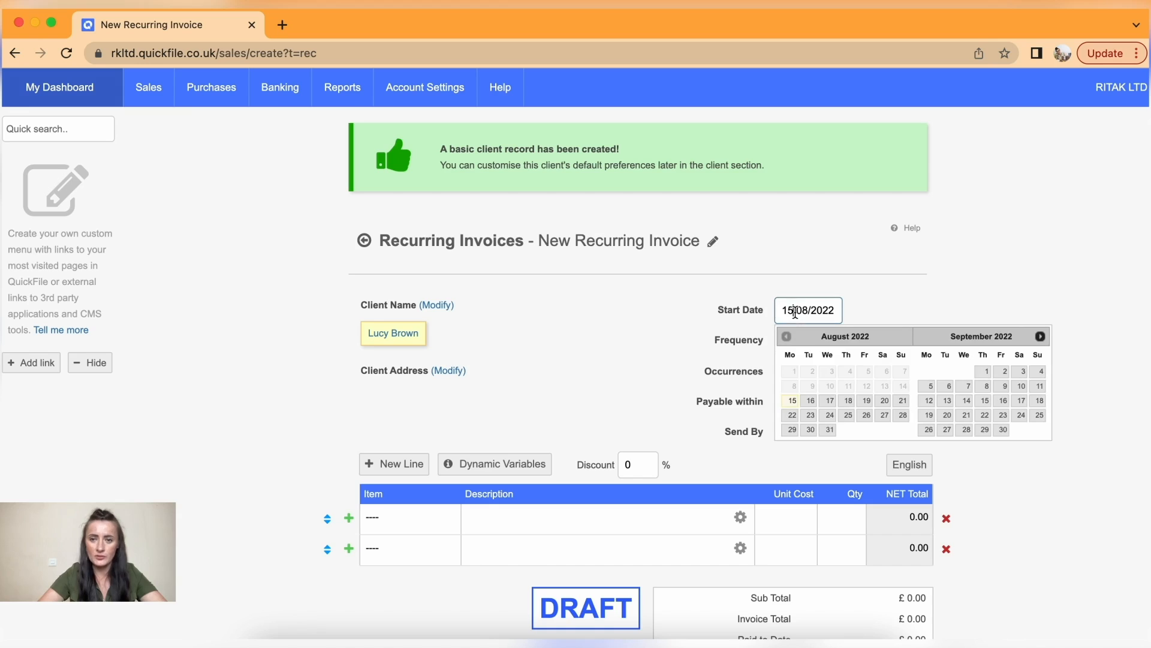
click(740, 364)
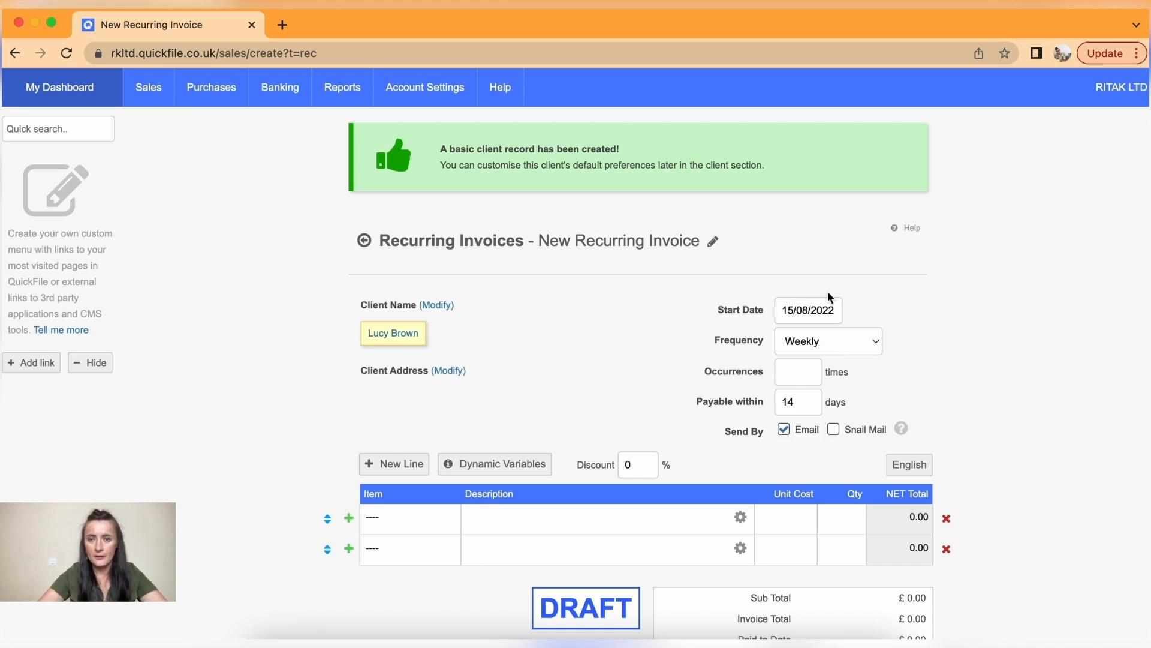
click(806, 376)
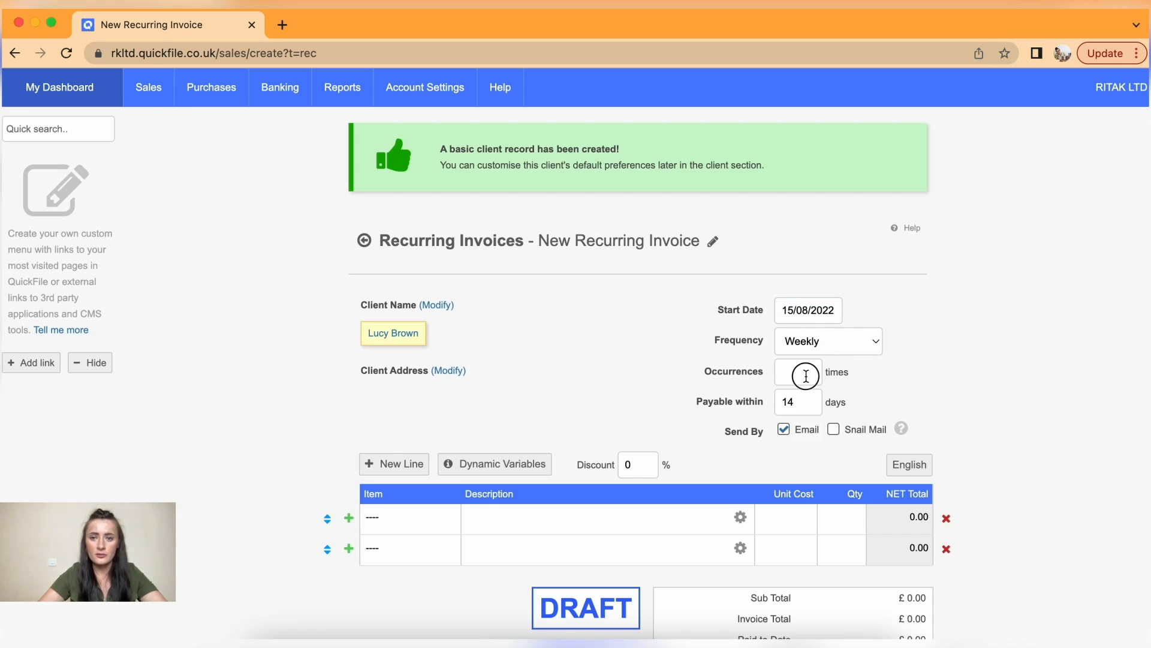
text(5)
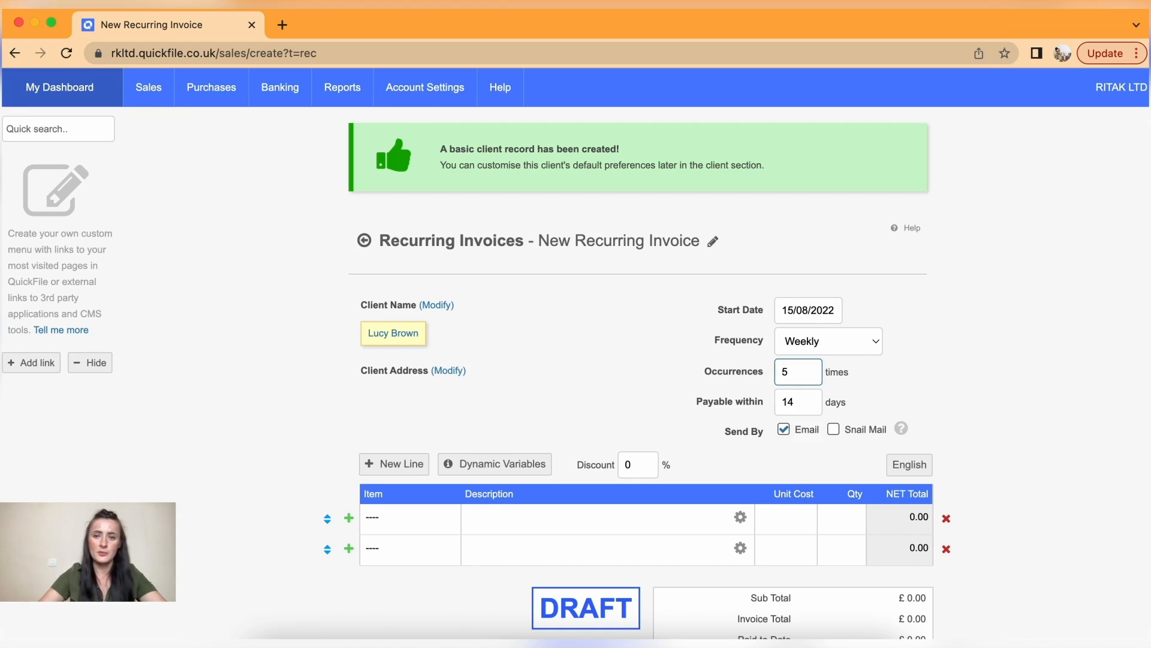
click(836, 311)
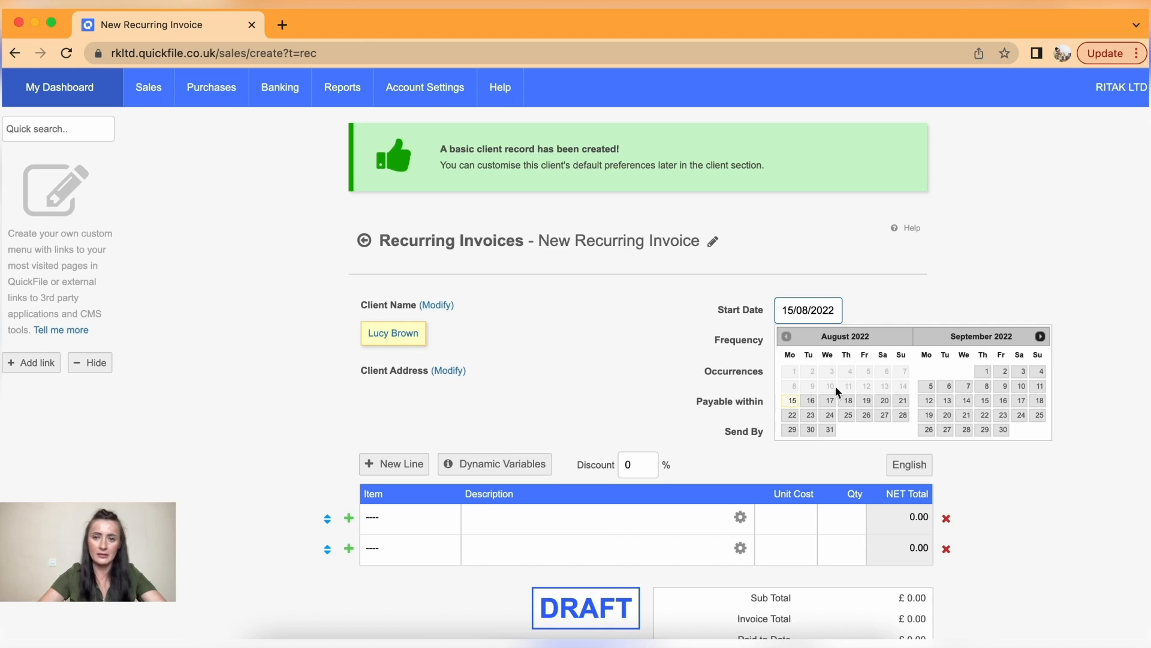
click(791, 402)
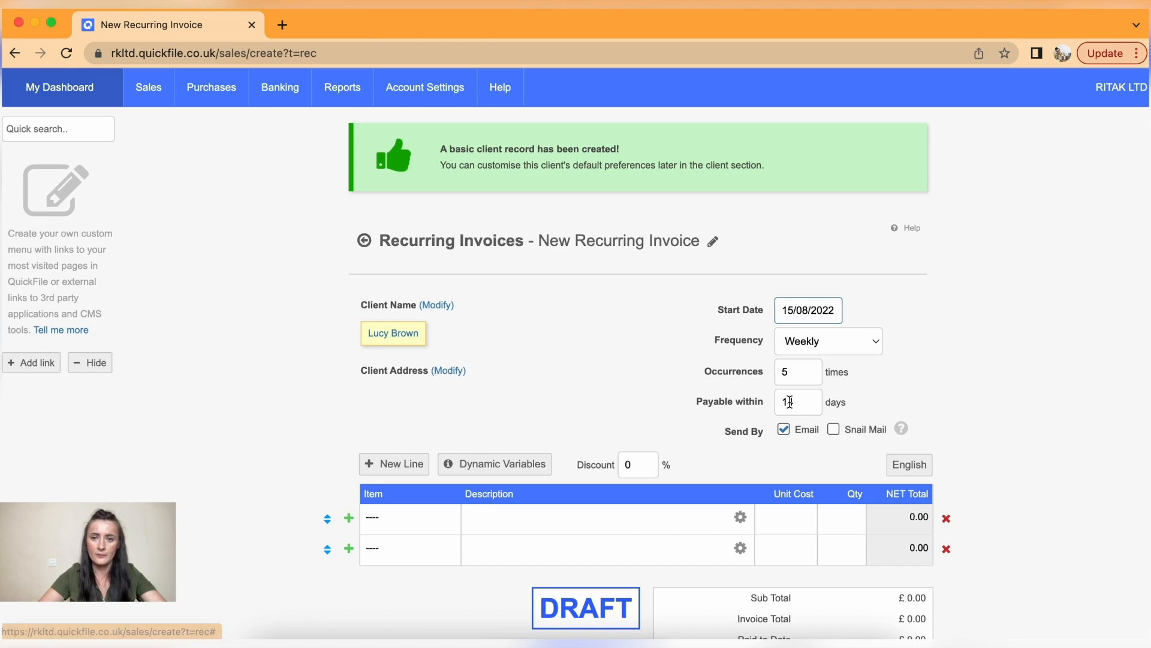
- Set the recurring invoice's payable-within days to 0
scroll(832, 384, down, 3)
click(777, 329)
text(0)
click(929, 297)
scroll(930, 296, down, 3)
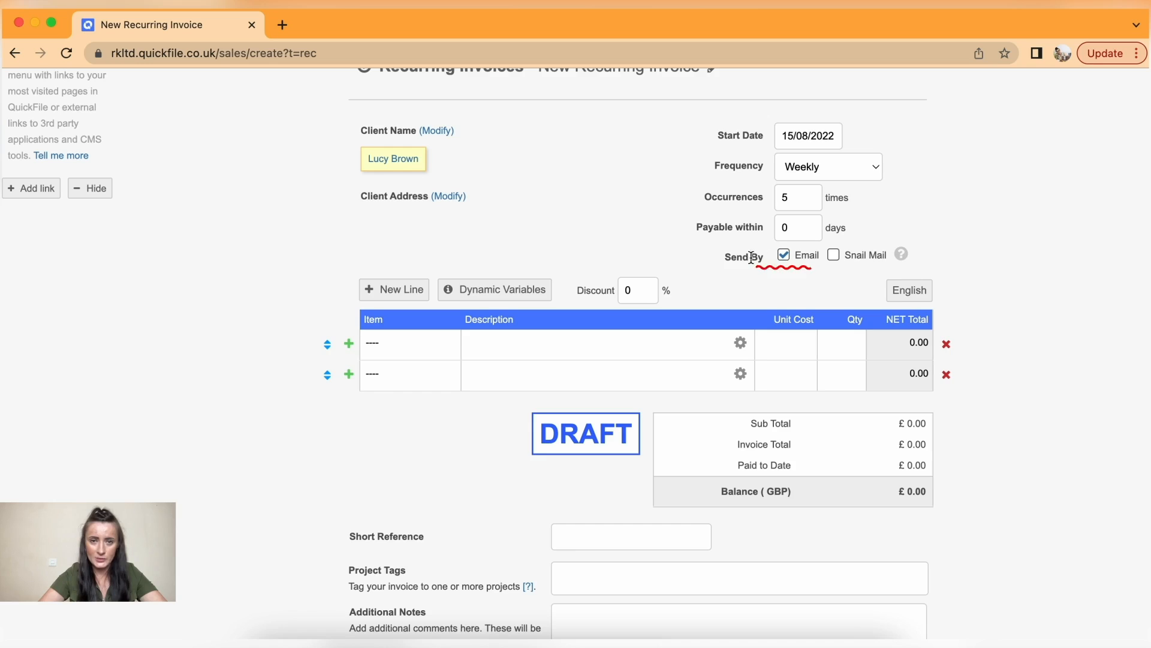
scroll(712, 294, down, 2)
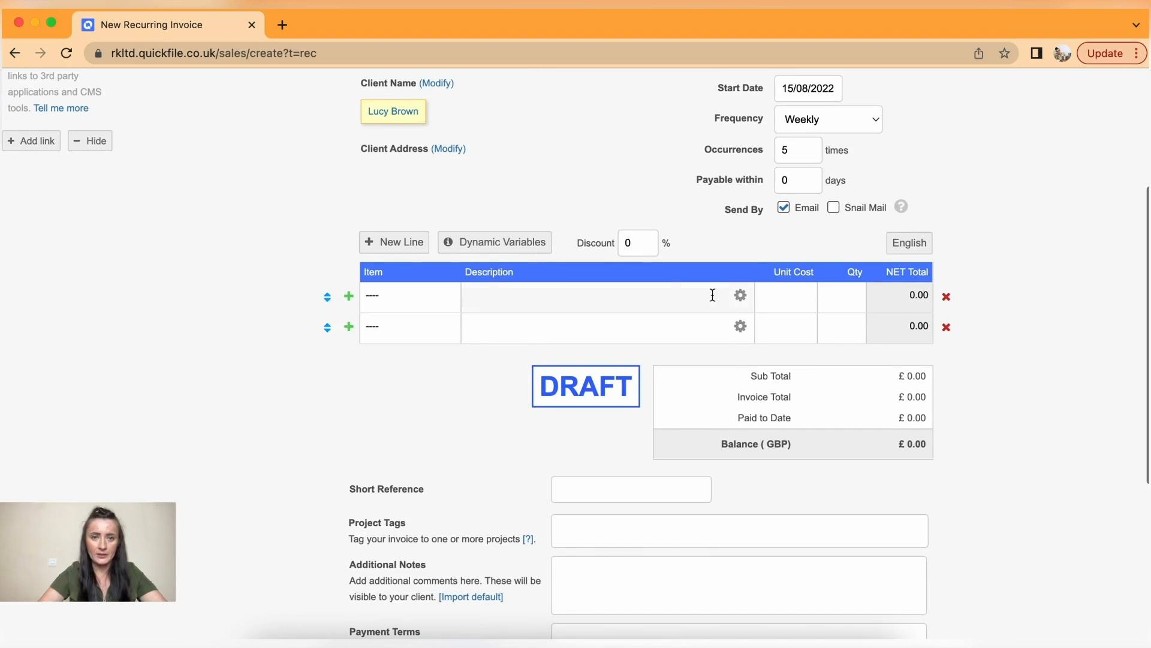
- Remove the empty second line, leaving the single Evening Make-Up line at 150.00
click(947, 326)
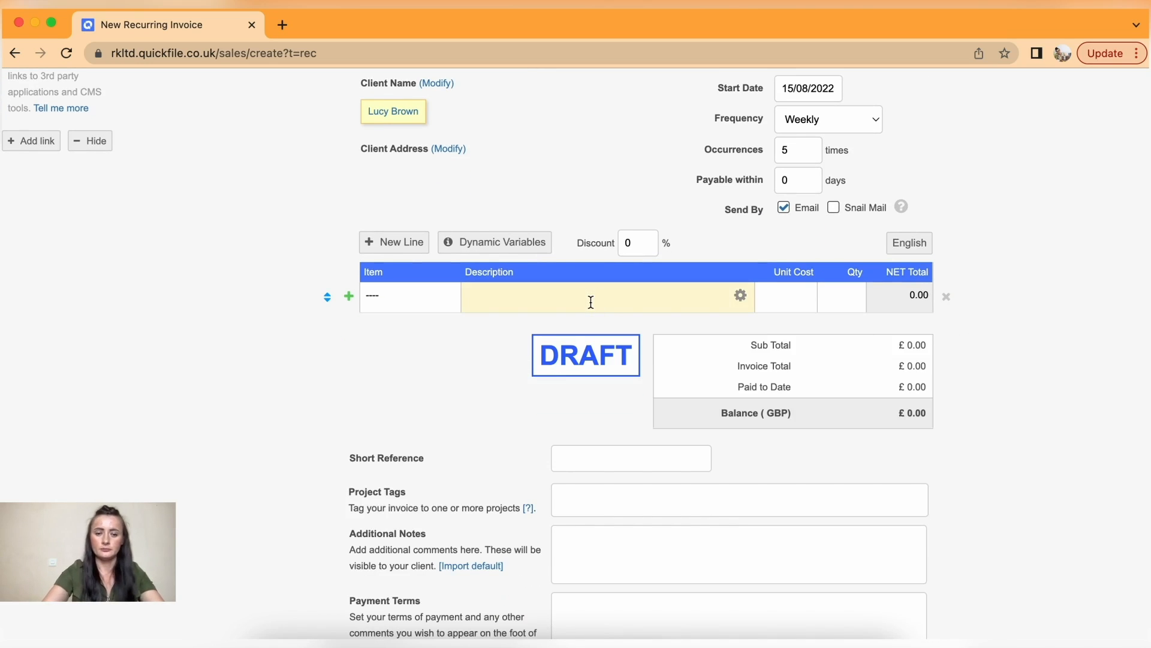
text(ng Make-Up)
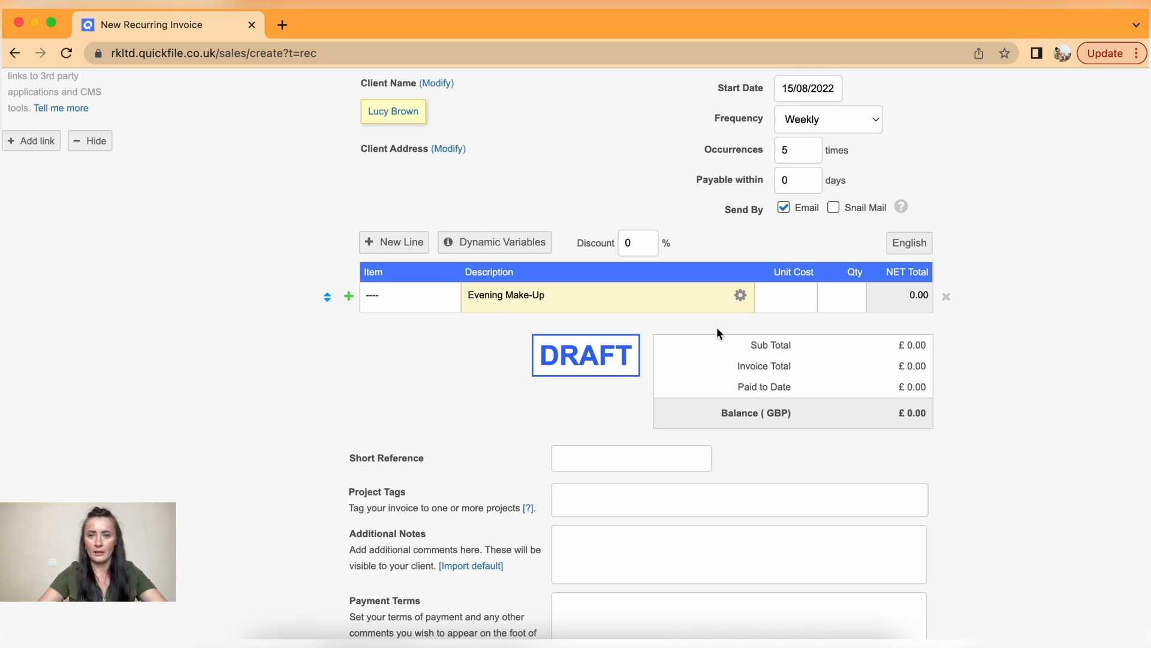
click(785, 298)
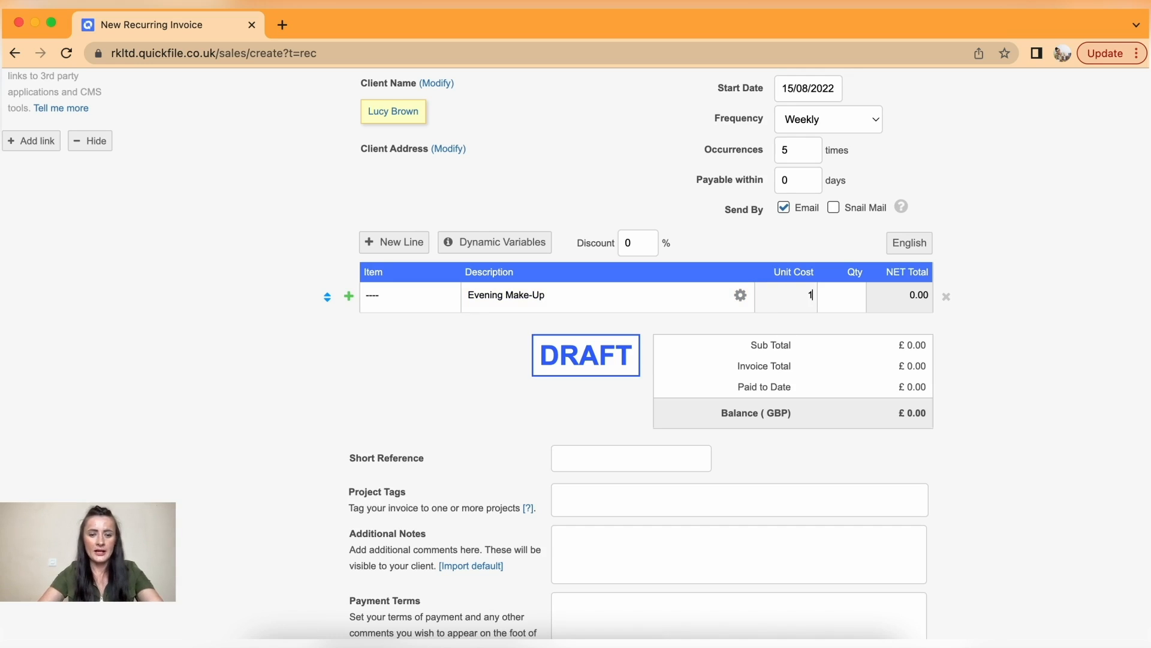
click(836, 299)
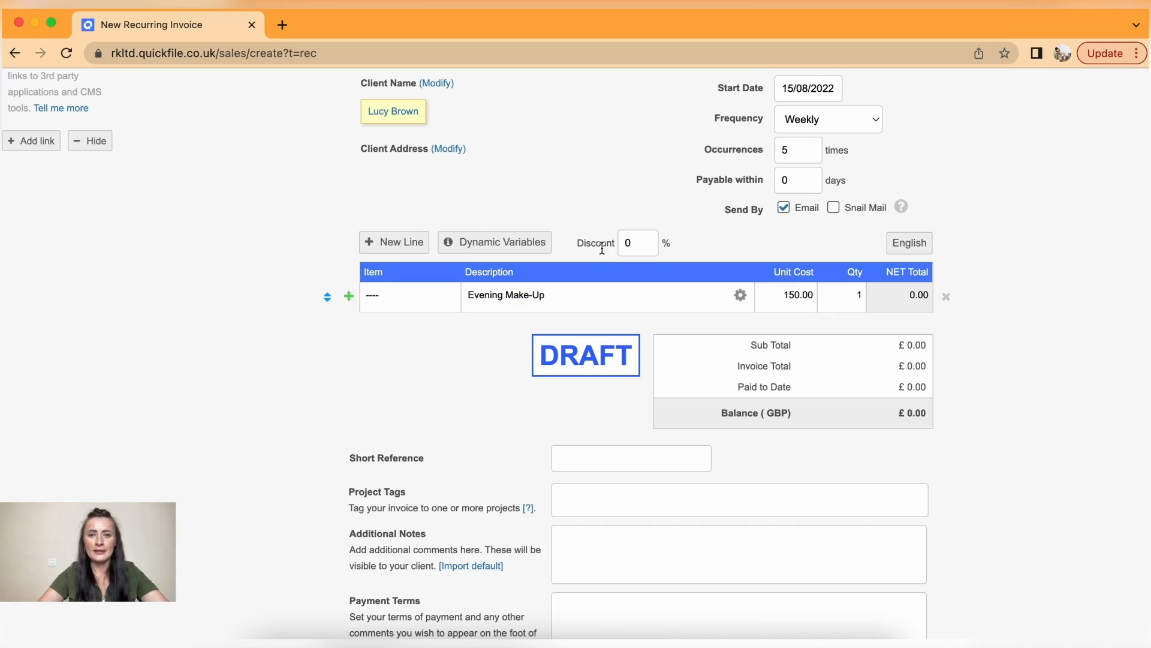
- Set the discount to 25% so the total drops to £112.50, then save
click(637, 244)
drag(636, 244, 620, 242)
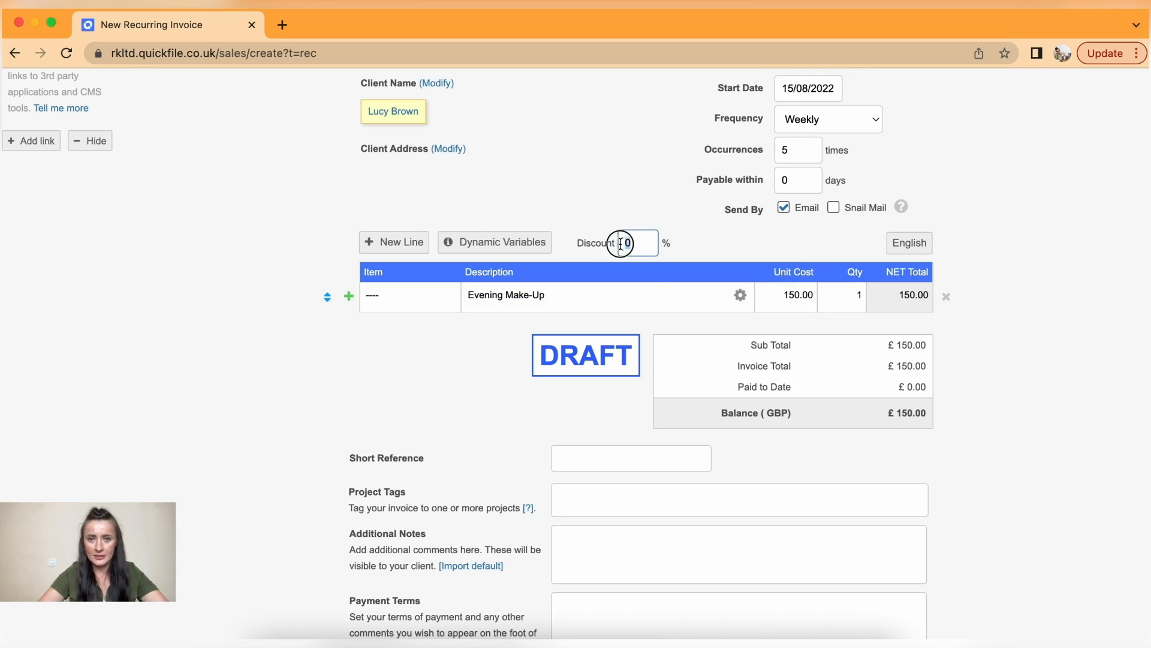
text(25)
click(698, 232)
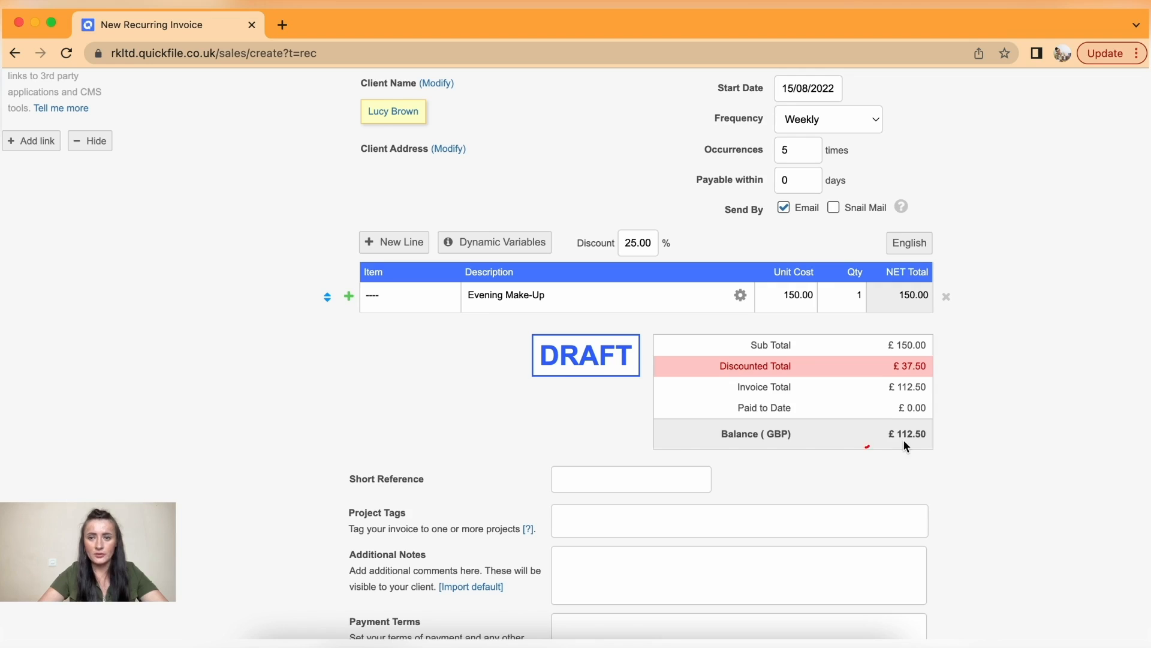
scroll(912, 443, down, 5)
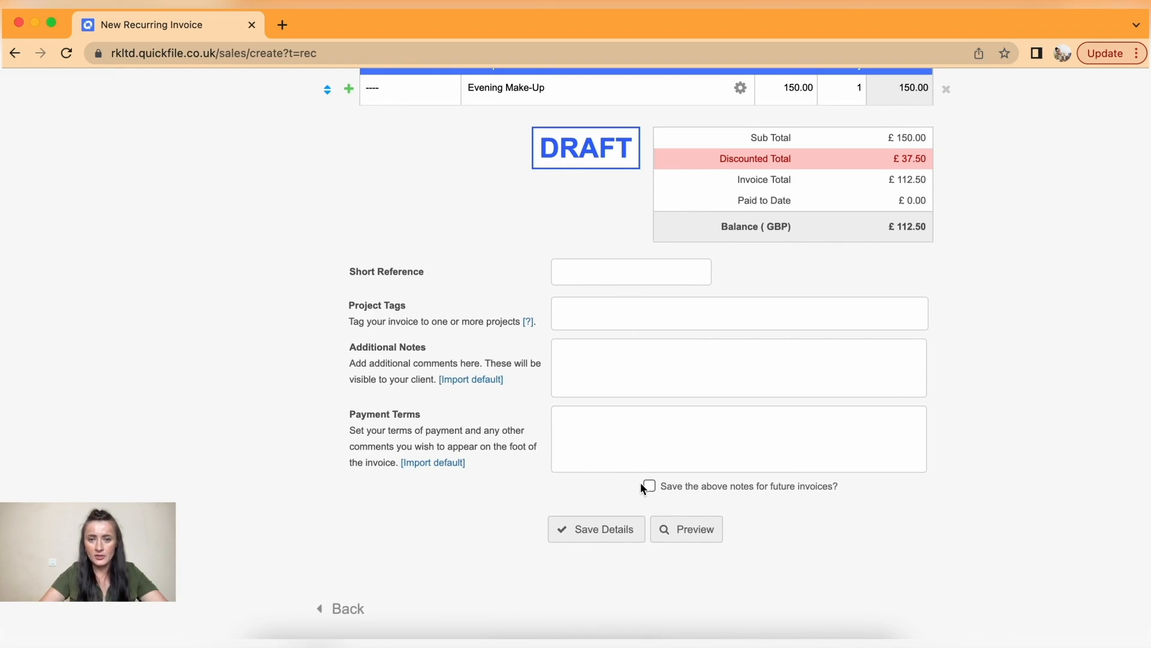
click(614, 536)
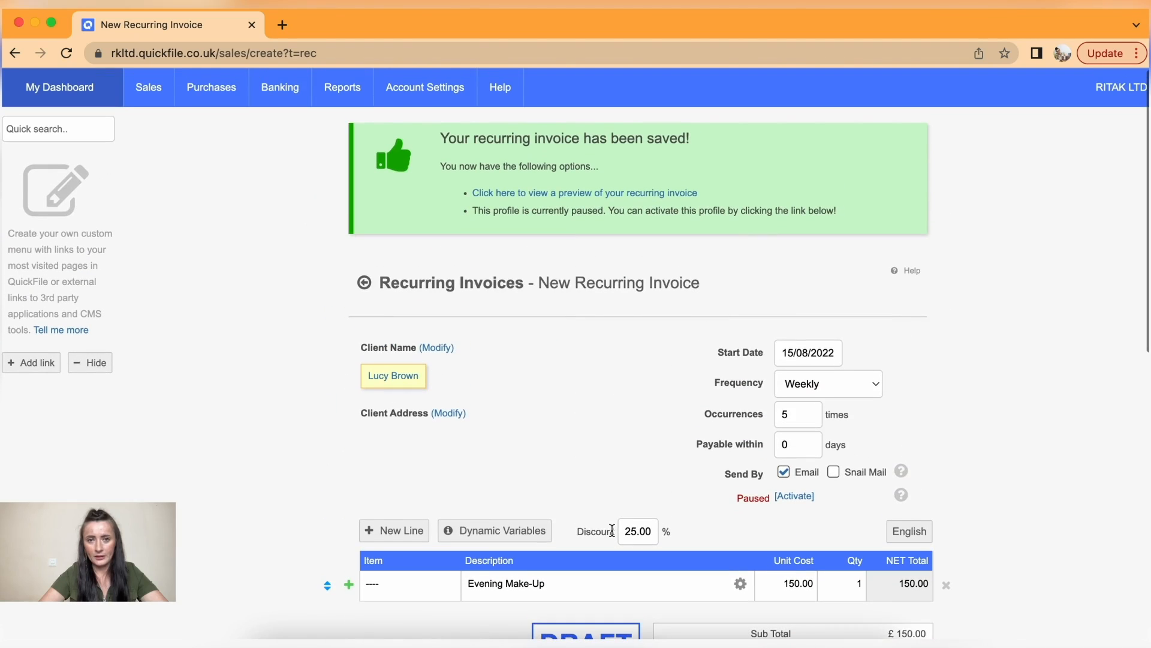
- Activate recurring profile R000001 from the Recurring invoices list, confirming with OK
mouse_move(149, 92)
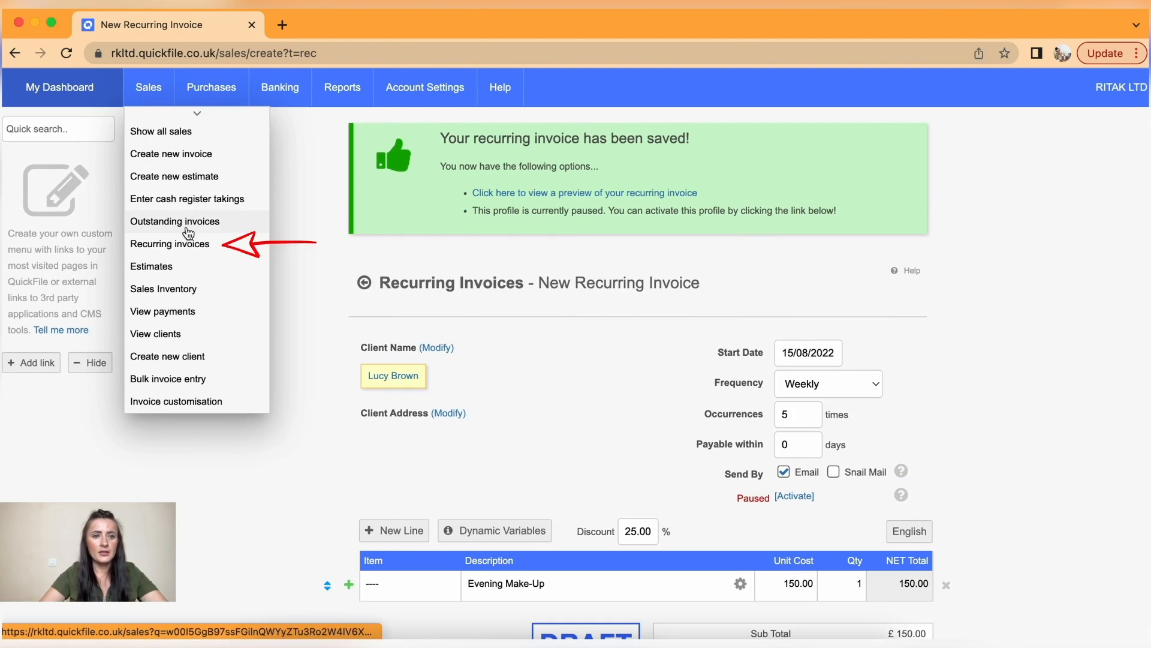
click(196, 246)
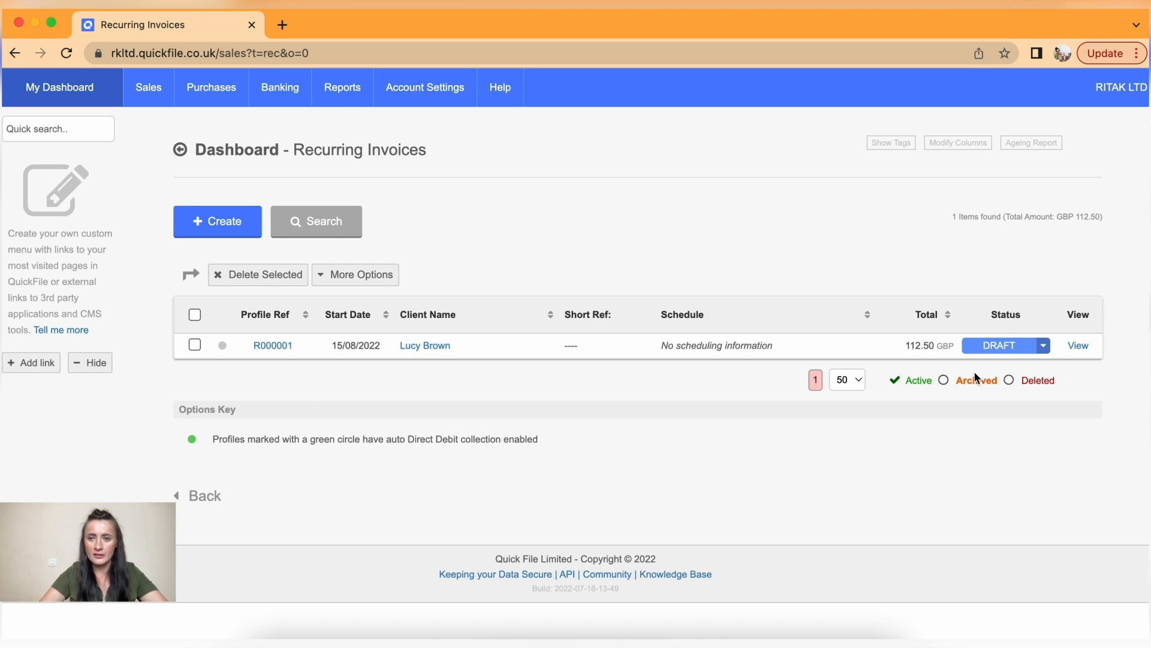
click(273, 345)
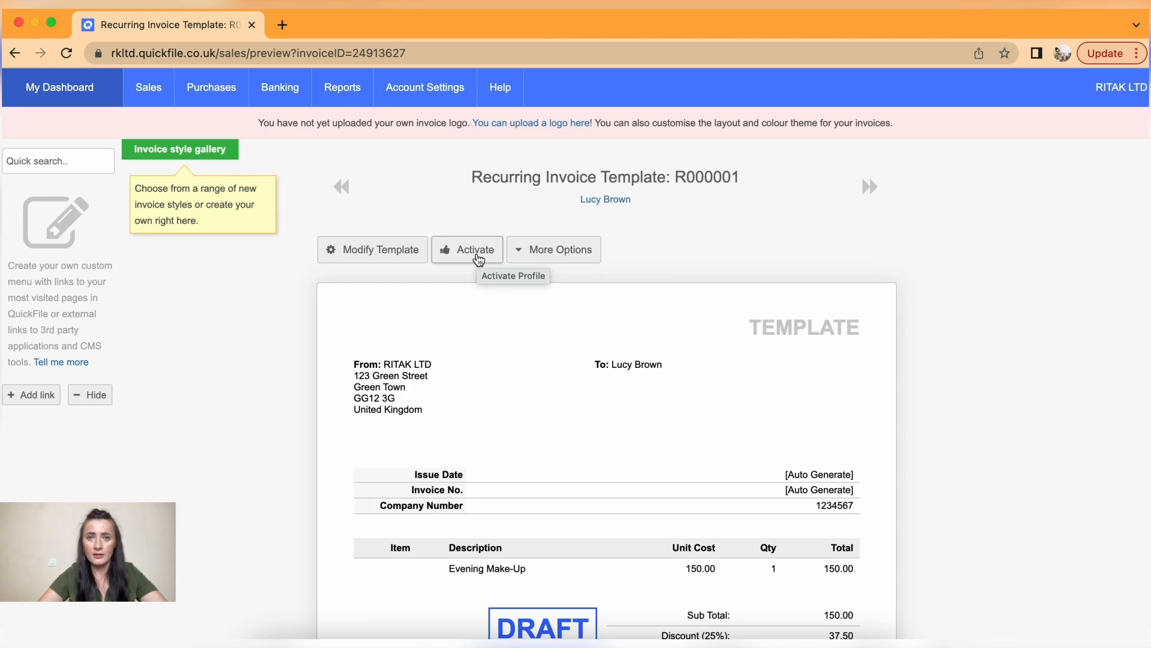
click(478, 256)
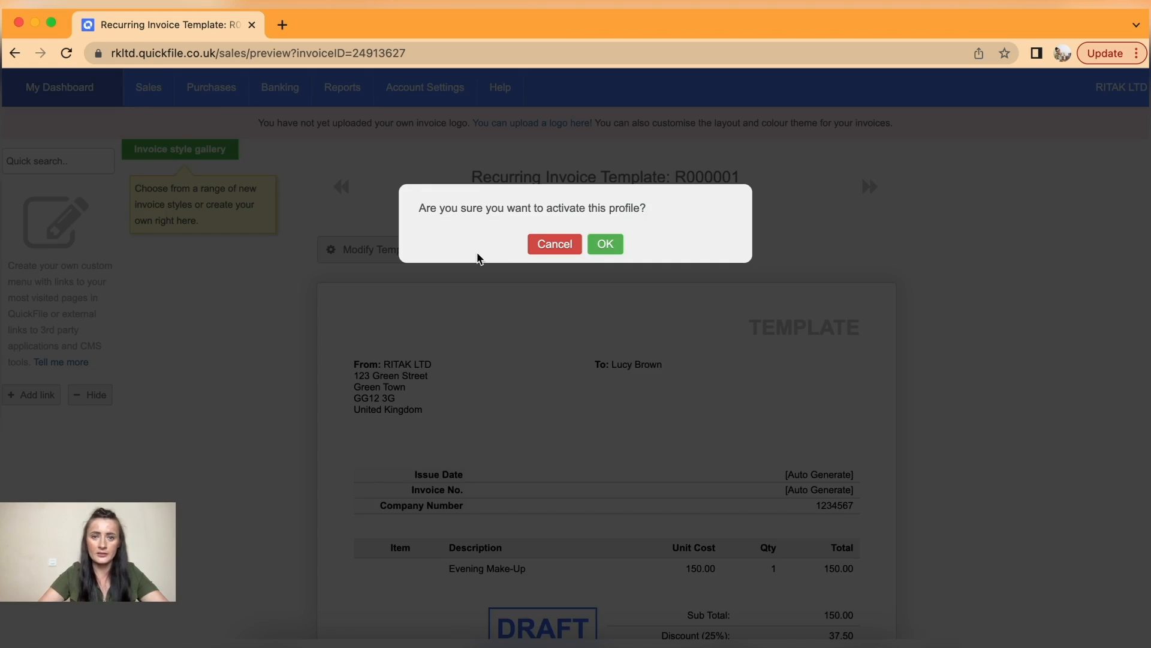
click(610, 245)
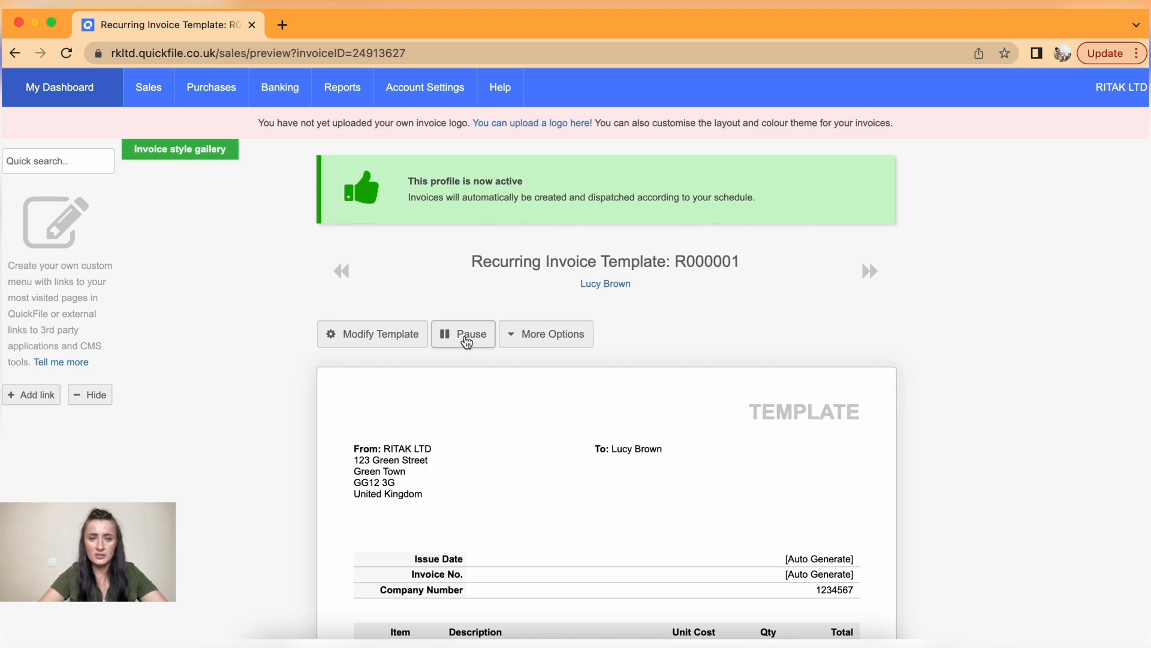
- Check the template's More Options list, then close it
click(533, 349)
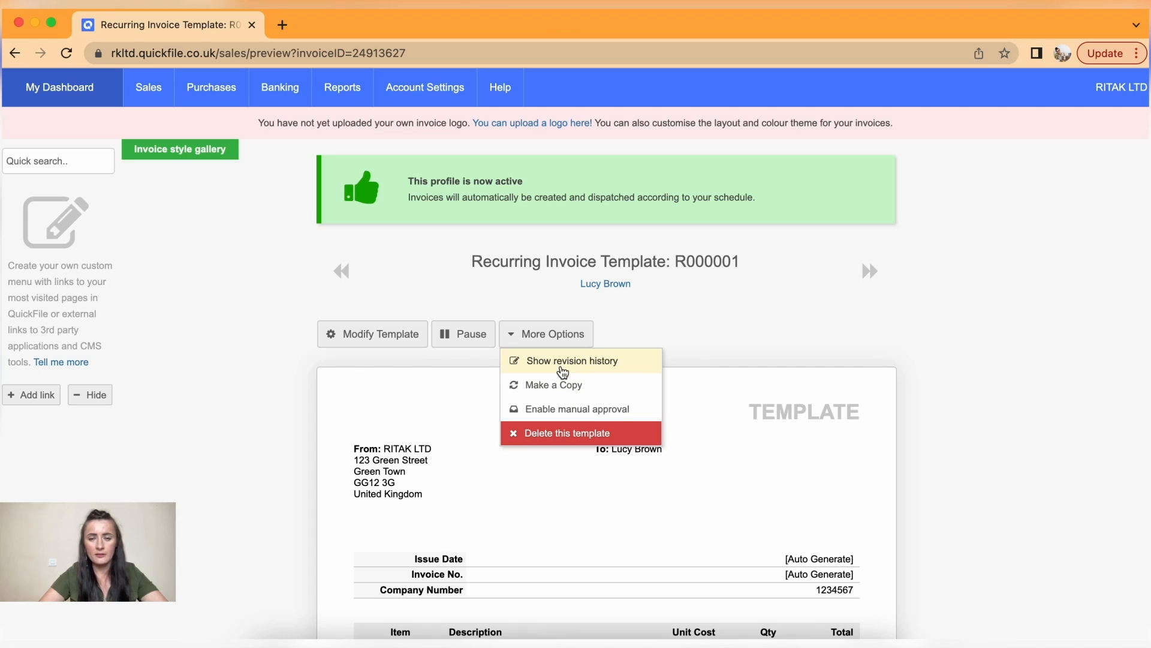
click(708, 345)
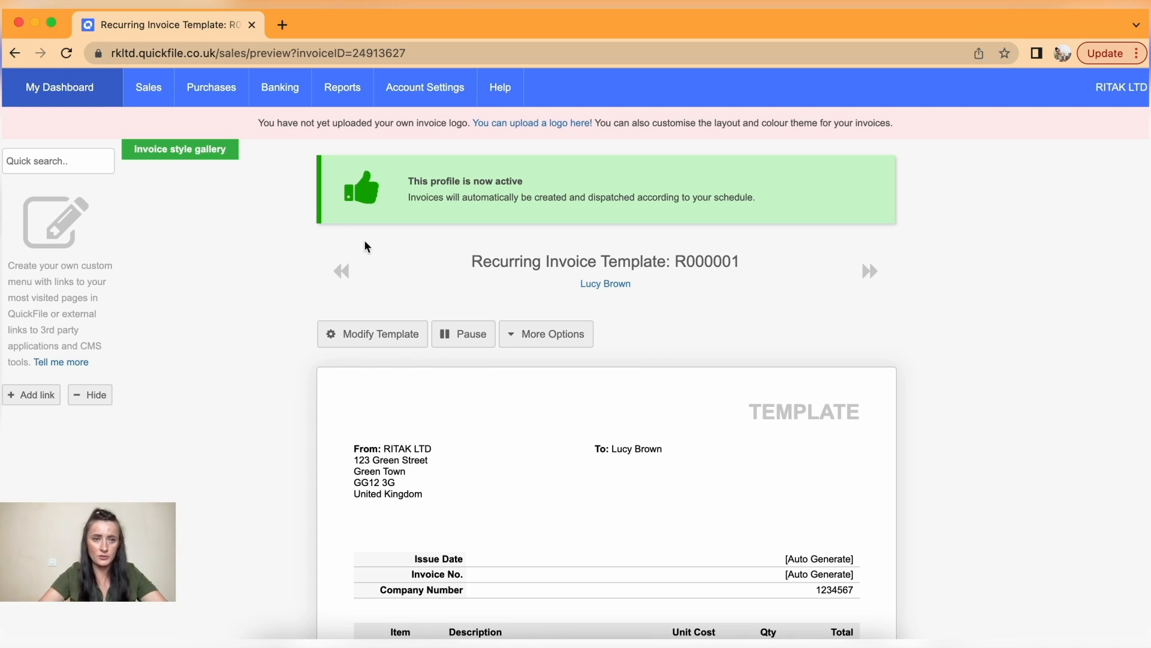
click(150, 90)
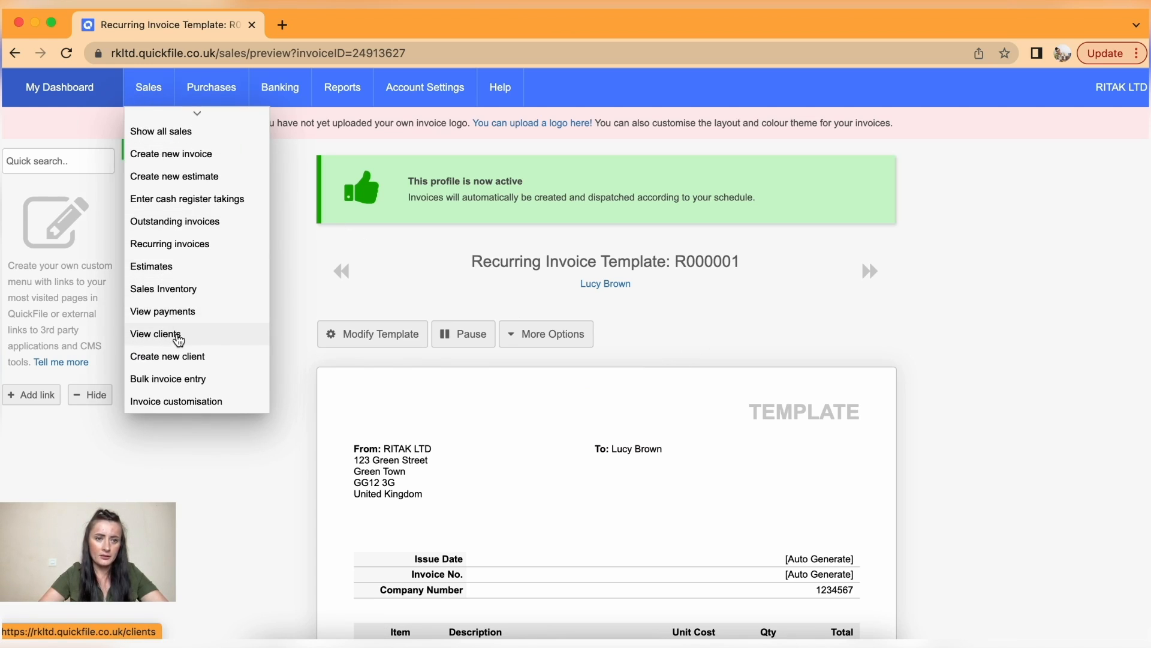
- Return to the Recurring invoices list showing R000001 active, next due 15 August 2022
click(183, 252)
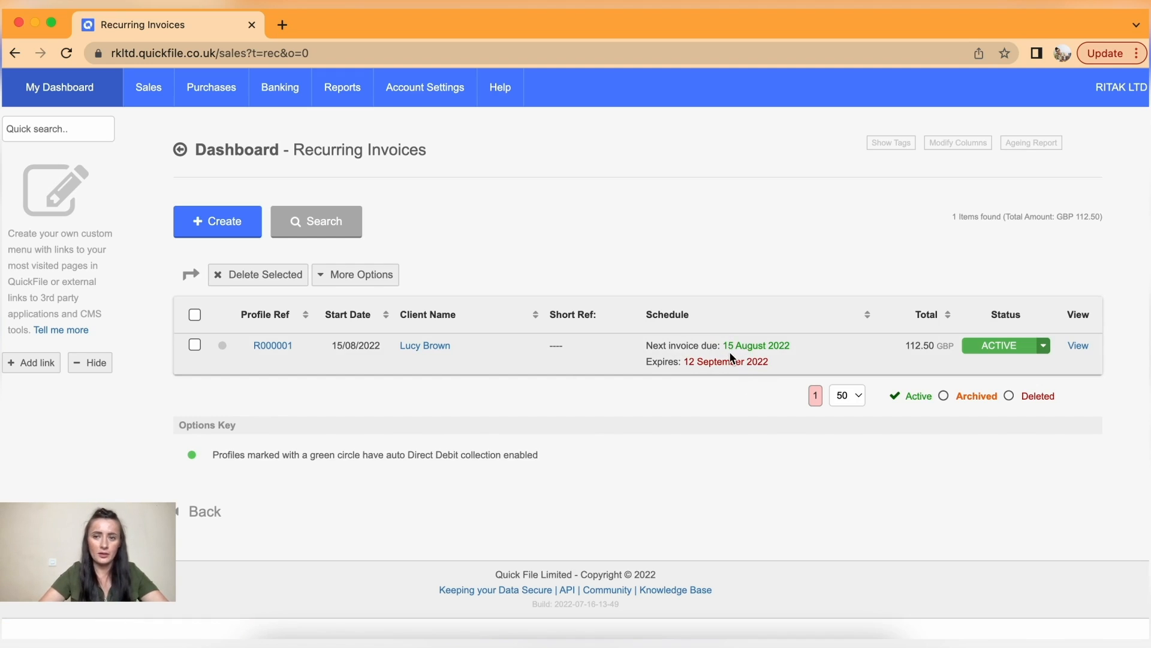
- Start a new invoice for the client dated 8 August 2022, payable within 0 days
mouse_move(149, 100)
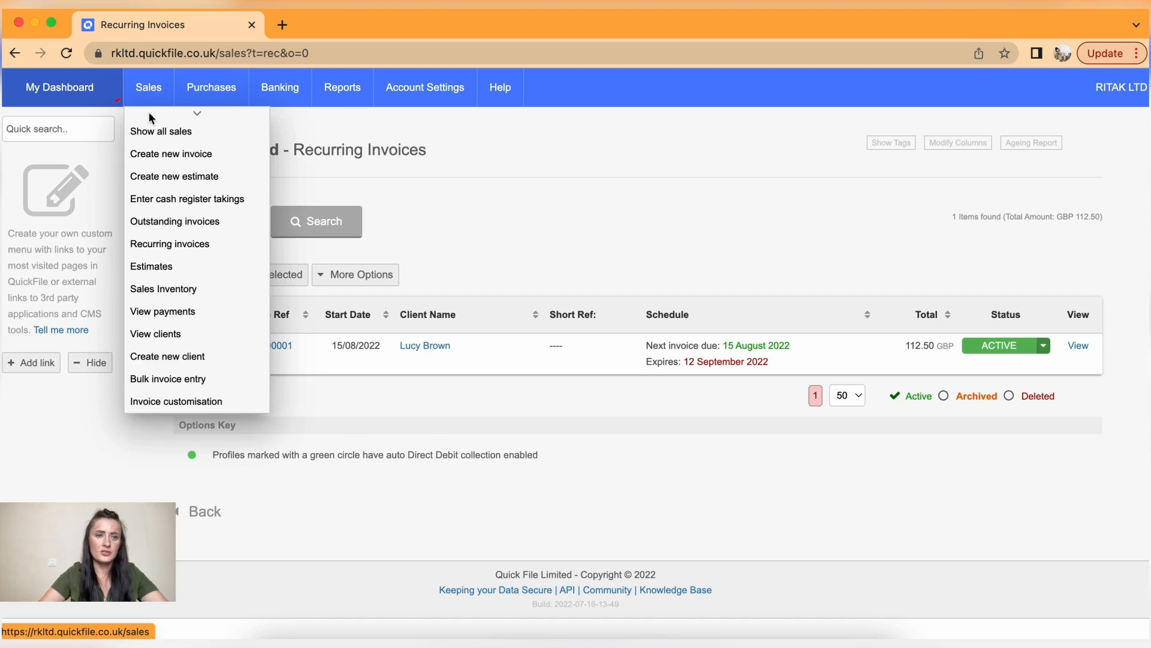
click(165, 154)
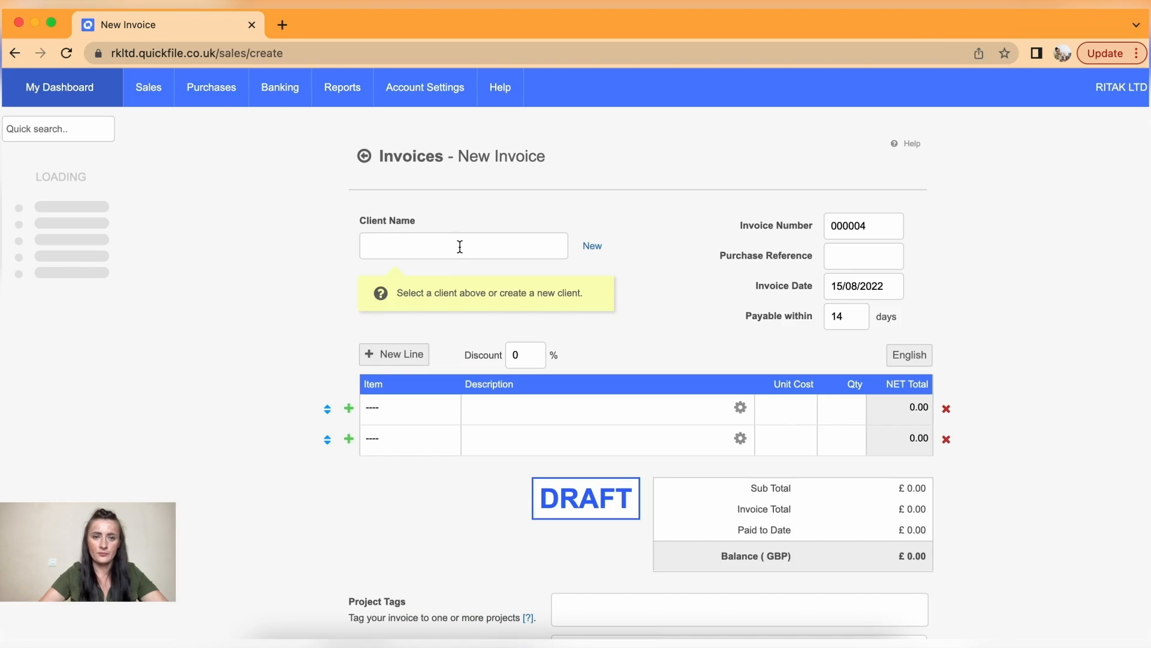
click(460, 245)
text(luc)
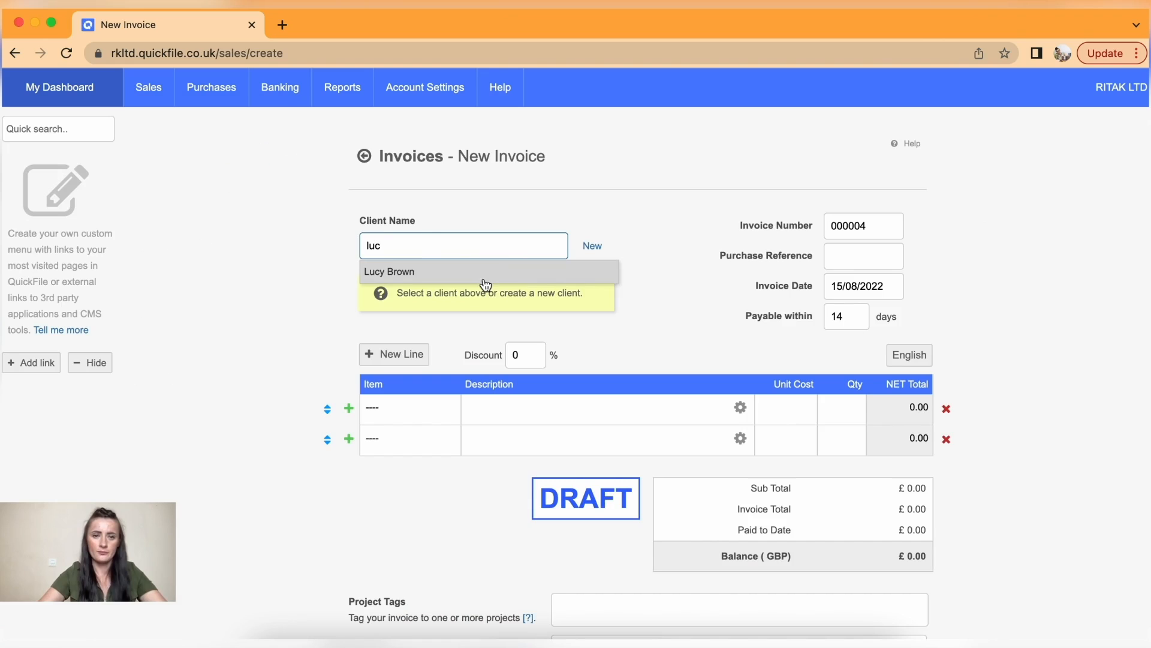
click(474, 272)
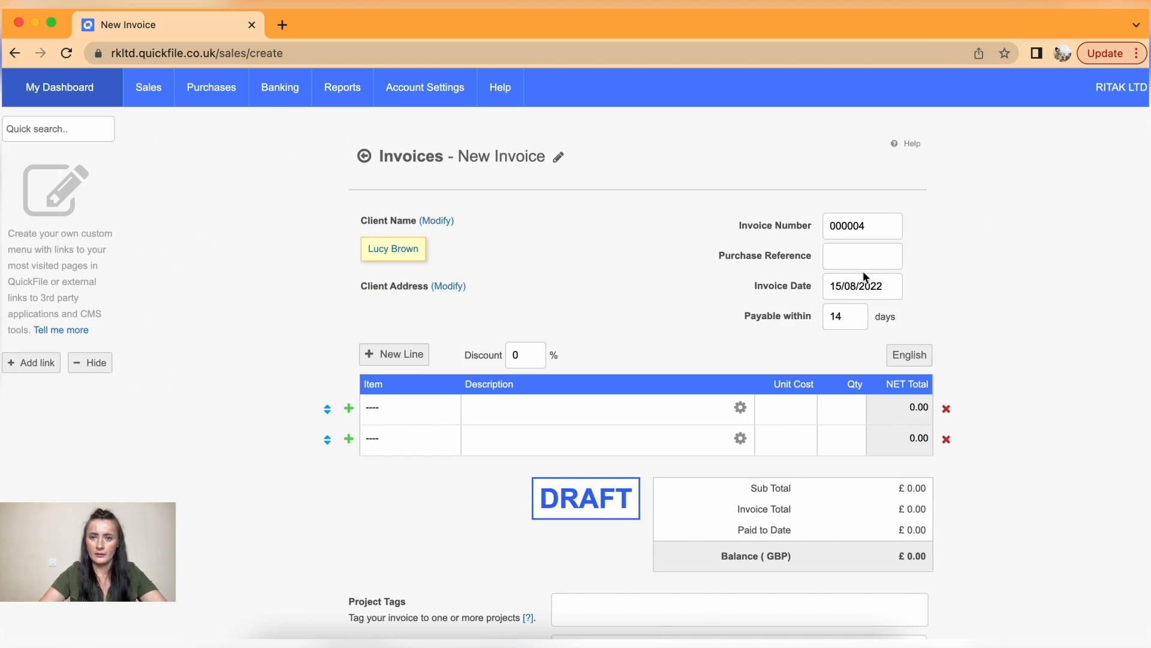
click(873, 286)
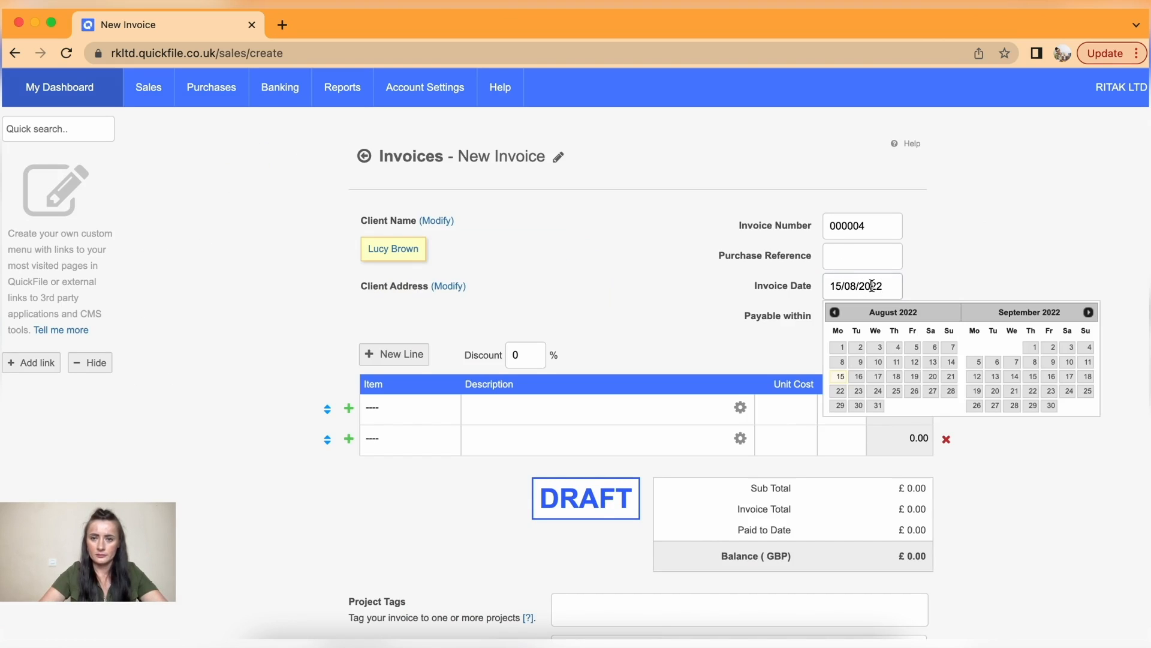
click(842, 361)
scroll(643, 313, down, 1)
scroll(642, 309, down, 2)
double_click(841, 223)
text(0)
click(669, 212)
- Add a single Evening Make-up line at £150 with a 25% discount
click(947, 339)
click(637, 306)
text(Eveni)
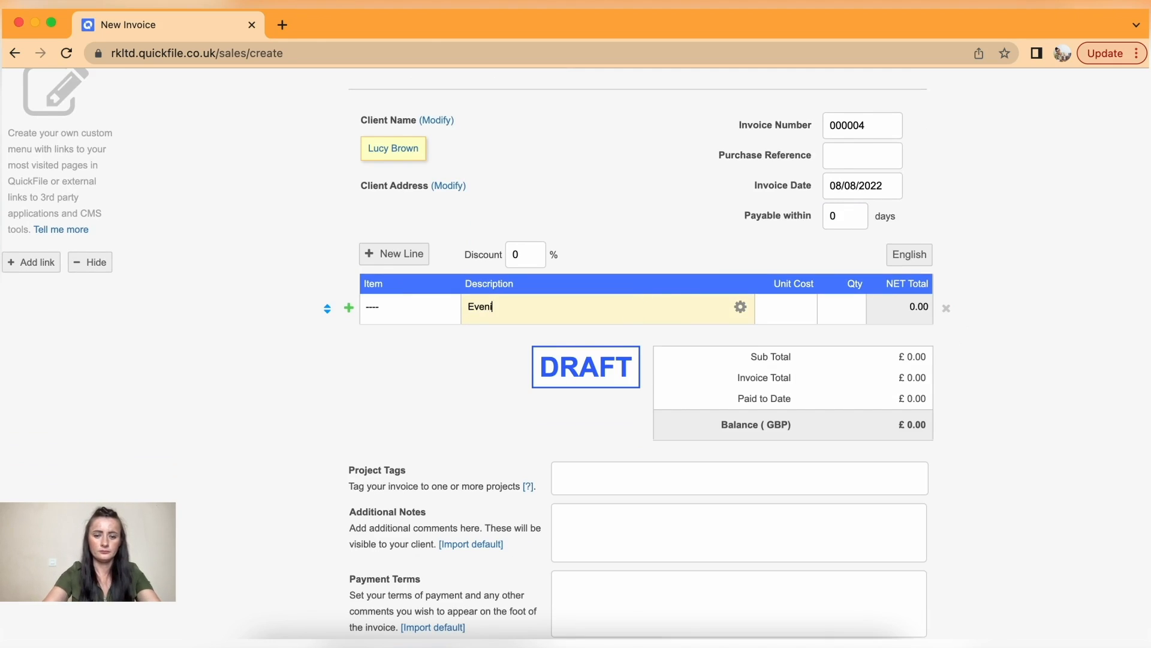
text(ng Make-up)
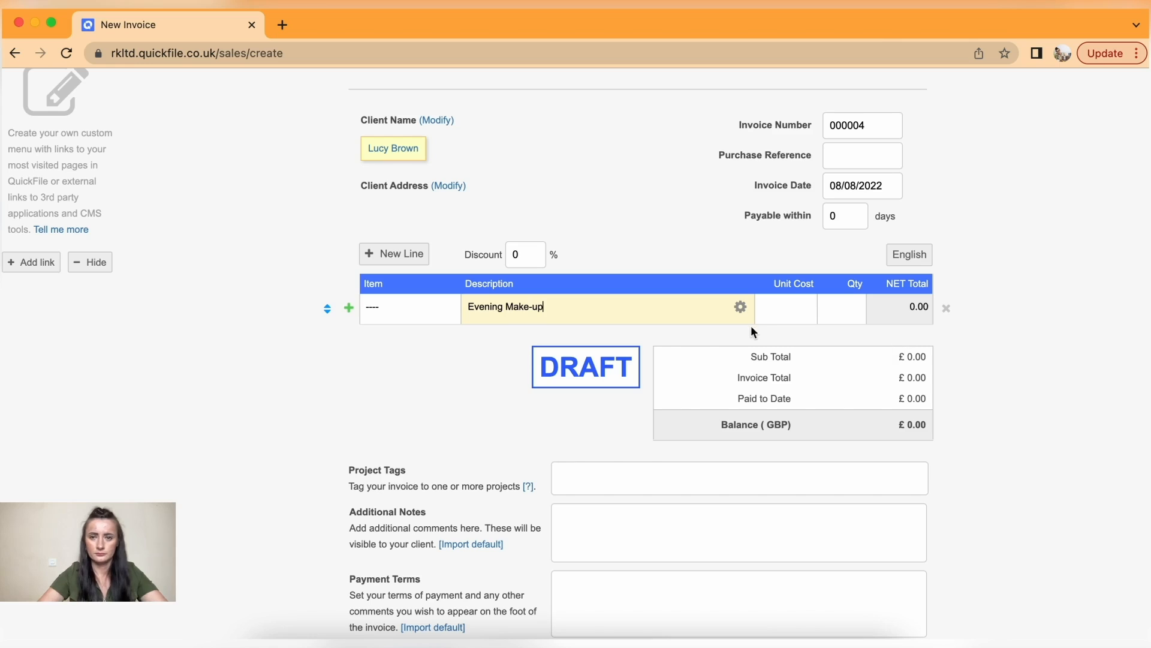
click(790, 309)
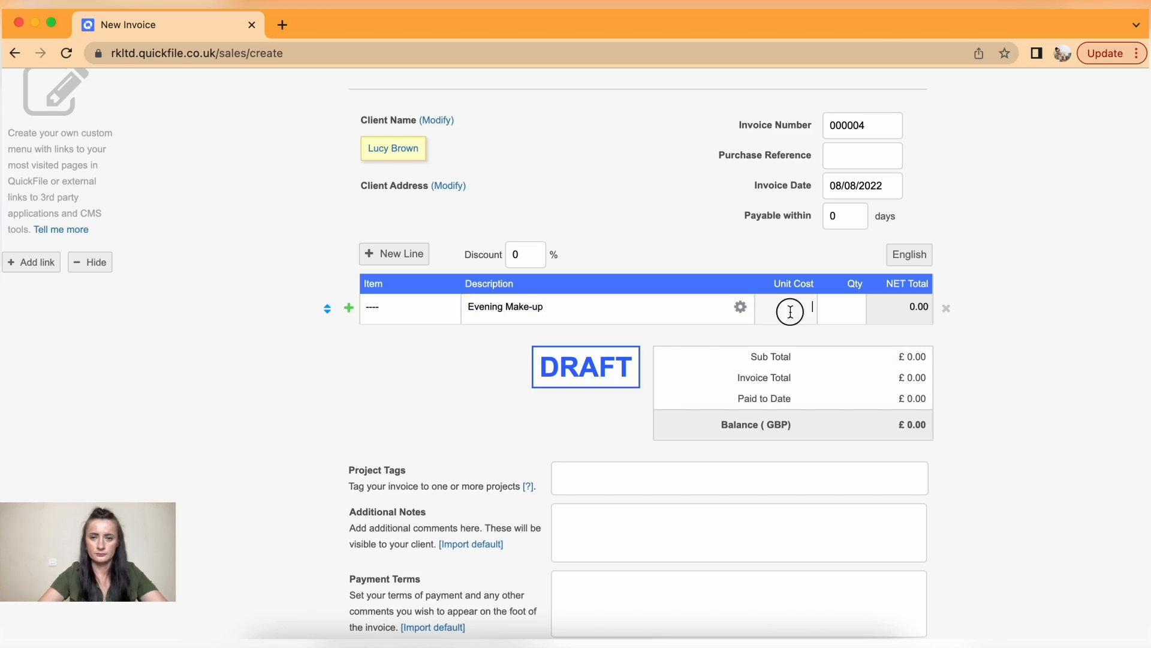
text(150)
click(836, 304)
text(1)
click(528, 255)
key(BackSpace)
text(25)
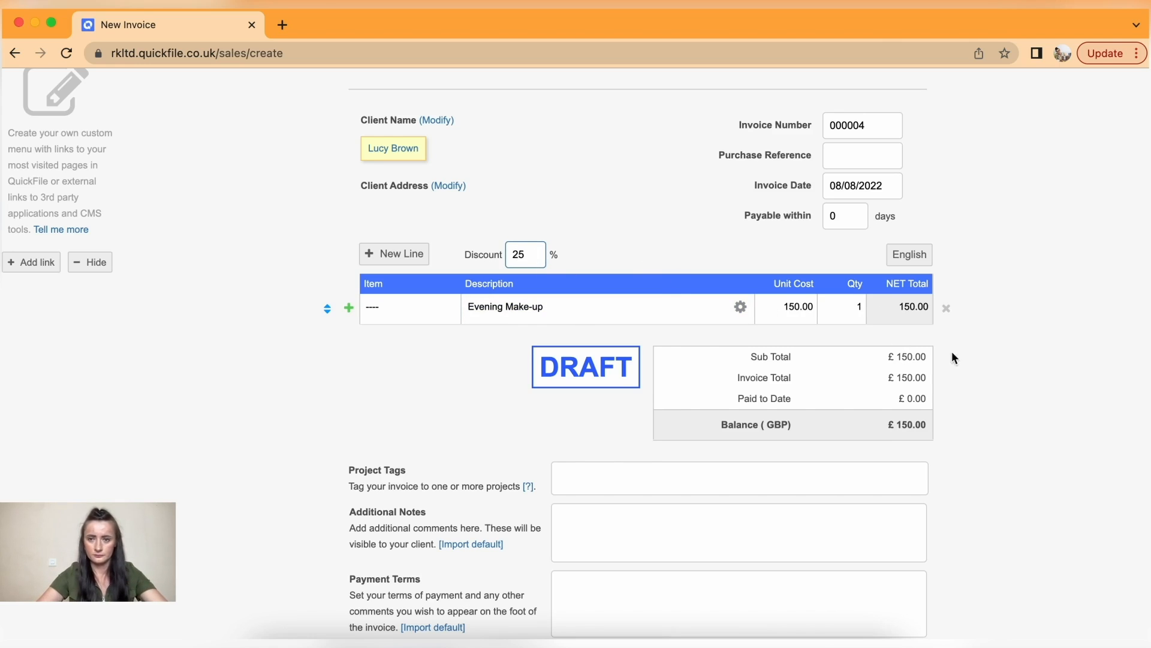
click(991, 363)
- Save invoice 000004 and flag it as sent
scroll(991, 363, down, 5)
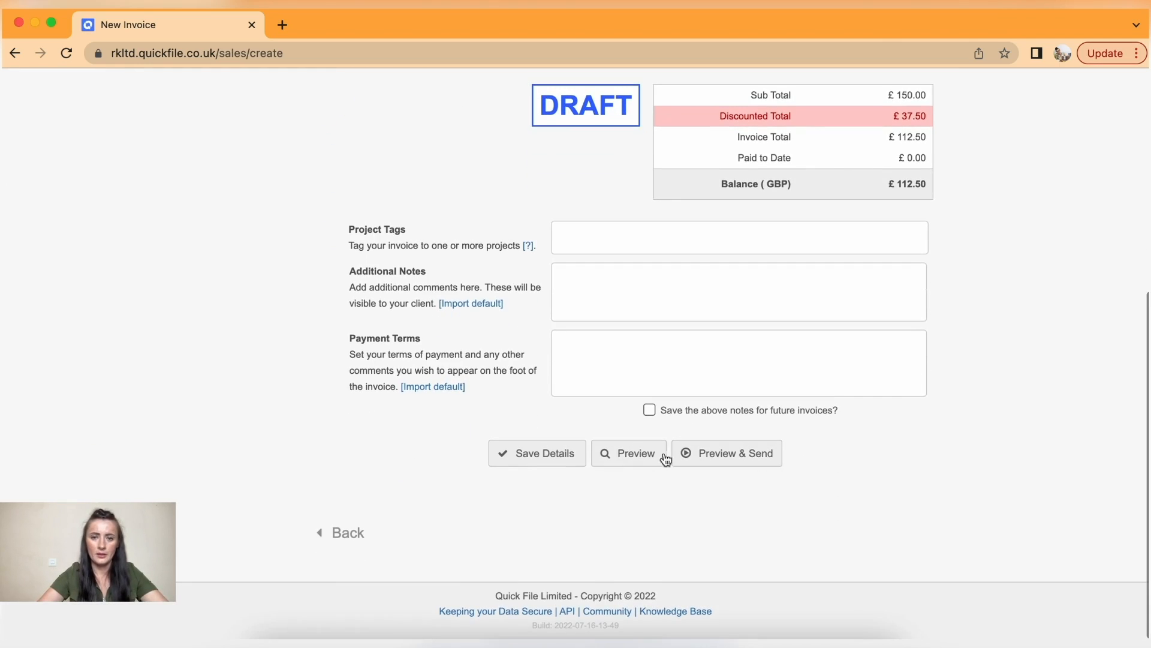
click(701, 457)
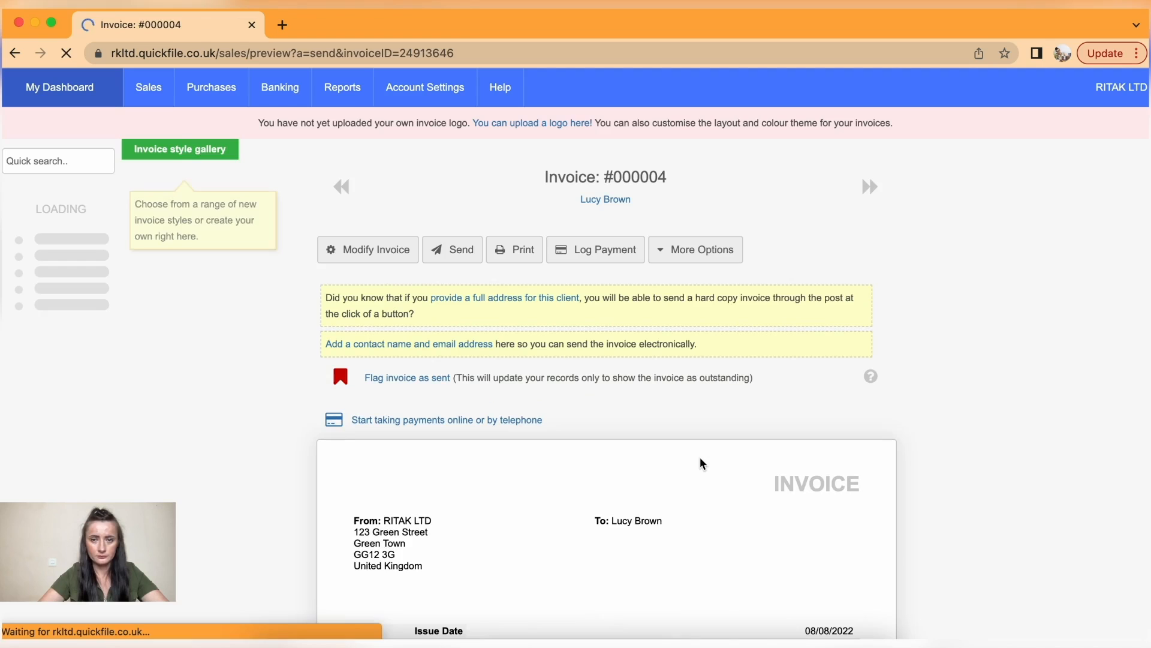
click(393, 379)
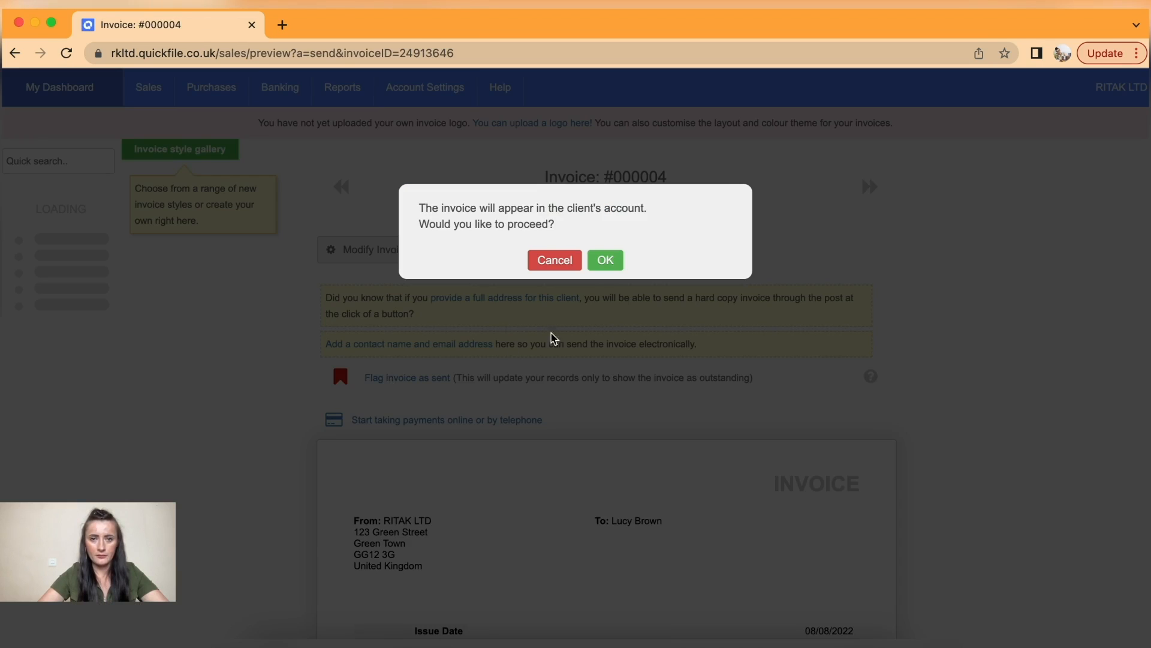
click(611, 263)
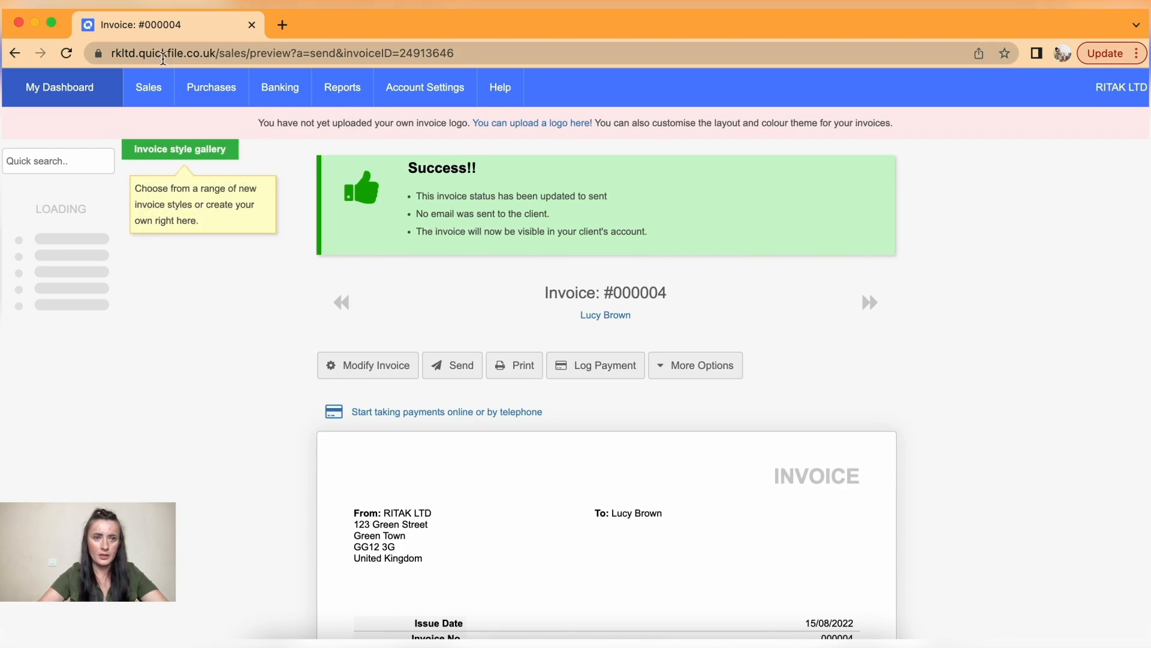
mouse_move(147, 87)
click(160, 137)
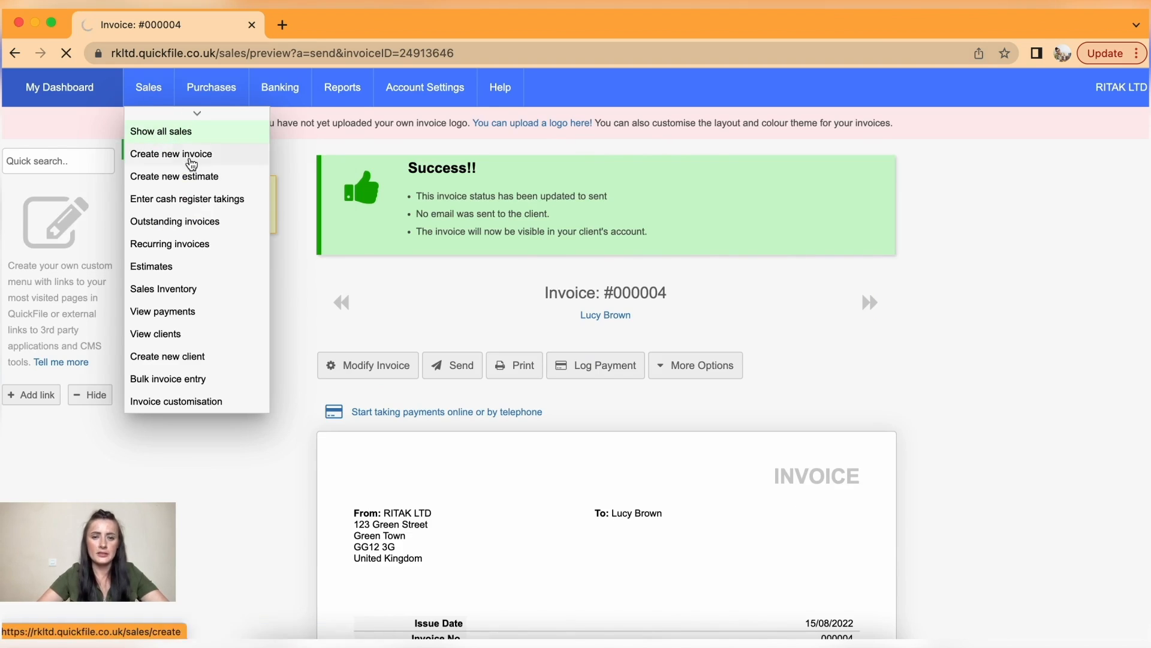
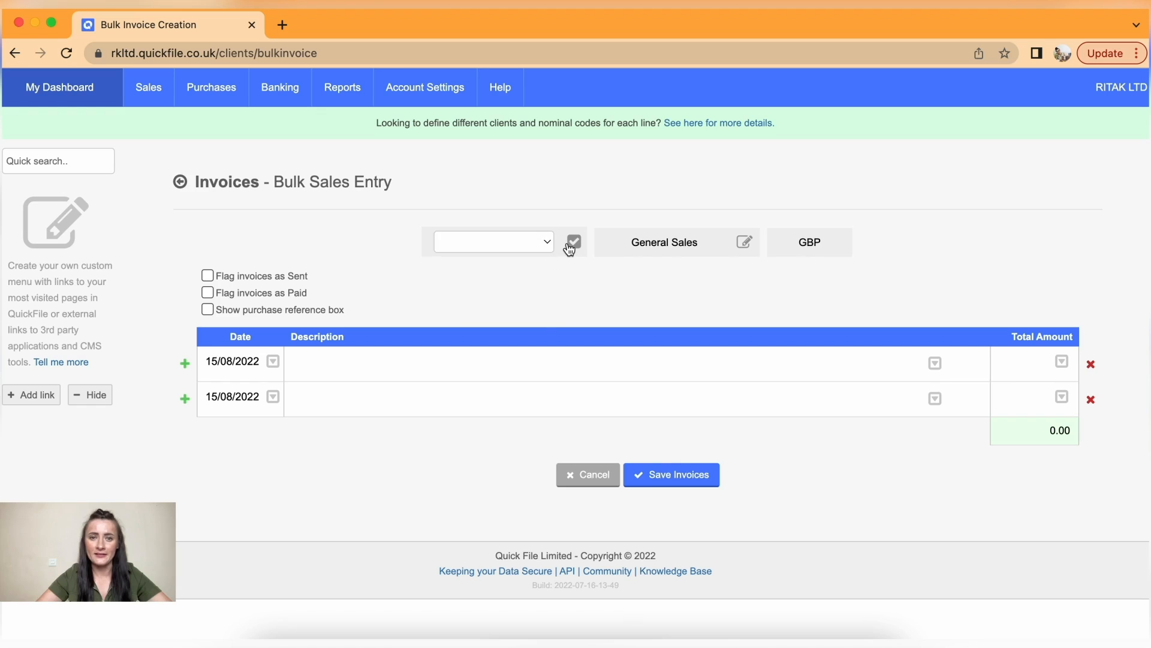
- Set the bulk invoices' client to Events Ltd and their nominal code to Sales - Services
click(552, 240)
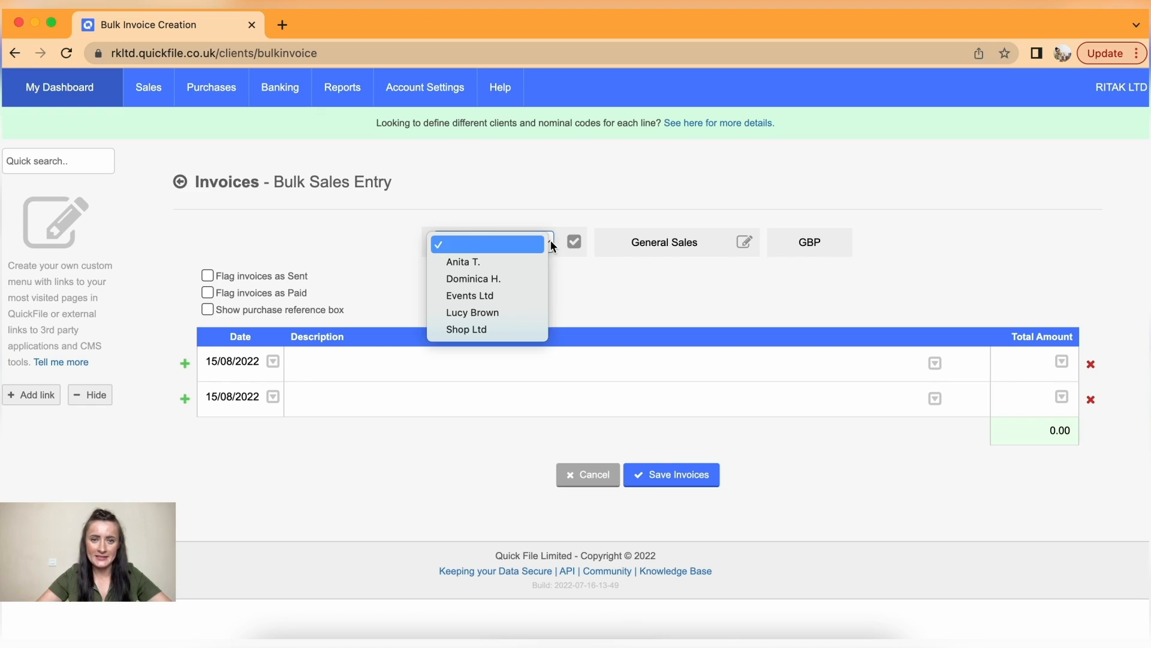
click(531, 294)
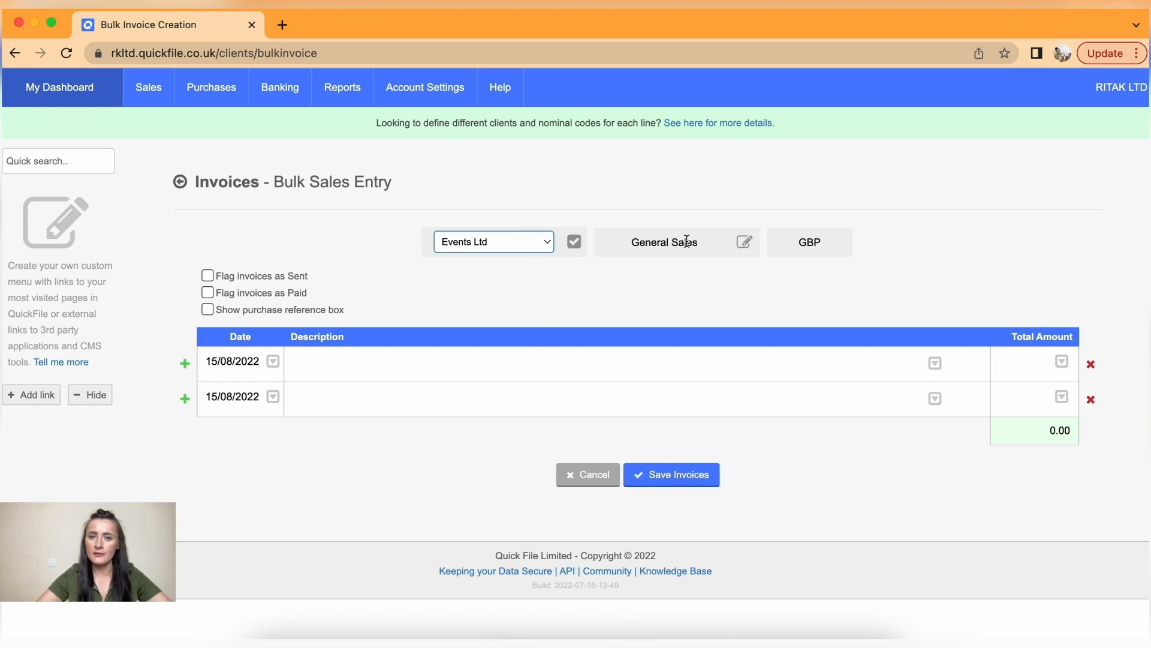
click(748, 245)
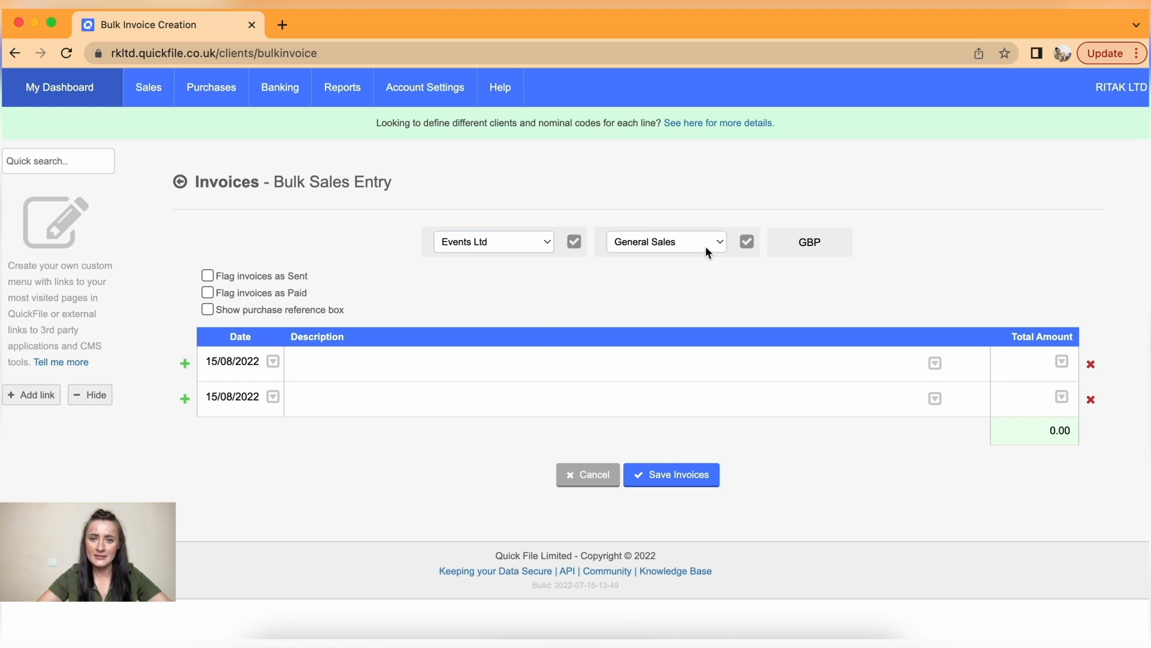
click(721, 244)
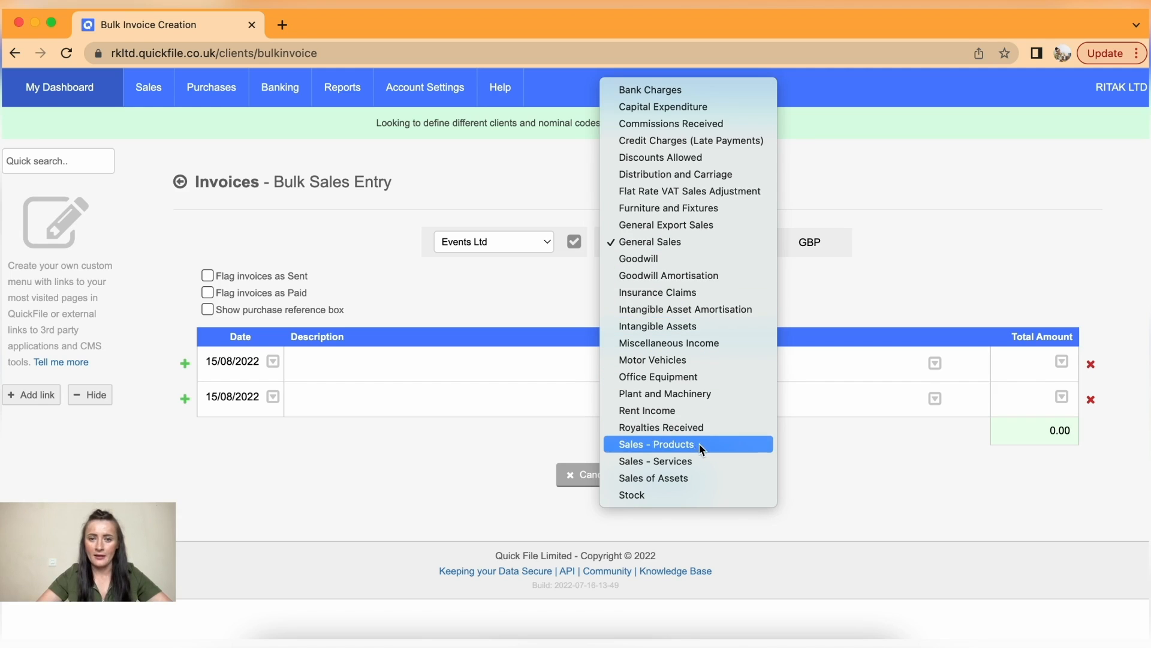
click(702, 461)
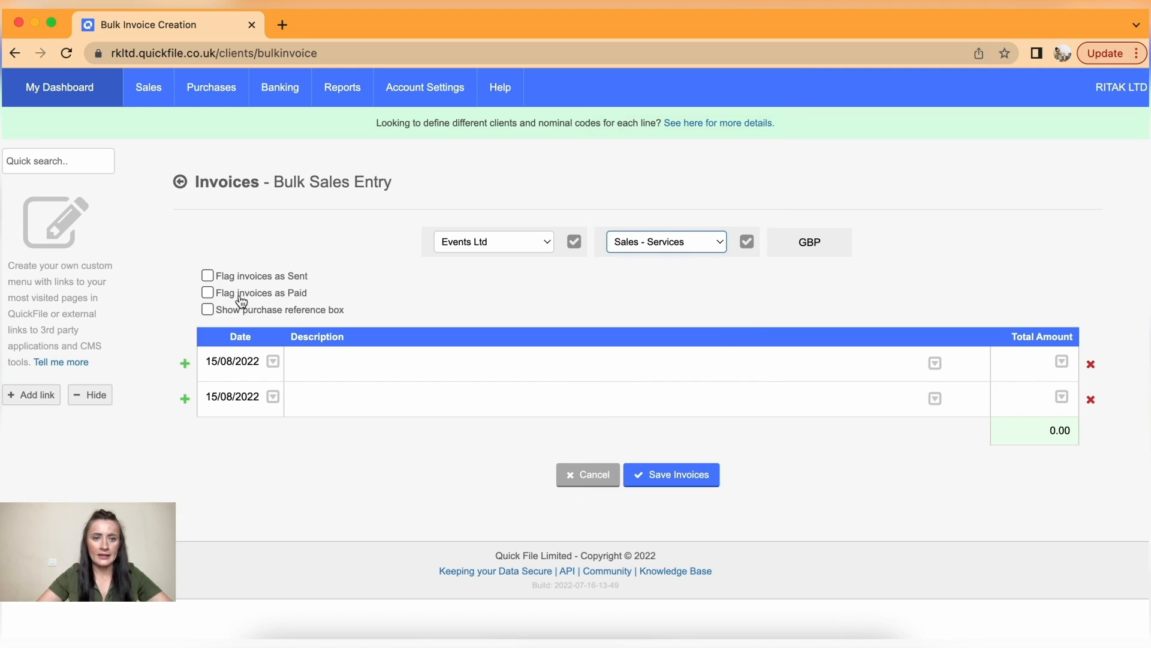
- Flag the bulk invoices as sent, leaving the paid and purchase reference options off
click(207, 276)
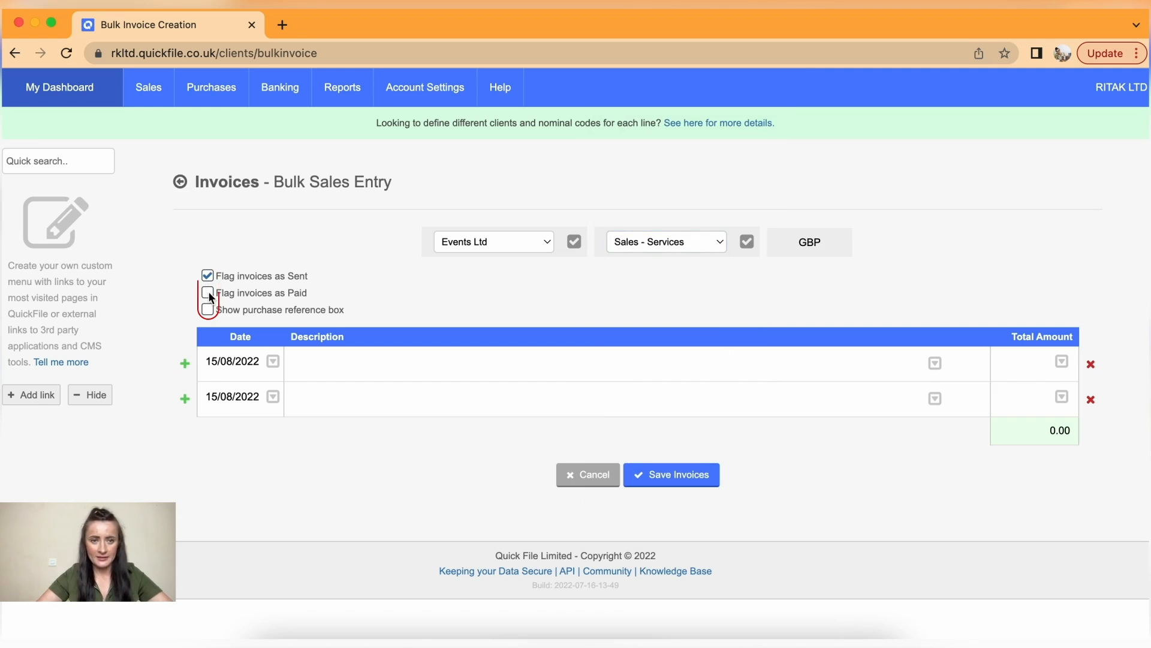
click(209, 293)
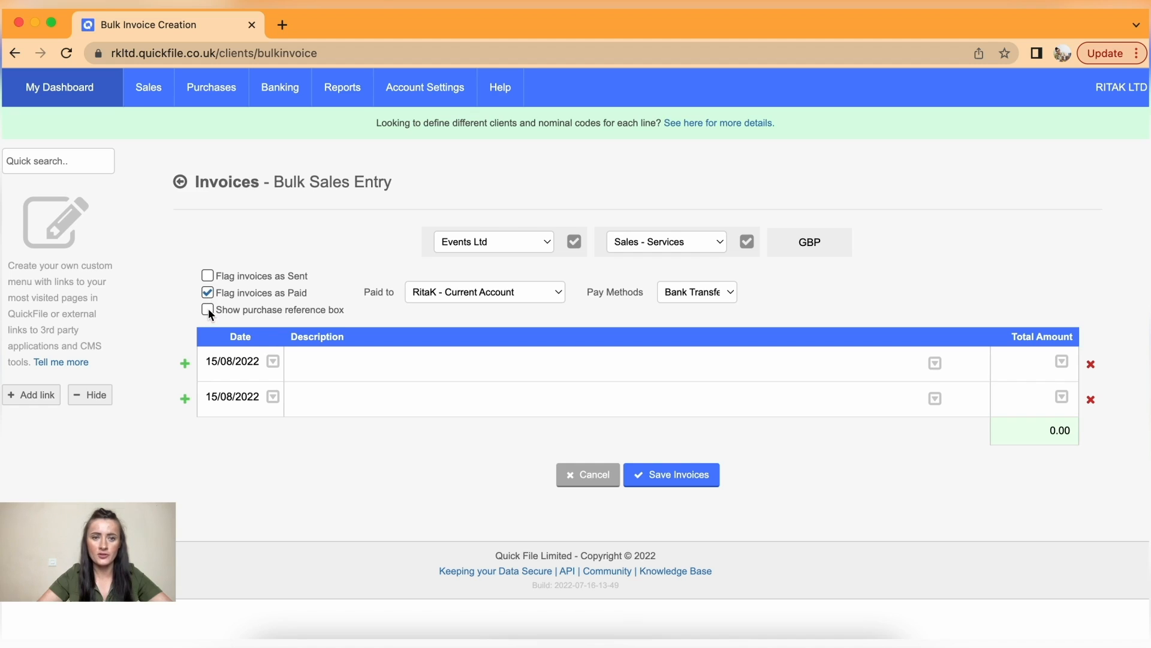
click(207, 308)
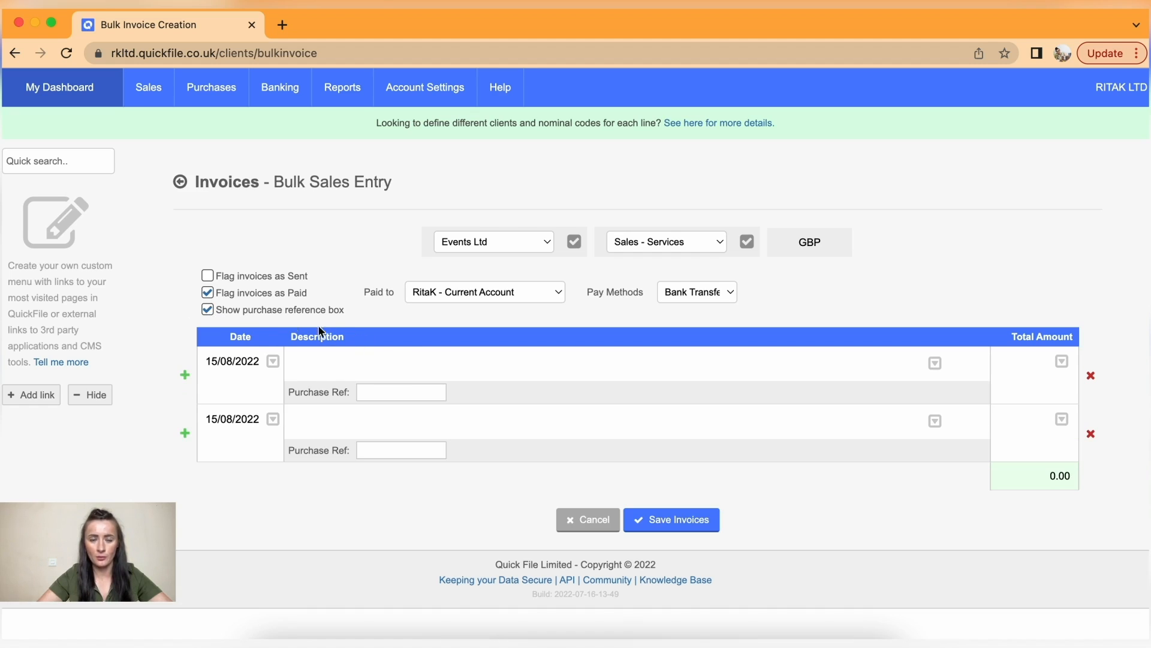
click(208, 309)
click(207, 292)
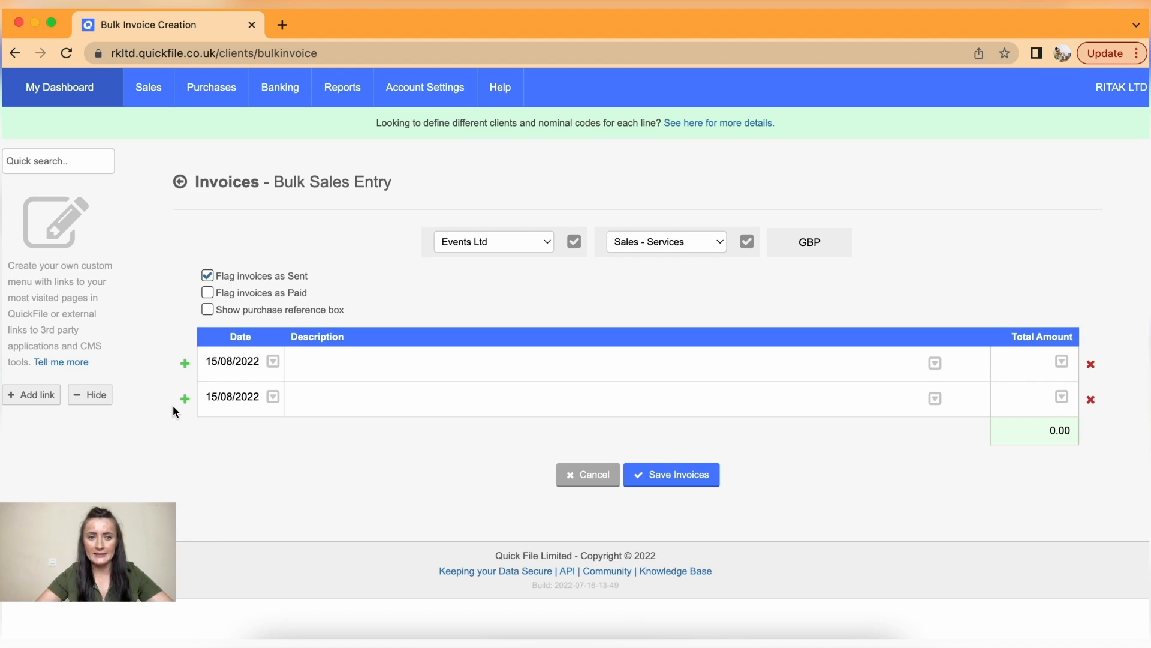
- Add a third invoice row and date the three invoices 5, 6 and 7 August 2022
click(189, 403)
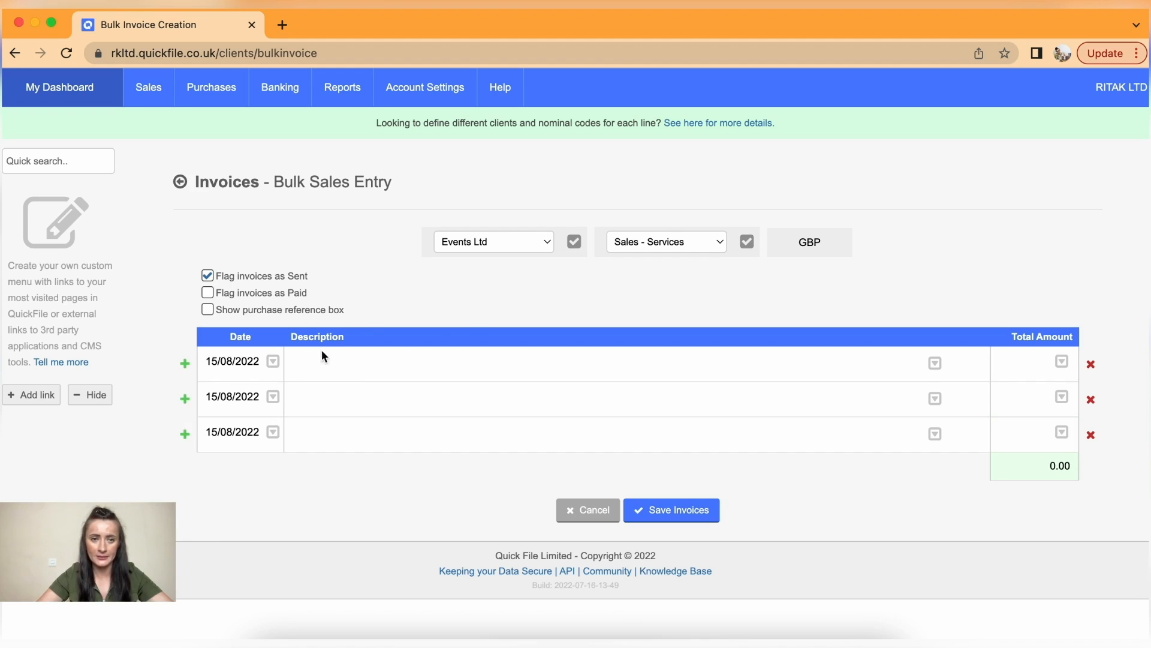
click(252, 361)
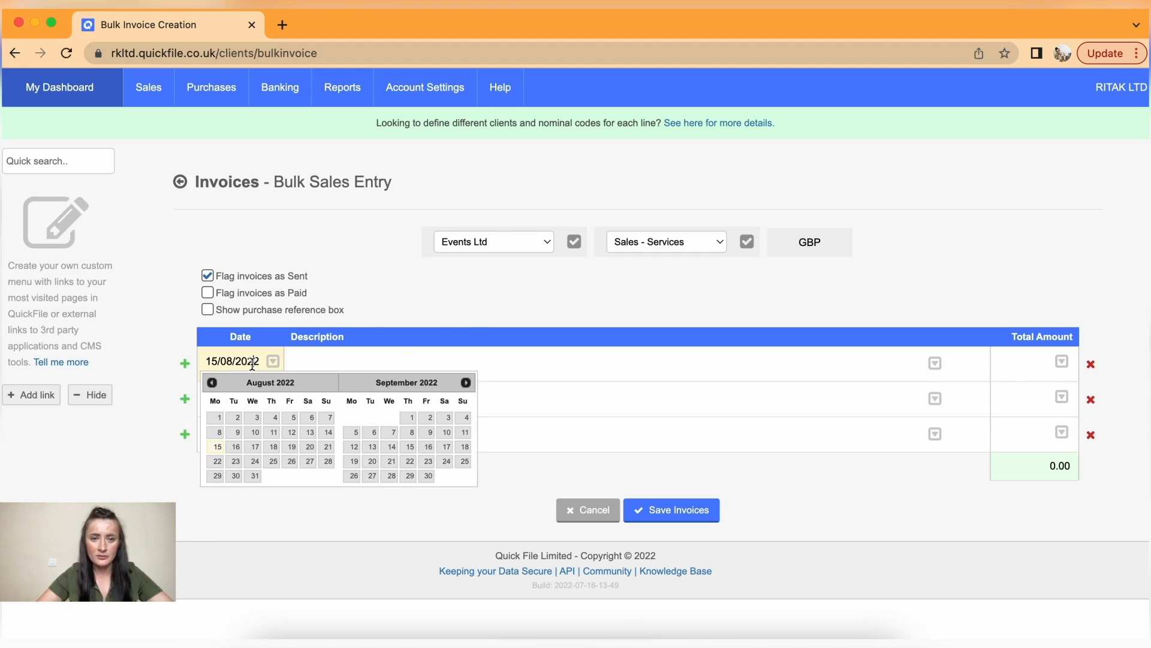
click(295, 420)
click(293, 416)
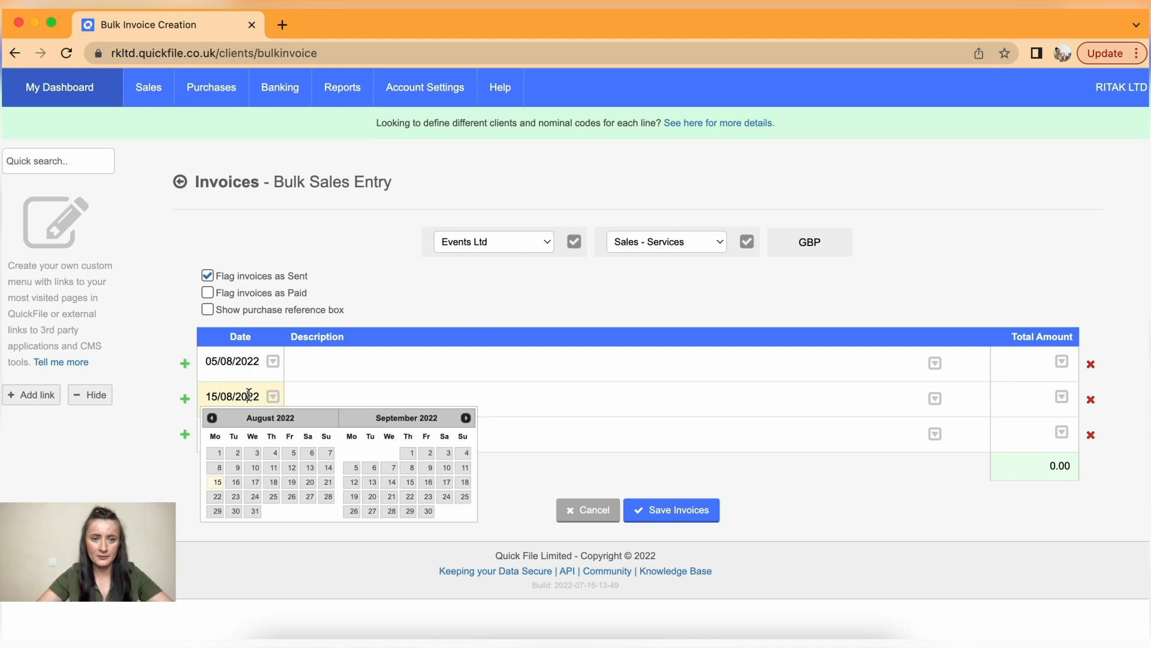
click(311, 453)
click(254, 435)
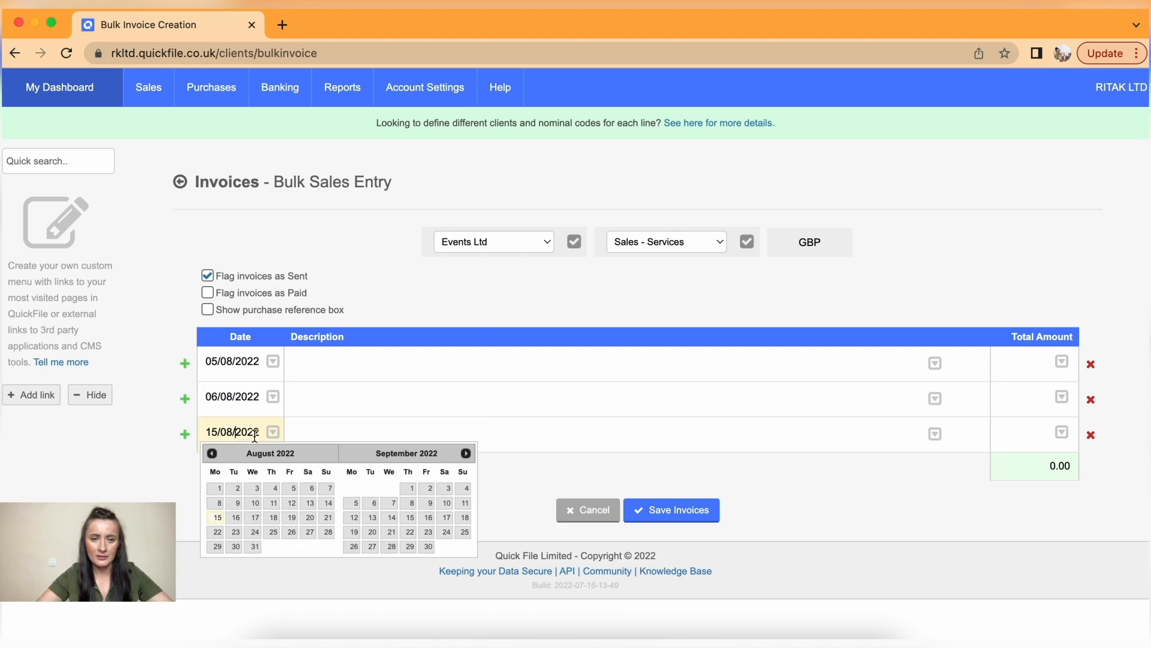
click(330, 488)
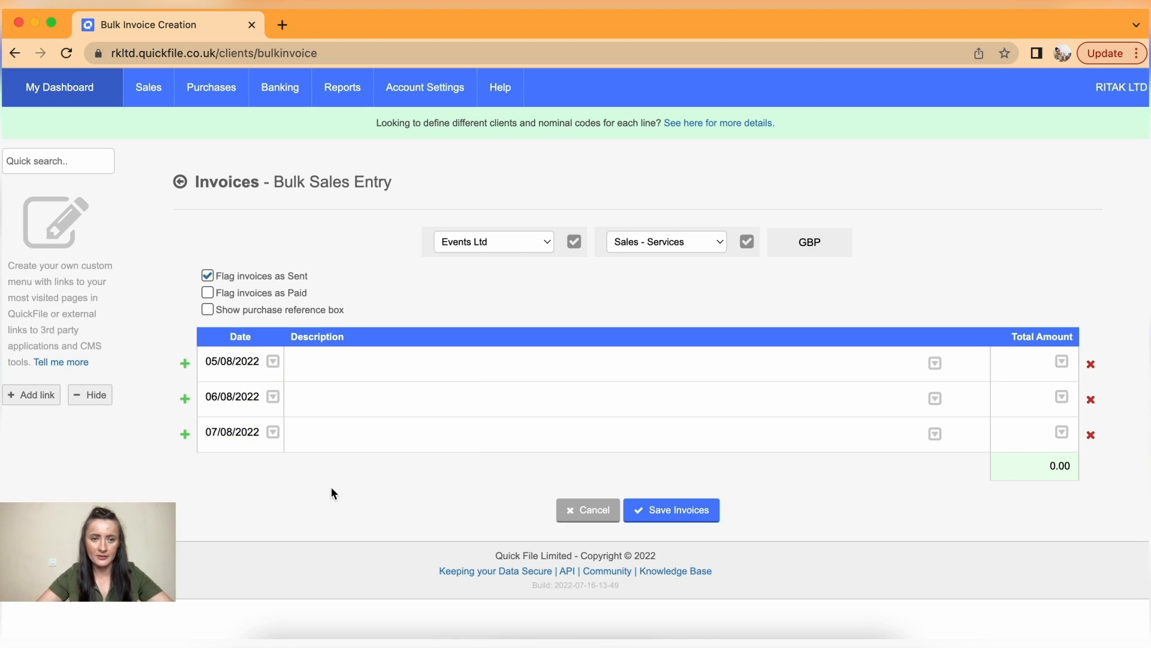
- Give all three invoices the description 'Professional Make-Up Services'
click(332, 368)
text(M)
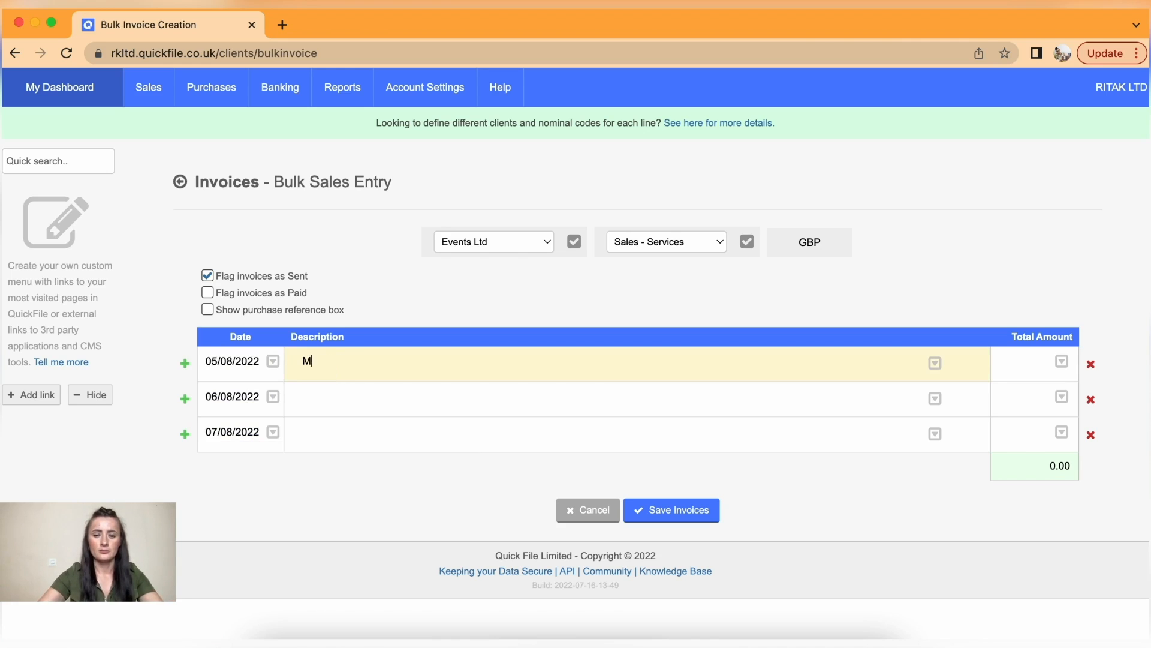
text(ake-Up Servivesces)
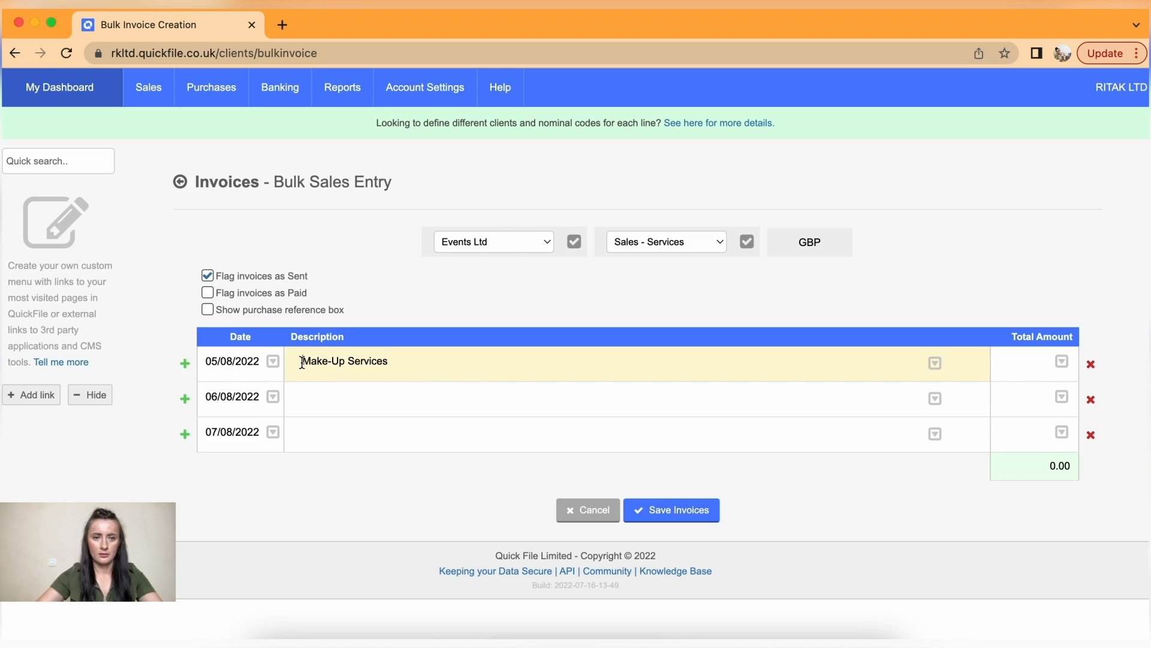
click(301, 360)
text(Professional)
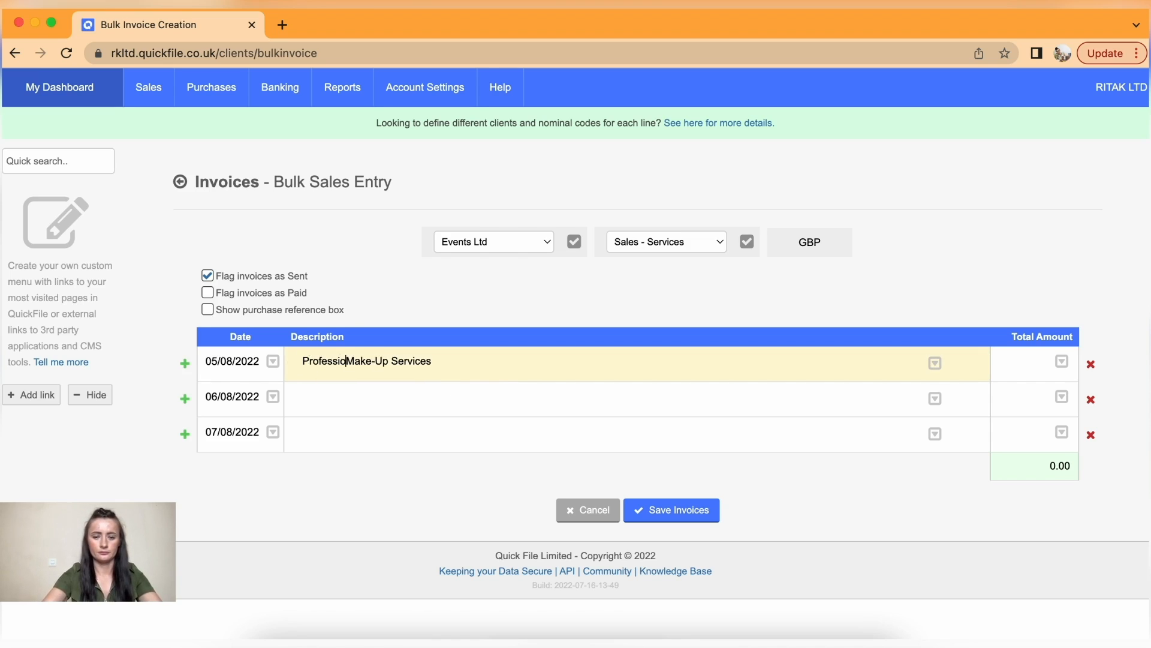
drag(493, 361, 246, 363)
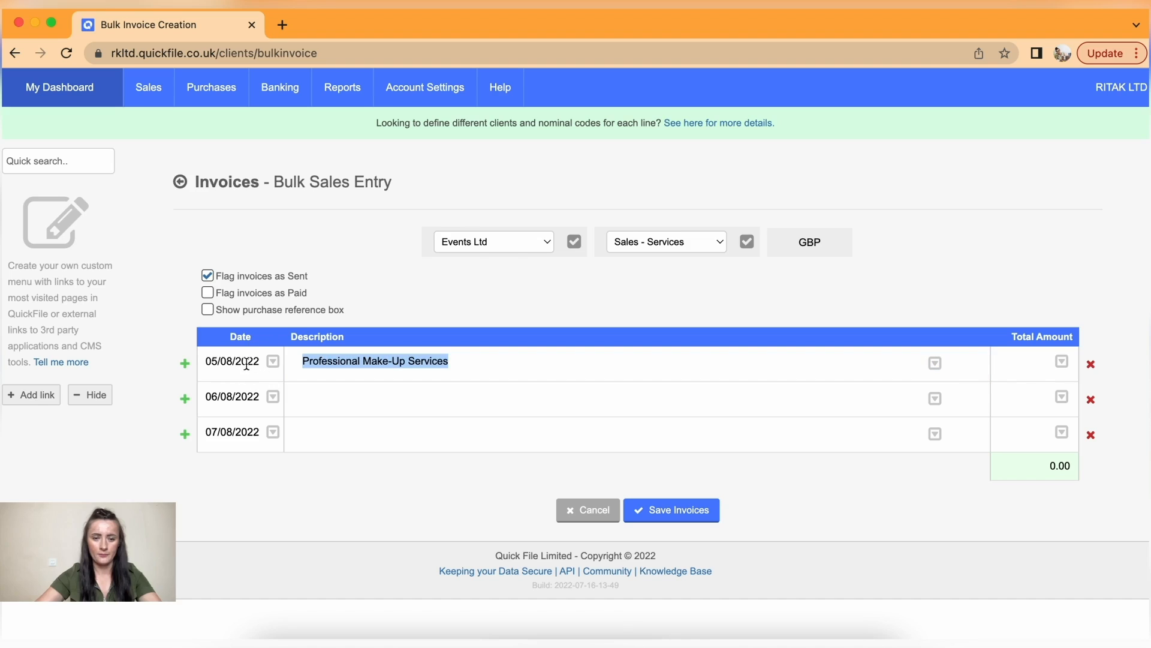
key(super+c)
click(334, 399)
key(super+v)
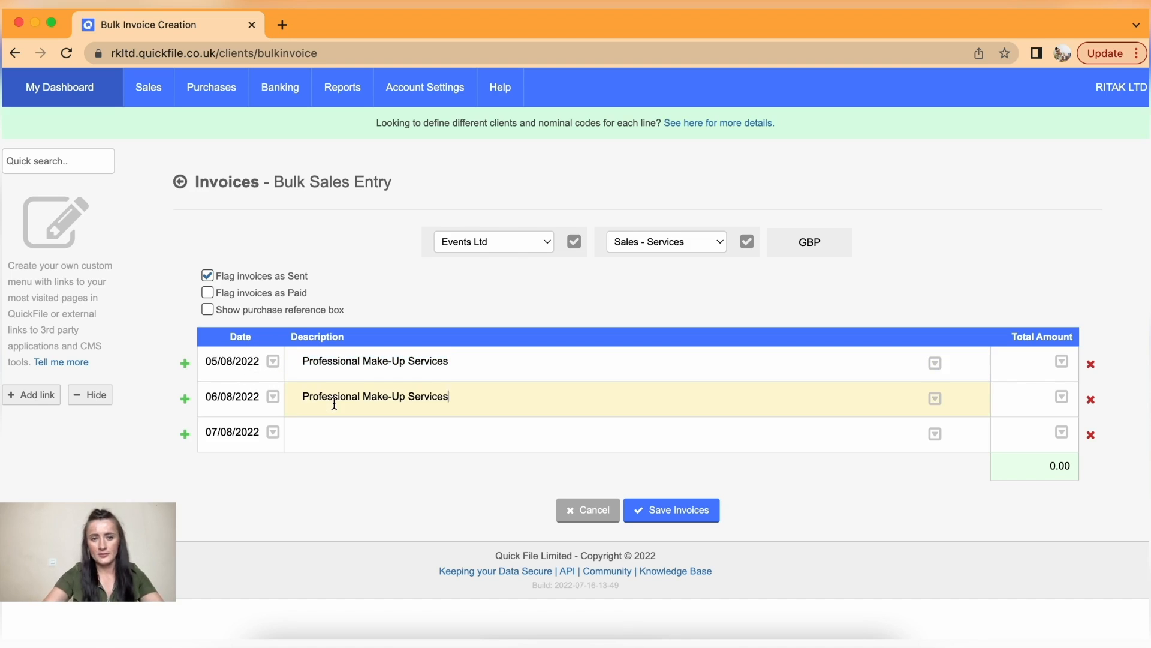
click(348, 432)
key(super+v)
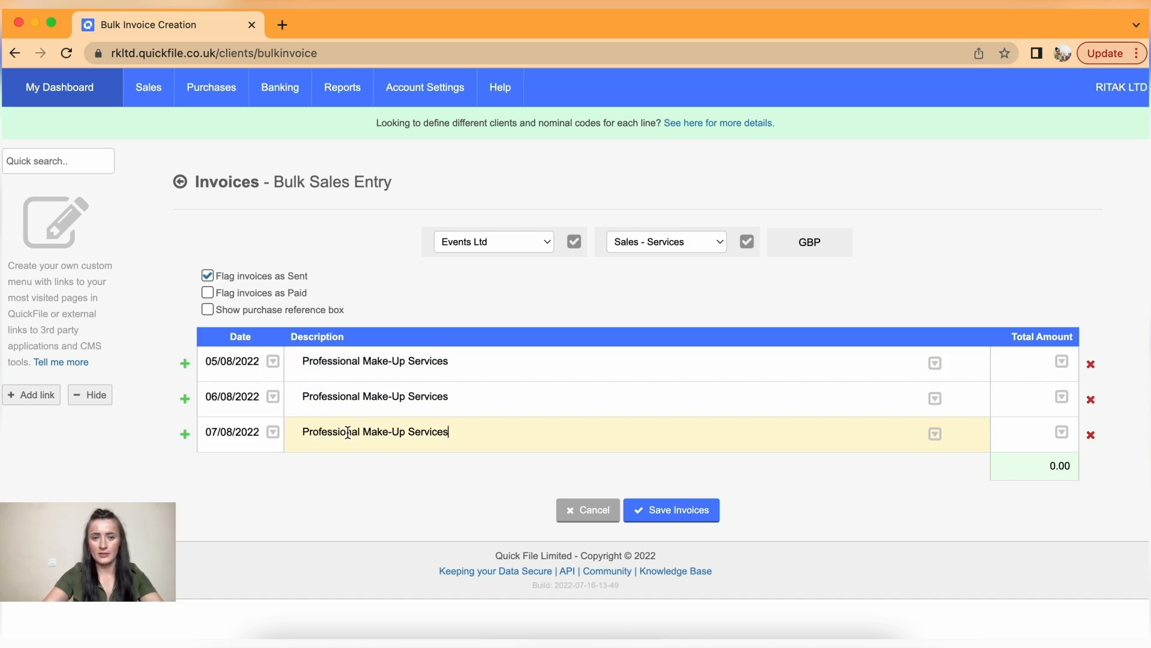
click(505, 430)
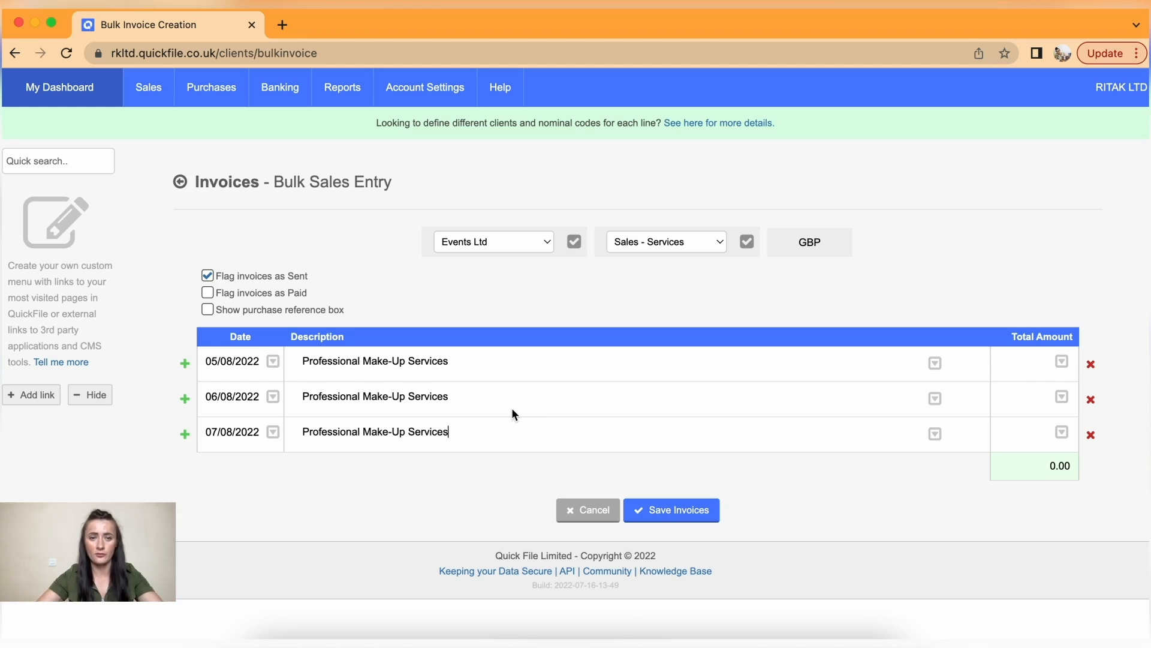
- Enter a total of 780 on each of the three lines and create the invoices
click(1030, 362)
text(780)
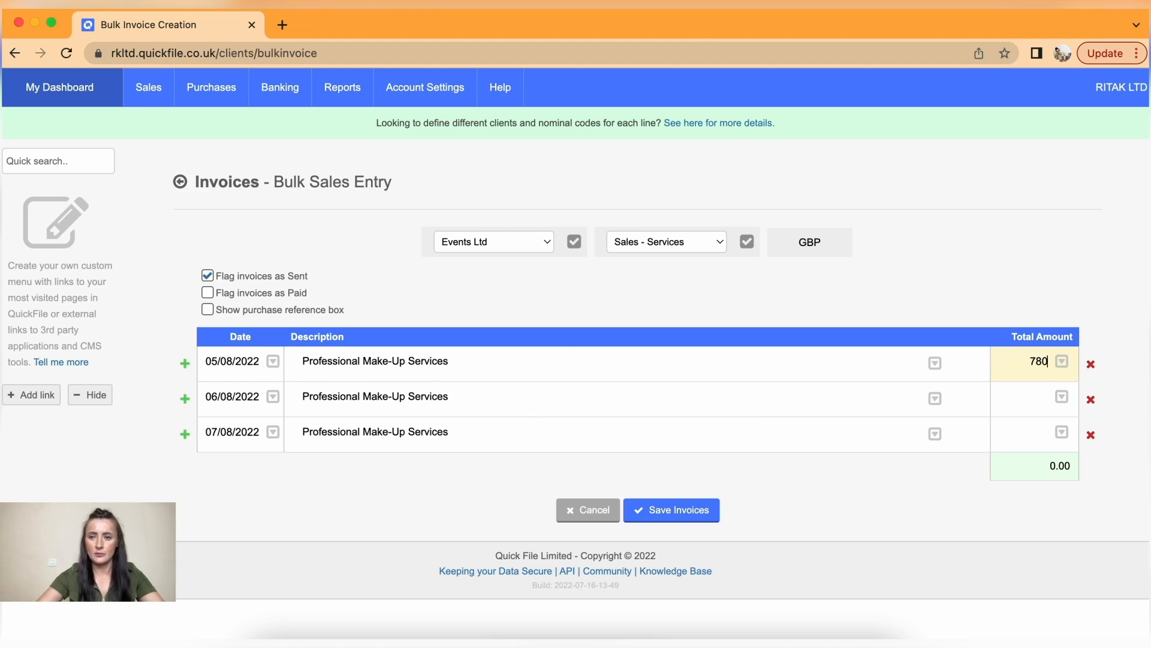
click(1034, 410)
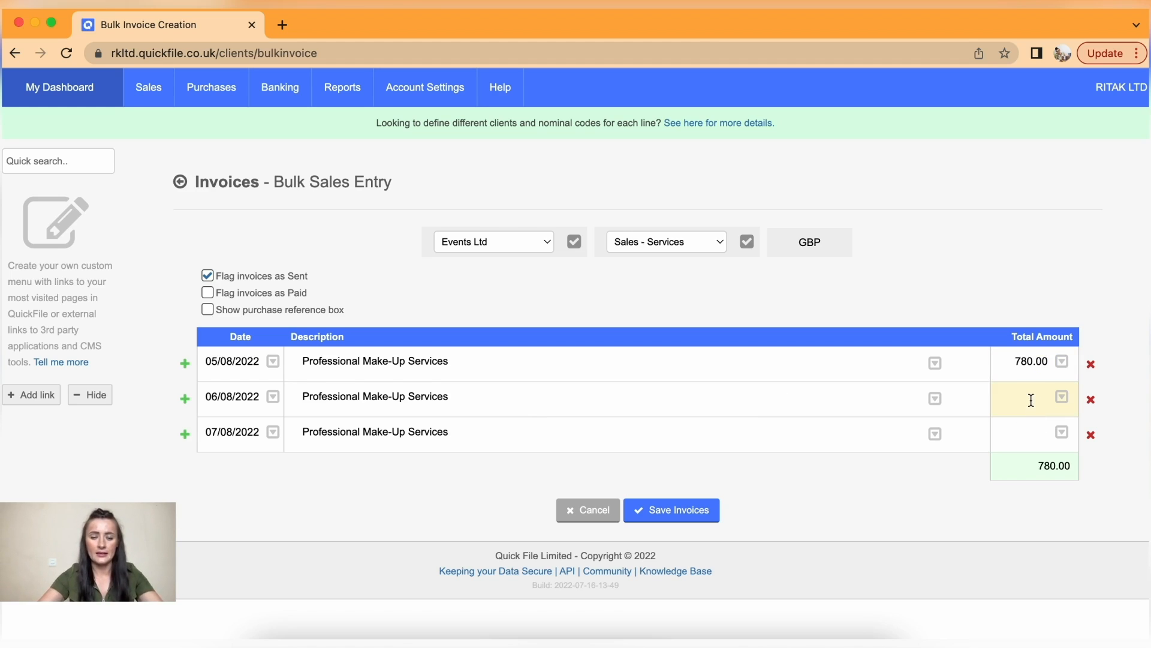
text(780)
click(1027, 436)
text(780)
click(959, 473)
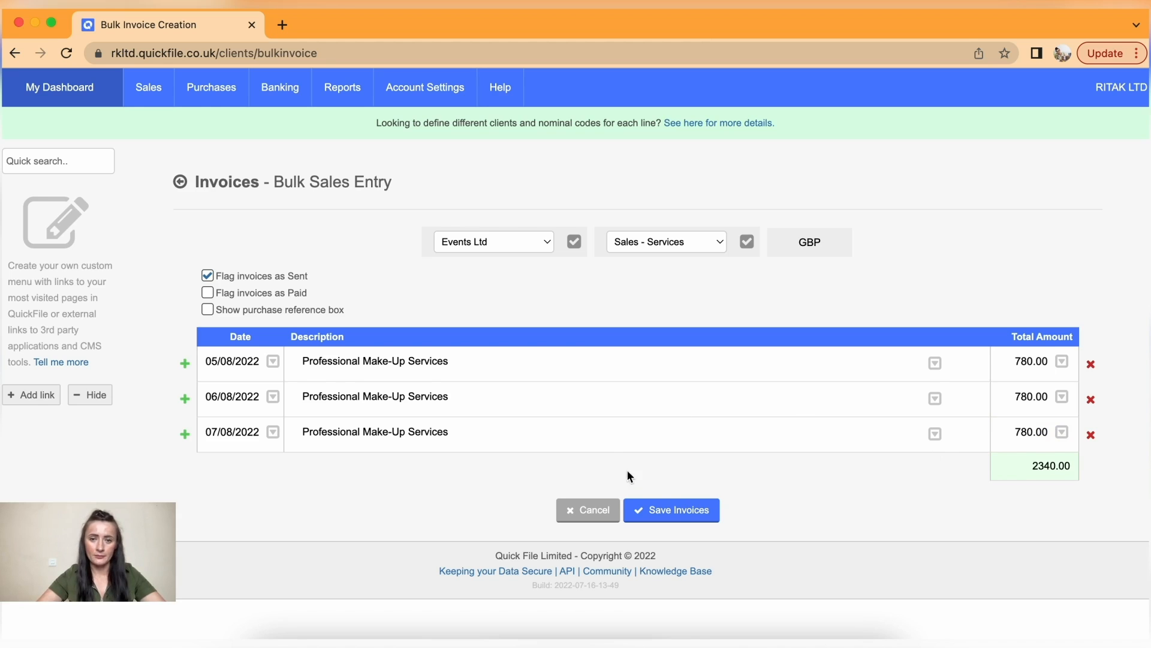
click(676, 513)
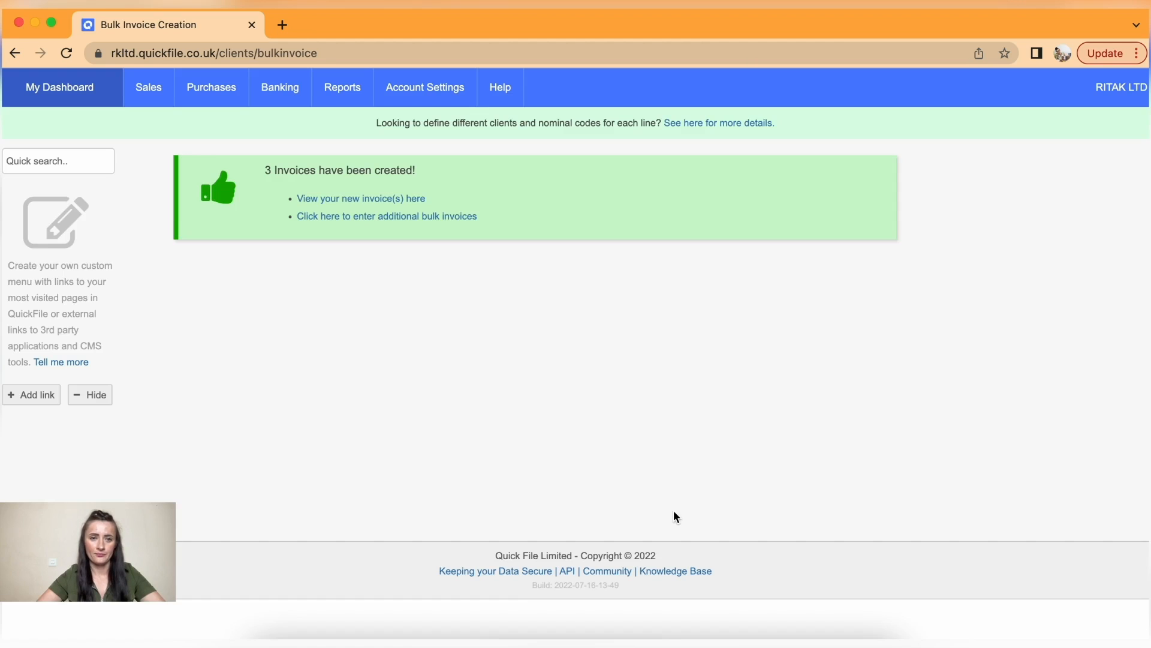
- Check invoice 000010 for Events Ltd at 780.00 from the full sales list
mouse_move(149, 88)
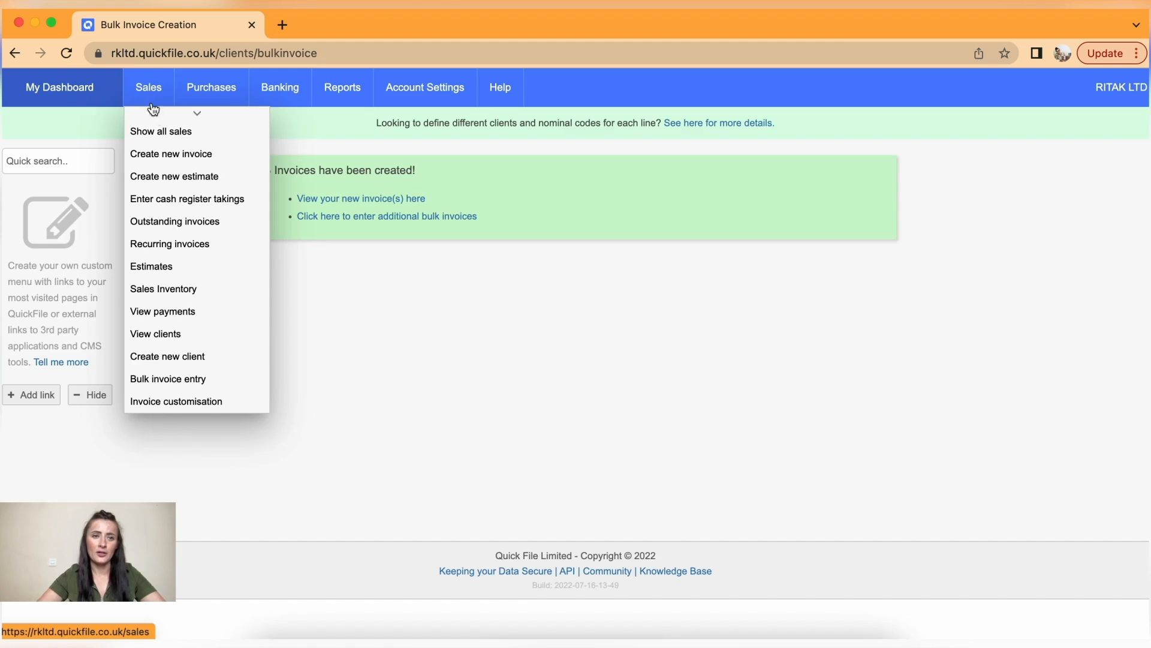
click(165, 138)
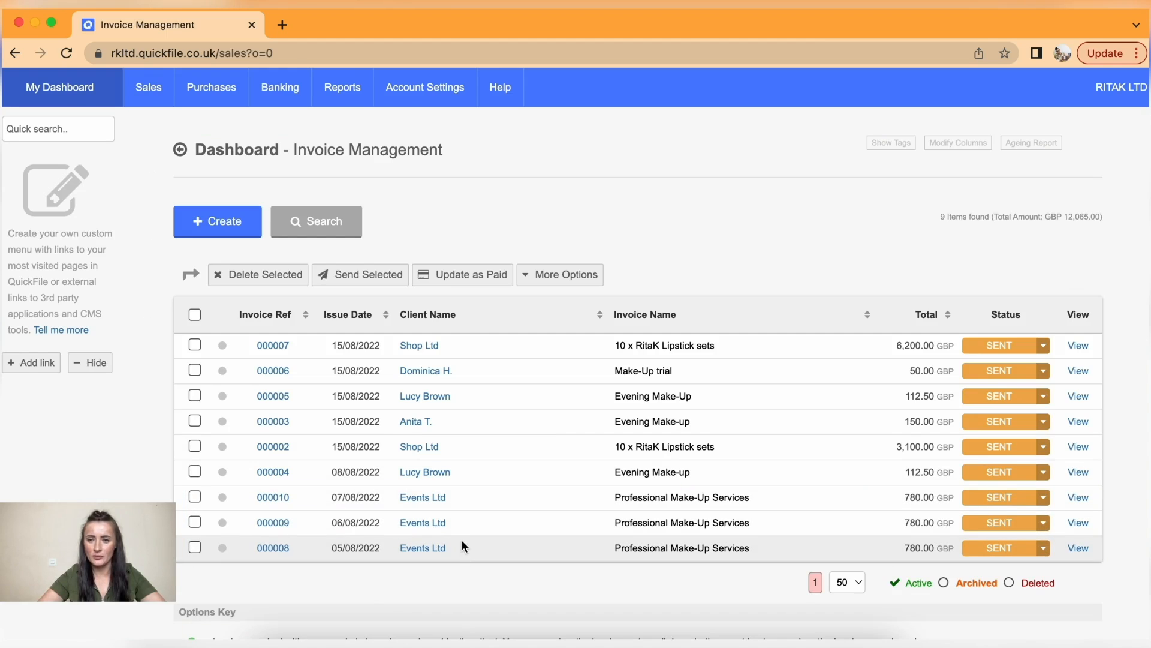
click(273, 498)
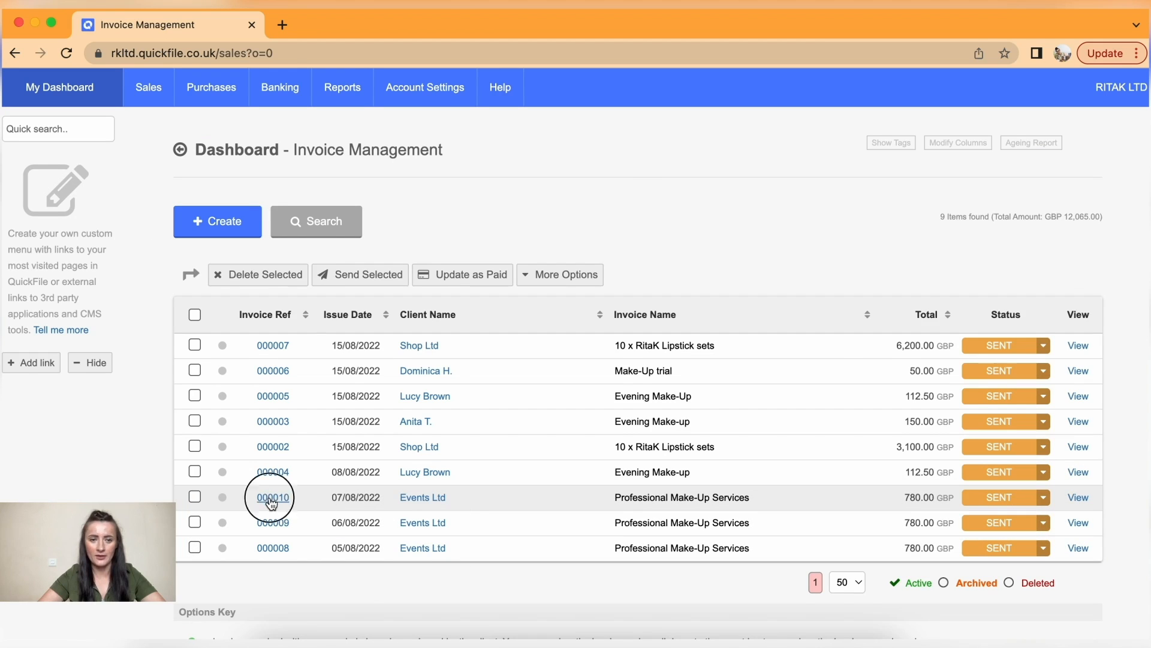
scroll(527, 485, down, 5)
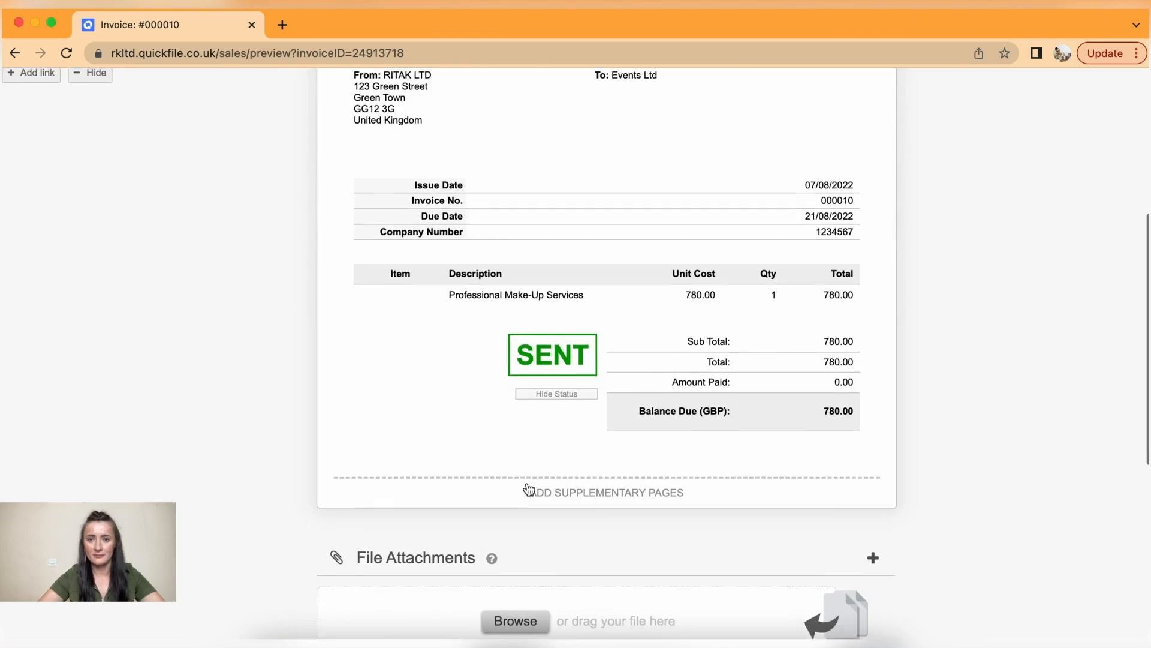
scroll(527, 483, up, 5)
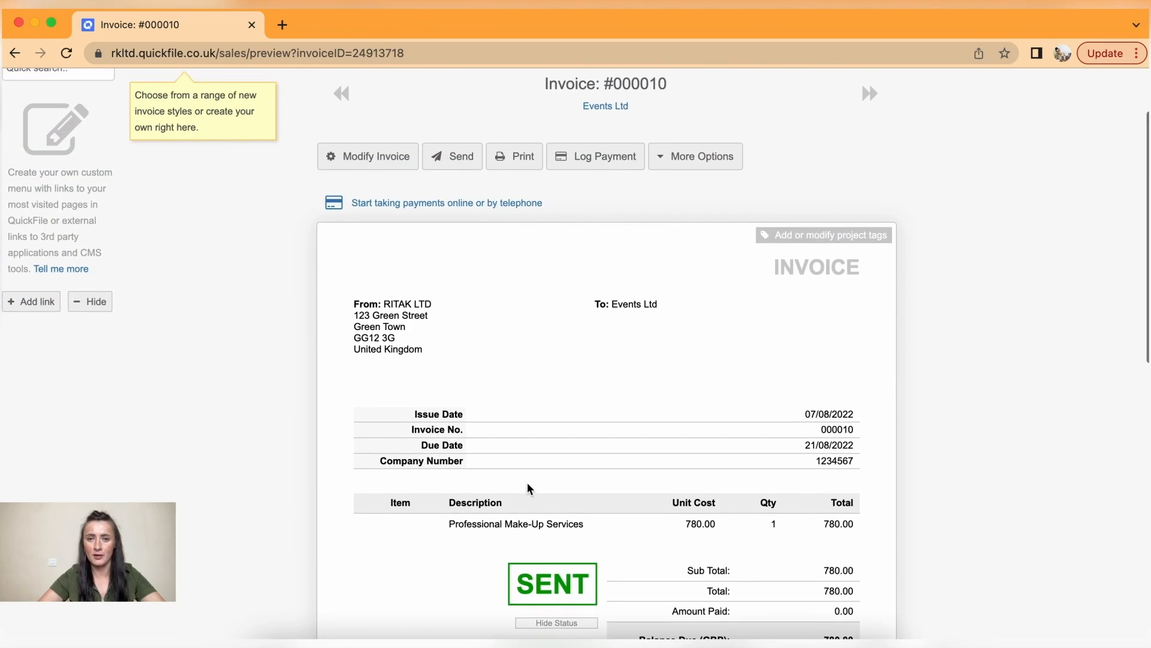
- Open the Shop Ltd client record from the client list
mouse_move(150, 89)
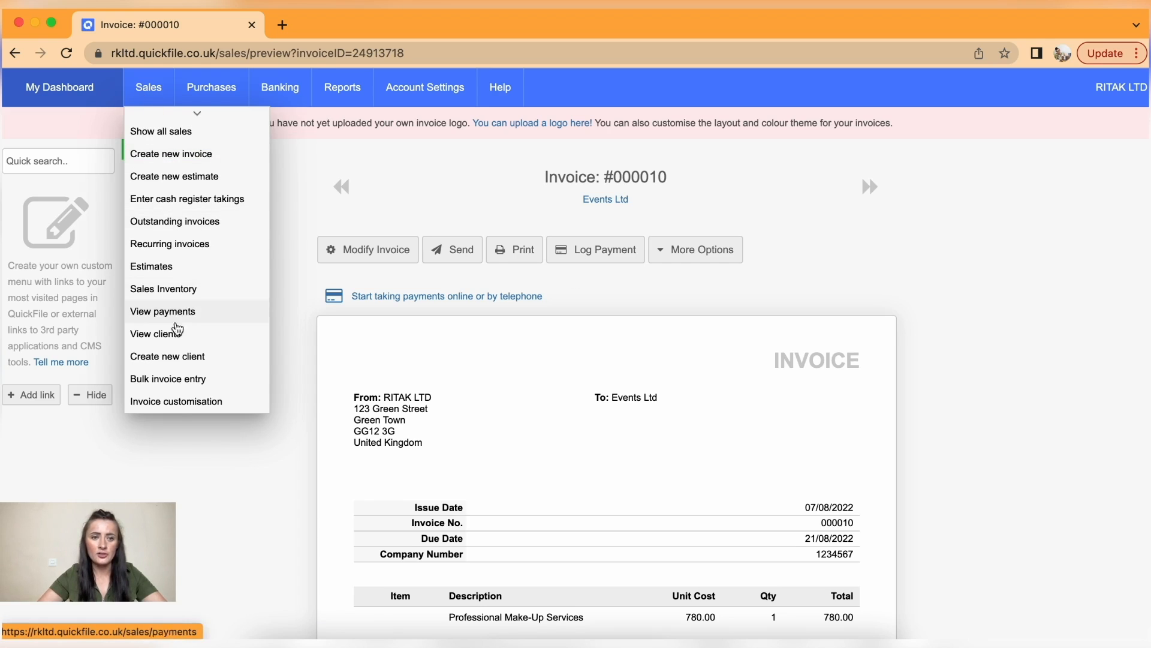
click(178, 333)
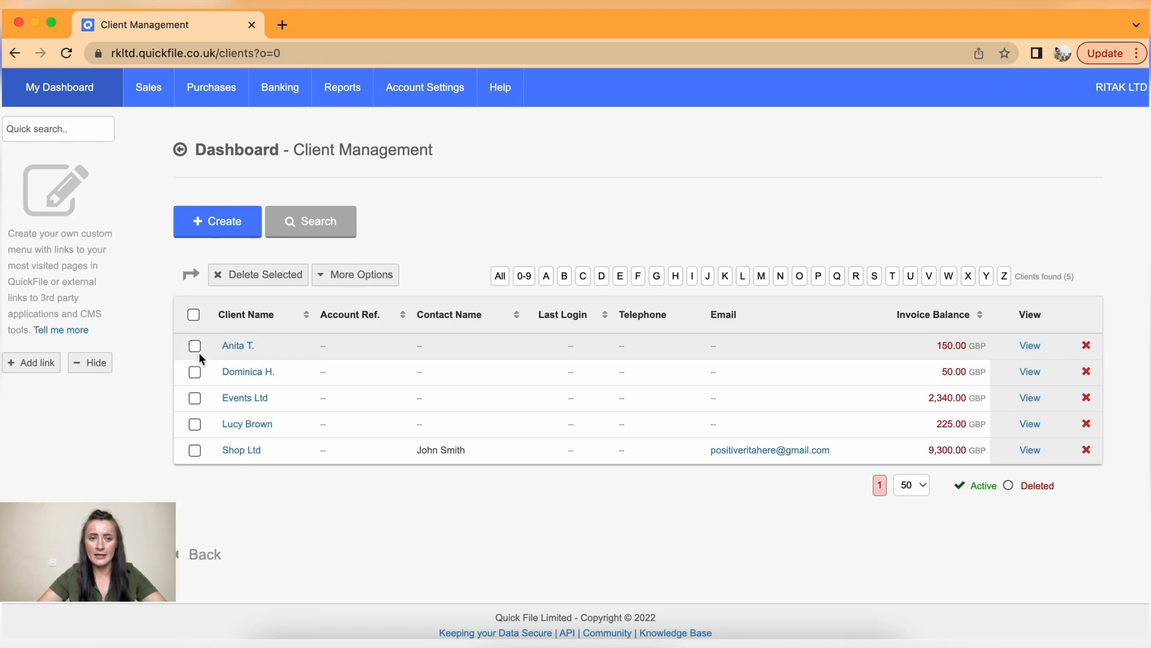
click(254, 454)
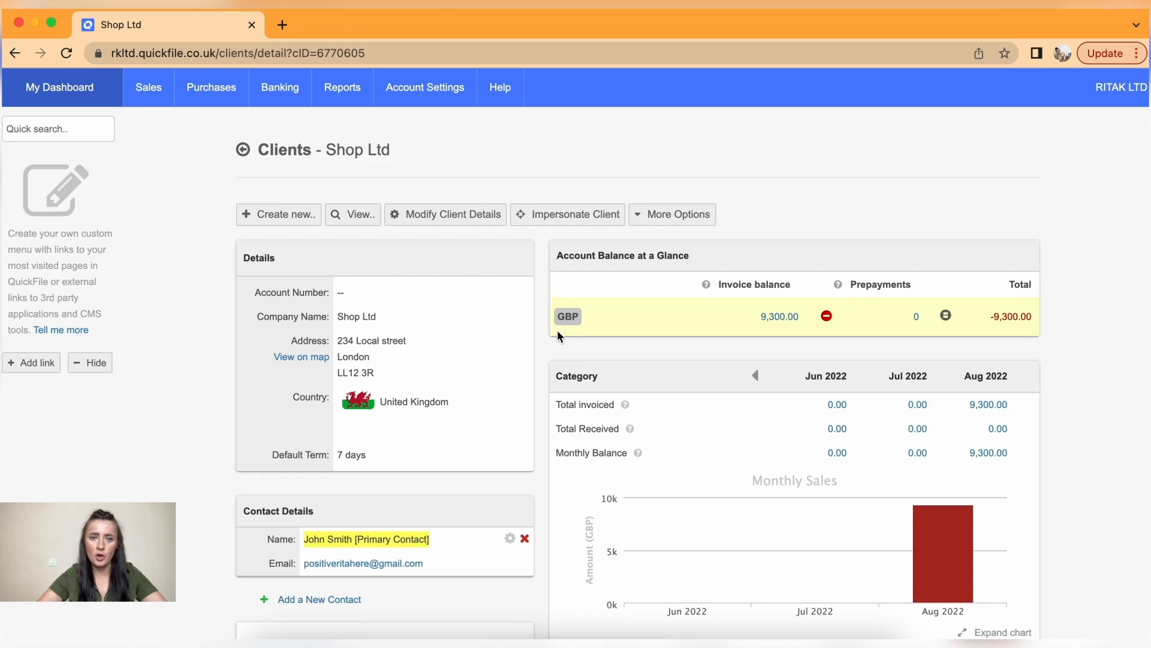
- Record a 3100 GBP prepayment for Shop Ltd dated 10 August 2022, paid by Bank Transfer
click(683, 219)
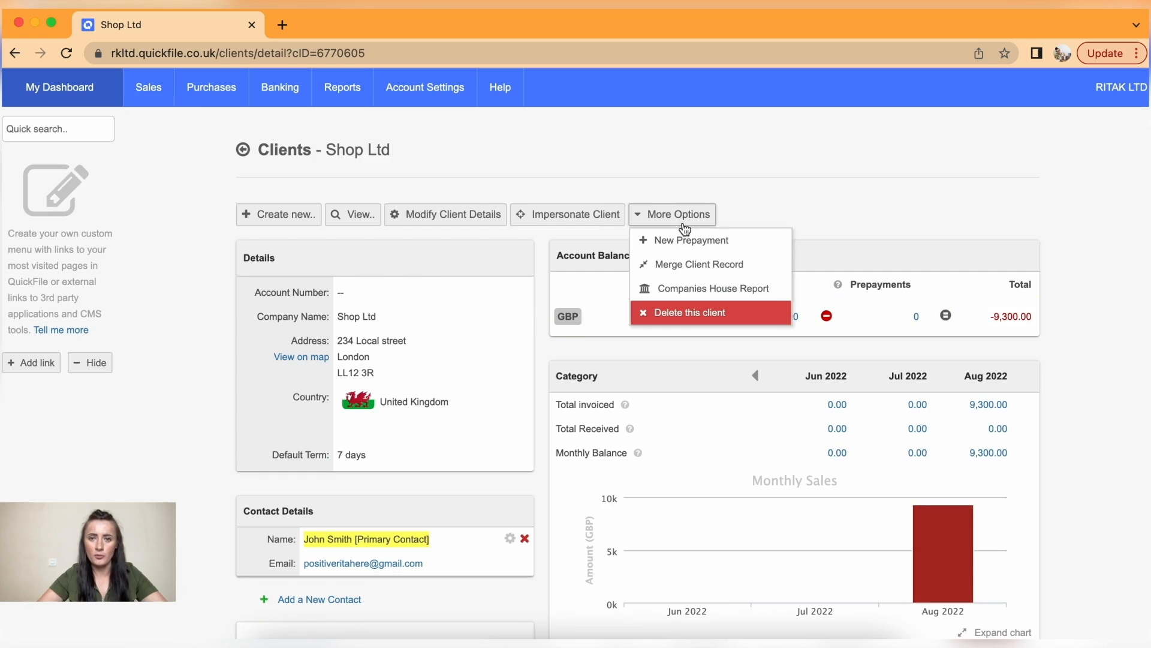
click(684, 241)
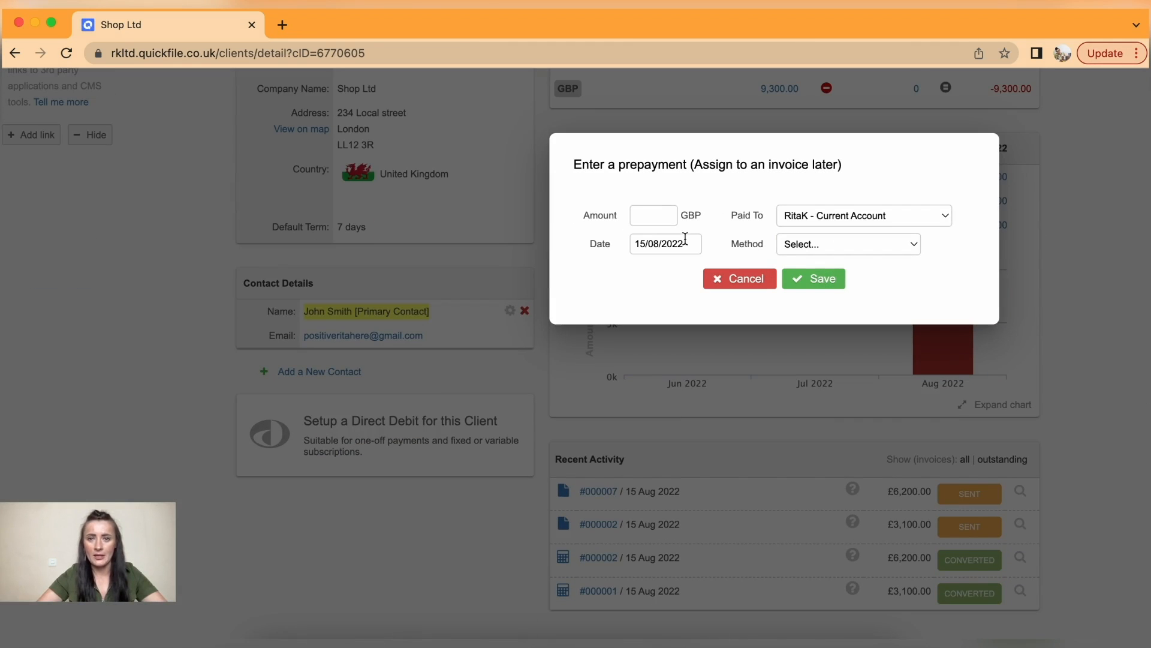
click(655, 214)
text(3100)
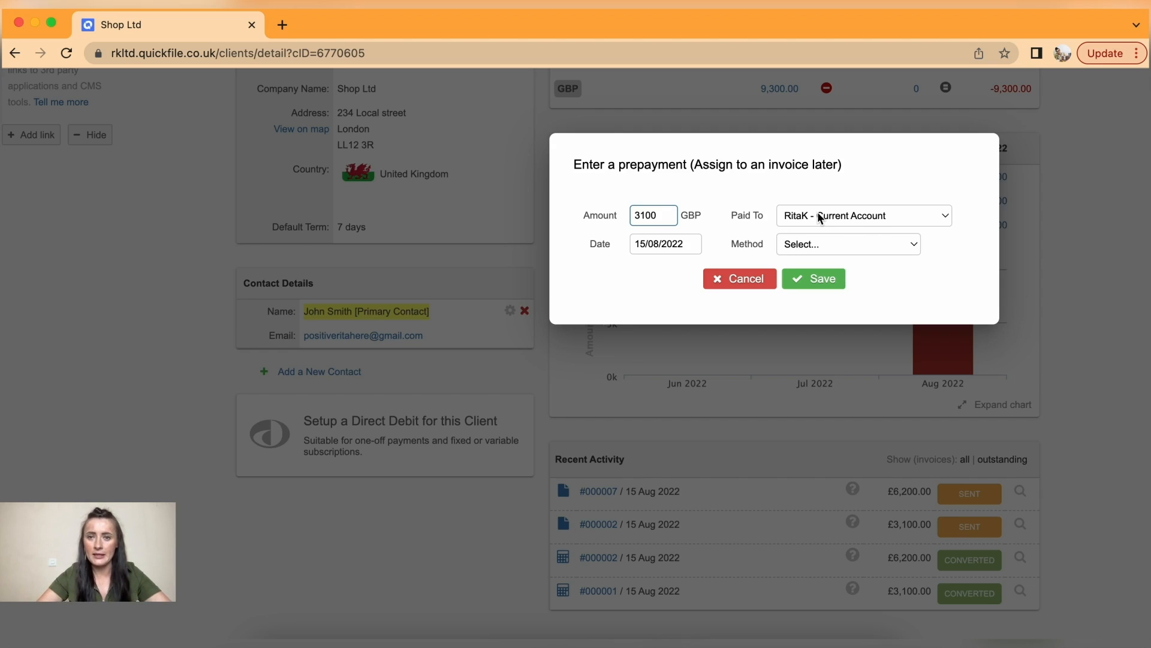
click(676, 243)
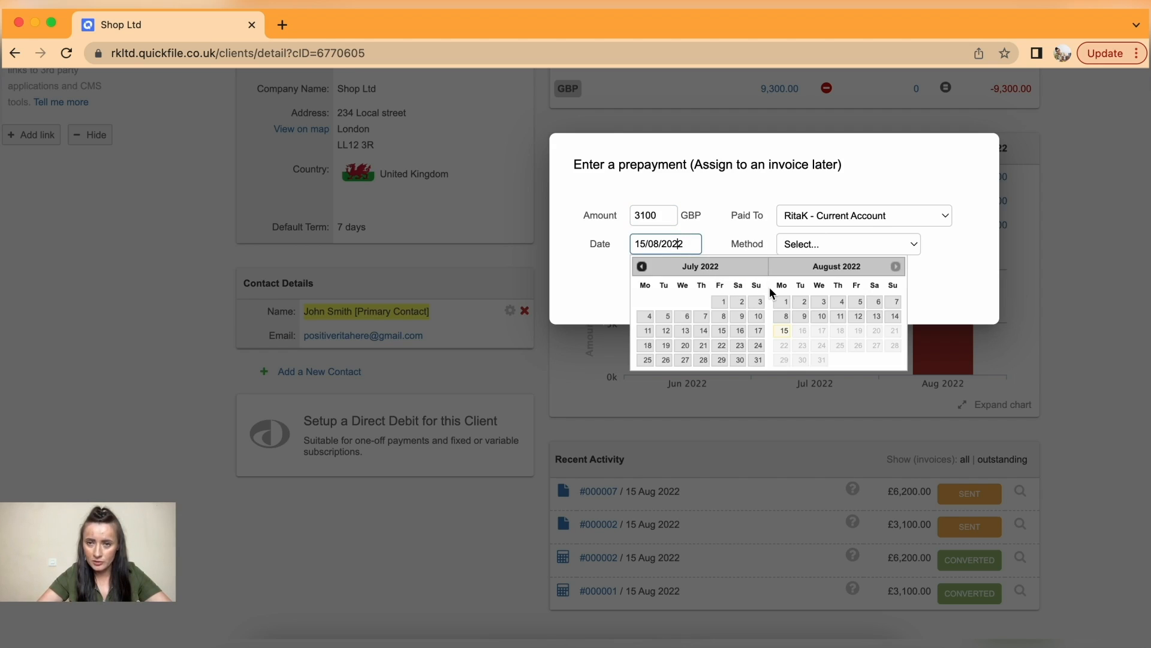
click(823, 316)
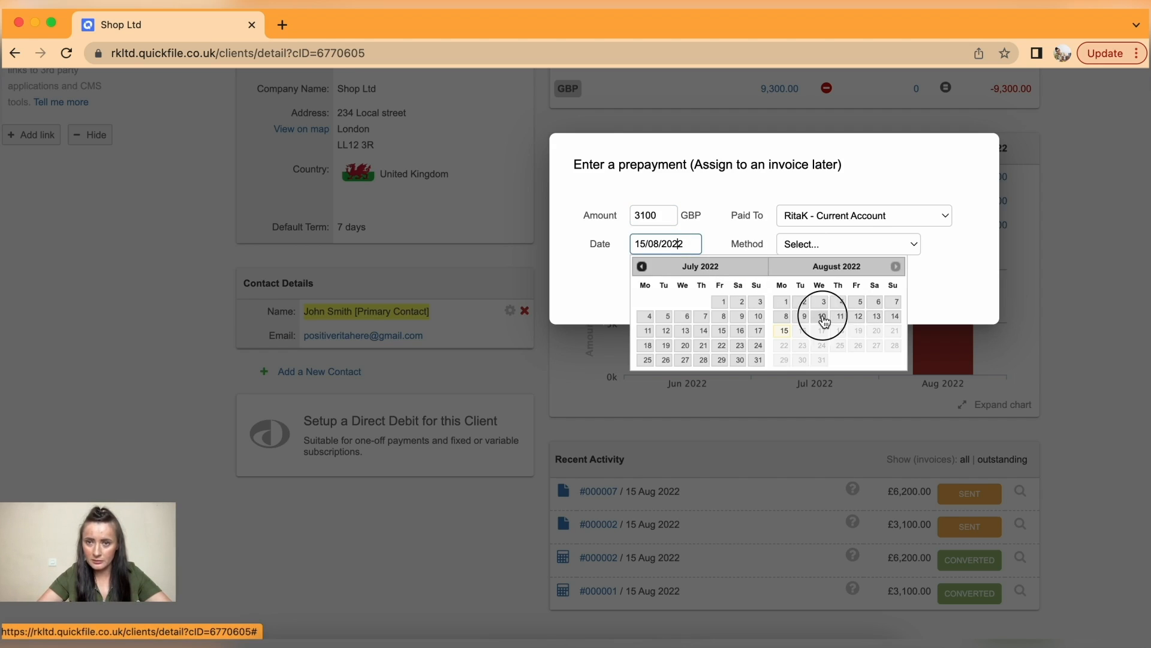
click(819, 246)
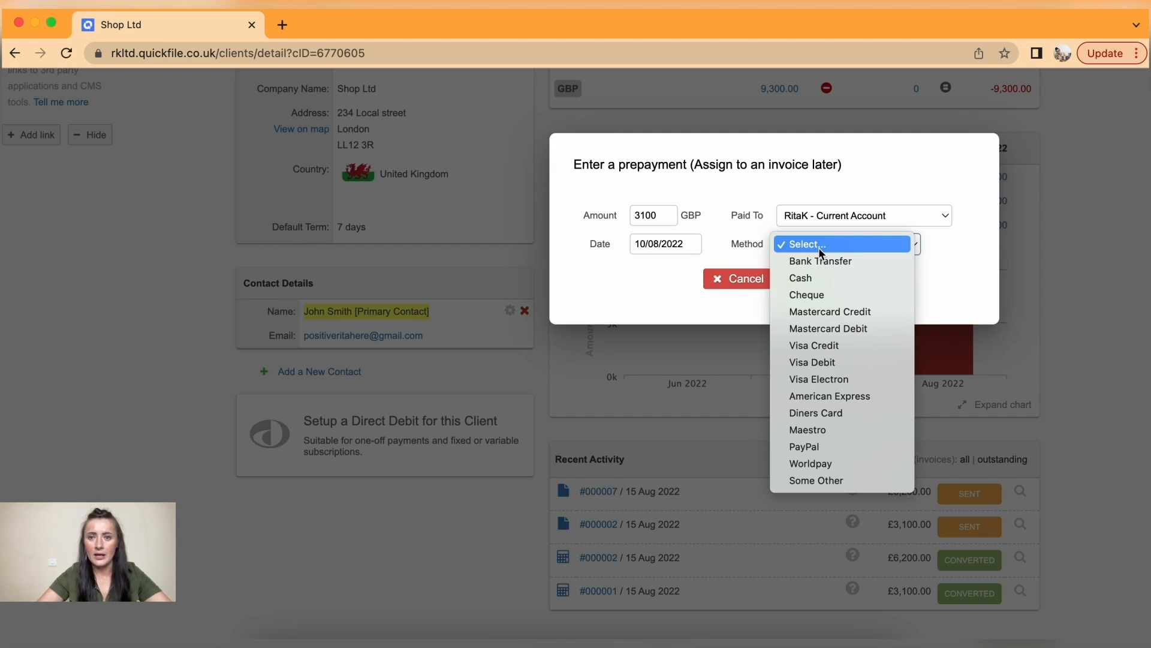
click(829, 260)
click(830, 277)
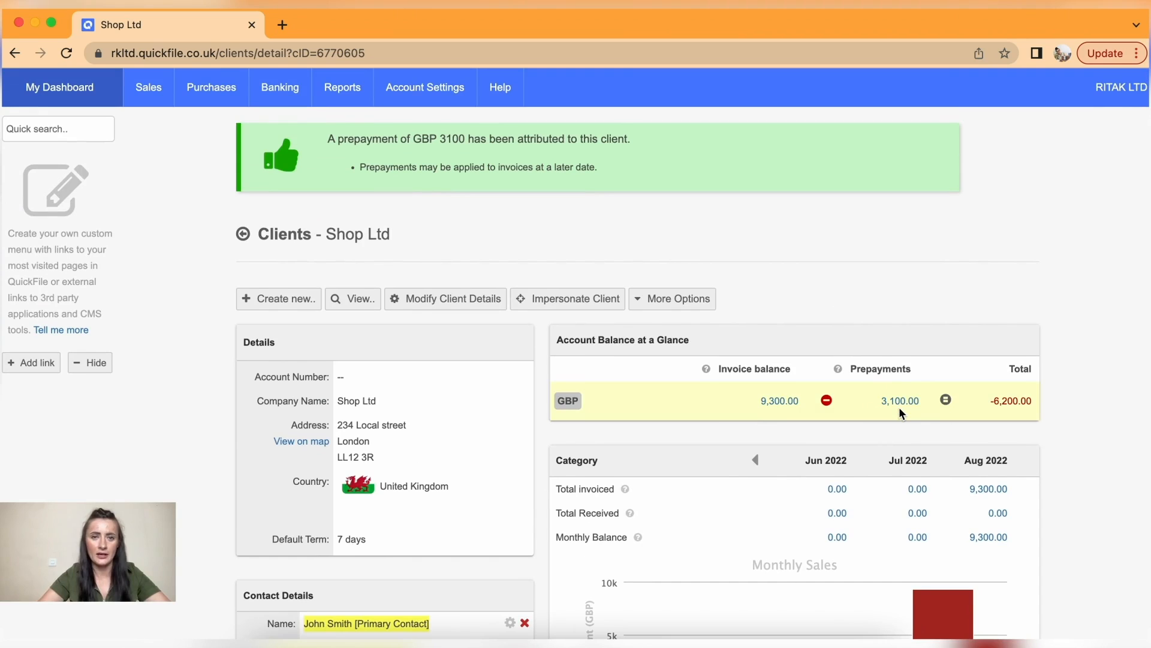
- Pay Shop Ltd invoice 000007 from the GBP 3100.00 credit, leaving it paid in part
mouse_move(155, 88)
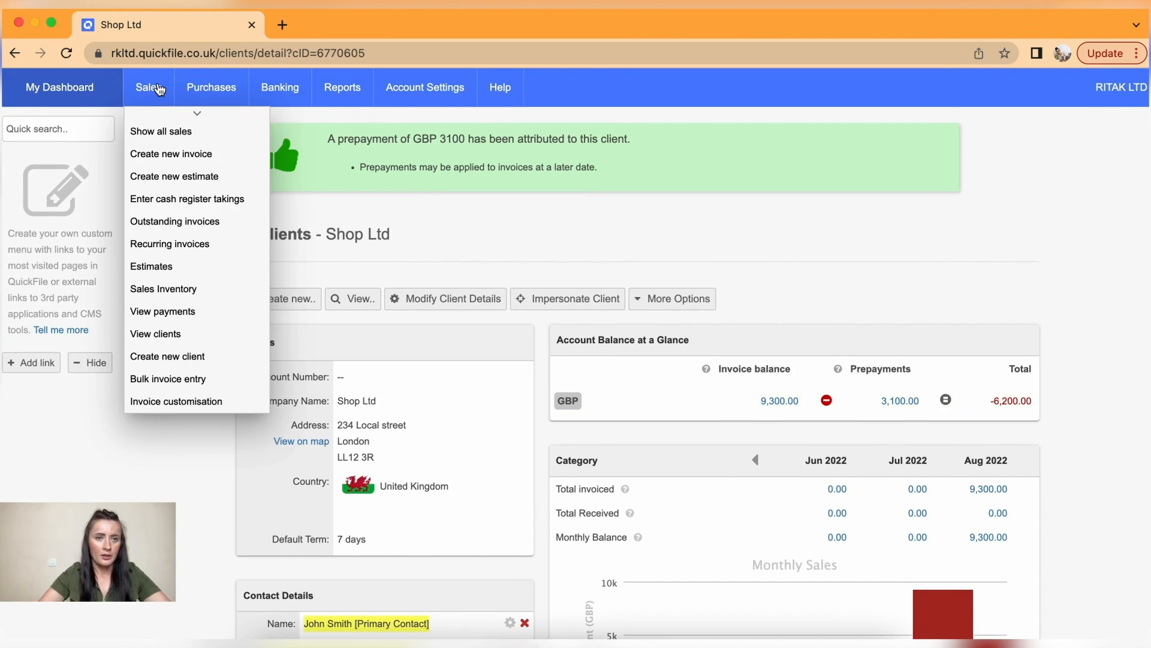
click(159, 131)
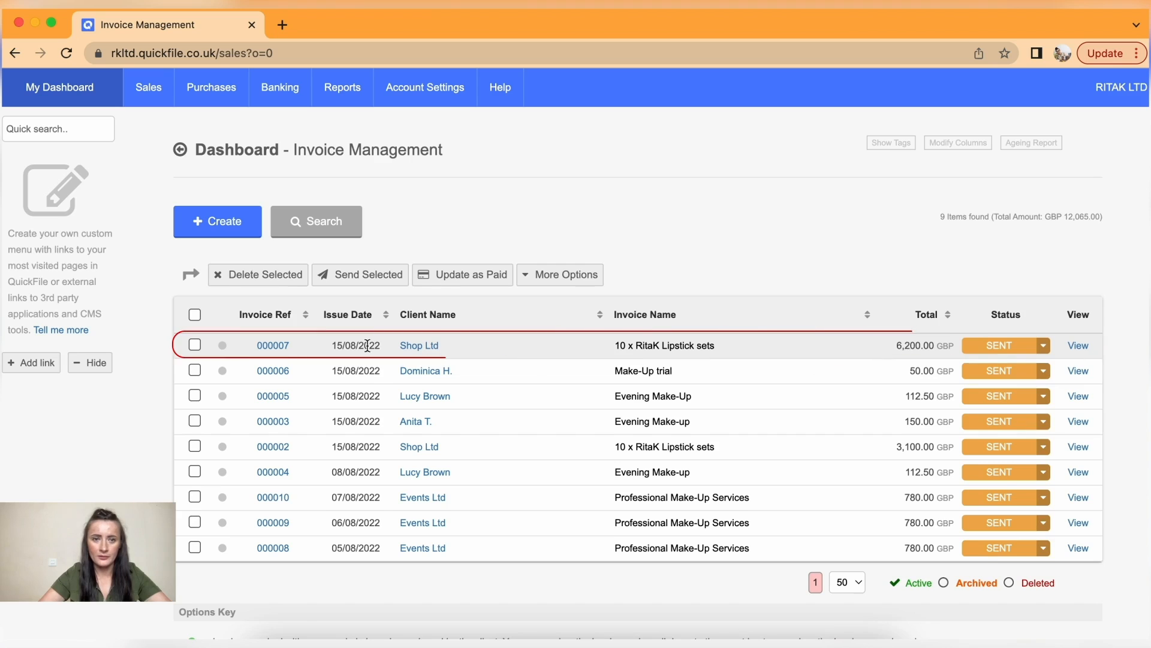
click(262, 349)
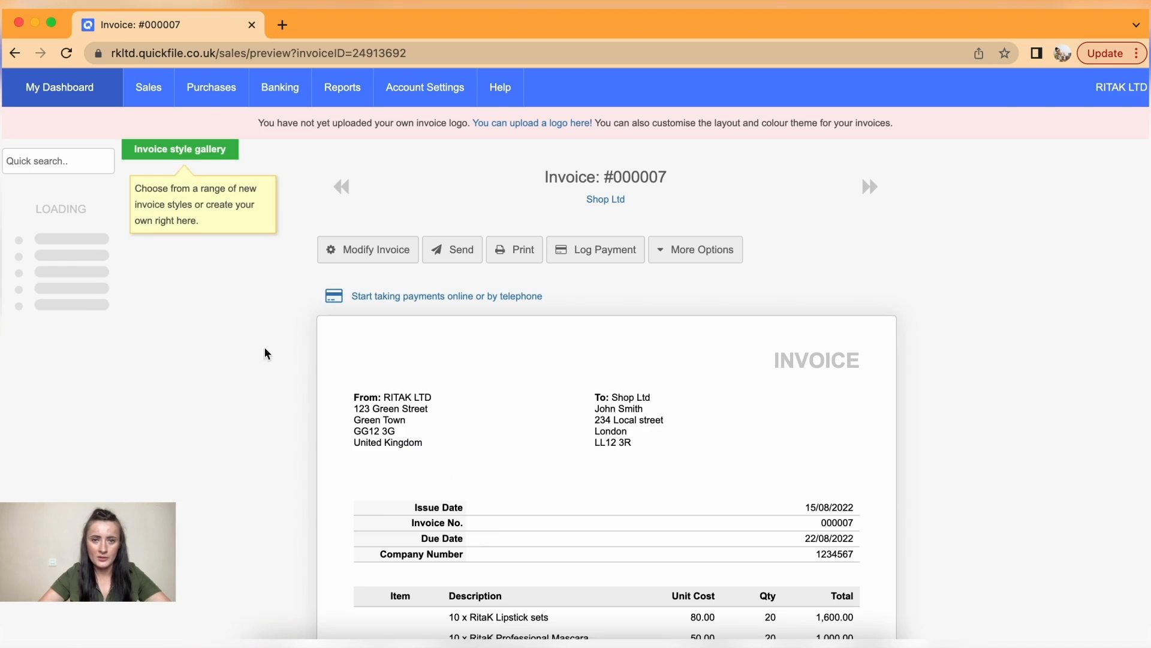
click(599, 253)
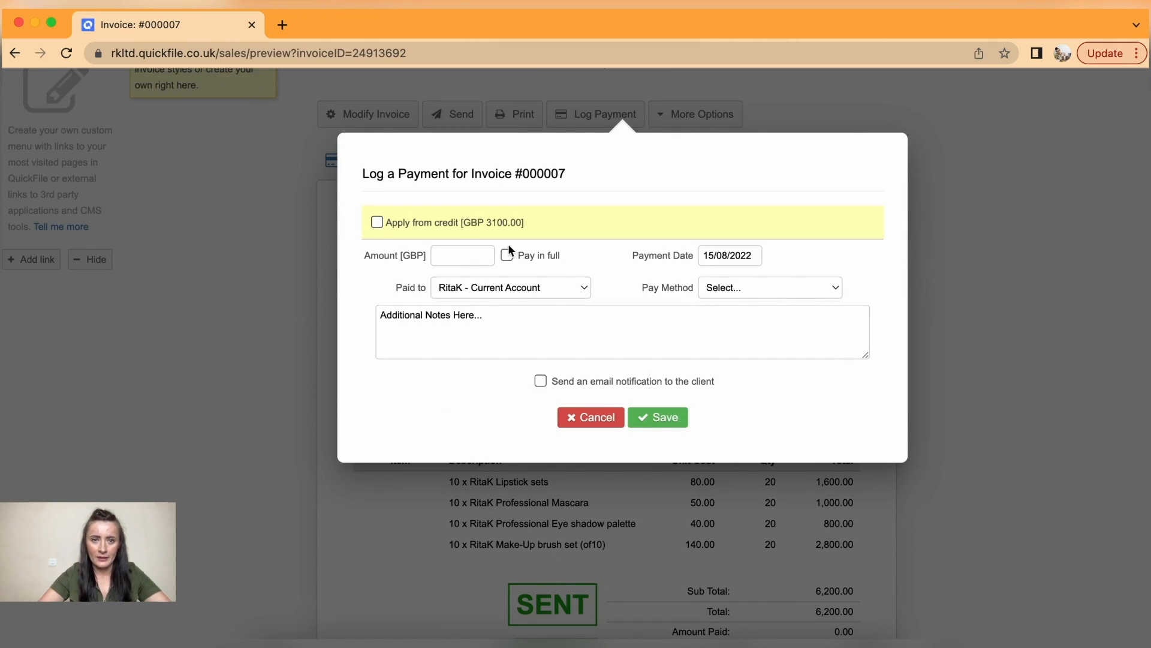
click(379, 223)
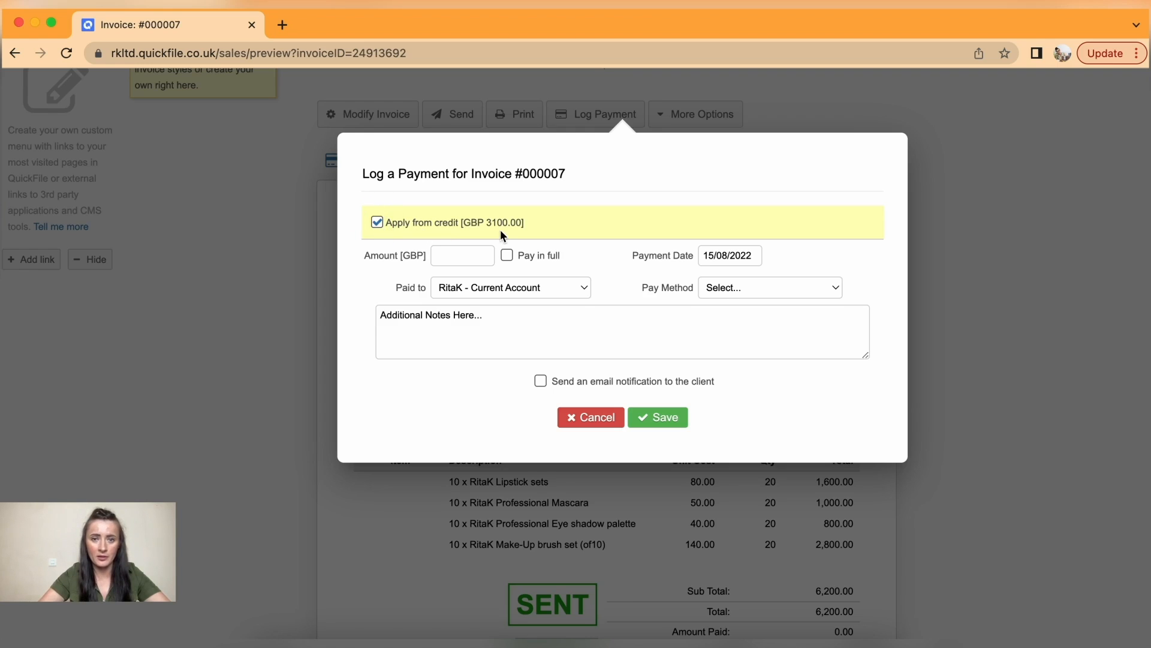
click(667, 418)
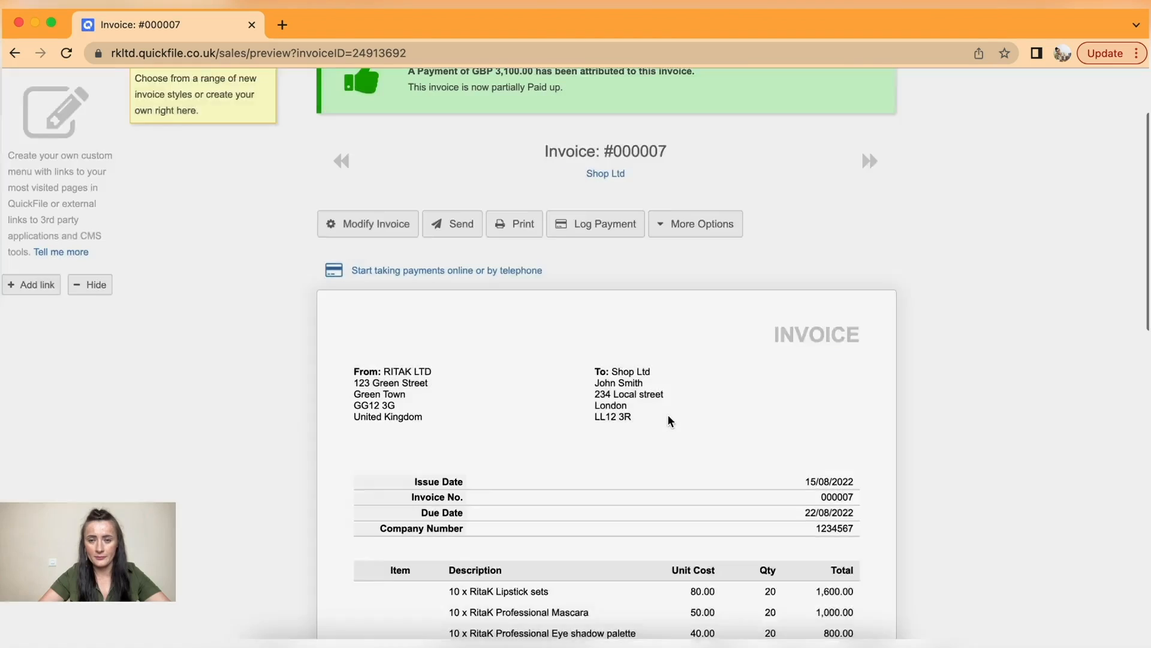
scroll(668, 418, down, 3)
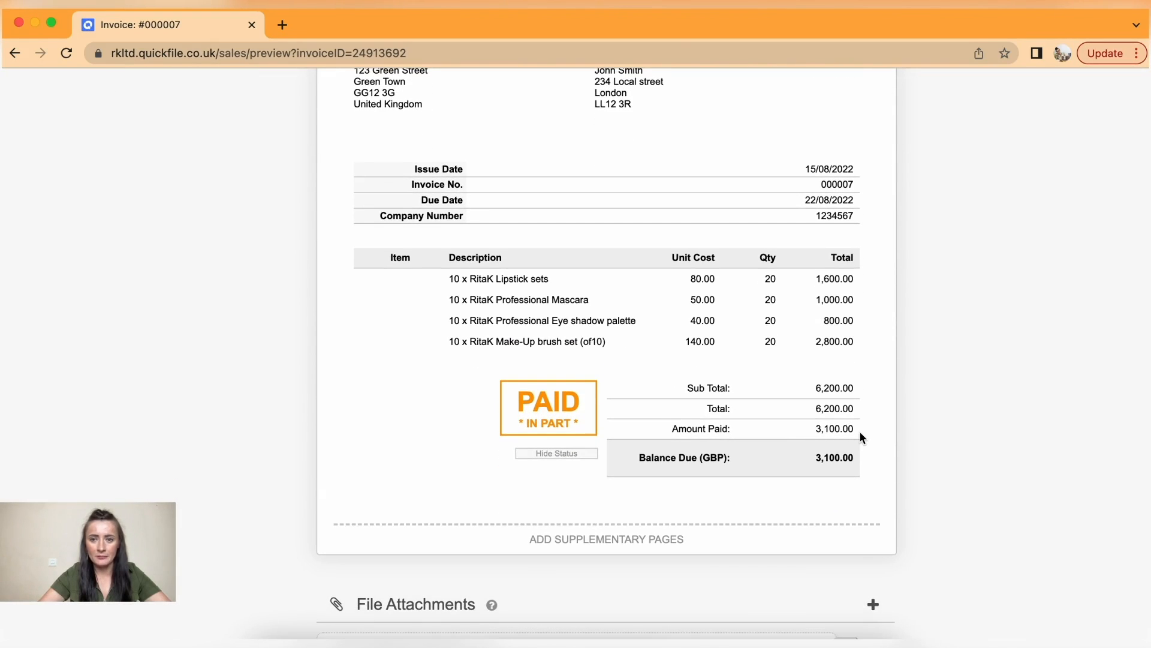
scroll(838, 476, up, 10)
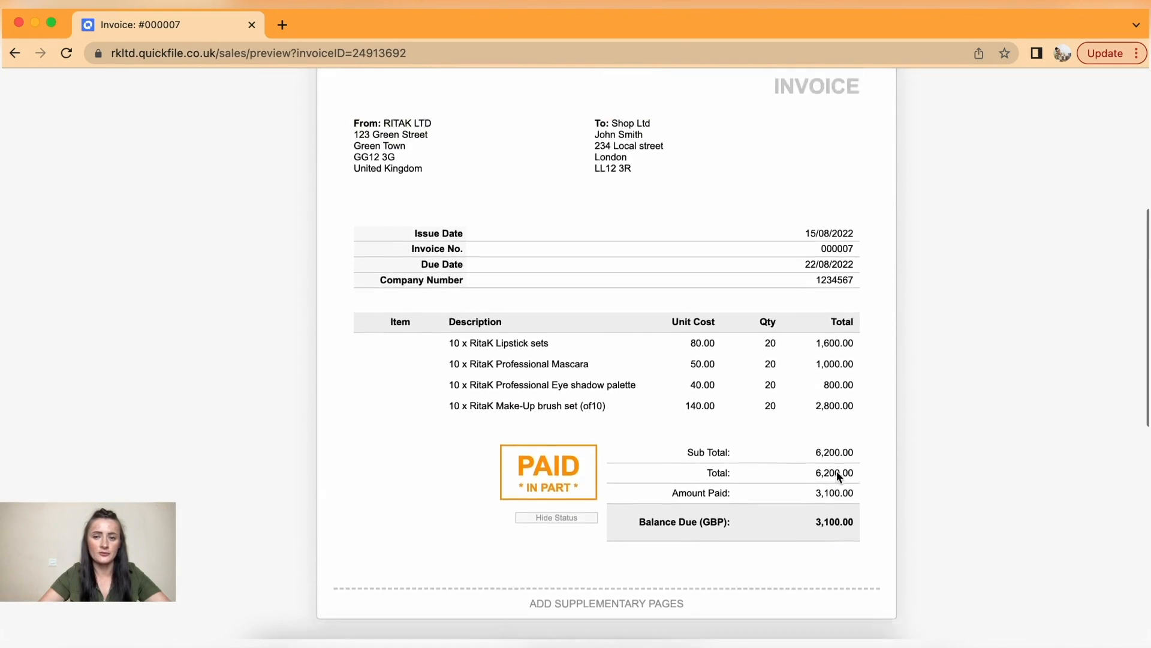
- Check invoice 000007 shows Partial in the sales list, then open Make-Up trial invoice 000006
mouse_move(148, 90)
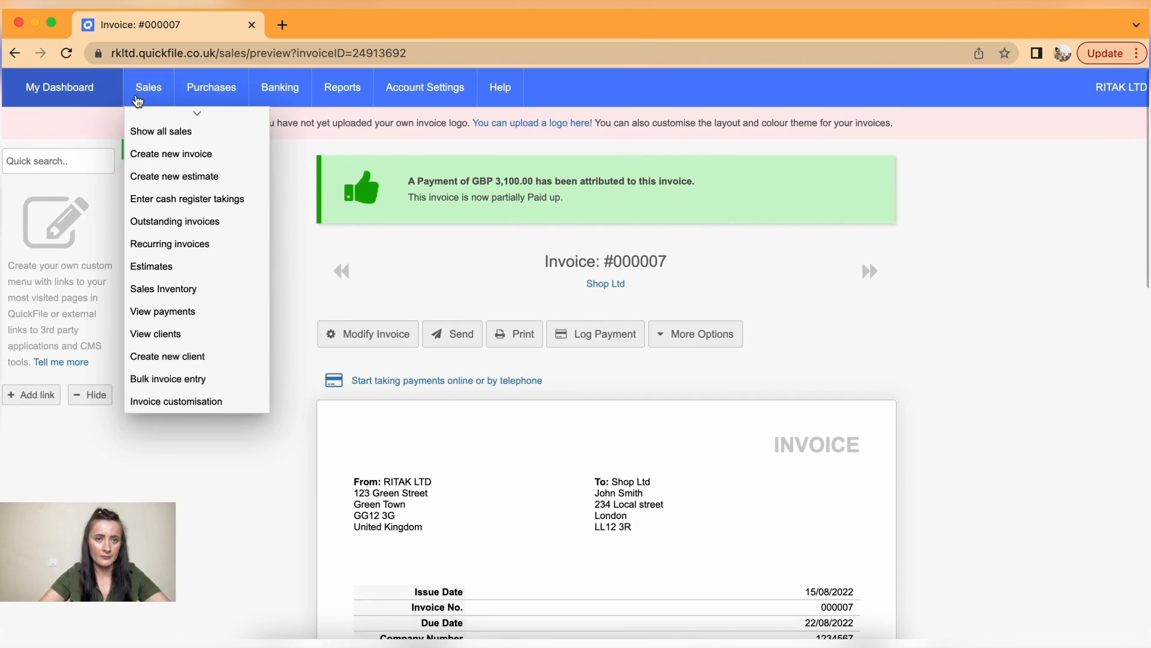
click(139, 130)
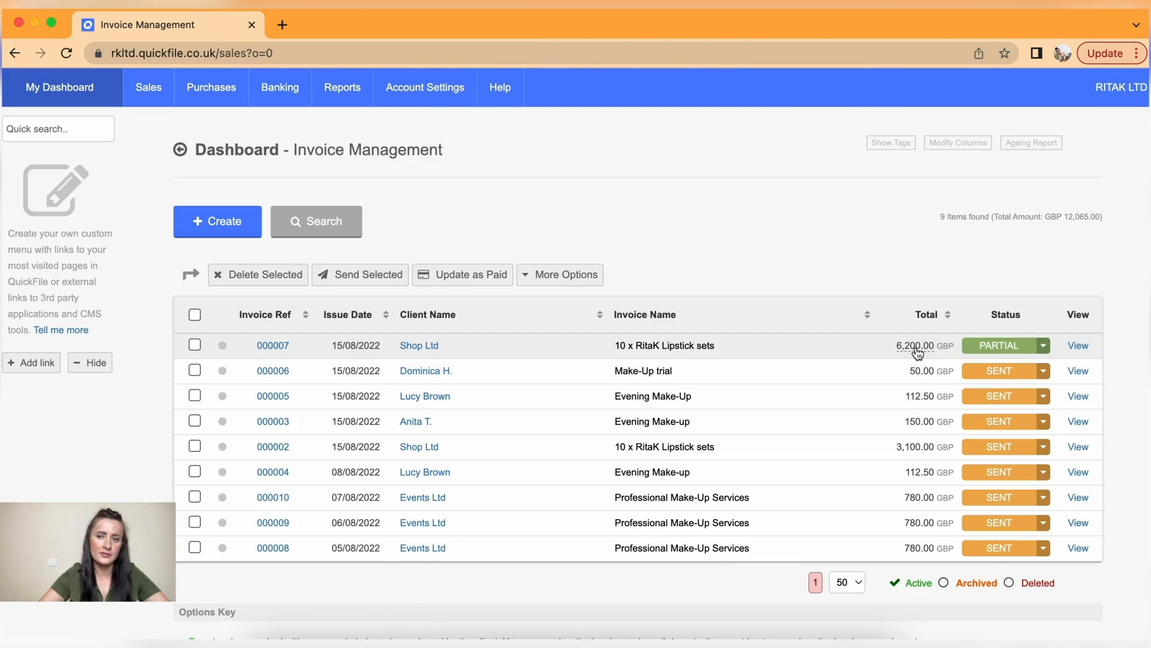
mouse_move(916, 354)
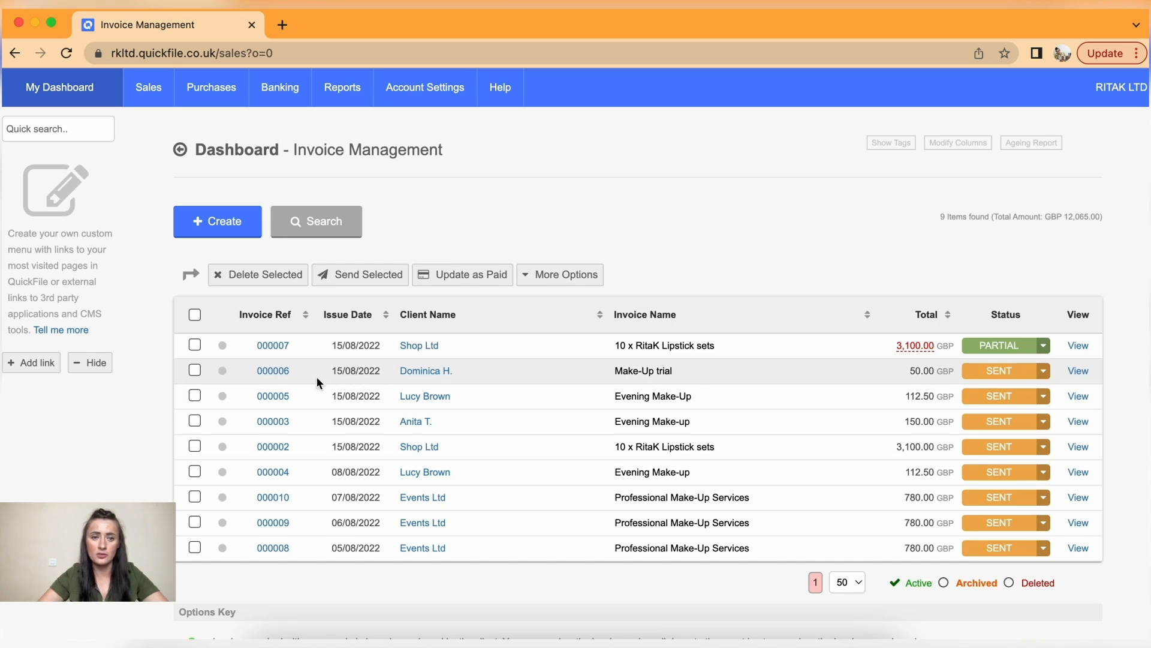
click(273, 371)
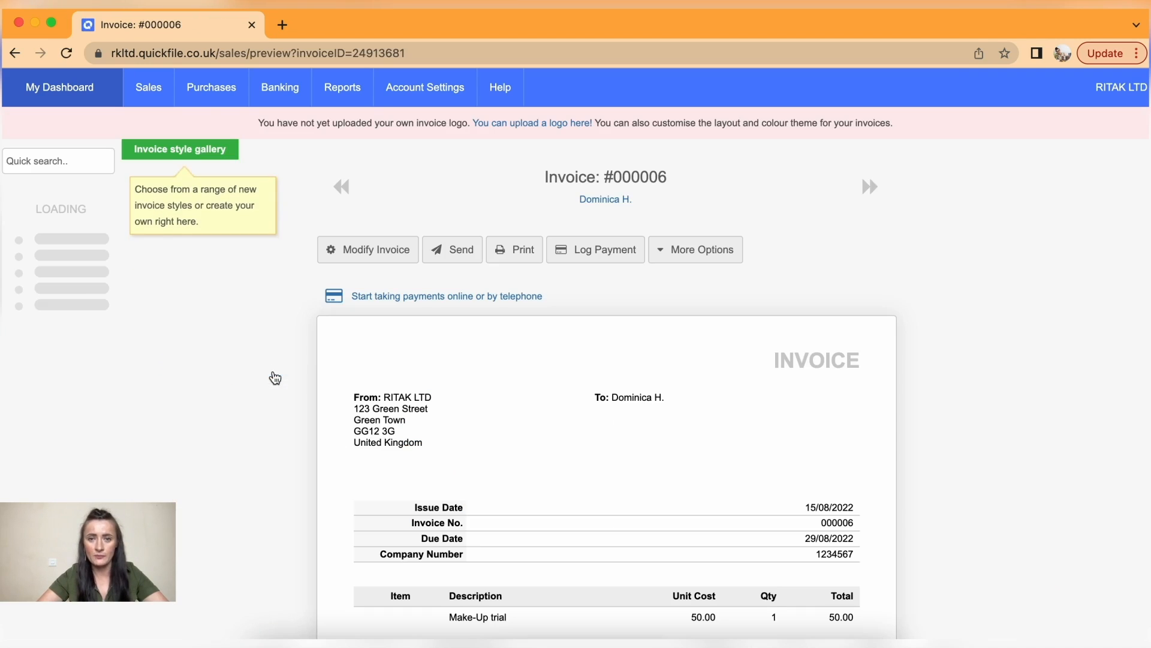
- Raise credit note CN00001 crediting the full GBP 50.00 of invoice 000006
click(699, 250)
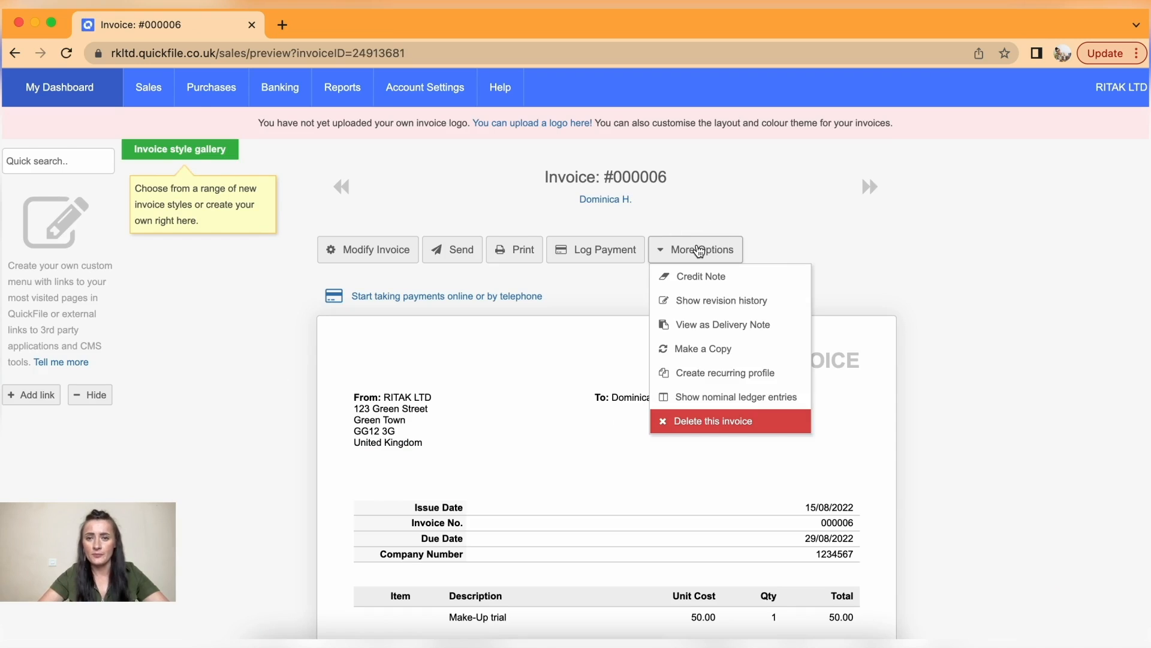
click(710, 281)
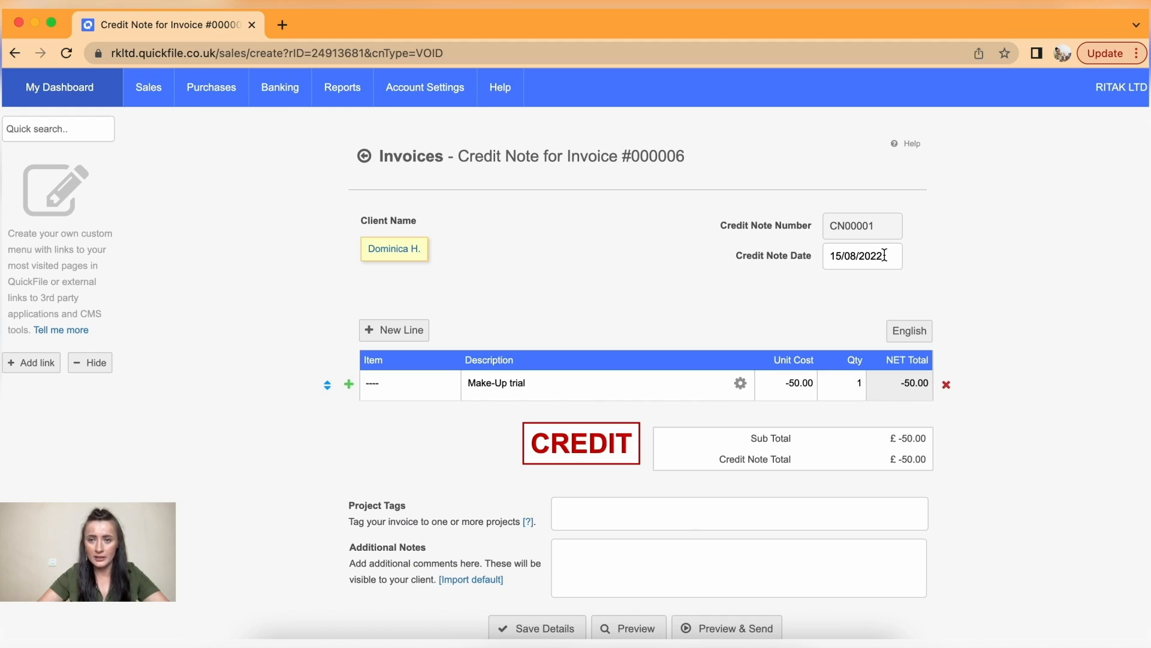
scroll(854, 306, down, 3)
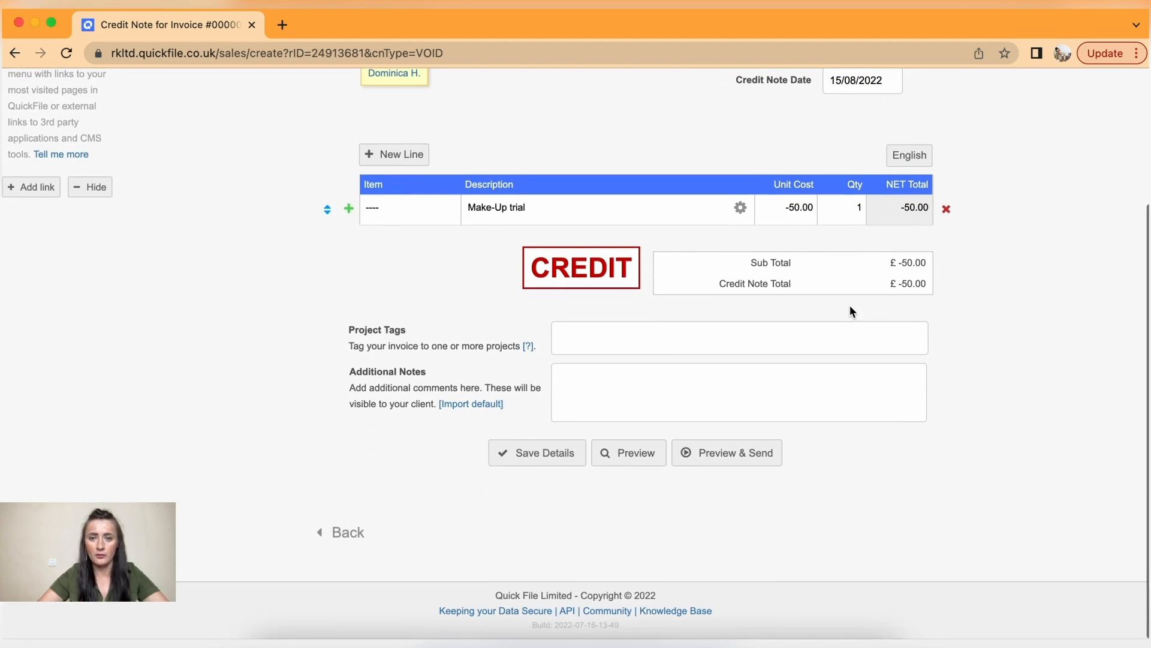
click(742, 460)
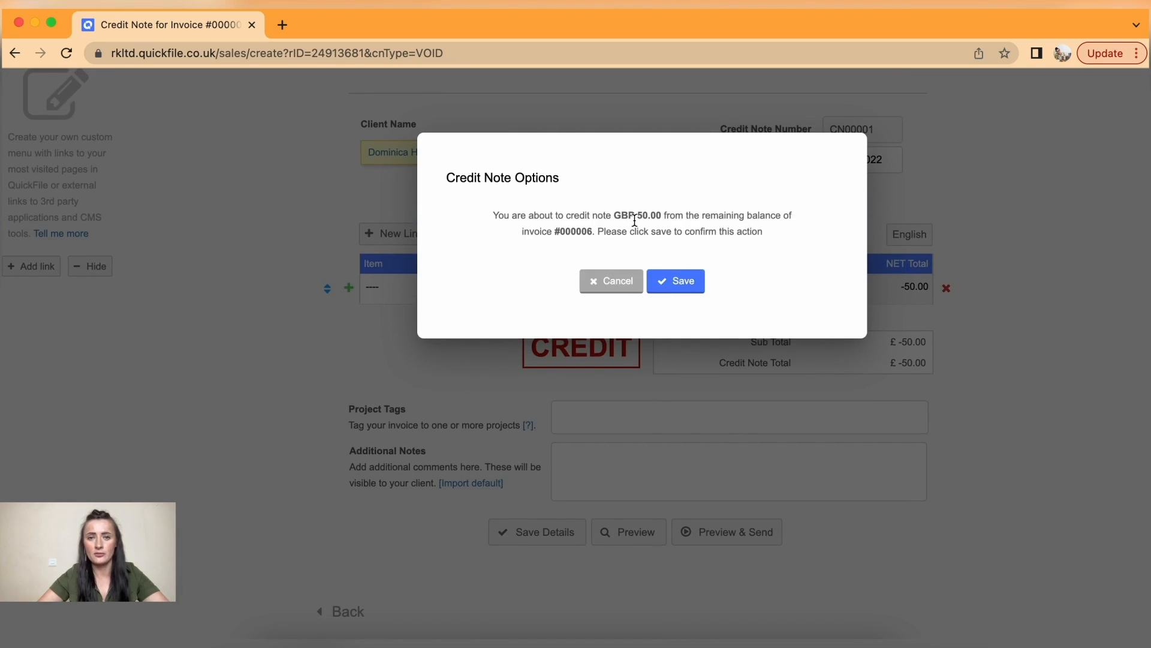
click(680, 291)
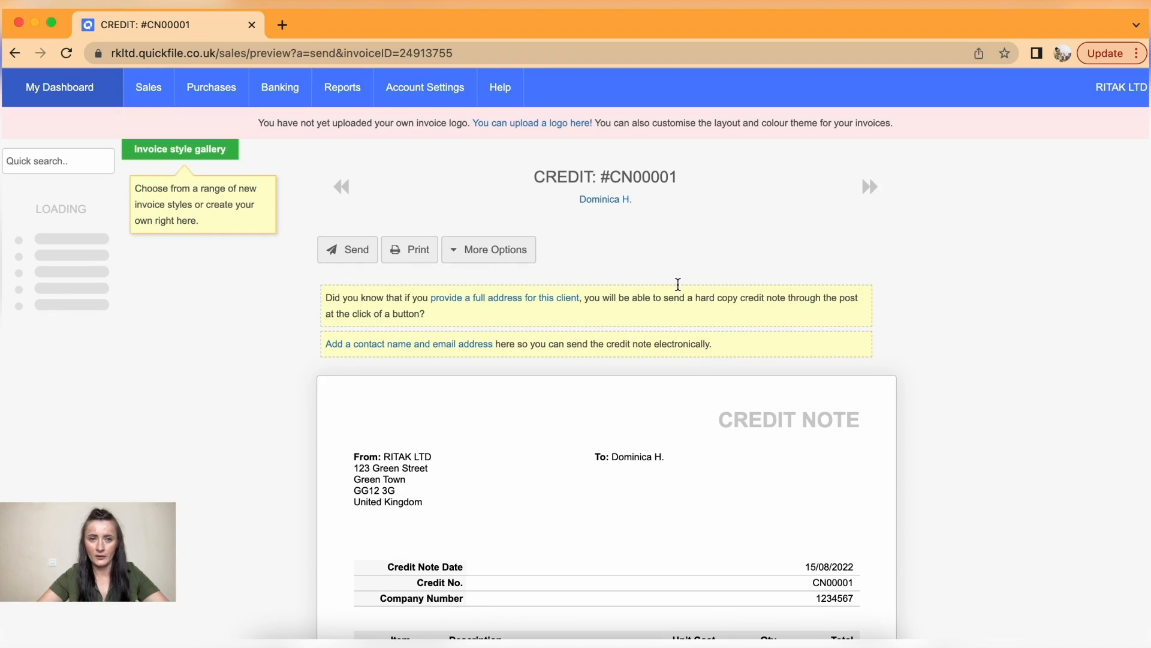
scroll(678, 284, down, 3)
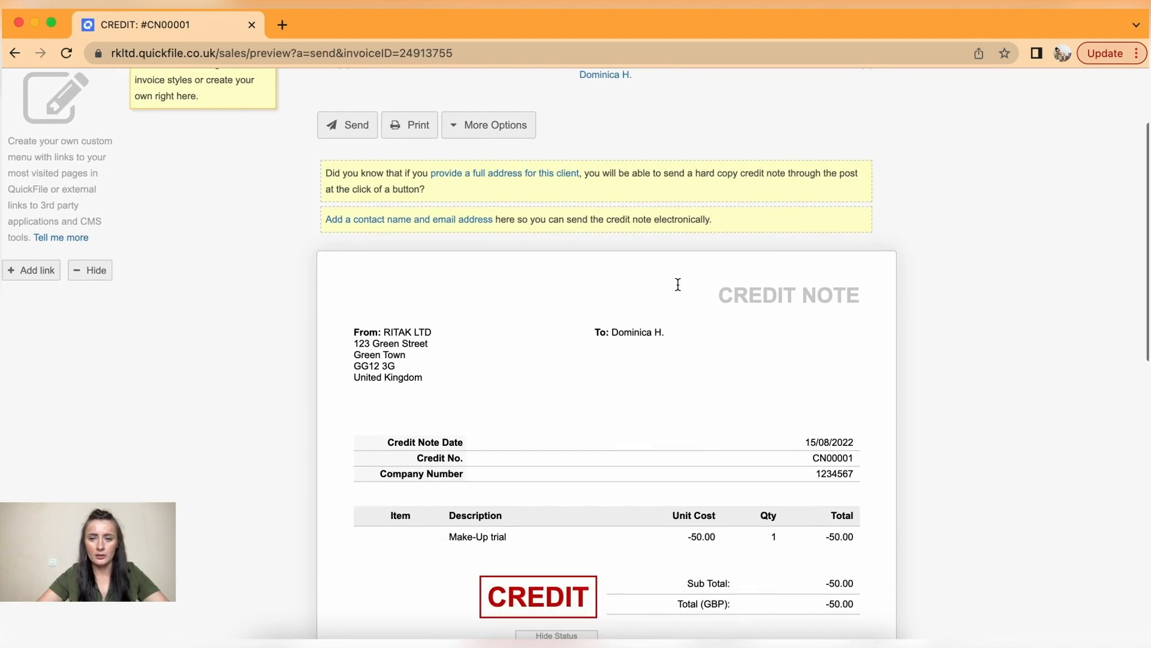
scroll(678, 283, down, 2)
scroll(676, 286, up, 5)
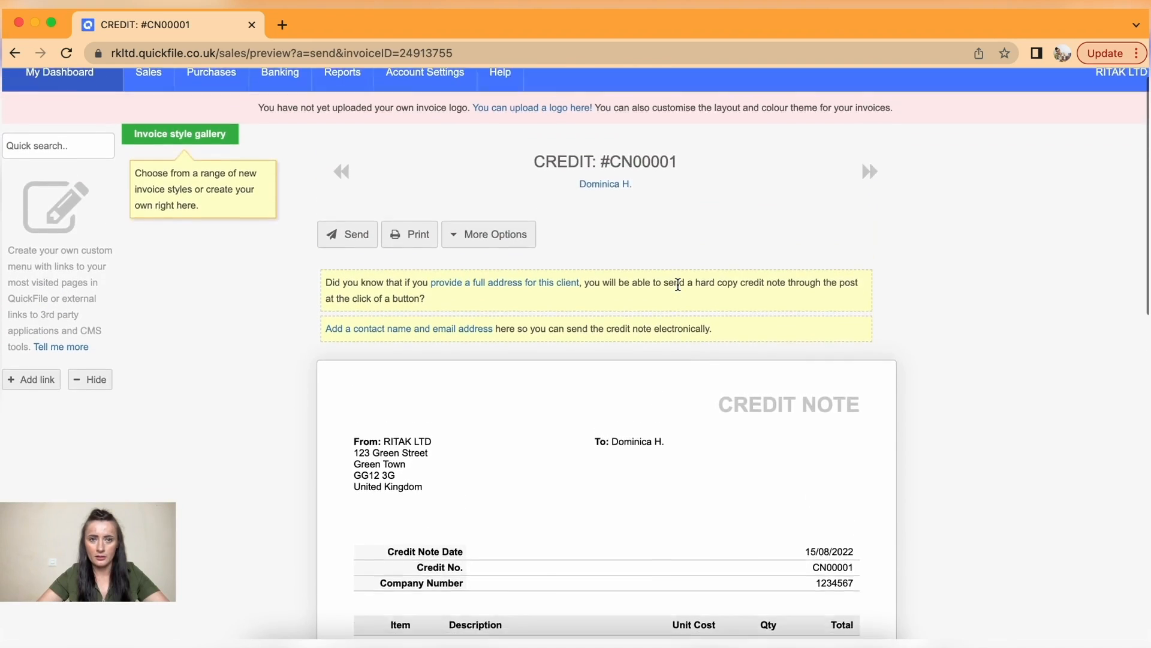
mouse_move(154, 94)
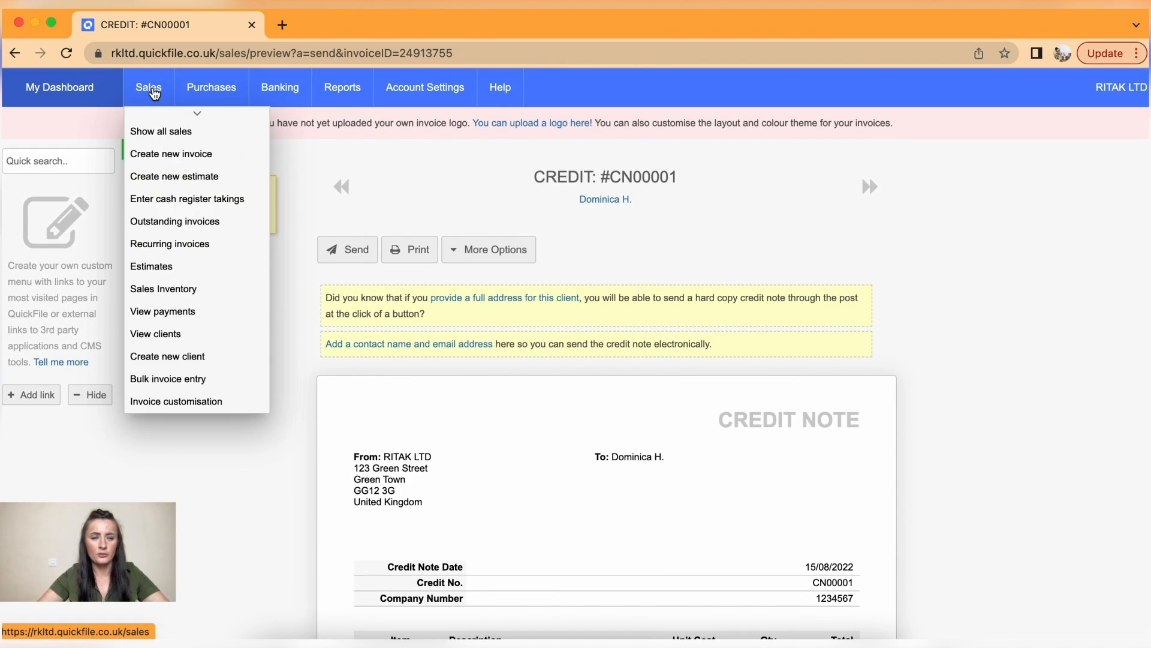
- Review the sales list showing CN00001 at -50.00 and invoice 000006 marked Credited
click(161, 131)
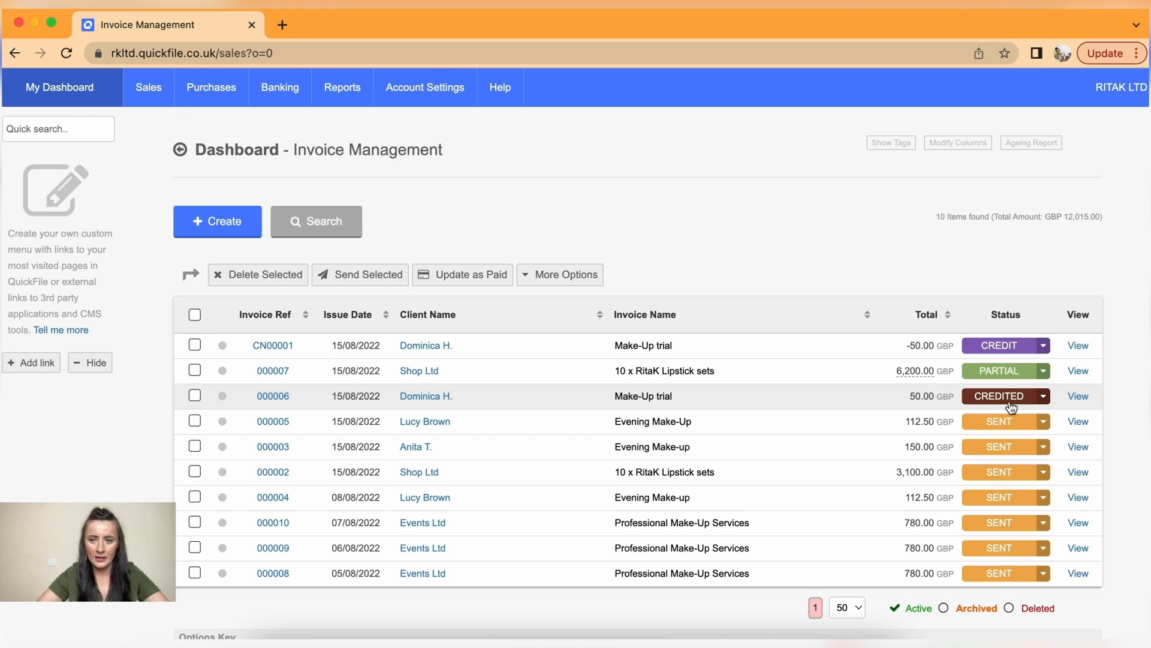
scroll(1012, 408, down, 1)
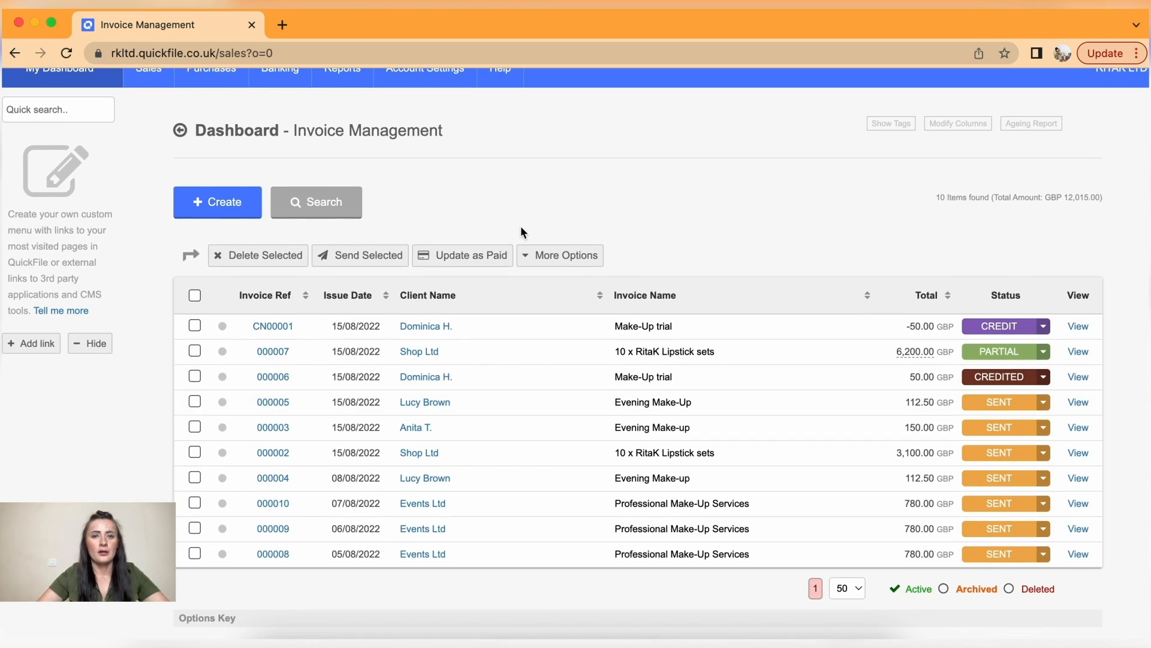
scroll(513, 207, up, 1)
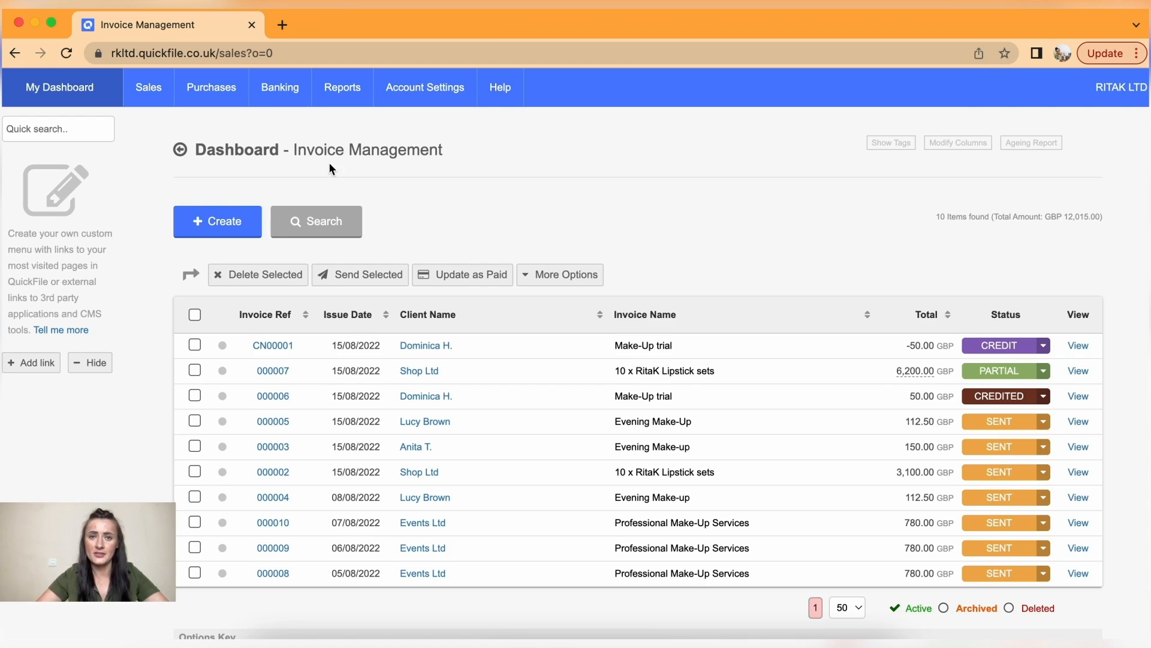
mouse_move(149, 94)
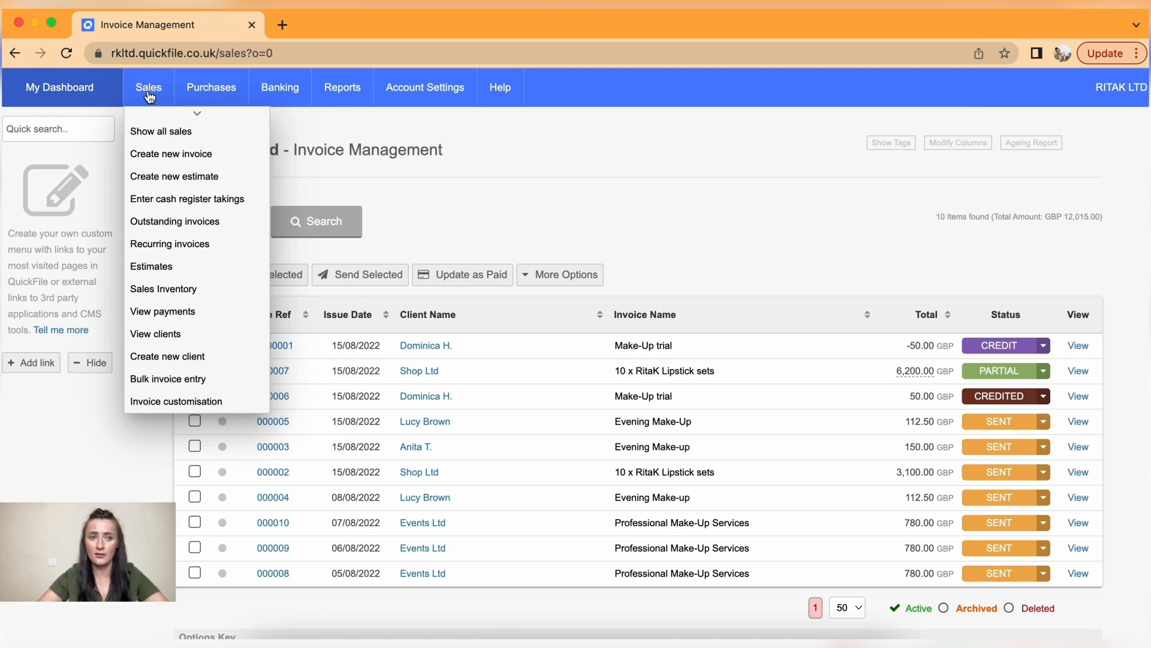
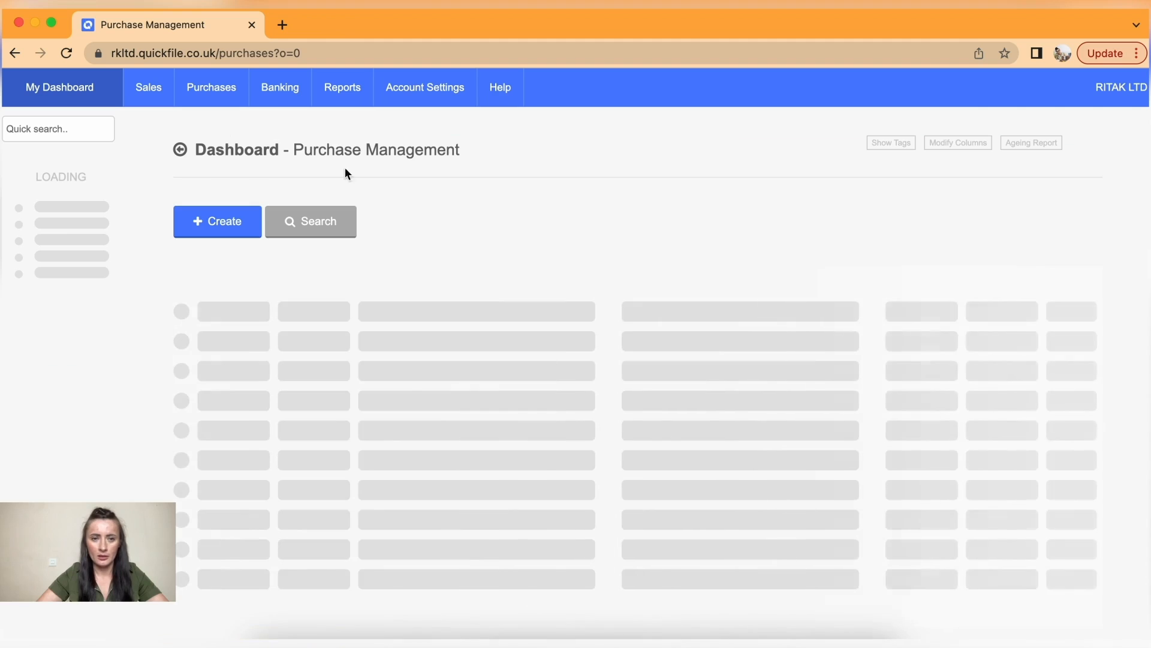
- From supplier Post Ltd's full invoice list, open purchase QF00017
scroll(505, 384, down, 1)
scroll(505, 378, down, 5)
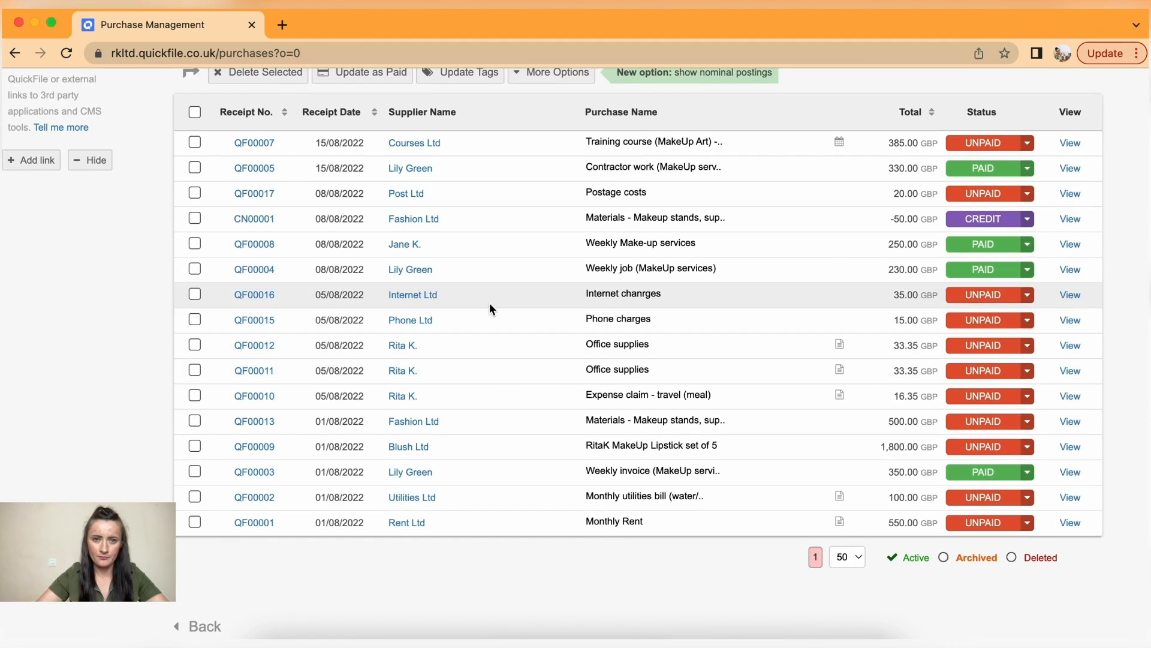
click(406, 194)
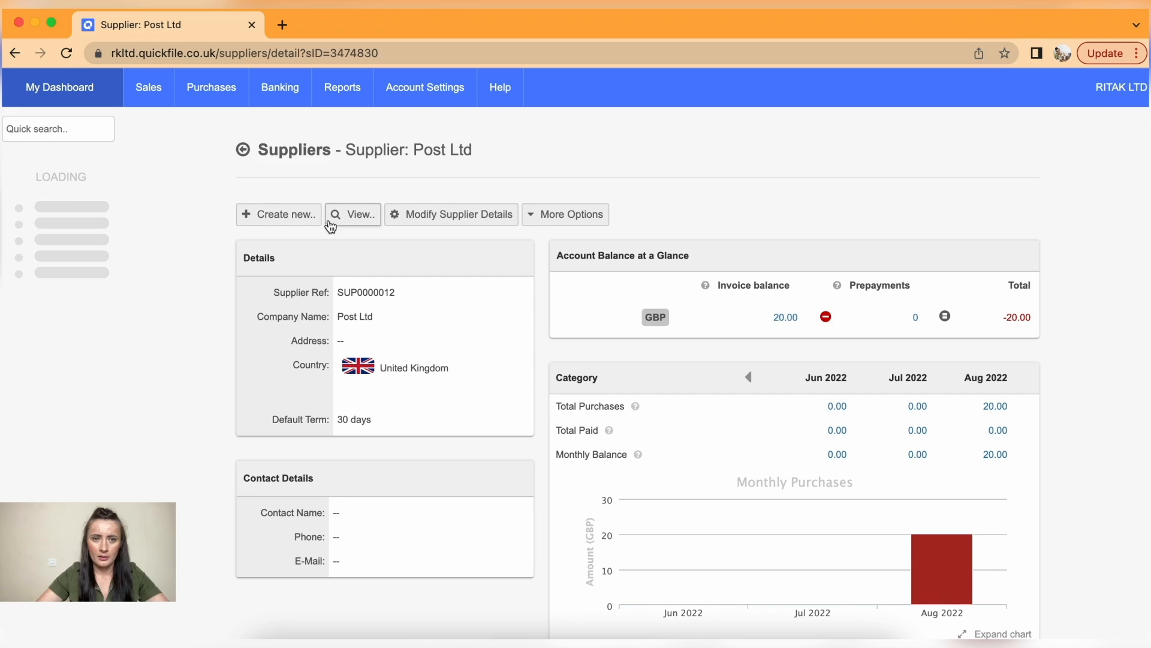
click(350, 219)
click(356, 242)
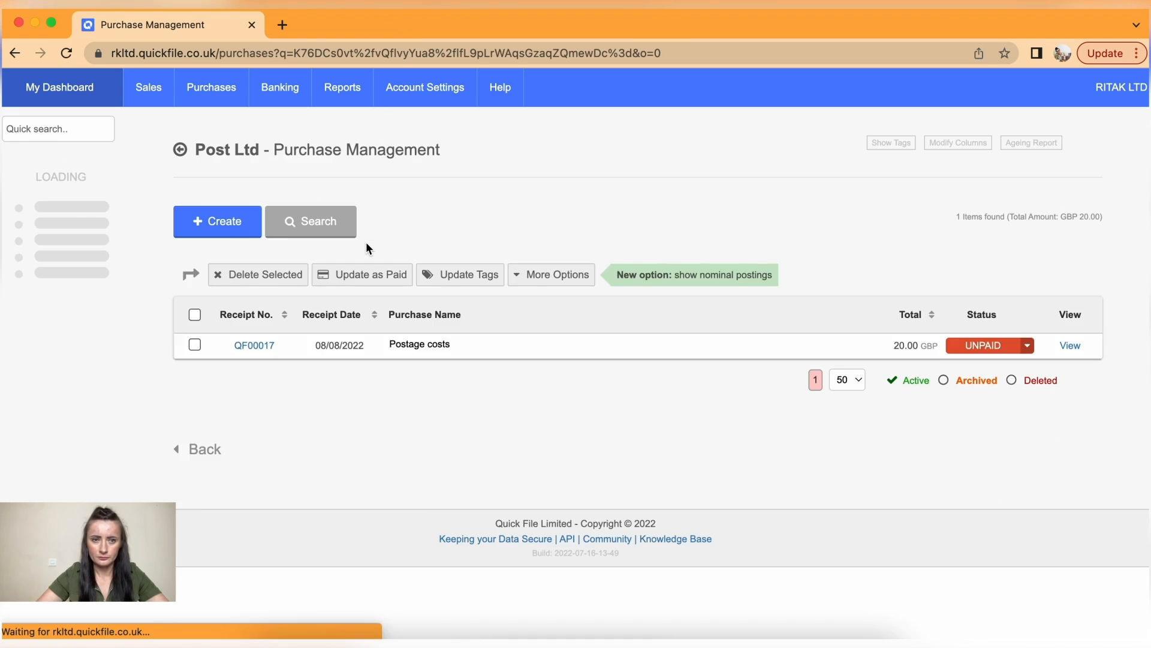
click(245, 354)
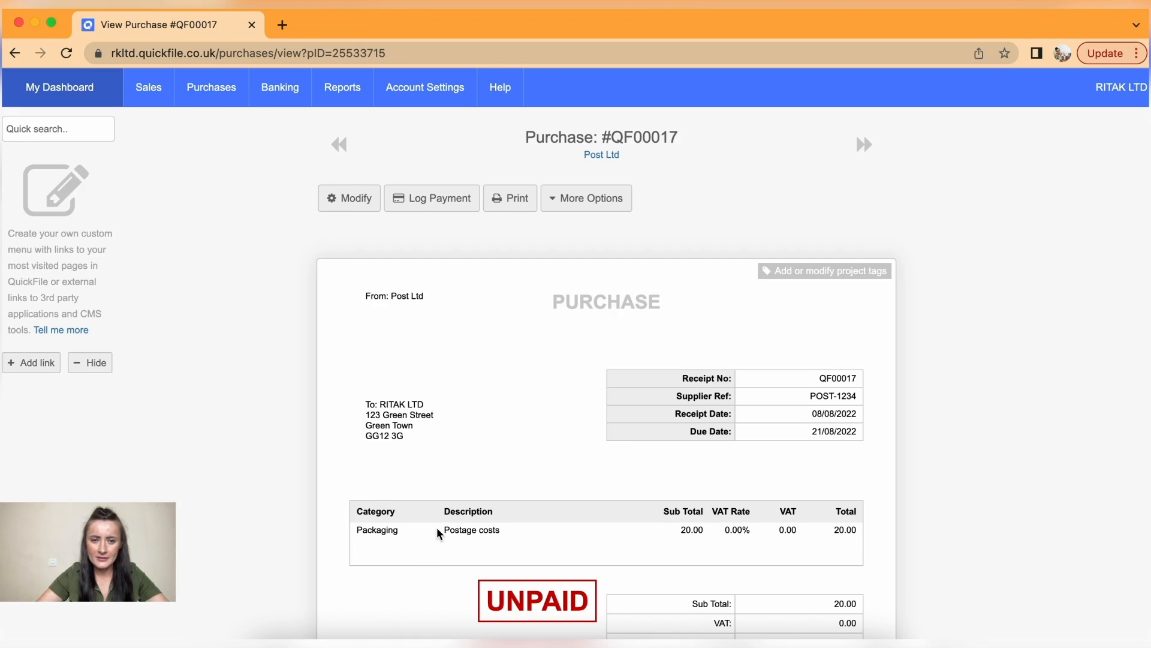
- Review the unpaid 20.00 Postage costs line recorded under Packaging
scroll(441, 534, down, 1)
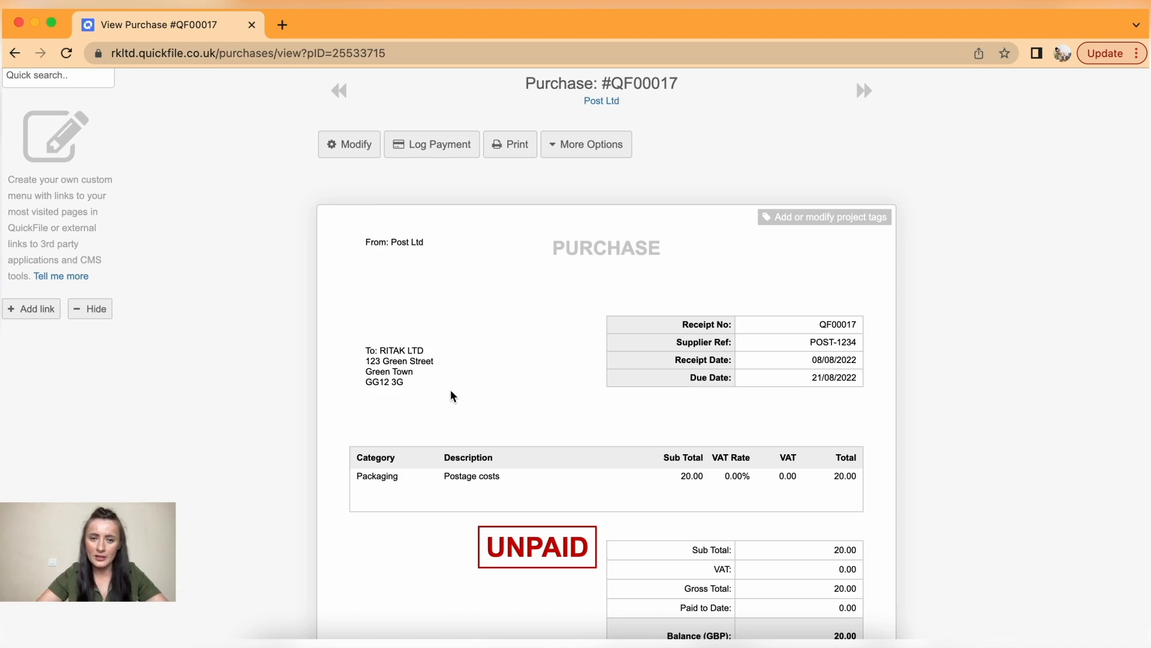
drag(503, 477, 446, 475)
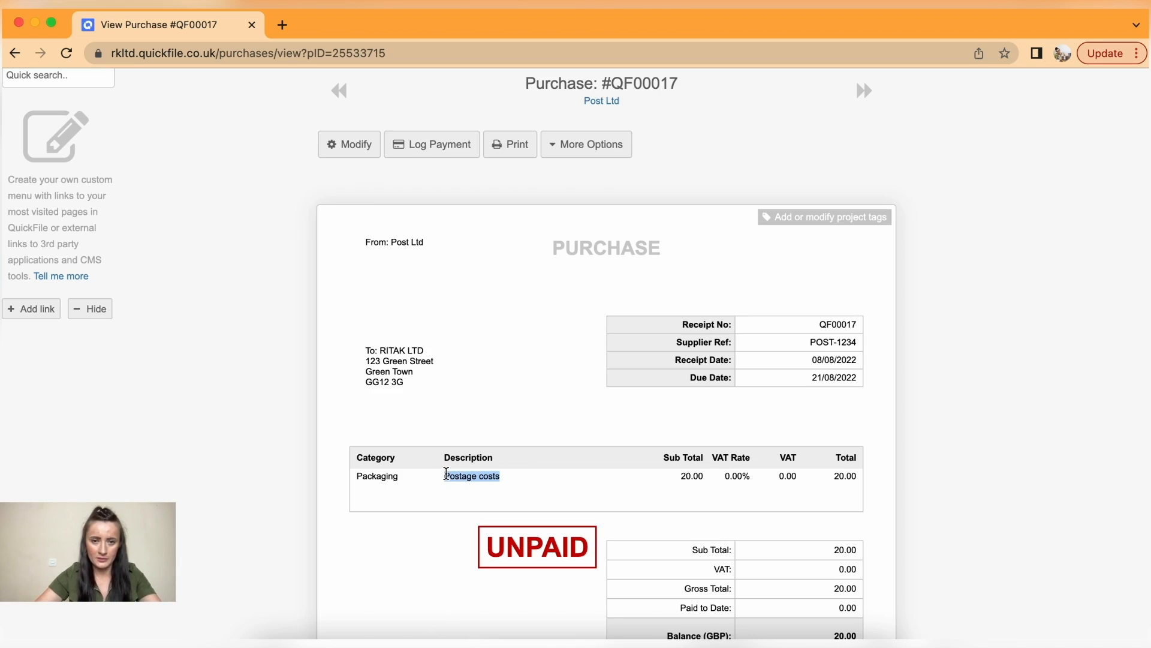
click(244, 420)
scroll(244, 419, up, 2)
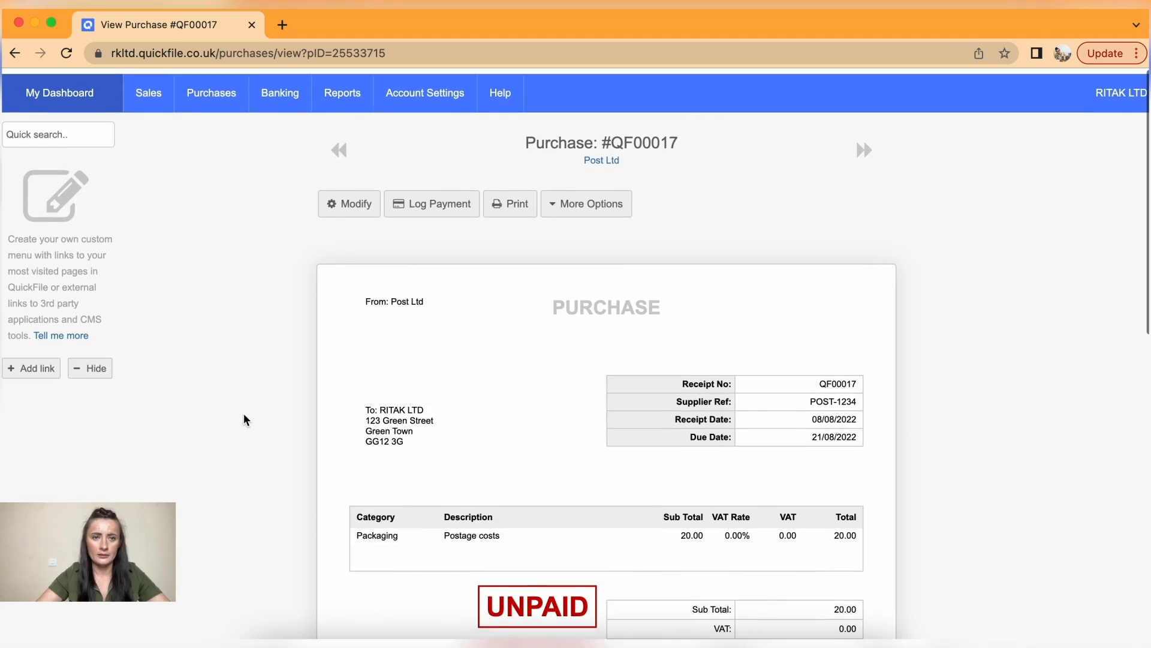
mouse_move(324, 107)
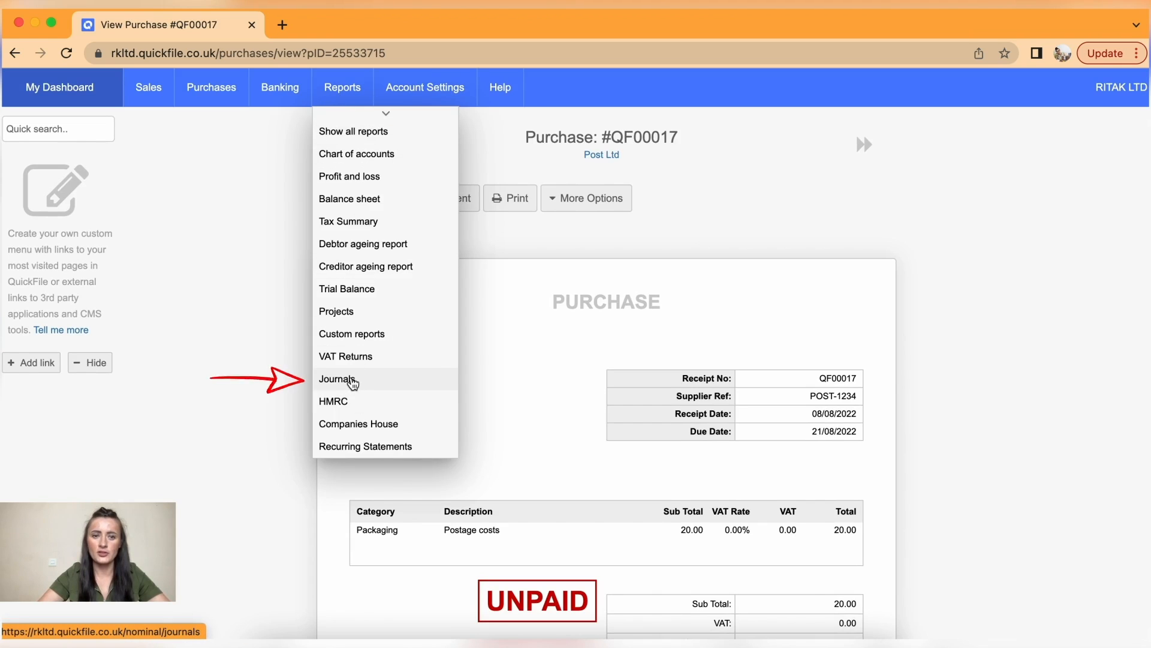
- Create a new journal dated 15/08/2022 named 'Cost adjustment jnl'
click(352, 381)
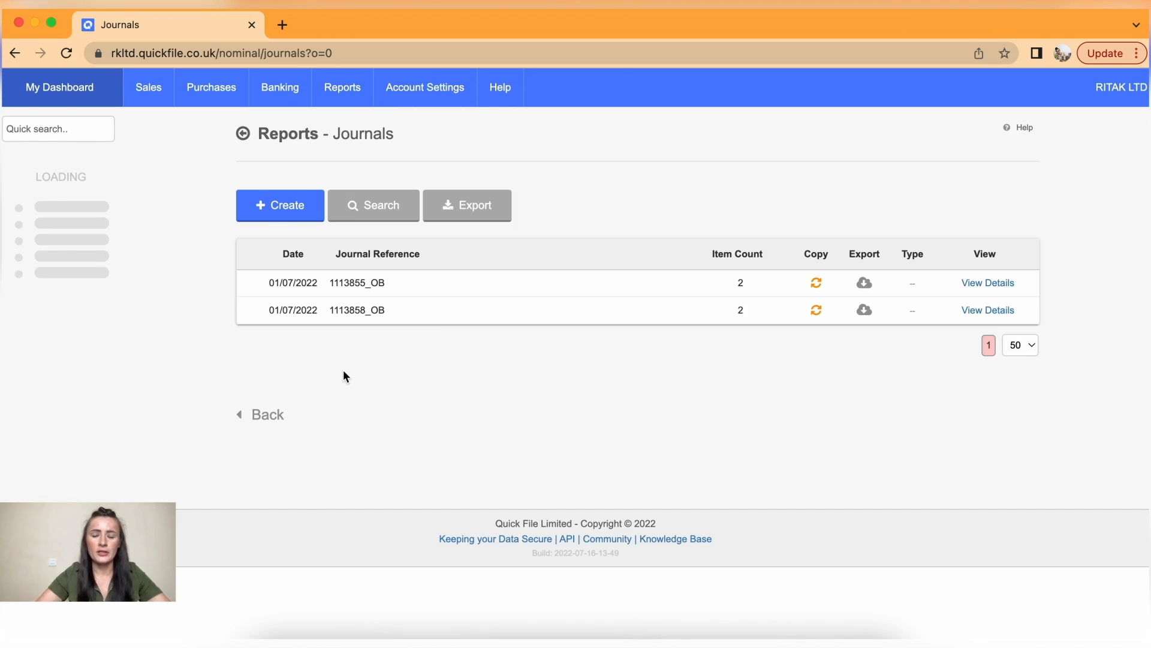
click(277, 216)
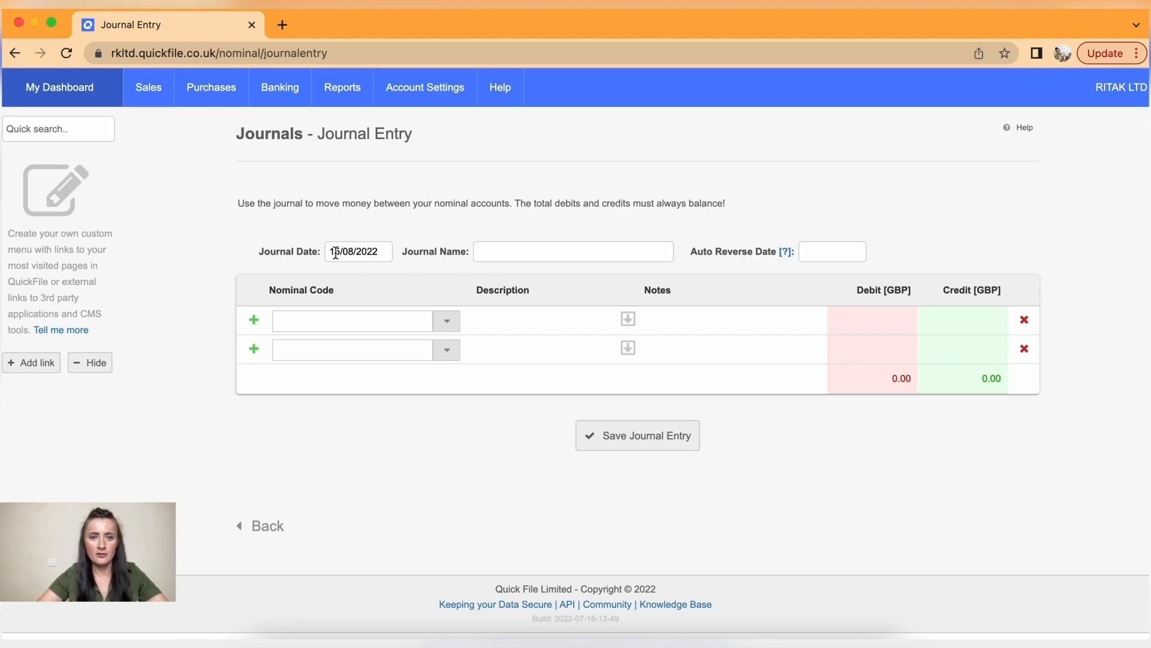
click(512, 255)
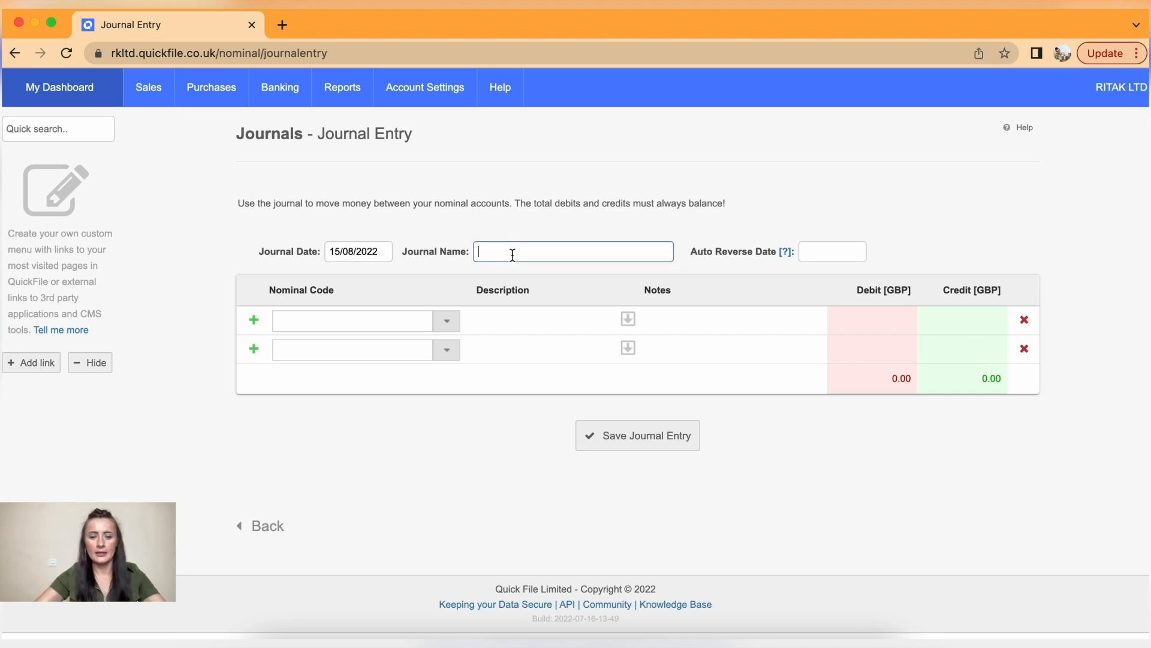
text(Cost a)
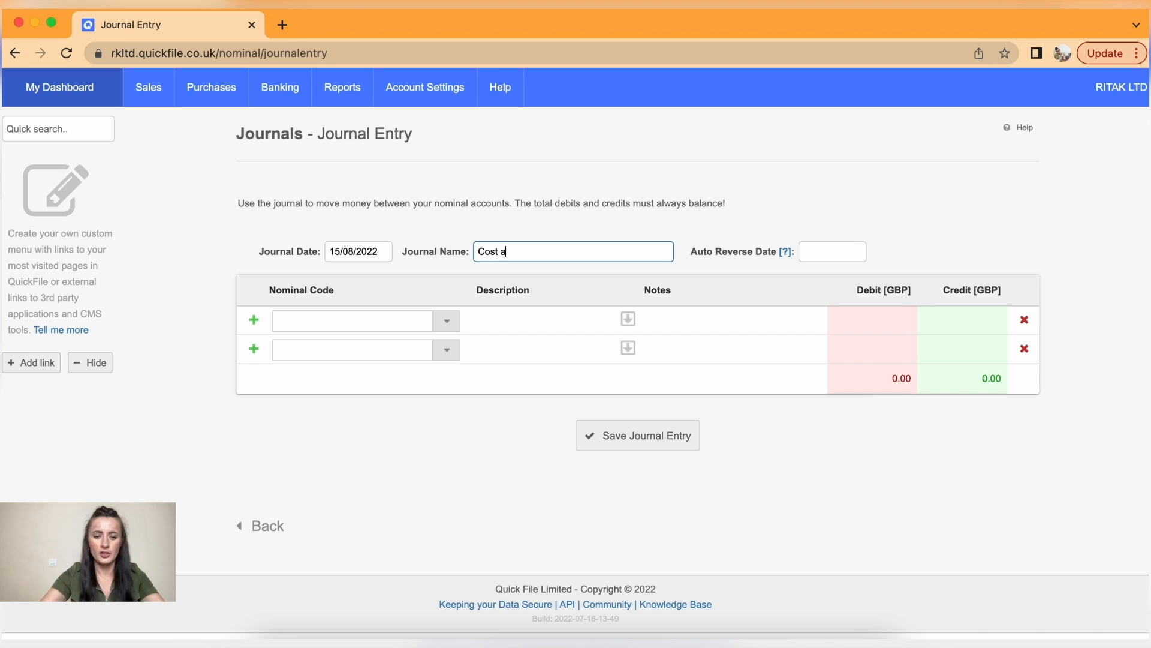
text(djustment )
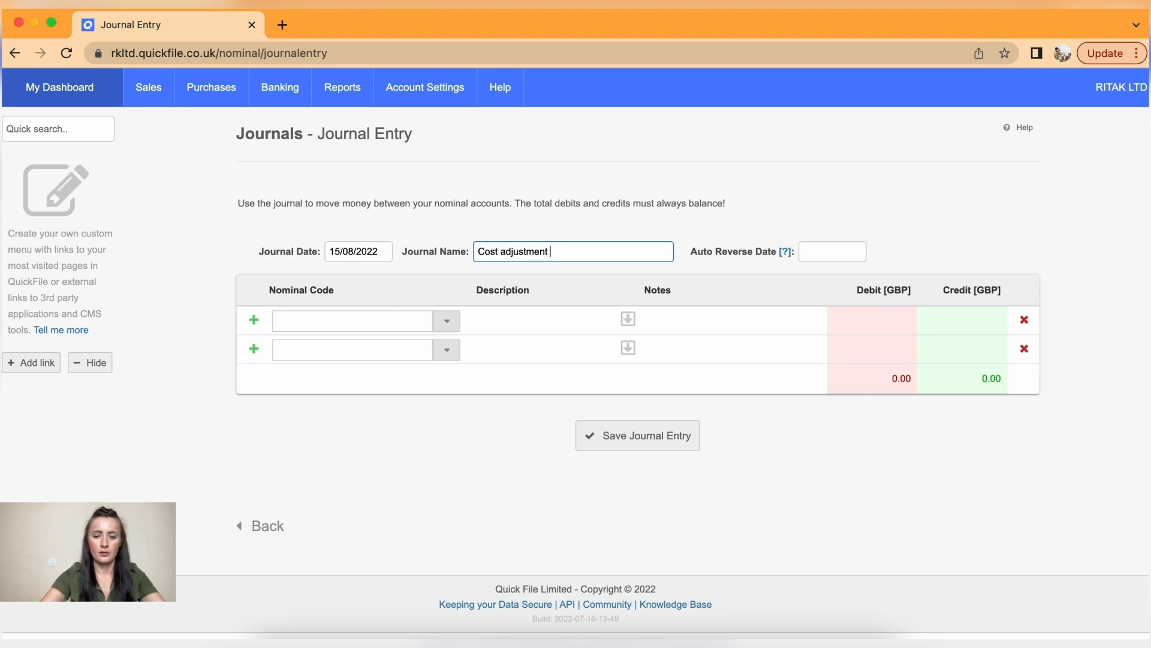
text(jnl)
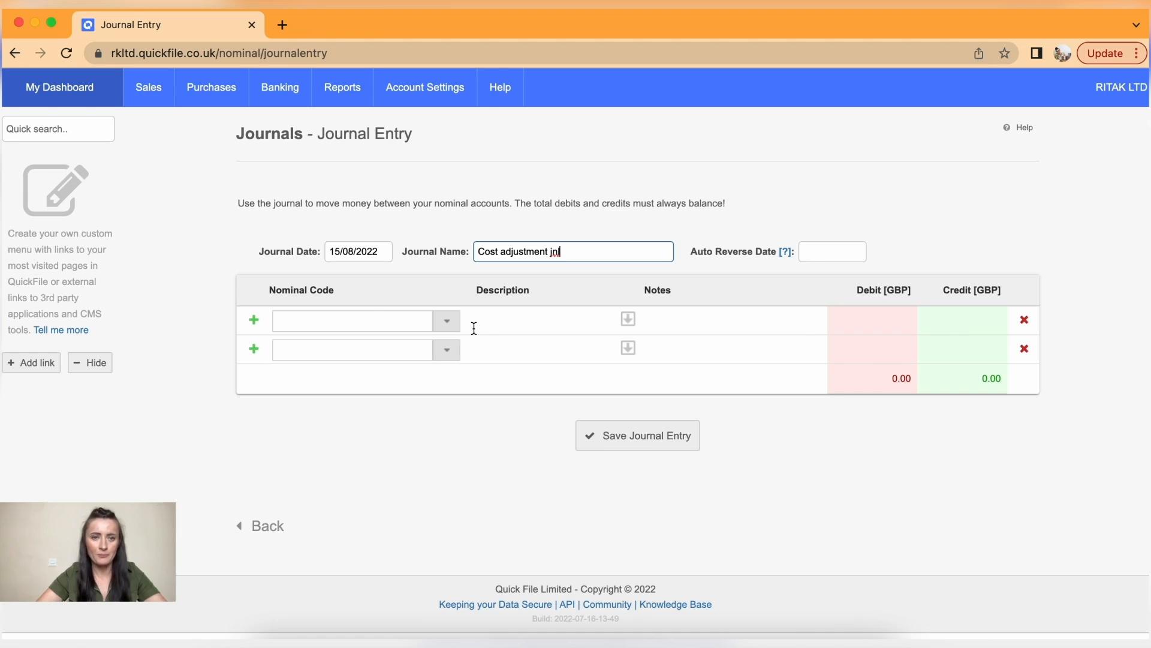
- Enter a first journal row crediting 20 to (5003) Packaging, noted 'Postage costs correction'
click(421, 321)
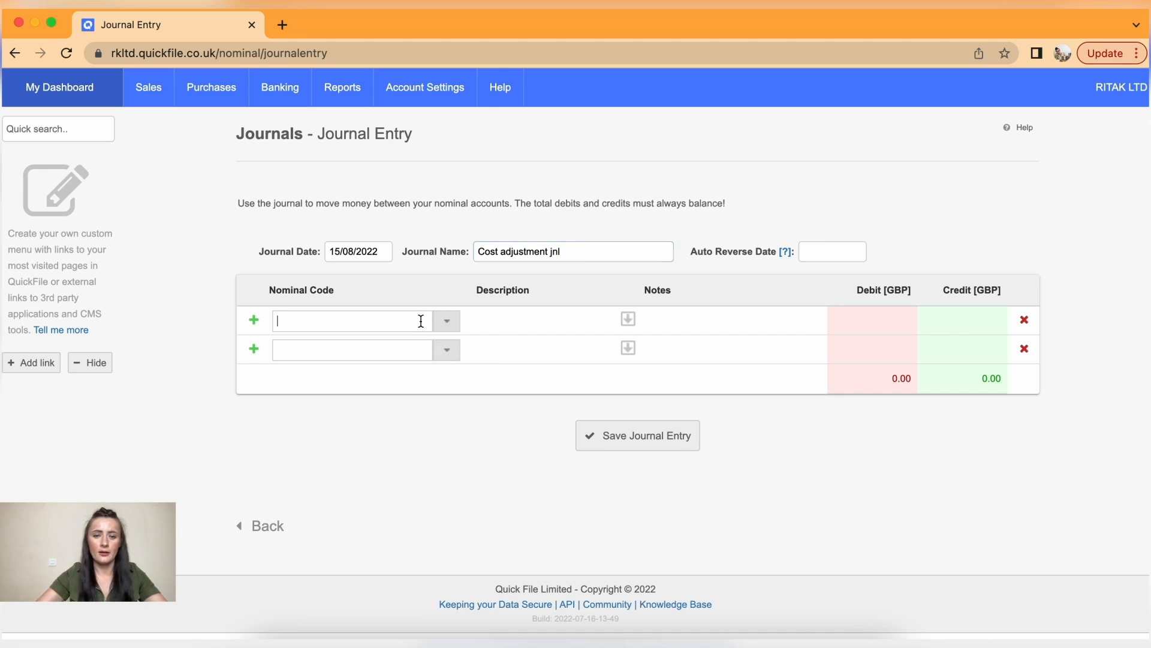
text(pack)
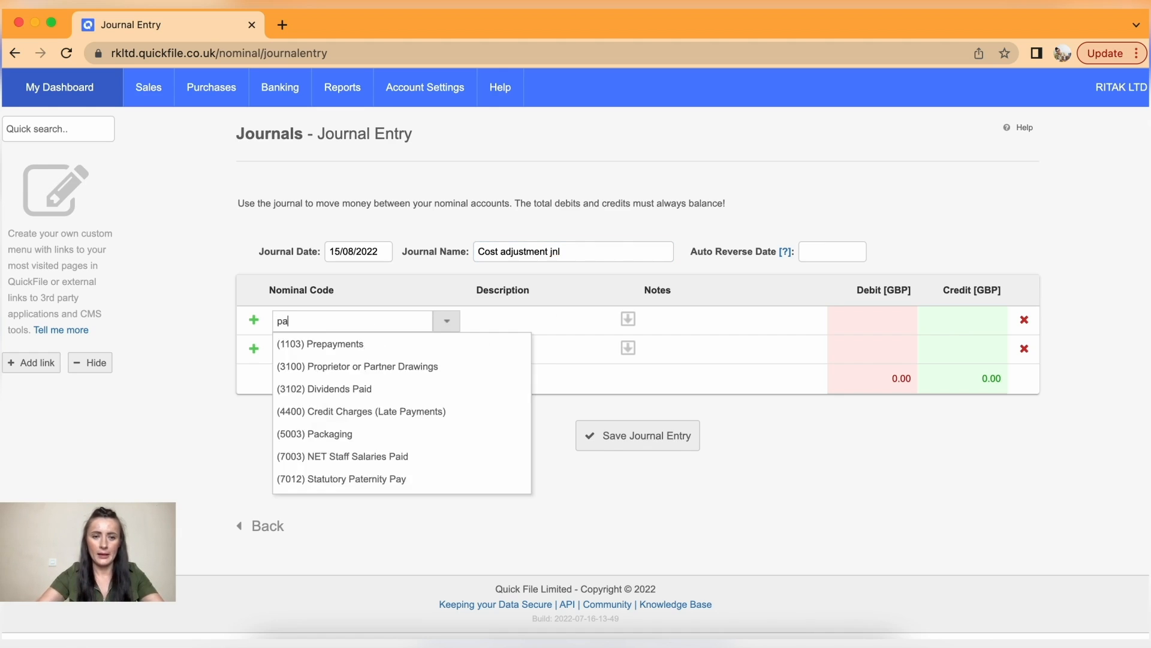
click(398, 339)
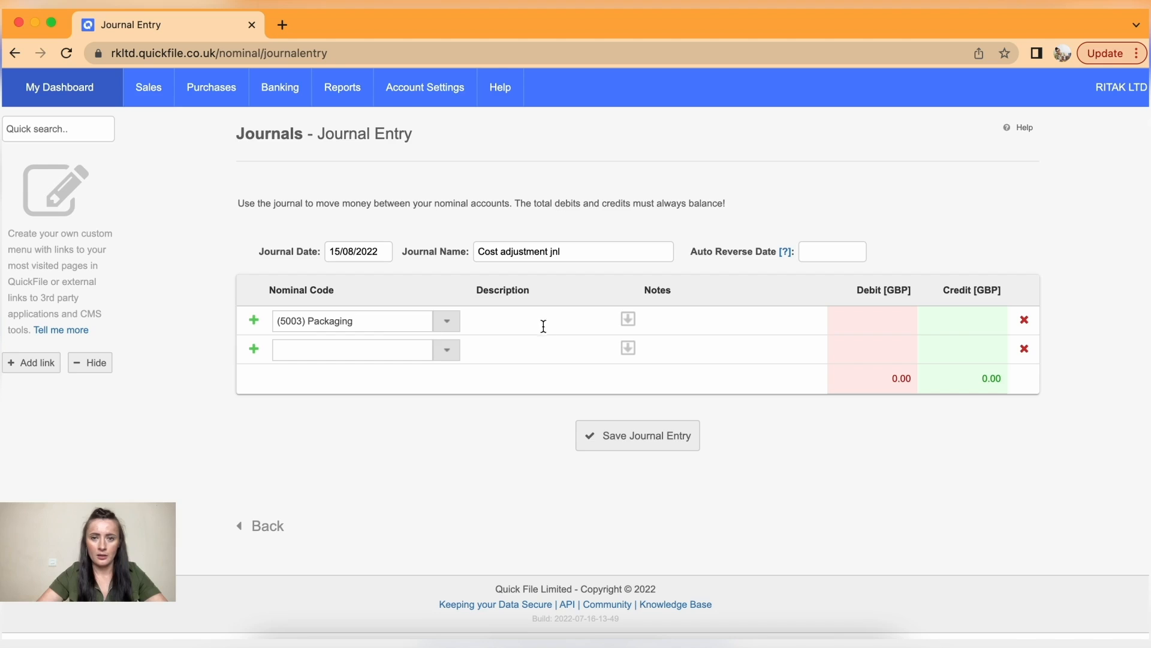
click(654, 317)
text(Postage costs)
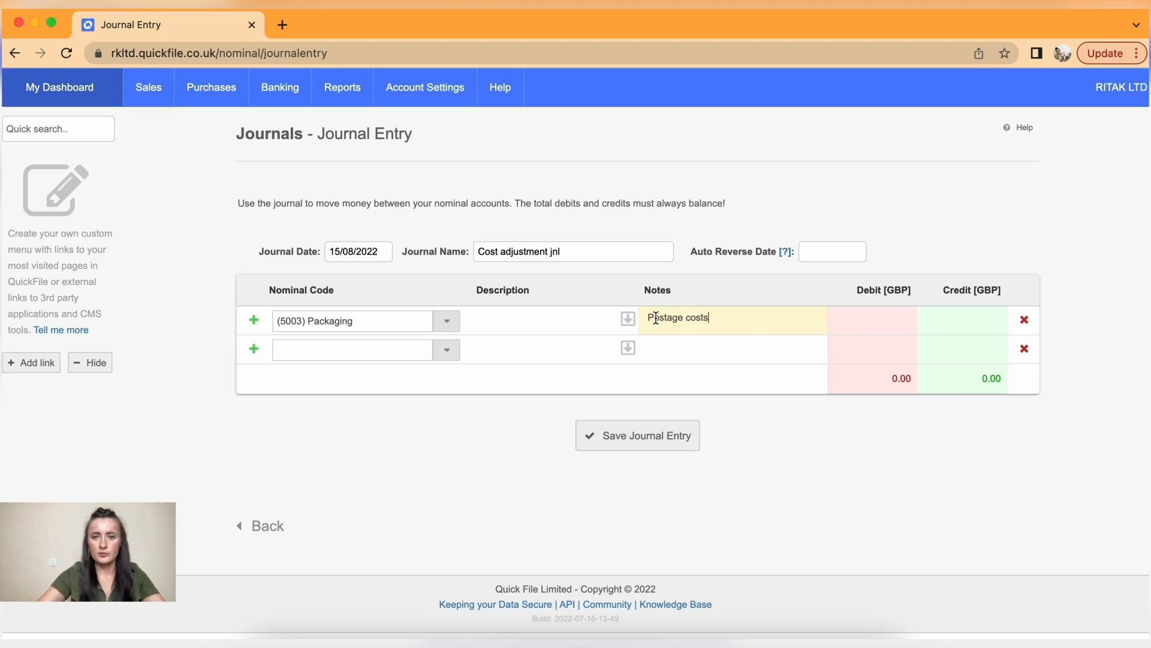
text( correct)
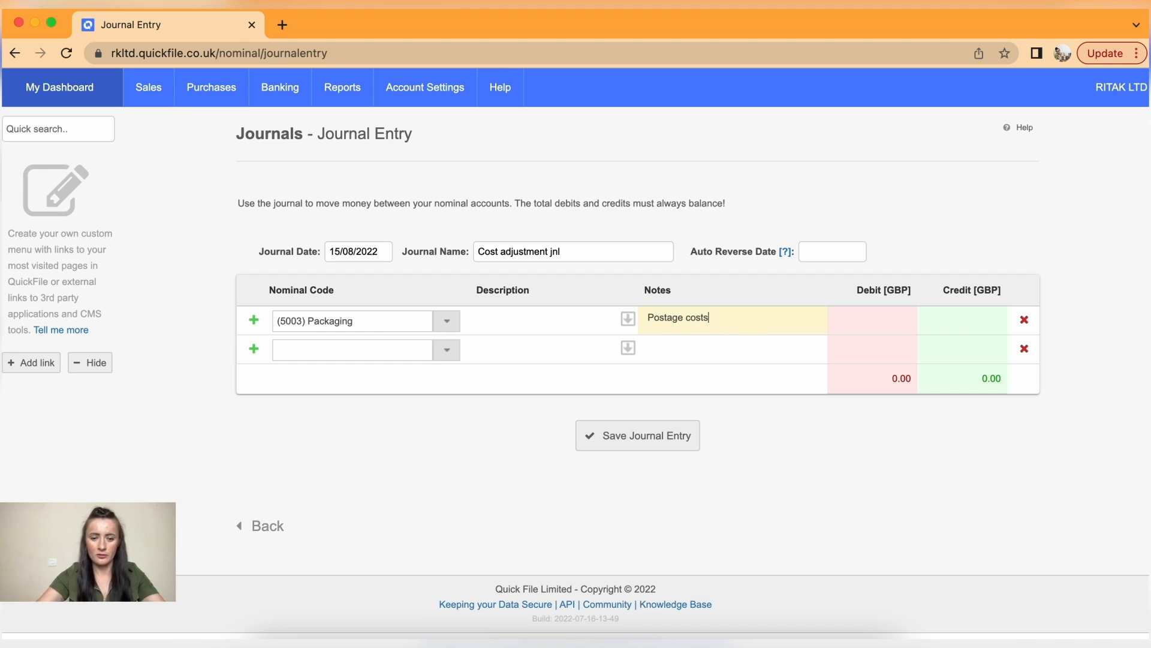
text(ion)
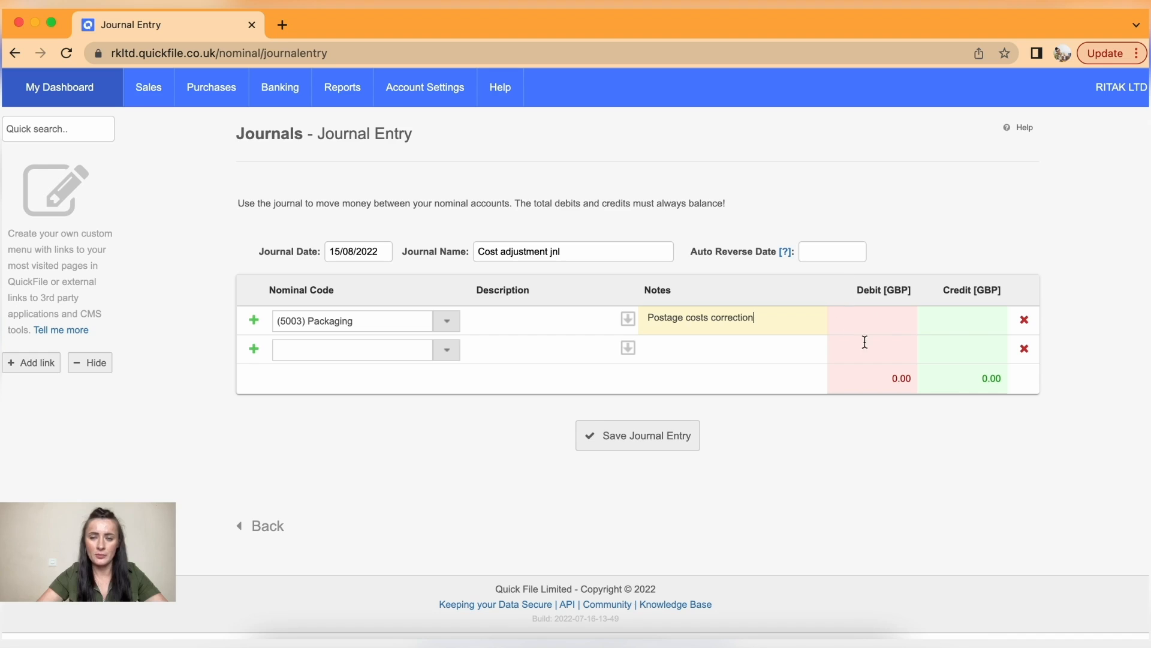
click(949, 325)
text(20)
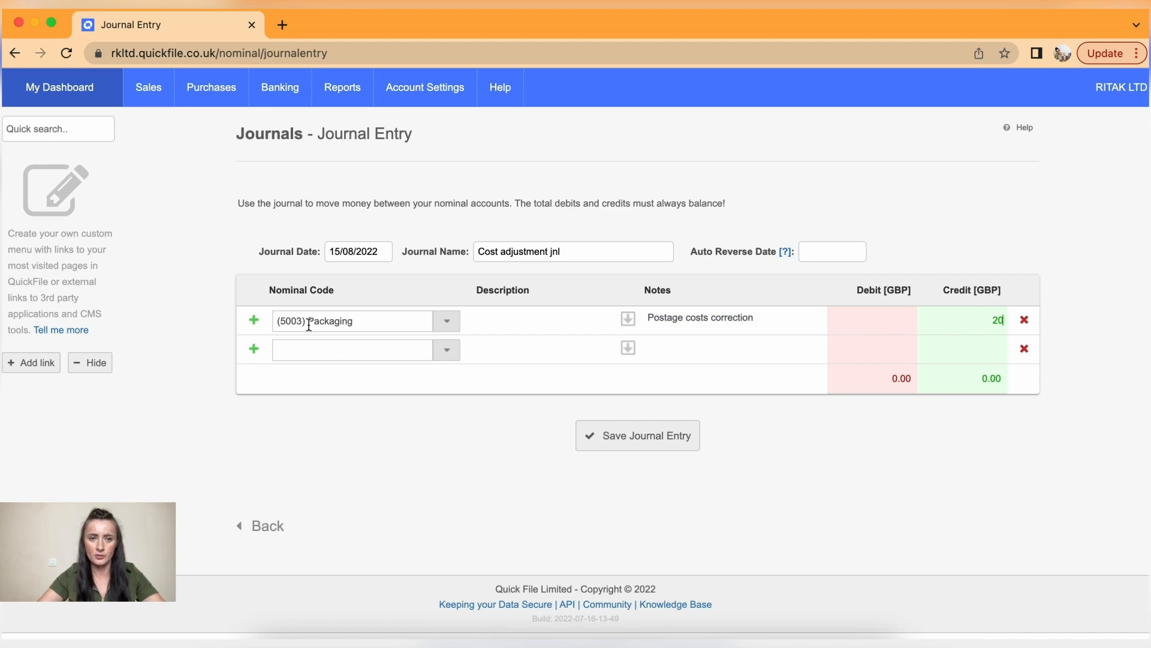
- Add a second row debiting 20.00 to (7501) Postage and Carriage with the same note
click(387, 354)
text(pos)
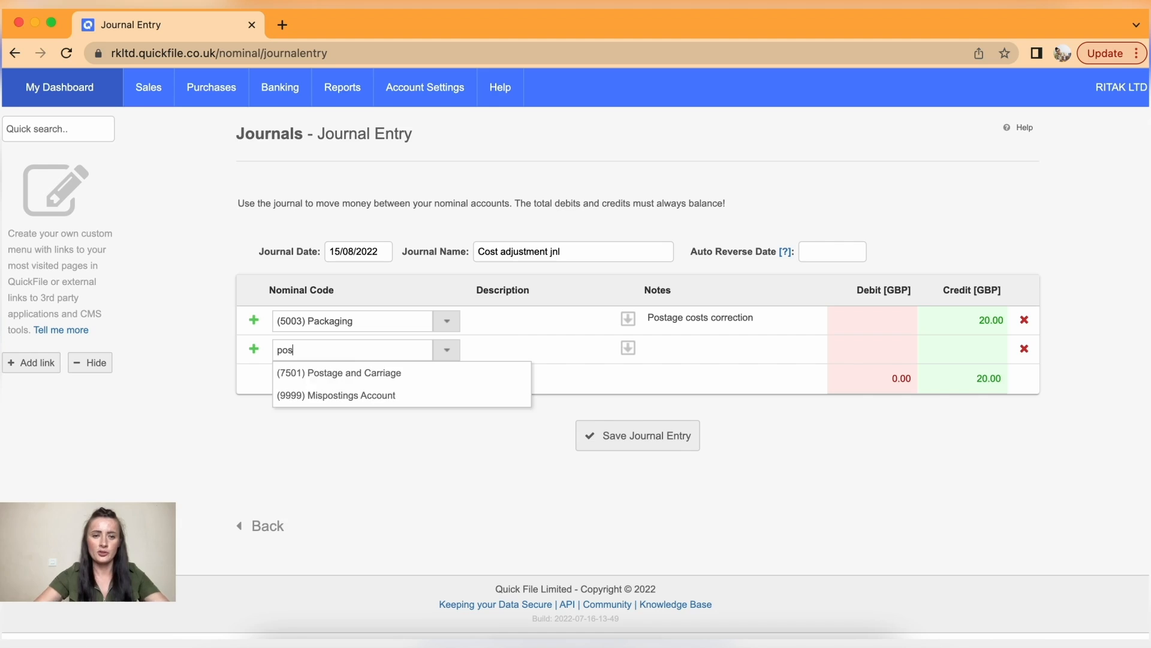
click(381, 373)
click(704, 342)
text(Postage costs corretc)
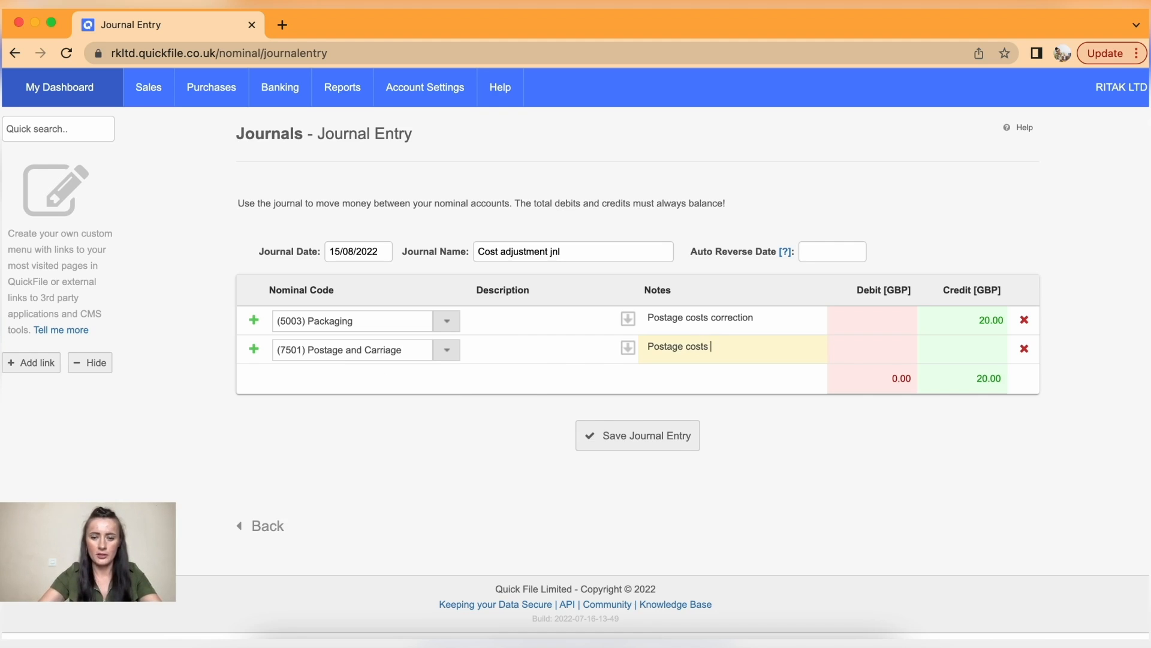
text(ion)
key(BackSpace)
key(BackSpace)
key(BackSpace)
key(BackSpace)
text(ion)
click(881, 351)
text(2)
click(923, 410)
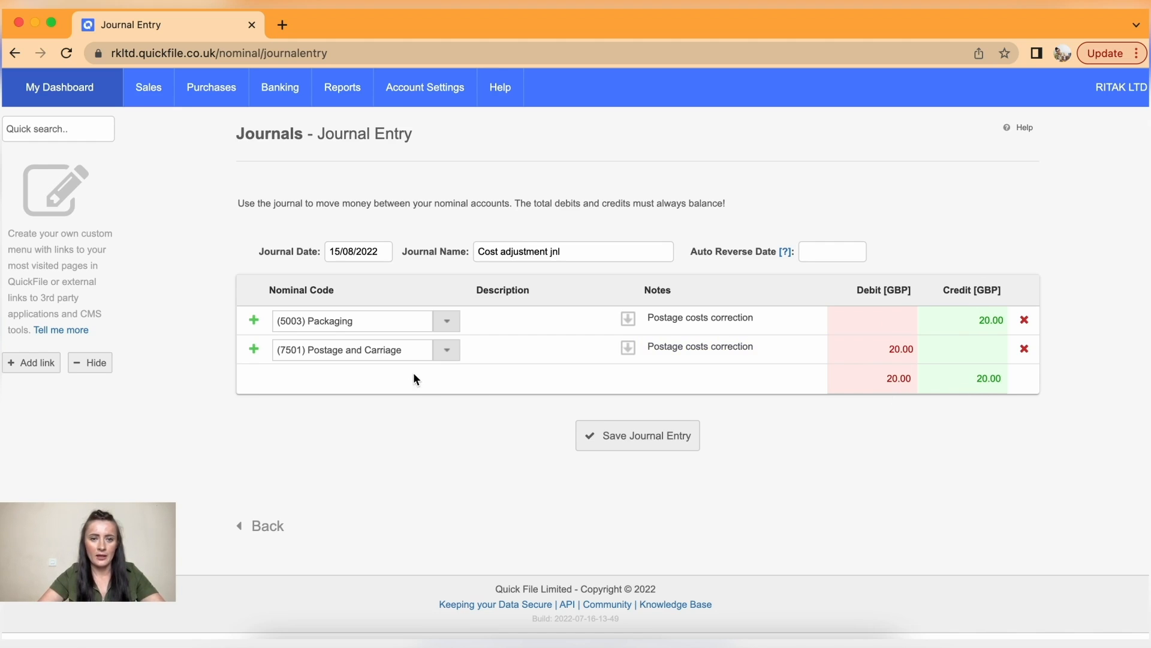
- After the missing-fields error, give both rows the description 'Postage costs'
click(653, 442)
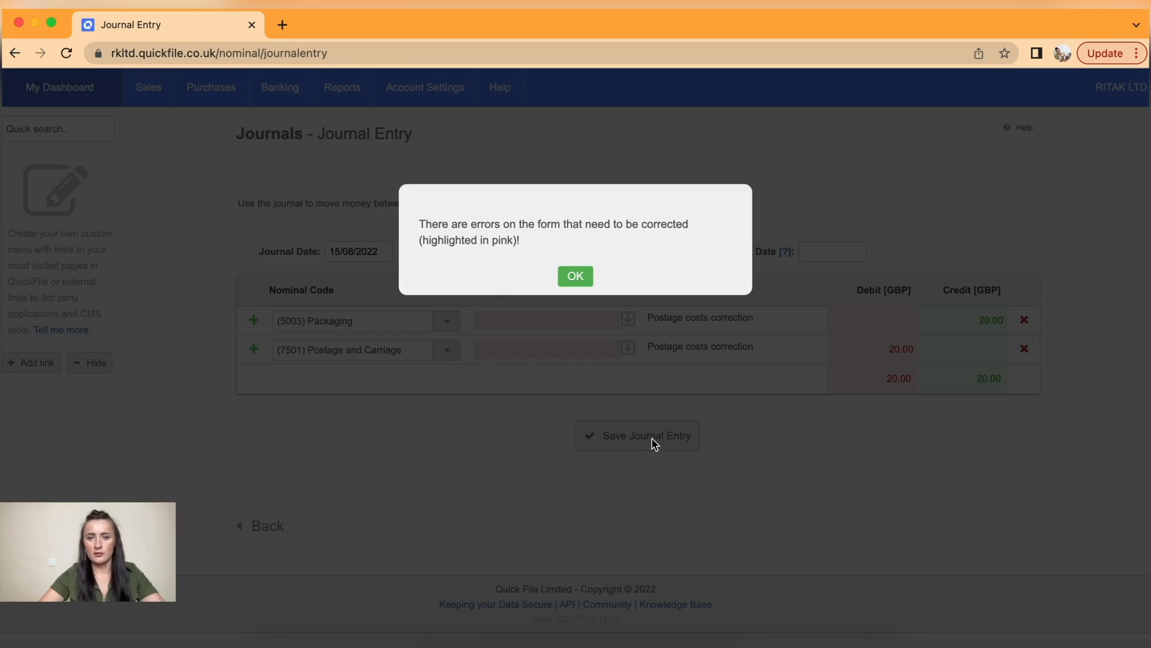
click(574, 279)
click(573, 312)
text(Postage costs)
click(551, 342)
text(Postage costs)
- Extend both descriptions to 'Postage costs correction' and save the balanced journal
click(762, 318)
drag(762, 318, 712, 316)
key(super+c)
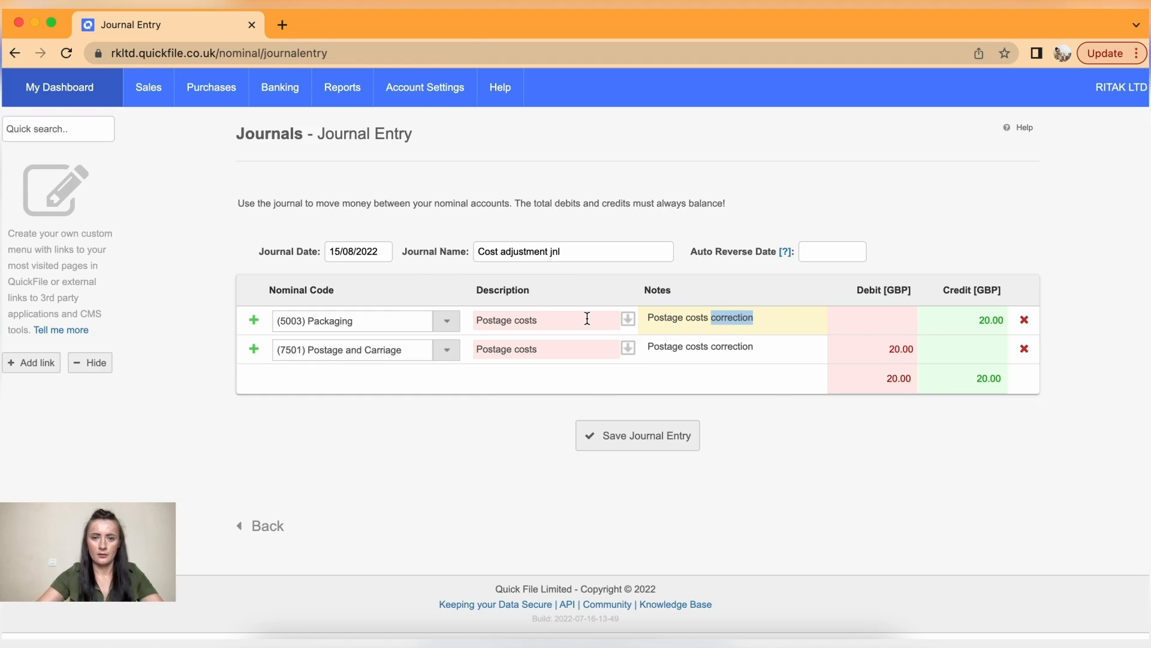
click(601, 318)
key(super+v)
click(575, 347)
key(super+v)
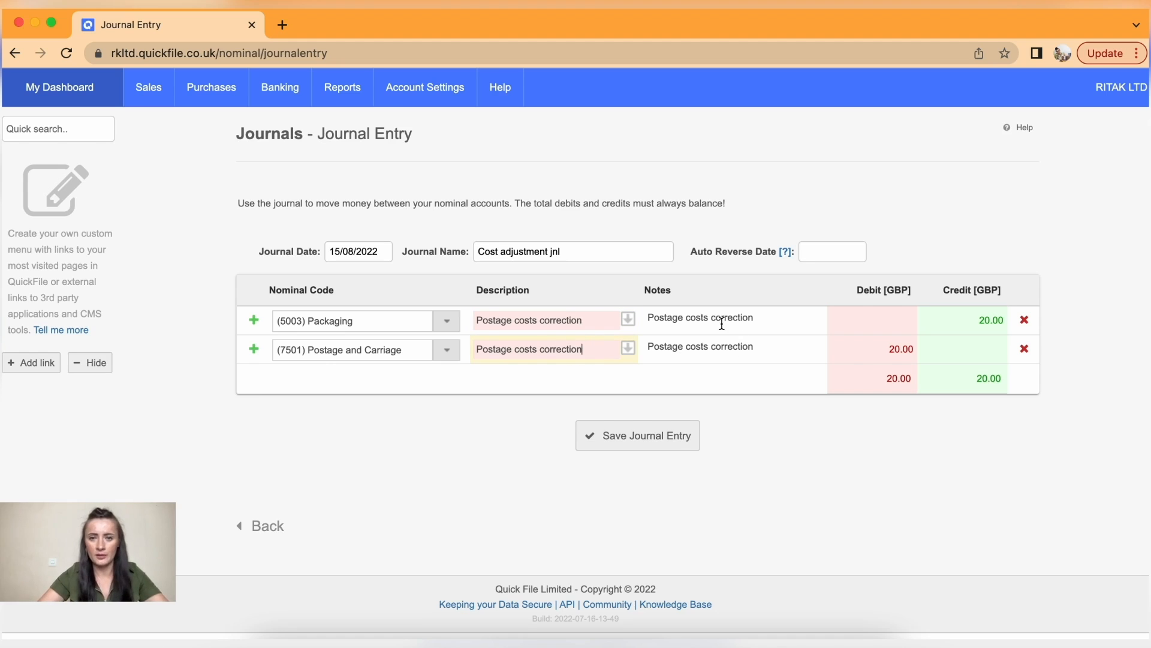
click(645, 441)
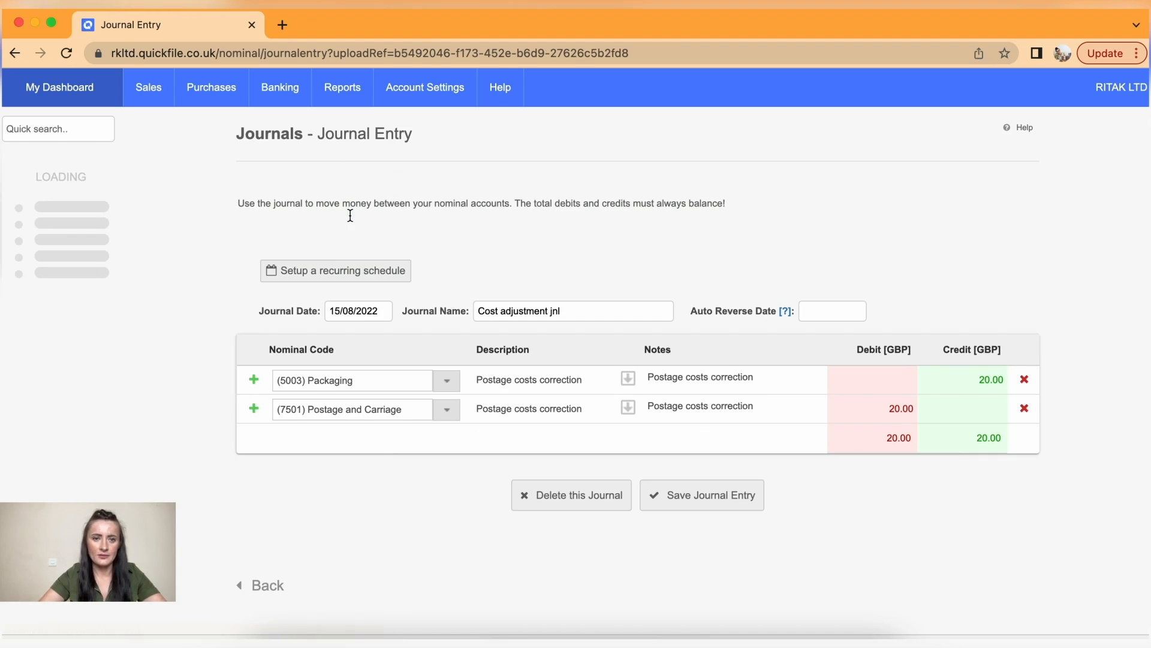
- Check the saved Cost adjustment jnl, then open opening balance journal 1113855_OB
mouse_move(356, 95)
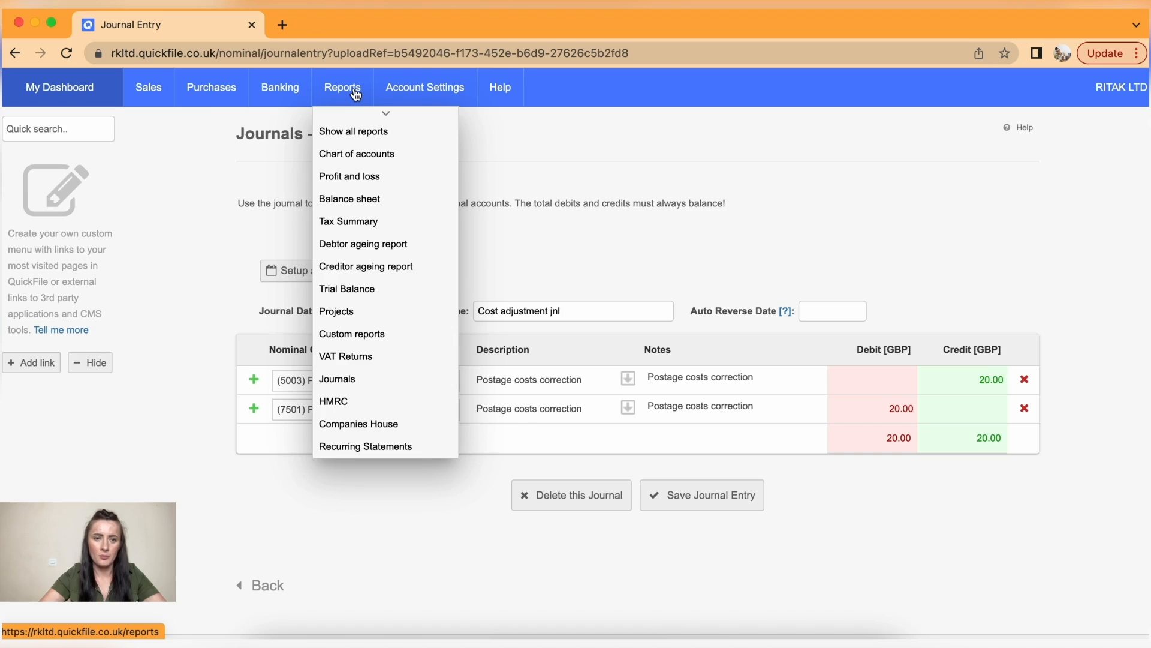
click(377, 380)
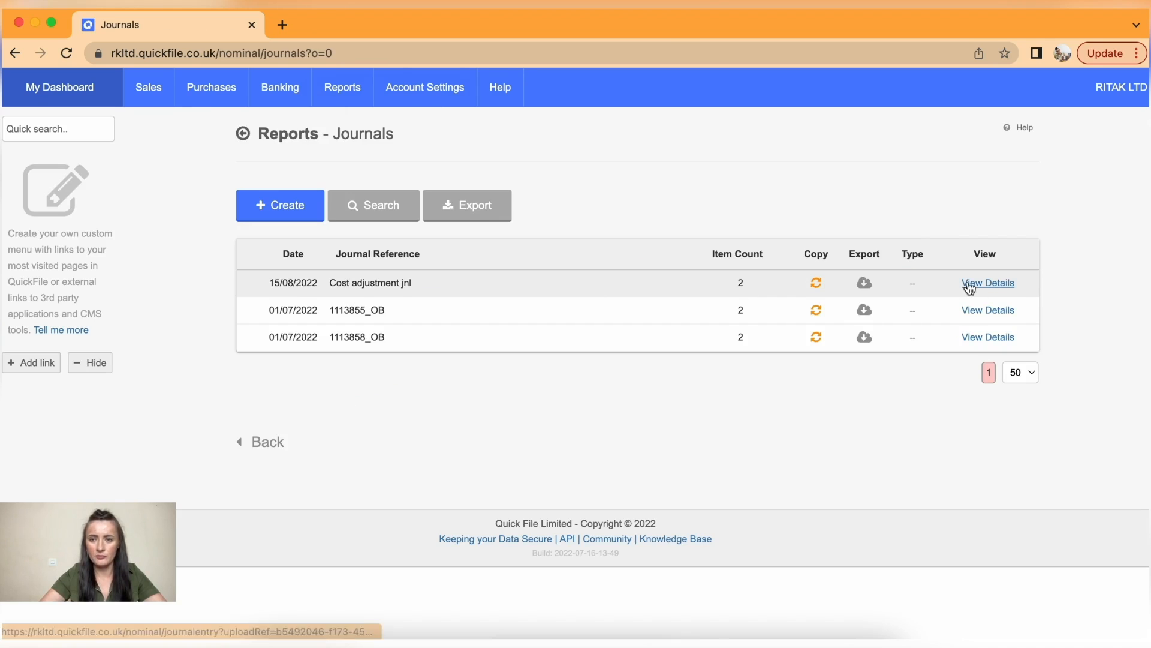
click(989, 286)
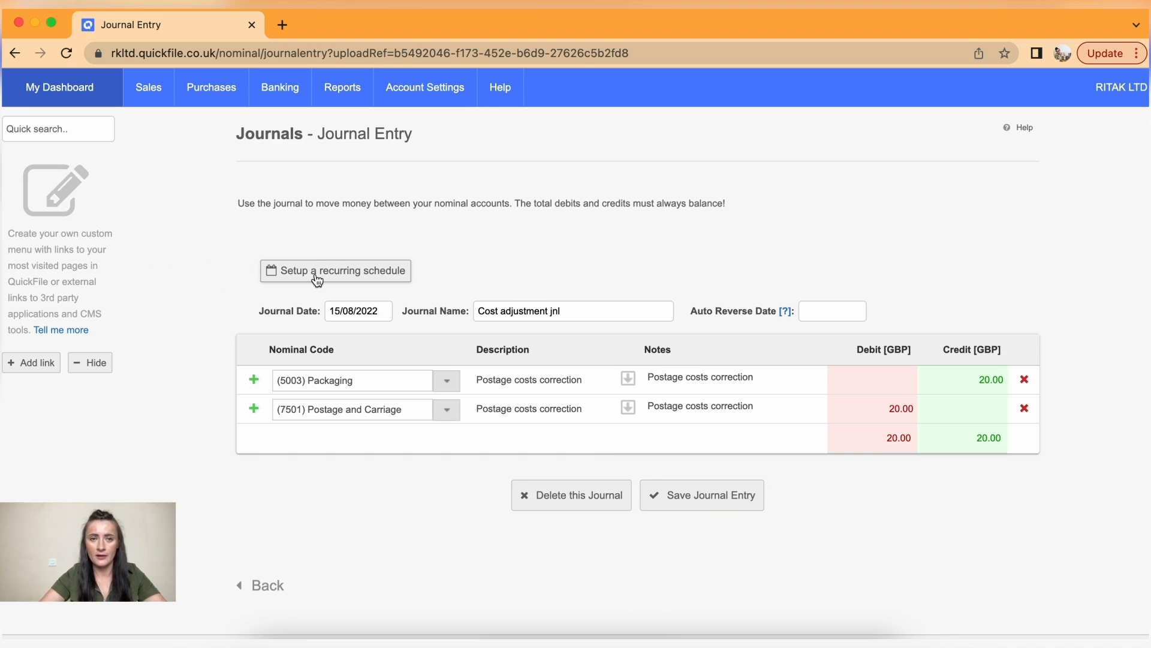
click(14, 52)
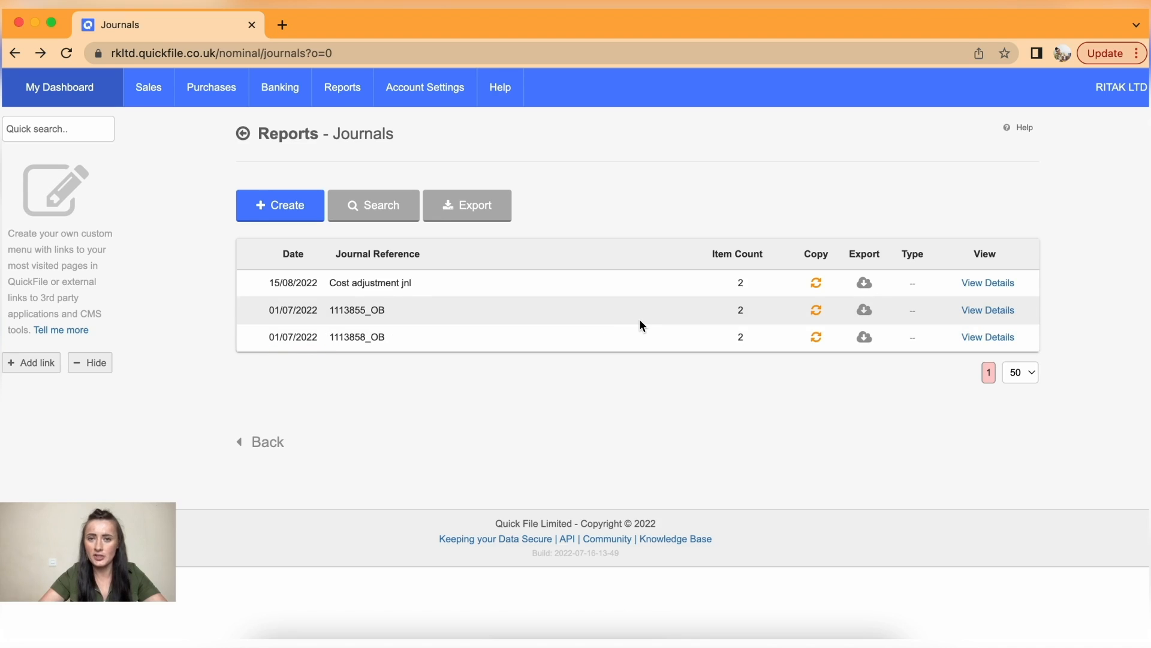
click(985, 312)
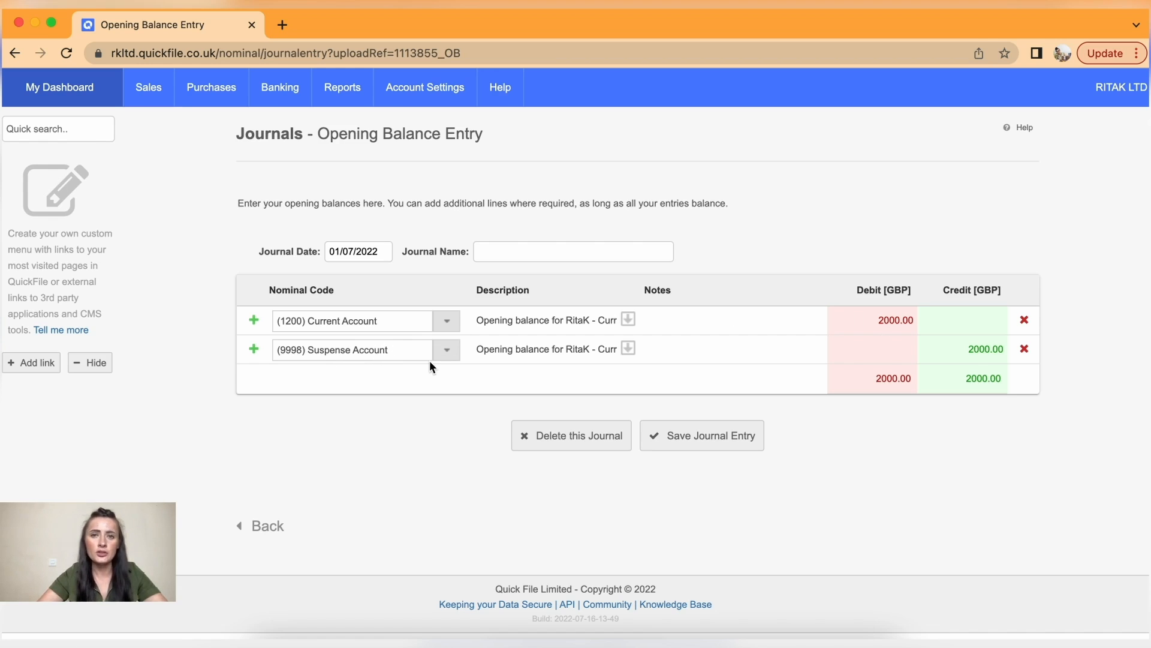
- Switch 1113855_OB's credit line from Suspense to (3000) Ordinary Shares, save, and return to Journals
click(448, 353)
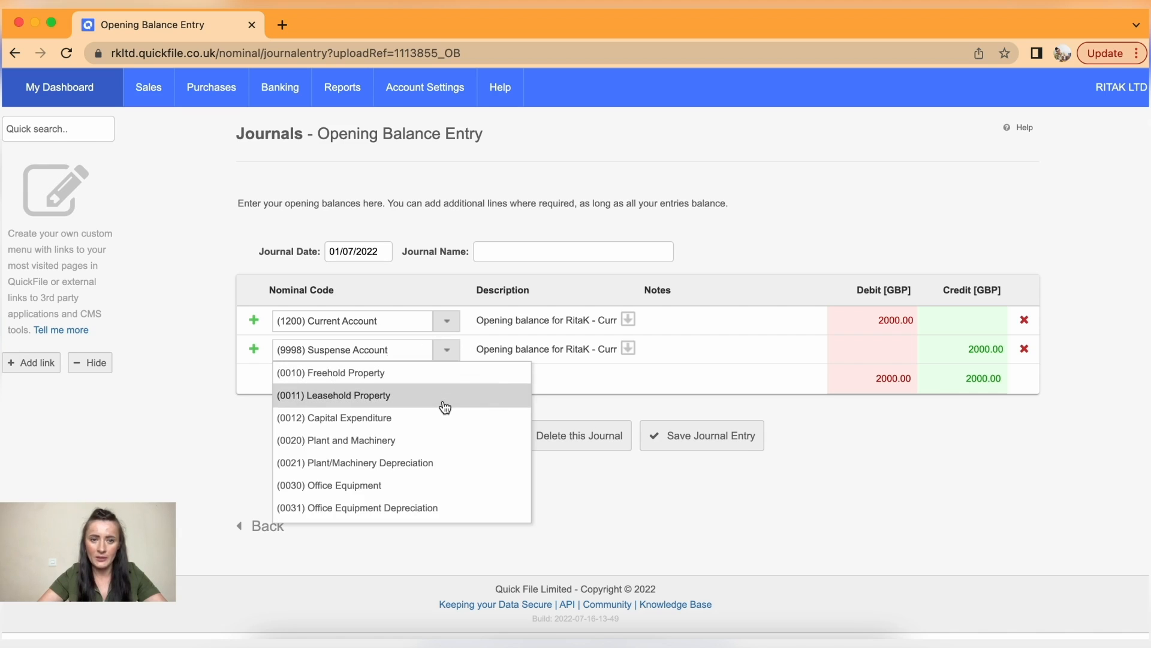
scroll(446, 419, down, 4)
scroll(450, 421, down, 6)
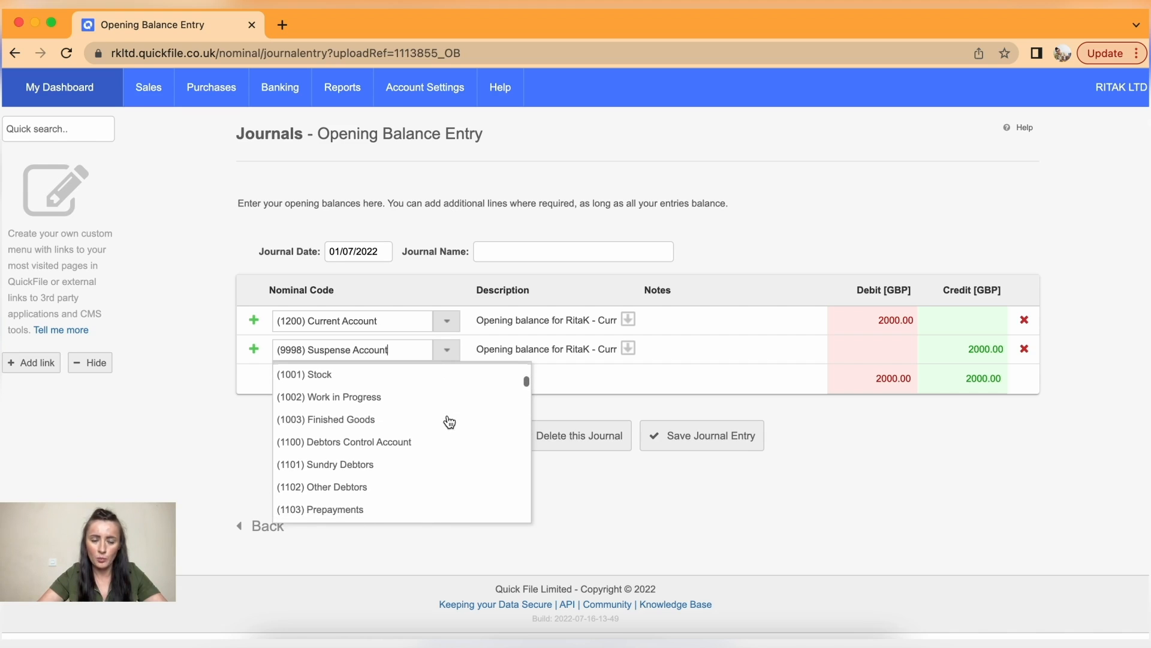
scroll(449, 422, down, 6)
scroll(450, 421, down, 5)
scroll(450, 422, down, 4)
scroll(450, 421, down, 5)
scroll(450, 422, down, 2)
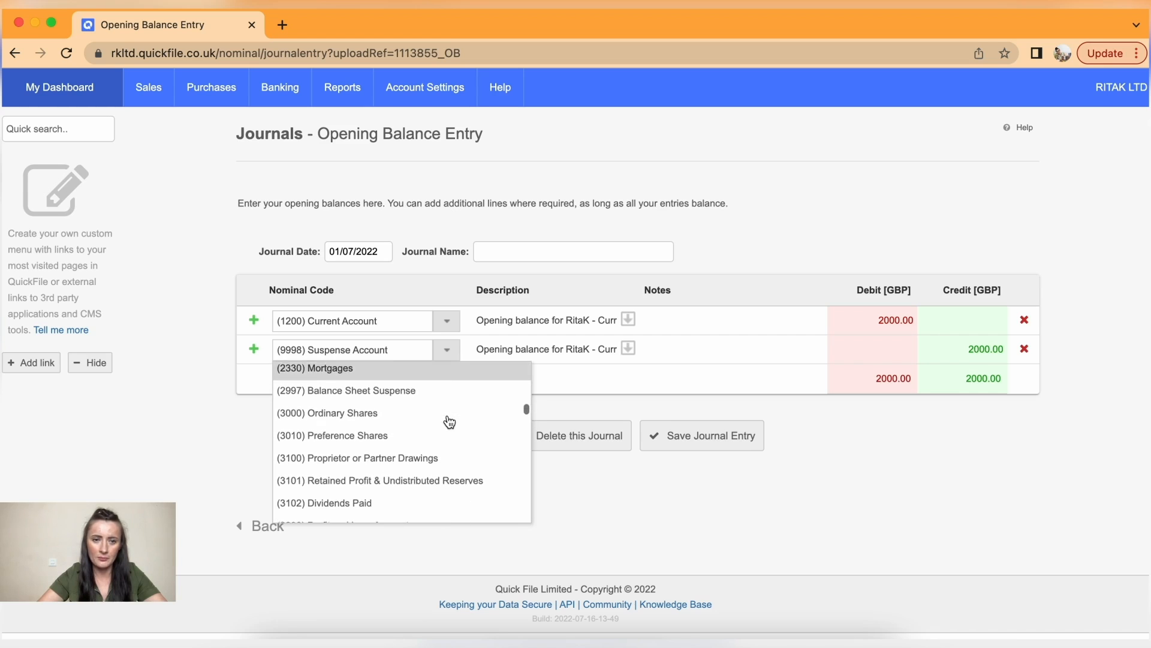
click(336, 418)
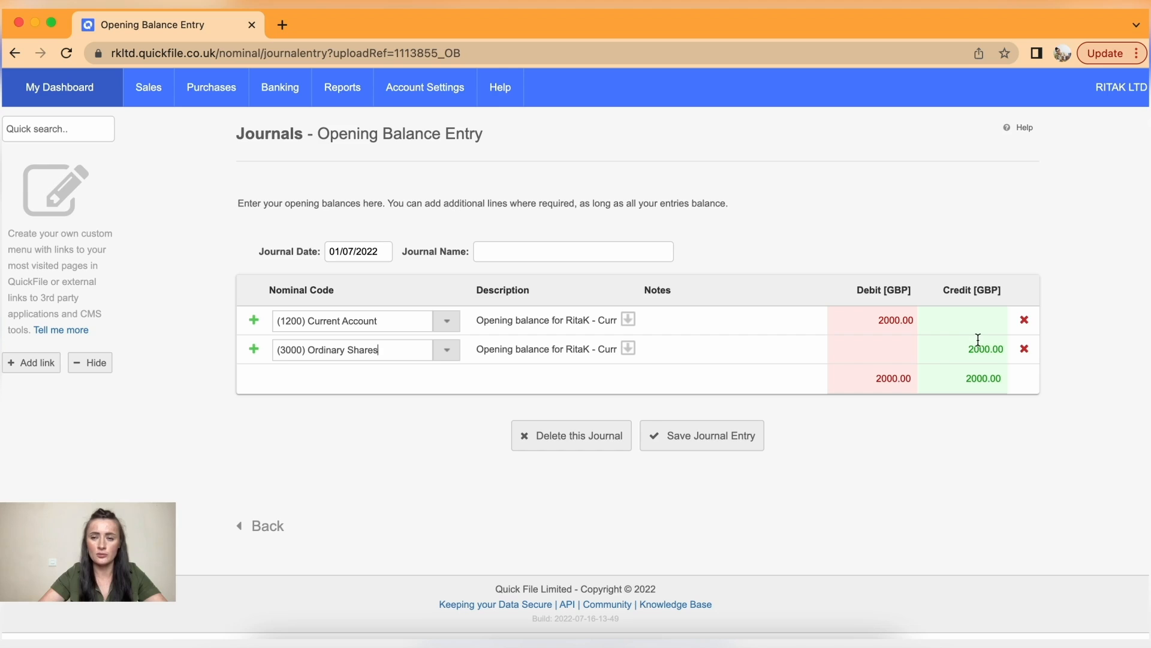
click(712, 447)
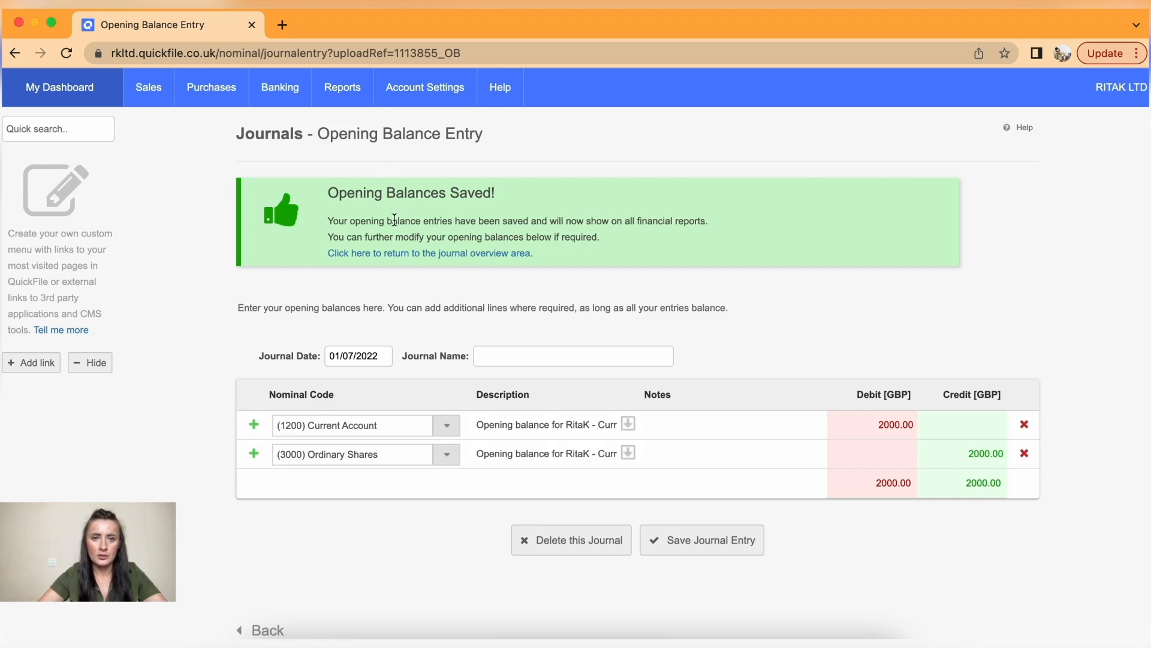
mouse_move(345, 90)
click(363, 382)
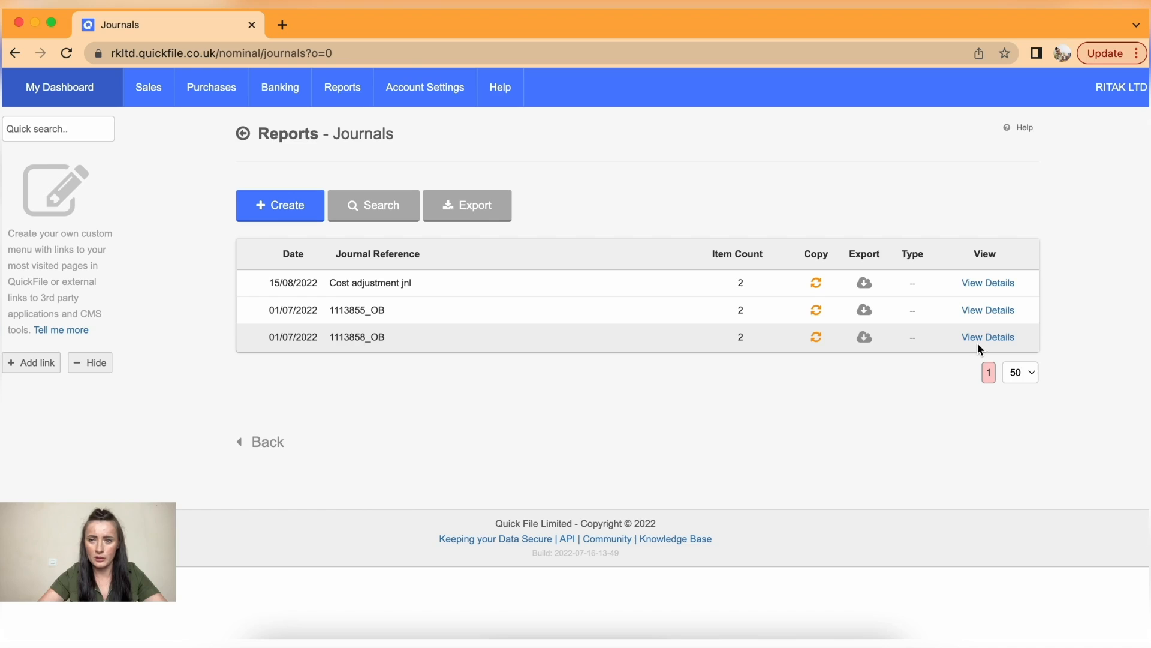
- Move 1113858_OB's 150.00 credit from Suspense to (1201) Director's Loan Account and save
click(977, 337)
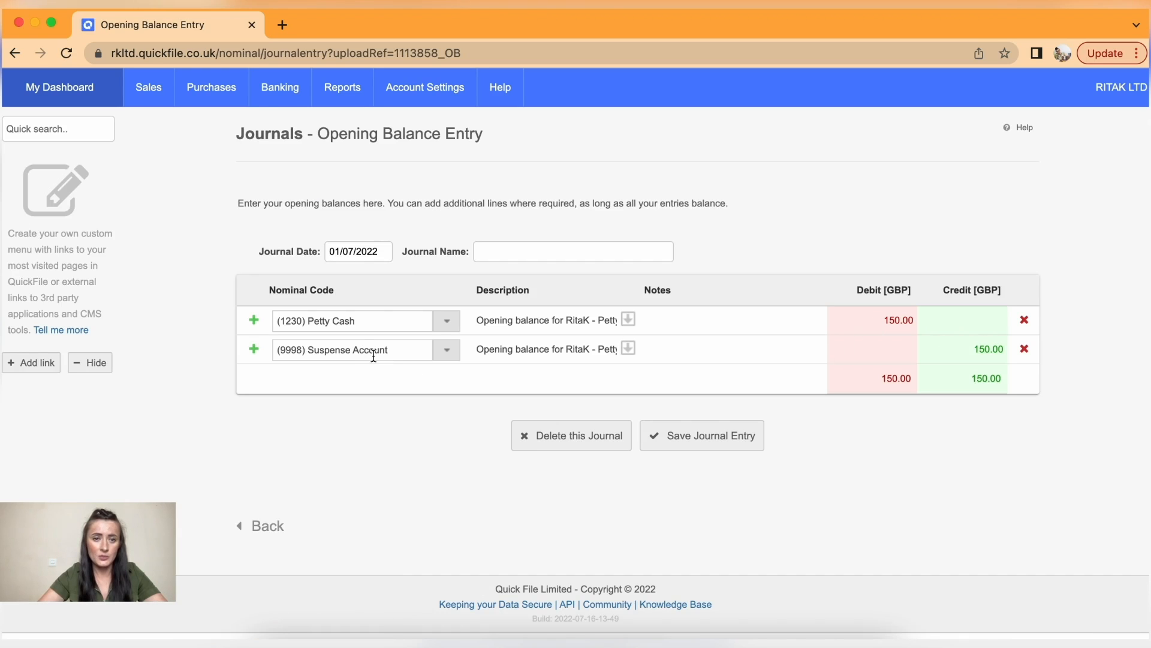
click(448, 355)
scroll(453, 447, down, 8)
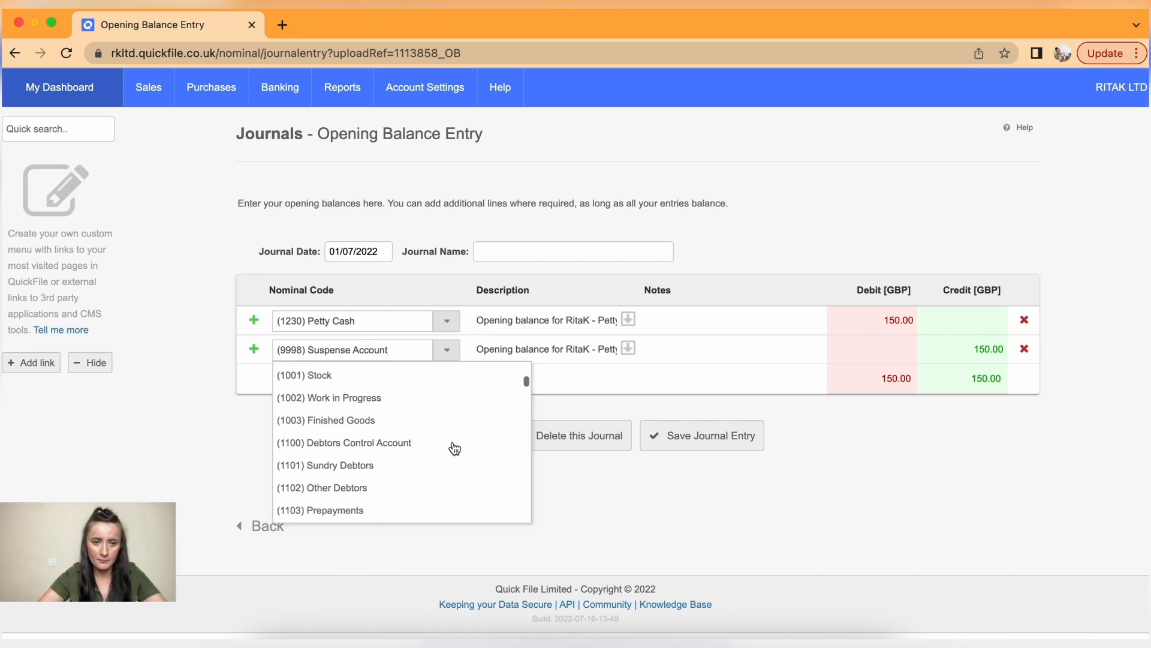
scroll(455, 449, down, 5)
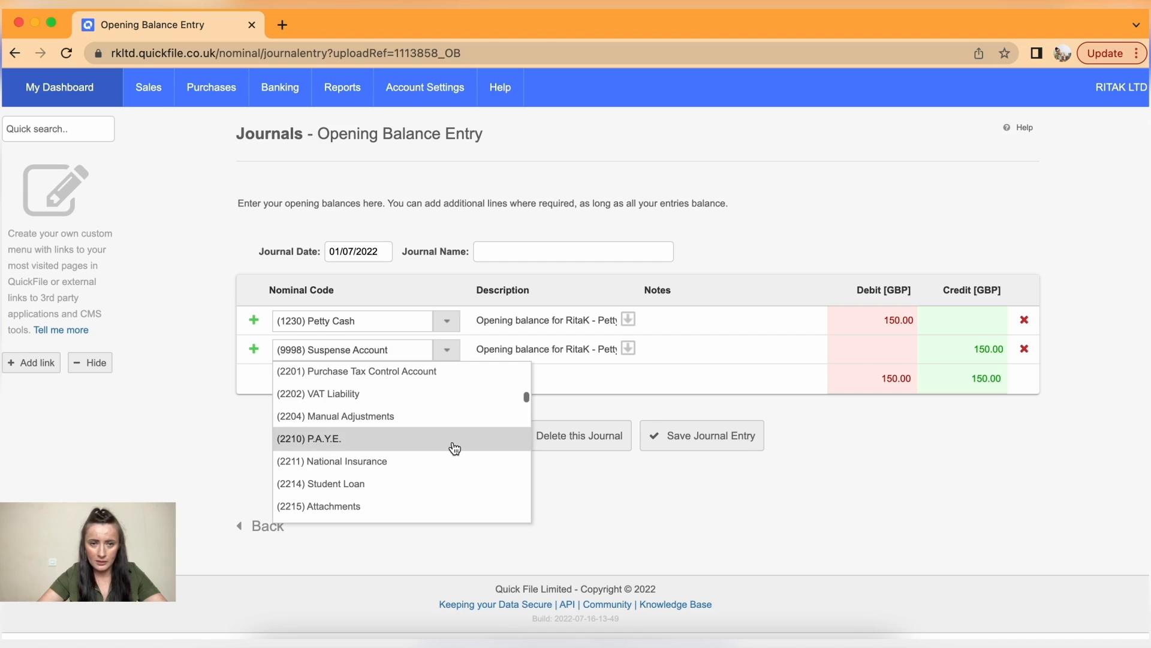
scroll(454, 449, down, 3)
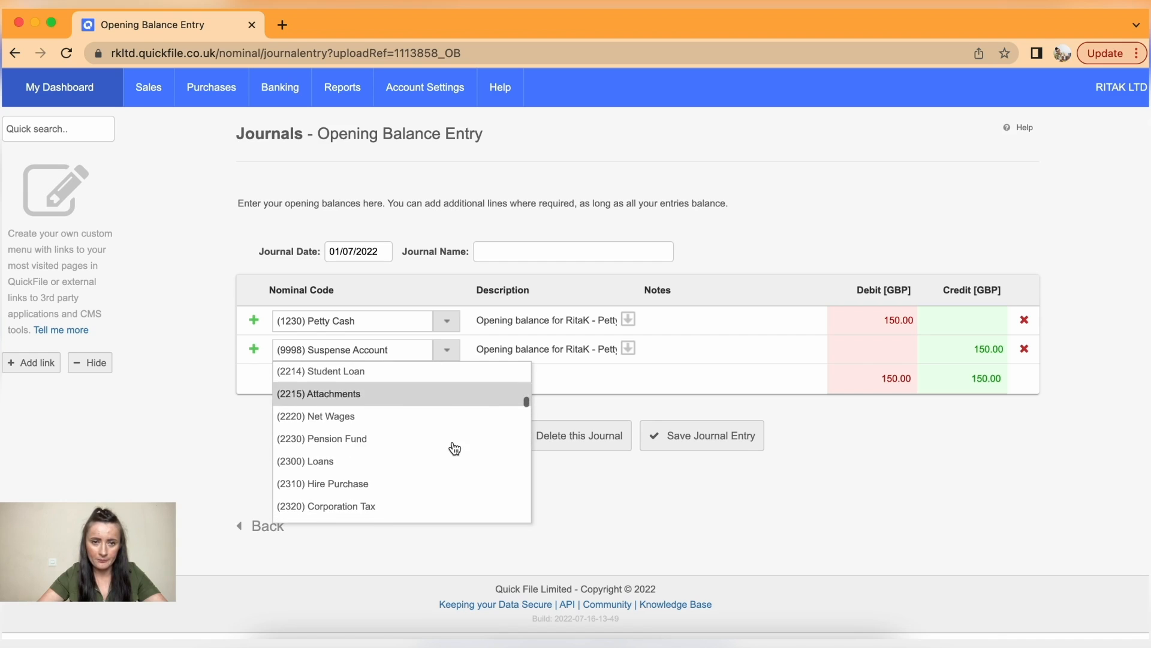
scroll(455, 449, down, 4)
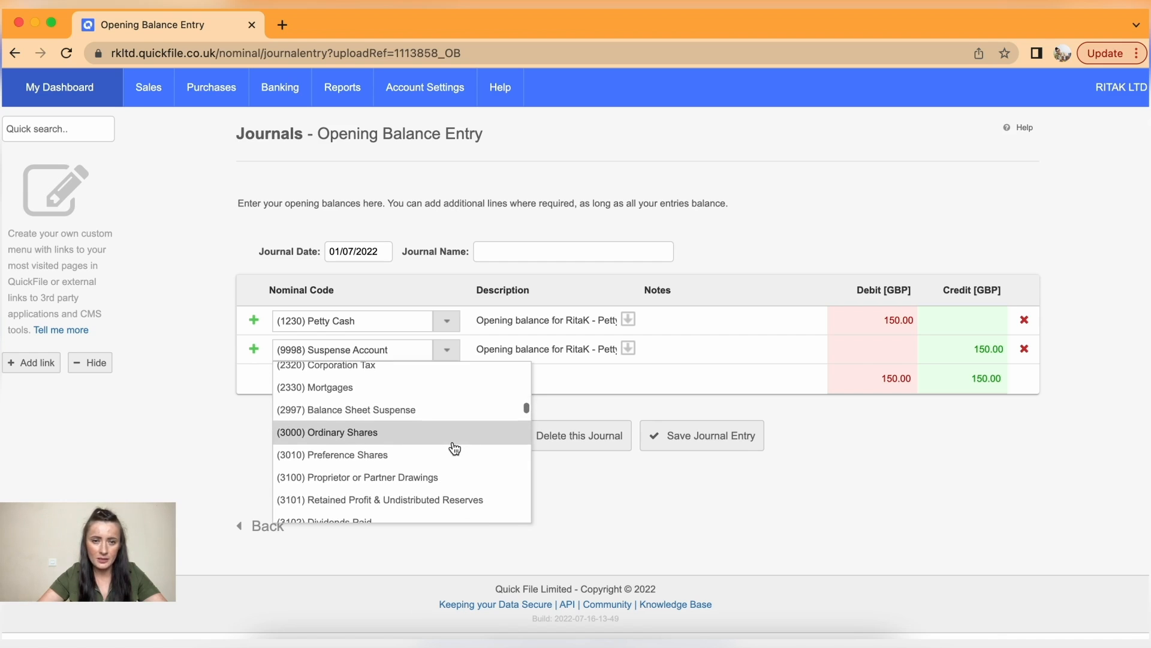
scroll(454, 449, down, 1)
scroll(454, 448, up, 5)
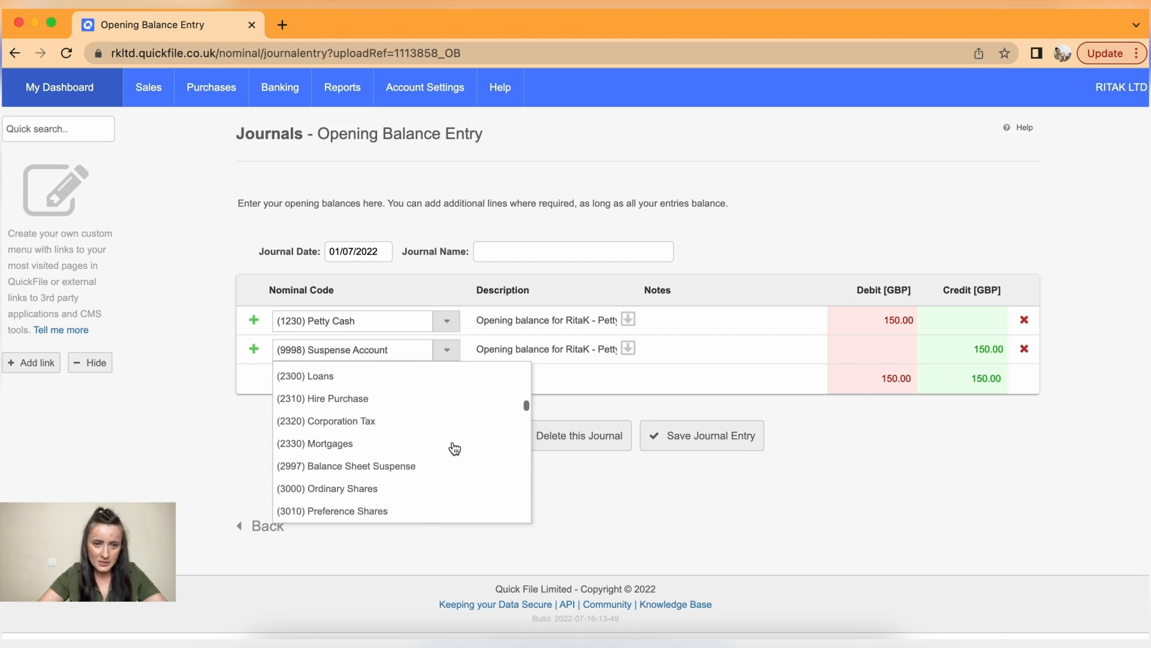
scroll(454, 448, up, 6)
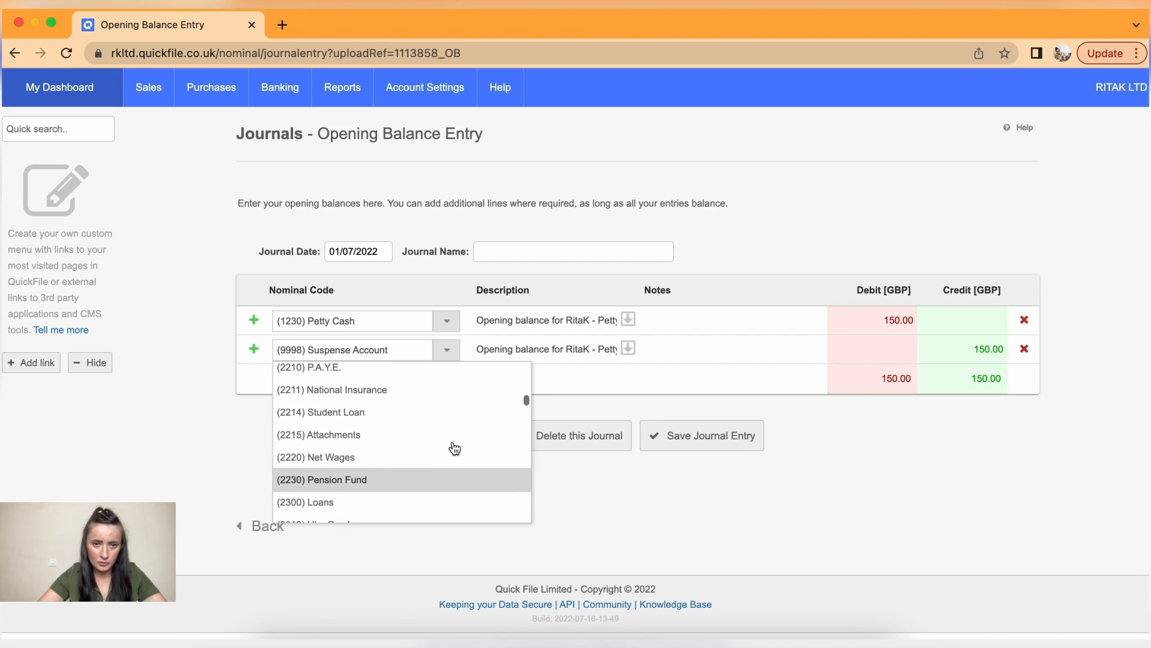
scroll(454, 448, up, 5)
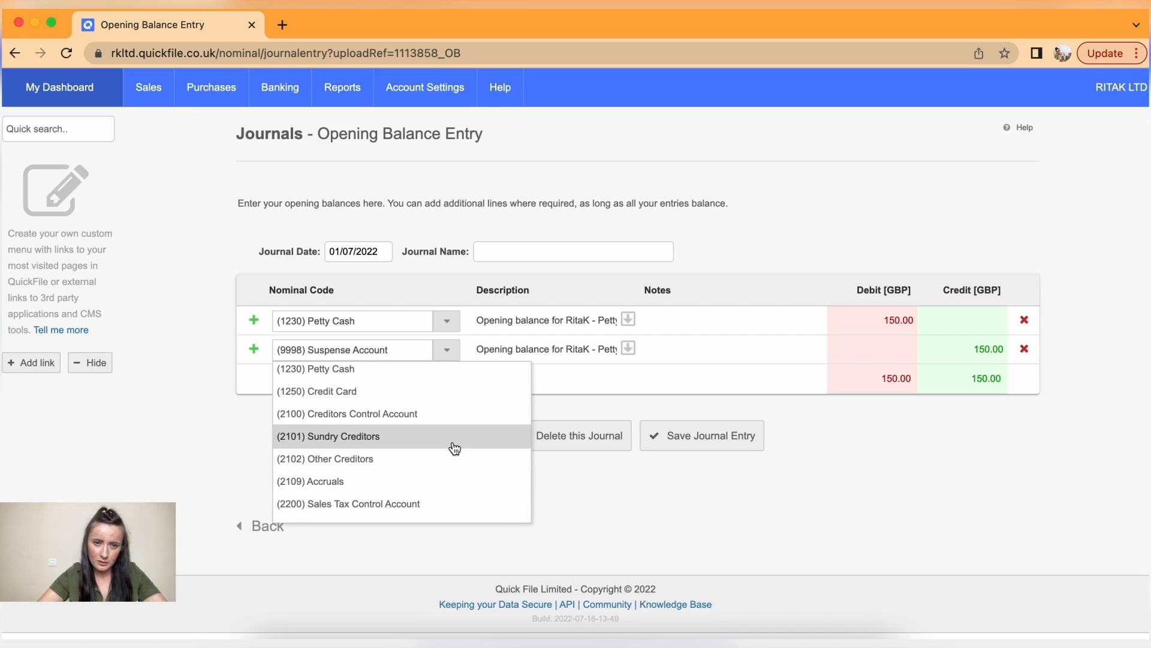
scroll(455, 449, up, 2)
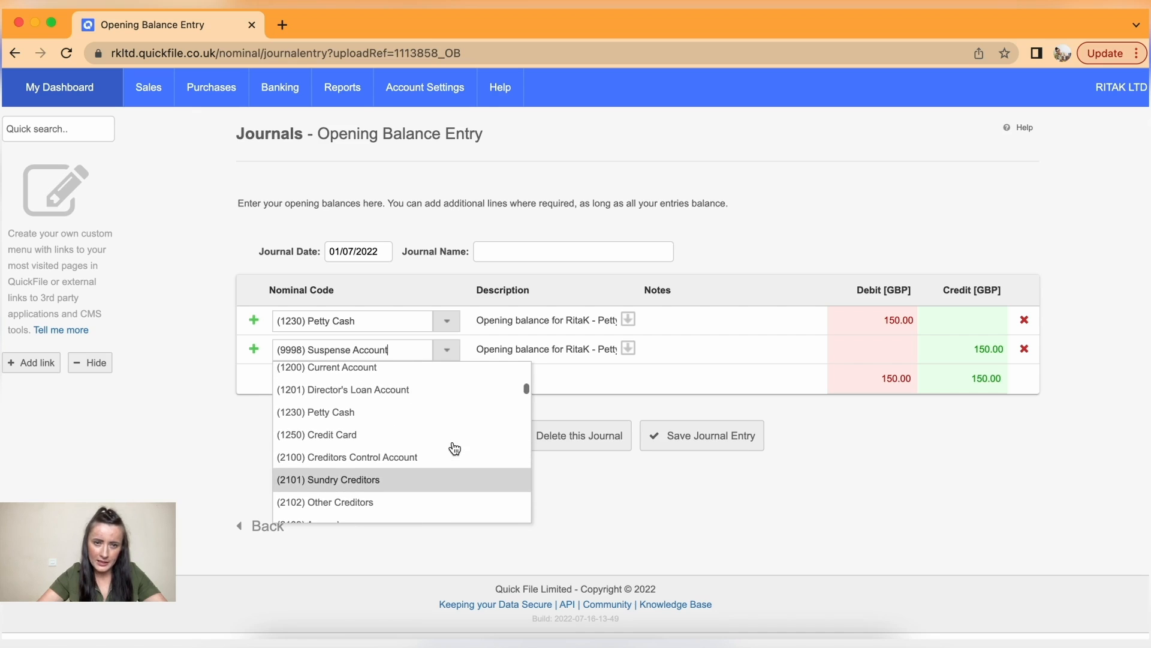
click(410, 397)
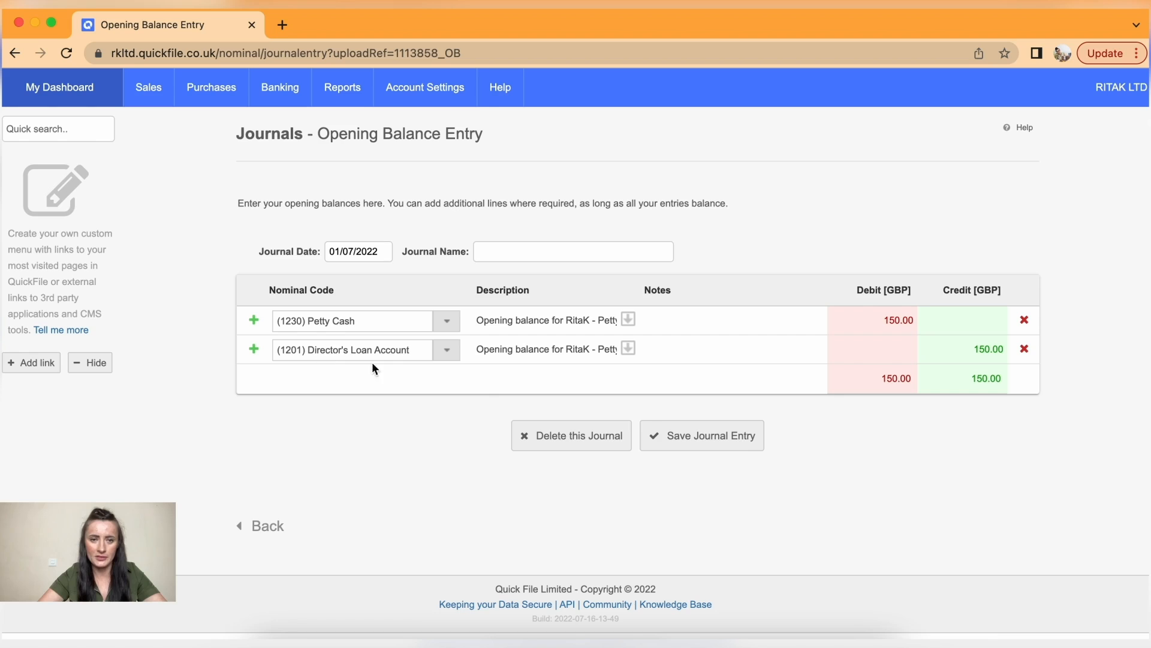
click(731, 436)
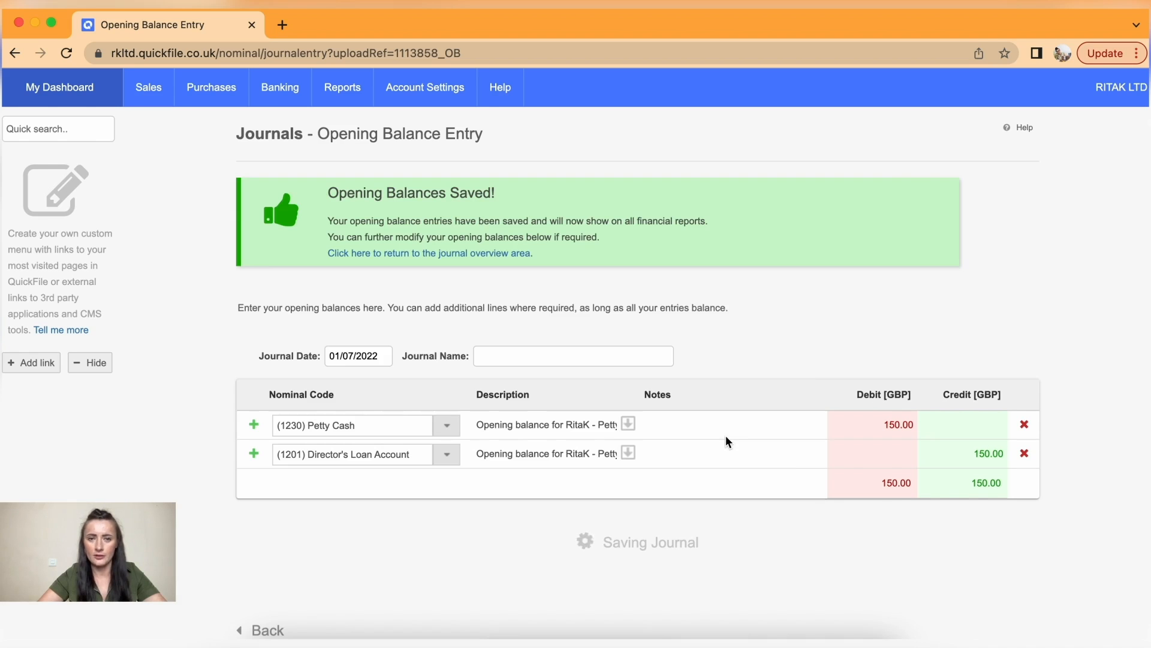
mouse_move(342, 105)
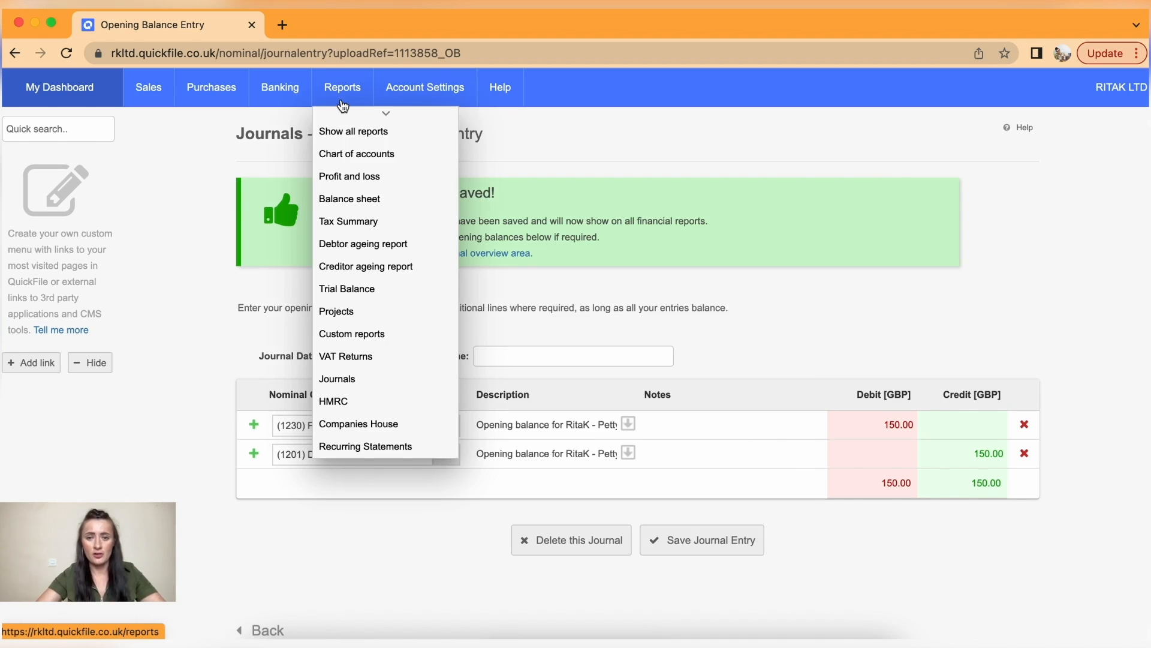
- Return to the Journals list showing Cost adjustment jnl, 1113855_OB and 1113858_OB
click(359, 379)
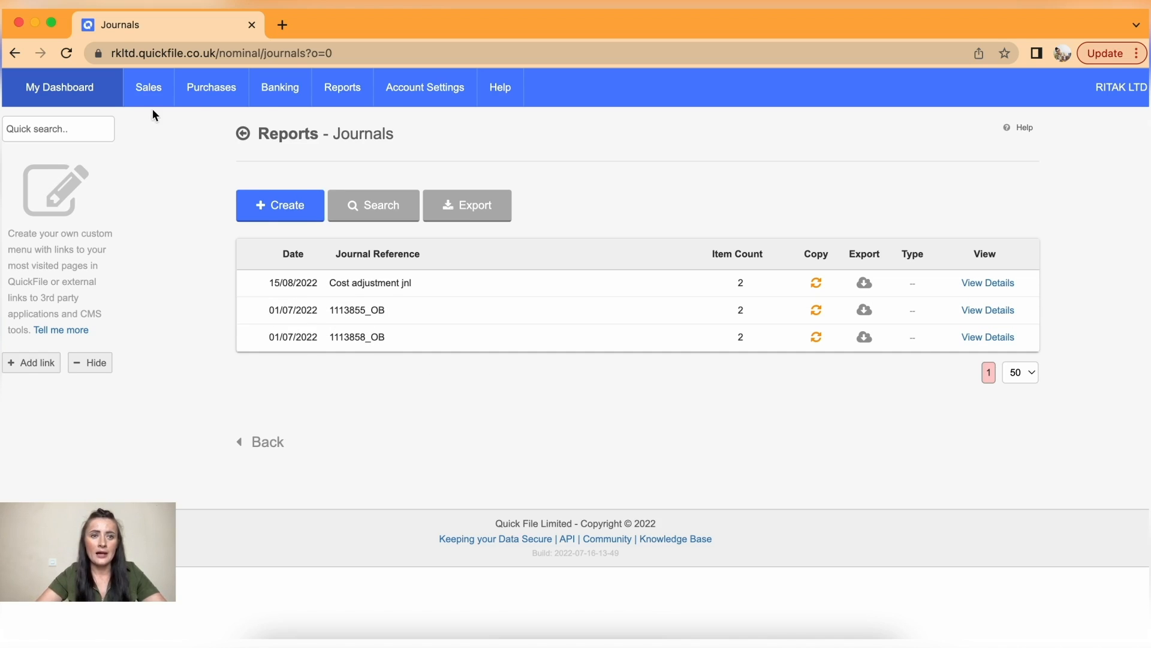
mouse_move(151, 97)
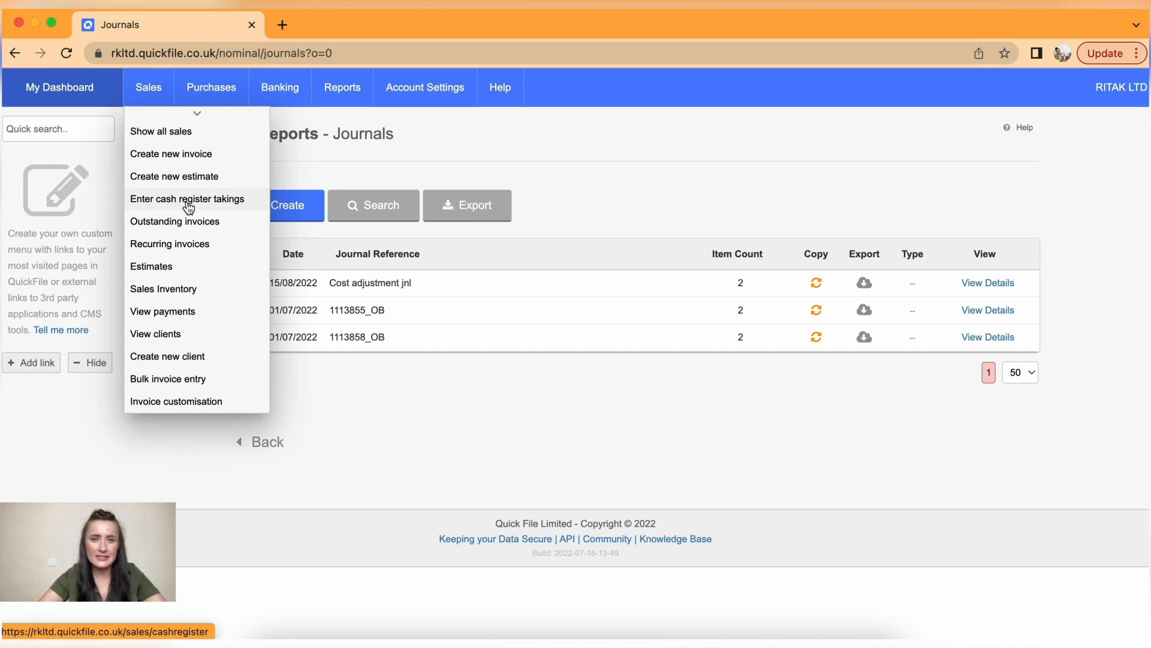
- Record 02/08/2022 cash register takings 'Make-Up daily sales' with a 285.00 cash total
click(188, 204)
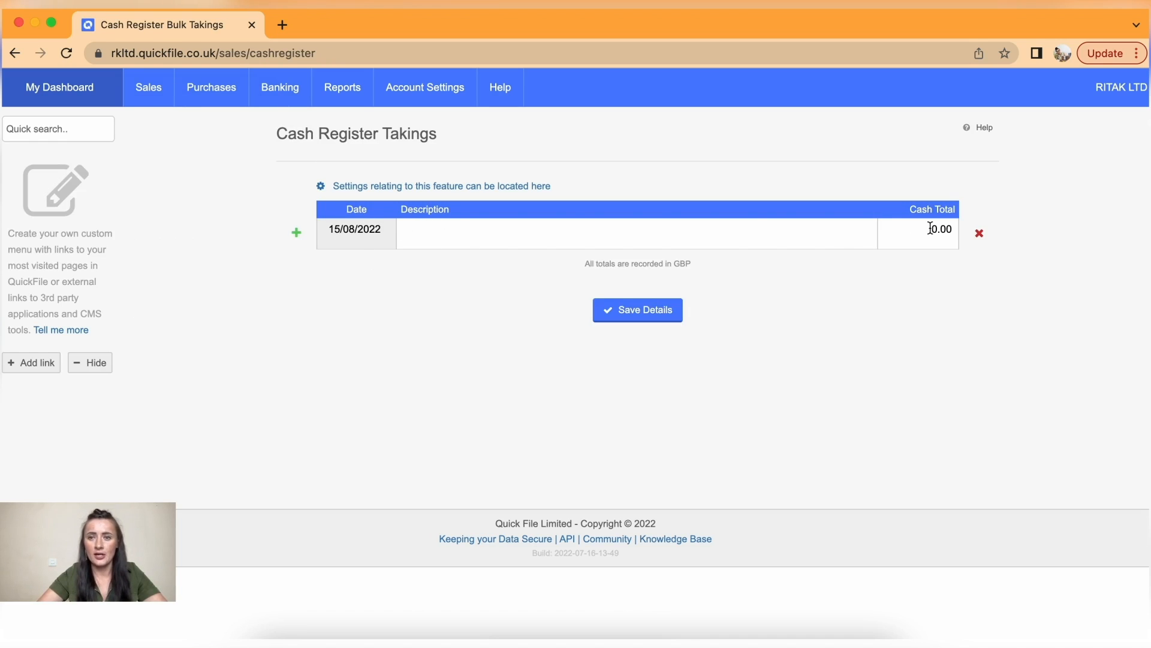
click(348, 234)
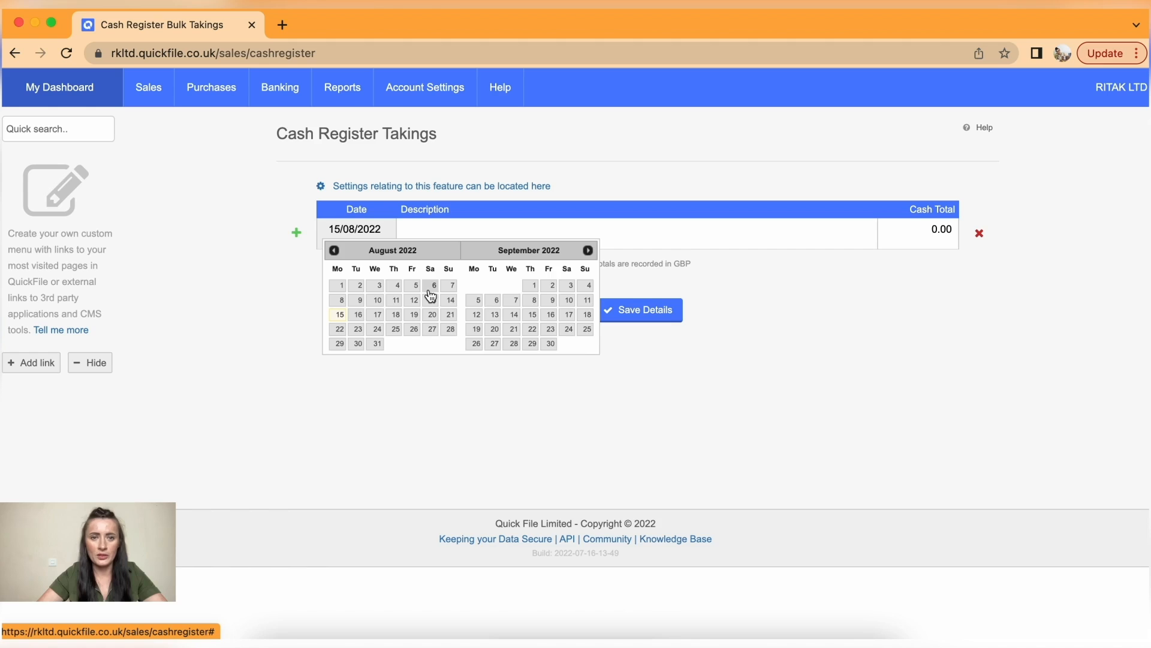
click(358, 286)
click(430, 235)
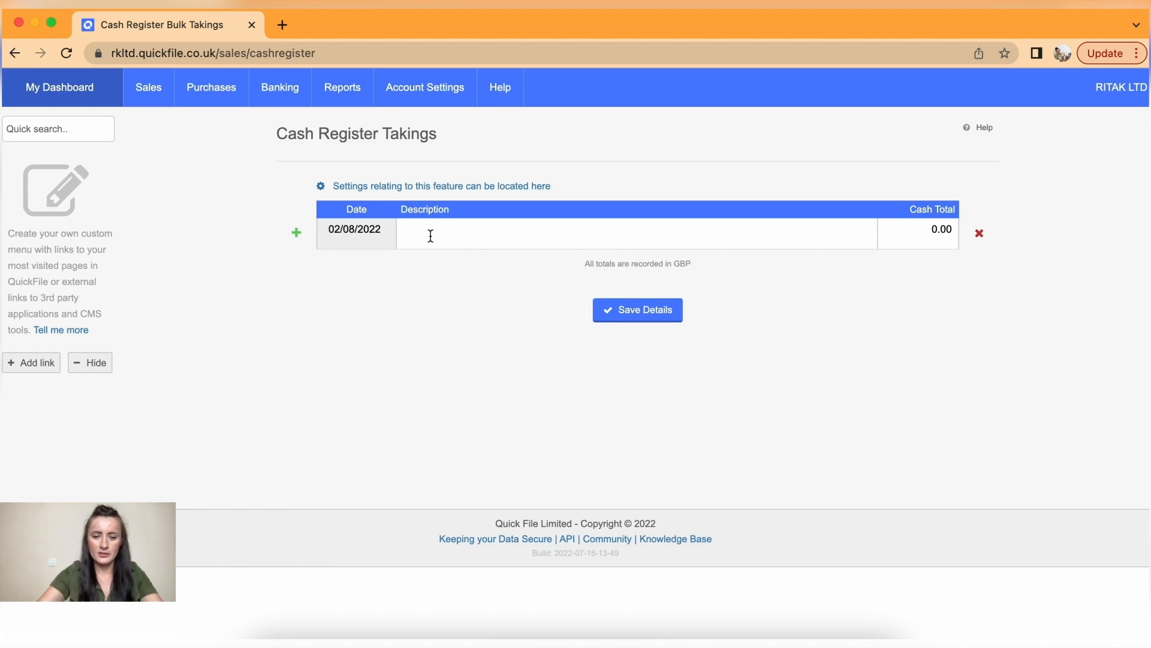
text(Make-Up dai)
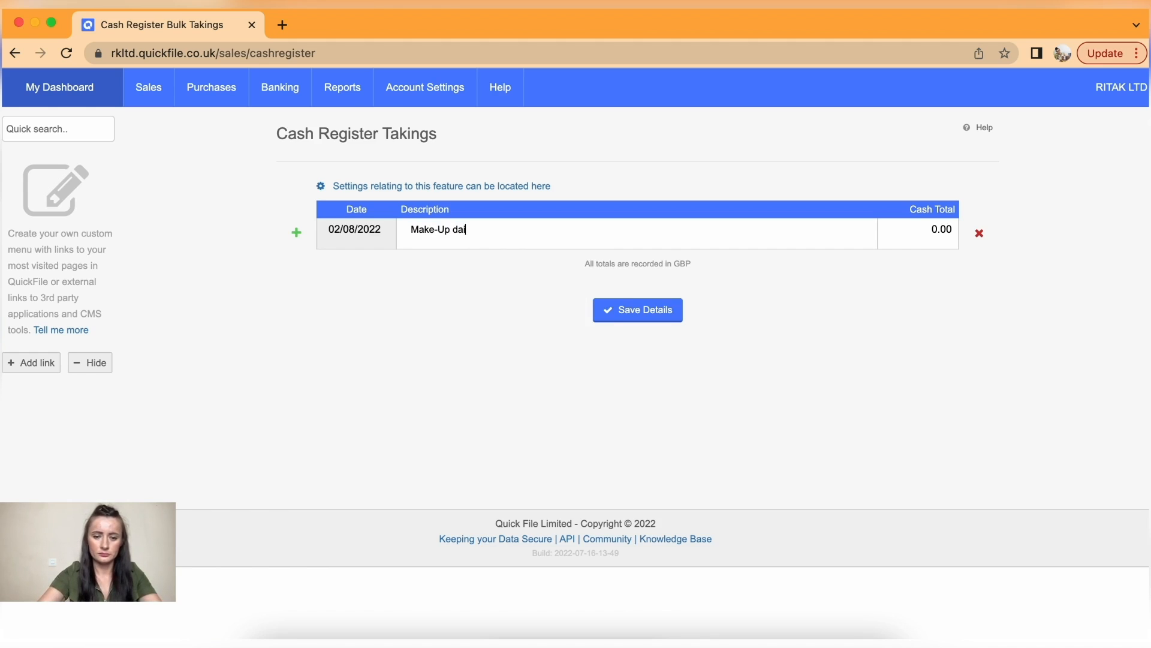
text(ly sales)
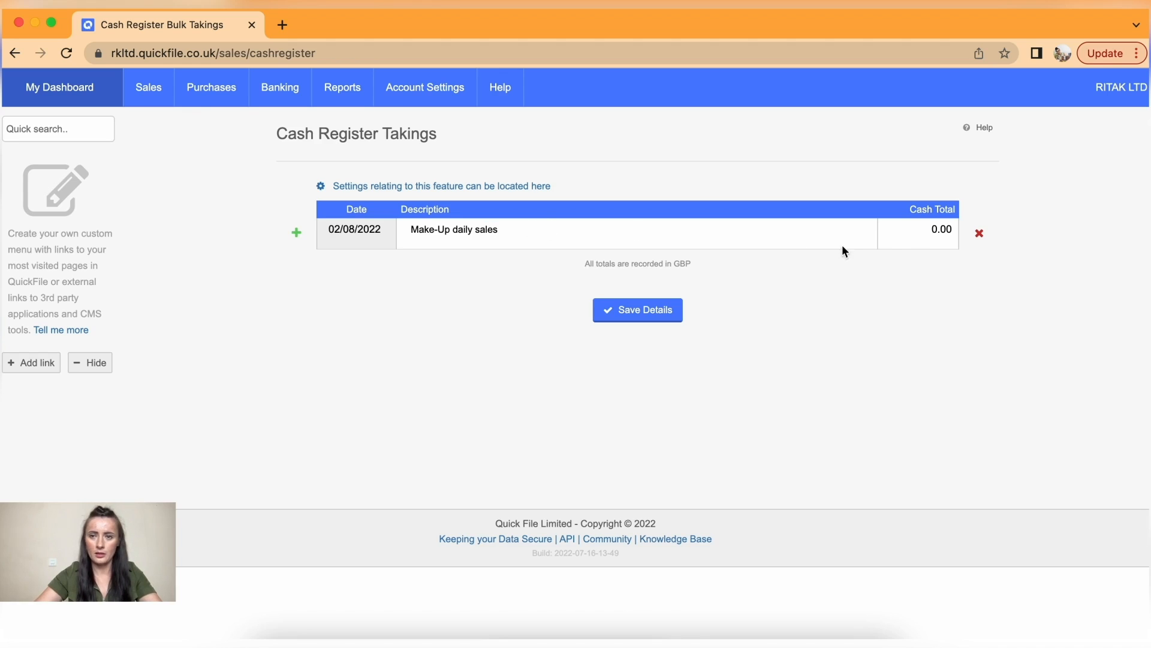
click(932, 229)
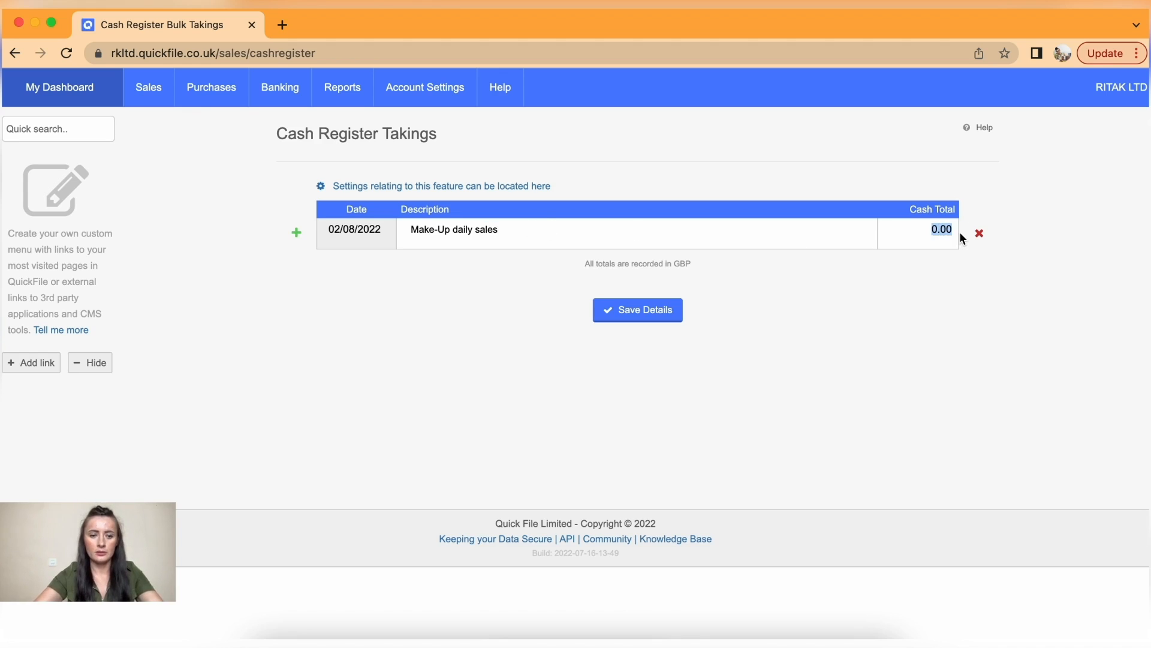
text(285)
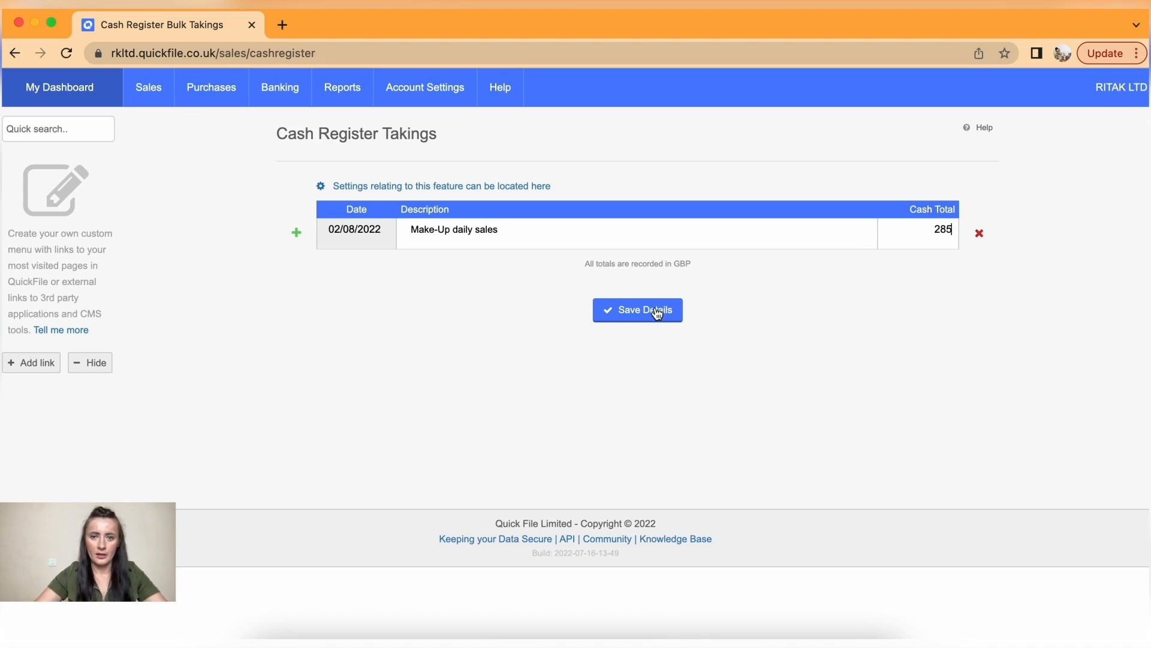
click(656, 310)
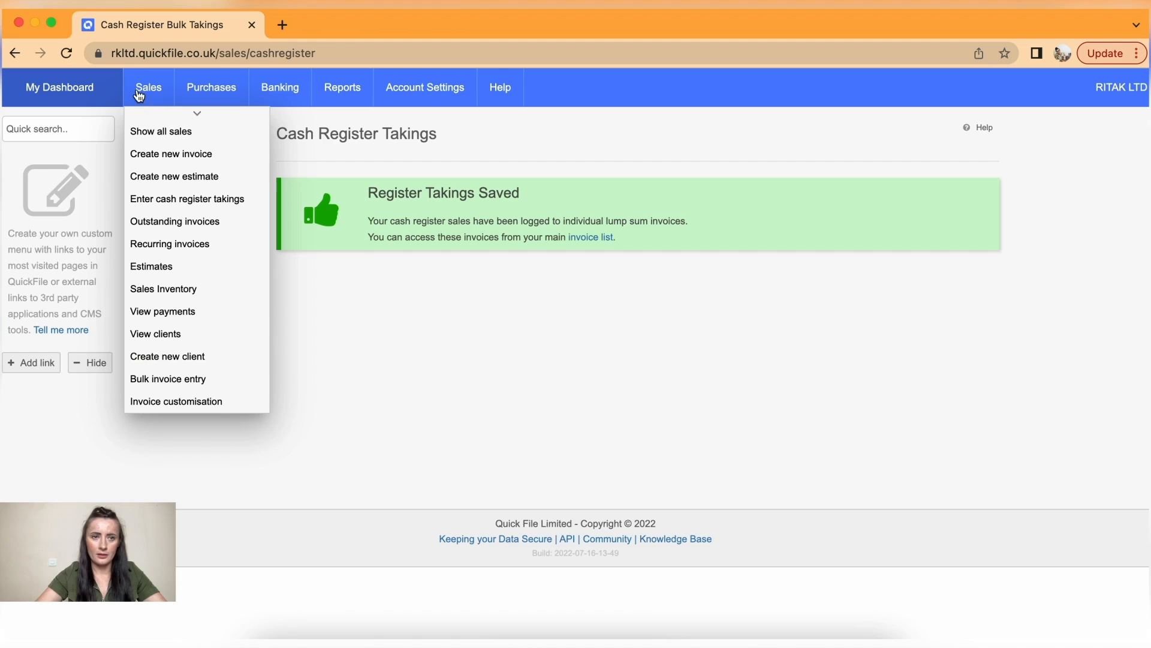
- Start a new takings form with four rows dated 03, 04, 05 and 06/08/2022
click(174, 198)
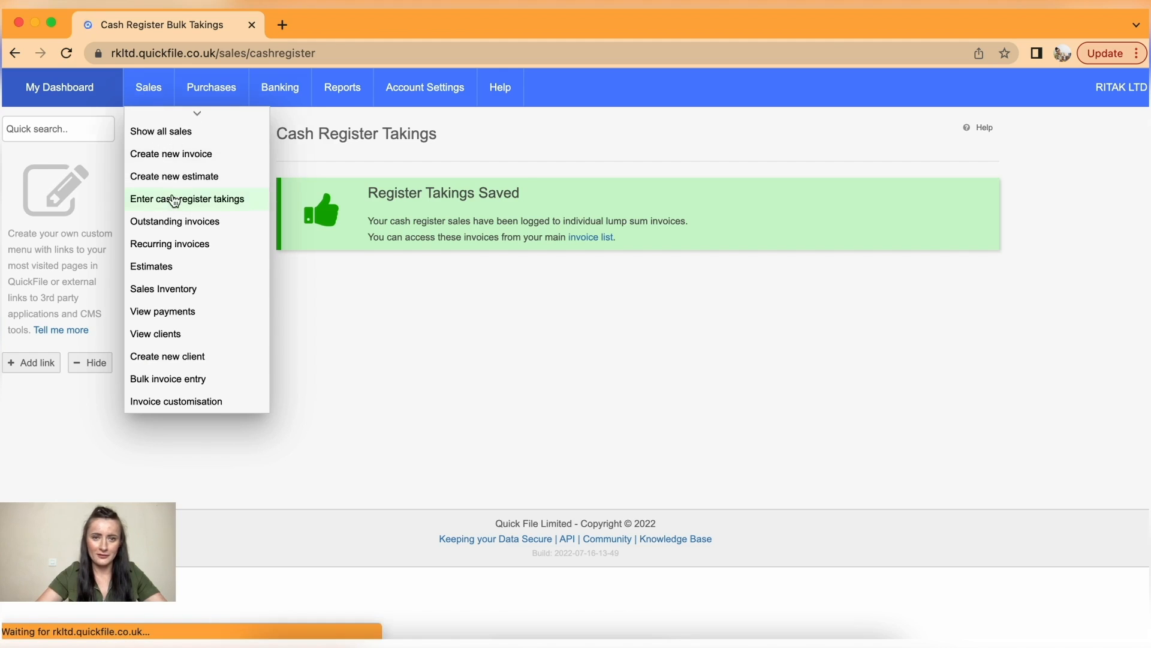
click(297, 232)
click(297, 233)
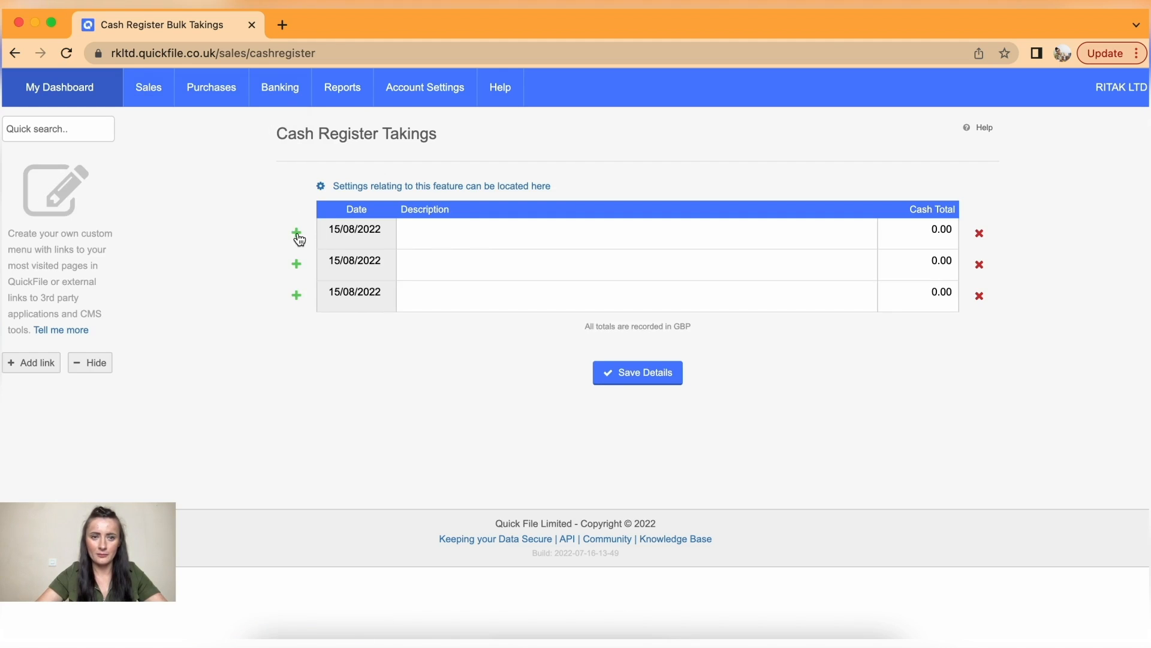
click(297, 233)
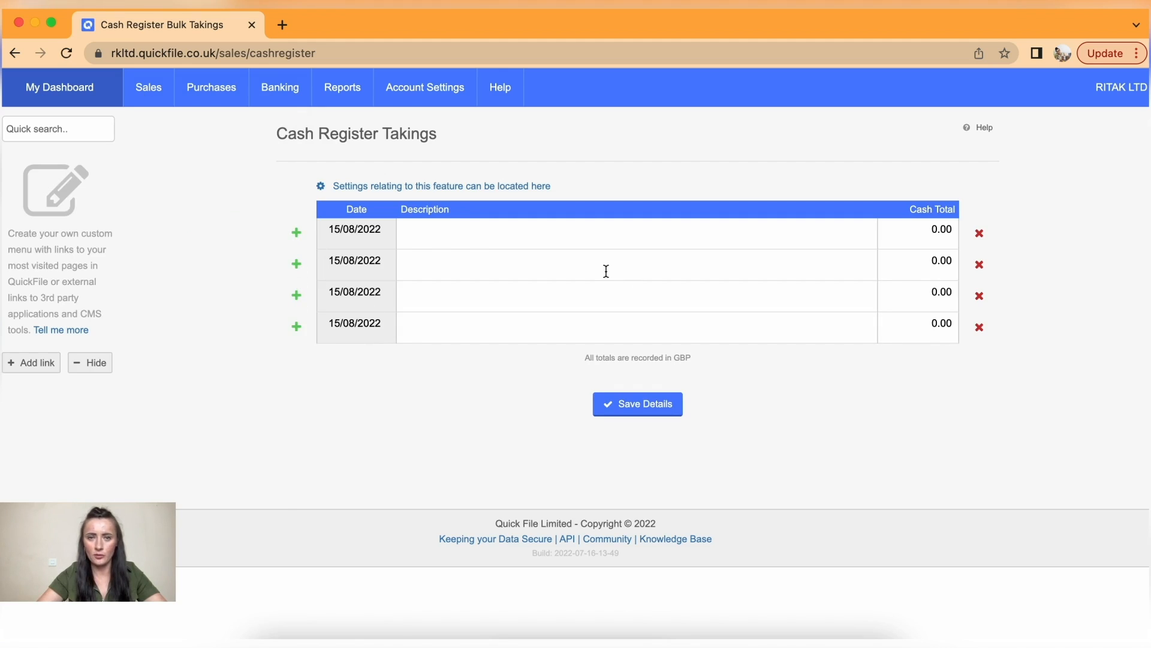
click(366, 235)
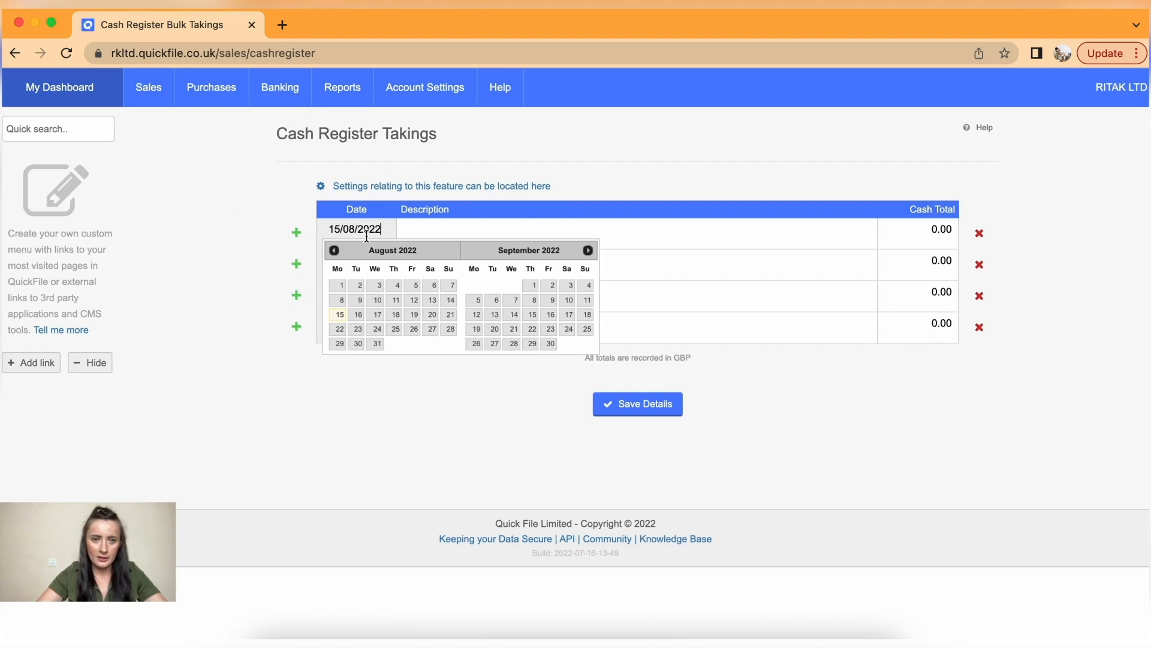
click(377, 286)
click(376, 264)
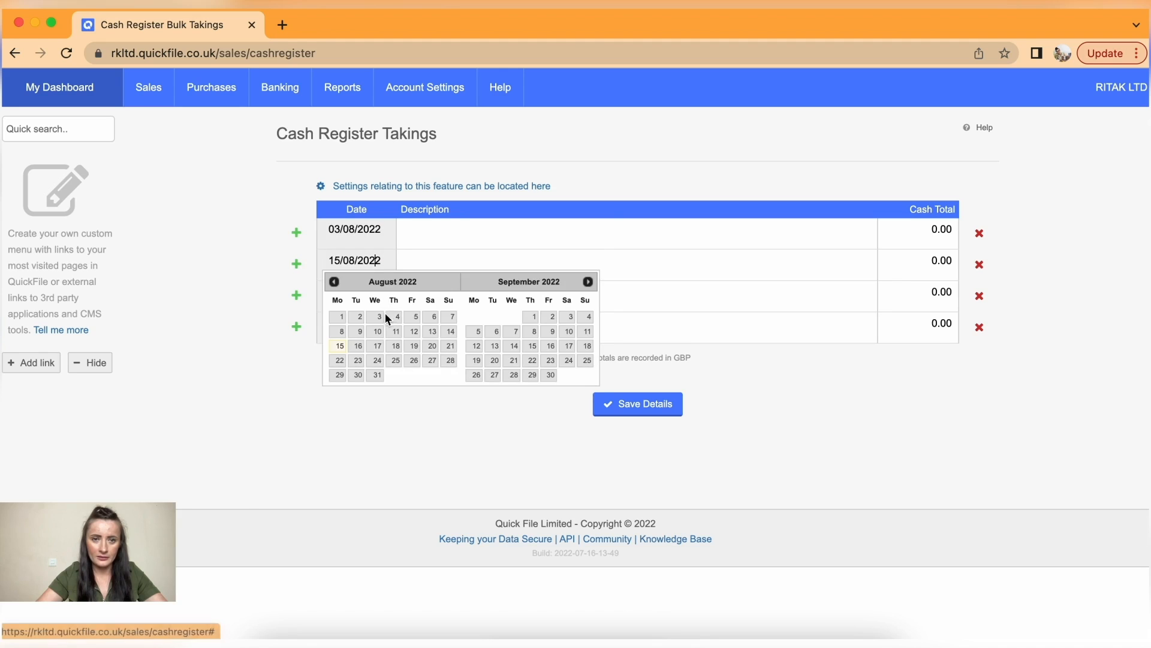
click(393, 316)
click(376, 291)
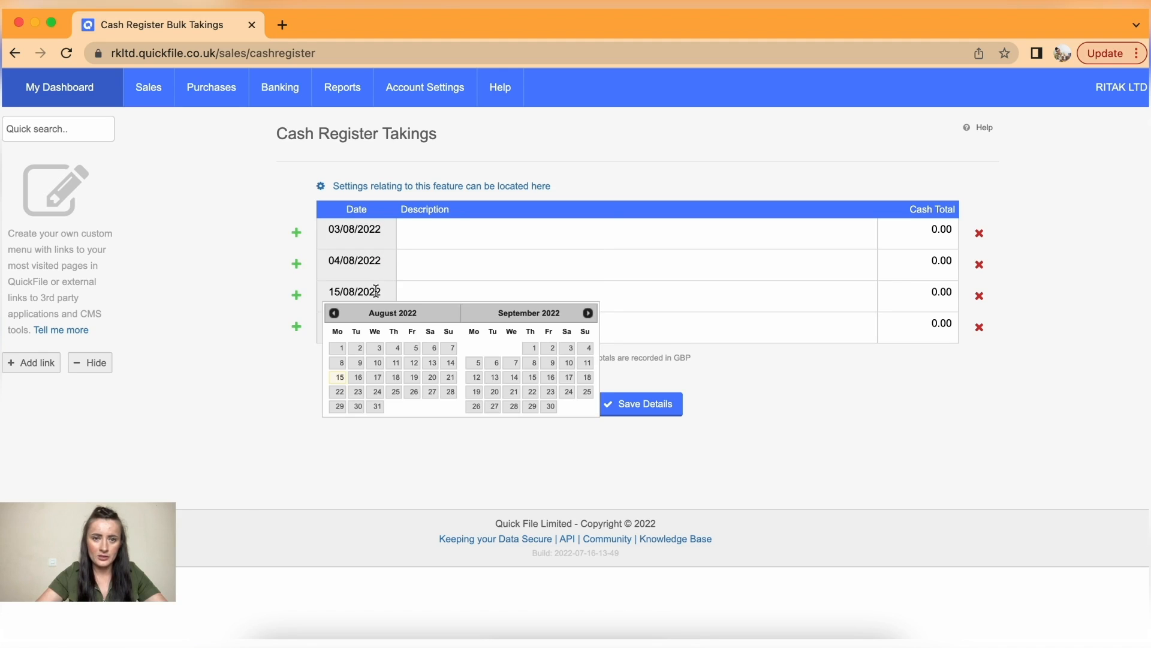
click(416, 347)
click(366, 323)
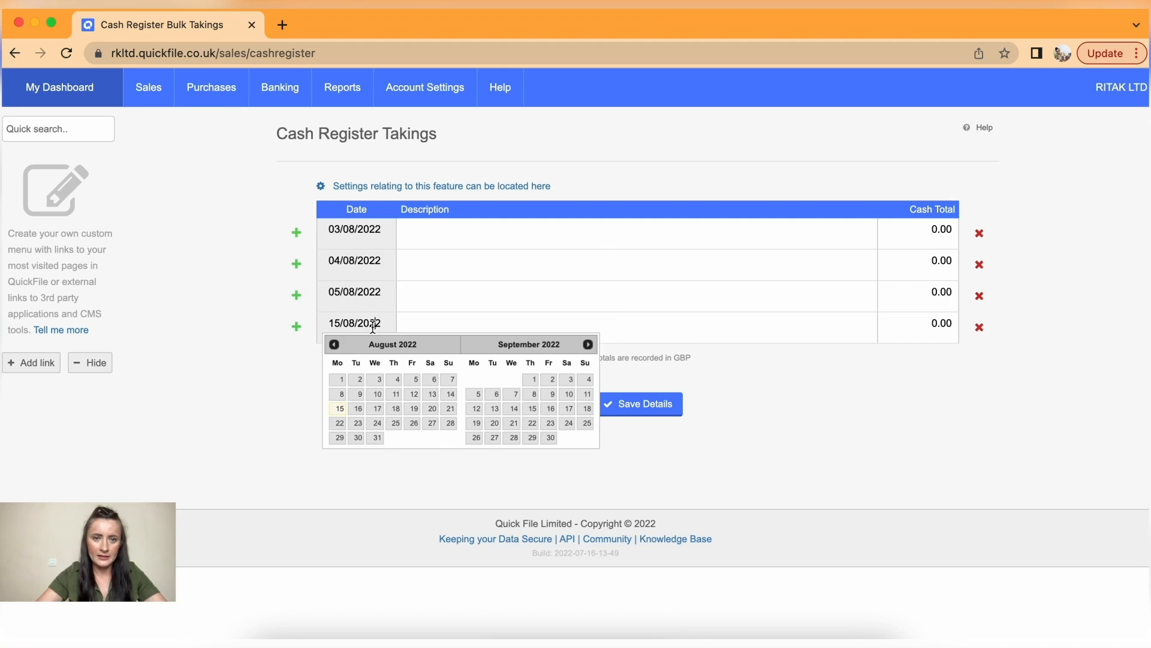
click(433, 380)
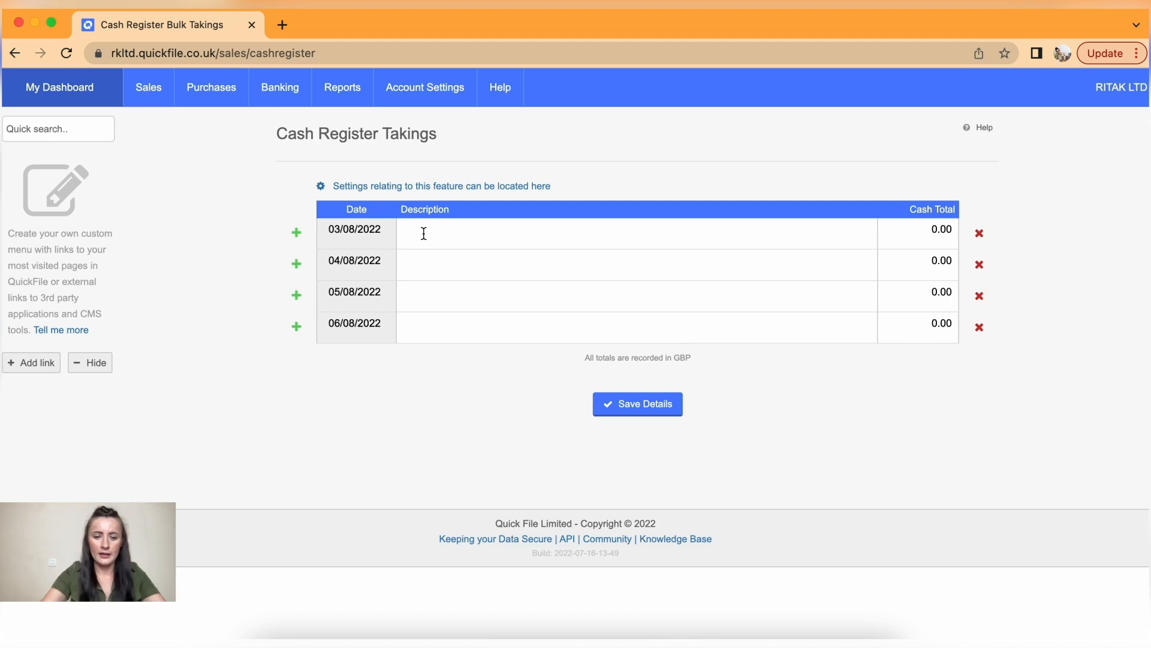
- Describe the takings rows as 'Make-Up services (daily sales)'
text(Make-Up servi)
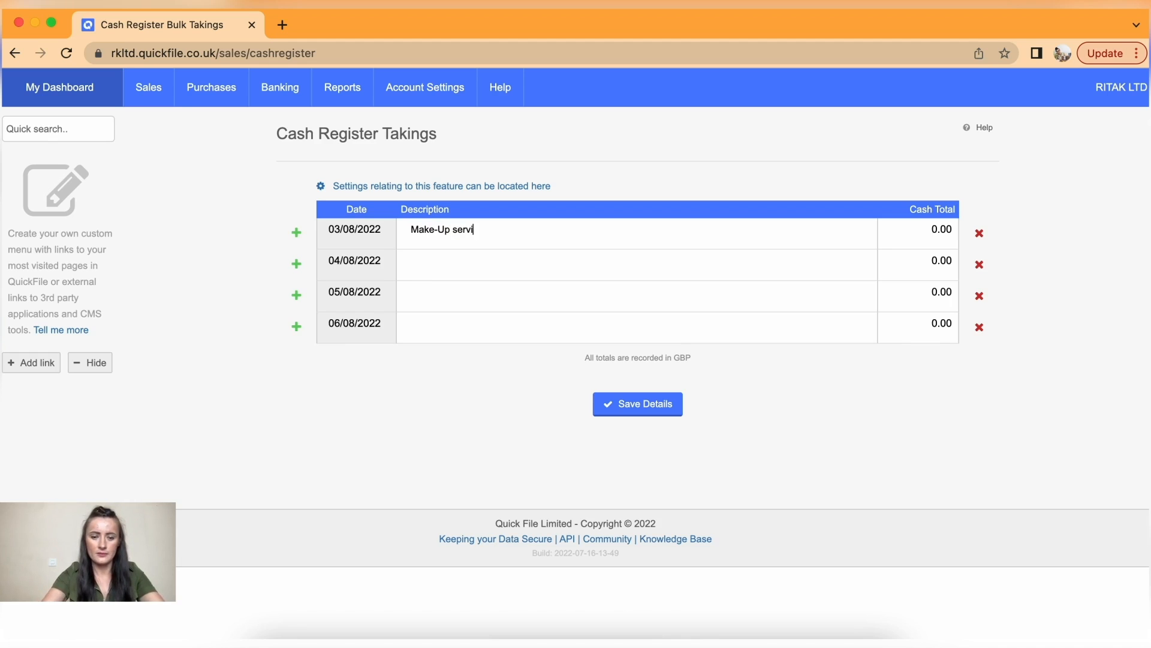
text(ces (daily sales))
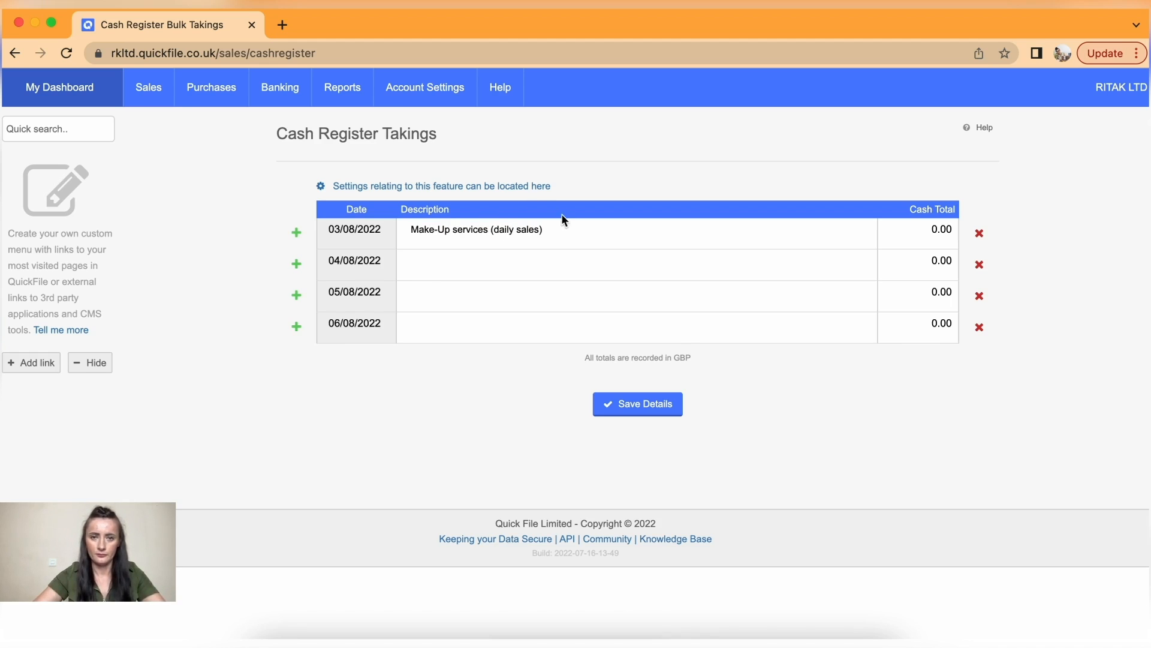
drag(566, 234, 370, 236)
key(super+c)
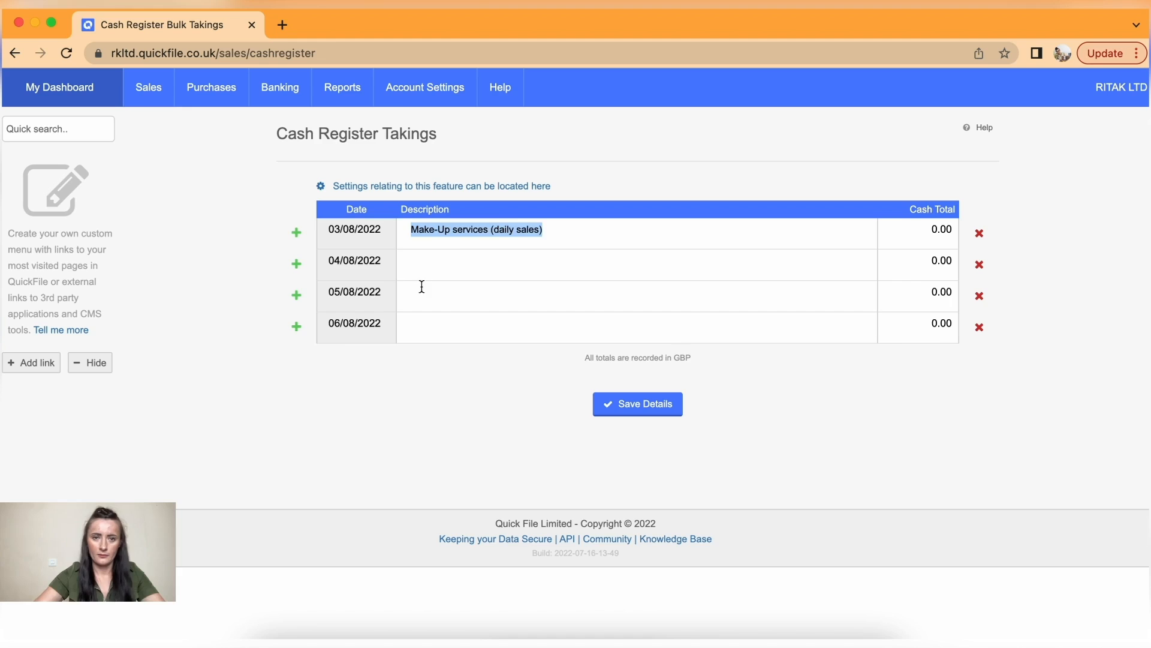
click(423, 264)
key(super+v)
click(455, 293)
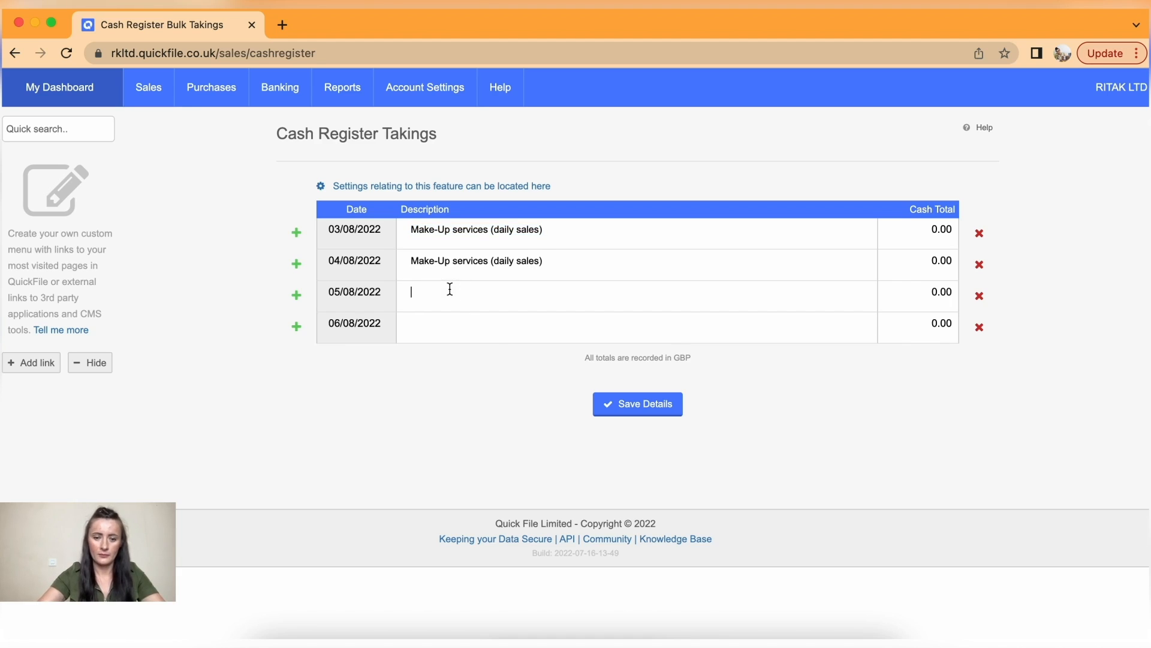
key(super+v)
key(super+v)
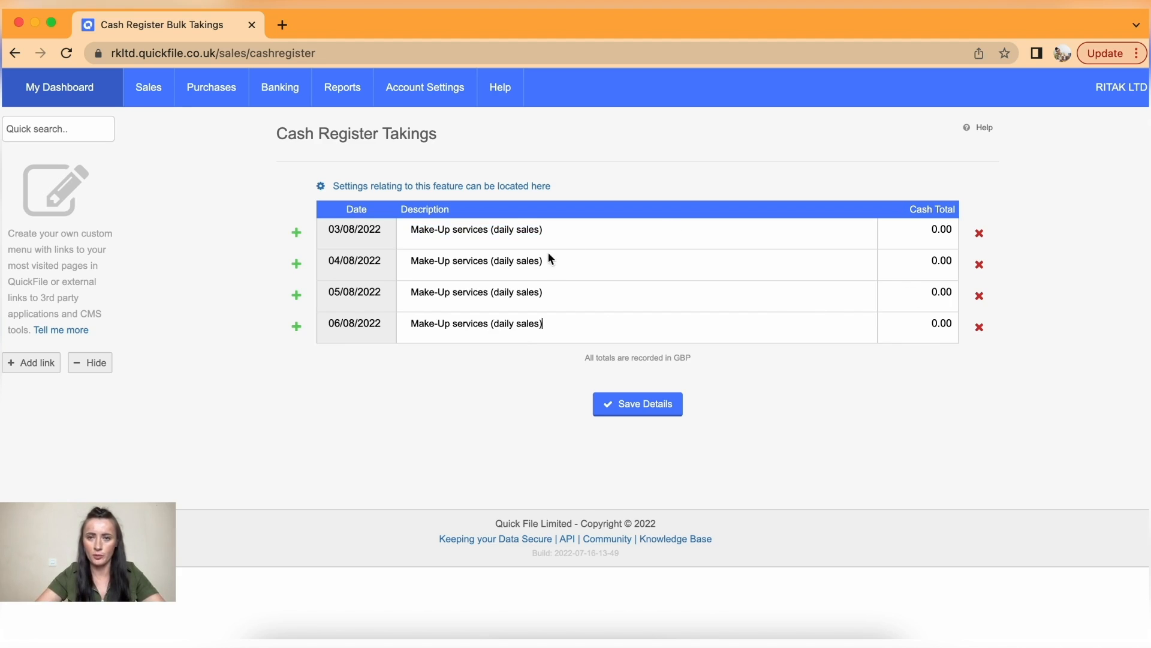
- Enter cash totals 380.00, 560, 600 and 850, and save the takings
drag(928, 231, 965, 238)
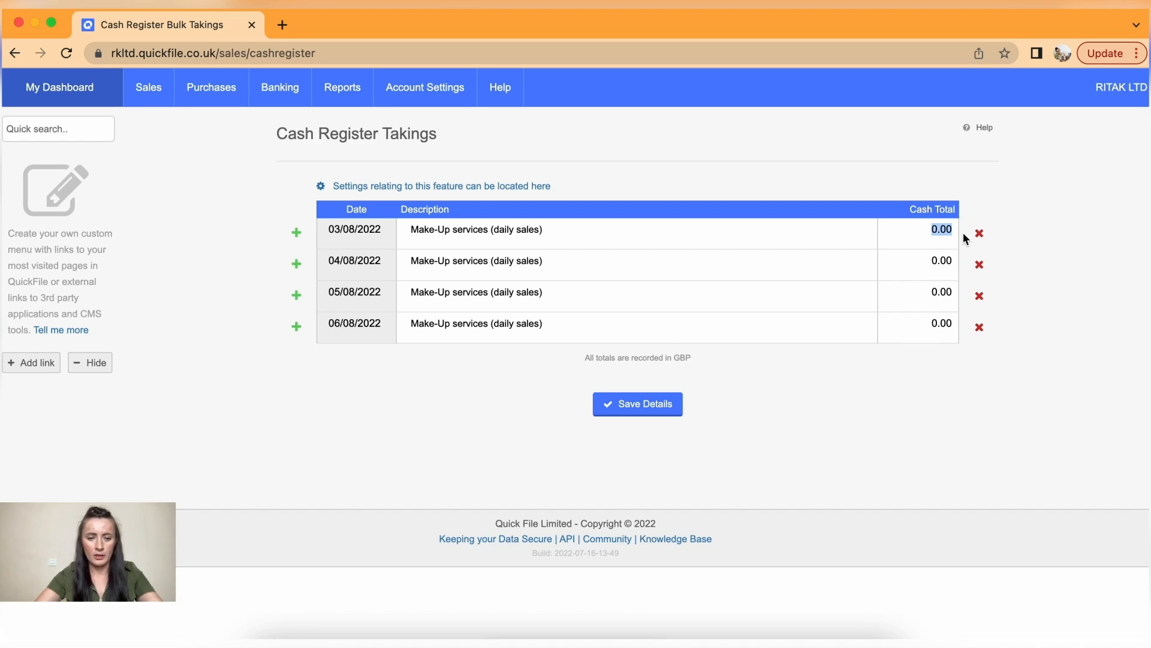
text(380.00)
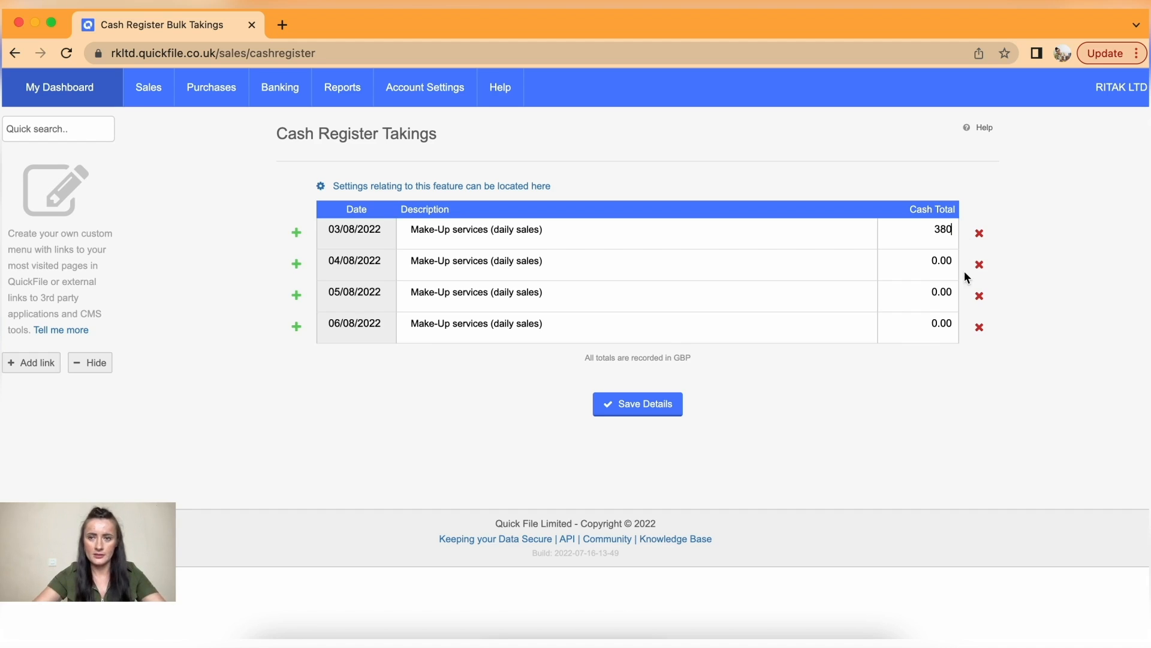
click(919, 260)
text(560)
click(923, 294)
text(6)
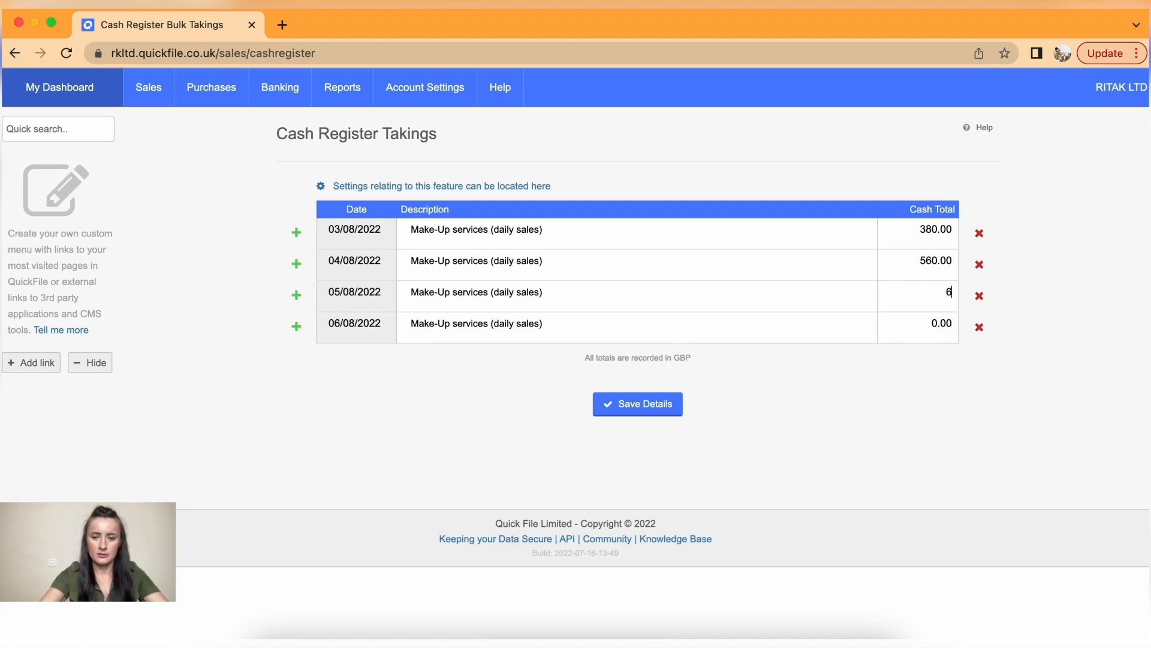
click(918, 323)
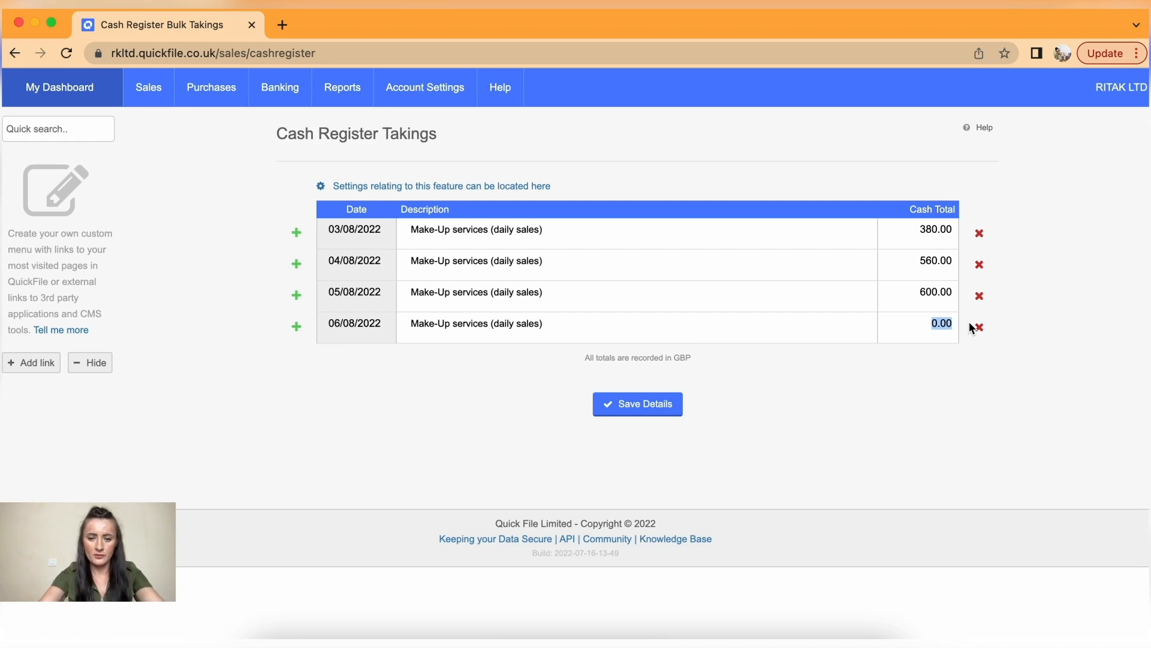
text(850)
click(913, 383)
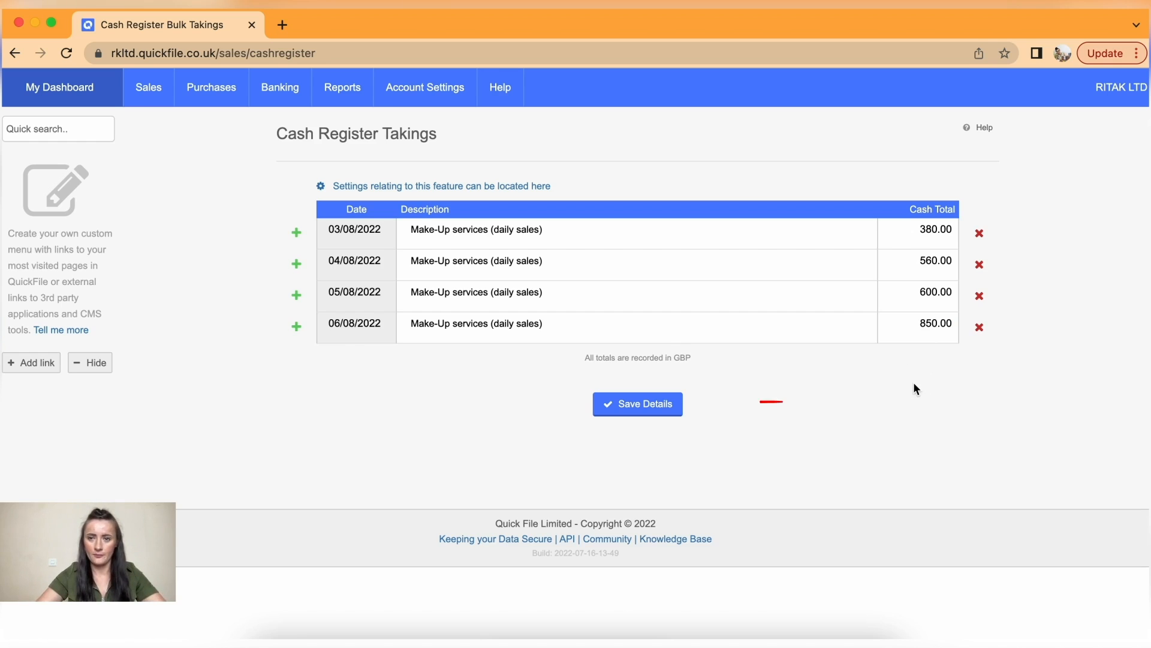
click(661, 401)
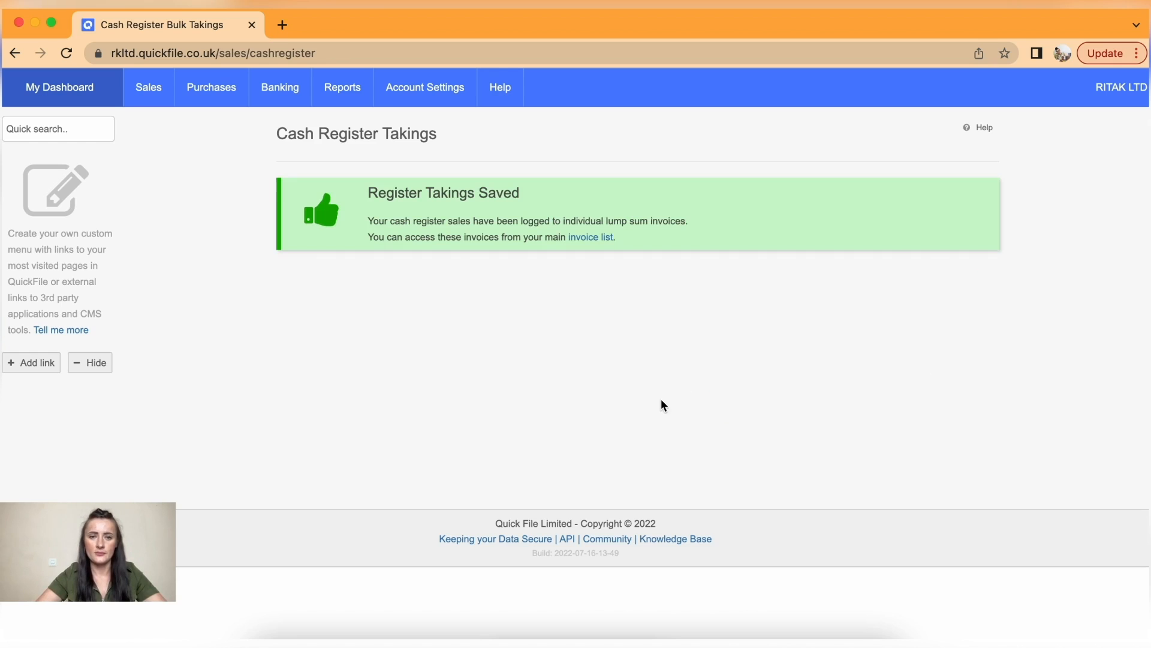
mouse_move(145, 99)
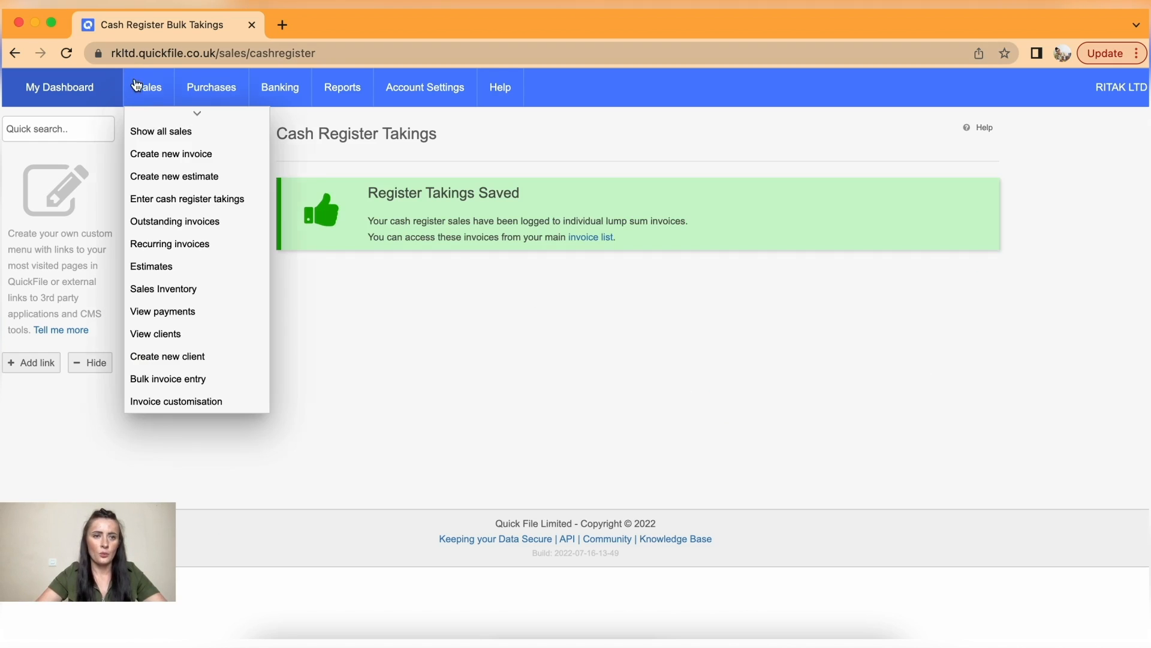
- Browse all sales invoices, confirming the five Cash Register Sales entries show as PAID
click(159, 131)
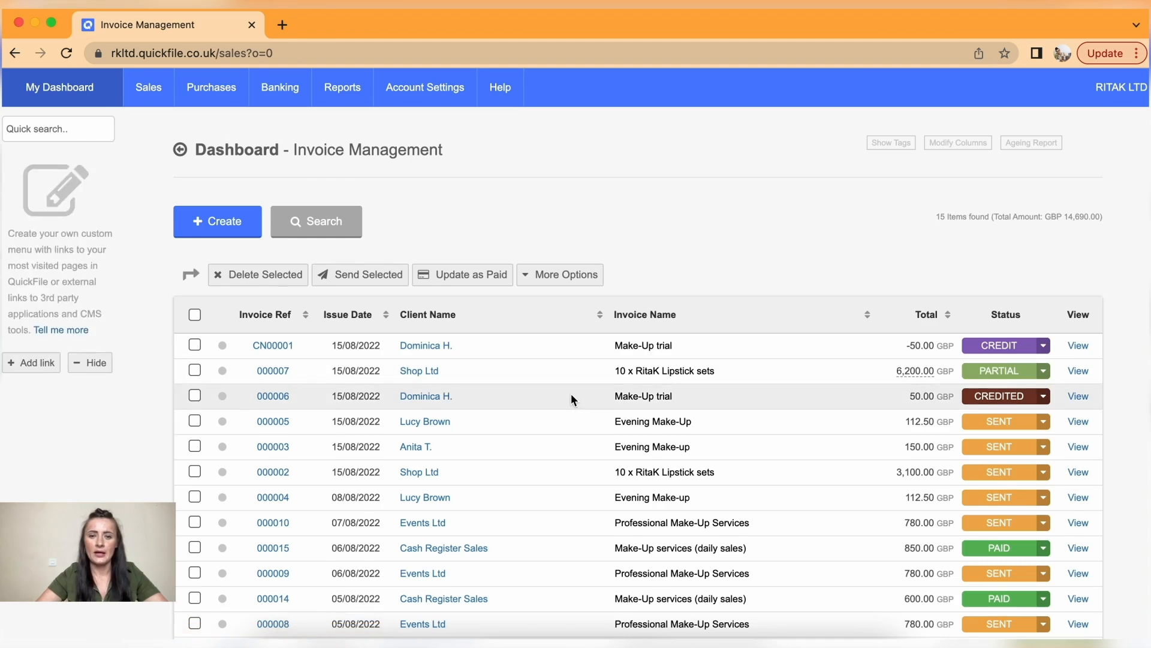
scroll(571, 393, down, 5)
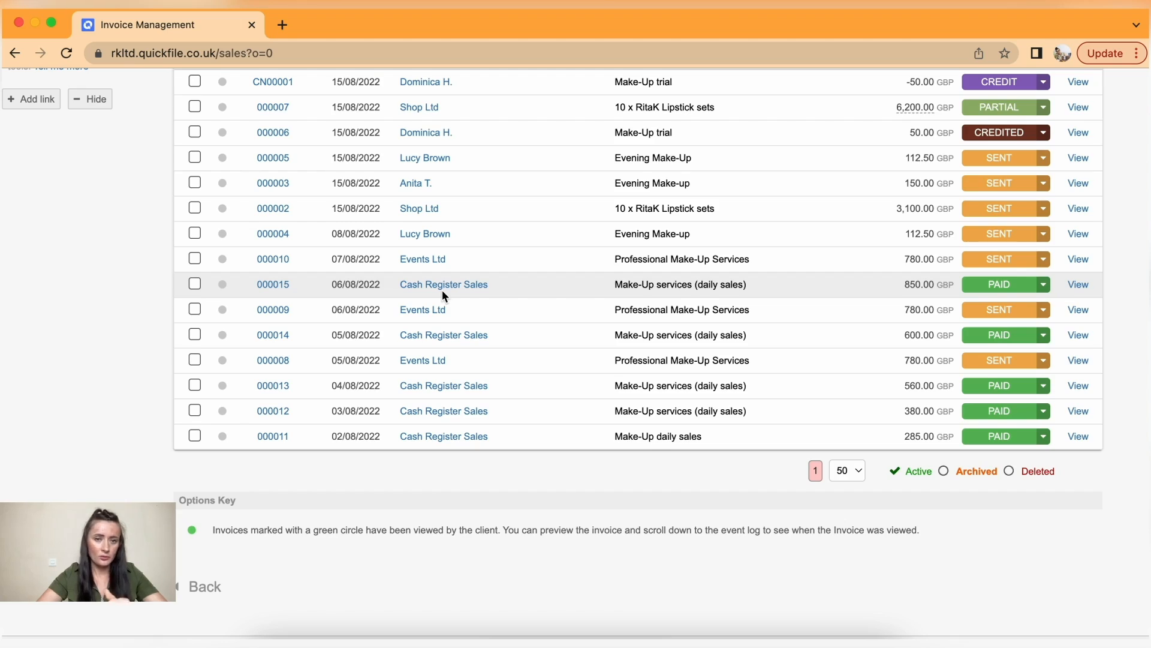
scroll(441, 289, up, 3)
scroll(441, 290, up, 2)
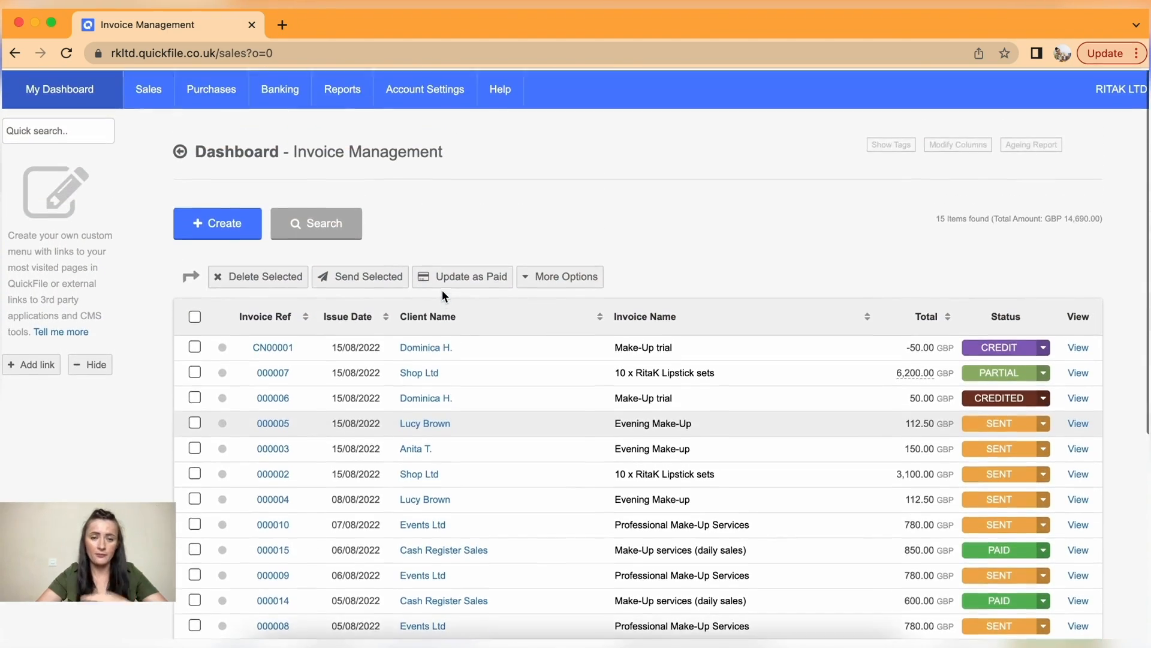
scroll(441, 290, down, 2)
scroll(442, 290, down, 1)
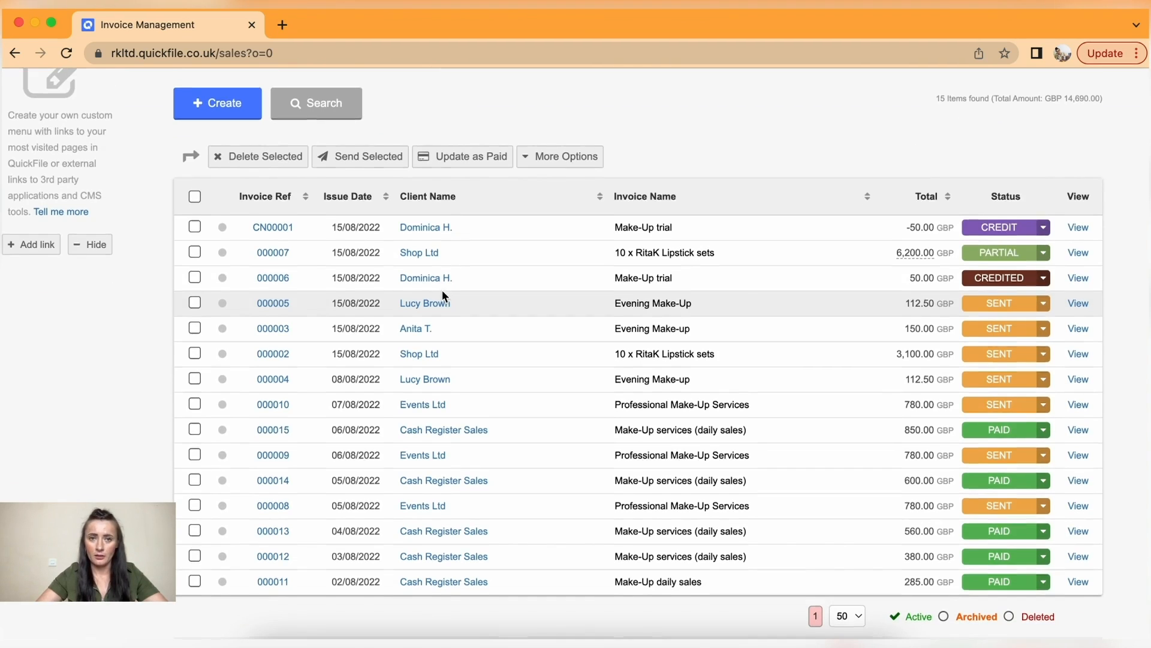
scroll(442, 290, up, 2)
scroll(394, 184, up, 1)
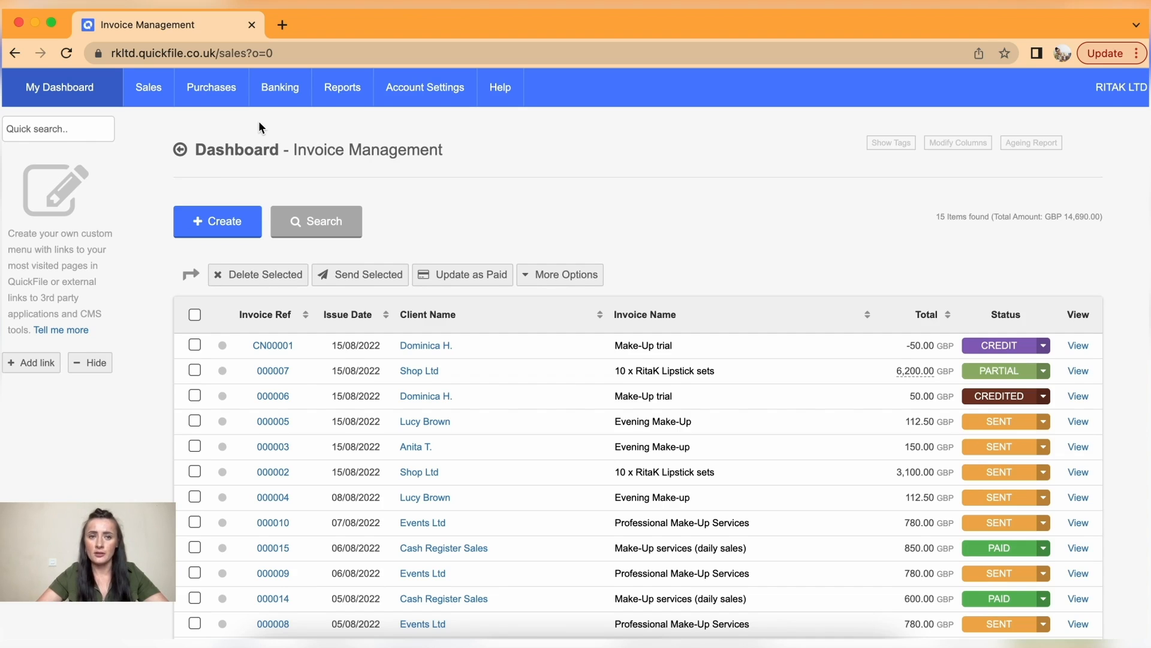
mouse_move(272, 93)
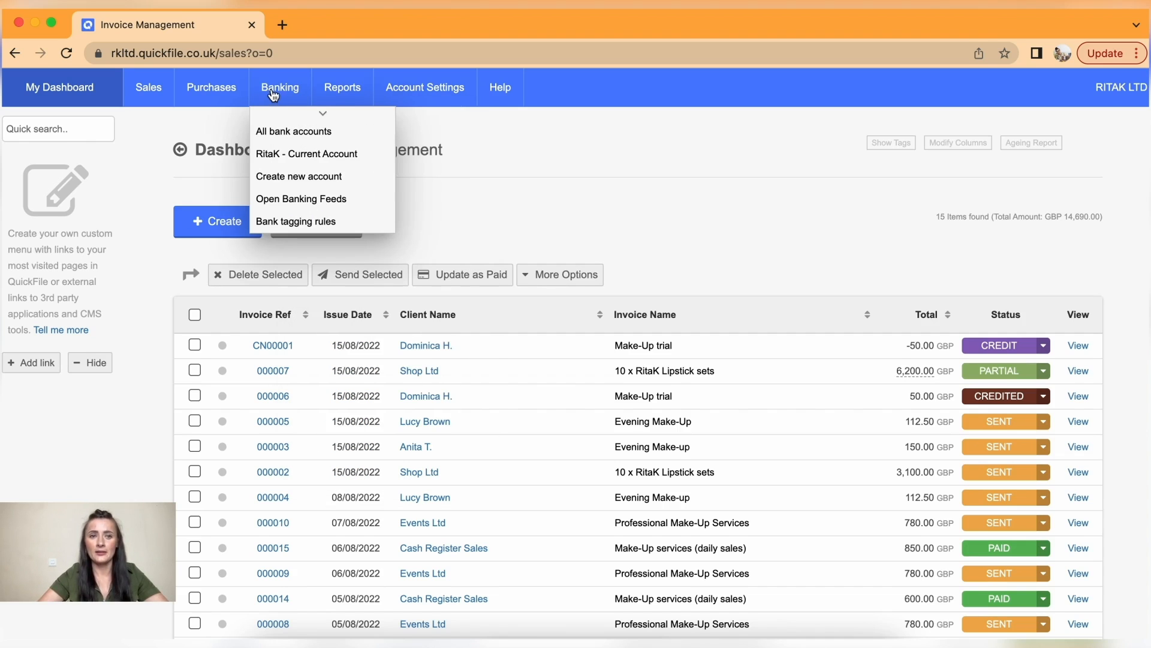
click(273, 94)
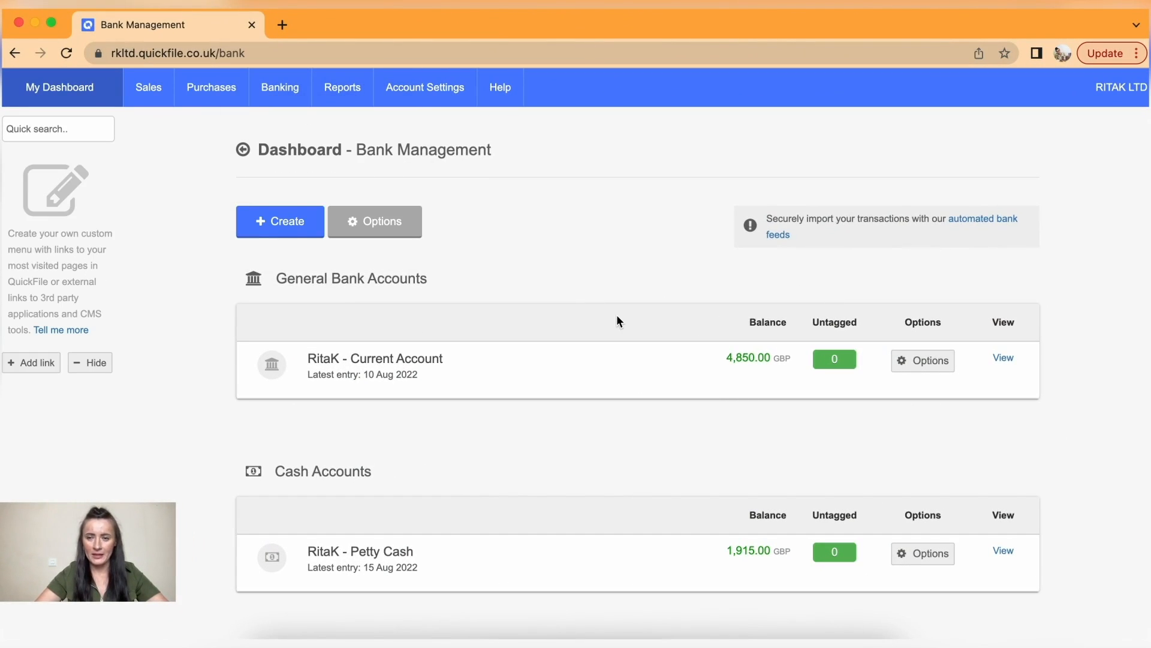
click(925, 363)
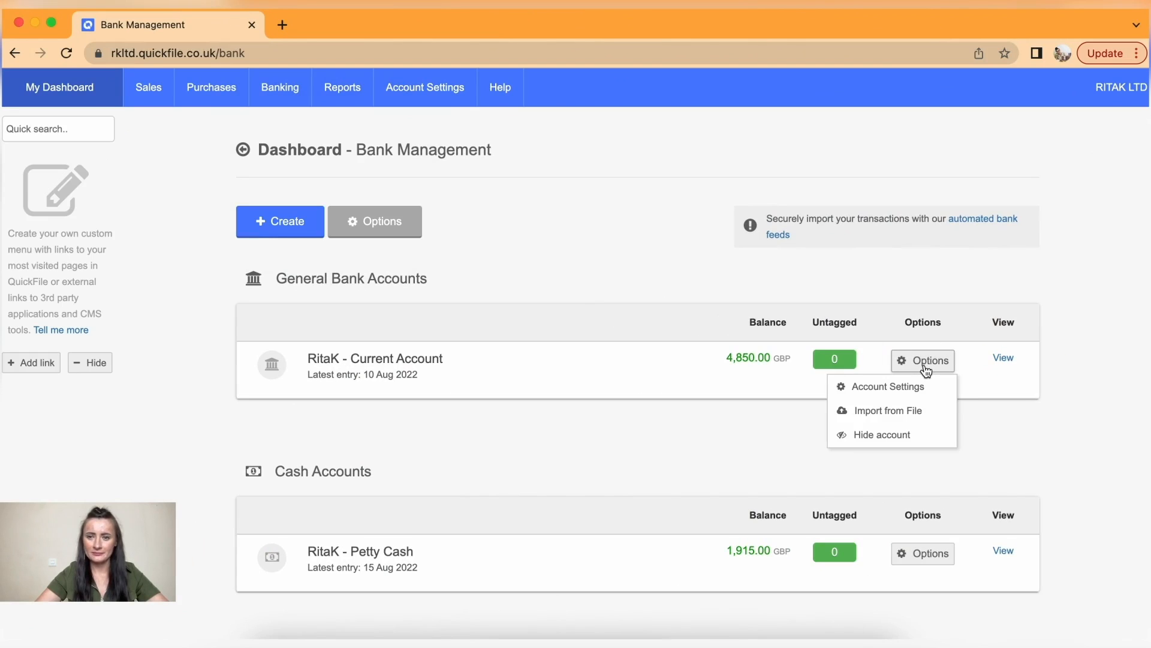
click(907, 415)
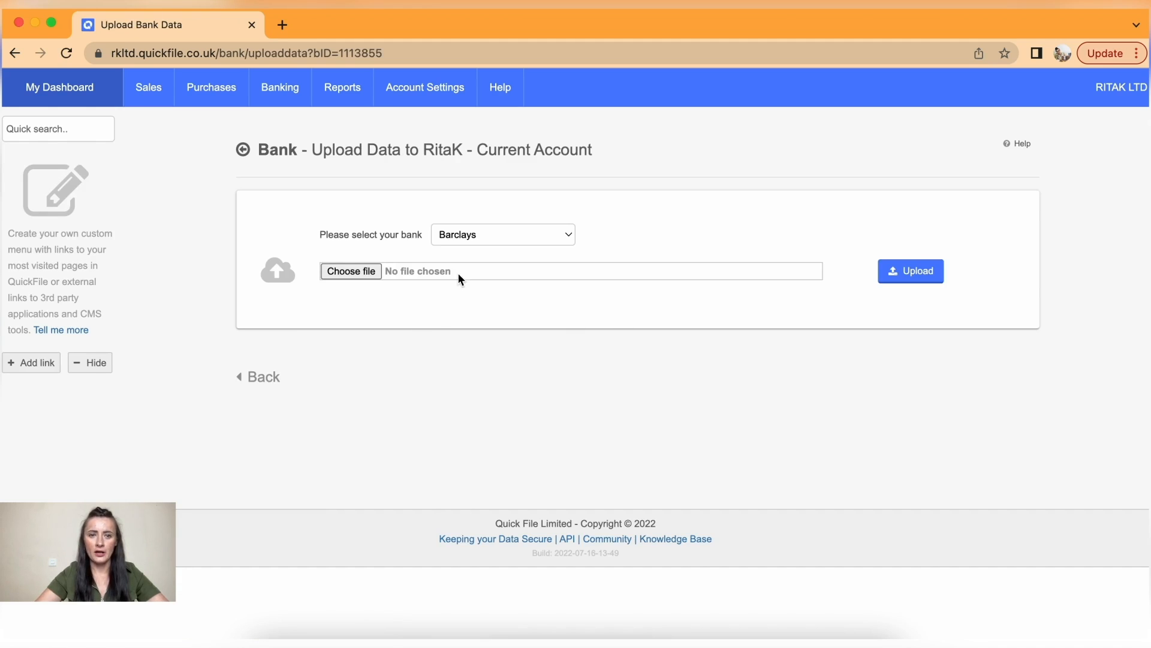
- Set the bank to Other and upload 'Bank - Current 2022 - August.csv'
click(566, 237)
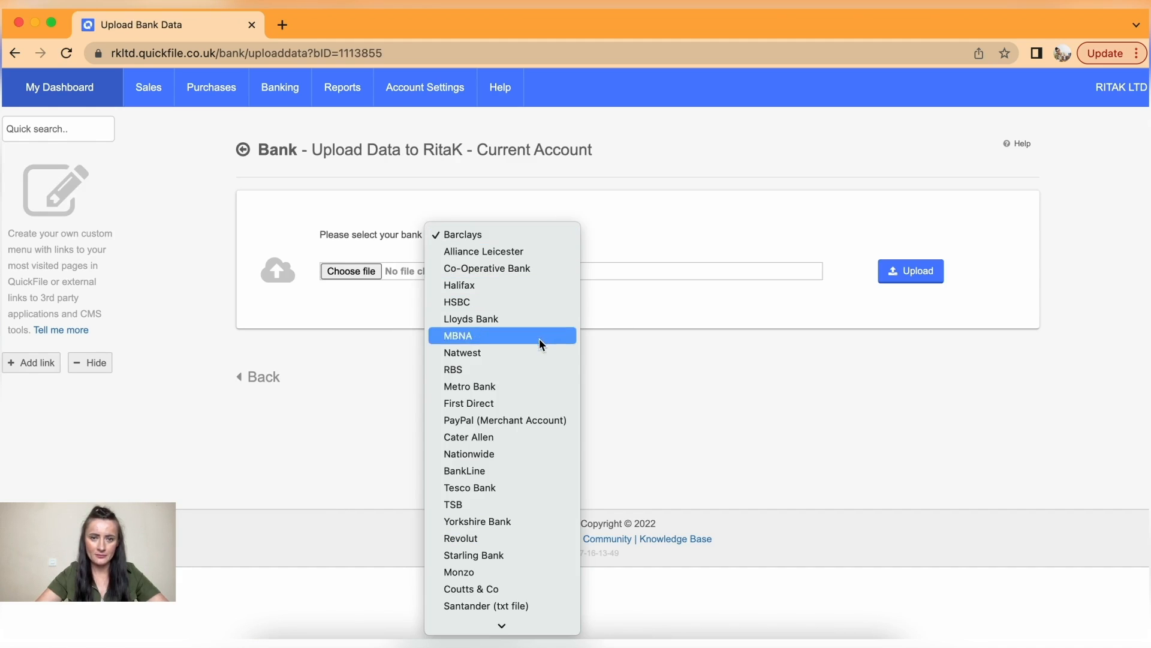
scroll(530, 472, down, 1)
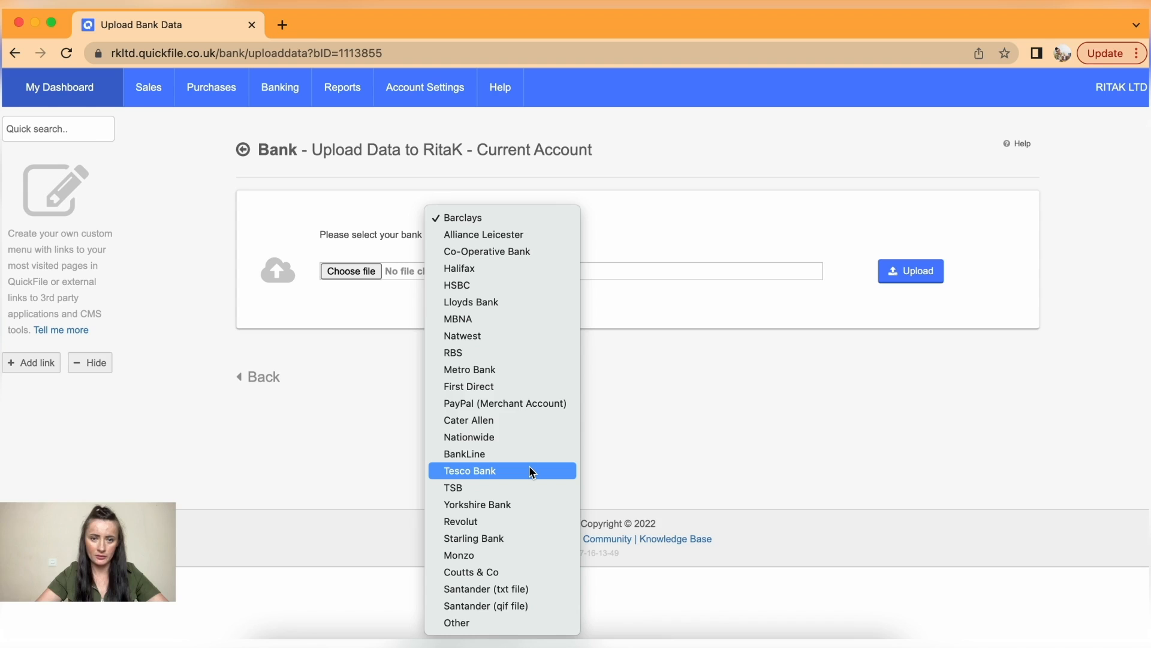
click(493, 625)
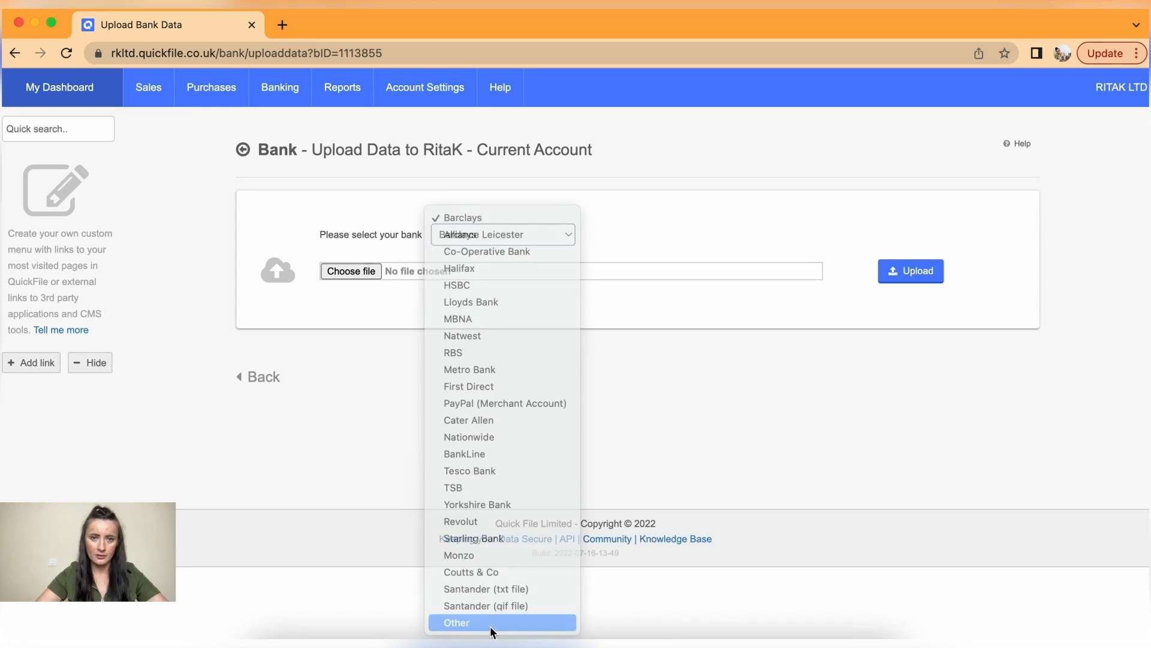
click(365, 272)
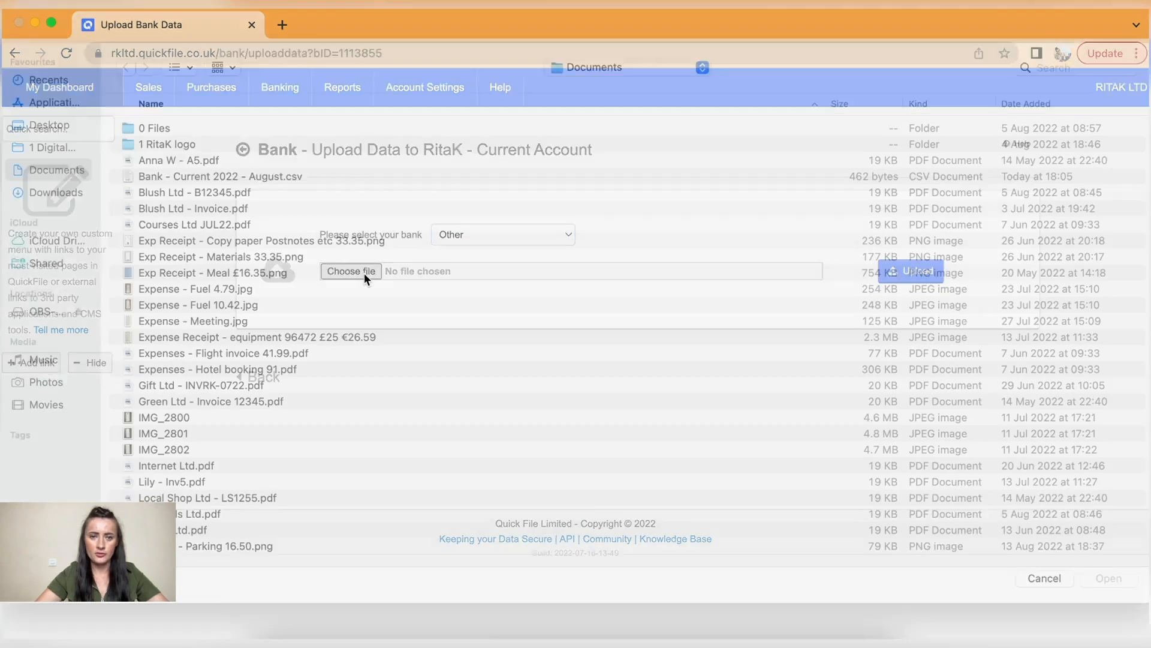
scroll(310, 416, down, 3)
scroll(311, 417, up, 3)
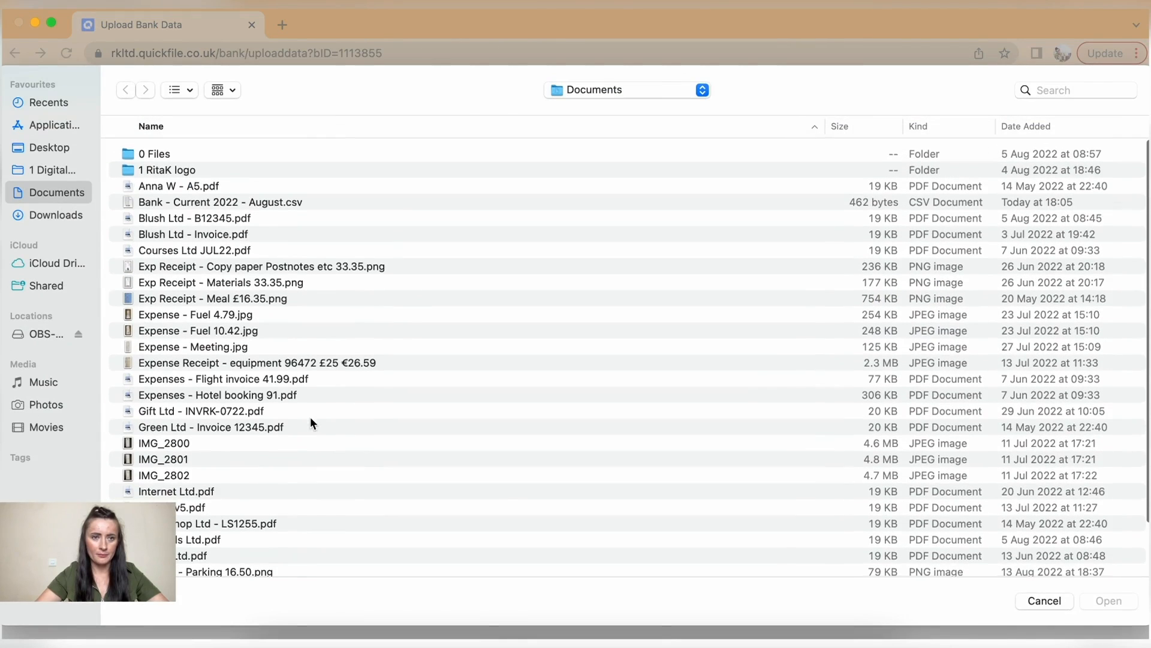
click(214, 198)
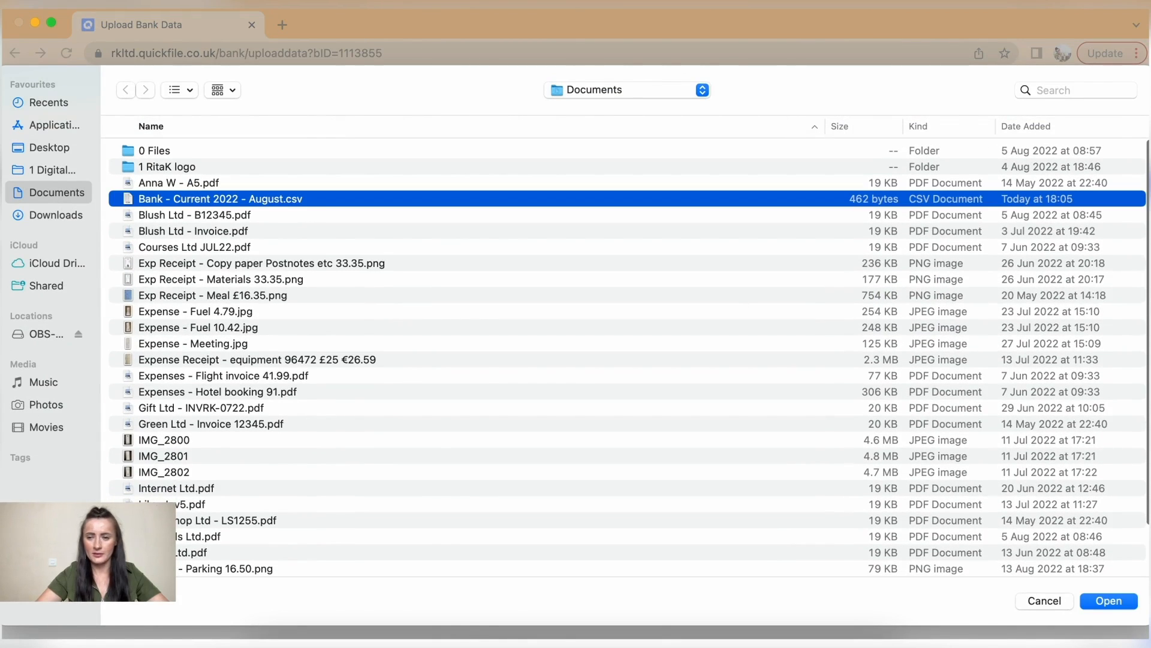
click(1108, 602)
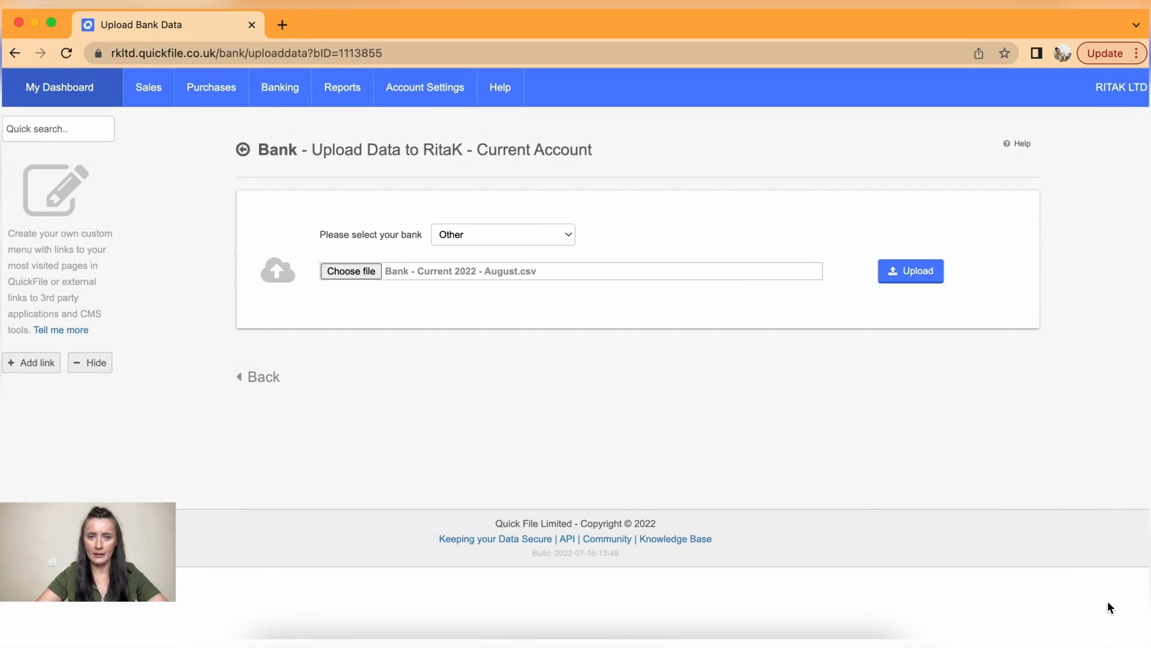
click(916, 276)
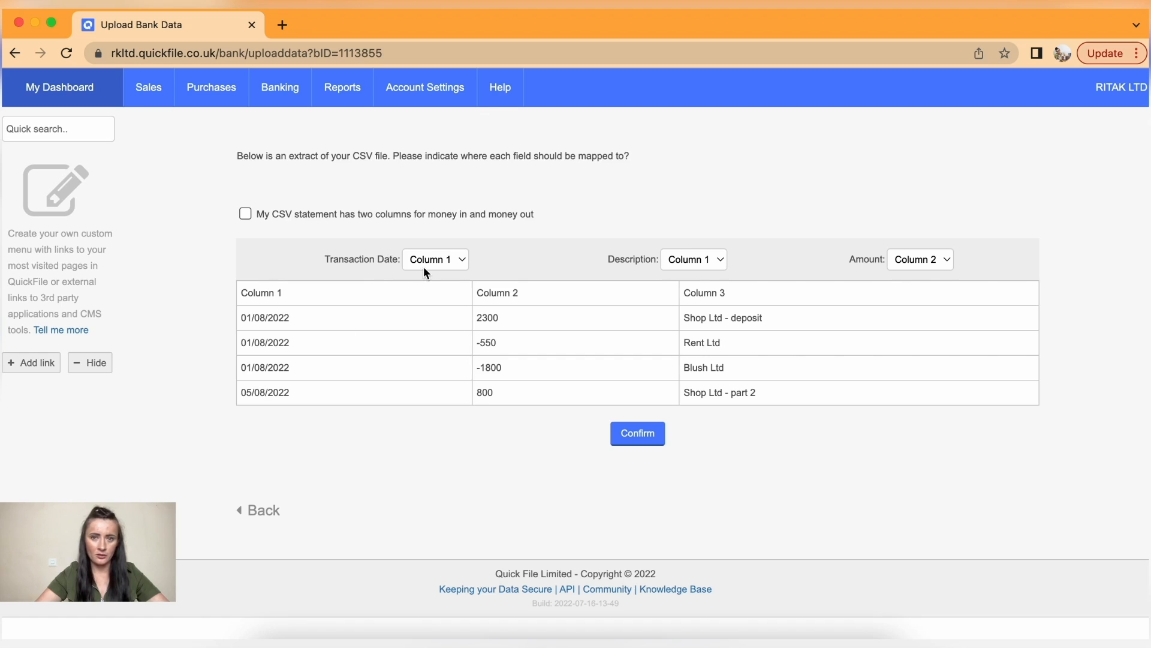
- Map the description to Column 3 and confirm the August CSV import
click(720, 259)
click(716, 294)
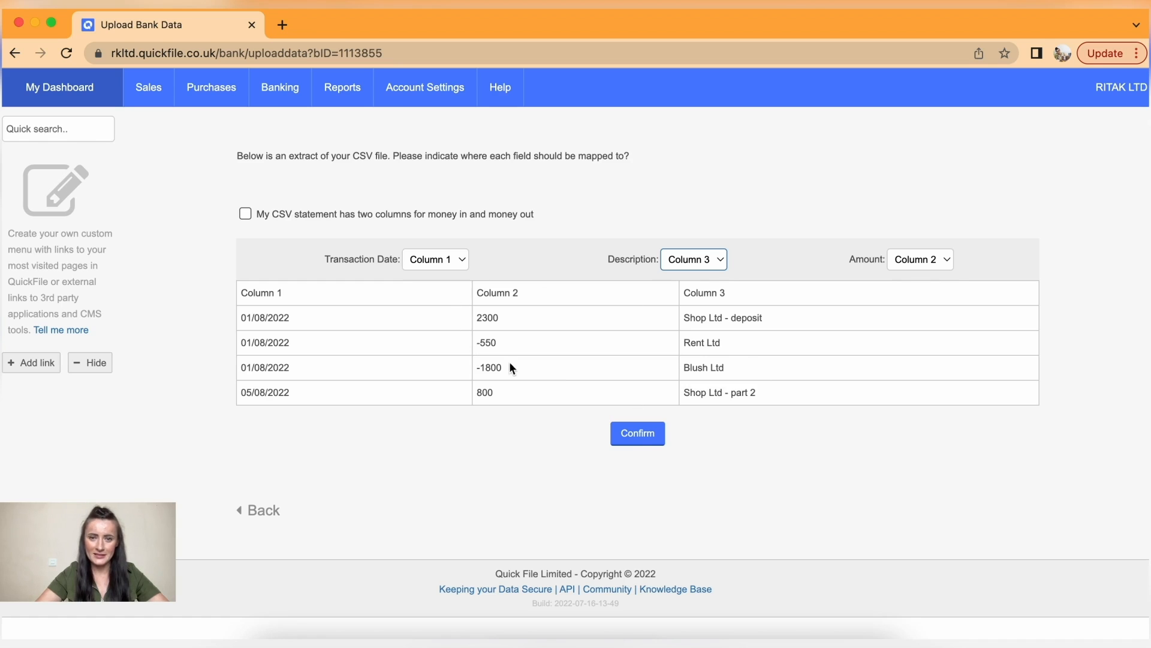
click(646, 442)
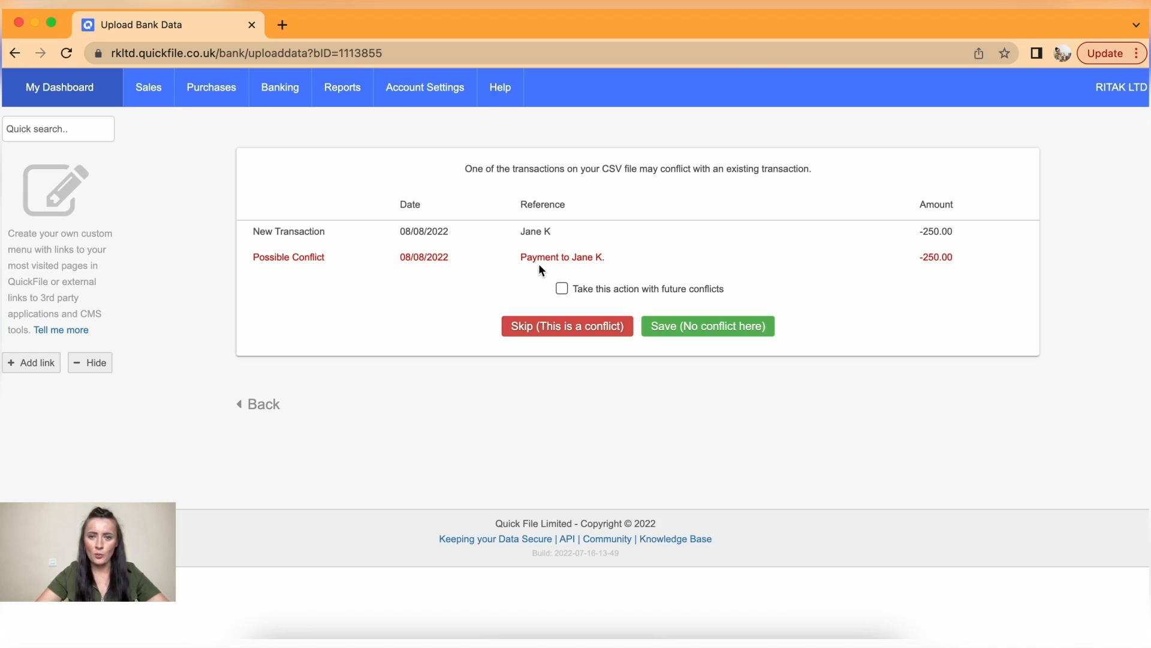
- Skip the -250.00 duplicate conflict and keep the 3100.00 Shop Ltd - part 3 entry
click(560, 330)
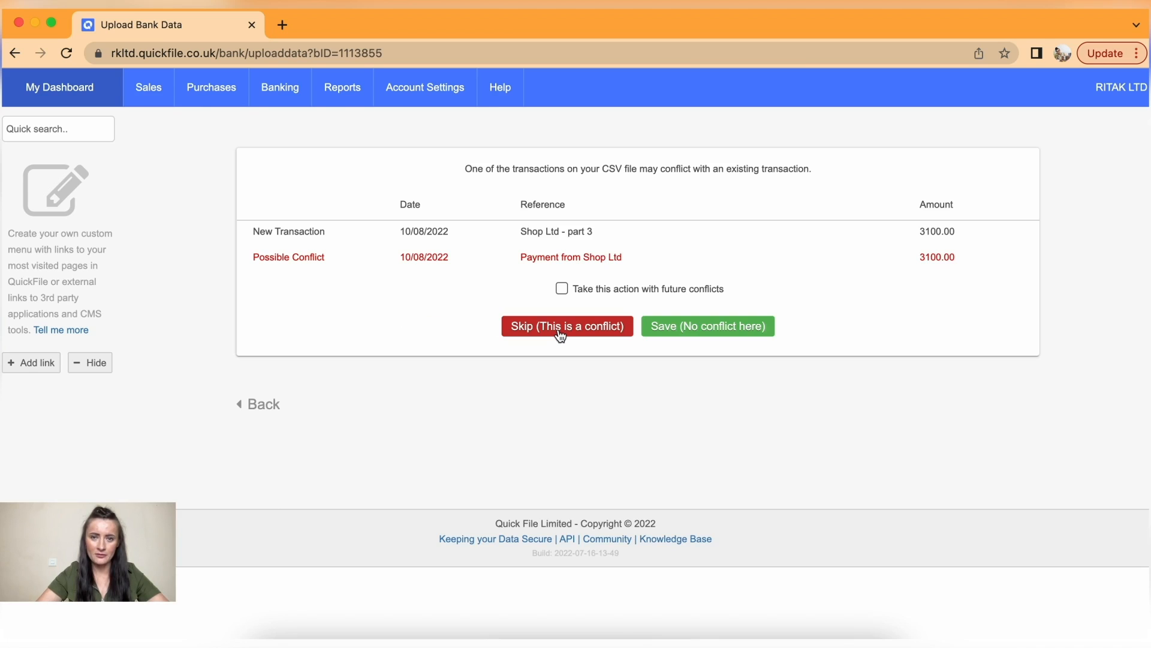
click(727, 332)
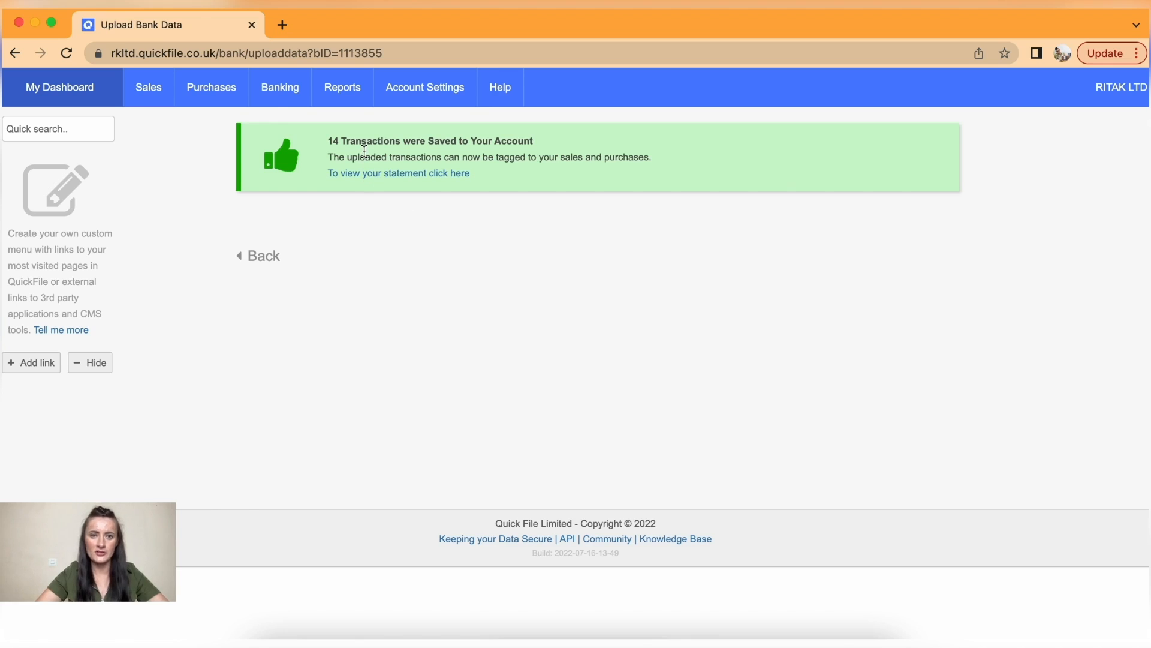
mouse_move(285, 106)
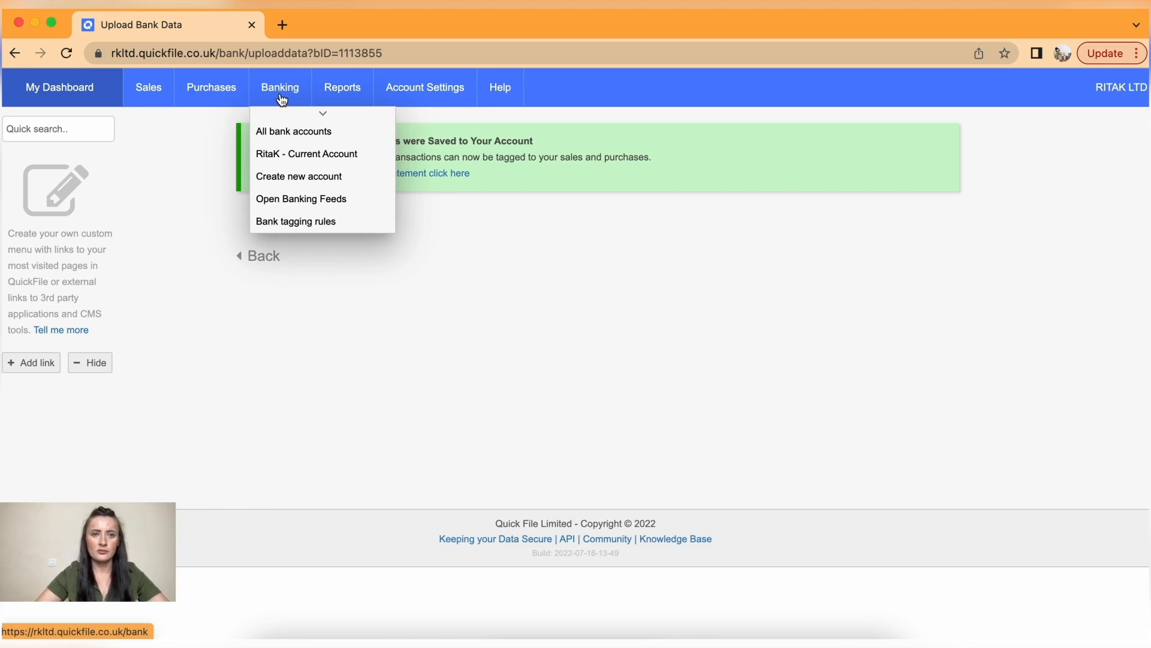
click(293, 154)
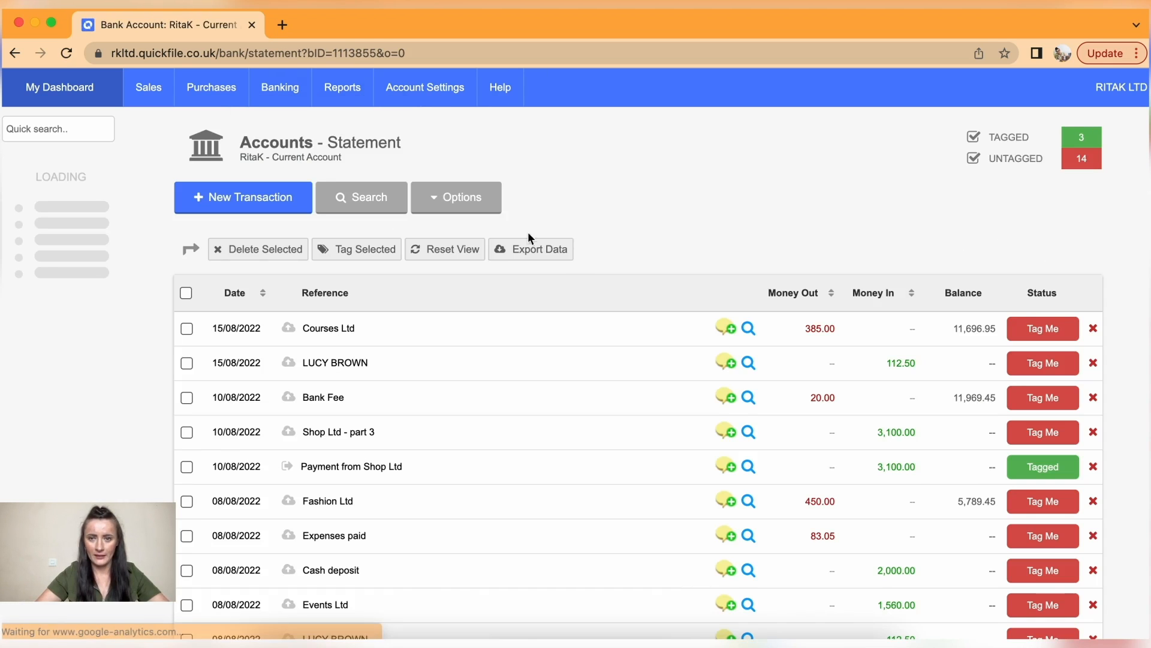
scroll(731, 474, down, 1)
scroll(732, 474, down, 5)
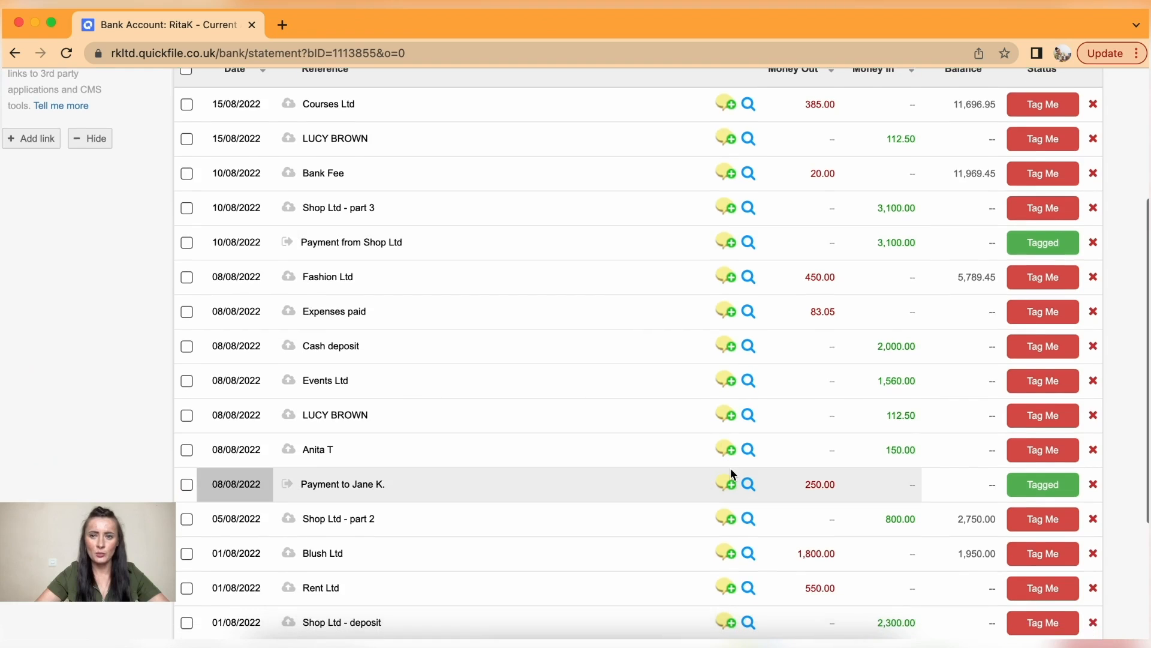
scroll(730, 472, up, 3)
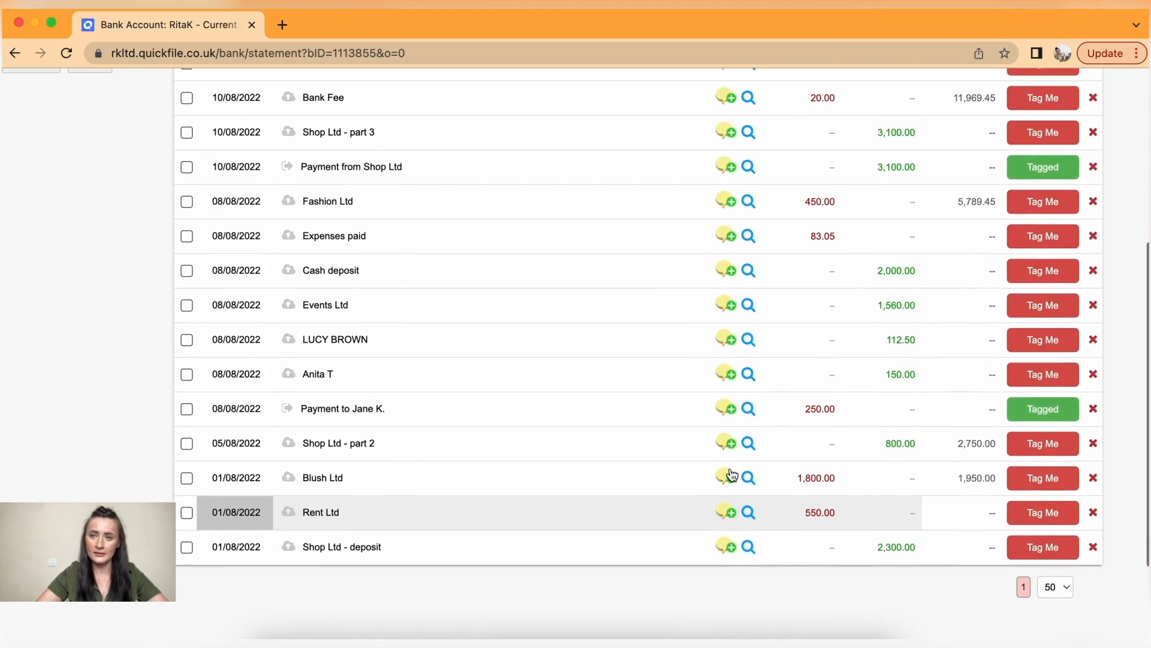
scroll(730, 472, up, 4)
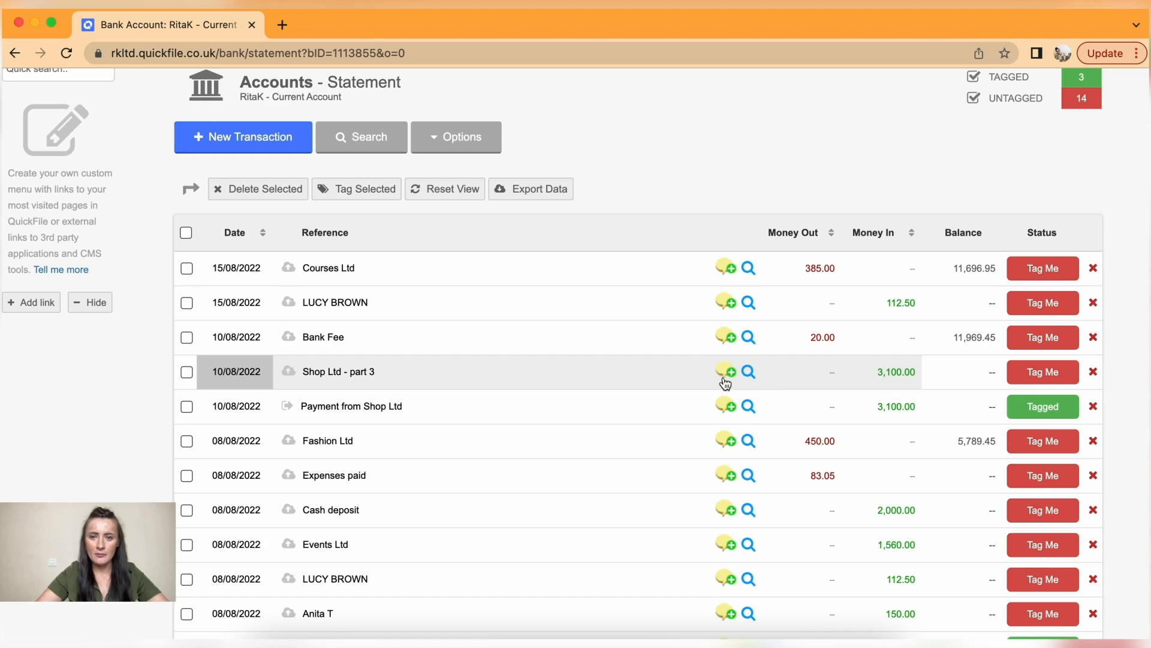
click(286, 412)
mouse_move(284, 414)
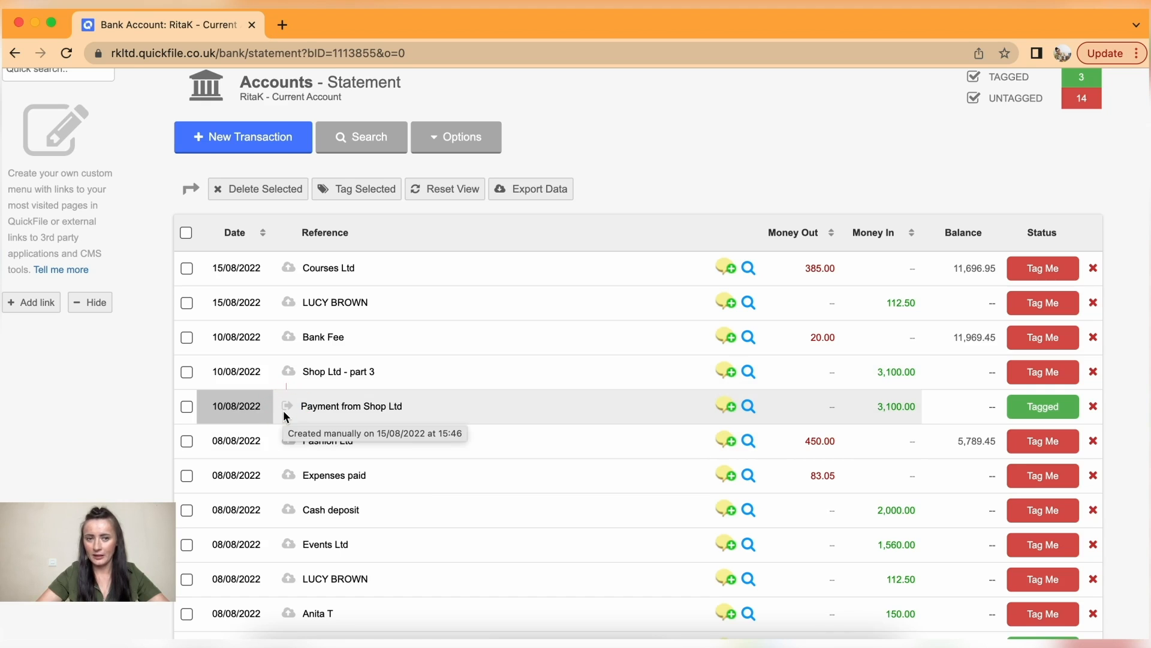
mouse_move(291, 375)
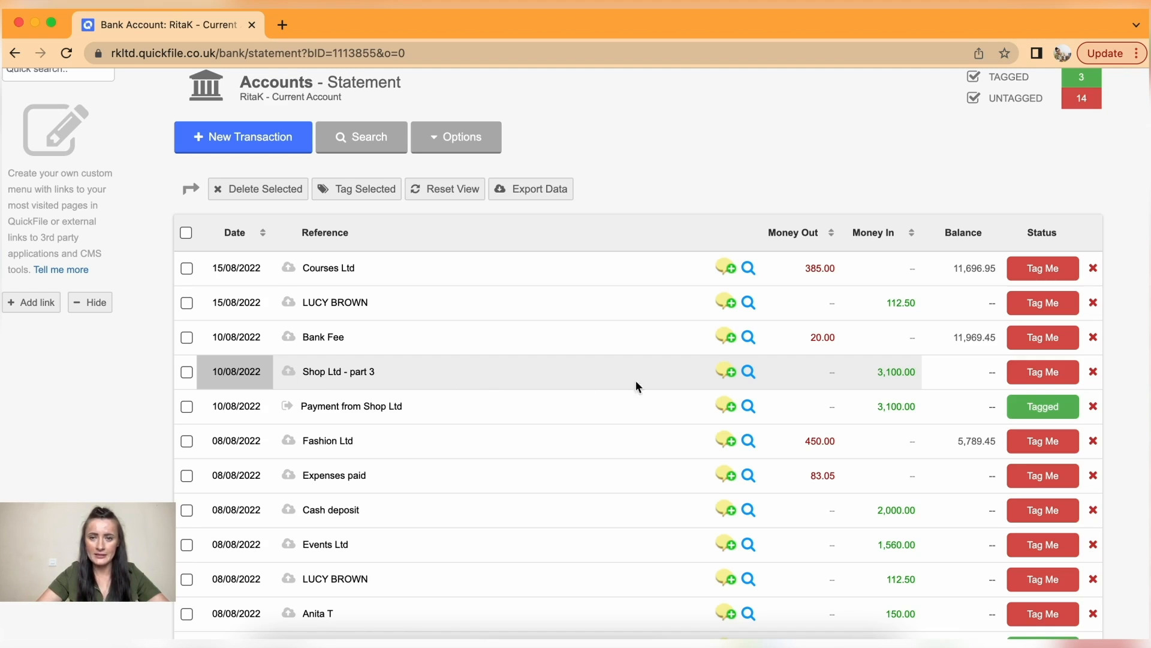
- Delete the duplicate 3,100.00 Shop Ltd - part 3 receipt and review the statement
click(1094, 378)
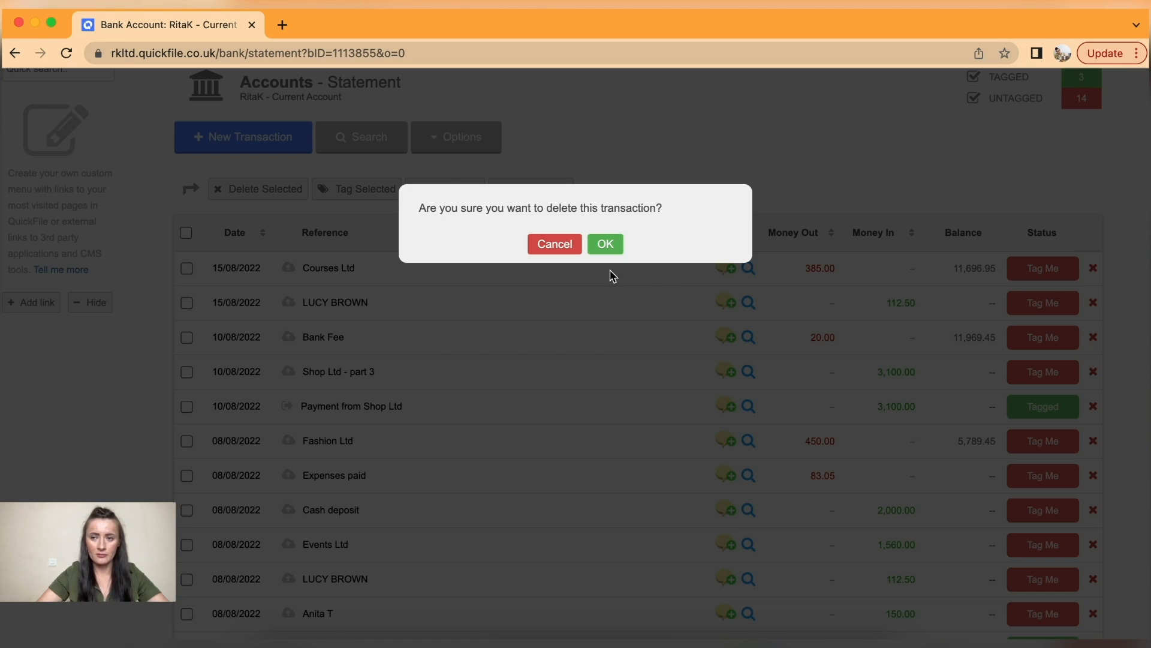
click(605, 245)
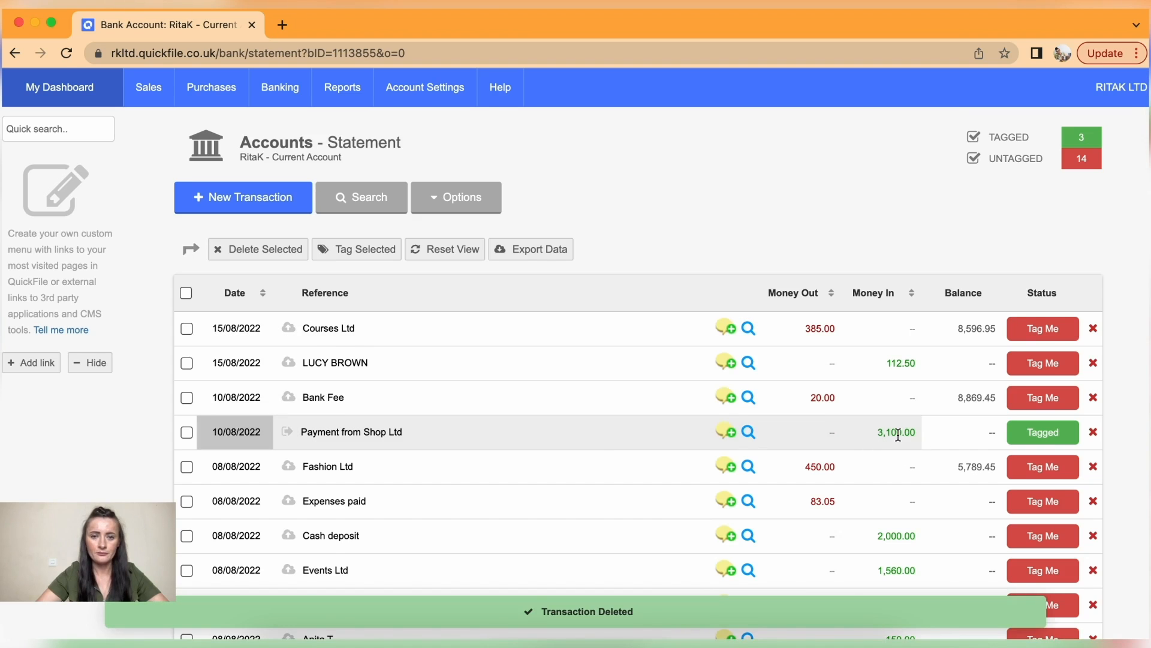
scroll(897, 433, down, 3)
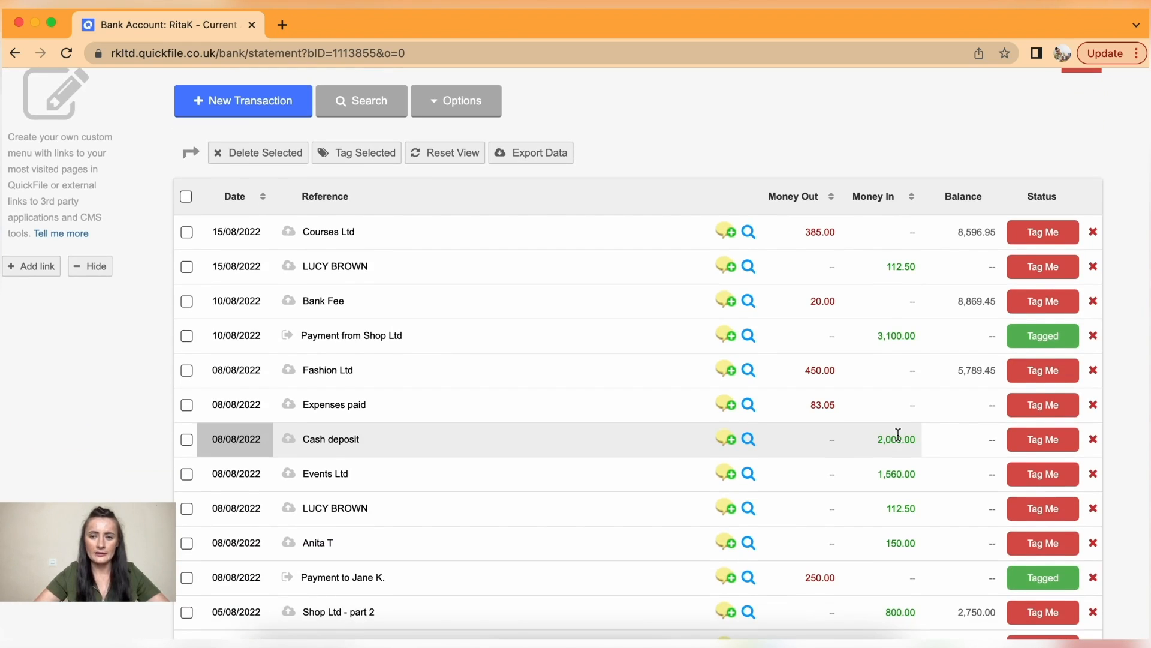
scroll(898, 434, down, 2)
scroll(898, 434, up, 3)
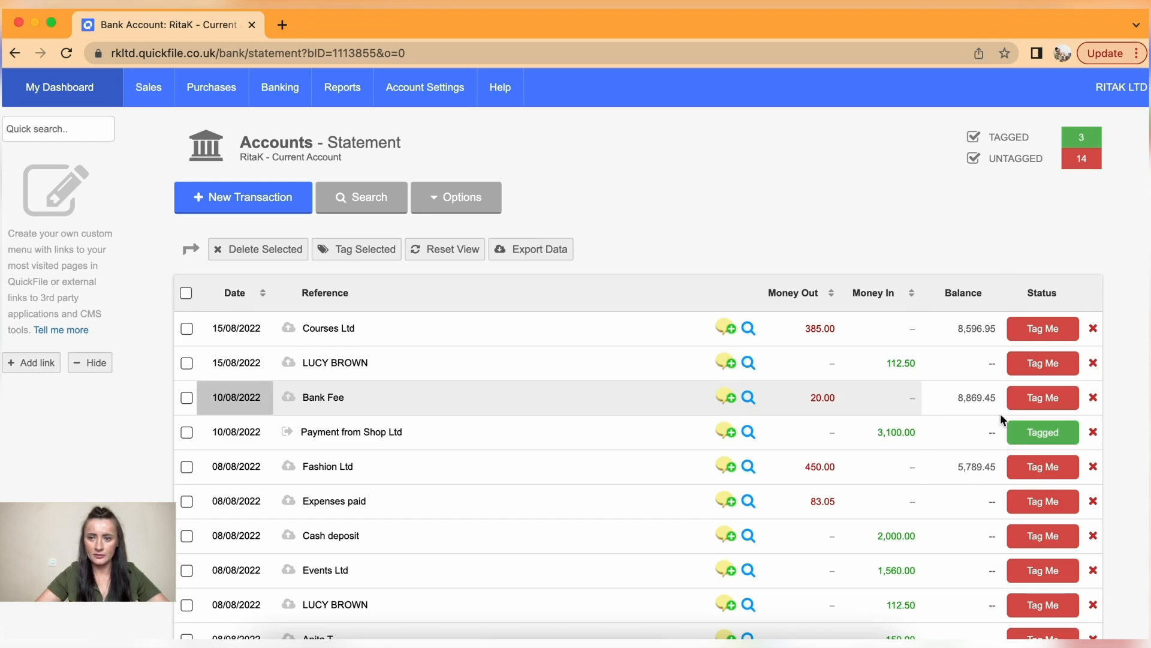
scroll(957, 477, down, 3)
scroll(958, 477, down, 5)
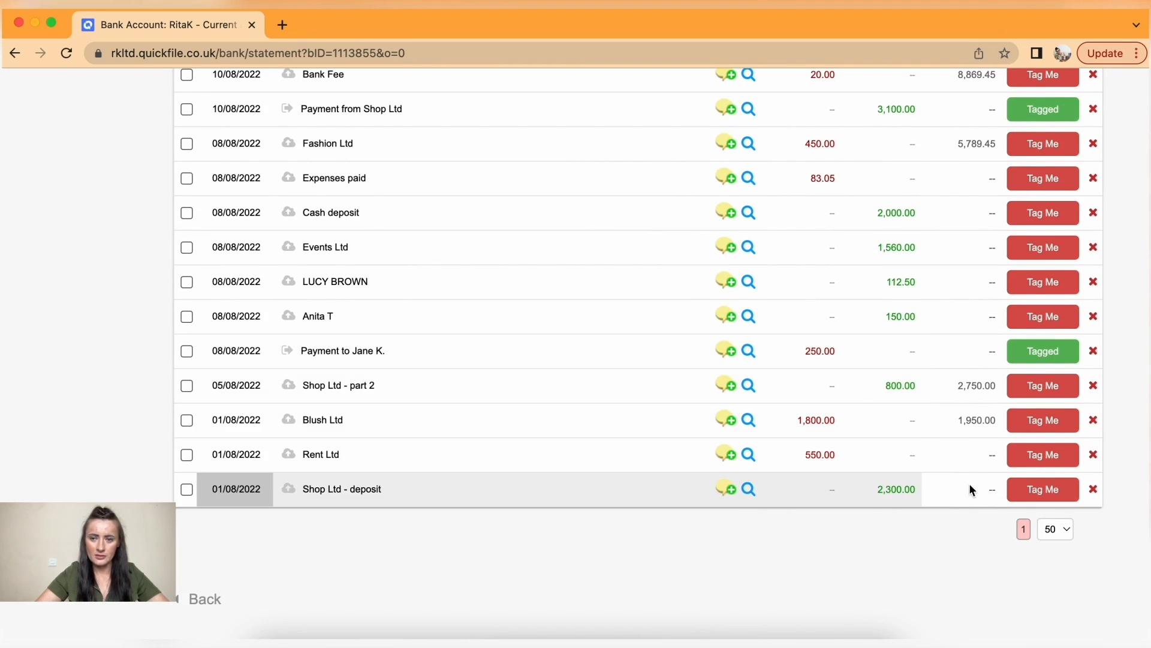
scroll(988, 489, up, 5)
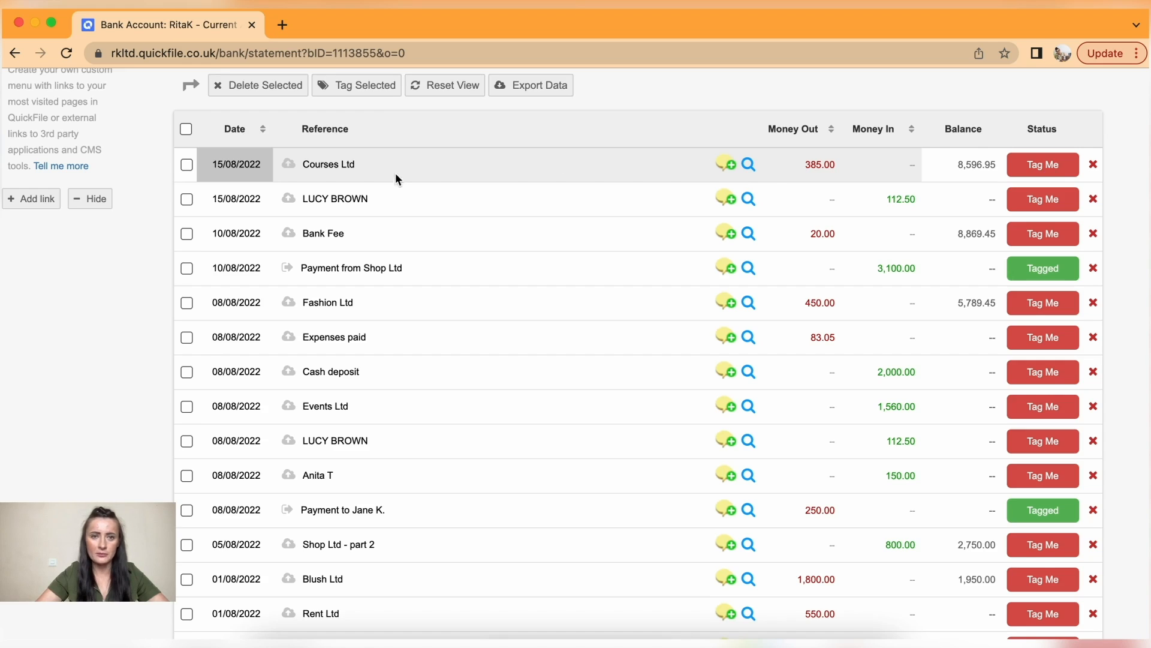
- Tag the 15/08/2022 Courses Ltd 385.00 payment as a supplier payment for purchase QF00007
click(1043, 165)
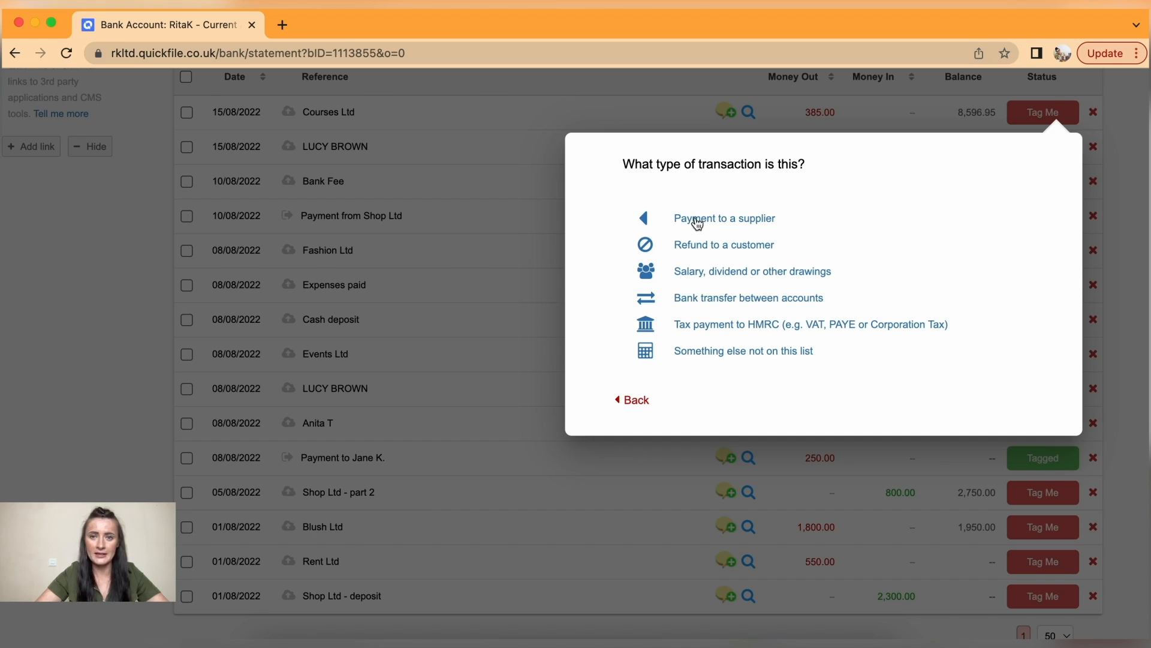
click(694, 221)
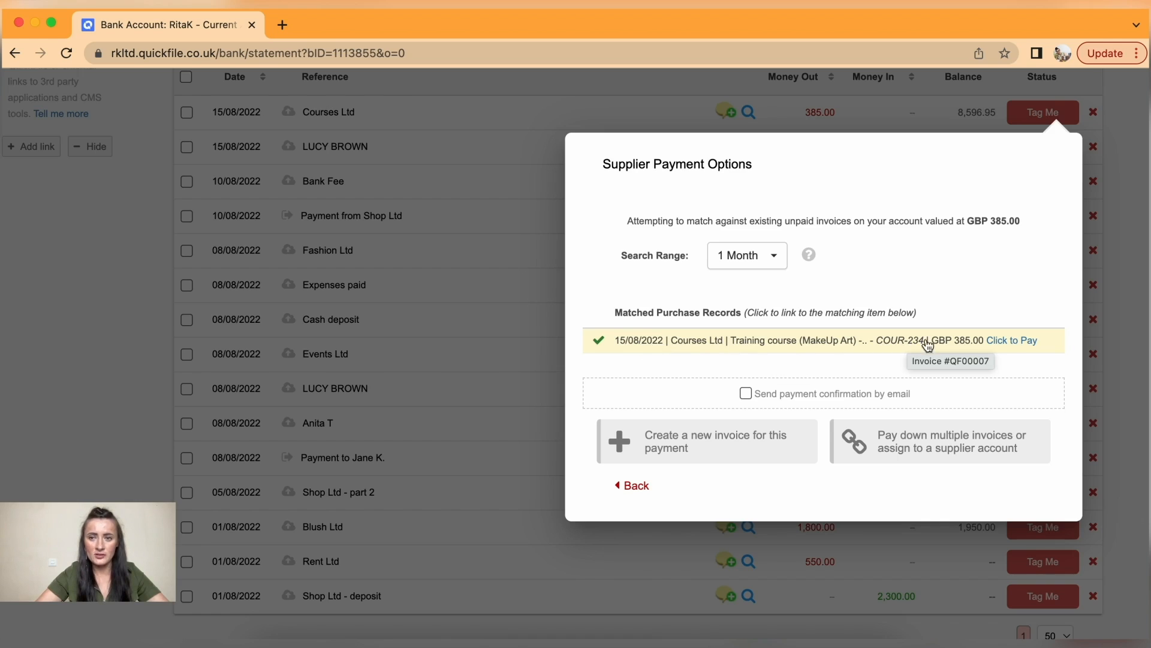
click(1012, 342)
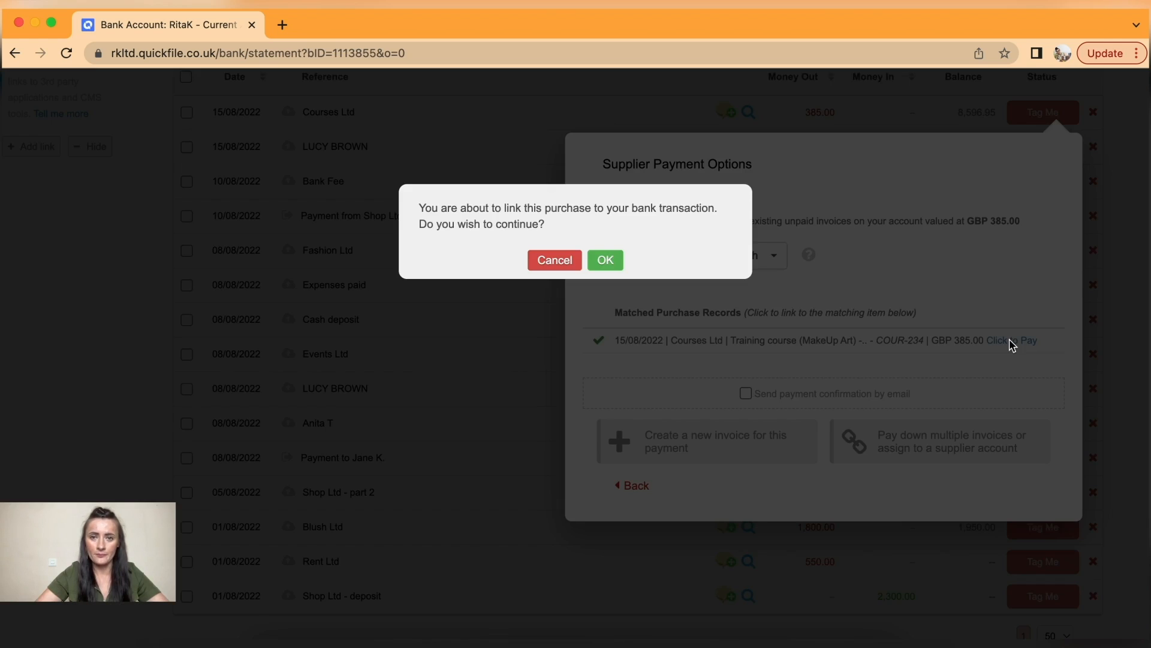
click(606, 260)
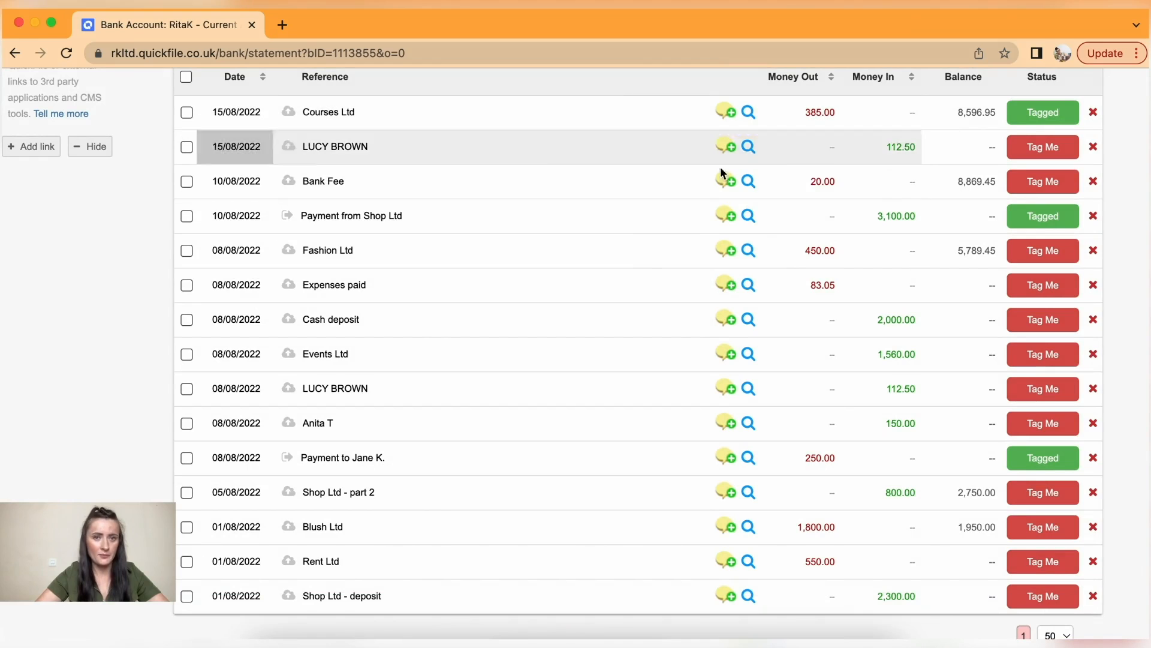
- Tag the 15/08/2022 112.50 customer receipt against invoice #000005, then begin tagging the Bank Fee
click(1054, 151)
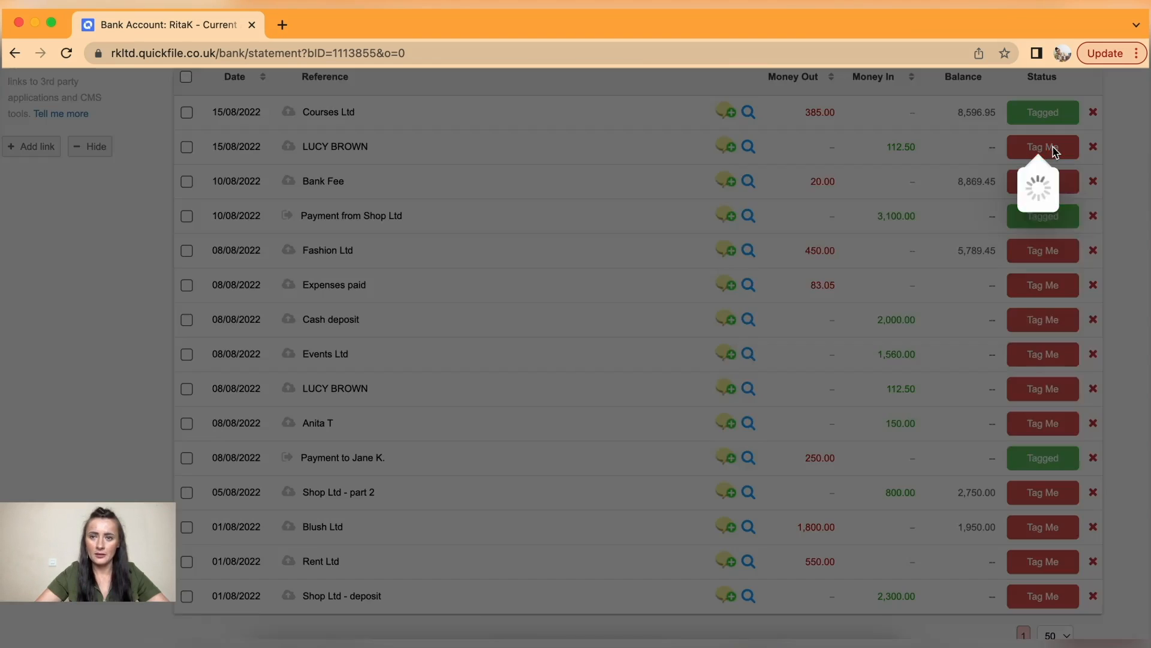
click(719, 221)
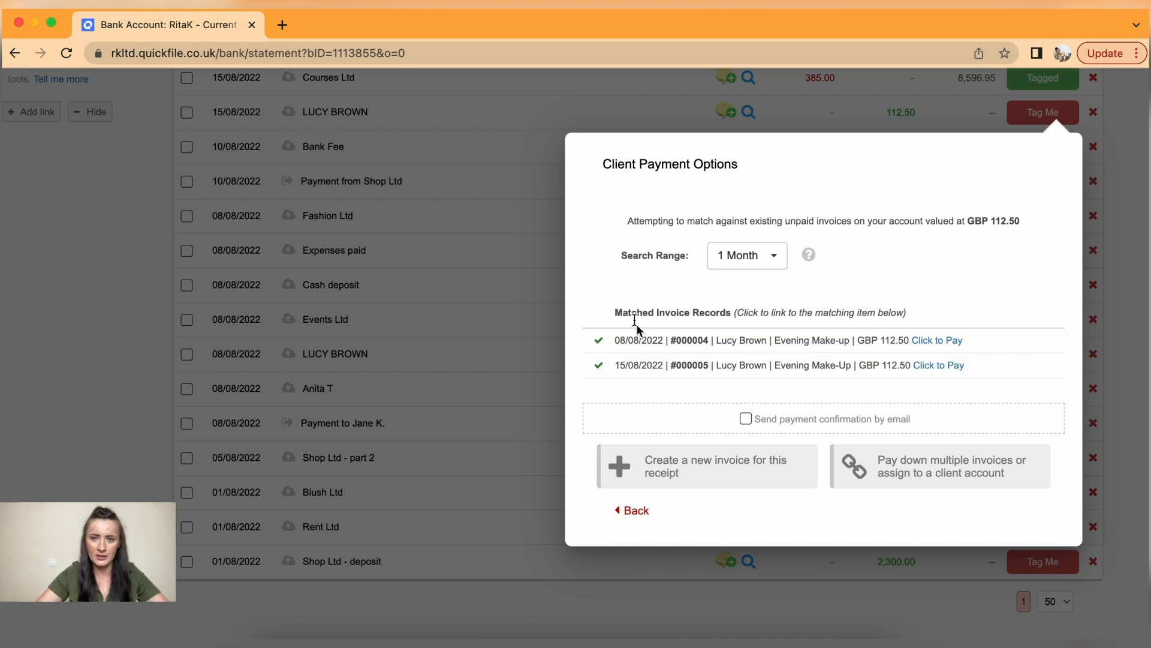
click(935, 367)
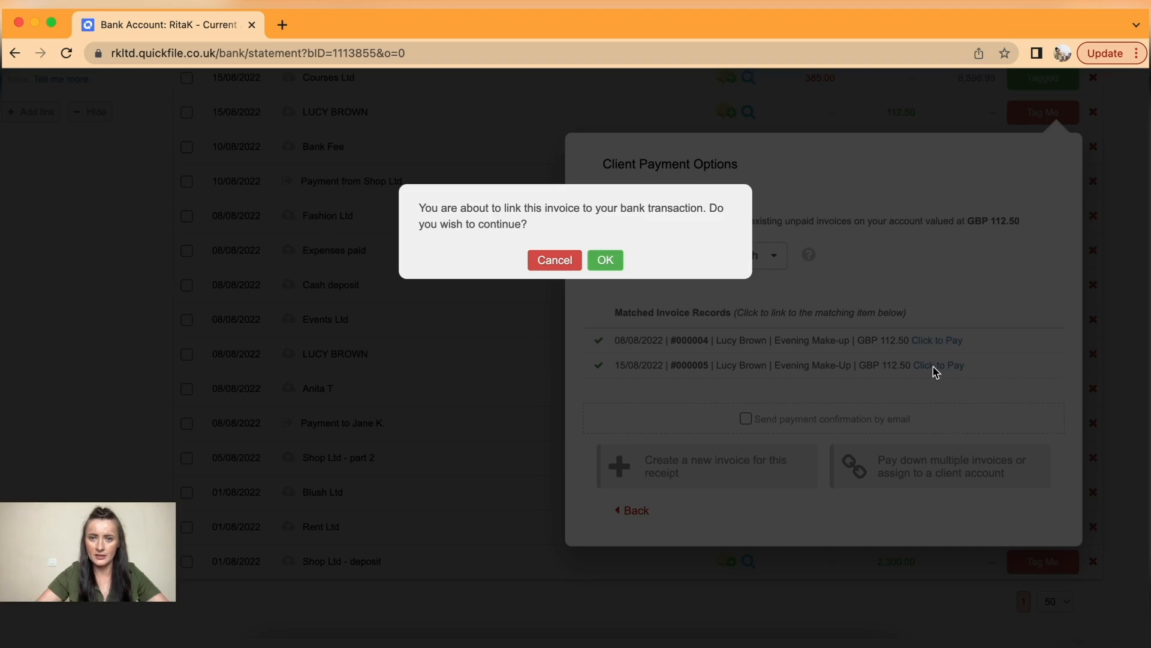
click(605, 260)
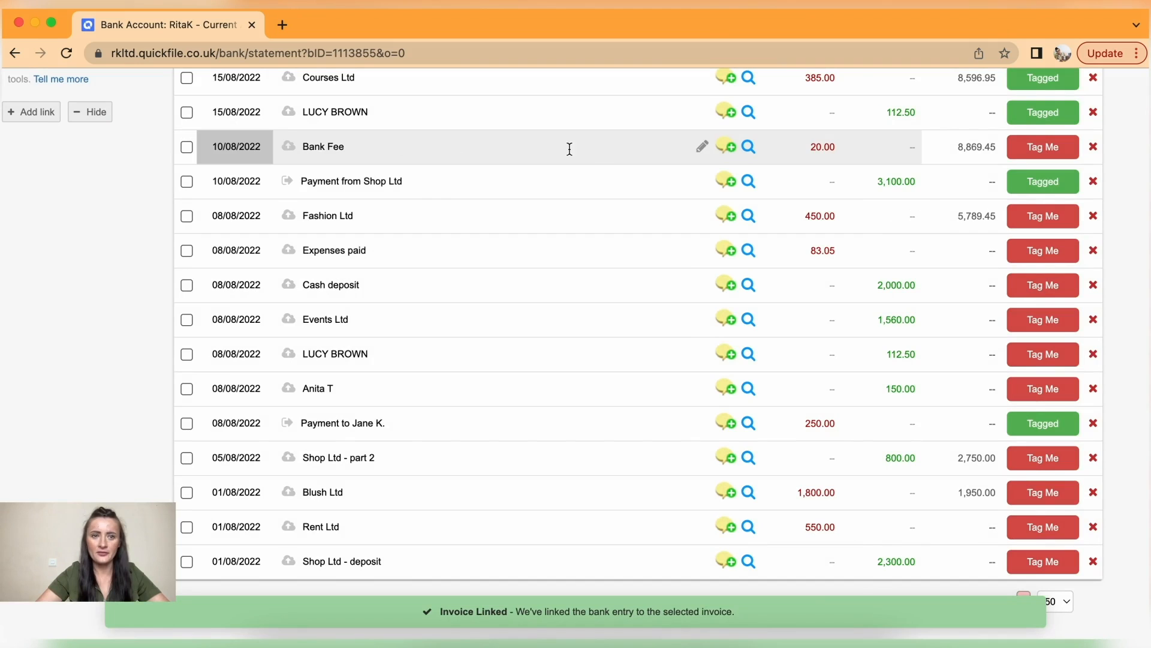
click(1043, 147)
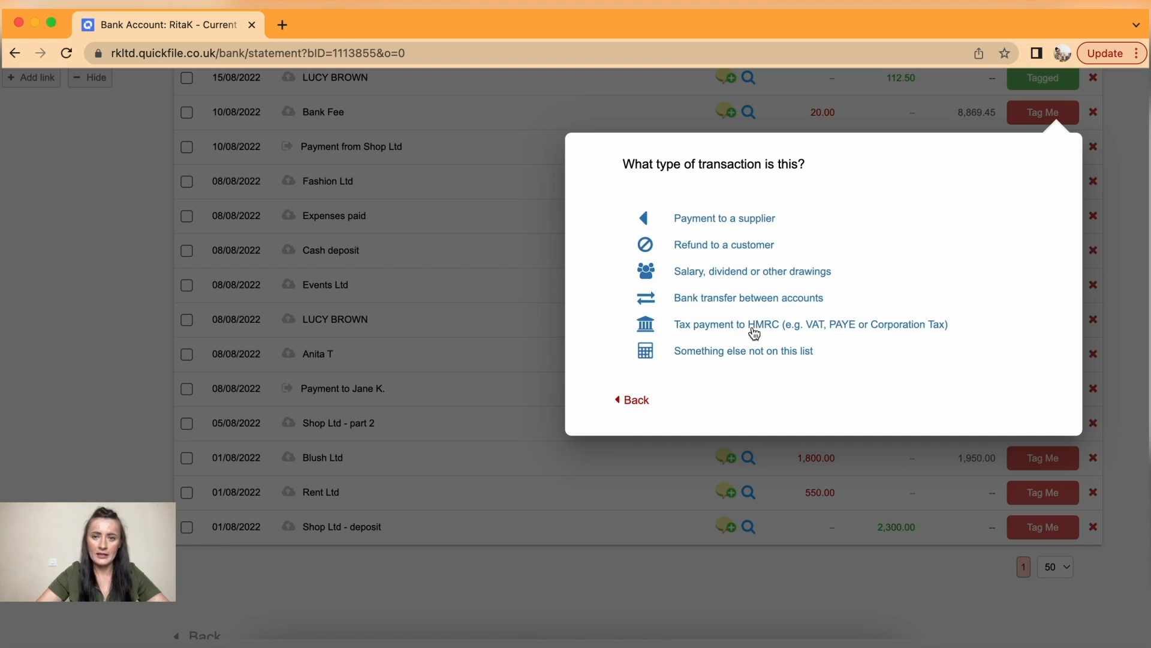
- Tag the 20.00 Bank Fee as an other expense 'Bank charge' posted to Bank Charges (7901)
click(717, 354)
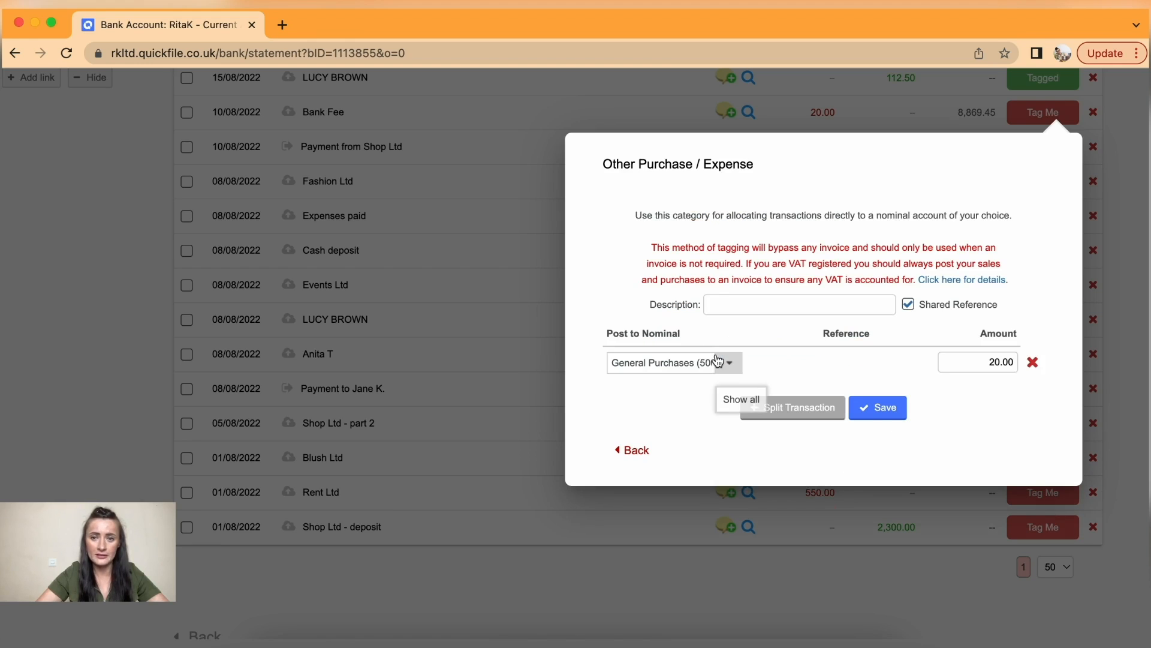
click(760, 303)
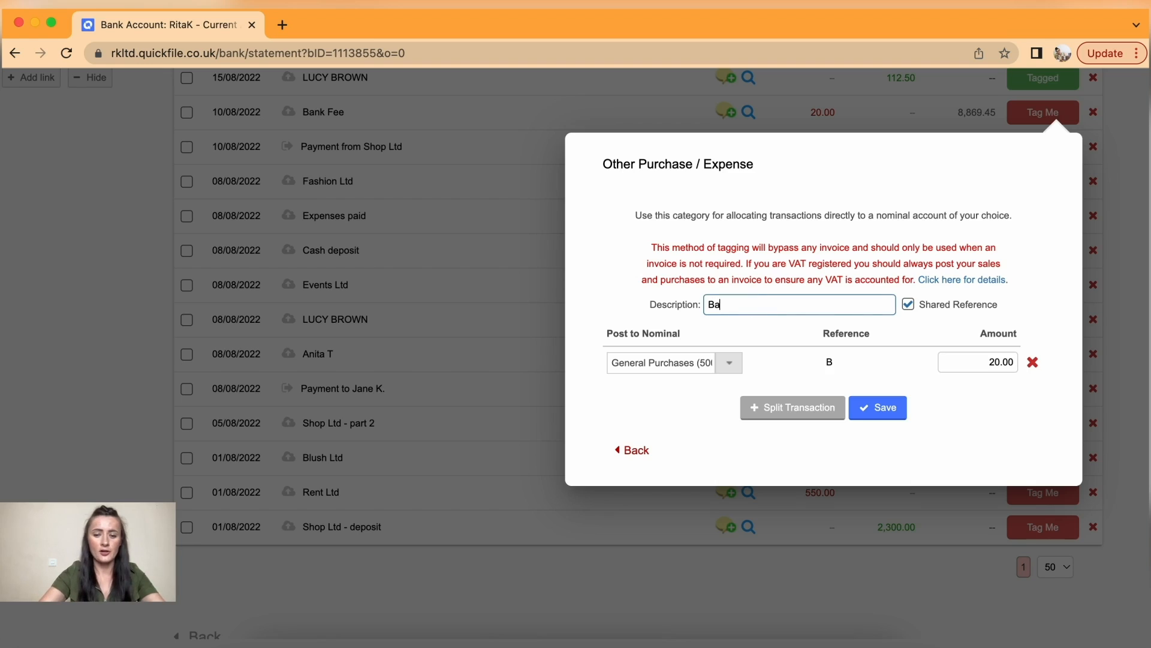
text(Bank charges)
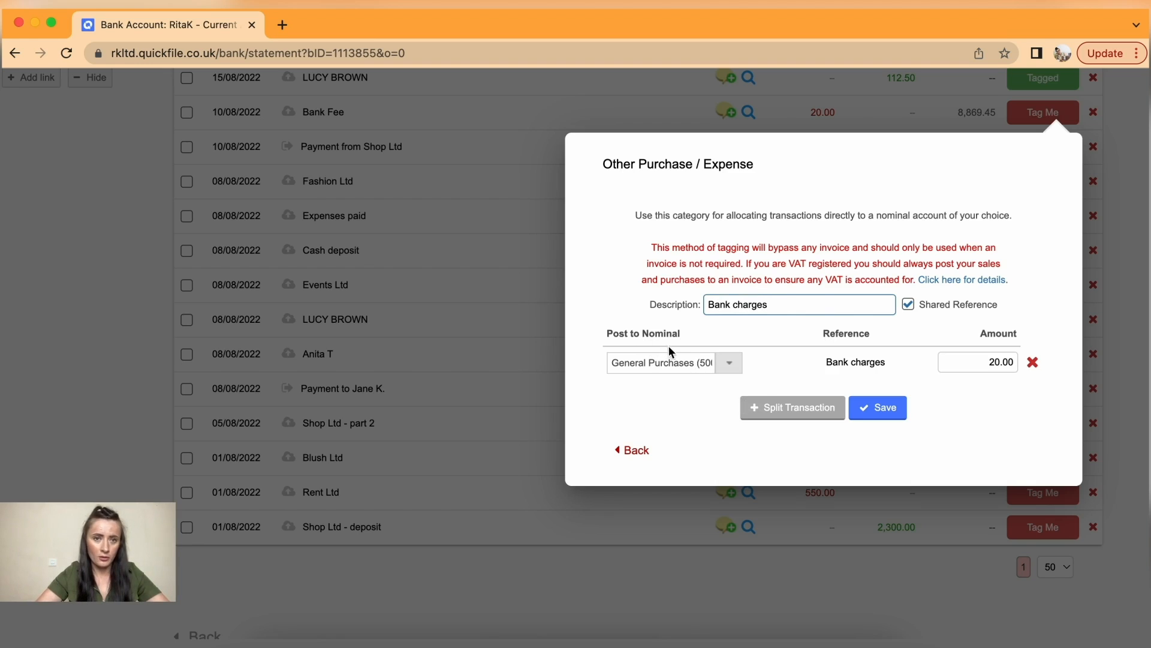
click(728, 364)
scroll(672, 453, down, 2)
scroll(672, 455, down, 1)
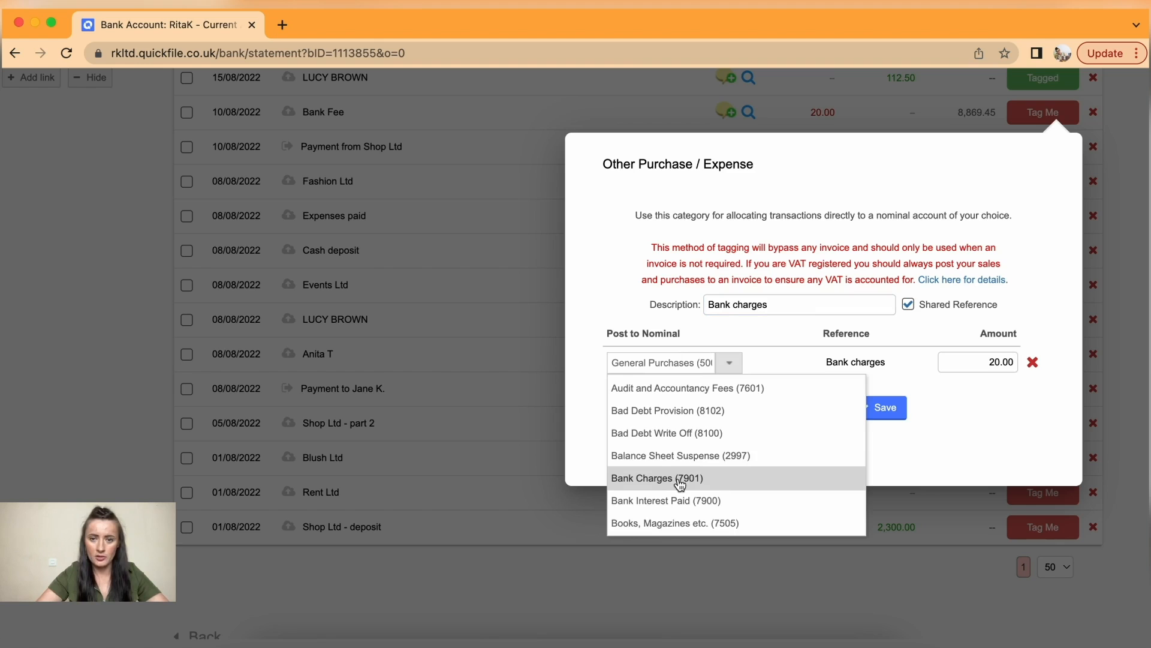
click(673, 478)
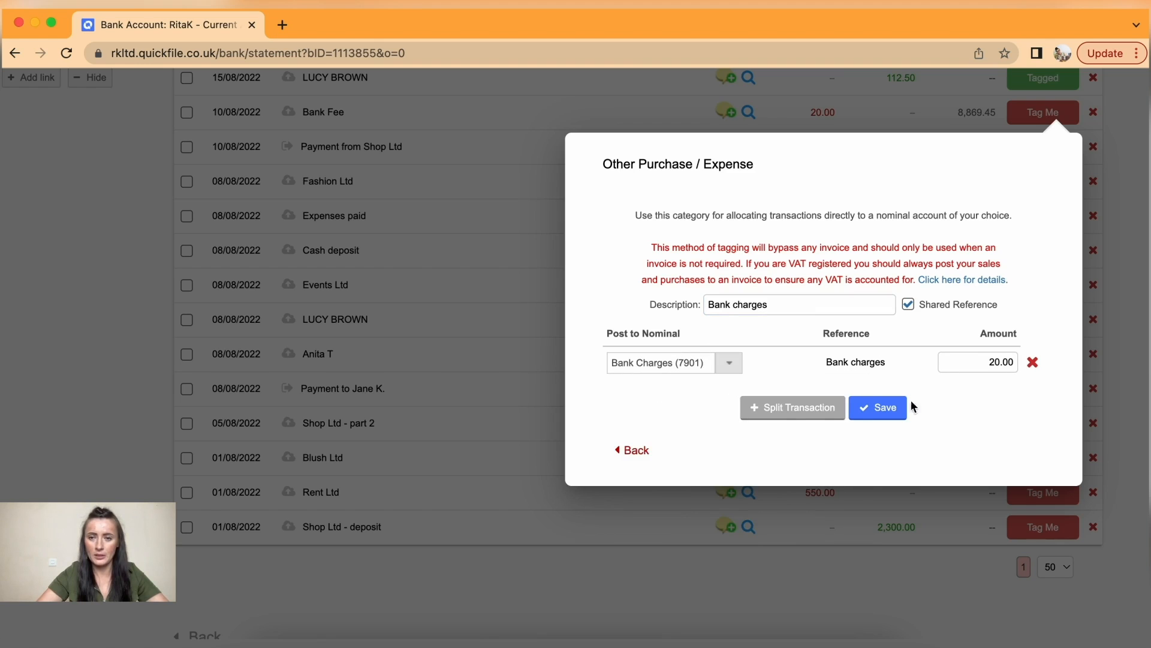
click(876, 408)
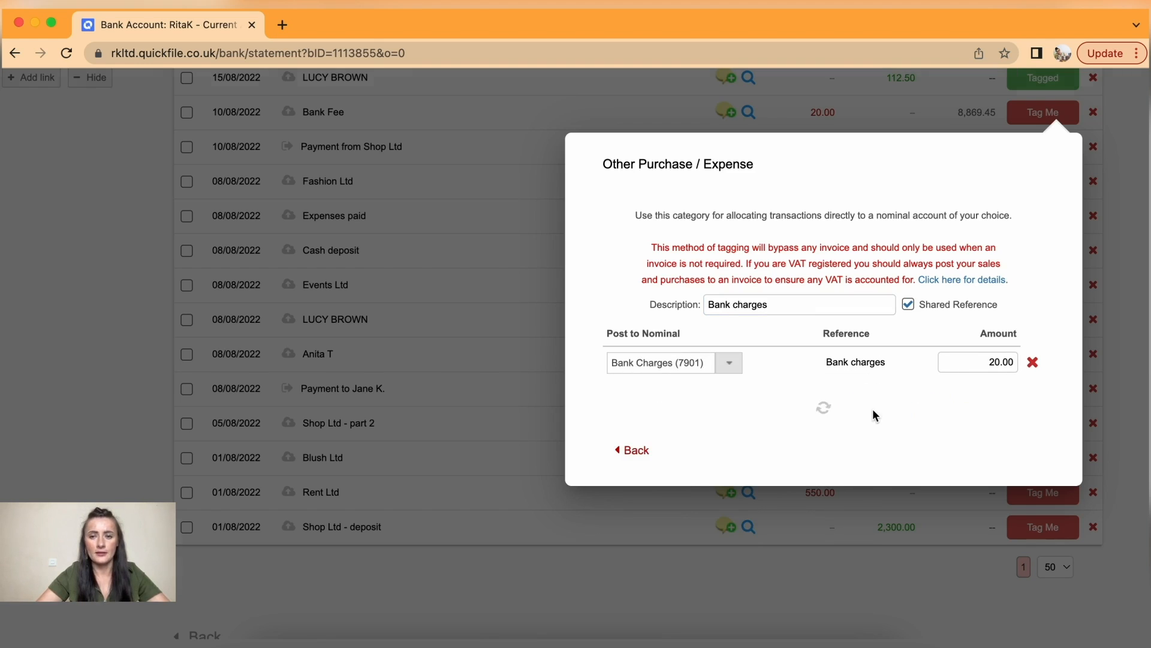
scroll(872, 409, down, 3)
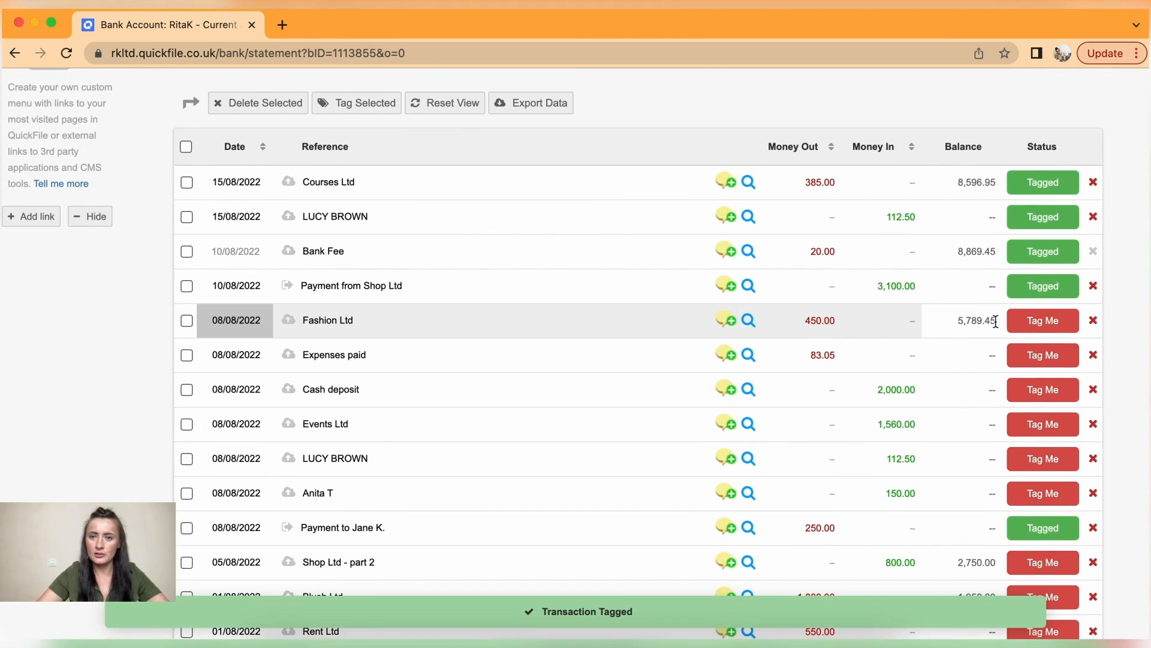
click(1034, 324)
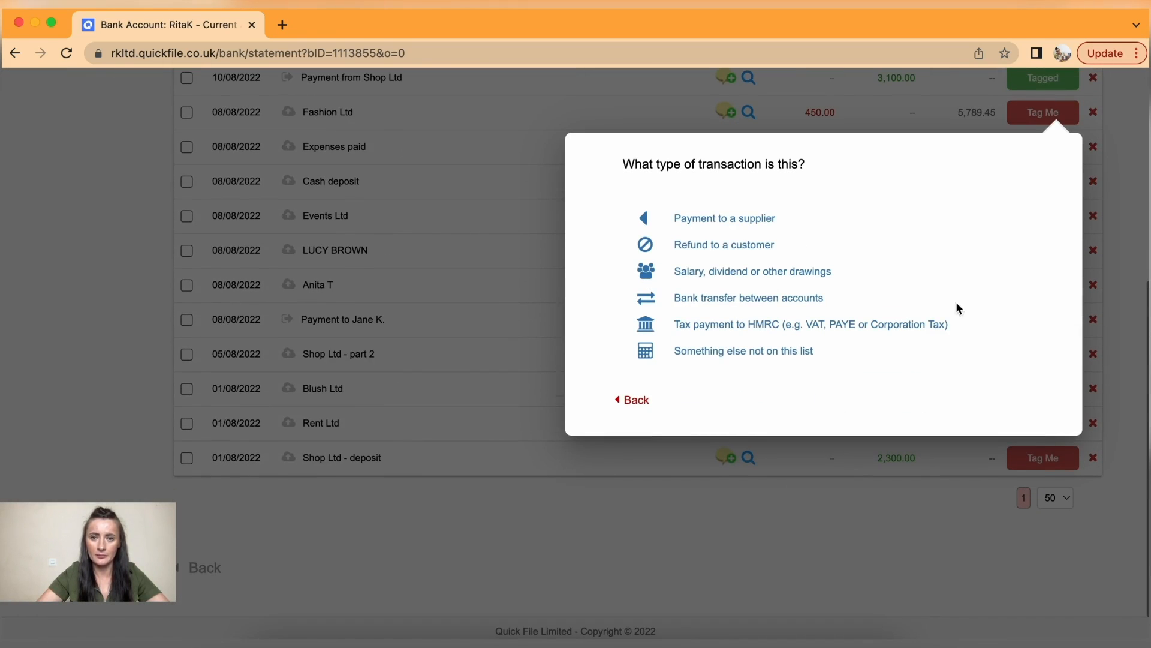
click(722, 218)
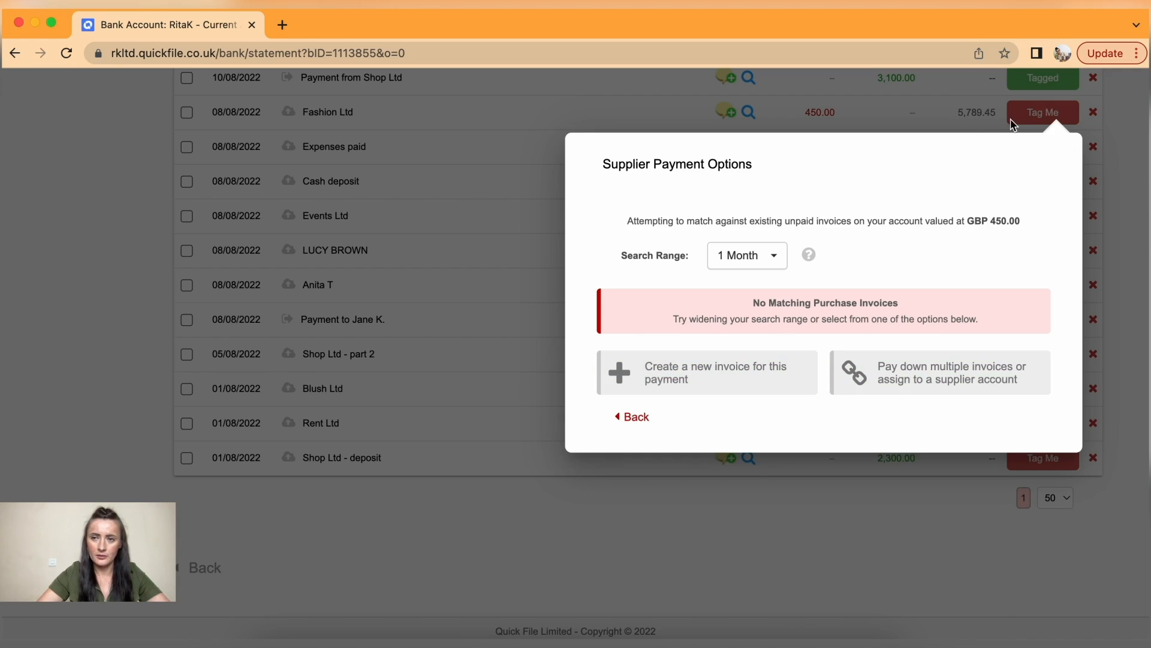
click(632, 419)
click(636, 403)
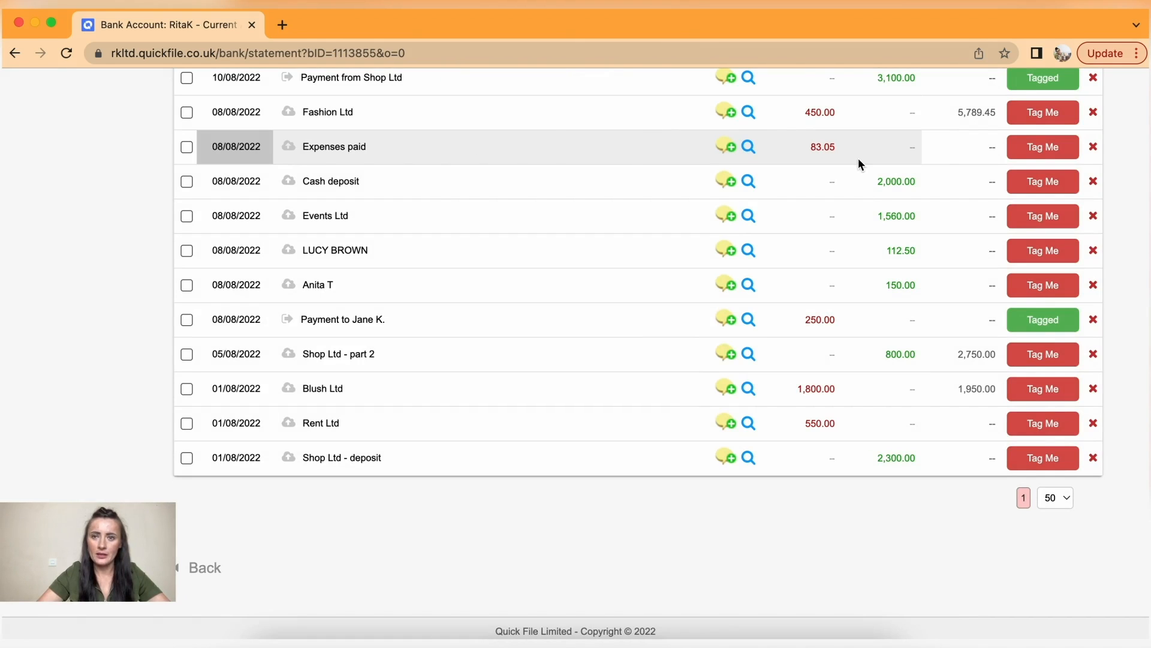
click(1038, 150)
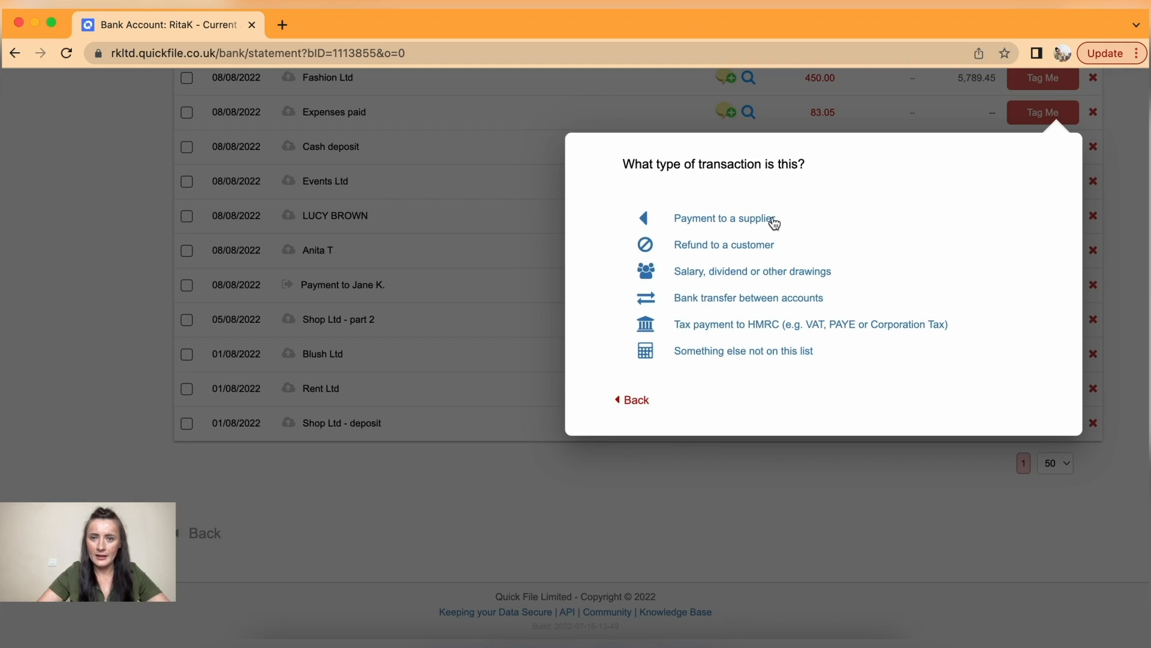
click(754, 222)
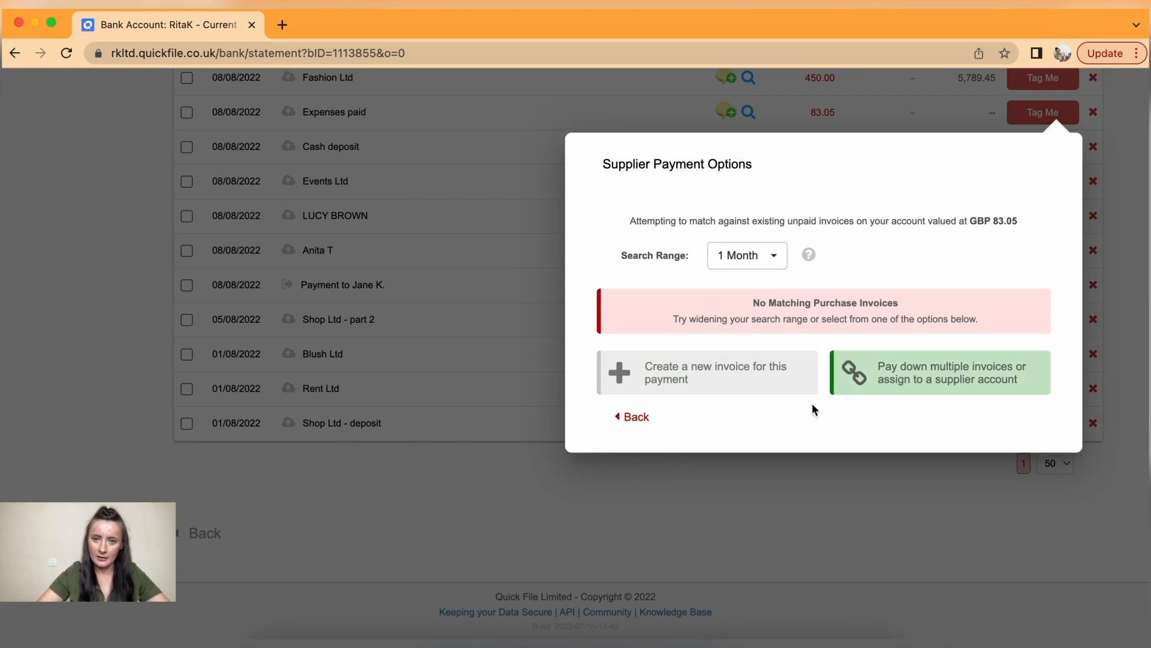
click(631, 418)
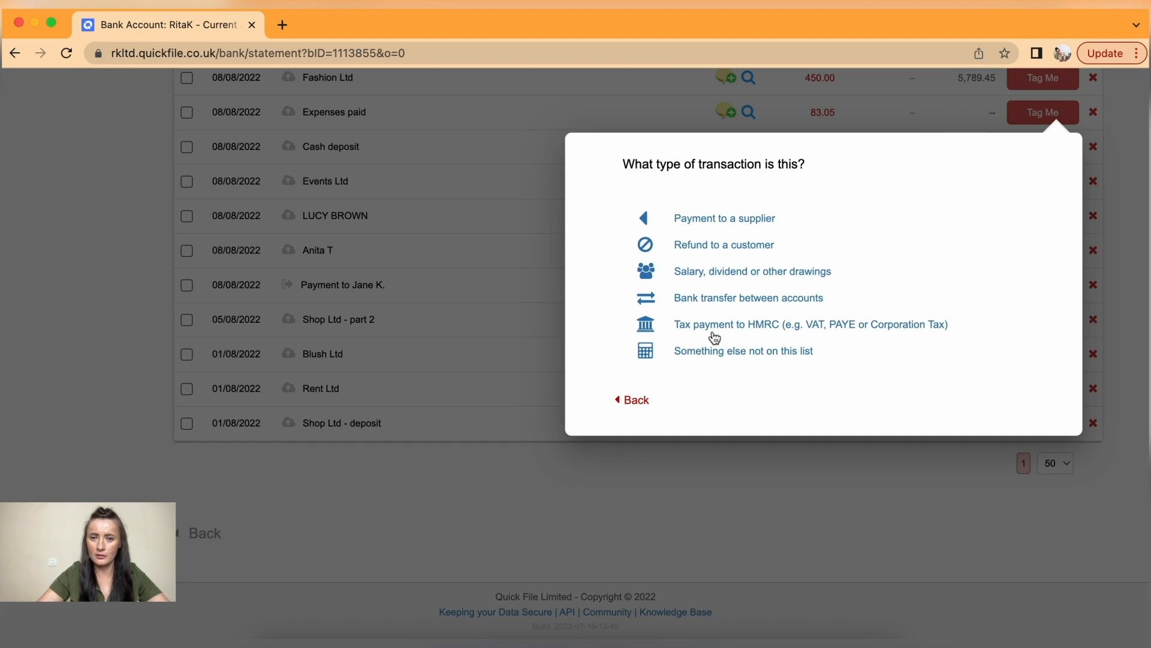
click(628, 409)
scroll(912, 303, up, 1)
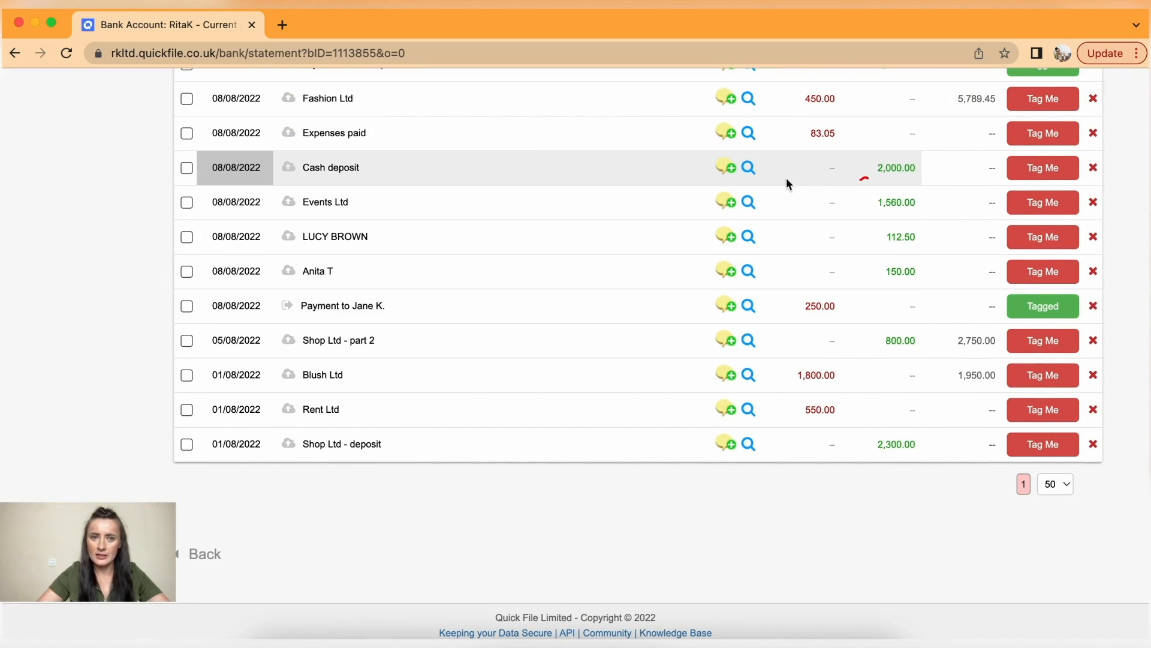
- Tag the Cash deposit as a transfer from the petty cash account
click(1041, 171)
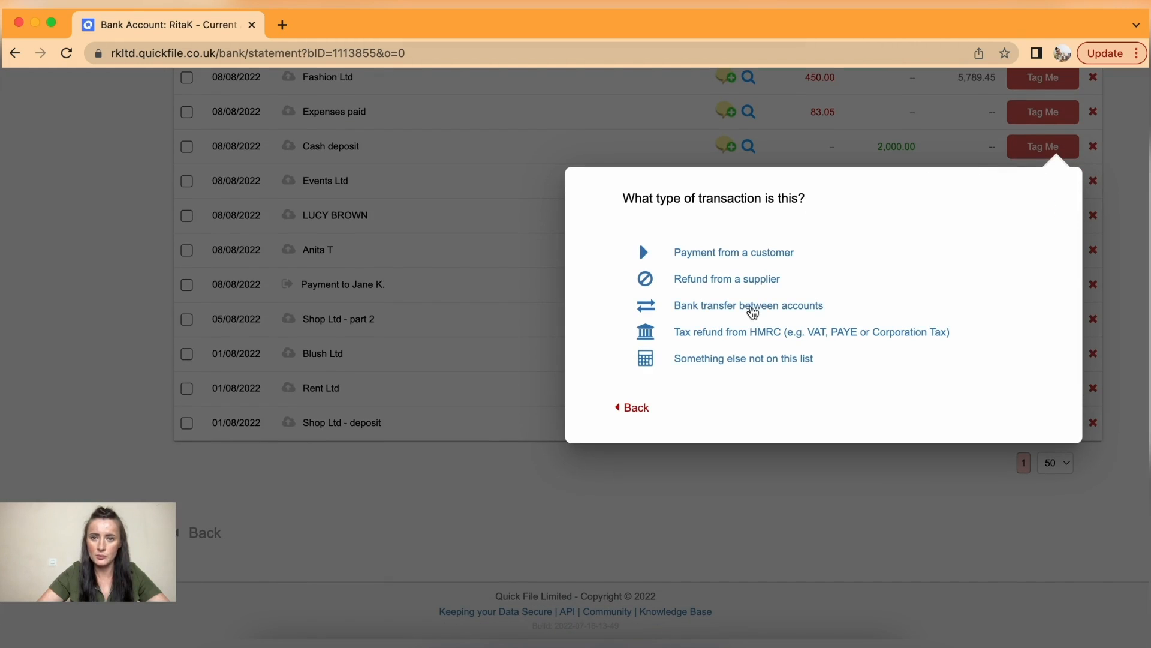
click(749, 307)
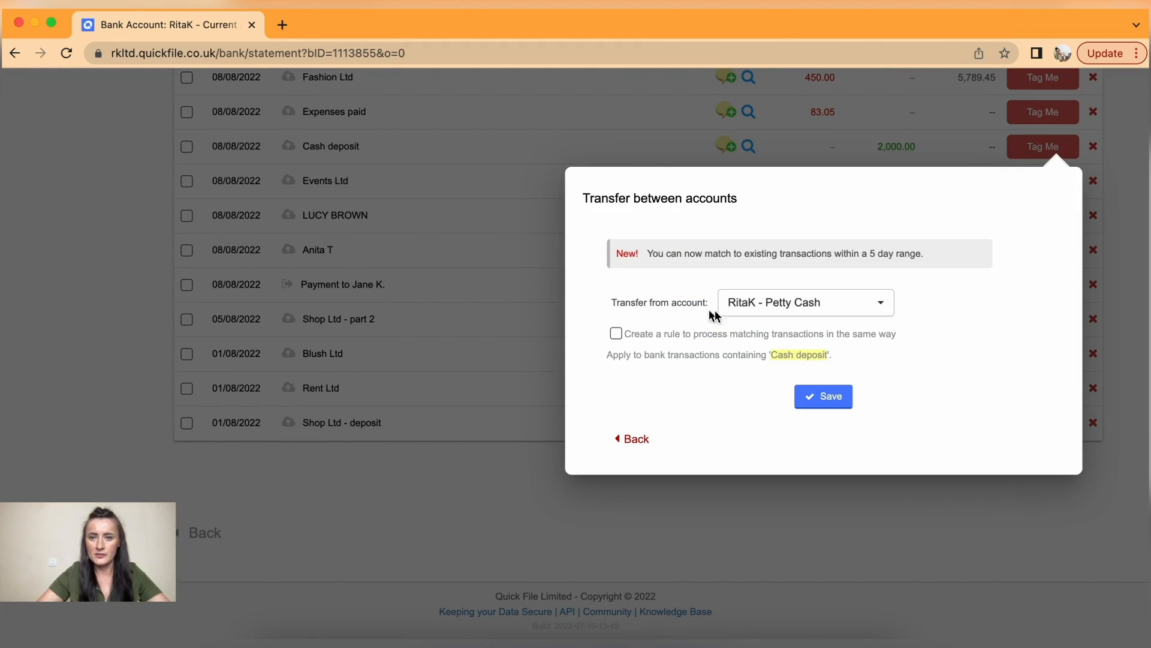
click(838, 397)
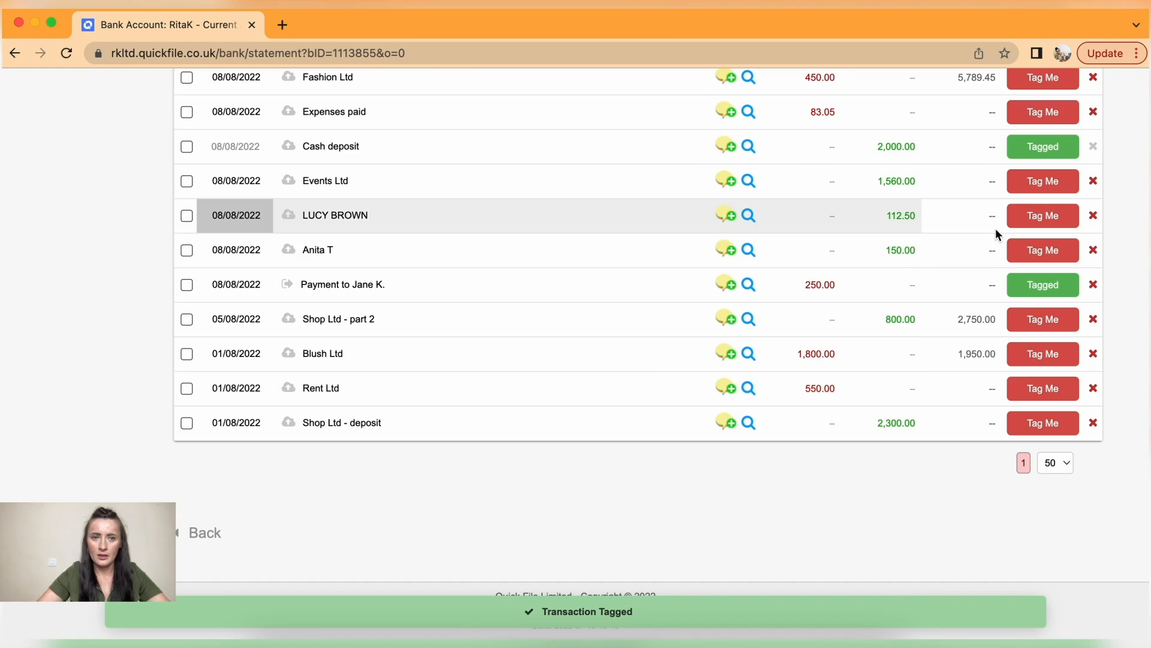
- Tag the Events Ltd 1,560.00 customer receipt against invoices #000008 and #000009
click(1037, 182)
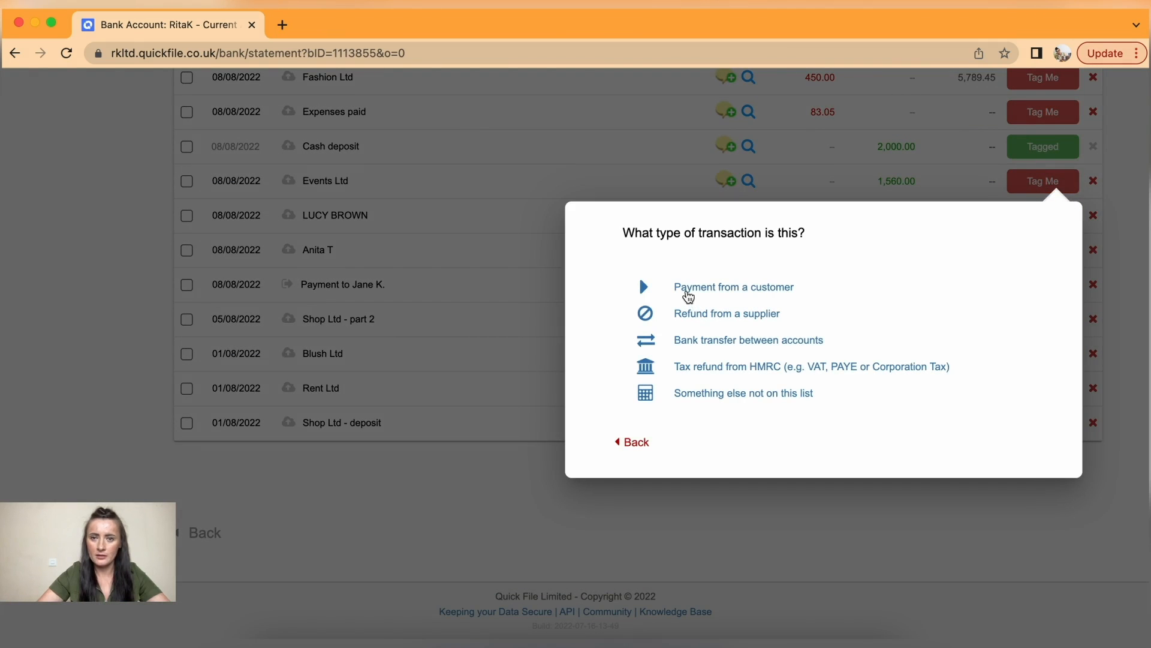
click(689, 292)
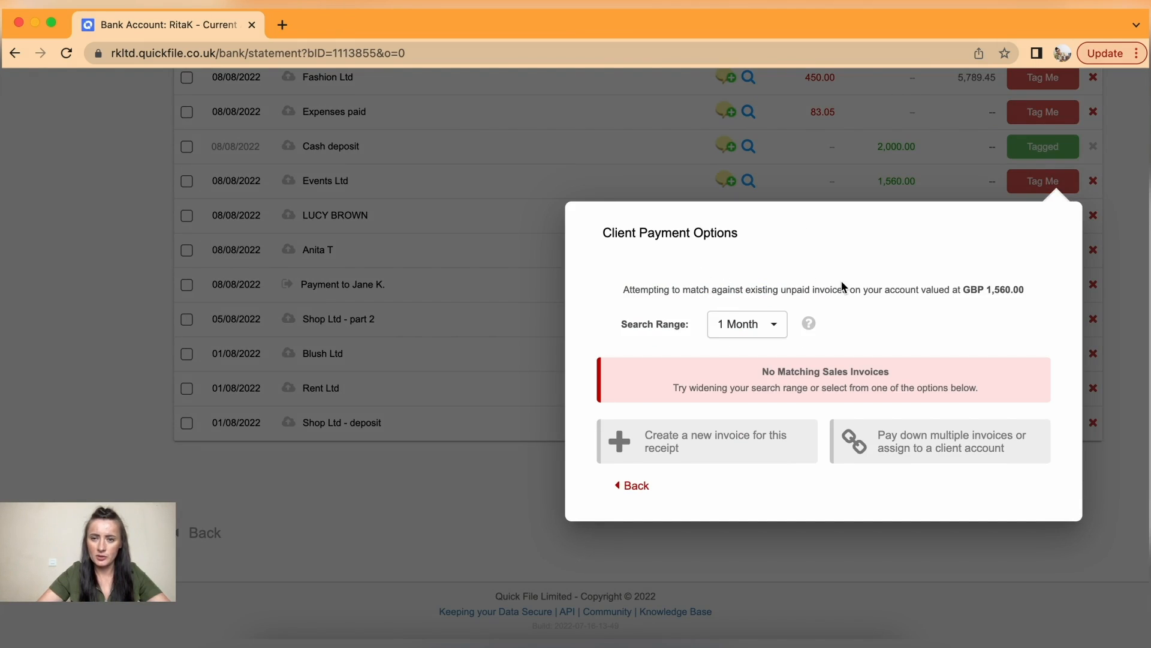
click(907, 443)
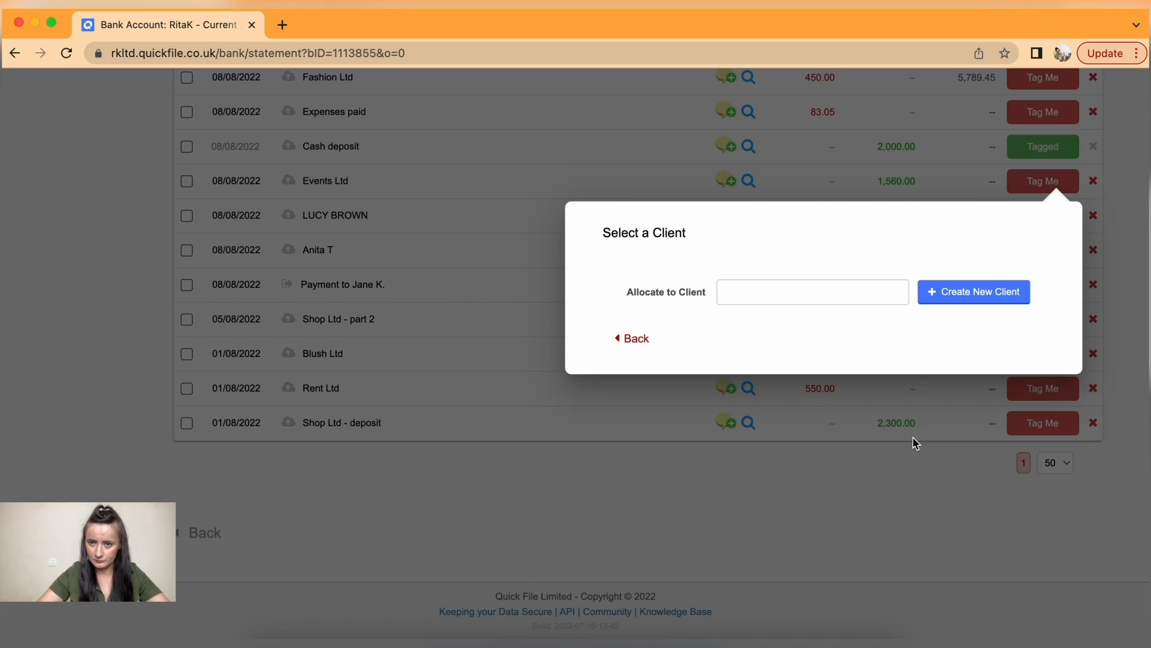
click(754, 291)
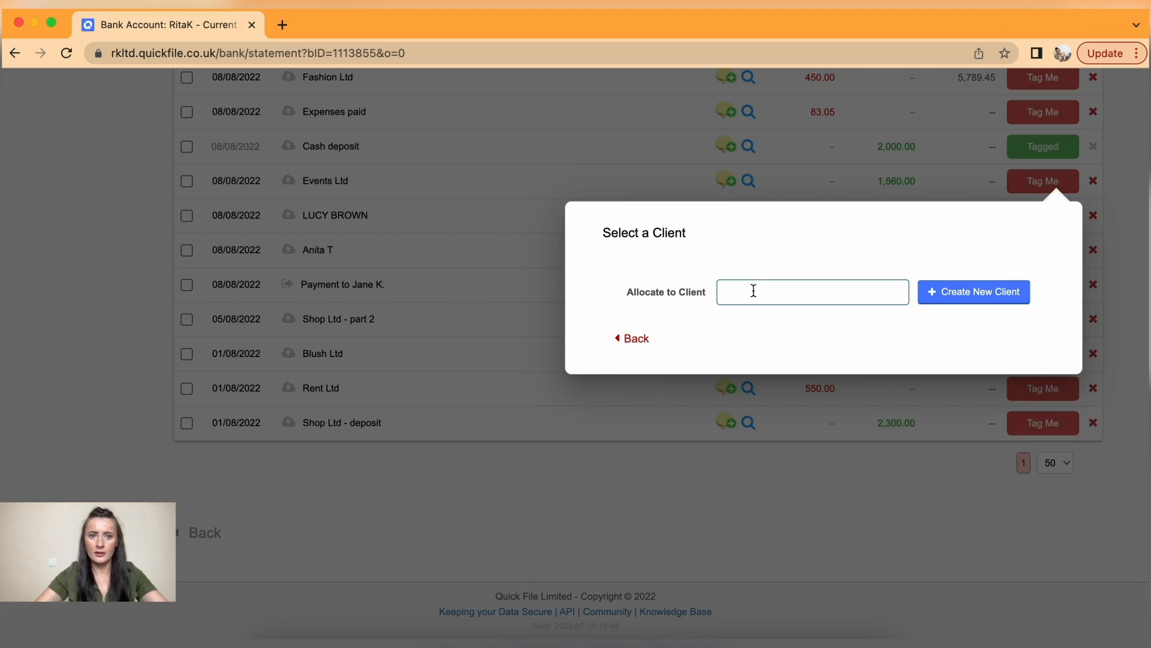
text(ev)
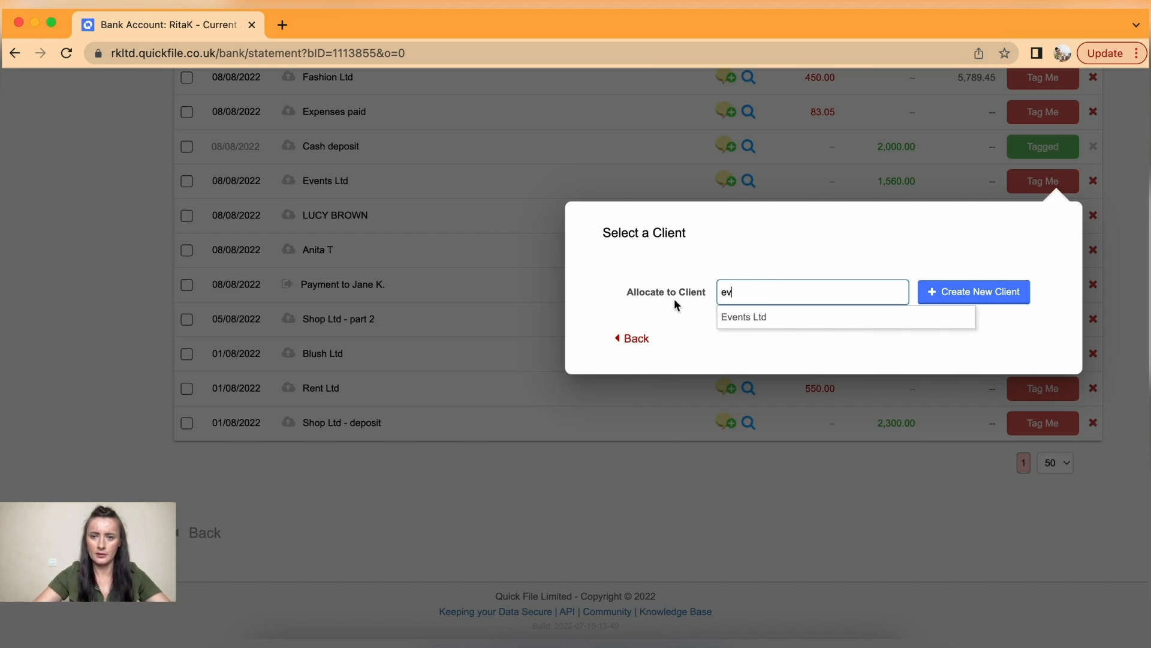
click(754, 318)
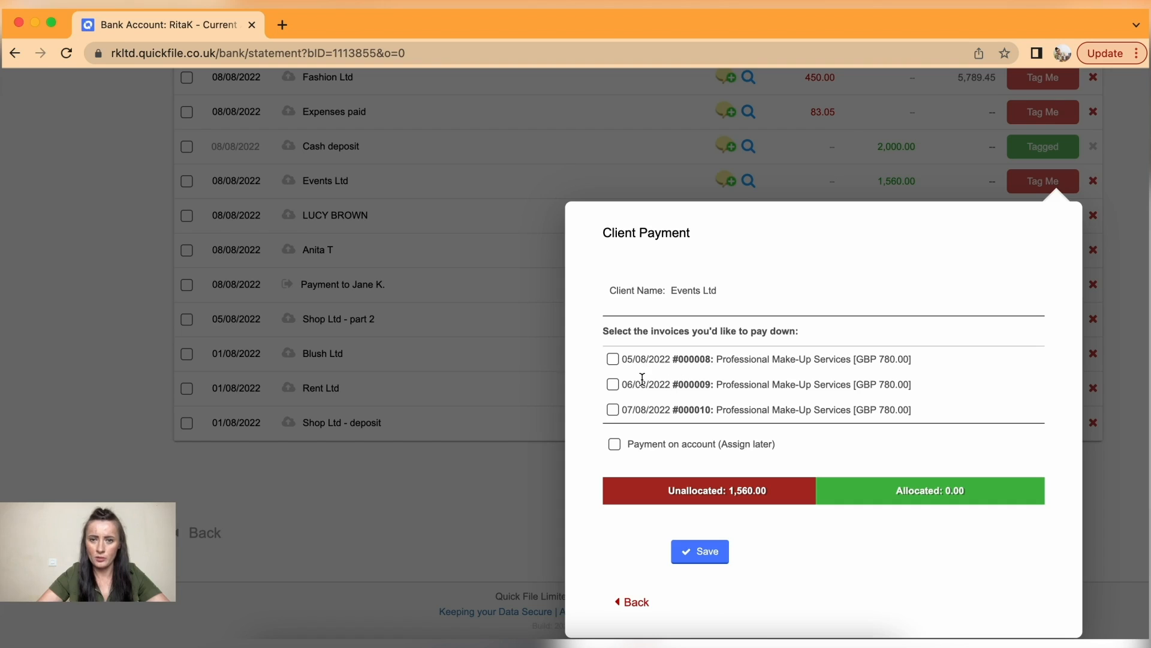
click(610, 357)
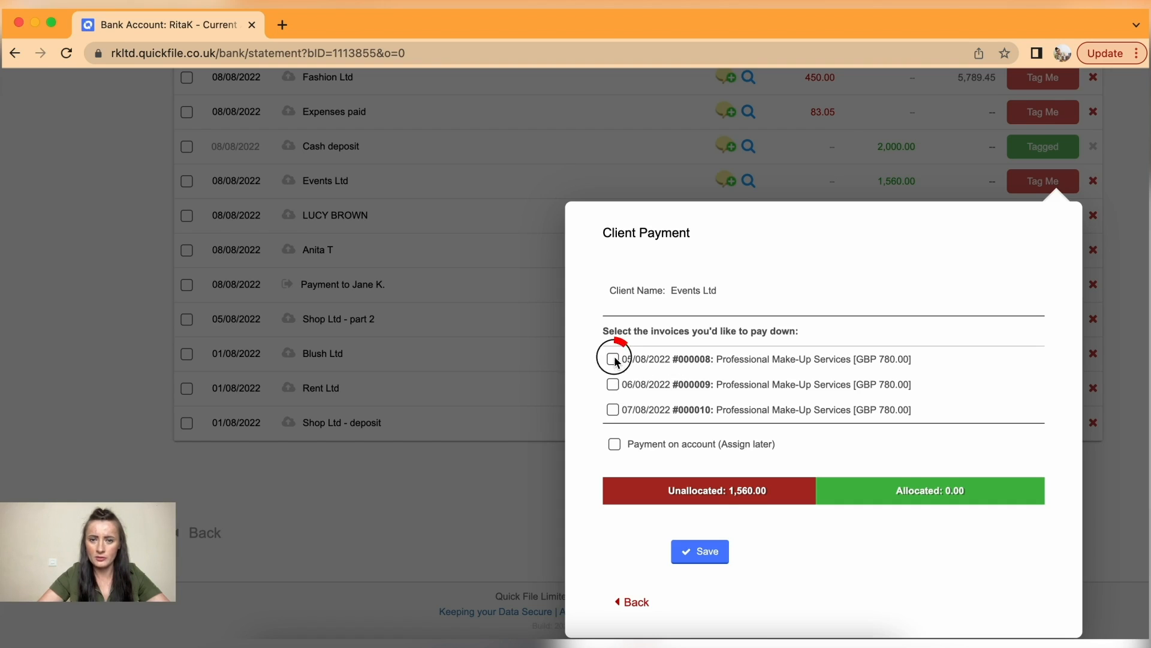
click(613, 385)
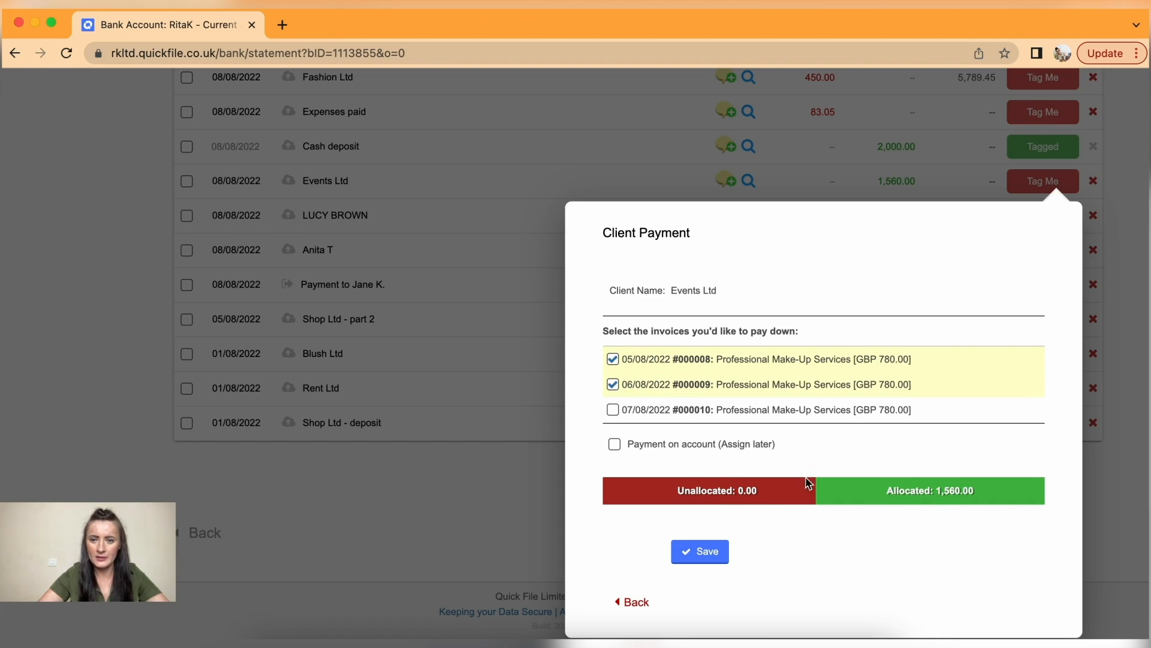
click(706, 556)
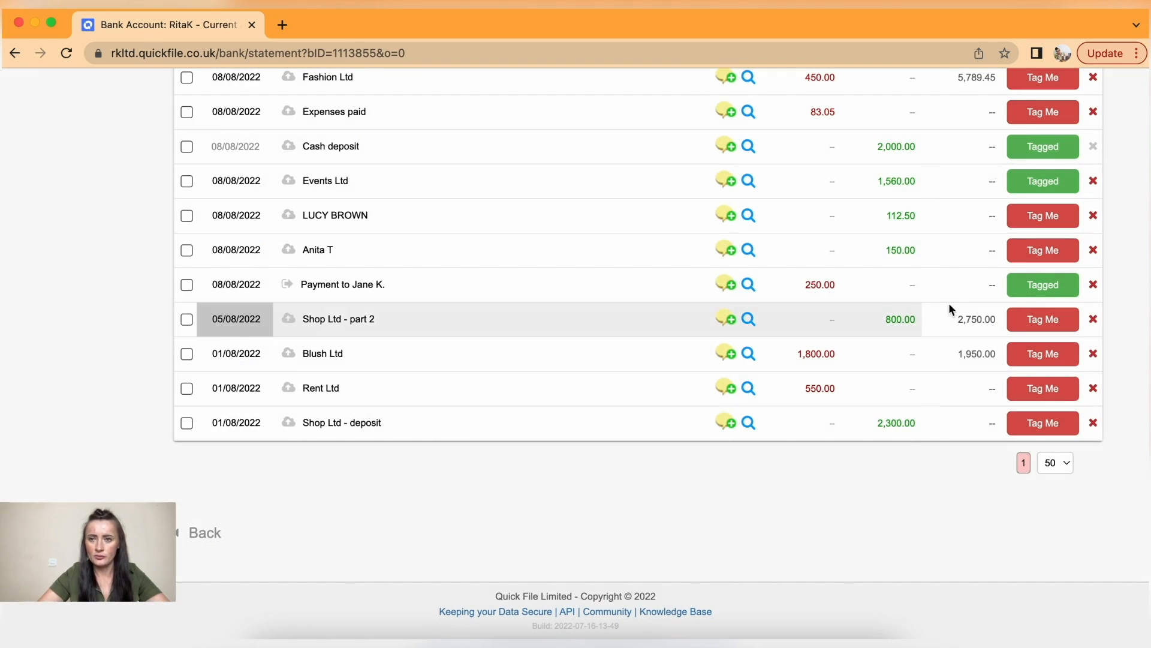
- Tag the 83.05 Expenses paid entry as paying supplier purchases QF00010, QF00011 and QF00012
scroll(921, 172, up, 2)
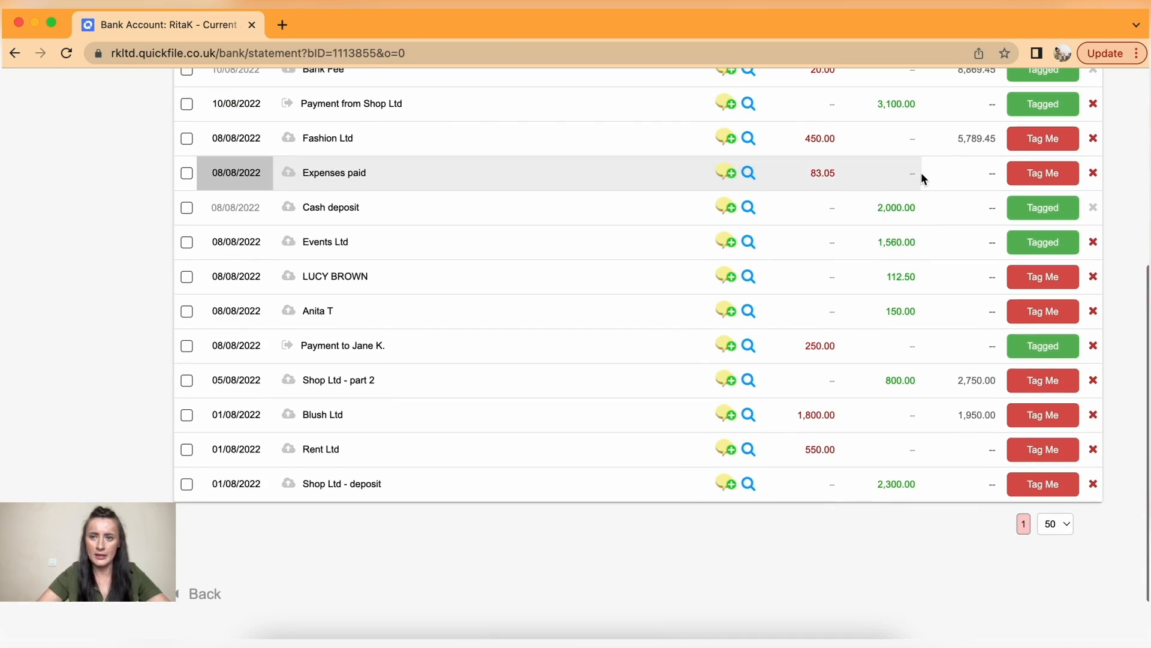
click(1042, 173)
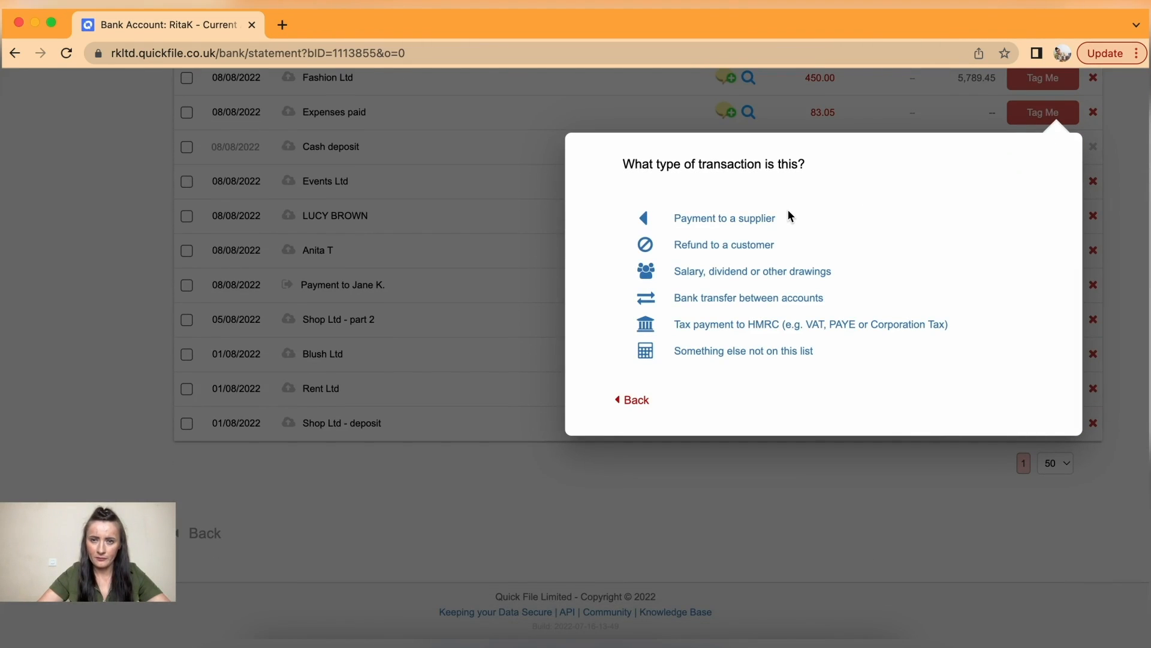
click(747, 219)
click(864, 363)
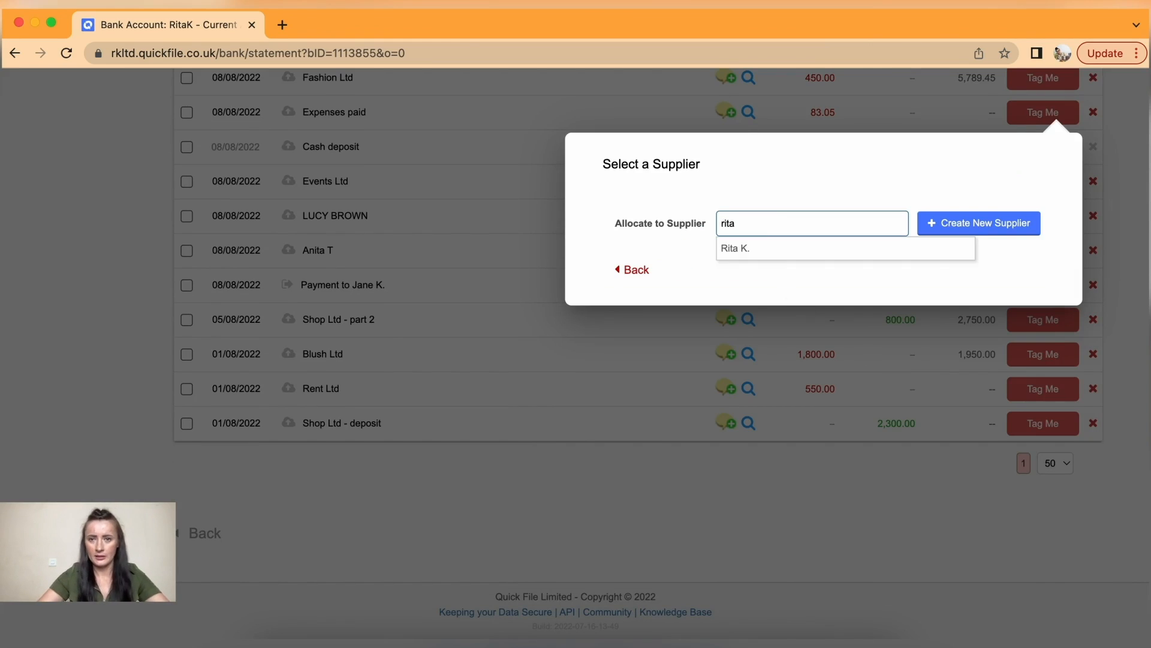
click(778, 256)
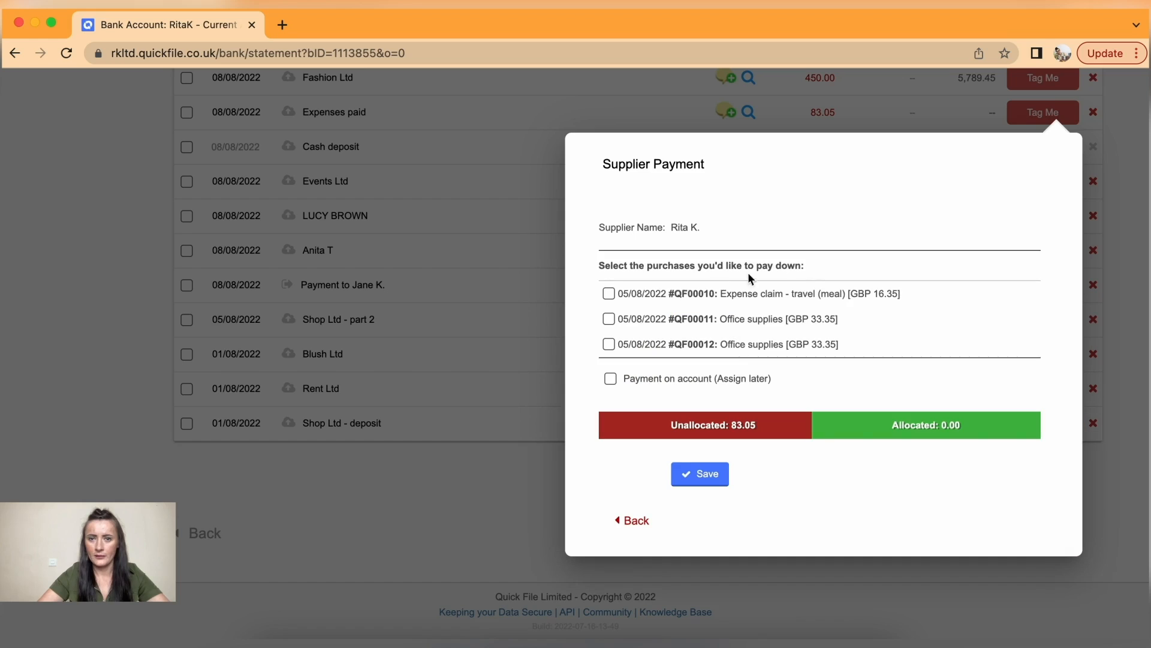
click(608, 293)
click(608, 319)
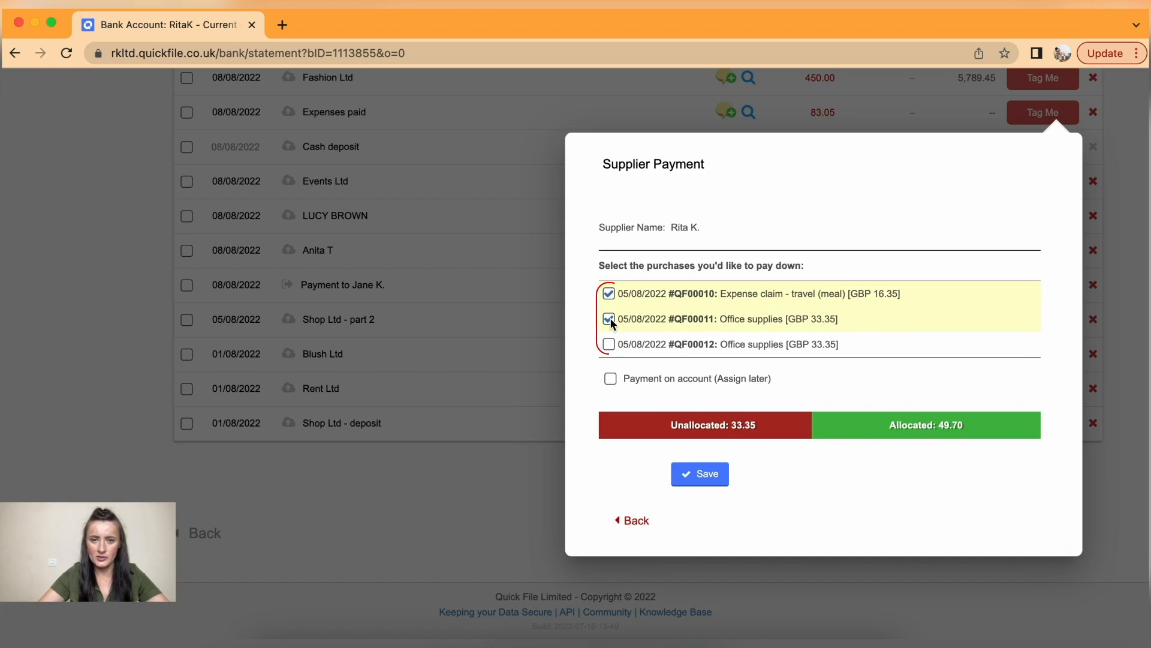
click(609, 344)
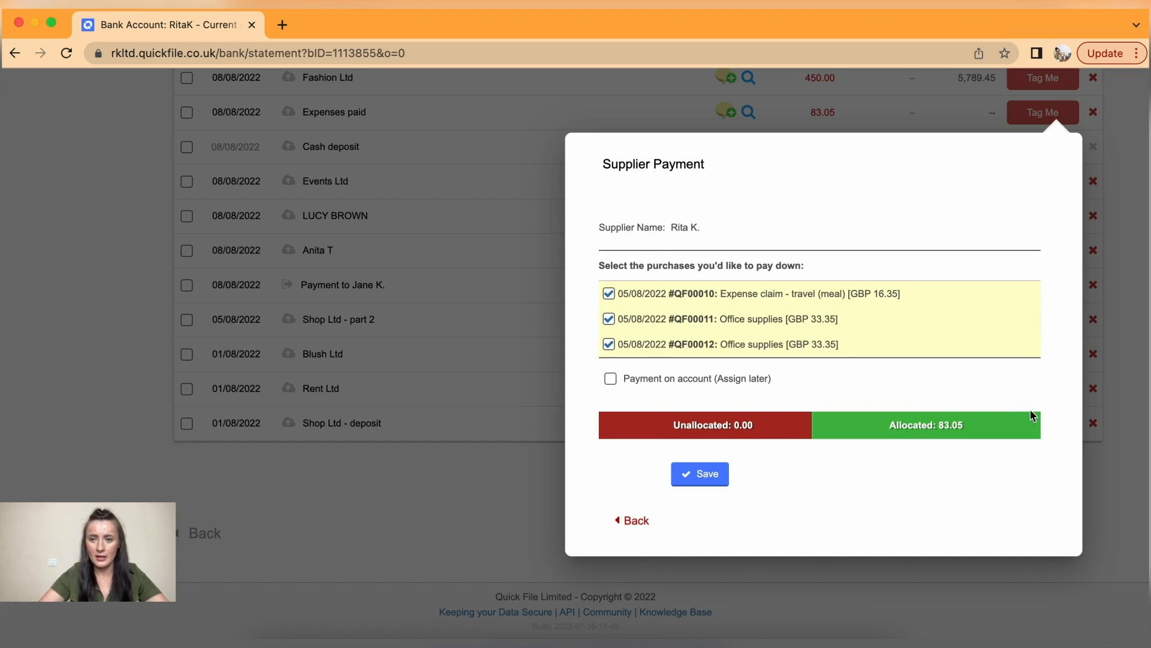
click(701, 476)
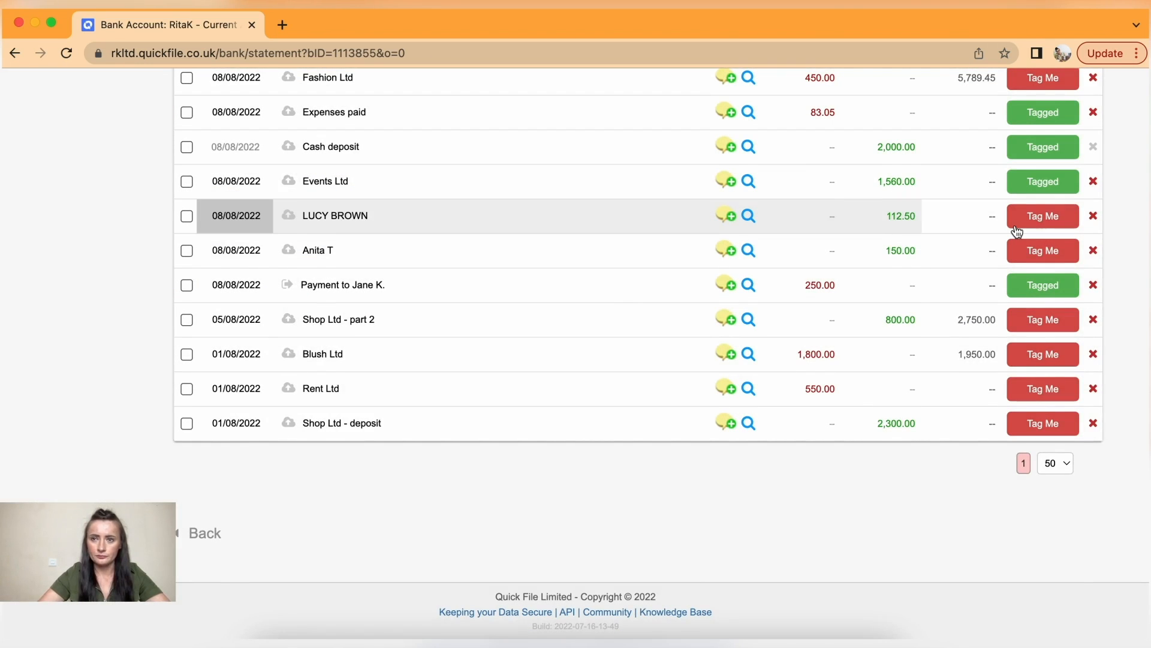
- Tag the Fashion Ltd 450.00 payment as paying supplier purchase QF00013
click(1045, 122)
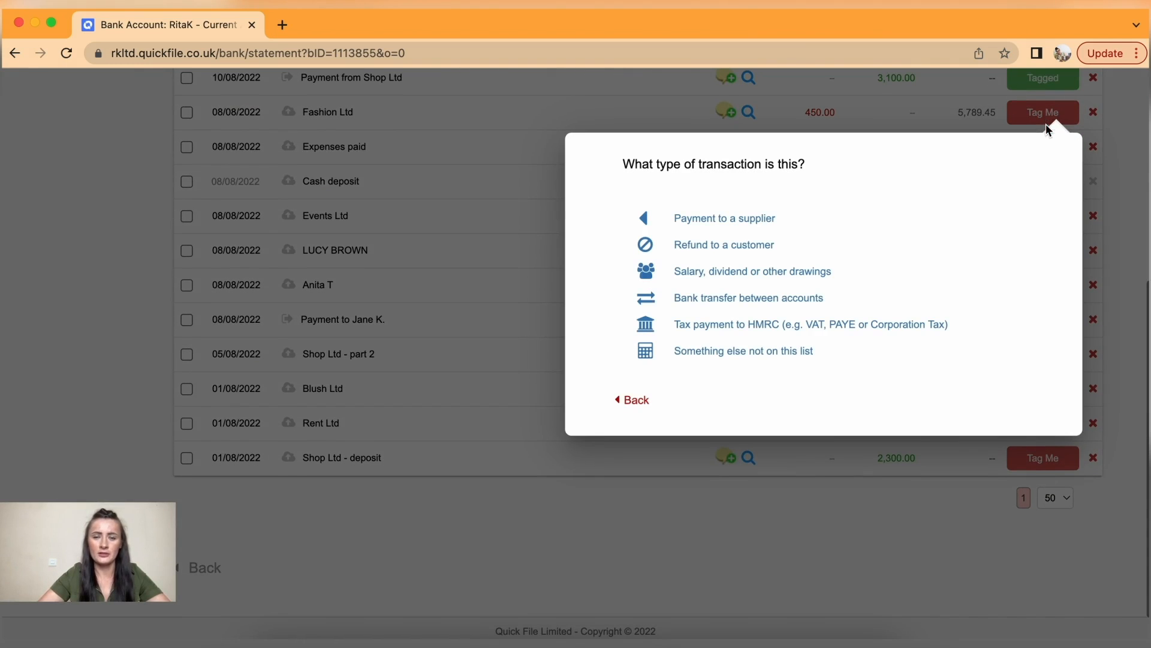
click(745, 217)
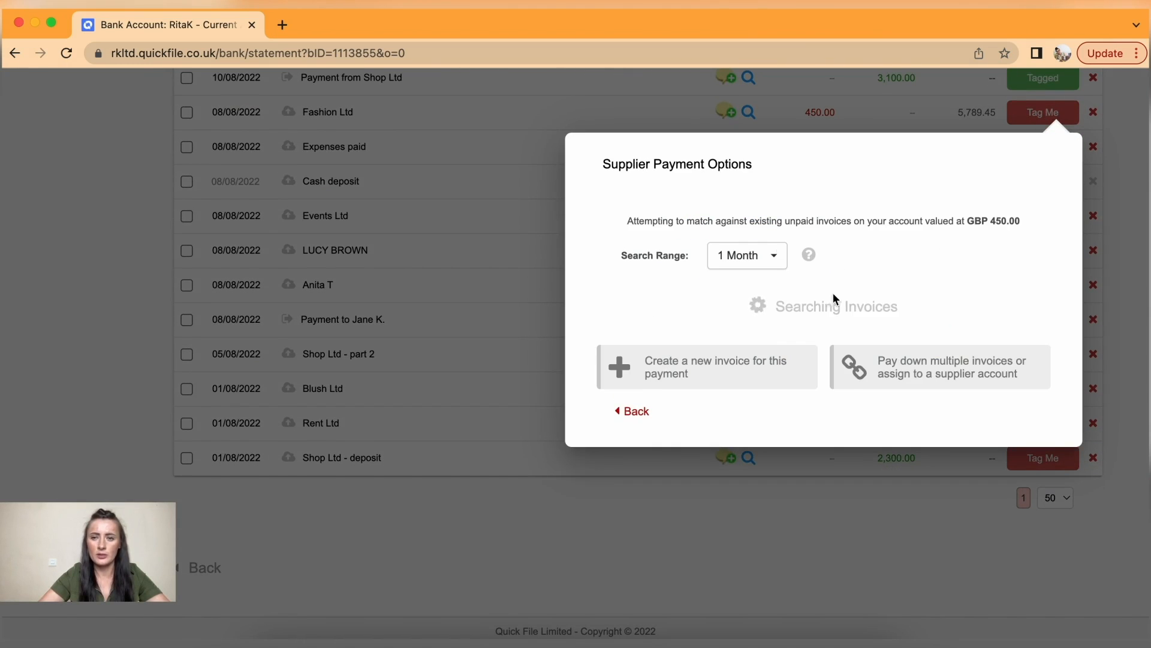
click(913, 364)
click(721, 222)
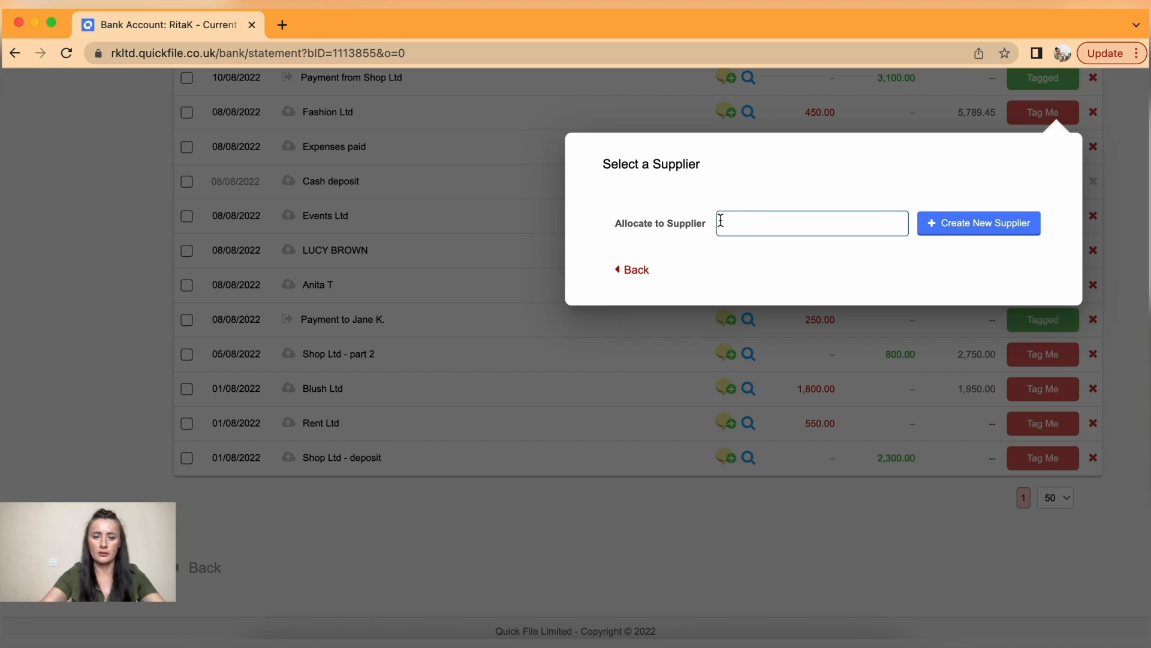
text(fash)
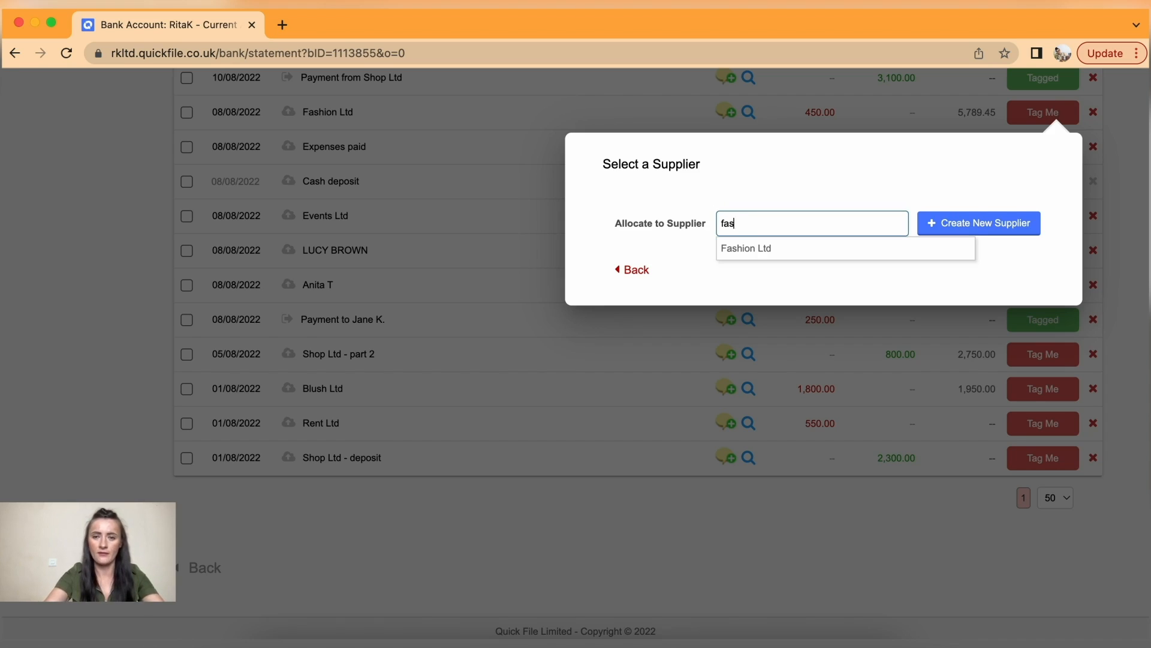
click(766, 250)
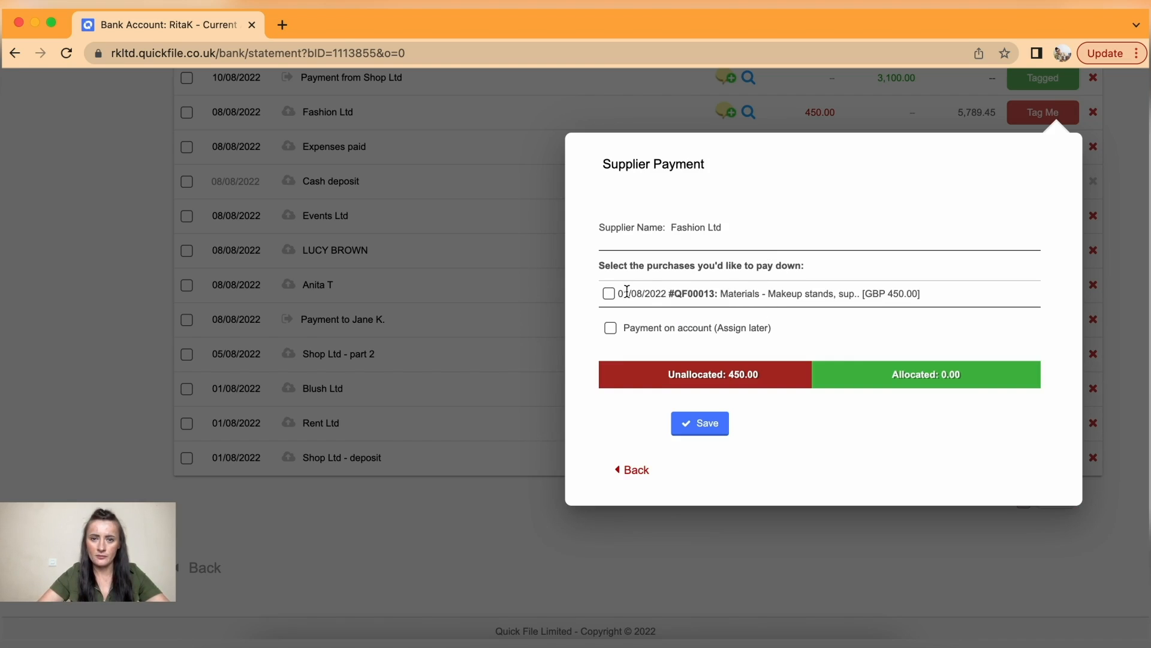
click(608, 293)
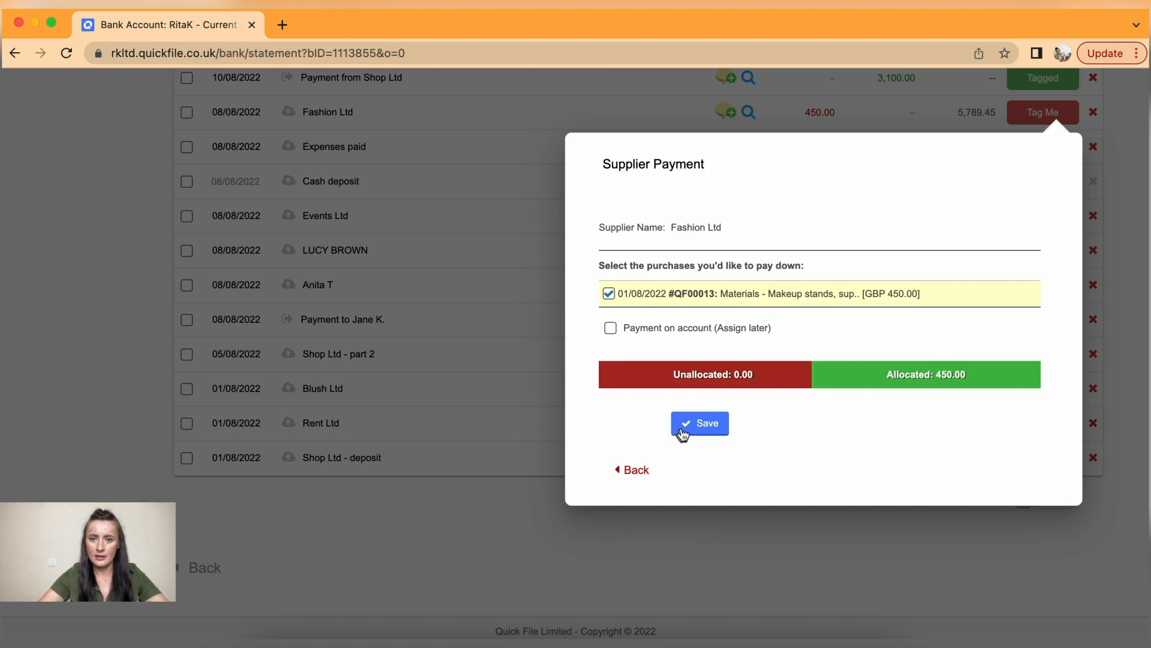
scroll(998, 340, up, 2)
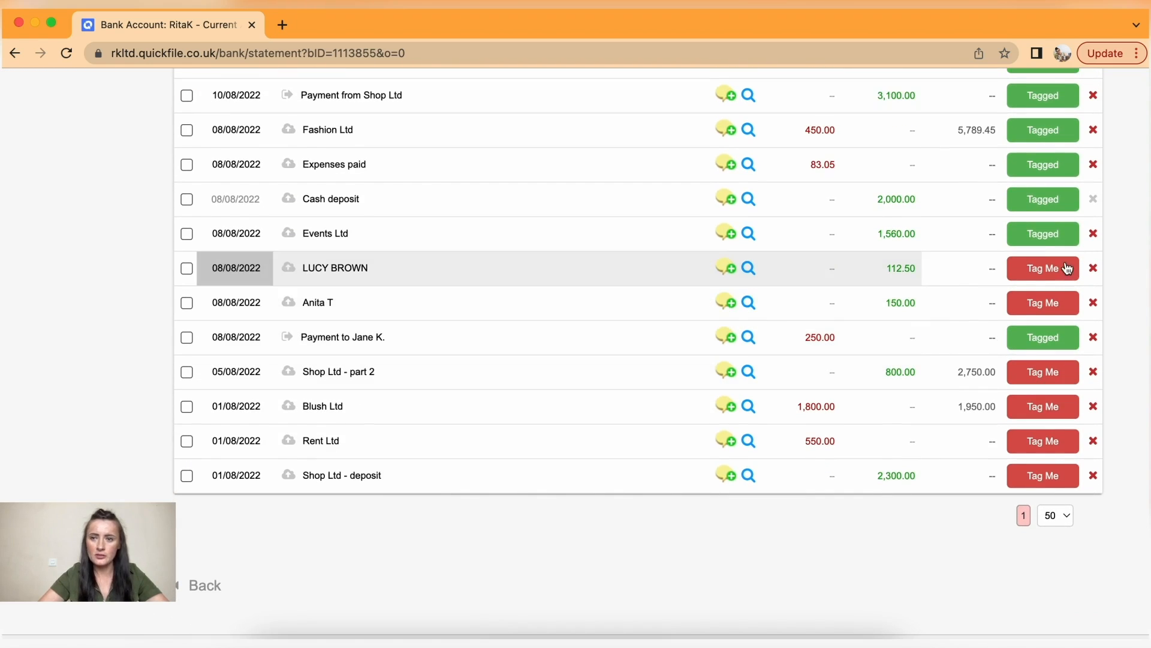
- Tag the 112.50 receipt as a customer payment of matched invoice #000004
click(1066, 268)
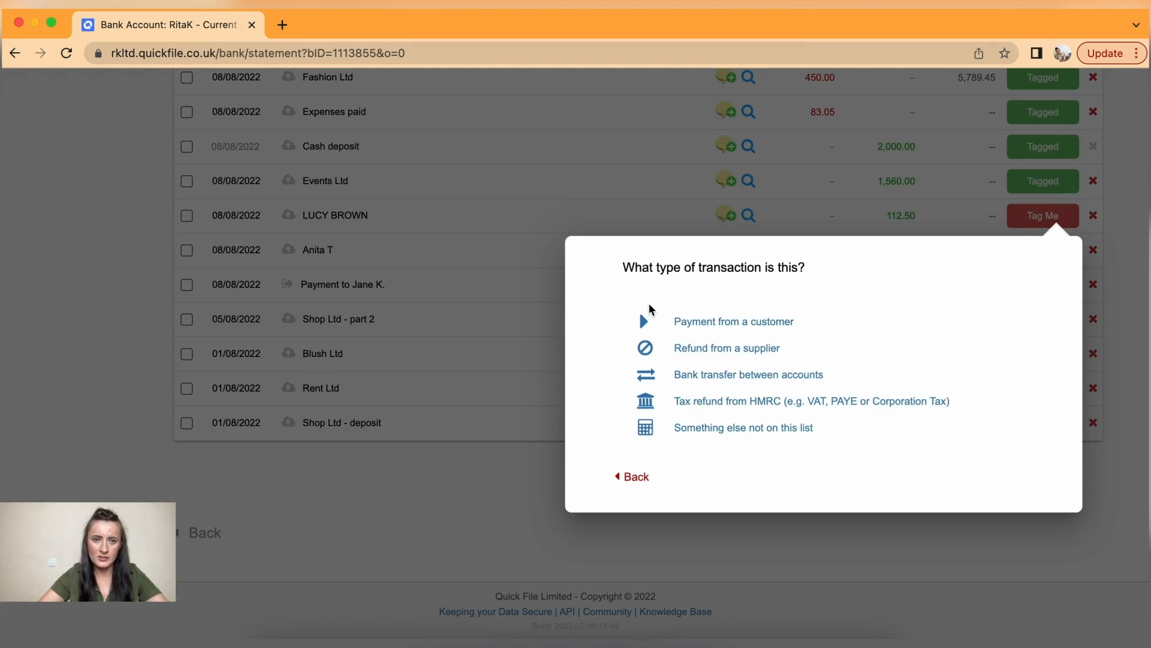
click(683, 322)
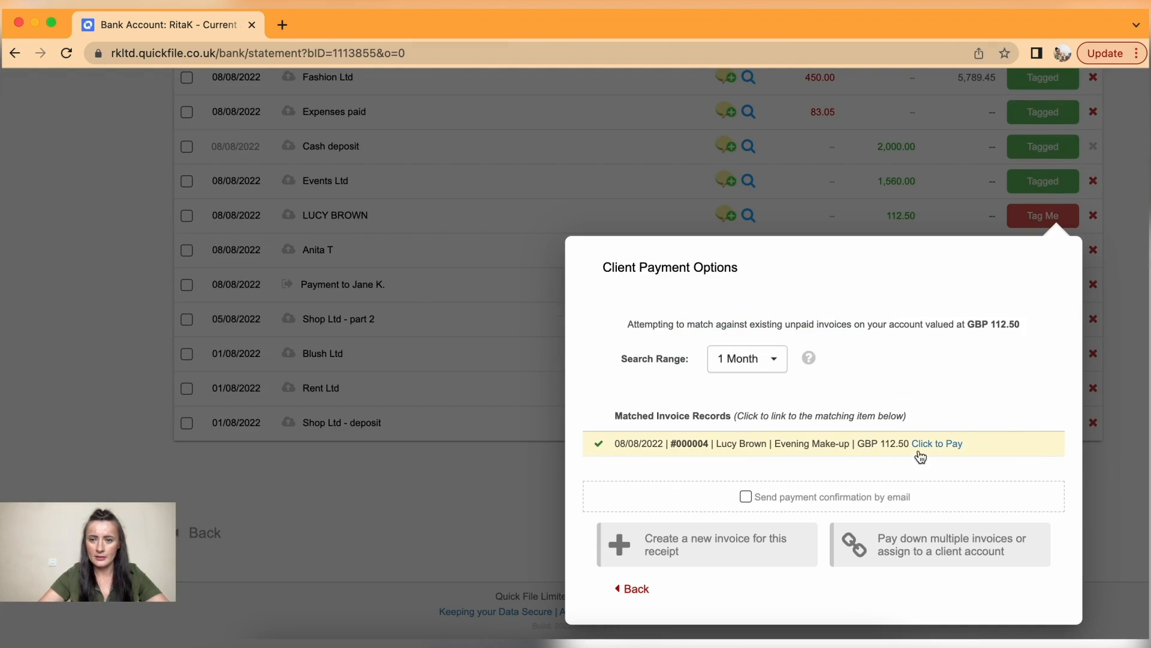
click(922, 449)
click(604, 264)
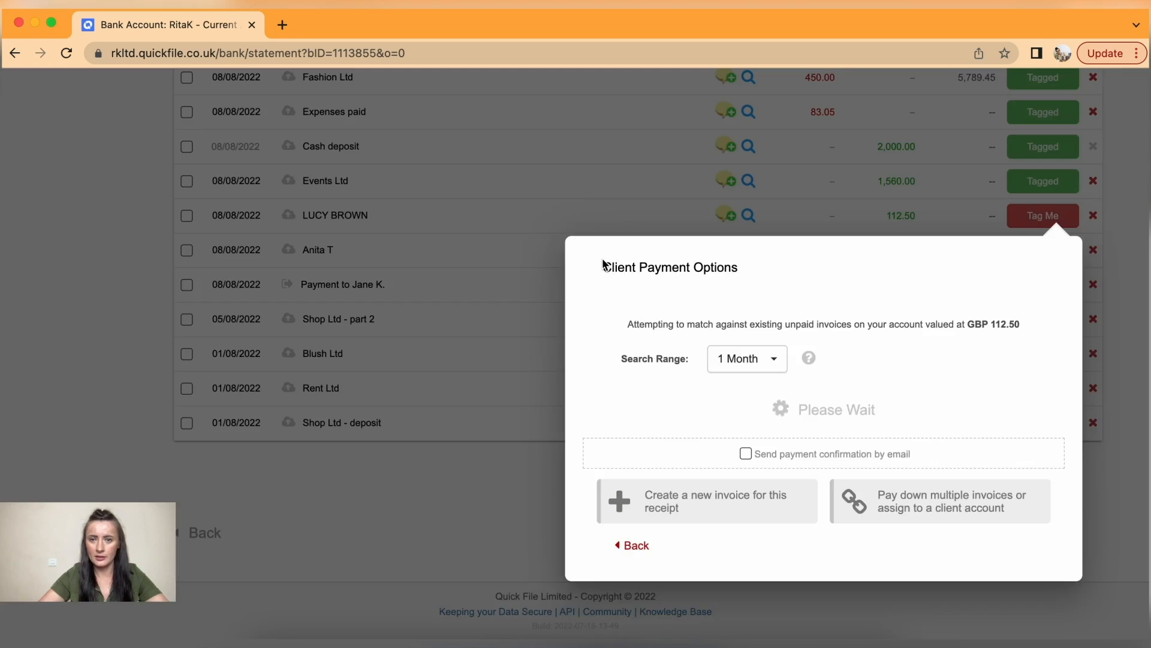
- Tag the 150.00 receipt as a customer payment of matched invoice #000003
click(1022, 254)
click(700, 355)
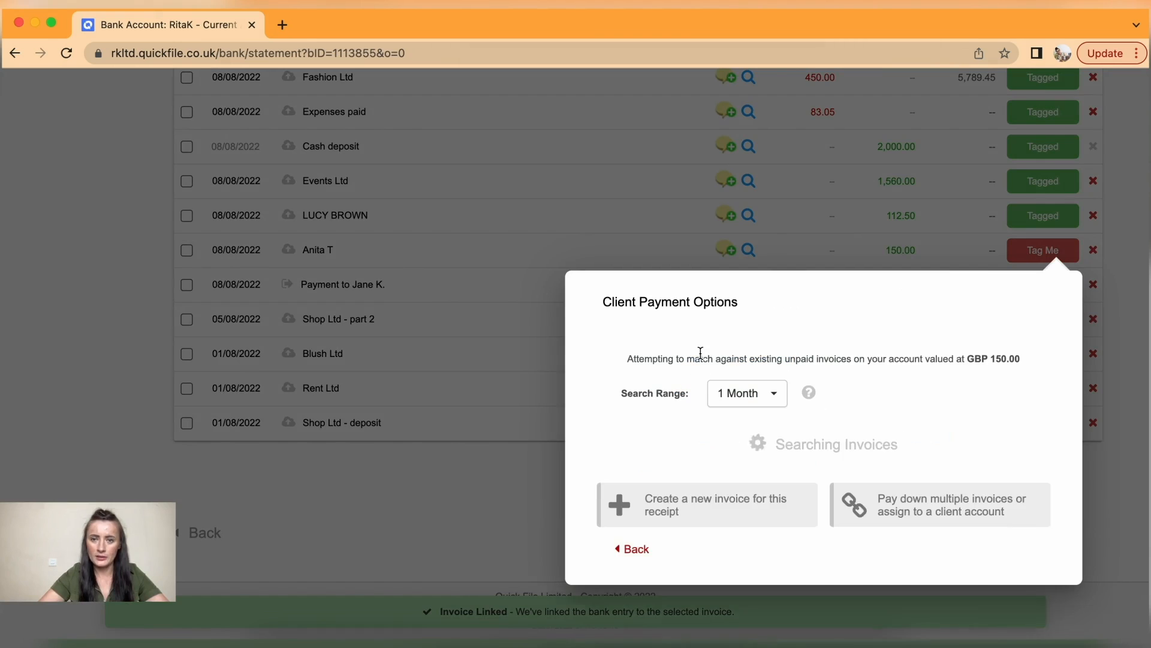
click(917, 480)
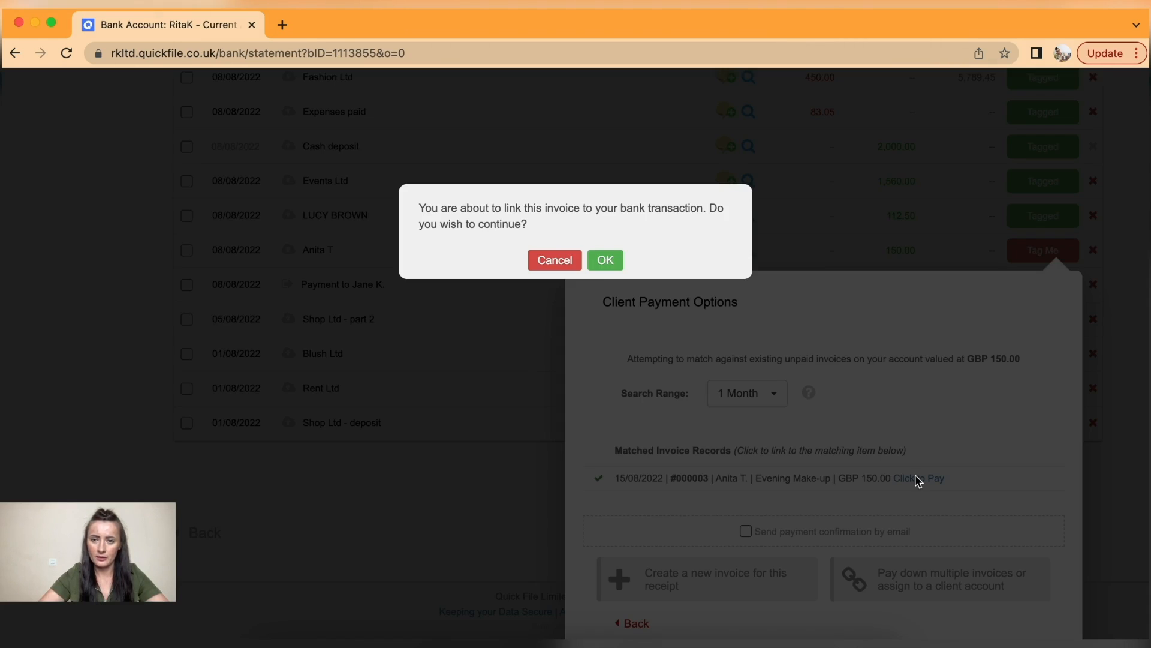
click(608, 259)
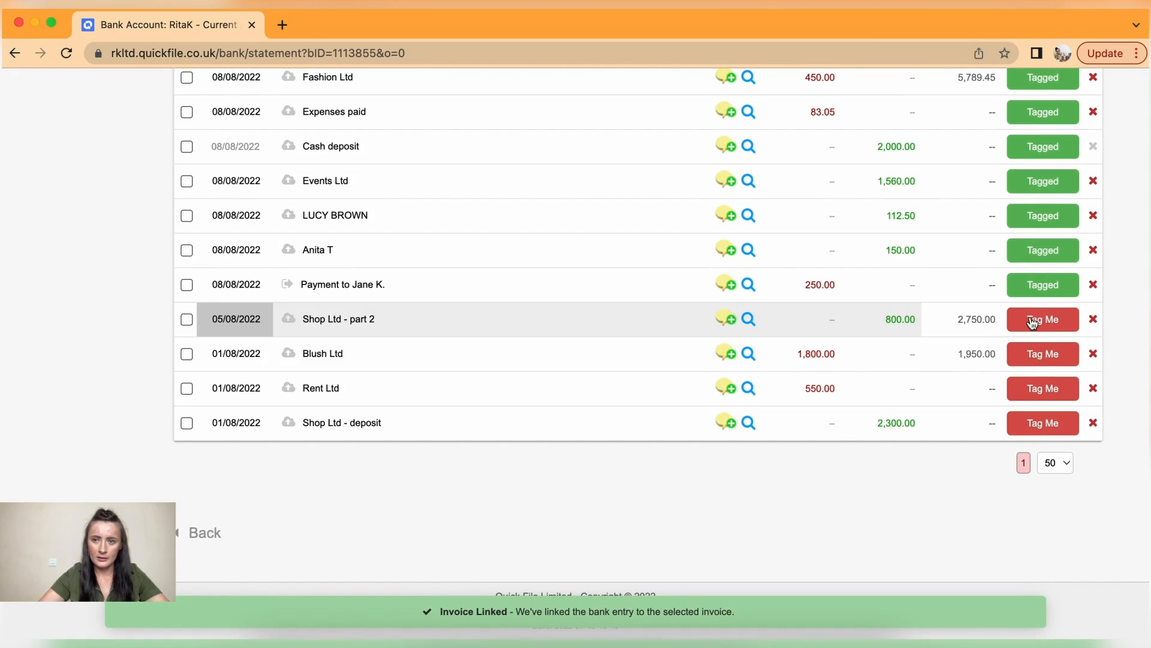
- Assign the Shop Ltd - part 2 receipt to client Shop Ltd, allocating 800.00 to invoice #000002
click(1032, 324)
click(749, 426)
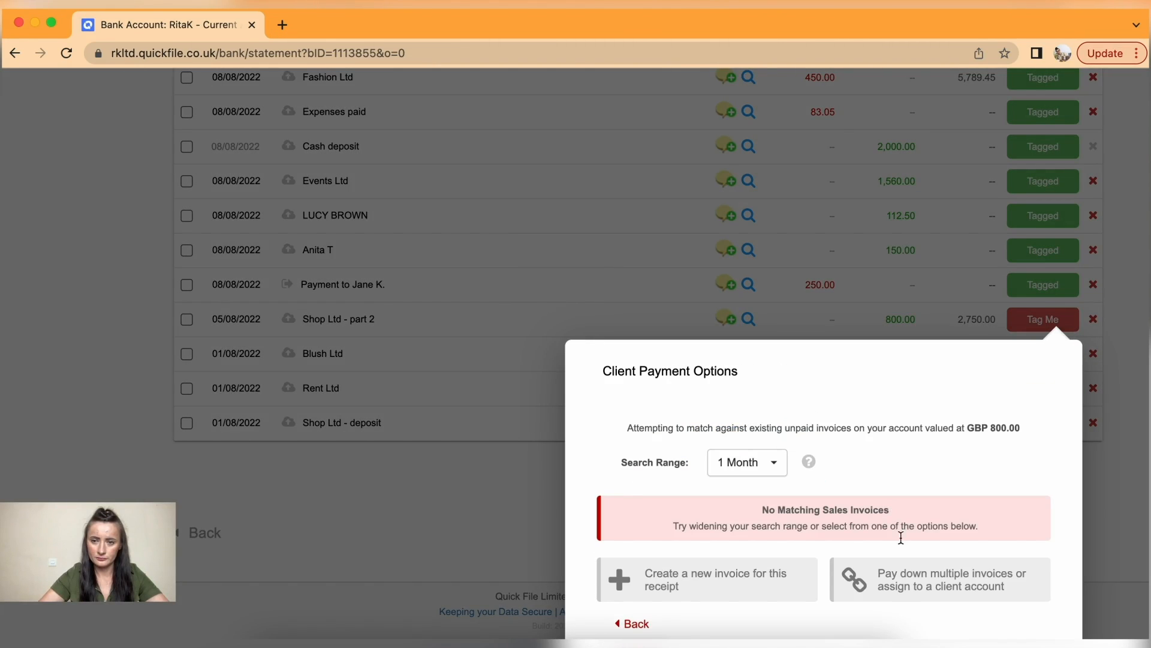
click(923, 594)
click(838, 430)
text(shop)
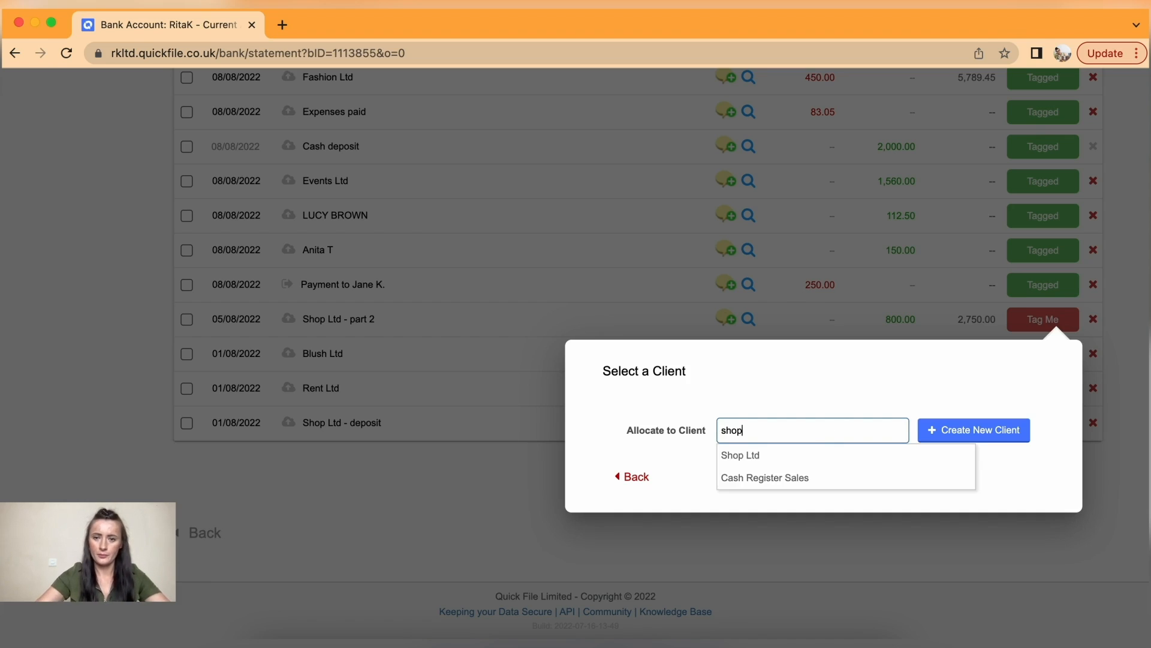
click(801, 455)
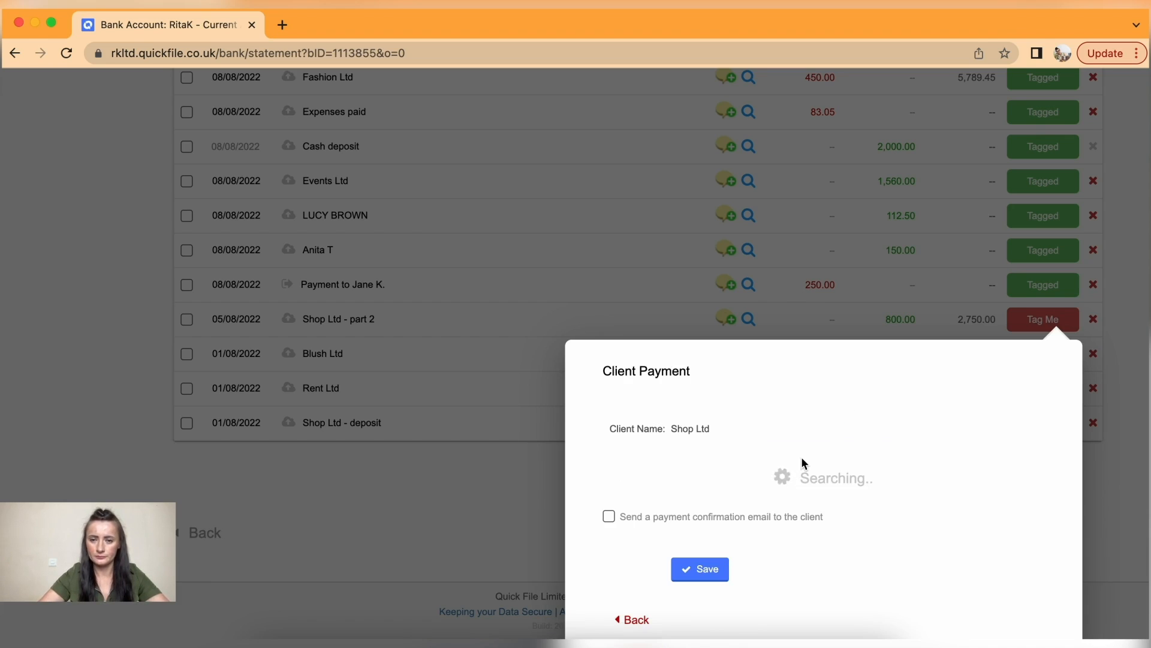
scroll(802, 460, down, 3)
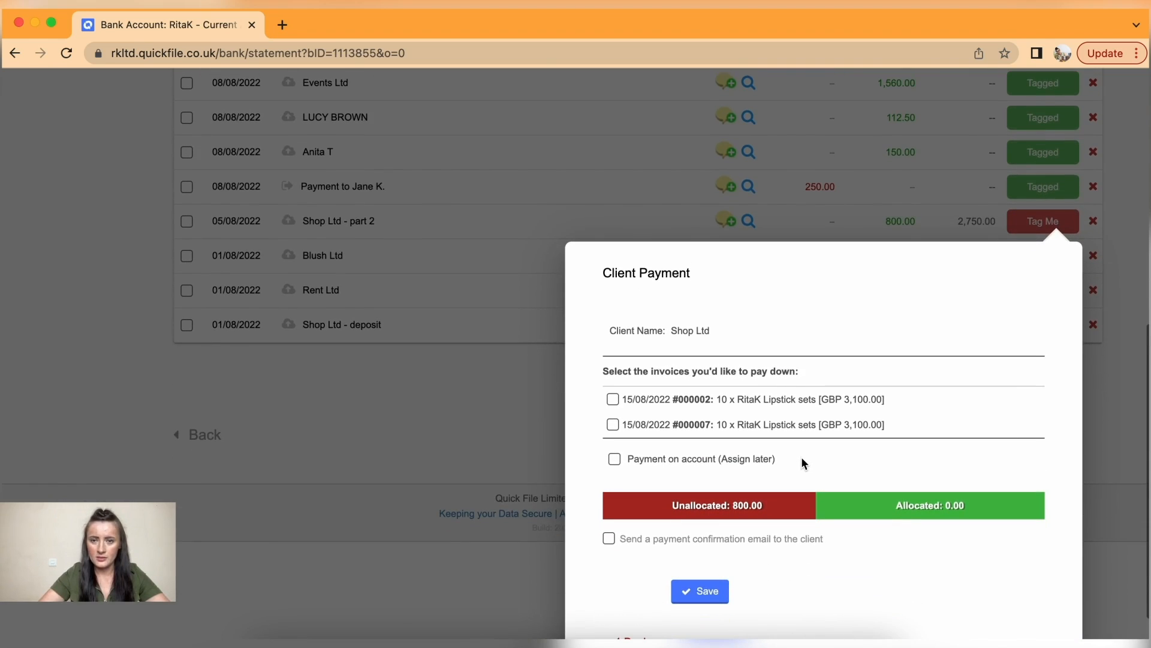
click(614, 398)
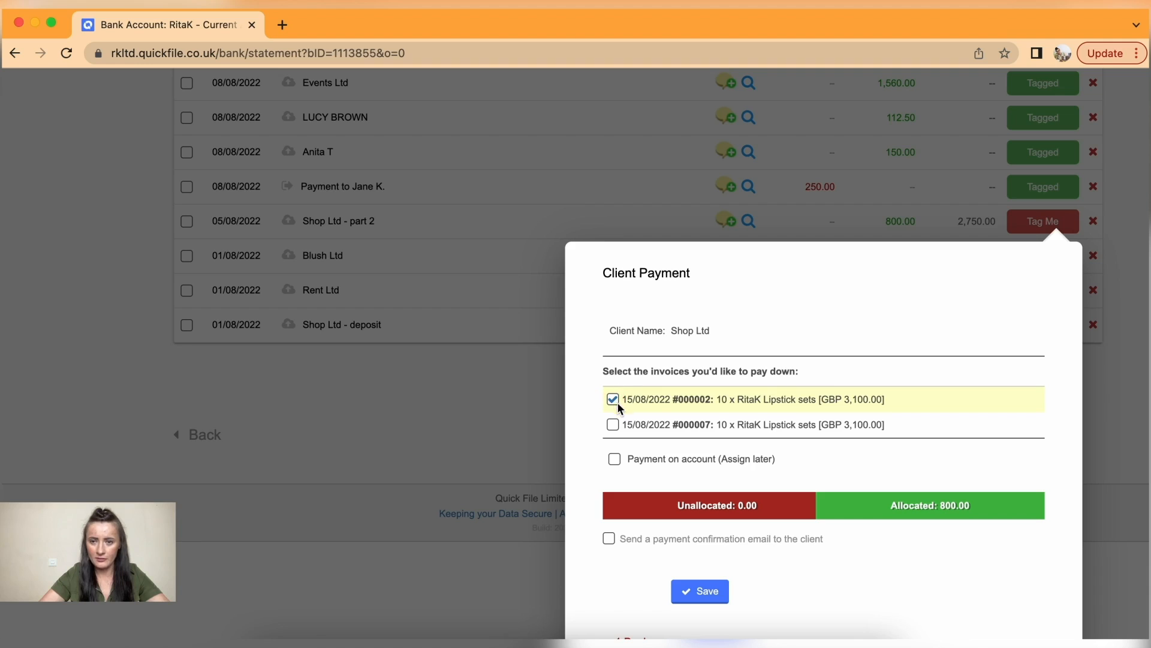
click(715, 593)
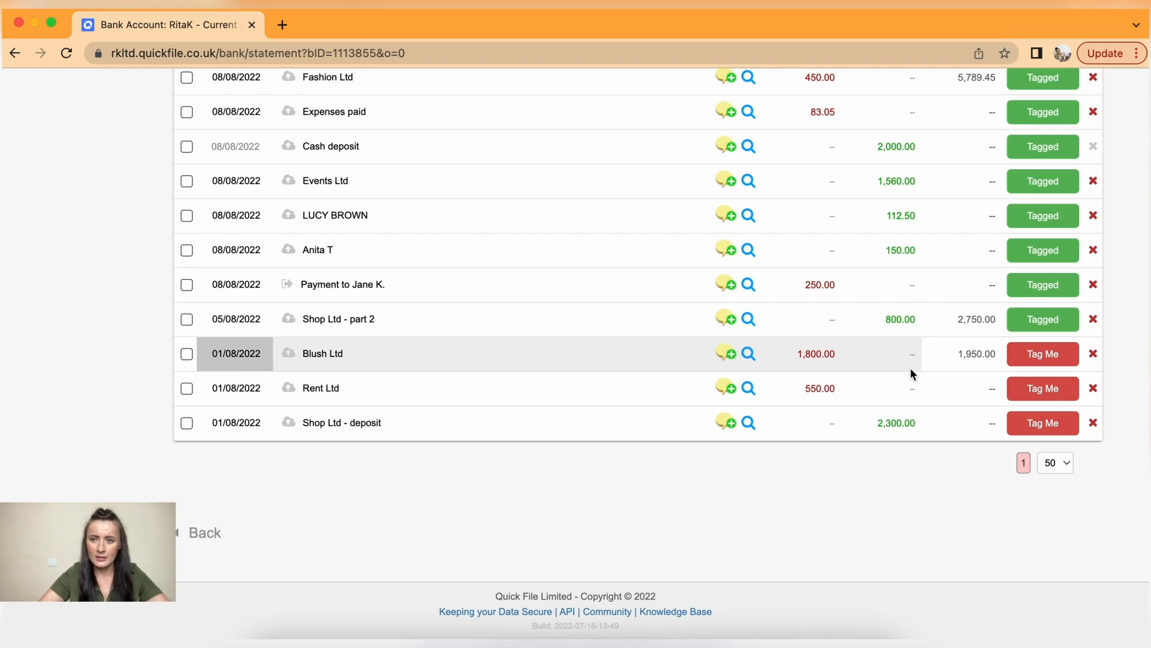
- Link the Blush Ltd 1,800.00 payment to its matched supplier purchase
click(1059, 354)
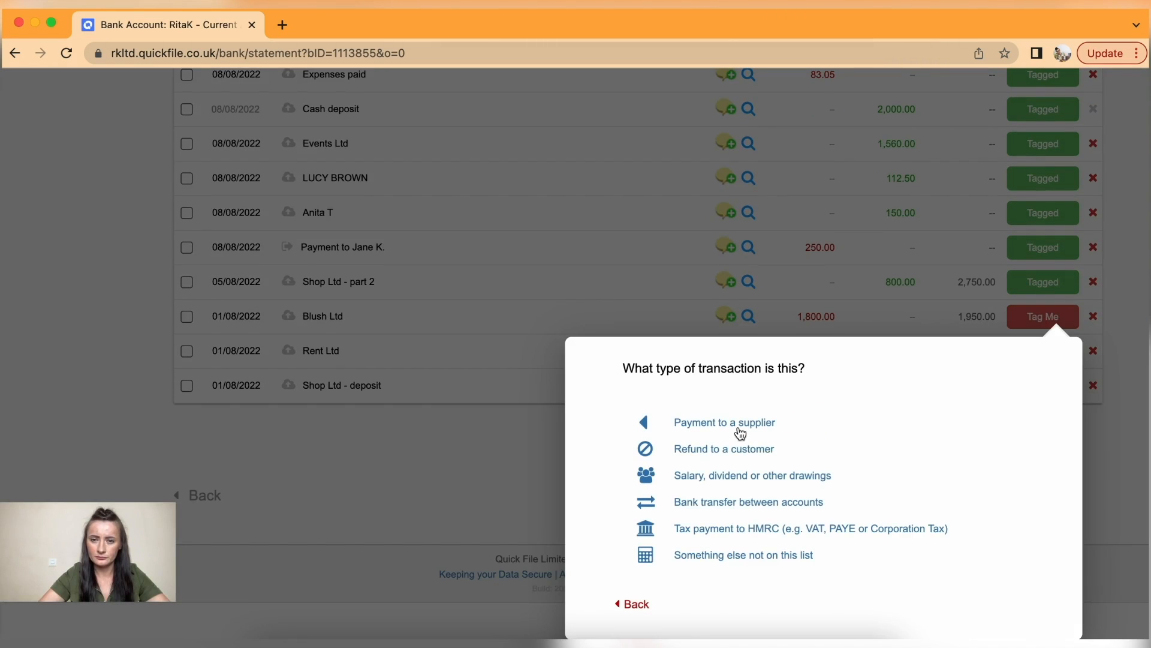
click(738, 427)
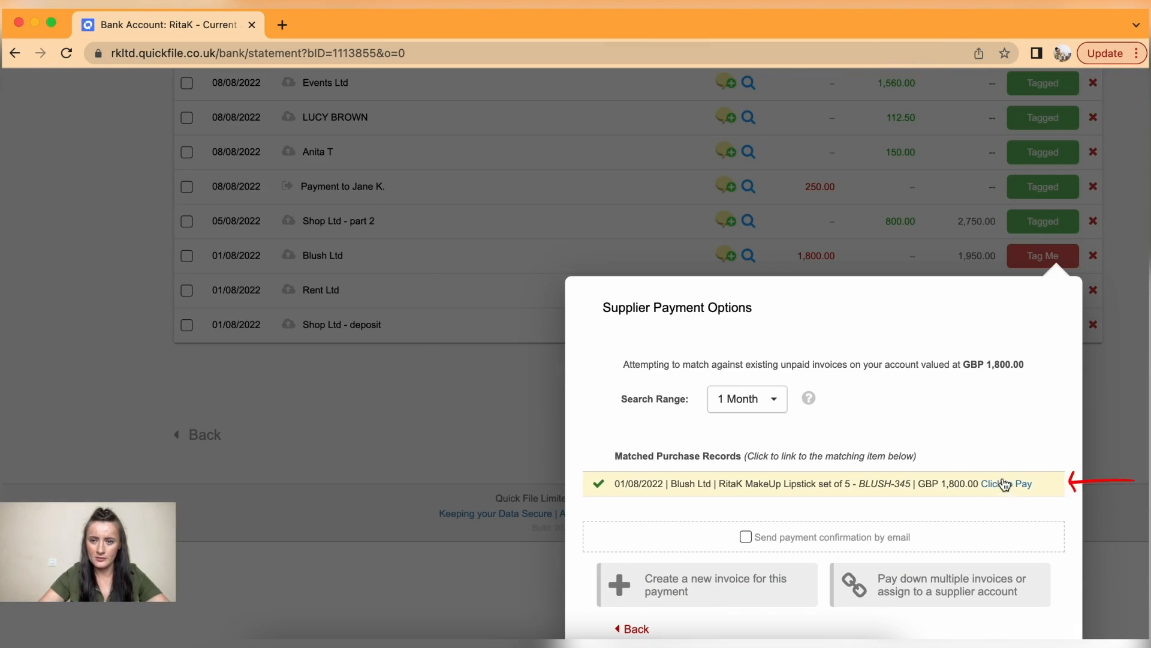
click(1007, 487)
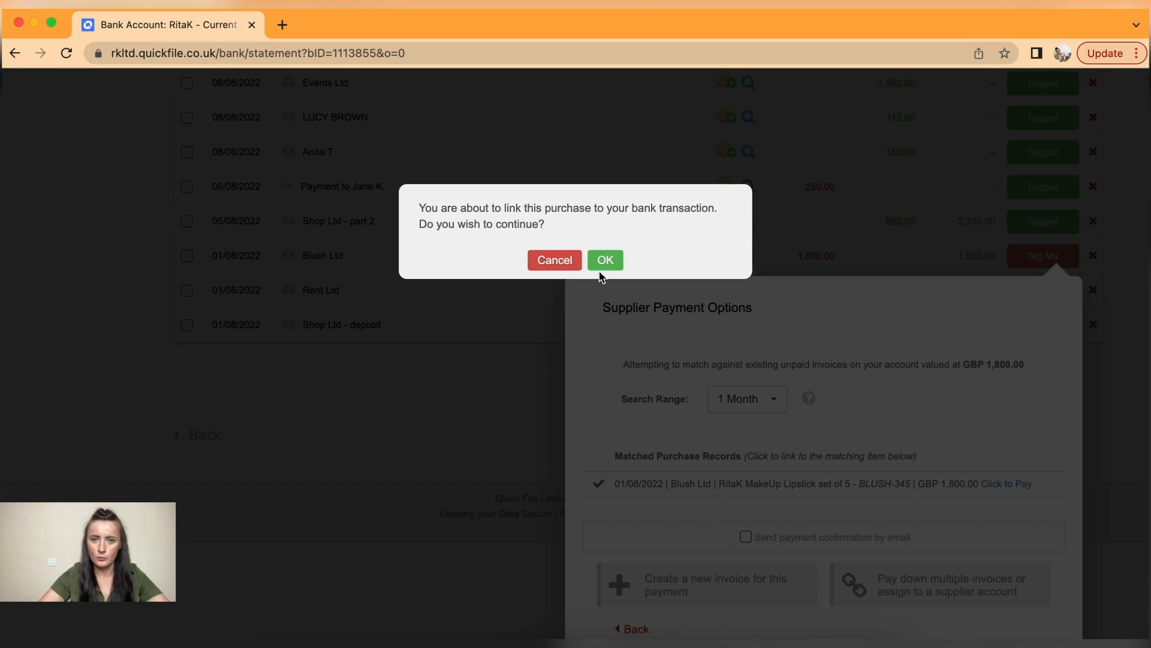
click(602, 267)
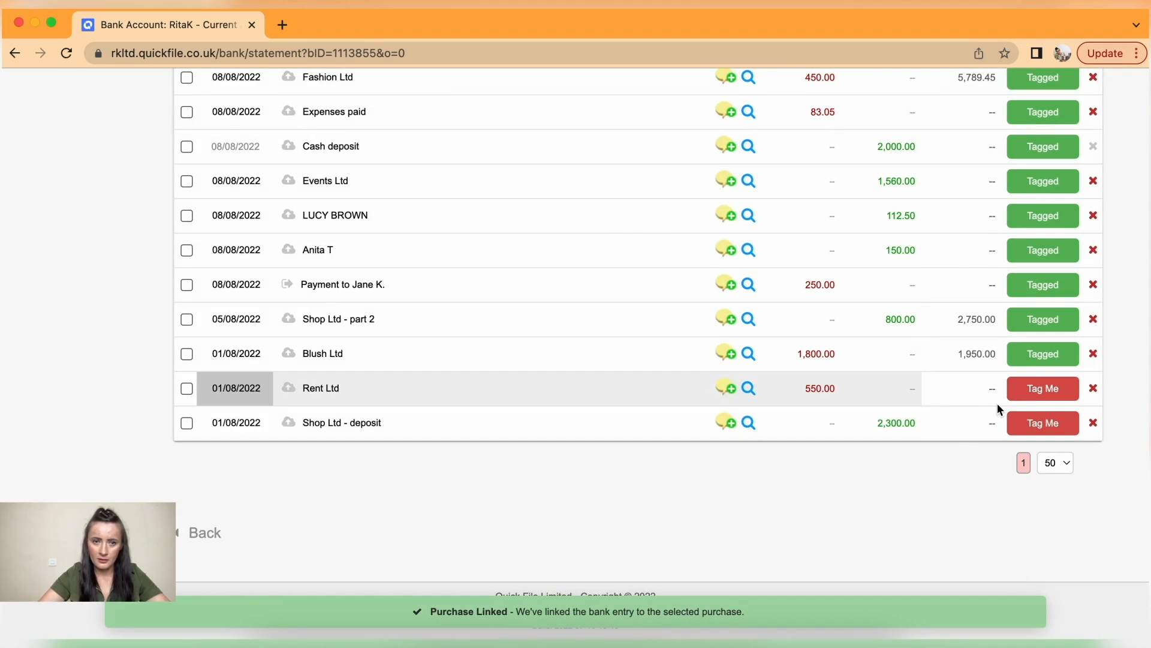
- Link the Rent Ltd 550.00 payment to its purchase, then begin tagging the Shop Ltd deposit as a customer payment
click(1040, 388)
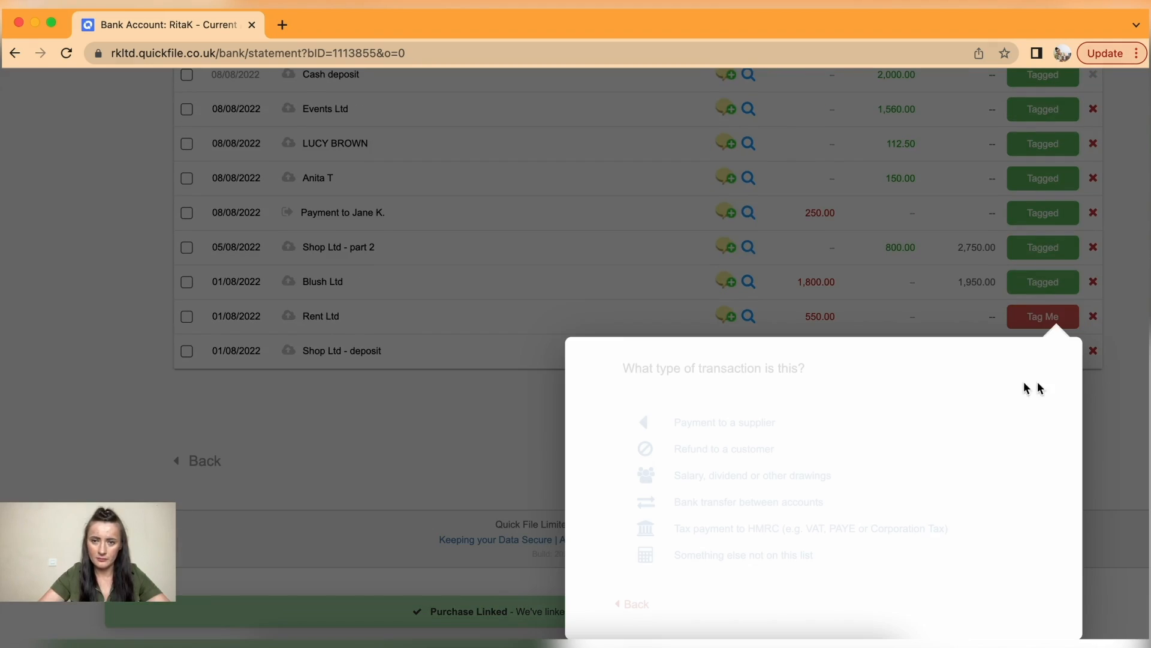
click(735, 422)
scroll(747, 442, down, 1)
click(929, 518)
click(604, 259)
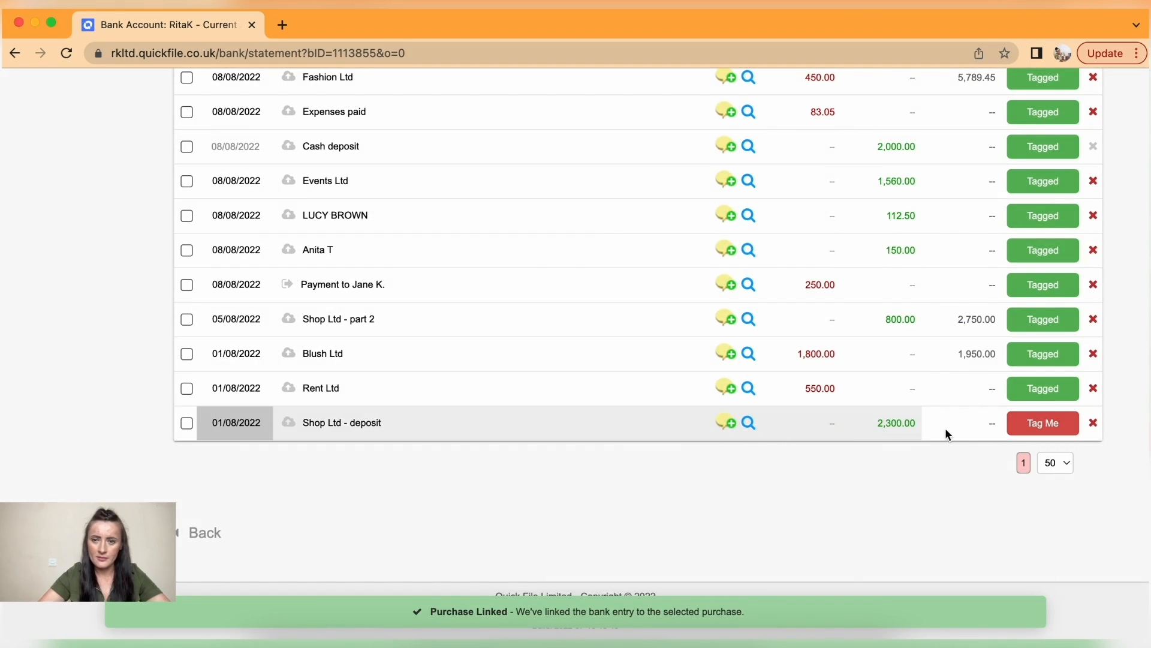
click(1053, 425)
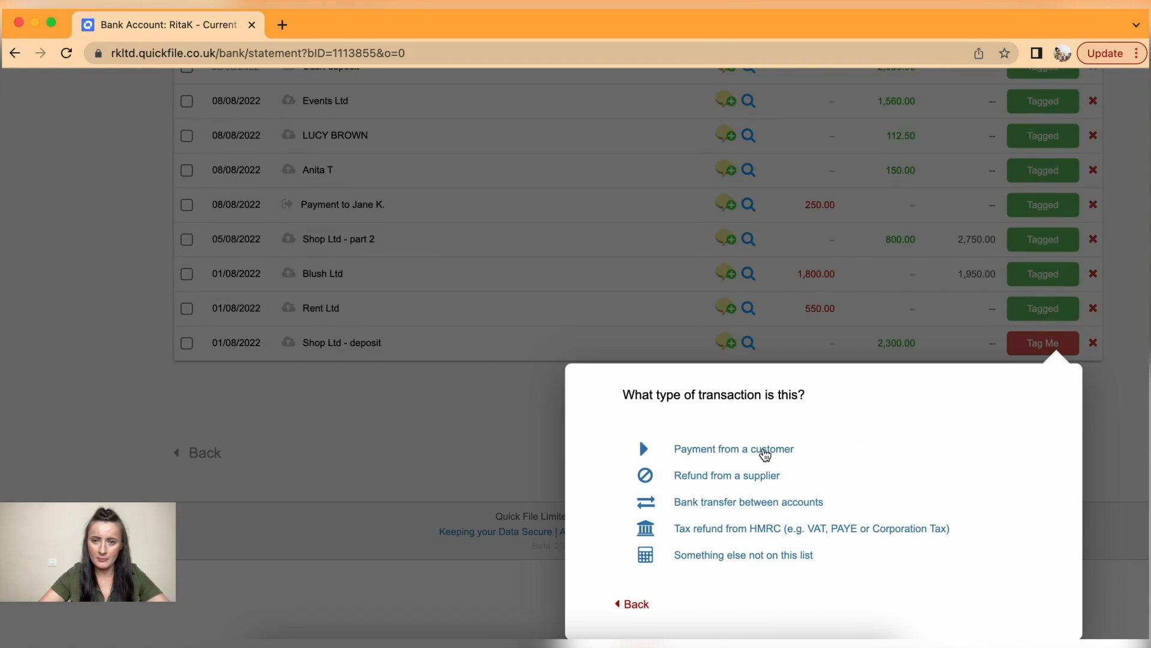
click(764, 451)
- Pay down Shop Ltd's invoices with the deposit, allocating 2,300.00 to invoice #000002, and save
click(938, 585)
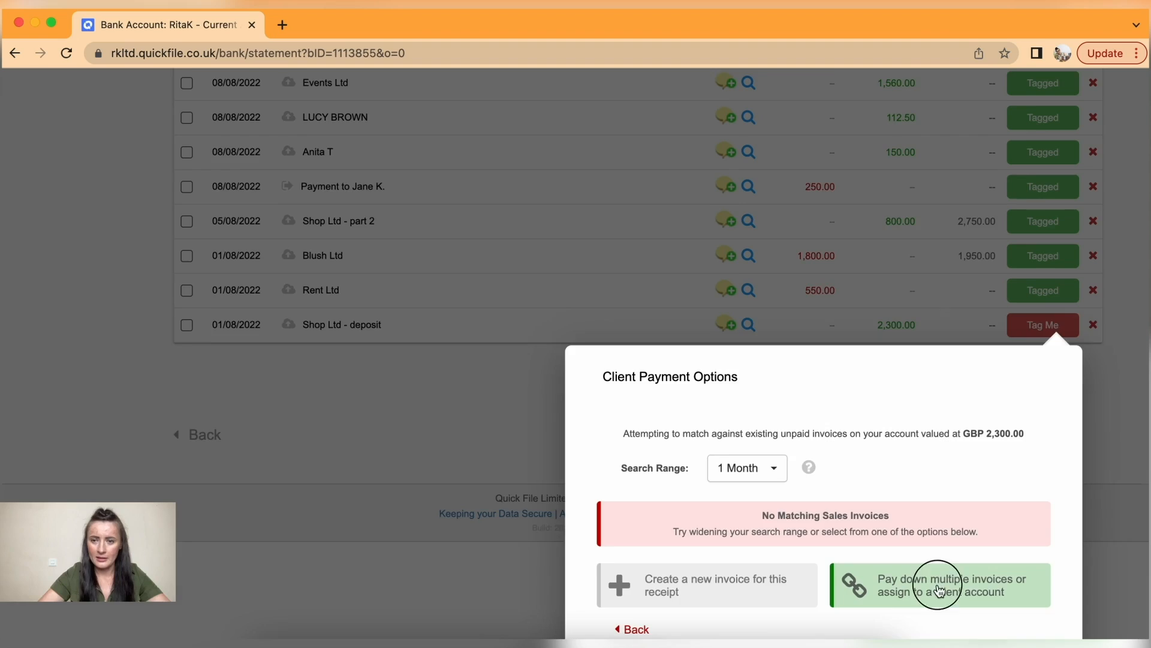
click(868, 534)
text(shop)
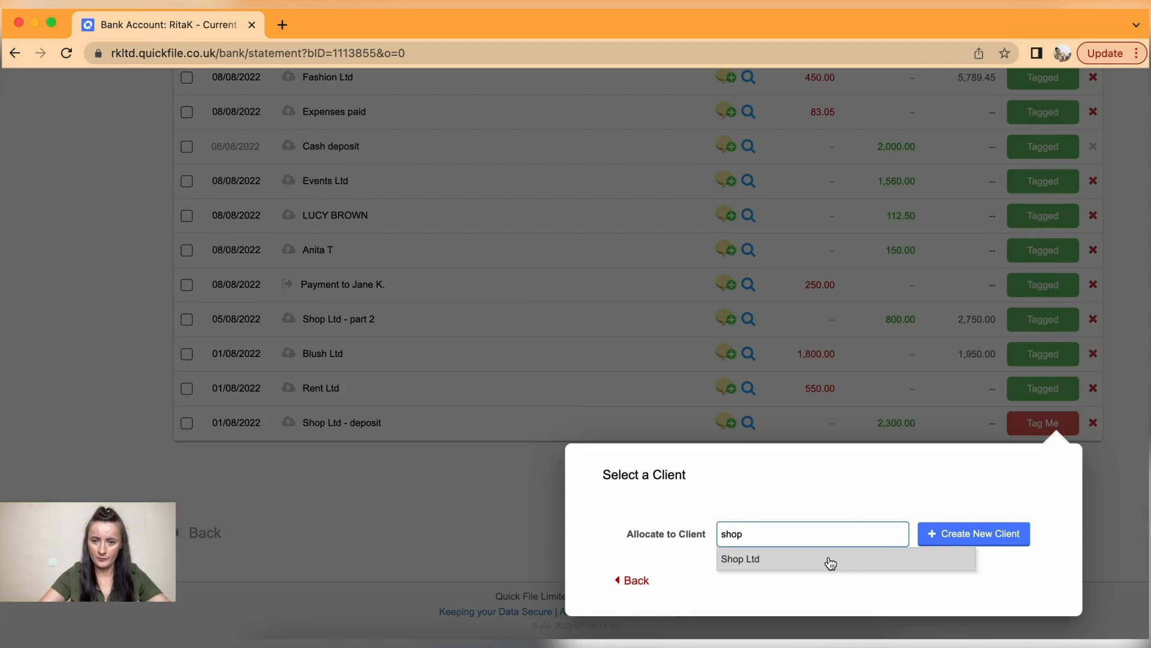
click(828, 559)
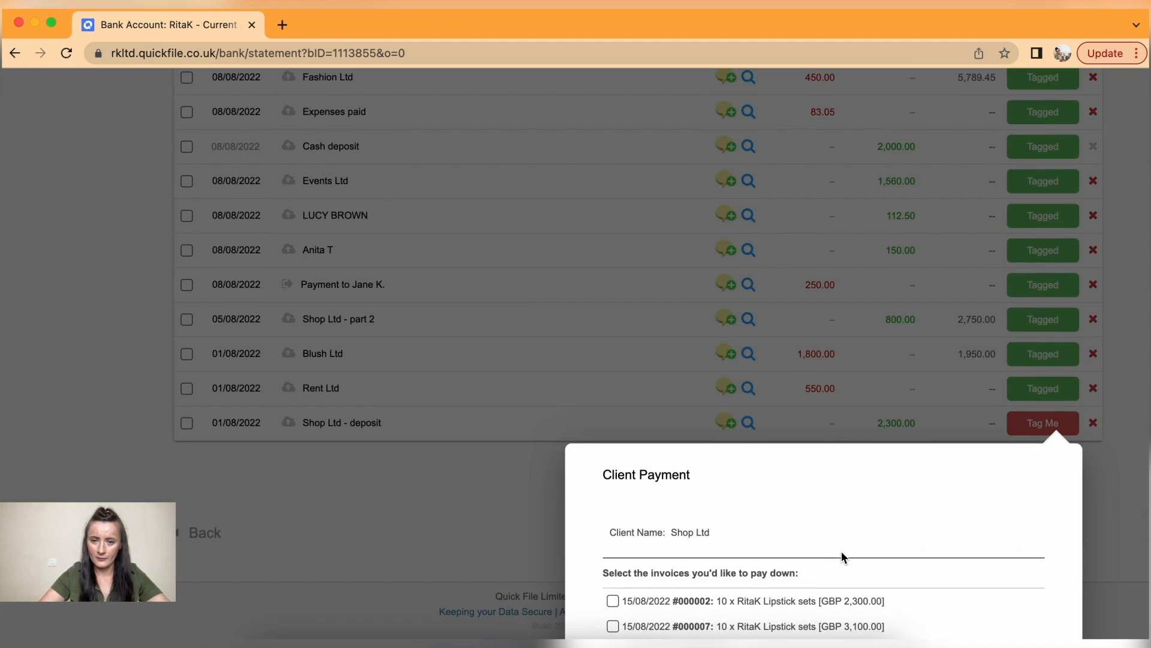
scroll(841, 552, down, 3)
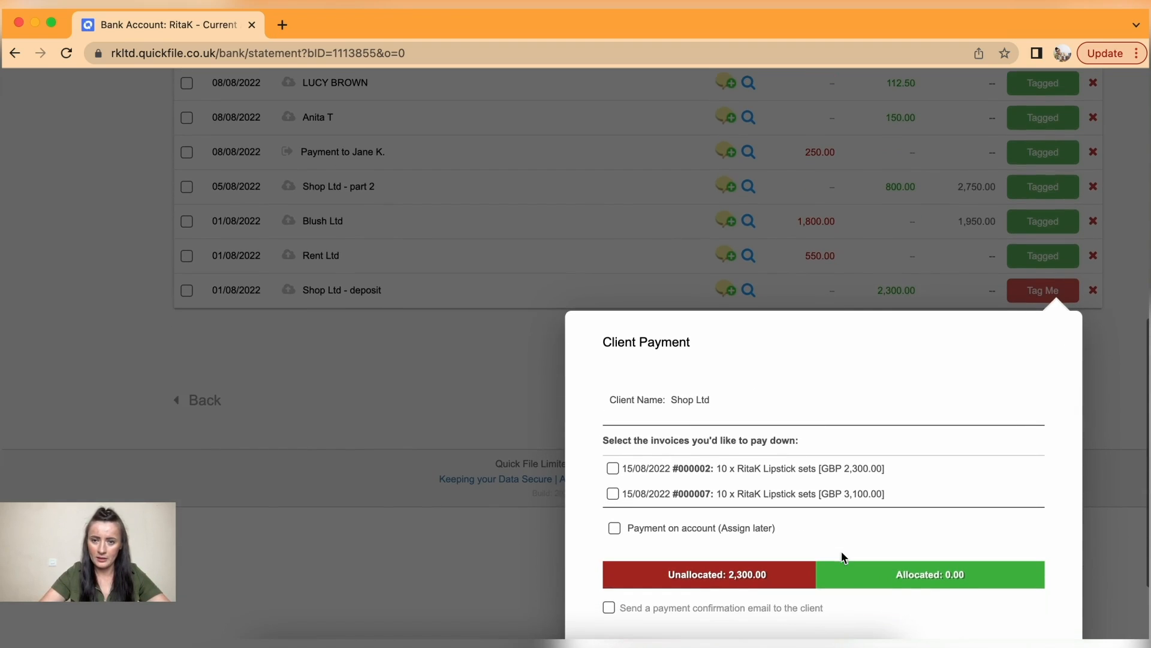
click(613, 469)
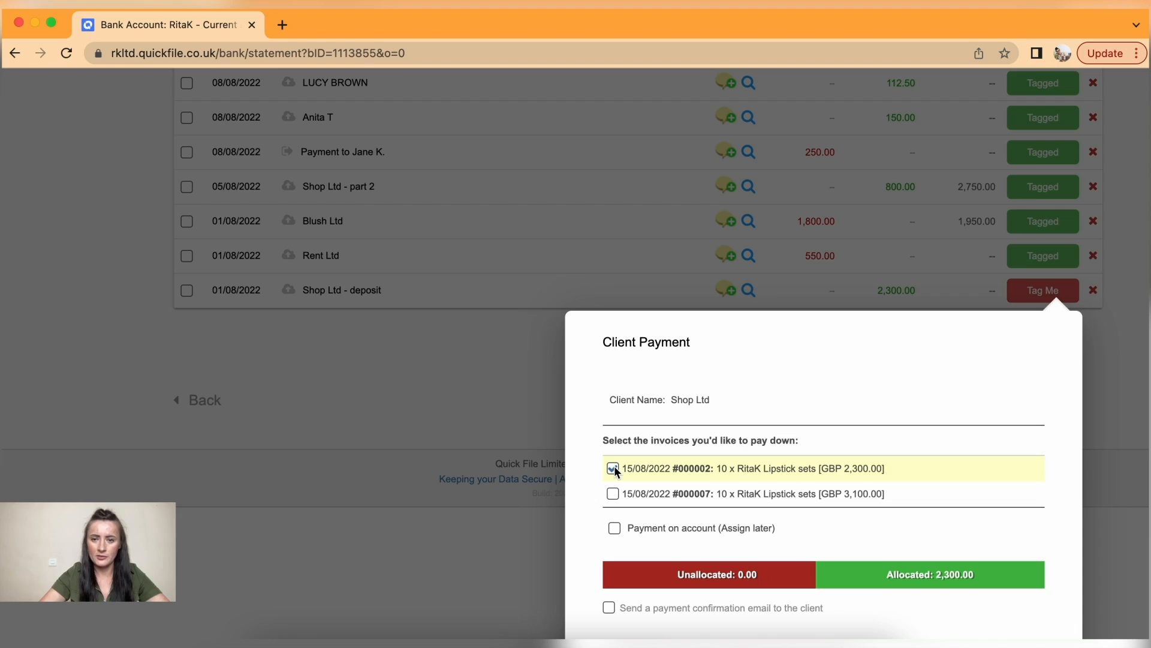
scroll(702, 588, down, 3)
click(697, 551)
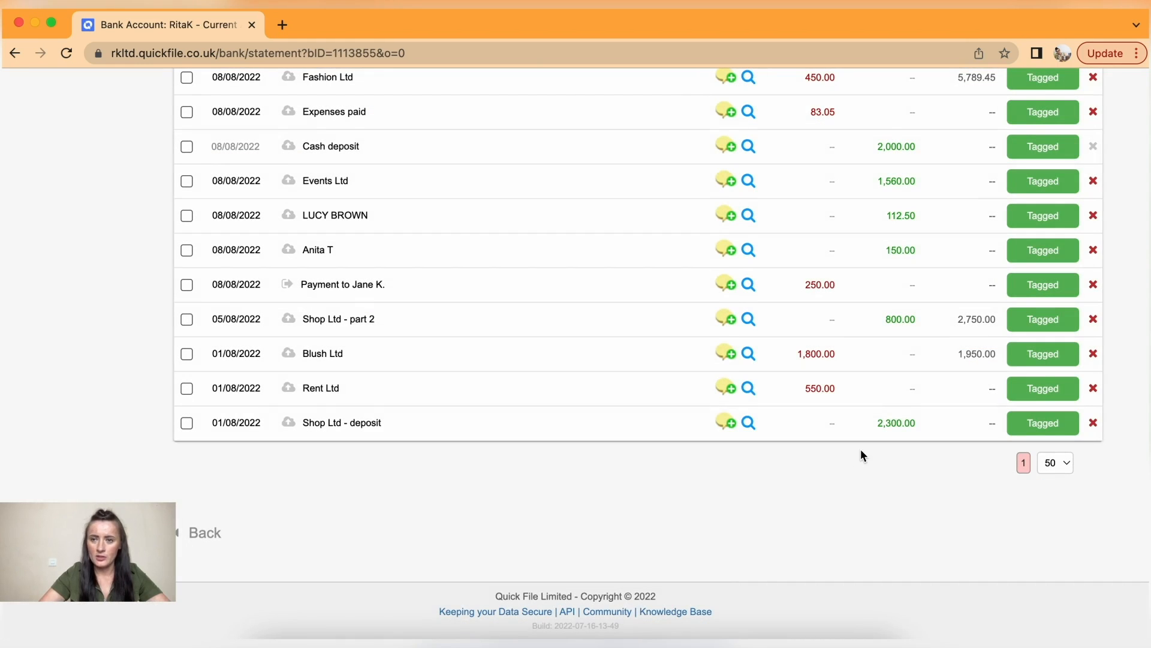
- Return to the top of the fully tagged Current Account statement and show the Options dropdown
scroll(861, 455, up, 5)
scroll(861, 454, down, 4)
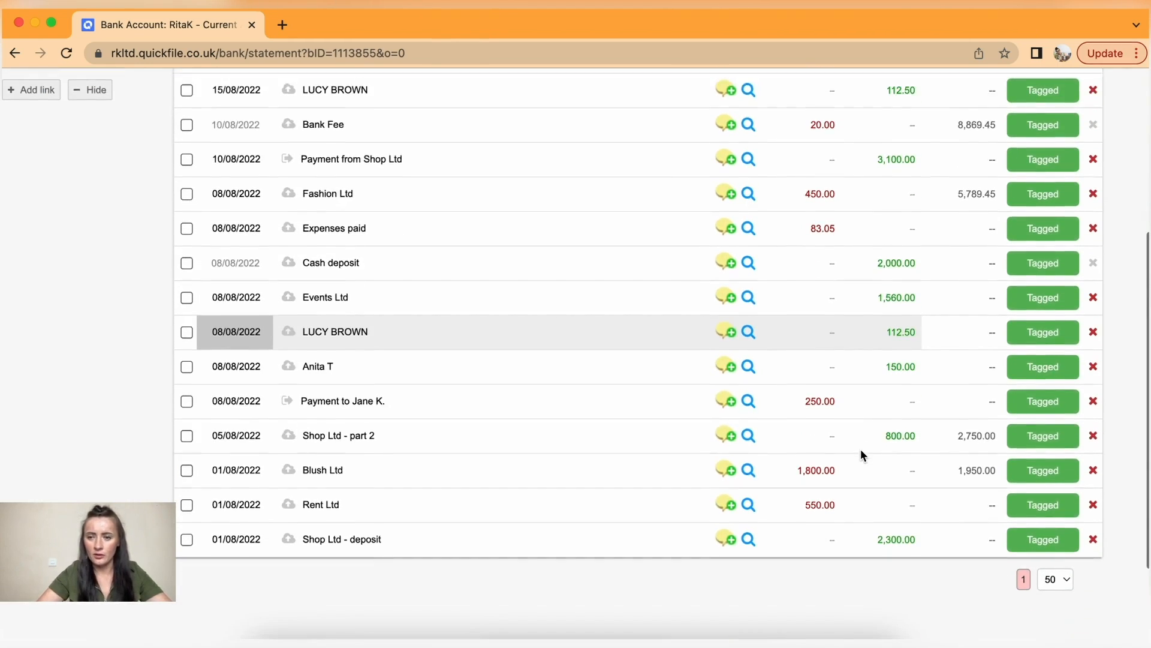
scroll(861, 451, up, 1)
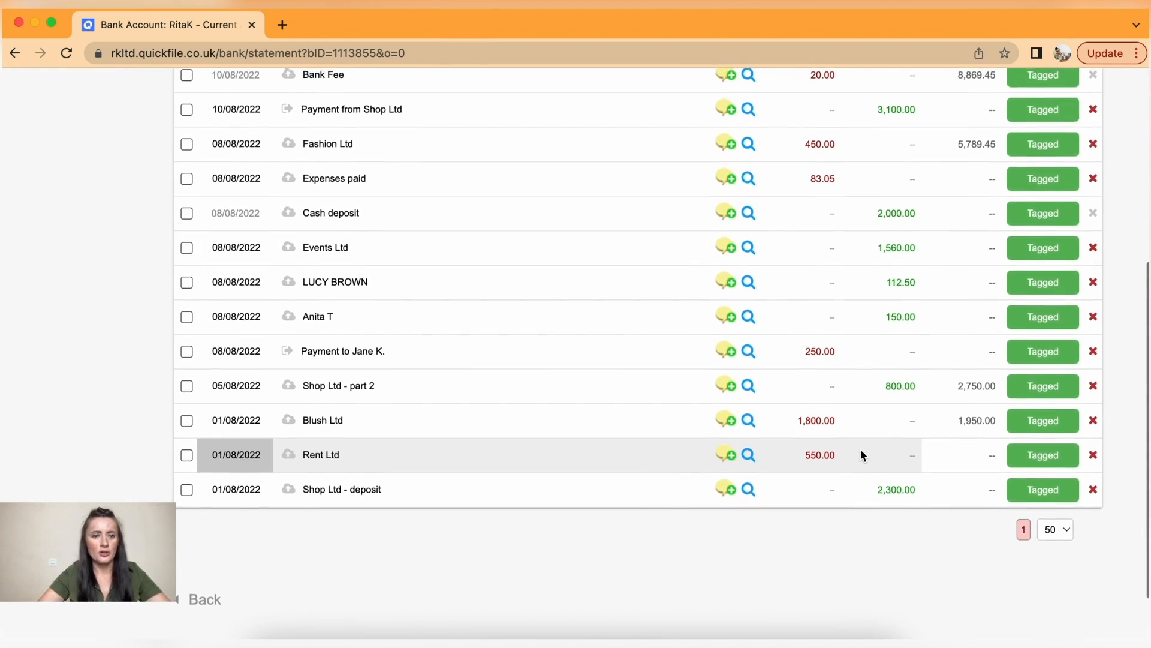
scroll(861, 455, up, 1)
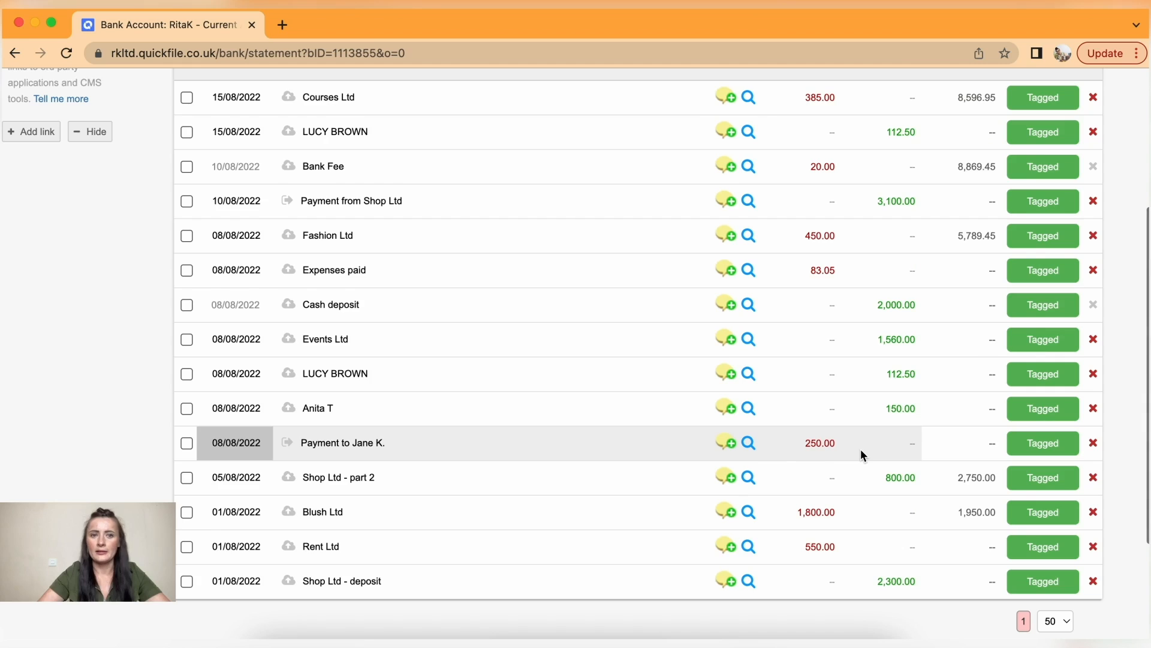
scroll(861, 454, up, 2)
scroll(861, 449, up, 2)
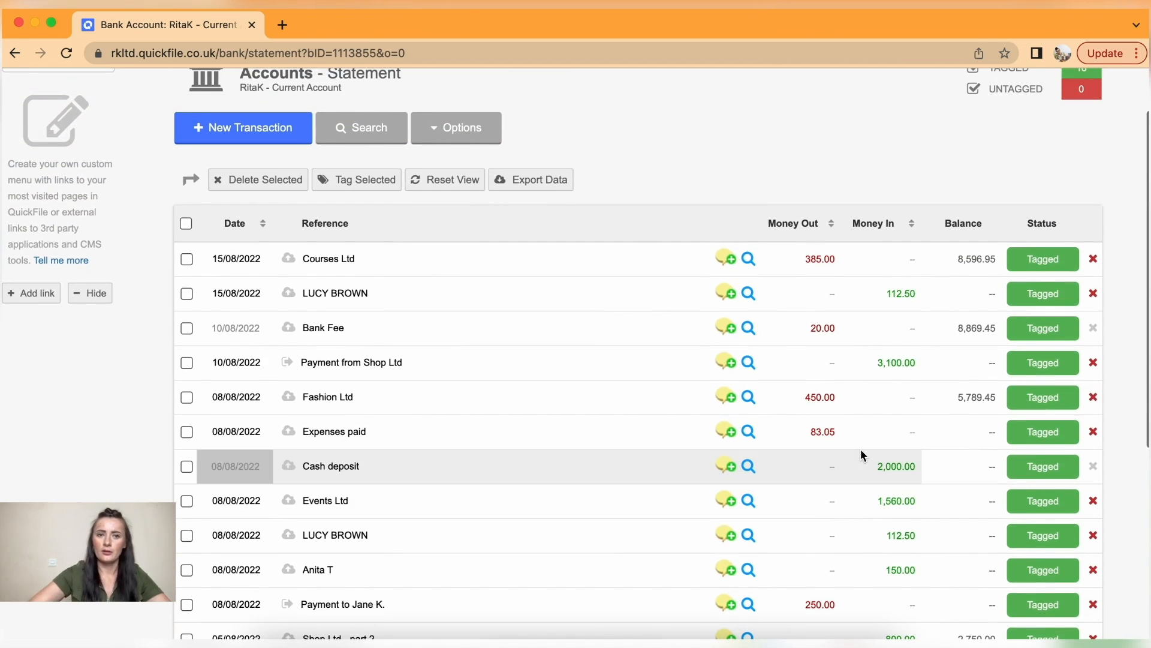
click(458, 138)
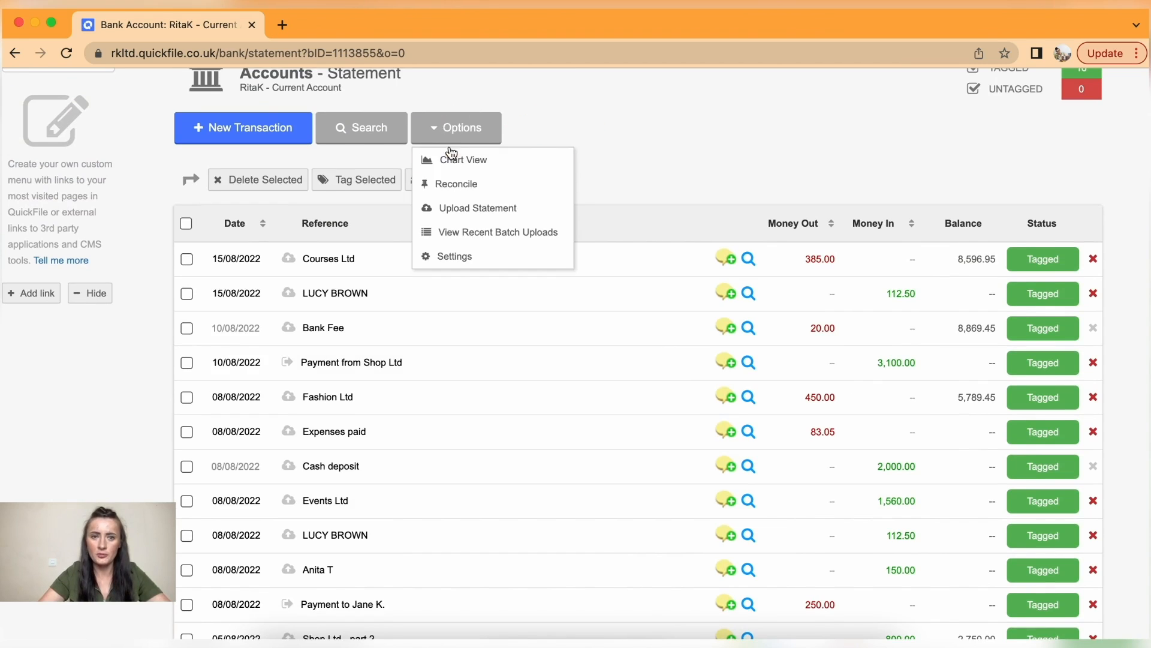
click(456, 184)
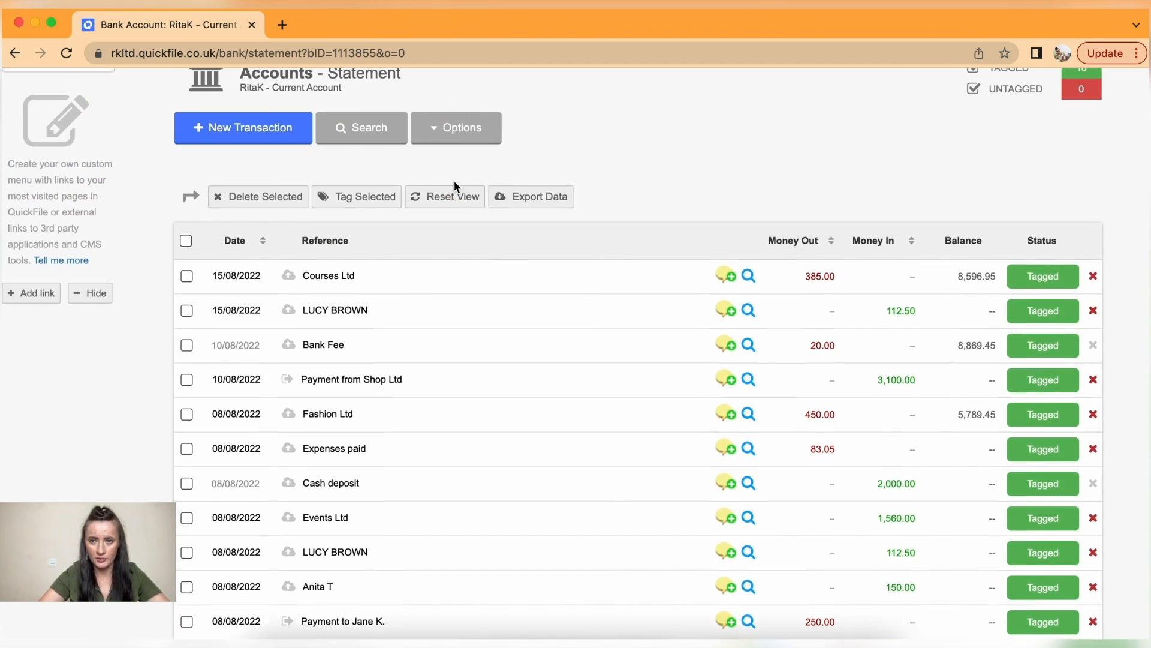
click(389, 188)
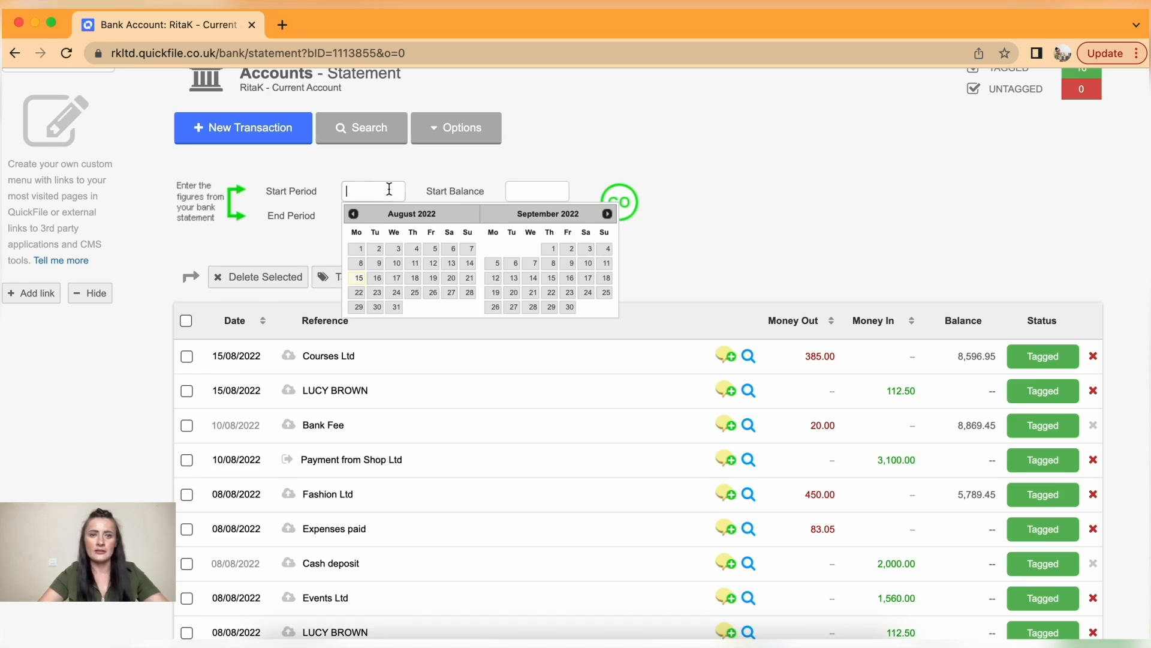
click(358, 249)
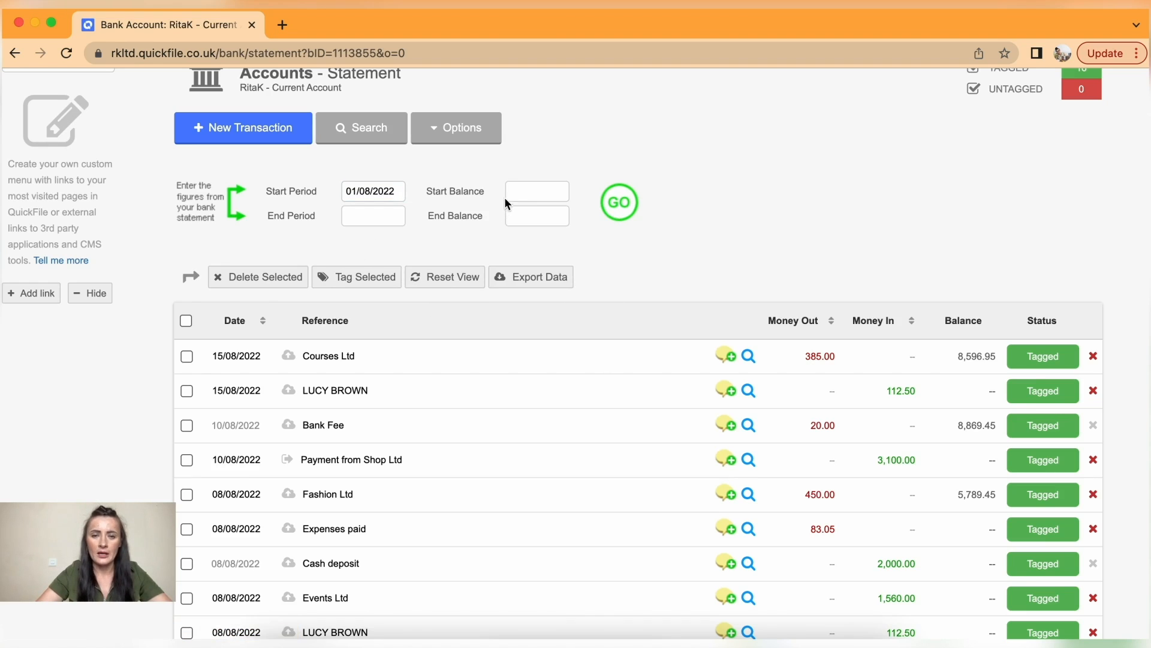
click(527, 191)
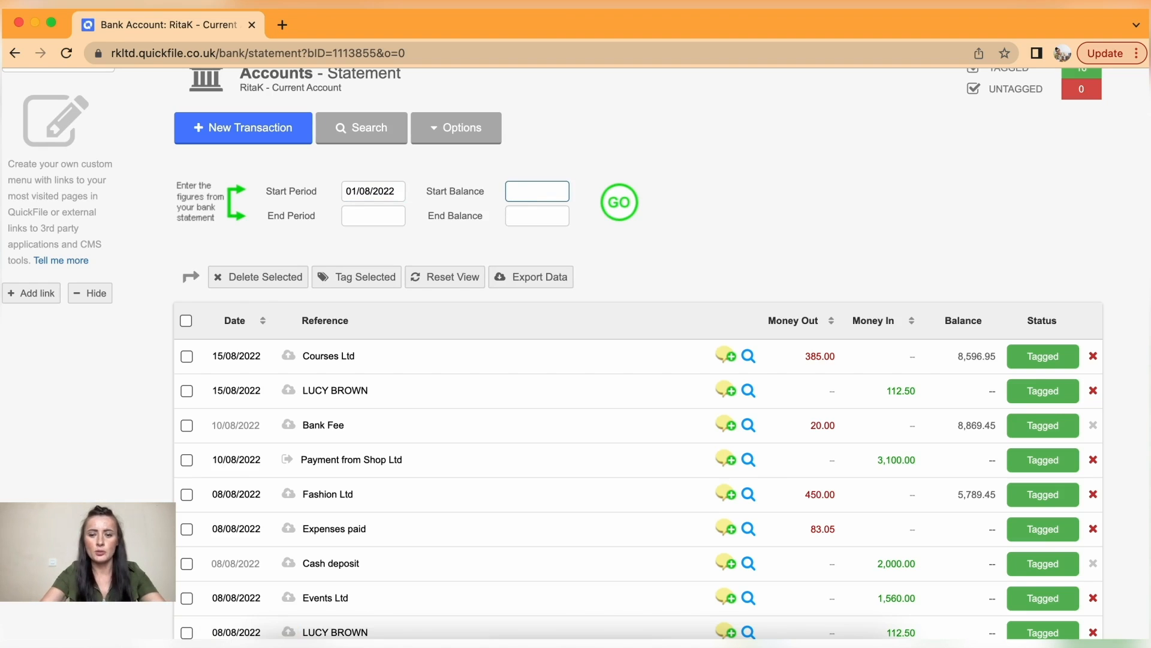
click(392, 223)
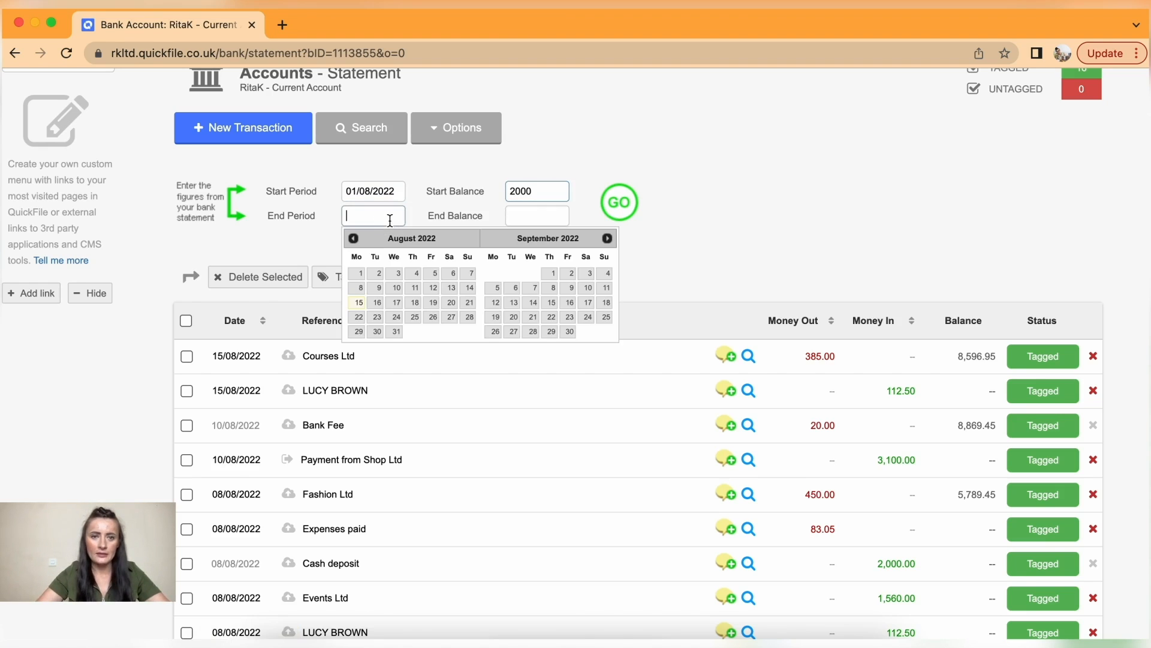
click(358, 302)
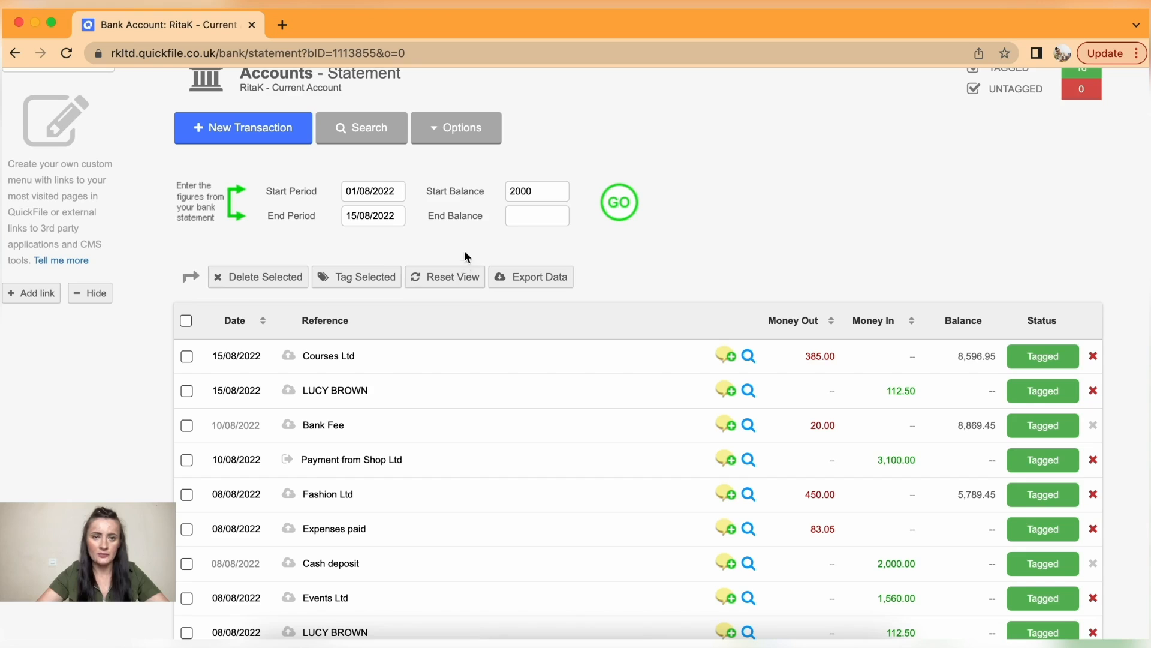
click(520, 219)
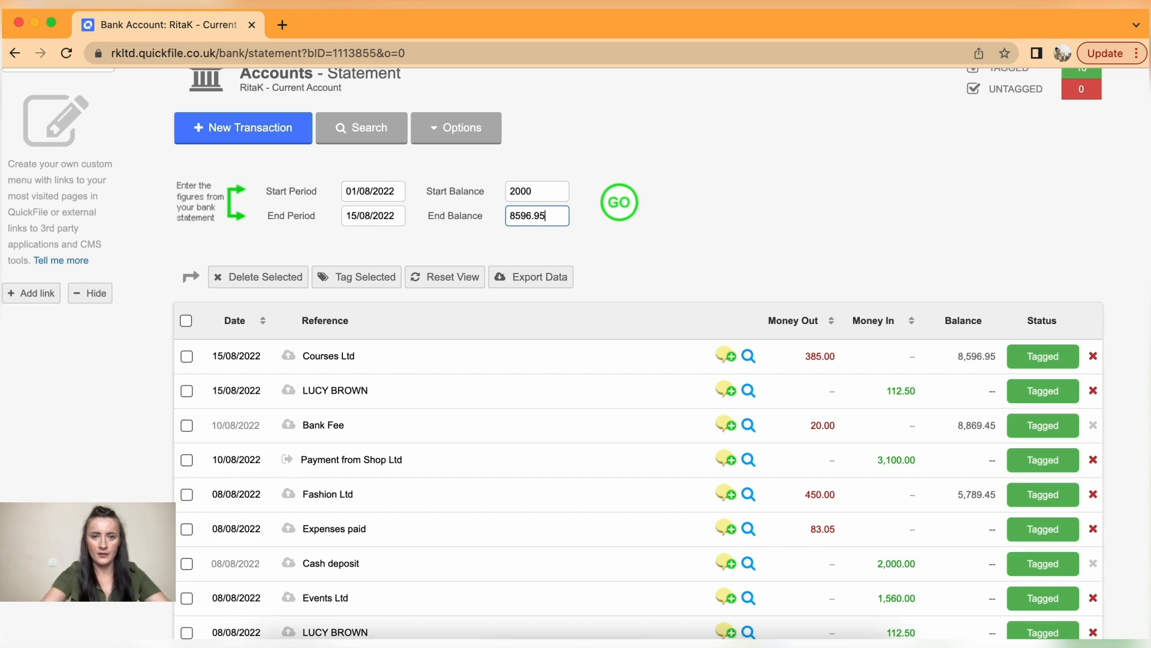
click(653, 228)
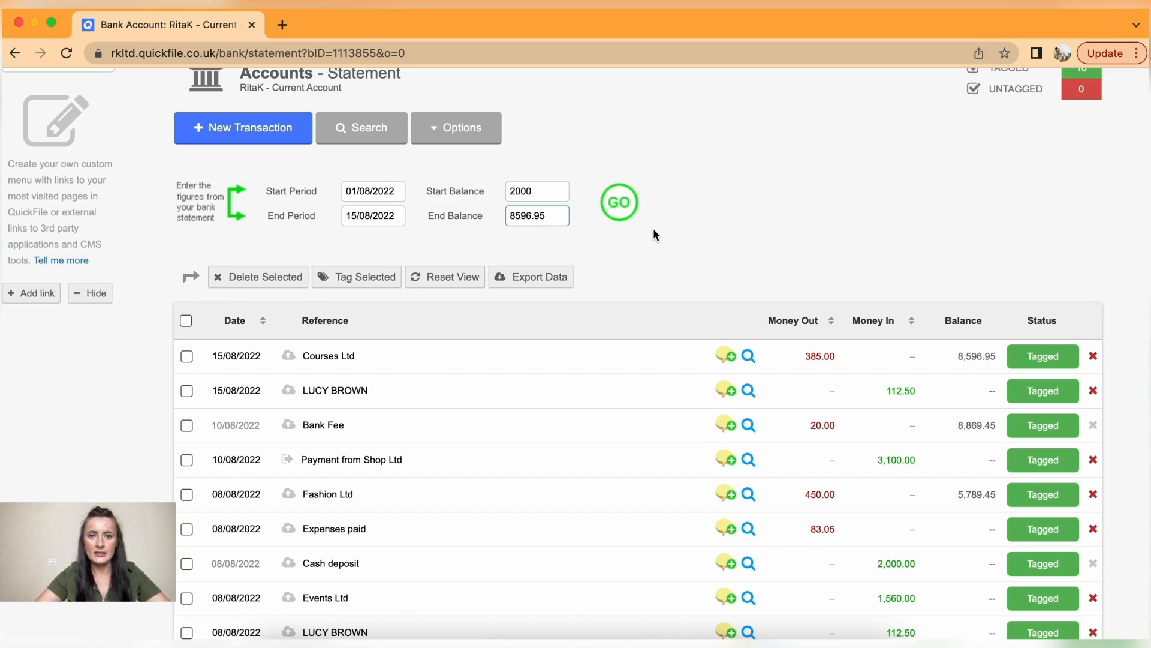
click(620, 210)
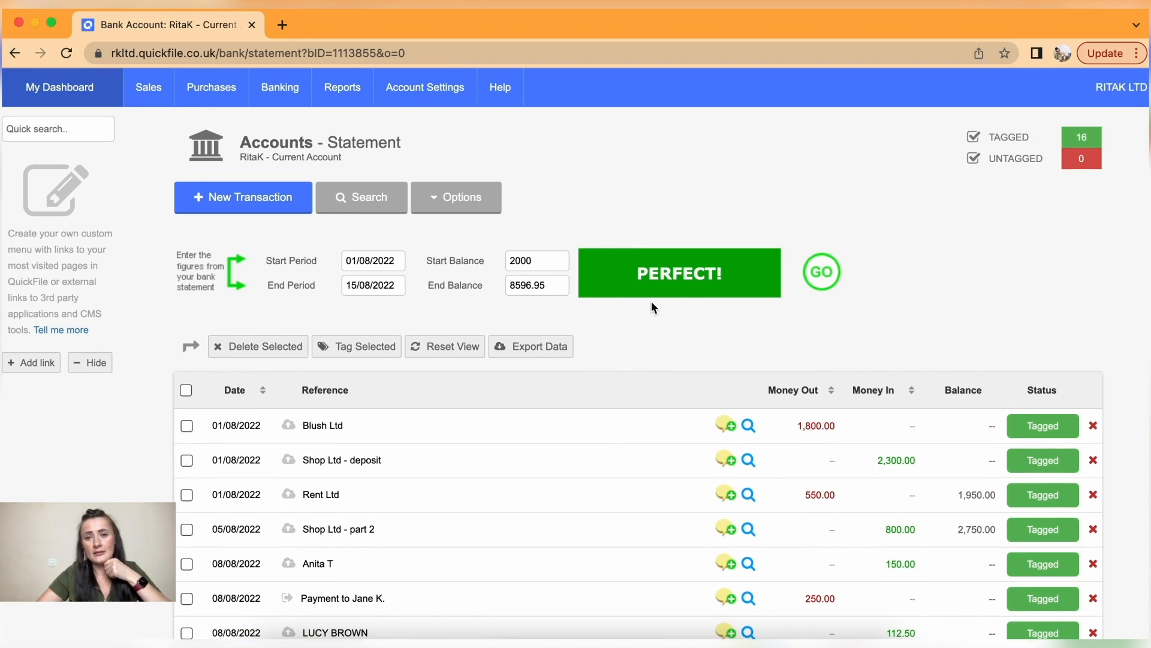
scroll(653, 416, down, 3)
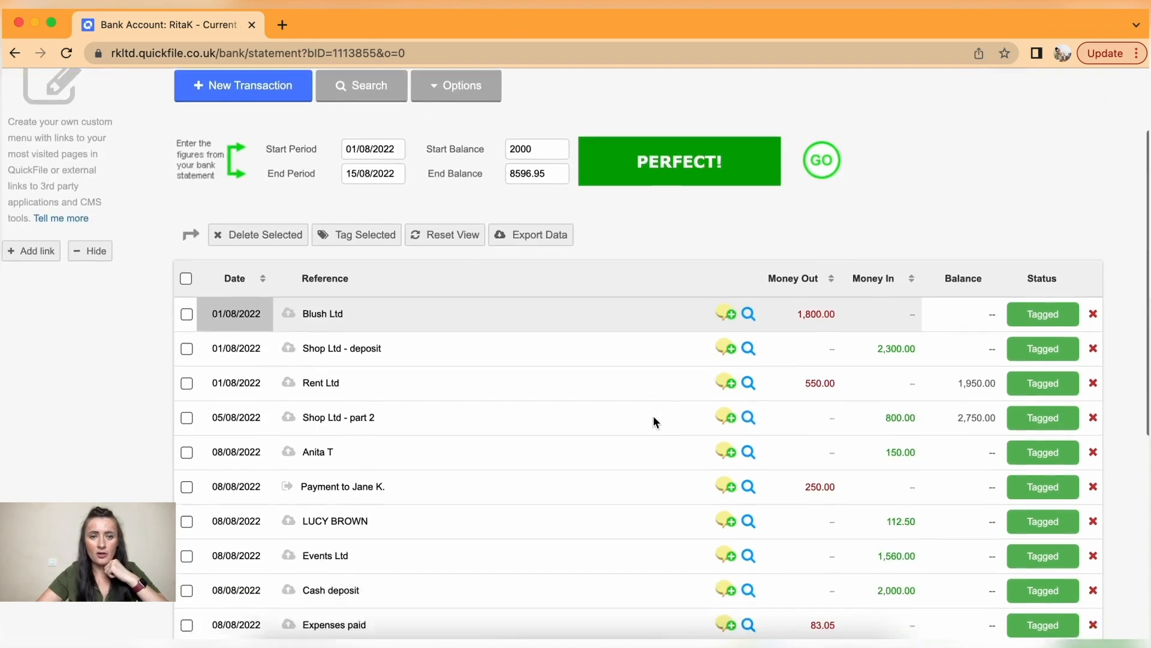
scroll(424, 515, down, 3)
scroll(423, 509, up, 6)
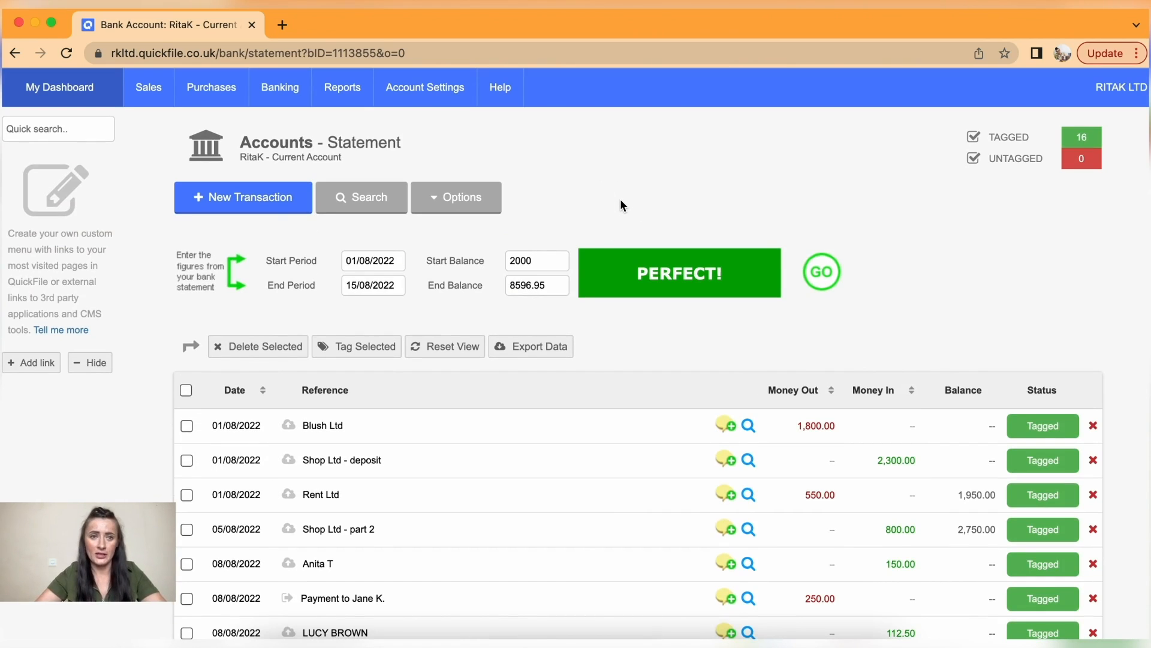
- Display the Events Ltd client statement and review its 780.00 outstanding on invoice #000010
mouse_move(150, 90)
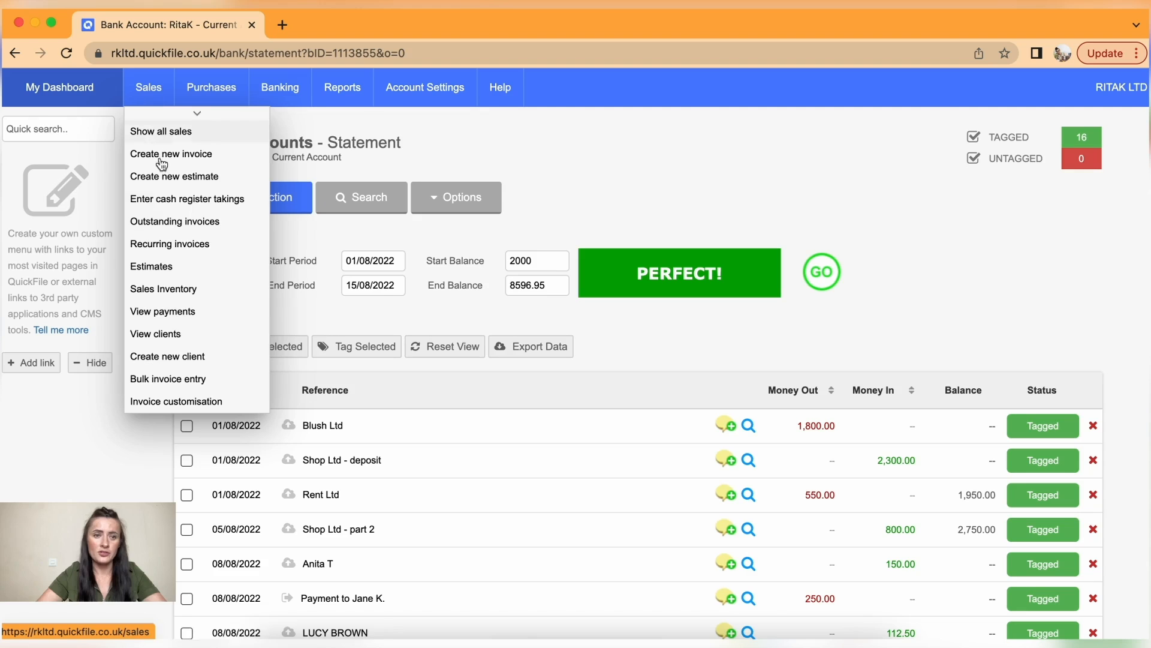
click(185, 338)
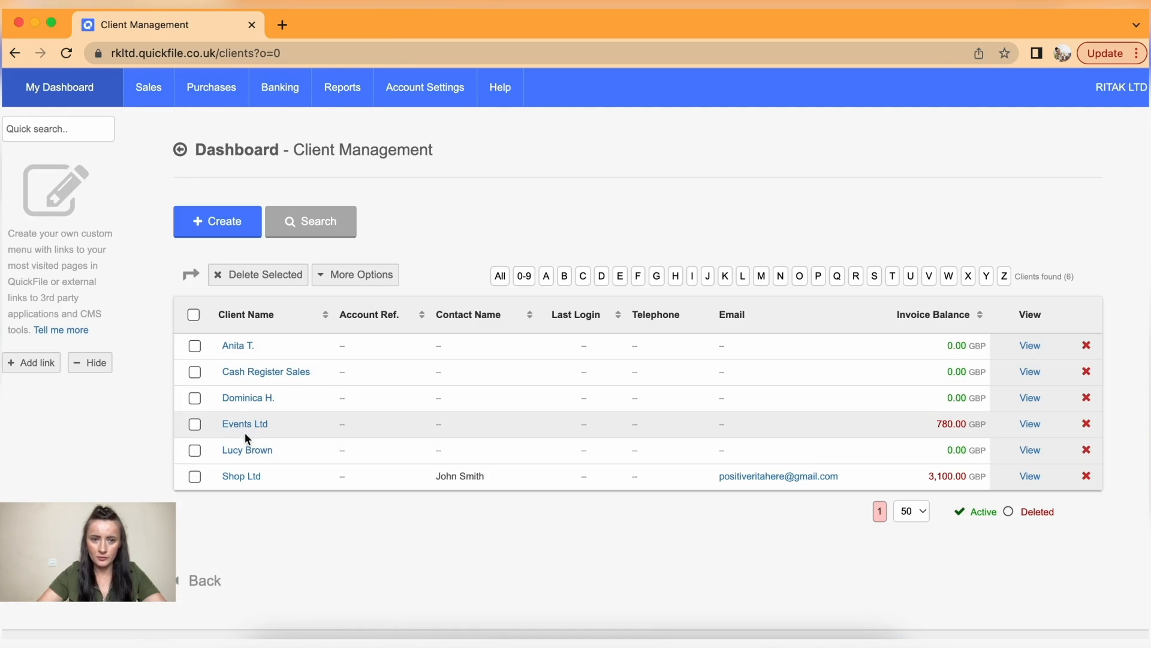
click(243, 424)
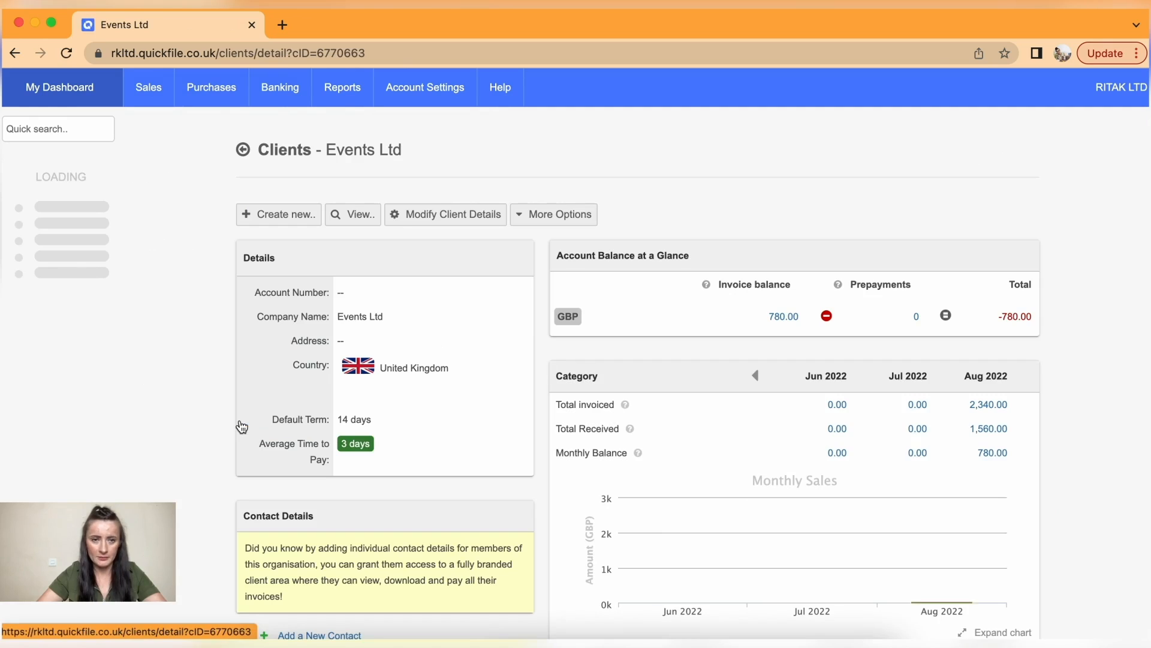
click(358, 216)
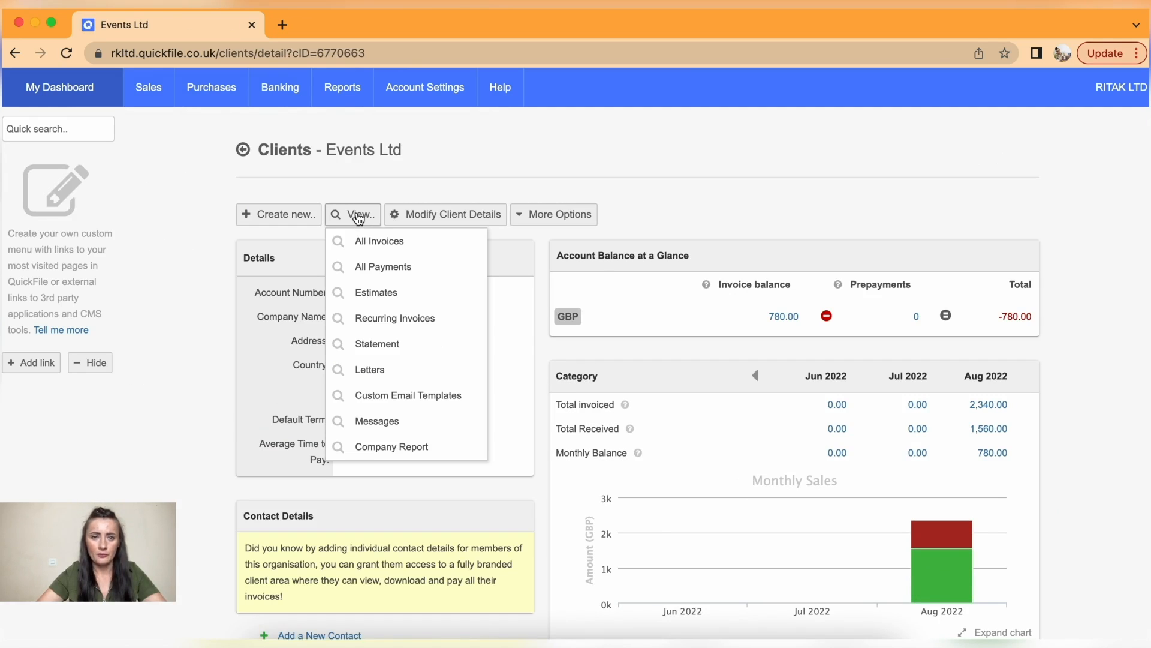
click(397, 343)
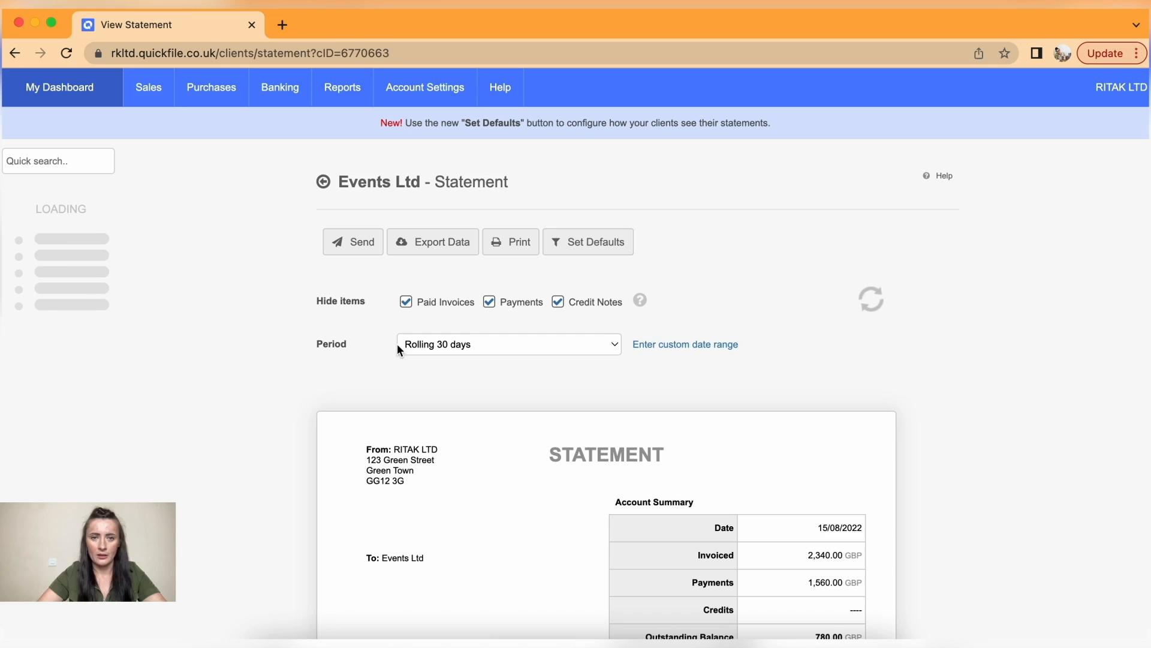
scroll(887, 345, down, 5)
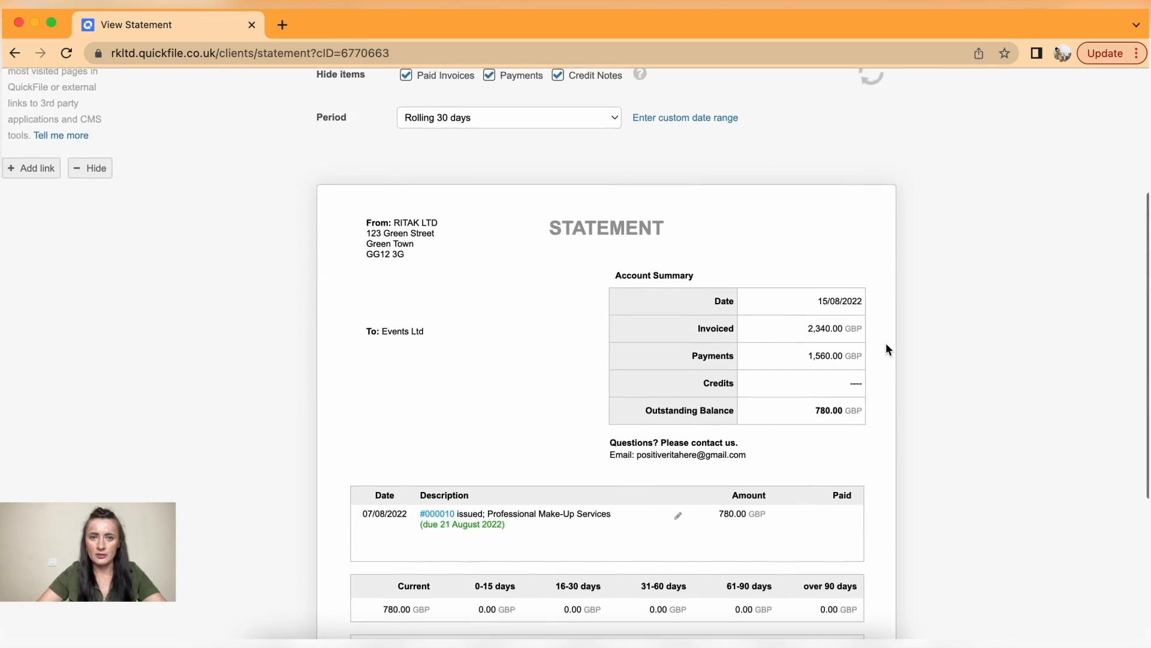
scroll(887, 349, down, 2)
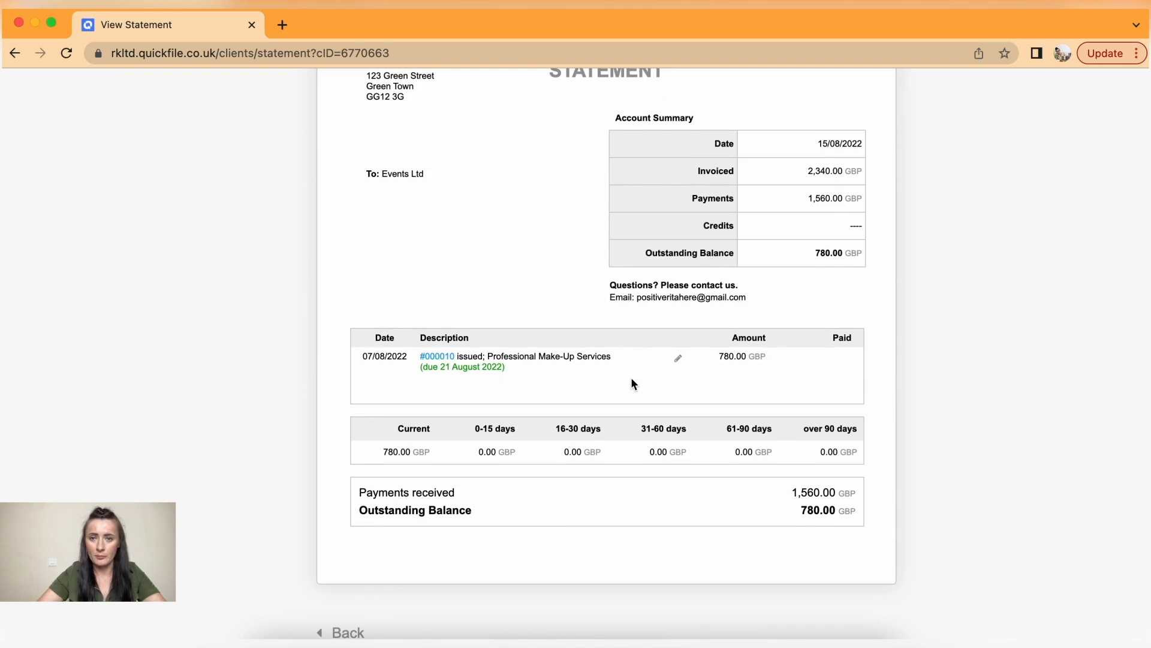
scroll(630, 377, up, 4)
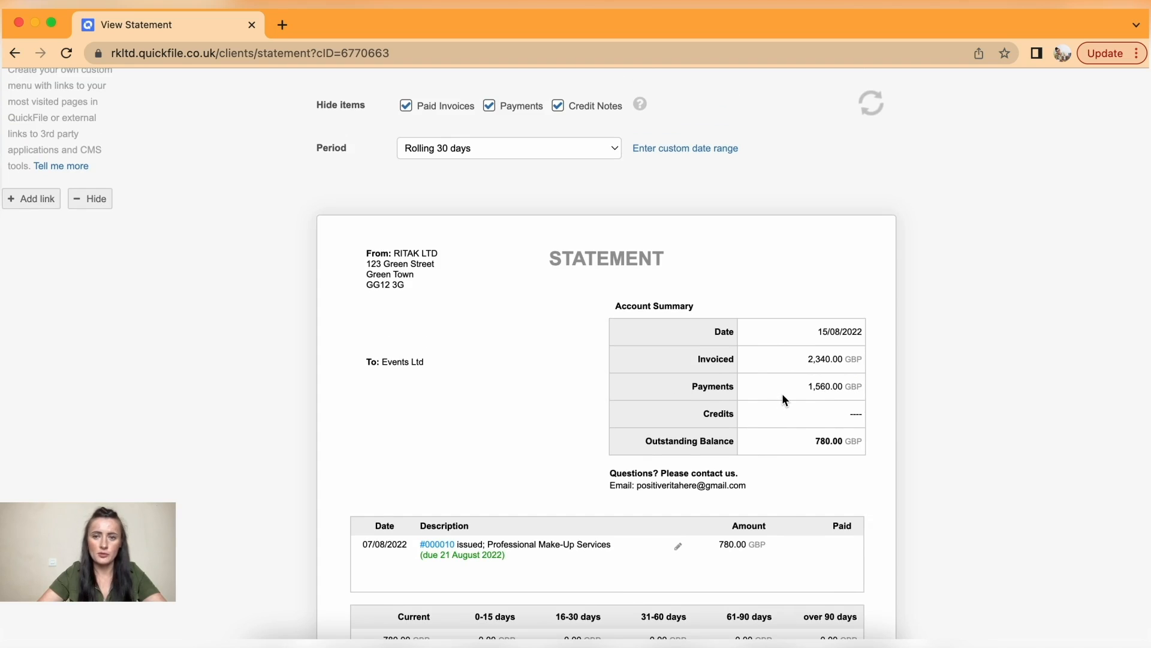
scroll(782, 395, up, 3)
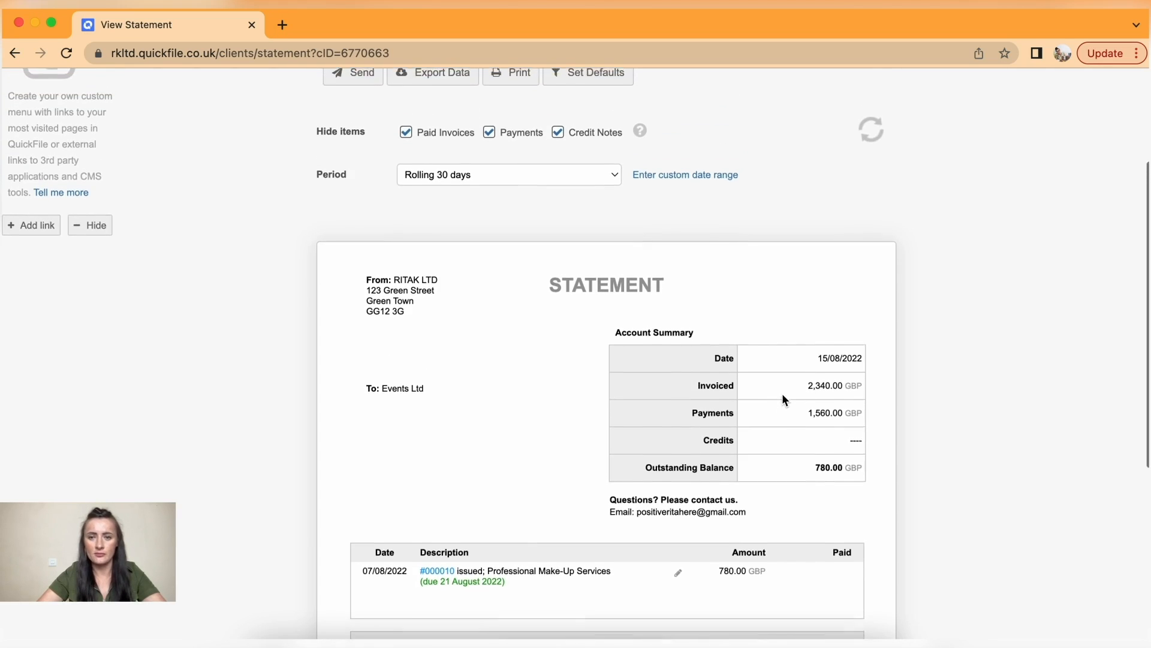
scroll(783, 396, up, 2)
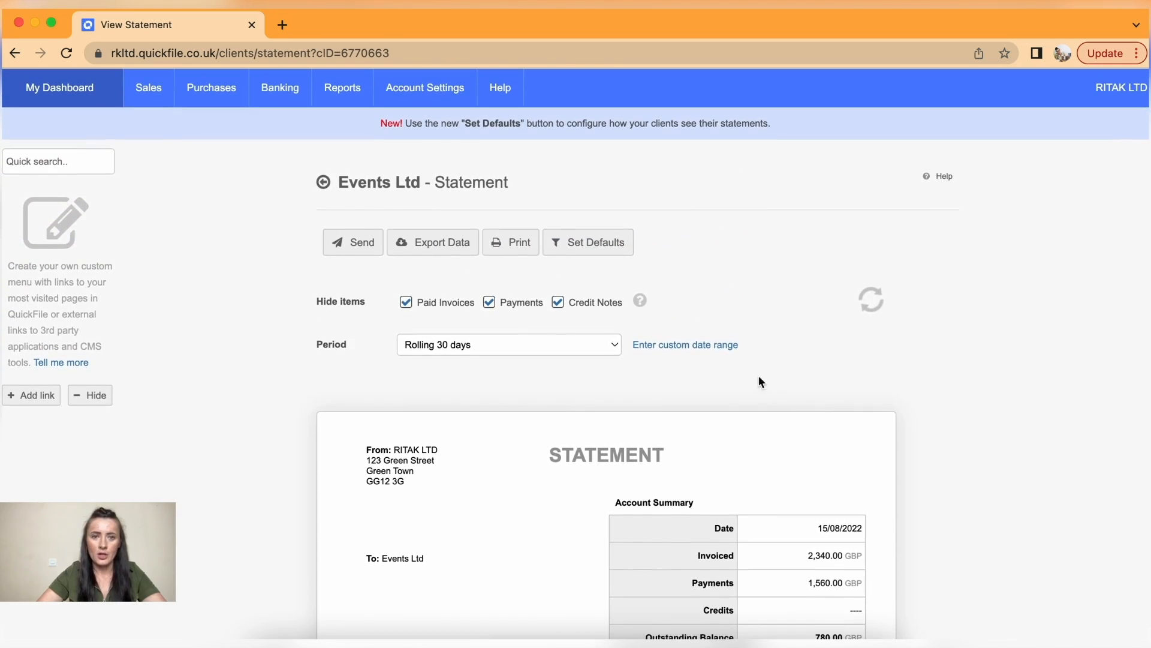
- Generate a printable PDF of the Events Ltd statement, review it, and return to the statement tab
click(360, 248)
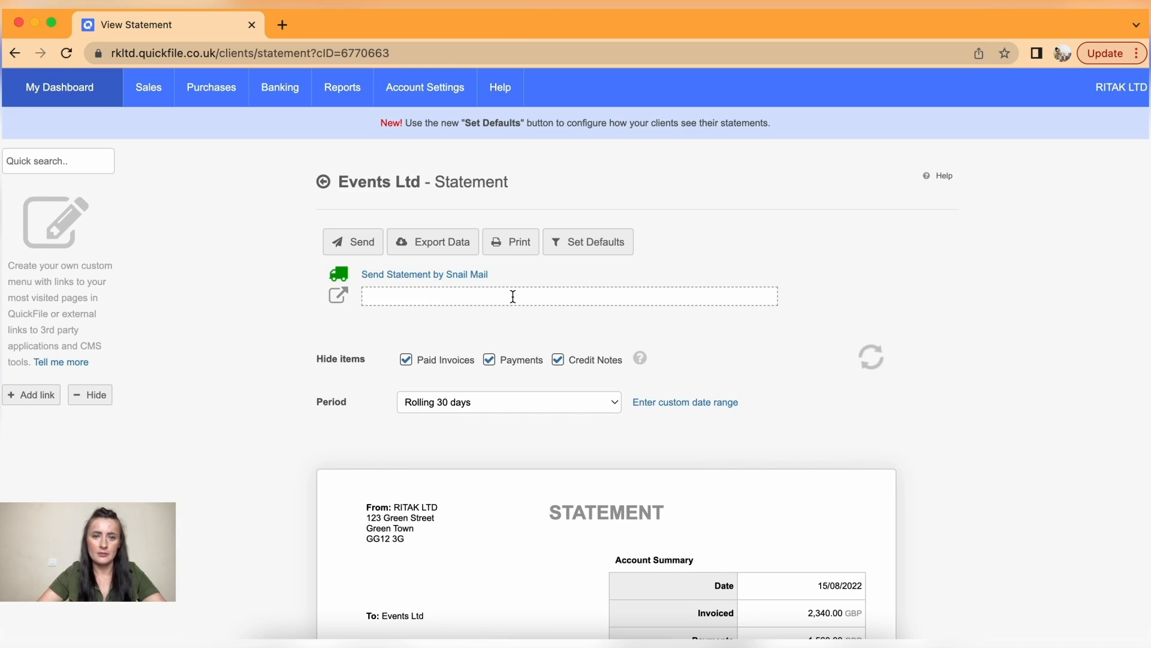
click(517, 243)
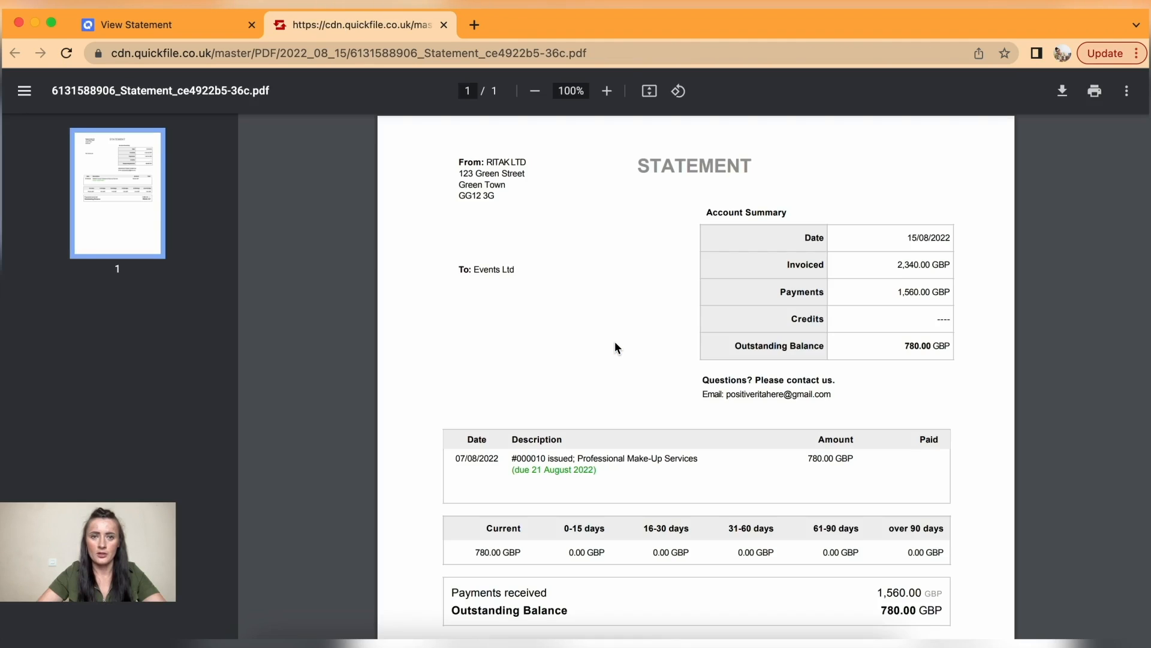
scroll(615, 347, down, 5)
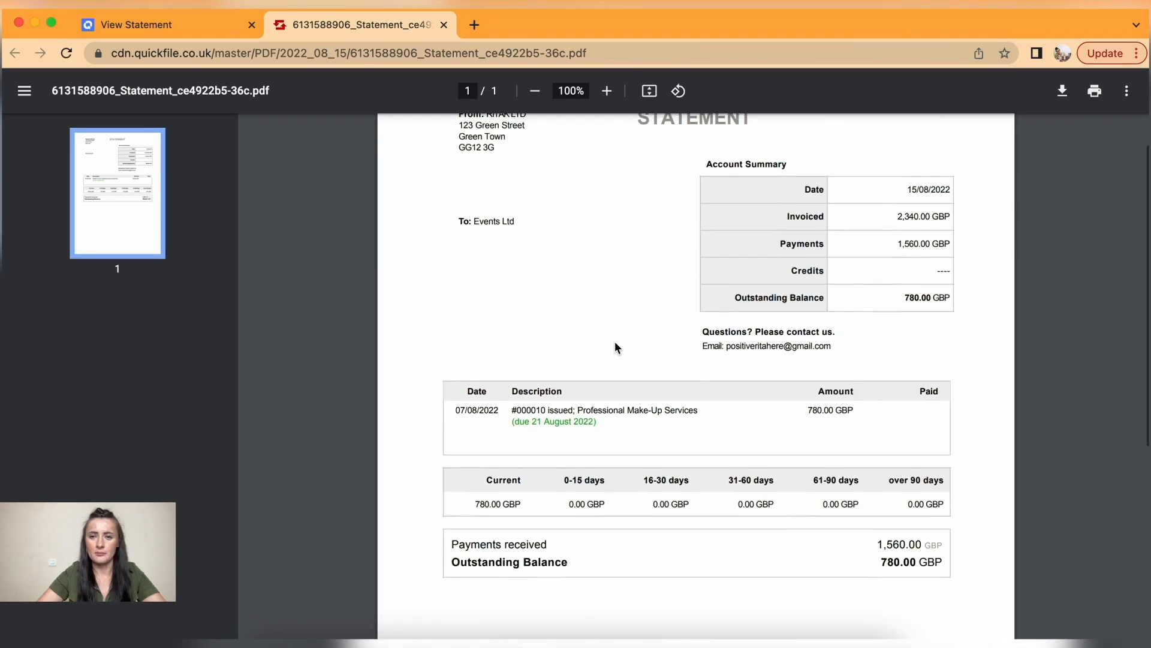
scroll(616, 343, down, 7)
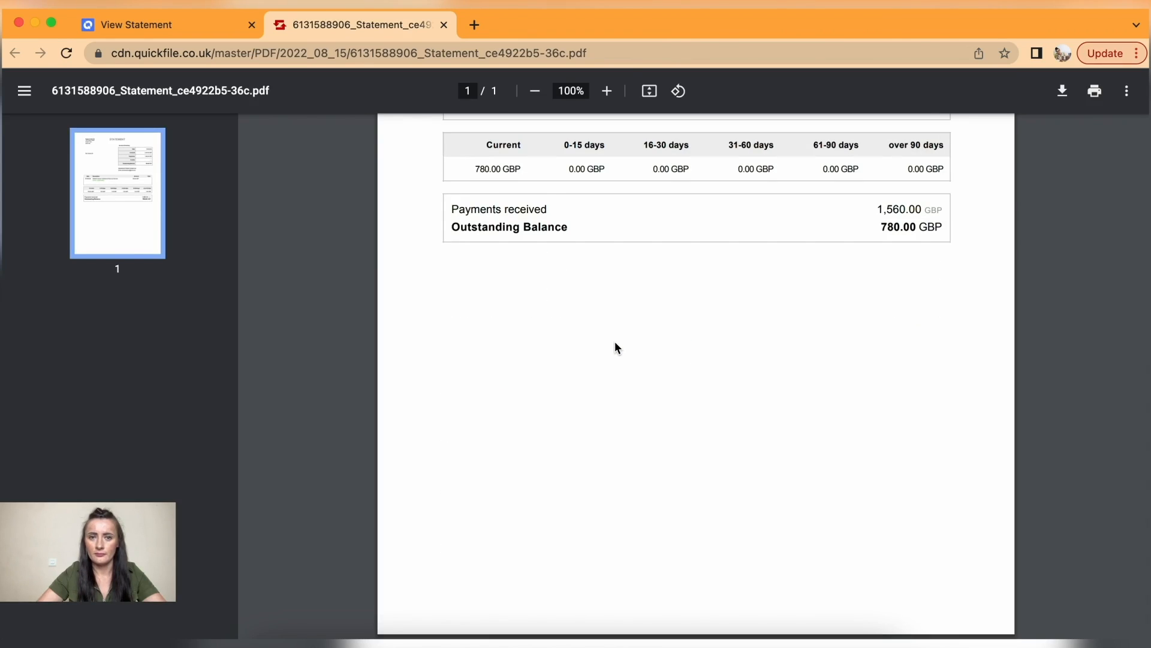
drag(899, 241, 939, 236)
scroll(897, 237, up, 10)
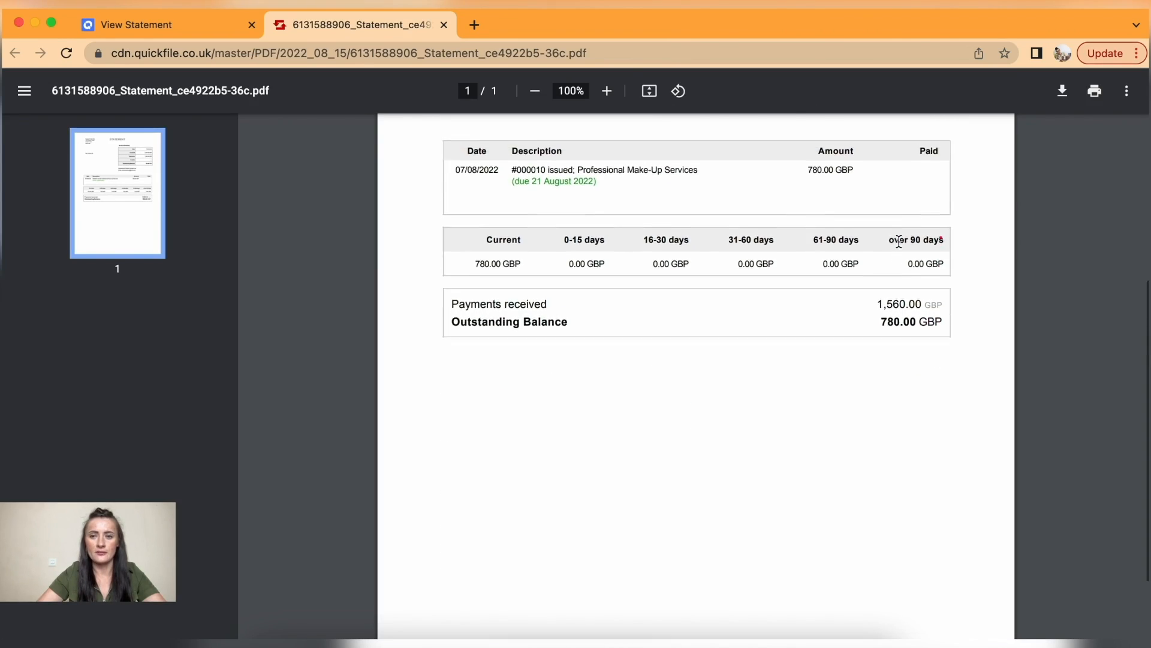
click(213, 27)
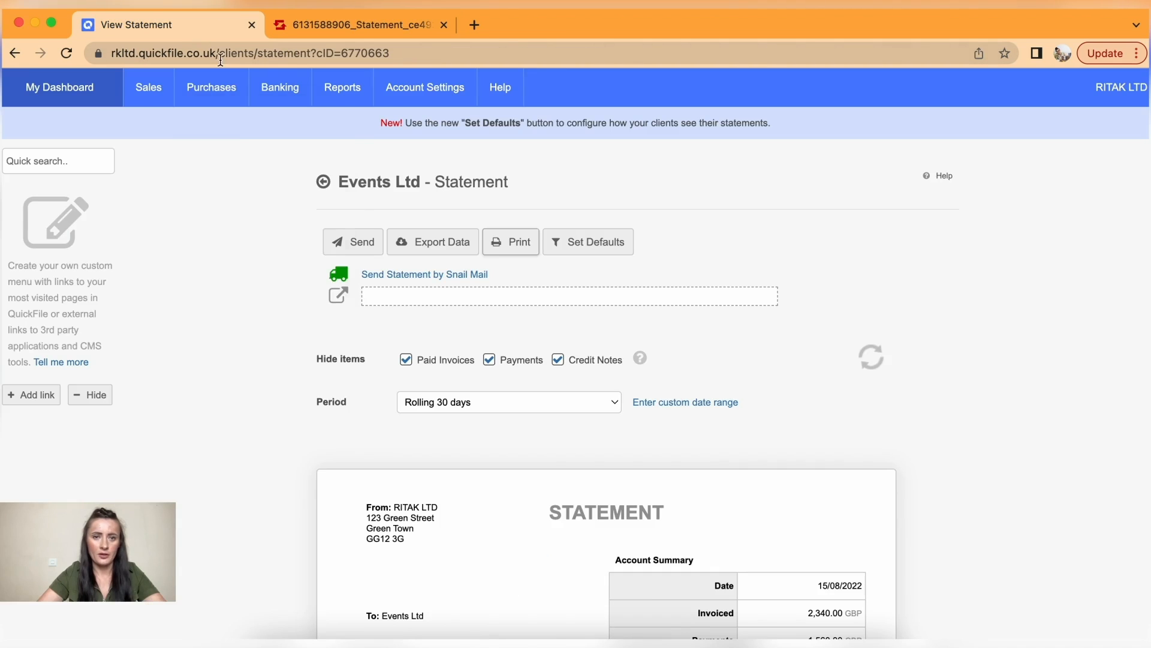
- In the client list, select all six clients
click(14, 52)
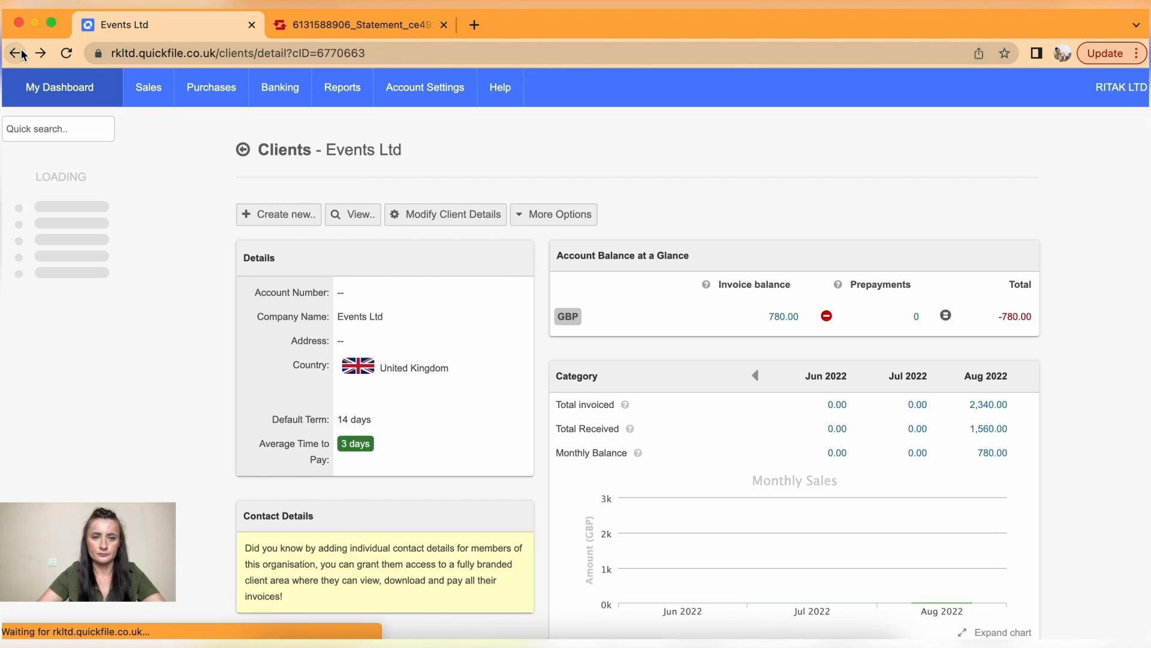
mouse_move(211, 87)
mouse_move(159, 102)
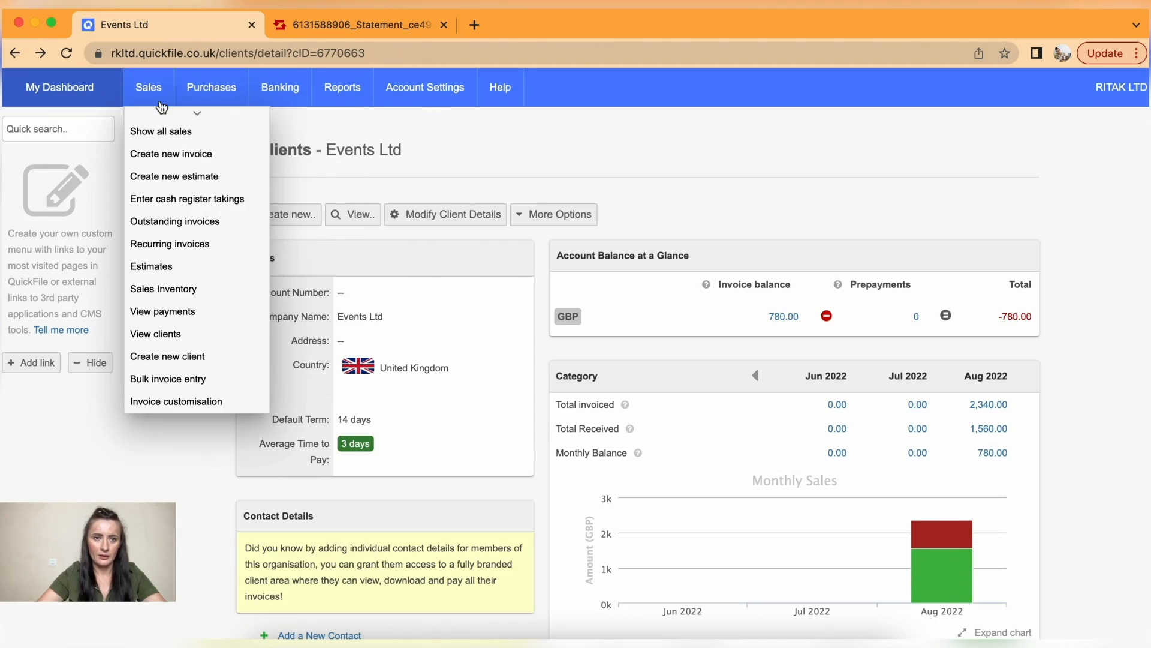
click(188, 334)
click(194, 346)
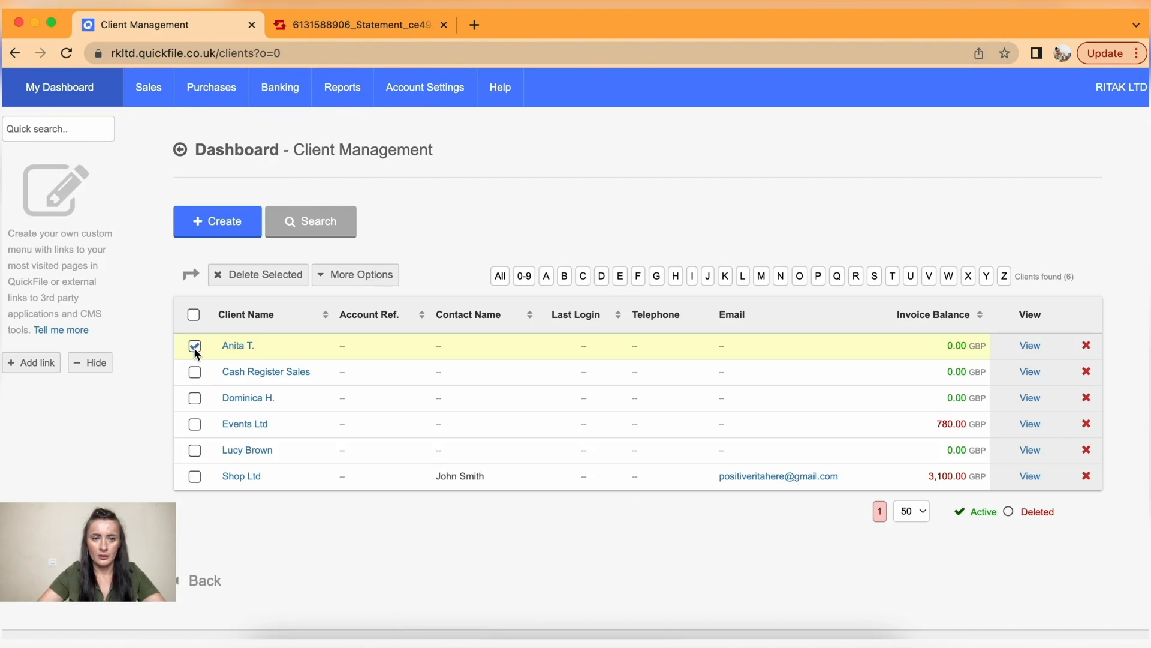
click(195, 372)
click(195, 399)
click(195, 425)
click(195, 450)
click(195, 476)
- Request PDF statements for the selected clients, hiding paid invoices, payments and credit notes
click(357, 276)
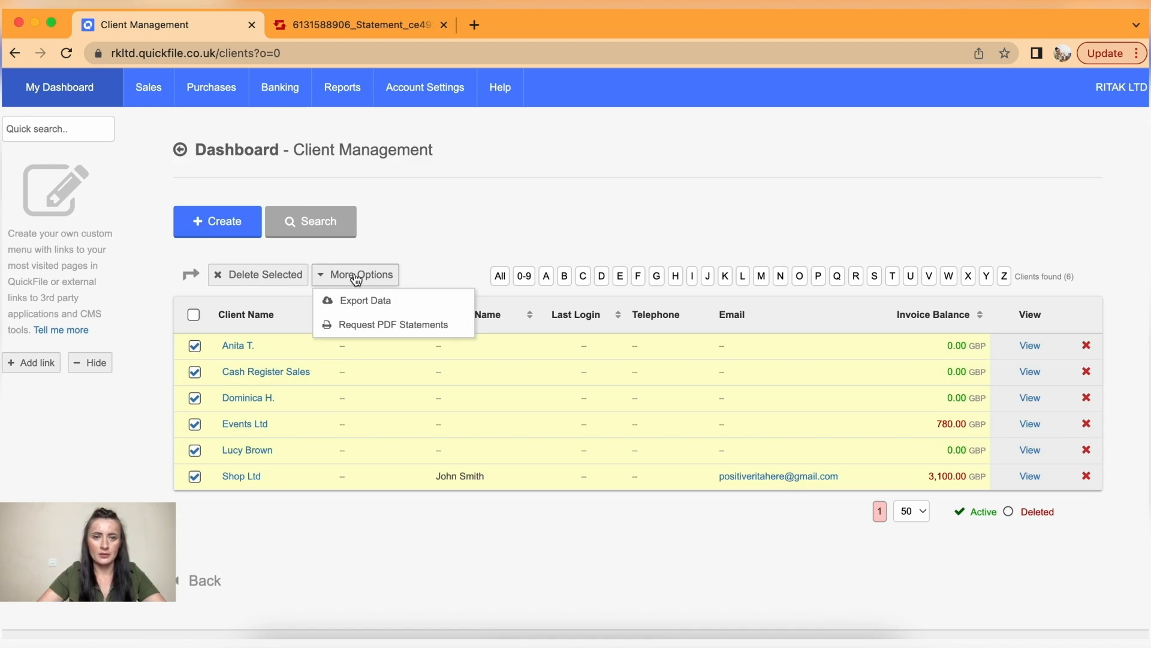
click(379, 328)
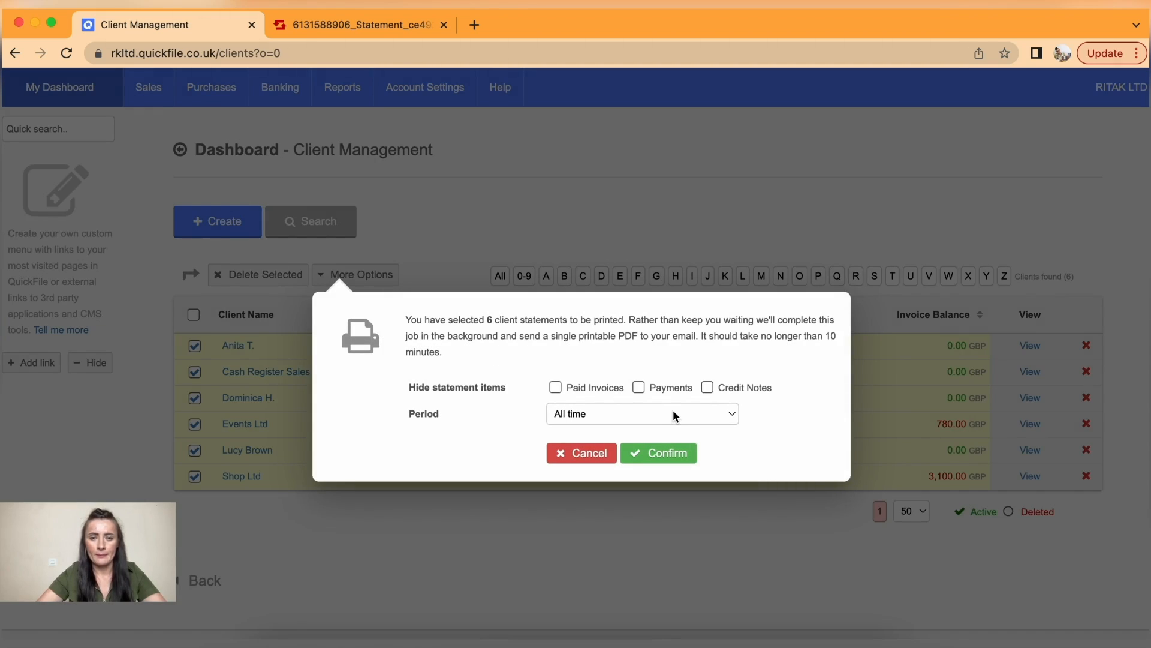
click(558, 388)
click(639, 388)
click(708, 388)
click(668, 454)
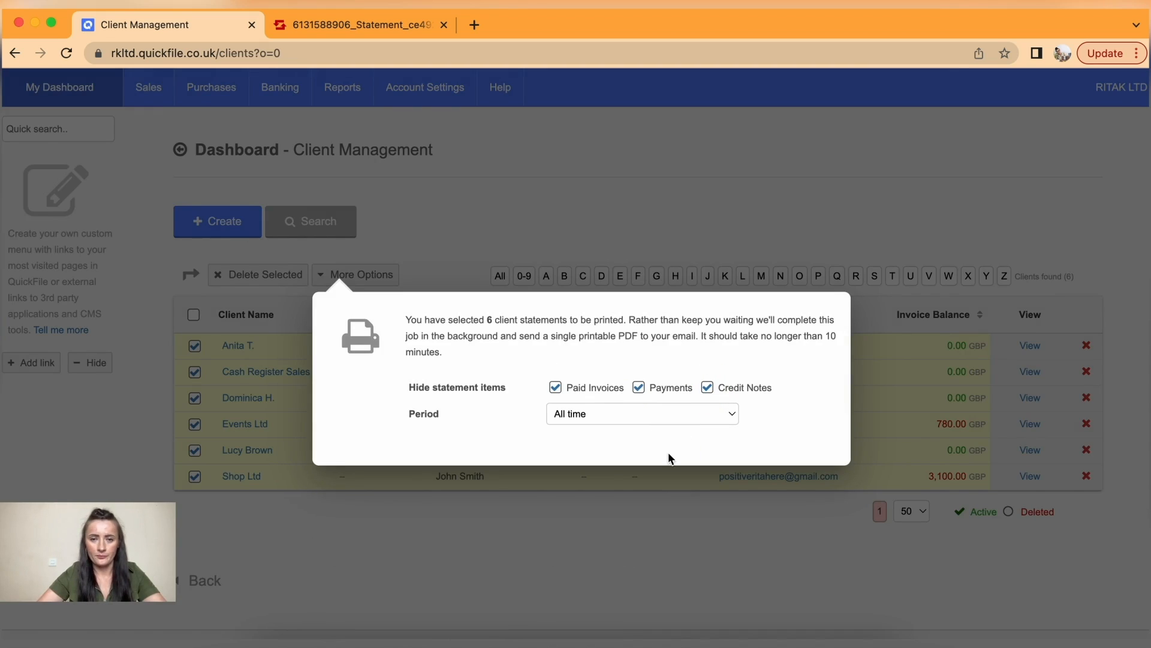
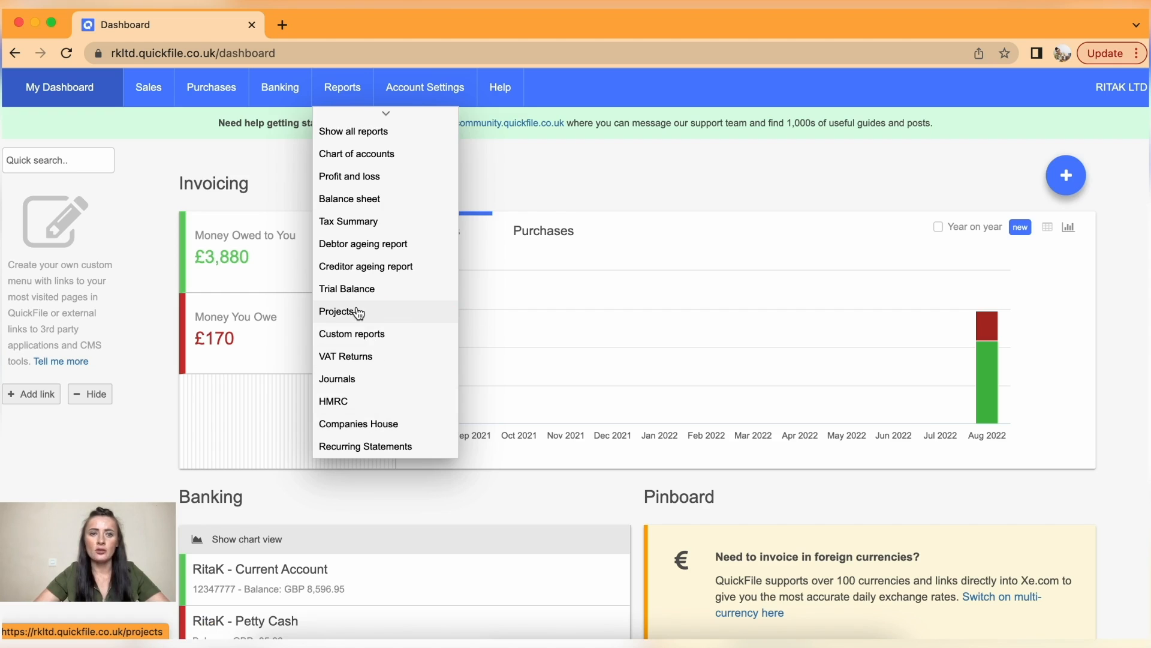
- Open the Balance Sheet to 30/06/2023 and check net assets and capital and reserves of 12,071.95
click(385, 207)
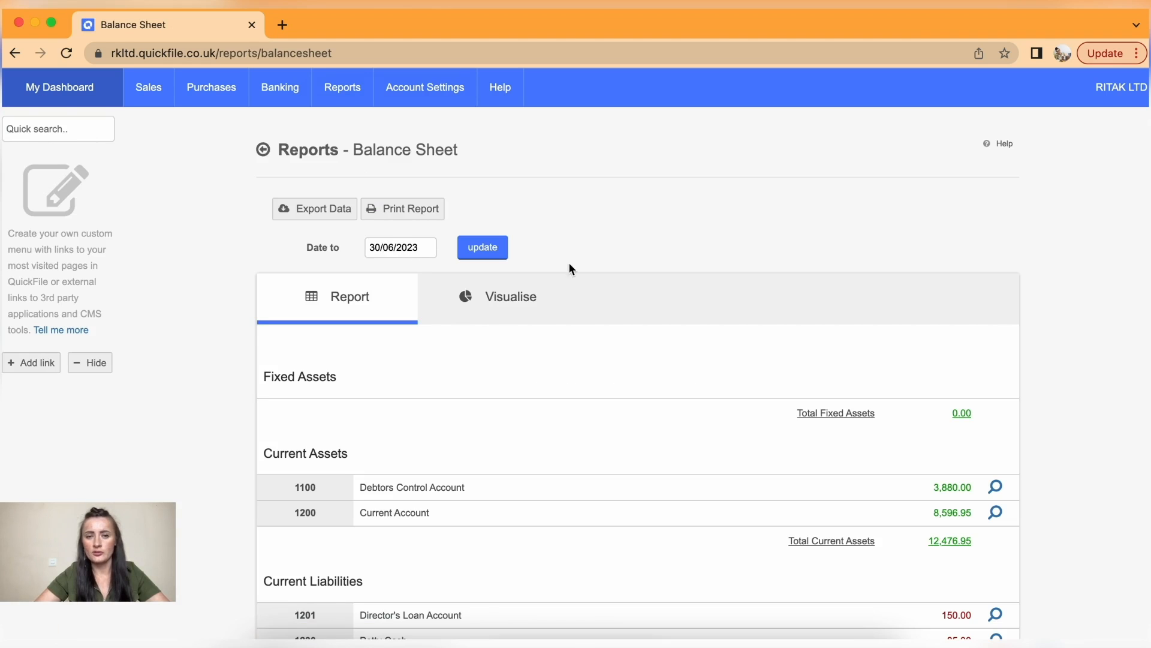
scroll(643, 308, down, 3)
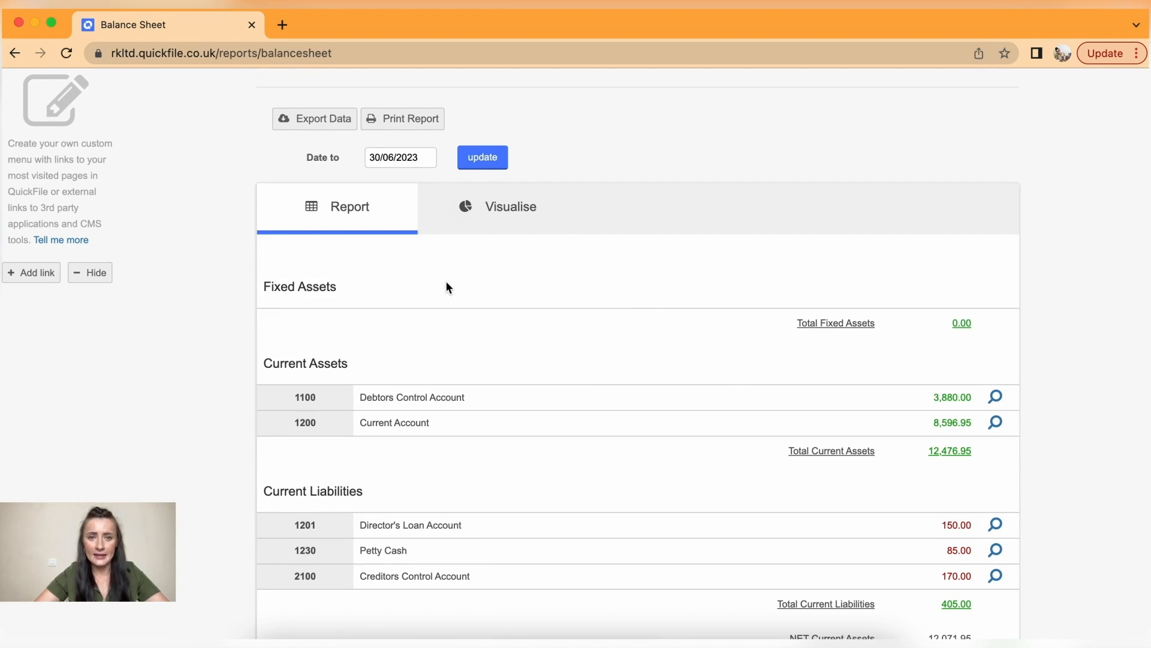
scroll(447, 287, down, 1)
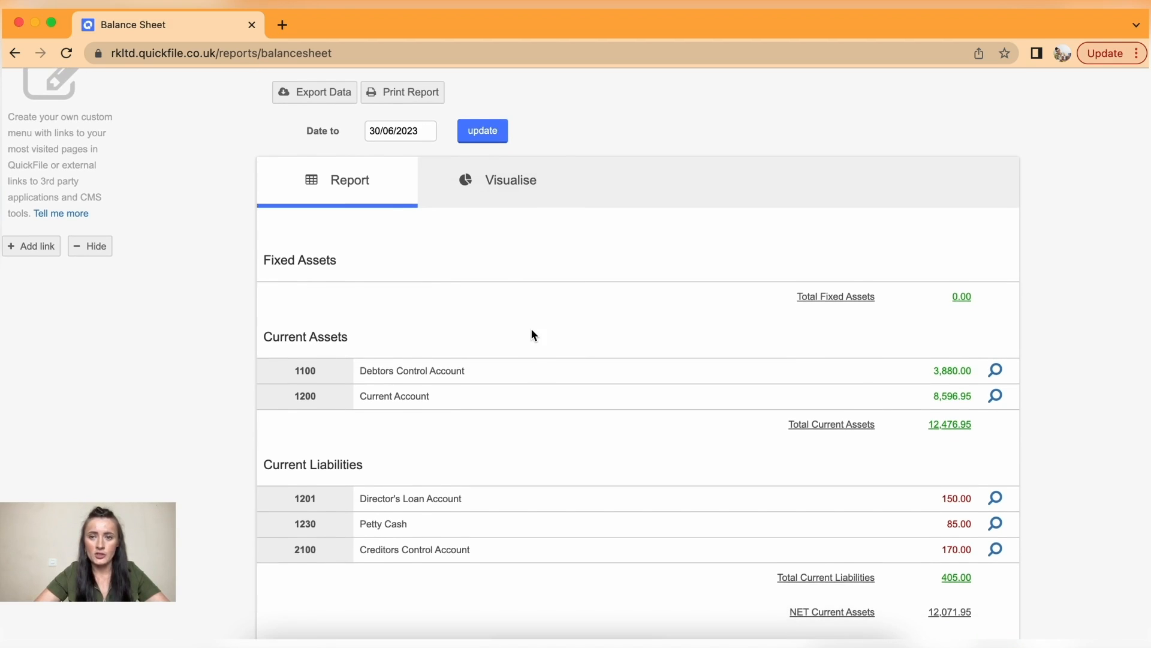
scroll(533, 334, down, 4)
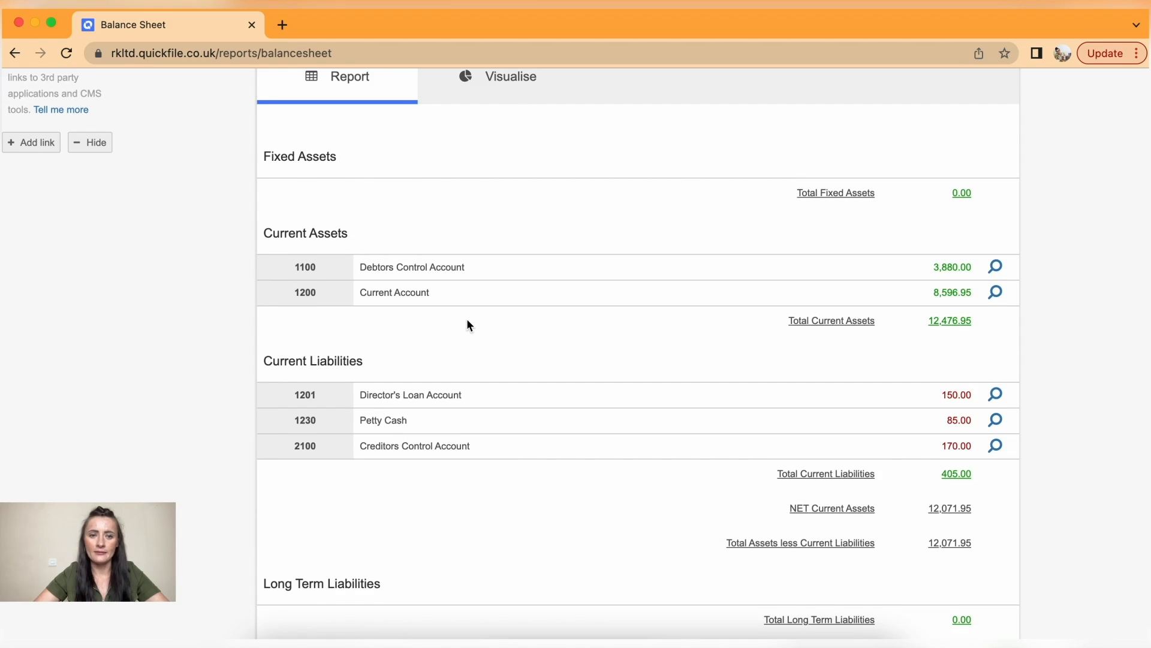
scroll(467, 318, down, 2)
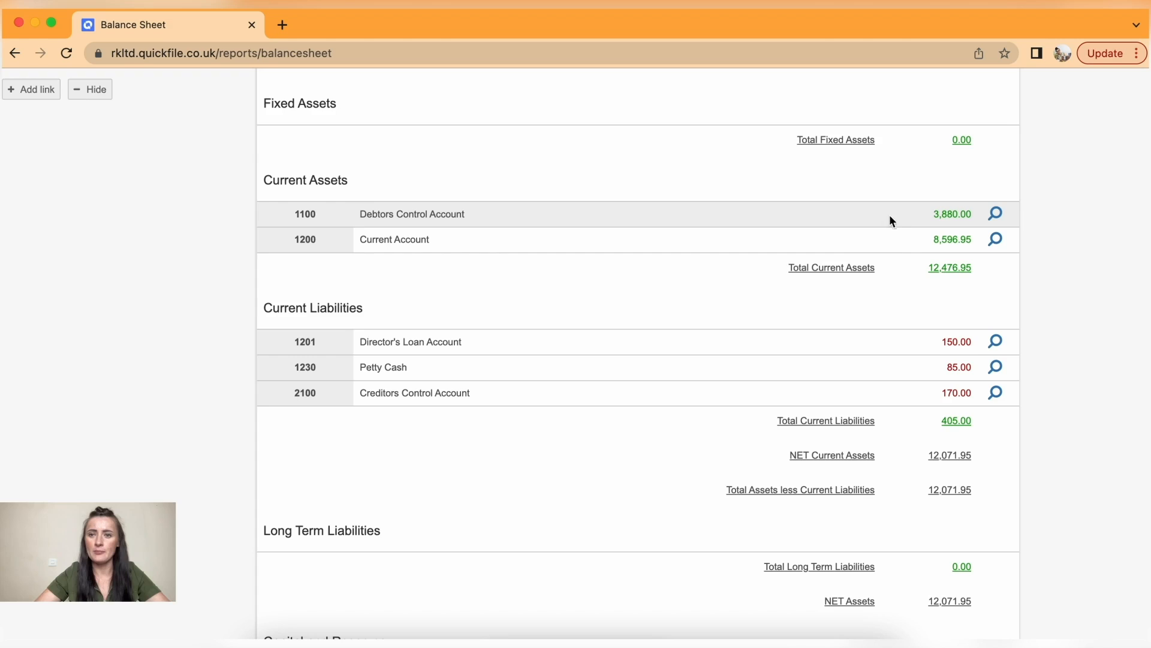
drag(921, 223, 988, 225)
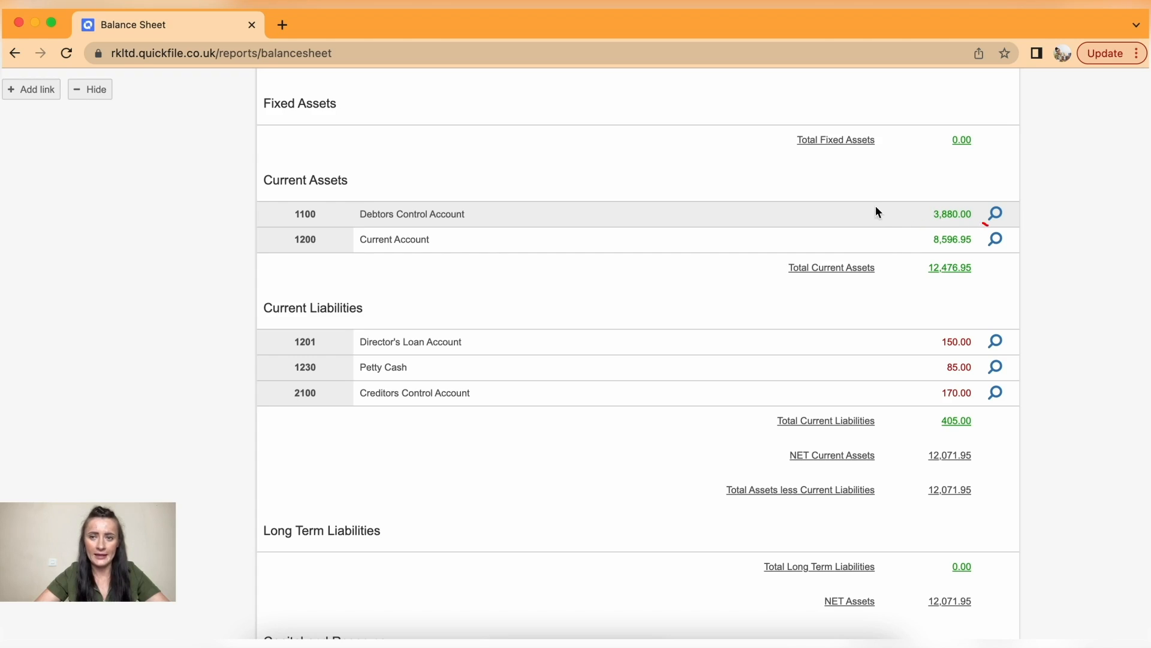
click(435, 238)
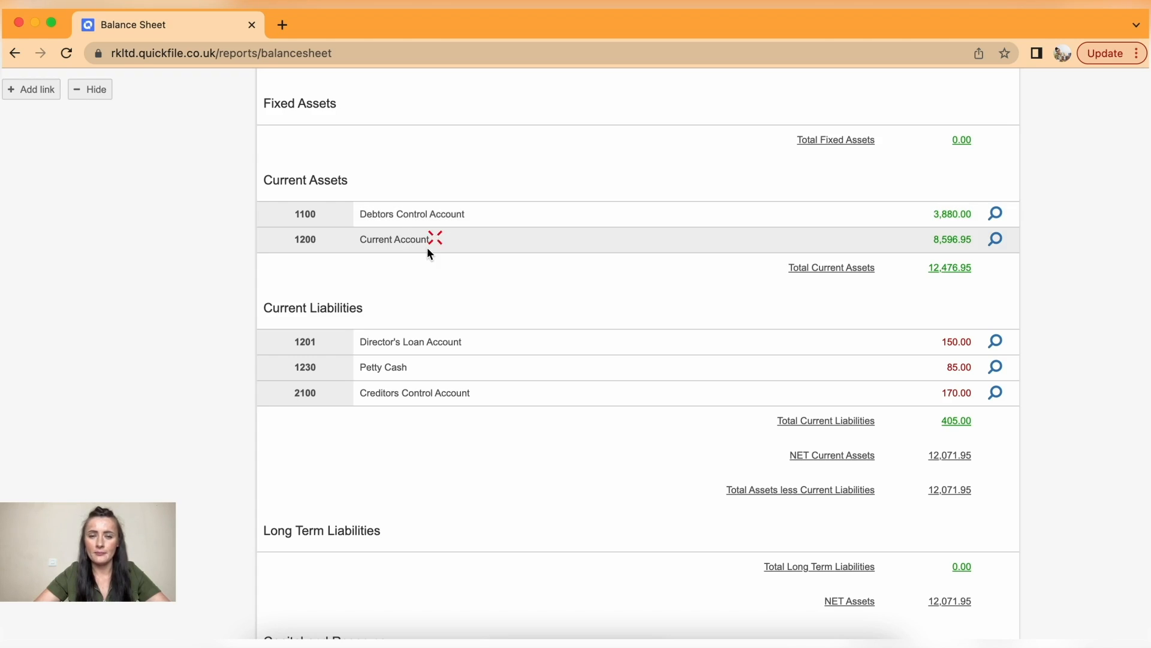
scroll(577, 259, down, 3)
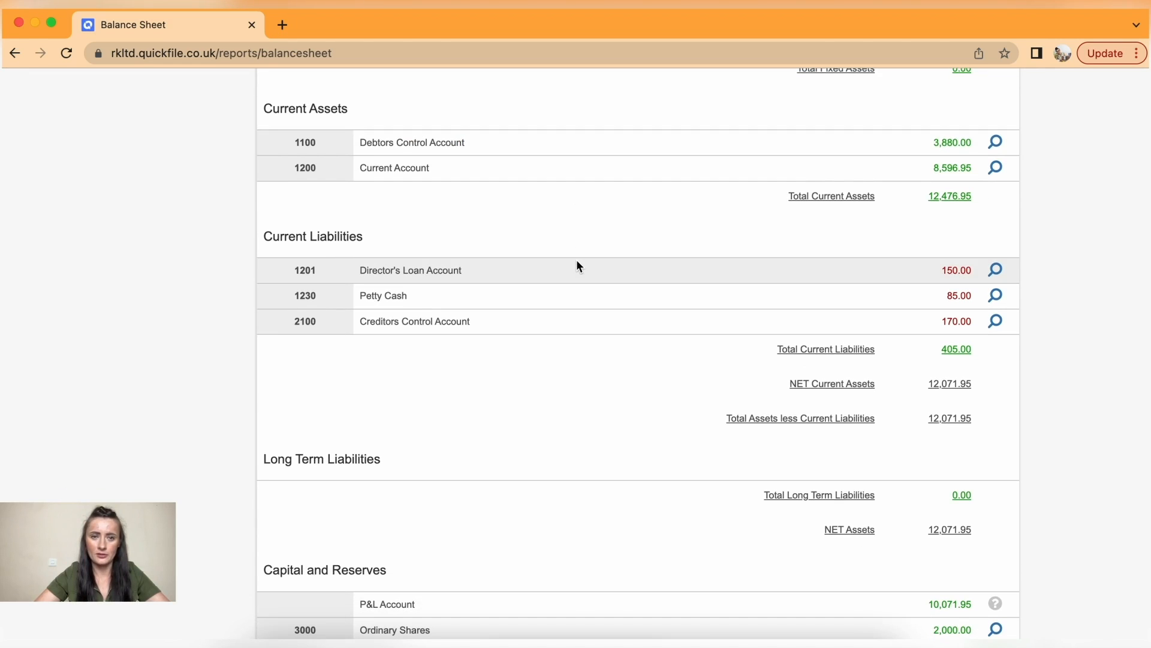
scroll(577, 262, down, 1)
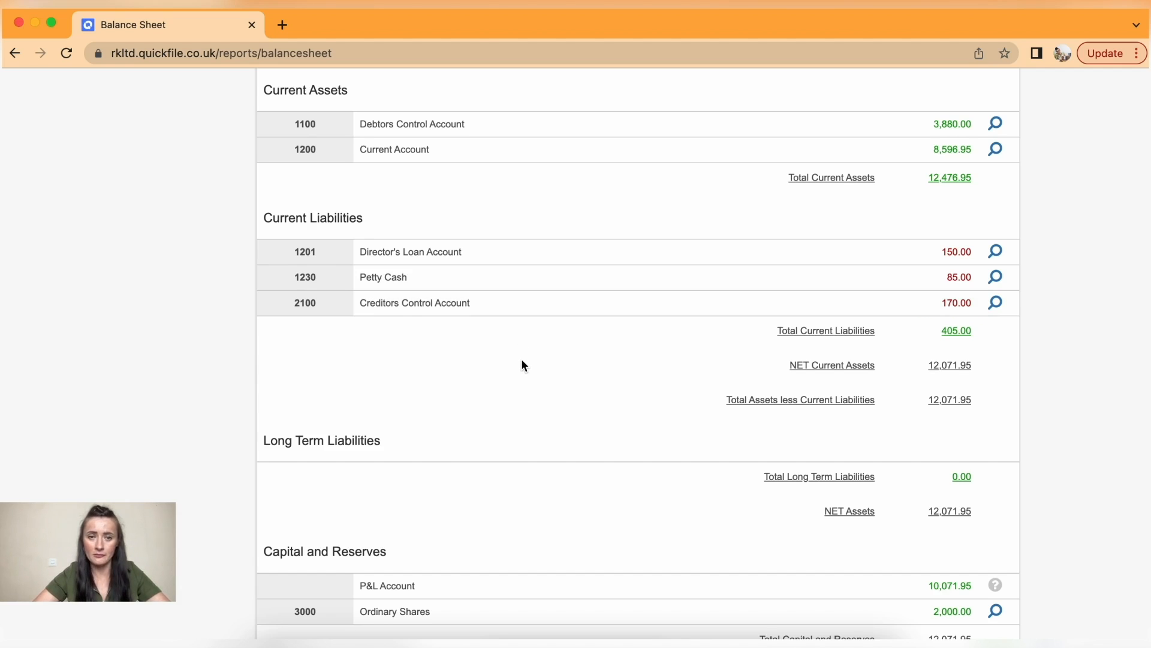
scroll(523, 364, down, 3)
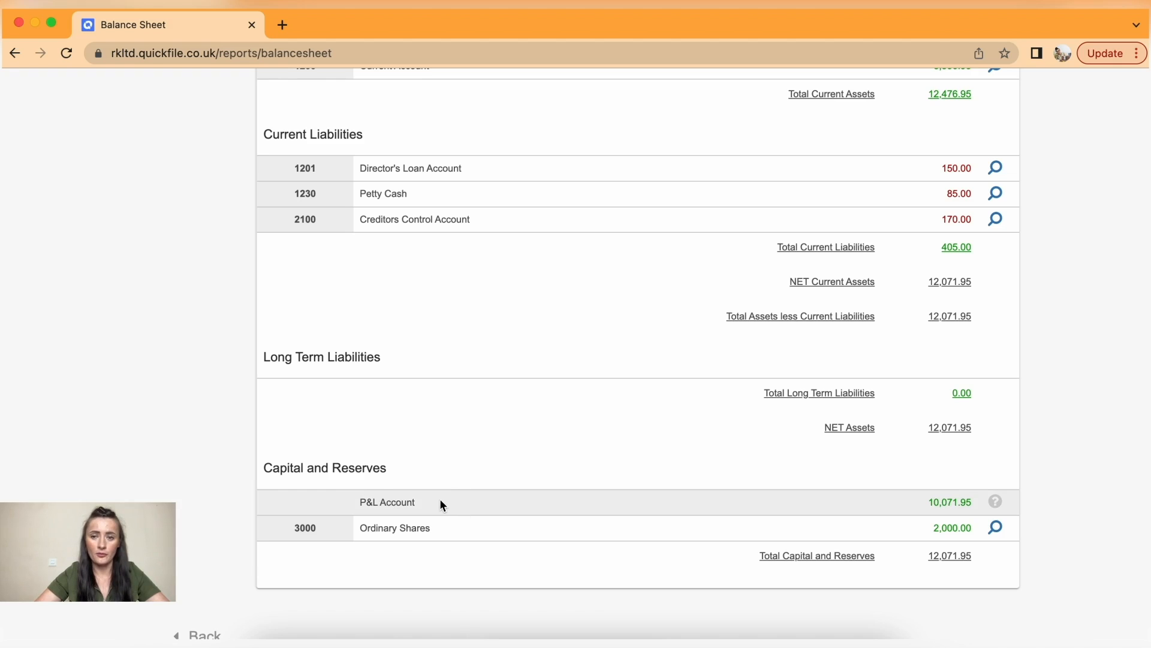
scroll(789, 401, up, 10)
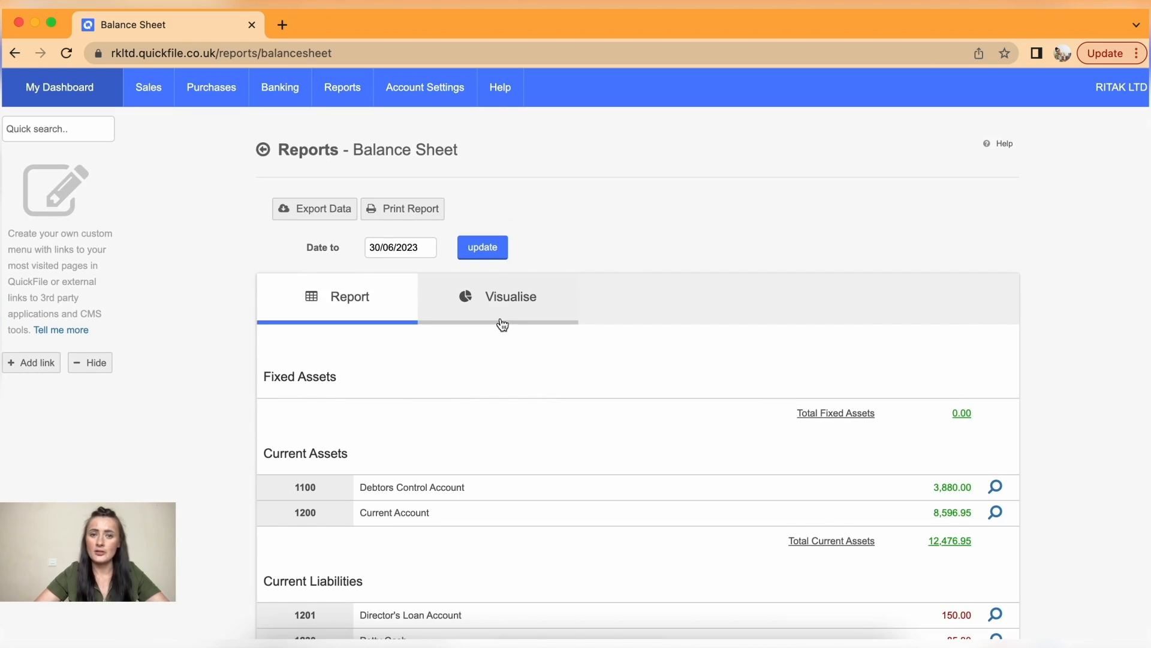
- Chart the balance sheet as a pie, first Current Assets, then Current Liabilities by account
click(499, 300)
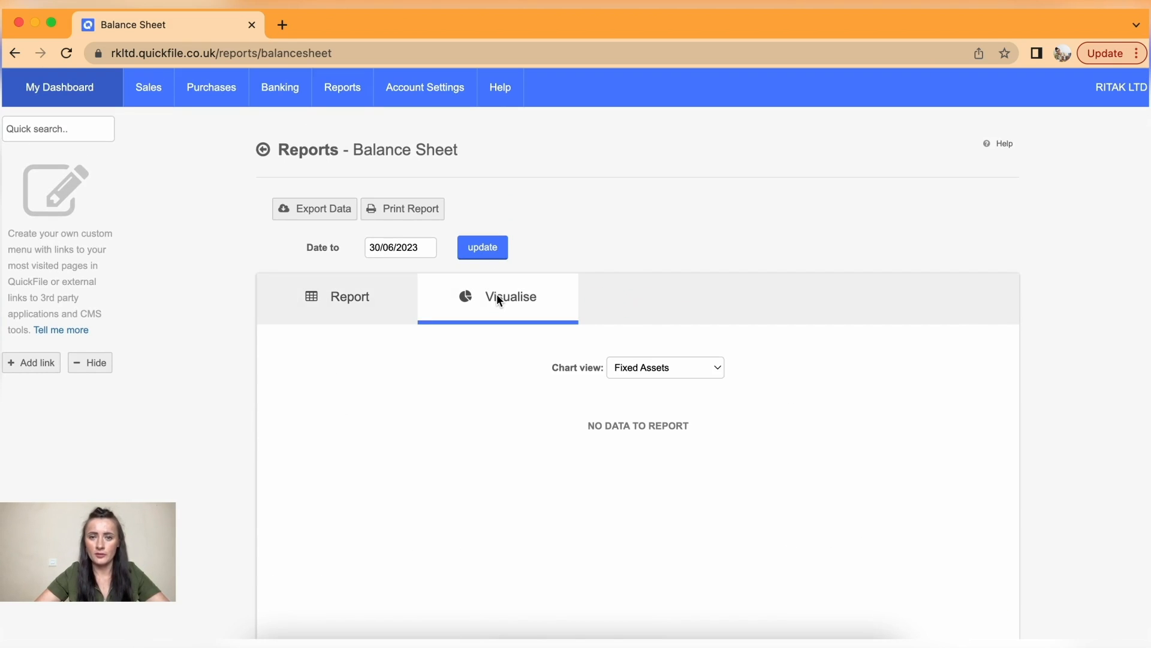
scroll(712, 377, down, 2)
click(707, 246)
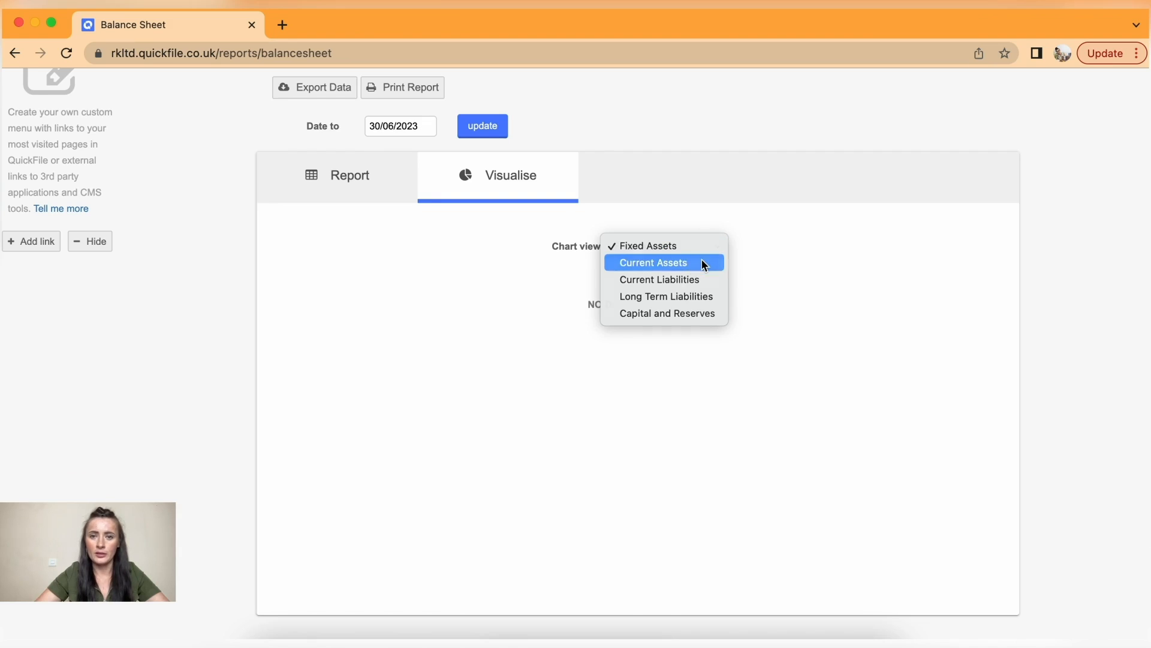
click(705, 262)
click(699, 245)
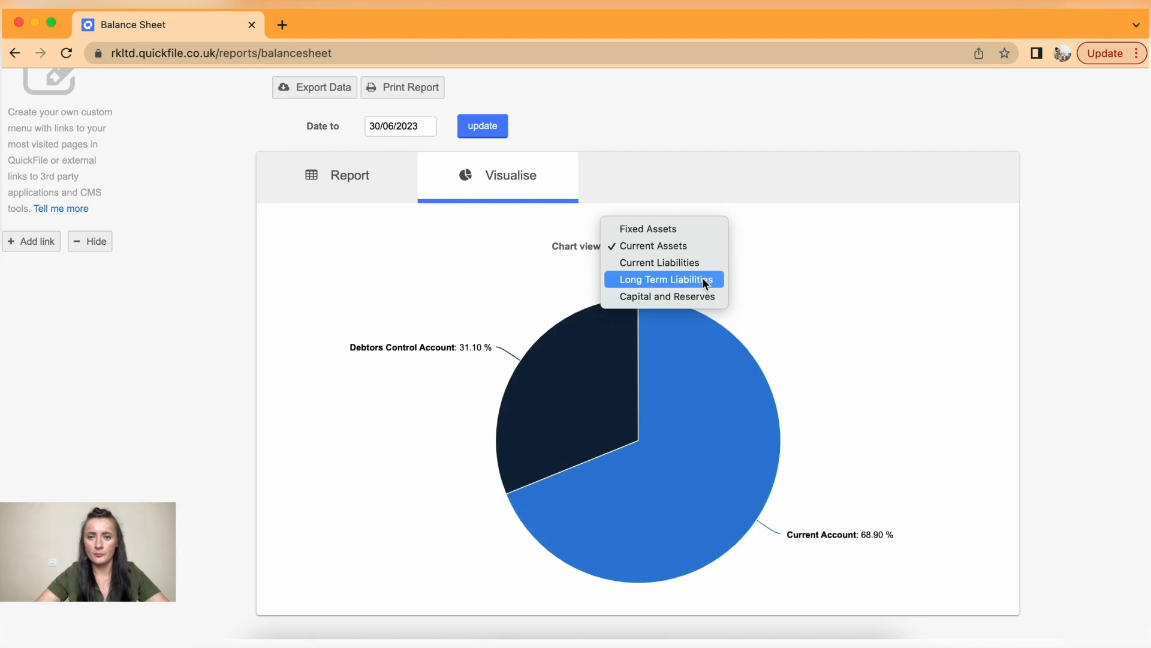
click(698, 264)
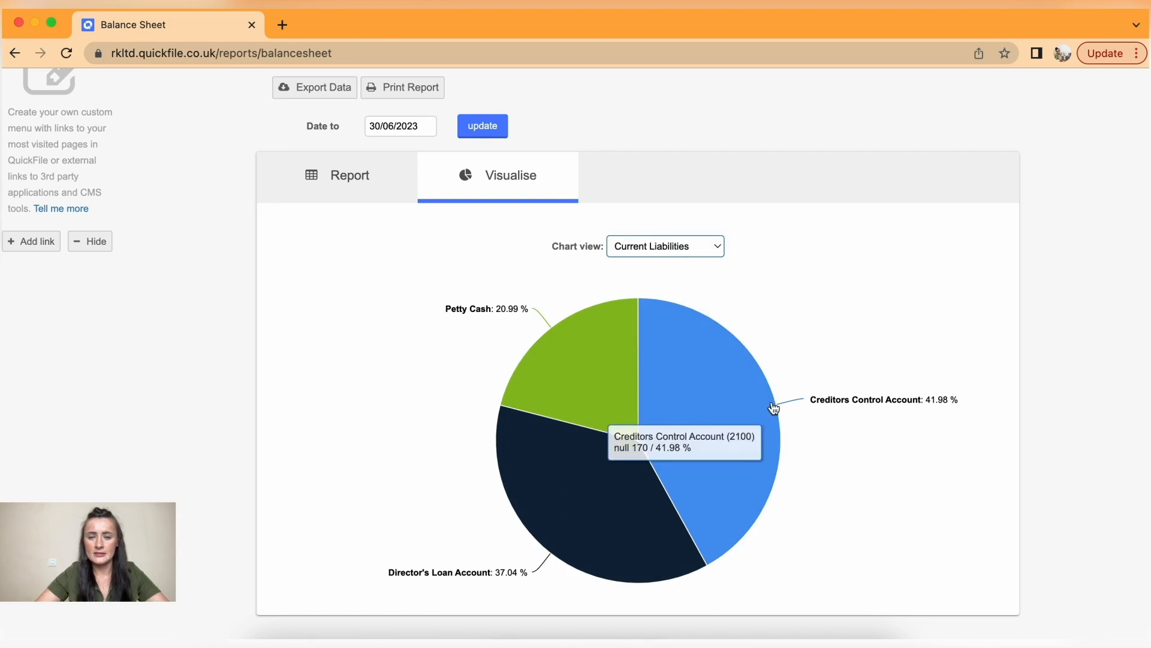
scroll(592, 440, up, 3)
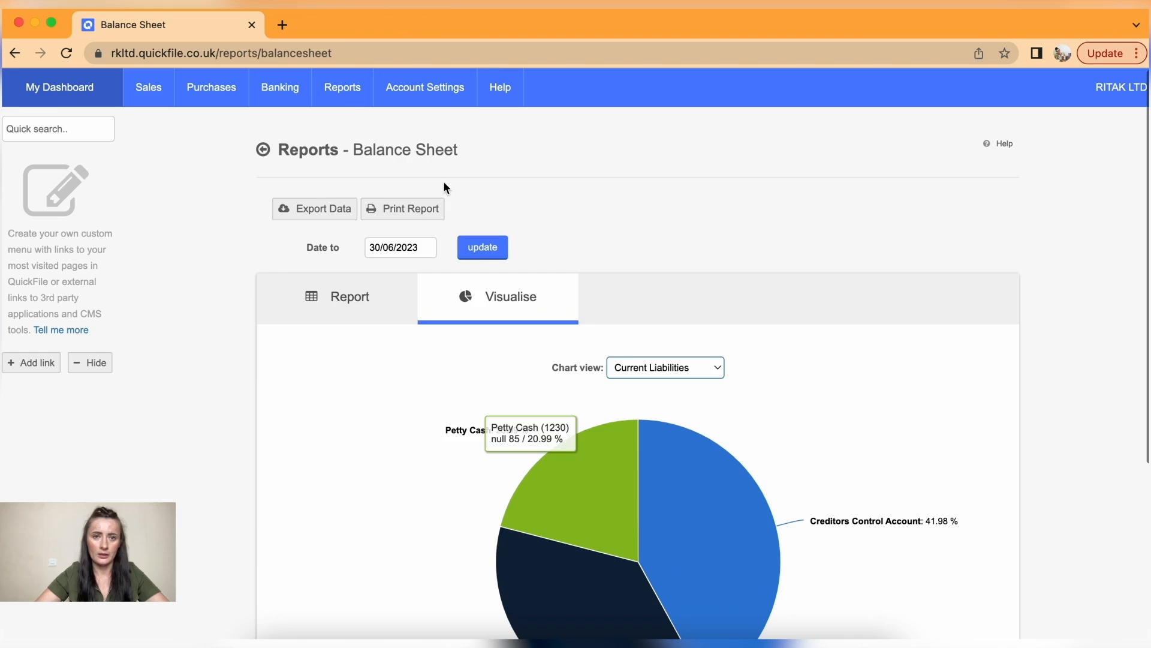
mouse_move(342, 88)
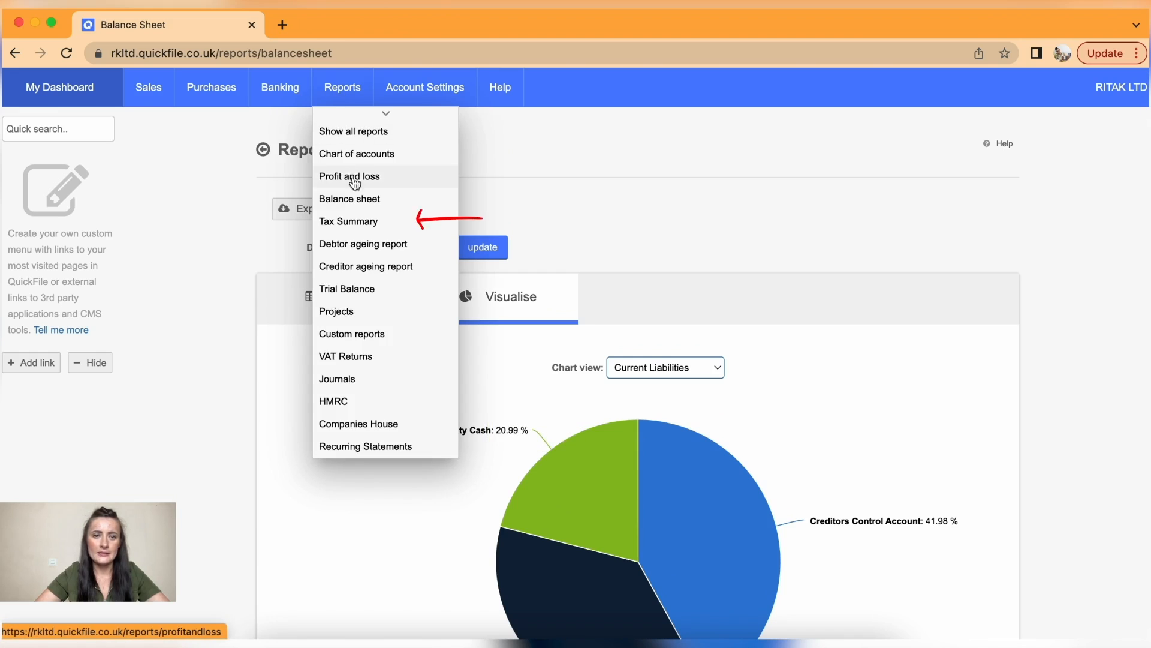
- Open the Tax Summary estimating 20% corporation tax on the 2022/23 taxable profit
click(362, 221)
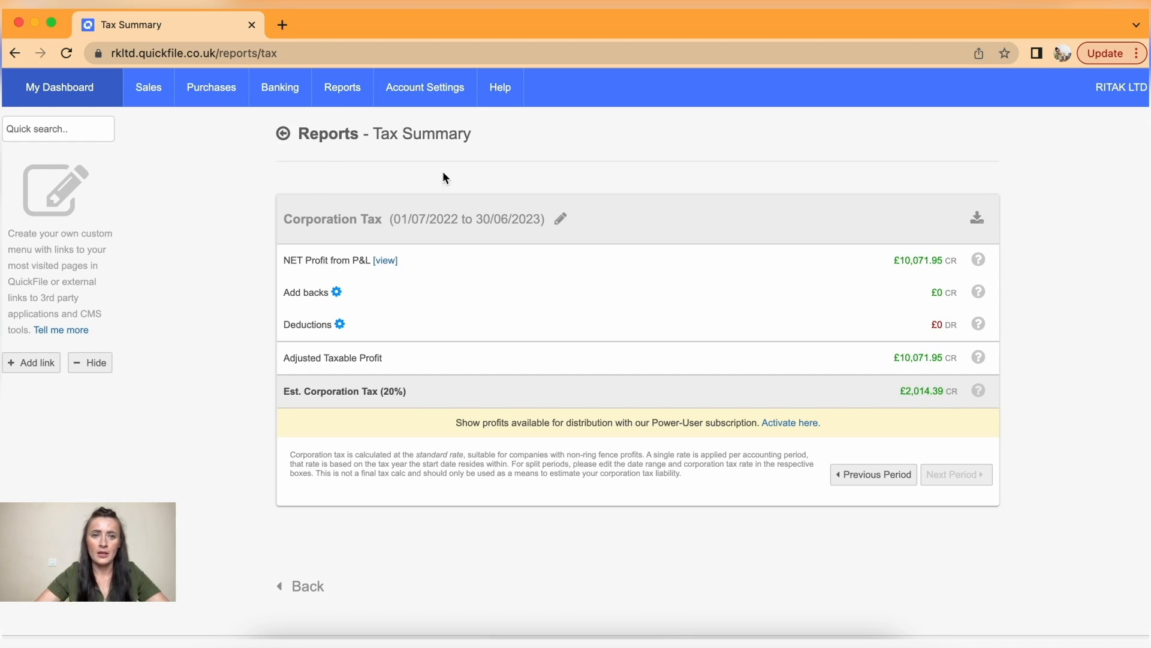
mouse_move(342, 87)
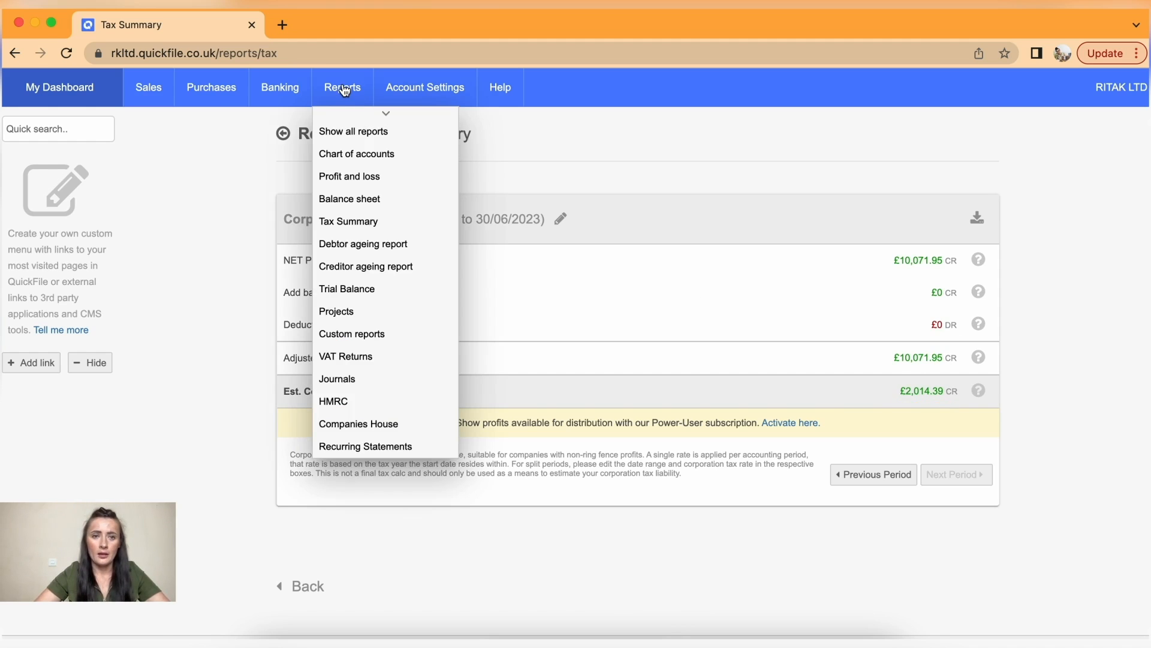
- View the debtor ageing report for two clients, then the creditor ageing report for four suppliers
click(382, 246)
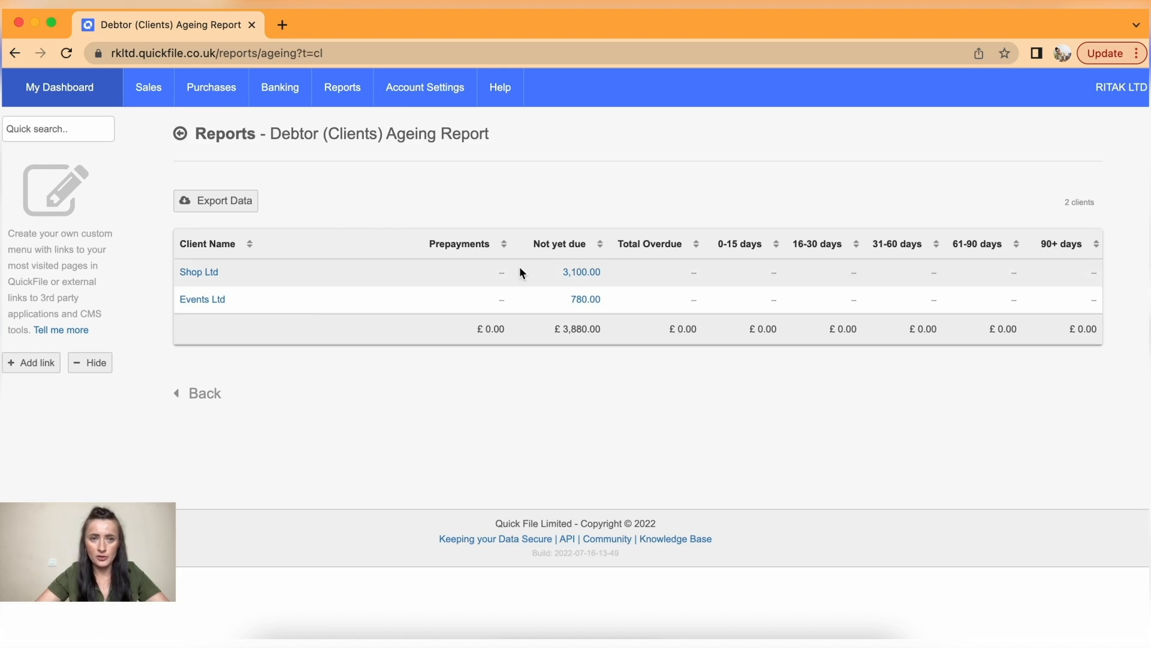
mouse_move(342, 90)
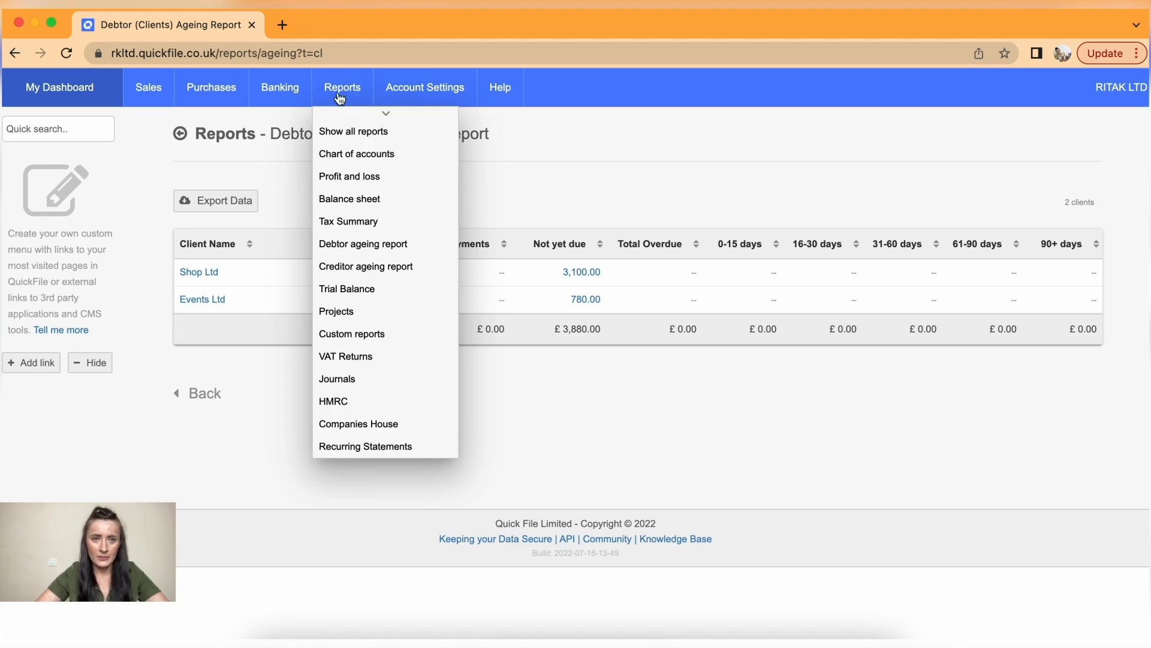
click(350, 266)
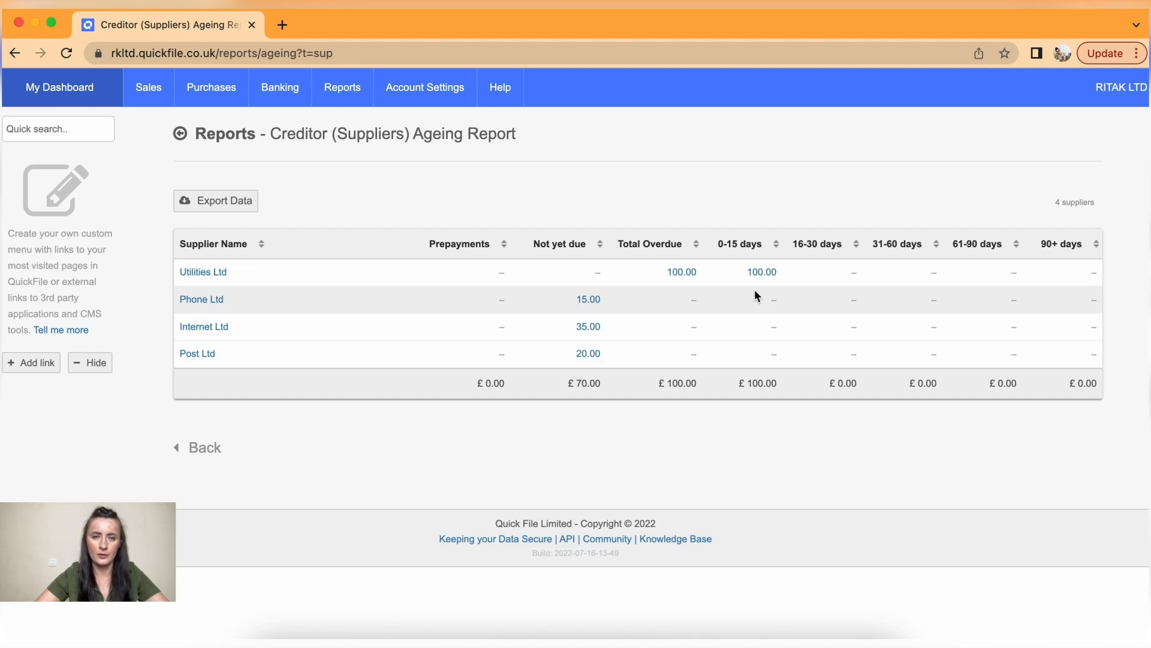
mouse_move(345, 93)
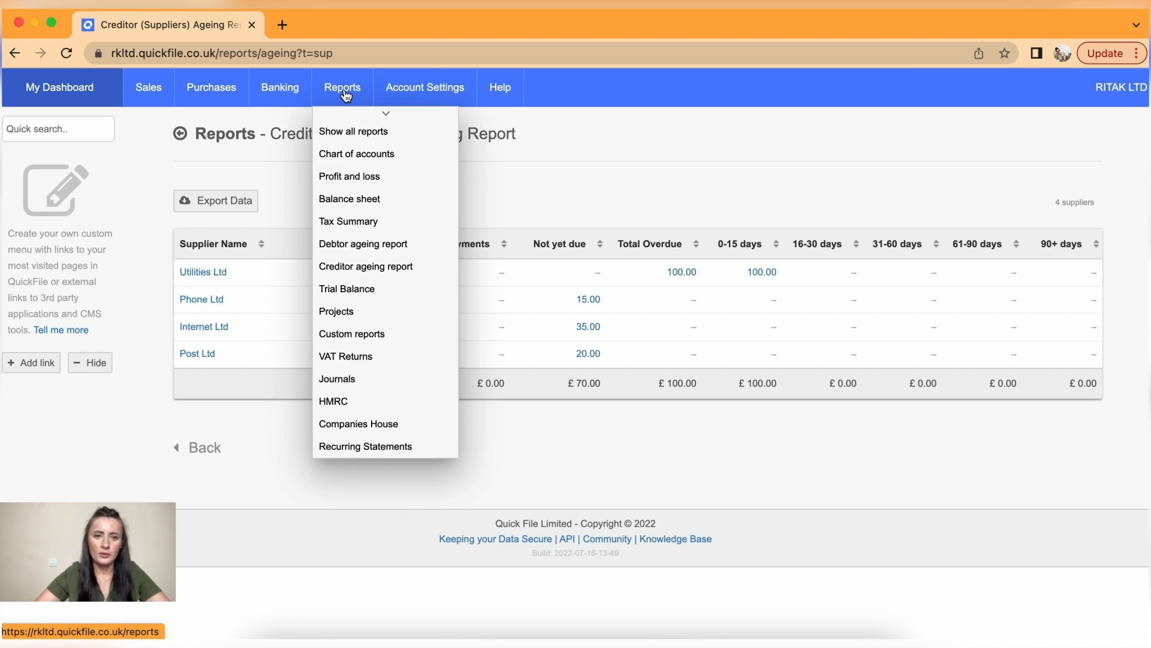
- Open the Profit & Loss report and inspect the General Sales (4000) account transactions
click(358, 180)
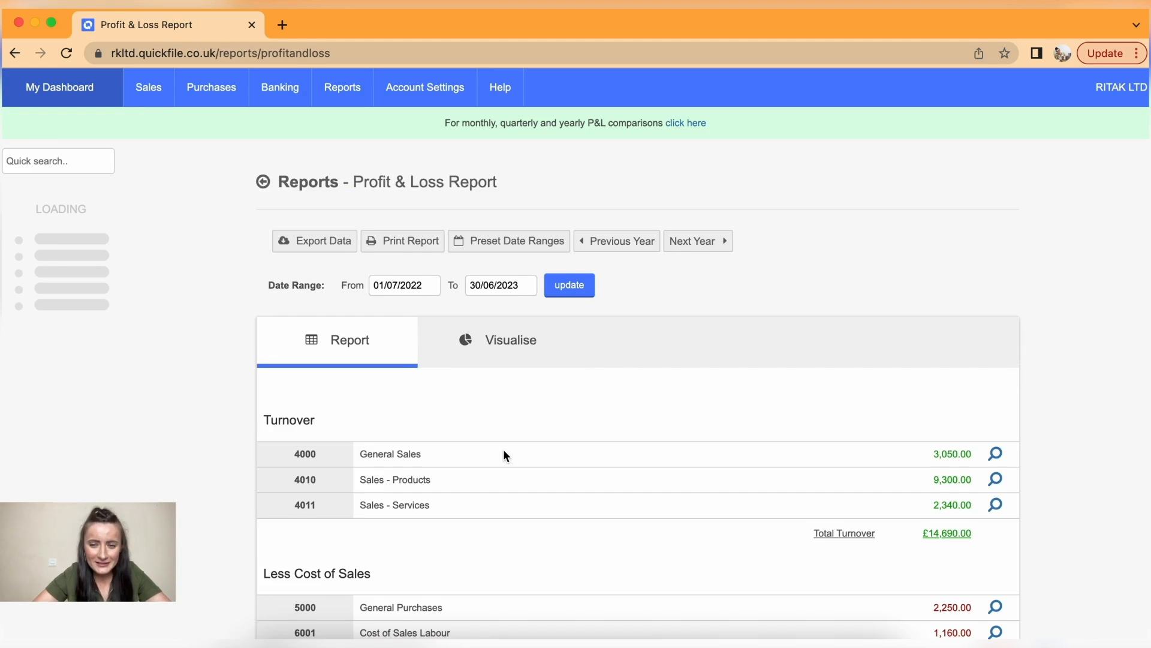
scroll(504, 454, down, 10)
scroll(504, 452, down, 2)
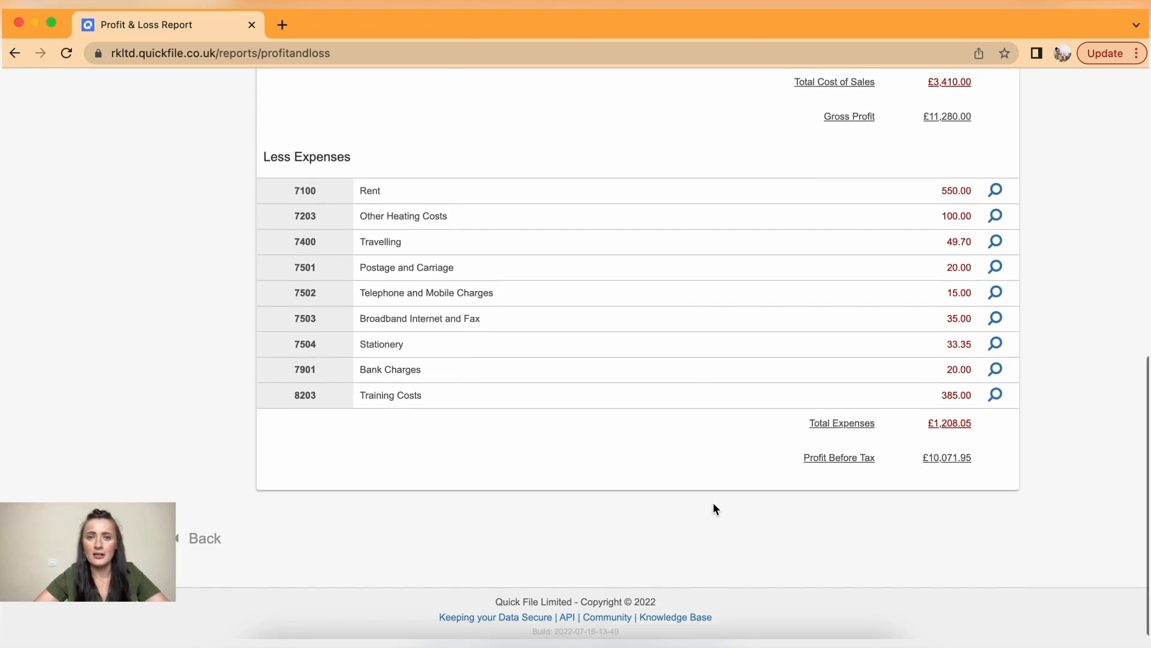
scroll(713, 507, up, 3)
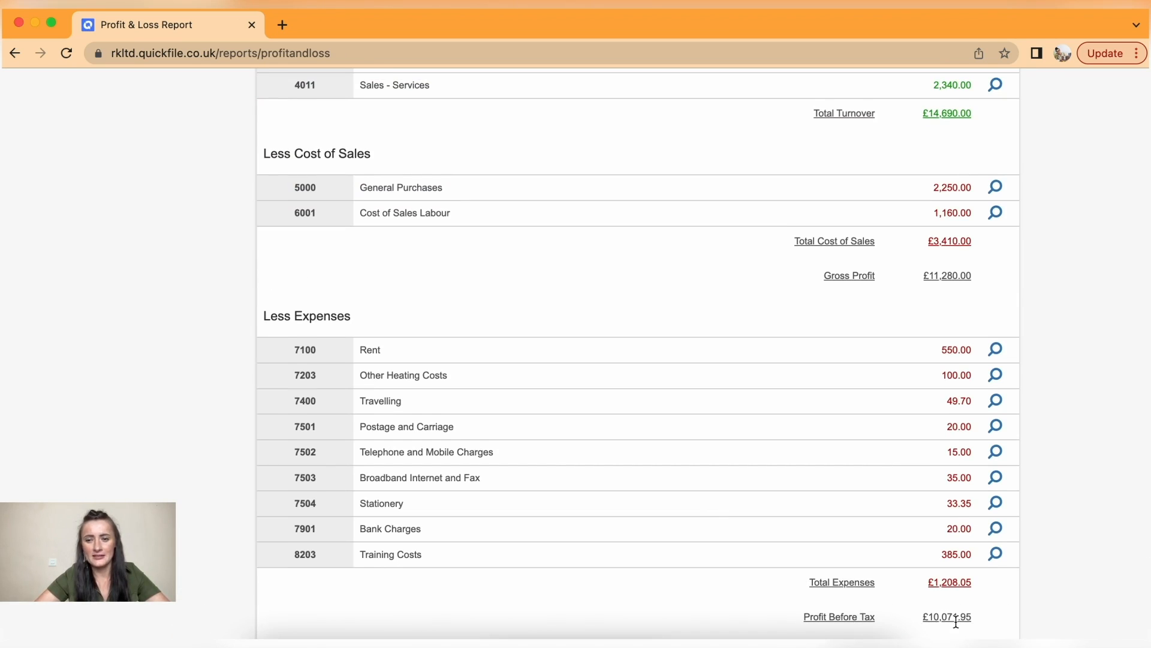
scroll(953, 617, up, 5)
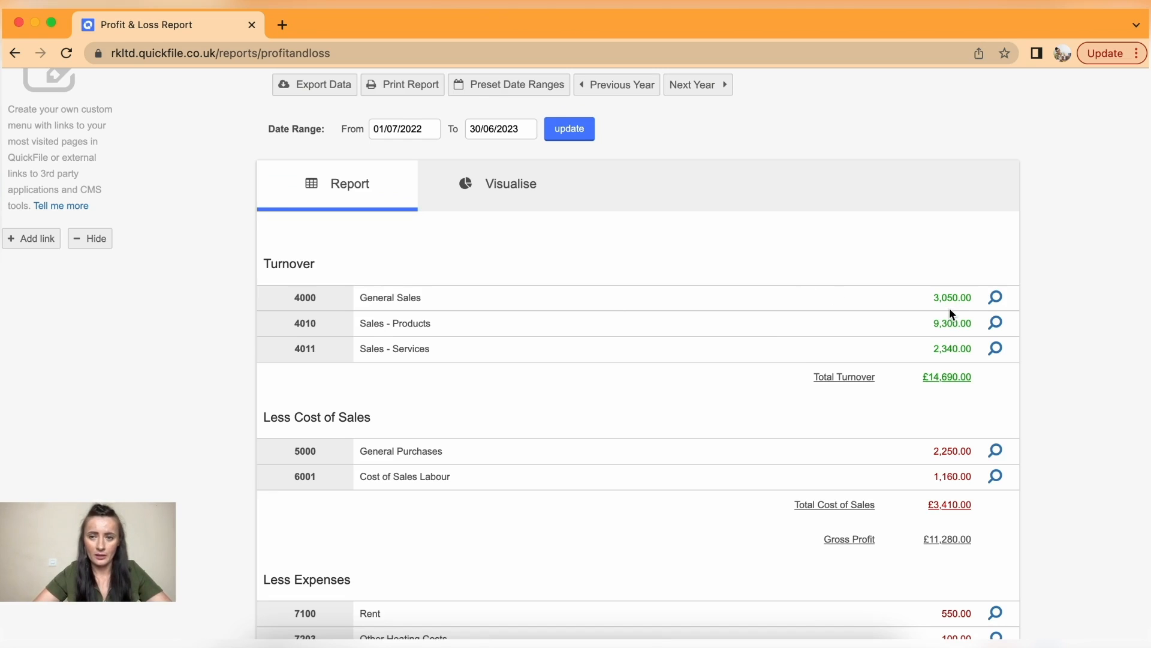
click(997, 300)
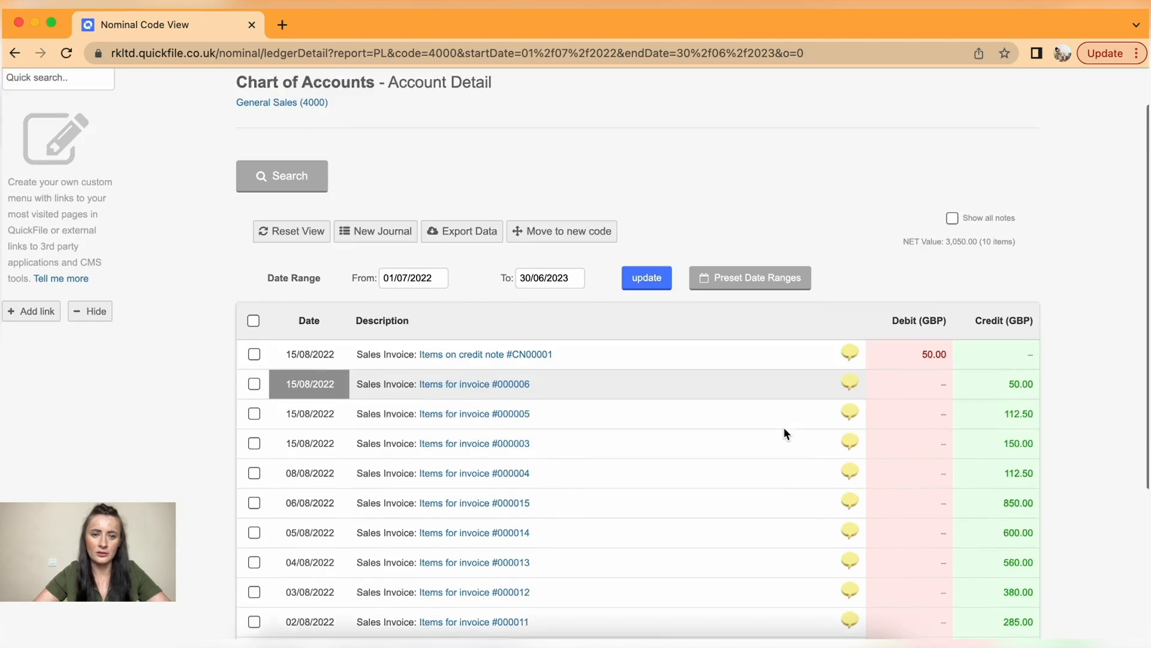
scroll(783, 427, down, 2)
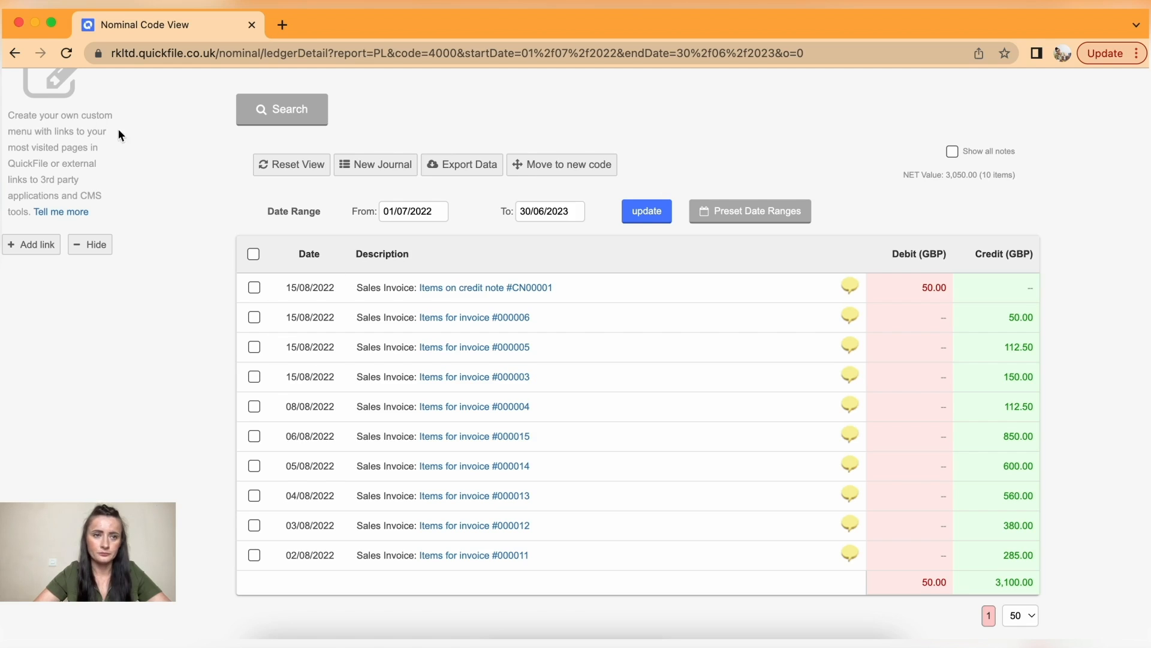
click(15, 54)
- Review the transactions for Sales - Products (4010) and Sales - Services (4011), returning to the P&L
scroll(545, 398, down, 5)
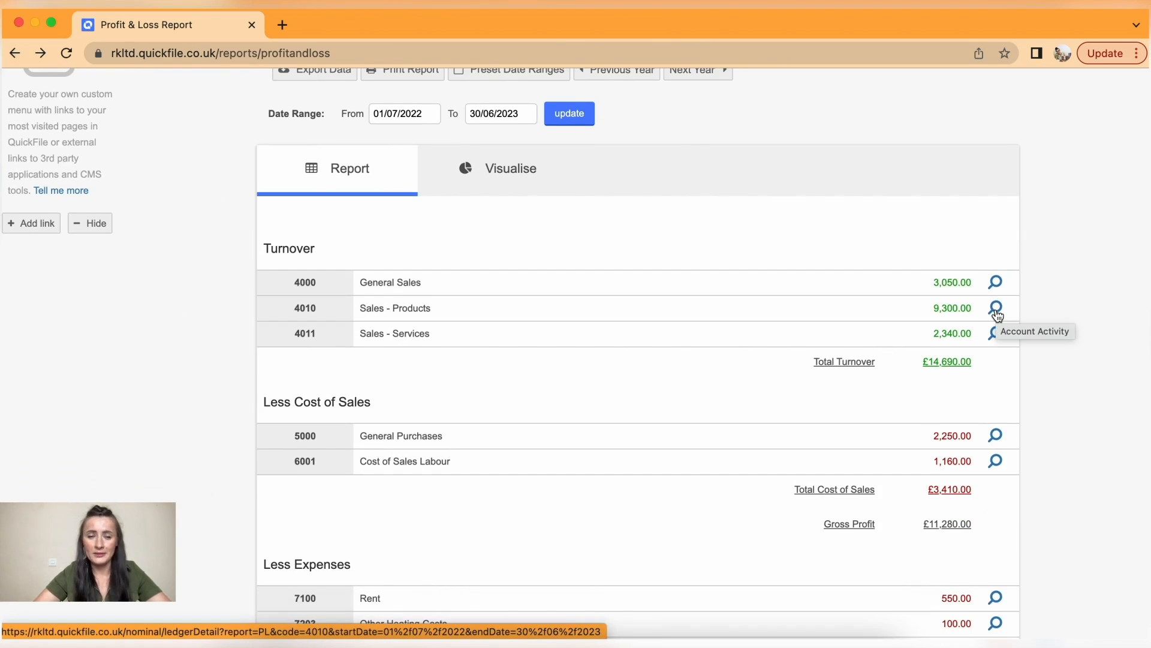
click(996, 309)
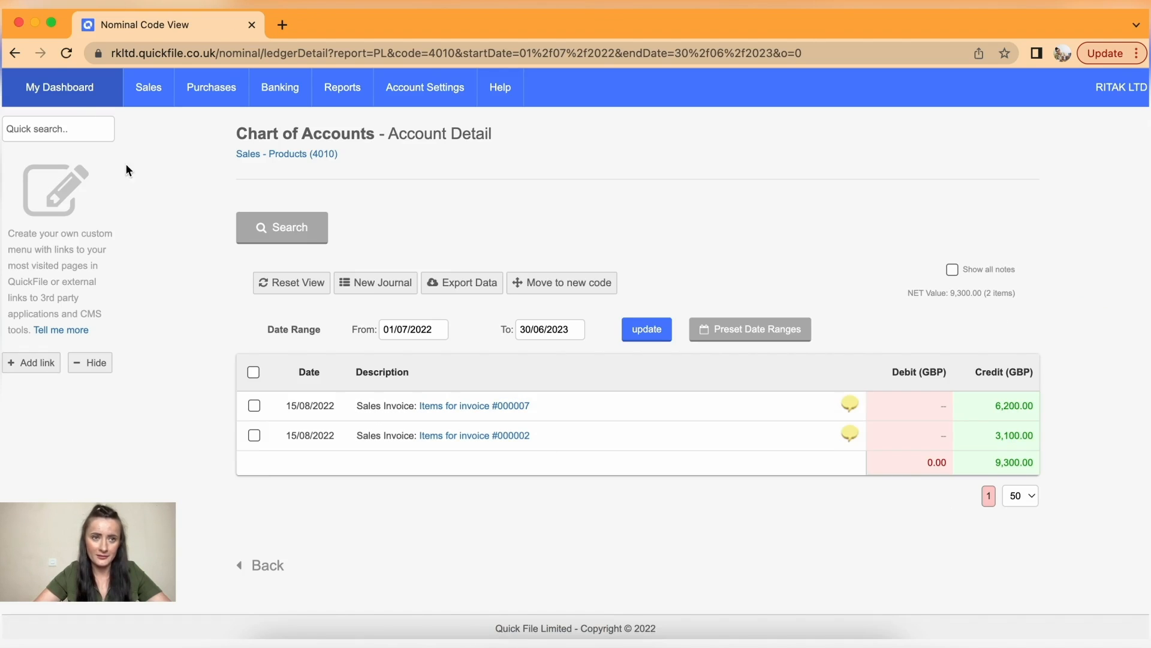
click(15, 54)
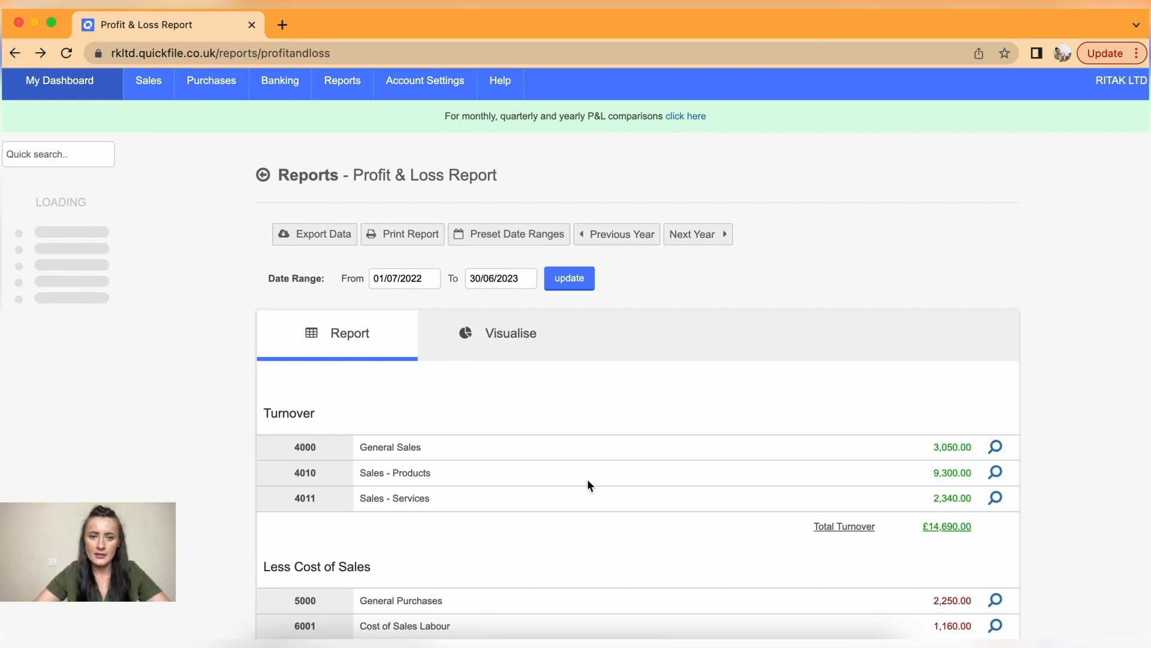
scroll(807, 498, down, 3)
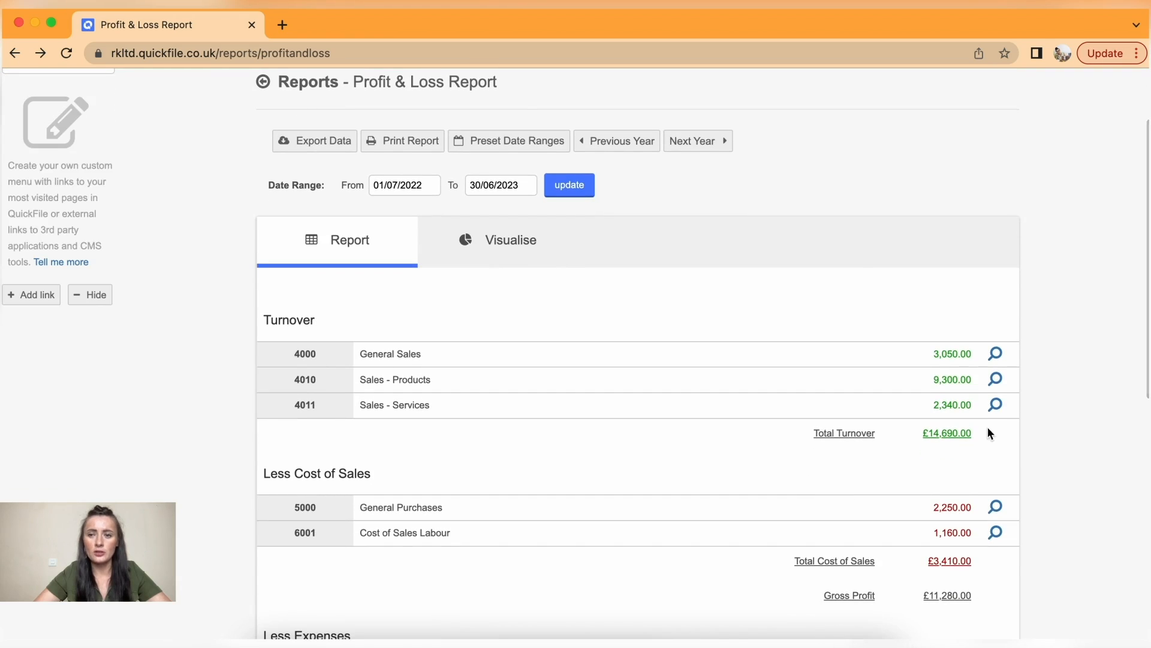
click(996, 406)
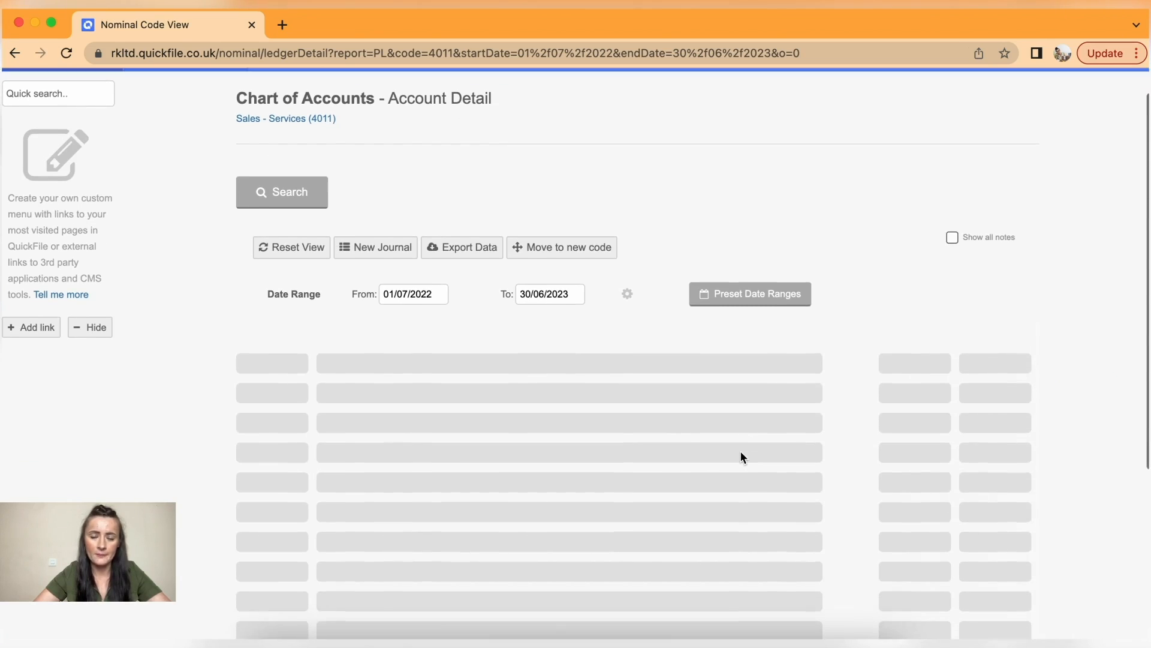
scroll(742, 457, down, 4)
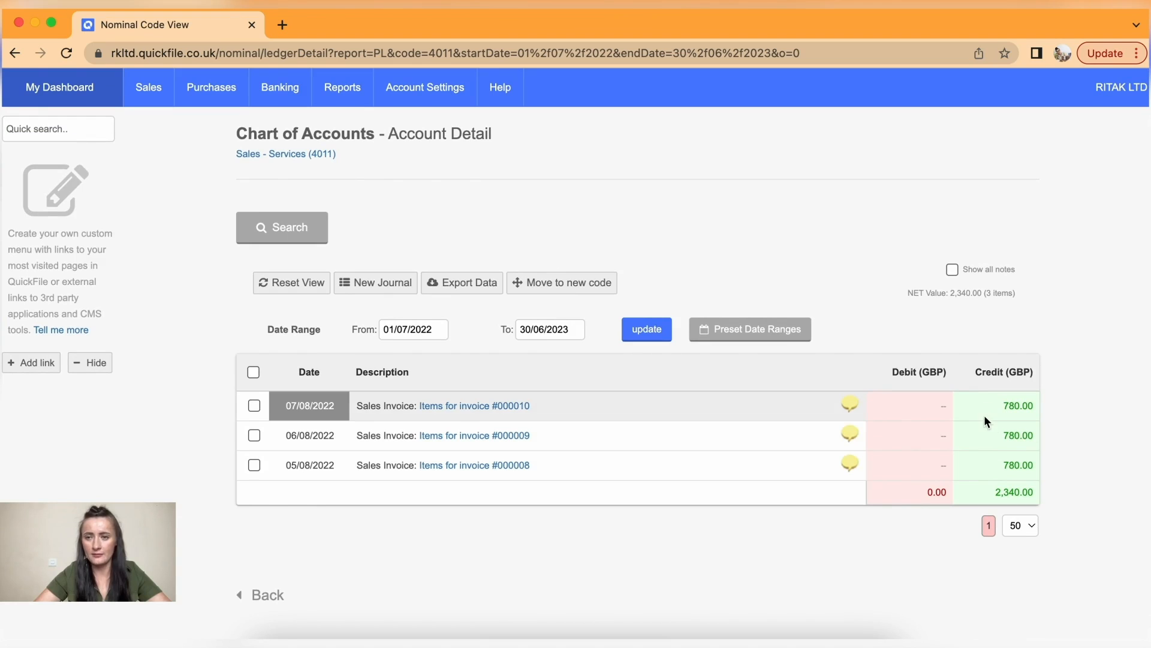
click(15, 53)
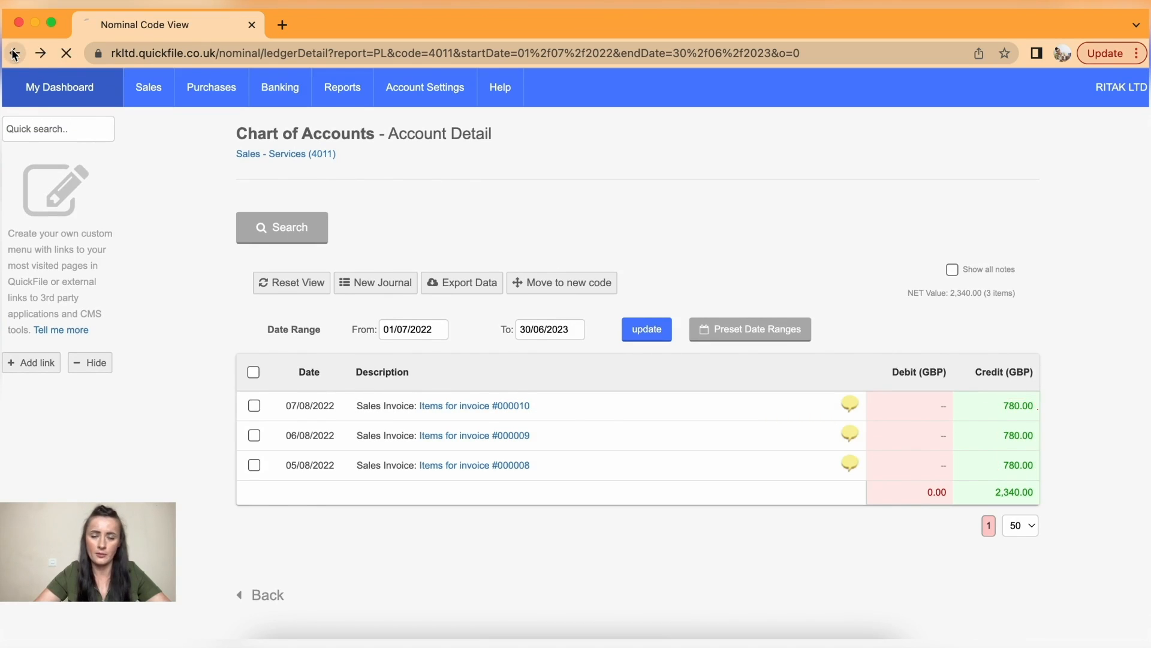
scroll(617, 386, down, 6)
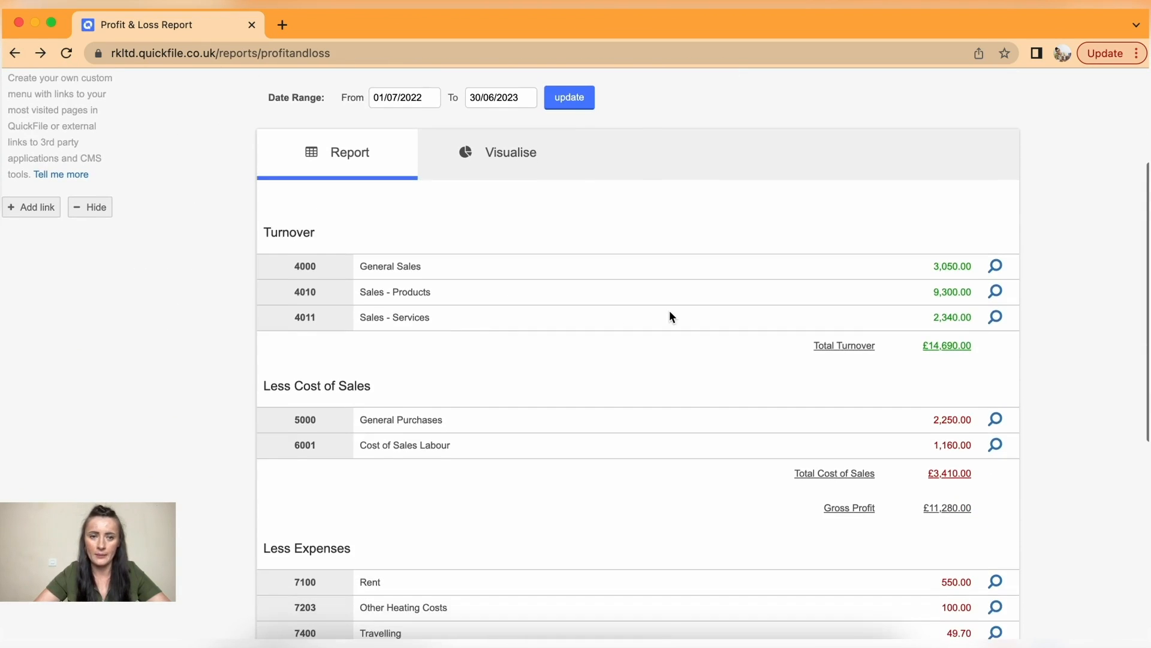
scroll(670, 312, down, 1)
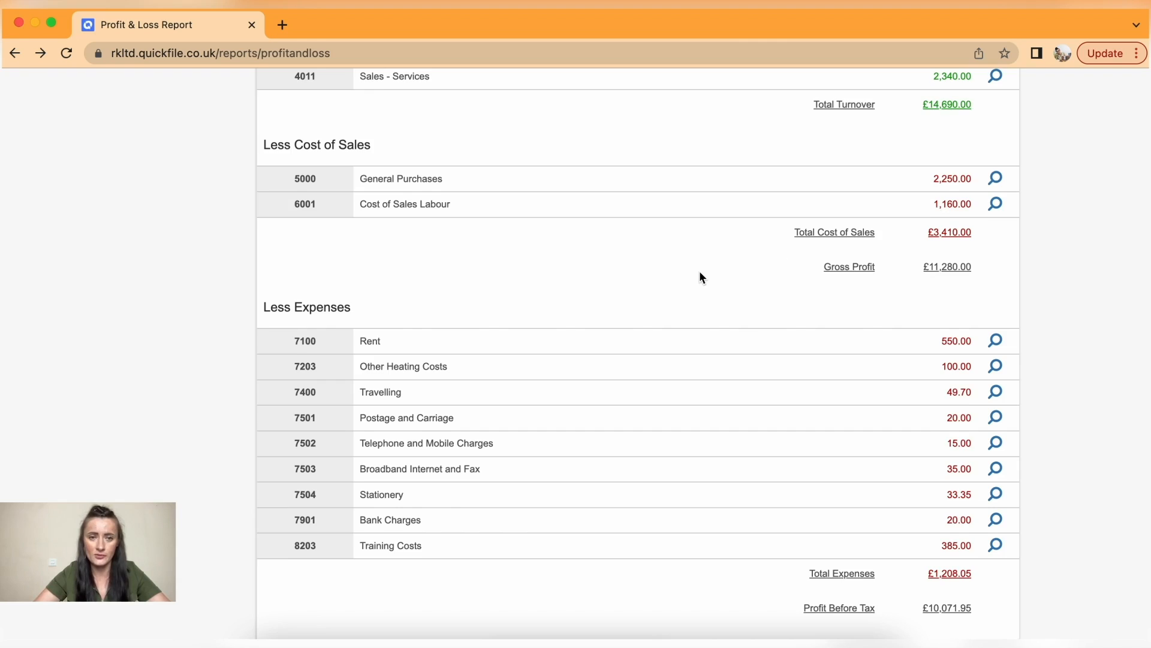
scroll(700, 275, down, 5)
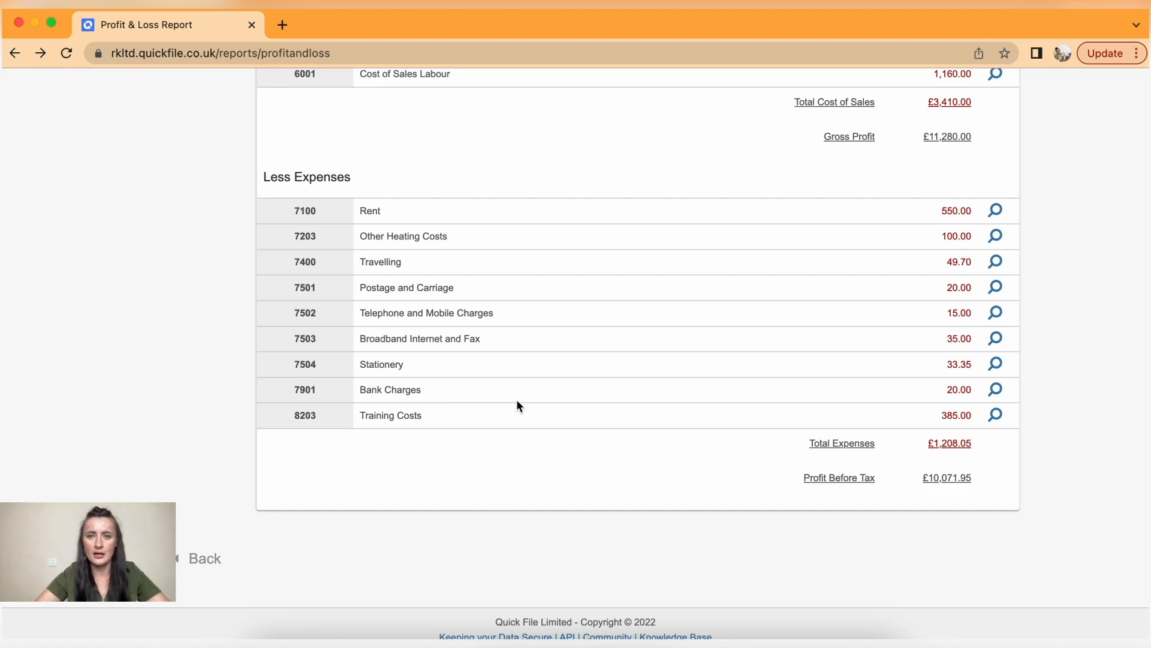
scroll(519, 406, up, 5)
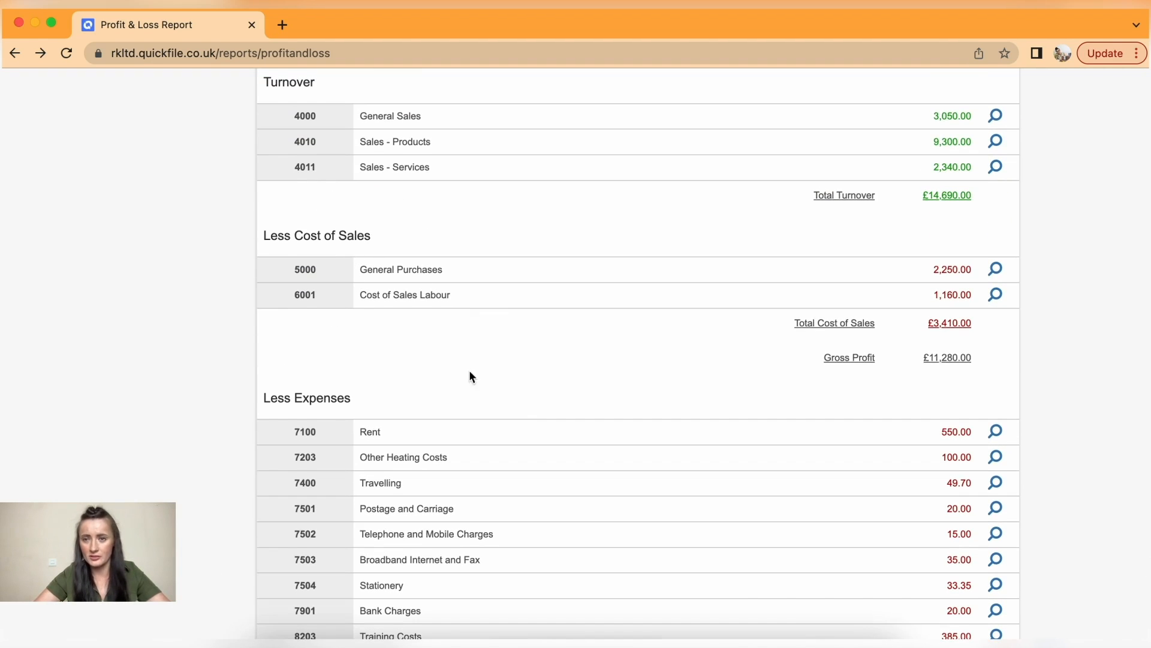
scroll(574, 408, down, 3)
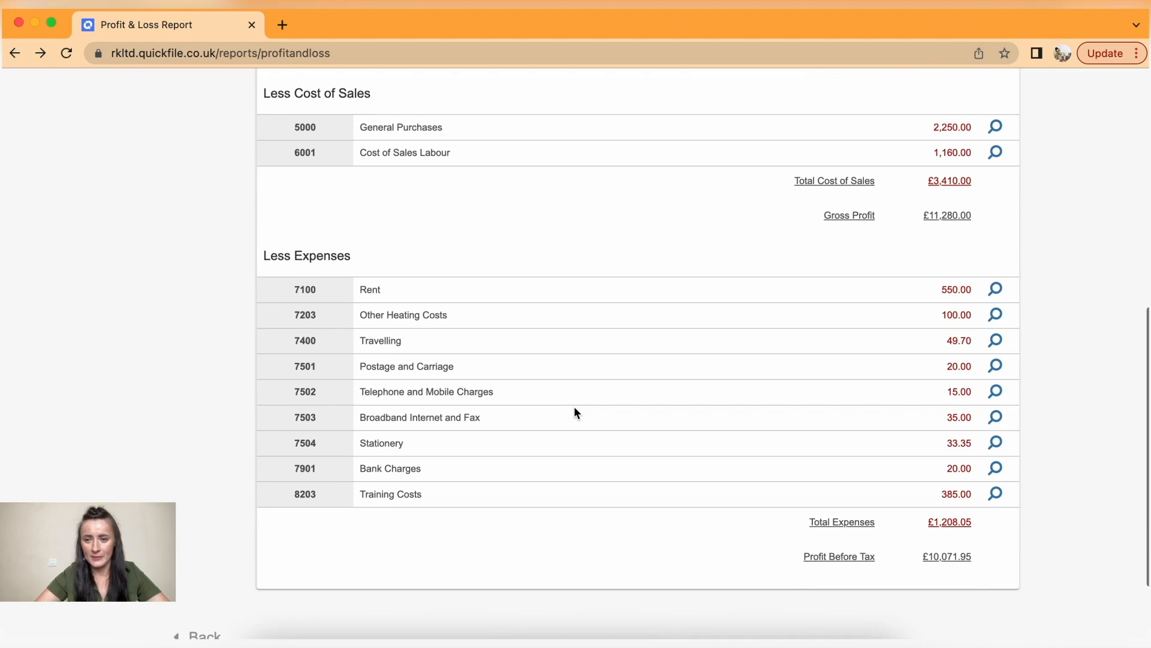
drag(981, 565, 897, 557)
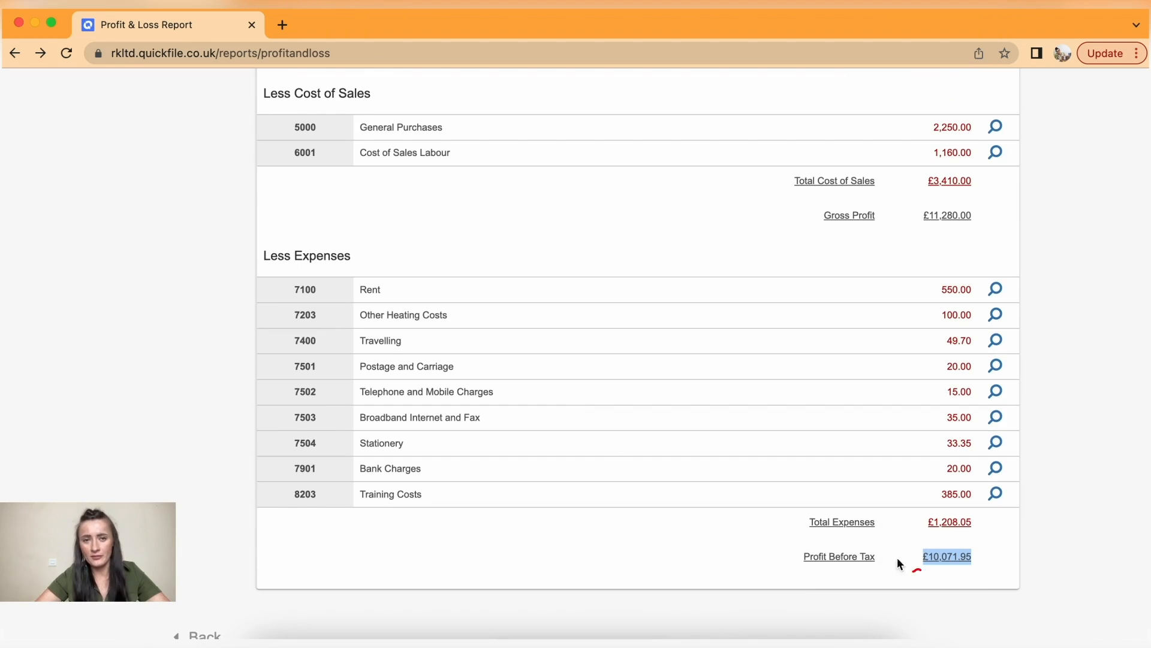
click(754, 546)
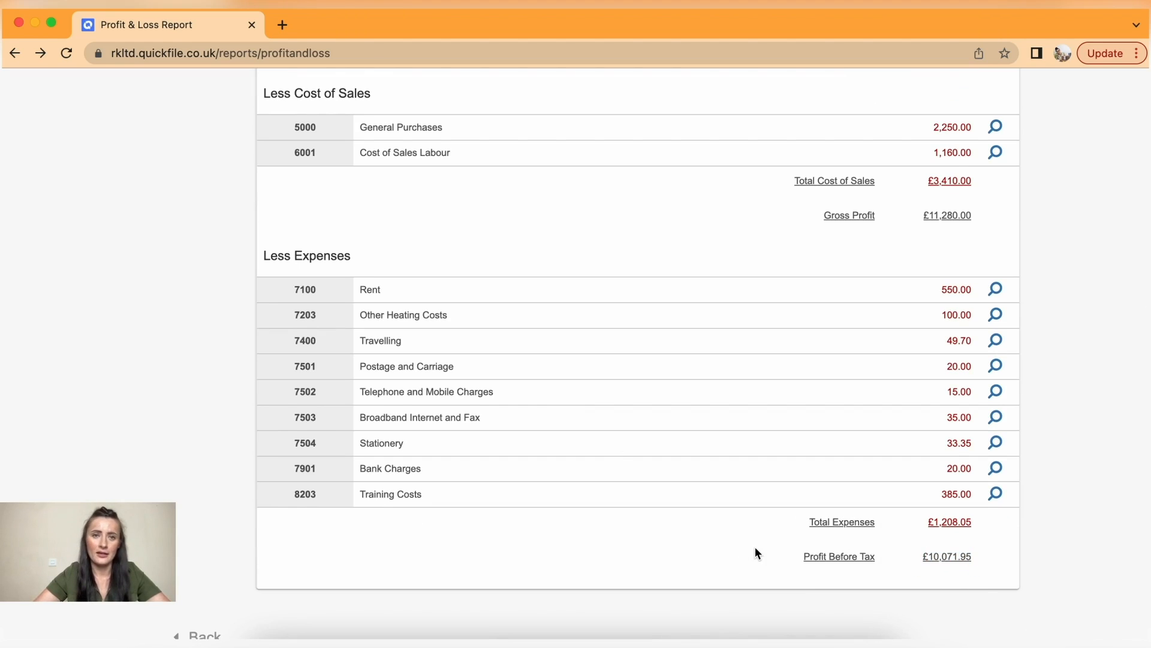
scroll(756, 549, up, 6)
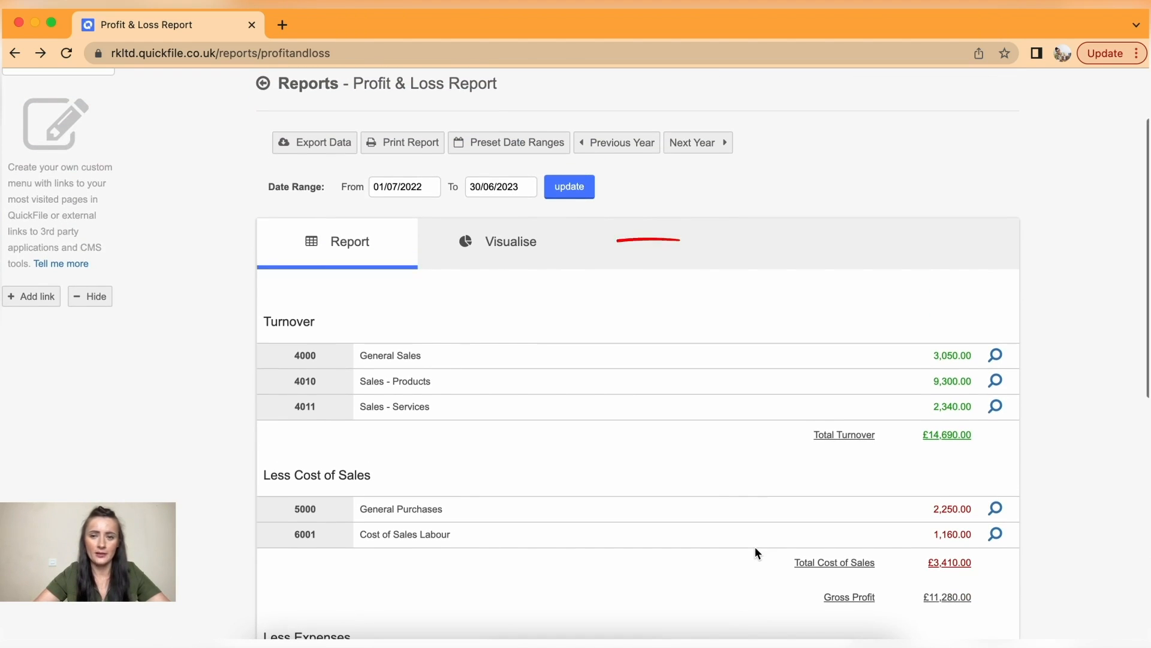
- Chart the Profit & Loss by expenditure, led by General Purchases at 48.72%
click(511, 239)
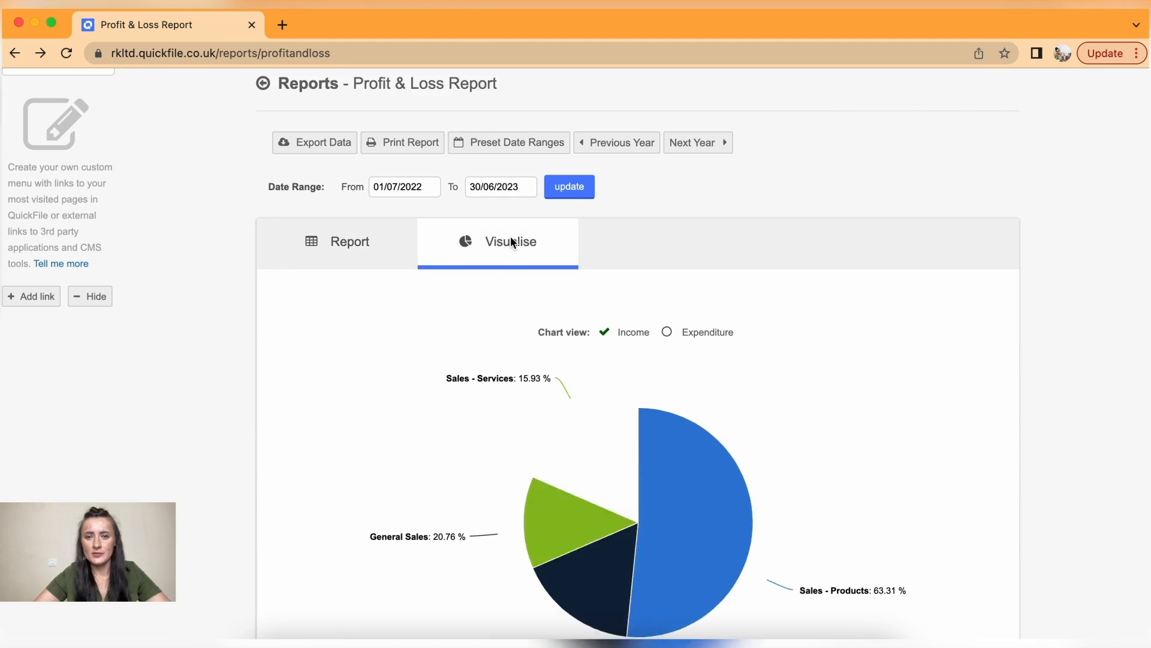
scroll(897, 337, down, 3)
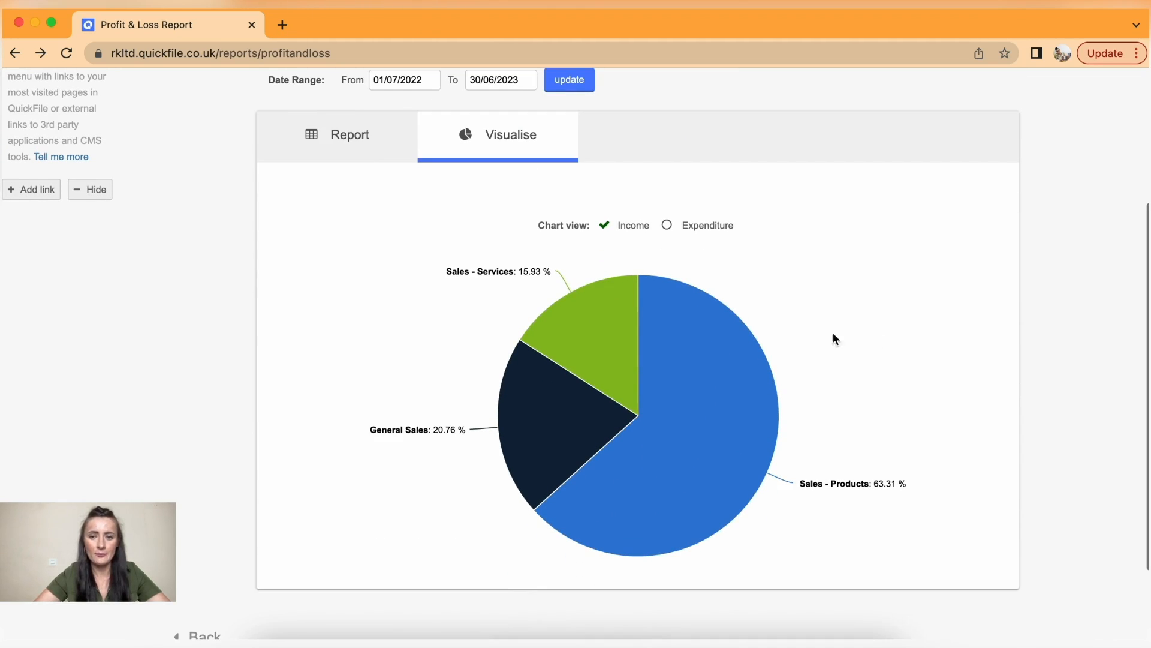
mouse_move(738, 354)
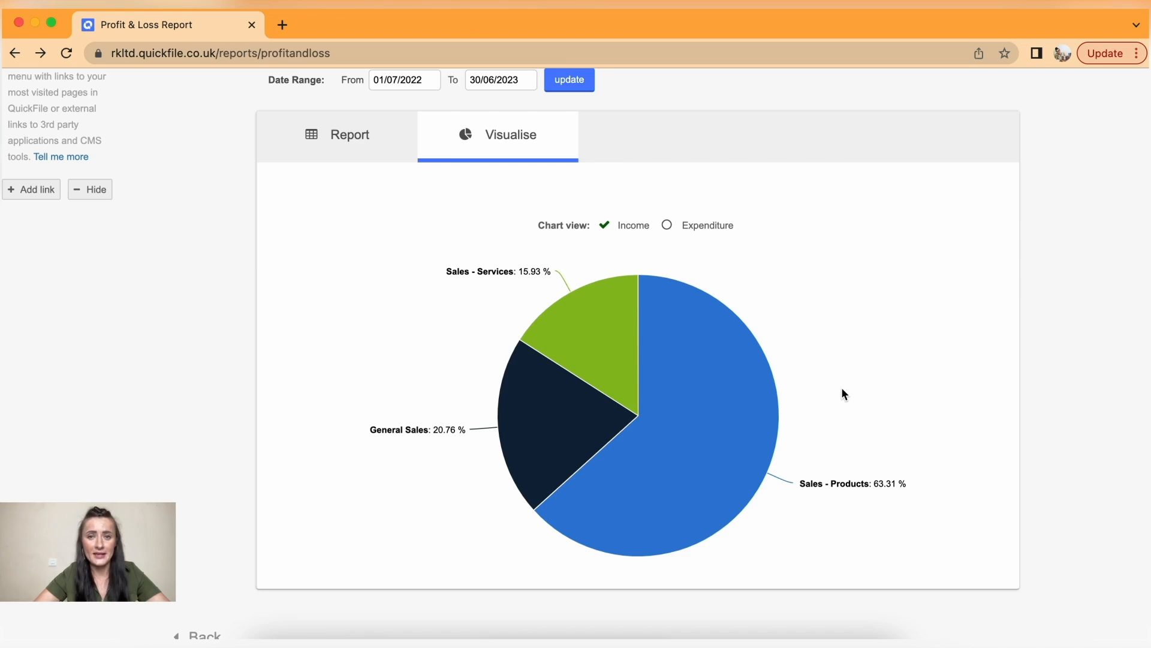
click(667, 227)
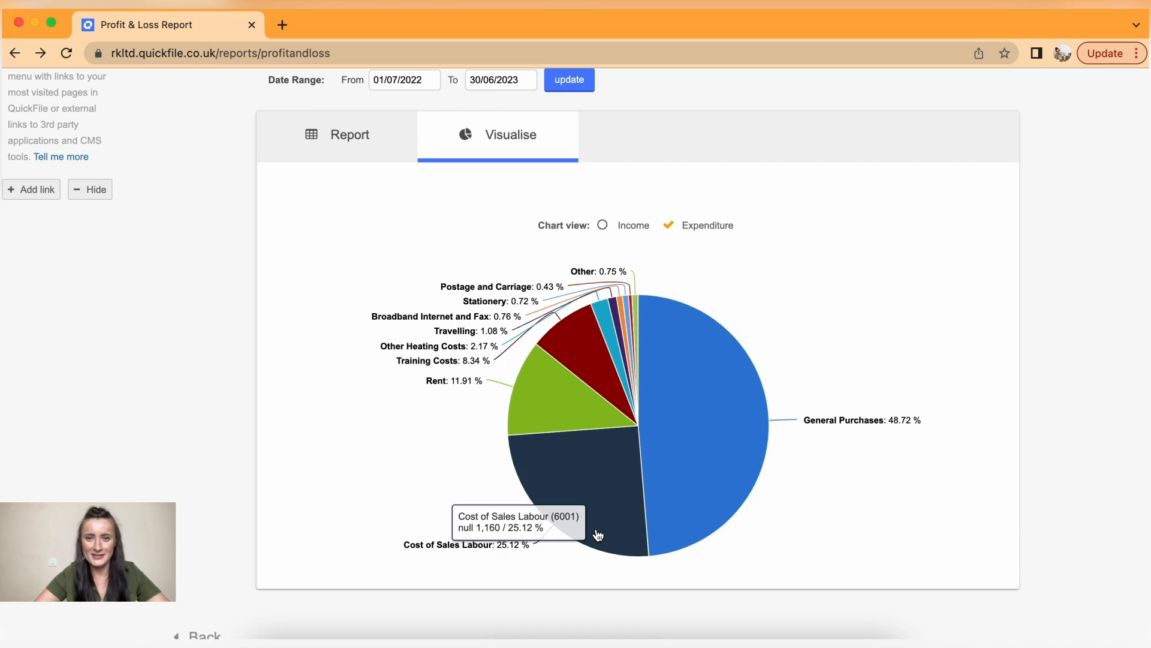
scroll(475, 232, up, 4)
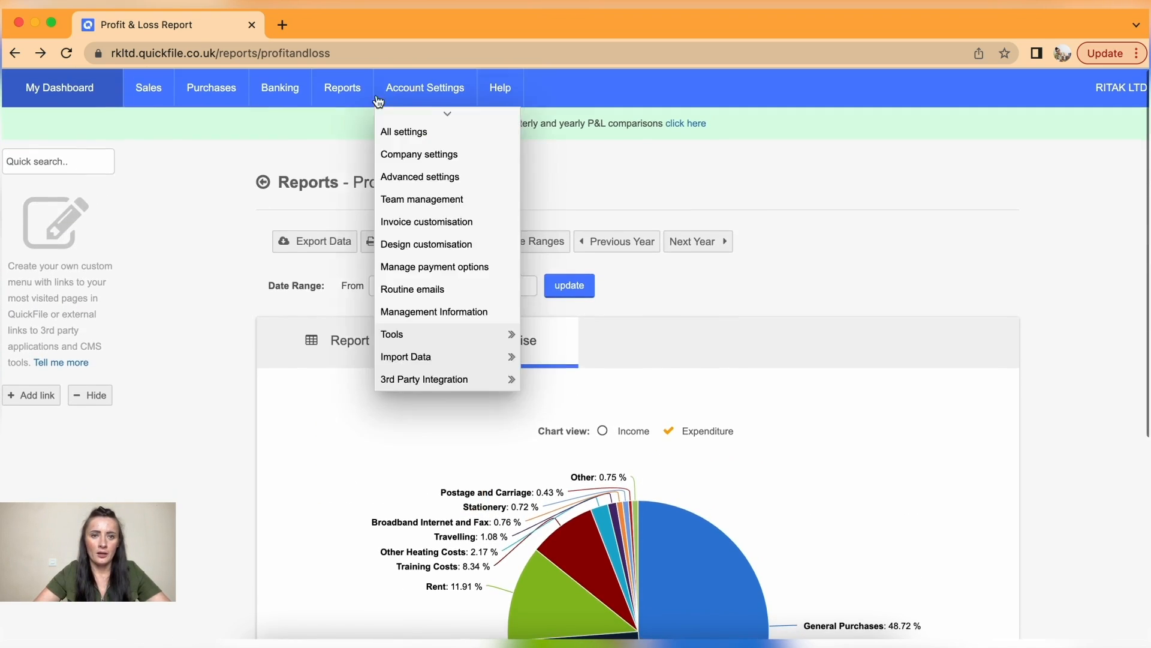
- Open the Trial Balance for 01/07/2022–30/06/2023 and review its account balances
mouse_move(347, 90)
click(352, 290)
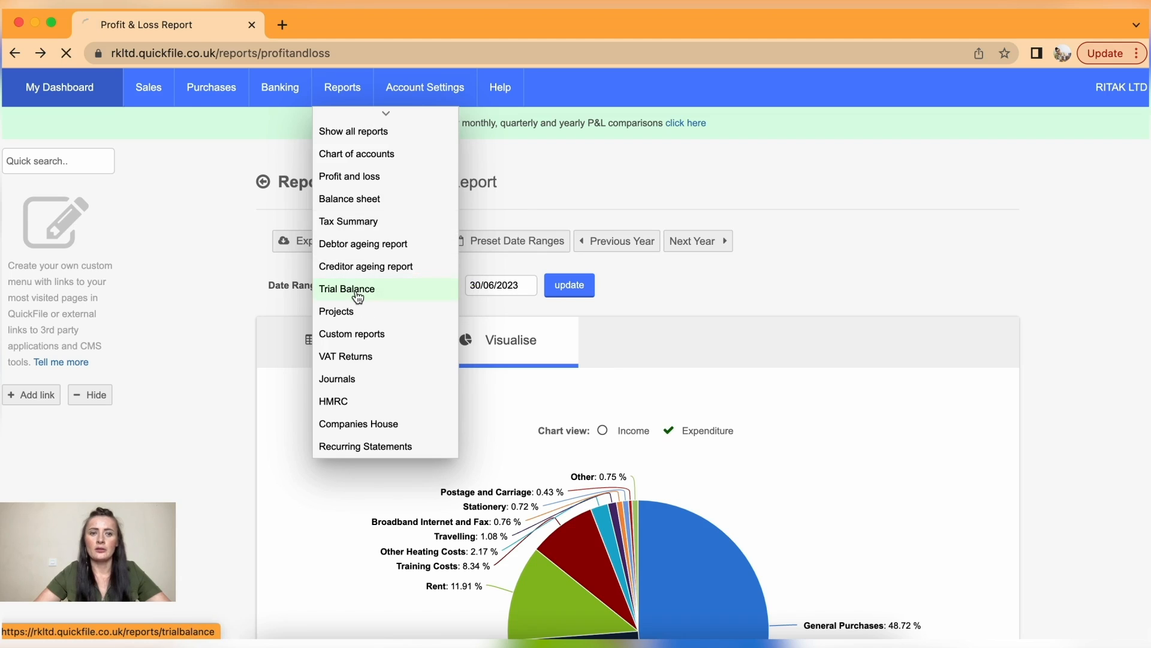
scroll(462, 401, down, 5)
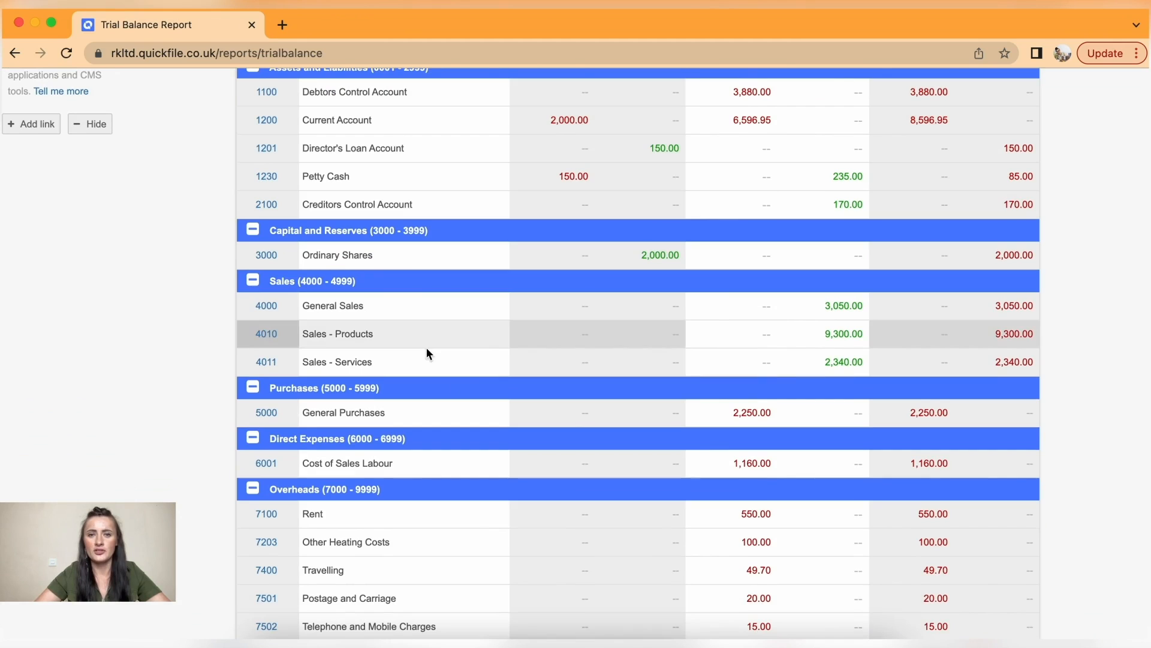
scroll(519, 246, up, 3)
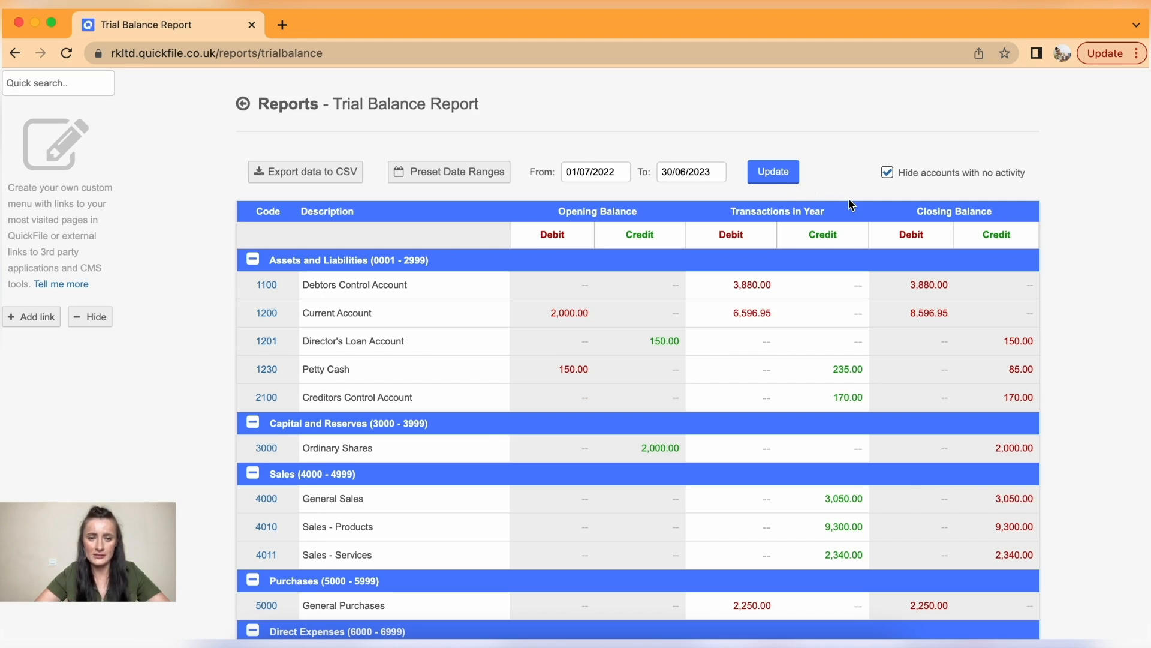
scroll(852, 204, down, 8)
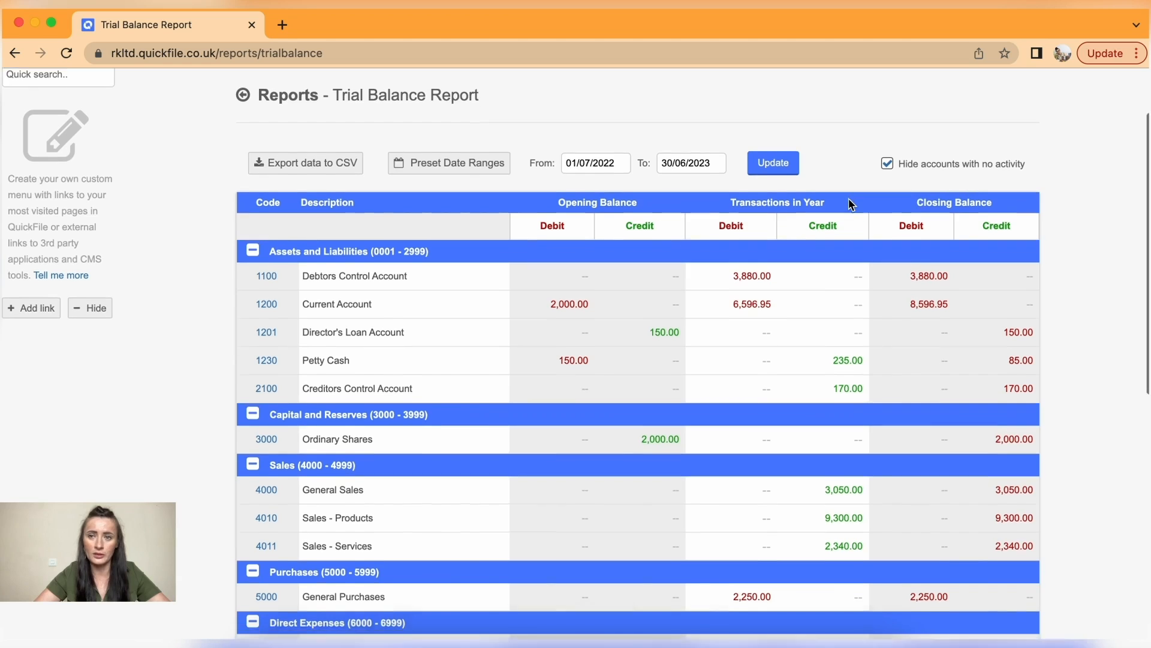
scroll(848, 204, up, 10)
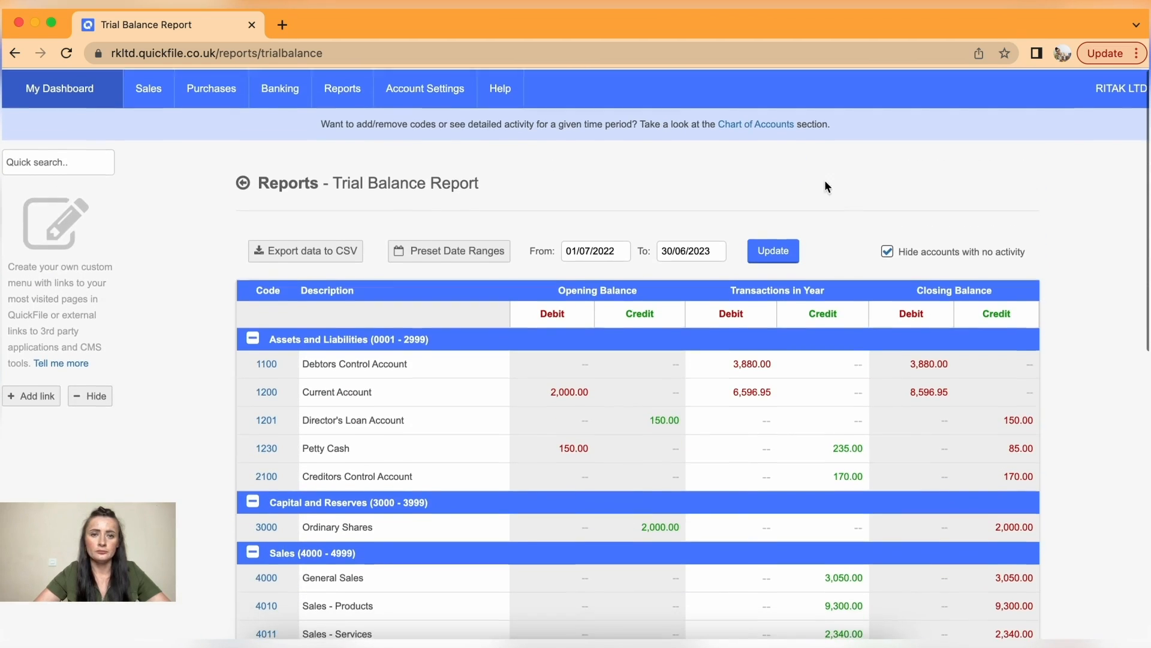
click(337, 90)
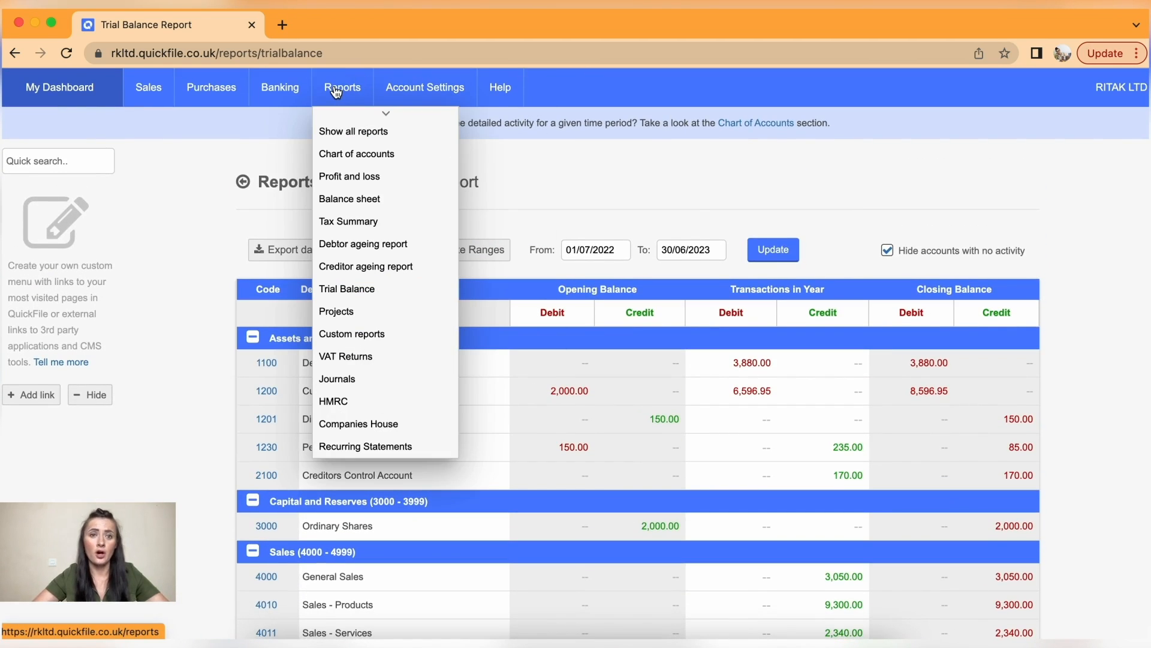